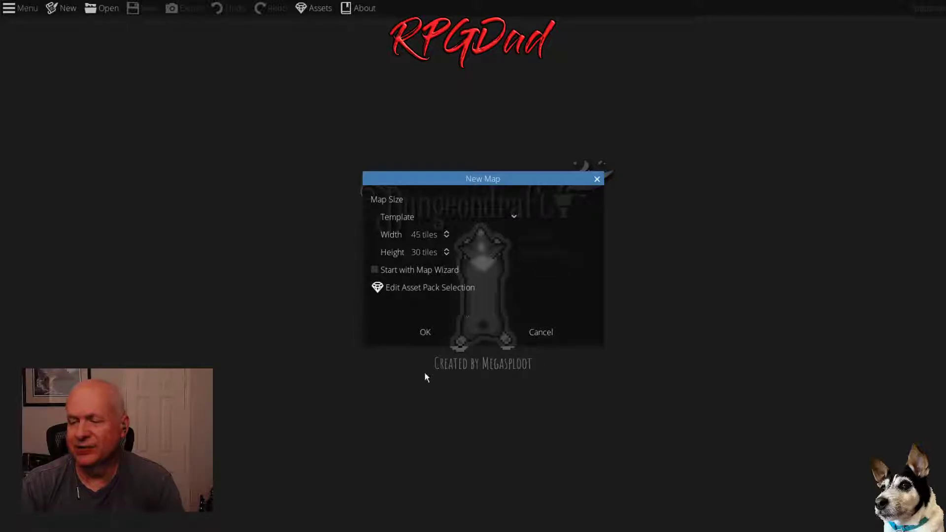
Create a new blank map 45 tiles wide and 30 tiles high, and turn off grid snapping
{"action": "left_click", "coordinate": [426, 332]}
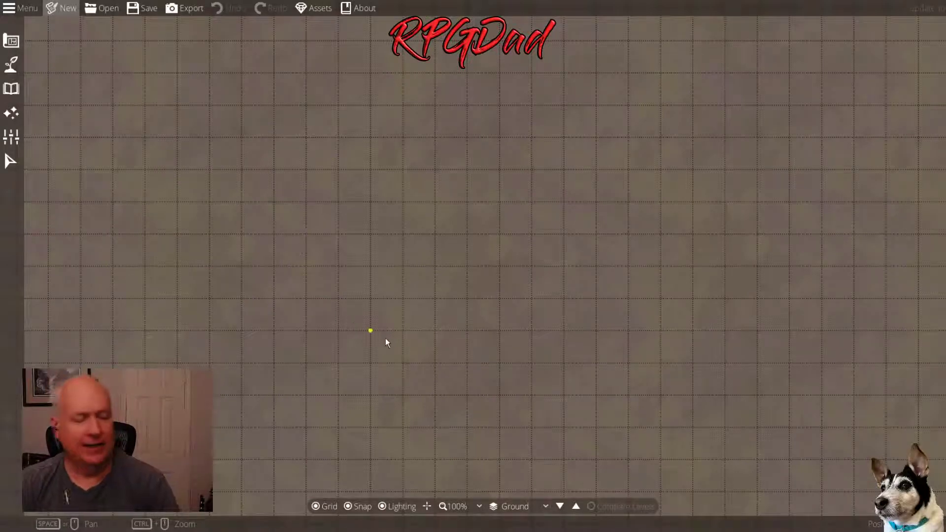
{"action": "left_click", "coordinate": [350, 508]}
{"action": "scroll", "coordinate": [491, 315], "scroll_direction": "down", "scroll_amount": 5}
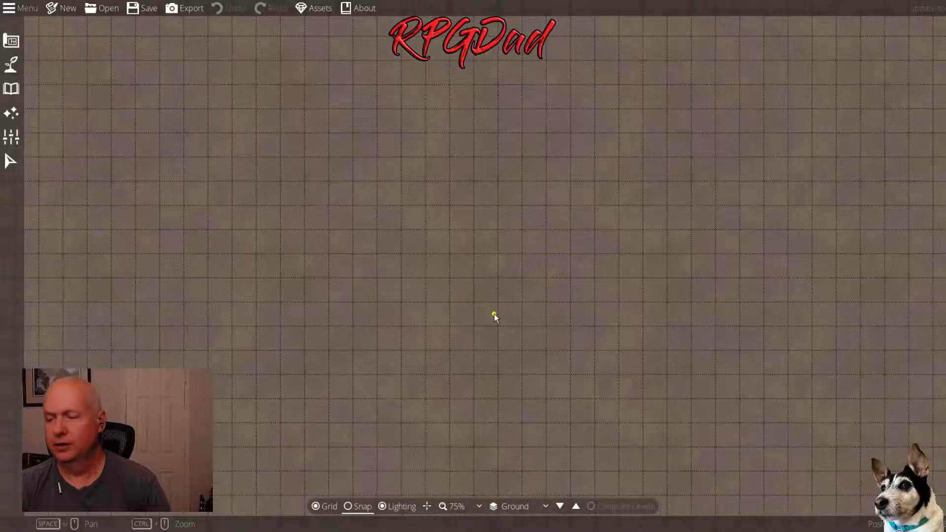
{"action": "scroll", "coordinate": [496, 341], "scroll_direction": "up", "scroll_amount": 2}
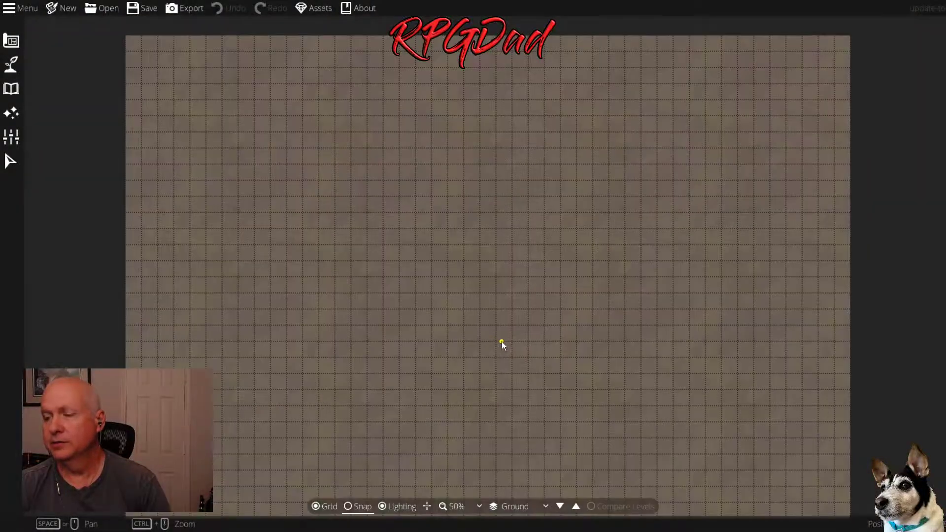
{"action": "mouse_move", "coordinate": [492, 287]}
{"action": "left_mouse_down"}
{"action": "mouse_move", "coordinate": [505, 349]}
{"action": "mouse_move", "coordinate": [488, 289]}
{"action": "mouse_move", "coordinate": [487, 303]}
{"action": "left_mouse_up"}
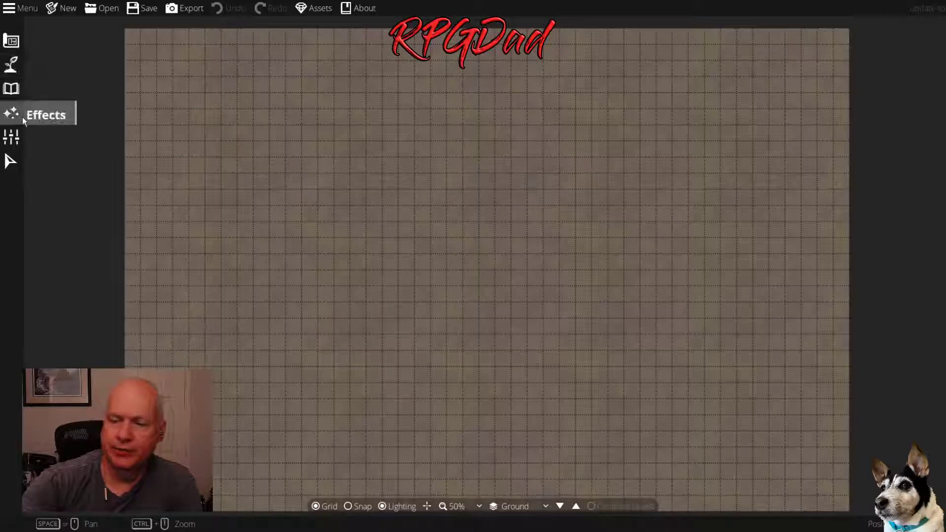
Replace the Terrain Snow texture with Terrain Dry Grass in the terrain brush and fill the whole map with it
{"action": "left_click", "coordinate": [11, 66]}
{"action": "left_click", "coordinate": [90, 66]}
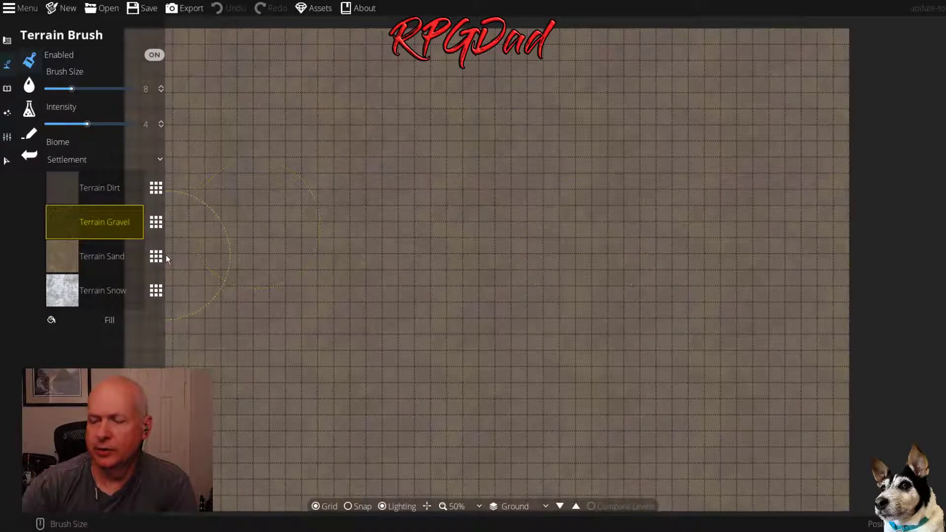
{"action": "left_click", "coordinate": [156, 291]}
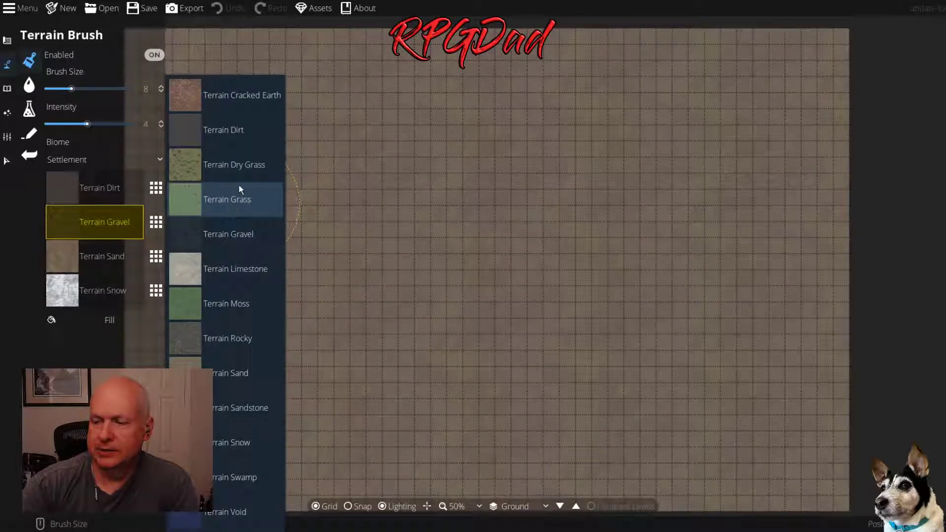
{"action": "left_click", "coordinate": [212, 170]}
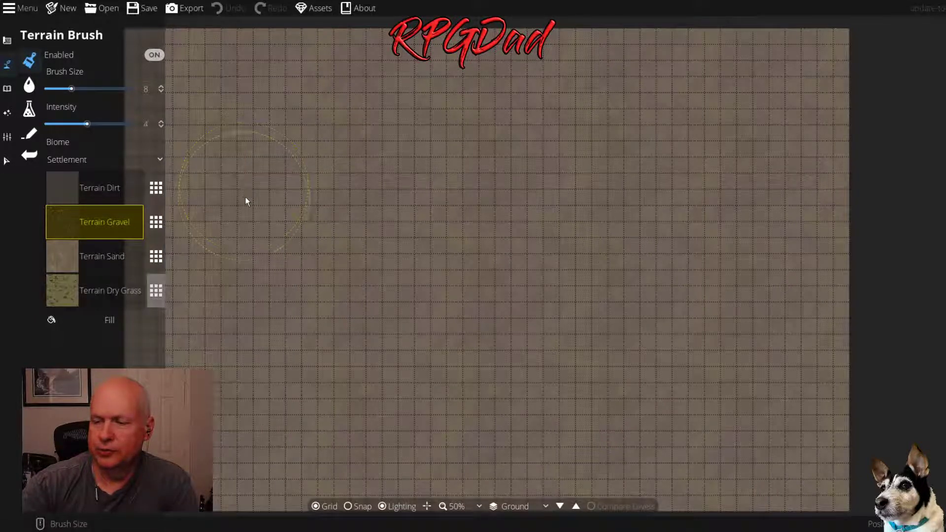
{"action": "left_click", "coordinate": [116, 296]}
{"action": "left_click", "coordinate": [112, 321]}
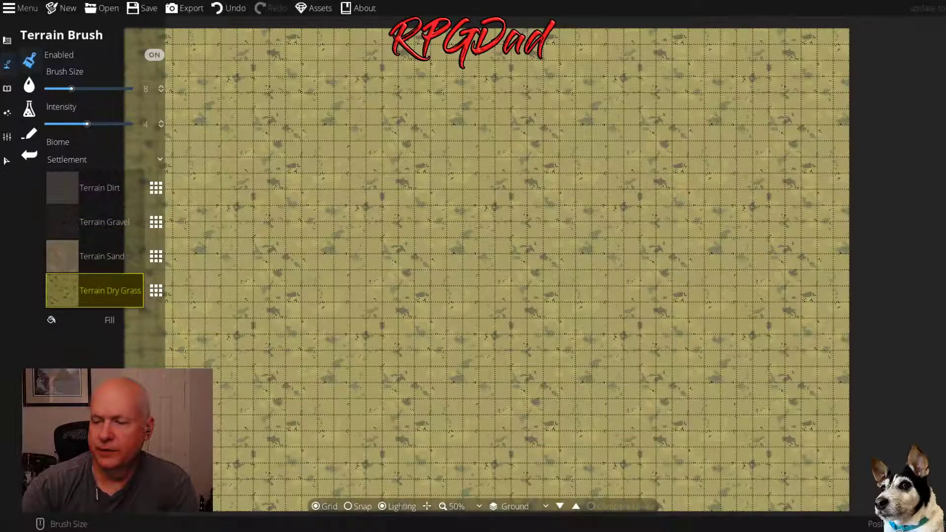
Change the map's Terrain Dry Grass texture to Terrain Grass
{"action": "left_click", "coordinate": [156, 290]}
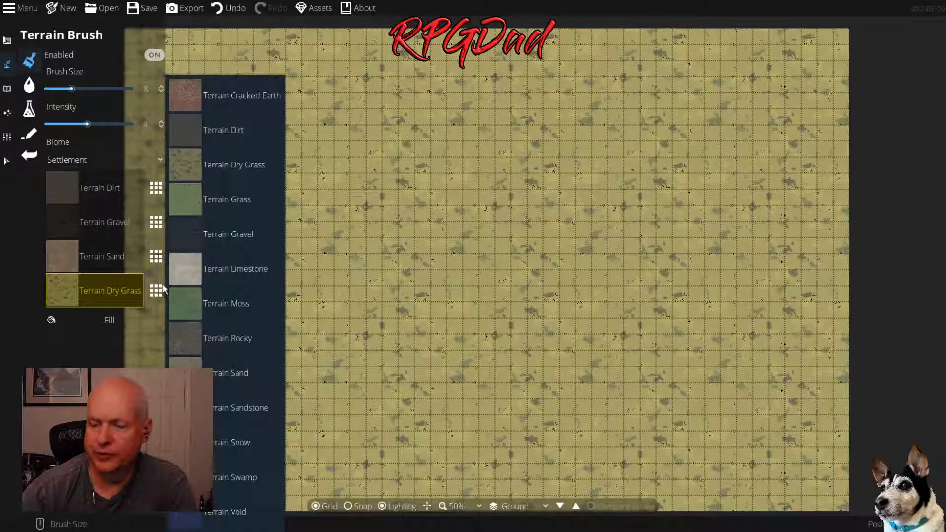
{"action": "left_click", "coordinate": [255, 200]}
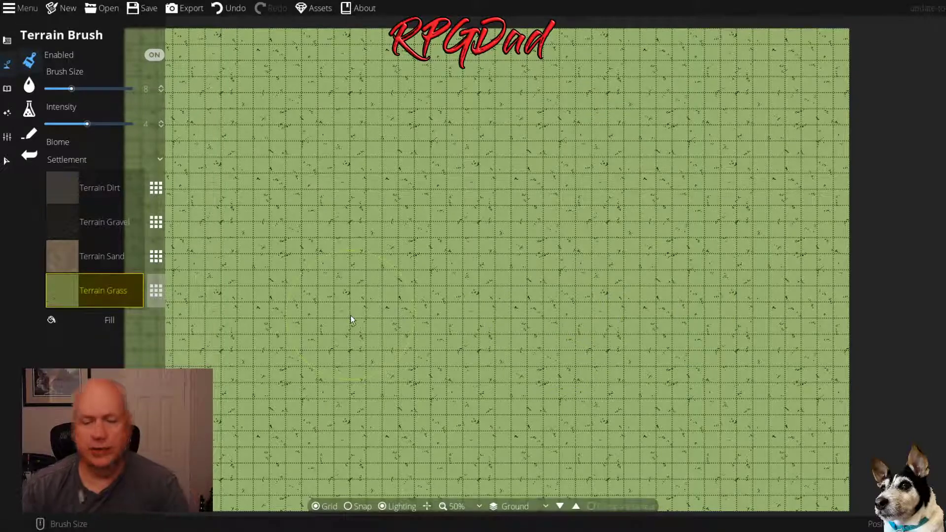
{"action": "scroll", "coordinate": [452, 318], "scroll_direction": "down", "scroll_amount": 1}
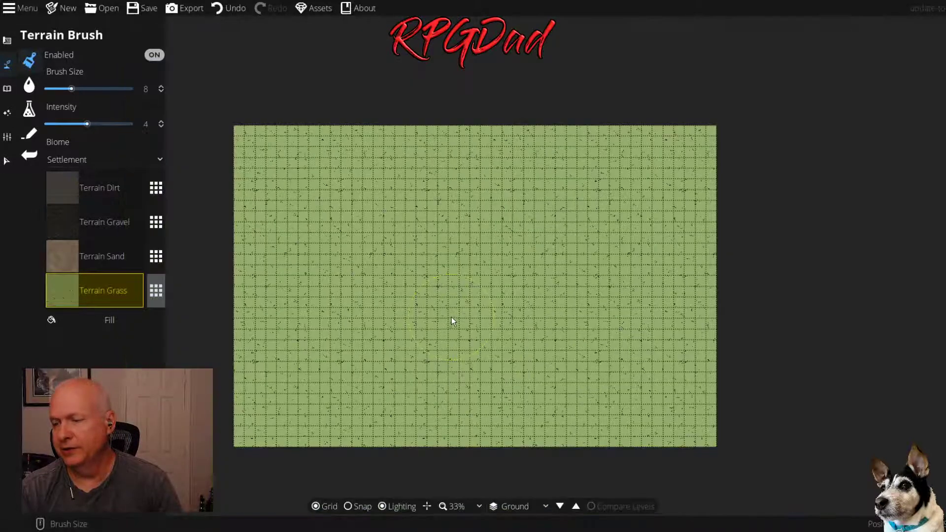
{"action": "scroll", "coordinate": [453, 318], "scroll_direction": "up", "scroll_amount": 1}
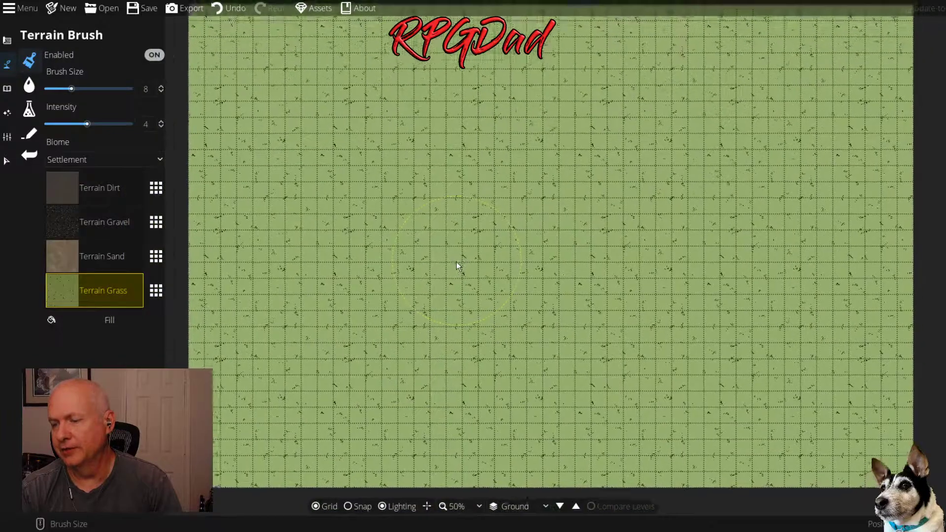
{"action": "left_click_drag", "start_coordinate": [456, 263], "coordinate": [434, 280]}
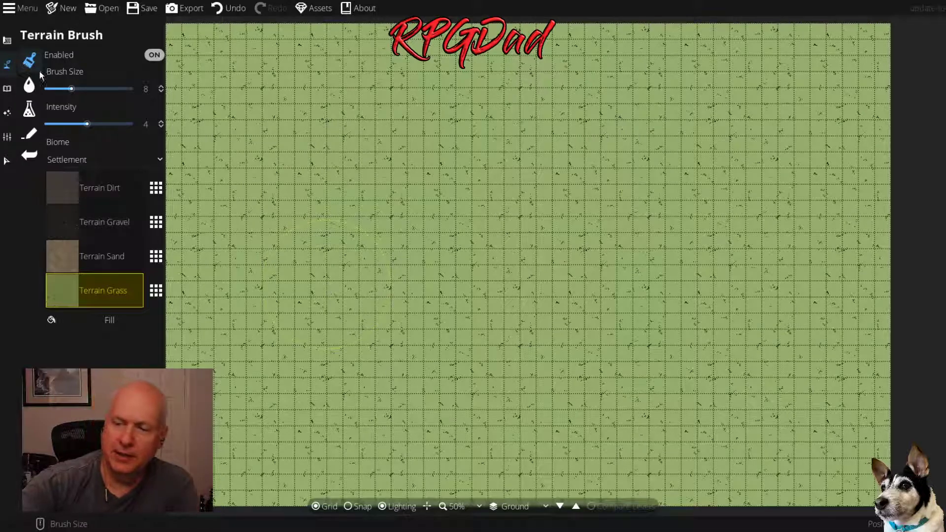
Draw a grey rock path at width 1 running diagonally across the grass, with a short bend at its southeast end
{"action": "left_click", "coordinate": [8, 43]}
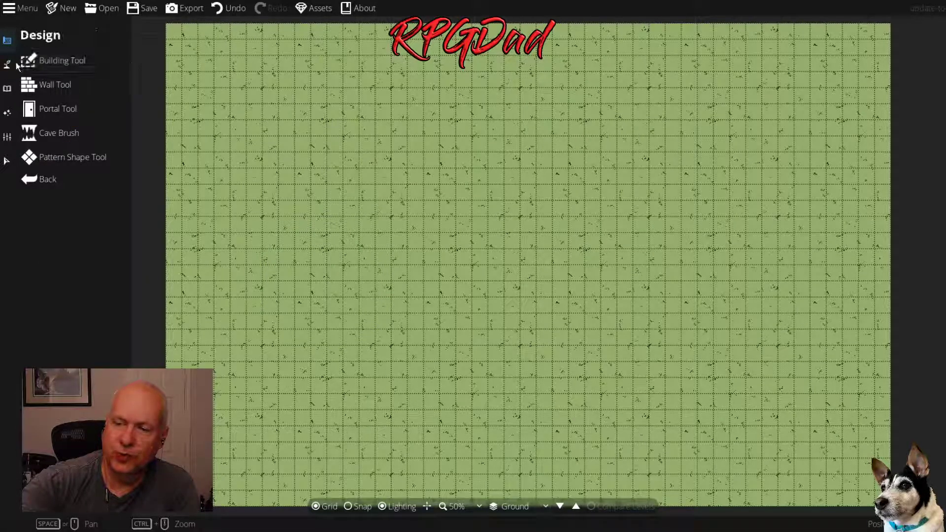
{"action": "left_click", "coordinate": [7, 64]}
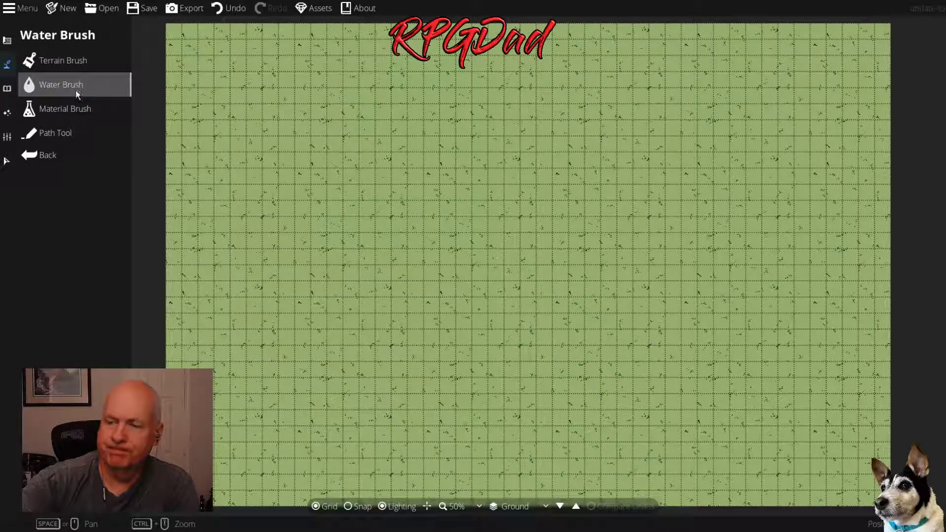
{"action": "left_click", "coordinate": [67, 134]}
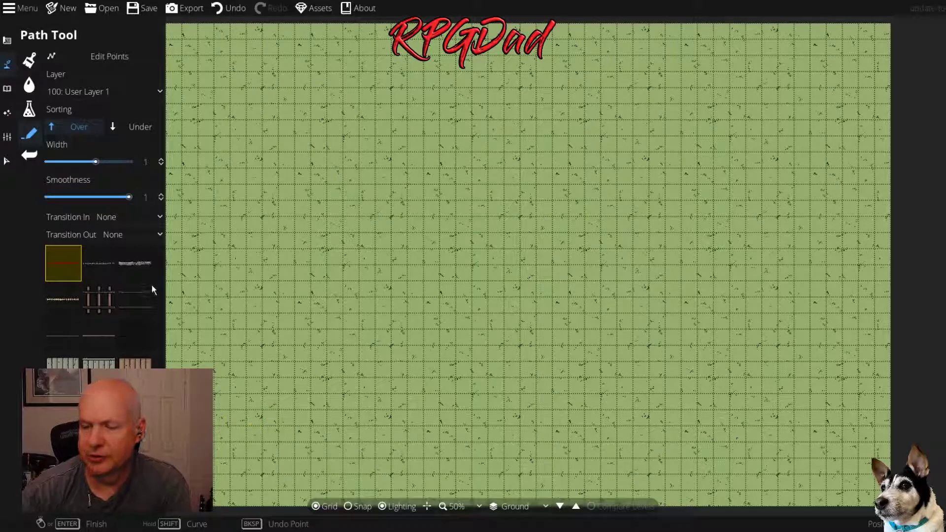
{"action": "left_click", "coordinate": [140, 267]}
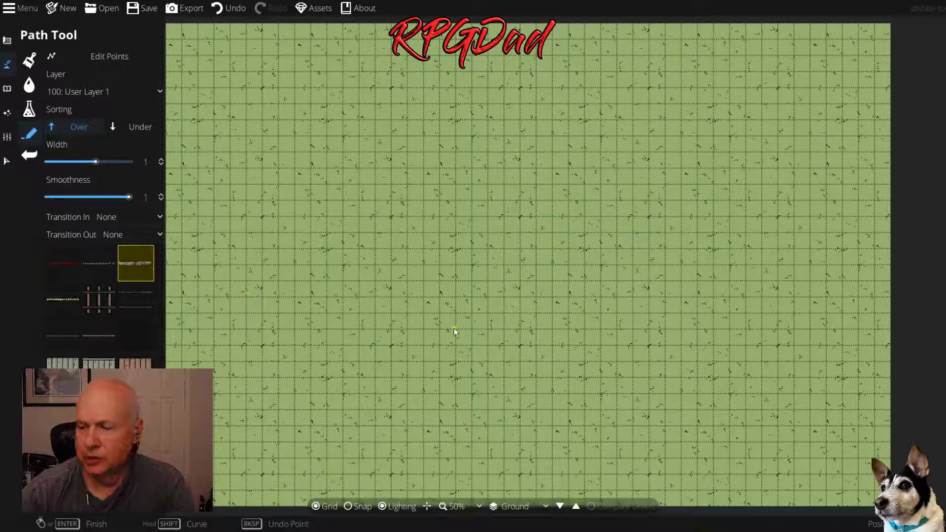
{"action": "left_click", "coordinate": [292, 98]}
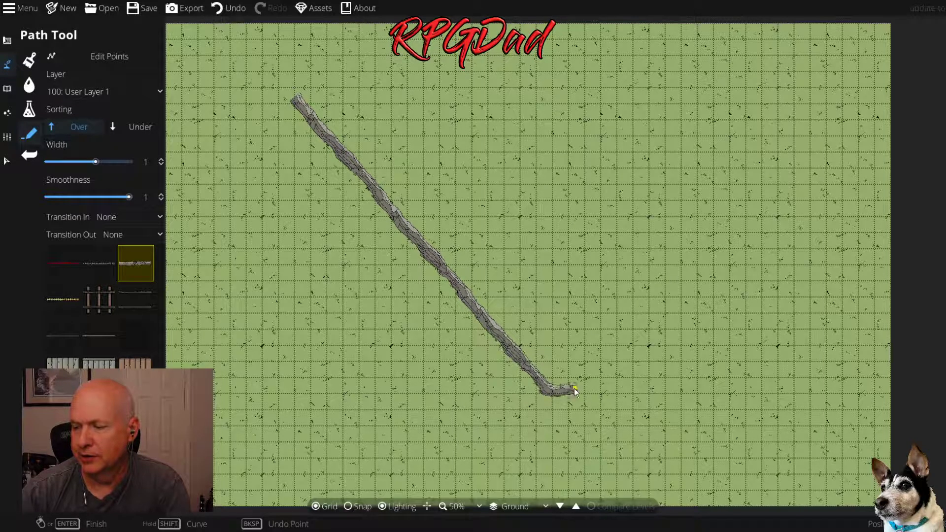
{"action": "left_click", "coordinate": [575, 388]}
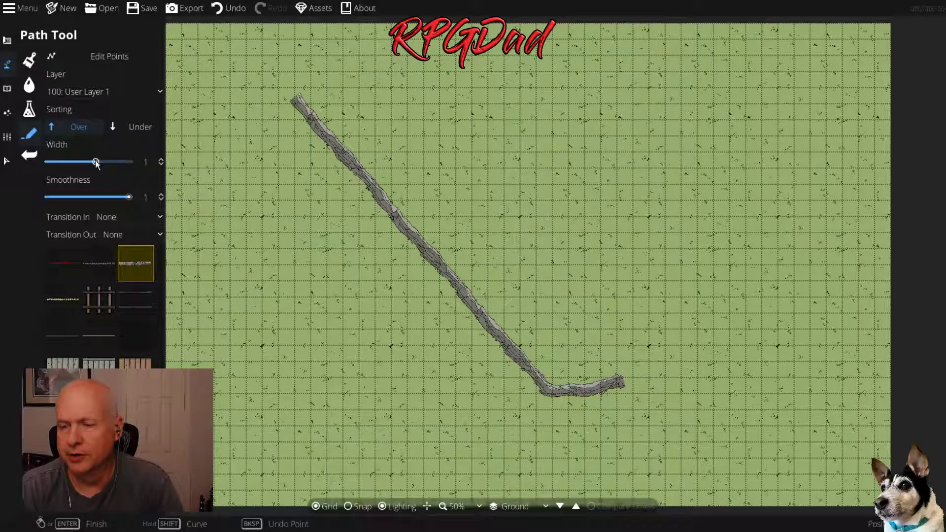
Try a second rock path at width 2.52 alongside the first one, and undo it
{"action": "left_click_drag", "start_coordinate": [96, 162], "coordinate": [114, 161]}
{"action": "left_click", "coordinate": [368, 79]}
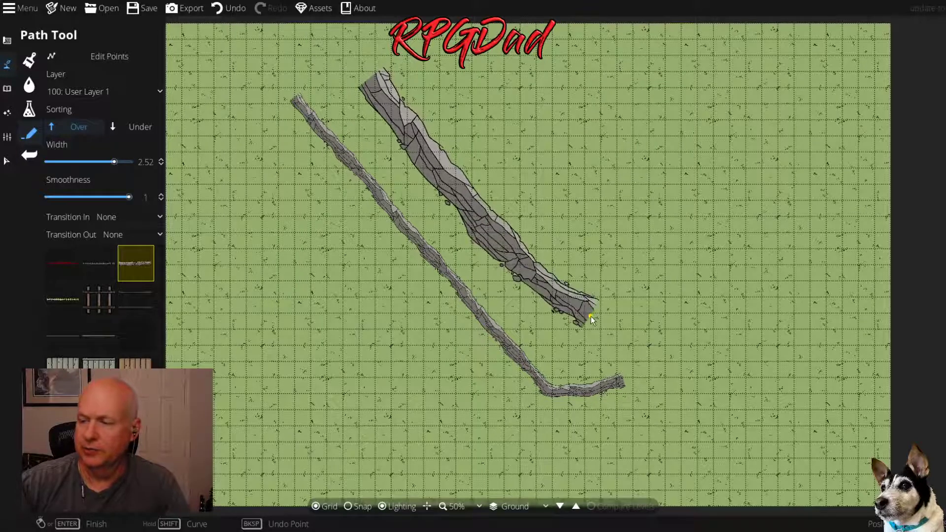
{"action": "left_click", "coordinate": [589, 316]}
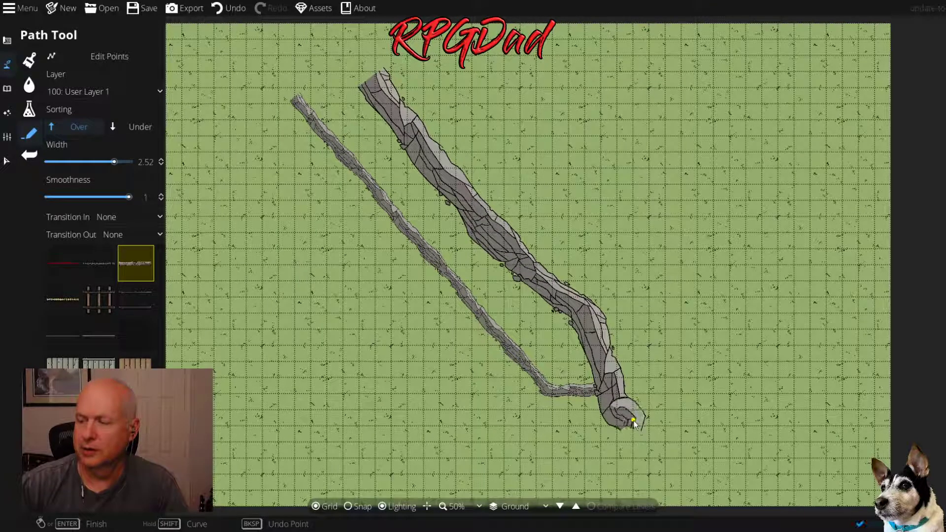
{"action": "right_click", "coordinate": [635, 418]}
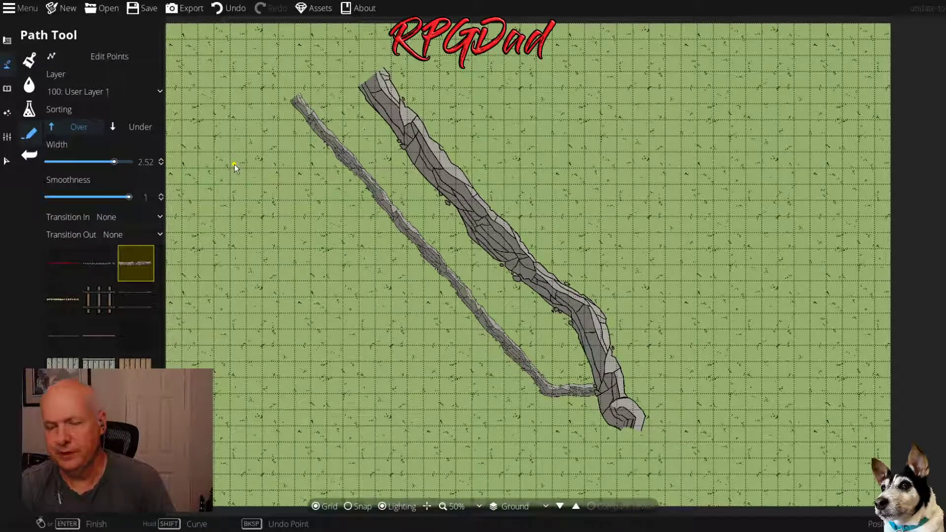
{"action": "scroll", "coordinate": [234, 164], "scroll_direction": "down", "scroll_amount": 1}
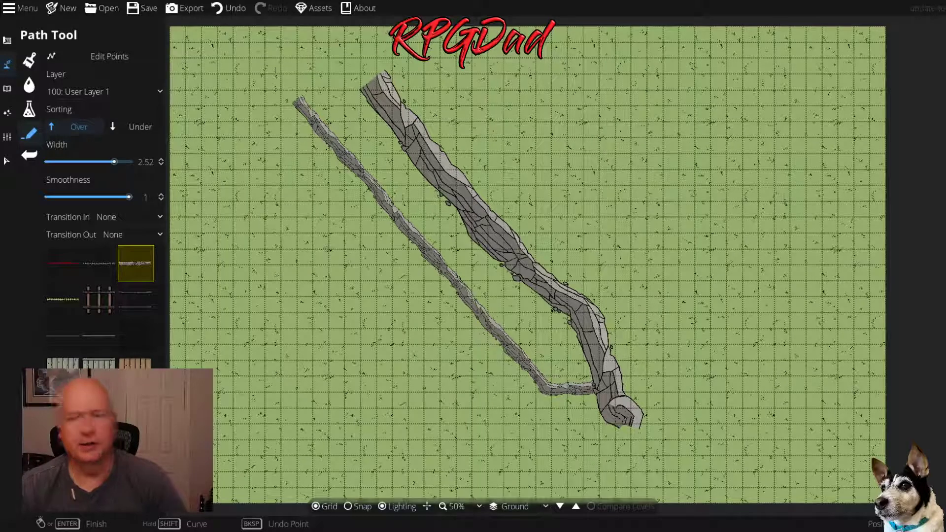
{"action": "key", "text": "ctrl+z"}
Begin another wide rock path on the open grass northeast of the remaining path
{"action": "left_click", "coordinate": [650, 202]}
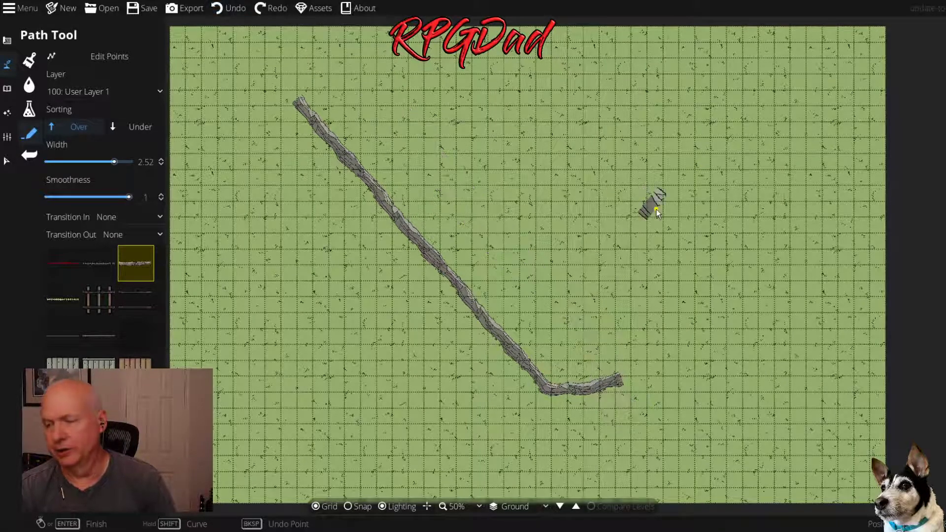
{"action": "left_click", "coordinate": [599, 219]}
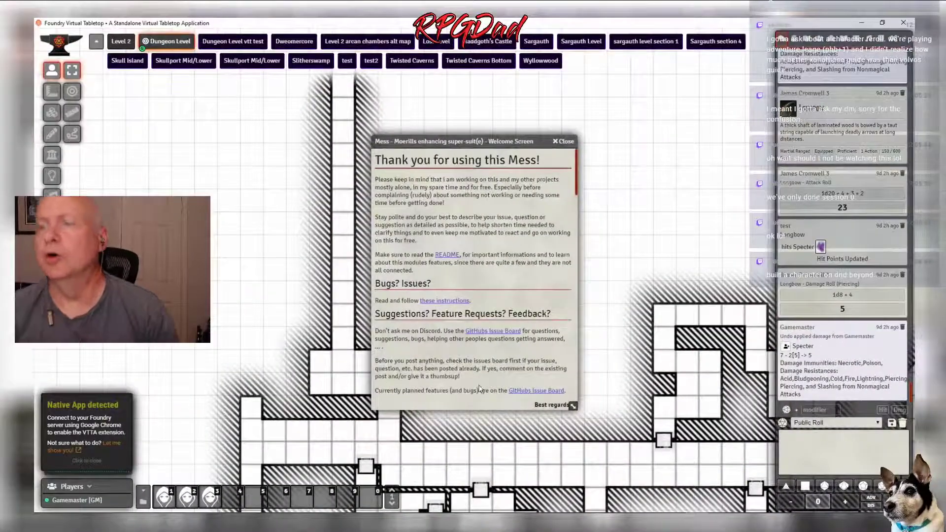
Dismiss the Mess welcome screen and the Native App notice, and nudge the Gamemaster camera box slightly upward
{"action": "left_click", "coordinate": [565, 143]}
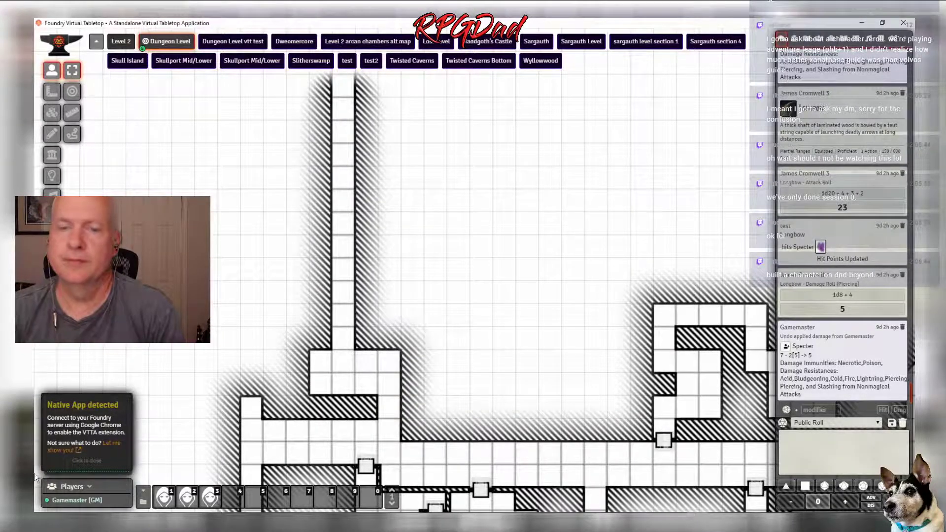
{"action": "left_click", "coordinate": [87, 463]}
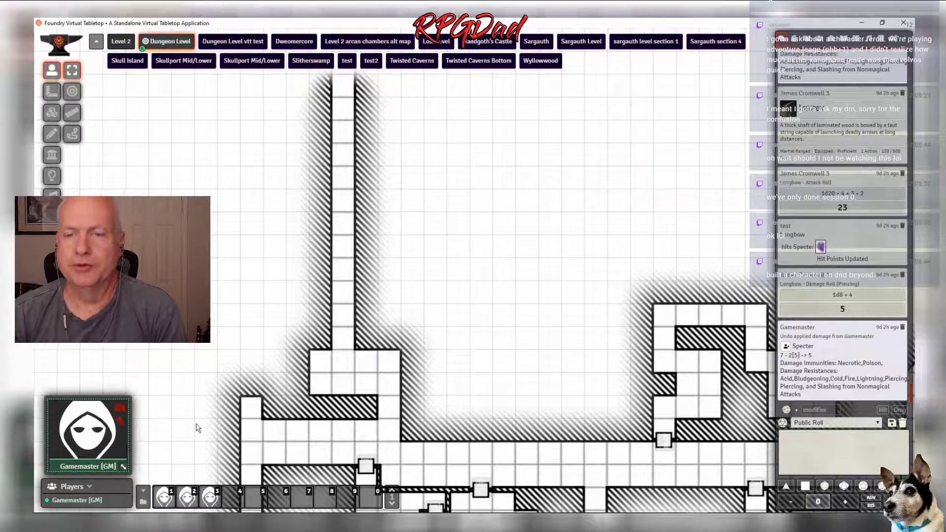
{"action": "left_click_drag", "start_coordinate": [92, 425], "coordinate": [92, 418]}
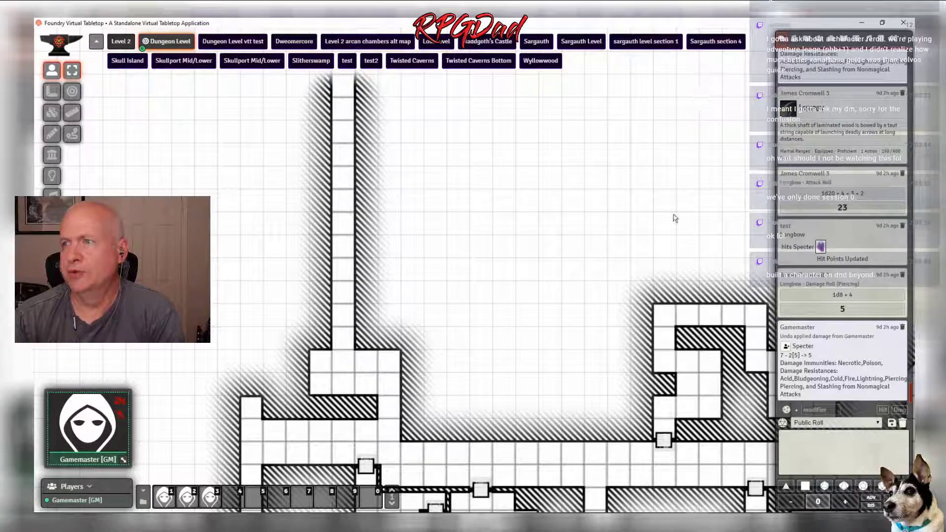
Inspect the test wizard token's character sheet and its D&D Beyond Character Import options, then close both
{"action": "left_click_drag", "start_coordinate": [734, 332], "coordinate": [299, 207]}
{"action": "left_click", "coordinate": [299, 206]}
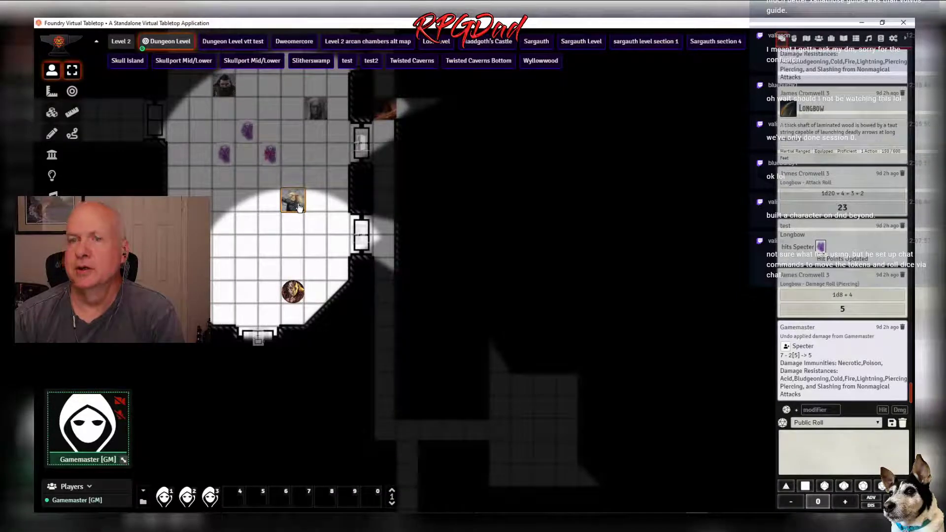
{"action": "double_click", "coordinate": [299, 206]}
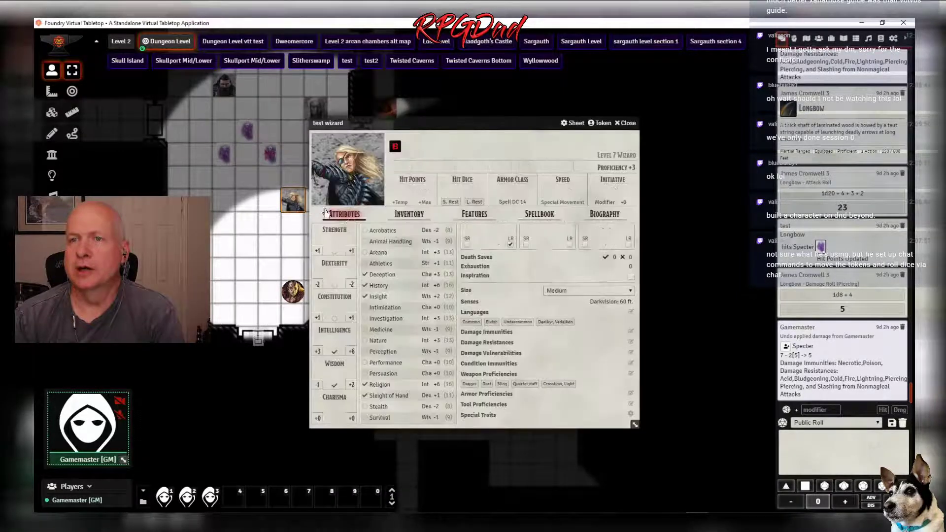
{"action": "left_click", "coordinate": [395, 147]}
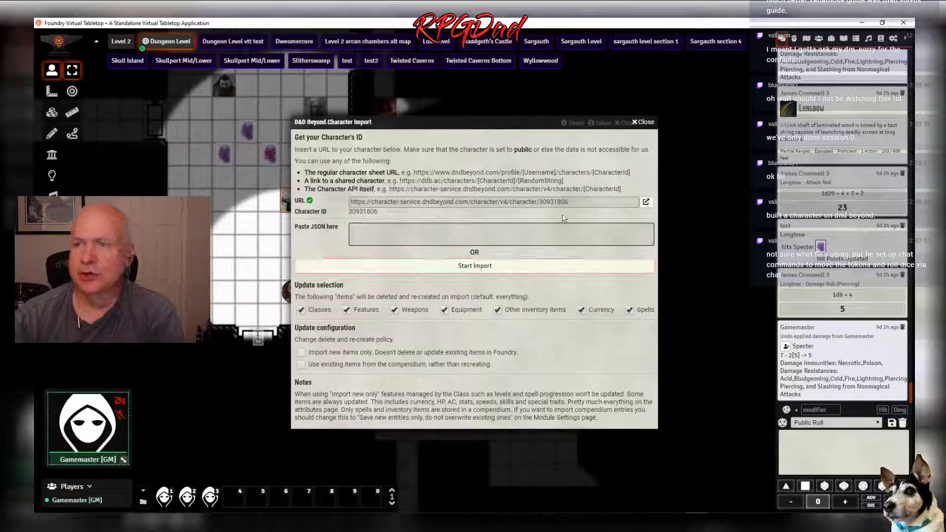
{"action": "left_click", "coordinate": [639, 124]}
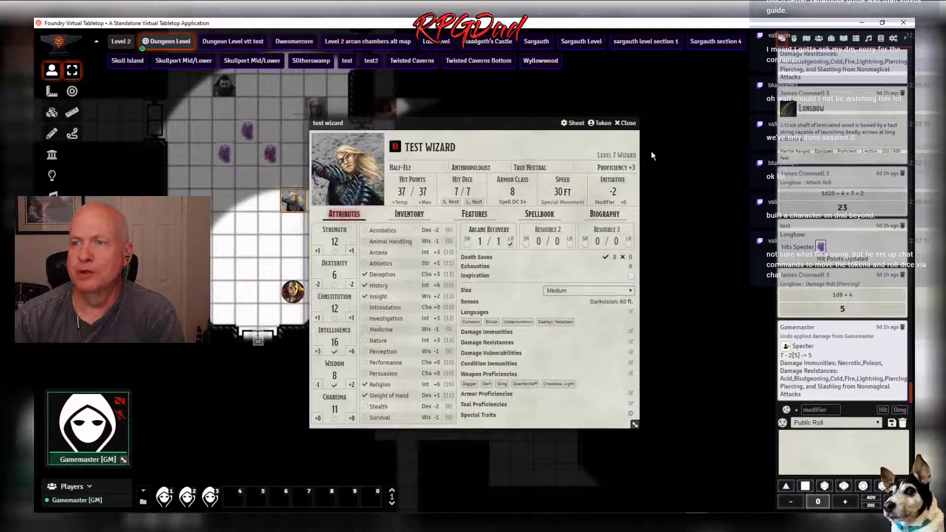
{"action": "left_click", "coordinate": [626, 123]}
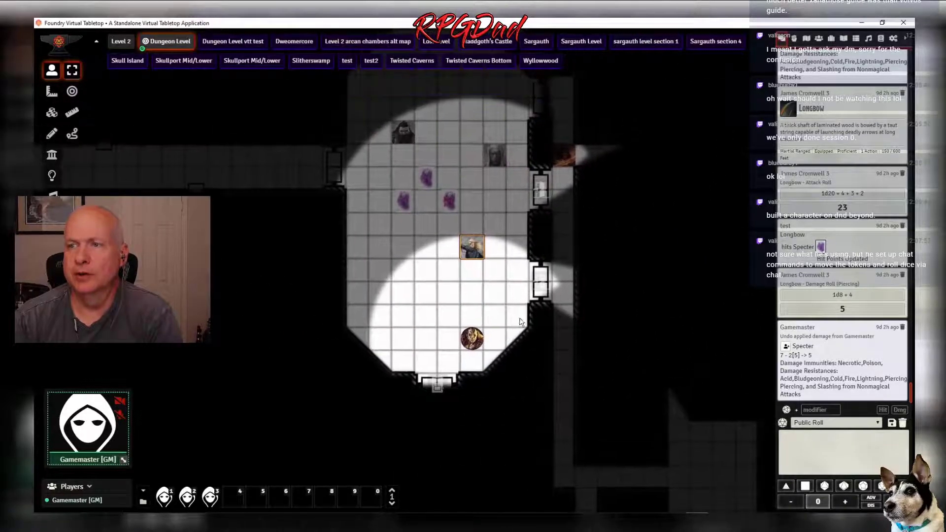
Move the round character token one square west and two squares north, and open the test wizard's character sheet
{"action": "left_click_drag", "start_coordinate": [471, 338], "coordinate": [446, 293]}
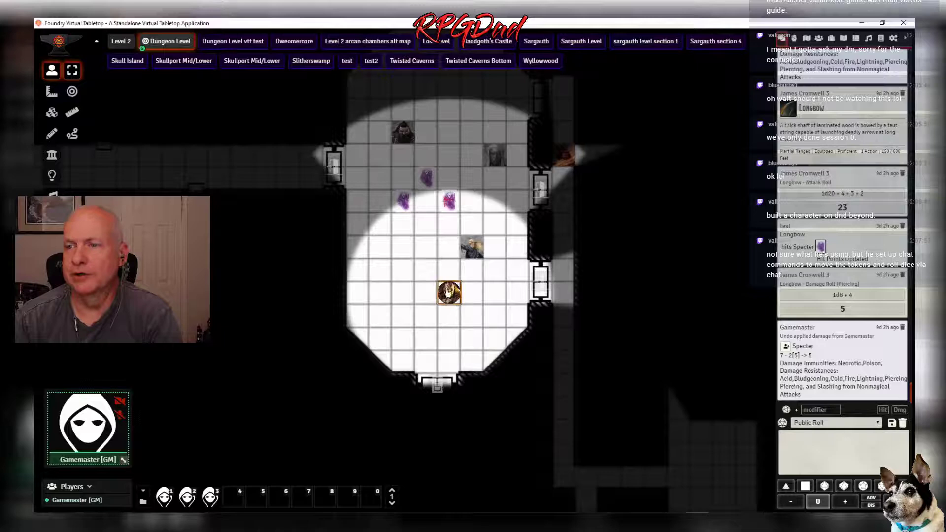
{"action": "double_click", "coordinate": [471, 248]}
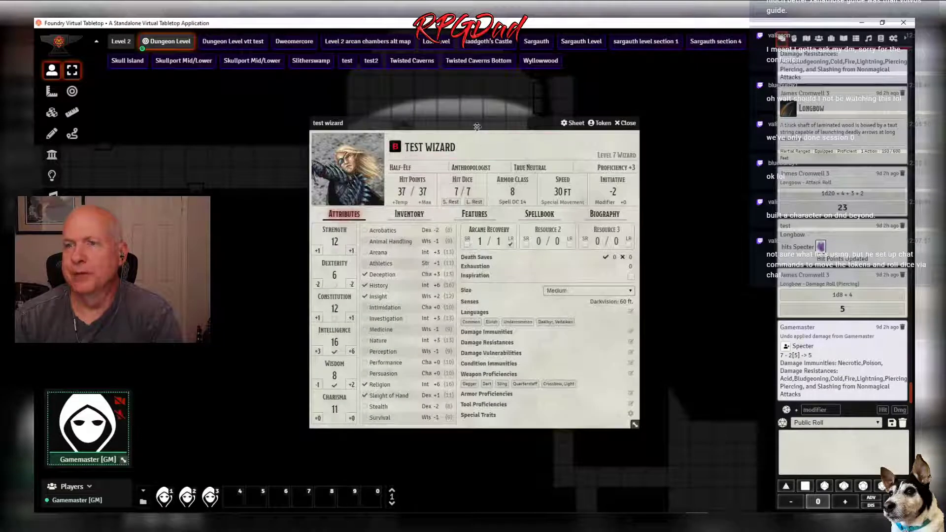
Close and reopen the test wizard's character sheet, placing it northwest of the wizard's token
{"action": "left_click_drag", "start_coordinate": [482, 123], "coordinate": [561, 133]}
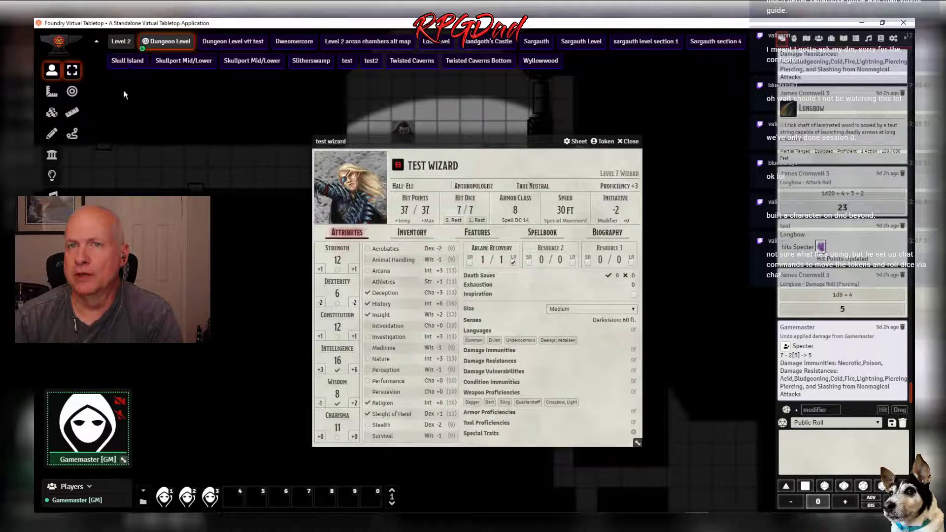
{"action": "left_click", "coordinate": [632, 142]}
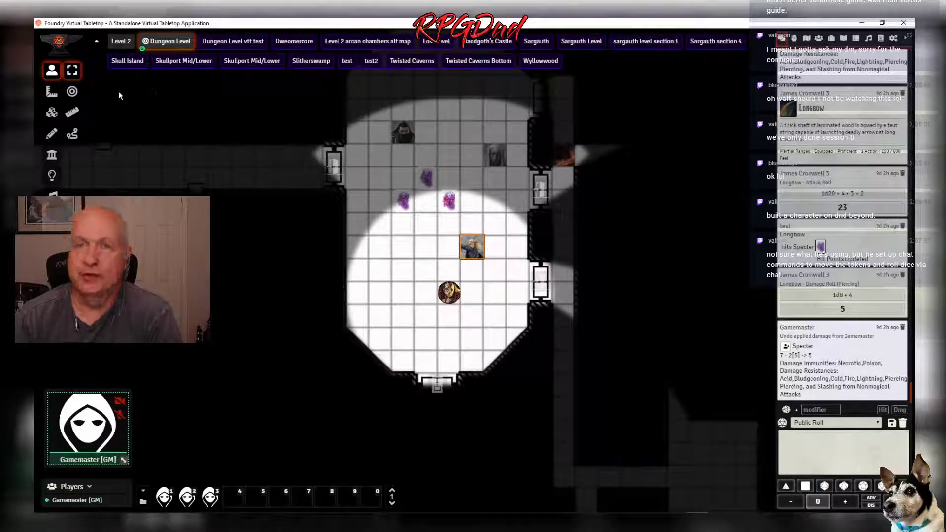
{"action": "double_click", "coordinate": [476, 250]}
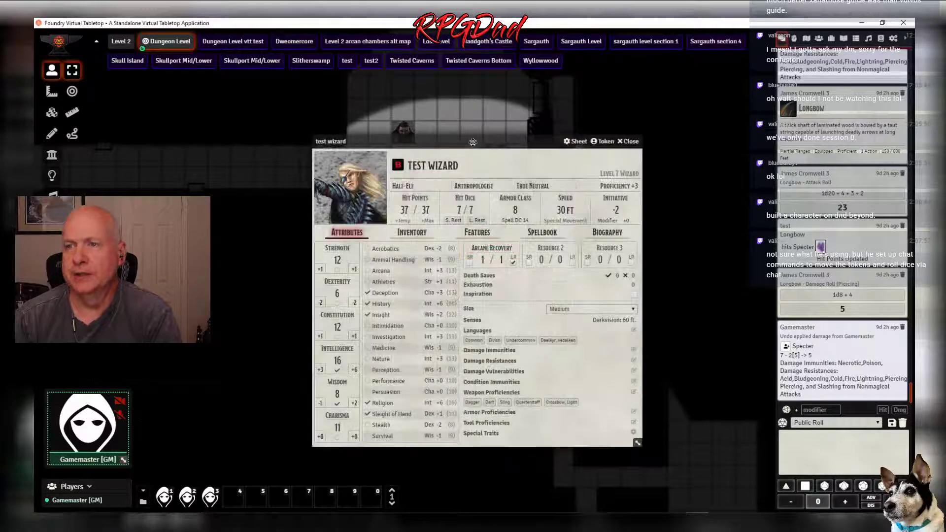
{"action": "left_click_drag", "start_coordinate": [470, 142], "coordinate": [296, 92]}
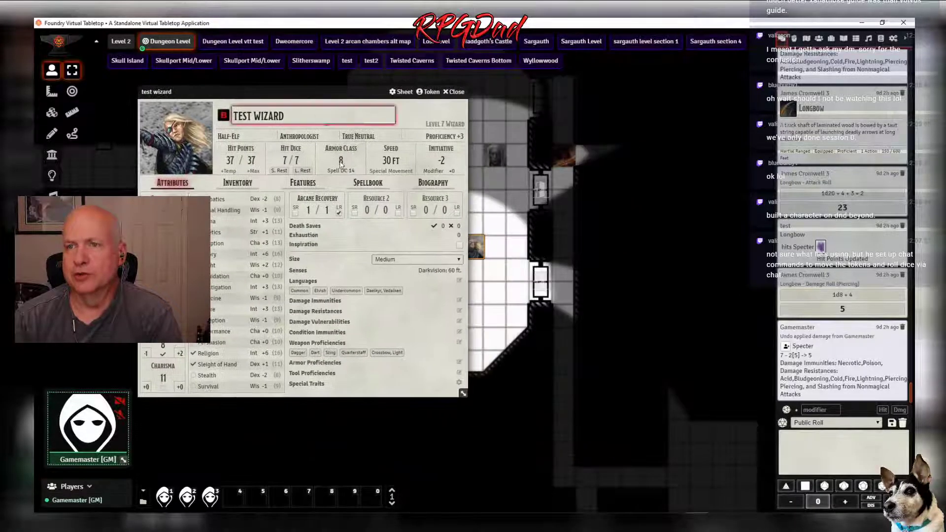
Cast Flock of Familiars at 2nd level from the test wizard's spellbook, consuming a spell slot
{"action": "left_click", "coordinate": [363, 186]}
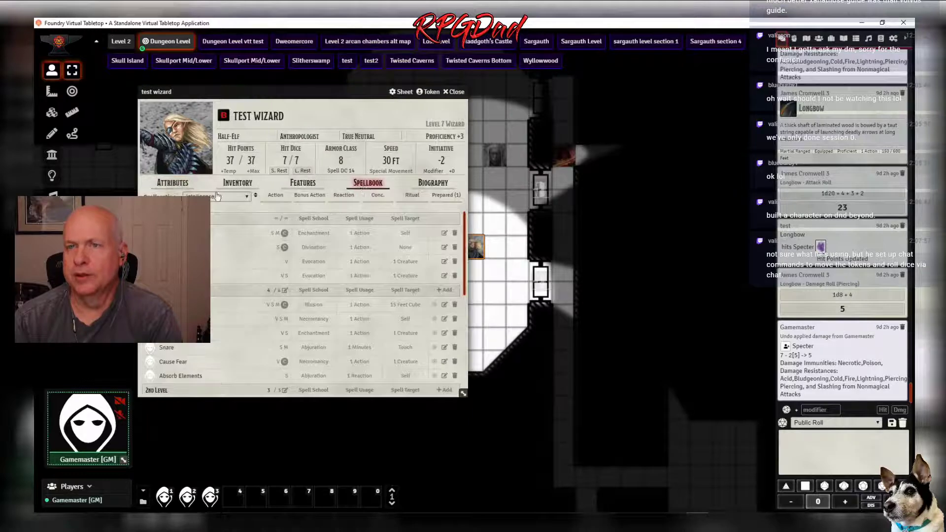
{"action": "scroll", "coordinate": [211, 300], "scroll_direction": "down", "scroll_amount": 3}
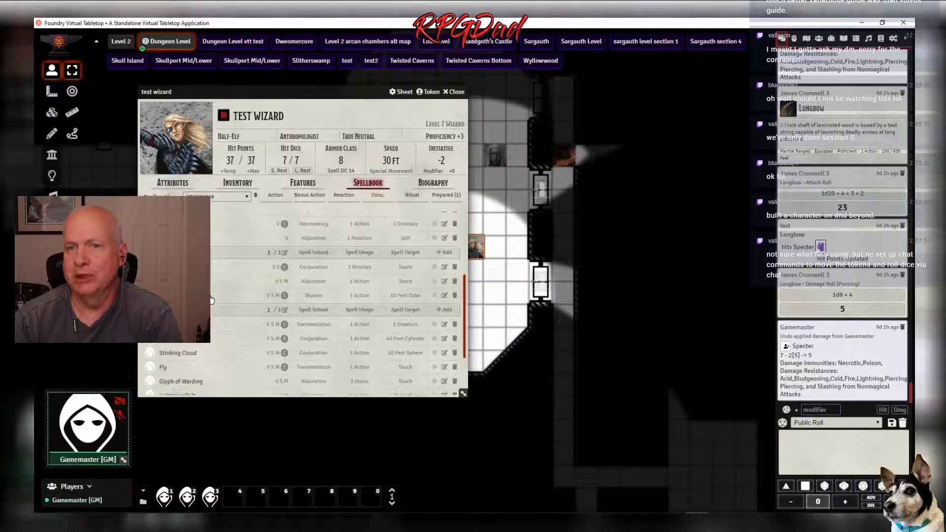
{"action": "left_click", "coordinate": [149, 266]}
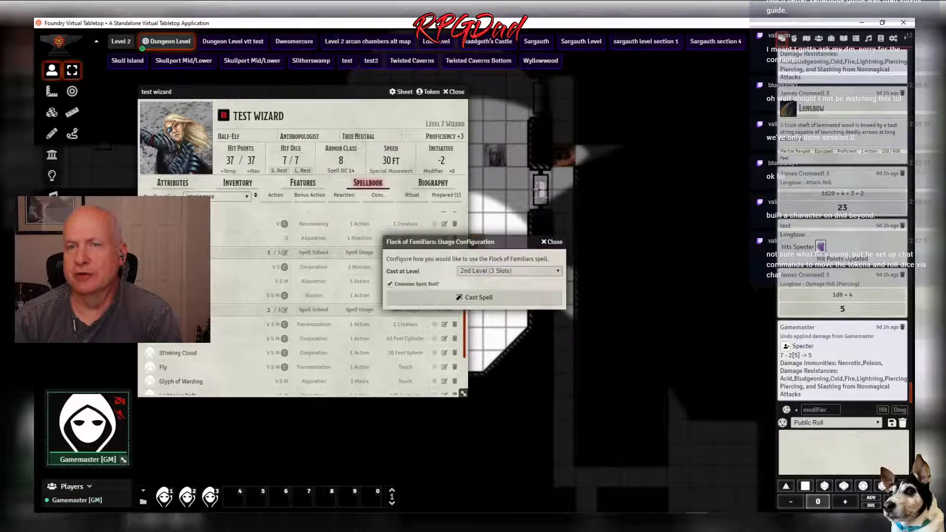
{"action": "left_click", "coordinate": [526, 297]}
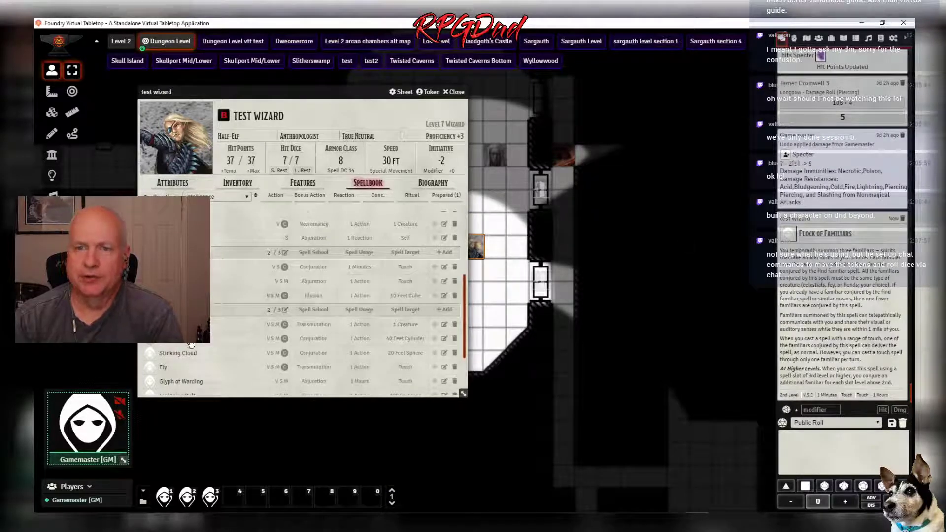
Cast Fireball at 3rd level from the spellbook, placing its 20 ft template over the DM test character and the easternmost specter
{"action": "scroll", "coordinate": [191, 345], "scroll_direction": "down", "scroll_amount": 3}
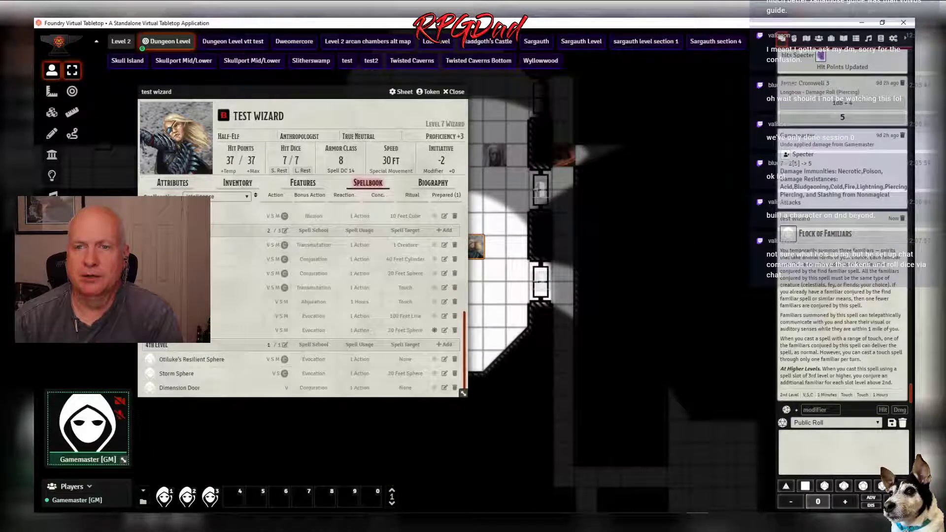
{"action": "left_click", "coordinate": [149, 330]}
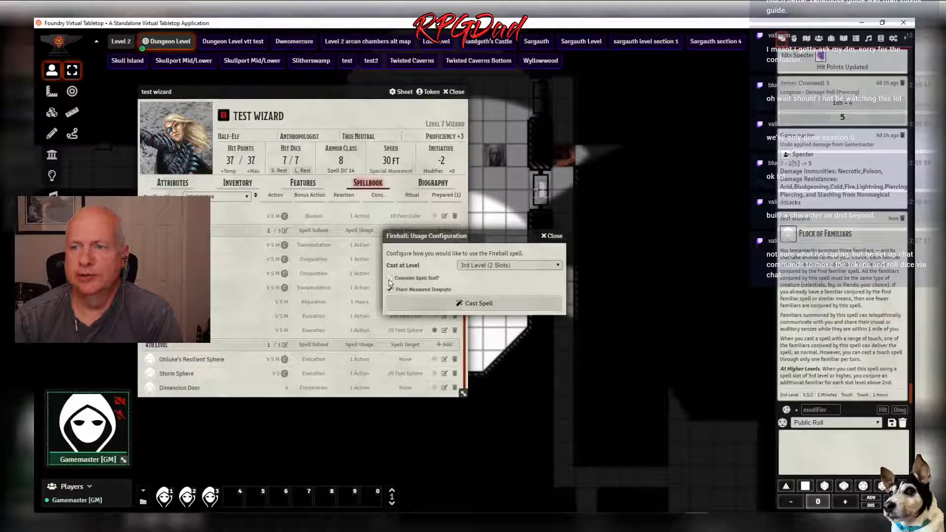
{"action": "left_click", "coordinate": [466, 304]}
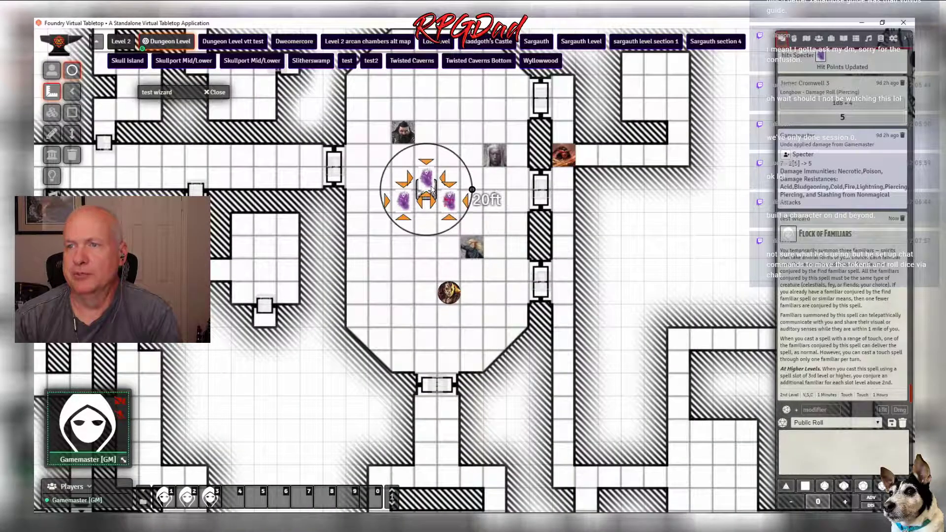
{"action": "left_click", "coordinate": [472, 167]}
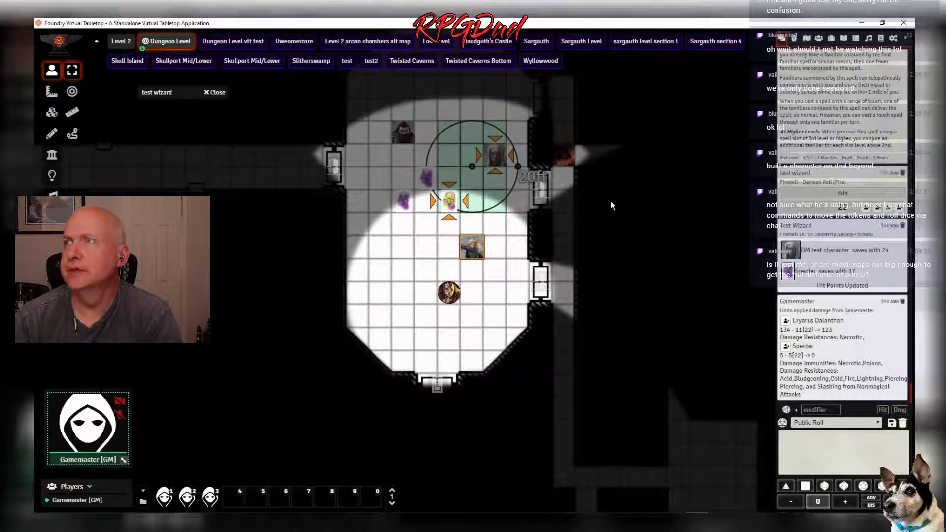
Look through the compendium packs, scenes and items directories, ending on the compendium packs
{"action": "scroll", "coordinate": [496, 274], "scroll_direction": "down", "scroll_amount": 2}
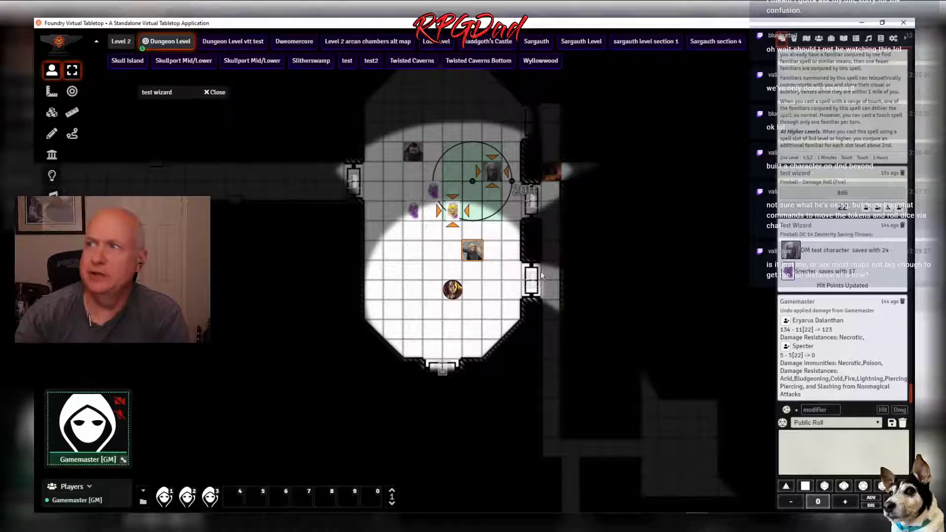
{"action": "left_click", "coordinate": [881, 39]}
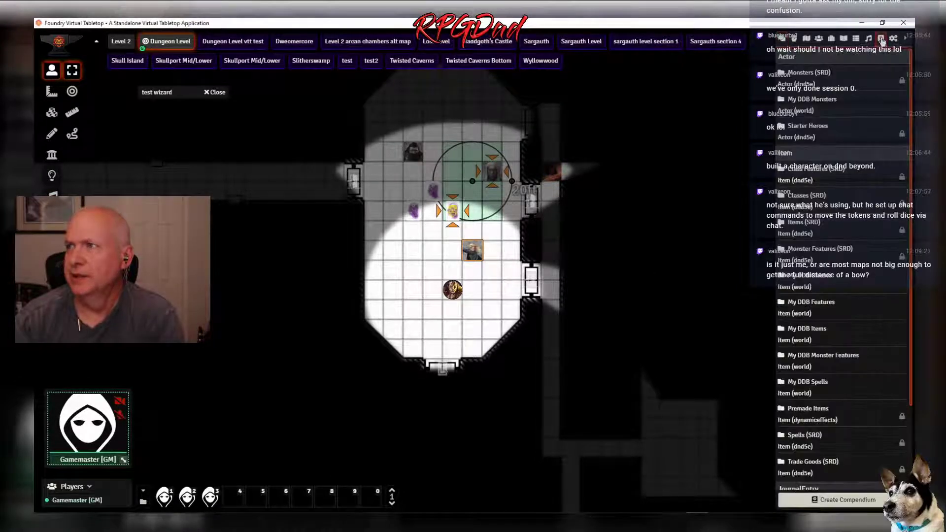
{"action": "left_click", "coordinate": [831, 40]}
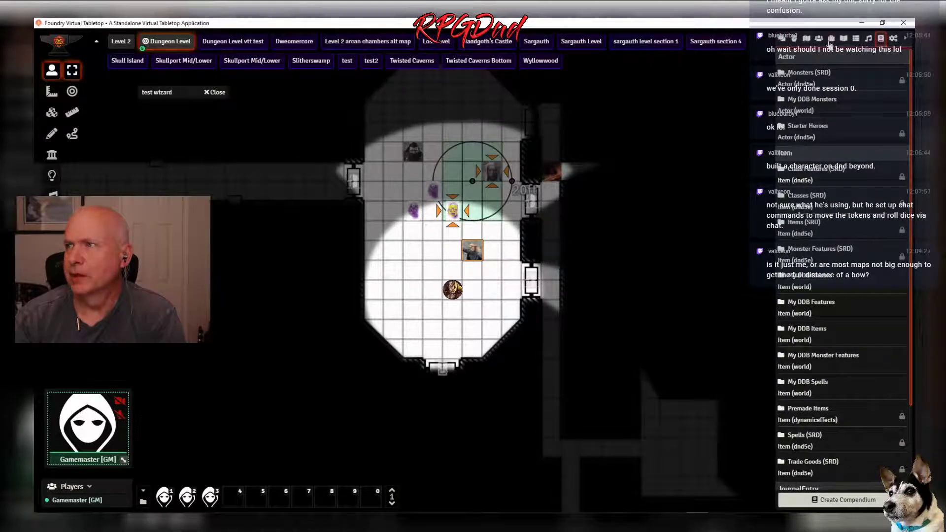
{"action": "left_click", "coordinate": [805, 38]}
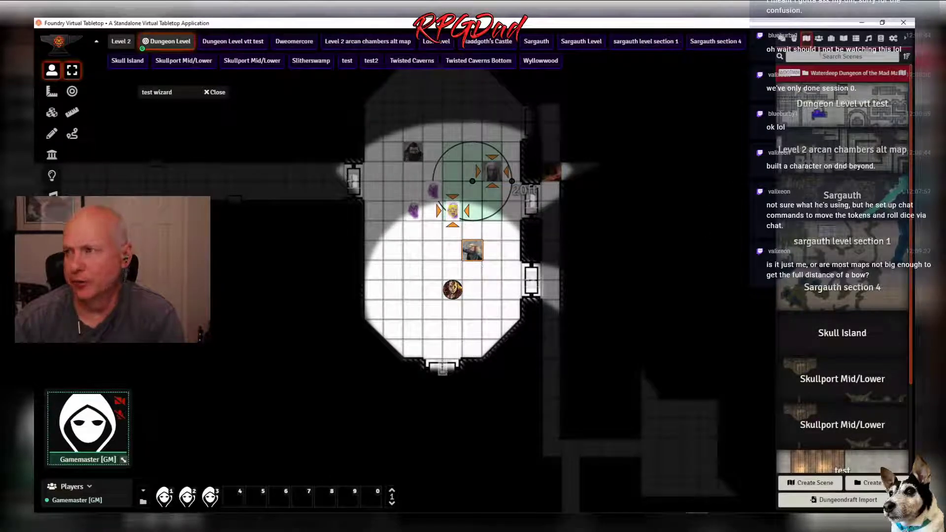
{"action": "left_click", "coordinate": [832, 38]}
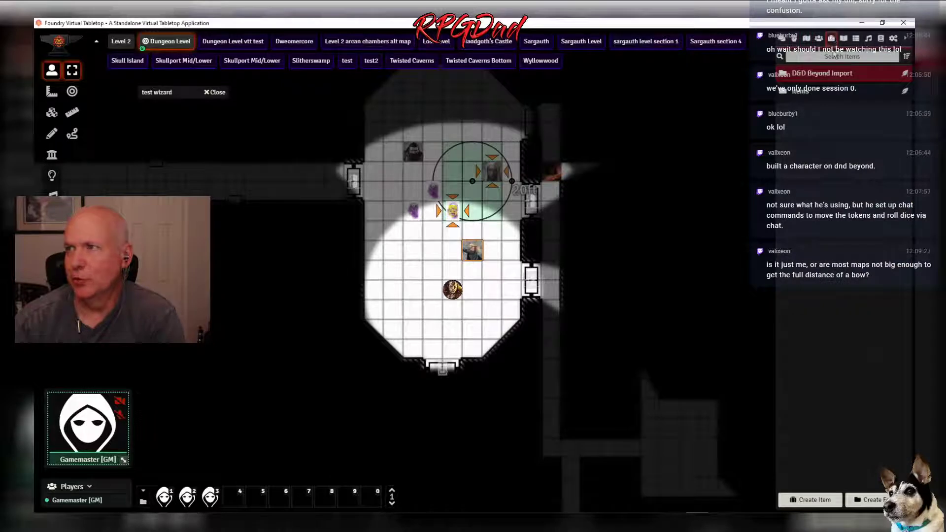
{"action": "left_click", "coordinate": [880, 39]}
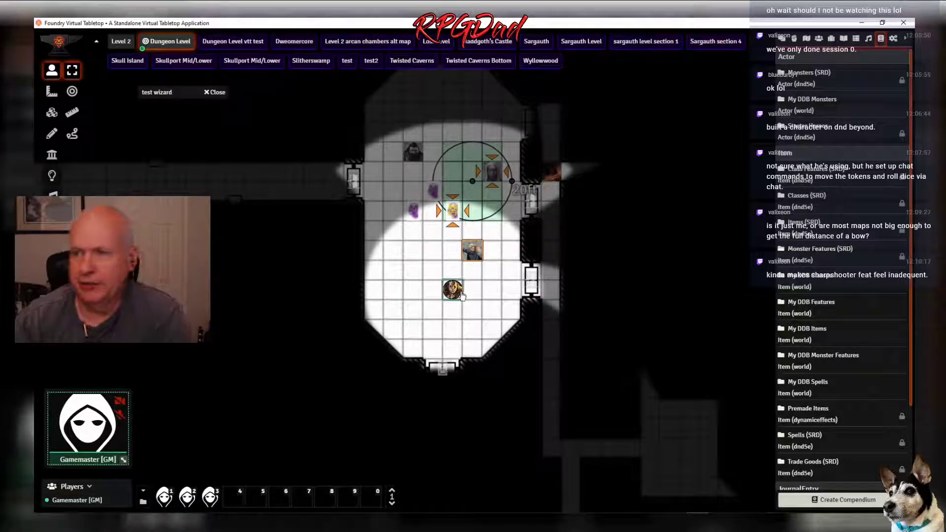
Move the round character token toward the chamber's south end and the test wizard's token southwest of the targeted specter
{"action": "left_click_drag", "start_coordinate": [452, 289], "coordinate": [472, 329]}
{"action": "left_click", "coordinate": [467, 252]}
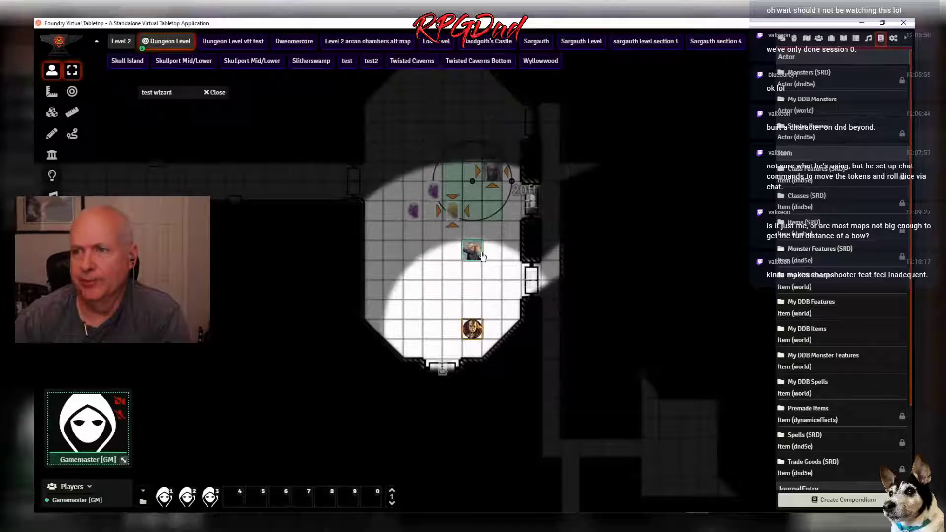
{"action": "left_click_drag", "start_coordinate": [468, 252], "coordinate": [434, 231]}
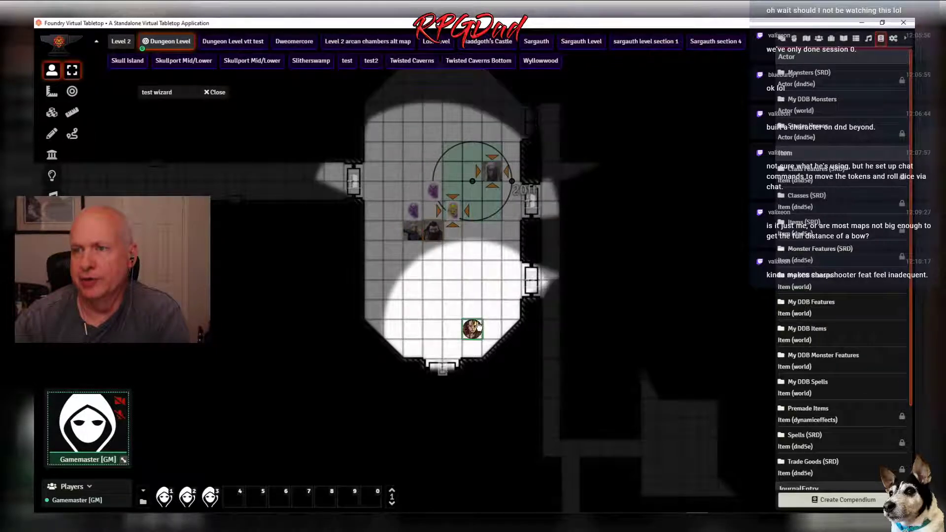
{"action": "left_click", "coordinate": [471, 329]}
{"action": "left_click_drag", "start_coordinate": [471, 331], "coordinate": [434, 331]}
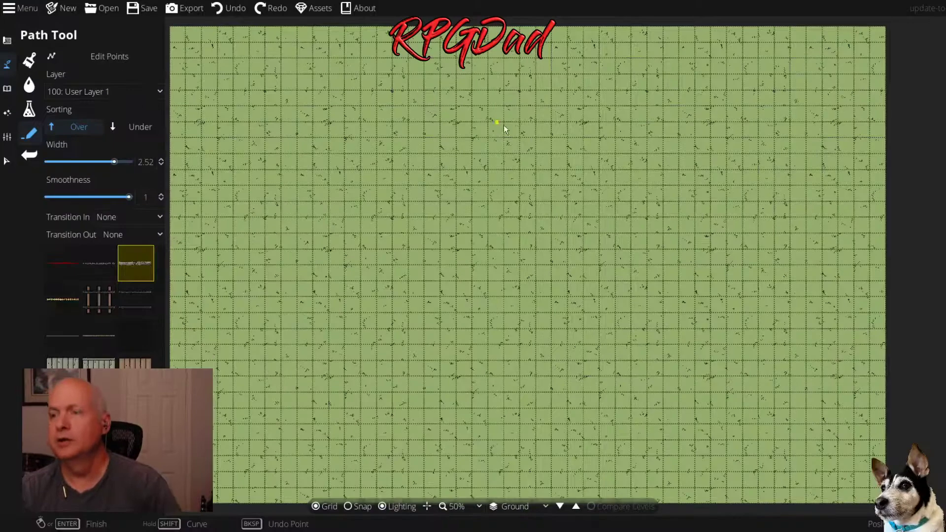
Switch to Dungeondraft, try a straight diagonal rock path across the grass, and undo it
{"action": "left_click", "coordinate": [333, 155]}
{"action": "left_click", "coordinate": [525, 291]}
{"action": "right_click", "coordinate": [525, 291]}
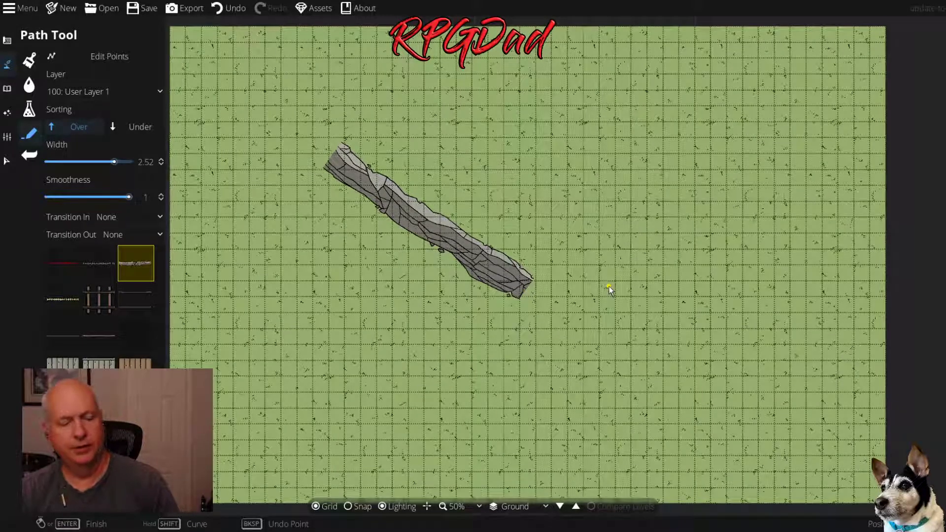
{"action": "key", "text": "ctrl+z"}
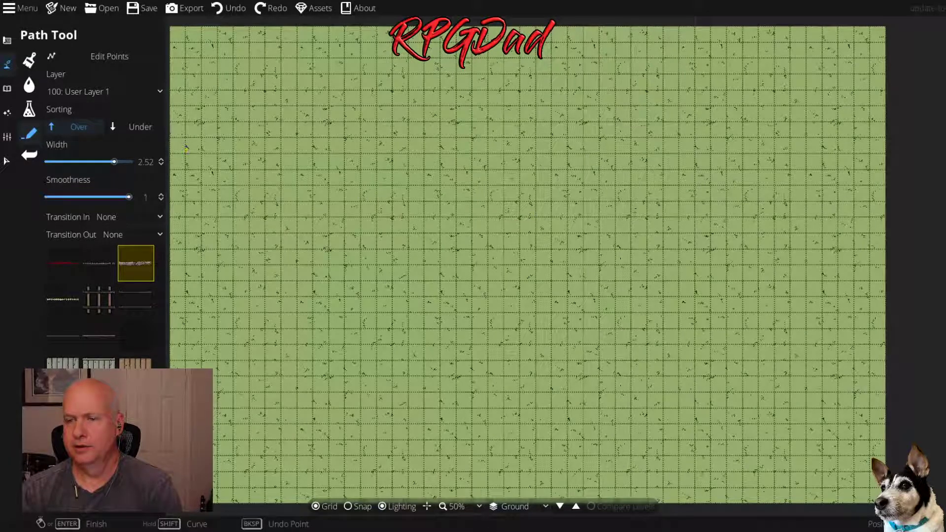
Draw a winding rock path 2.52 wide from the map's north edge down to its south edge
{"action": "left_click", "coordinate": [260, 247]}
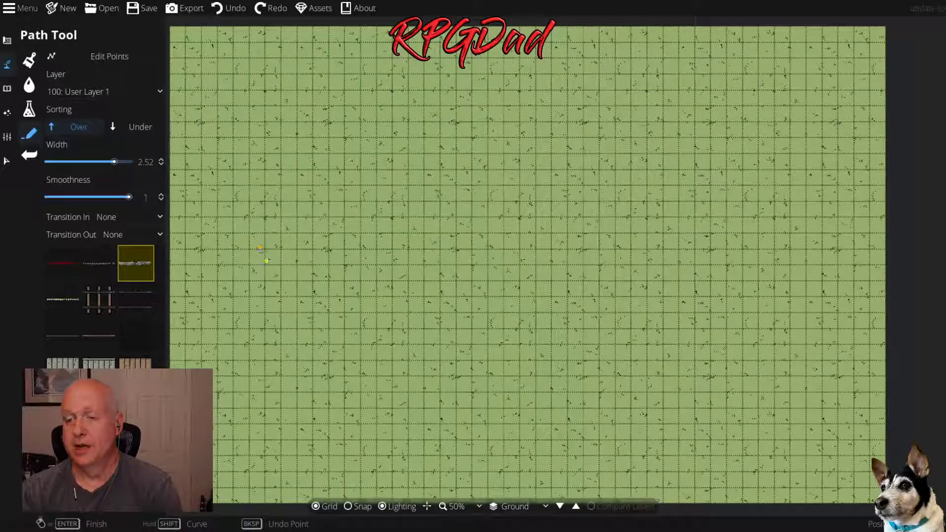
{"action": "key", "text": "BackSpace"}
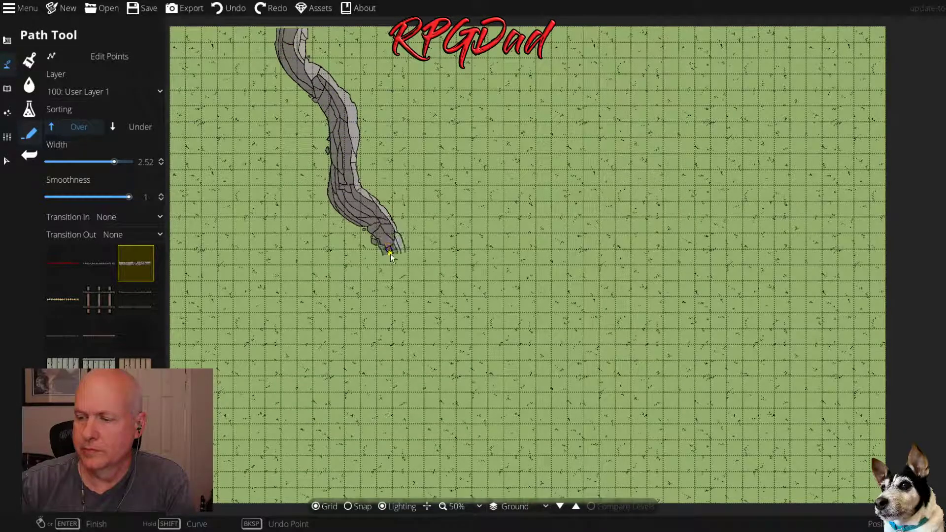
{"action": "left_click", "coordinate": [393, 265]}
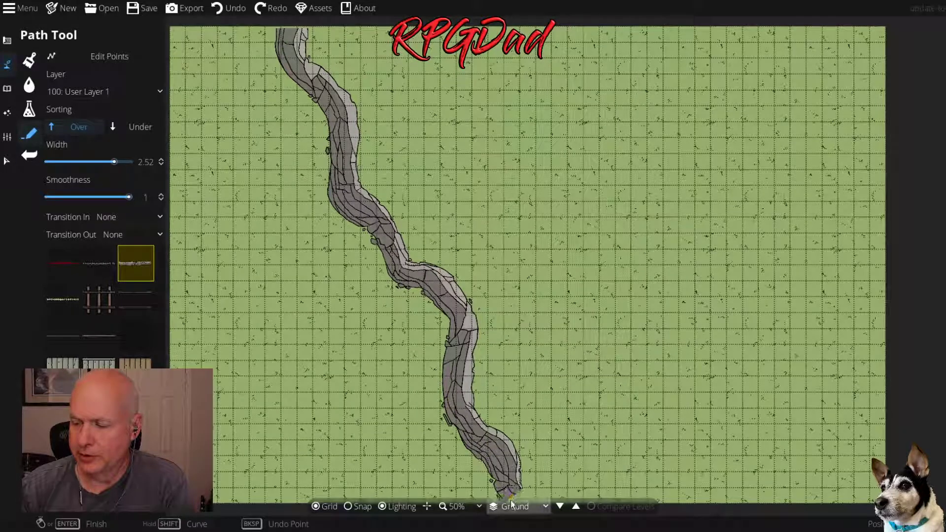
{"action": "left_click", "coordinate": [510, 496]}
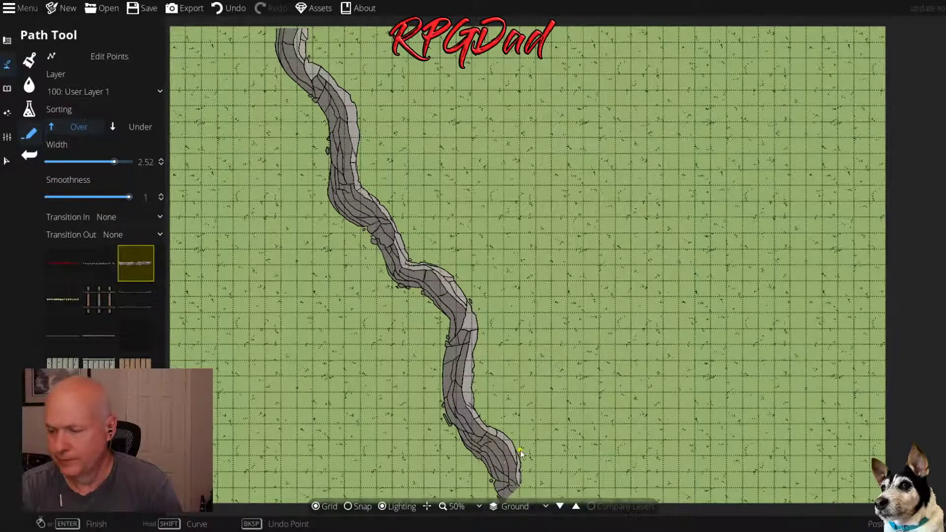
Try a second rock path branching northeast from the winding path's south end, and remove it
{"action": "scroll", "coordinate": [531, 467], "scroll_direction": "down", "scroll_amount": 1}
{"action": "left_click_drag", "start_coordinate": [531, 465], "coordinate": [527, 388]}
{"action": "scroll", "coordinate": [521, 423], "scroll_direction": "up", "scroll_amount": 1}
{"action": "scroll", "coordinate": [521, 423], "scroll_direction": "up", "scroll_amount": 1}
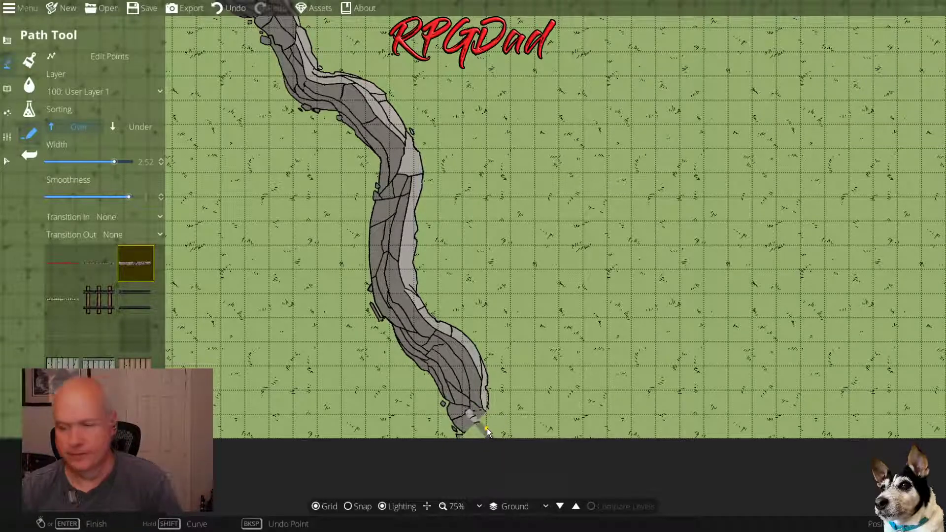
{"action": "key", "text": "BackSpace"}
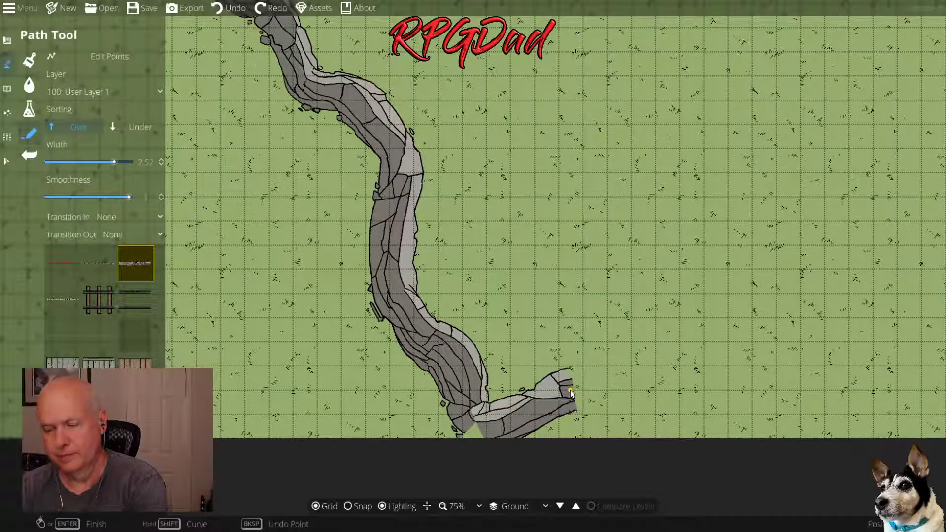
{"action": "left_click", "coordinate": [569, 391]}
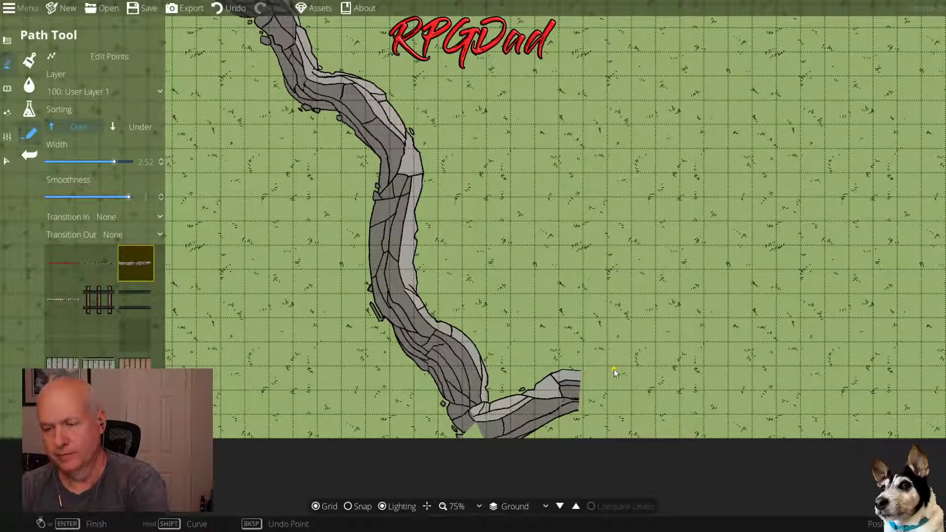
{"action": "key", "text": "BackSpace"}
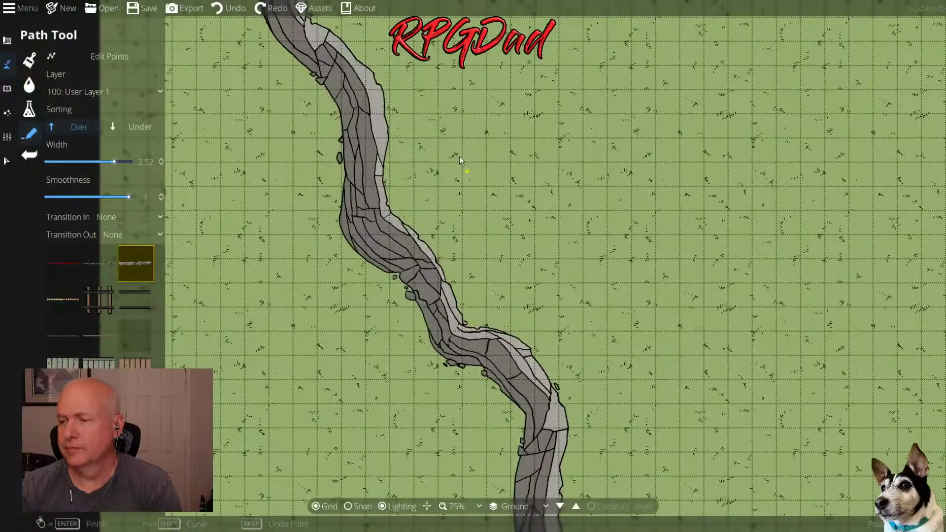
Draw a second winding rock path 2.52 wide along the east side of the first, from the map's north edge to its south edge
{"action": "scroll", "coordinate": [459, 155], "scroll_direction": "up", "scroll_amount": 5}
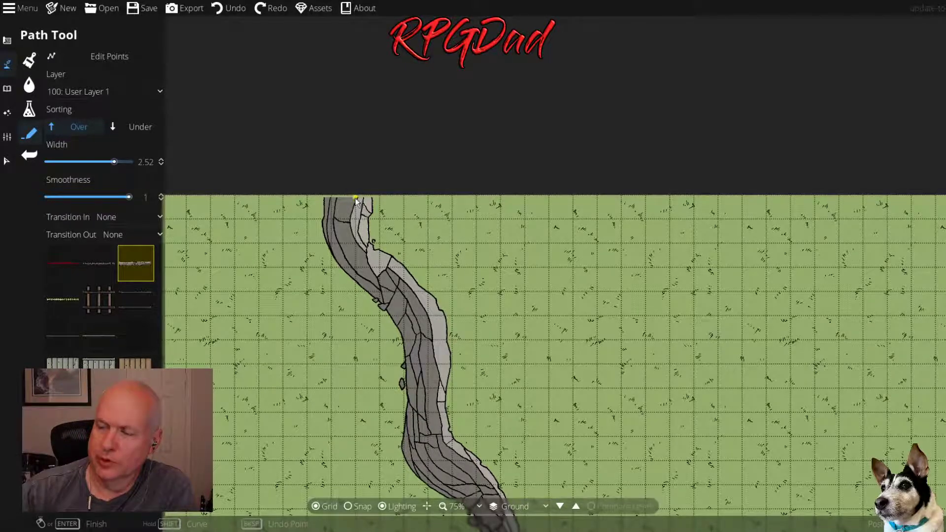
{"action": "left_click", "coordinate": [357, 200]}
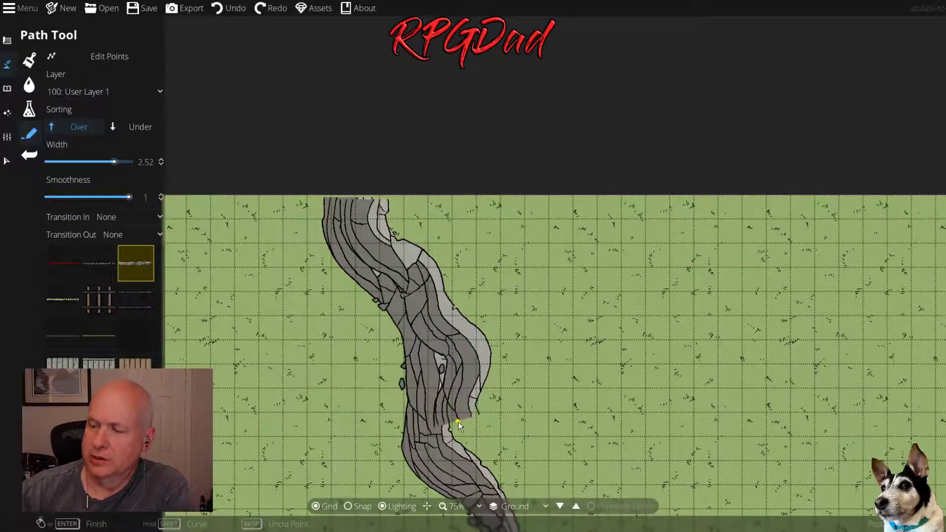
{"action": "left_click", "coordinate": [498, 459]}
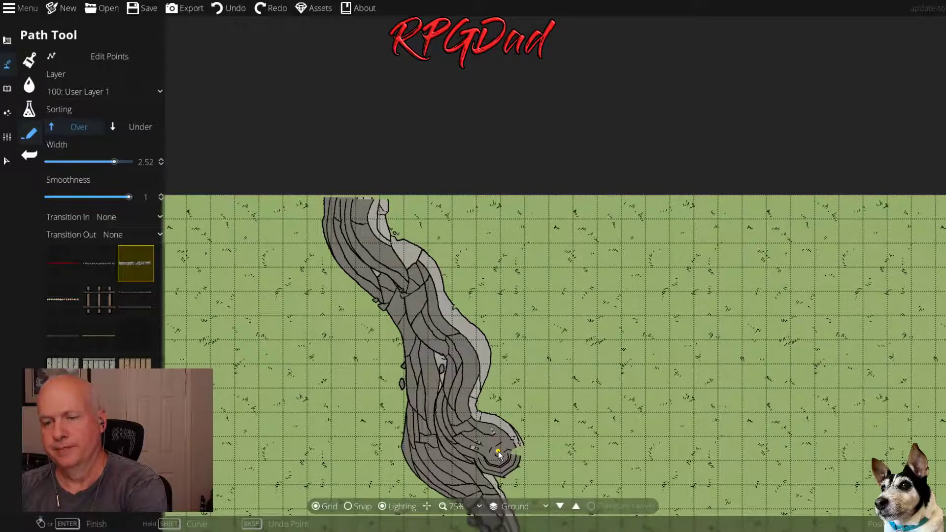
{"action": "left_click_drag", "start_coordinate": [498, 451], "coordinate": [440, 167]}
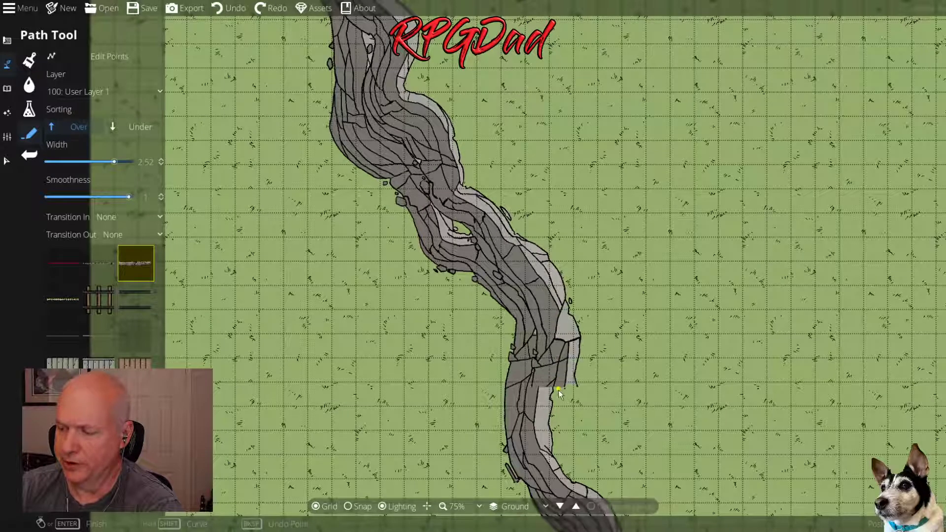
{"action": "left_click_drag", "start_coordinate": [575, 377], "coordinate": [518, 202]}
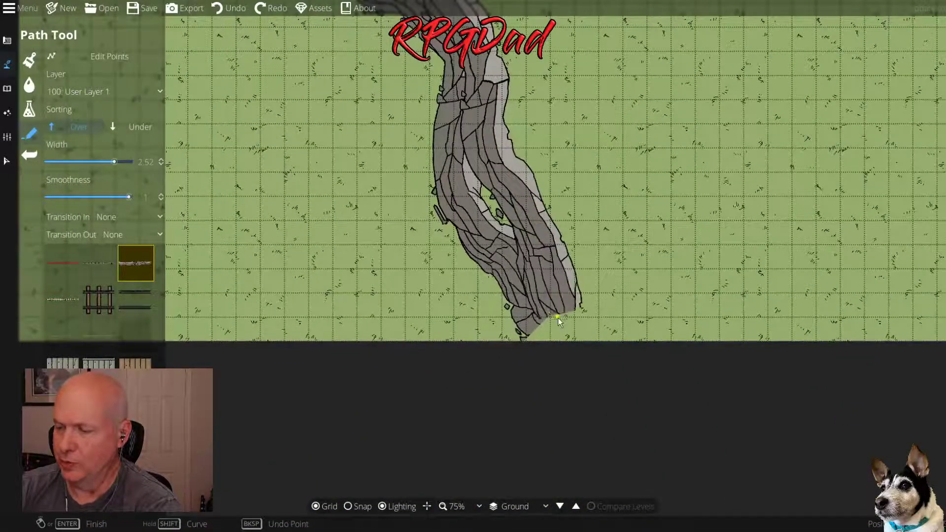
{"action": "left_click", "coordinate": [561, 346]}
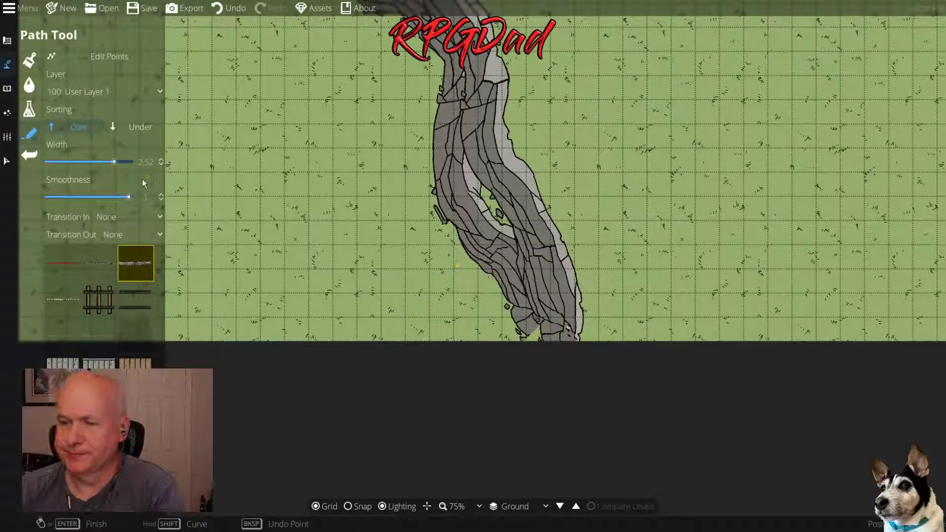
Draw a 1.62 wide rock path with Transition In Grow and Transition Out Fade over the seam between the wide paths, toward the south edge
{"action": "left_click_drag", "start_coordinate": [121, 167], "coordinate": [115, 166]}
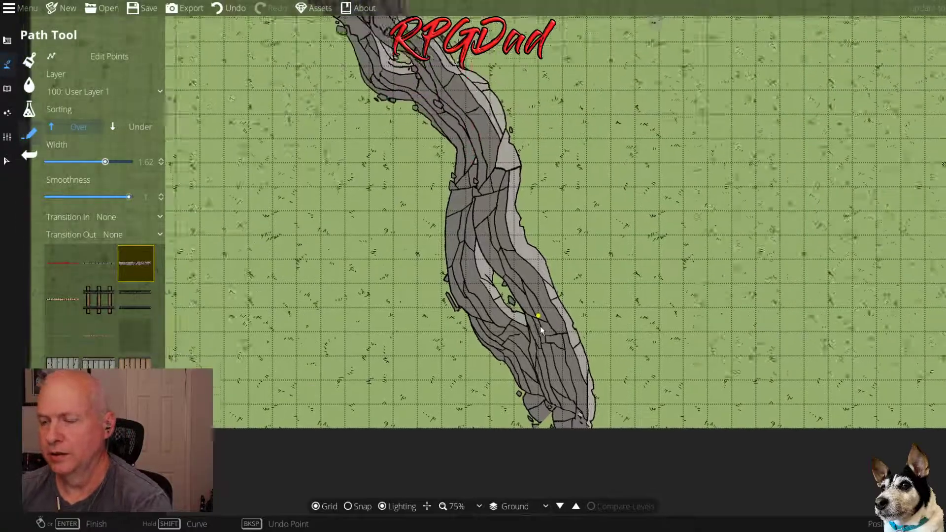
{"action": "left_click_drag", "start_coordinate": [540, 326], "coordinate": [552, 393]}
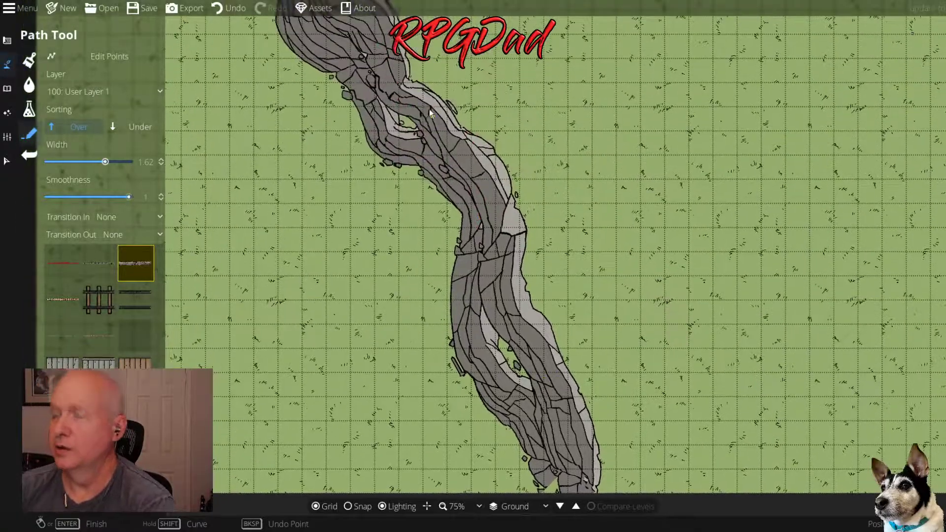
{"action": "left_click_drag", "start_coordinate": [430, 108], "coordinate": [442, 146]}
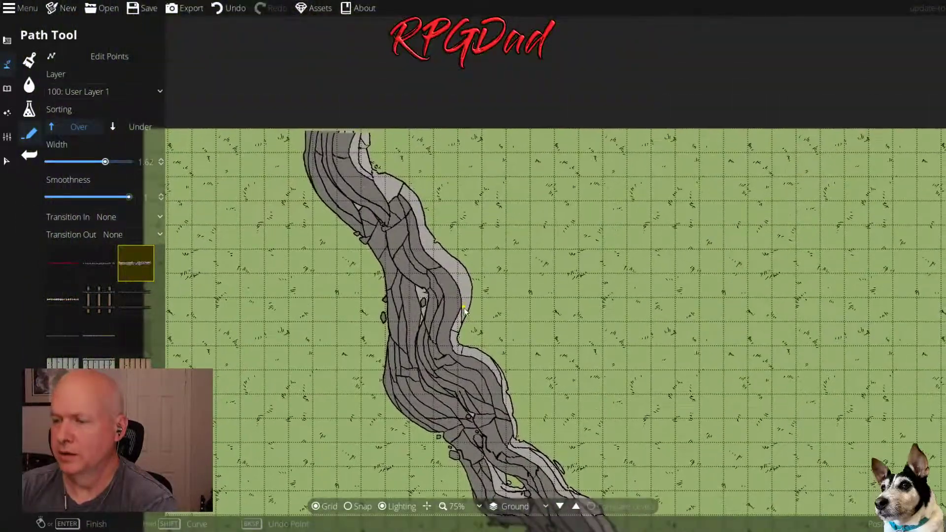
{"action": "left_click", "coordinate": [336, 131]}
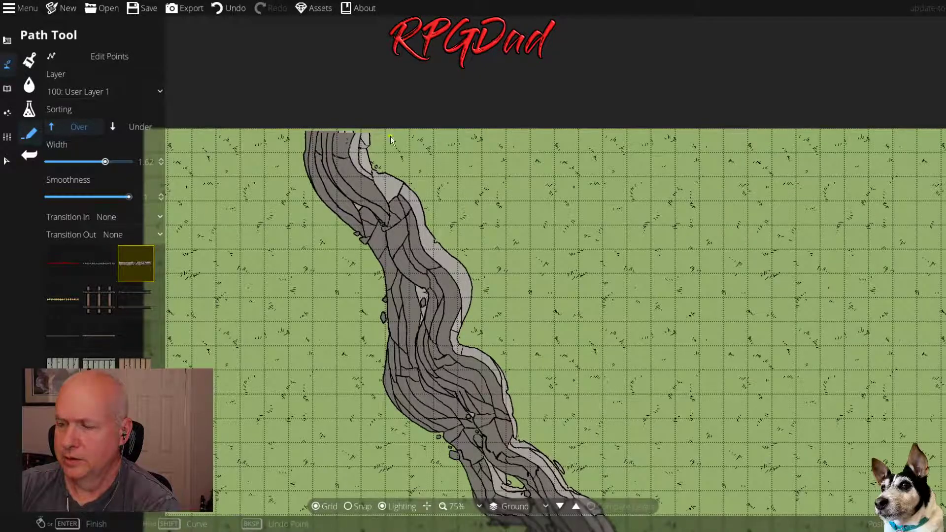
{"action": "left_click_drag", "start_coordinate": [454, 350], "coordinate": [335, 194]}
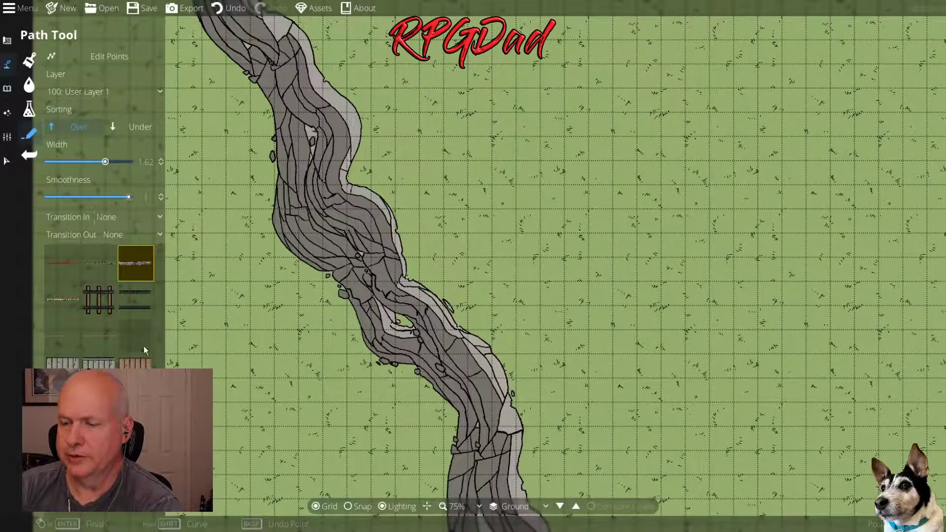
{"action": "left_click", "coordinate": [161, 217]}
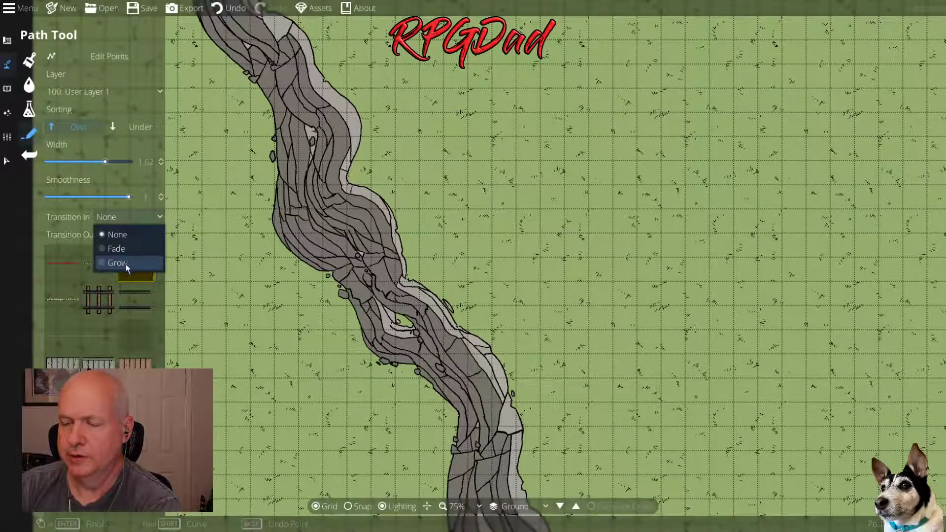
{"action": "left_click", "coordinate": [124, 264]}
{"action": "left_click", "coordinate": [160, 236]}
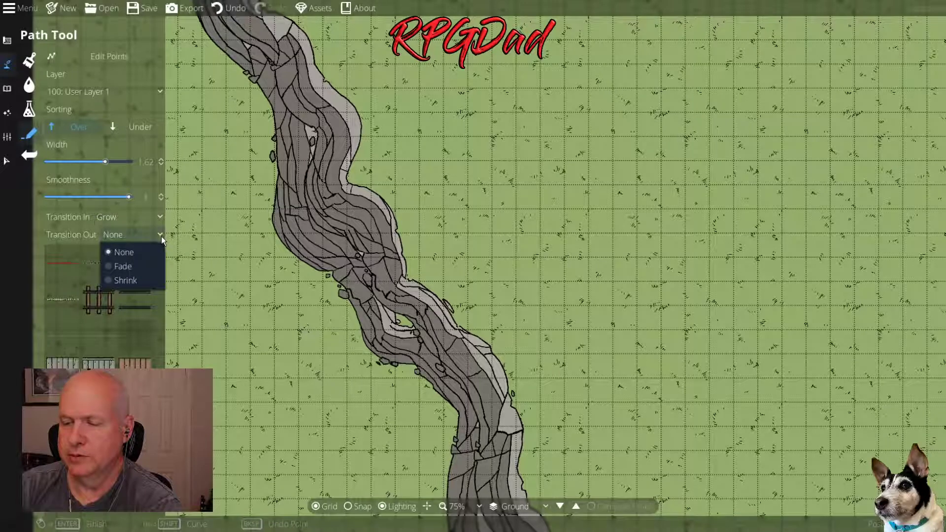
{"action": "left_click", "coordinate": [141, 268]}
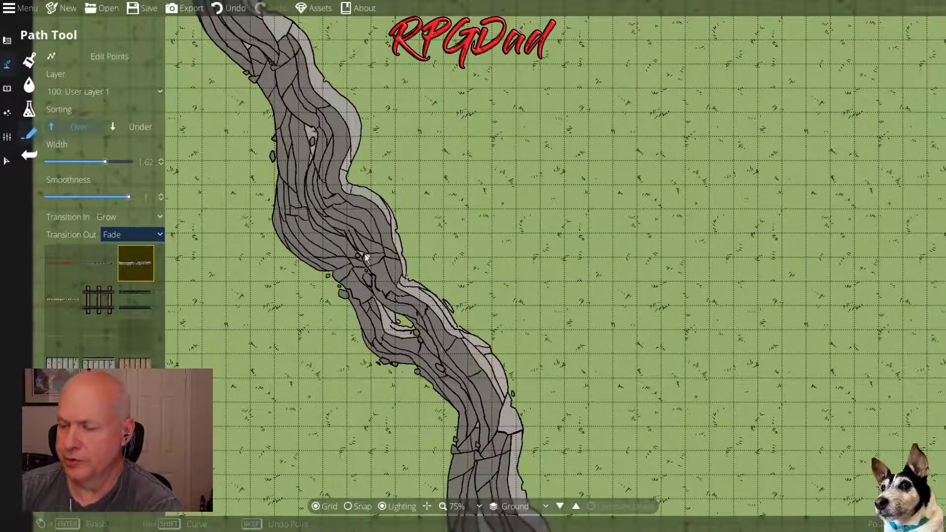
{"action": "left_click", "coordinate": [339, 227]}
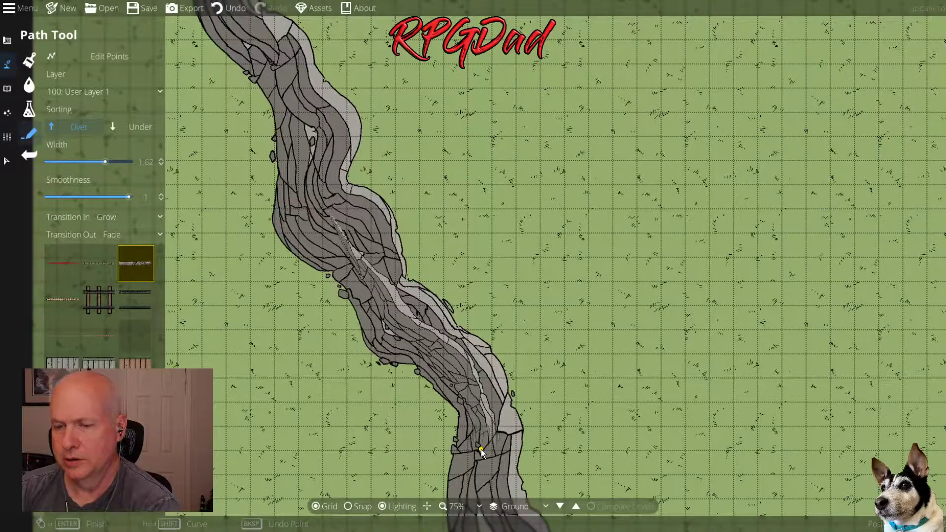
{"action": "scroll", "coordinate": [480, 449], "scroll_direction": "down", "scroll_amount": 5}
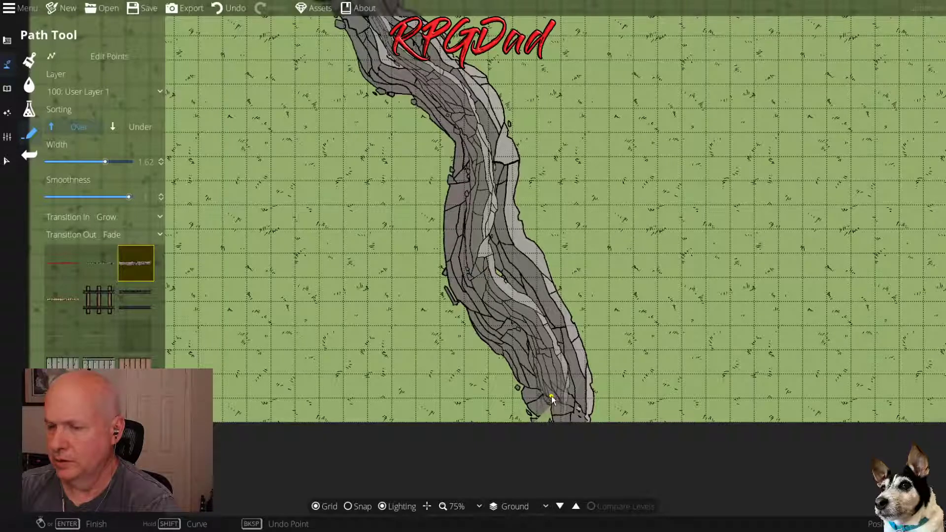
Try another 1.62 wide rock path down the seam, starting at the gap in the northern half and ending near the south edge
{"action": "left_click_drag", "start_coordinate": [409, 138], "coordinate": [441, 331]}
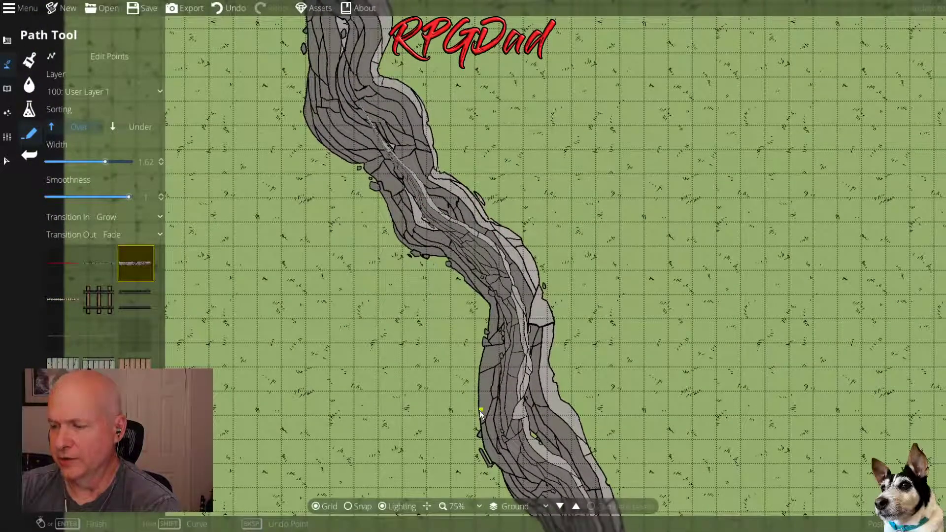
{"action": "scroll", "coordinate": [394, 214], "scroll_direction": "up", "scroll_amount": 3}
{"action": "scroll", "coordinate": [394, 214], "scroll_direction": "up", "scroll_amount": 1}
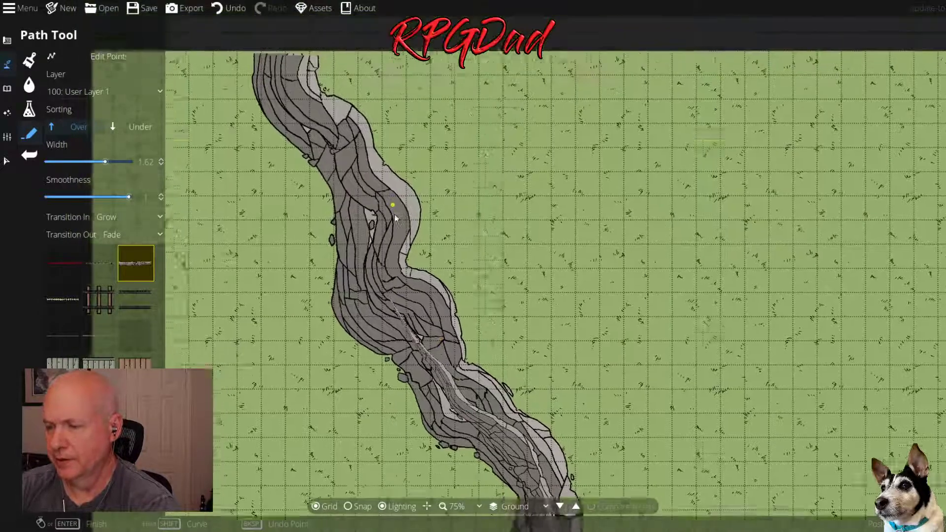
{"action": "scroll", "coordinate": [394, 214], "scroll_direction": "up", "scroll_amount": 3}
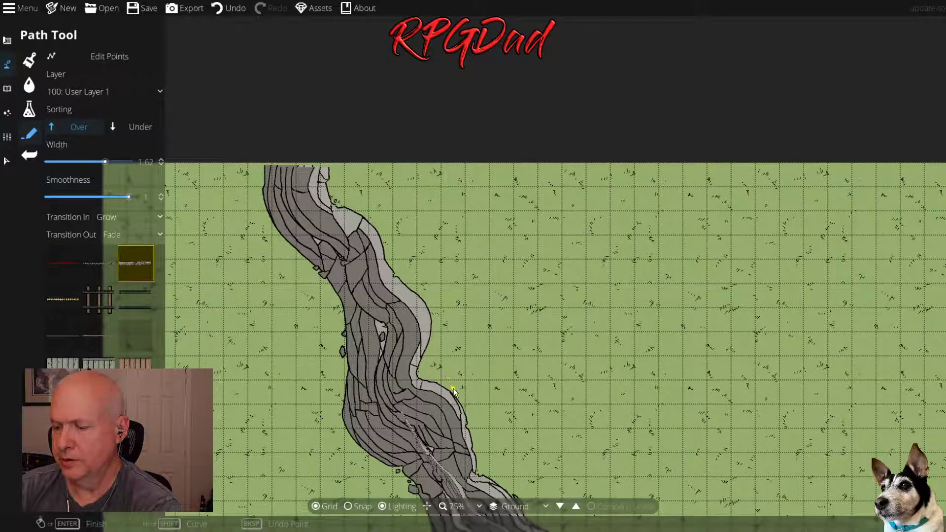
{"action": "left_click_drag", "start_coordinate": [471, 411], "coordinate": [337, 223]}
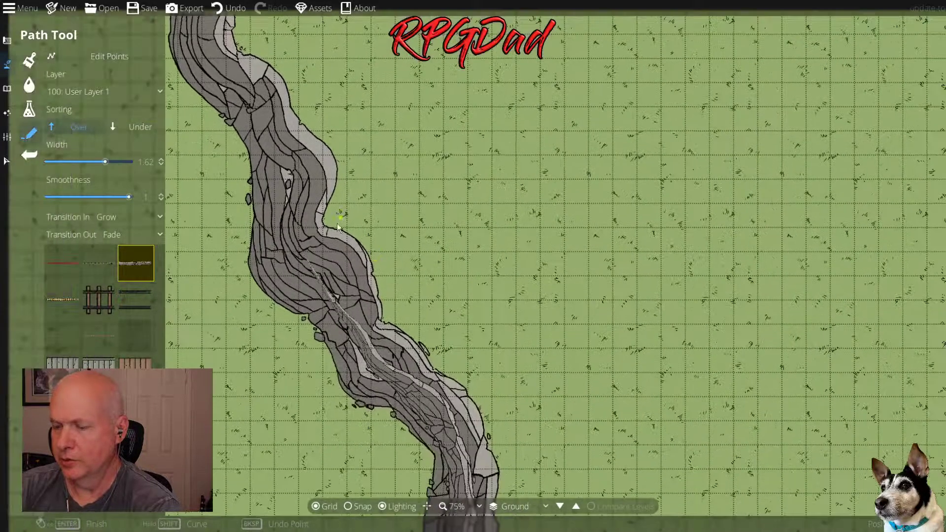
{"action": "left_click", "coordinate": [286, 209]}
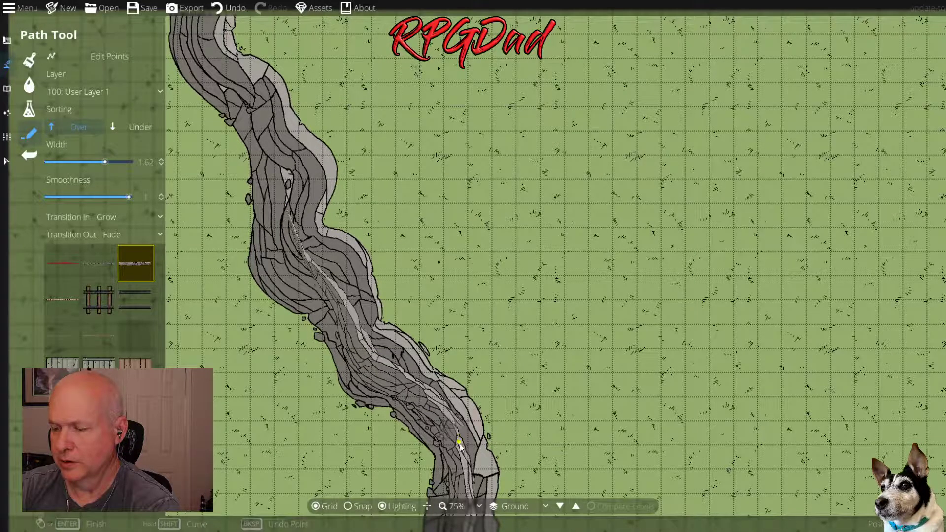
{"action": "left_click_drag", "start_coordinate": [463, 451], "coordinate": [434, 254]}
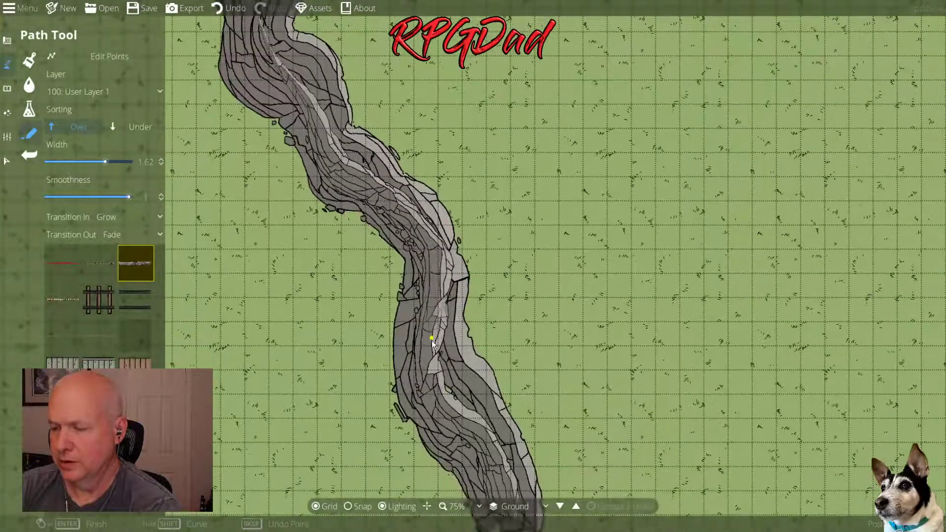
{"action": "left_click_drag", "start_coordinate": [481, 434], "coordinate": [436, 266]}
{"action": "left_click", "coordinate": [434, 266]}
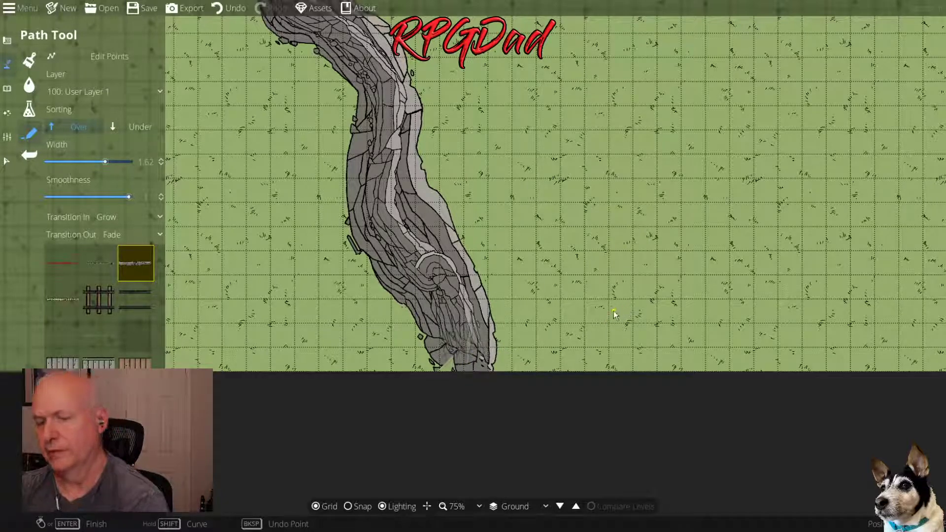
Undo the last narrow path and draw a replacement over the southern part of the seam, ending at the map's south edge
{"action": "key", "text": "ctrl+z"}
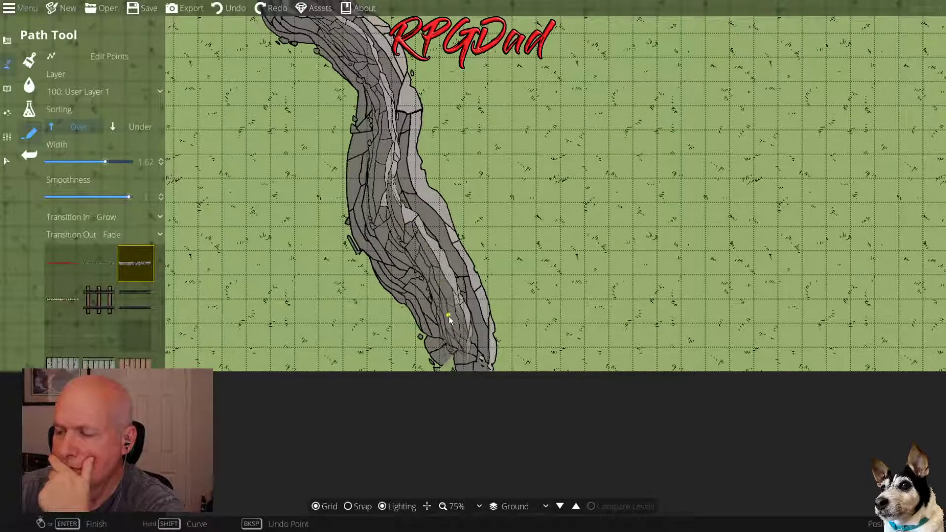
{"action": "left_click", "coordinate": [446, 343]}
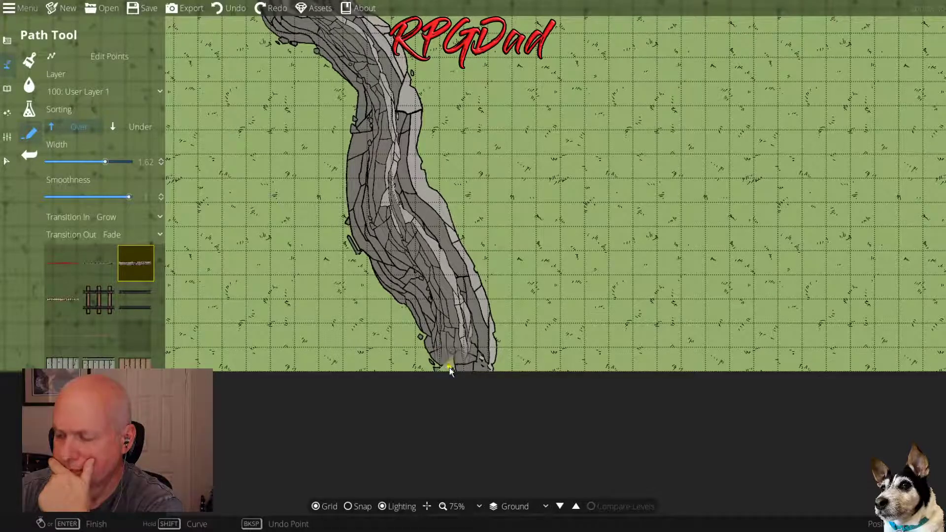
{"action": "left_click", "coordinate": [450, 372]}
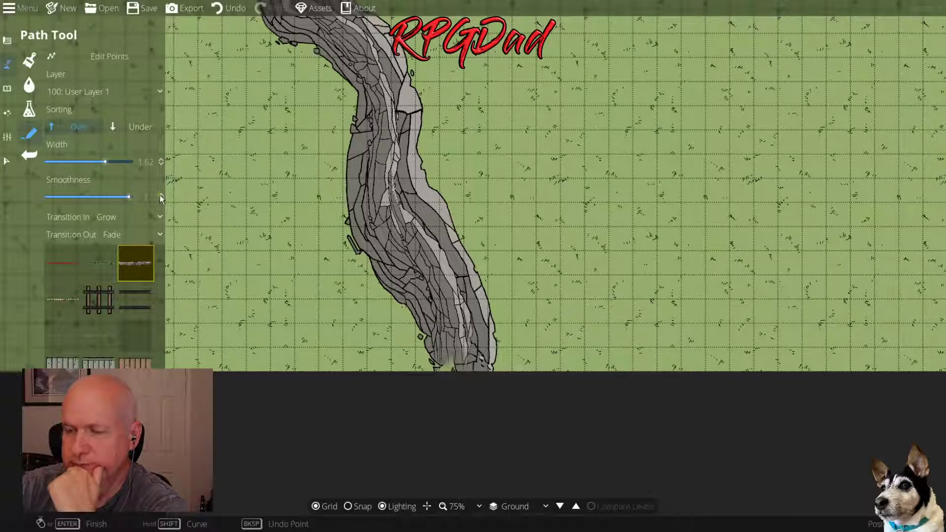
{"action": "left_click", "coordinate": [164, 235]}
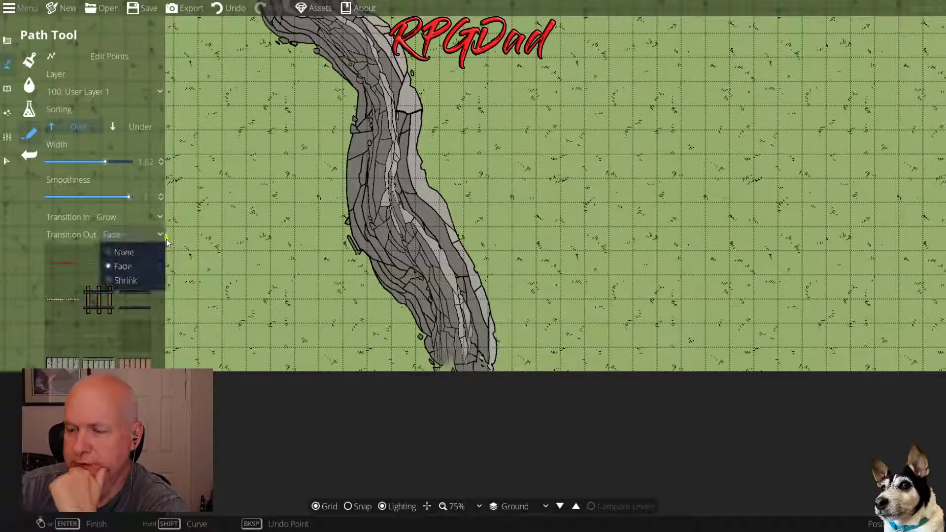
{"action": "left_click", "coordinate": [134, 255]}
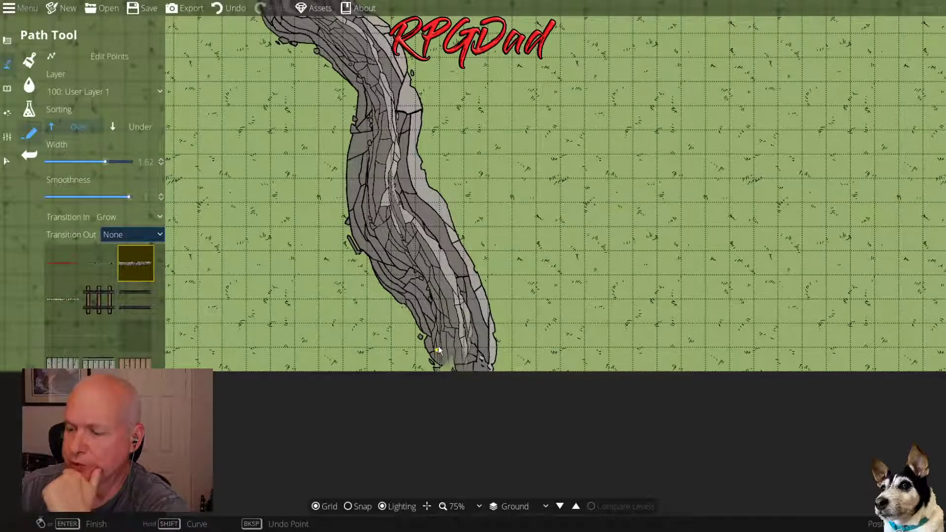
{"action": "left_click", "coordinate": [414, 238]}
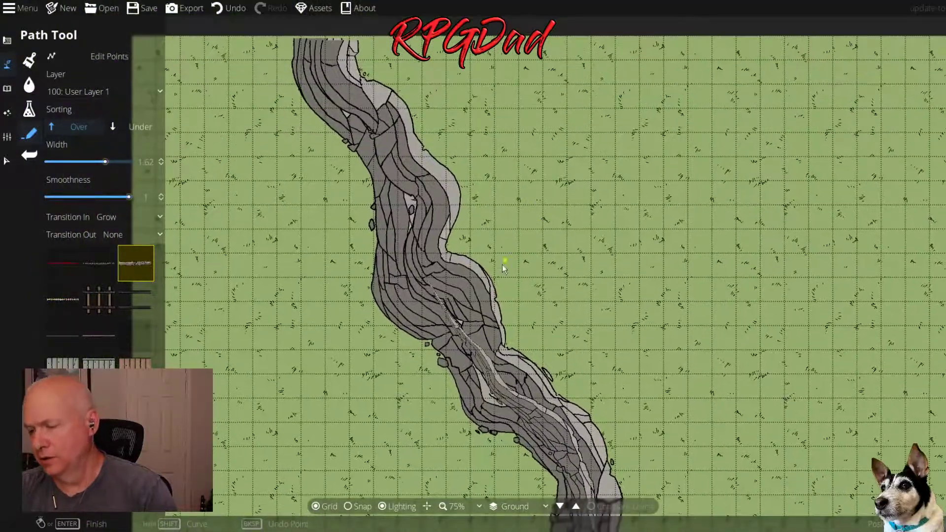
{"action": "left_click_drag", "start_coordinate": [454, 304], "coordinate": [360, 221]}
{"action": "left_click_drag", "start_coordinate": [313, 182], "coordinate": [323, 257]}
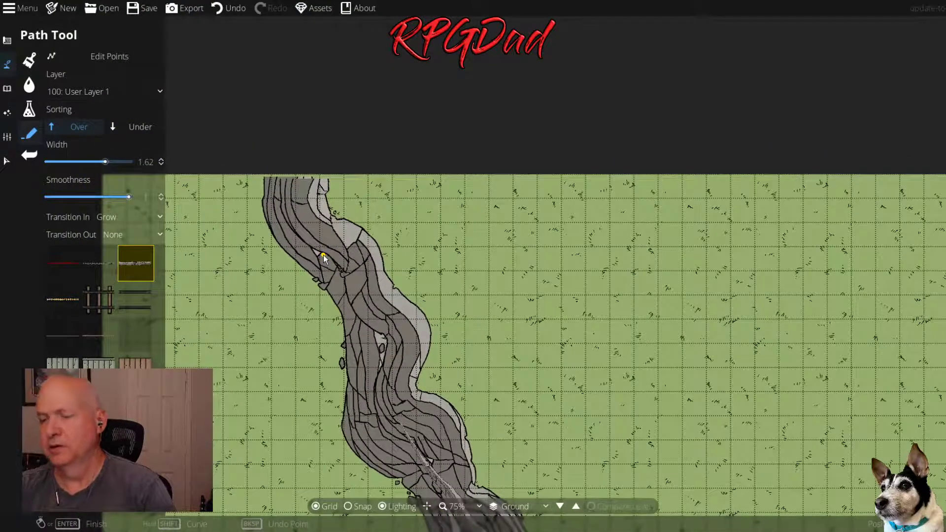
{"action": "left_click", "coordinate": [309, 181]}
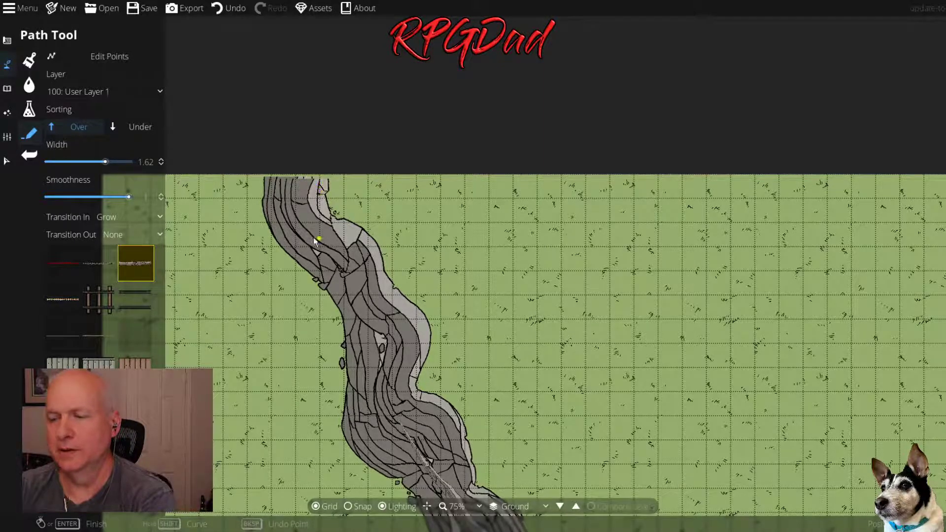
Draw a 1.62 wide rock path with Transition In None and Transition Out Fade from the map's north edge along the northern seam
{"action": "left_click", "coordinate": [160, 216]}
{"action": "left_click", "coordinate": [134, 236]}
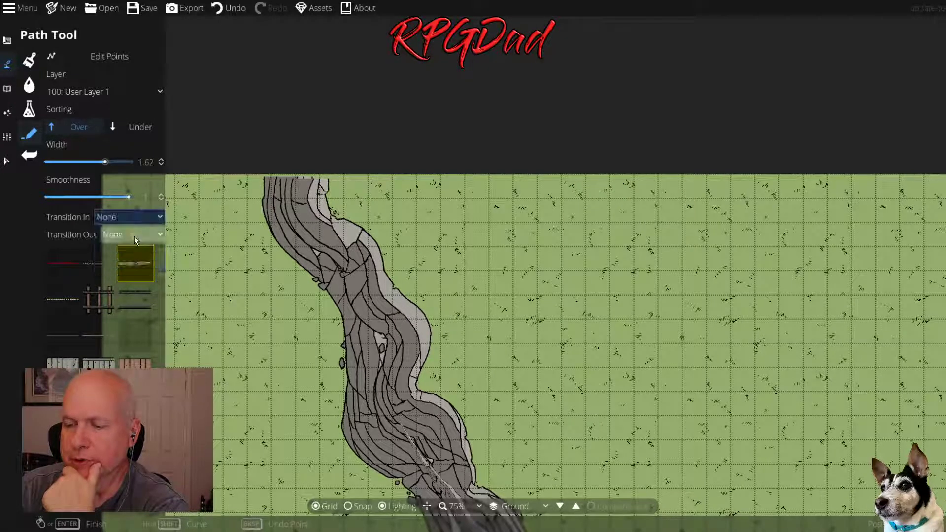
{"action": "left_click", "coordinate": [158, 235]}
{"action": "left_click", "coordinate": [134, 267]}
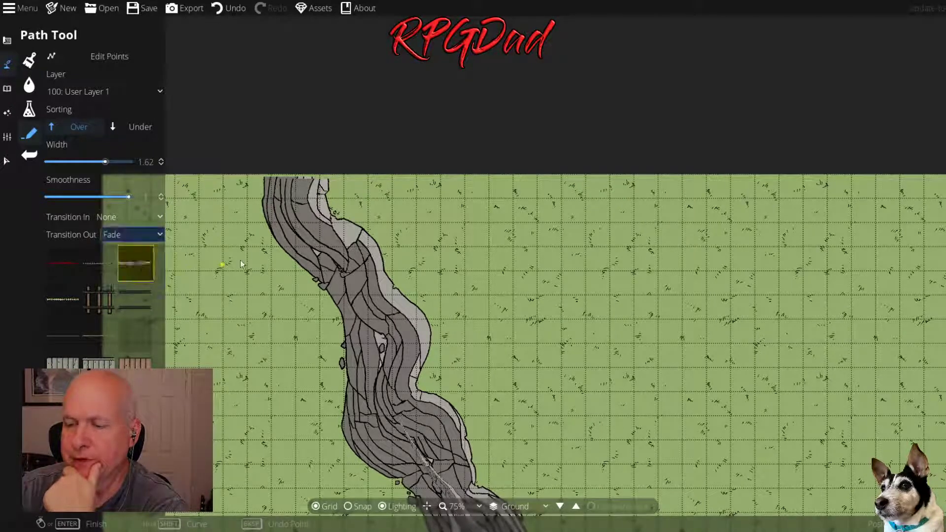
{"action": "left_click", "coordinate": [279, 182]}
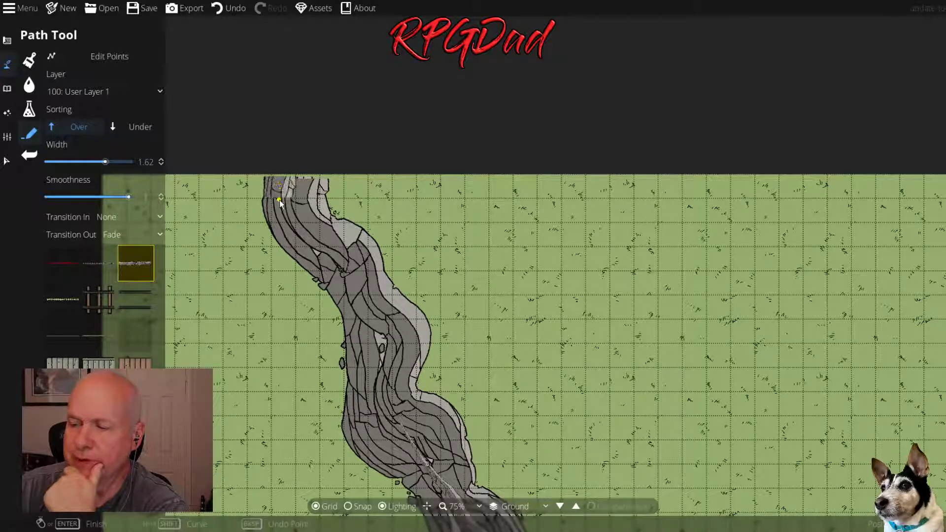
{"action": "left_click", "coordinate": [297, 220]}
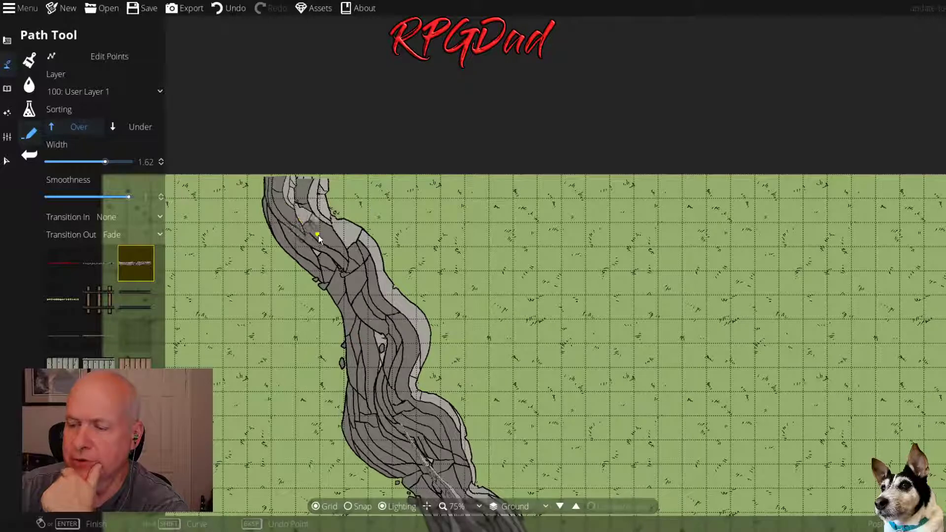
{"action": "left_click", "coordinate": [335, 253]}
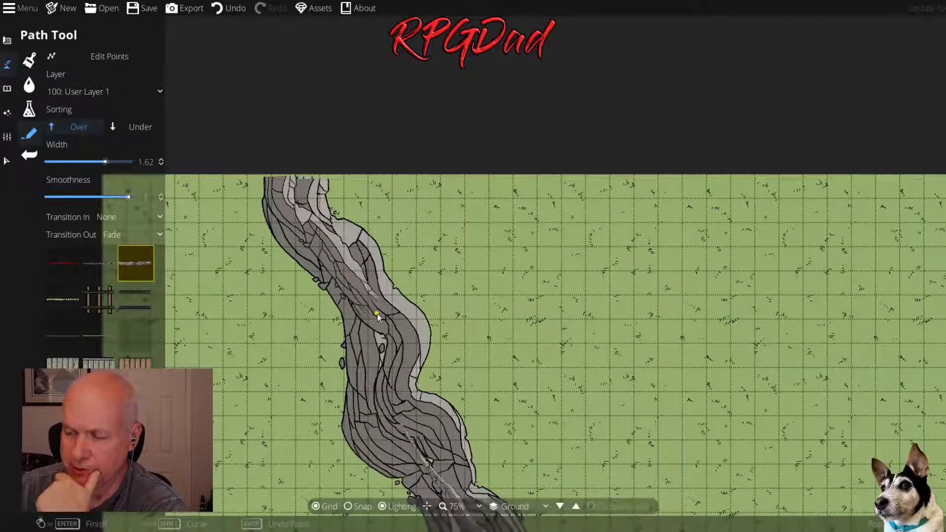
{"action": "left_click", "coordinate": [389, 406]}
{"action": "key", "text": "Return"}
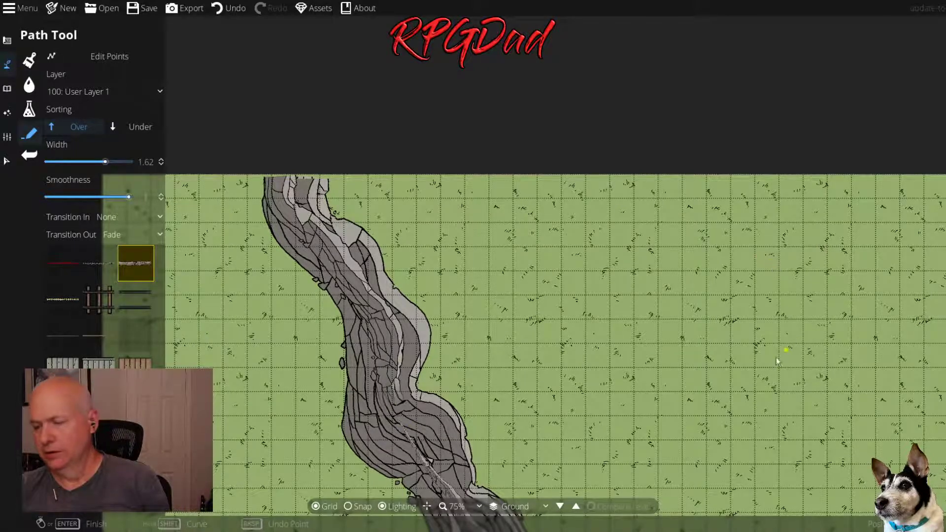
{"action": "left_click_drag", "start_coordinate": [589, 451], "coordinate": [501, 202]}
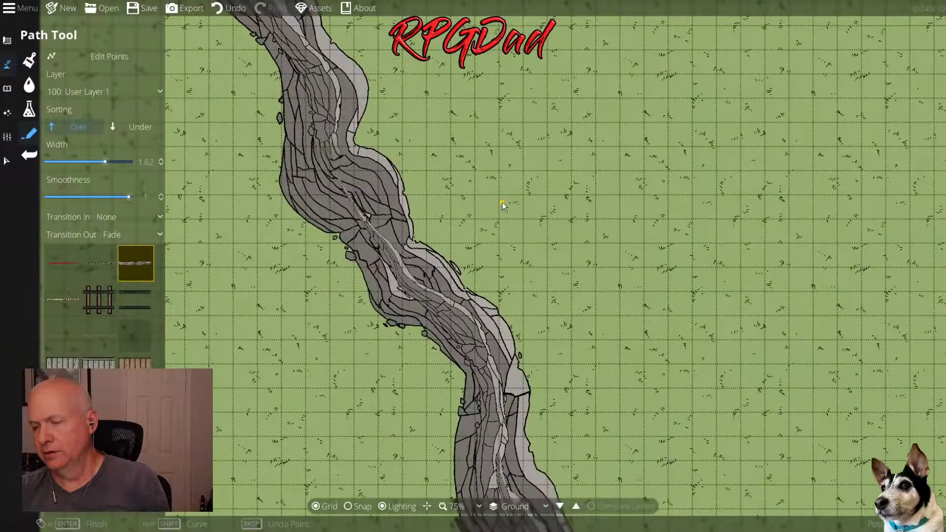
{"action": "left_click_drag", "start_coordinate": [505, 321], "coordinate": [563, 335]}
{"action": "left_click_drag", "start_coordinate": [459, 325], "coordinate": [521, 316]}
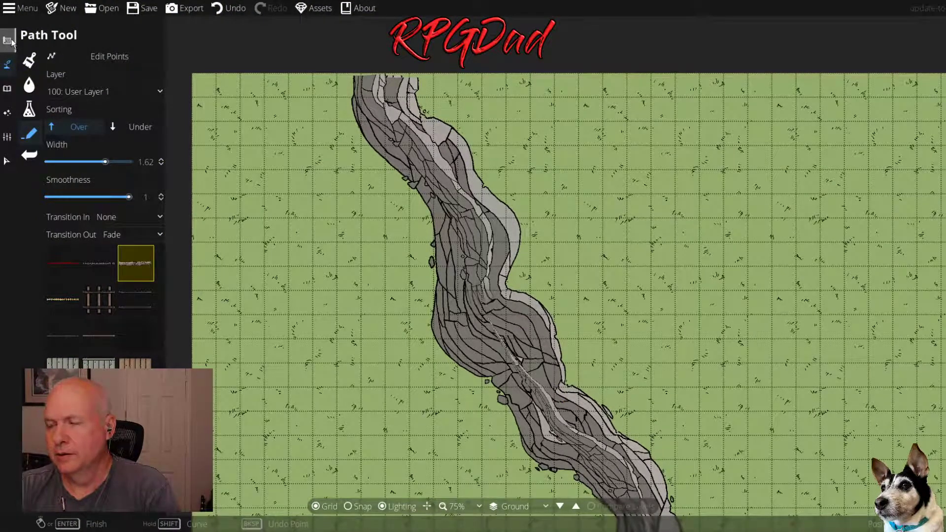
{"action": "key", "text": "s"}
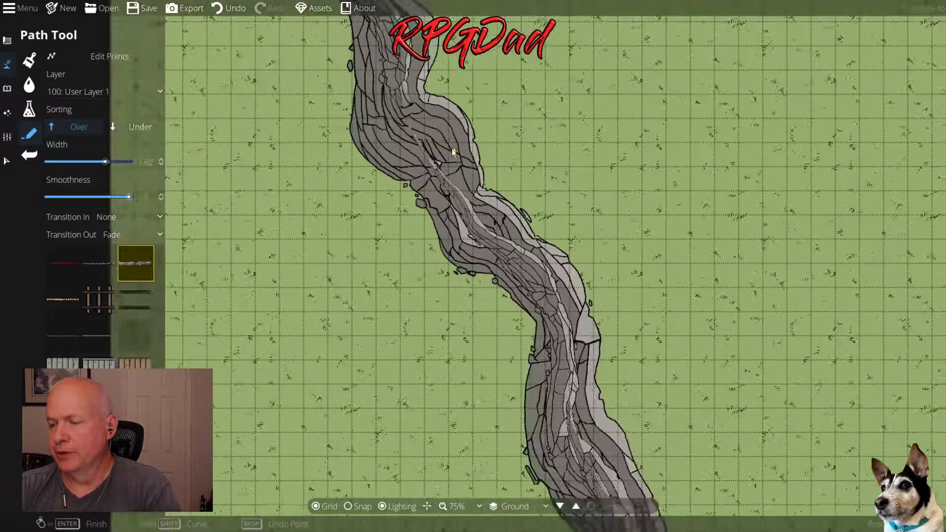
{"action": "left_click_drag", "start_coordinate": [593, 391], "coordinate": [639, 134]}
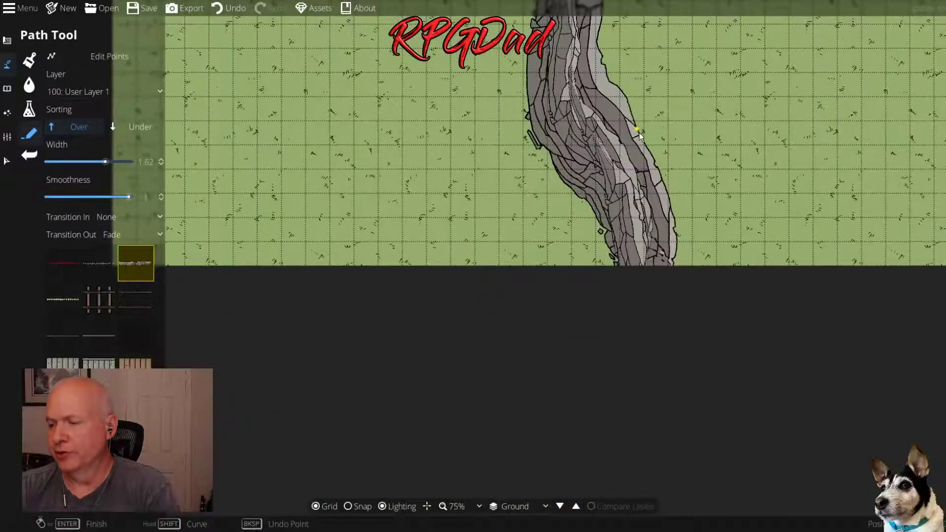
{"action": "key", "text": "w"}
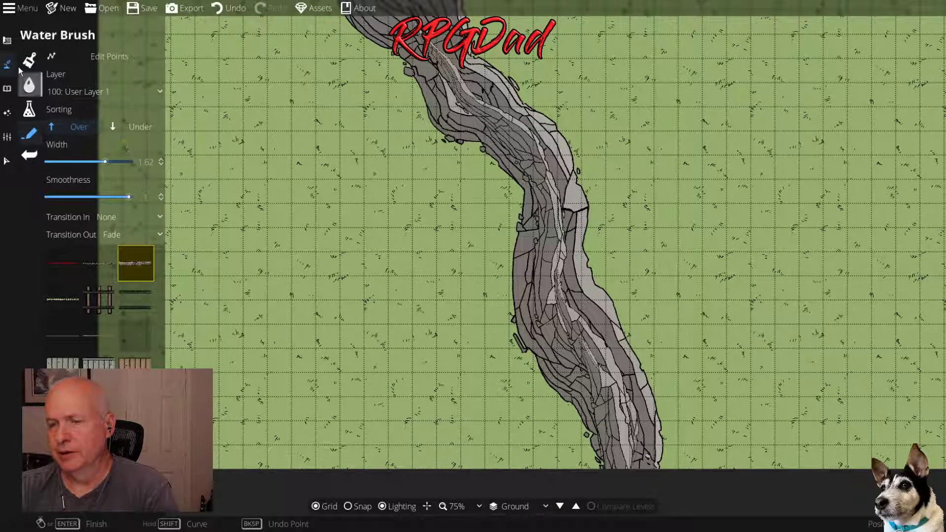
Set up the Cave Brush with a new dark olive ground colour, hex 514f34
{"action": "left_click", "coordinate": [7, 40]}
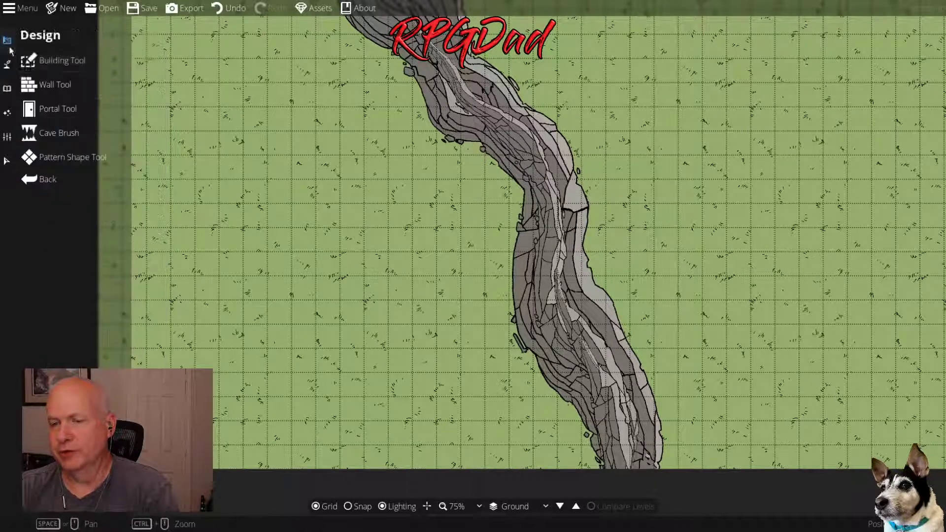
{"action": "left_click", "coordinate": [38, 132]}
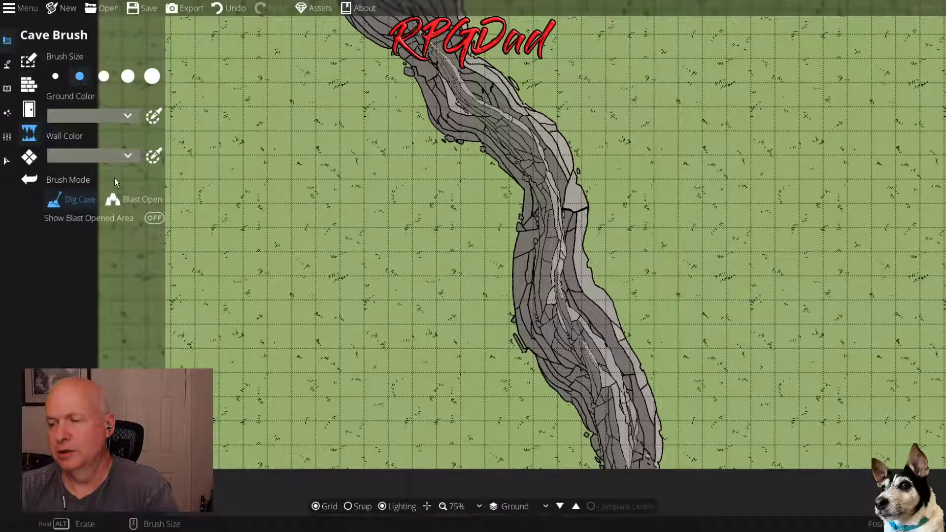
{"action": "left_click", "coordinate": [132, 116]}
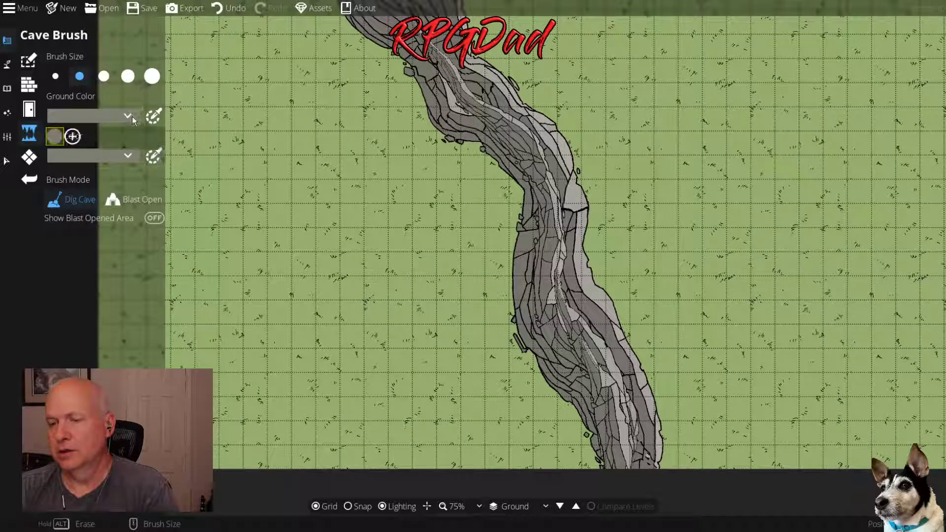
{"action": "left_click", "coordinate": [72, 138]}
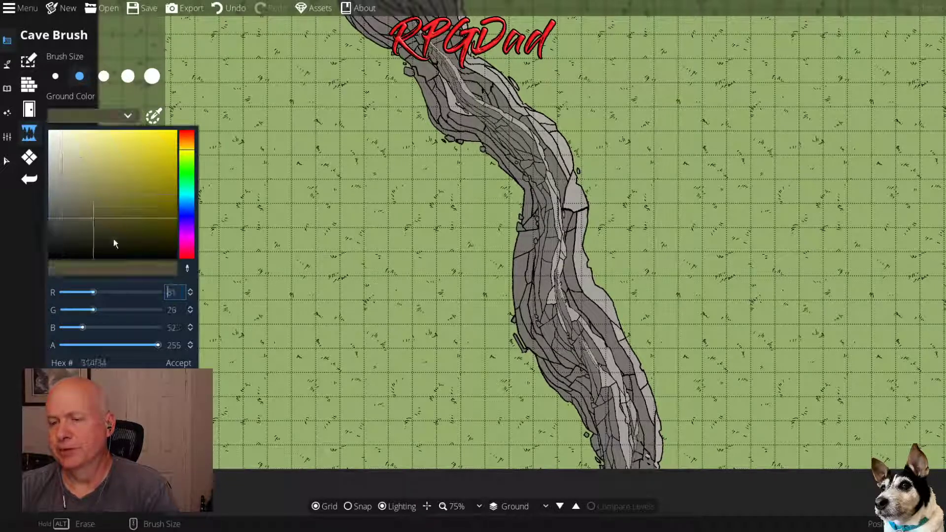
{"action": "left_click", "coordinate": [312, 334]}
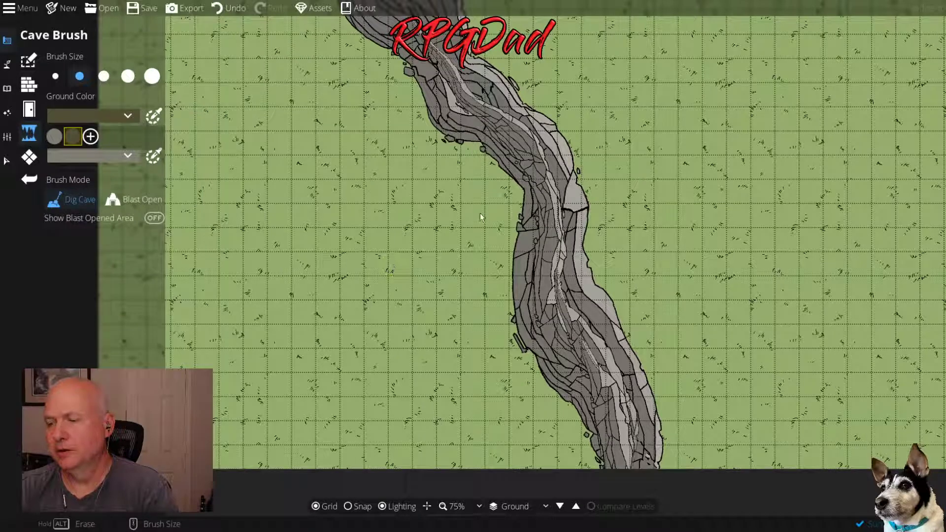
{"action": "left_click", "coordinate": [301, 295]}
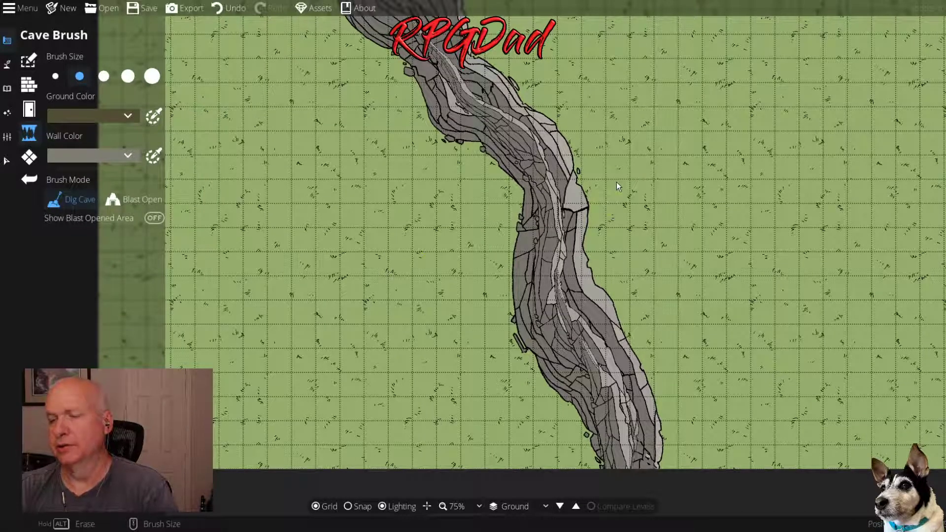
Dig an elongated cave east of the rock path and a narrow passage running from the path's east edge toward it
{"action": "left_click", "coordinate": [646, 237]}
{"action": "mouse_move", "coordinate": [695, 238]}
{"action": "left_mouse_down"}
{"action": "mouse_move", "coordinate": [747, 247]}
{"action": "mouse_move", "coordinate": [701, 241]}
{"action": "left_mouse_up"}
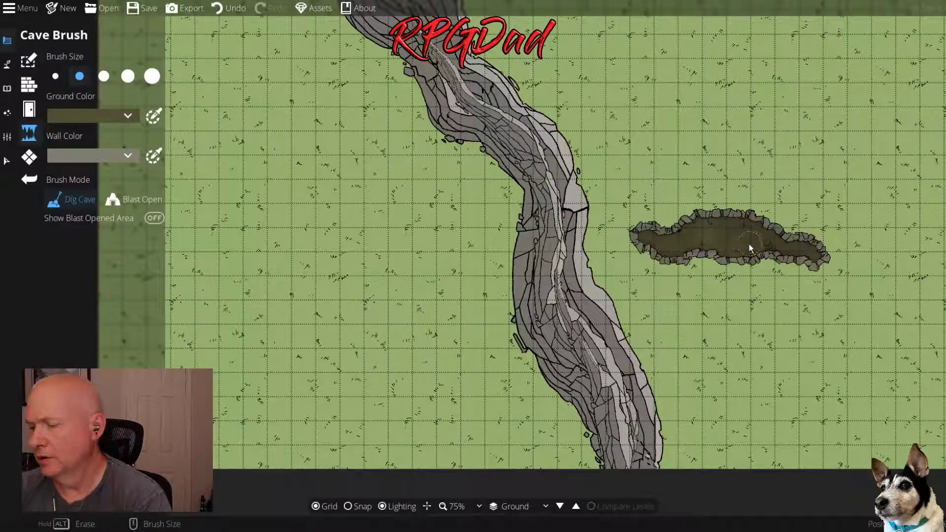
{"action": "mouse_move", "coordinate": [574, 160]}
{"action": "left_mouse_down"}
{"action": "mouse_move", "coordinate": [645, 167]}
{"action": "mouse_move", "coordinate": [715, 198]}
{"action": "left_mouse_up"}
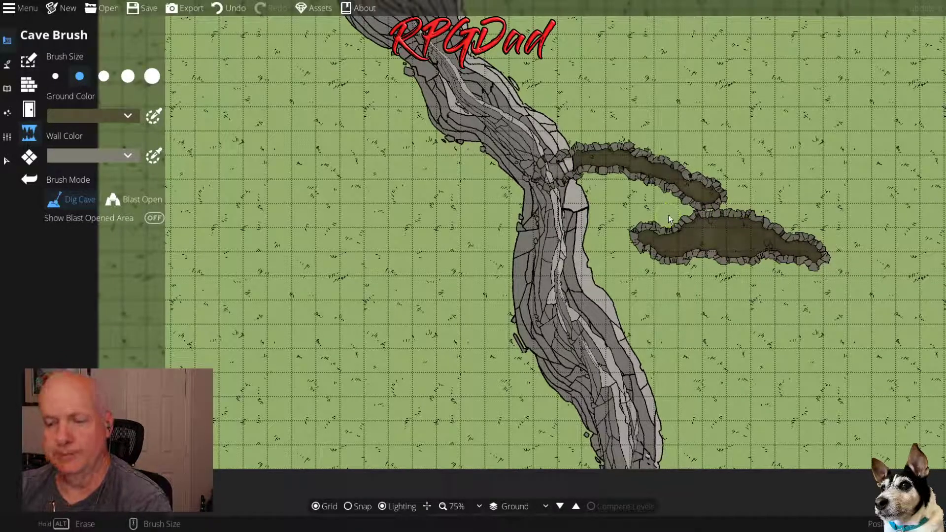
Dig a passage from the rock path's west side beneath it to the eastern cave, and merge the passages into one chamber
{"action": "left_click_drag", "start_coordinate": [670, 220], "coordinate": [449, 343]}
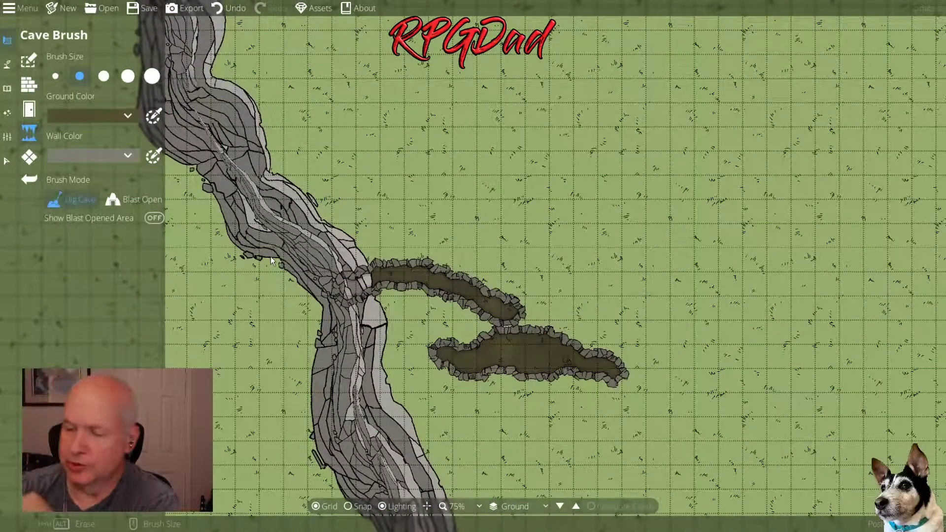
{"action": "left_click_drag", "start_coordinate": [268, 257], "coordinate": [279, 273]}
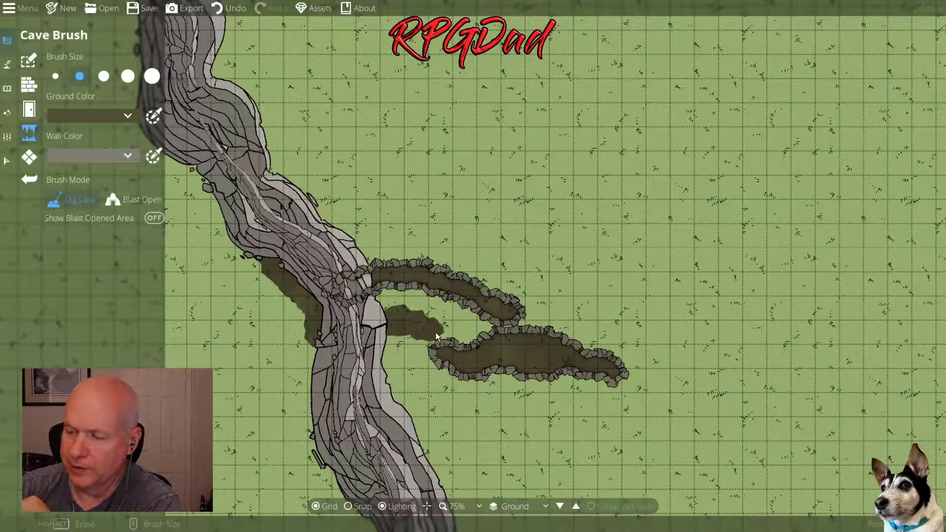
{"action": "left_click_drag", "start_coordinate": [522, 357], "coordinate": [534, 343]}
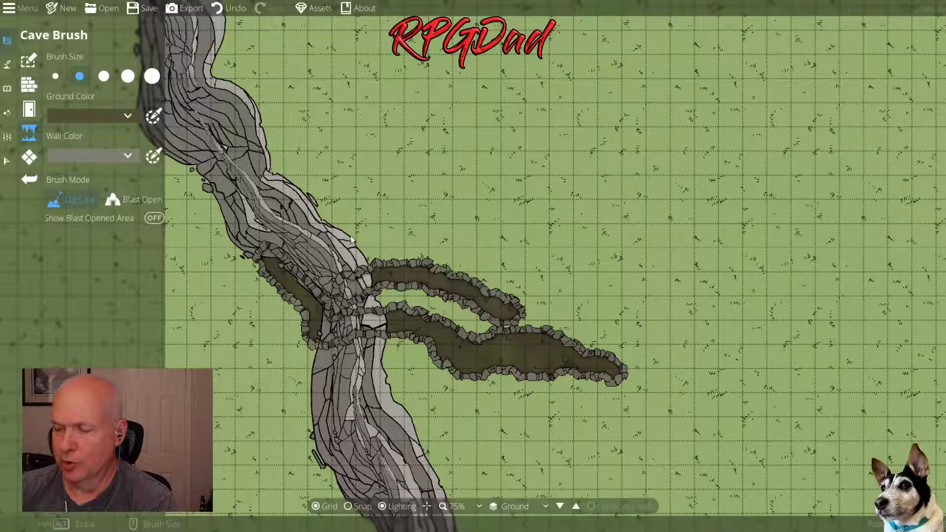
{"action": "mouse_move", "coordinate": [341, 316]}
{"action": "left_mouse_down"}
{"action": "mouse_move", "coordinate": [381, 301]}
{"action": "mouse_move", "coordinate": [430, 299]}
{"action": "mouse_move", "coordinate": [504, 326]}
{"action": "mouse_move", "coordinate": [479, 334]}
{"action": "mouse_move", "coordinate": [408, 303]}
{"action": "mouse_move", "coordinate": [368, 306]}
{"action": "mouse_move", "coordinate": [332, 289]}
{"action": "mouse_move", "coordinate": [355, 273]}
{"action": "mouse_move", "coordinate": [415, 285]}
{"action": "mouse_move", "coordinate": [463, 273]}
{"action": "left_mouse_up"}
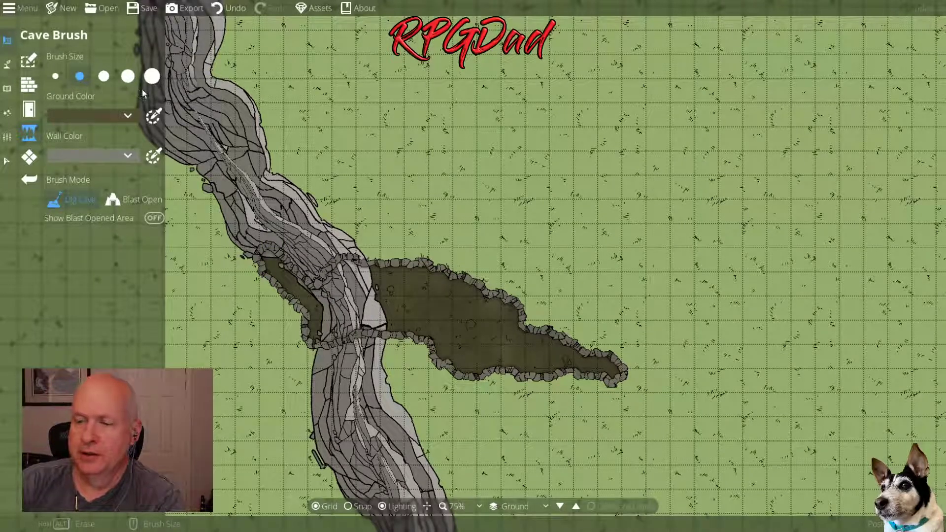
Use Blast Open to remove the cave section west of the rock path and the cave walls crossing it
{"action": "left_click", "coordinate": [143, 201]}
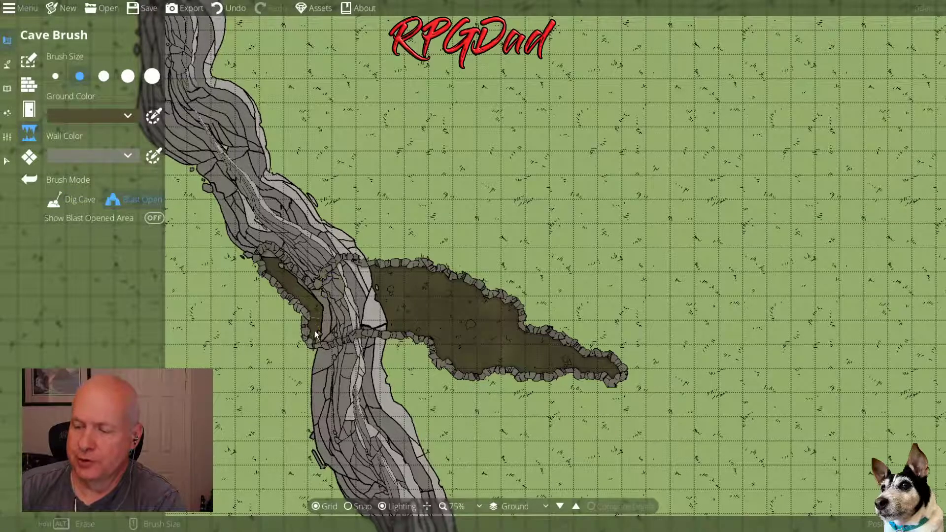
{"action": "mouse_move", "coordinate": [315, 340]}
{"action": "left_mouse_down"}
{"action": "mouse_move", "coordinate": [304, 310]}
{"action": "mouse_move", "coordinate": [302, 331]}
{"action": "mouse_move", "coordinate": [258, 268]}
{"action": "mouse_move", "coordinate": [320, 339]}
{"action": "left_mouse_up"}
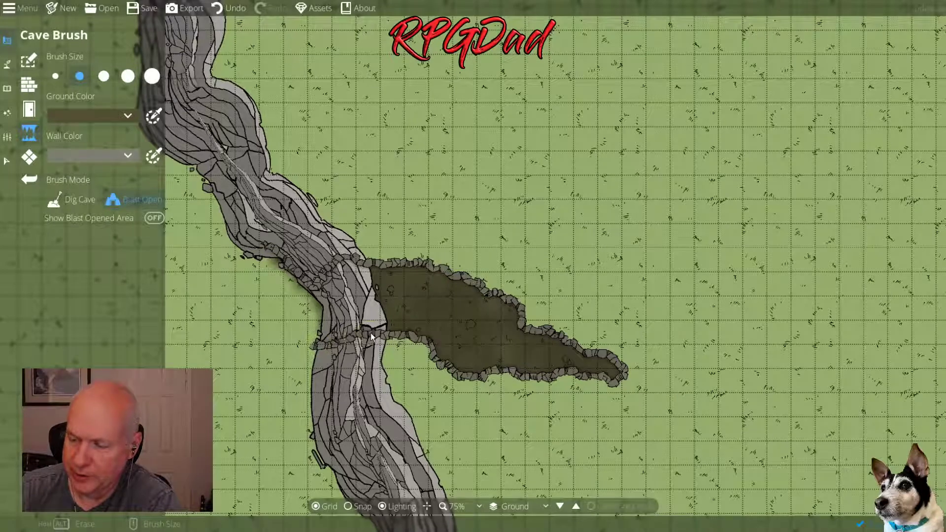
{"action": "mouse_move", "coordinate": [371, 332]}
{"action": "left_mouse_down"}
{"action": "mouse_move", "coordinate": [354, 346]}
{"action": "mouse_move", "coordinate": [342, 300]}
{"action": "mouse_move", "coordinate": [321, 284]}
{"action": "mouse_move", "coordinate": [342, 265]}
{"action": "mouse_move", "coordinate": [366, 275]}
{"action": "mouse_move", "coordinate": [359, 266]}
{"action": "mouse_move", "coordinate": [338, 265]}
{"action": "mouse_move", "coordinate": [310, 287]}
{"action": "mouse_move", "coordinate": [275, 241]}
{"action": "left_mouse_up"}
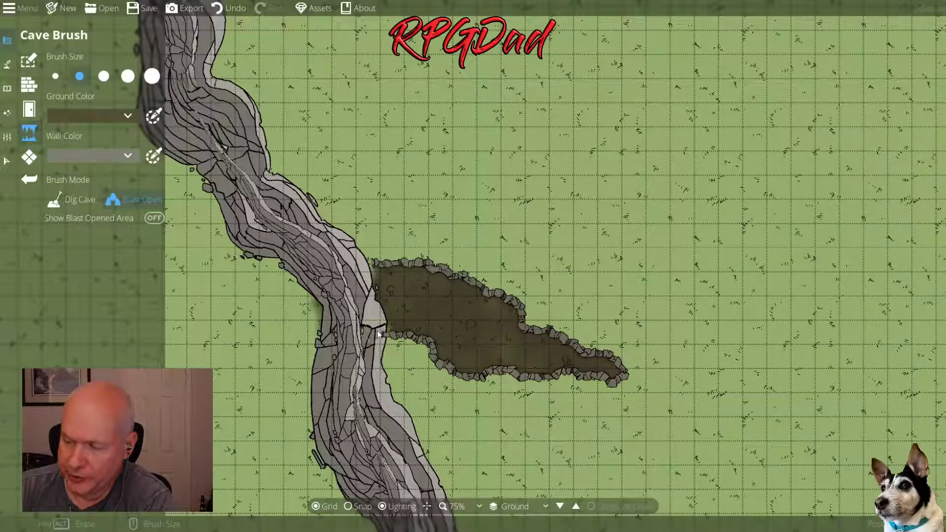
{"action": "left_click_drag", "start_coordinate": [378, 334], "coordinate": [374, 344]}
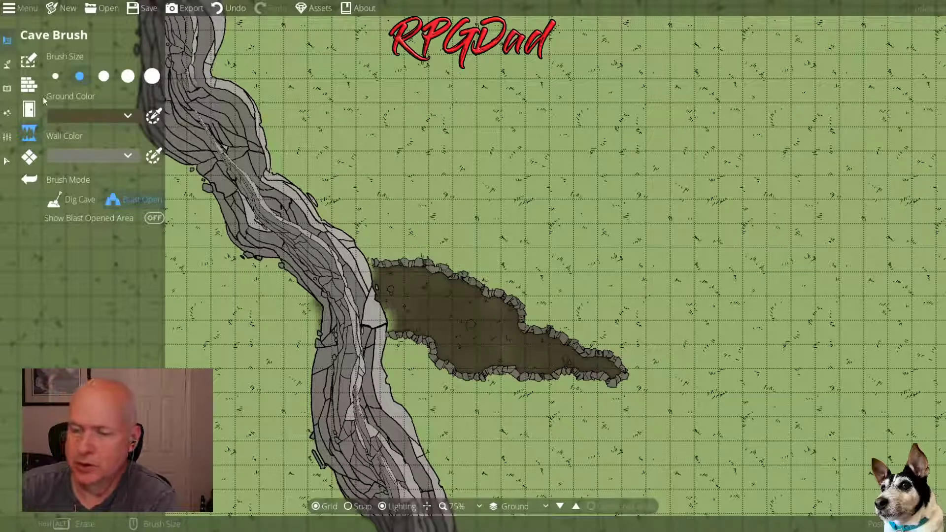
Return to Dig Cave mode and extend the cave northward with a widened loop around a small grass island beside the rock path
{"action": "left_click", "coordinate": [90, 200]}
{"action": "mouse_move", "coordinate": [421, 323]}
{"action": "left_mouse_down"}
{"action": "mouse_move", "coordinate": [386, 325]}
{"action": "mouse_move", "coordinate": [395, 305]}
{"action": "mouse_move", "coordinate": [389, 340]}
{"action": "left_mouse_up"}
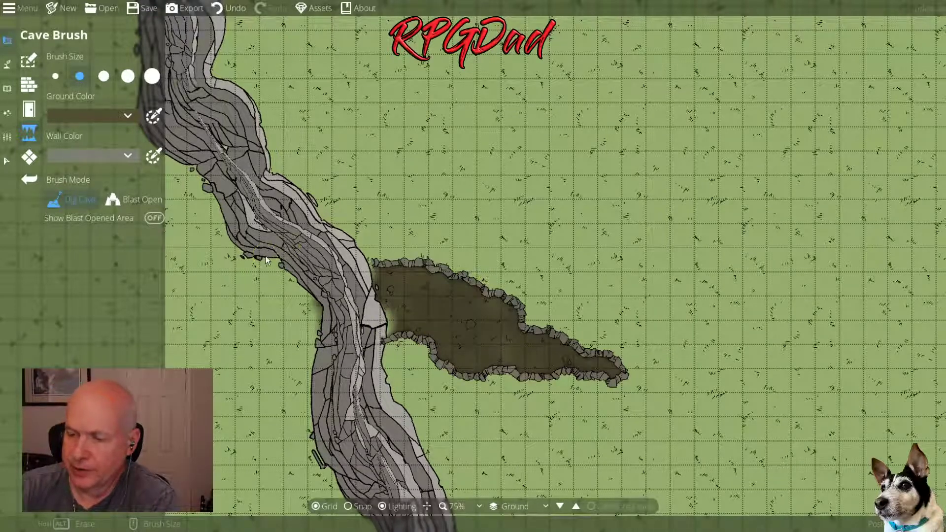
{"action": "left_click_drag", "start_coordinate": [333, 214], "coordinate": [377, 259]}
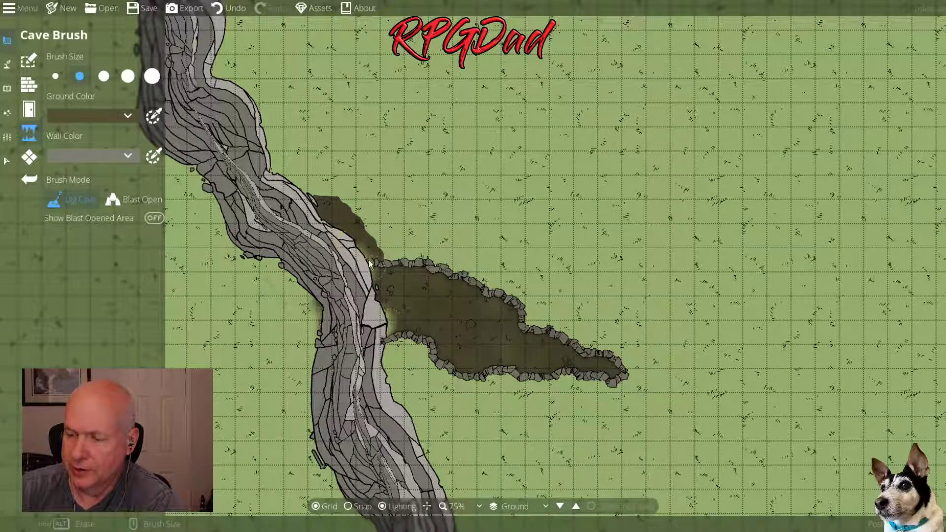
{"action": "left_click_drag", "start_coordinate": [355, 222], "coordinate": [392, 272]}
{"action": "left_click_drag", "start_coordinate": [349, 210], "coordinate": [322, 200]}
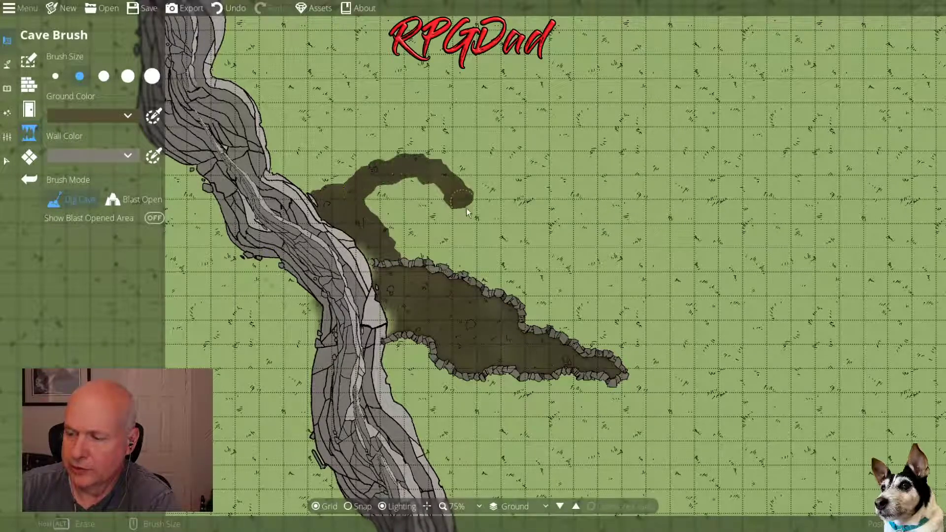
{"action": "mouse_move", "coordinate": [466, 208]}
{"action": "left_mouse_down"}
{"action": "mouse_move", "coordinate": [471, 261]}
{"action": "mouse_move", "coordinate": [502, 286]}
{"action": "mouse_move", "coordinate": [503, 303]}
{"action": "left_mouse_up"}
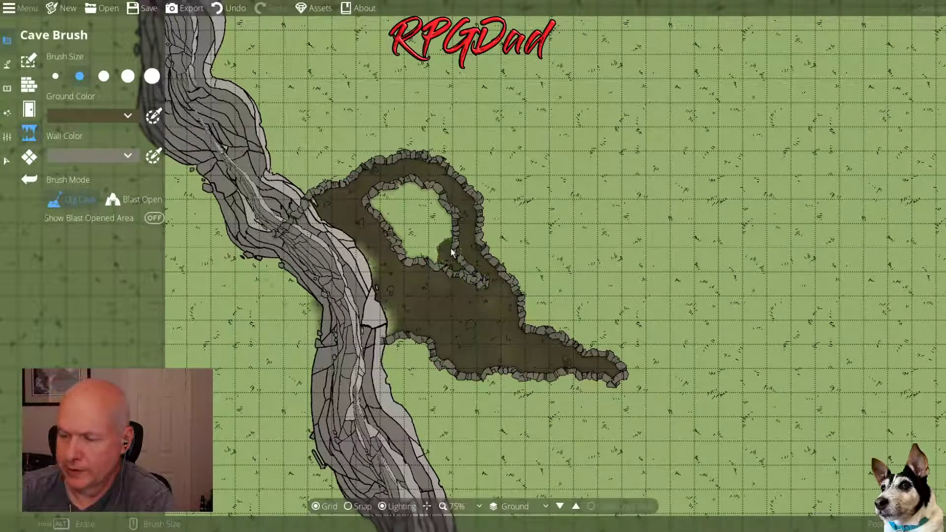
{"action": "left_click_drag", "start_coordinate": [446, 215], "coordinate": [427, 190]}
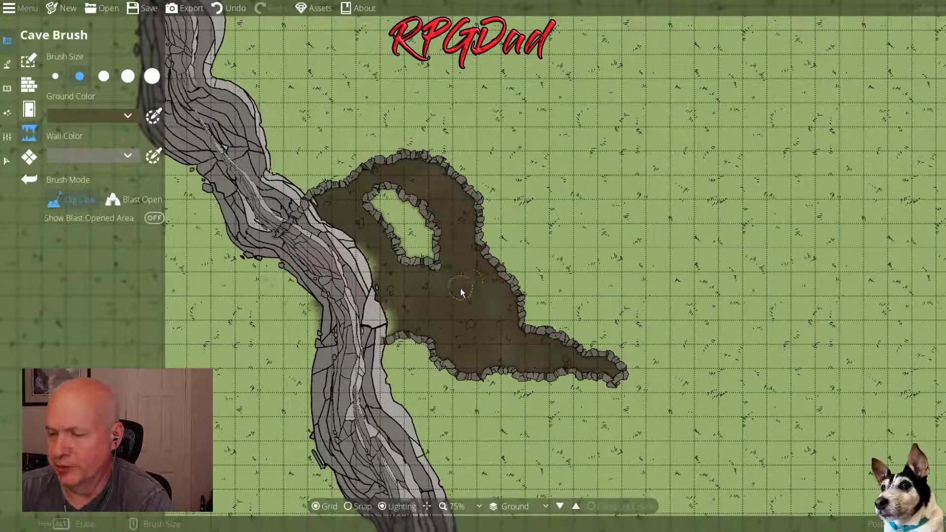
Turn on the display of blast-opened areas and add ground color 514f34 to the Cave Brush's custom colors
{"action": "left_click", "coordinate": [154, 217]}
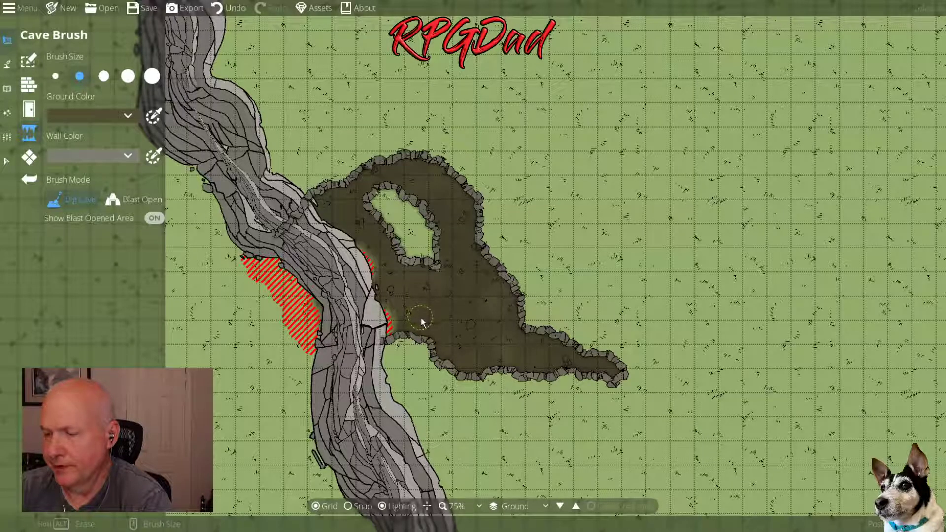
{"action": "left_click", "coordinate": [134, 118]}
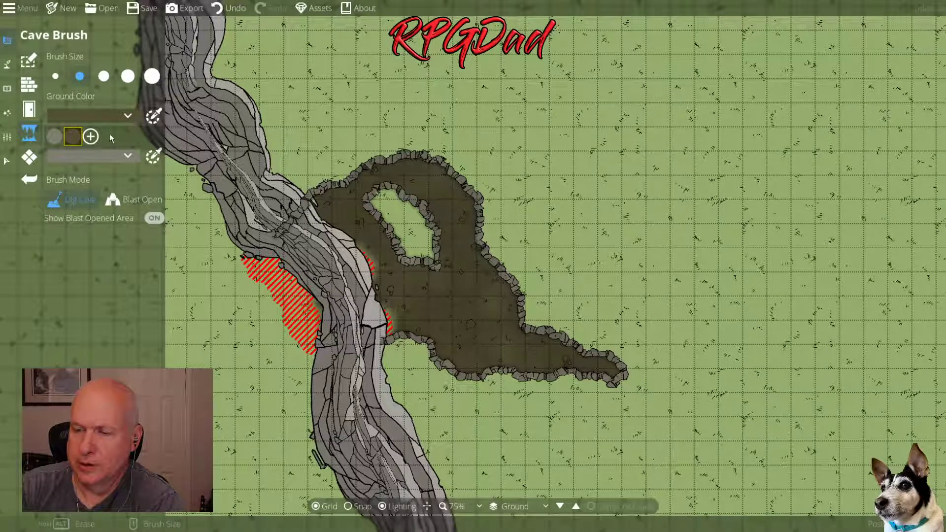
{"action": "left_click", "coordinate": [95, 137]}
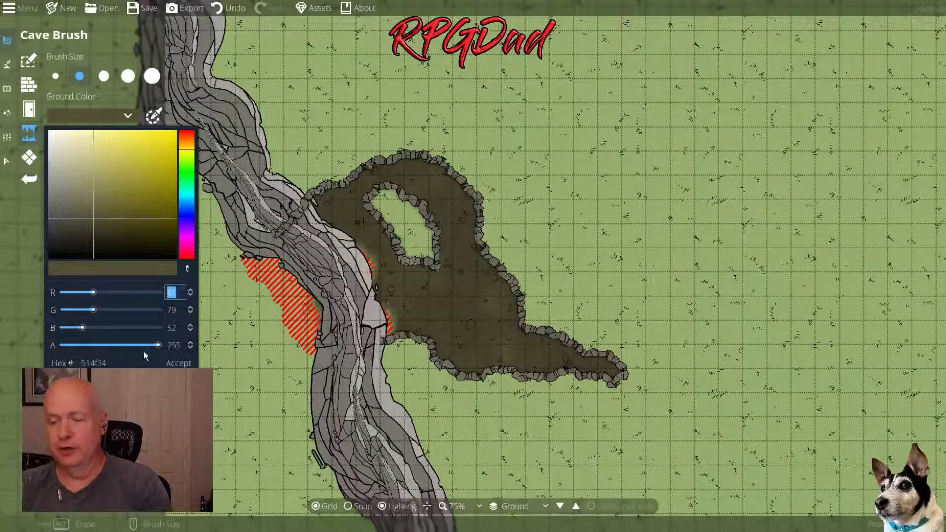
{"action": "left_click", "coordinate": [179, 362]}
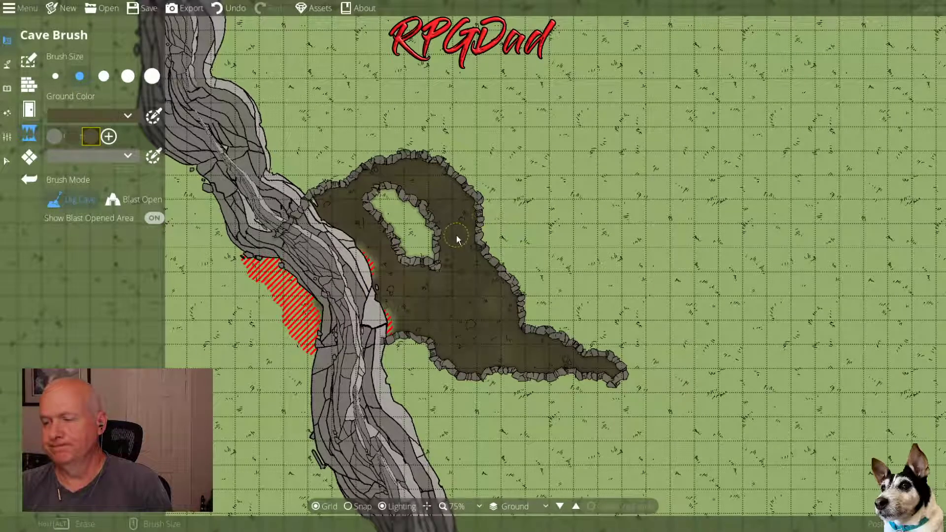
Examine the dug cave, its grass island and the blast-opened areas along the rock path
{"action": "scroll", "coordinate": [454, 277], "scroll_direction": "up", "scroll_amount": 5}
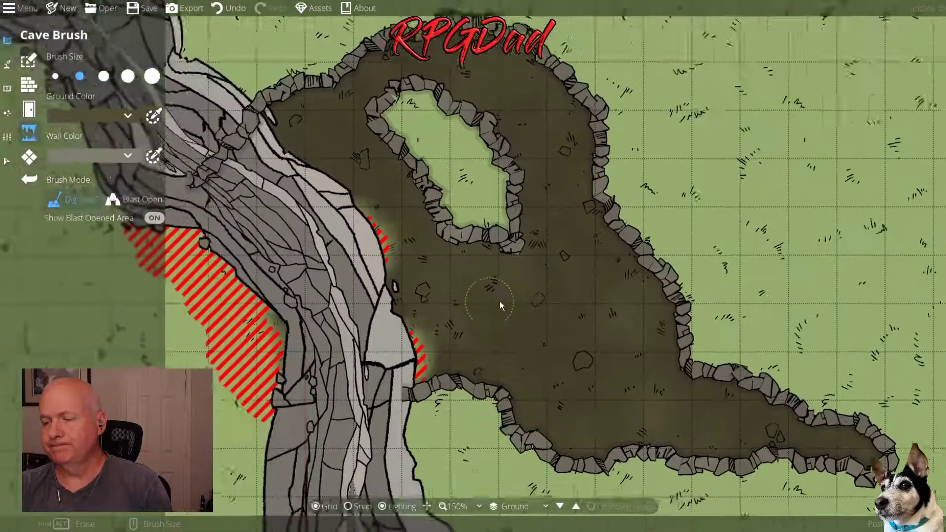
{"action": "left_click_drag", "start_coordinate": [499, 301], "coordinate": [666, 298]}
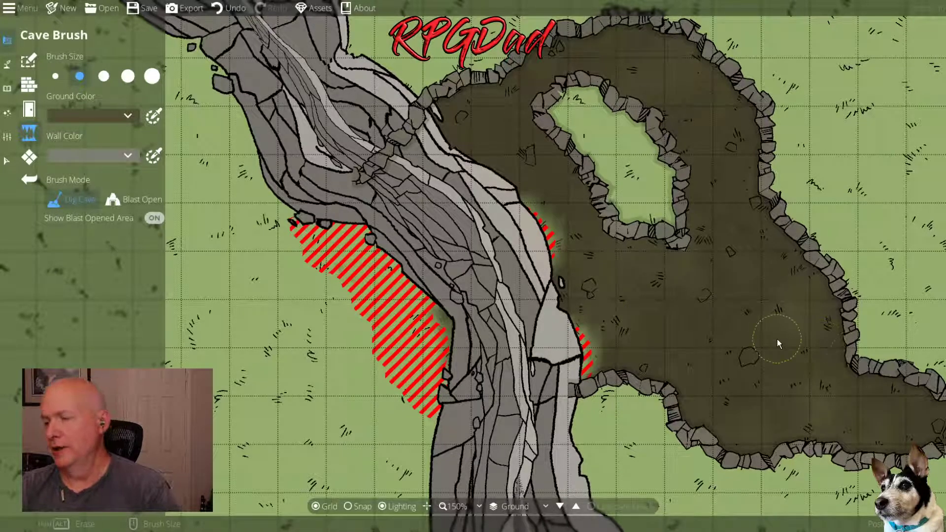
{"action": "scroll", "coordinate": [743, 214], "scroll_direction": "down", "scroll_amount": 4}
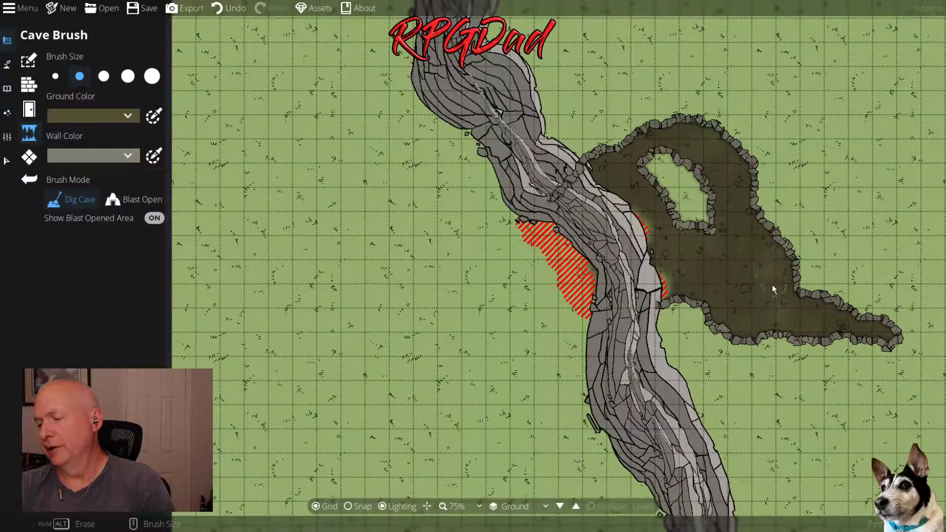
{"action": "left_click_drag", "start_coordinate": [736, 249], "coordinate": [477, 295]}
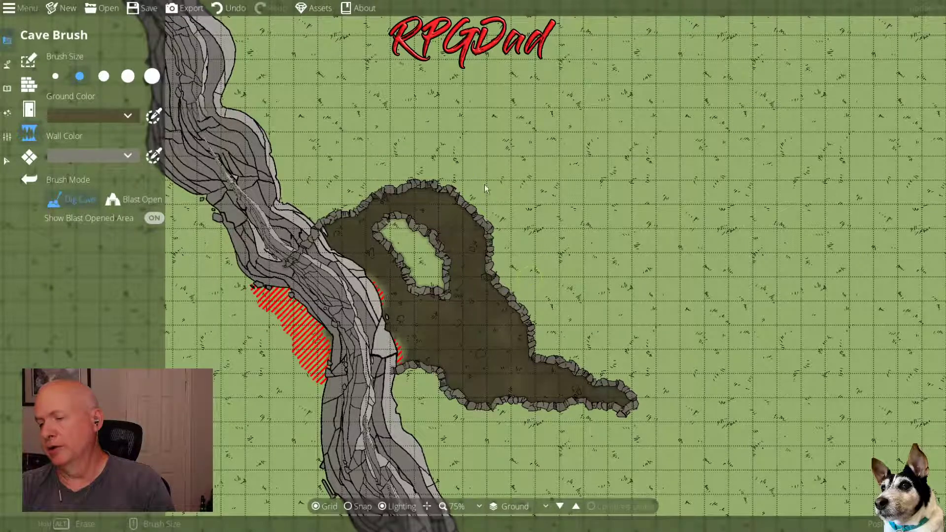
{"action": "left_click_drag", "start_coordinate": [585, 384], "coordinate": [623, 400]}
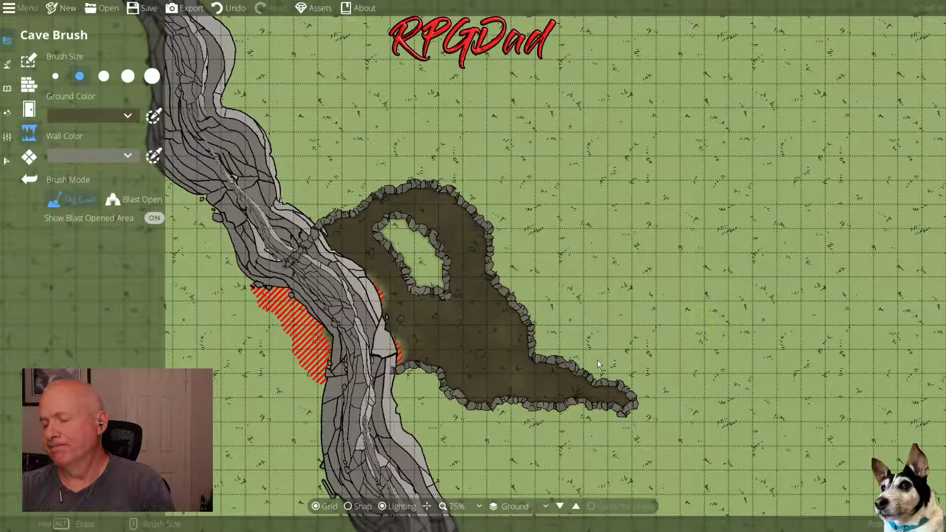
{"action": "scroll", "coordinate": [597, 359], "scroll_direction": "up", "scroll_amount": 2}
{"action": "scroll", "coordinate": [597, 360], "scroll_direction": "down", "scroll_amount": 3}
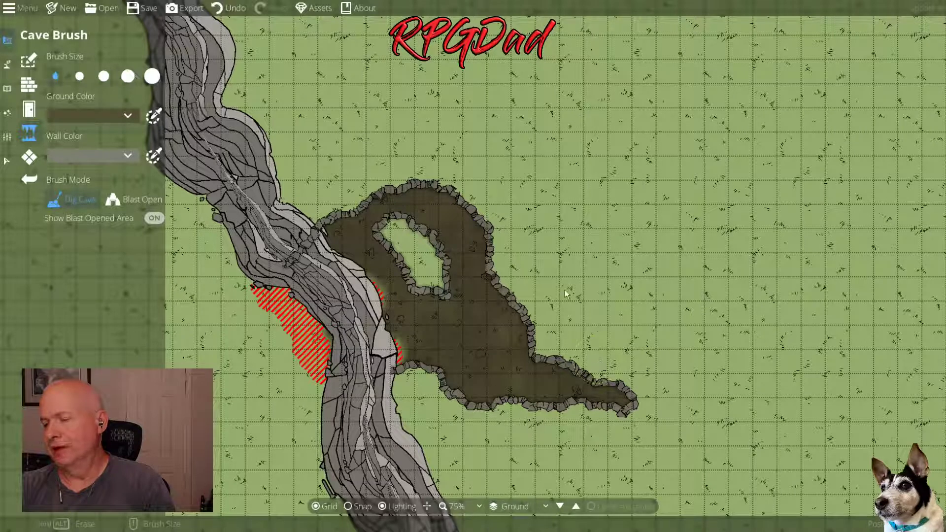
{"action": "scroll", "coordinate": [566, 293], "scroll_direction": "up", "scroll_amount": 2}
{"action": "scroll", "coordinate": [566, 294], "scroll_direction": "down", "scroll_amount": 2}
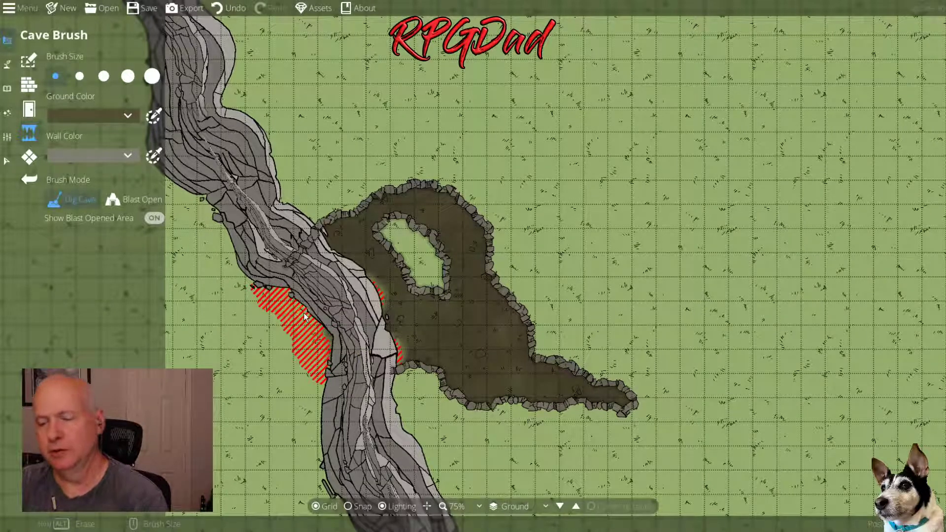
Undo all the cave digging and blasting around the rock path until only the path and grass remain
{"action": "key", "text": "ctrl+z"}
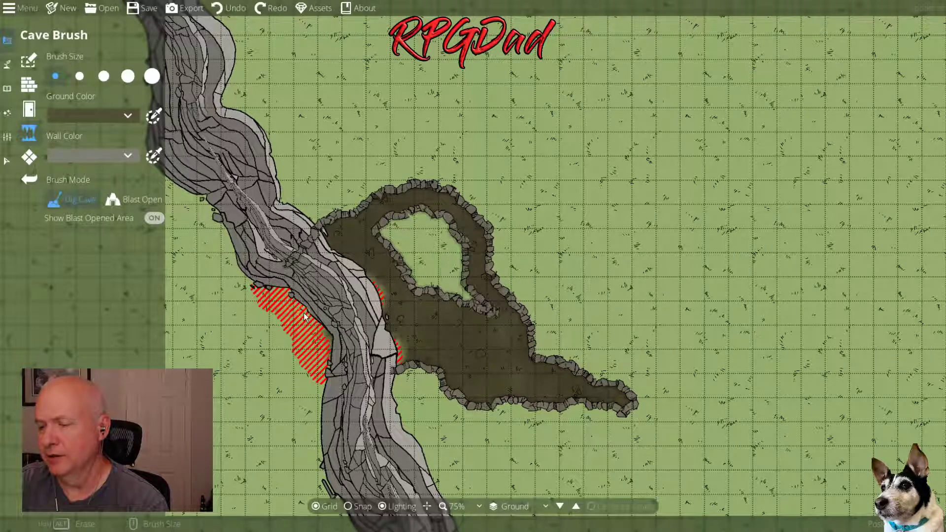
{"action": "key", "text": "ctrl+z"}
{"action": "key", "text": "ctrl+z"}
{"action": "key", "text": "ctrl+z"}
{"action": "key", "text": "ctrl+z"}
{"action": "key", "text": "ctrl+z"}
{"action": "key", "text": "ctrl+z"}
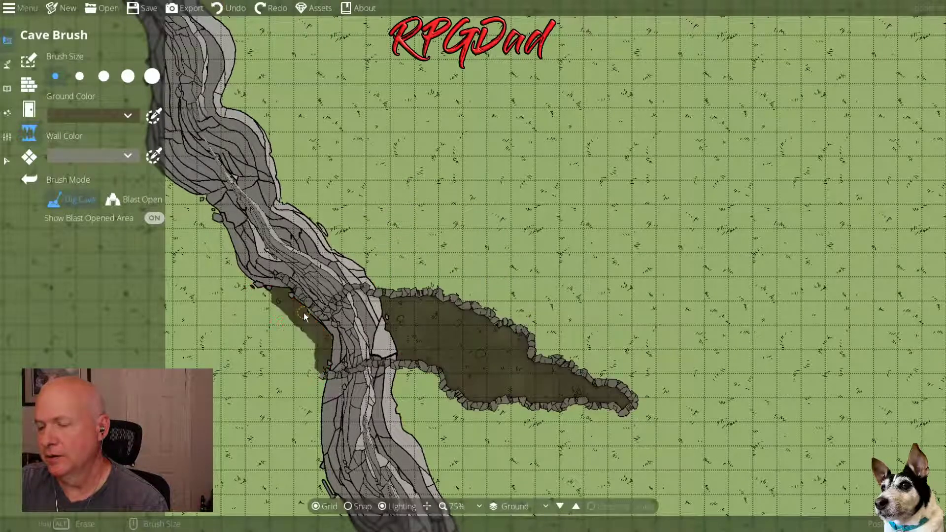
{"action": "key", "text": "ctrl+z"}
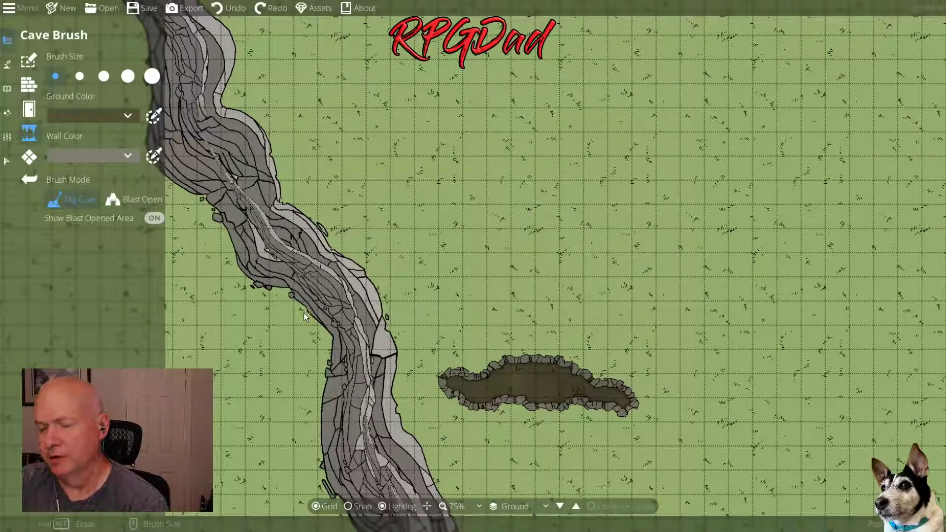
{"action": "key", "text": "ctrl+z"}
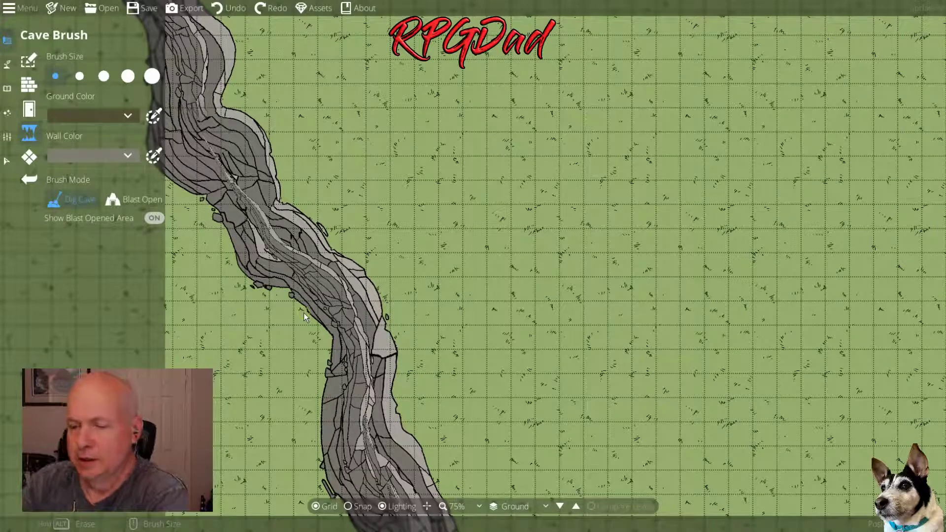
Try digging a broad cave across the middle of the rock path with the largest brush size, and undo it
{"action": "left_click", "coordinate": [161, 78]}
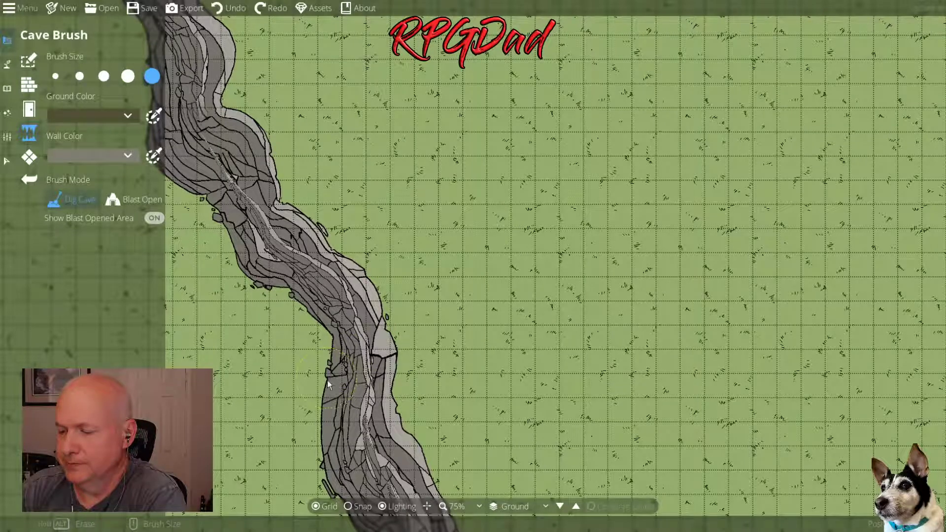
{"action": "mouse_move", "coordinate": [327, 380]}
{"action": "left_mouse_down"}
{"action": "mouse_move", "coordinate": [292, 307]}
{"action": "mouse_move", "coordinate": [321, 301]}
{"action": "mouse_move", "coordinate": [352, 275]}
{"action": "mouse_move", "coordinate": [374, 267]}
{"action": "mouse_move", "coordinate": [399, 274]}
{"action": "mouse_move", "coordinate": [406, 300]}
{"action": "mouse_move", "coordinate": [400, 323]}
{"action": "mouse_move", "coordinate": [364, 350]}
{"action": "mouse_move", "coordinate": [456, 317]}
{"action": "mouse_move", "coordinate": [446, 267]}
{"action": "mouse_move", "coordinate": [400, 247]}
{"action": "left_mouse_up"}
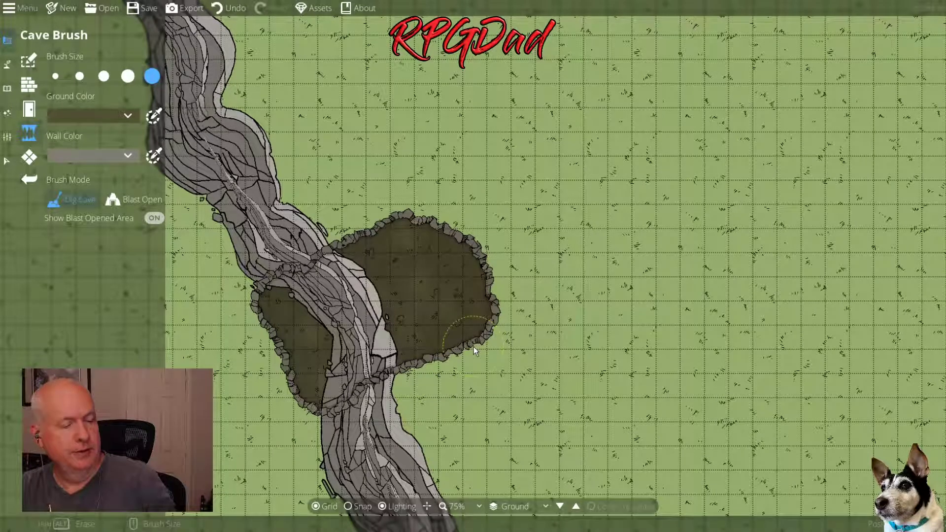
{"action": "key", "text": "ctrl+z"}
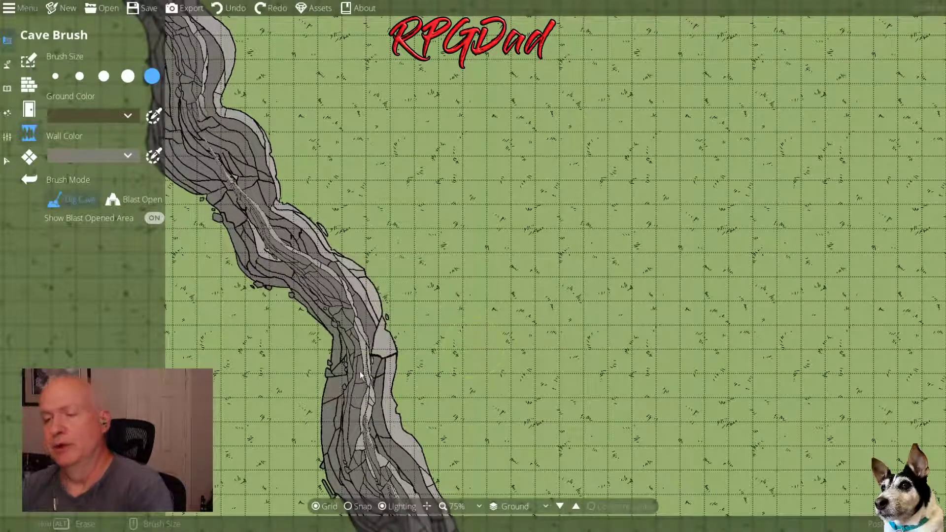
Check the hex code of the Cave Brush's current ground color in the color picker
{"action": "left_click", "coordinate": [134, 117]}
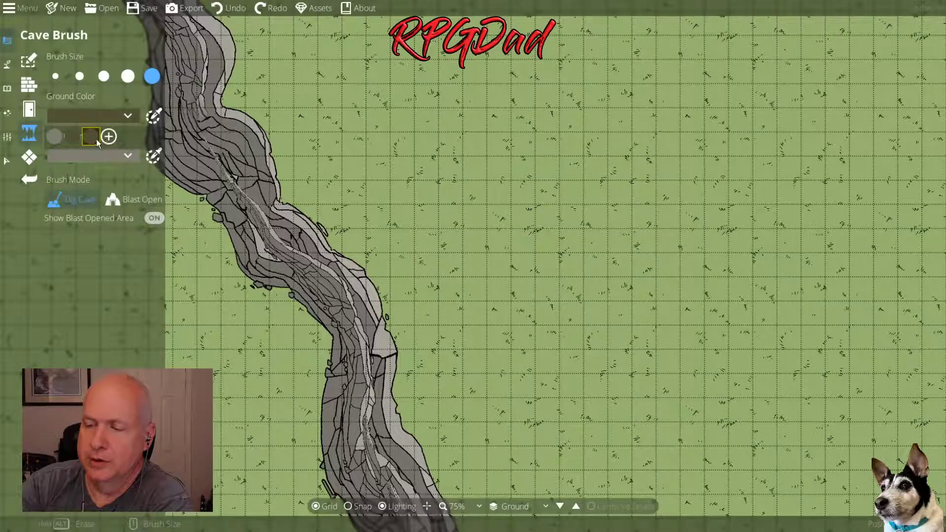
{"action": "left_click", "coordinate": [109, 136]}
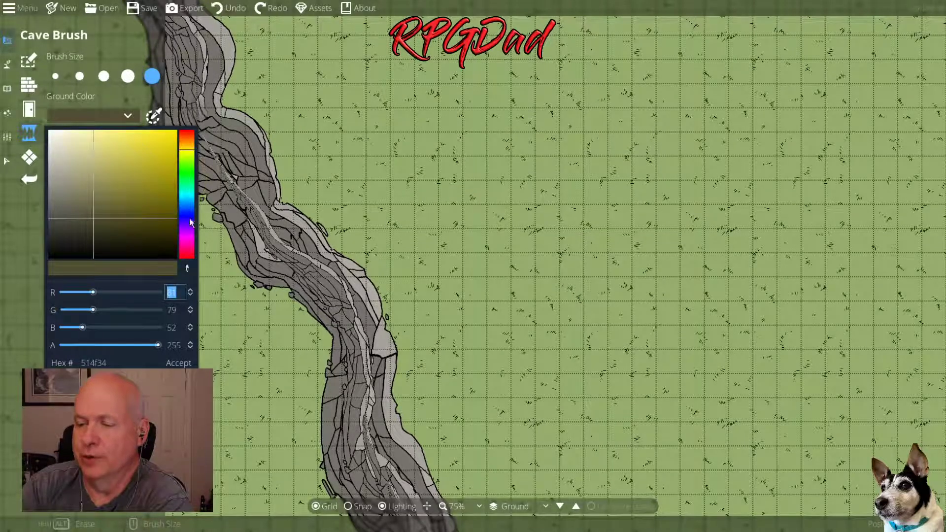
{"action": "left_click", "coordinate": [179, 363]}
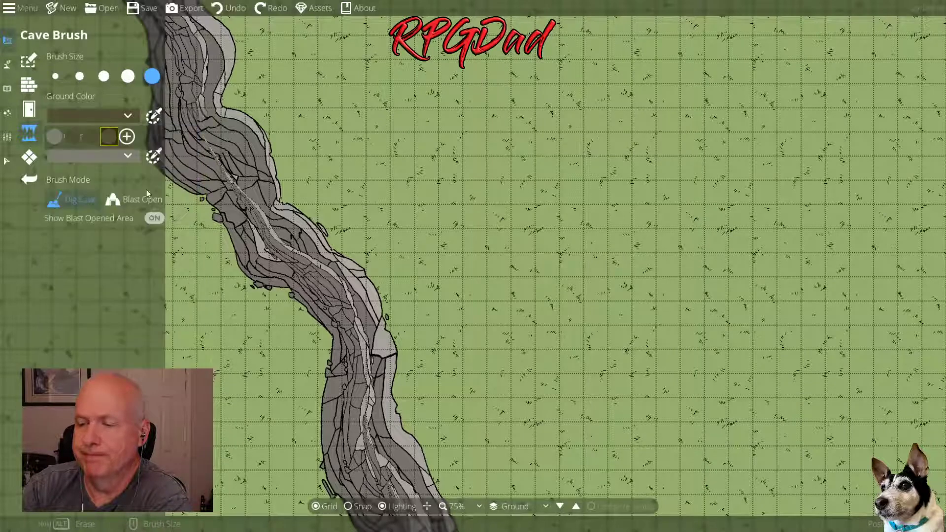
Choose the Cave Floor pattern for the Building Tool and set its color to hex 513f34
{"action": "left_click", "coordinate": [31, 60]}
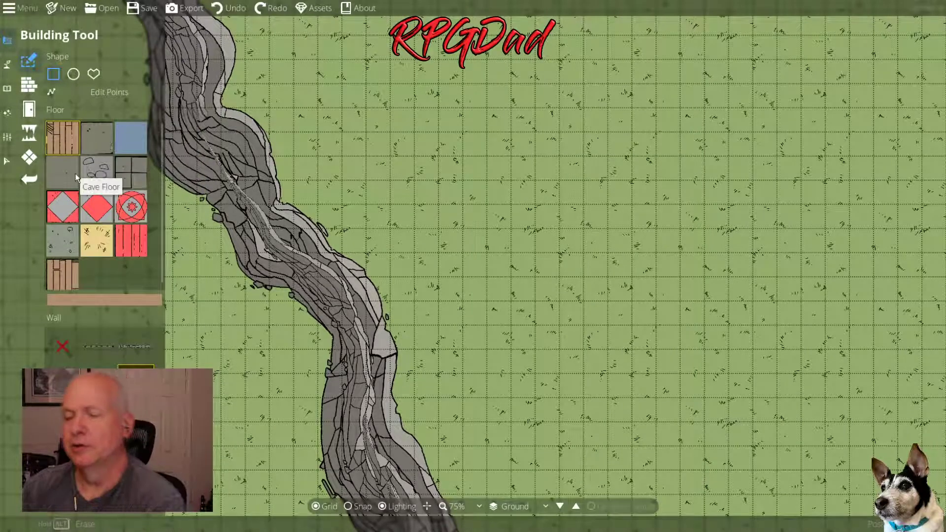
{"action": "left_click", "coordinate": [56, 172]}
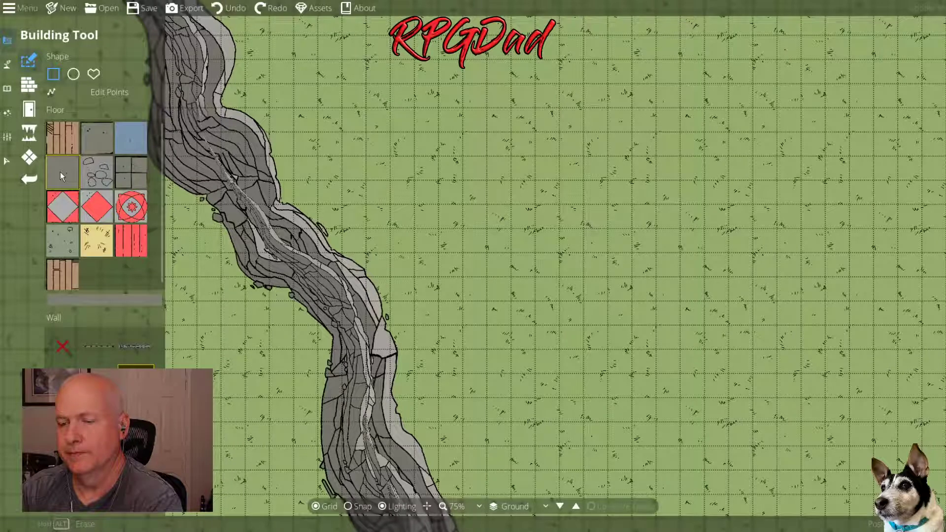
{"action": "left_click", "coordinate": [125, 300]}
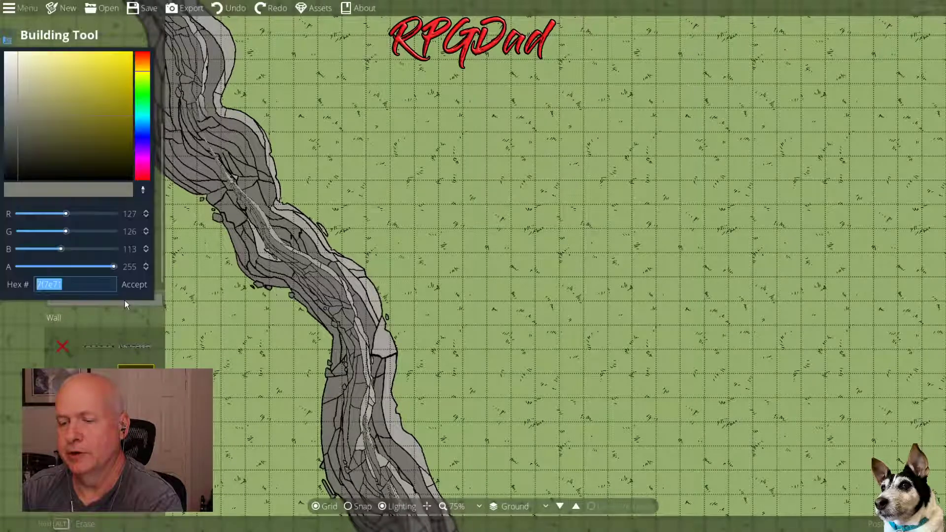
{"action": "left_click", "coordinate": [62, 284]}
{"action": "left_click_drag", "start_coordinate": [62, 284], "coordinate": [3, 288]}
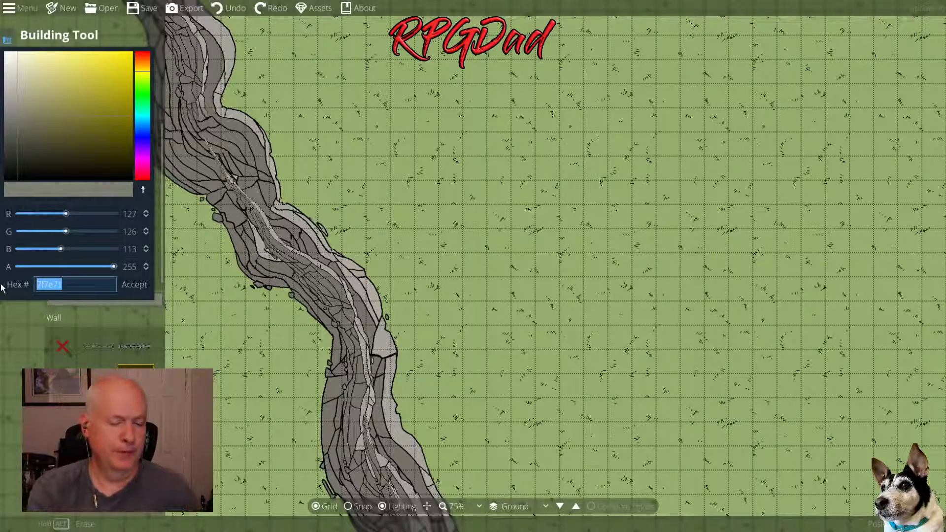
{"action": "type", "text": "515"}
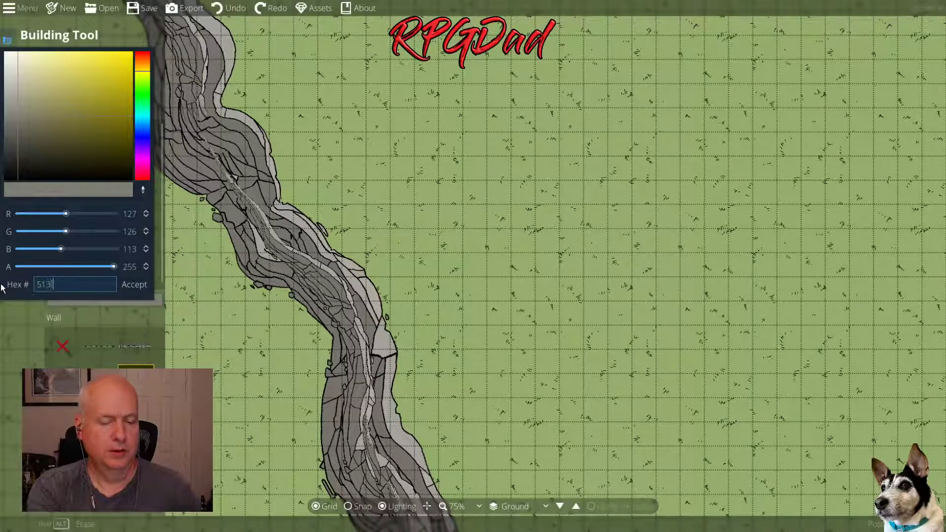
{"action": "type", "text": "f34"}
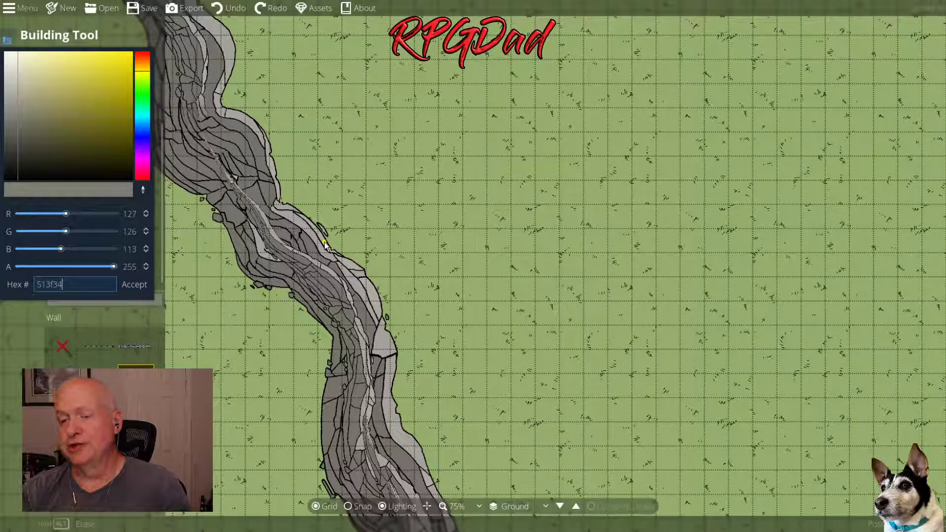
{"action": "left_click", "coordinate": [132, 284]}
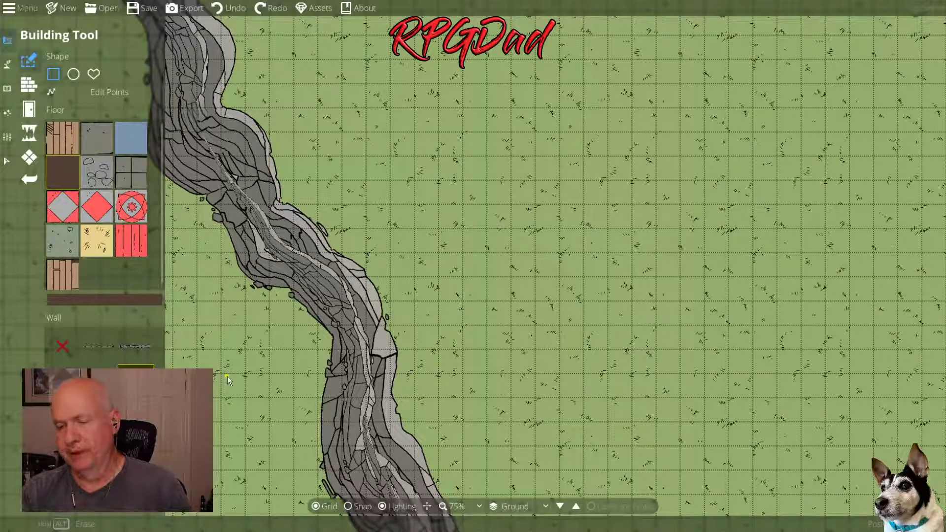
Draw an irregular freeform cave room with a stone wall along the rock path's east side, narrowing toward the southeast
{"action": "scroll", "coordinate": [227, 376], "scroll_direction": "up", "scroll_amount": 4}
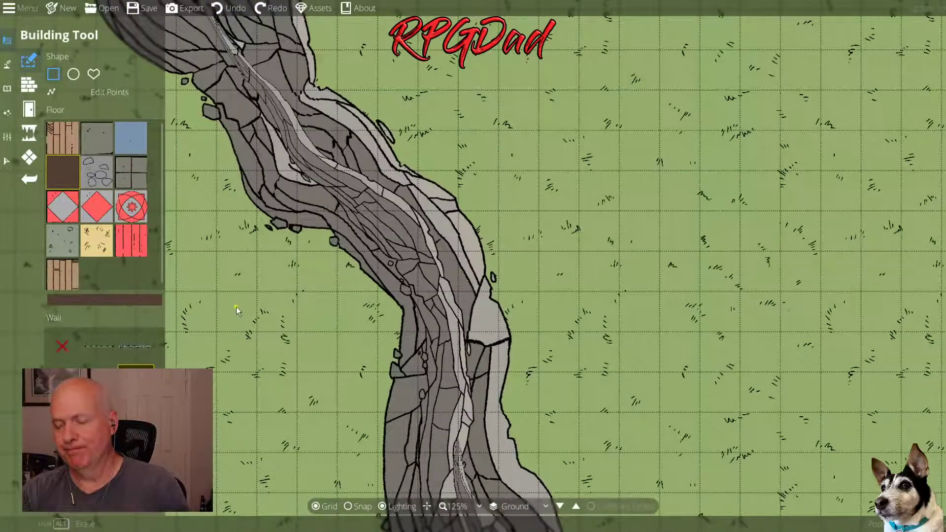
{"action": "key", "text": "Up"}
{"action": "key", "text": "Left"}
{"action": "key", "text": "Up"}
{"action": "key", "text": "Right"}
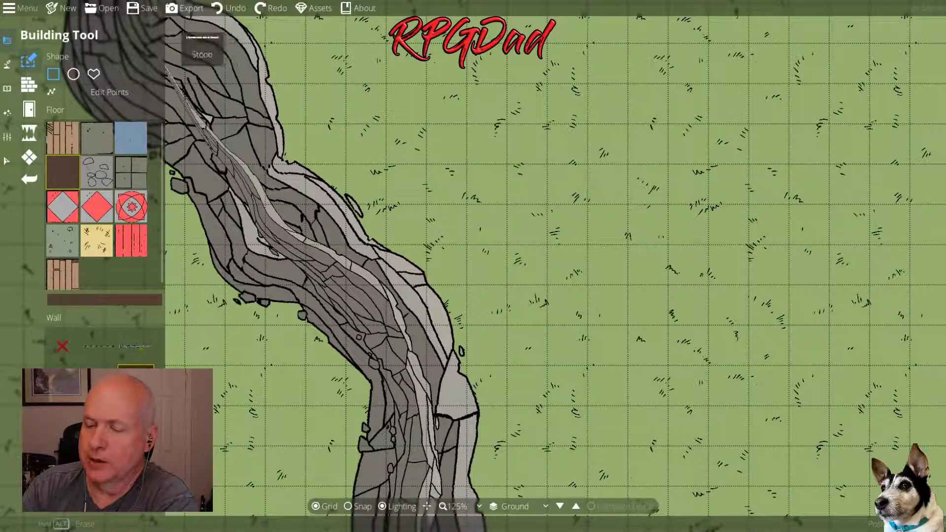
{"action": "left_click", "coordinate": [135, 383]}
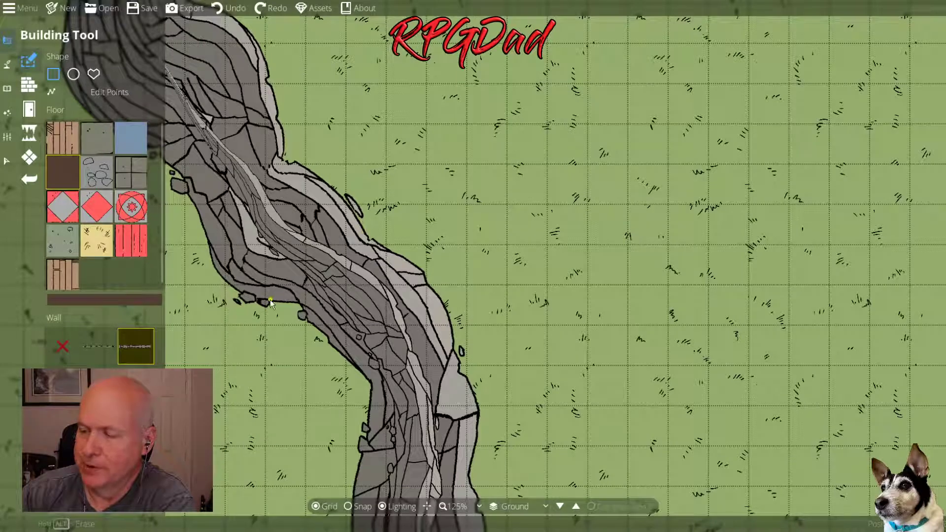
{"action": "left_click", "coordinate": [364, 217]}
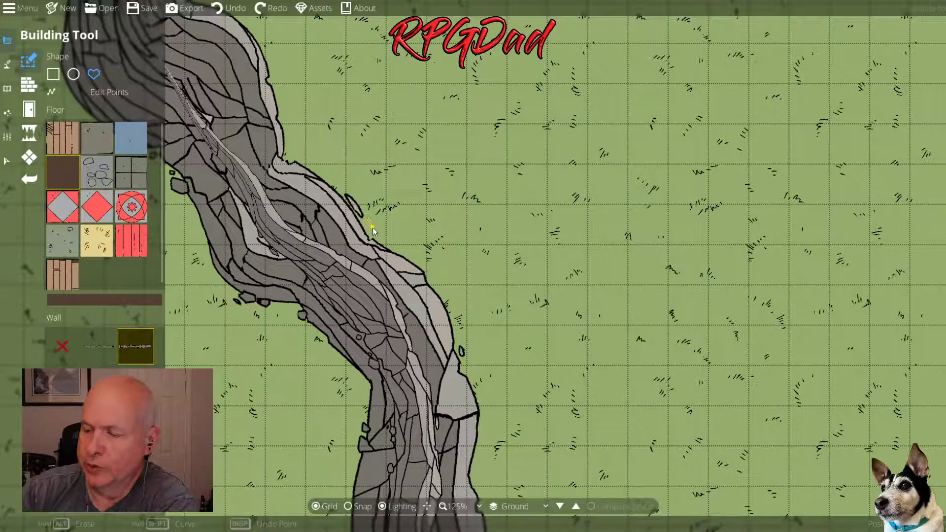
{"action": "mouse_move", "coordinate": [382, 182]}
{"action": "left_mouse_down"}
{"action": "mouse_move", "coordinate": [433, 98]}
{"action": "mouse_move", "coordinate": [490, 76]}
{"action": "mouse_move", "coordinate": [583, 82]}
{"action": "mouse_move", "coordinate": [651, 122]}
{"action": "mouse_move", "coordinate": [688, 182]}
{"action": "mouse_move", "coordinate": [673, 229]}
{"action": "mouse_move", "coordinate": [782, 291]}
{"action": "mouse_move", "coordinate": [793, 334]}
{"action": "mouse_move", "coordinate": [763, 363]}
{"action": "mouse_move", "coordinate": [593, 359]}
{"action": "mouse_move", "coordinate": [561, 390]}
{"action": "mouse_move", "coordinate": [492, 390]}
{"action": "mouse_move", "coordinate": [475, 401]}
{"action": "mouse_move", "coordinate": [444, 332]}
{"action": "mouse_move", "coordinate": [362, 226]}
{"action": "left_mouse_up"}
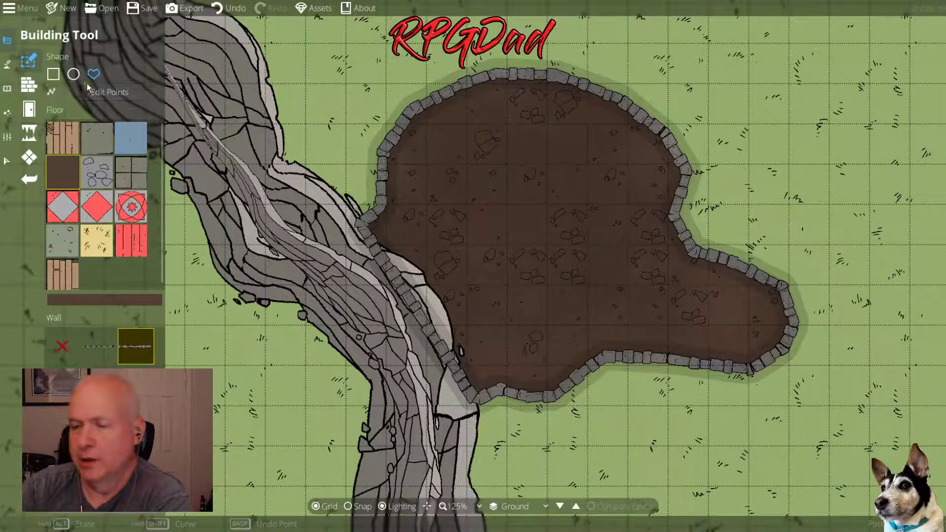
{"action": "left_click", "coordinate": [29, 85]}
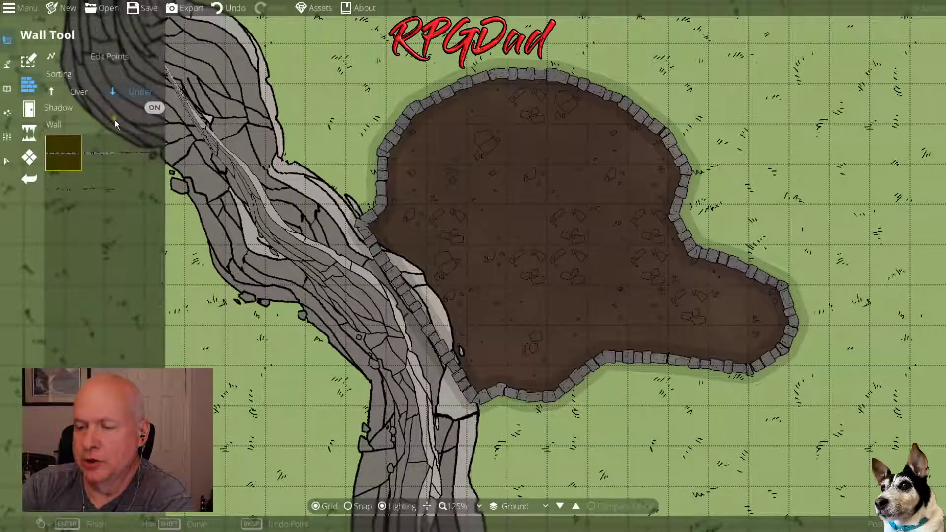
{"action": "left_click", "coordinate": [124, 58]}
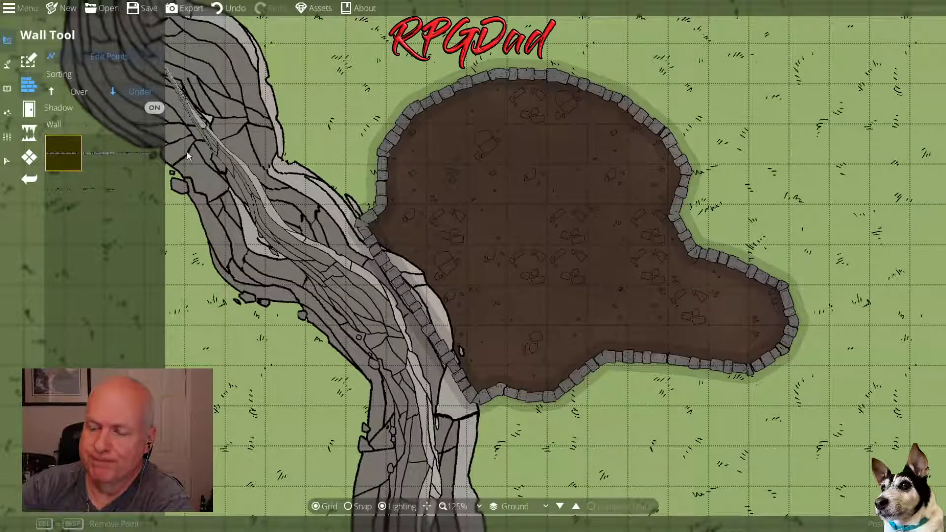
{"action": "left_click", "coordinate": [60, 58]}
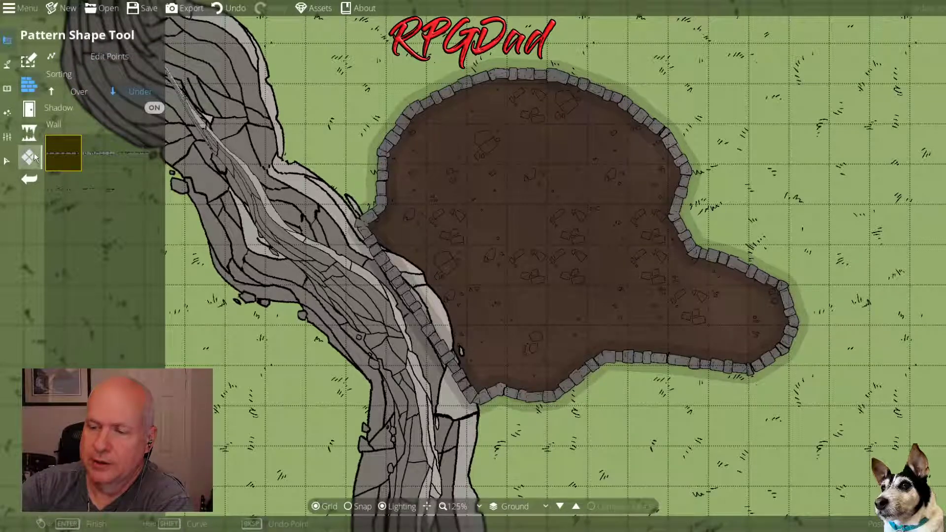
Extend the cave floor beneath the rock path to its southwest side with a freeform building shape that has no wall
{"action": "left_click", "coordinate": [38, 88]}
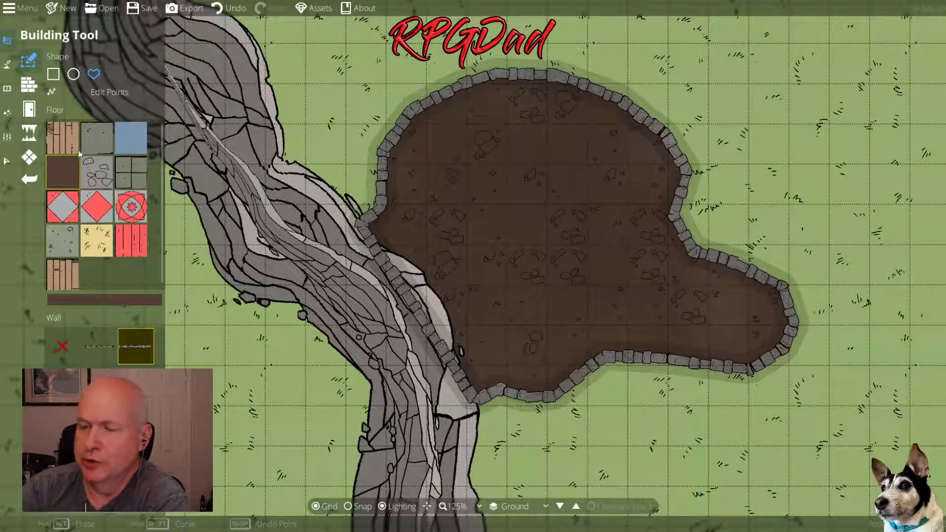
{"action": "left_click", "coordinate": [63, 347]}
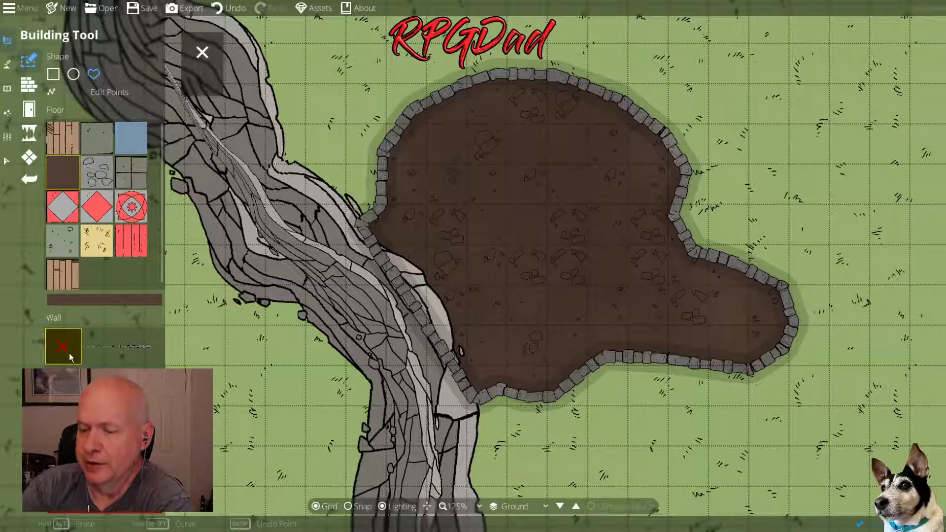
{"action": "left_click", "coordinate": [360, 225]}
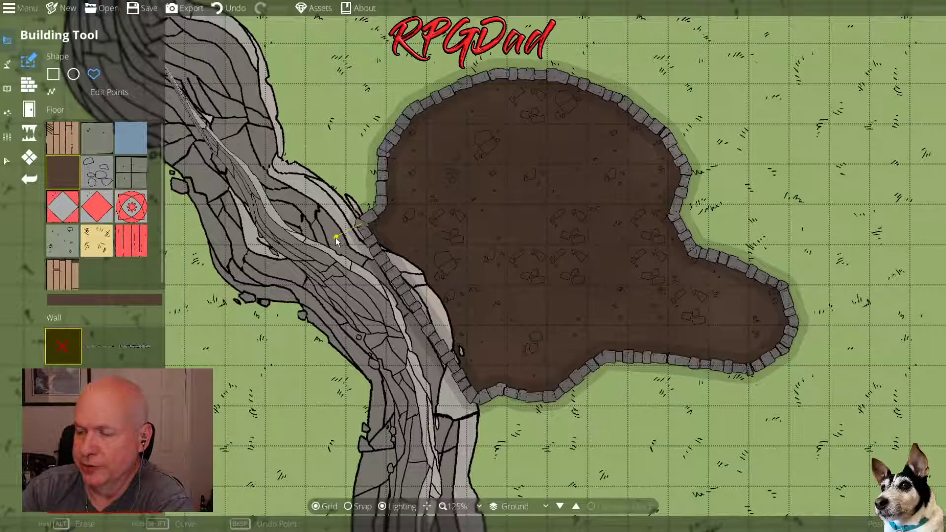
{"action": "left_click", "coordinate": [310, 253]}
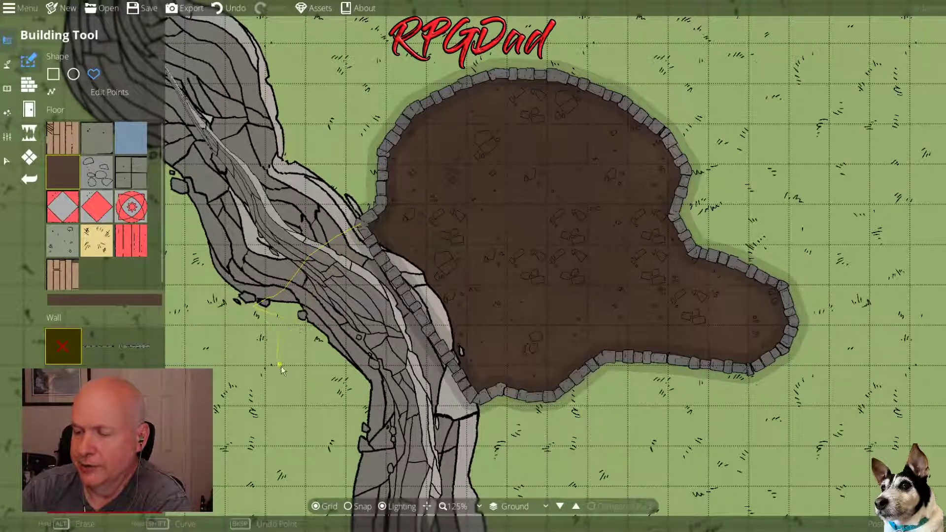
{"action": "left_click", "coordinate": [365, 424]}
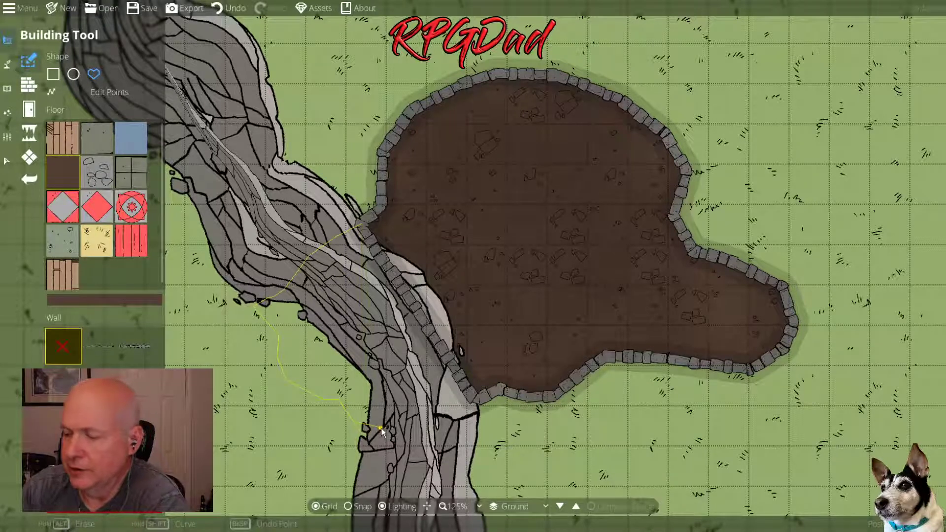
{"action": "left_click", "coordinate": [462, 381]}
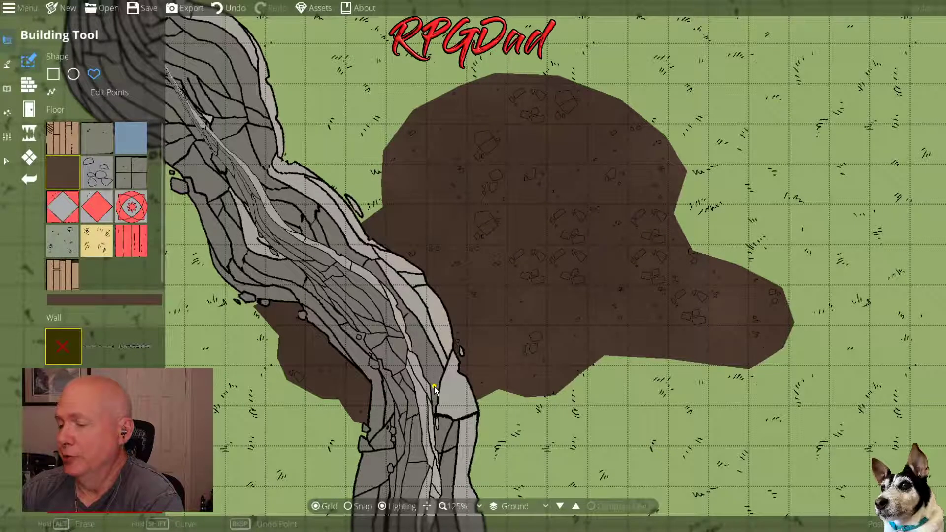
Try tracing a Cobble wall along the cave floor's southern edge and east end, closing it back across the interior
{"action": "left_click", "coordinate": [37, 87]}
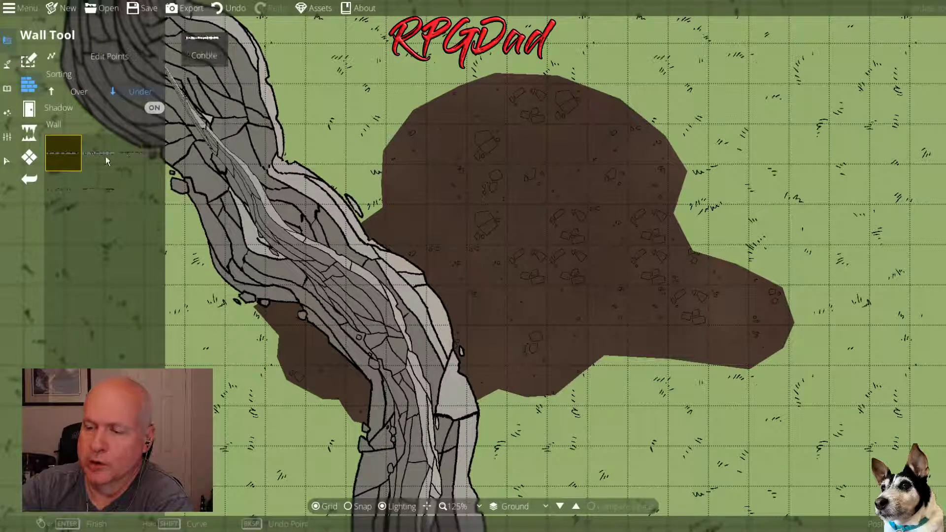
{"action": "left_click", "coordinate": [109, 162]}
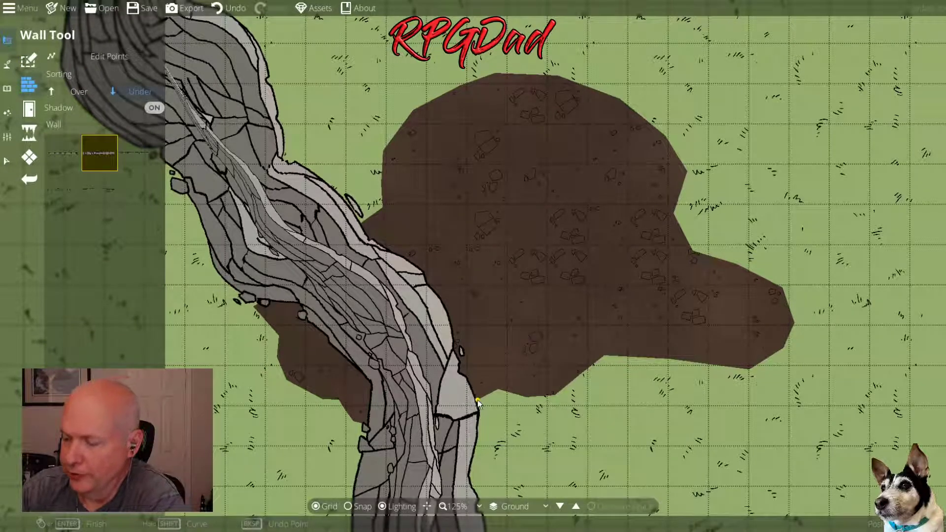
{"action": "left_click", "coordinate": [498, 390]}
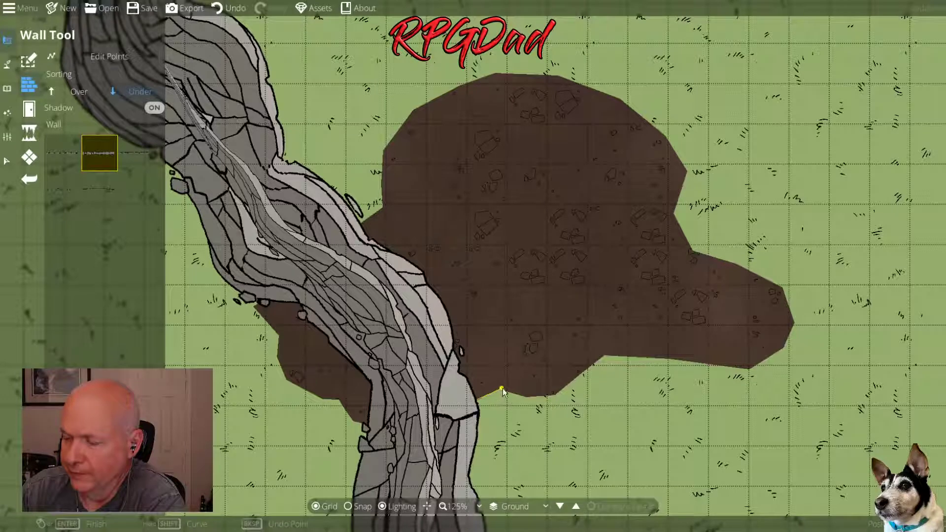
{"action": "left_click", "coordinate": [543, 395]}
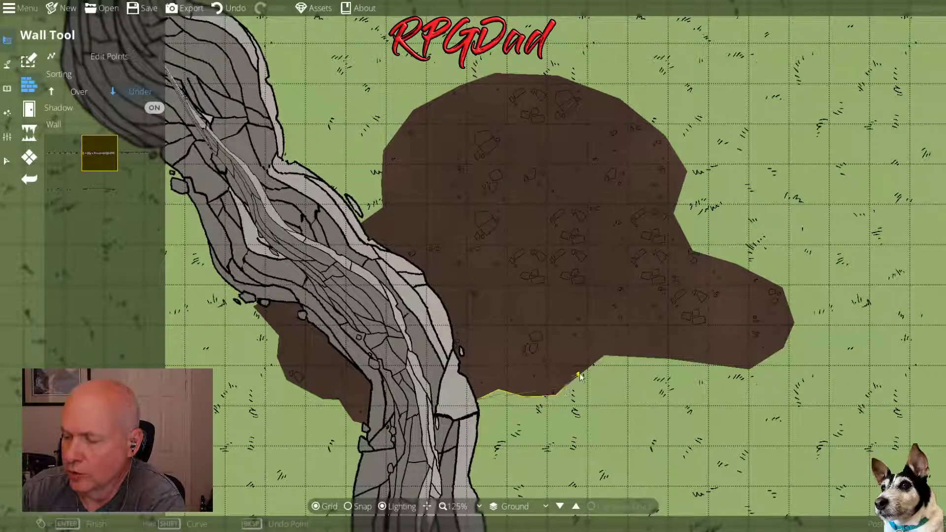
{"action": "left_click", "coordinate": [605, 356]}
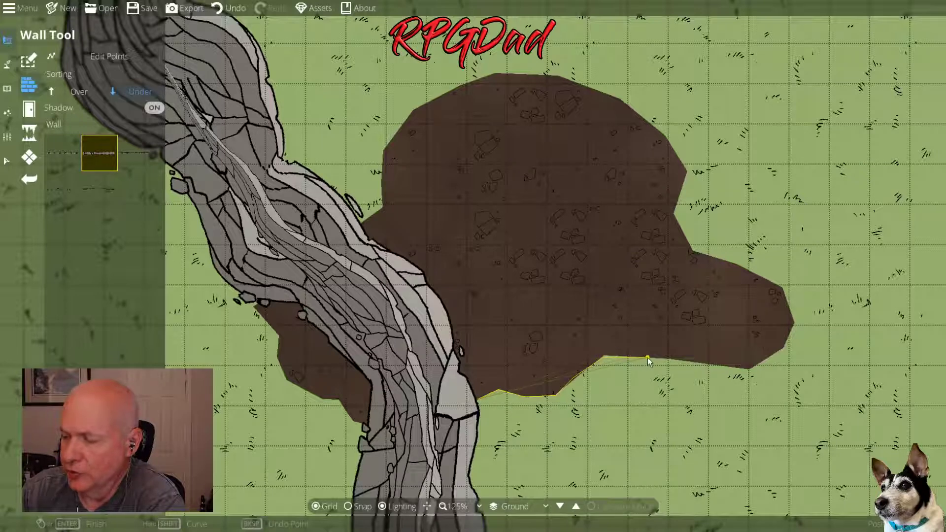
{"action": "left_click", "coordinate": [706, 364]}
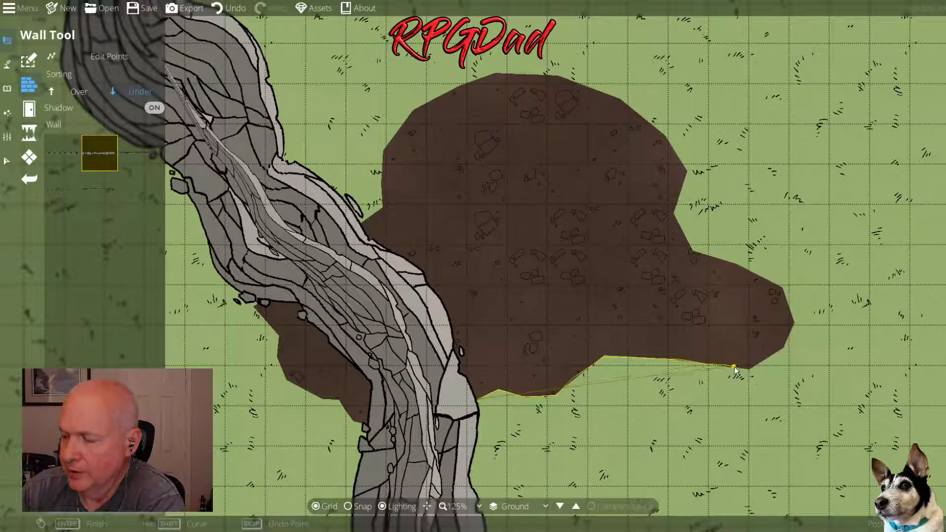
{"action": "left_click", "coordinate": [748, 367]}
{"action": "left_click", "coordinate": [791, 328]}
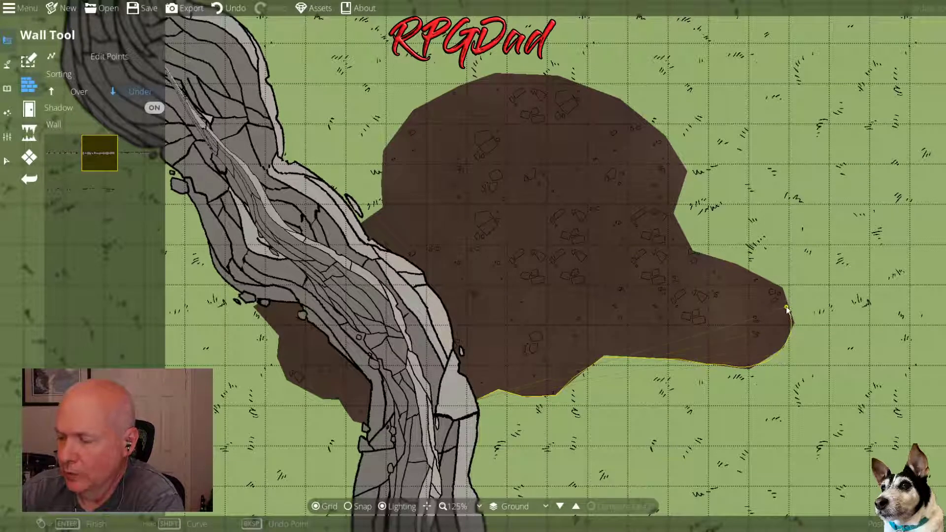
{"action": "left_click", "coordinate": [782, 292]}
{"action": "left_click", "coordinate": [550, 268]}
{"action": "left_click", "coordinate": [478, 324]}
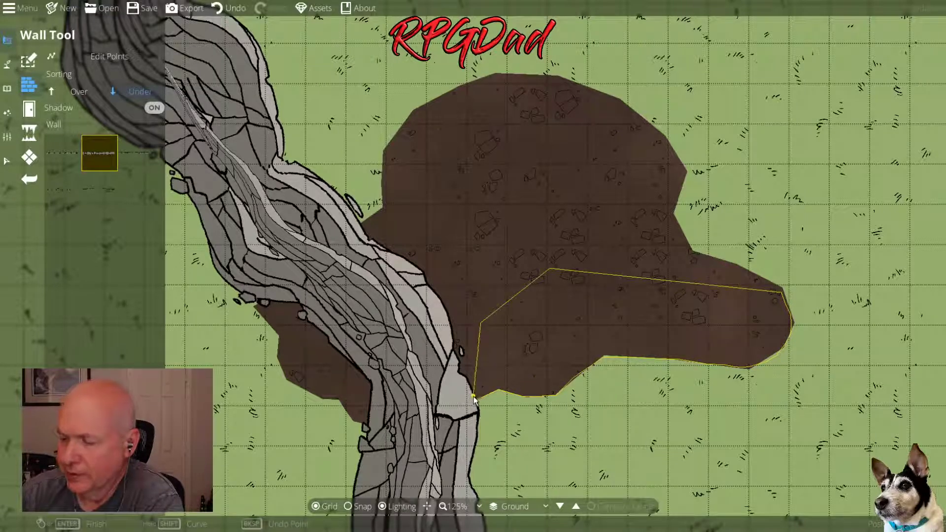
{"action": "left_click", "coordinate": [478, 397]}
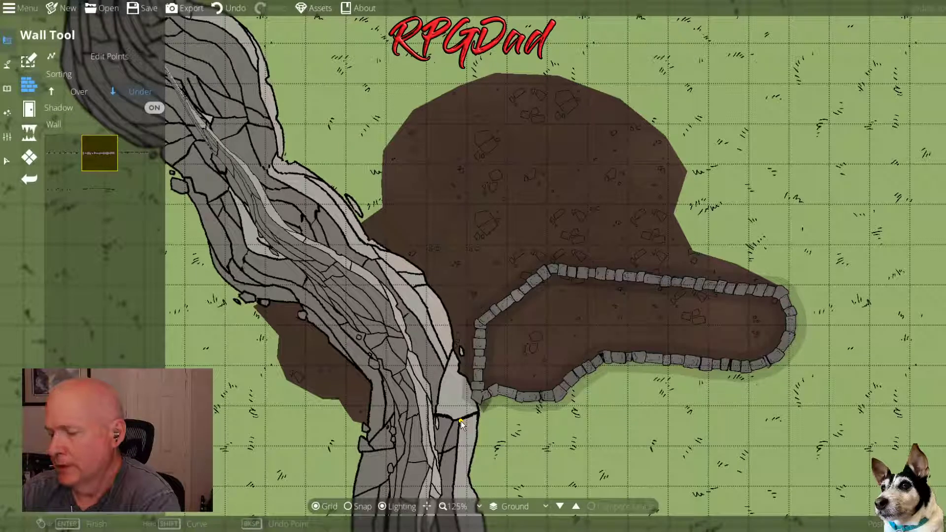
Try tracing a second Cobble wall from the cave's east tip around its northern edge to the rock path
{"action": "left_click", "coordinate": [778, 289]}
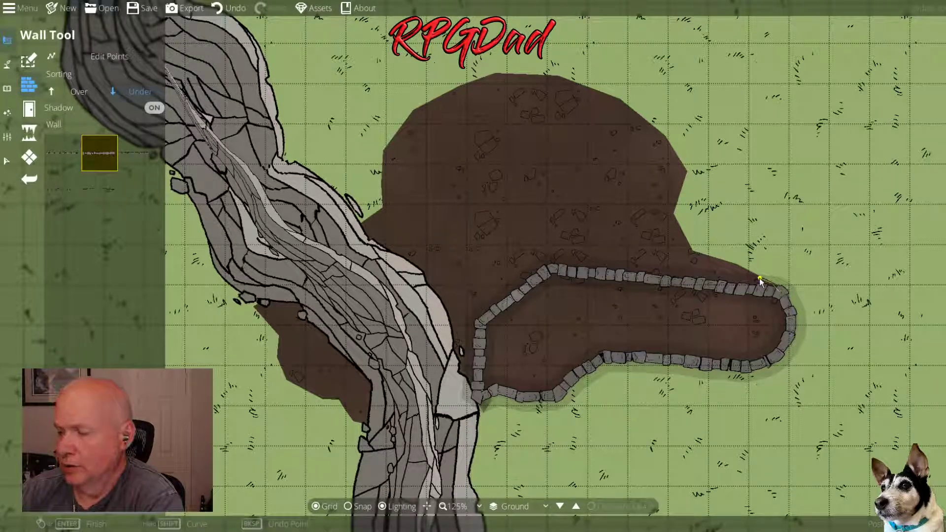
{"action": "mouse_move", "coordinate": [674, 212]}
{"action": "left_mouse_down"}
{"action": "mouse_move", "coordinate": [681, 169]}
{"action": "mouse_move", "coordinate": [640, 116]}
{"action": "left_mouse_up"}
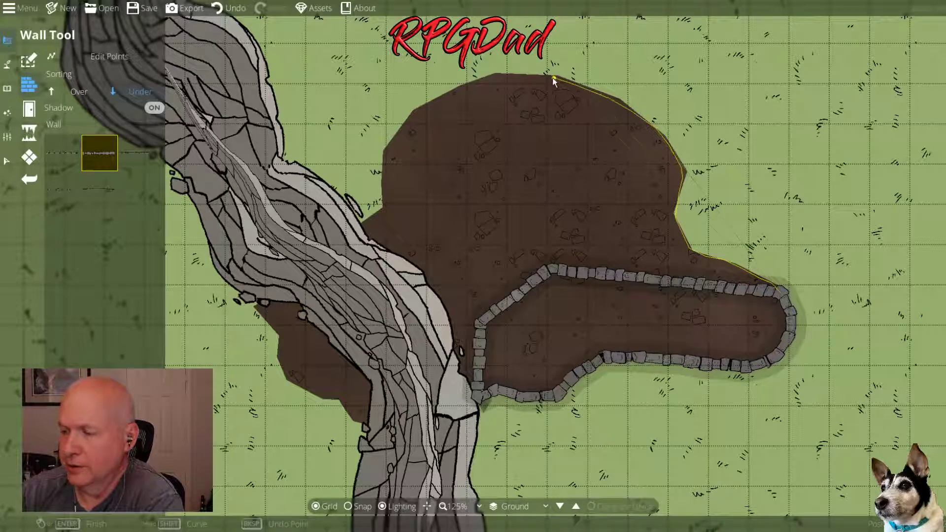
{"action": "mouse_move", "coordinate": [551, 78]}
{"action": "left_mouse_down"}
{"action": "mouse_move", "coordinate": [495, 78]}
{"action": "mouse_move", "coordinate": [439, 98]}
{"action": "left_mouse_up"}
{"action": "mouse_move", "coordinate": [401, 133]}
{"action": "left_mouse_down"}
{"action": "mouse_move", "coordinate": [382, 162]}
{"action": "mouse_move", "coordinate": [381, 202]}
{"action": "mouse_move", "coordinate": [357, 236]}
{"action": "left_mouse_up"}
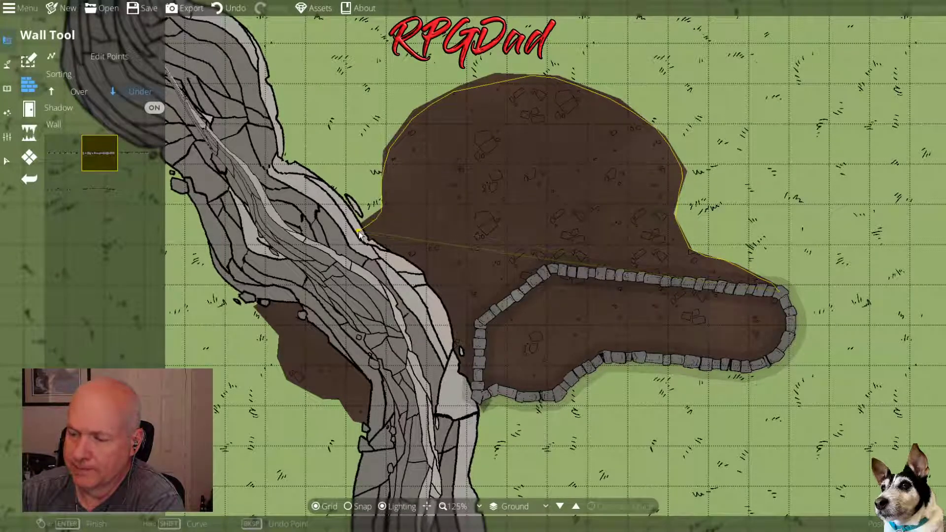
{"action": "key", "text": "Return"}
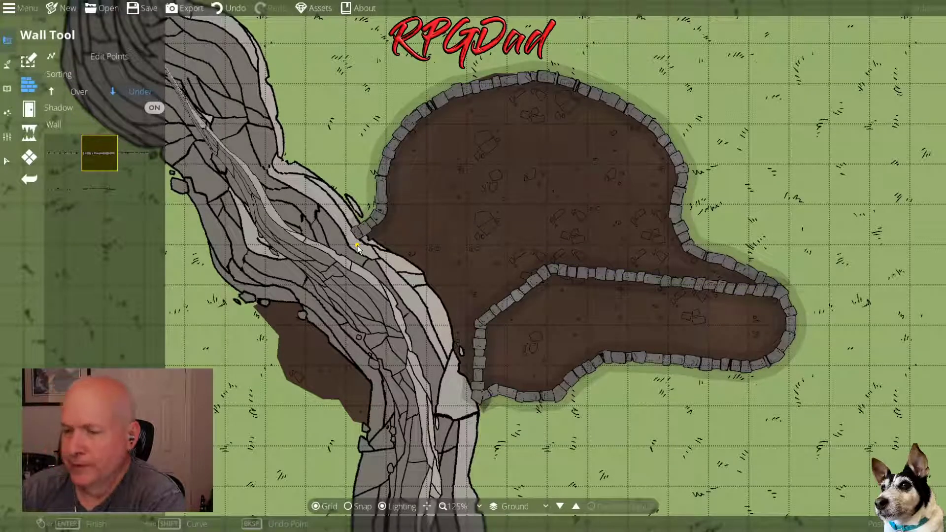
Inspect the editable points of both cave wall sections
{"action": "left_click", "coordinate": [114, 57]}
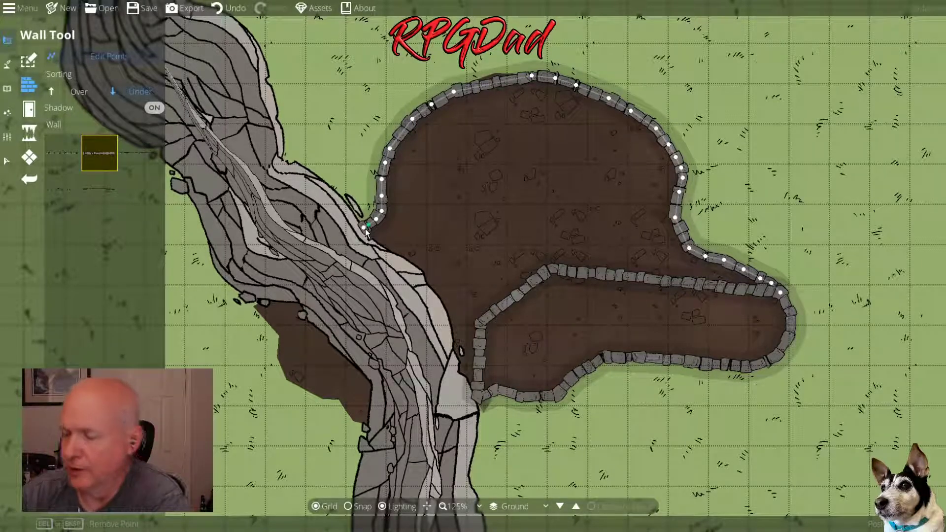
{"action": "left_click", "coordinate": [673, 290]}
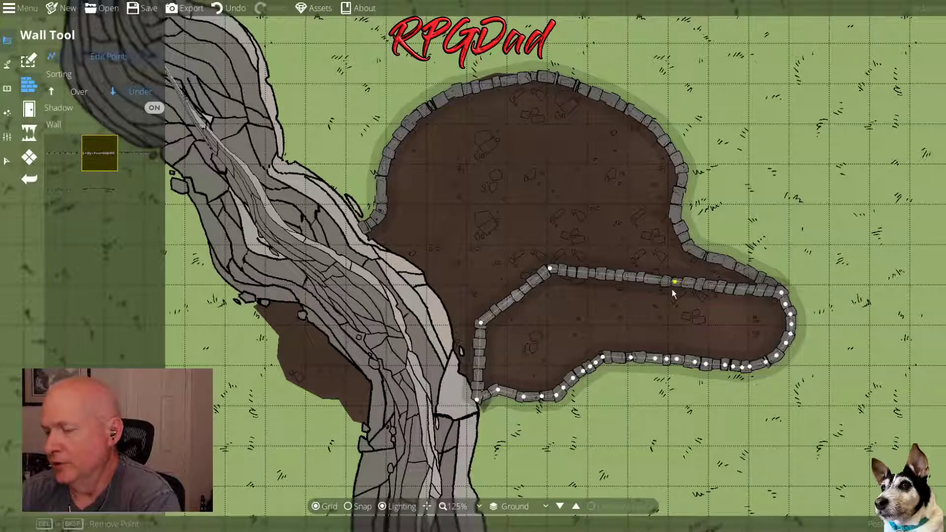
{"action": "left_click", "coordinate": [619, 302]}
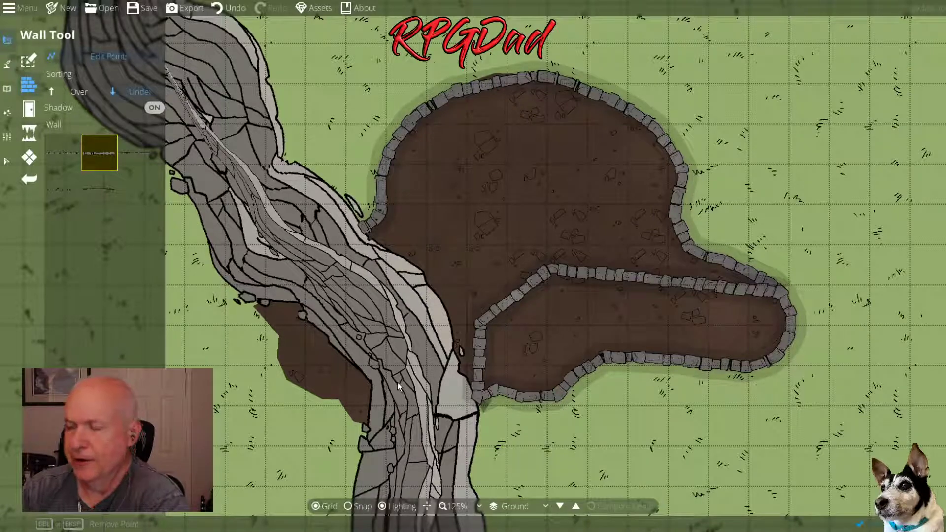
{"action": "scroll", "coordinate": [527, 313], "scroll_direction": "down", "scroll_amount": 2}
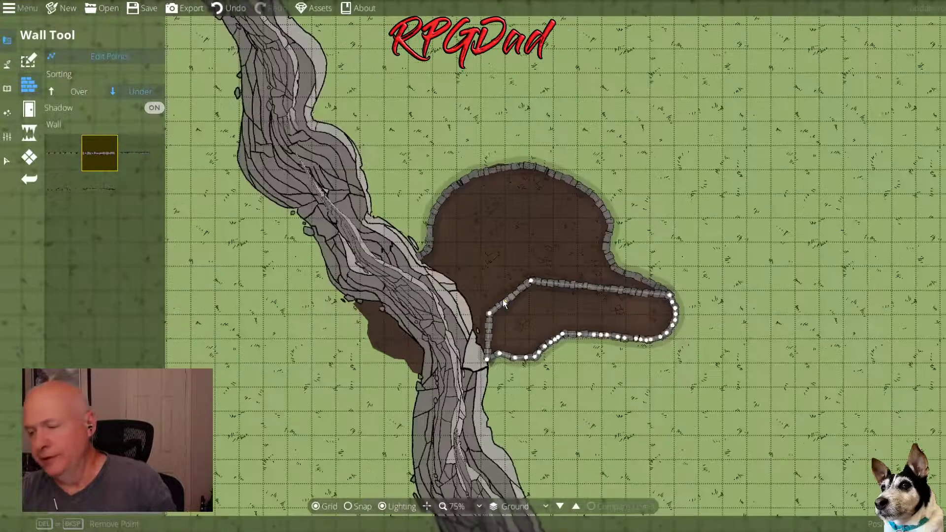
{"action": "left_click_drag", "start_coordinate": [398, 179], "coordinate": [560, 297]}
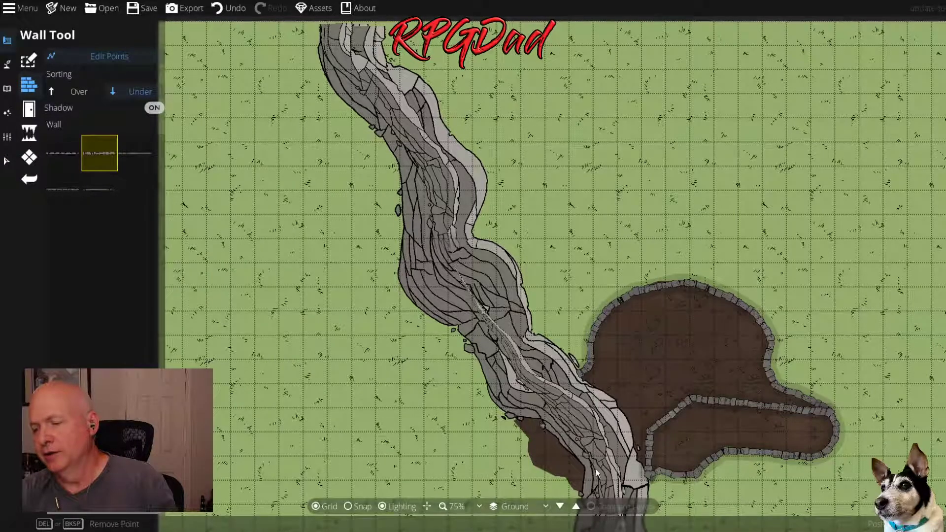
{"action": "left_click_drag", "start_coordinate": [855, 480], "coordinate": [810, 252]}
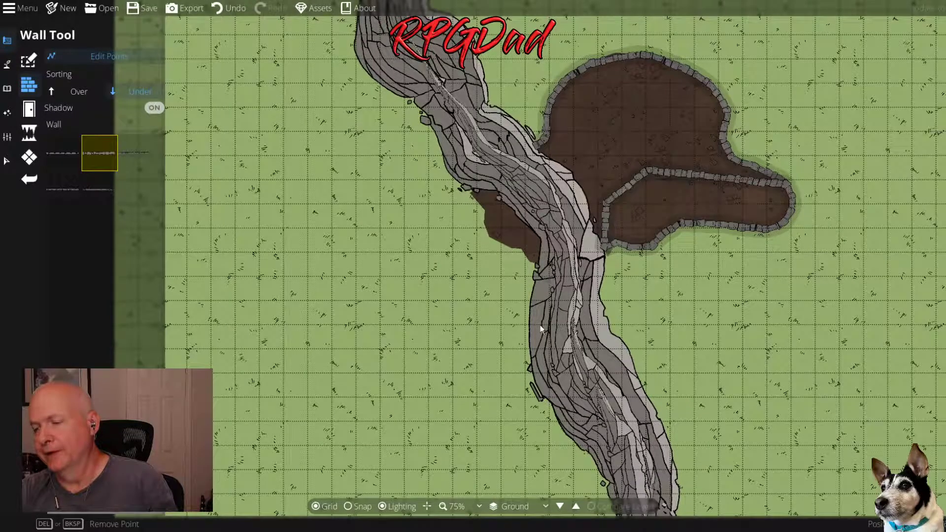
{"action": "left_click_drag", "start_coordinate": [739, 459], "coordinate": [741, 330]}
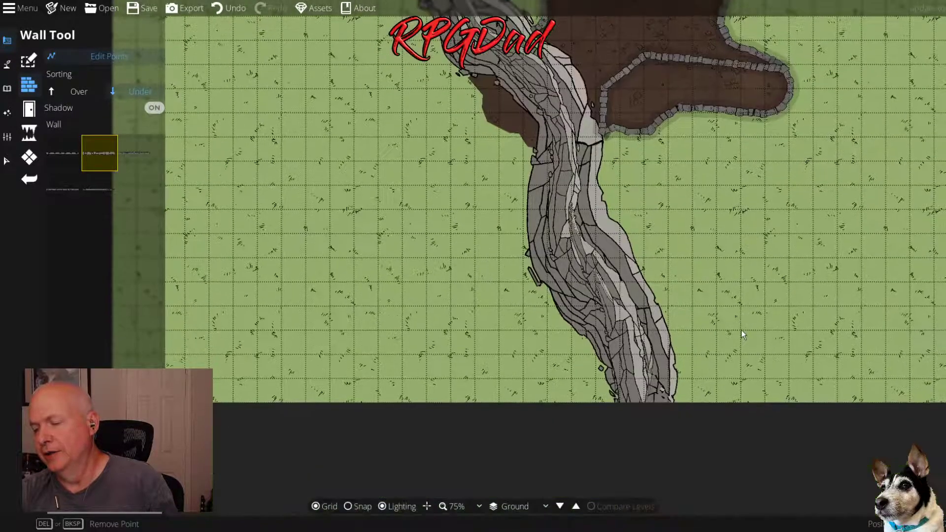
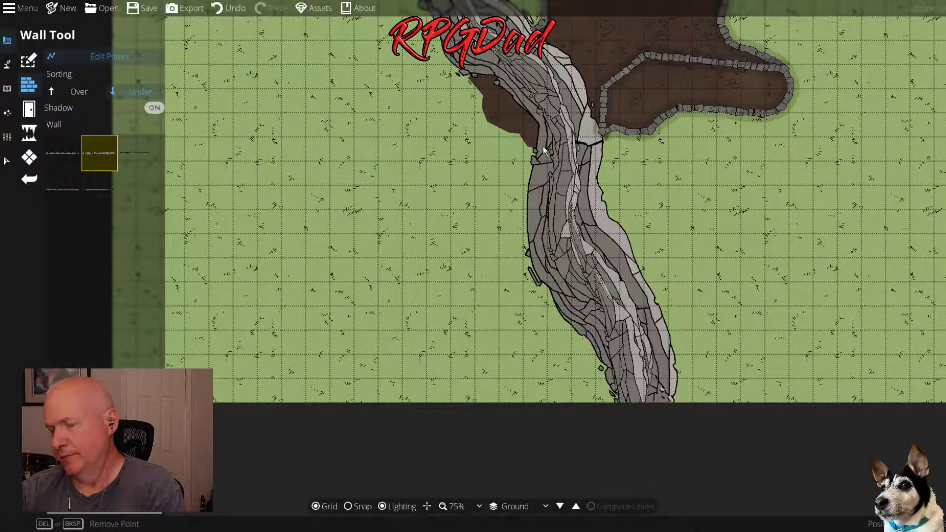
{"action": "left_click", "coordinate": [609, 129]}
{"action": "left_click", "coordinate": [562, 142]}
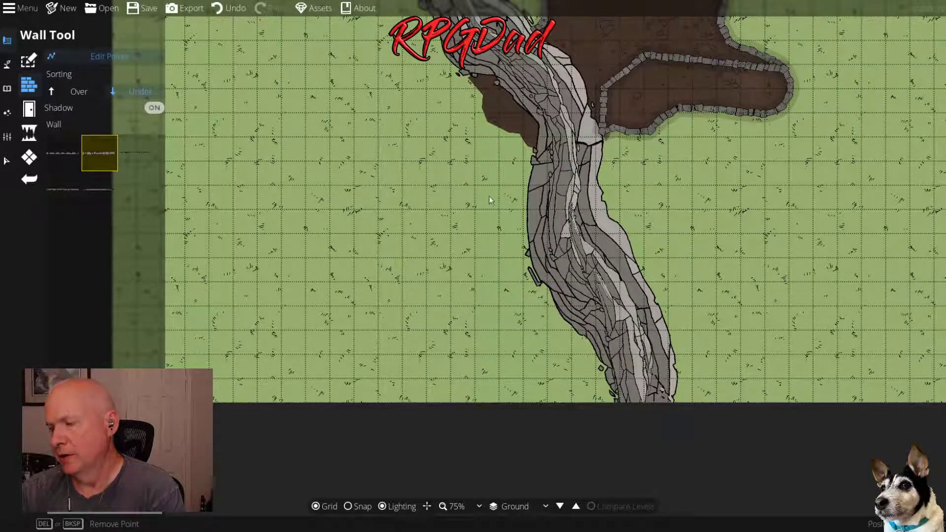
{"action": "left_click_drag", "start_coordinate": [429, 158], "coordinate": [398, 296]}
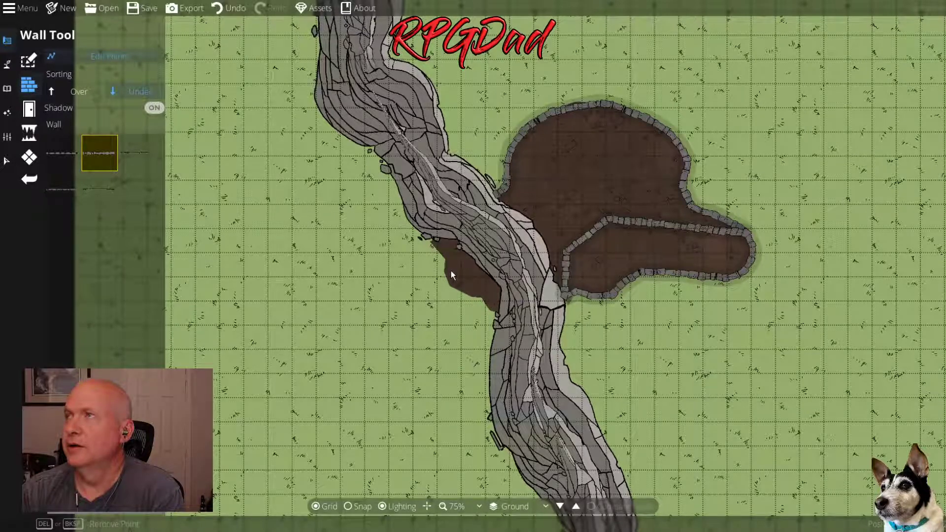
{"action": "left_click", "coordinate": [667, 274]}
{"action": "left_click", "coordinate": [678, 295]}
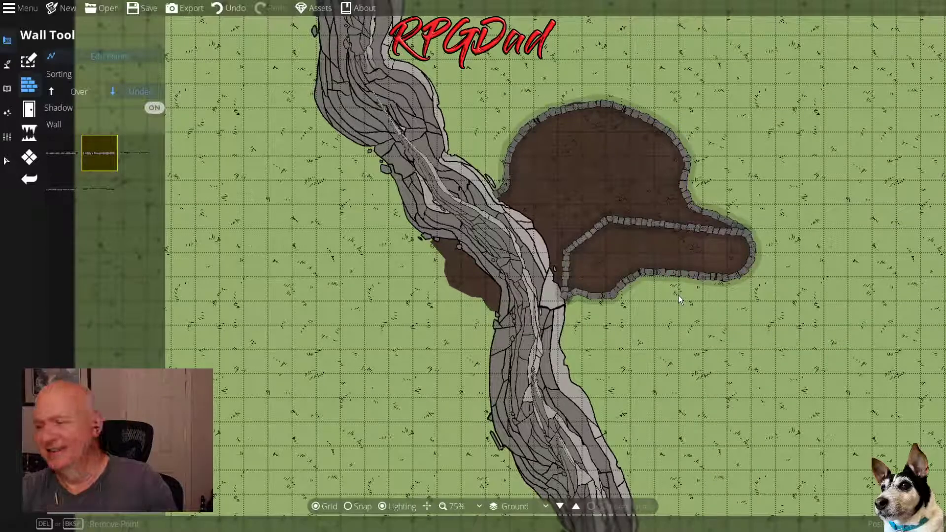
Undo both traced cave walls, leaving only the cave floor
{"action": "key", "text": "ctrl+z"}
{"action": "key", "text": "ctrl+z"}
{"action": "key", "text": "ctrl+z"}
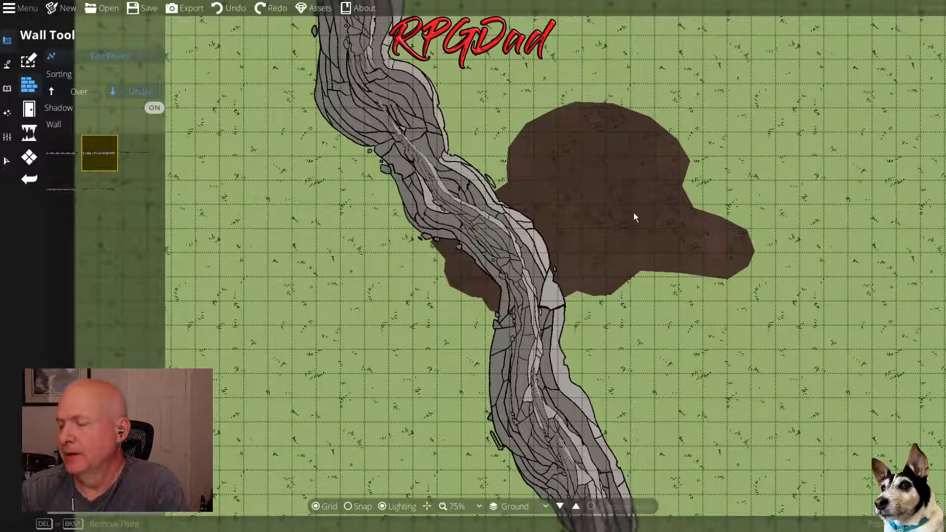
{"action": "left_click_drag", "start_coordinate": [633, 215], "coordinate": [497, 351]}
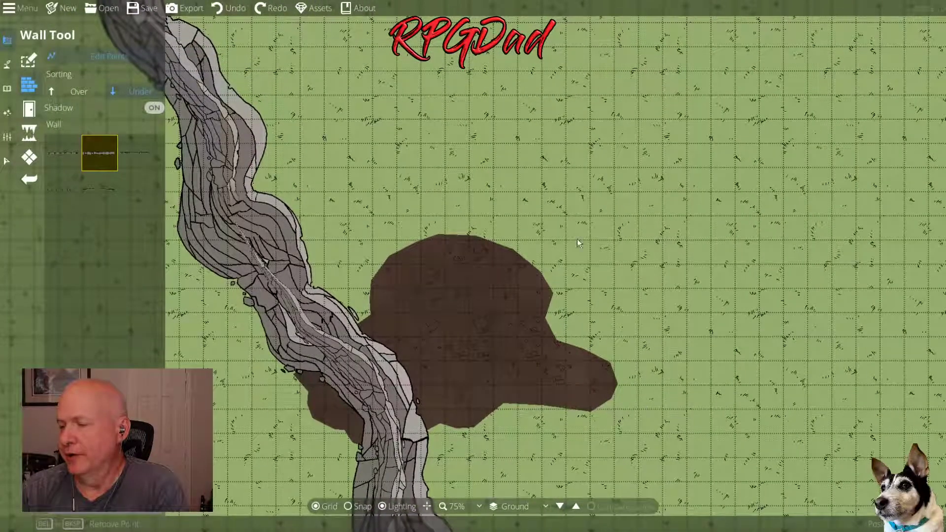
Try outlining the cave floor with a stone path of width 1.62 and smoothness 1, and undo both the outline and the floor
{"action": "scroll", "coordinate": [533, 228], "scroll_direction": "down", "scroll_amount": 3}
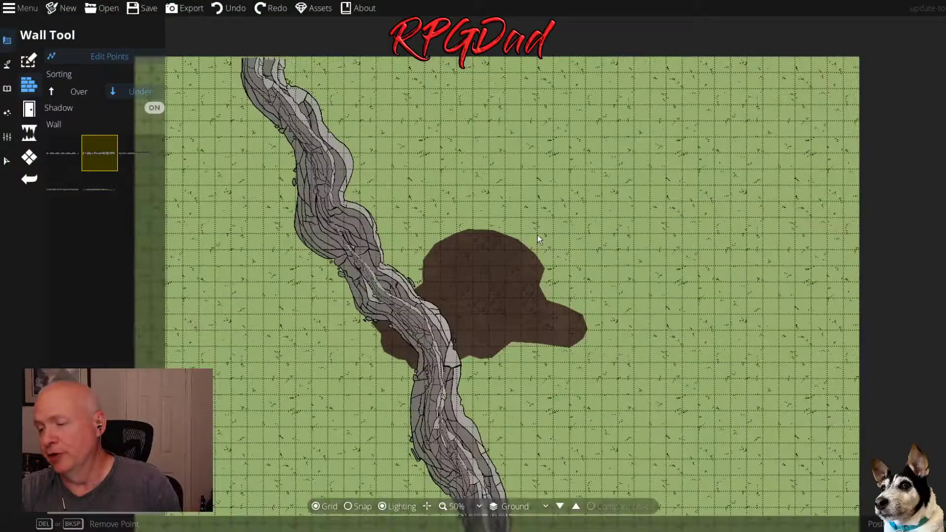
{"action": "left_click_drag", "start_coordinate": [527, 211], "coordinate": [570, 173]}
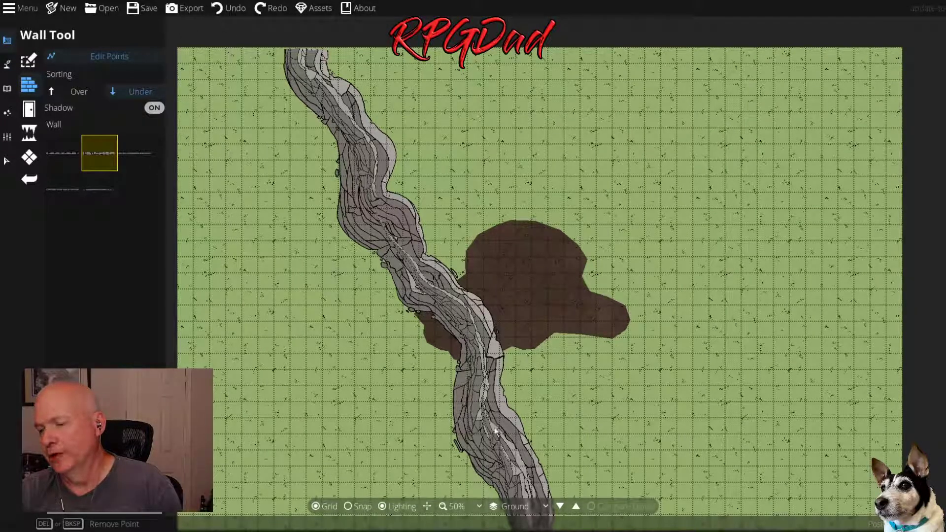
{"action": "left_click", "coordinate": [9, 66]}
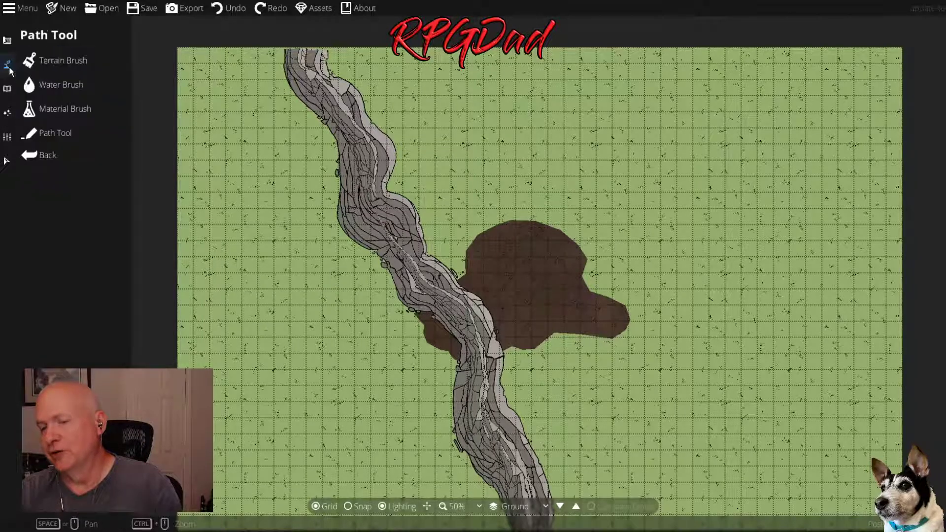
{"action": "left_click", "coordinate": [53, 134]}
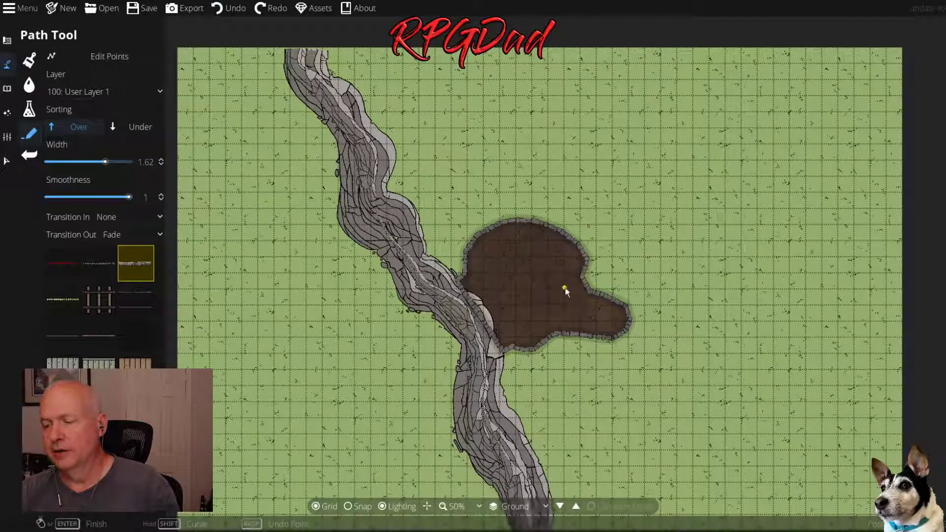
{"action": "key", "text": "ctrl+z"}
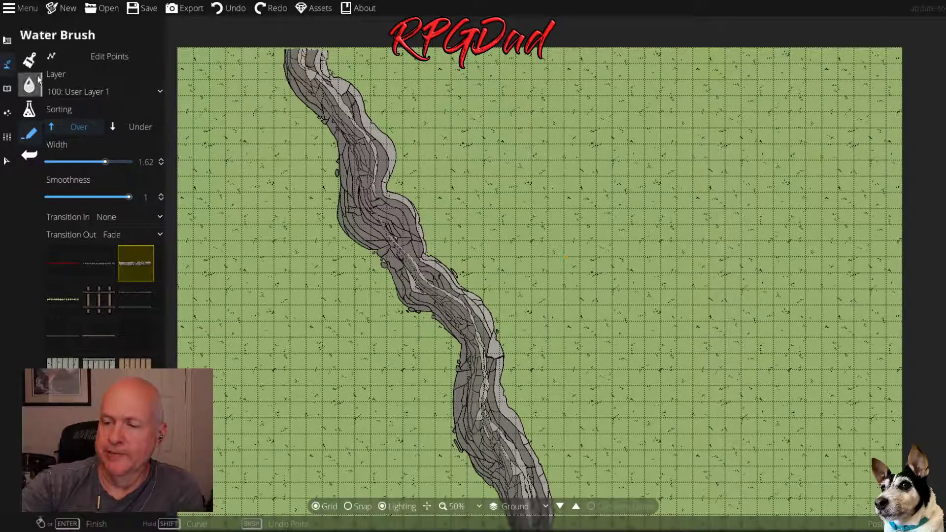
Draw small round brown dirt floor patches without walls beneath the middle stretch of the rock path, using the Building Tool's circle shape
{"action": "left_click", "coordinate": [9, 42]}
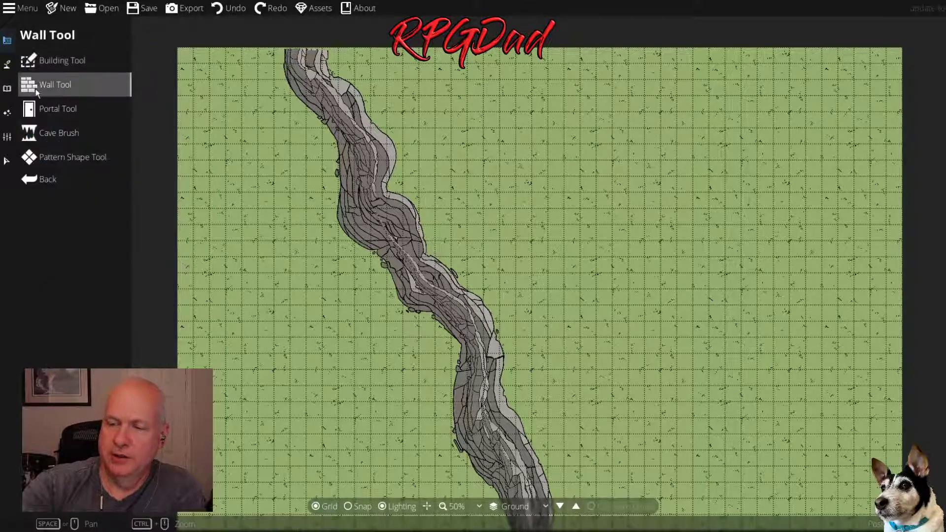
{"action": "left_click", "coordinate": [64, 61]}
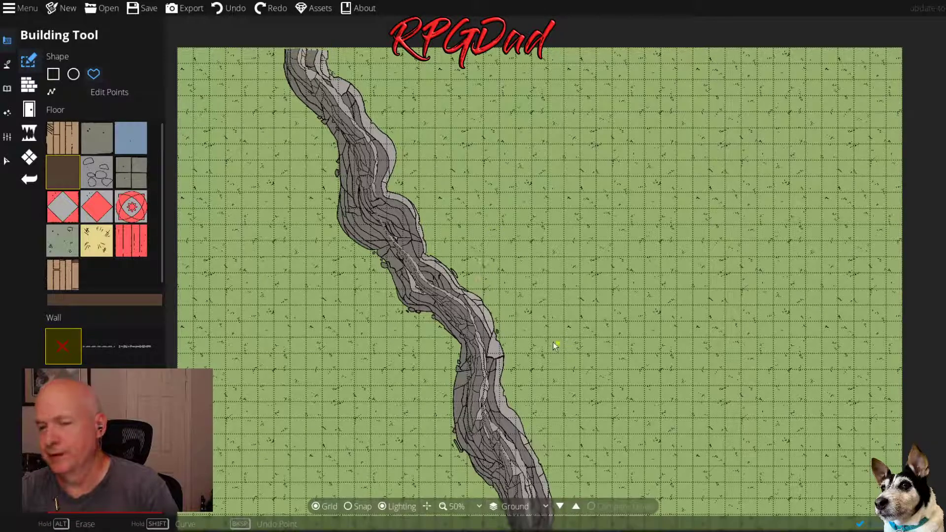
{"action": "left_click_drag", "start_coordinate": [557, 326], "coordinate": [394, 347]}
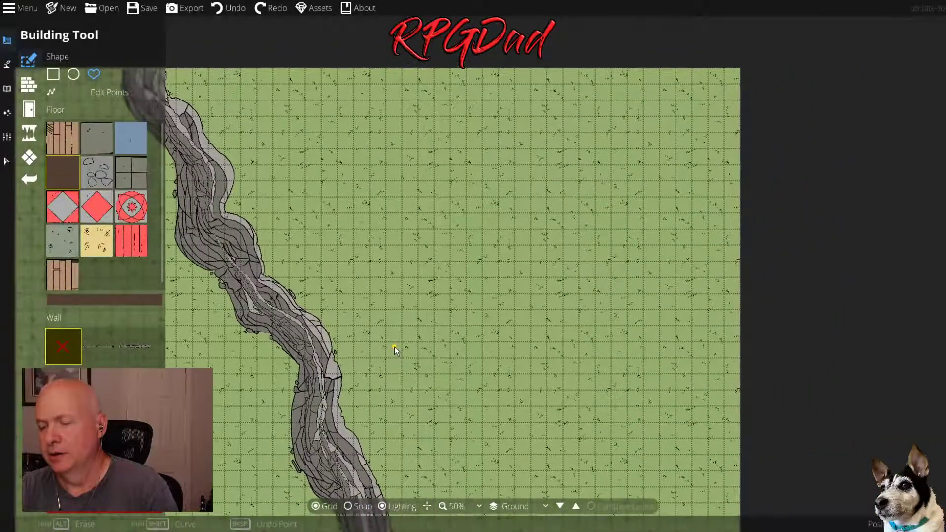
{"action": "left_click", "coordinate": [74, 74]}
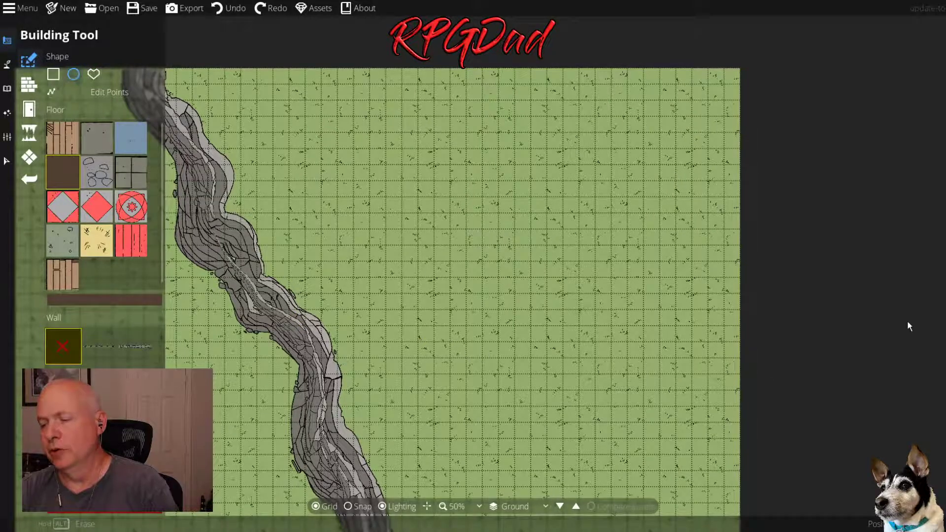
{"action": "left_click", "coordinate": [280, 319]}
{"action": "left_click_drag", "start_coordinate": [281, 319], "coordinate": [321, 367]}
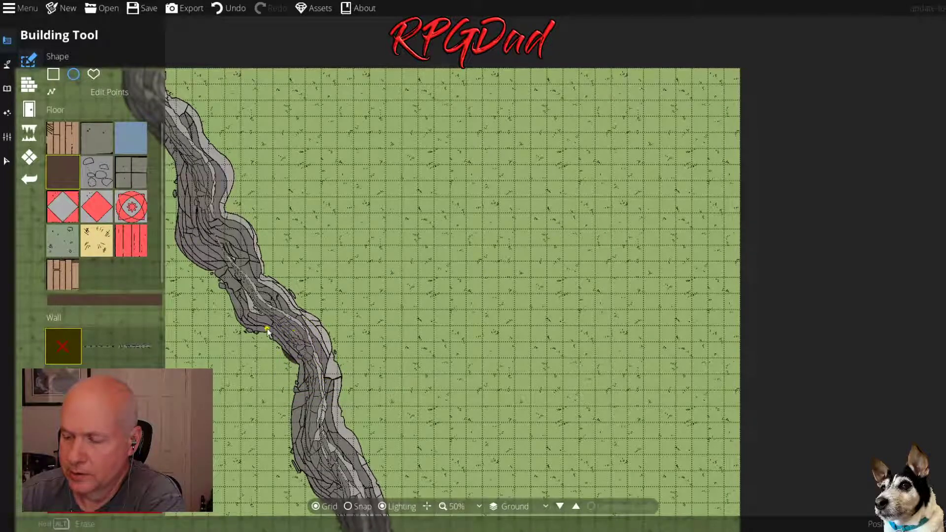
{"action": "left_click_drag", "start_coordinate": [271, 329], "coordinate": [297, 359]}
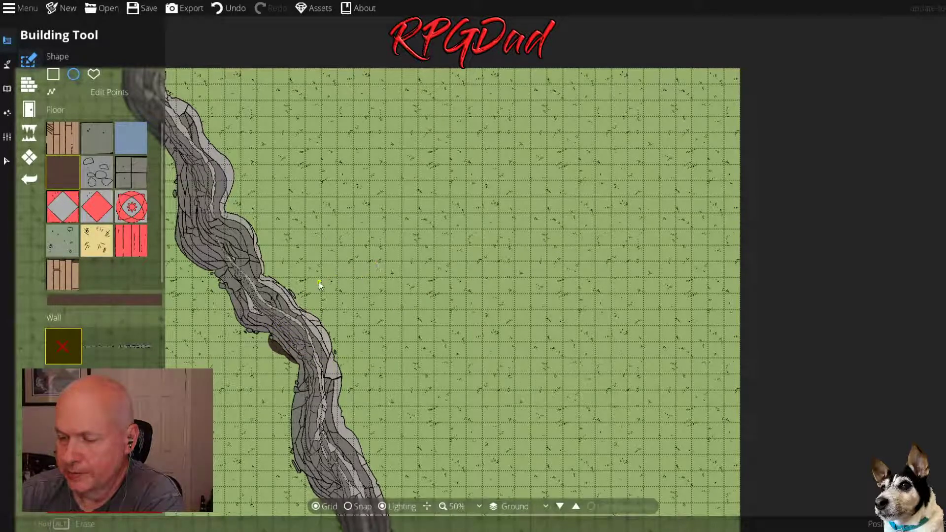
Add a round dirt floor room just east of the rock path, with two elongated ellipses reaching east and one reaching north
{"action": "left_click_drag", "start_coordinate": [316, 285], "coordinate": [371, 341]}
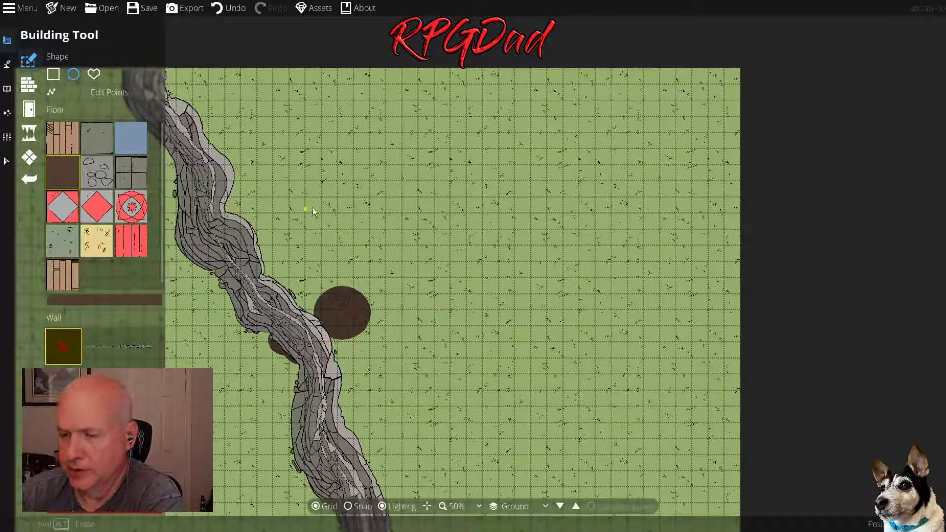
{"action": "left_click_drag", "start_coordinate": [361, 318], "coordinate": [418, 339]}
{"action": "left_click_drag", "start_coordinate": [369, 301], "coordinate": [408, 306]}
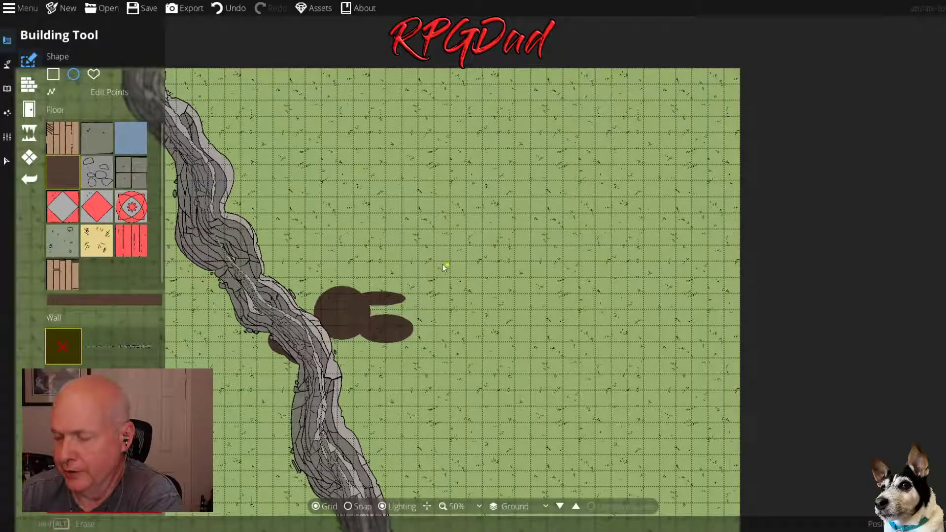
{"action": "left_click_drag", "start_coordinate": [336, 297], "coordinate": [355, 239]}
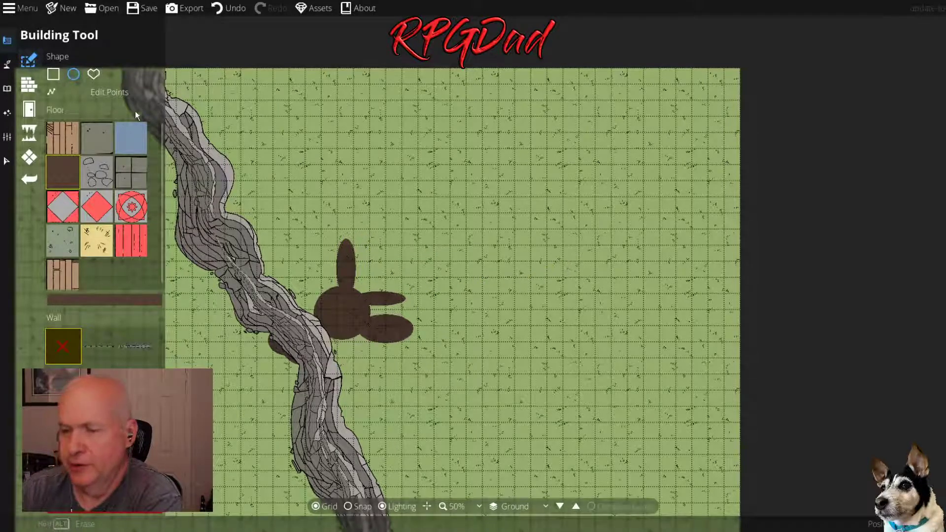
Trace a freeform dirt floor beneath the rock path and around the ellipses, merging them into one irregular cave room
{"action": "left_click", "coordinate": [95, 75]}
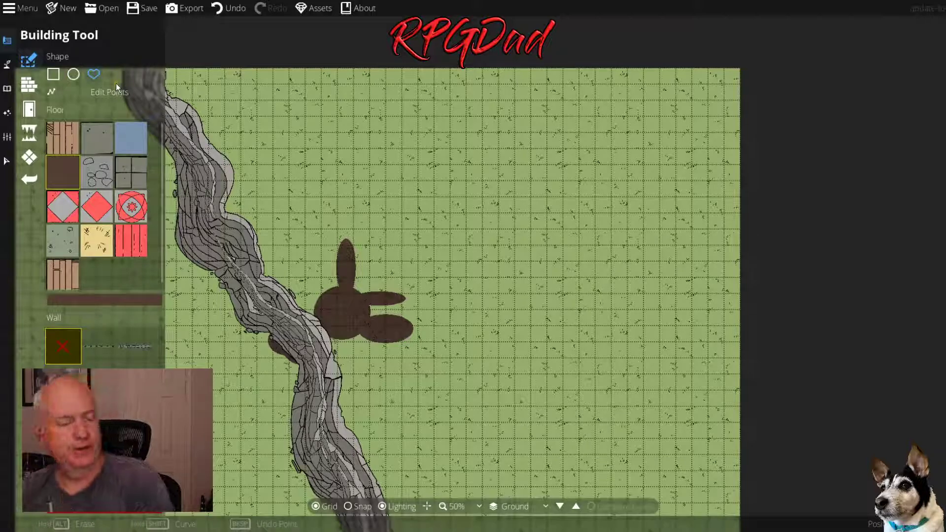
{"action": "scroll", "coordinate": [365, 342], "scroll_direction": "up", "scroll_amount": 2}
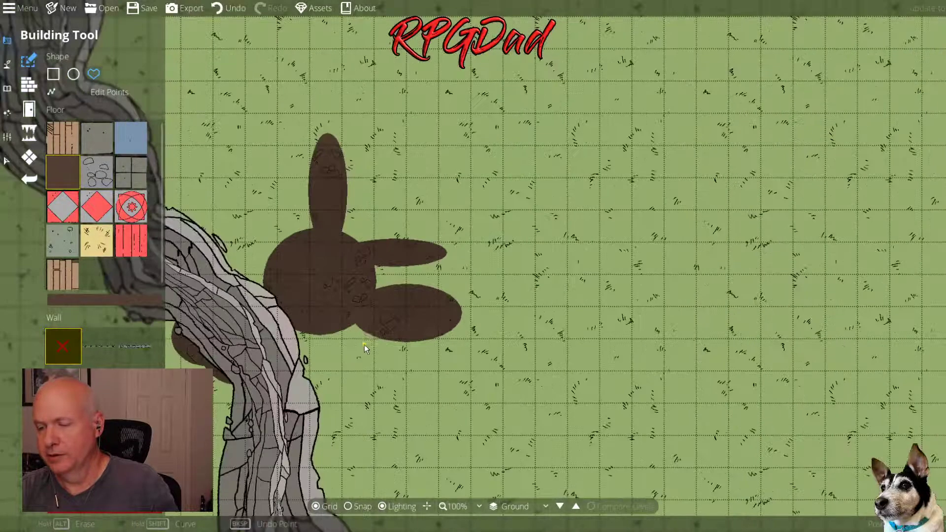
{"action": "left_click_drag", "start_coordinate": [300, 292], "coordinate": [565, 331]}
{"action": "left_click", "coordinate": [522, 335]}
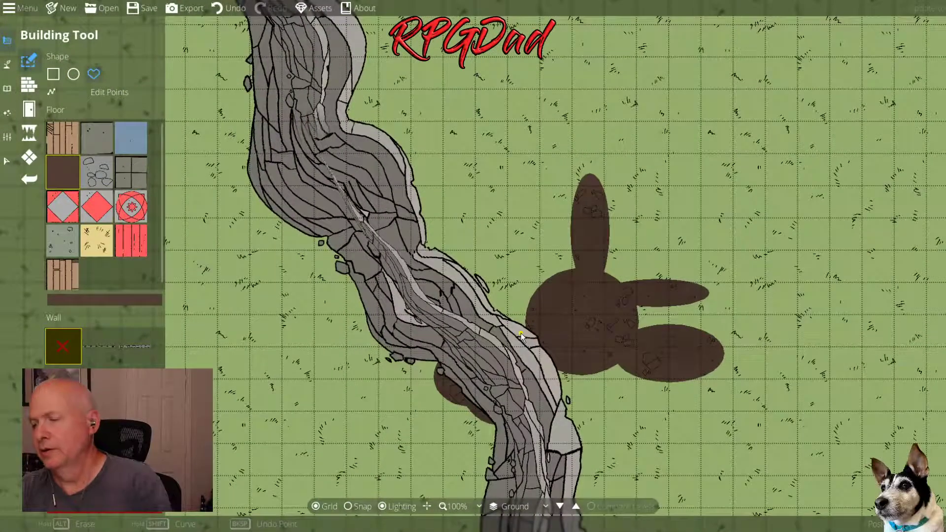
{"action": "left_click", "coordinate": [411, 366]}
{"action": "left_click", "coordinate": [425, 378]}
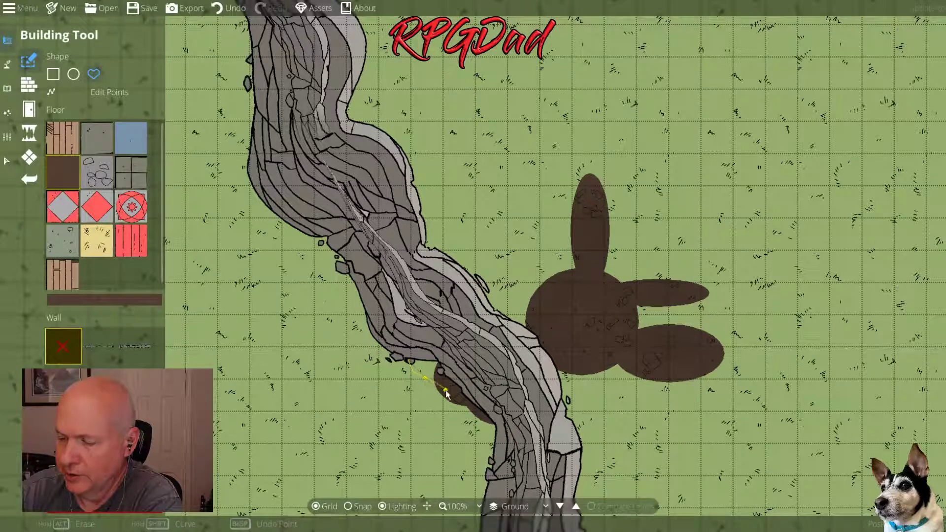
{"action": "left_click", "coordinate": [454, 418]}
{"action": "left_click", "coordinate": [473, 433]}
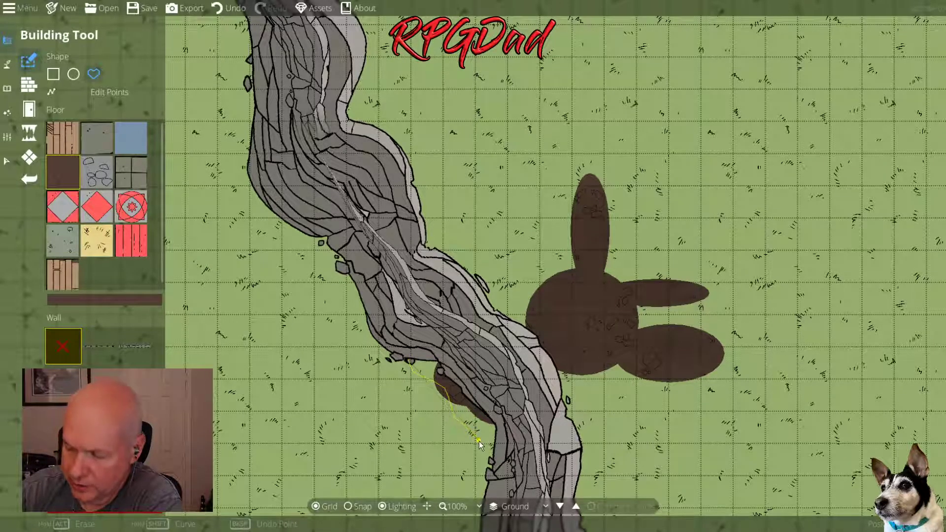
{"action": "left_click", "coordinate": [481, 447]}
{"action": "left_click", "coordinate": [487, 465]}
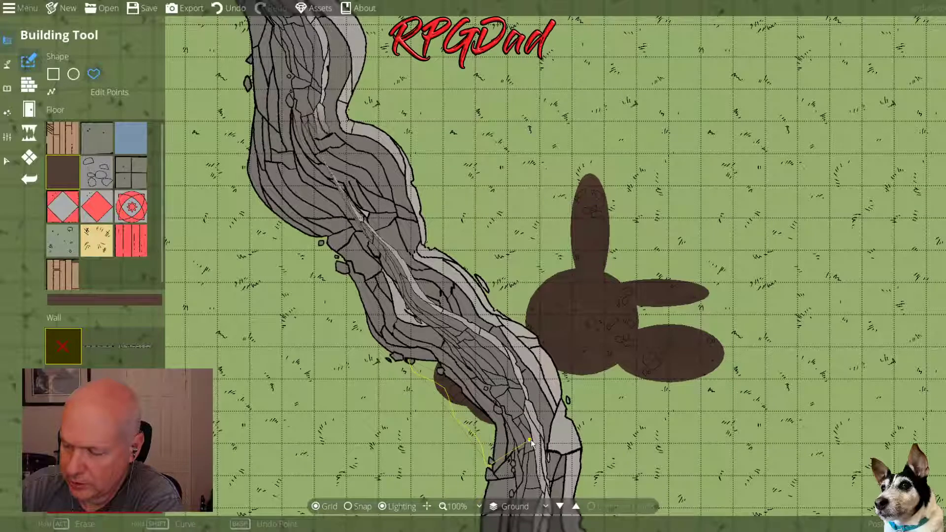
{"action": "left_click", "coordinate": [566, 411]}
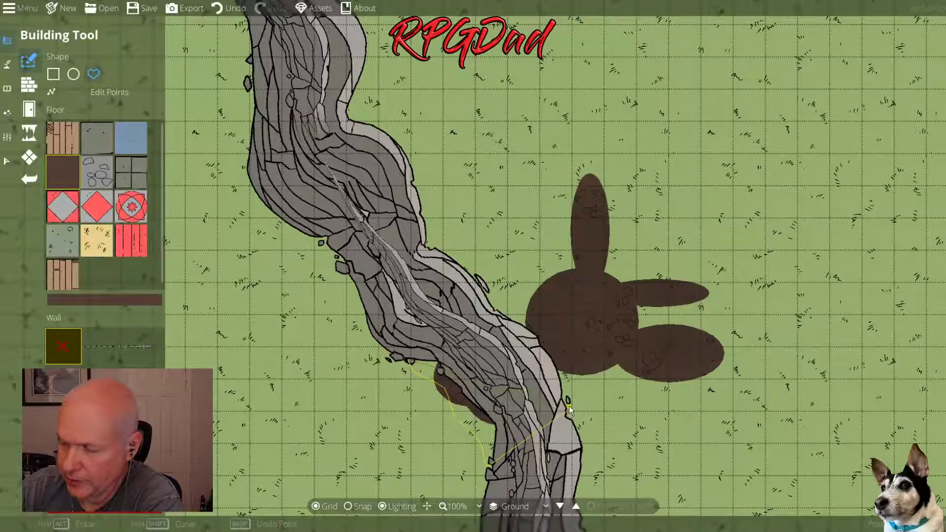
{"action": "mouse_move", "coordinate": [606, 387]}
{"action": "left_mouse_down"}
{"action": "mouse_move", "coordinate": [706, 383]}
{"action": "mouse_move", "coordinate": [750, 339]}
{"action": "mouse_move", "coordinate": [737, 323]}
{"action": "left_mouse_up"}
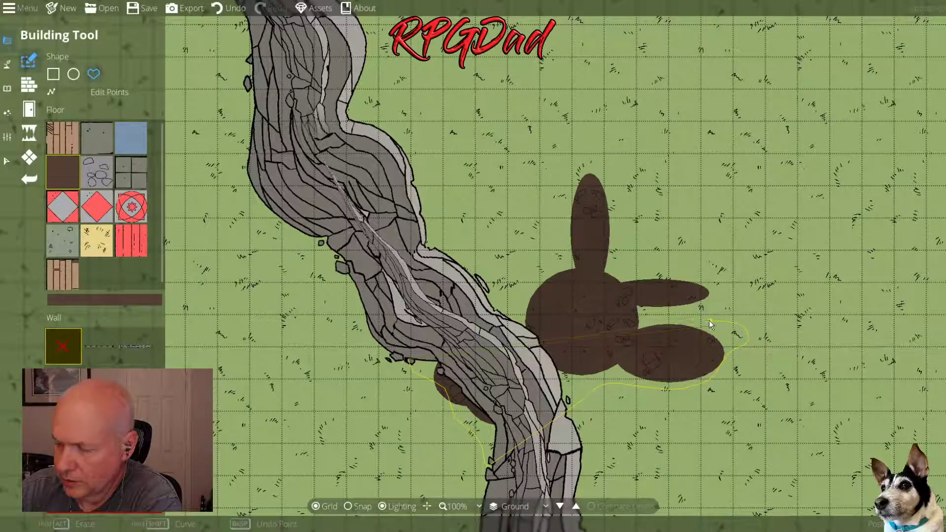
{"action": "mouse_move", "coordinate": [647, 314]}
{"action": "left_mouse_down"}
{"action": "mouse_move", "coordinate": [696, 304]}
{"action": "mouse_move", "coordinate": [711, 291]}
{"action": "mouse_move", "coordinate": [689, 274]}
{"action": "mouse_move", "coordinate": [679, 243]}
{"action": "mouse_move", "coordinate": [625, 232]}
{"action": "mouse_move", "coordinate": [602, 183]}
{"action": "mouse_move", "coordinate": [584, 177]}
{"action": "mouse_move", "coordinate": [560, 252]}
{"action": "mouse_move", "coordinate": [515, 306]}
{"action": "mouse_move", "coordinate": [410, 357]}
{"action": "left_mouse_up"}
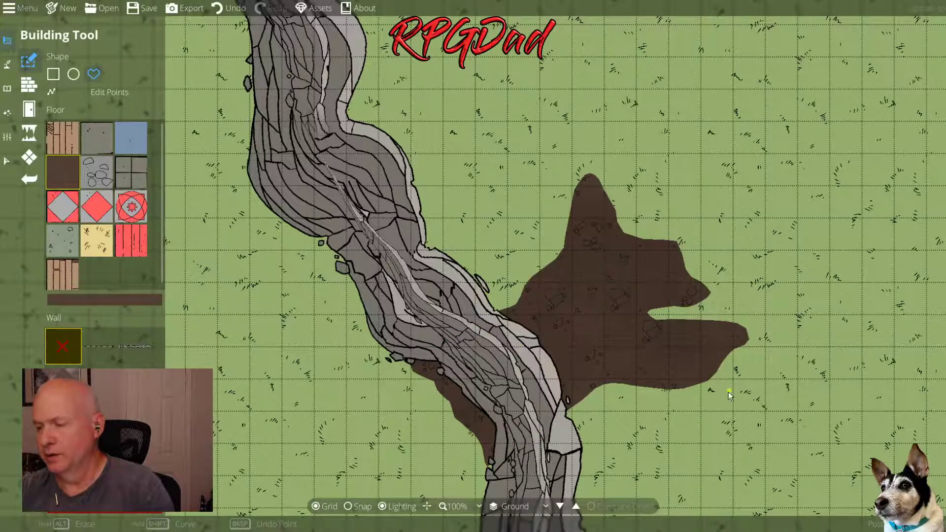
Trace a freeform floor north from the cave's upper tip, forming a narrow passage that widens into an irregular second chamber
{"action": "left_click_drag", "start_coordinate": [717, 389], "coordinate": [478, 386]}
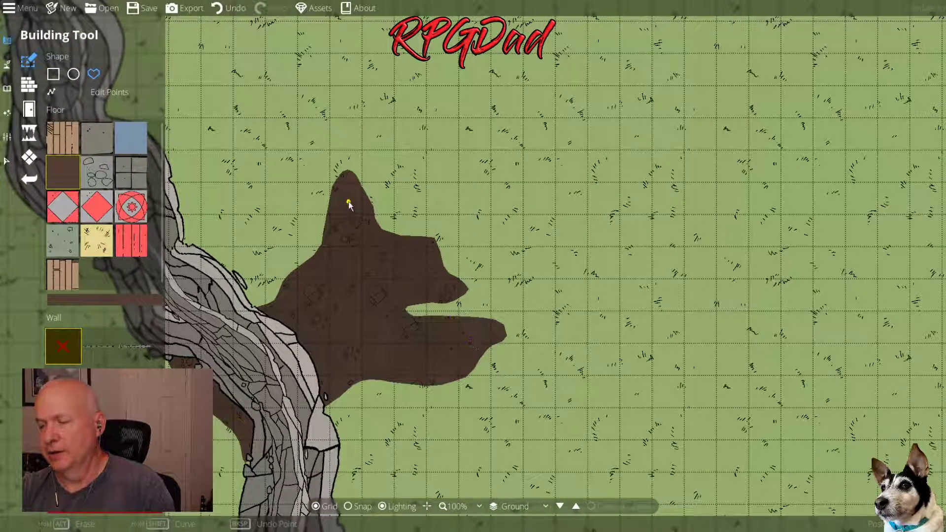
{"action": "left_click_drag", "start_coordinate": [376, 248], "coordinate": [463, 374]}
{"action": "scroll", "coordinate": [473, 389], "scroll_direction": "down", "scroll_amount": 1}
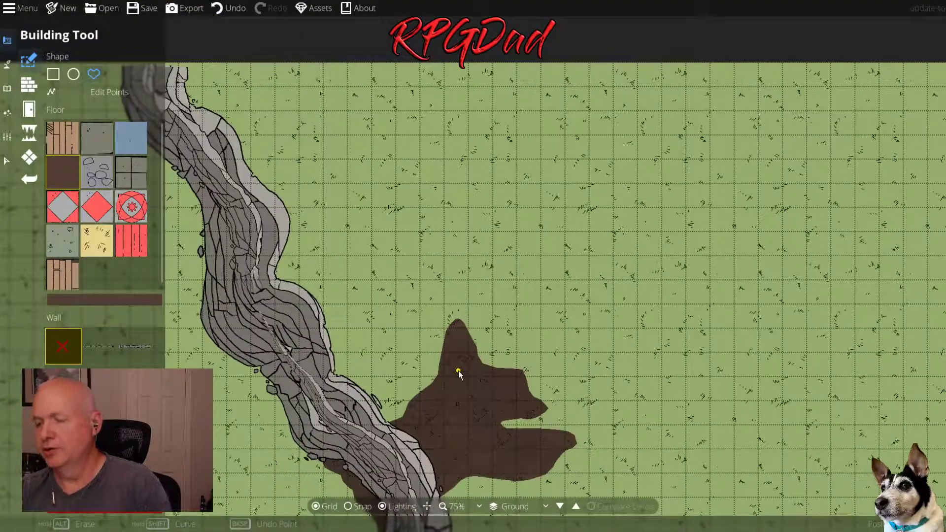
{"action": "left_click", "coordinate": [479, 349]}
{"action": "mouse_move", "coordinate": [470, 315]}
{"action": "left_mouse_down"}
{"action": "mouse_move", "coordinate": [474, 270]}
{"action": "mouse_move", "coordinate": [498, 233]}
{"action": "mouse_move", "coordinate": [494, 173]}
{"action": "left_mouse_up"}
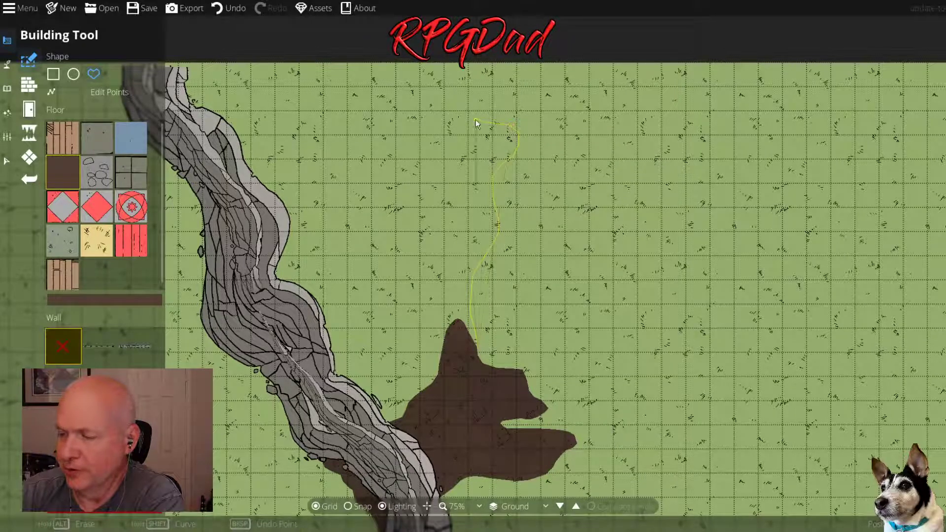
{"action": "left_click_drag", "start_coordinate": [450, 140], "coordinate": [428, 162]}
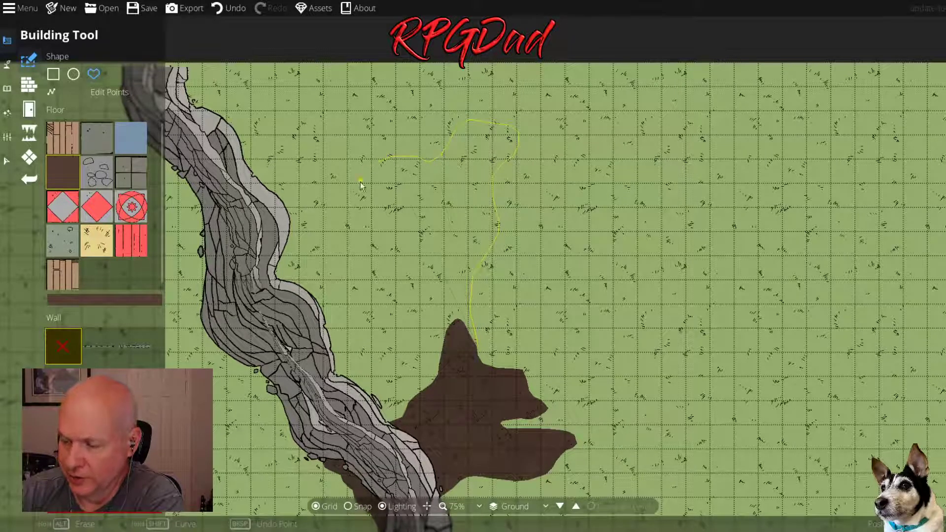
{"action": "left_click_drag", "start_coordinate": [378, 218], "coordinate": [407, 238]}
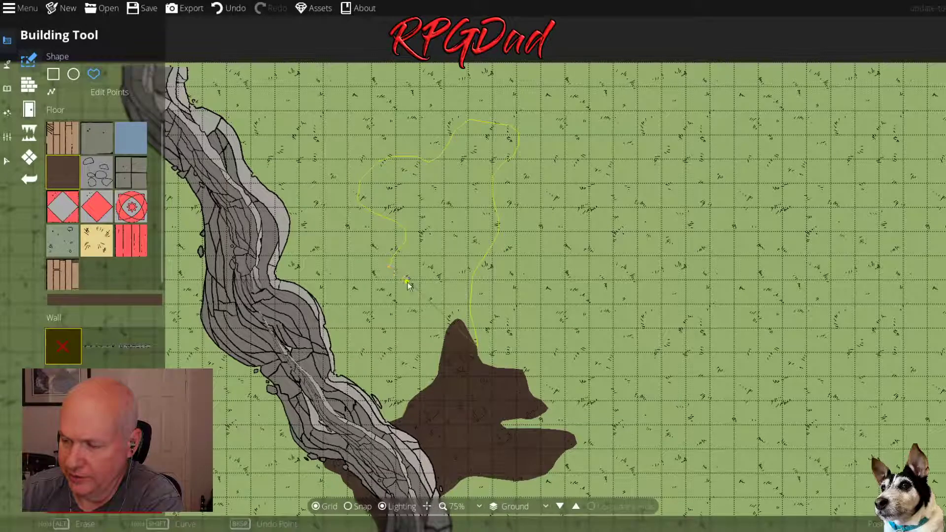
{"action": "mouse_move", "coordinate": [407, 283]}
{"action": "left_mouse_down"}
{"action": "mouse_move", "coordinate": [444, 309]}
{"action": "mouse_move", "coordinate": [442, 357]}
{"action": "mouse_move", "coordinate": [475, 354]}
{"action": "left_mouse_up"}
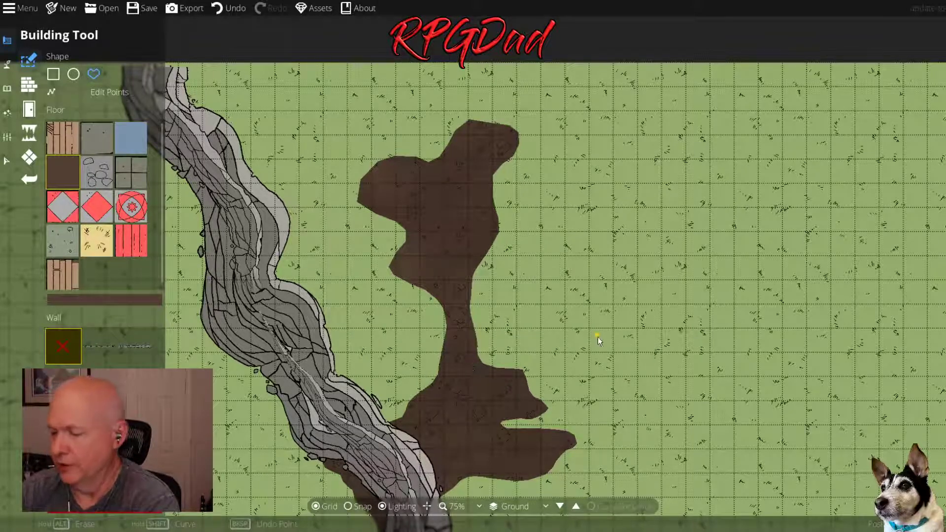
Fill out the concave edge of the cave's upper eastern lobe with a small freeform floor patch to round it
{"action": "left_click_drag", "start_coordinate": [532, 408], "coordinate": [491, 321]}
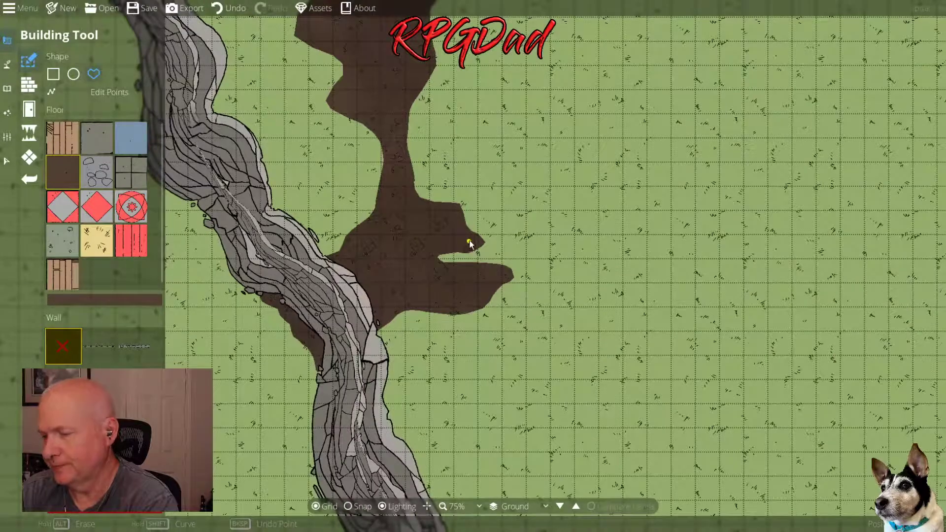
{"action": "scroll", "coordinate": [479, 224], "scroll_direction": "up", "scroll_amount": 4}
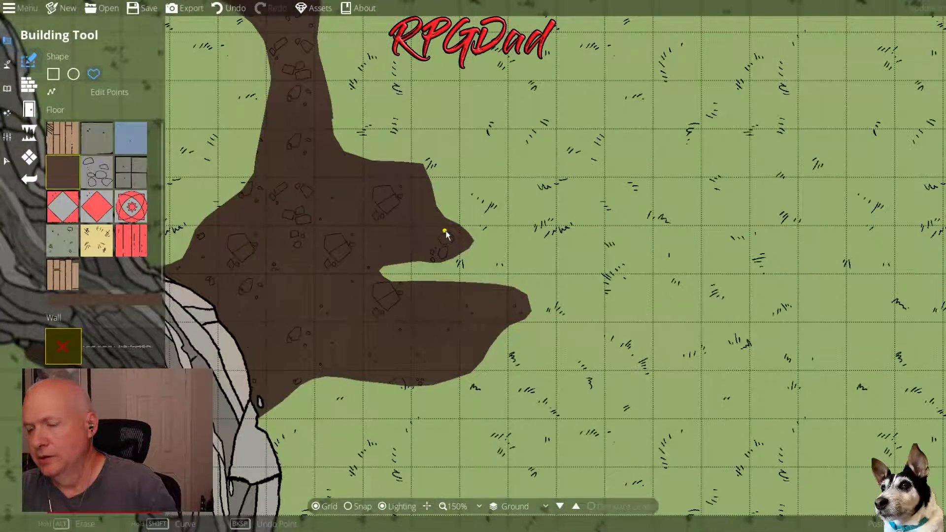
{"action": "left_click_drag", "start_coordinate": [439, 228], "coordinate": [380, 344]}
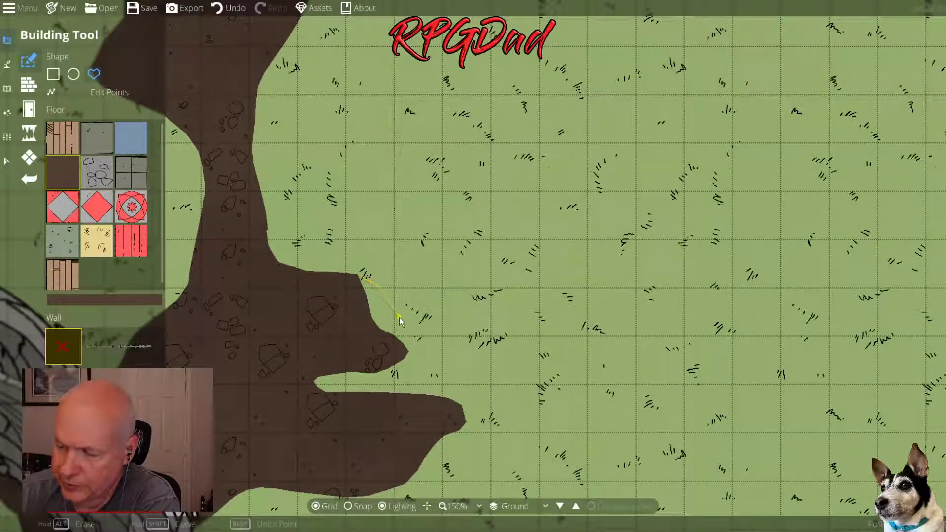
{"action": "left_click", "coordinate": [408, 353]}
{"action": "left_click", "coordinate": [398, 362]}
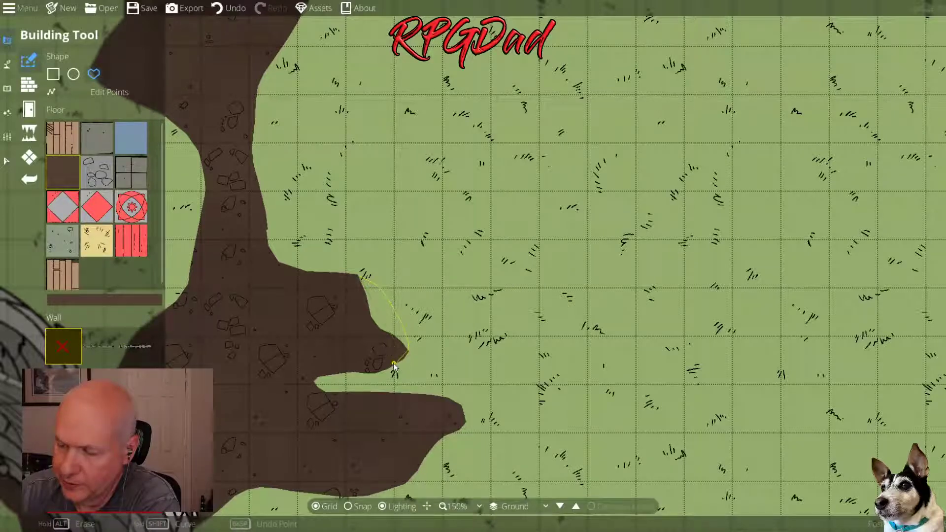
{"action": "left_click", "coordinate": [361, 350]}
{"action": "left_click", "coordinate": [346, 315]}
{"action": "left_click", "coordinate": [358, 274]}
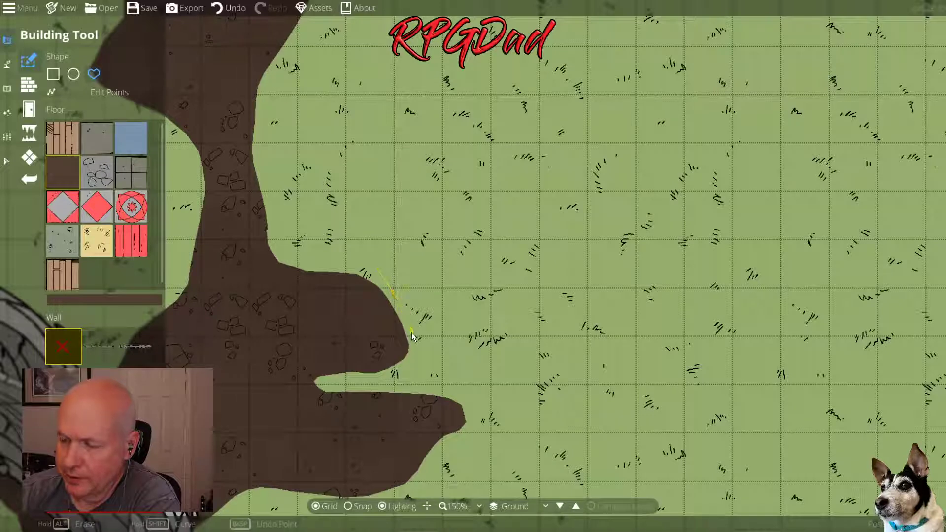
Try to trace a freeform cave floor passage extending east from the cave's upper eastern lobe
{"action": "mouse_move", "coordinate": [431, 348]}
{"action": "left_mouse_down"}
{"action": "mouse_move", "coordinate": [491, 301]}
{"action": "mouse_move", "coordinate": [538, 327]}
{"action": "mouse_move", "coordinate": [625, 286]}
{"action": "mouse_move", "coordinate": [612, 223]}
{"action": "mouse_move", "coordinate": [524, 186]}
{"action": "mouse_move", "coordinate": [577, 241]}
{"action": "mouse_move", "coordinate": [676, 231]}
{"action": "mouse_move", "coordinate": [698, 244]}
{"action": "mouse_move", "coordinate": [593, 334]}
{"action": "mouse_move", "coordinate": [347, 327]}
{"action": "mouse_move", "coordinate": [506, 287]}
{"action": "mouse_move", "coordinate": [646, 315]}
{"action": "mouse_move", "coordinate": [782, 325]}
{"action": "mouse_move", "coordinate": [651, 209]}
{"action": "mouse_move", "coordinate": [495, 302]}
{"action": "left_mouse_up"}
{"action": "scroll", "coordinate": [552, 221], "scroll_direction": "down", "scroll_amount": 3}
{"action": "scroll", "coordinate": [519, 296], "scroll_direction": "down", "scroll_amount": 1}
{"action": "scroll", "coordinate": [499, 300], "scroll_direction": "down", "scroll_amount": 1}
{"action": "scroll", "coordinate": [499, 300], "scroll_direction": "up", "scroll_amount": 1}
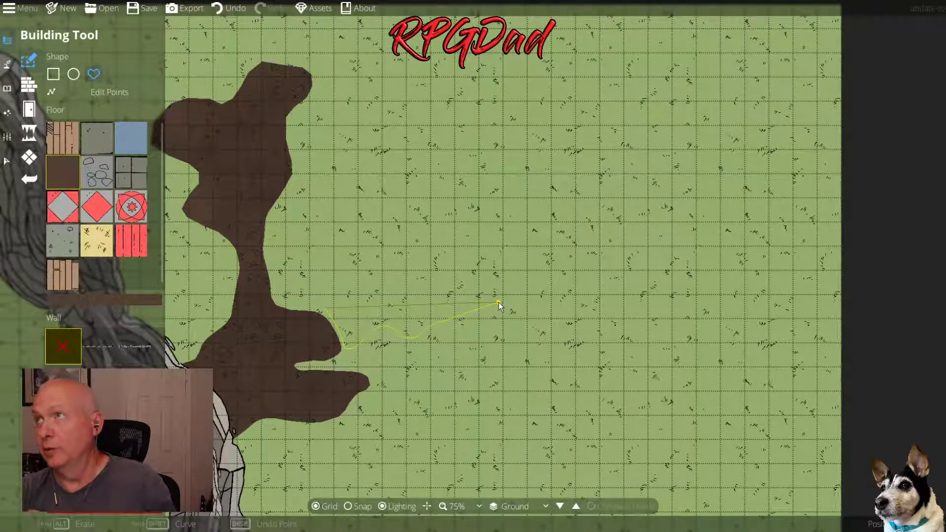
{"action": "mouse_move", "coordinate": [499, 302]}
{"action": "left_mouse_down"}
{"action": "mouse_move", "coordinate": [480, 315]}
{"action": "mouse_move", "coordinate": [418, 289]}
{"action": "left_mouse_up"}
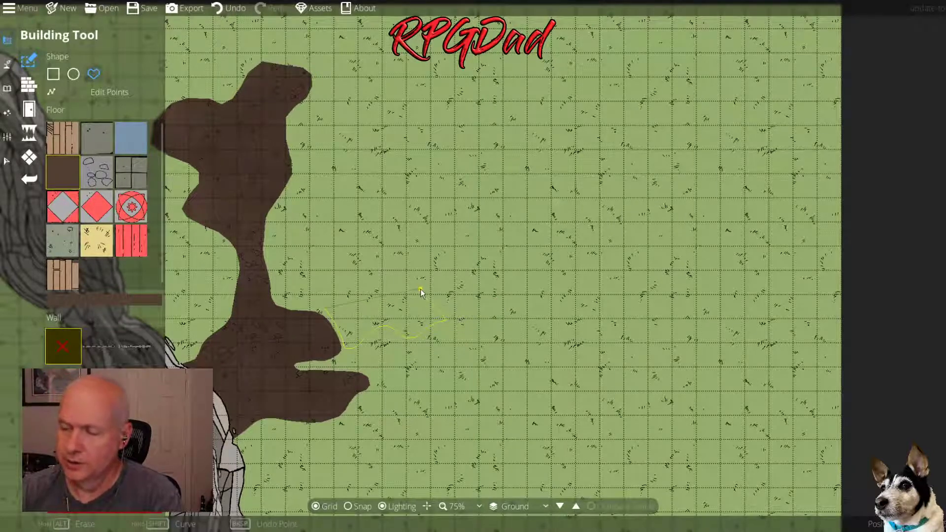
{"action": "left_click_drag", "start_coordinate": [337, 303], "coordinate": [326, 309]}
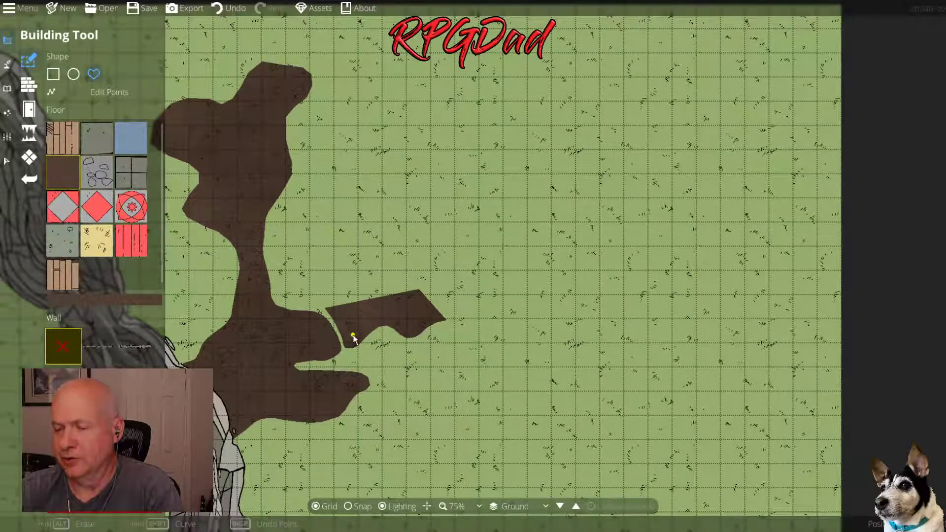
{"action": "key", "text": "ctrl+z"}
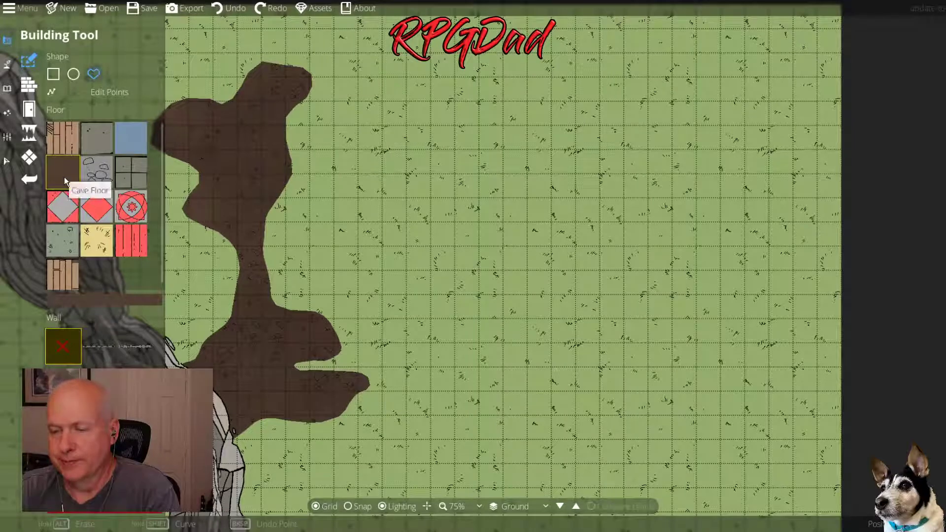
Choose the square stone tile floor and pick a different colour for it
{"action": "left_click", "coordinate": [131, 173]}
{"action": "left_click", "coordinate": [125, 302]}
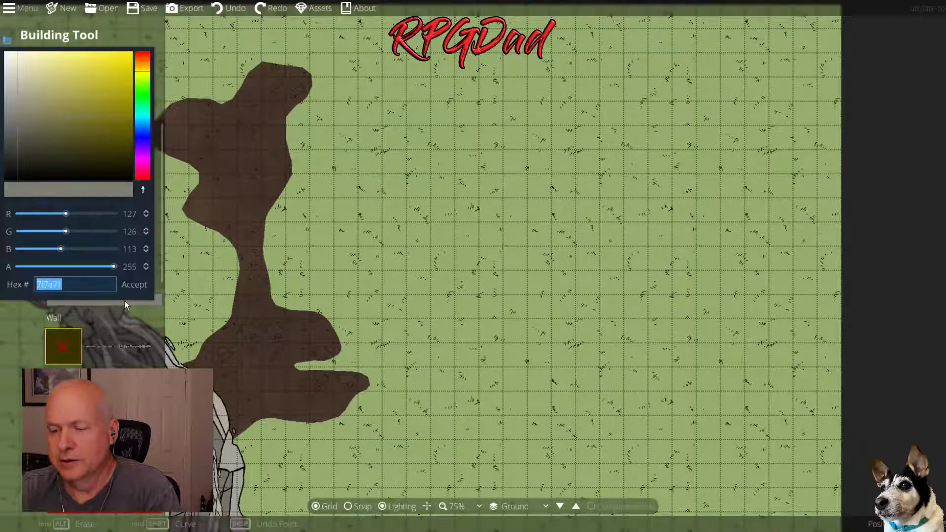
{"action": "left_click", "coordinate": [30, 114]}
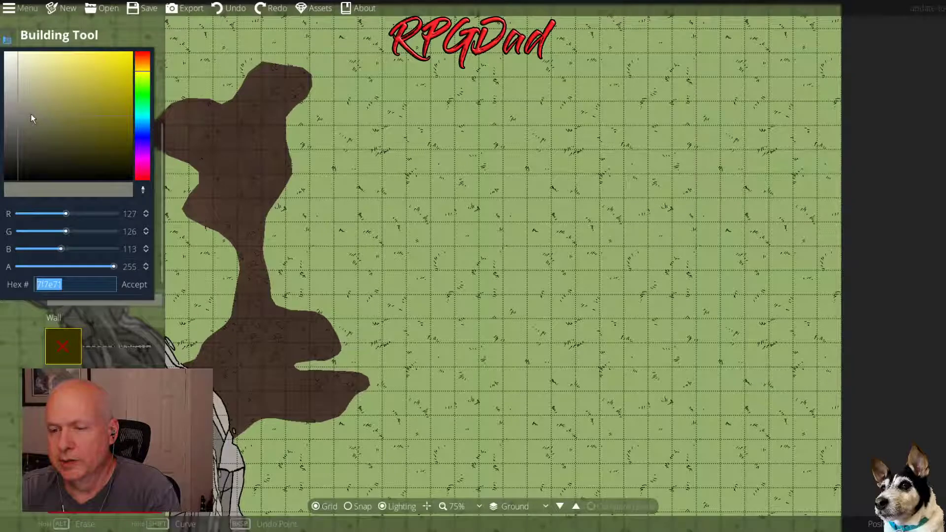
{"action": "left_click", "coordinate": [133, 284]}
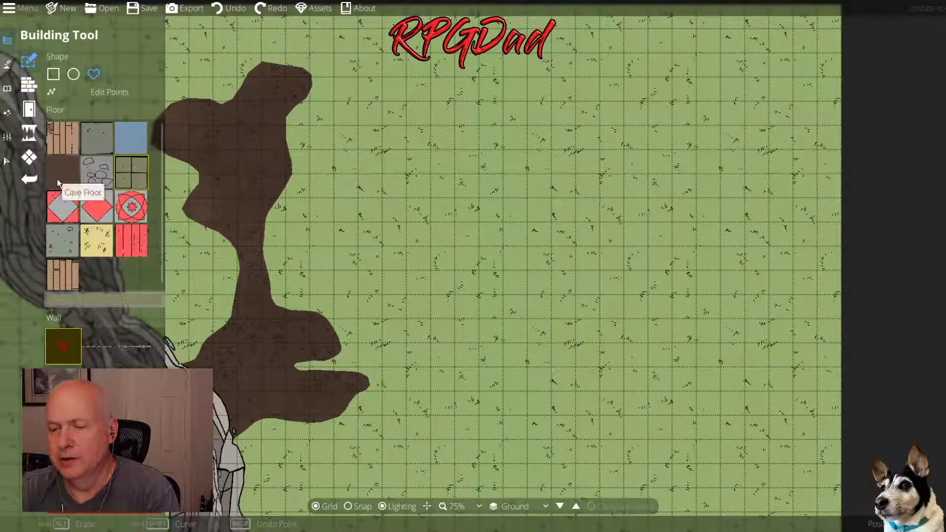
Try to add a small freeform tile floor patch at the cave's southwestern tip beside the rock path
{"action": "left_click", "coordinate": [29, 89]}
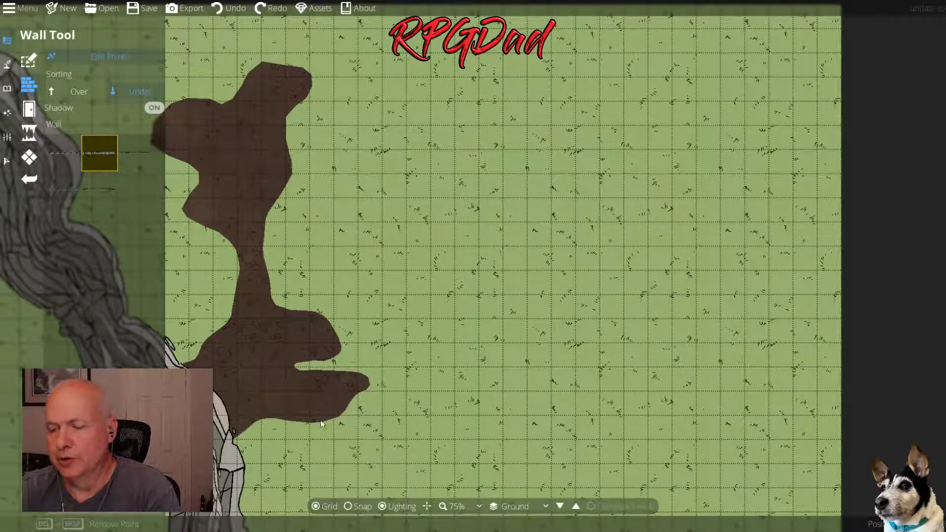
{"action": "scroll", "coordinate": [327, 425], "scroll_direction": "up", "scroll_amount": 2}
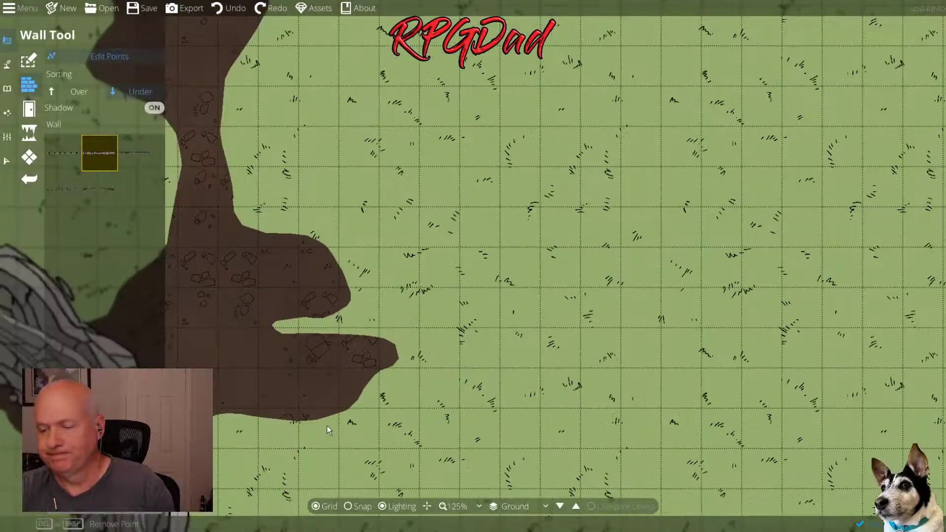
{"action": "left_click_drag", "start_coordinate": [235, 379], "coordinate": [441, 287]}
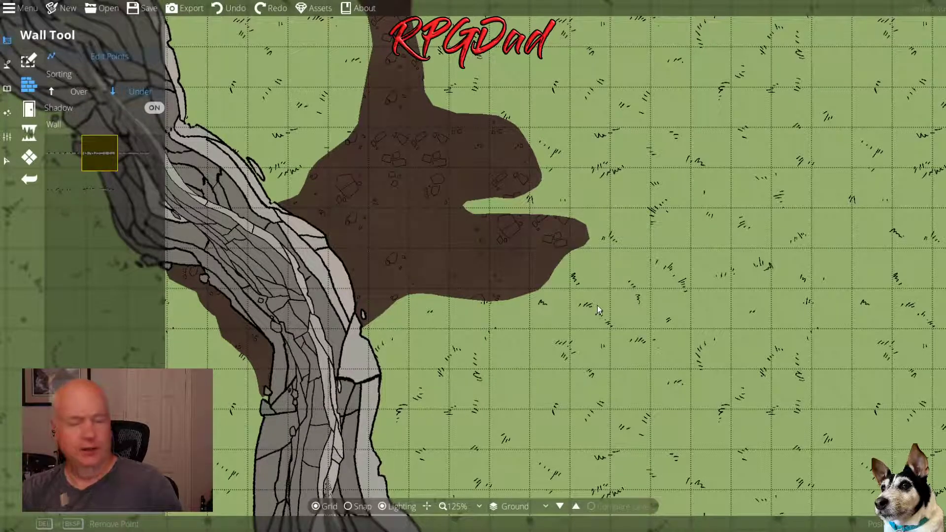
{"action": "scroll", "coordinate": [597, 305], "scroll_direction": "down", "scroll_amount": 1}
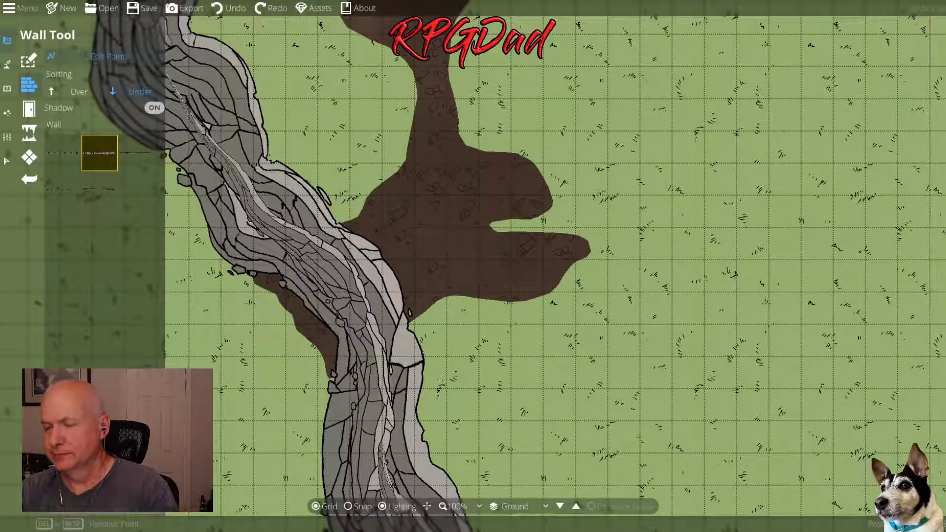
{"action": "left_click", "coordinate": [27, 60]}
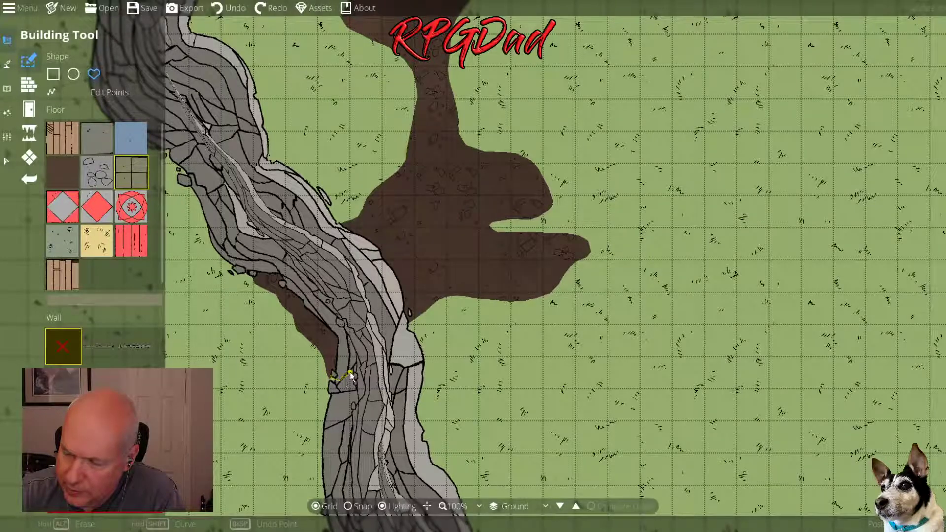
{"action": "left_click_drag", "start_coordinate": [339, 368], "coordinate": [333, 379]}
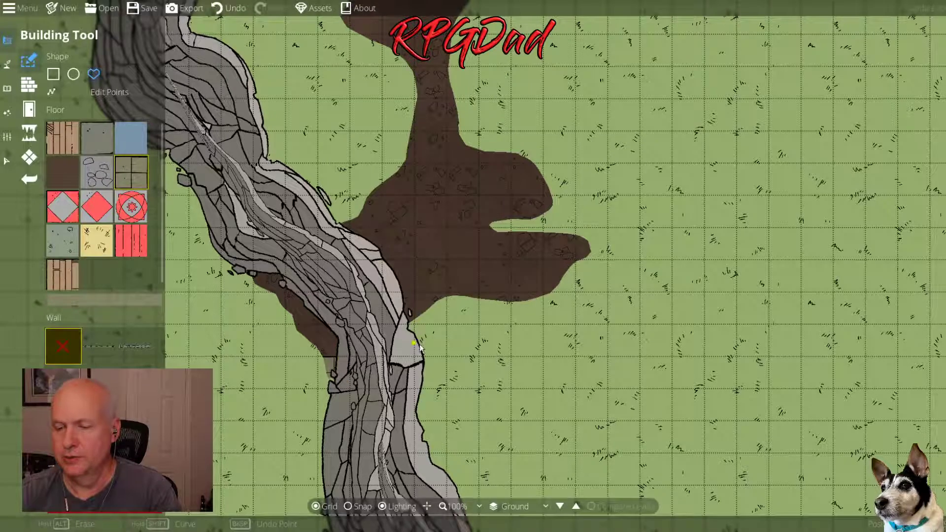
Undo the recent floor edits back through the northern chamber, and patch the cave's southwestern tip with Cave Floor
{"action": "left_click", "coordinate": [56, 172]}
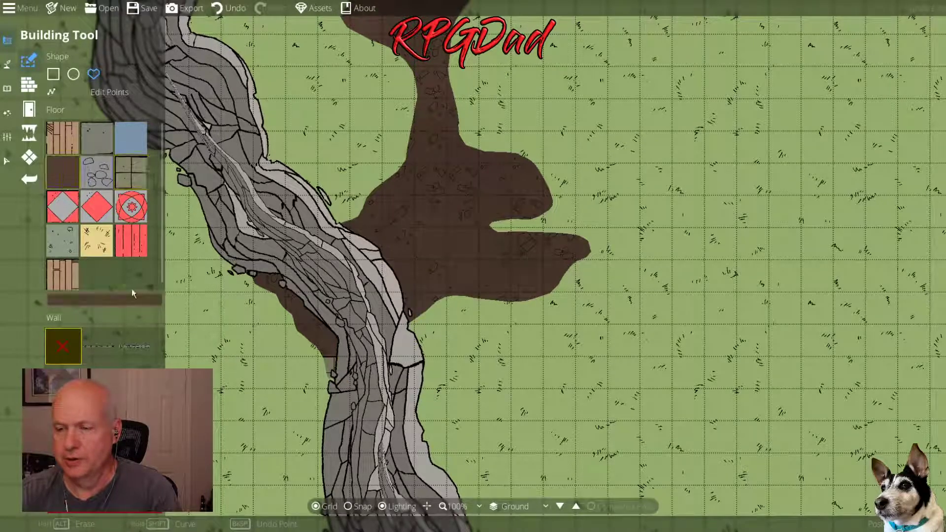
{"action": "key", "text": "ctrl+z"}
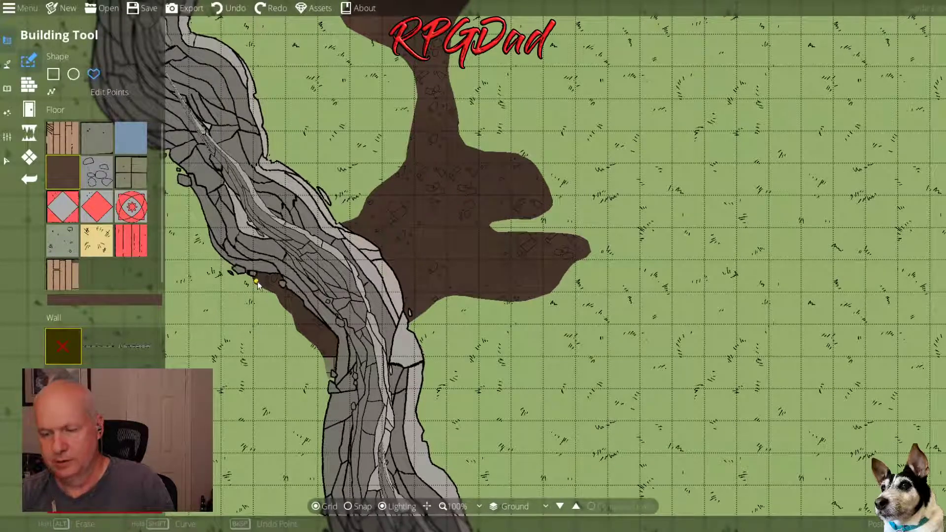
{"action": "key", "text": "ctrl+z"}
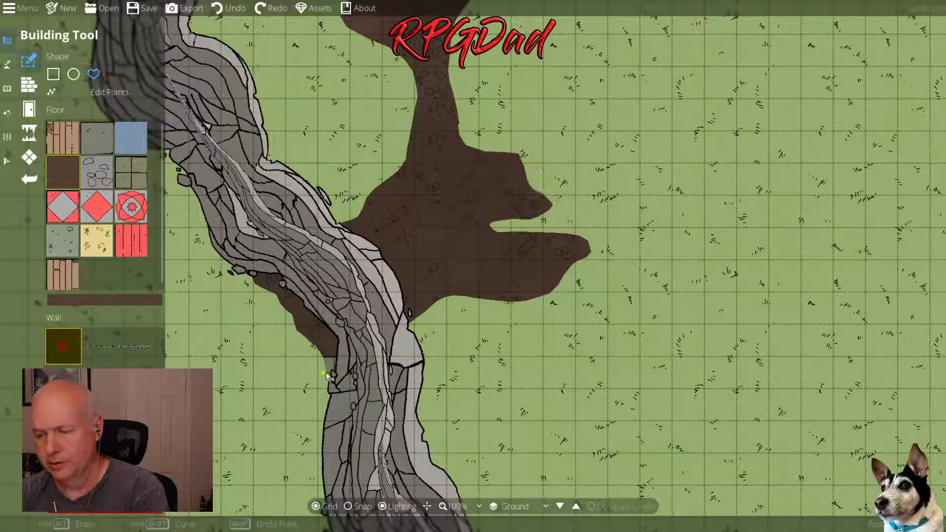
{"action": "key", "text": "ctrl+z"}
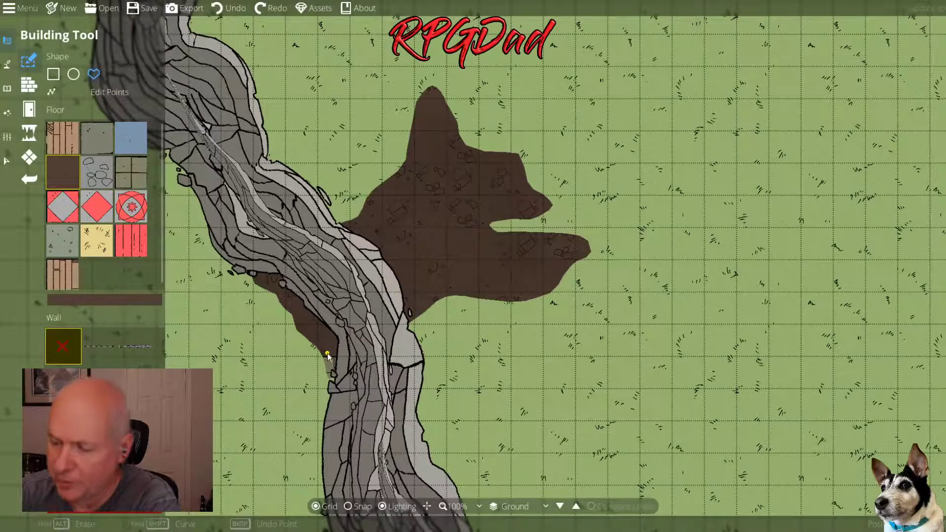
{"action": "mouse_move", "coordinate": [325, 355]}
{"action": "left_mouse_down"}
{"action": "mouse_move", "coordinate": [341, 384]}
{"action": "mouse_move", "coordinate": [352, 365]}
{"action": "mouse_move", "coordinate": [337, 347]}
{"action": "mouse_move", "coordinate": [325, 352]}
{"action": "left_mouse_up"}
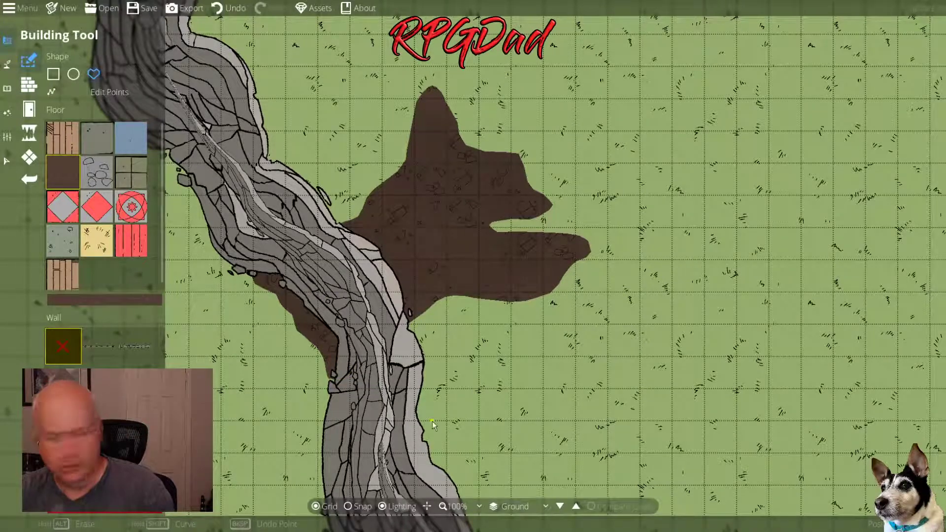
Erase the rounded end of the cave's lower eastern lobe and the narrow southwestern tip beside the rock path
{"action": "scroll", "coordinate": [378, 395], "scroll_direction": "up", "scroll_amount": 5}
{"action": "scroll", "coordinate": [379, 395], "scroll_direction": "up", "scroll_amount": 1}
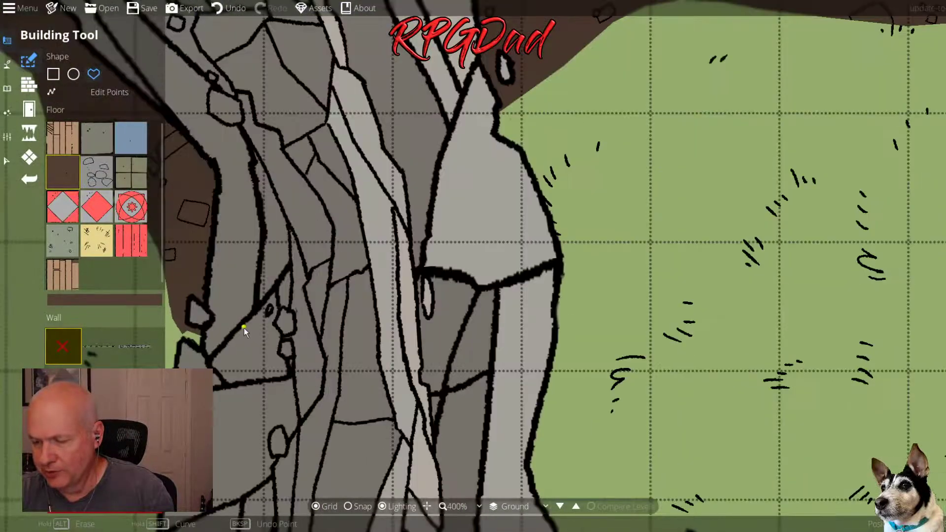
{"action": "left_click_drag", "start_coordinate": [244, 327], "coordinate": [496, 406]}
{"action": "scroll", "coordinate": [497, 407], "scroll_direction": "down", "scroll_amount": 6}
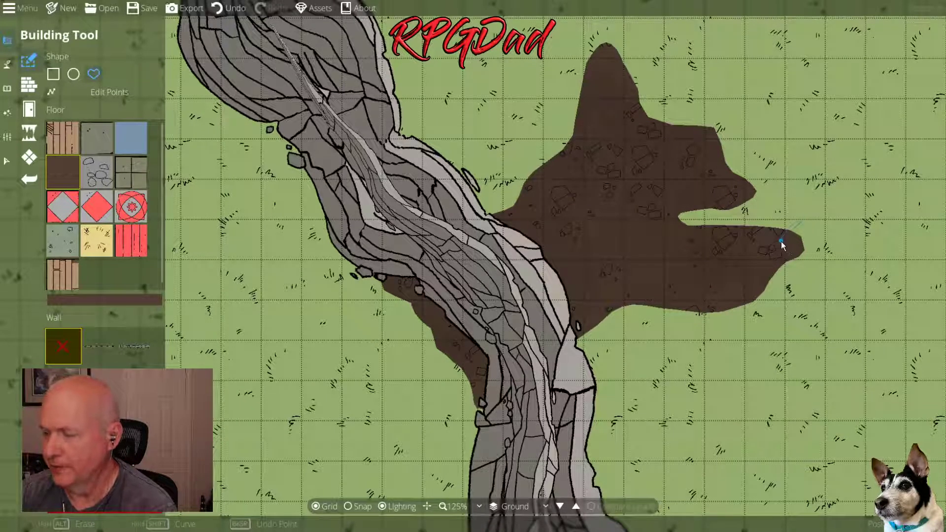
{"action": "left_click", "coordinate": [805, 220], "text": "alt"}
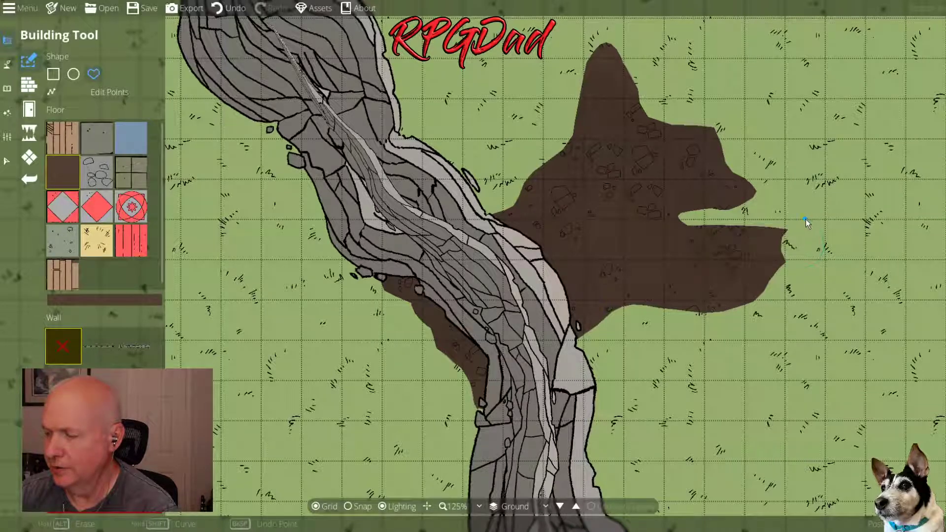
{"action": "left_click", "coordinate": [468, 385]}
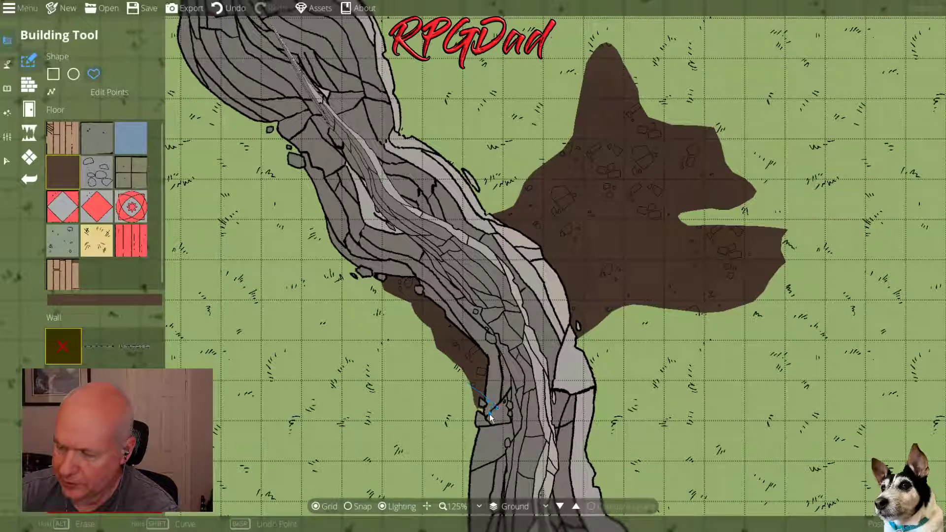
{"action": "left_click", "coordinate": [472, 413]}
{"action": "left_click", "coordinate": [469, 386]}
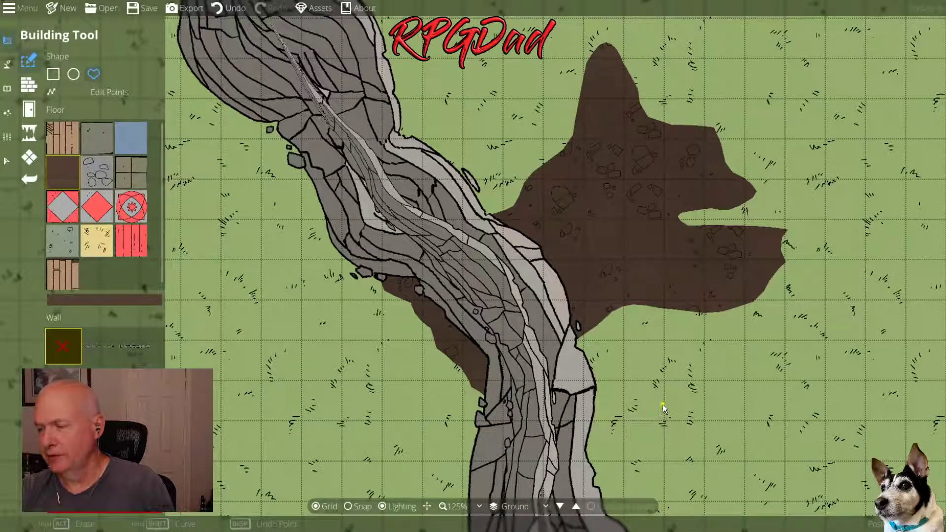
{"action": "scroll", "coordinate": [662, 403], "scroll_direction": "down", "scroll_amount": 1}
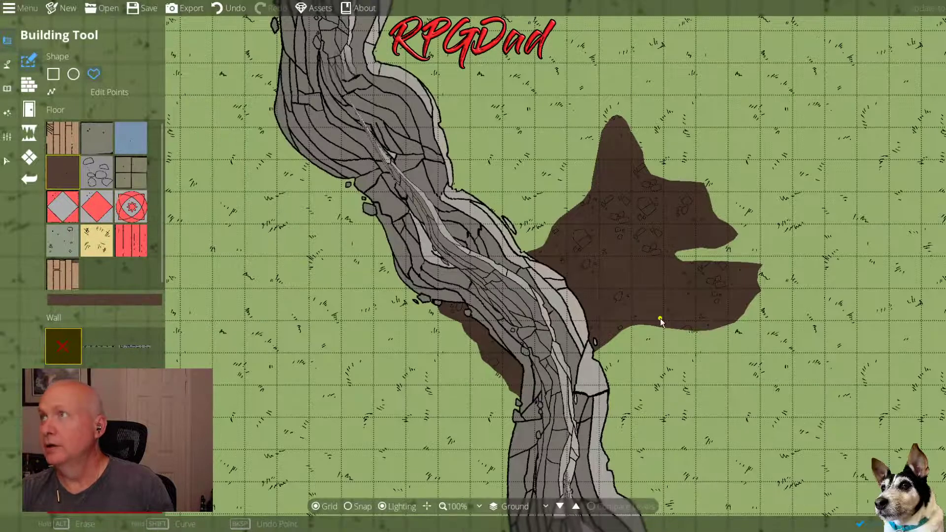
{"action": "left_click_drag", "start_coordinate": [660, 320], "coordinate": [415, 376]}
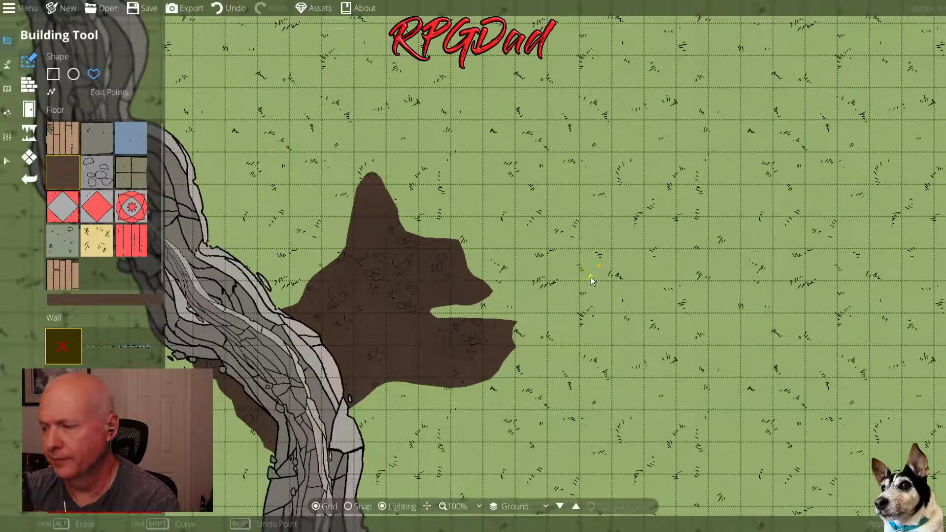
{"action": "left_click_drag", "start_coordinate": [610, 265], "coordinate": [488, 345]}
{"action": "key", "text": "Escape"}
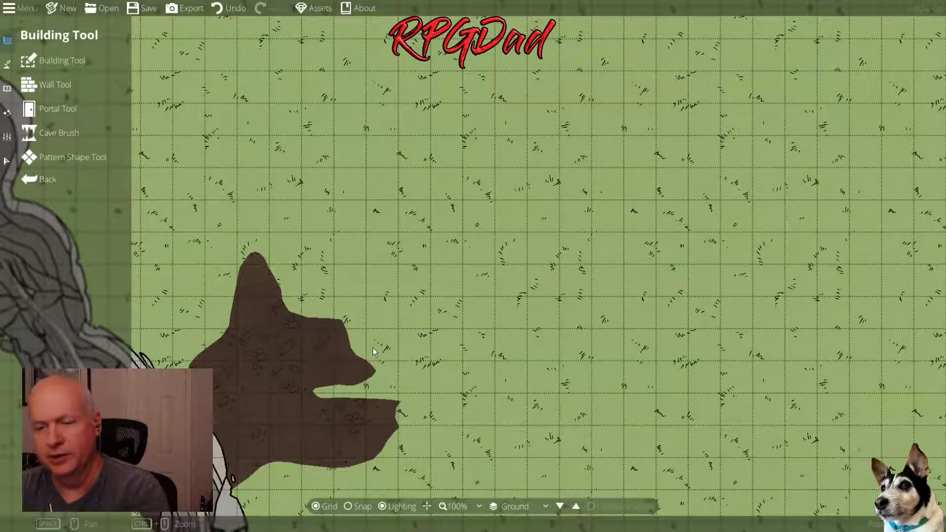
{"action": "scroll", "coordinate": [373, 347], "scroll_direction": "up", "scroll_amount": 3}
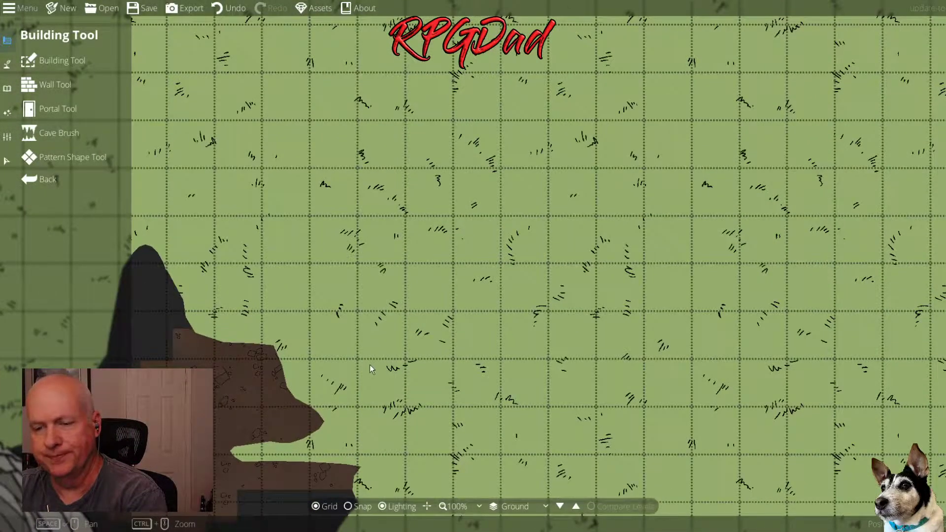
{"action": "left_click_drag", "start_coordinate": [370, 365], "coordinate": [604, 288]}
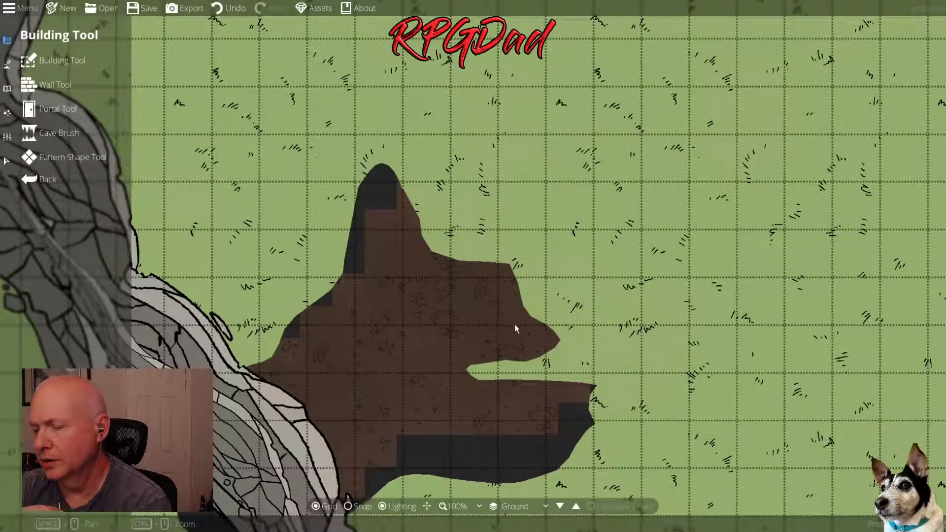
{"action": "left_click_drag", "start_coordinate": [506, 341], "coordinate": [478, 315]}
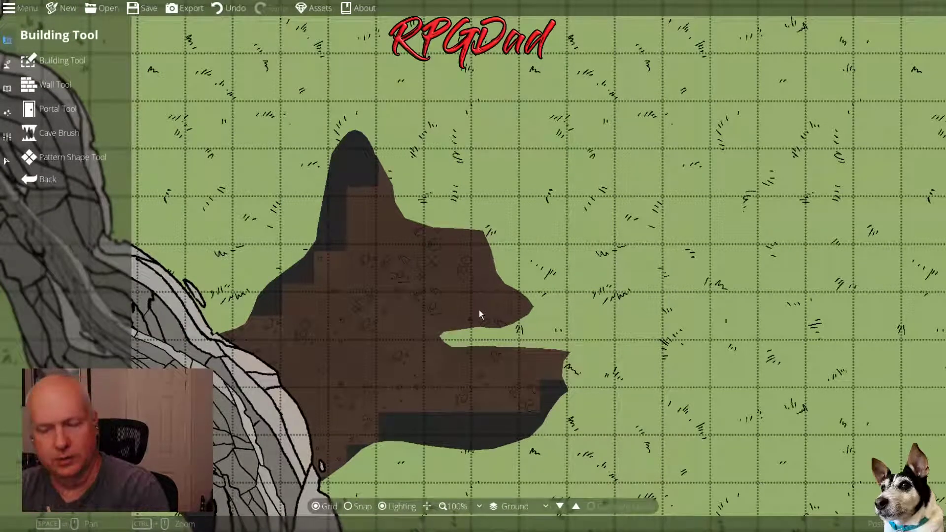
{"action": "scroll", "coordinate": [488, 318], "scroll_direction": "down", "scroll_amount": 2}
{"action": "scroll", "coordinate": [488, 317], "scroll_direction": "up", "scroll_amount": 5}
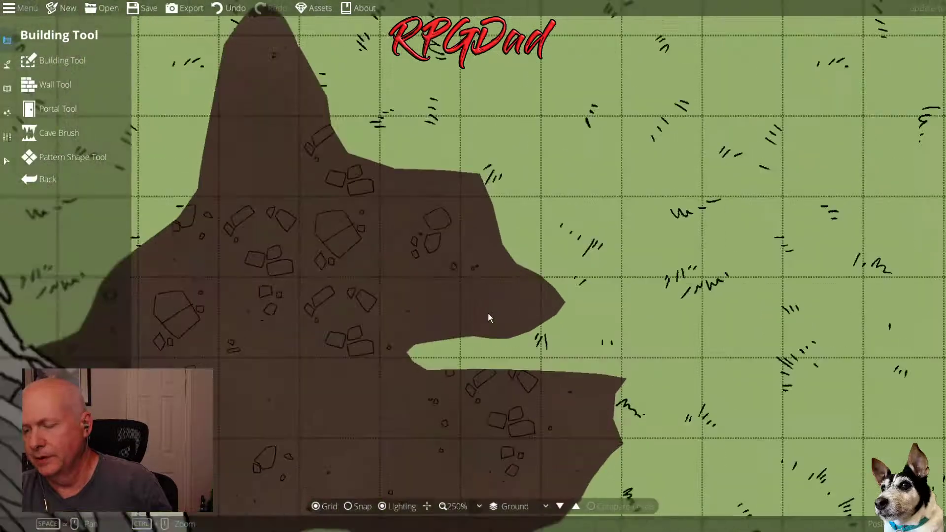
{"action": "scroll", "coordinate": [489, 318], "scroll_direction": "down", "scroll_amount": 1}
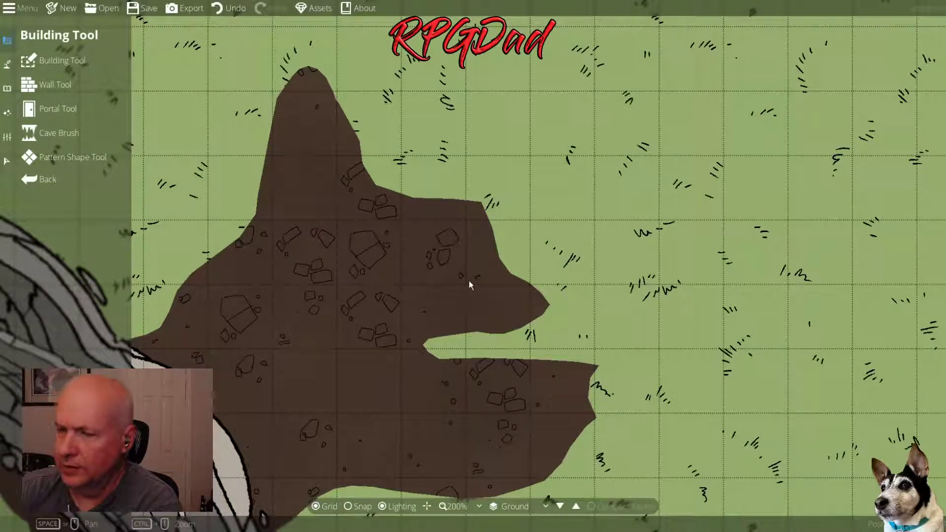
Round out the cave's upper eastern lobe with a freeform Cave Floor patch bridging its northeast corner and eastern tip
{"action": "left_click", "coordinate": [48, 66]}
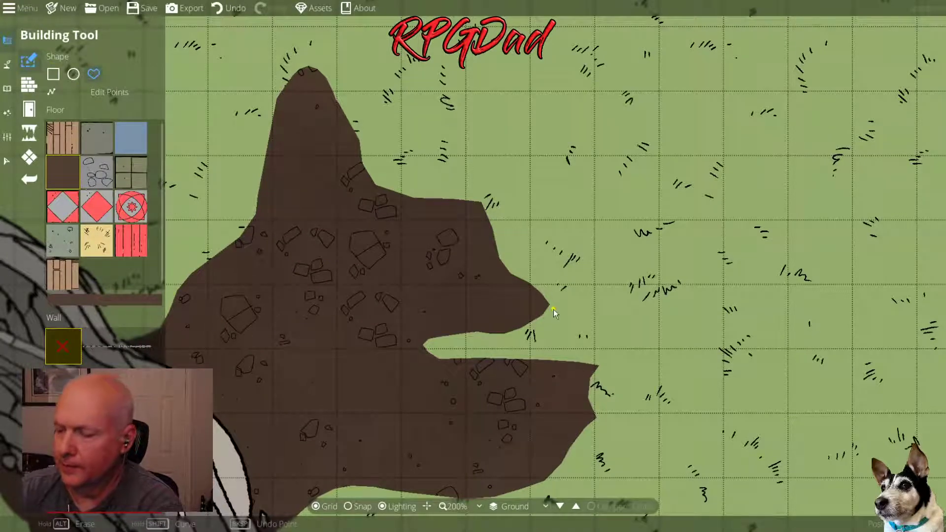
{"action": "left_click", "coordinate": [546, 265]}
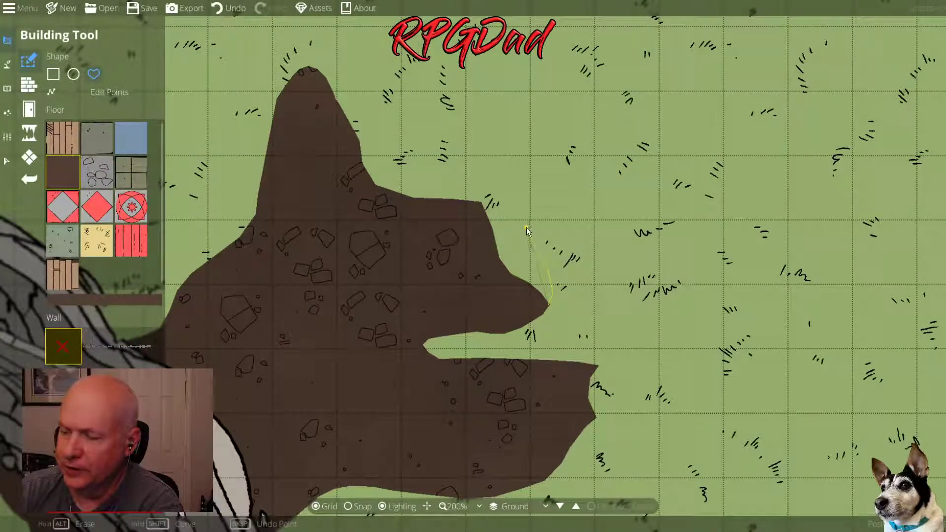
{"action": "left_click", "coordinate": [483, 202]}
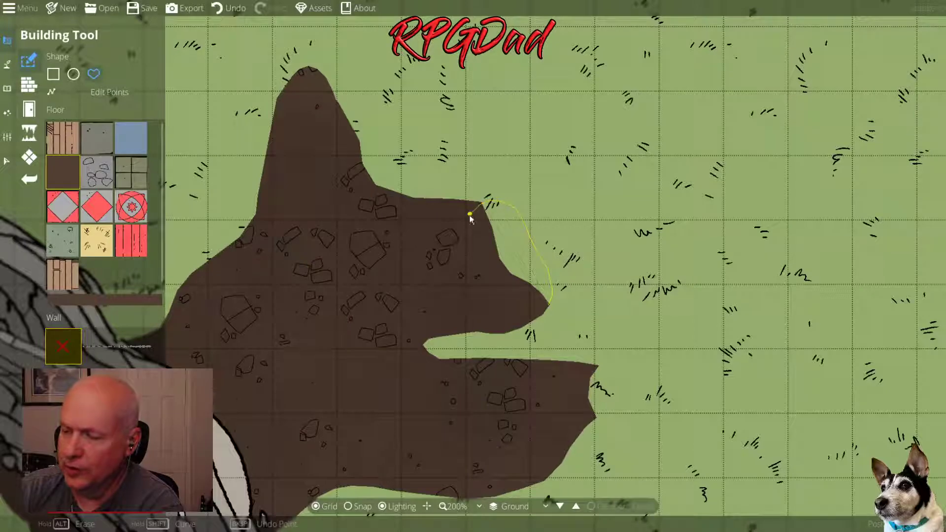
{"action": "left_click", "coordinate": [452, 241]}
{"action": "left_click", "coordinate": [478, 312]}
{"action": "left_click", "coordinate": [546, 309]}
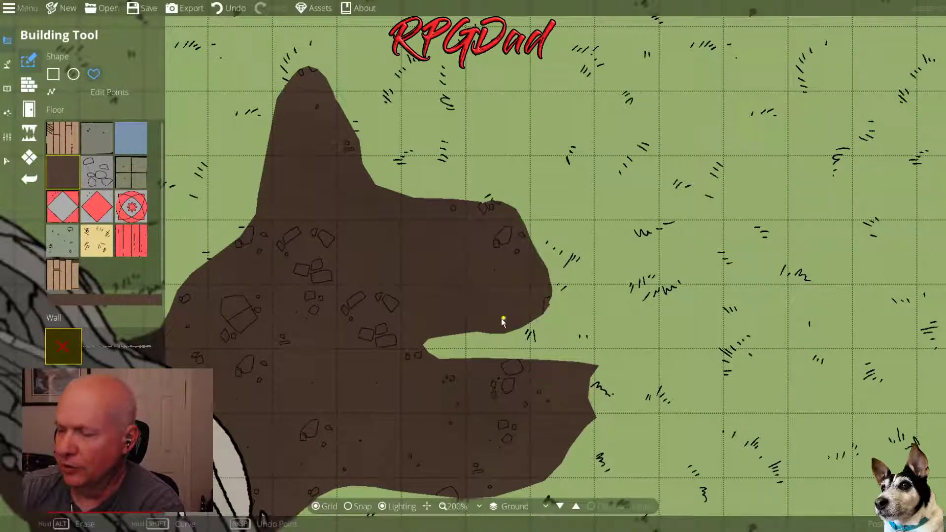
Extend the cave northward with a large freeform Cave Floor chamber, and smooth the western edge of its narrow connecting neck
{"action": "left_click_drag", "start_coordinate": [358, 116], "coordinate": [467, 339]}
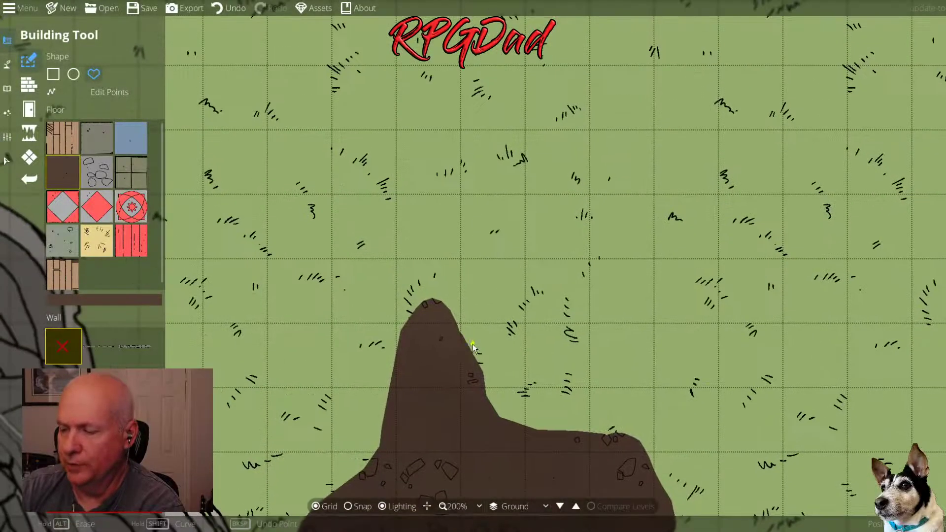
{"action": "scroll", "coordinate": [480, 310], "scroll_direction": "up", "scroll_amount": 1}
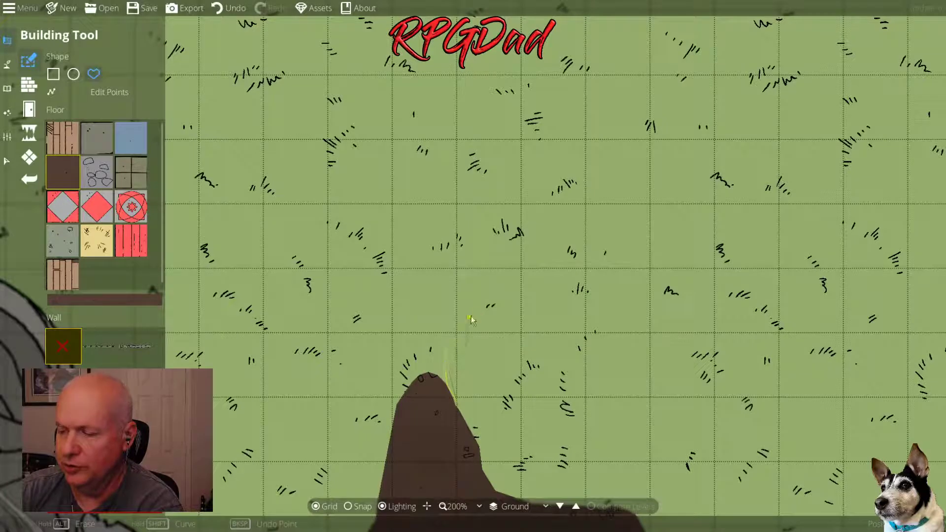
{"action": "mouse_move", "coordinate": [496, 268]}
{"action": "left_mouse_down"}
{"action": "mouse_move", "coordinate": [495, 211]}
{"action": "mouse_move", "coordinate": [516, 165]}
{"action": "left_mouse_up"}
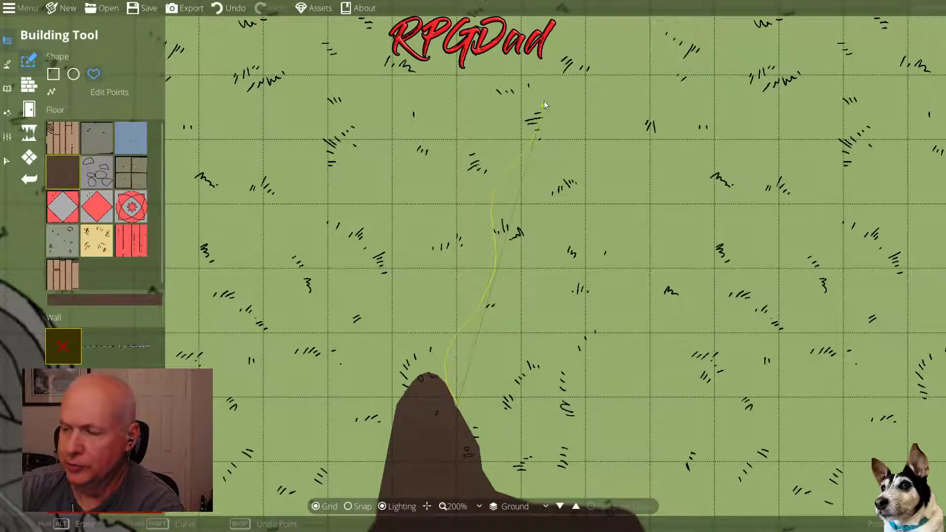
{"action": "mouse_move", "coordinate": [544, 105]}
{"action": "left_mouse_down"}
{"action": "mouse_move", "coordinate": [546, 68]}
{"action": "mouse_move", "coordinate": [528, 222]}
{"action": "mouse_move", "coordinate": [527, 203]}
{"action": "left_mouse_up"}
{"action": "scroll", "coordinate": [545, 66], "scroll_direction": "up", "scroll_amount": 2}
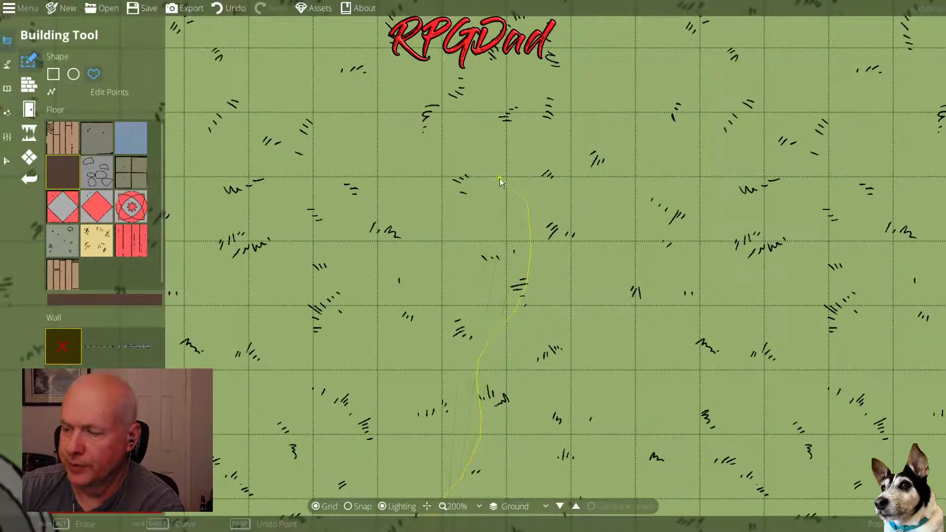
{"action": "mouse_move", "coordinate": [370, 216]}
{"action": "left_mouse_down"}
{"action": "mouse_move", "coordinate": [277, 179]}
{"action": "mouse_move", "coordinate": [243, 190]}
{"action": "mouse_move", "coordinate": [216, 215]}
{"action": "mouse_move", "coordinate": [191, 292]}
{"action": "mouse_move", "coordinate": [213, 394]}
{"action": "mouse_move", "coordinate": [239, 293]}
{"action": "mouse_move", "coordinate": [247, 132]}
{"action": "left_mouse_up"}
{"action": "scroll", "coordinate": [239, 290], "scroll_direction": "down", "scroll_amount": 4}
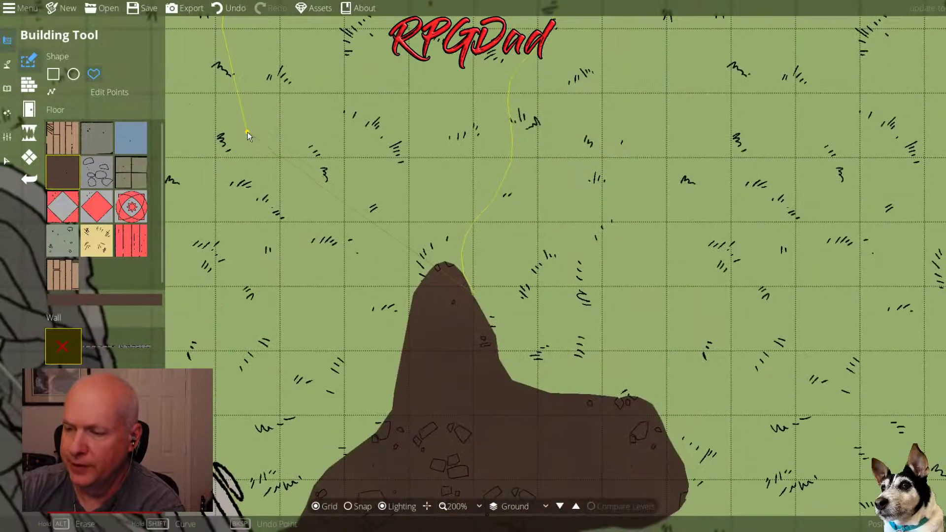
{"action": "mouse_move", "coordinate": [274, 160]}
{"action": "left_mouse_down"}
{"action": "mouse_move", "coordinate": [348, 190]}
{"action": "mouse_move", "coordinate": [372, 213]}
{"action": "mouse_move", "coordinate": [405, 261]}
{"action": "mouse_move", "coordinate": [422, 328]}
{"action": "mouse_move", "coordinate": [415, 297]}
{"action": "mouse_move", "coordinate": [420, 314]}
{"action": "mouse_move", "coordinate": [466, 299]}
{"action": "left_mouse_up"}
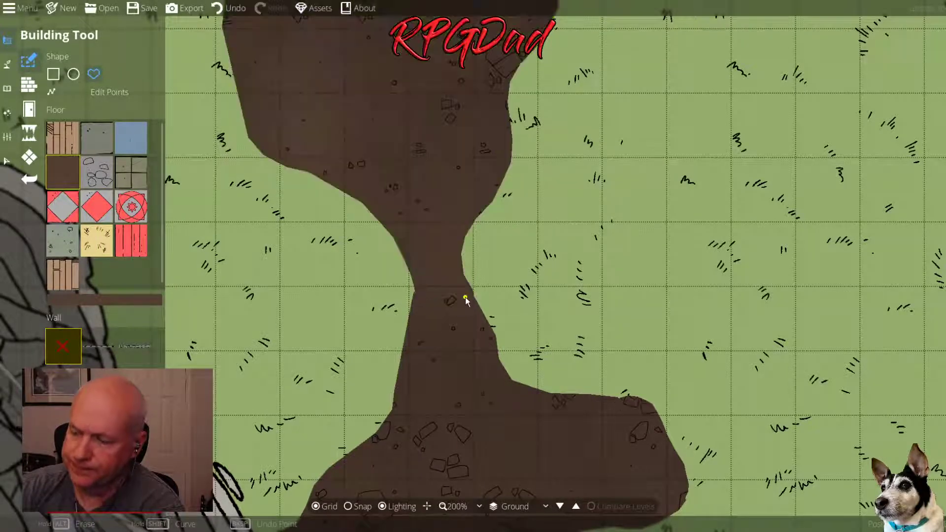
{"action": "mouse_move", "coordinate": [402, 241]}
{"action": "left_mouse_down"}
{"action": "mouse_move", "coordinate": [425, 328]}
{"action": "mouse_move", "coordinate": [433, 272]}
{"action": "mouse_move", "coordinate": [405, 243]}
{"action": "left_mouse_up"}
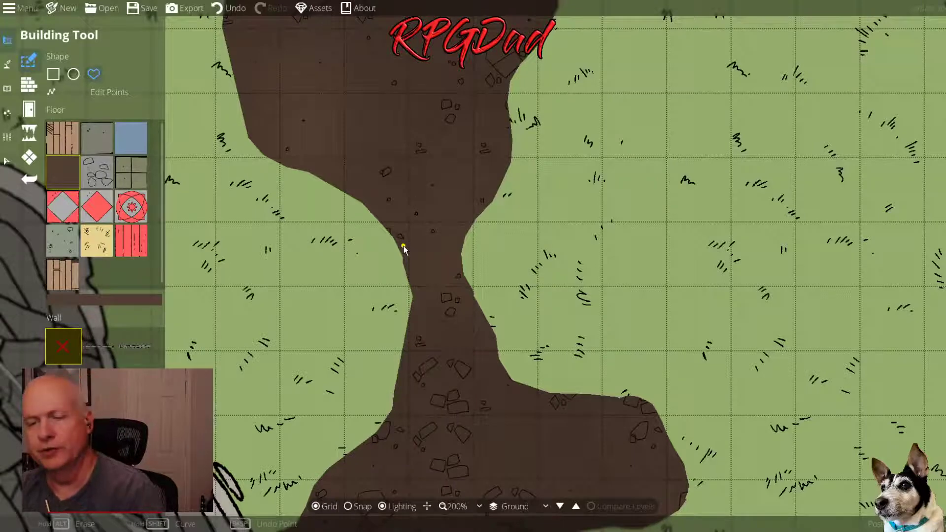
Examine the narrow neck joining the northern chamber to the main cave up close and at a wider view
{"action": "scroll", "coordinate": [403, 248], "scroll_direction": "up", "scroll_amount": 5}
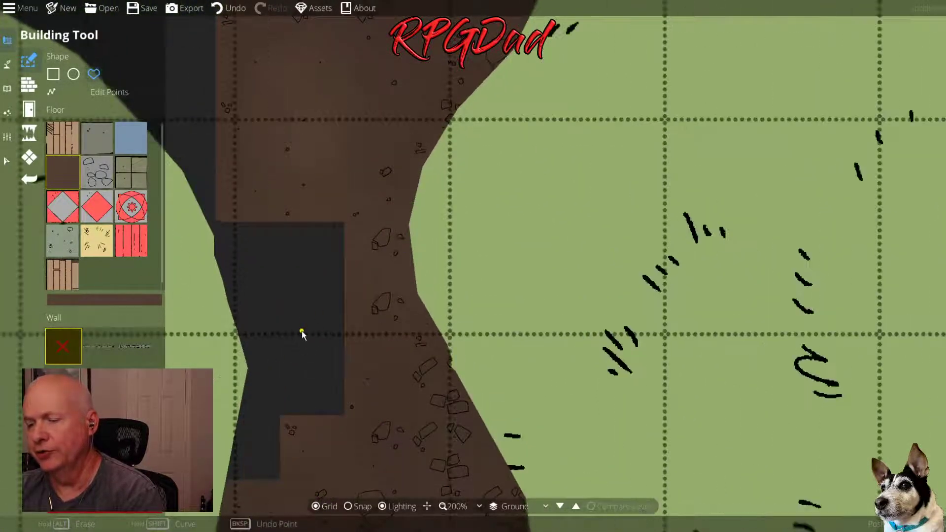
{"action": "scroll", "coordinate": [302, 332], "scroll_direction": "down", "scroll_amount": 5}
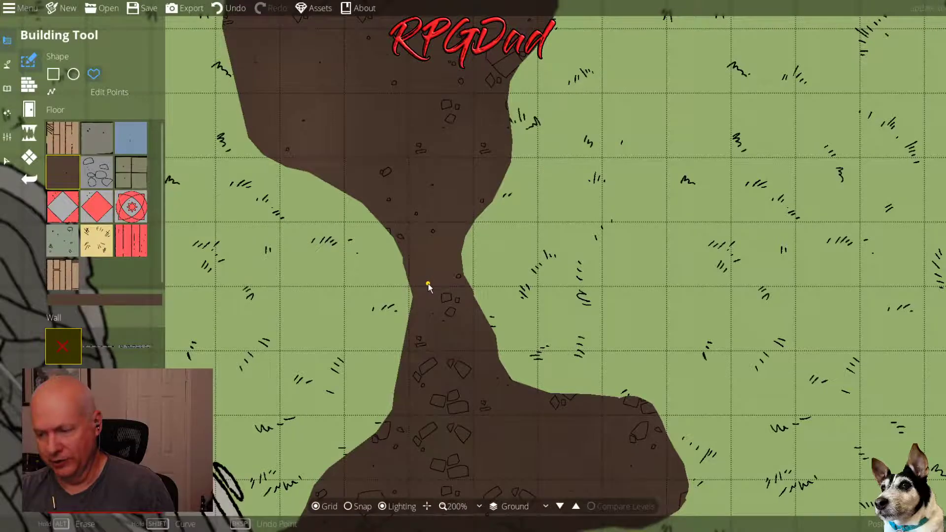
{"action": "scroll", "coordinate": [428, 283], "scroll_direction": "down", "scroll_amount": 2}
{"action": "scroll", "coordinate": [430, 284], "scroll_direction": "up", "scroll_amount": 2}
{"action": "scroll", "coordinate": [430, 284], "scroll_direction": "down", "scroll_amount": 2}
{"action": "scroll", "coordinate": [432, 286], "scroll_direction": "up", "scroll_amount": 3}
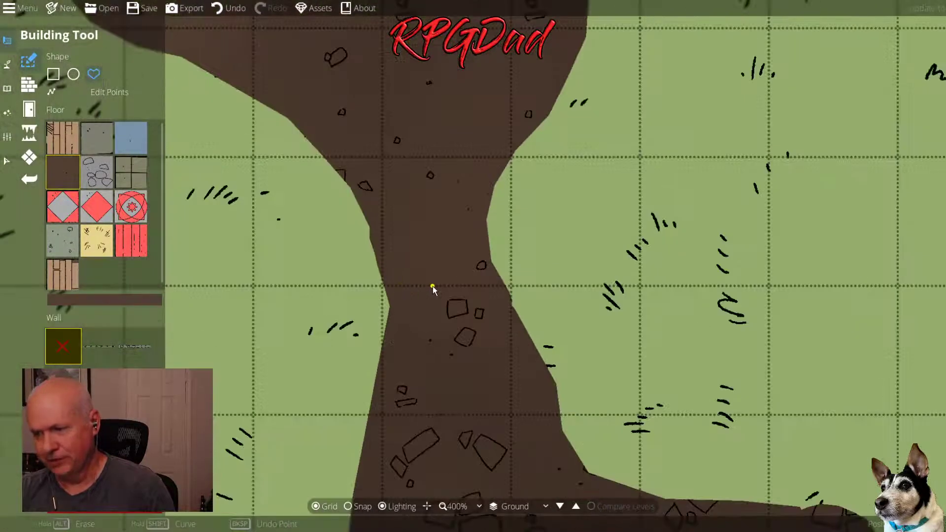
{"action": "scroll", "coordinate": [433, 286], "scroll_direction": "down", "scroll_amount": 1}
{"action": "scroll", "coordinate": [571, 283], "scroll_direction": "down", "scroll_amount": 1}
{"action": "scroll", "coordinate": [569, 247], "scroll_direction": "down", "scroll_amount": 1}
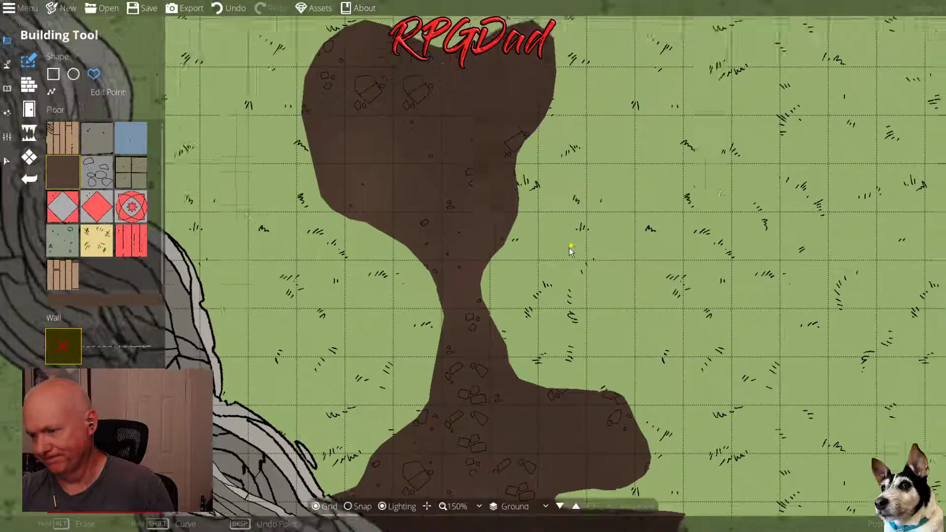
Erase a deeper rounded notch in the northern chamber's upper edge, and fill out the eastern side of the neck with Cave Floor
{"action": "left_click_drag", "start_coordinate": [463, 305], "coordinate": [446, 309]}
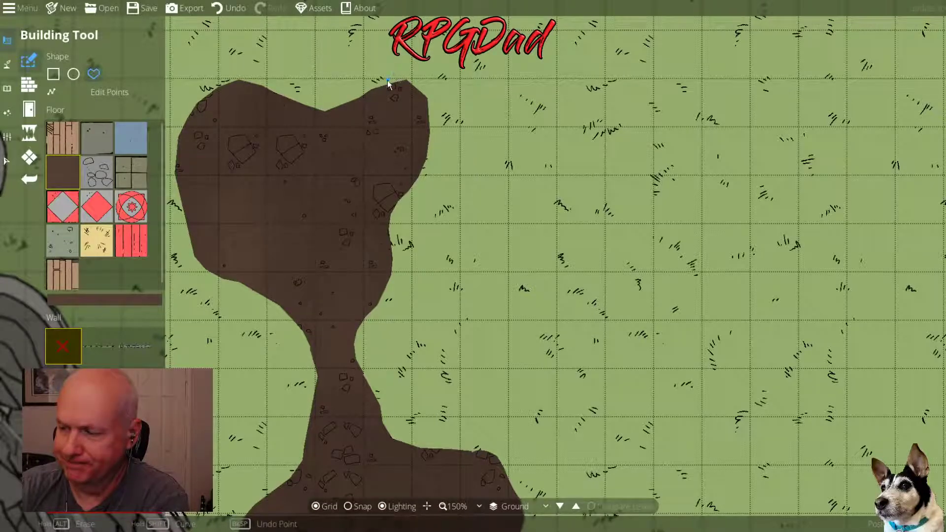
{"action": "mouse_move", "coordinate": [371, 96]}
{"action": "left_mouse_down"}
{"action": "mouse_move", "coordinate": [348, 127]}
{"action": "mouse_move", "coordinate": [320, 144]}
{"action": "mouse_move", "coordinate": [300, 141]}
{"action": "mouse_move", "coordinate": [251, 77]}
{"action": "mouse_move", "coordinate": [292, 42]}
{"action": "mouse_move", "coordinate": [370, 28]}
{"action": "mouse_move", "coordinate": [395, 54]}
{"action": "mouse_move", "coordinate": [398, 74]}
{"action": "left_mouse_up"}
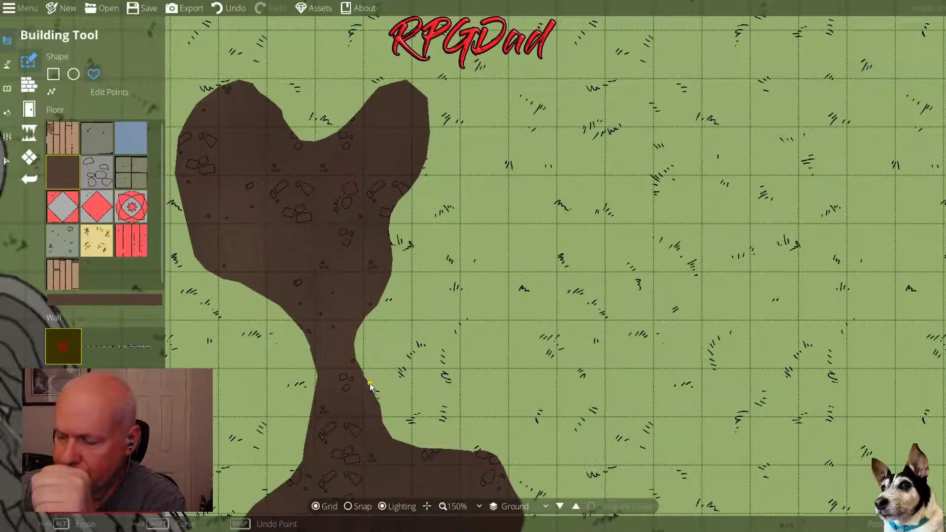
{"action": "mouse_move", "coordinate": [369, 383]}
{"action": "left_mouse_down"}
{"action": "mouse_move", "coordinate": [368, 310]}
{"action": "mouse_move", "coordinate": [364, 291]}
{"action": "mouse_move", "coordinate": [349, 285]}
{"action": "mouse_move", "coordinate": [332, 337]}
{"action": "mouse_move", "coordinate": [369, 388]}
{"action": "left_mouse_up"}
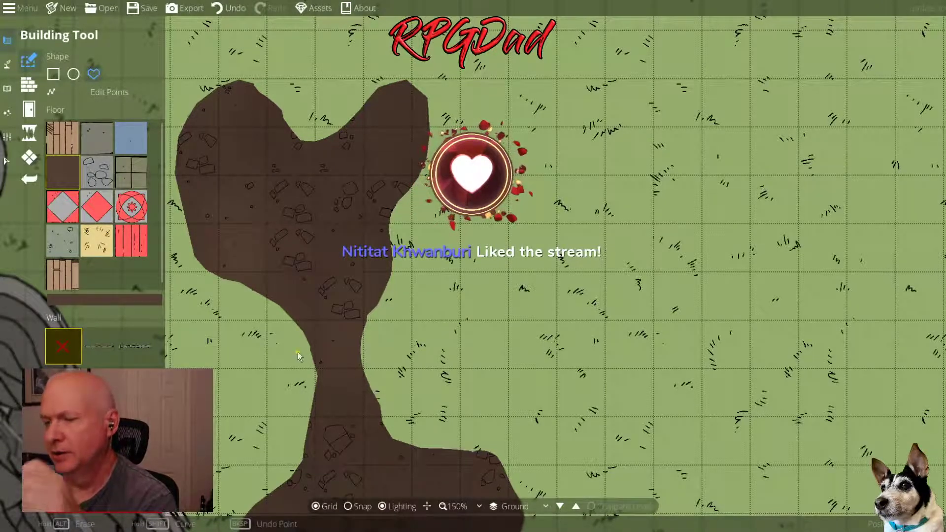
Add a small rounded Cave Floor alcove at the eastern tip of the cave's lower lobe
{"action": "scroll", "coordinate": [409, 354], "scroll_direction": "down", "scroll_amount": 2}
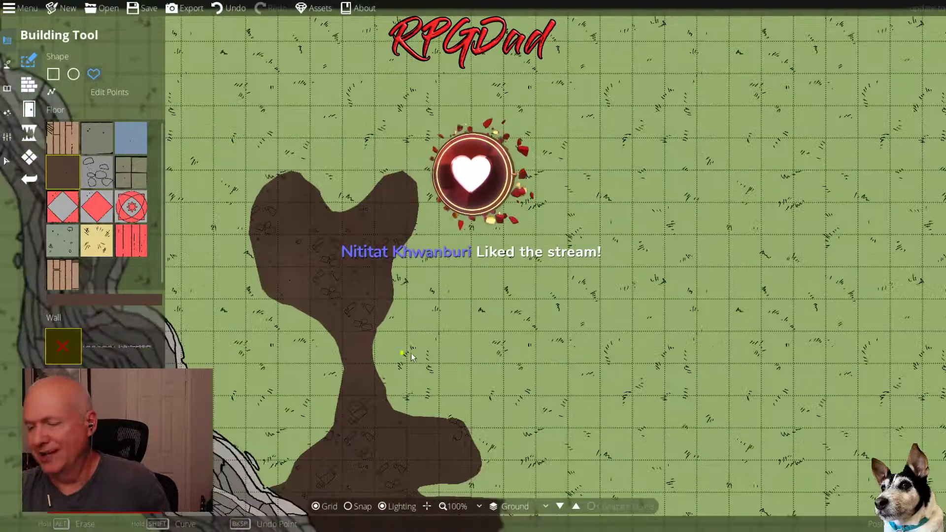
{"action": "left_click_drag", "start_coordinate": [559, 394], "coordinate": [458, 201]}
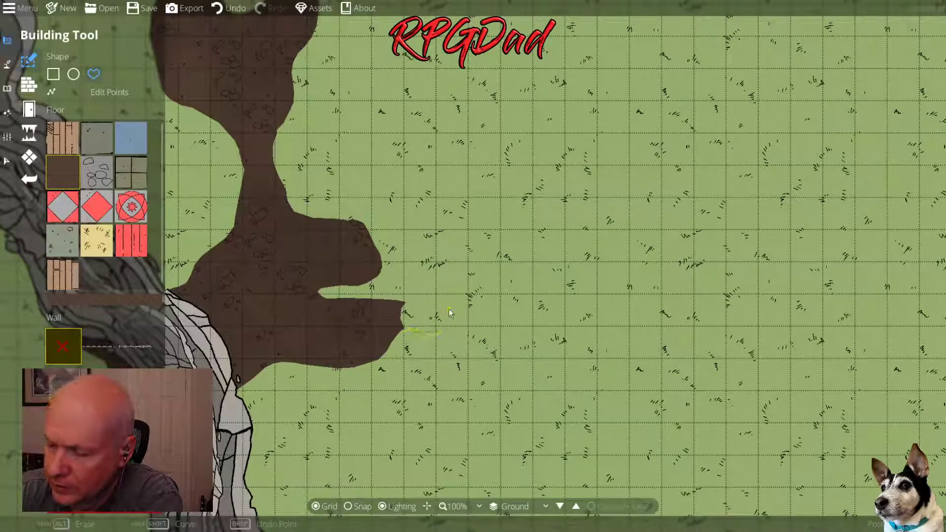
{"action": "mouse_move", "coordinate": [432, 299]}
{"action": "left_mouse_down"}
{"action": "mouse_move", "coordinate": [375, 314]}
{"action": "mouse_move", "coordinate": [373, 324]}
{"action": "mouse_move", "coordinate": [403, 340]}
{"action": "left_mouse_up"}
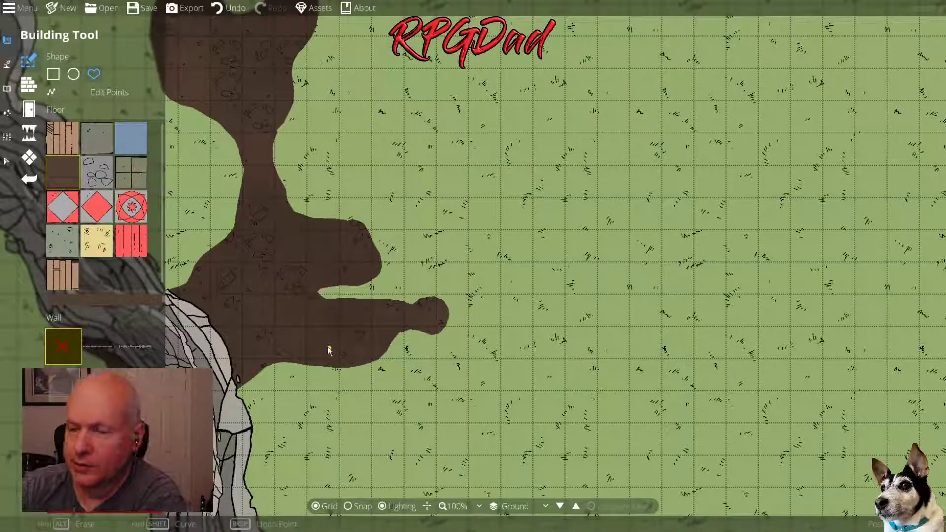
Trace a stone wall from the rock path along the cave's southern edge, around both eastern lobes, and up to the northern chamber's eastern side
{"action": "left_click", "coordinate": [34, 90]}
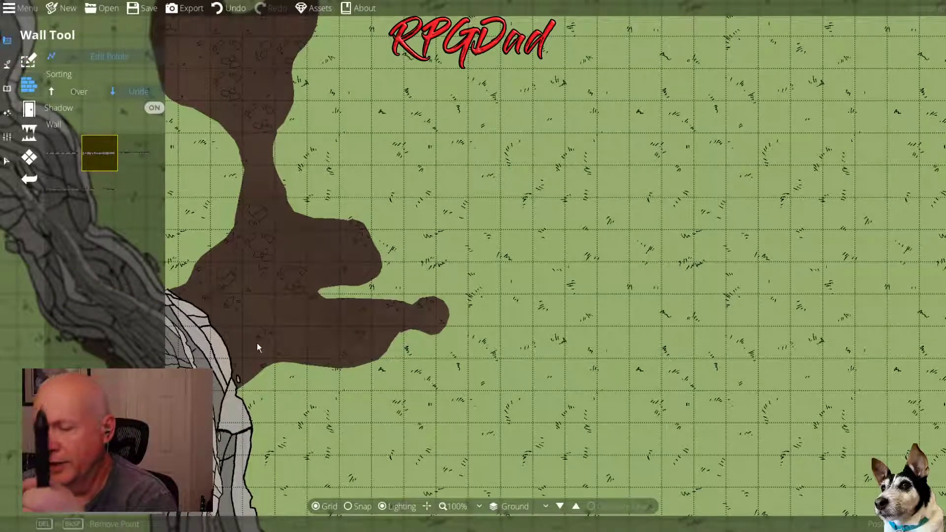
{"action": "left_click_drag", "start_coordinate": [256, 343], "coordinate": [437, 383]}
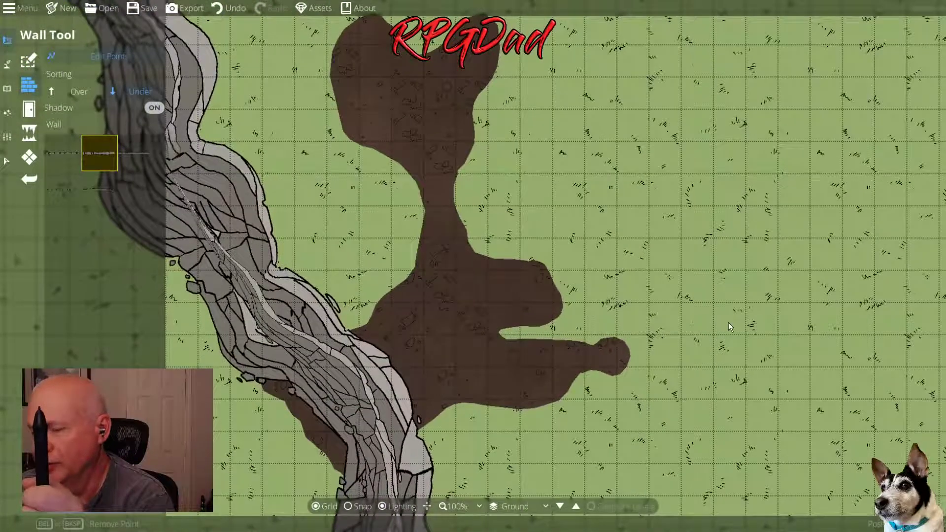
{"action": "left_click_drag", "start_coordinate": [728, 322], "coordinate": [719, 347]}
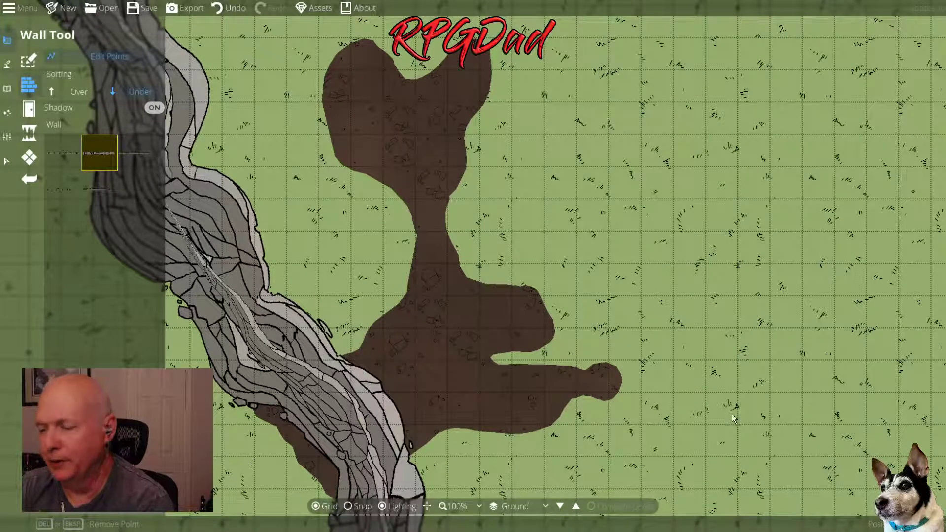
{"action": "left_click_drag", "start_coordinate": [717, 407], "coordinate": [705, 383]}
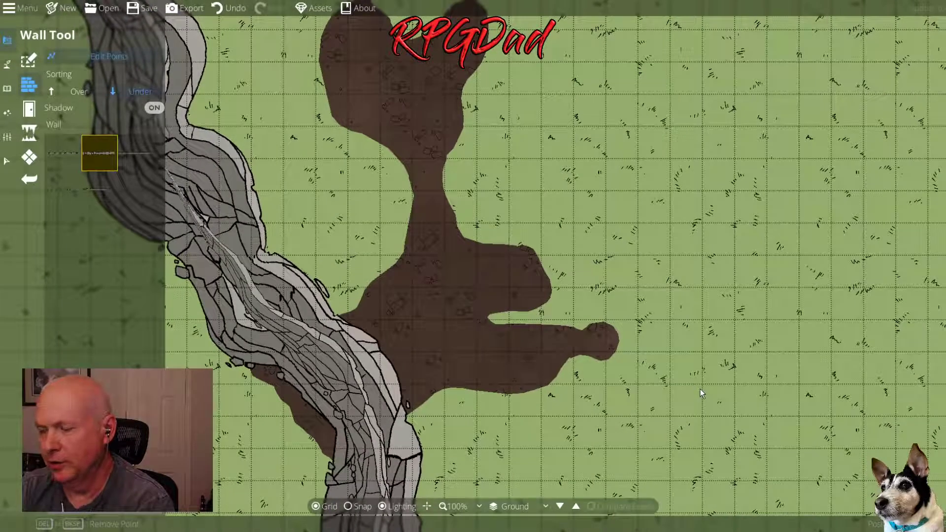
{"action": "scroll", "coordinate": [700, 388], "scroll_direction": "up", "scroll_amount": 5}
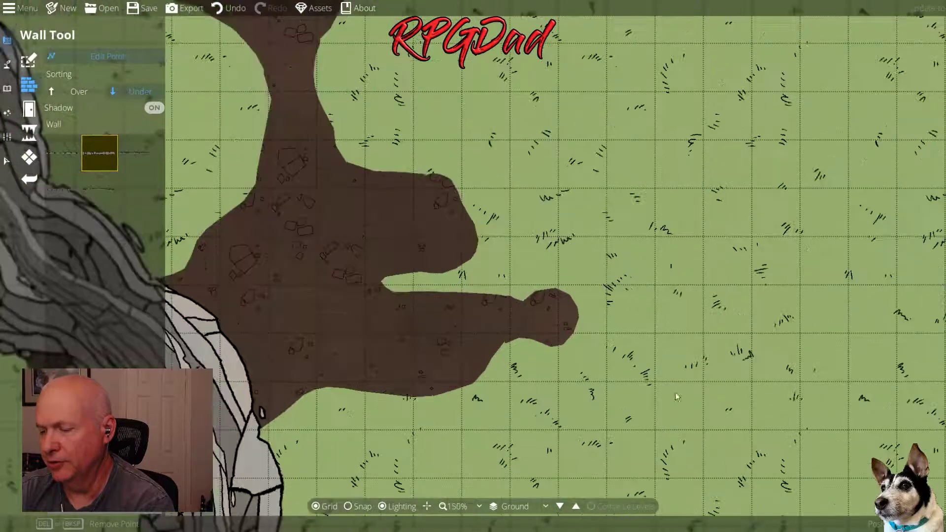
{"action": "scroll", "coordinate": [775, 416], "scroll_direction": "up", "scroll_amount": 5}
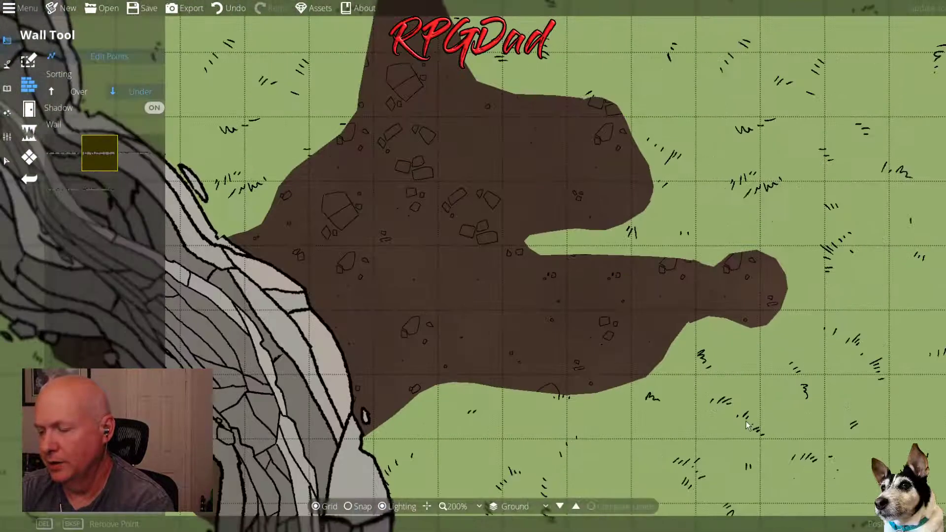
{"action": "left_click_drag", "start_coordinate": [483, 432], "coordinate": [471, 378]}
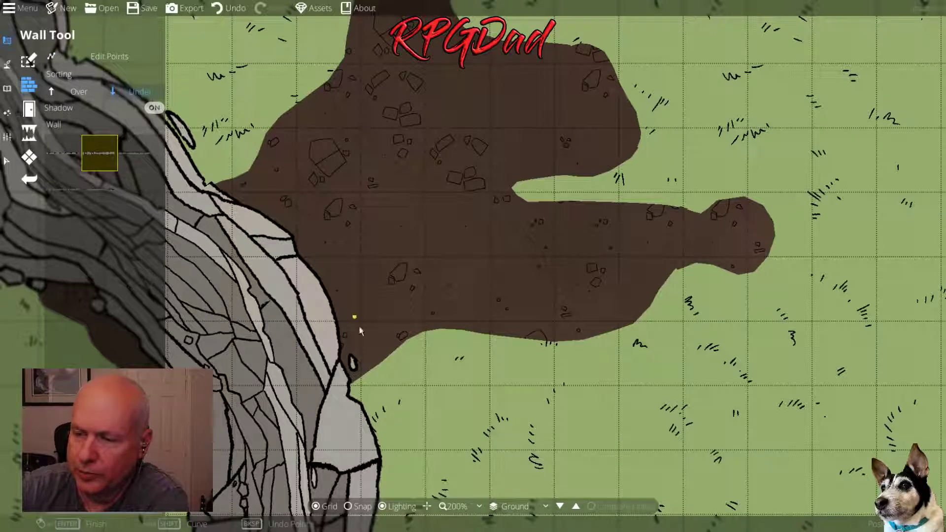
{"action": "left_click", "coordinate": [350, 384]}
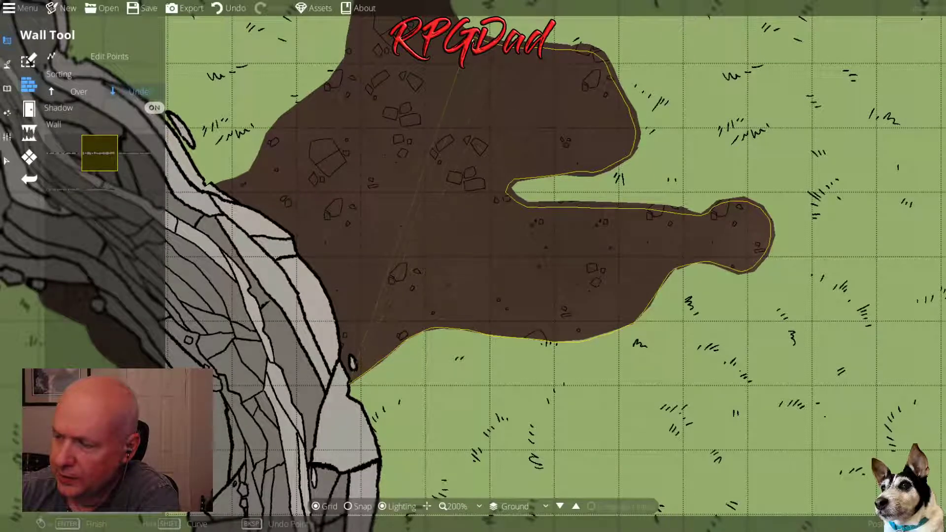
{"action": "left_click_drag", "start_coordinate": [452, 21], "coordinate": [464, 169]}
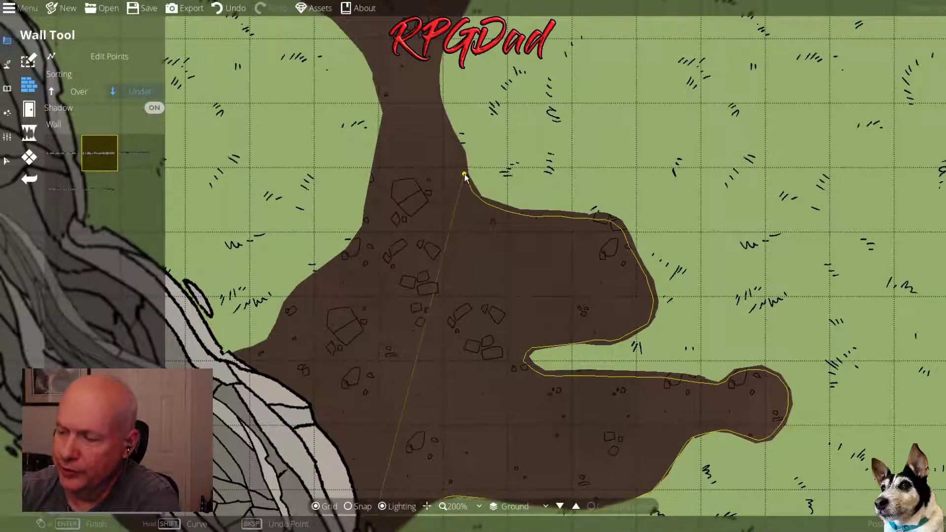
{"action": "mouse_move", "coordinate": [463, 156]}
{"action": "left_mouse_down"}
{"action": "mouse_move", "coordinate": [438, 95]}
{"action": "mouse_move", "coordinate": [450, 38]}
{"action": "mouse_move", "coordinate": [391, 225]}
{"action": "left_mouse_up"}
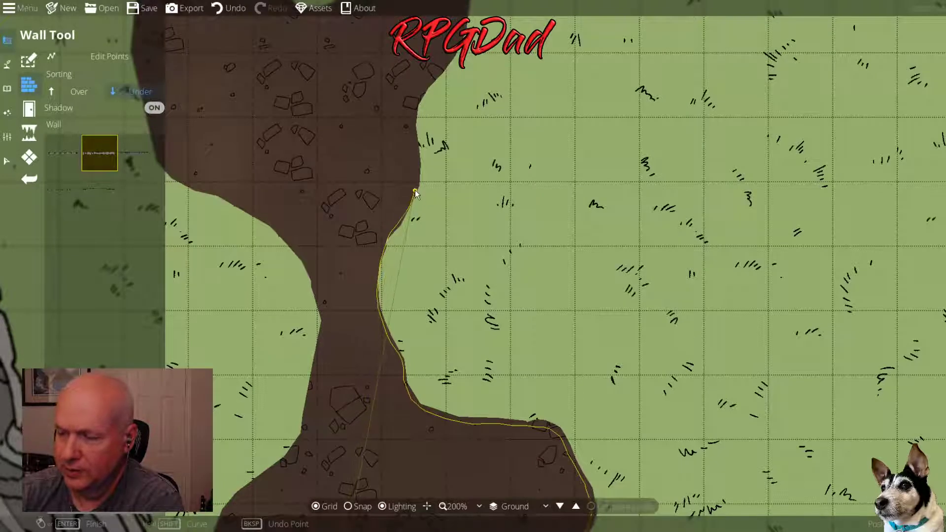
{"action": "mouse_move", "coordinate": [418, 172]}
{"action": "left_mouse_down"}
{"action": "mouse_move", "coordinate": [418, 100]}
{"action": "mouse_move", "coordinate": [461, 30]}
{"action": "mouse_move", "coordinate": [414, 238]}
{"action": "left_mouse_up"}
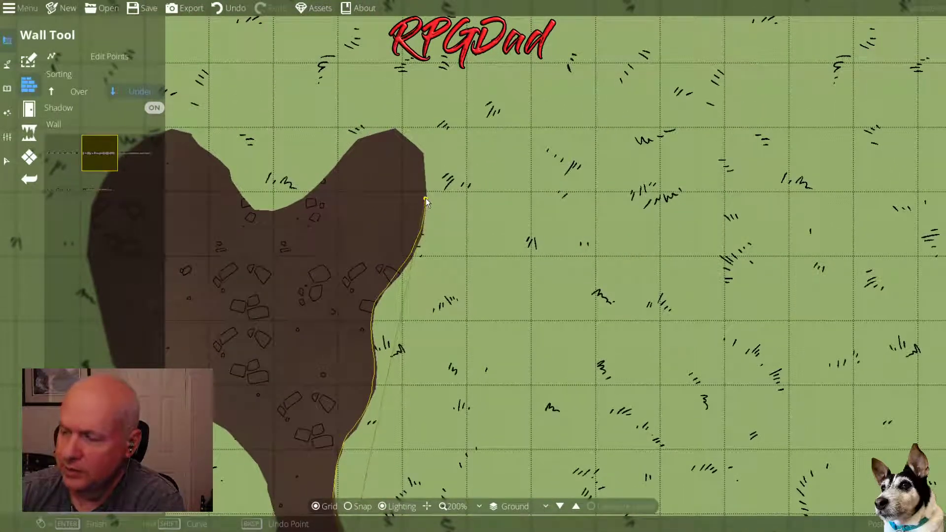
Continue the wall around the northern chamber and down the cave's western edge to the rock path, and finish it there
{"action": "mouse_move", "coordinate": [426, 202]}
{"action": "left_mouse_down"}
{"action": "mouse_move", "coordinate": [419, 152]}
{"action": "mouse_move", "coordinate": [392, 132]}
{"action": "mouse_move", "coordinate": [343, 155]}
{"action": "mouse_move", "coordinate": [309, 200]}
{"action": "mouse_move", "coordinate": [258, 217]}
{"action": "mouse_move", "coordinate": [189, 136]}
{"action": "mouse_move", "coordinate": [347, 184]}
{"action": "mouse_move", "coordinate": [504, 214]}
{"action": "mouse_move", "coordinate": [433, 254]}
{"action": "left_mouse_up"}
{"action": "left_click_drag", "start_coordinate": [423, 287], "coordinate": [414, 293]}
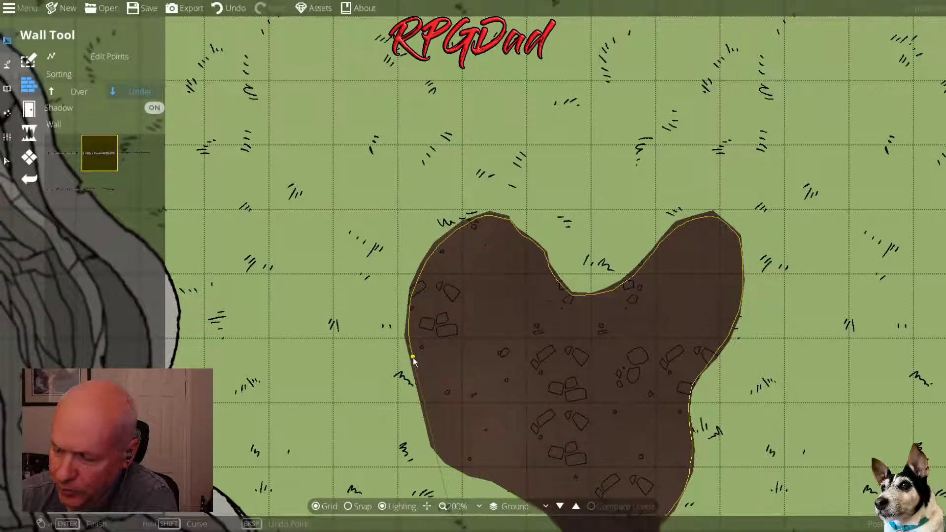
{"action": "mouse_move", "coordinate": [413, 361]}
{"action": "left_mouse_down"}
{"action": "mouse_move", "coordinate": [415, 381]}
{"action": "mouse_move", "coordinate": [331, 163]}
{"action": "mouse_move", "coordinate": [354, 229]}
{"action": "mouse_move", "coordinate": [445, 277]}
{"action": "mouse_move", "coordinate": [493, 337]}
{"action": "mouse_move", "coordinate": [501, 399]}
{"action": "mouse_move", "coordinate": [495, 421]}
{"action": "mouse_move", "coordinate": [471, 442]}
{"action": "left_mouse_up"}
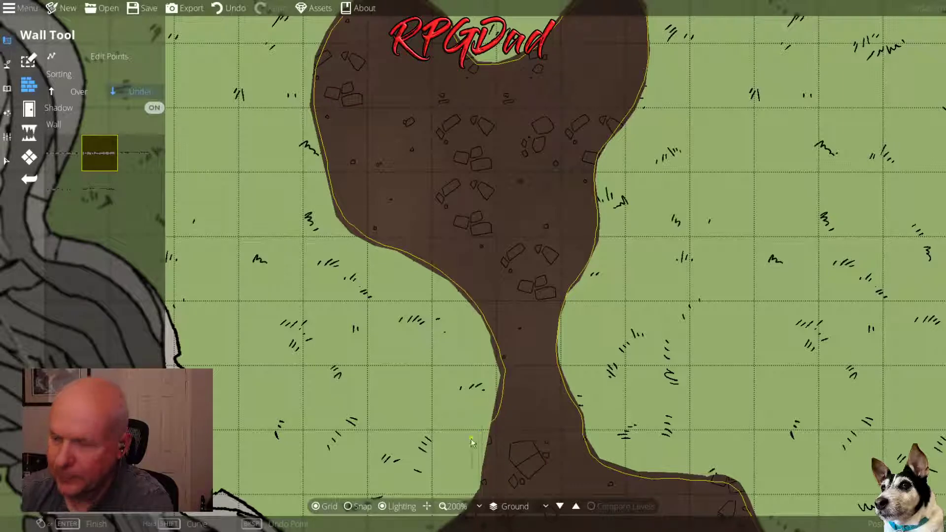
{"action": "left_click_drag", "start_coordinate": [495, 367], "coordinate": [524, 204]}
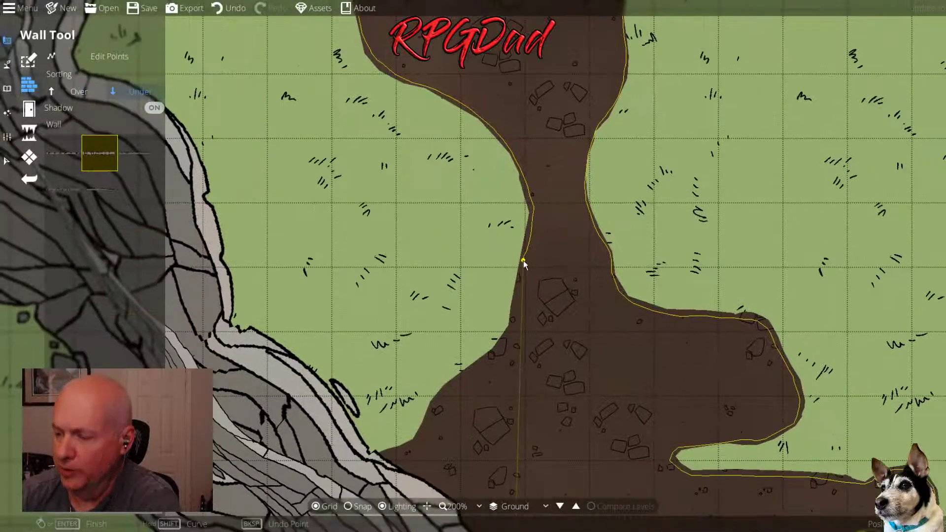
{"action": "mouse_move", "coordinate": [523, 260]}
{"action": "left_mouse_down"}
{"action": "mouse_move", "coordinate": [509, 332]}
{"action": "mouse_move", "coordinate": [500, 326]}
{"action": "mouse_move", "coordinate": [501, 343]}
{"action": "mouse_move", "coordinate": [453, 374]}
{"action": "mouse_move", "coordinate": [421, 436]}
{"action": "mouse_move", "coordinate": [393, 452]}
{"action": "left_mouse_up"}
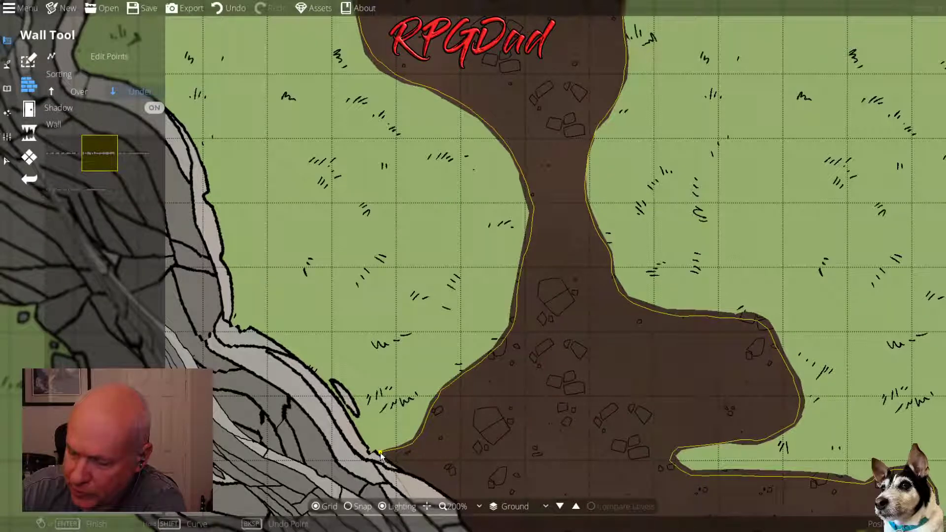
{"action": "right_click", "coordinate": [381, 455]}
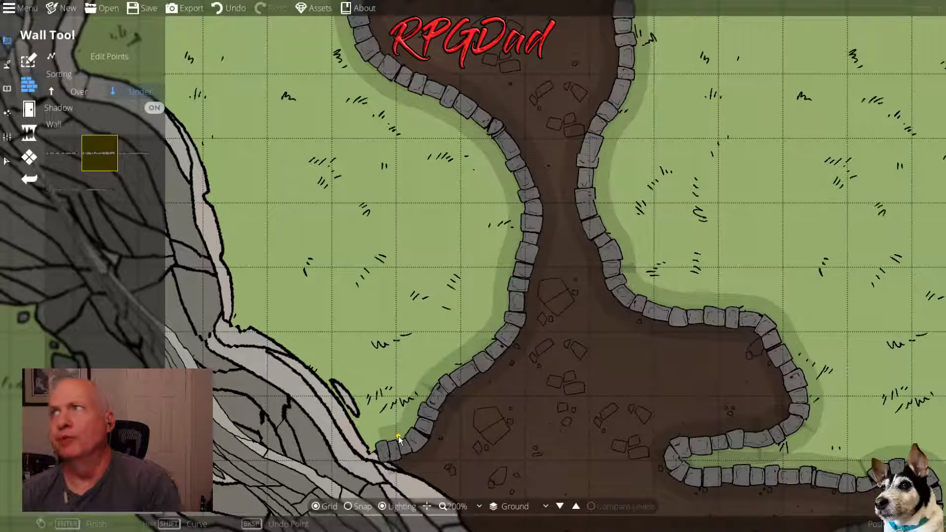
Edit the wall's points to extend its western end onto the rock path
{"action": "left_click", "coordinate": [109, 56]}
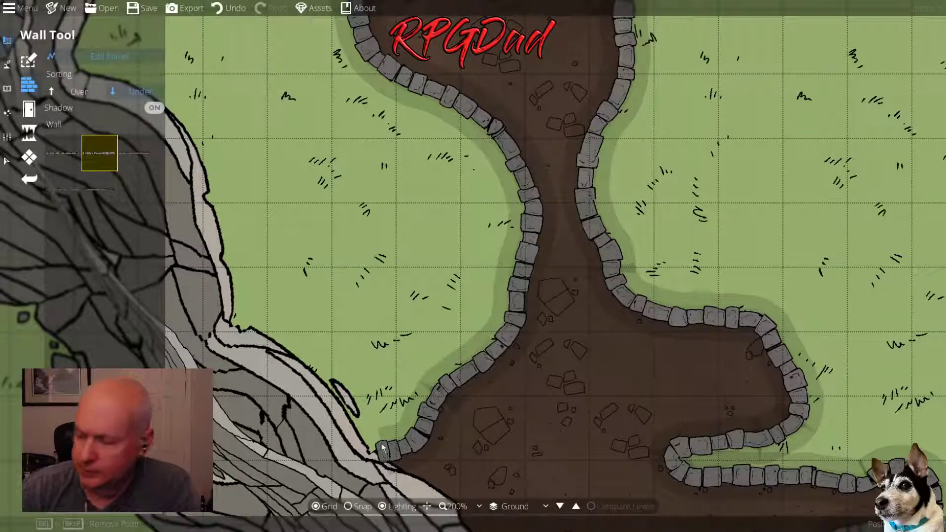
{"action": "left_click_drag", "start_coordinate": [382, 454], "coordinate": [363, 474]}
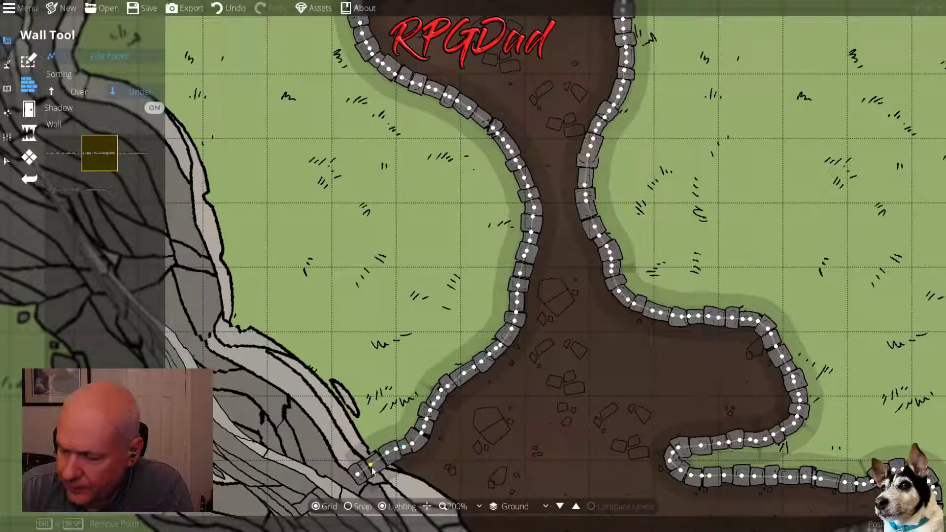
Pull the stone wall's northwestern end back to the rock path's edge, and move its southern end point up against the path
{"action": "left_click_drag", "start_coordinate": [360, 477], "coordinate": [368, 476]}
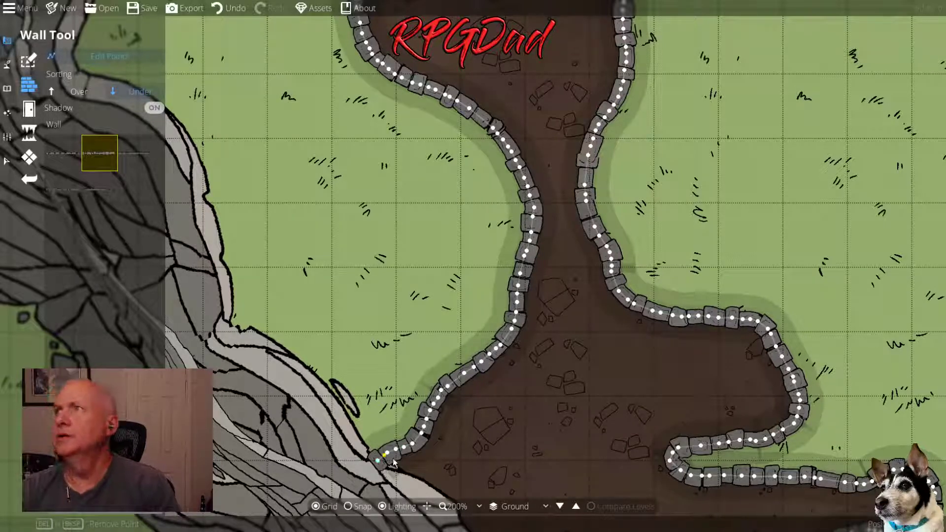
{"action": "left_click", "coordinate": [518, 425]}
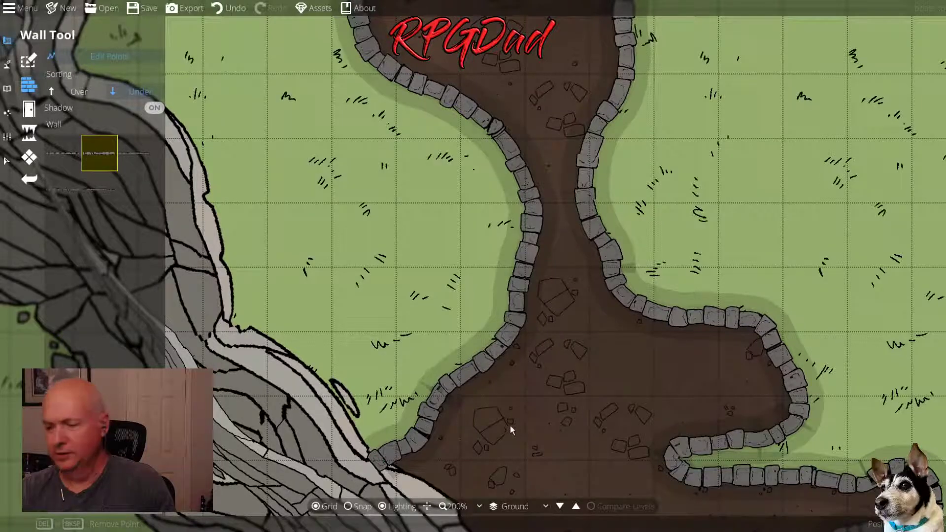
{"action": "scroll", "coordinate": [475, 439], "scroll_direction": "down", "scroll_amount": 3}
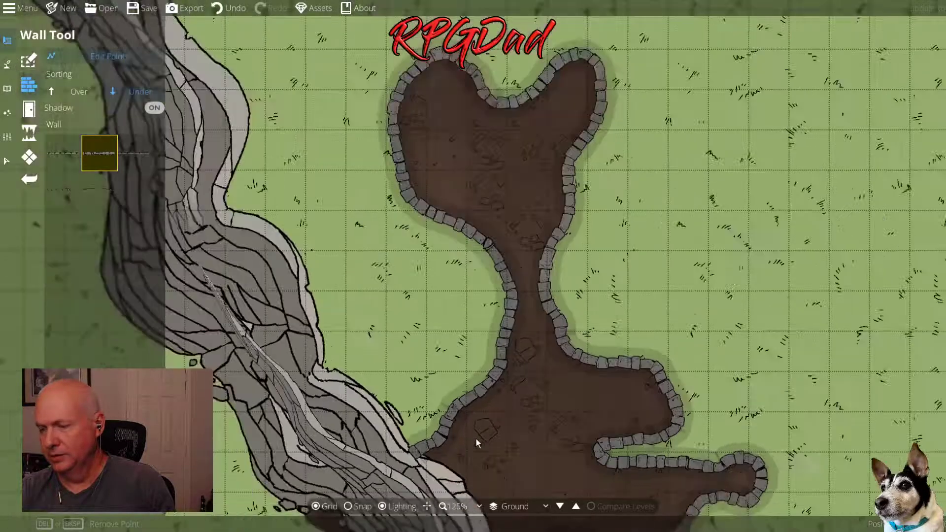
{"action": "left_click_drag", "start_coordinate": [528, 460], "coordinate": [528, 212]}
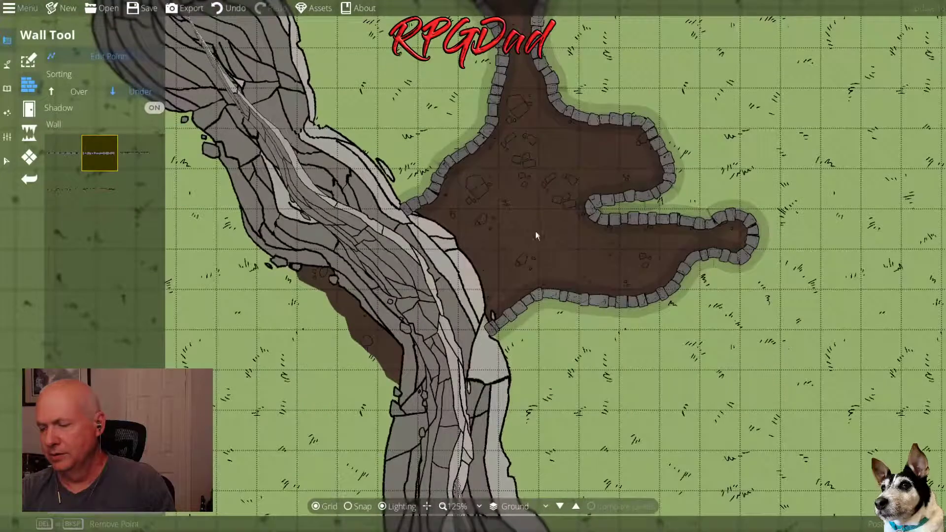
{"action": "left_click", "coordinate": [504, 323]}
{"action": "scroll", "coordinate": [507, 344], "scroll_direction": "up", "scroll_amount": 4}
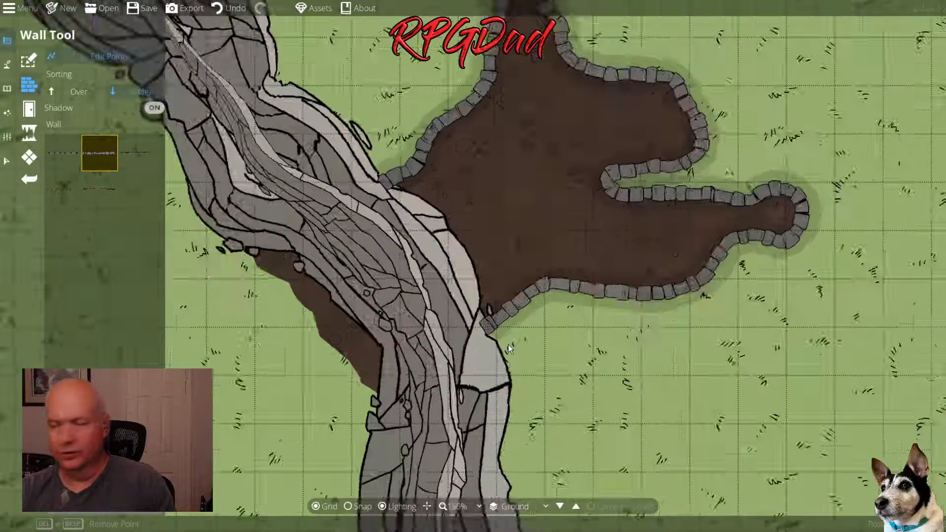
{"action": "scroll", "coordinate": [507, 347], "scroll_direction": "up", "scroll_amount": 4}
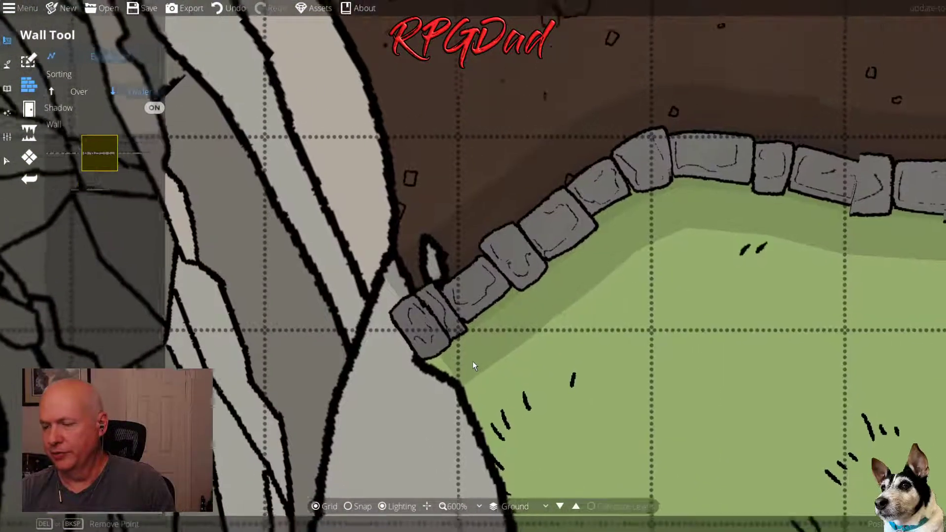
{"action": "mouse_move", "coordinate": [421, 330]}
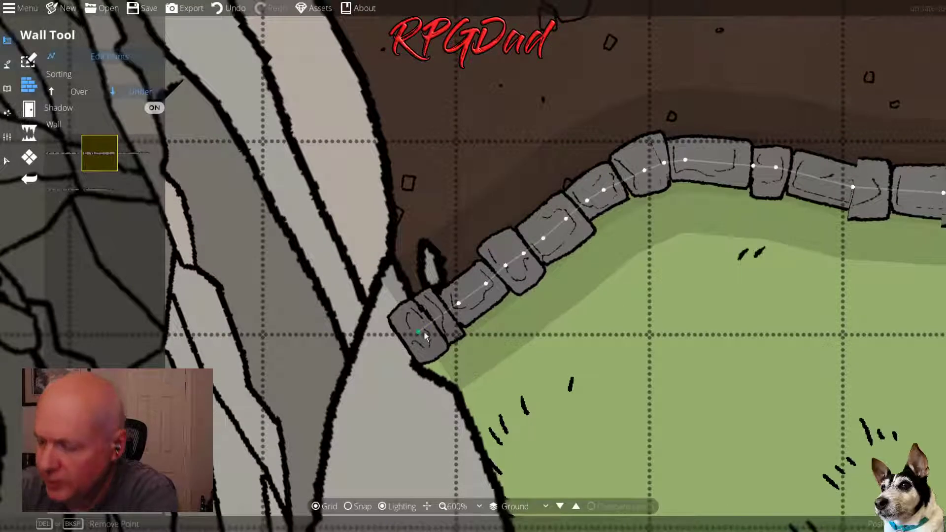
{"action": "mouse_move", "coordinate": [421, 330]}
{"action": "left_mouse_down"}
{"action": "mouse_move", "coordinate": [441, 318]}
{"action": "mouse_move", "coordinate": [429, 314]}
{"action": "left_mouse_up"}
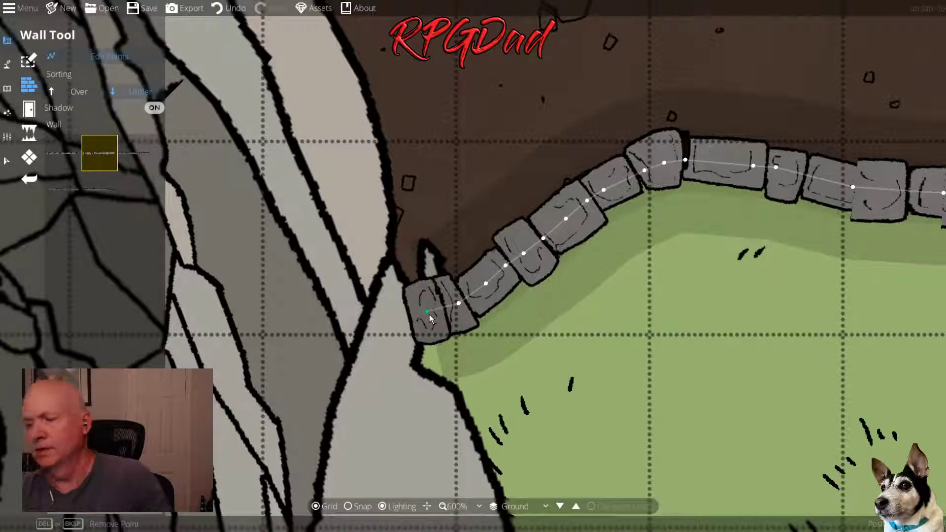
Fine-tune the wall's northwestern end point so the last stone sits at the edge of the rock path
{"action": "scroll", "coordinate": [445, 307], "scroll_direction": "down", "scroll_amount": 5}
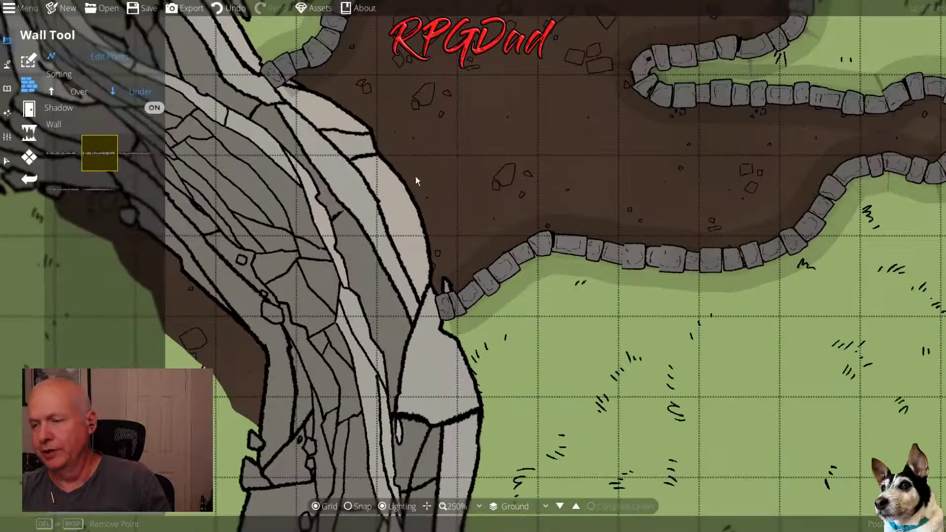
{"action": "left_click_drag", "start_coordinate": [378, 119], "coordinate": [426, 301]}
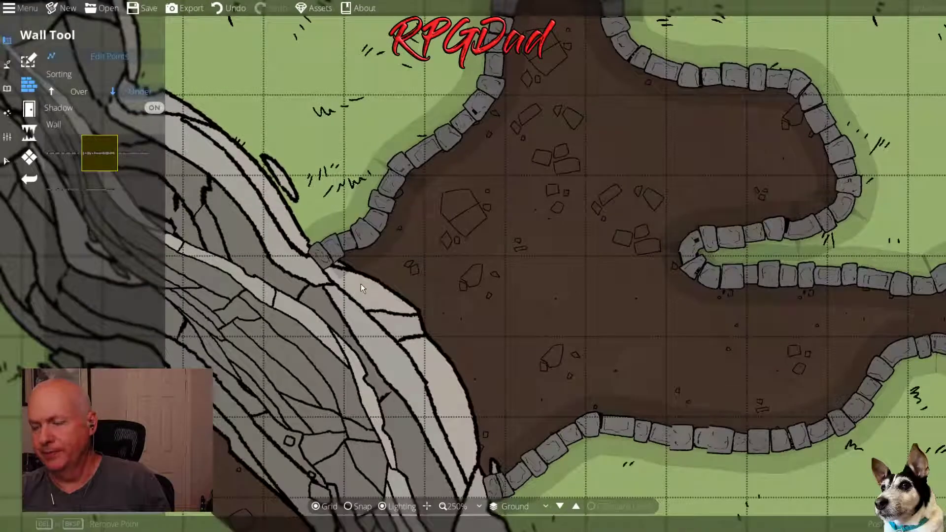
{"action": "left_click_drag", "start_coordinate": [360, 284], "coordinate": [513, 313]}
{"action": "scroll", "coordinate": [433, 323], "scroll_direction": "up", "scroll_amount": 3}
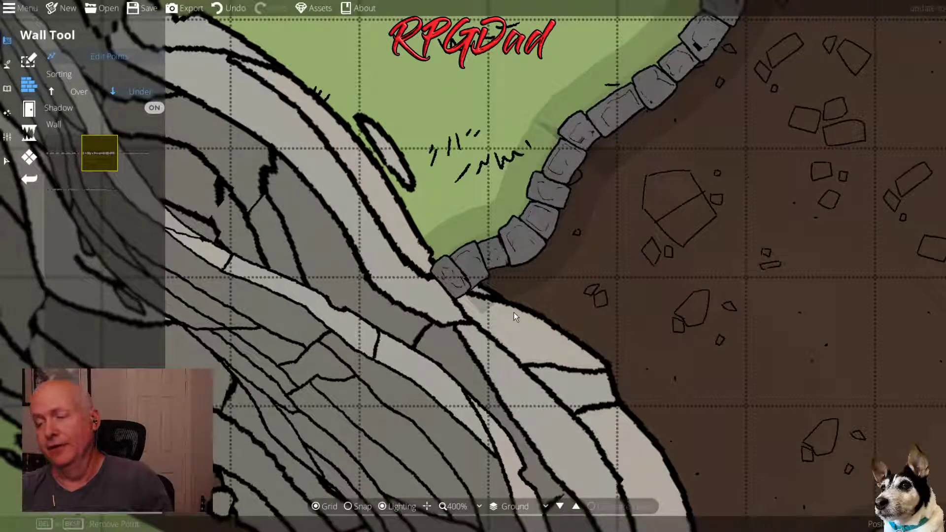
{"action": "mouse_move", "coordinate": [453, 274]}
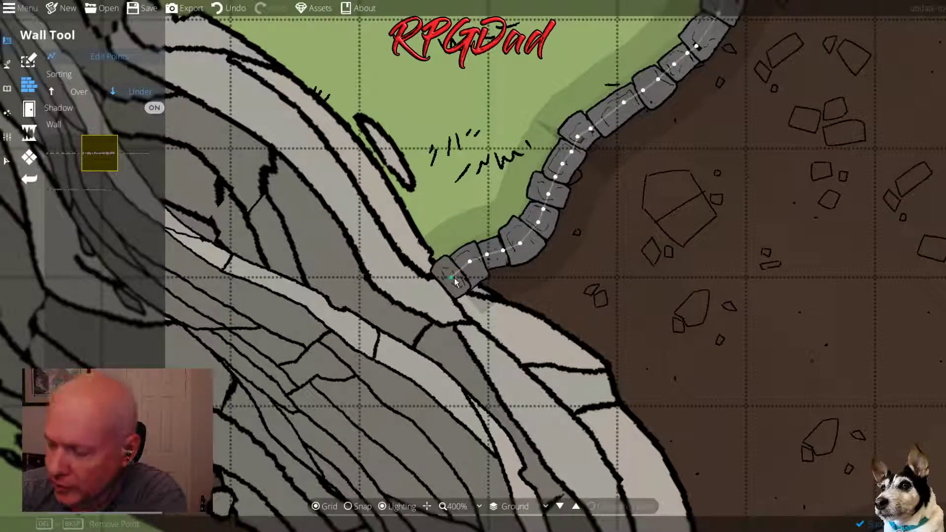
{"action": "mouse_move", "coordinate": [454, 278]}
{"action": "left_mouse_down"}
{"action": "mouse_move", "coordinate": [490, 252]}
{"action": "mouse_move", "coordinate": [462, 272]}
{"action": "left_mouse_up"}
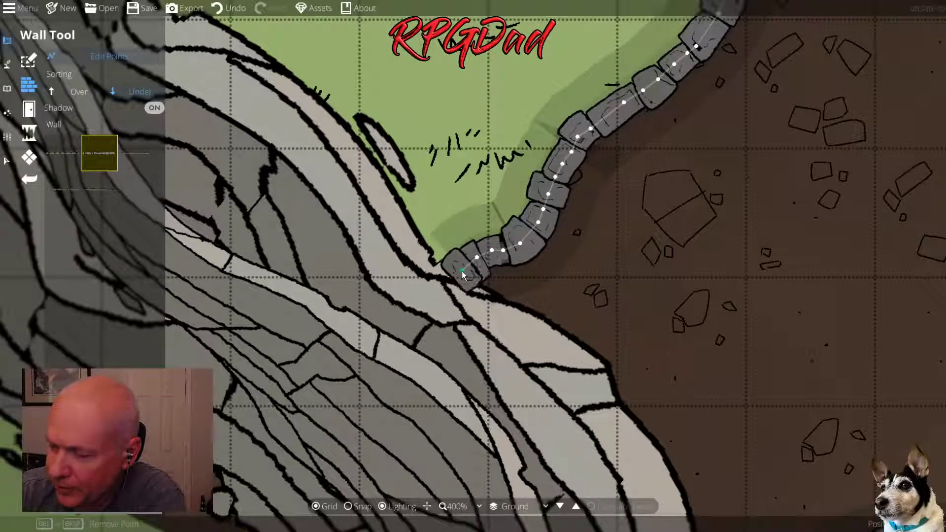
{"action": "key", "text": "Escape"}
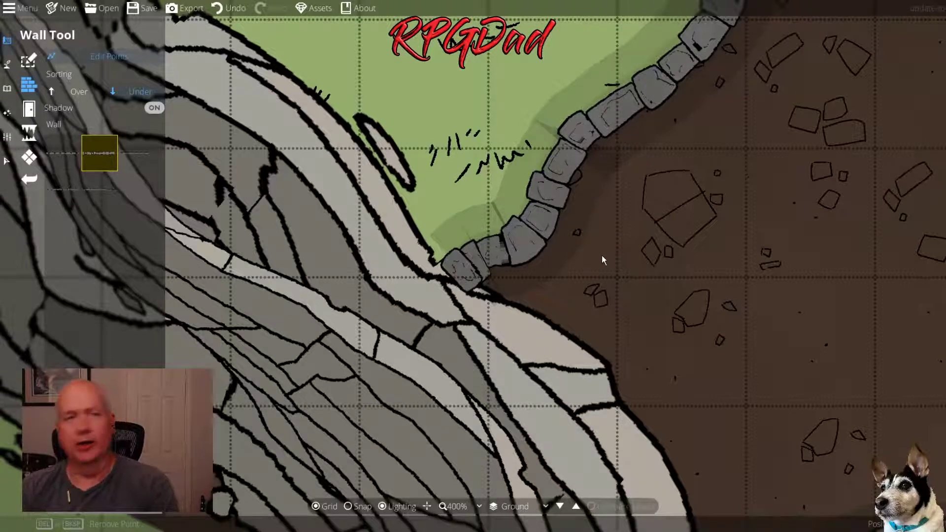
Examine the finished cave wall around the northern chamber, the narrow passage and the eastern lobes
{"action": "scroll", "coordinate": [650, 300], "scroll_direction": "down", "scroll_amount": 2}
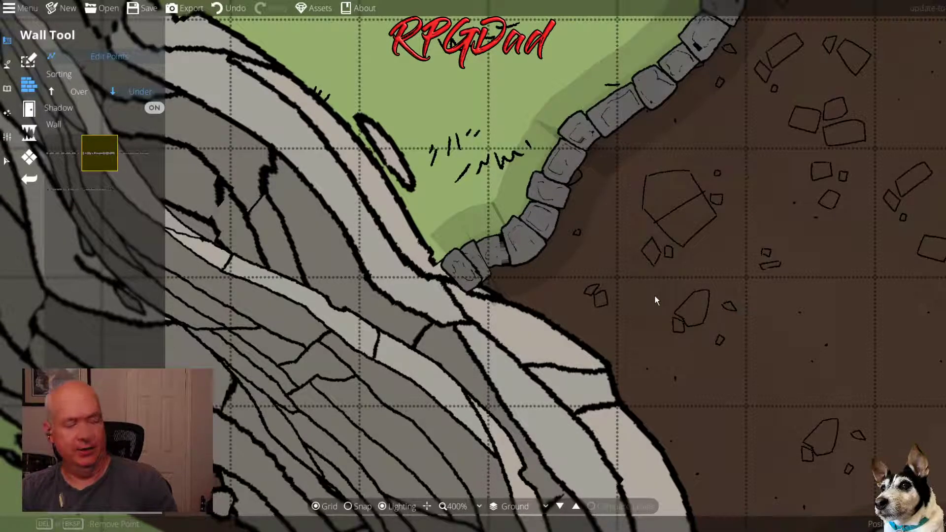
{"action": "scroll", "coordinate": [654, 296], "scroll_direction": "down", "scroll_amount": 3}
{"action": "scroll", "coordinate": [565, 395], "scroll_direction": "down", "scroll_amount": 2}
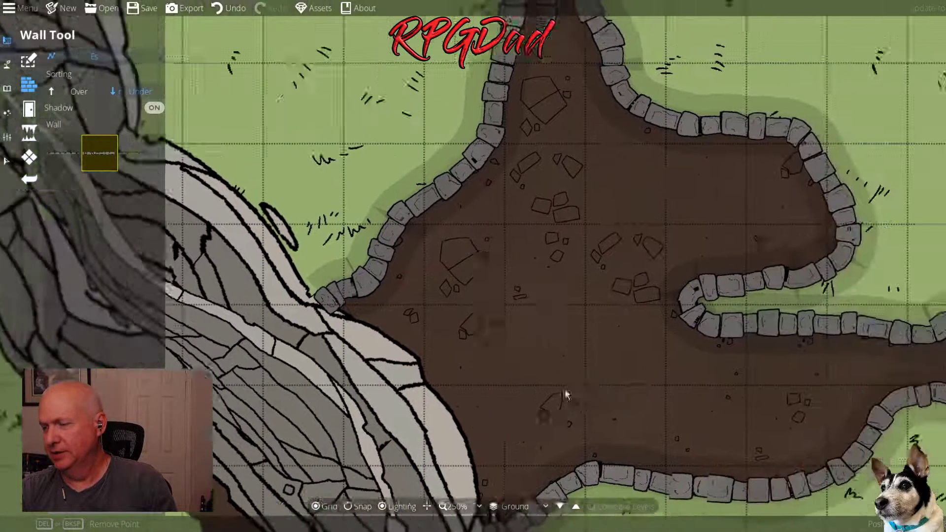
{"action": "scroll", "coordinate": [471, 389], "scroll_direction": "down", "scroll_amount": 2}
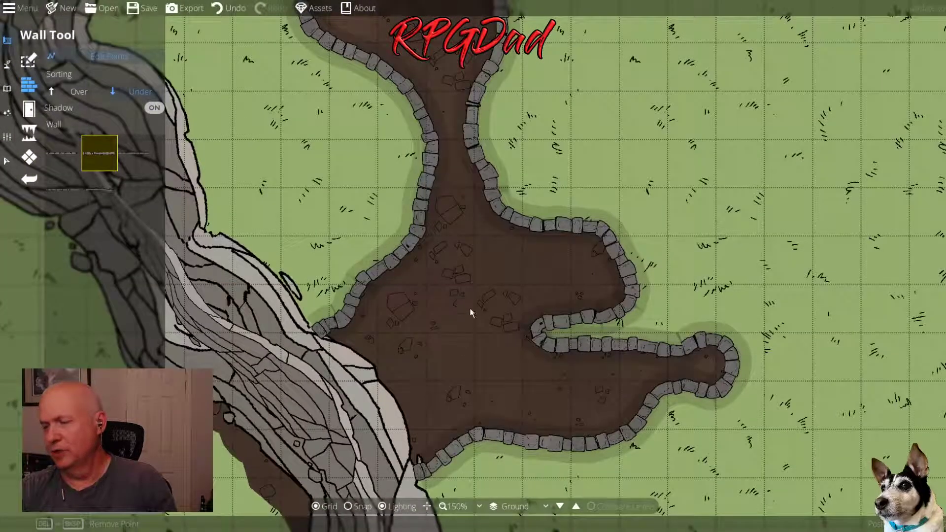
{"action": "left_click_drag", "start_coordinate": [469, 308], "coordinate": [479, 461]}
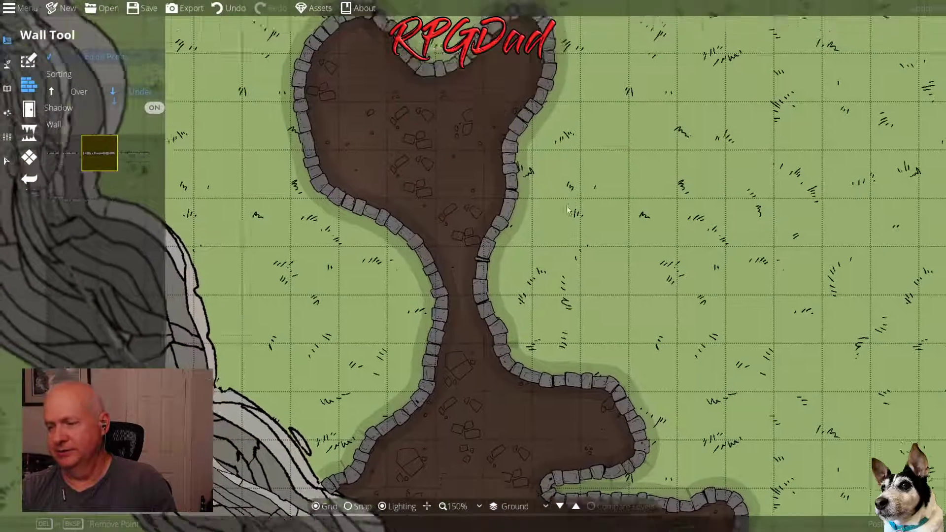
{"action": "left_click_drag", "start_coordinate": [567, 208], "coordinate": [589, 222]}
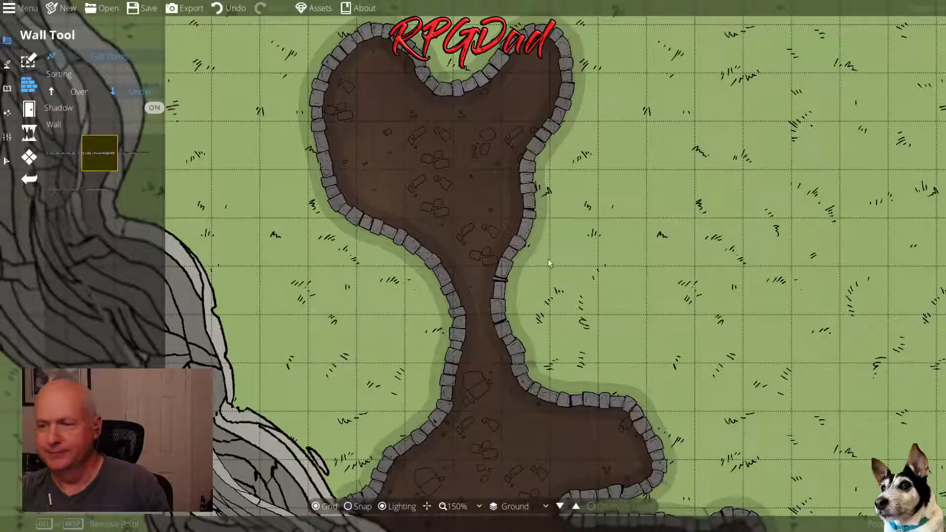
{"action": "left_click_drag", "start_coordinate": [726, 439], "coordinate": [479, 273]}
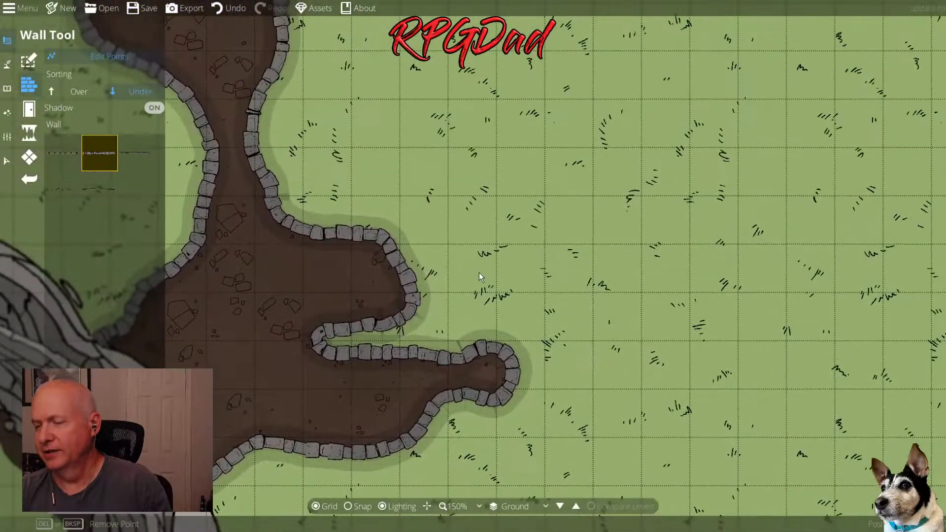
{"action": "scroll", "coordinate": [436, 292], "scroll_direction": "up", "scroll_amount": 4}
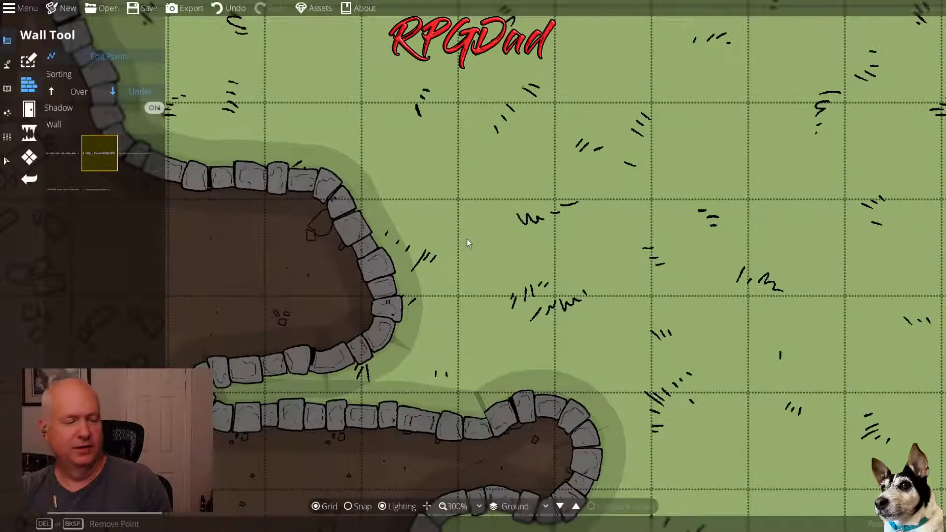
{"action": "scroll", "coordinate": [466, 238], "scroll_direction": "down", "scroll_amount": 1}
{"action": "scroll", "coordinate": [467, 242], "scroll_direction": "down", "scroll_amount": 5}
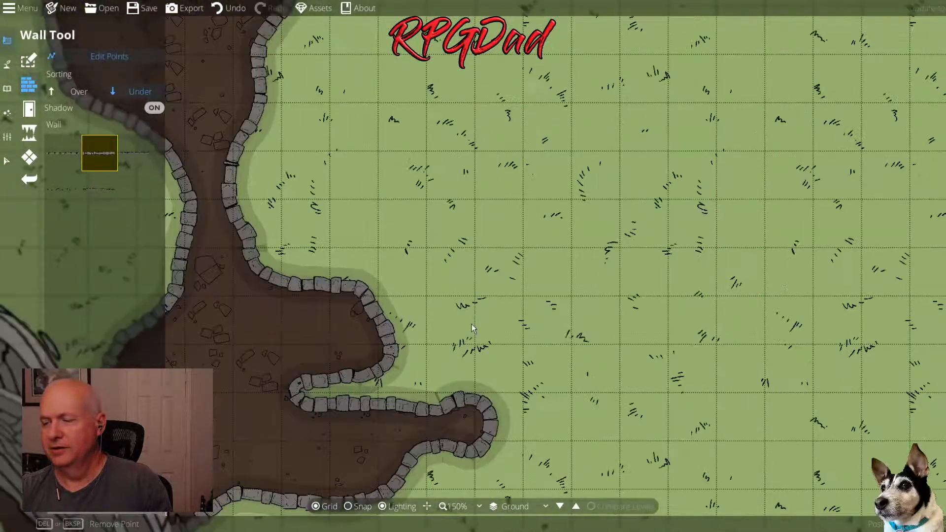
{"action": "scroll", "coordinate": [472, 328], "scroll_direction": "up", "scroll_amount": 1}
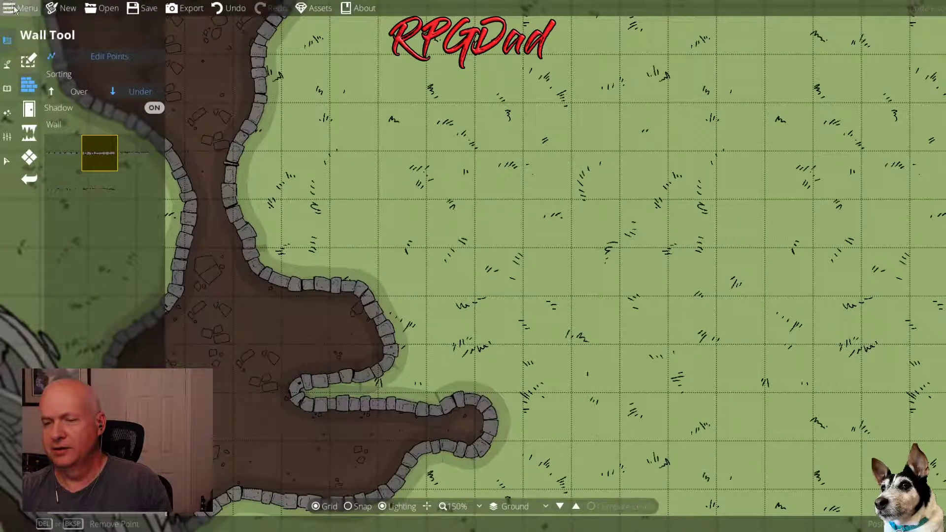
Set up the Building Tool with the Concrete floor in a lighter colour and the Stone wall
{"action": "left_click", "coordinate": [30, 60]}
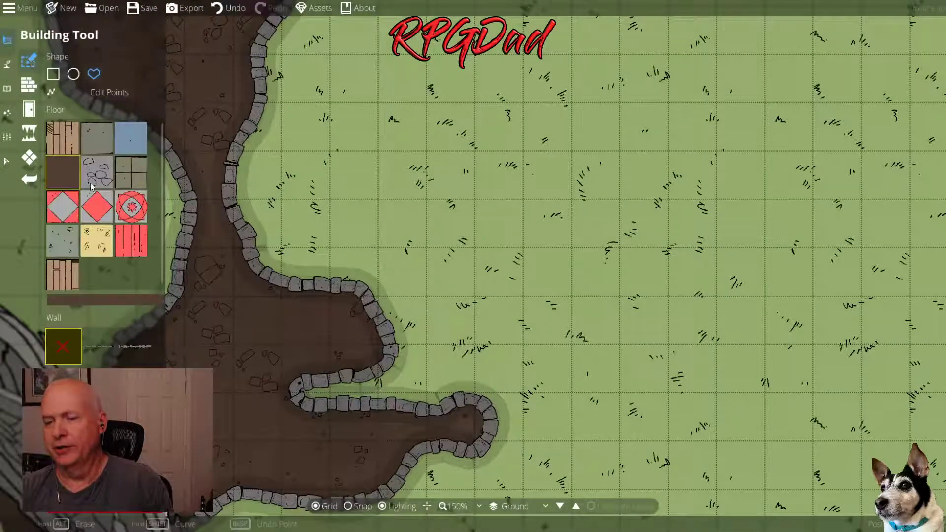
{"action": "left_click", "coordinate": [138, 174]}
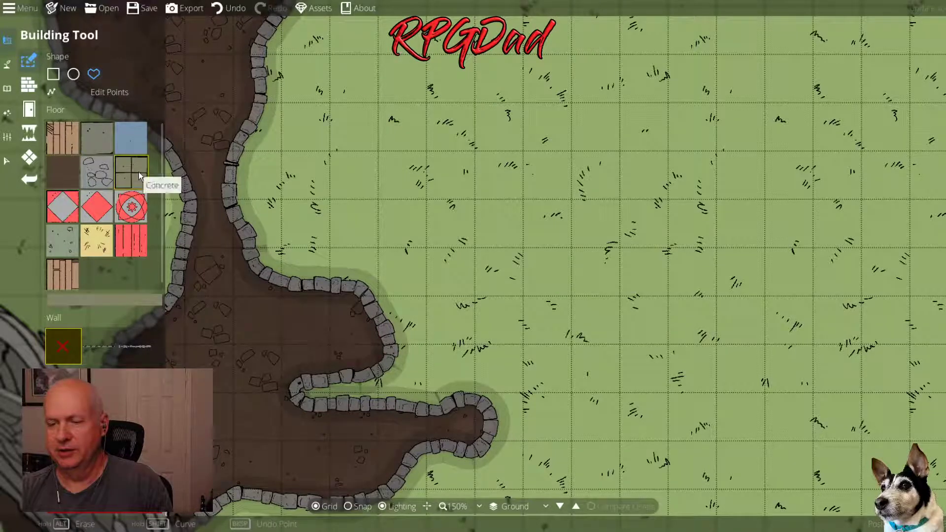
{"action": "left_click", "coordinate": [140, 299]}
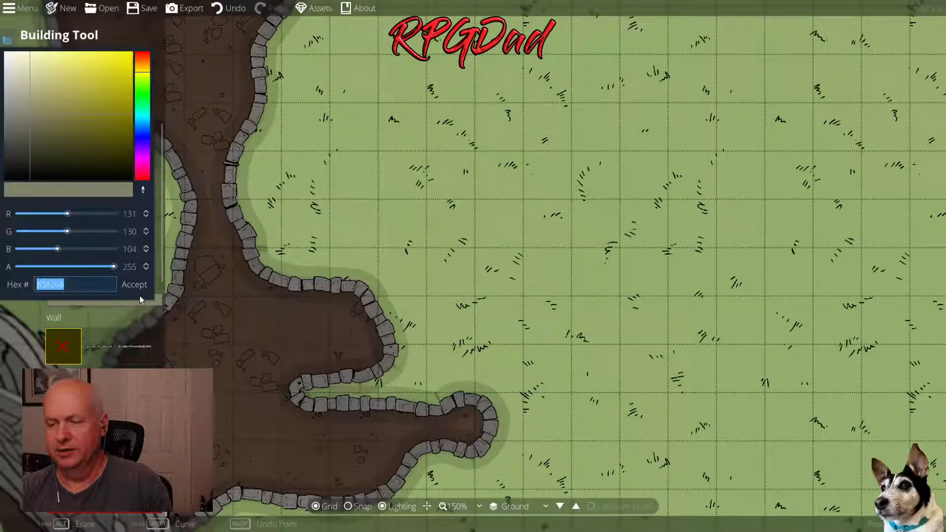
{"action": "left_click", "coordinate": [19, 87]}
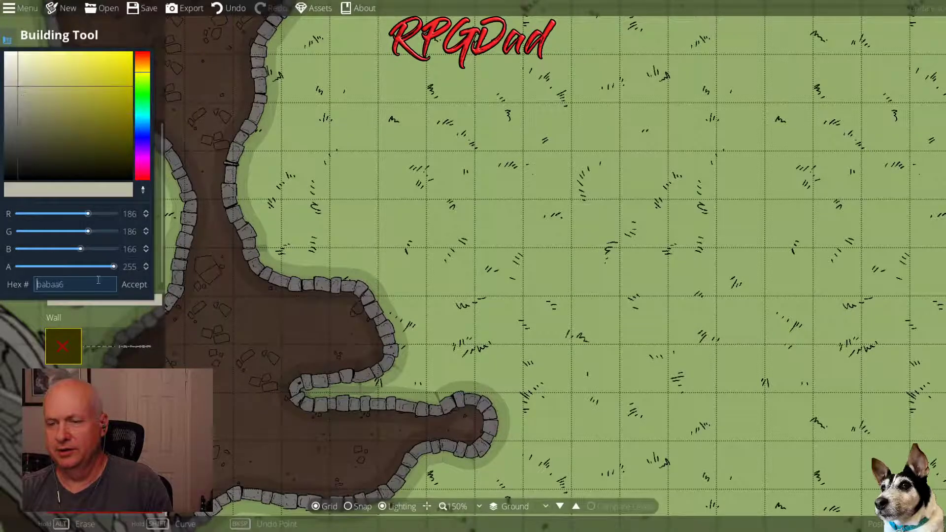
{"action": "left_click", "coordinate": [134, 287]}
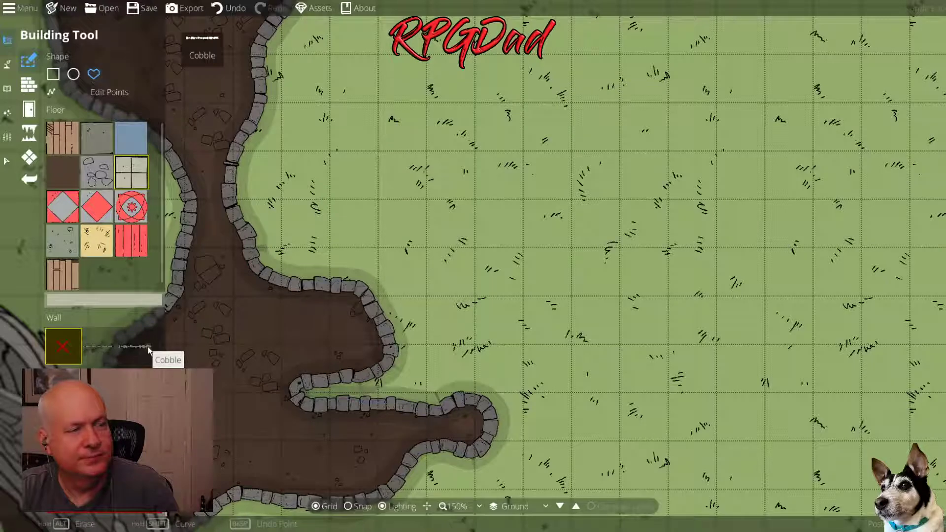
{"action": "left_click", "coordinate": [121, 349]}
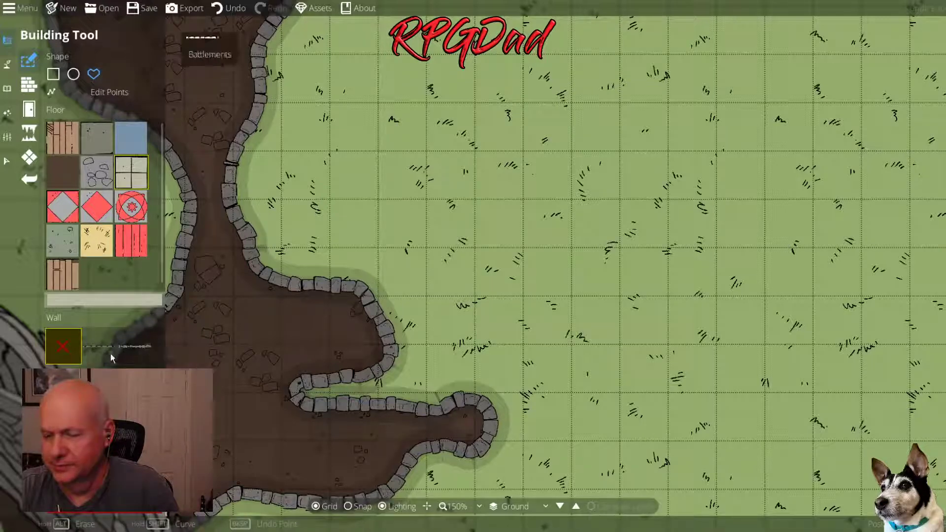
{"action": "left_click", "coordinate": [93, 346]}
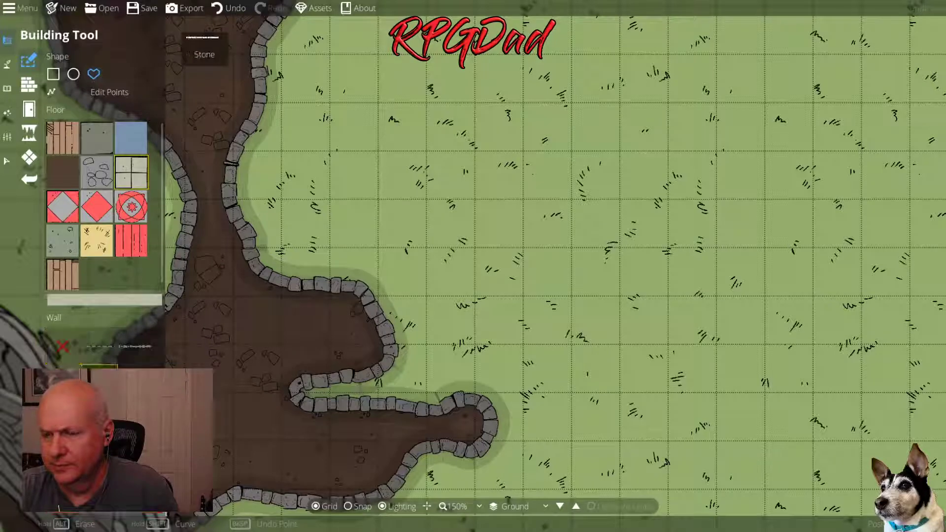
Try drawing a small irregular four-sided building on the grass east of the cave's upper lobe, and undo it
{"action": "left_click", "coordinate": [480, 306]}
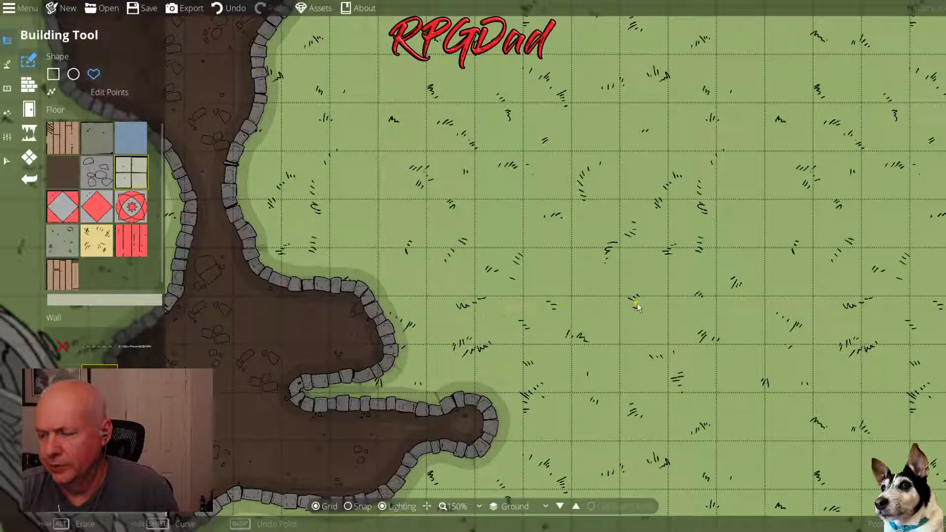
{"action": "left_click", "coordinate": [635, 304]}
{"action": "left_click", "coordinate": [652, 347]}
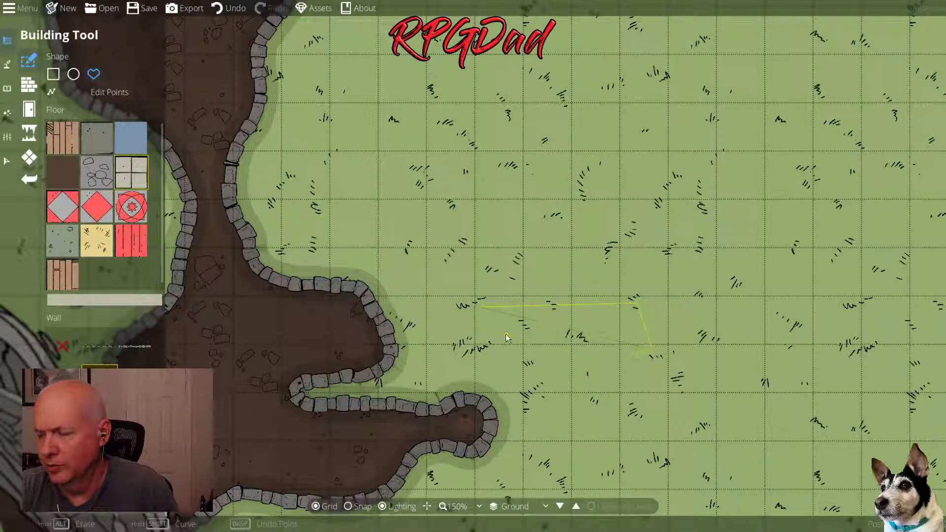
{"action": "left_click", "coordinate": [481, 306]}
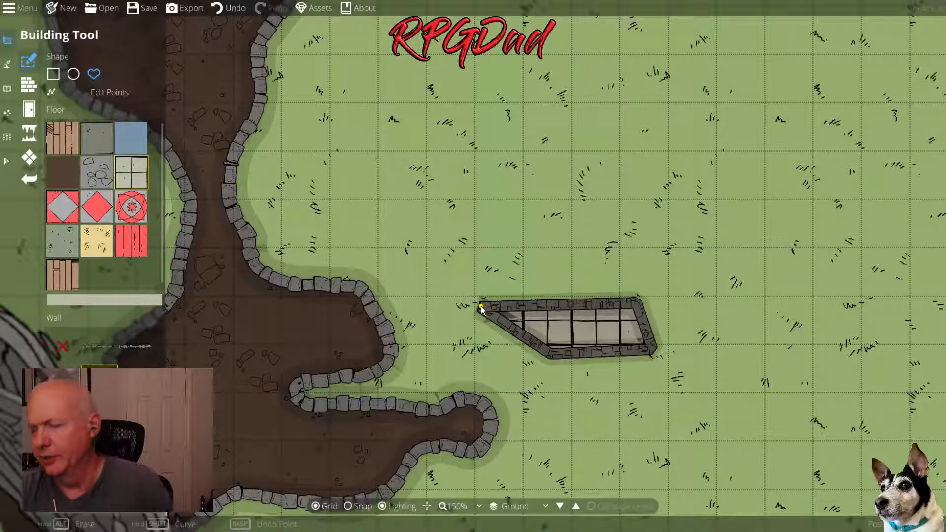
{"action": "key", "text": "ctrl+z"}
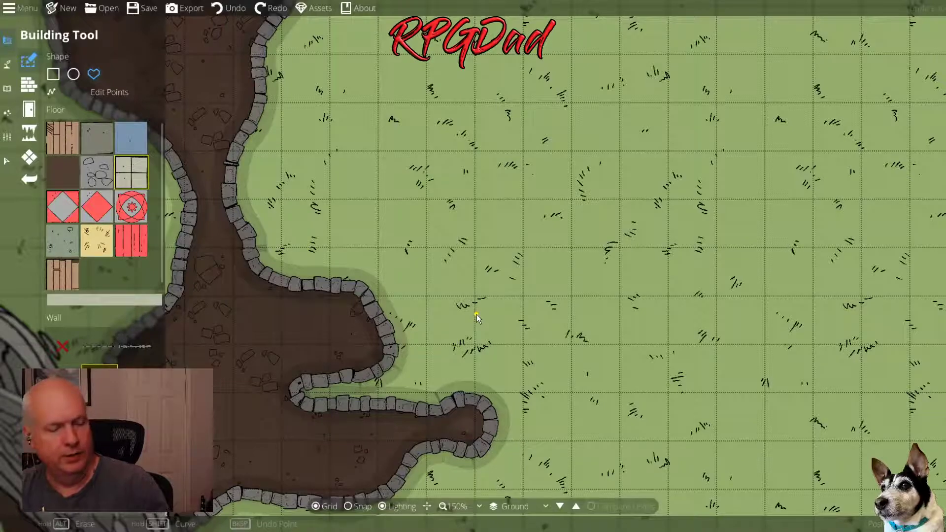
{"action": "scroll", "coordinate": [477, 314], "scroll_direction": "up", "scroll_amount": 4}
{"action": "scroll", "coordinate": [578, 262], "scroll_direction": "down", "scroll_amount": 4}
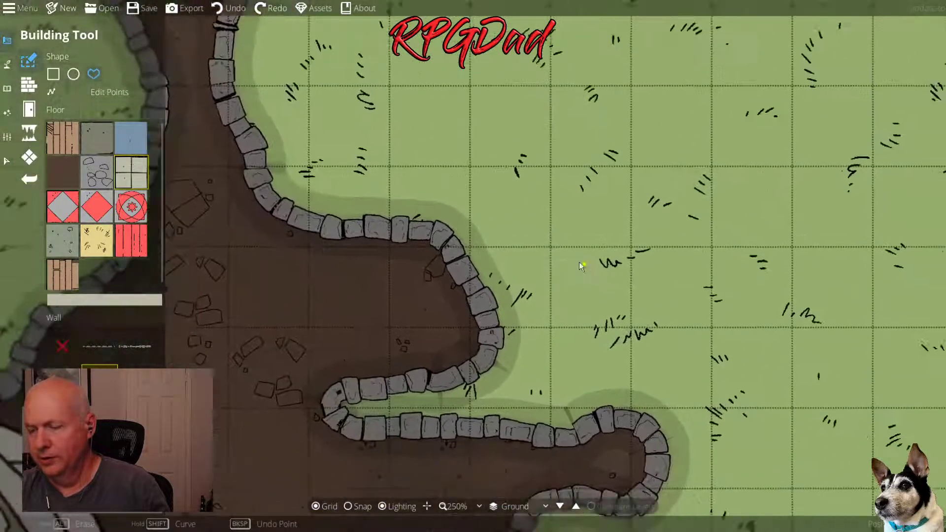
Draw a Concrete-floored building on the grass east of the cave from two overlapping rectangles, the smaller one extending off the southeast corner
{"action": "scroll", "coordinate": [413, 245], "scroll_direction": "up", "scroll_amount": 4}
{"action": "scroll", "coordinate": [401, 261], "scroll_direction": "down", "scroll_amount": 5}
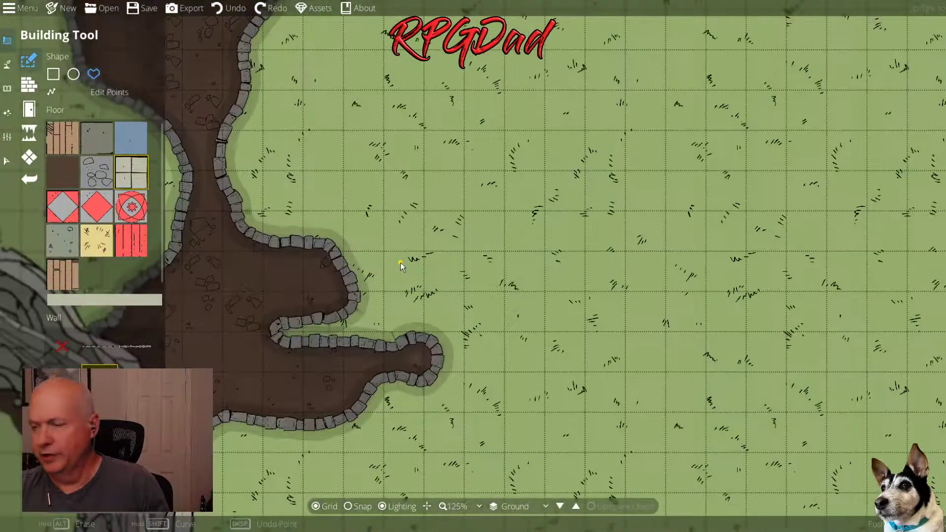
{"action": "scroll", "coordinate": [451, 364], "scroll_direction": "up", "scroll_amount": 3}
{"action": "scroll", "coordinate": [469, 276], "scroll_direction": "down", "scroll_amount": 4}
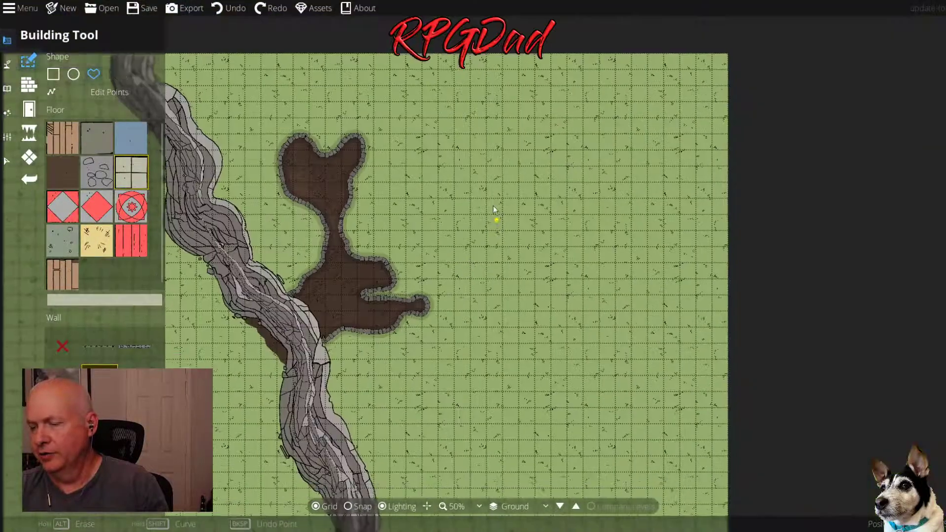
{"action": "left_click_drag", "start_coordinate": [492, 205], "coordinate": [417, 215]}
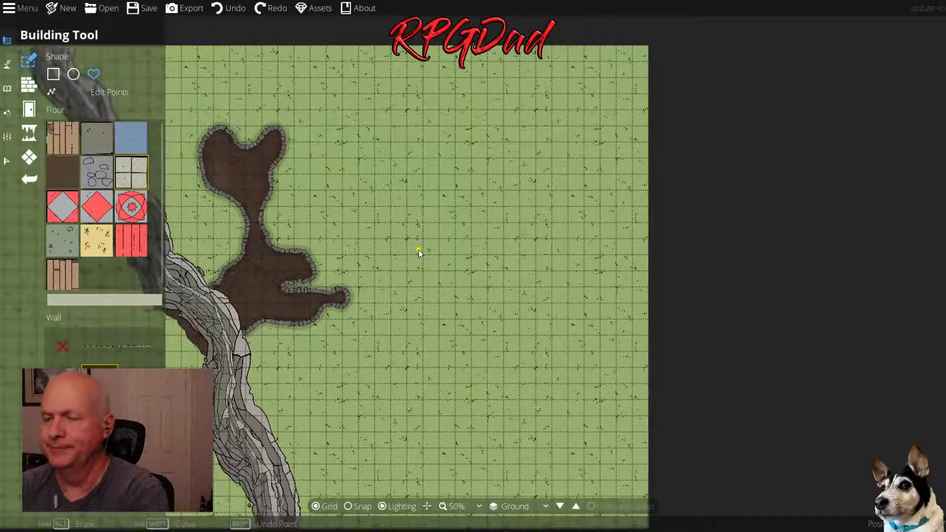
{"action": "left_click", "coordinate": [54, 74]}
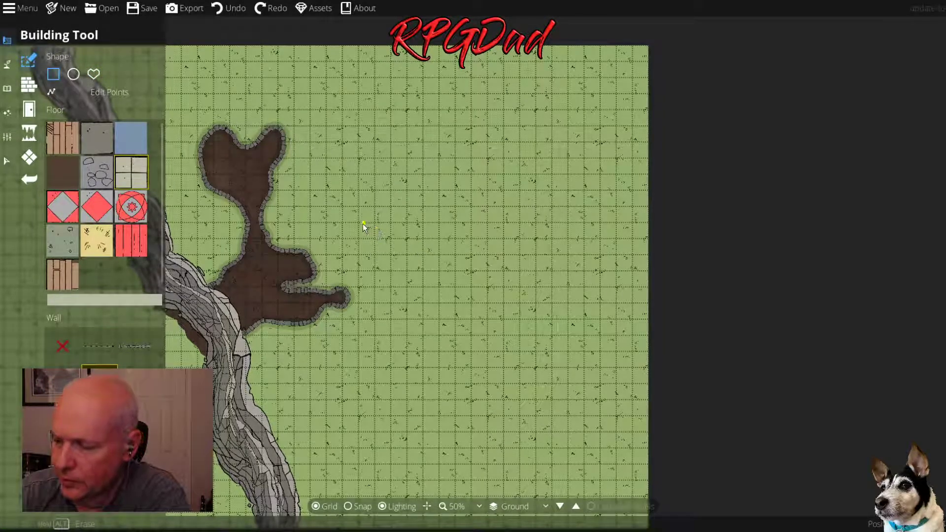
{"action": "left_click_drag", "start_coordinate": [361, 215], "coordinate": [458, 294]}
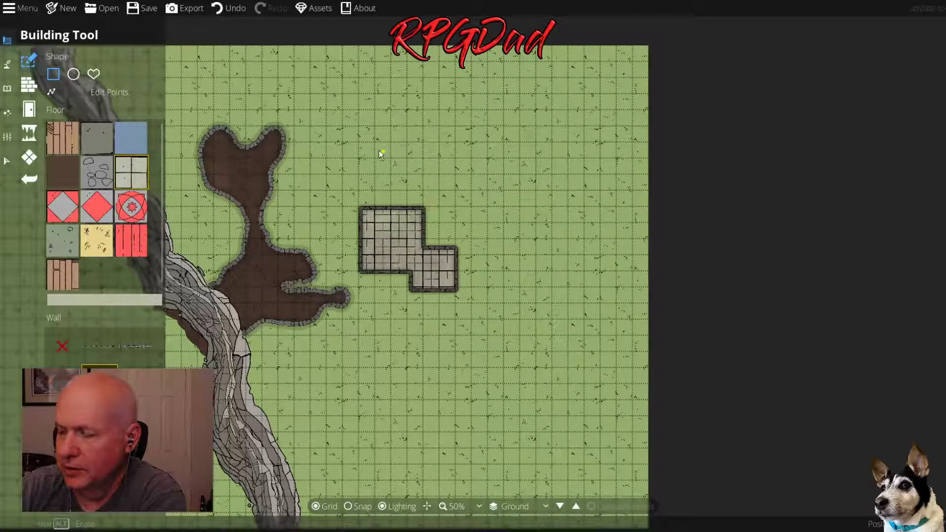
Draw a roughly square room north of that building from two overlapping rectangles, and overlay a small rectangle at its northwest corner
{"action": "left_click_drag", "start_coordinate": [326, 134], "coordinate": [409, 183]}
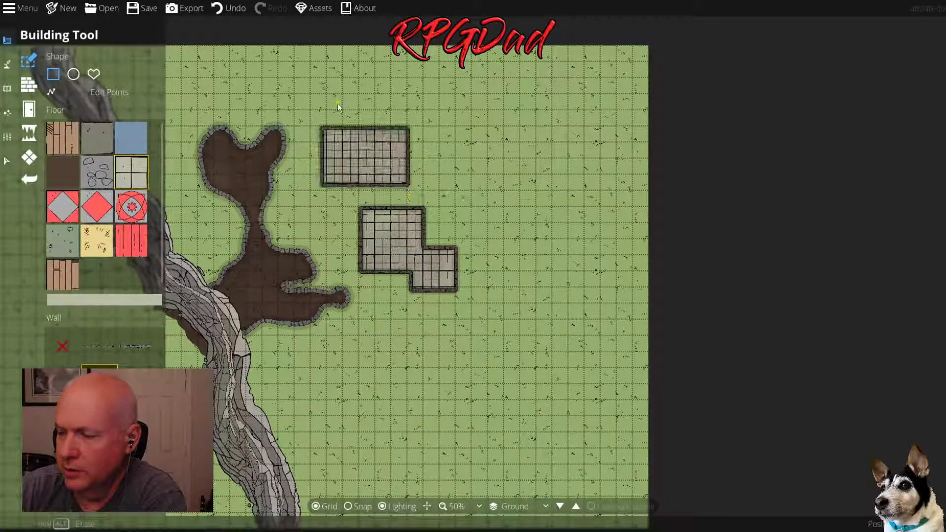
{"action": "left_click_drag", "start_coordinate": [325, 97], "coordinate": [410, 138]}
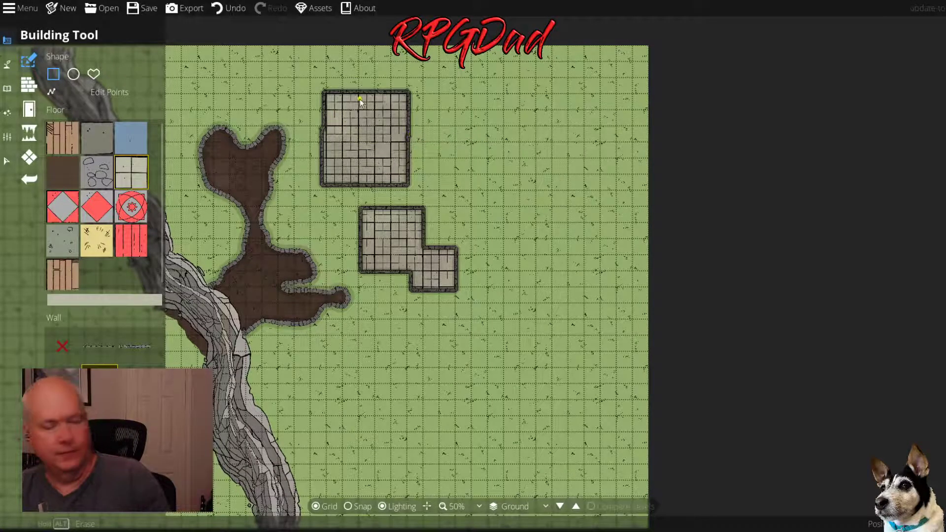
{"action": "scroll", "coordinate": [425, 148], "scroll_direction": "up", "scroll_amount": 3}
{"action": "left_click_drag", "start_coordinate": [424, 148], "coordinate": [559, 237]}
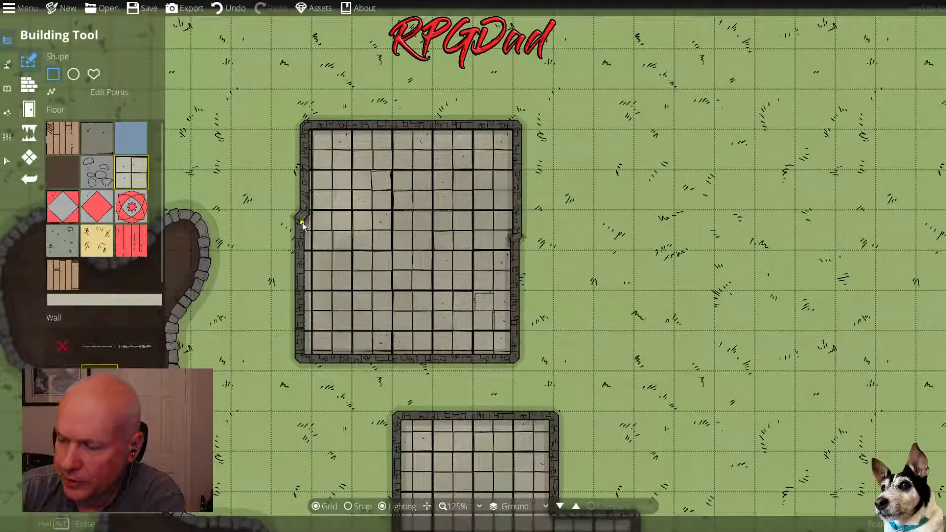
{"action": "left_click_drag", "start_coordinate": [303, 219], "coordinate": [324, 126]}
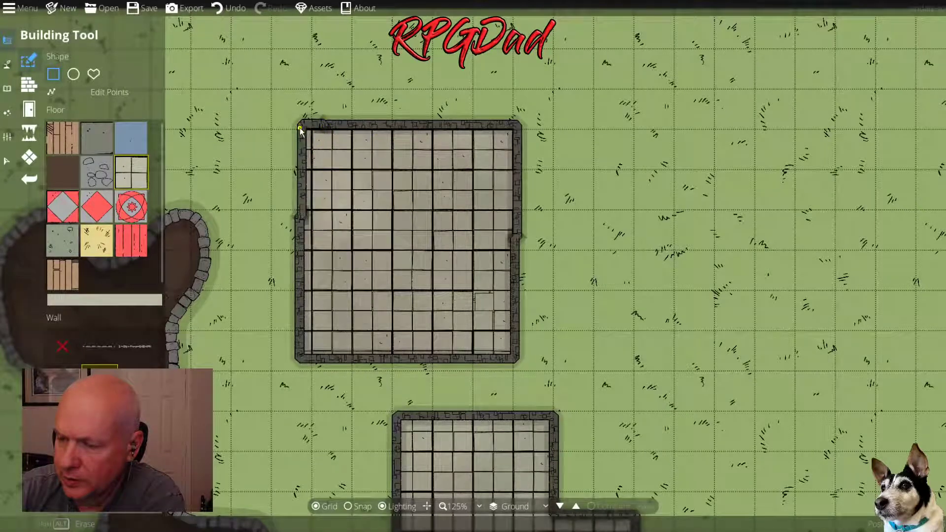
Edit the northern room's western wall, pulling a new wall point up to the northwest corner and removing the midway point
{"action": "left_click", "coordinate": [100, 76]}
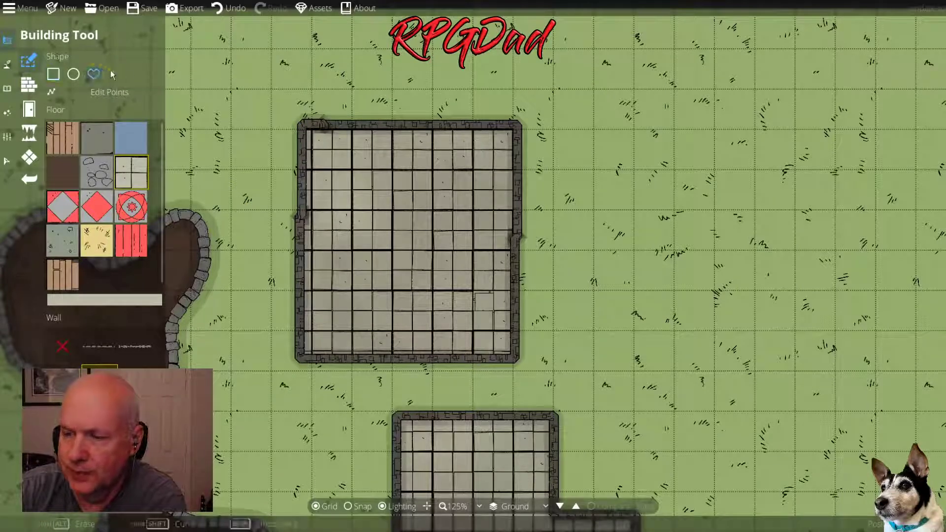
{"action": "left_click", "coordinate": [311, 209]}
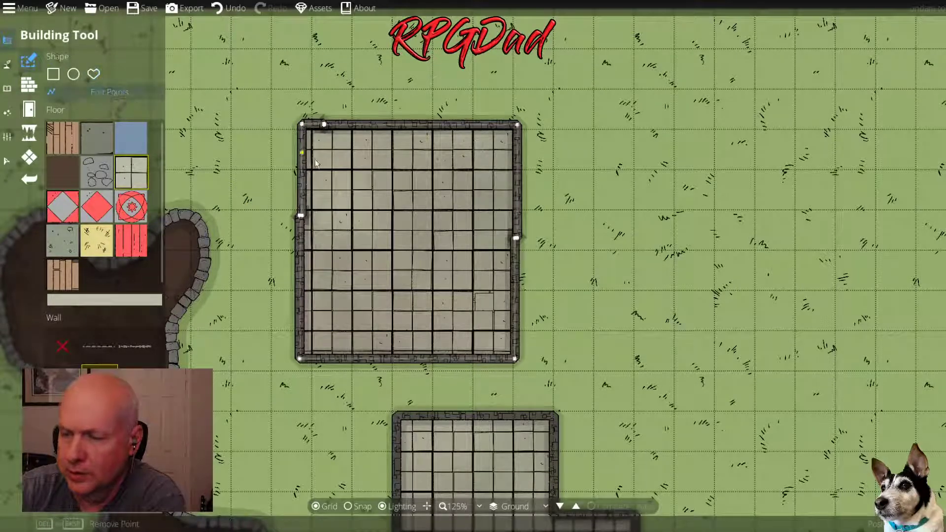
{"action": "left_click_drag", "start_coordinate": [301, 197], "coordinate": [295, 119]}
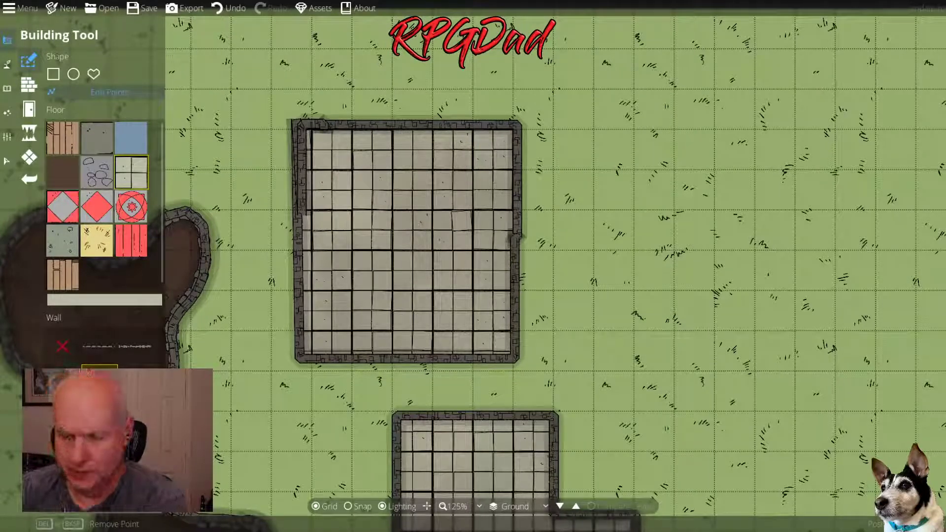
{"action": "left_click", "coordinate": [301, 215]}
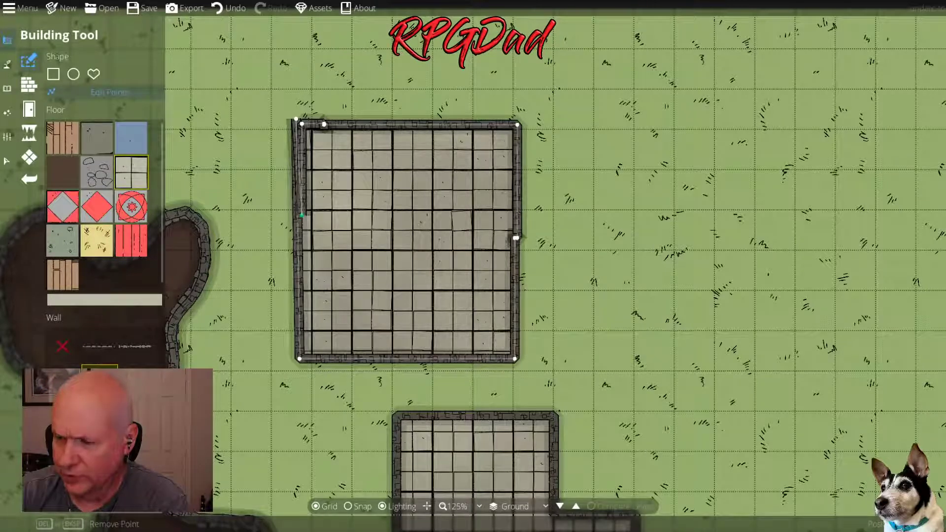
{"action": "left_click_drag", "start_coordinate": [302, 215], "coordinate": [305, 219]}
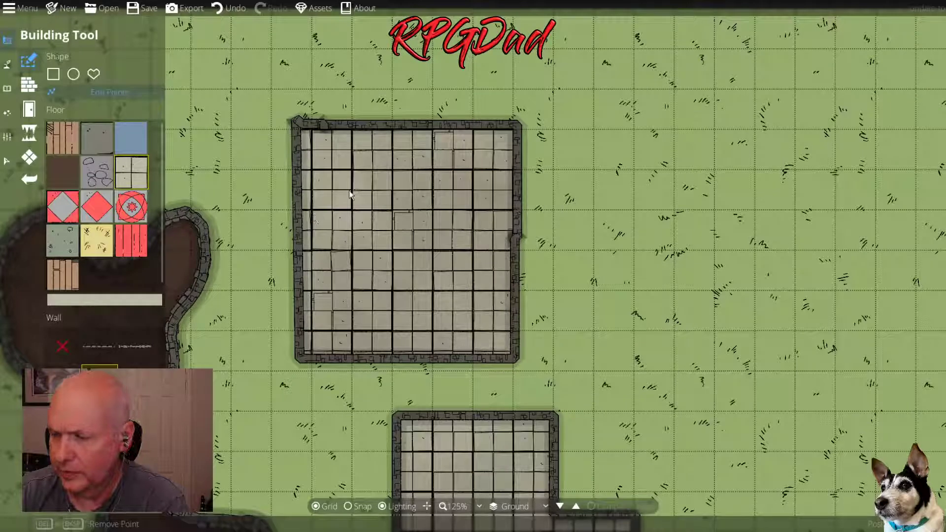
Remove the surplus wall points beside the northern room's northwest corner and realign the corner point with the western wall
{"action": "left_click", "coordinate": [317, 123]}
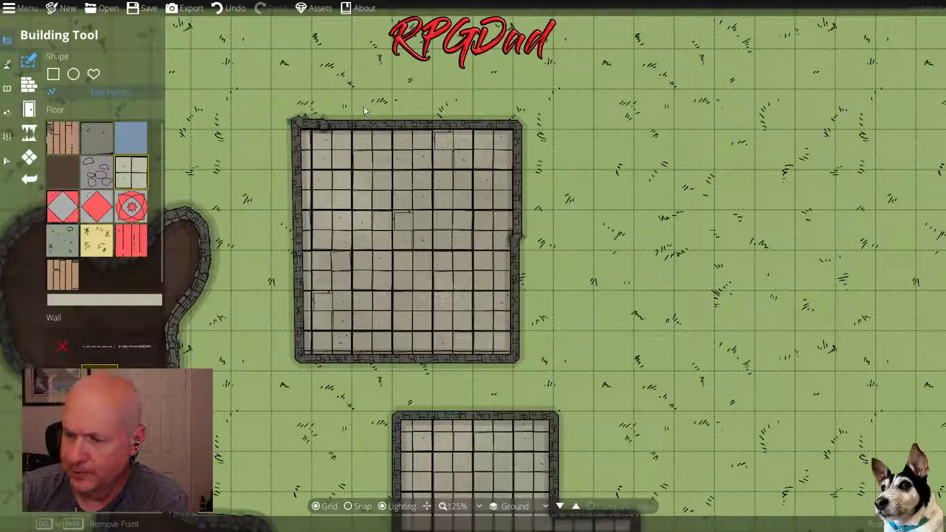
{"action": "left_click", "coordinate": [303, 127]}
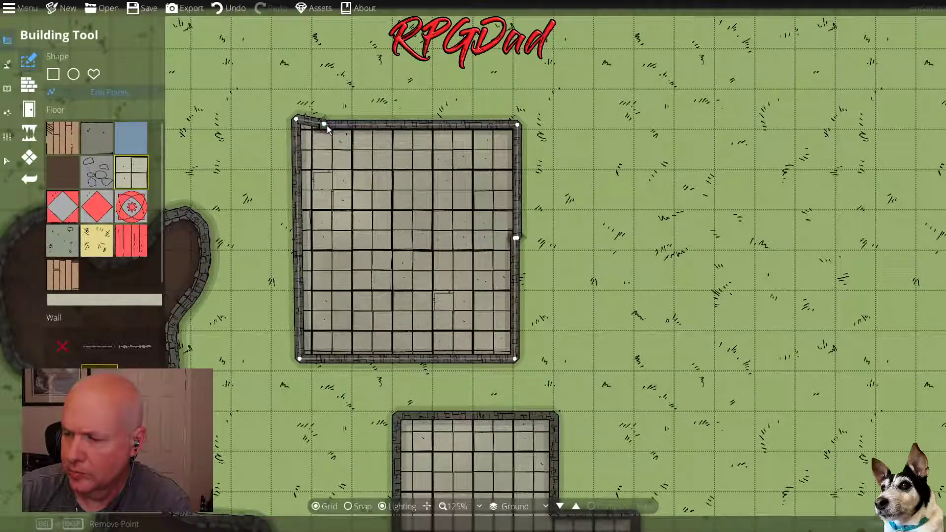
{"action": "key", "text": "Delete"}
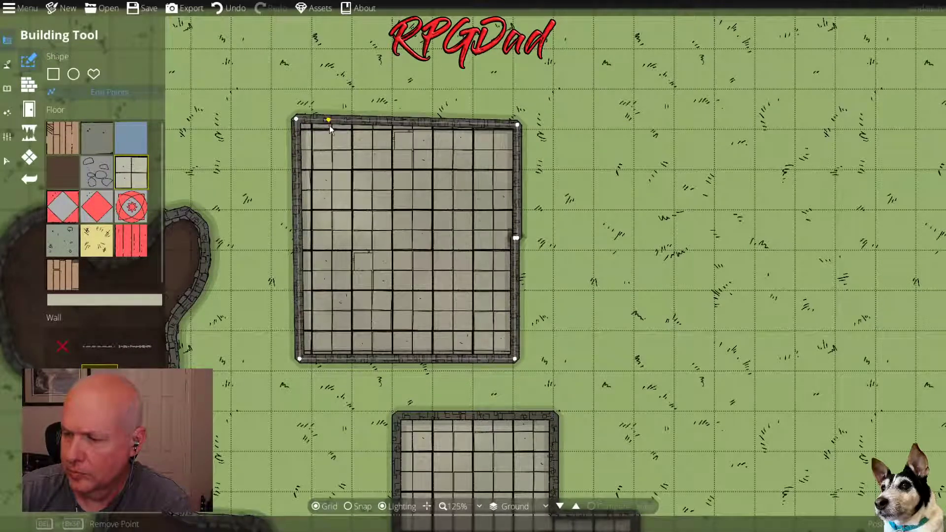
{"action": "left_click", "coordinate": [297, 127]}
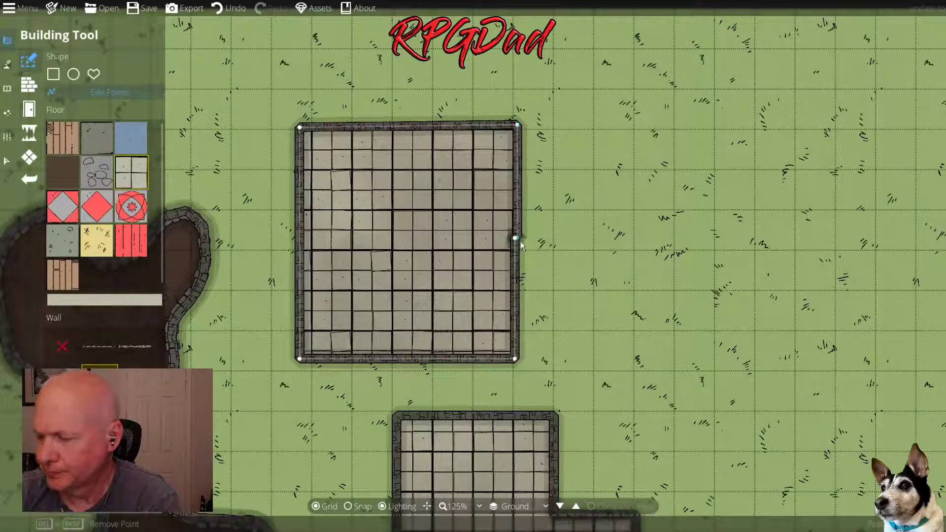
Remove the midway point on the northern room's eastern wall and level the northeast corner with the northwest one
{"action": "key", "text": "Delete"}
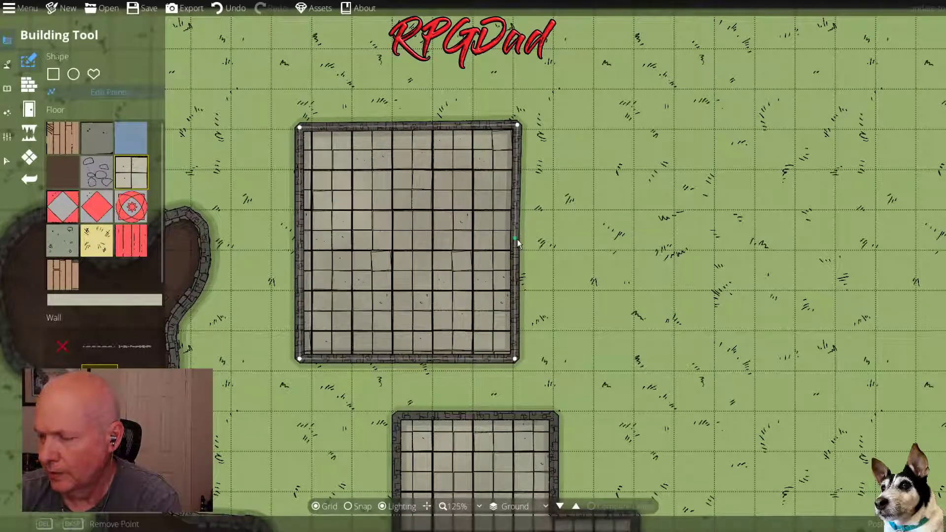
{"action": "left_click_drag", "start_coordinate": [517, 239], "coordinate": [518, 131]}
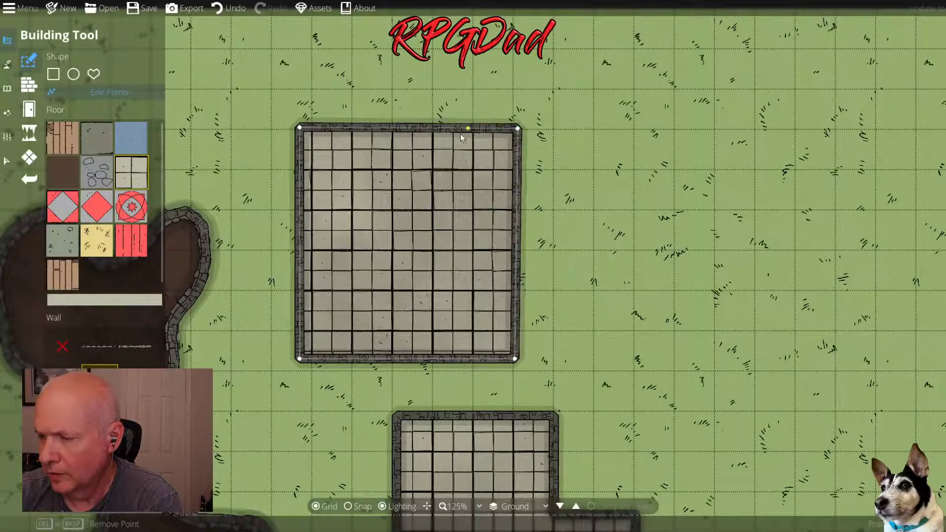
{"action": "key", "text": "Escape"}
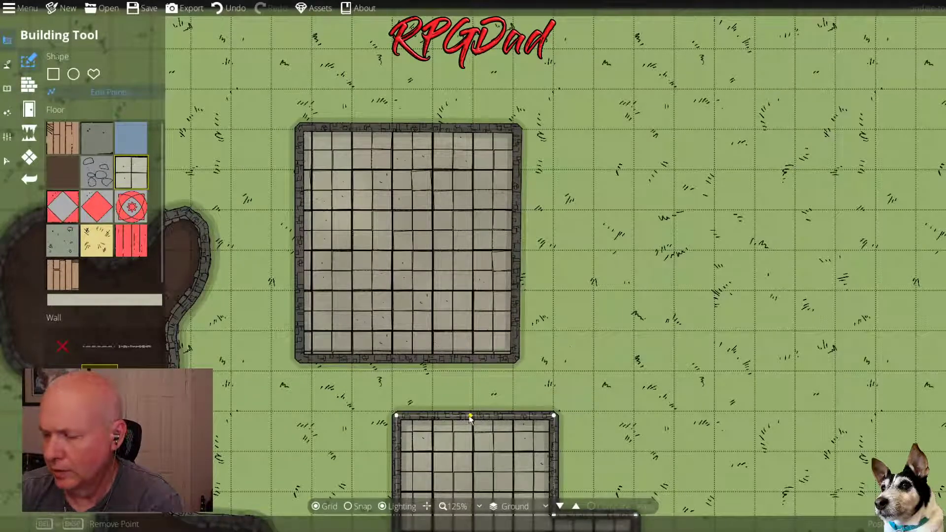
Join the two buildings with a corridor one square wide, and extend a corridor two squares wide east from the northern room
{"action": "left_click", "coordinate": [54, 74]}
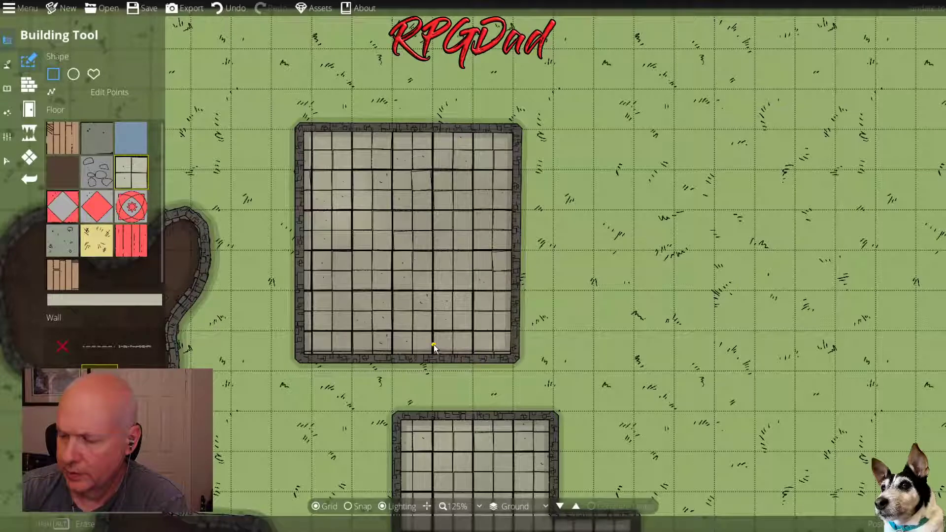
{"action": "left_click_drag", "start_coordinate": [433, 345], "coordinate": [475, 443]}
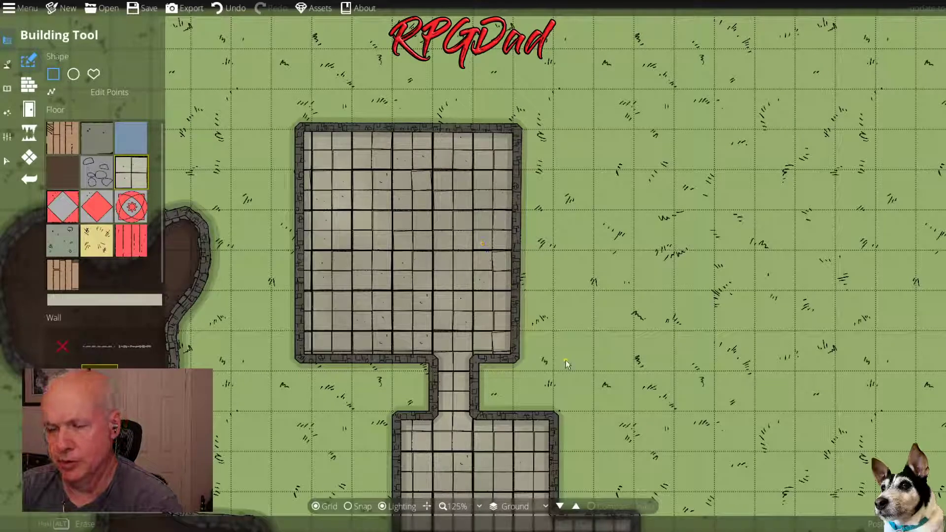
{"action": "key", "text": "s"}
{"action": "key", "text": "d"}
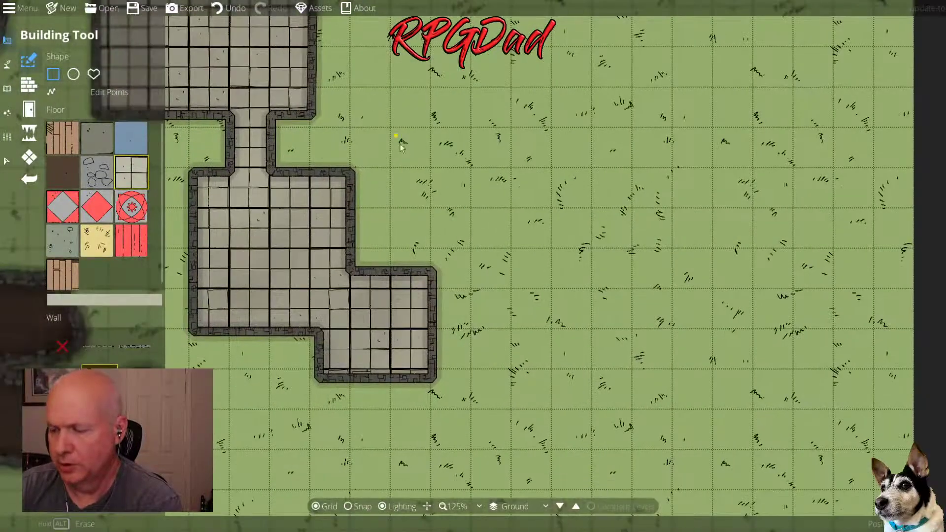
{"action": "key", "text": "w"}
{"action": "key", "text": "w"}
{"action": "key", "text": "a"}
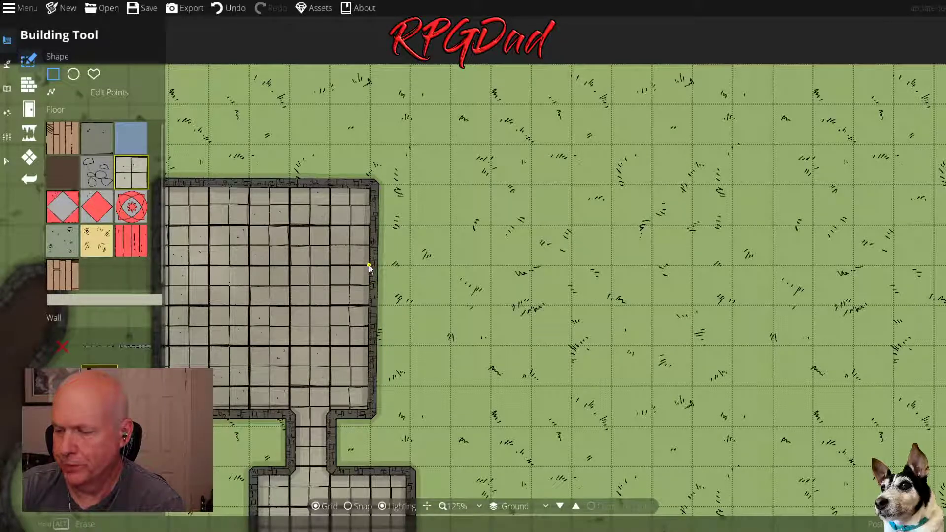
{"action": "left_click_drag", "start_coordinate": [367, 266], "coordinate": [534, 347]}
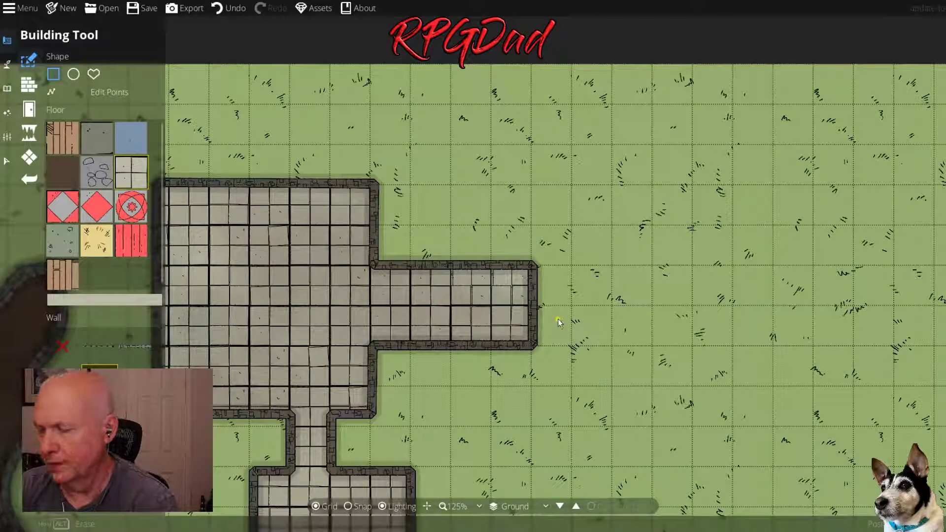
Draw a large room about 9 by 8 squares at the eastern corridor's end, and open the wall between corridor and room
{"action": "left_click_drag", "start_coordinate": [557, 318], "coordinate": [370, 261]}
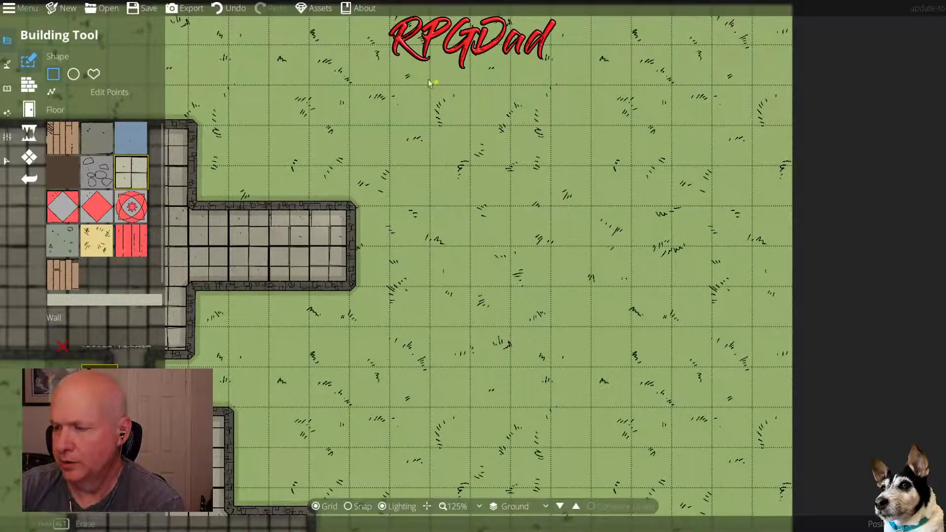
{"action": "left_click_drag", "start_coordinate": [351, 48], "coordinate": [715, 383]}
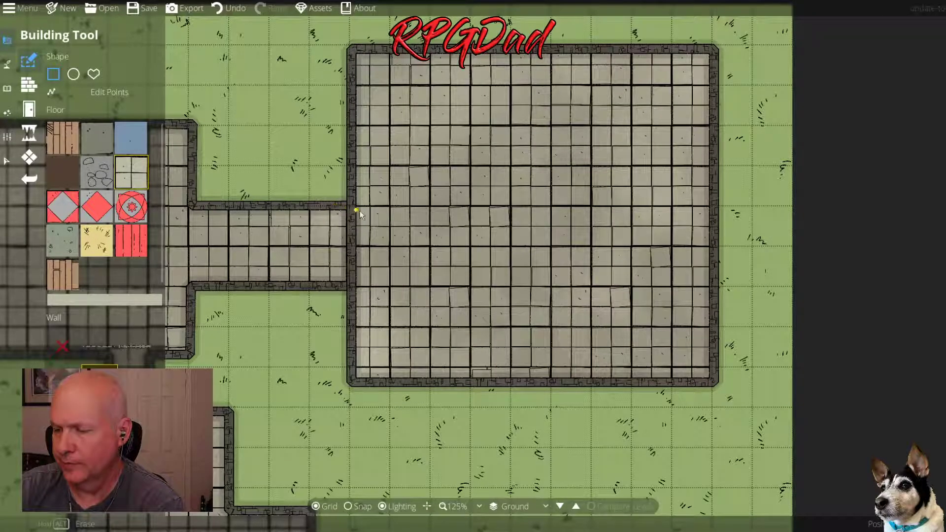
{"action": "left_click_drag", "start_coordinate": [327, 207], "coordinate": [421, 285]}
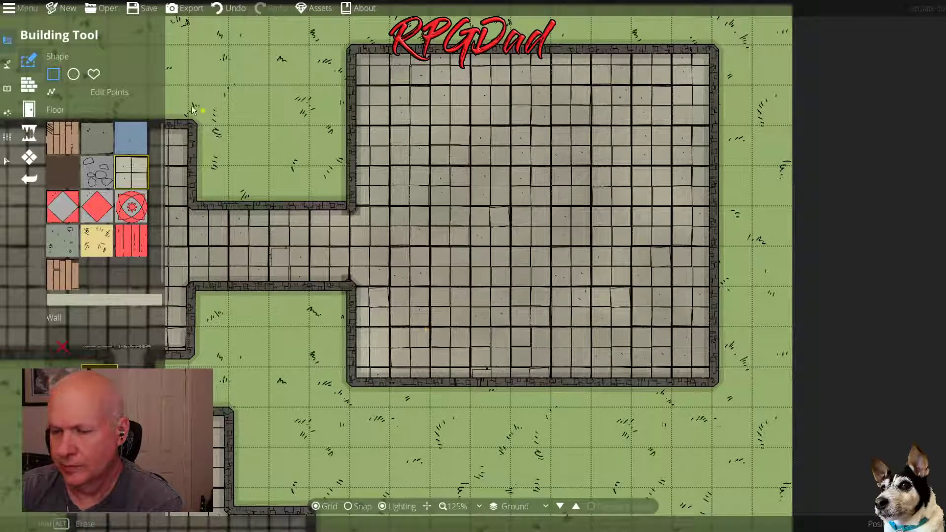
Switch on point editing for the walls of the connected rooms and corridors
{"action": "left_click", "coordinate": [114, 96]}
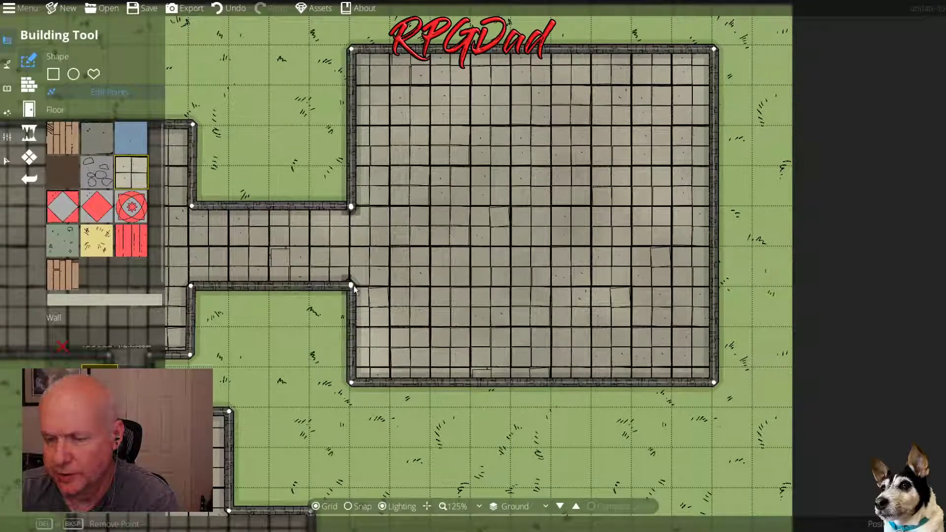
Adjust the wall point where the corridor's lower wall meets the large room to square up that corner
{"action": "left_click", "coordinate": [352, 287]}
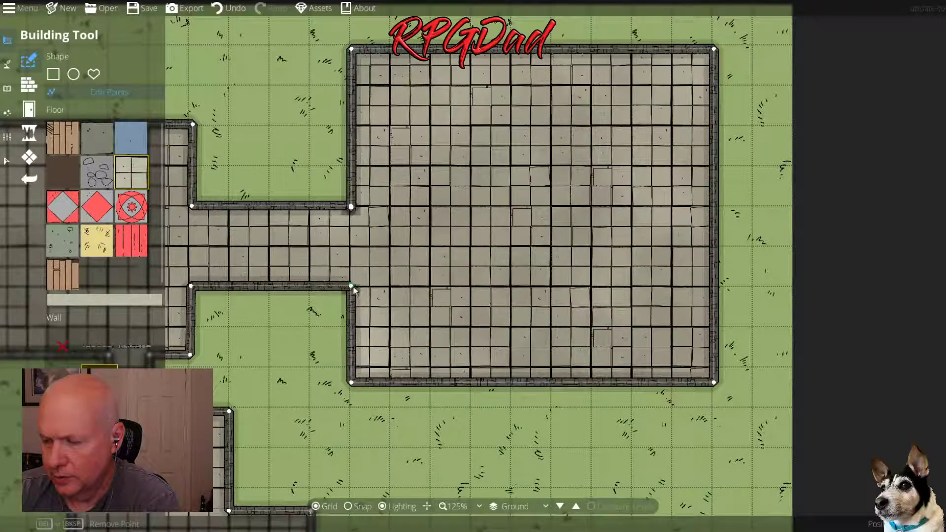
{"action": "left_click_drag", "start_coordinate": [355, 288], "coordinate": [368, 284]}
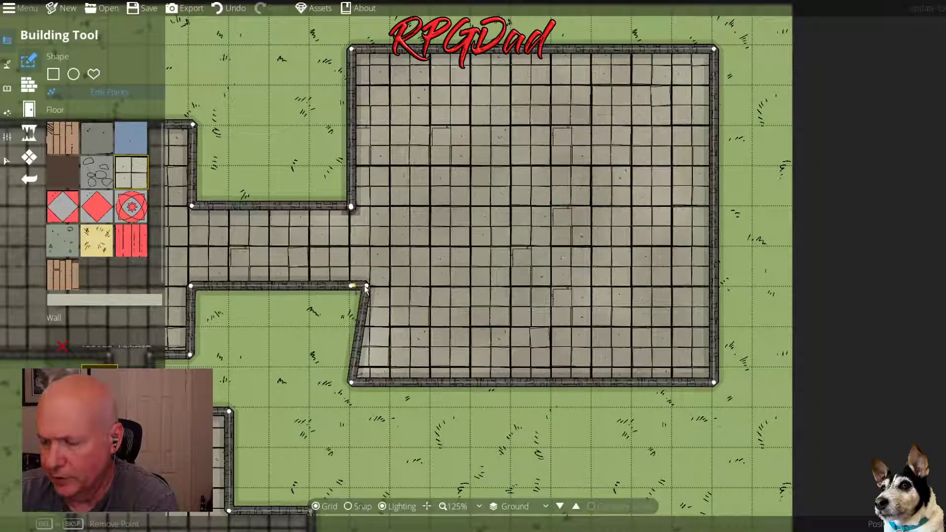
{"action": "key", "text": "Delete"}
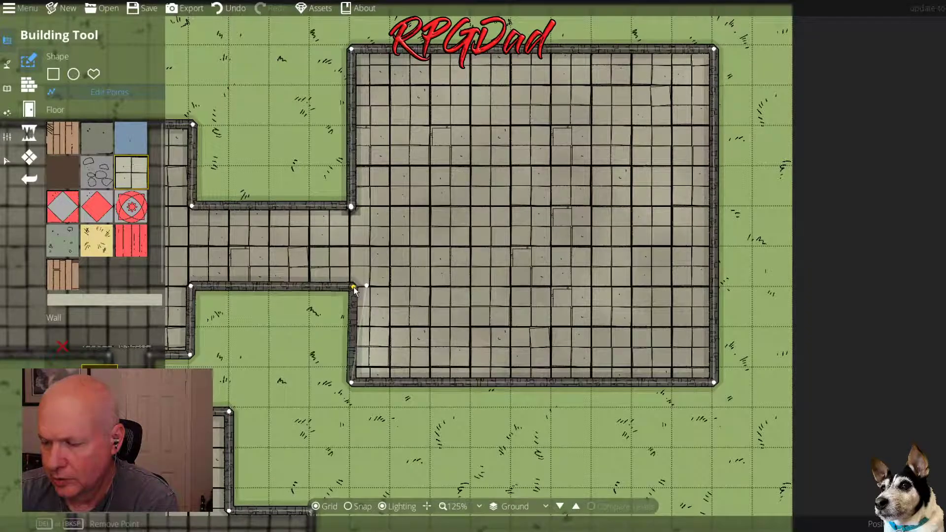
{"action": "key", "text": "Escape"}
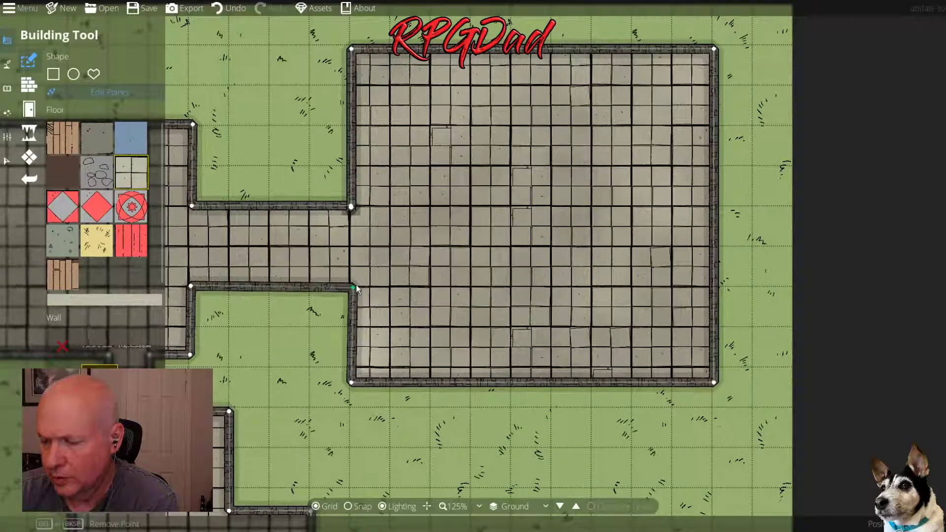
Turn on snapping and align the wall point where the corridor's upper wall meets the large room to the grid
{"action": "left_click", "coordinate": [355, 505]}
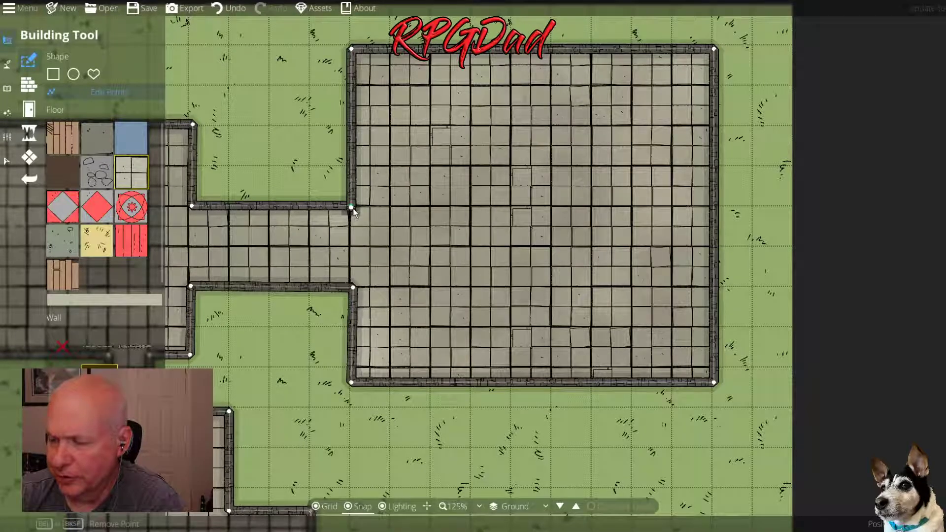
{"action": "left_click", "coordinate": [351, 207]}
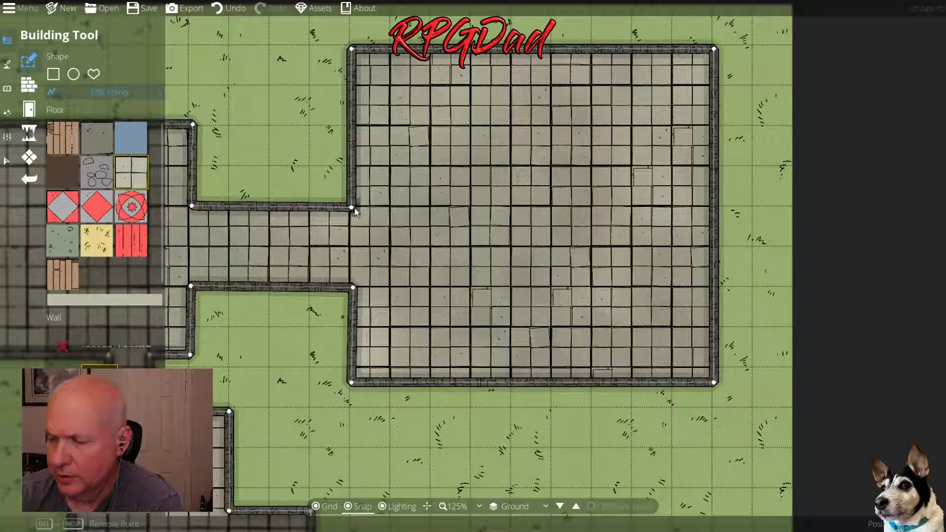
{"action": "left_click", "coordinate": [351, 207]}
{"action": "left_click_drag", "start_coordinate": [353, 208], "coordinate": [352, 204]}
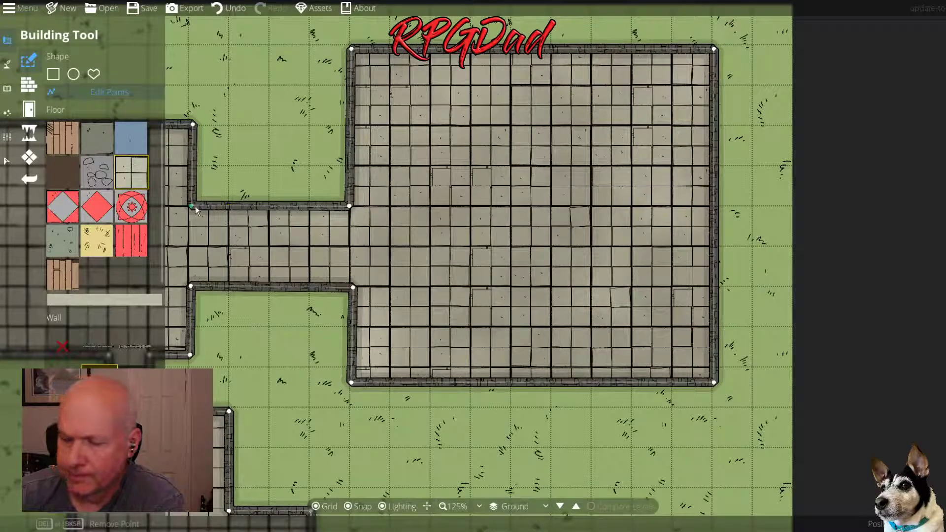
Align the point joining the corridor's upper wall to the smaller room and remove that room's upper-right corner point
{"action": "left_click_drag", "start_coordinate": [192, 206], "coordinate": [196, 207]}
{"action": "left_click", "coordinate": [194, 124]}
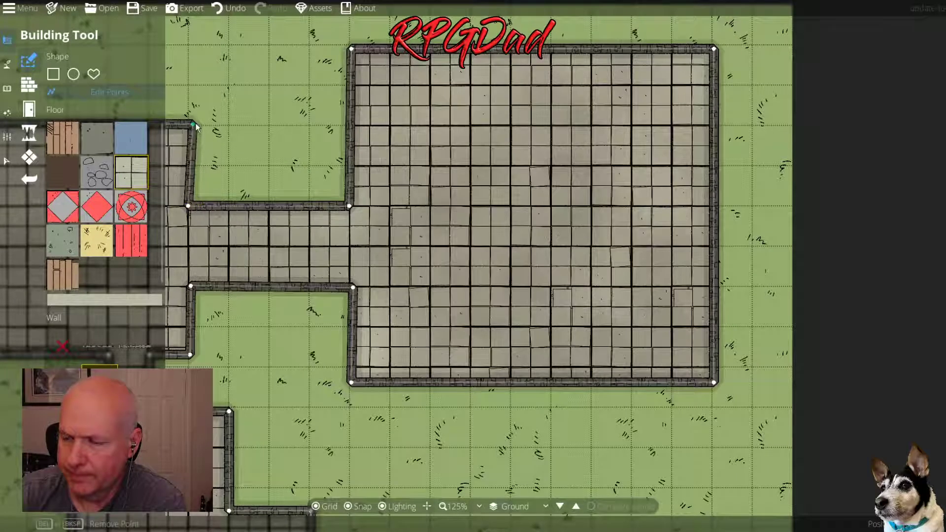
{"action": "key", "text": "Delete"}
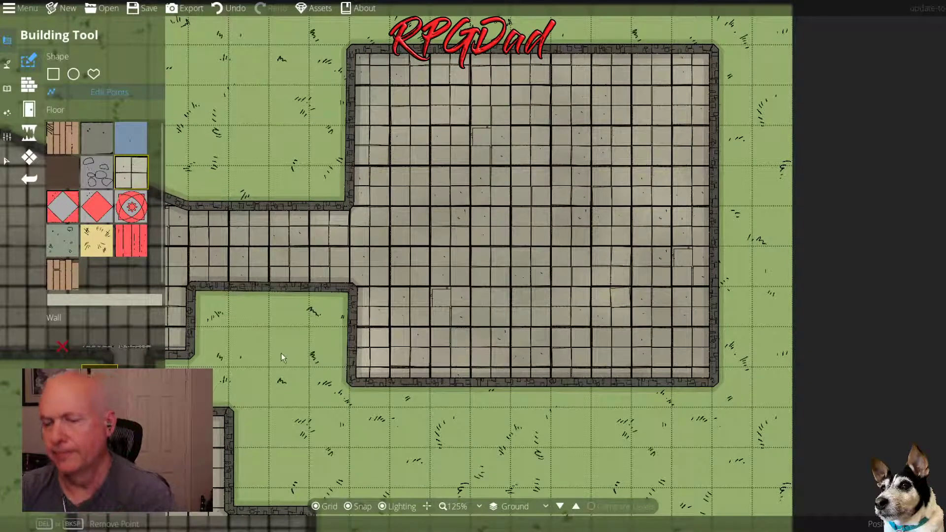
Add a point on the smaller room's slanted wall and pull it outward to rebuild the square upper-right corner
{"action": "left_click_drag", "start_coordinate": [271, 353], "coordinate": [548, 421]}
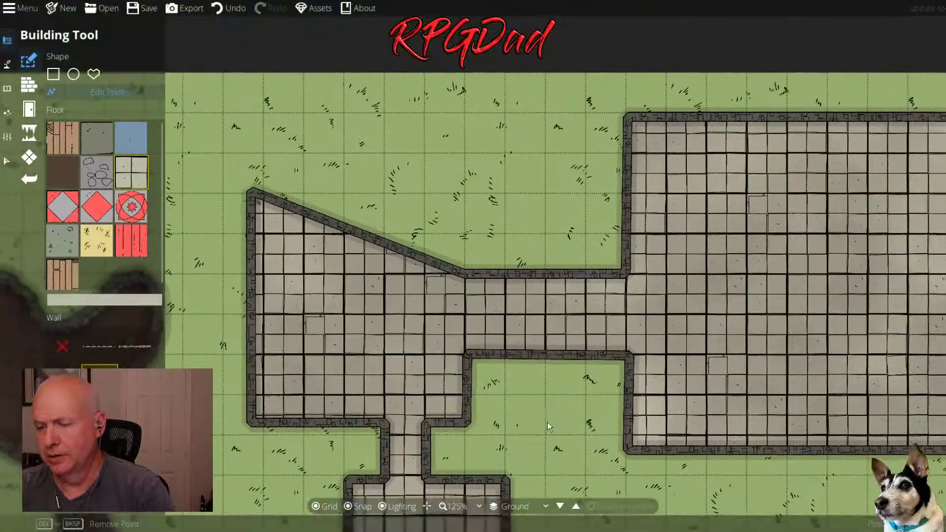
{"action": "left_click", "coordinate": [443, 262]}
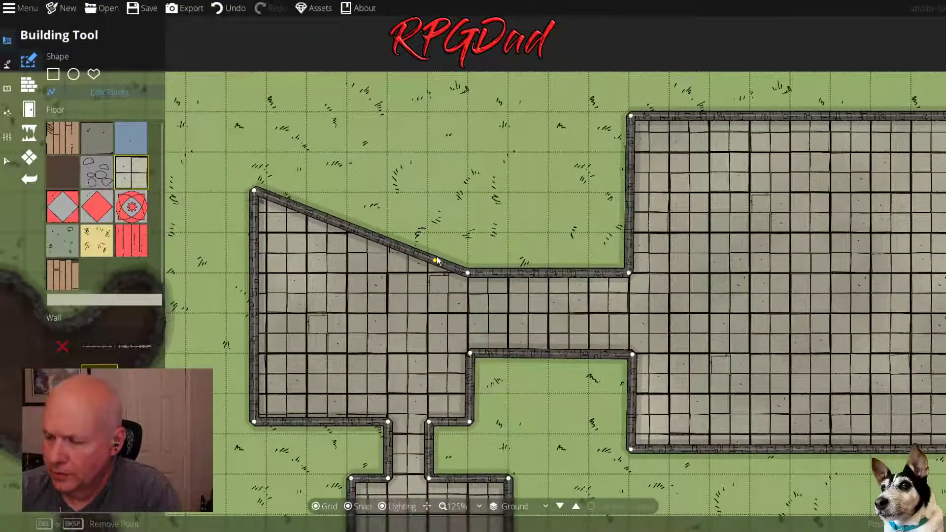
{"action": "left_click_drag", "start_coordinate": [444, 262], "coordinate": [480, 196]}
{"action": "key", "text": "Escape"}
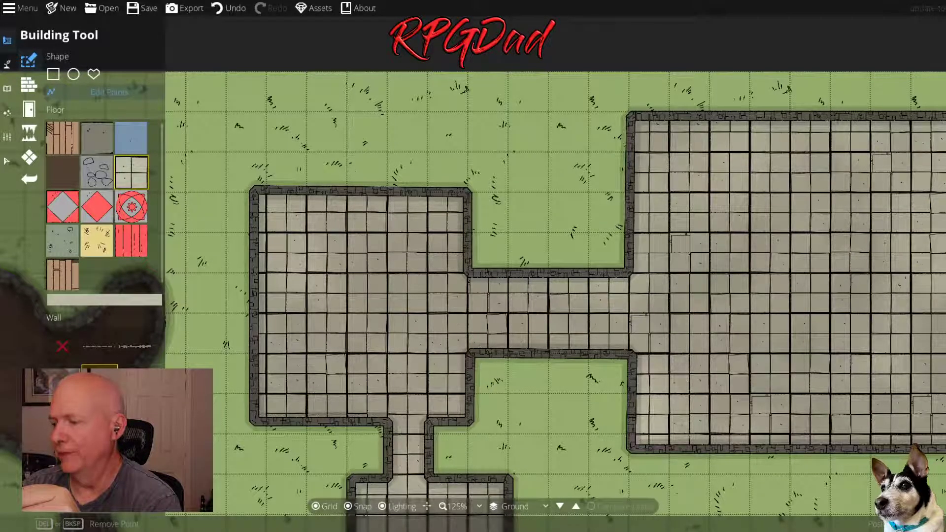
Examine the layout around the cave's tiled passage and the free space beside and below the stone rooms
{"action": "left_click_drag", "start_coordinate": [870, 357], "coordinate": [525, 122]}
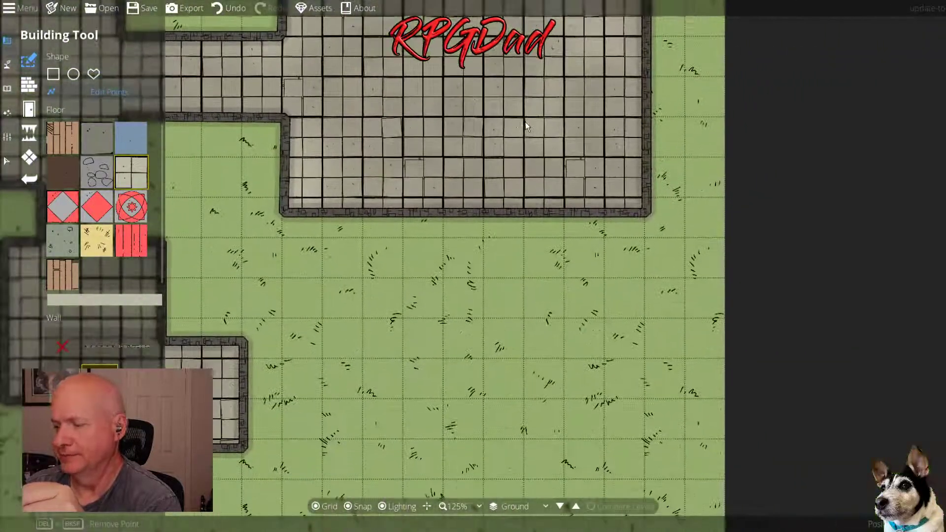
{"action": "scroll", "coordinate": [525, 120], "scroll_direction": "down", "scroll_amount": 2}
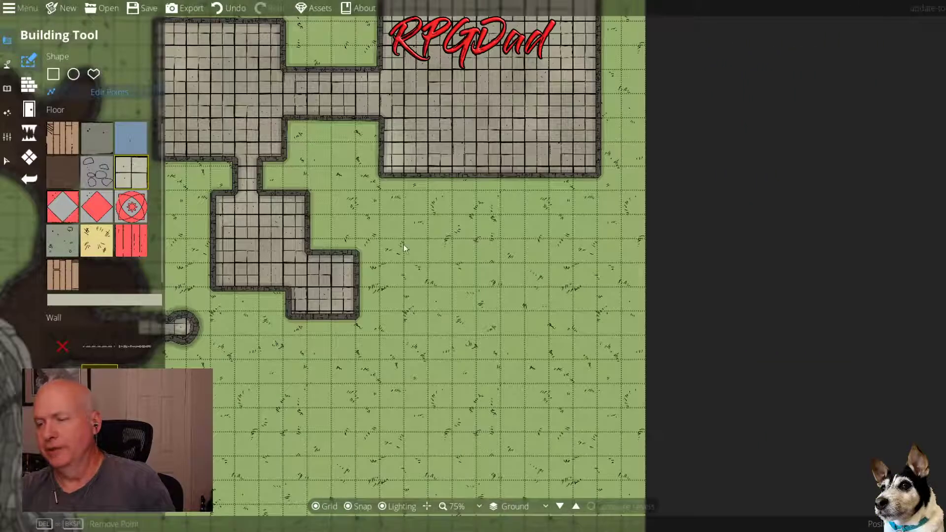
{"action": "scroll", "coordinate": [508, 211], "scroll_direction": "down", "scroll_amount": 2}
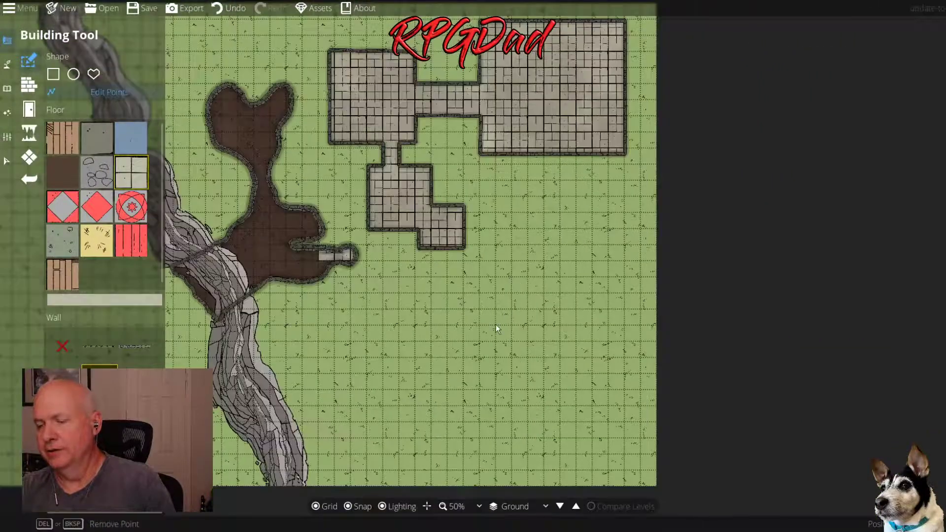
{"action": "left_click_drag", "start_coordinate": [495, 324], "coordinate": [474, 305]}
{"action": "scroll", "coordinate": [445, 299], "scroll_direction": "up", "scroll_amount": 4}
{"action": "left_click_drag", "start_coordinate": [492, 197], "coordinate": [645, 380]}
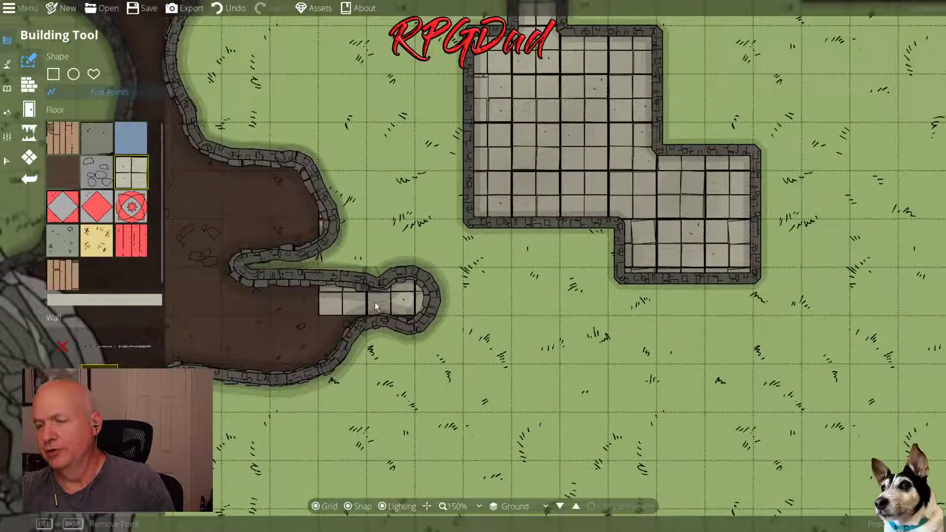
{"action": "mouse_move", "coordinate": [434, 326]}
{"action": "left_click_drag", "start_coordinate": [595, 361], "coordinate": [674, 356]}
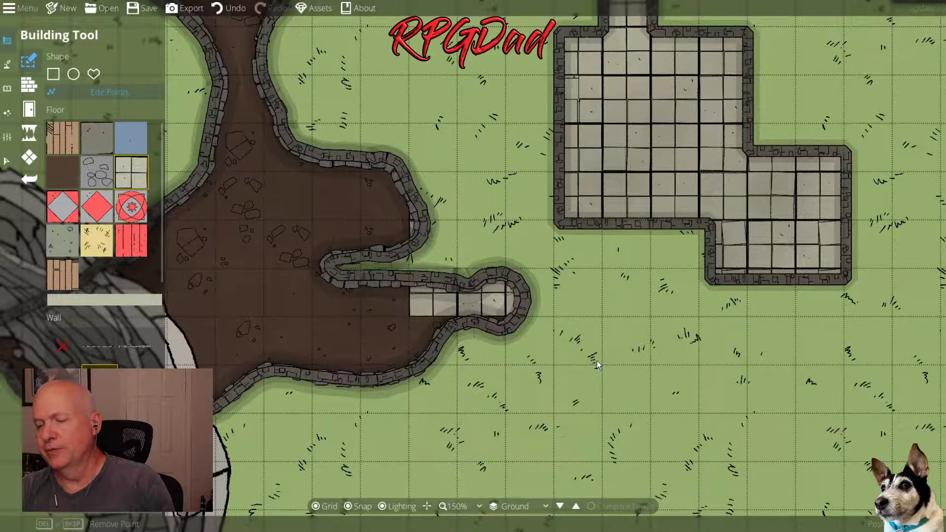
{"action": "left_click_drag", "start_coordinate": [596, 361], "coordinate": [456, 350]}
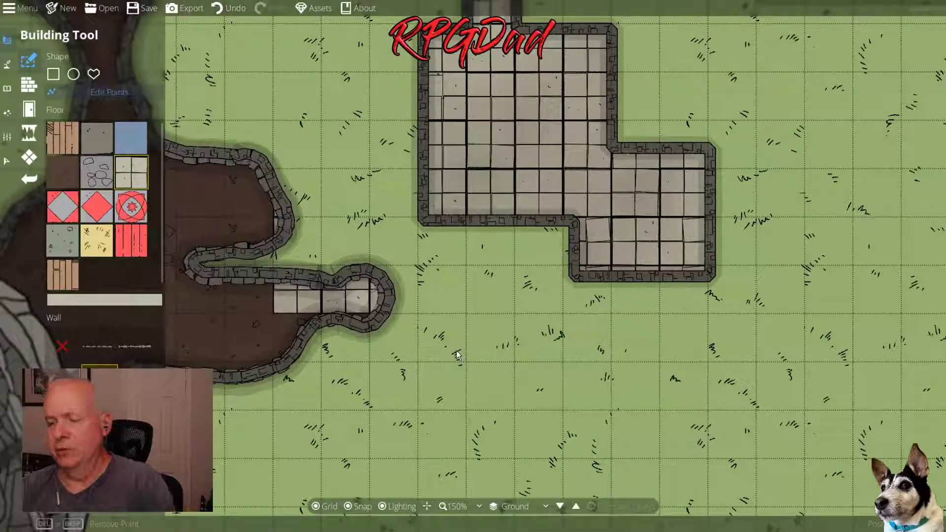
Draw a rectangular tiled room about 5 by 2 tiles below the small L-shaped room
{"action": "left_click", "coordinate": [371, 277]}
{"action": "left_click", "coordinate": [425, 291]}
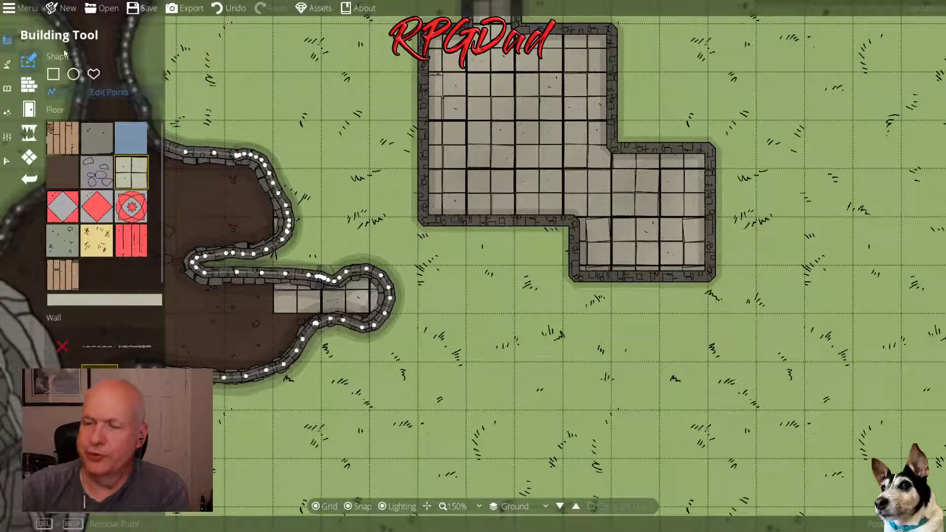
{"action": "left_click", "coordinate": [54, 74]}
{"action": "left_click_drag", "start_coordinate": [473, 348], "coordinate": [709, 412]}
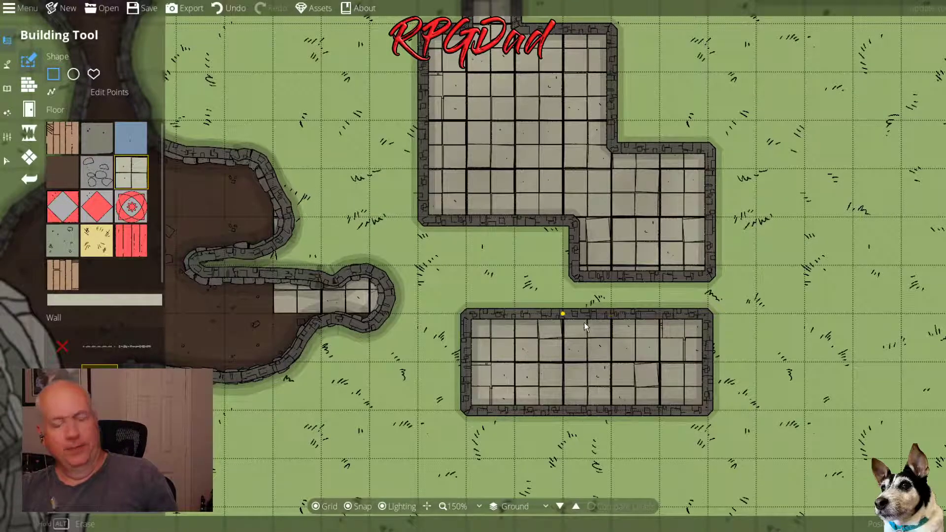
Undo the building edits until all stone-tiled rooms and corridors are removed, leaving the cave and the rocky strip
{"action": "scroll", "coordinate": [566, 322], "scroll_direction": "down", "scroll_amount": 2}
{"action": "scroll", "coordinate": [483, 269], "scroll_direction": "down", "scroll_amount": 1}
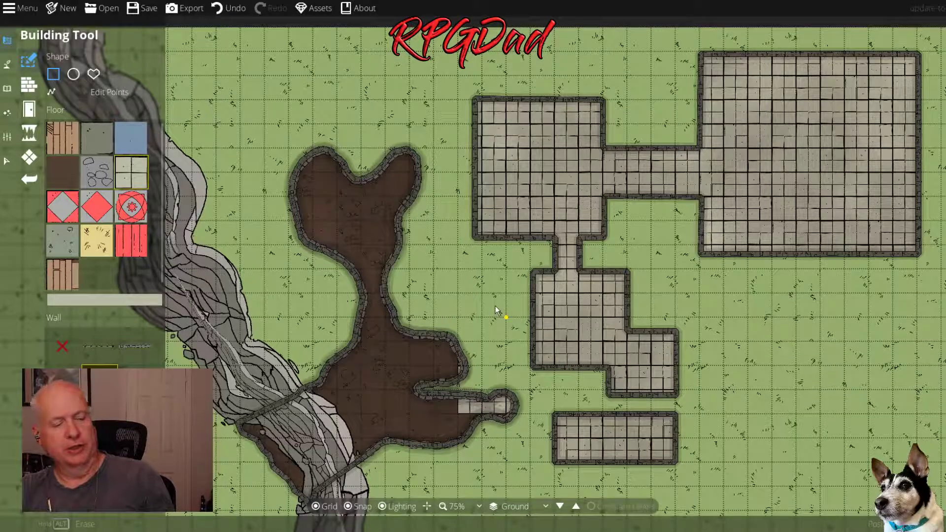
{"action": "key", "text": "ctrl+z"}
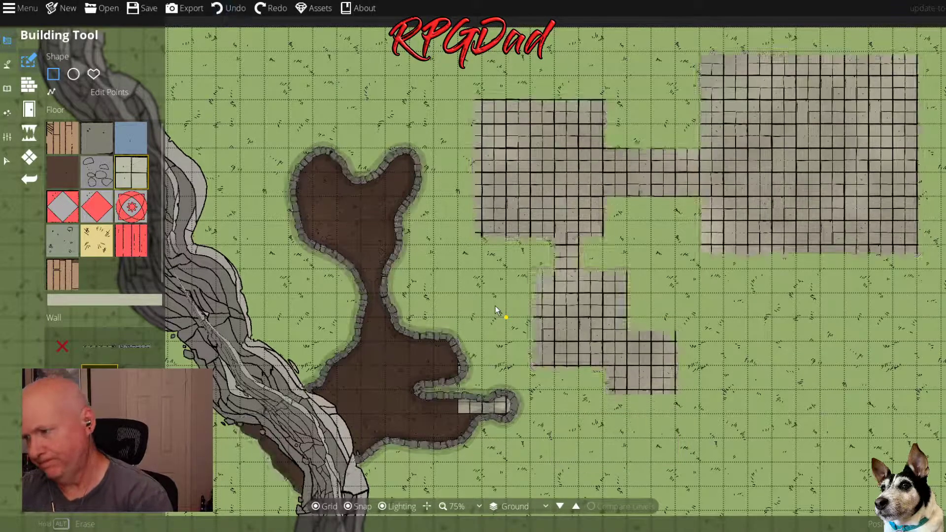
{"action": "key", "text": "ctrl+z"}
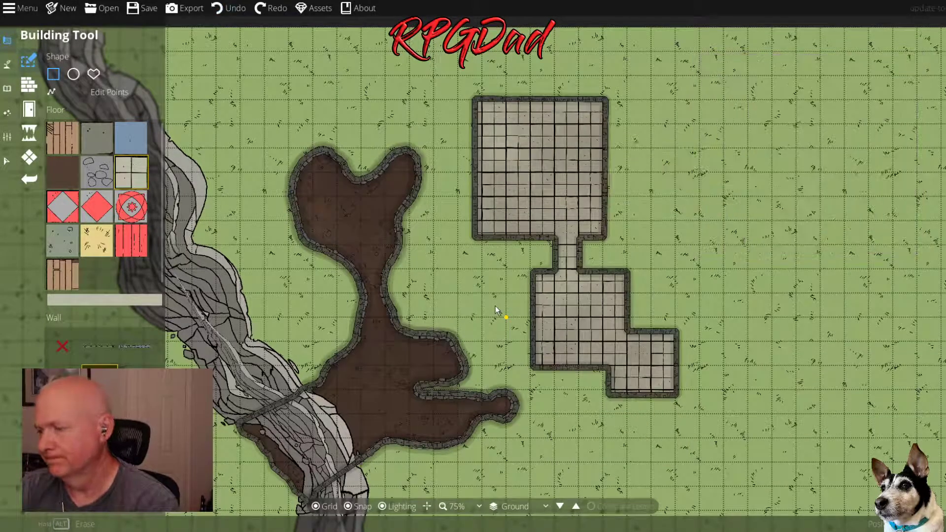
{"action": "key", "text": "ctrl+z"}
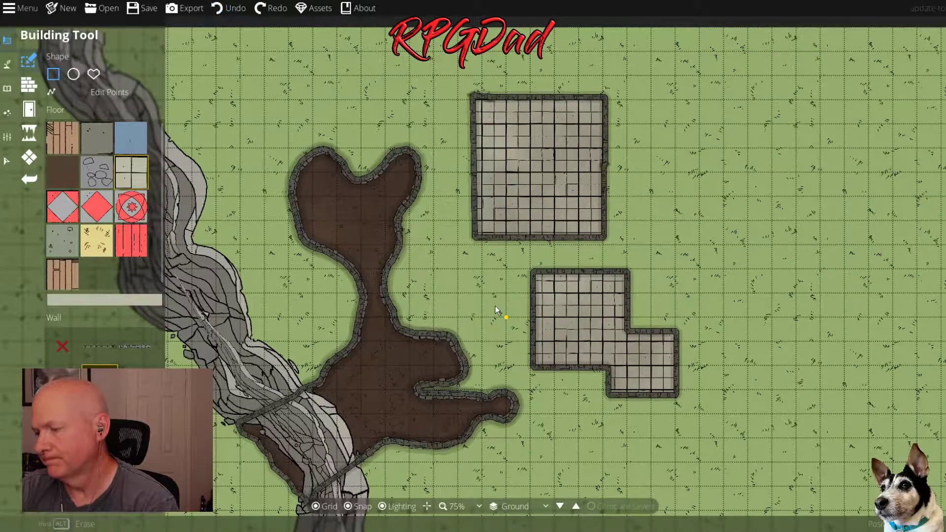
{"action": "key", "text": "ctrl+z"}
{"action": "key", "text": "ctrl+z"}
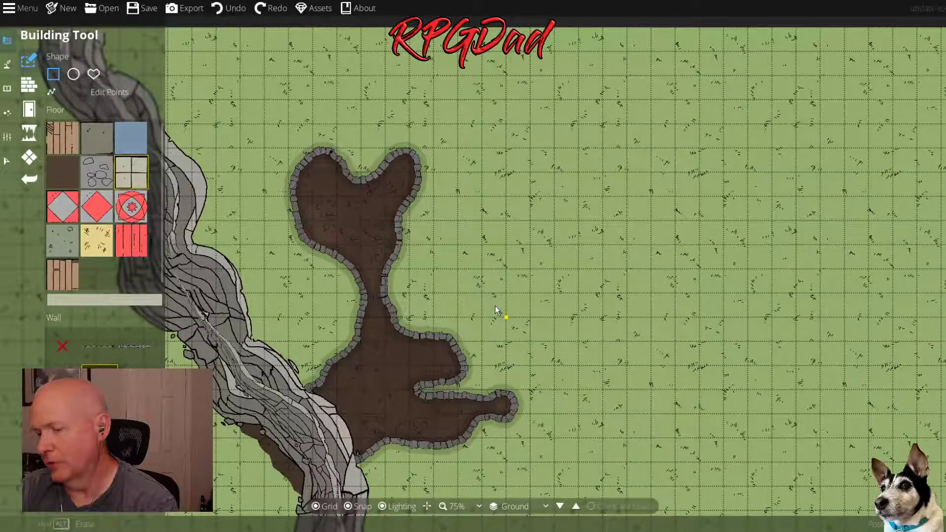
{"action": "key", "text": "ctrl+z"}
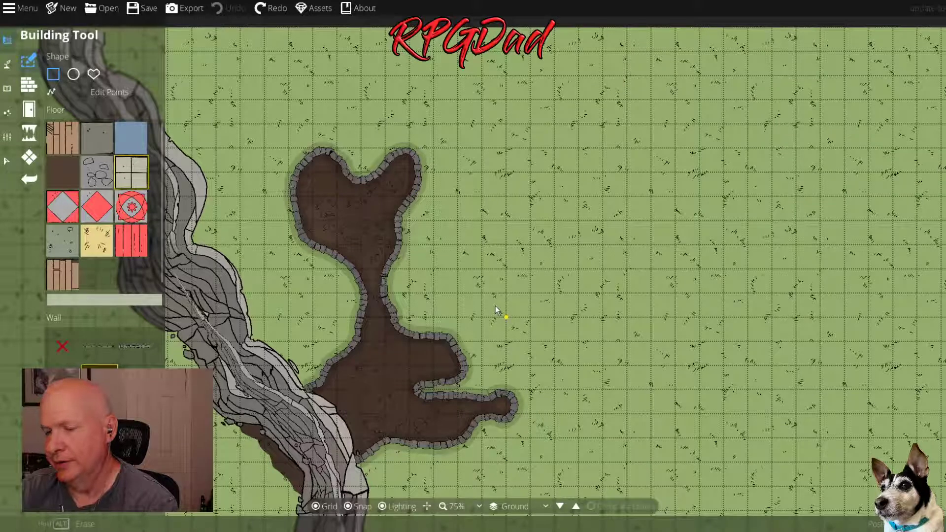
{"action": "left_click", "coordinate": [7, 161]}
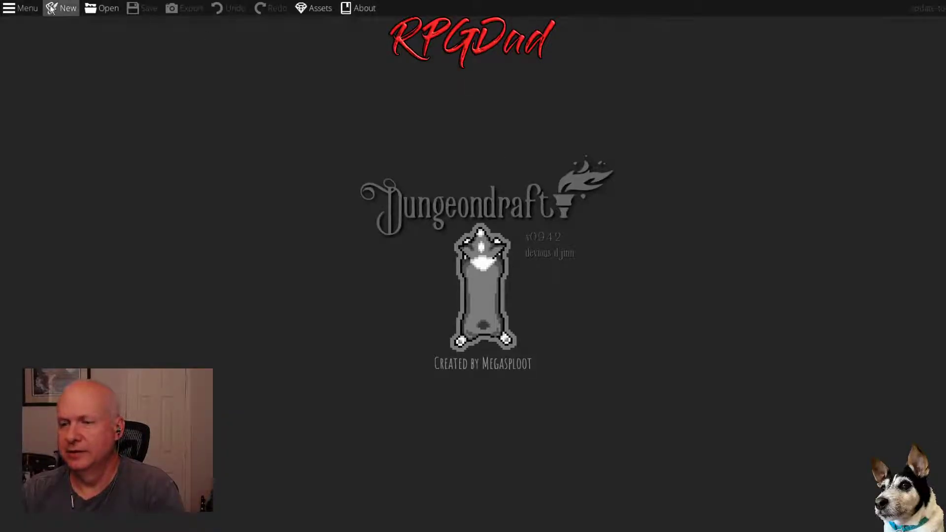
Try to open an existing map file
{"action": "left_click", "coordinate": [28, 8]}
{"action": "mouse_move", "coordinate": [29, 25]}
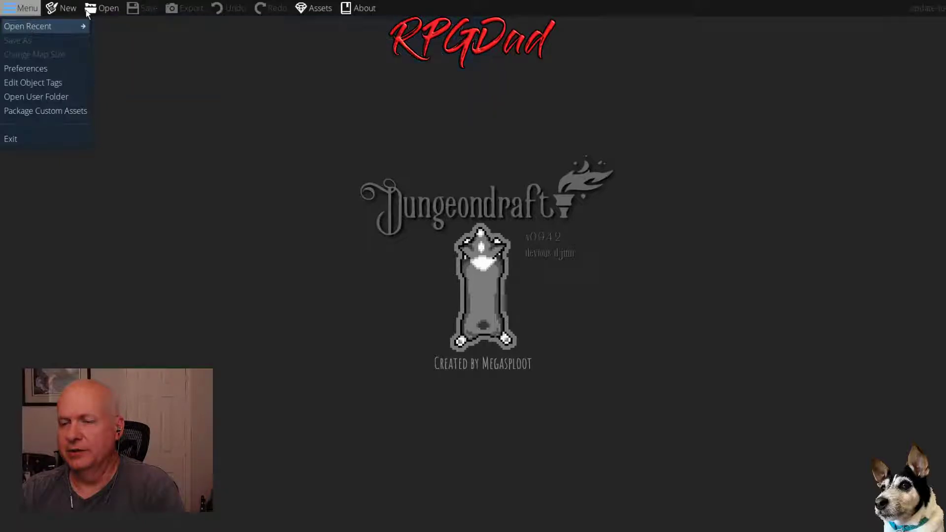
{"action": "left_click", "coordinate": [103, 13]}
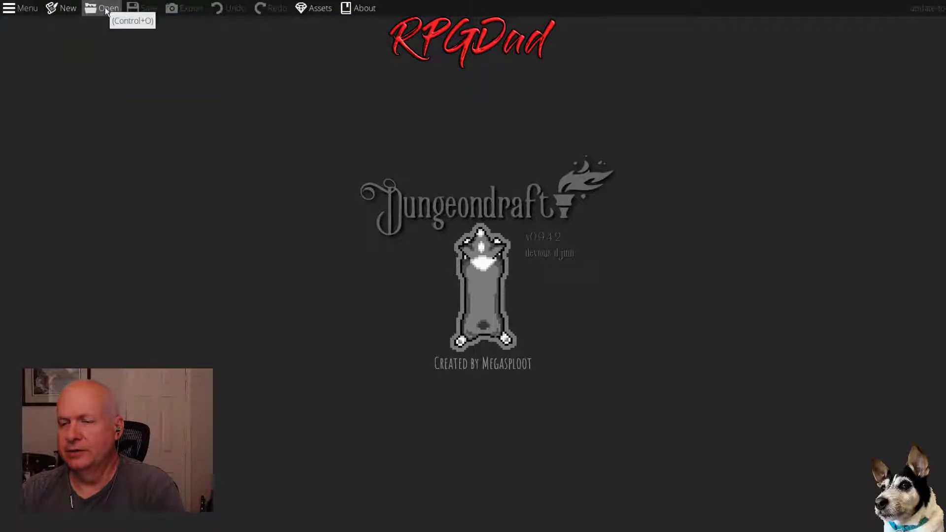
{"action": "left_click", "coordinate": [105, 11]}
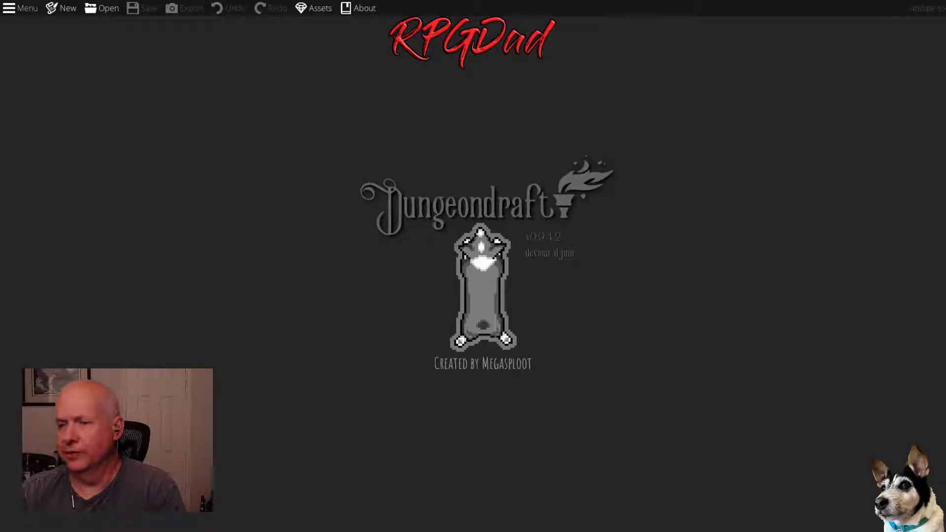
{"action": "left_click", "coordinate": [104, 10]}
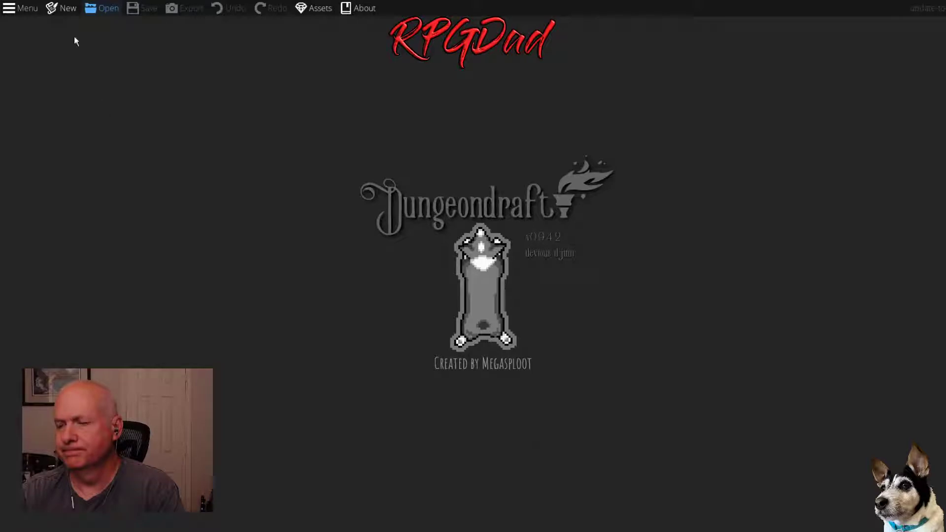
Create a new map 45 tiles wide and 30 tiles high without the map wizard
{"action": "left_click", "coordinate": [60, 11]}
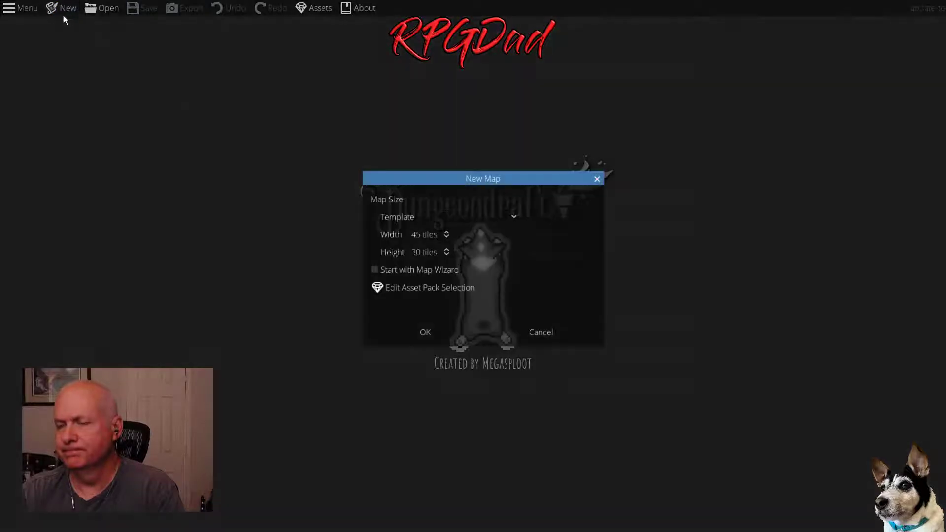
{"action": "left_click", "coordinate": [436, 334]}
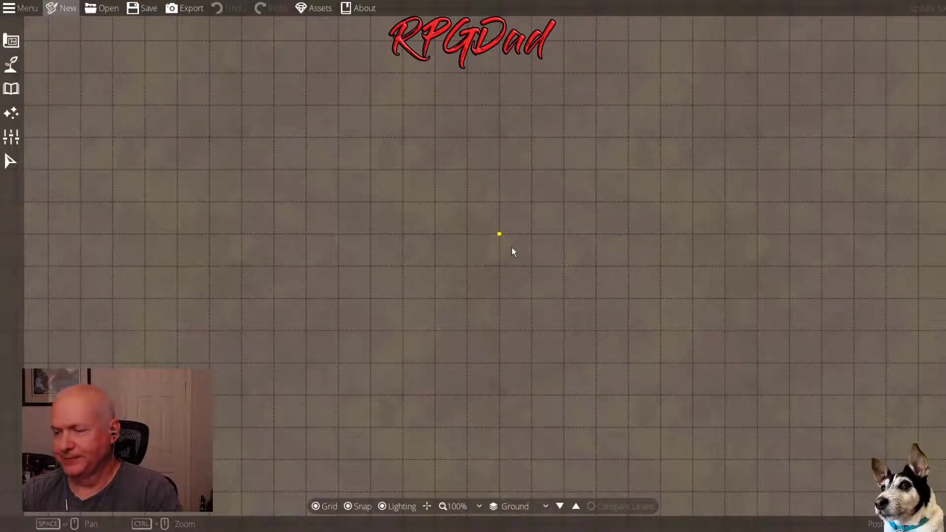
{"action": "scroll", "coordinate": [511, 247], "scroll_direction": "down", "scroll_amount": 2}
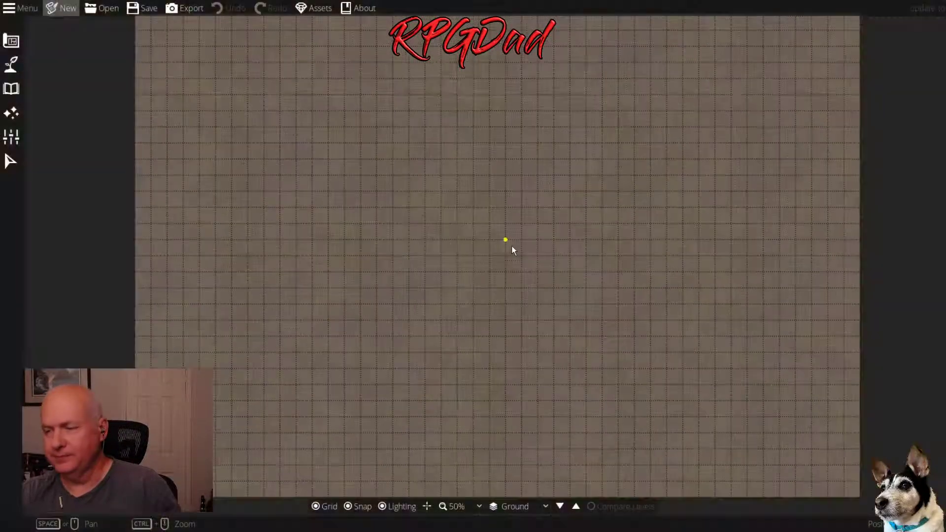
{"action": "scroll", "coordinate": [511, 246], "scroll_direction": "down", "scroll_amount": 2}
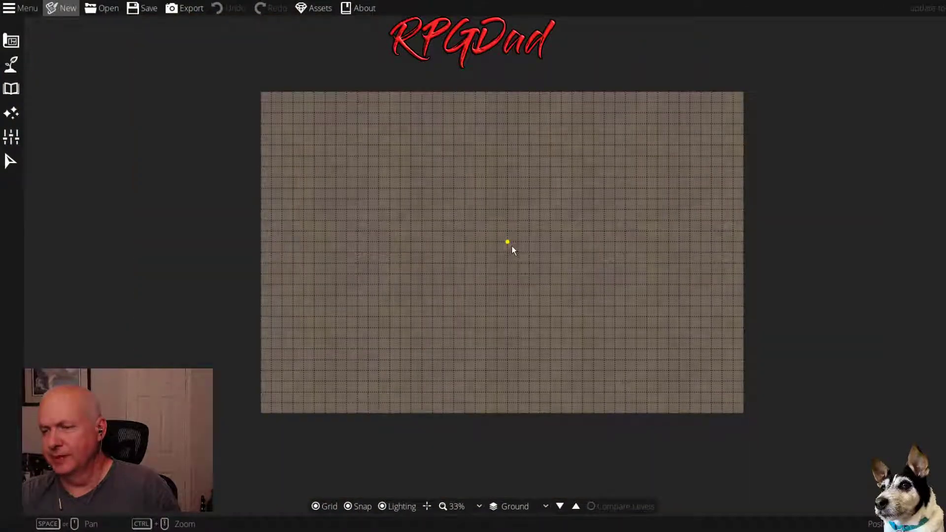
Set automatic backups to run every 2 minutes in the preferences and apply the change
{"action": "scroll", "coordinate": [511, 246], "scroll_direction": "up", "scroll_amount": 2}
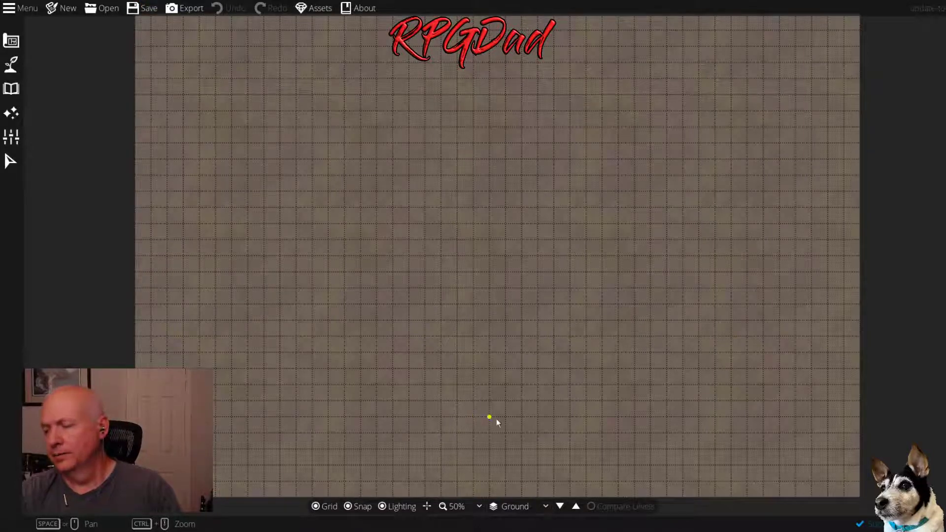
{"action": "left_click", "coordinate": [25, 8]}
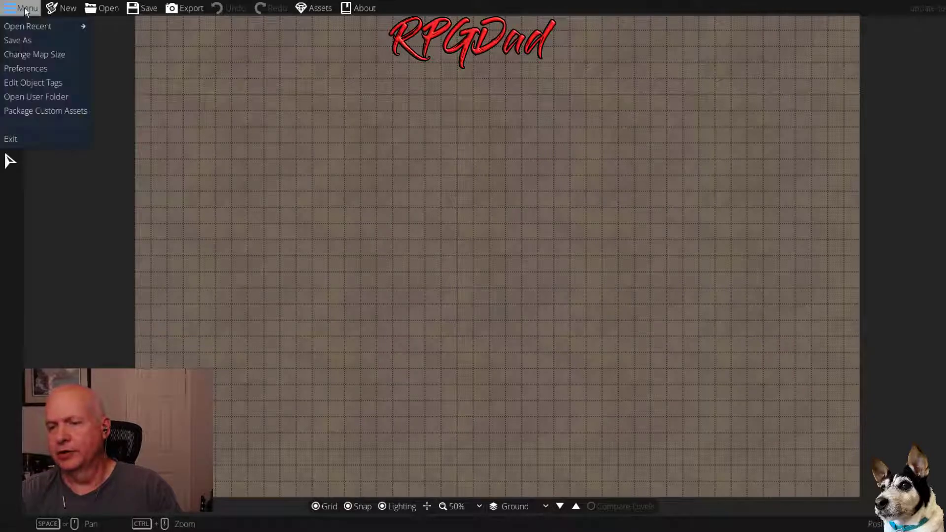
{"action": "left_click", "coordinate": [36, 69]}
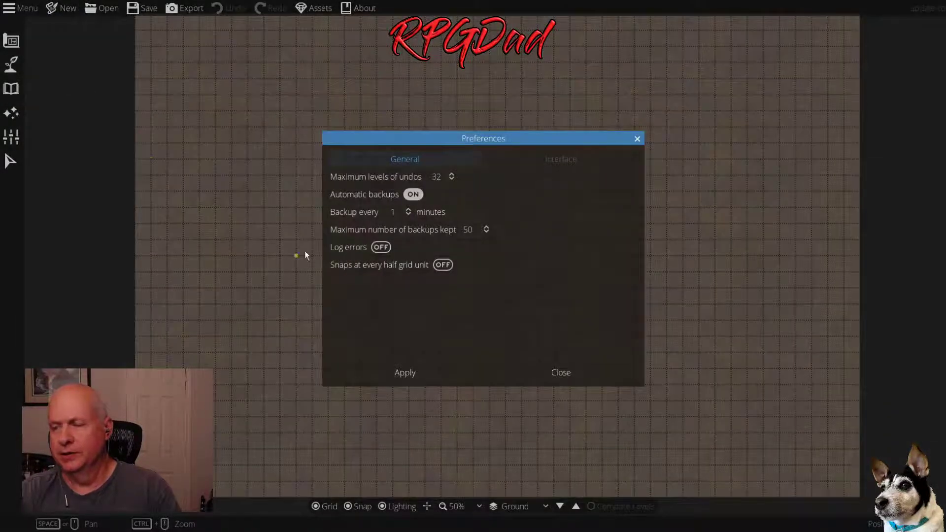
{"action": "left_click", "coordinate": [408, 209]}
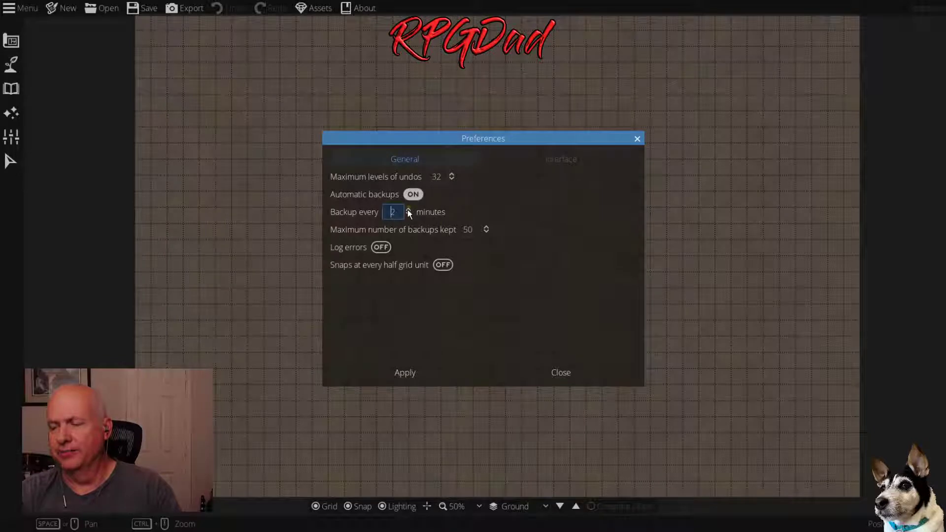
{"action": "left_click", "coordinate": [409, 377]}
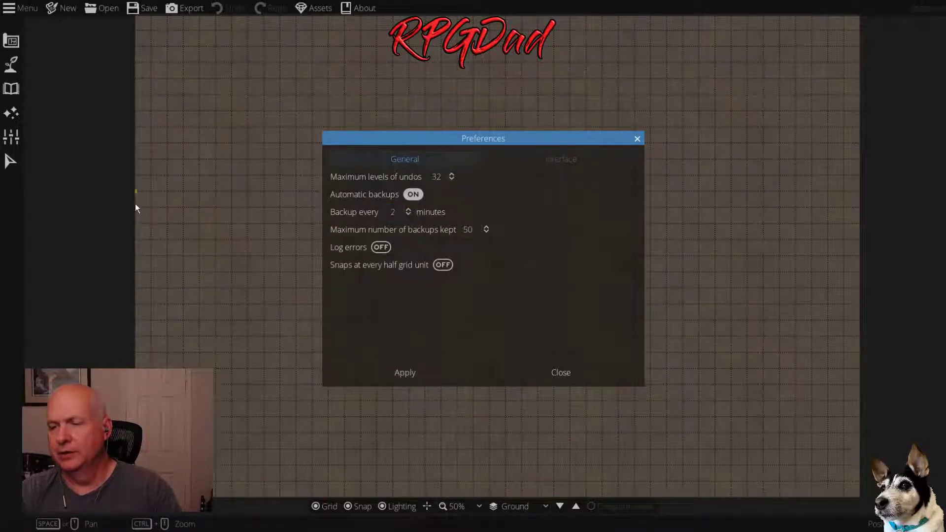
{"action": "left_click", "coordinate": [560, 374]}
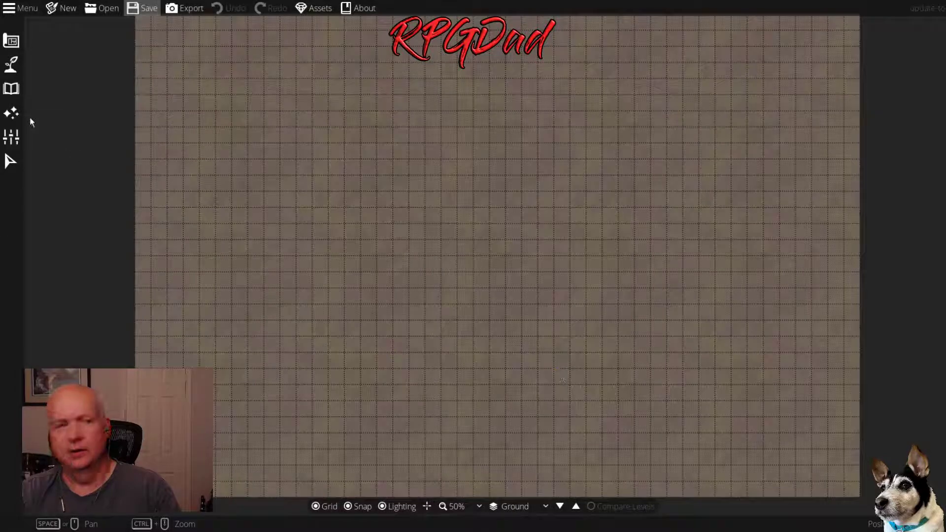
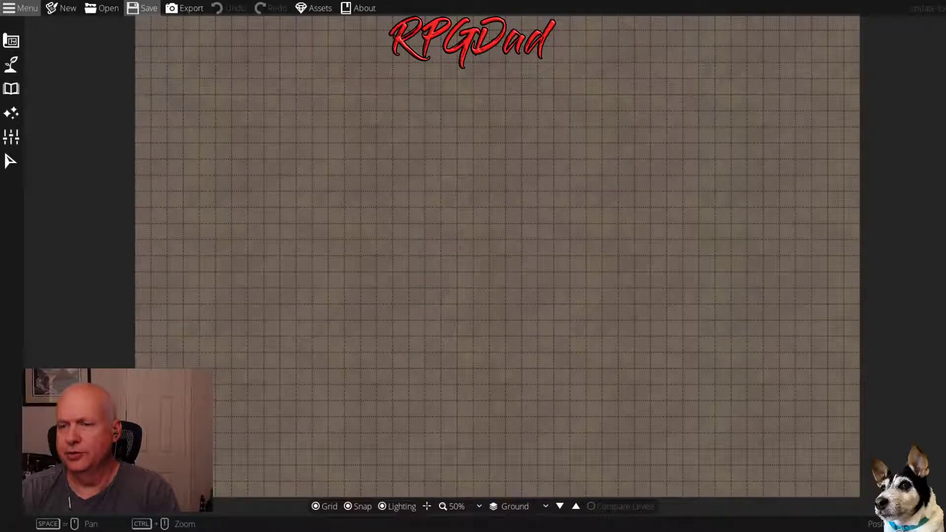
Open the saved map containing the walled cave, rocky strip and stone-tiled rooms, and look over its layout
{"action": "left_click", "coordinate": [102, 8]}
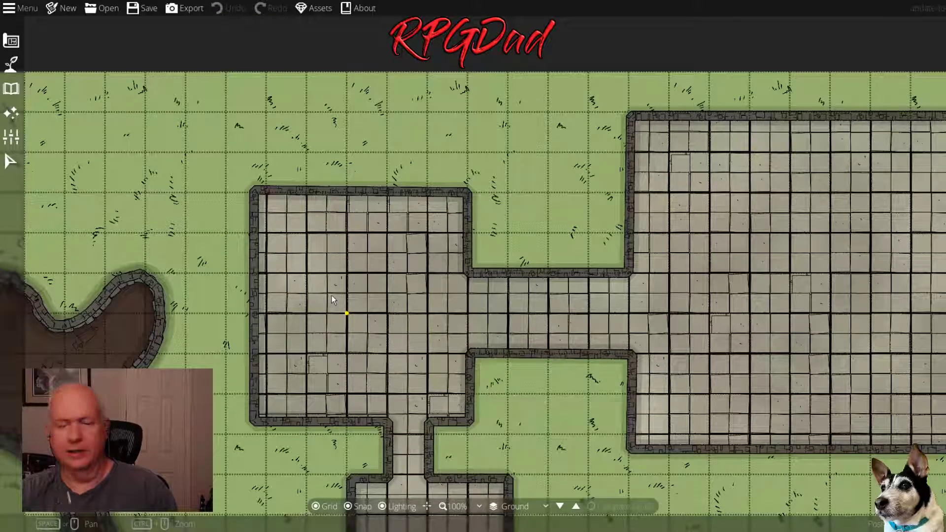
{"action": "scroll", "coordinate": [333, 299], "scroll_direction": "down", "scroll_amount": 2}
{"action": "scroll", "coordinate": [384, 415], "scroll_direction": "up", "scroll_amount": 1}
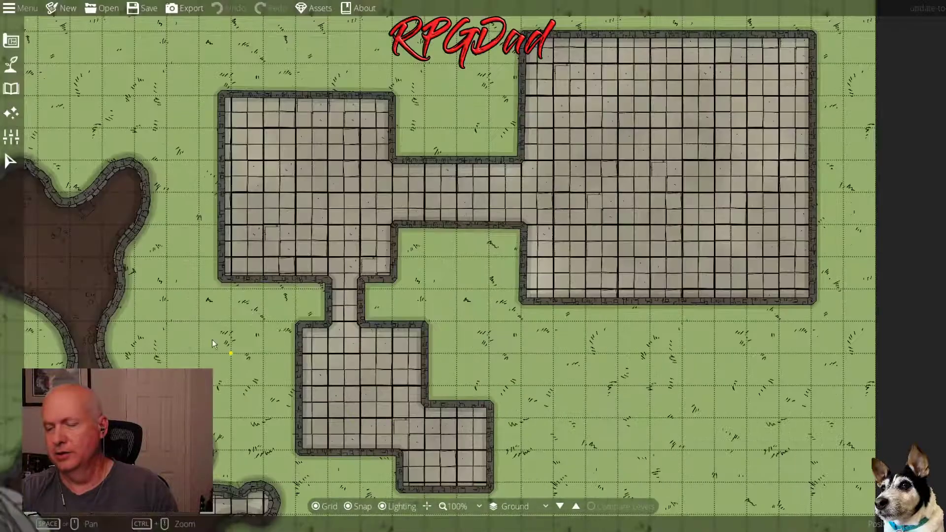
{"action": "left_click_drag", "start_coordinate": [225, 322], "coordinate": [412, 254]}
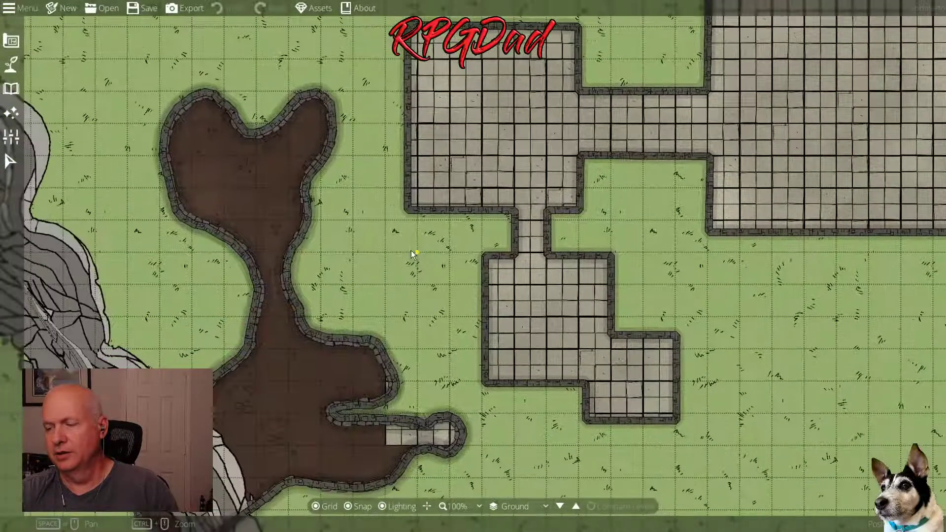
{"action": "scroll", "coordinate": [414, 261], "scroll_direction": "down", "scroll_amount": 2}
{"action": "scroll", "coordinate": [378, 283], "scroll_direction": "up", "scroll_amount": 1}
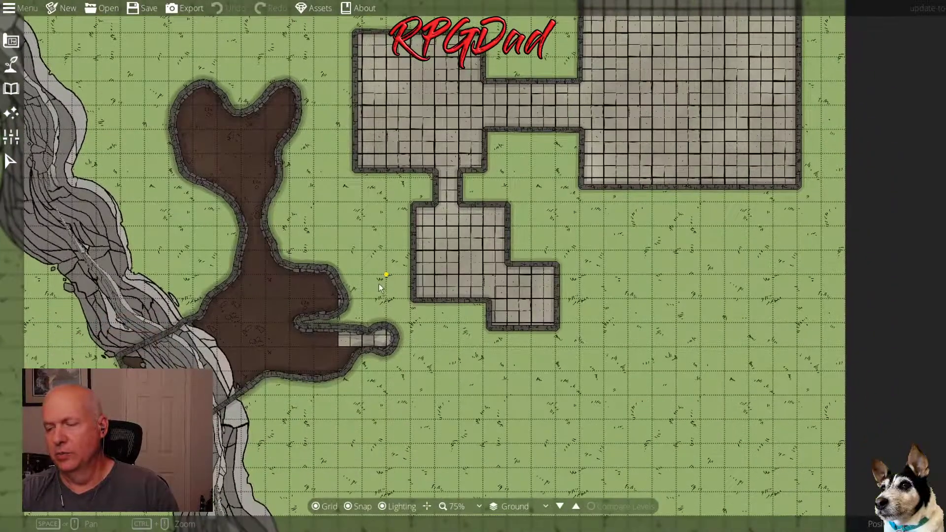
Delete the walls surrounding the brown cave area, leaving its floor in place
{"action": "left_click", "coordinate": [10, 161]}
{"action": "left_click_drag", "start_coordinate": [158, 75], "coordinate": [329, 439]}
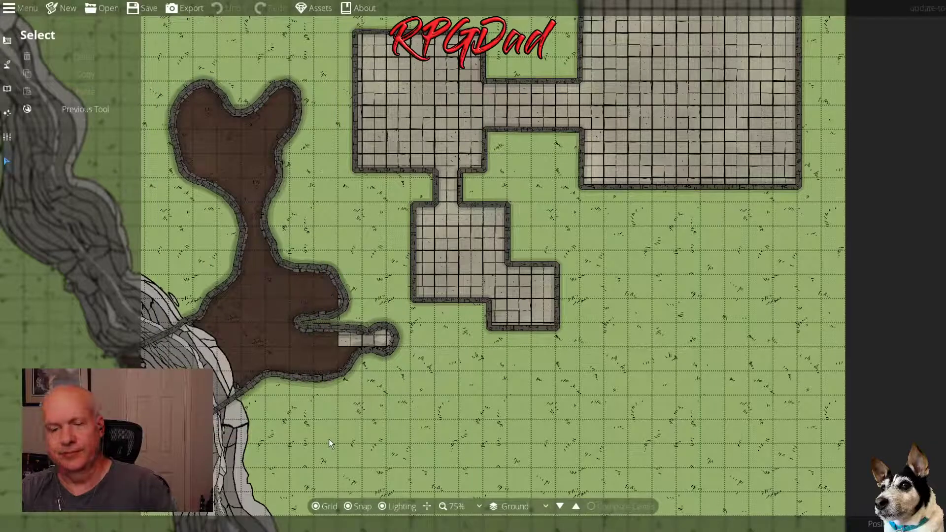
{"action": "left_click", "coordinate": [242, 236]}
{"action": "key", "text": "Escape"}
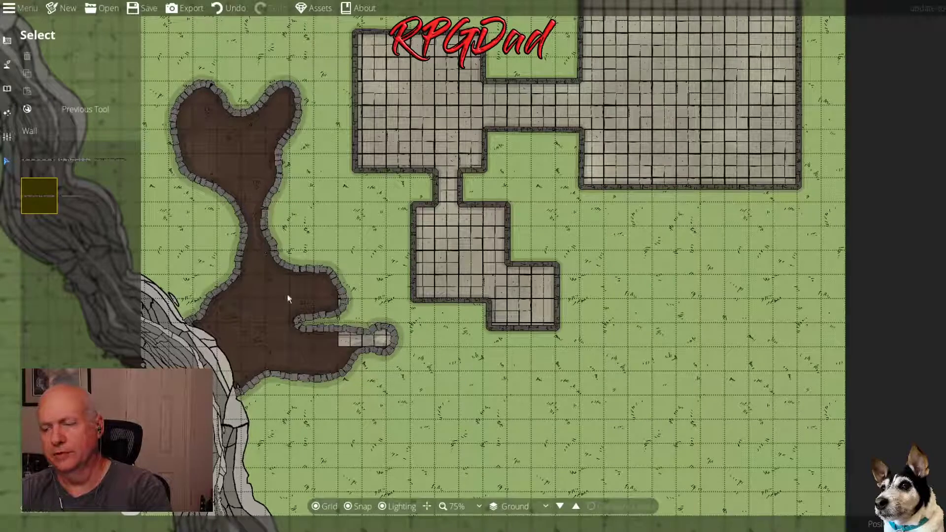
{"action": "left_click", "coordinate": [352, 327]}
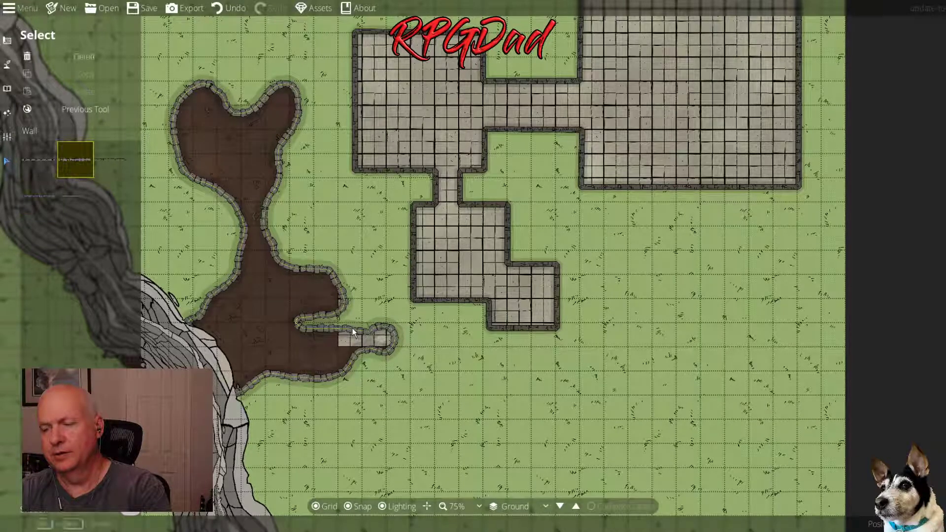
{"action": "key", "text": "Delete"}
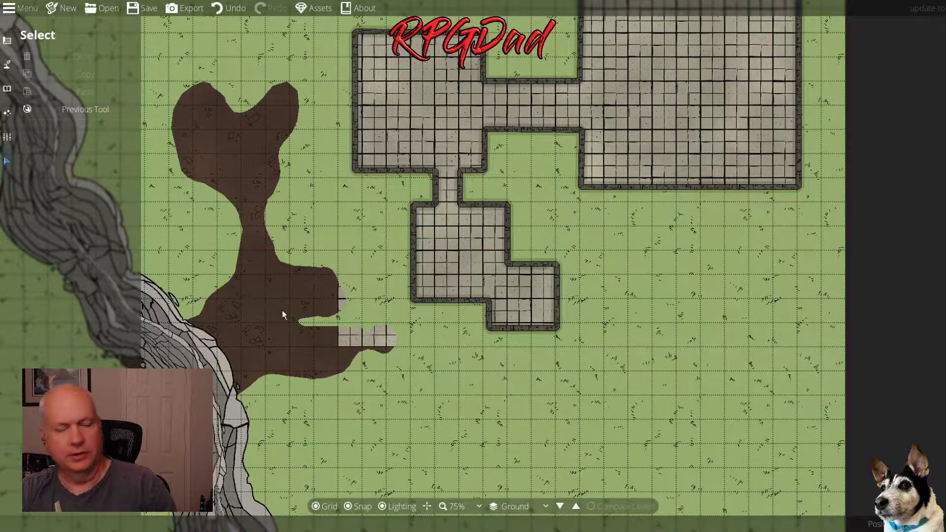
Set up the Cave Brush in Dig Cave mode with a brown ground colour
{"action": "scroll", "coordinate": [282, 309], "scroll_direction": "up", "scroll_amount": 2}
{"action": "scroll", "coordinate": [282, 310], "scroll_direction": "down", "scroll_amount": 4}
{"action": "scroll", "coordinate": [283, 310], "scroll_direction": "up", "scroll_amount": 1}
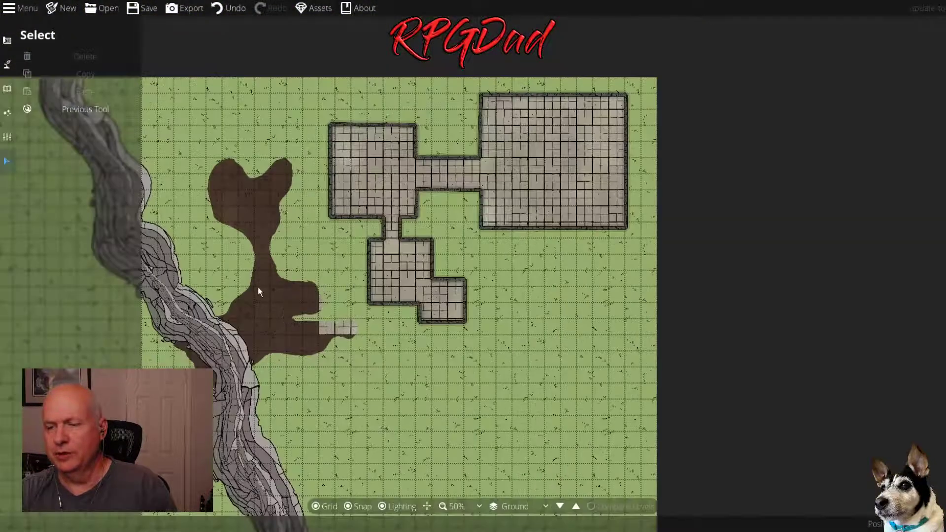
{"action": "left_click_drag", "start_coordinate": [220, 264], "coordinate": [253, 239]}
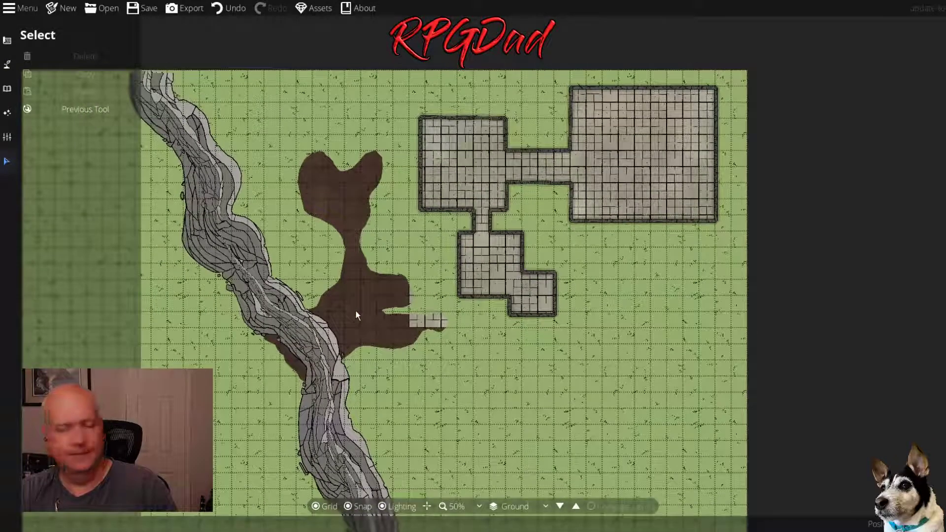
{"action": "scroll", "coordinate": [355, 311], "scroll_direction": "up", "scroll_amount": 3}
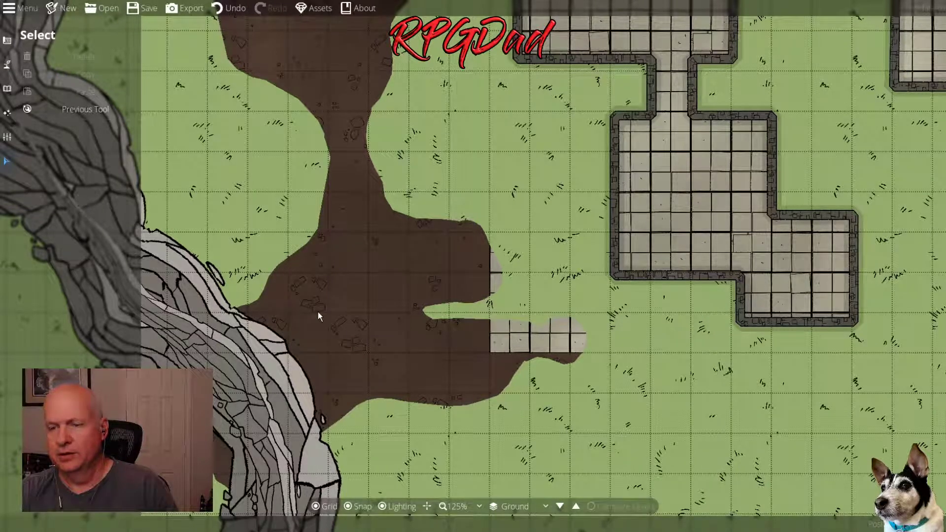
{"action": "scroll", "coordinate": [318, 312], "scroll_direction": "down", "scroll_amount": 2}
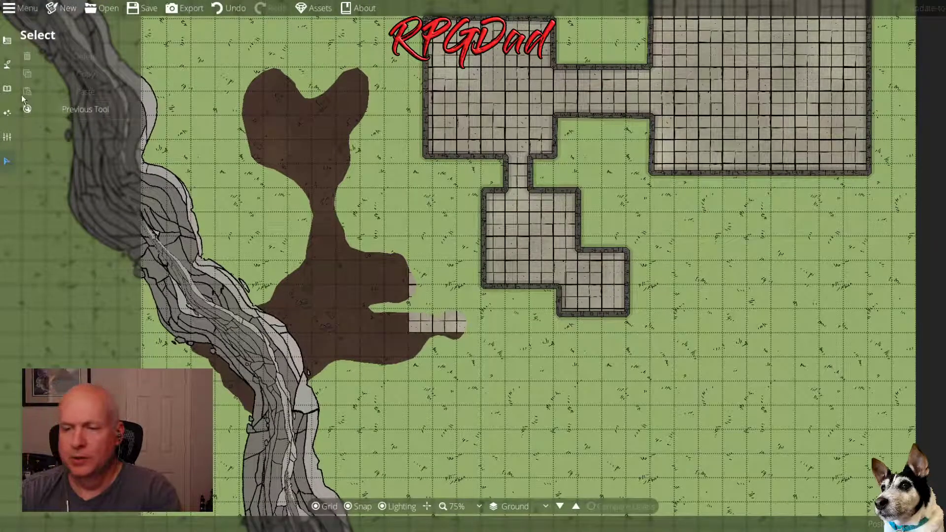
{"action": "left_click", "coordinate": [8, 67]}
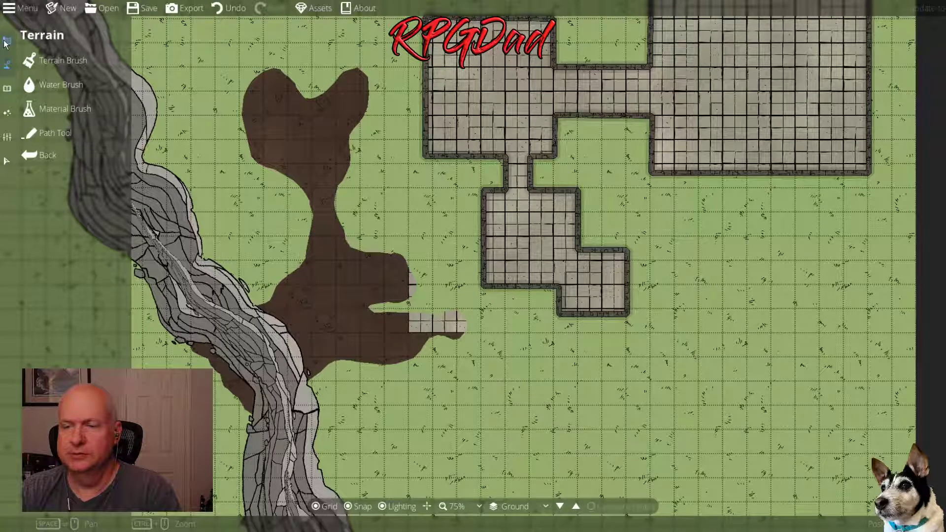
{"action": "left_click", "coordinate": [7, 40]}
{"action": "left_click", "coordinate": [57, 132]}
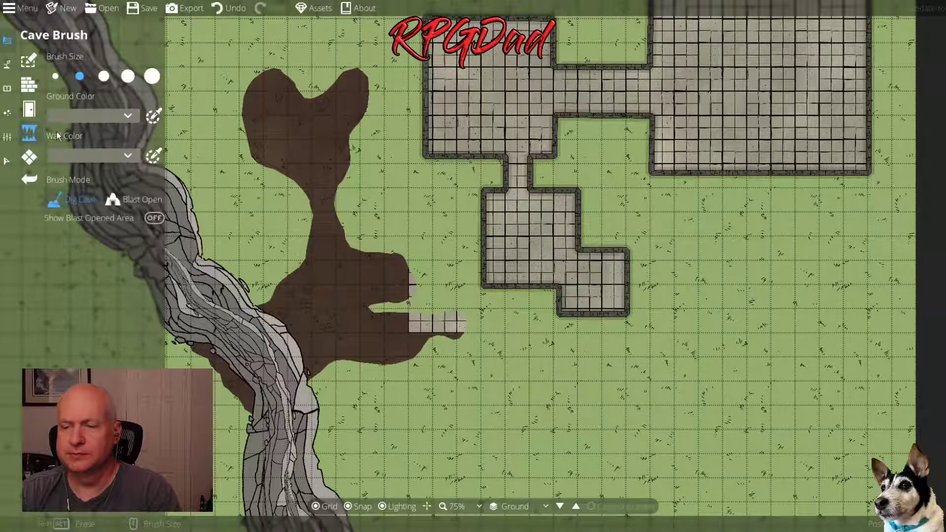
{"action": "left_click", "coordinate": [127, 114]}
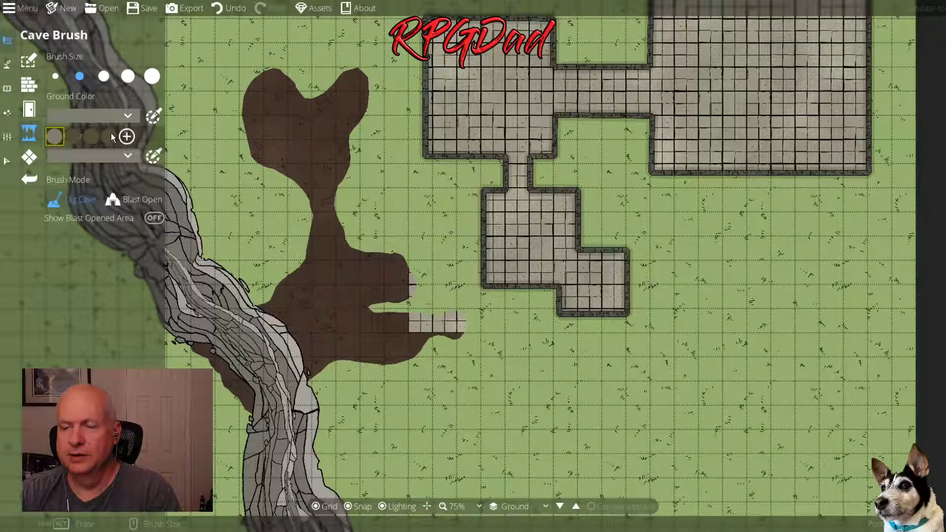
{"action": "left_click", "coordinate": [111, 133]}
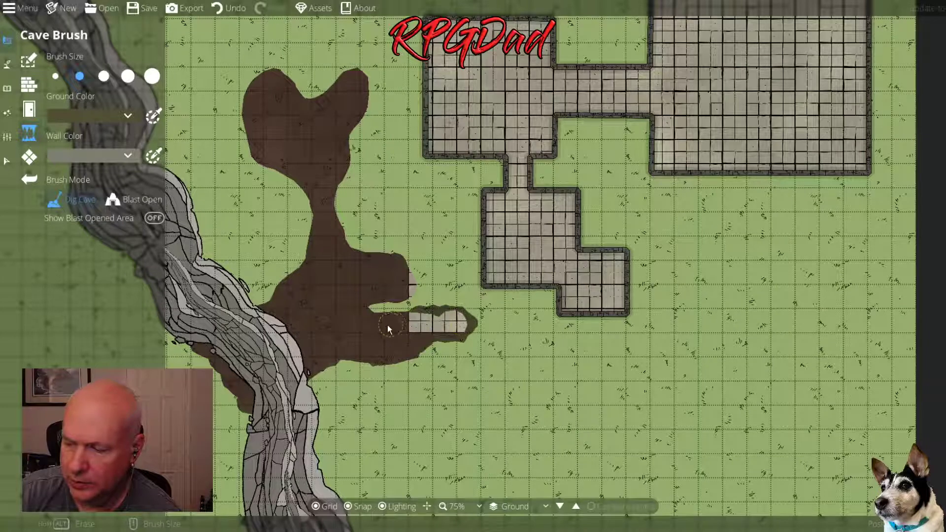
Dig a rough rock-edged cave over the brown floor, widening its lower chamber and merging the two eastern arms
{"action": "left_click_drag", "start_coordinate": [385, 313], "coordinate": [382, 297]}
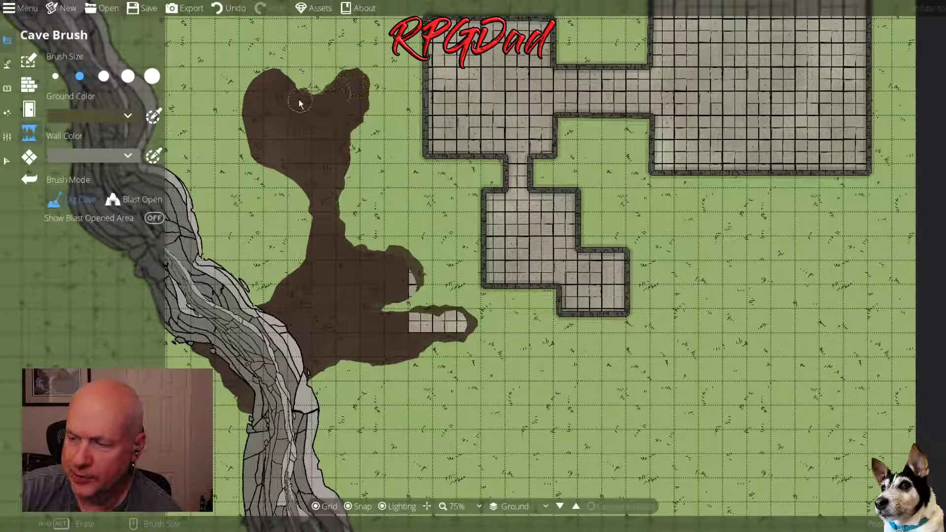
{"action": "mouse_move", "coordinate": [299, 104]}
{"action": "left_mouse_down"}
{"action": "mouse_move", "coordinate": [280, 88]}
{"action": "mouse_move", "coordinate": [259, 93]}
{"action": "left_mouse_up"}
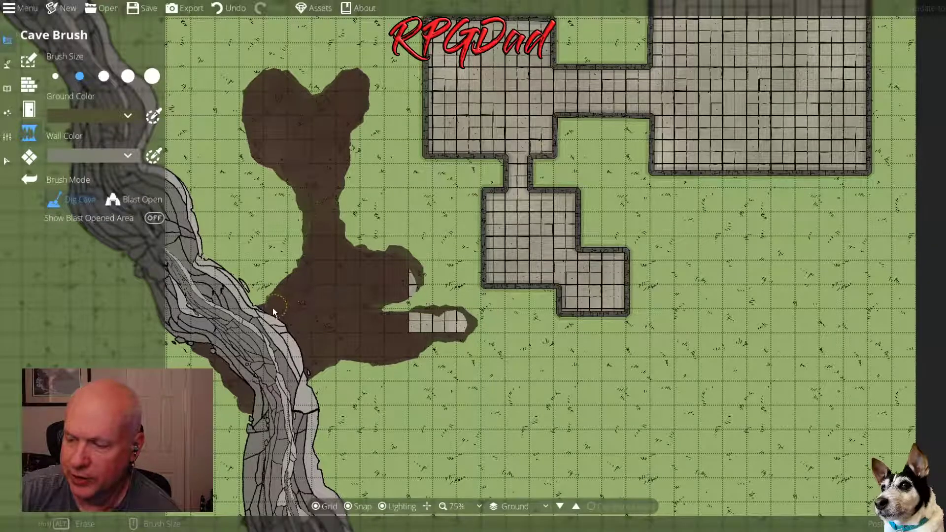
{"action": "left_click_drag", "start_coordinate": [272, 310], "coordinate": [242, 335]}
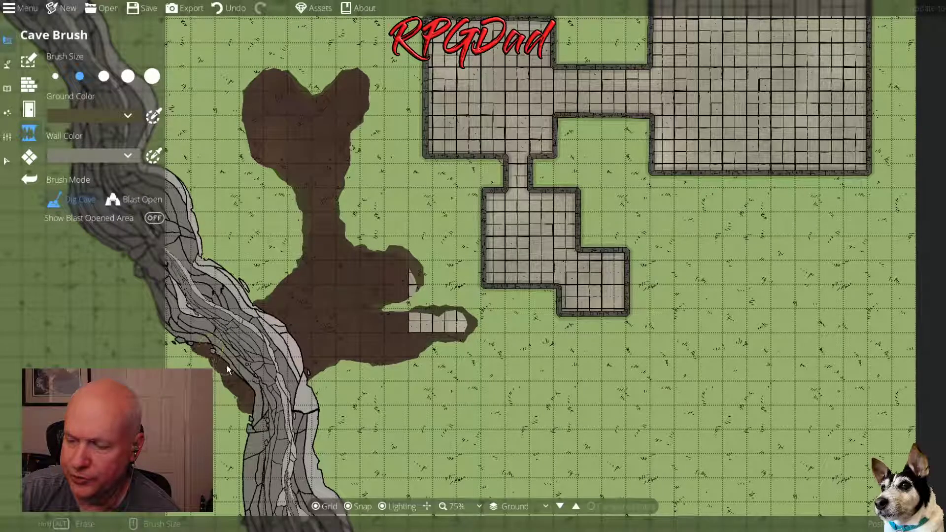
{"action": "left_click_drag", "start_coordinate": [244, 395], "coordinate": [253, 401]}
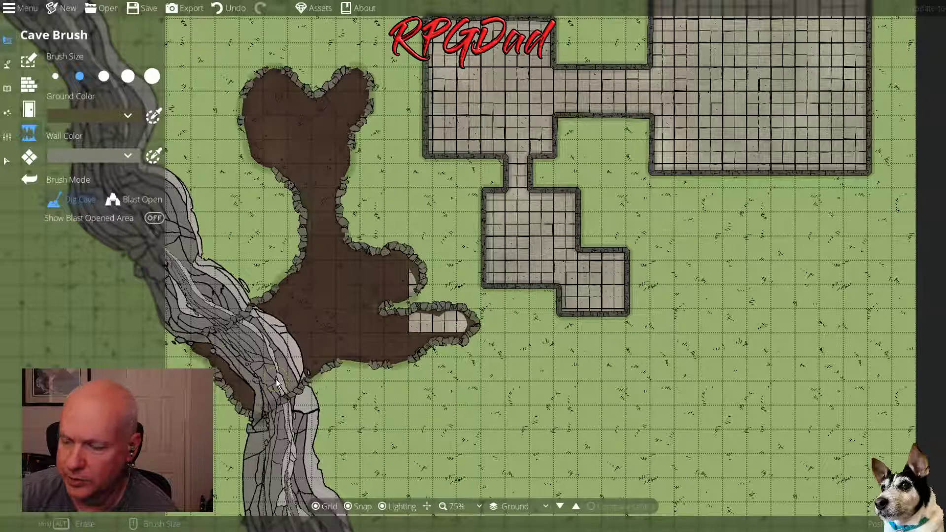
{"action": "mouse_move", "coordinate": [399, 356]}
{"action": "left_mouse_down"}
{"action": "mouse_move", "coordinate": [369, 357]}
{"action": "mouse_move", "coordinate": [340, 340]}
{"action": "mouse_move", "coordinate": [335, 364]}
{"action": "mouse_move", "coordinate": [313, 379]}
{"action": "mouse_move", "coordinate": [318, 369]}
{"action": "left_mouse_up"}
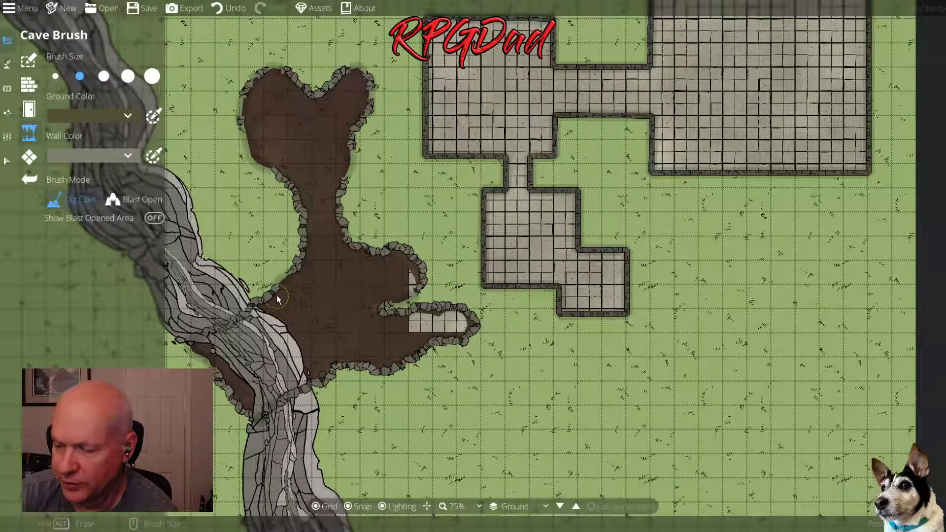
{"action": "mouse_move", "coordinate": [289, 280]}
{"action": "left_mouse_down"}
{"action": "mouse_move", "coordinate": [331, 261]}
{"action": "mouse_move", "coordinate": [386, 261]}
{"action": "mouse_move", "coordinate": [394, 299]}
{"action": "mouse_move", "coordinate": [371, 308]}
{"action": "mouse_move", "coordinate": [380, 312]}
{"action": "mouse_move", "coordinate": [413, 301]}
{"action": "mouse_move", "coordinate": [413, 272]}
{"action": "mouse_move", "coordinate": [444, 276]}
{"action": "mouse_move", "coordinate": [446, 289]}
{"action": "mouse_move", "coordinate": [419, 286]}
{"action": "mouse_move", "coordinate": [462, 341]}
{"action": "left_mouse_up"}
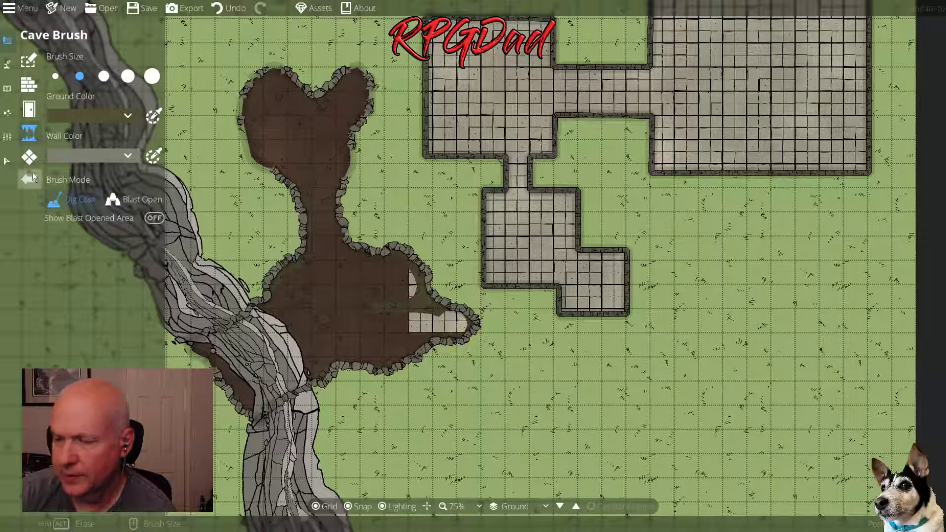
{"action": "left_click", "coordinate": [8, 161]}
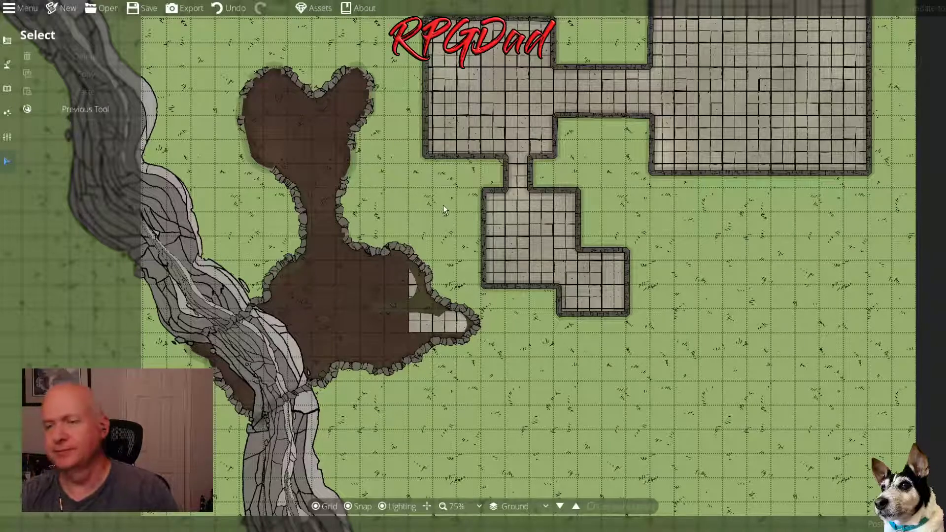
Discard the unsaved changes and create a new map 45 tiles wide and 30 tiles high without the map wizard
{"action": "left_click", "coordinate": [67, 9]}
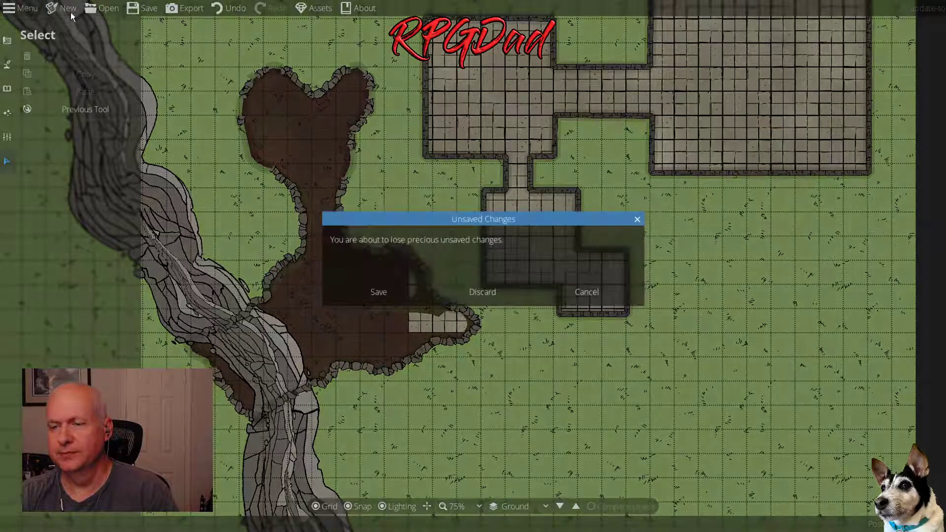
{"action": "left_click", "coordinate": [482, 293]}
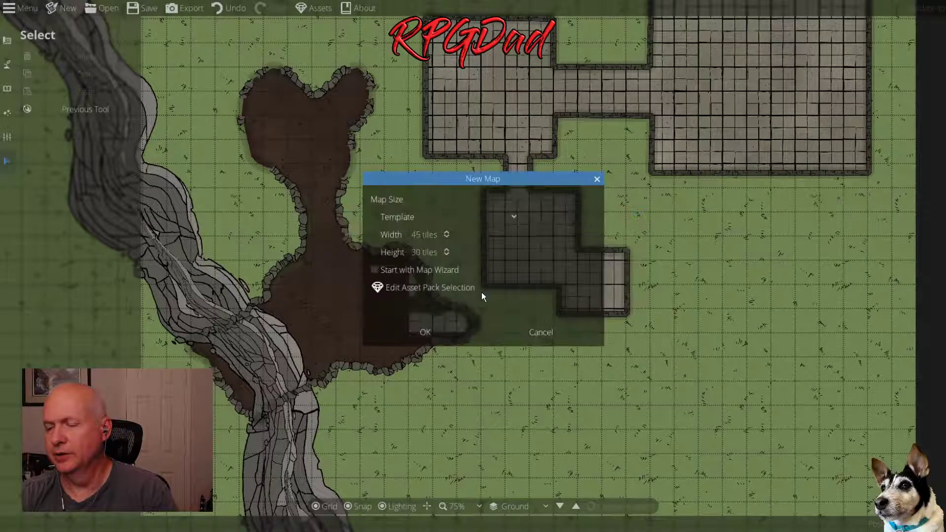
{"action": "left_click", "coordinate": [433, 331]}
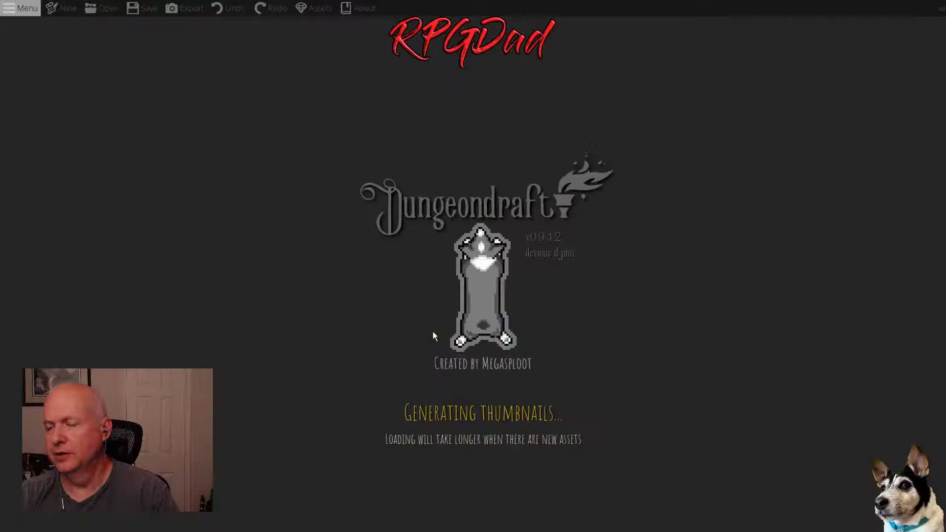
{"action": "scroll", "coordinate": [303, 225], "scroll_direction": "down", "scroll_amount": 2}
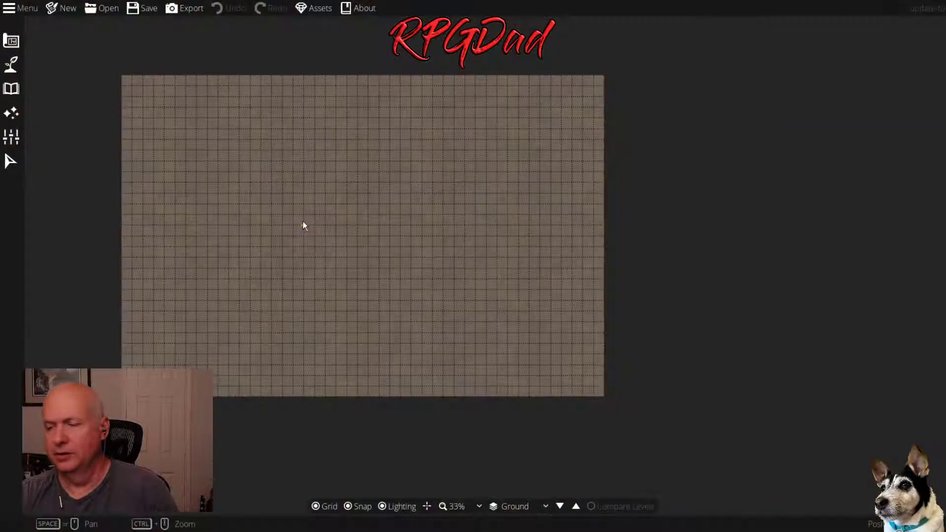
{"action": "scroll", "coordinate": [302, 226], "scroll_direction": "up", "scroll_amount": 1}
{"action": "left_click_drag", "start_coordinate": [330, 247], "coordinate": [395, 249]}
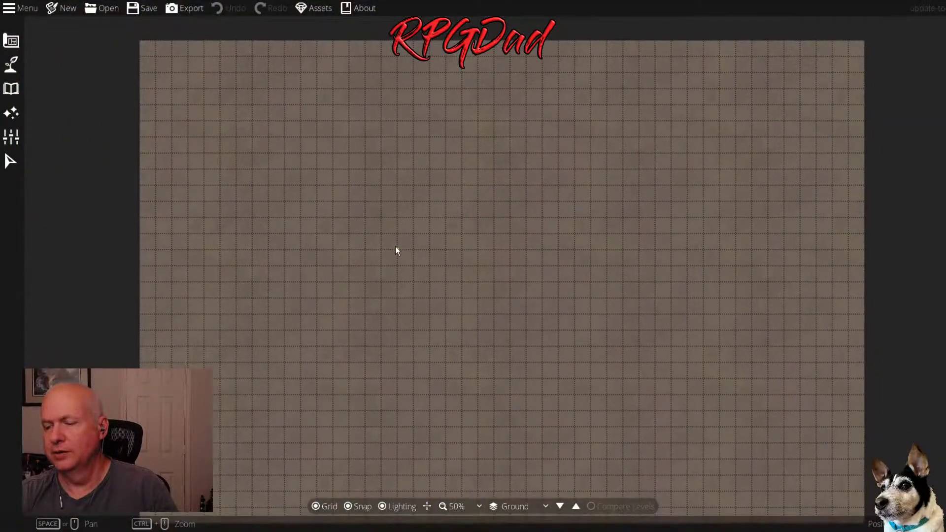
Set up the Path Tool with the grey rocky cliff path at a width of 1.93
{"action": "left_click", "coordinate": [9, 67]}
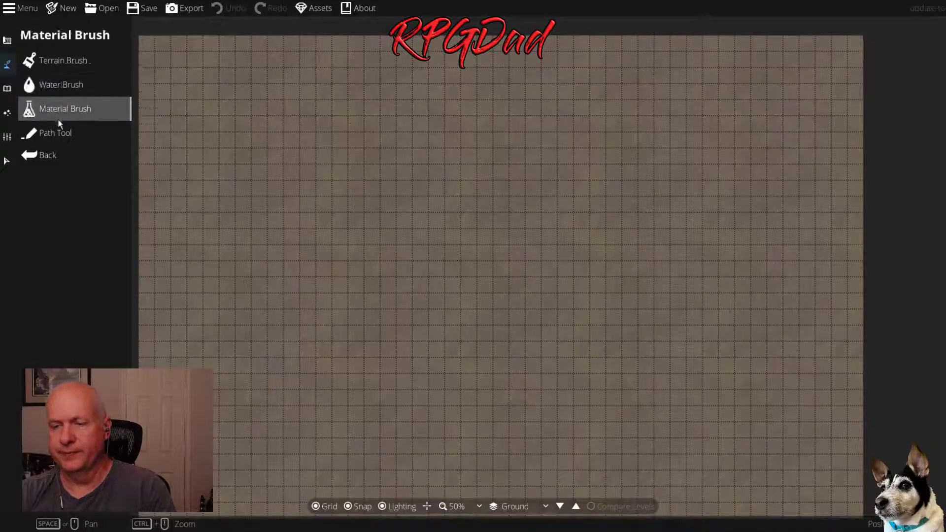
{"action": "left_click", "coordinate": [59, 131]}
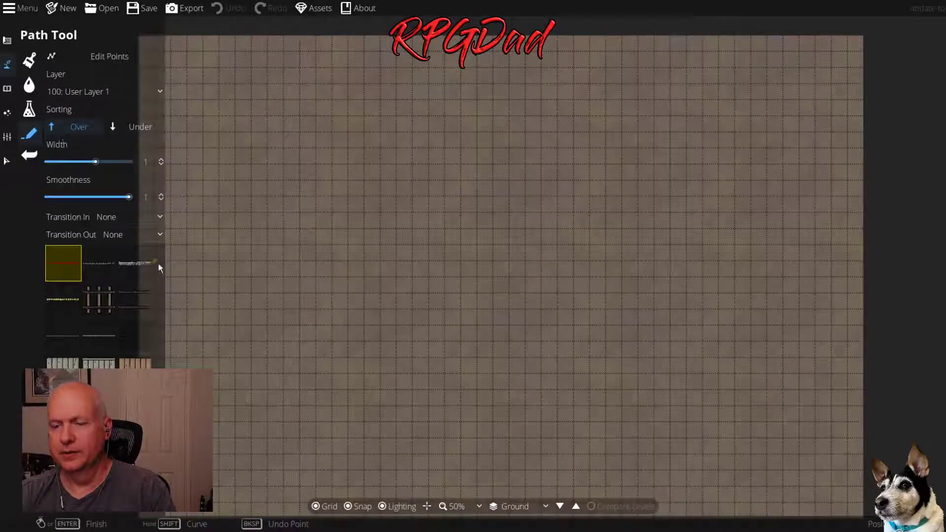
{"action": "left_click", "coordinate": [143, 264]}
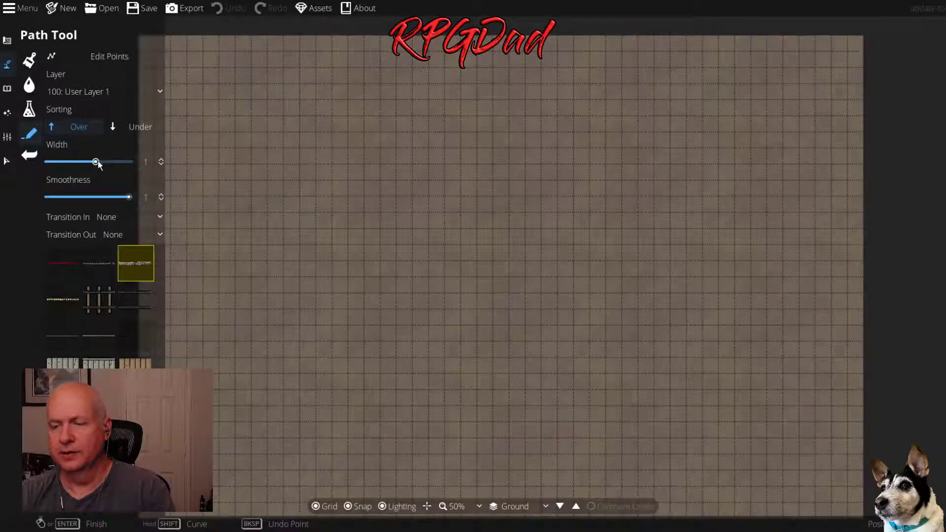
{"action": "left_click_drag", "start_coordinate": [97, 164], "coordinate": [110, 166]}
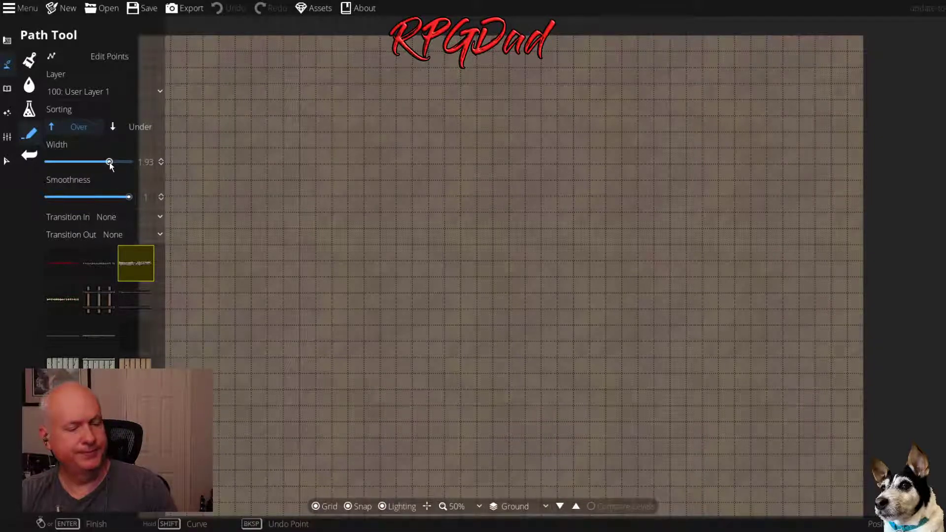
With grid snapping off, draw a winding cliff path from the map's north edge down to its south edge
{"action": "scroll", "coordinate": [338, 228], "scroll_direction": "down", "scroll_amount": 2}
{"action": "left_click", "coordinate": [348, 251]}
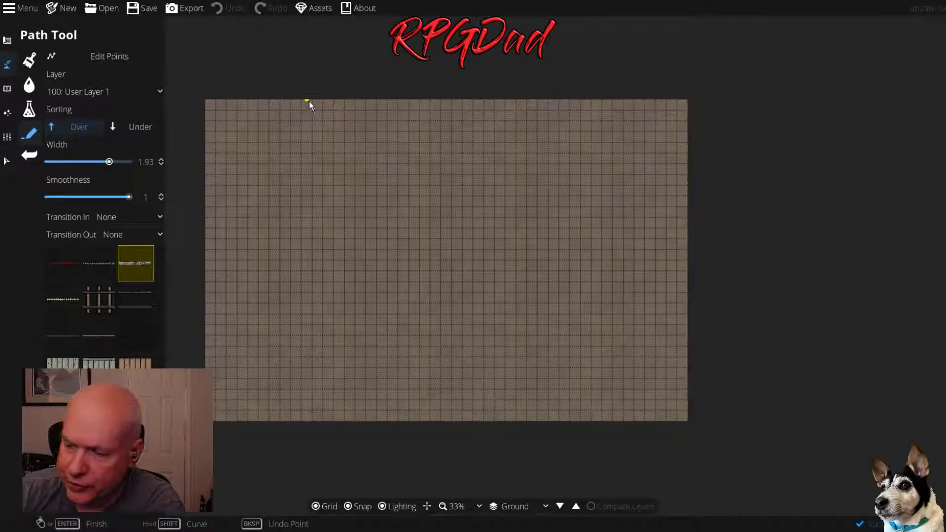
{"action": "left_click", "coordinate": [348, 506]}
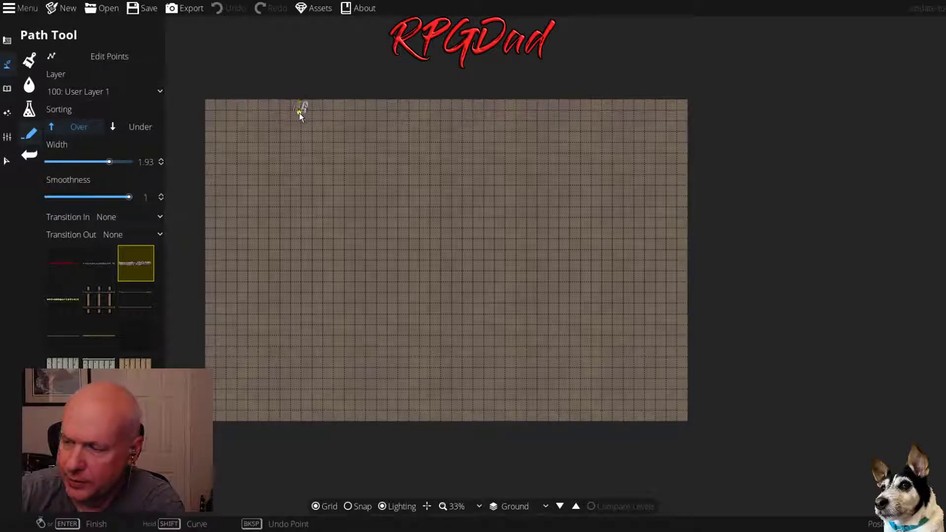
{"action": "left_click", "coordinate": [312, 140]}
{"action": "left_click", "coordinate": [350, 176]}
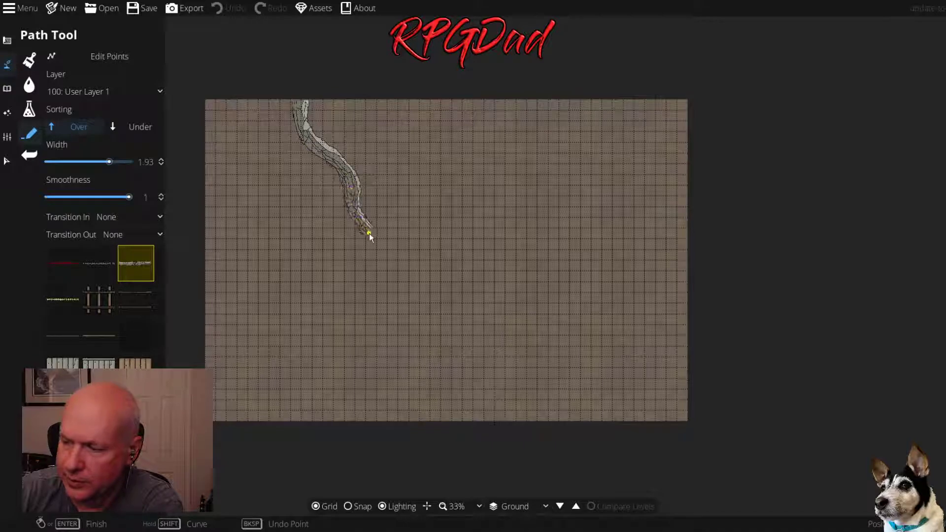
{"action": "left_click", "coordinate": [368, 232]}
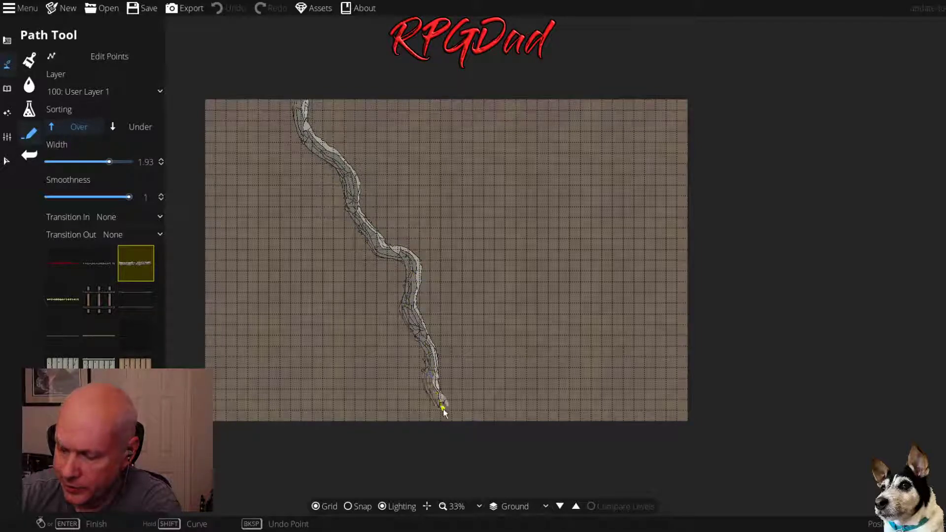
{"action": "right_click", "coordinate": [444, 422]}
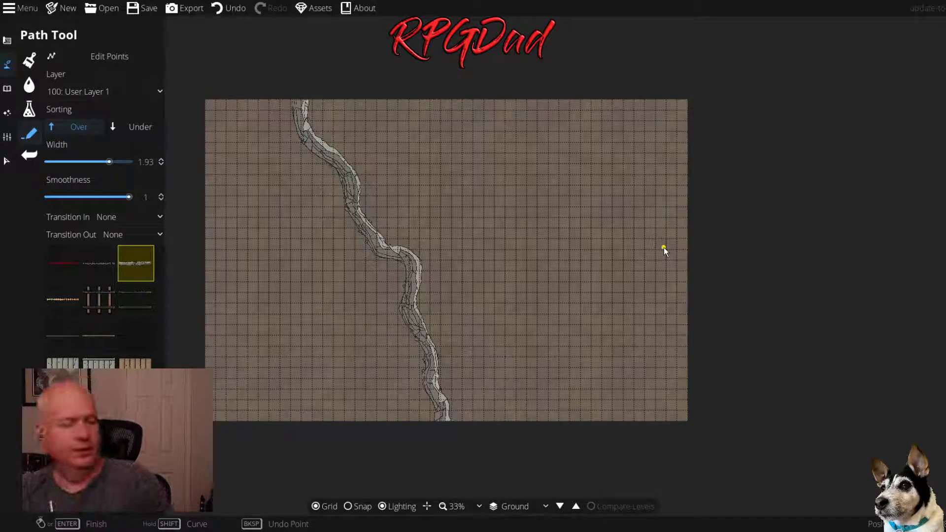
Draw a second cliff path along the eastern side of the first, following its bends from the north edge to the south edge
{"action": "scroll", "coordinate": [489, 315], "scroll_direction": "up", "scroll_amount": 2}
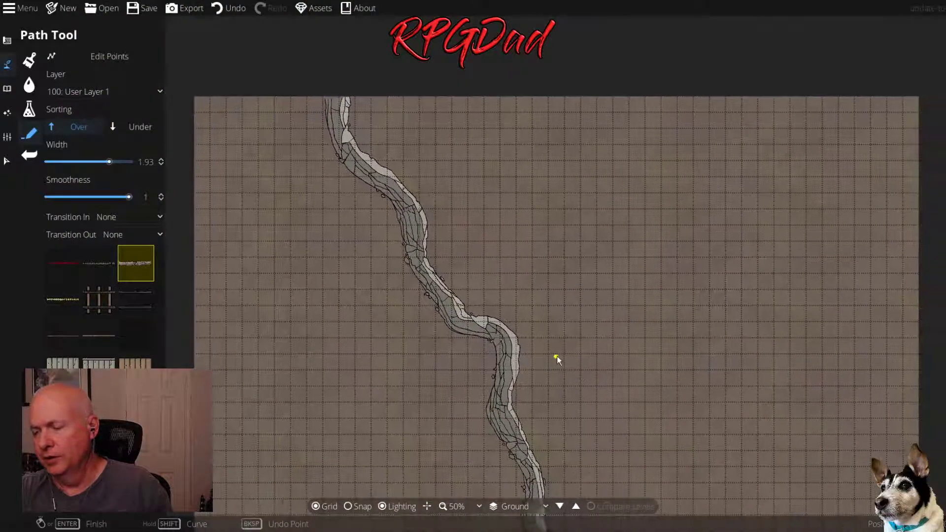
{"action": "left_click_drag", "start_coordinate": [556, 356], "coordinate": [510, 346]}
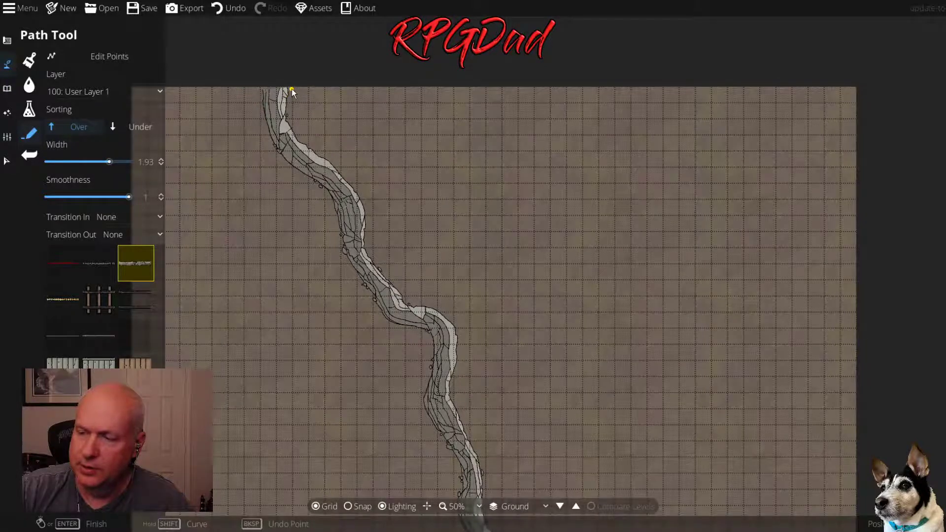
{"action": "mouse_move", "coordinate": [294, 115]}
{"action": "left_mouse_down"}
{"action": "mouse_move", "coordinate": [382, 205]}
{"action": "mouse_move", "coordinate": [376, 254]}
{"action": "mouse_move", "coordinate": [399, 292]}
{"action": "mouse_move", "coordinate": [464, 337]}
{"action": "left_mouse_up"}
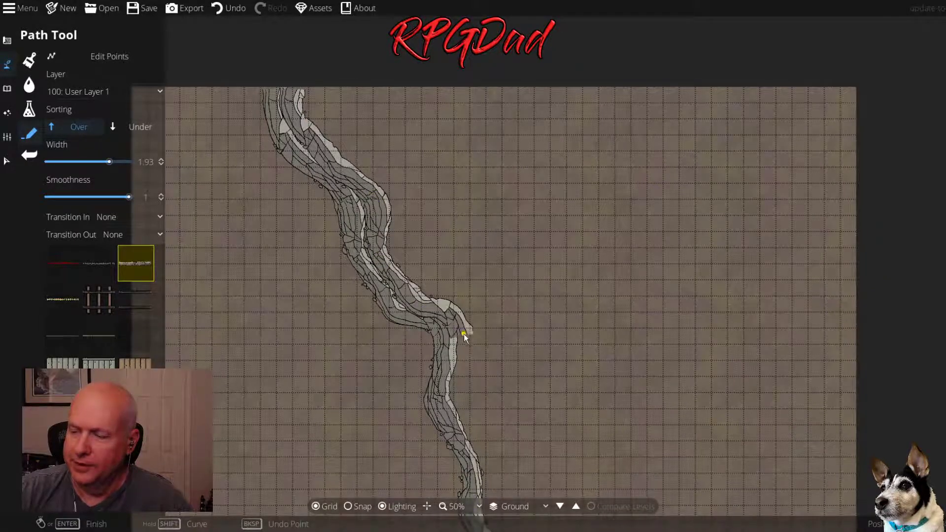
{"action": "mouse_move", "coordinate": [464, 382]}
{"action": "left_mouse_down"}
{"action": "mouse_move", "coordinate": [467, 397]}
{"action": "mouse_move", "coordinate": [439, 202]}
{"action": "left_mouse_up"}
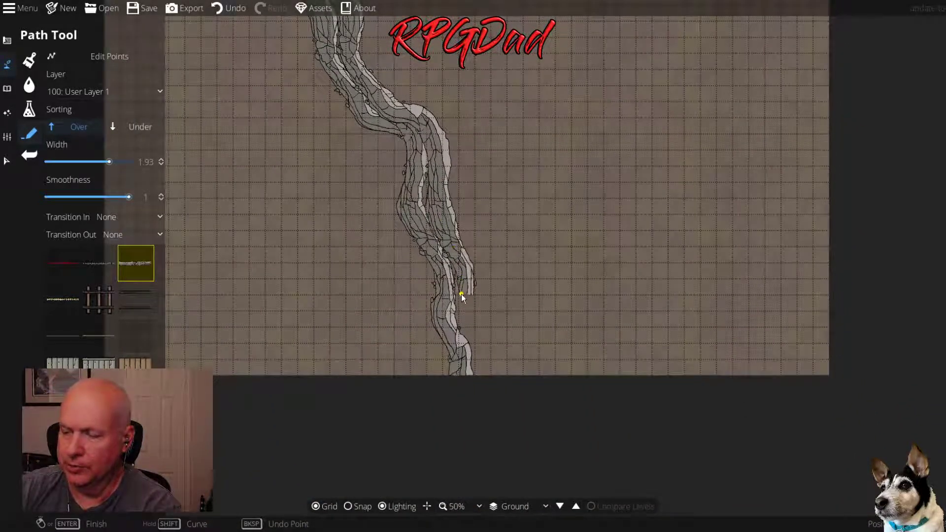
{"action": "left_click_drag", "start_coordinate": [477, 350], "coordinate": [480, 367]}
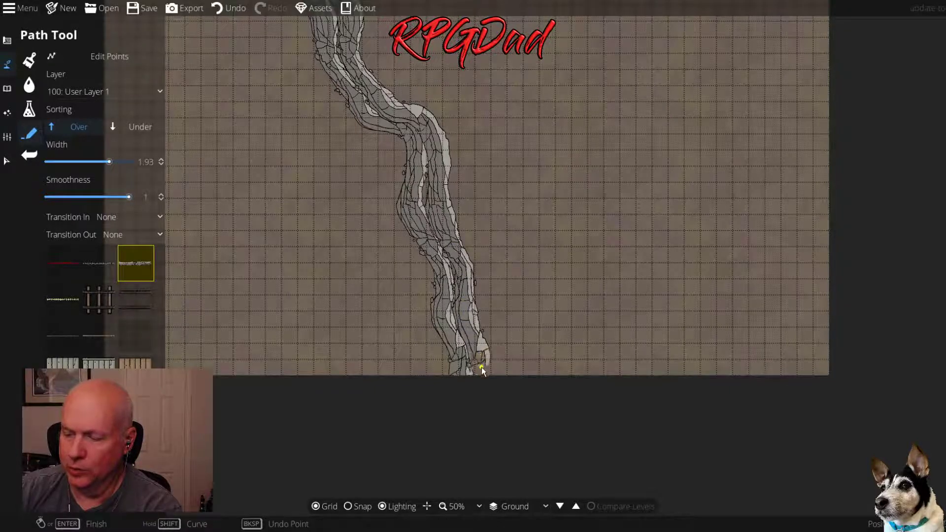
{"action": "right_click", "coordinate": [486, 405]}
Draw a cliff path over the seam in the cliff's southern half, with Transition In set to Grow and Transition Out to Fade
{"action": "left_click_drag", "start_coordinate": [452, 294], "coordinate": [449, 292]}
{"action": "scroll", "coordinate": [449, 294], "scroll_direction": "up", "scroll_amount": 2}
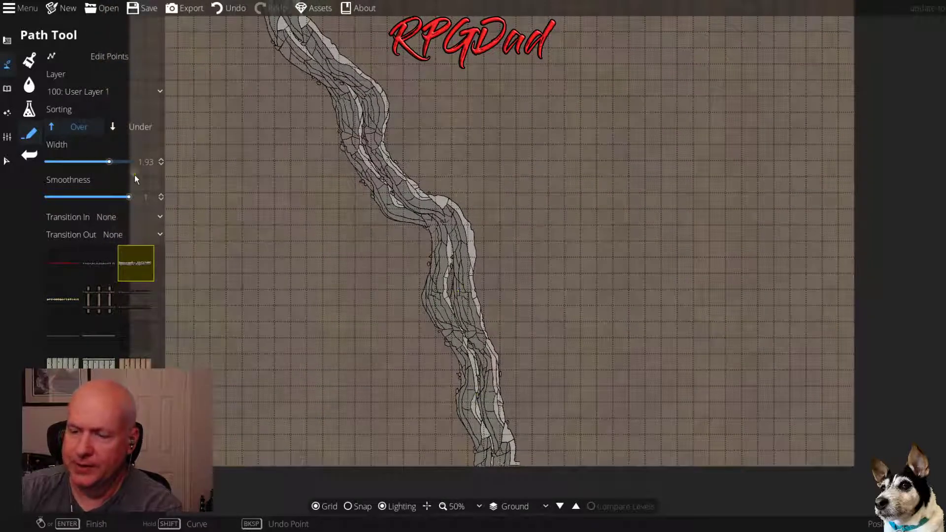
{"action": "left_click", "coordinate": [162, 217]}
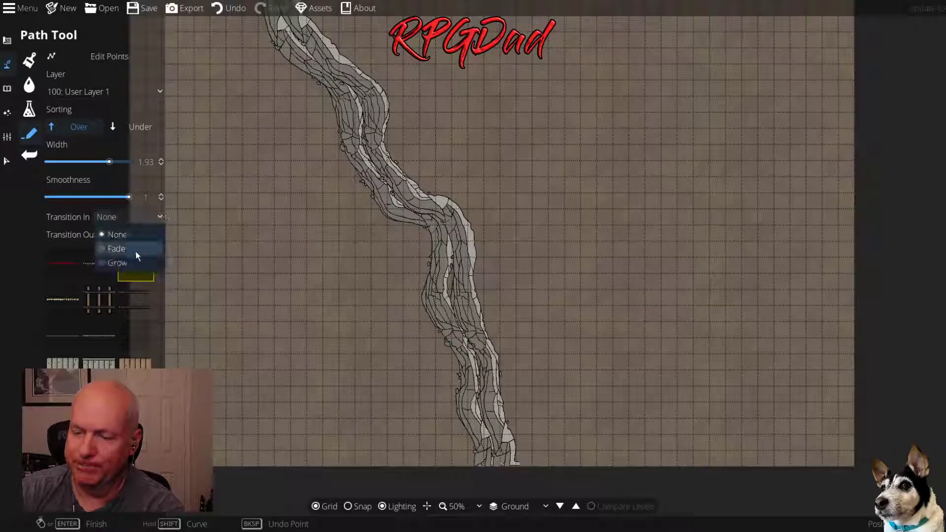
{"action": "left_click", "coordinate": [129, 263]}
{"action": "left_click", "coordinate": [160, 235]}
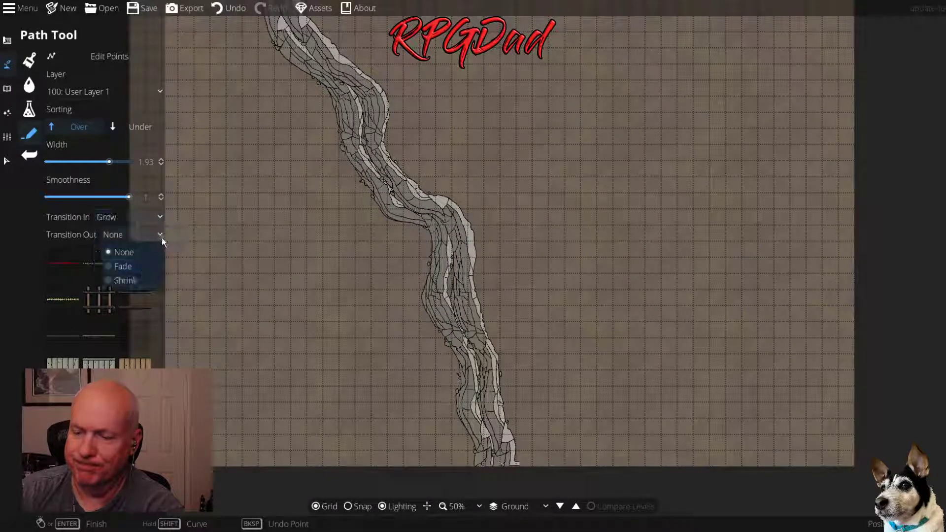
{"action": "left_click", "coordinate": [137, 268]}
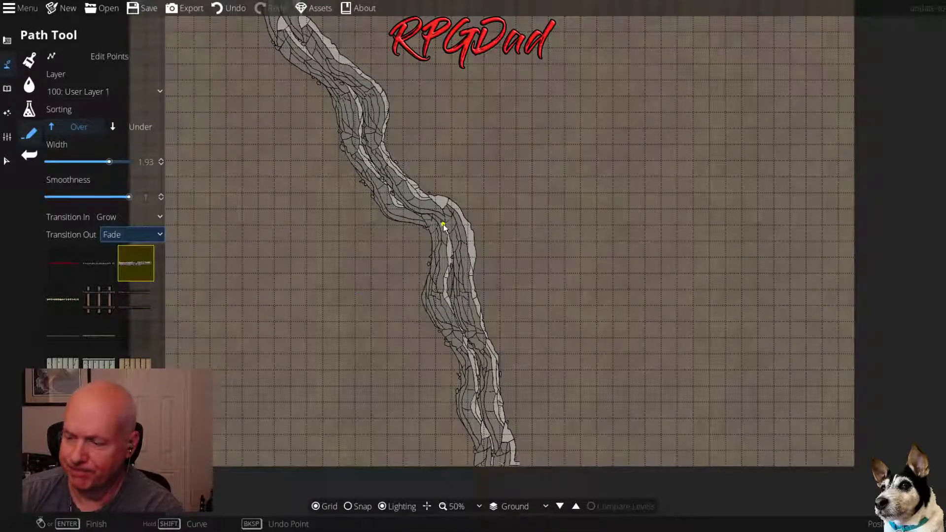
{"action": "mouse_move", "coordinate": [441, 220]}
{"action": "left_mouse_down"}
{"action": "mouse_move", "coordinate": [452, 311]}
{"action": "mouse_move", "coordinate": [484, 371]}
{"action": "mouse_move", "coordinate": [498, 452]}
{"action": "left_mouse_up"}
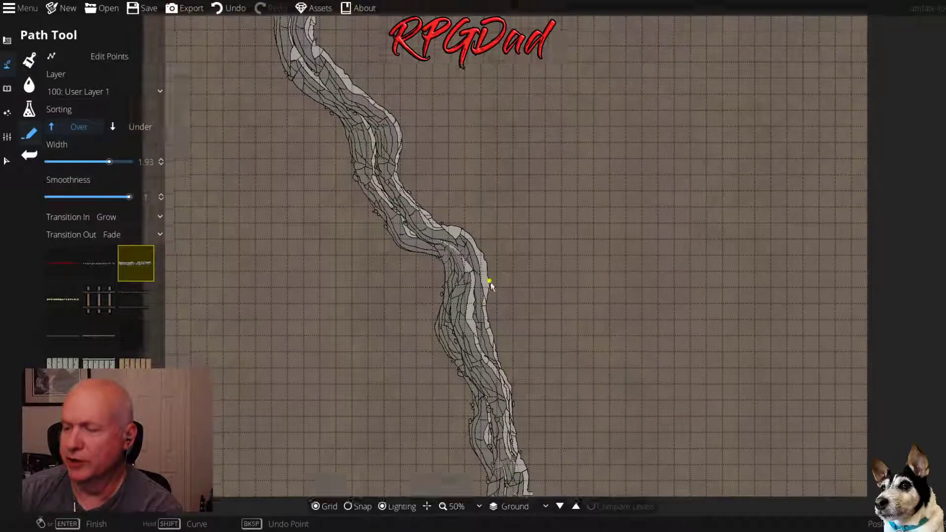
Set both path transitions to None and draw another cliff path down the cliff's eastern side from the north edge to the south edge
{"action": "key", "text": "Up"}
{"action": "key", "text": "Up"}
{"action": "key", "text": "Up"}
{"action": "key", "text": "Up"}
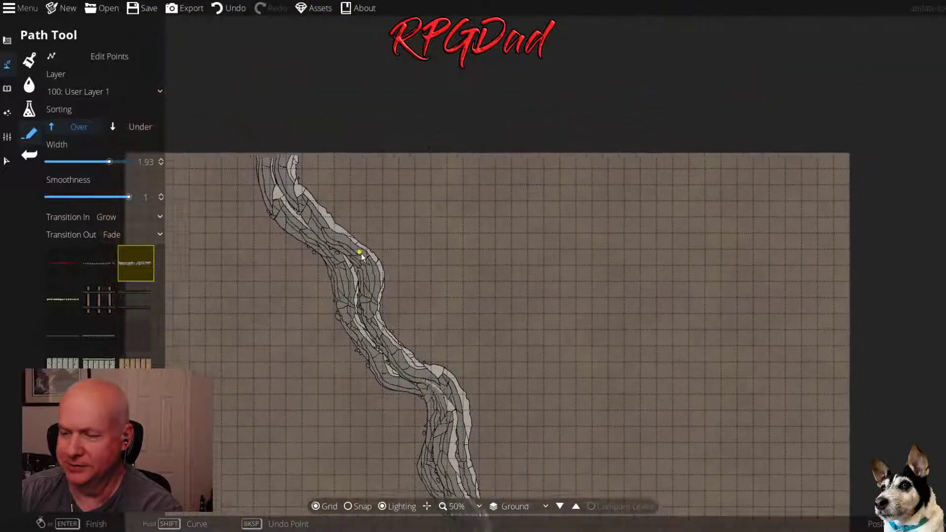
{"action": "key", "text": "Up"}
{"action": "key", "text": "Left"}
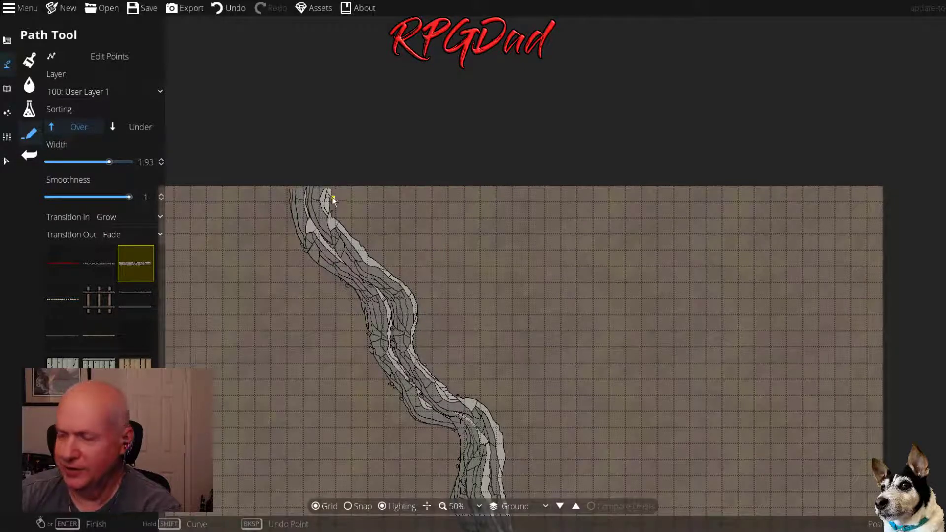
{"action": "left_click", "coordinate": [163, 216]}
{"action": "left_click", "coordinate": [126, 233]}
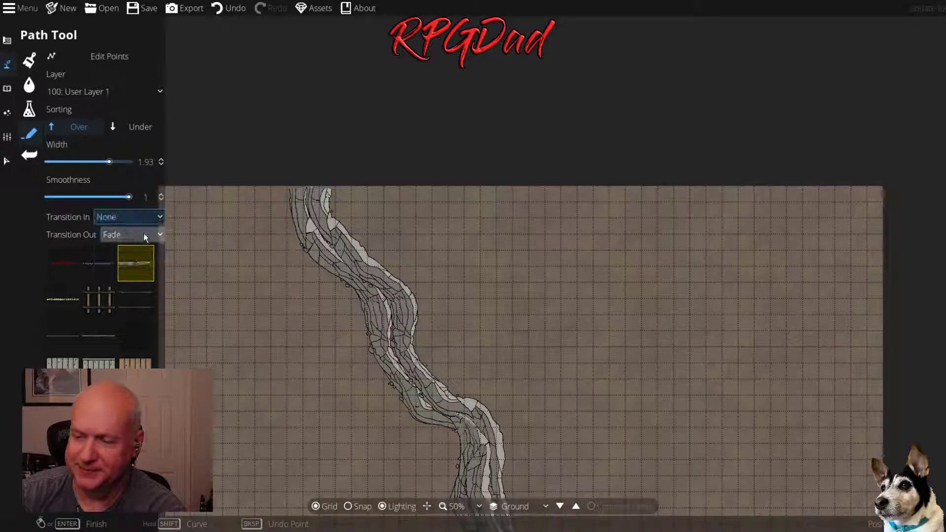
{"action": "left_click", "coordinate": [143, 234]}
{"action": "left_click", "coordinate": [134, 254]}
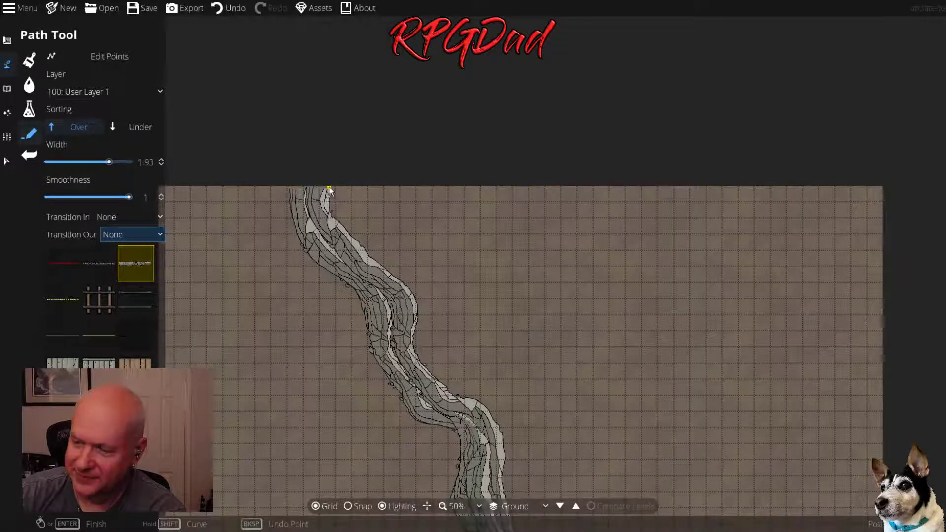
{"action": "left_click", "coordinate": [328, 187]}
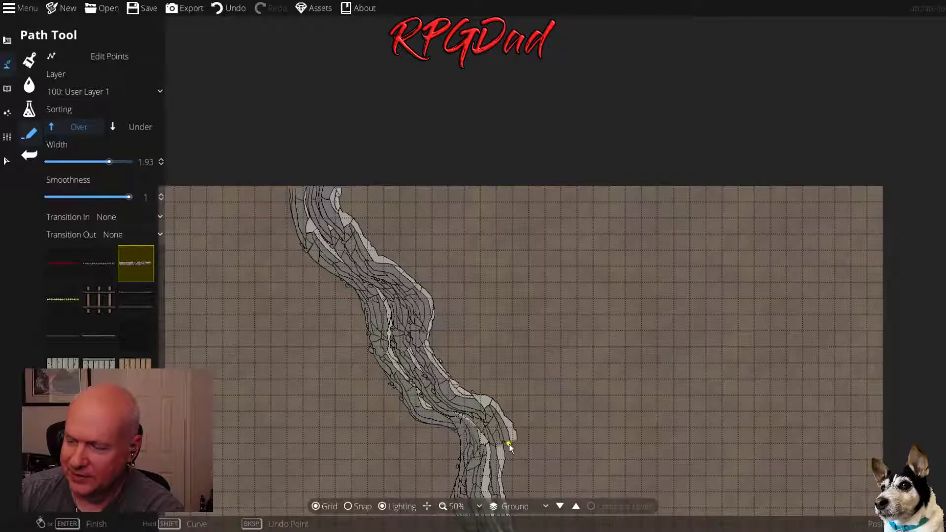
{"action": "left_click_drag", "start_coordinate": [510, 454], "coordinate": [473, 272]}
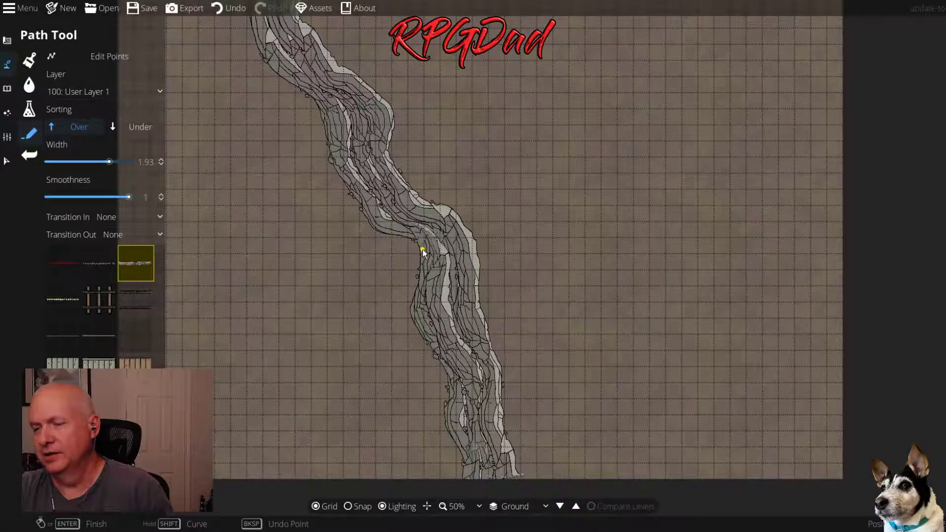
Set Transition In to Fade and Transition Out to Shrink, and overlay a cliff path on the cliff south of its middle bend
{"action": "scroll", "coordinate": [422, 249], "scroll_direction": "up", "scroll_amount": 5}
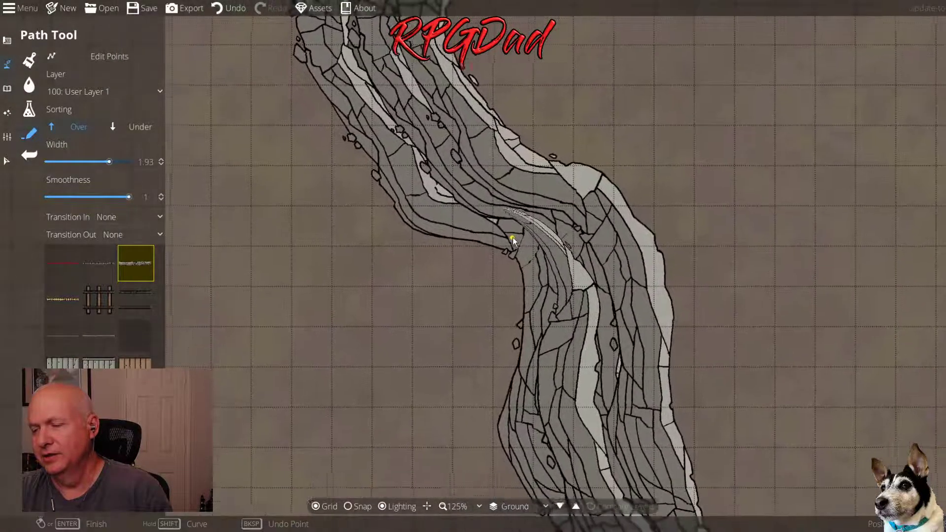
{"action": "scroll", "coordinate": [513, 240], "scroll_direction": "down", "scroll_amount": 1}
{"action": "left_click_drag", "start_coordinate": [574, 273], "coordinate": [460, 226]}
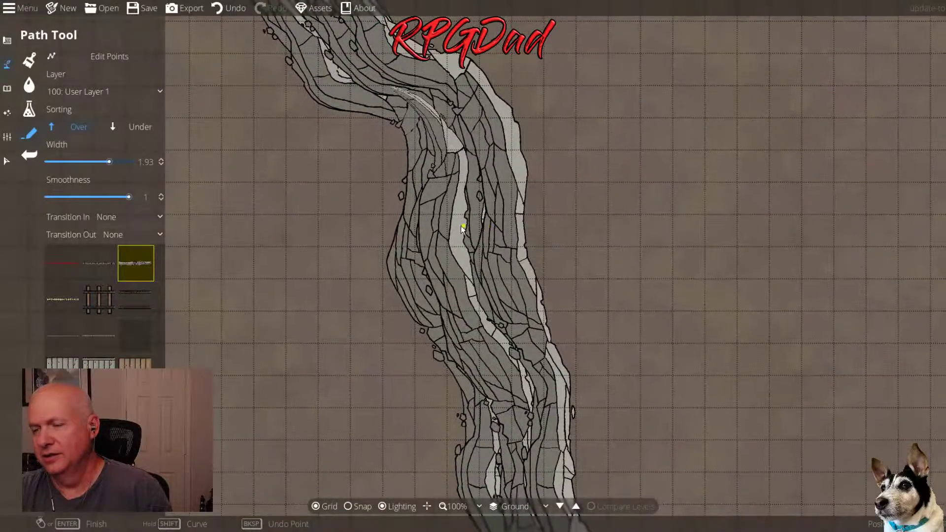
{"action": "left_click", "coordinate": [161, 217]}
{"action": "left_click", "coordinate": [125, 249]}
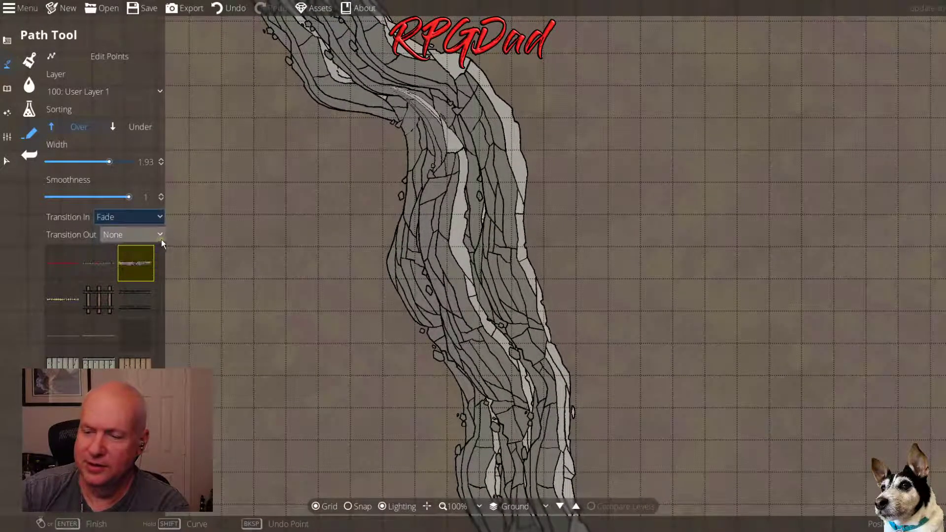
{"action": "left_click", "coordinate": [160, 234]}
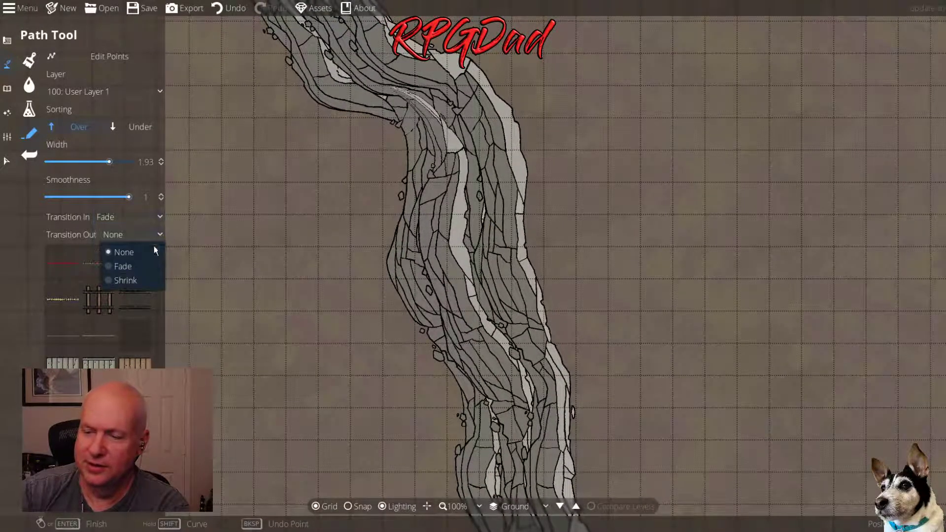
{"action": "left_click", "coordinate": [134, 282]}
{"action": "mouse_move", "coordinate": [392, 74]}
{"action": "left_mouse_down"}
{"action": "mouse_move", "coordinate": [427, 99]}
{"action": "mouse_move", "coordinate": [465, 156]}
{"action": "mouse_move", "coordinate": [467, 275]}
{"action": "mouse_move", "coordinate": [532, 389]}
{"action": "mouse_move", "coordinate": [534, 468]}
{"action": "left_mouse_up"}
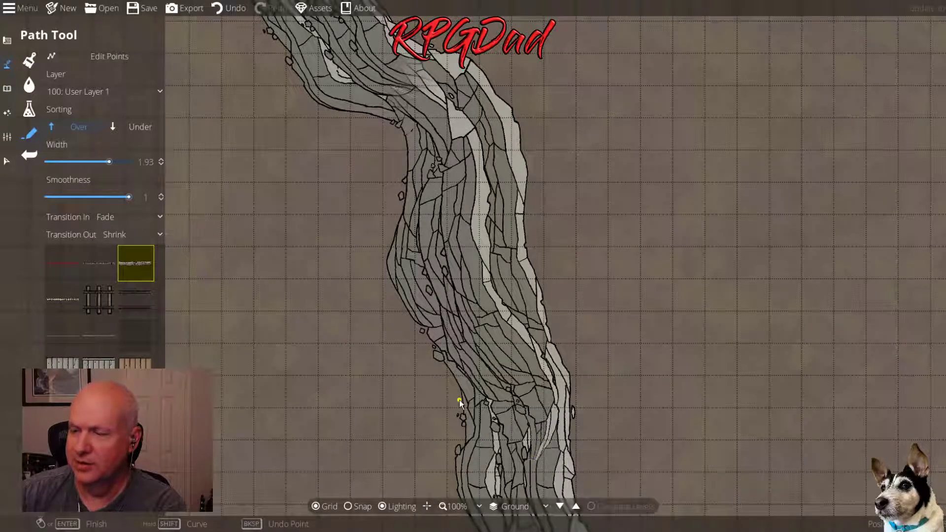
Reduce the path width to 1.24 and layer a narrower cliff path down the same stretch south of the middle bend
{"action": "left_click_drag", "start_coordinate": [109, 162], "coordinate": [100, 162]}
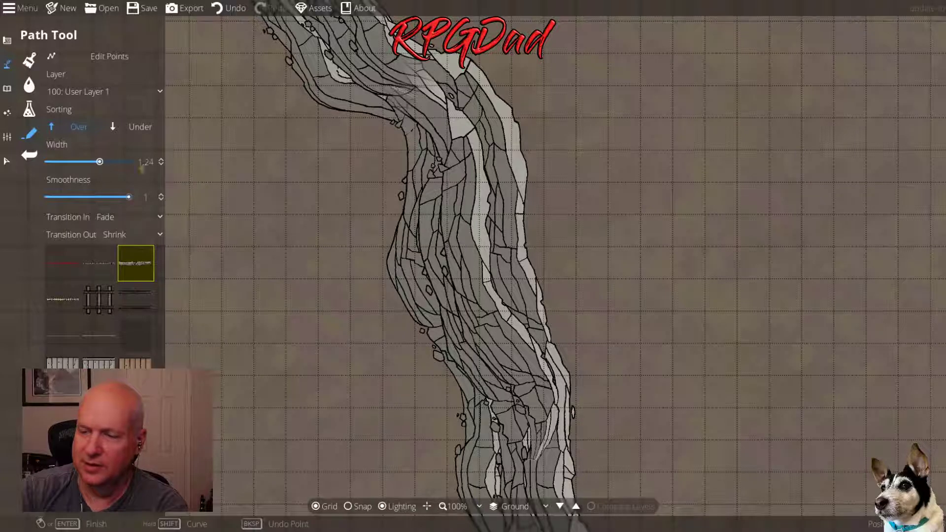
{"action": "mouse_move", "coordinate": [412, 70]}
{"action": "left_mouse_down"}
{"action": "mouse_move", "coordinate": [450, 110]}
{"action": "mouse_move", "coordinate": [482, 172]}
{"action": "mouse_move", "coordinate": [486, 265]}
{"action": "mouse_move", "coordinate": [513, 362]}
{"action": "mouse_move", "coordinate": [540, 400]}
{"action": "mouse_move", "coordinate": [539, 466]}
{"action": "left_mouse_up"}
{"action": "scroll", "coordinate": [525, 432], "scroll_direction": "down", "scroll_amount": 3}
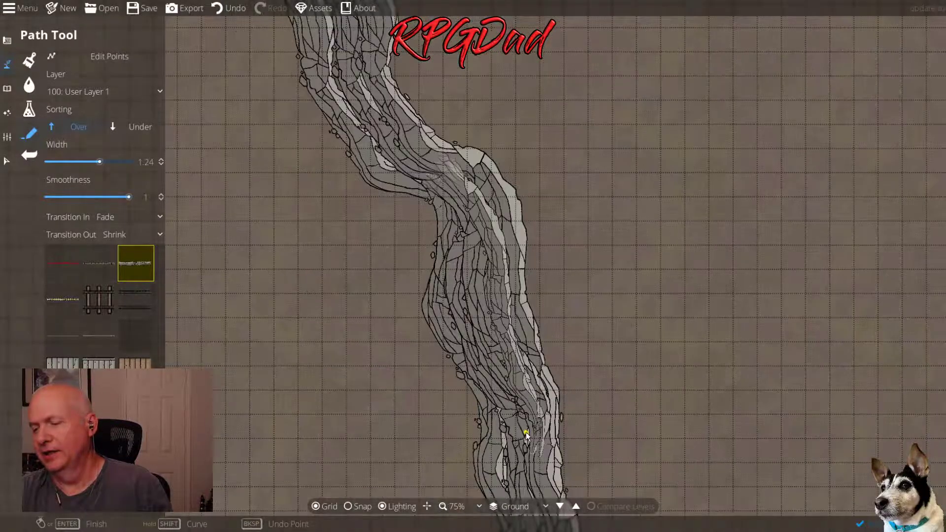
Layer a narrow cliff path from near the map's south edge northward along the cliff's southern stretch
{"action": "scroll", "coordinate": [518, 440], "scroll_direction": "up", "scroll_amount": 2}
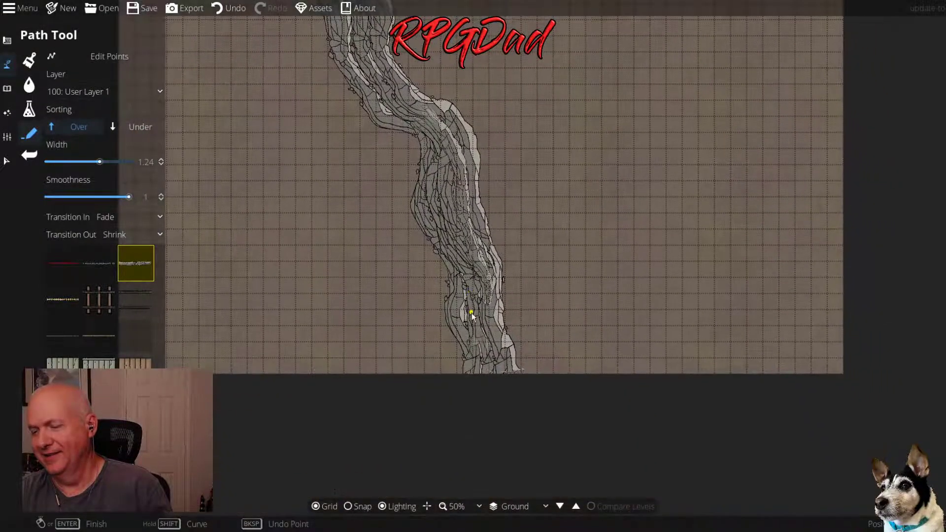
{"action": "scroll", "coordinate": [465, 315], "scroll_direction": "up", "scroll_amount": 1}
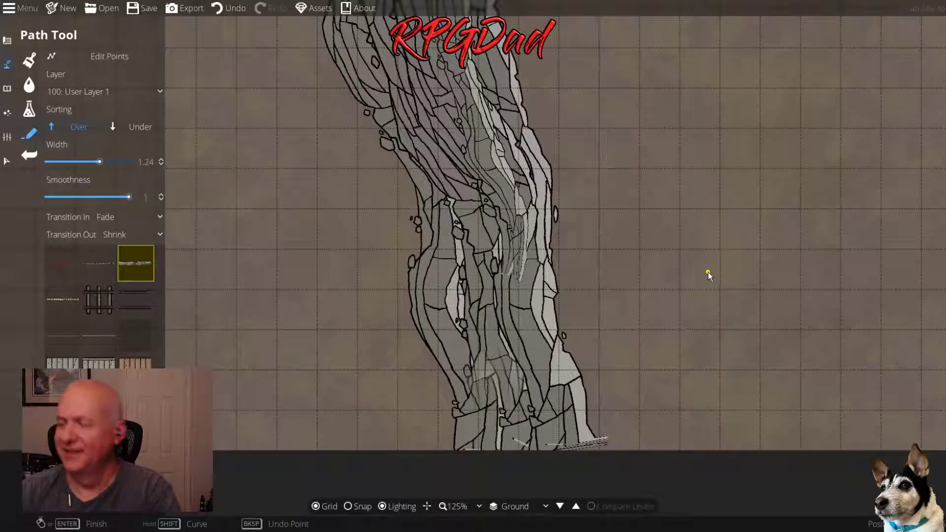
{"action": "left_click", "coordinate": [478, 370]}
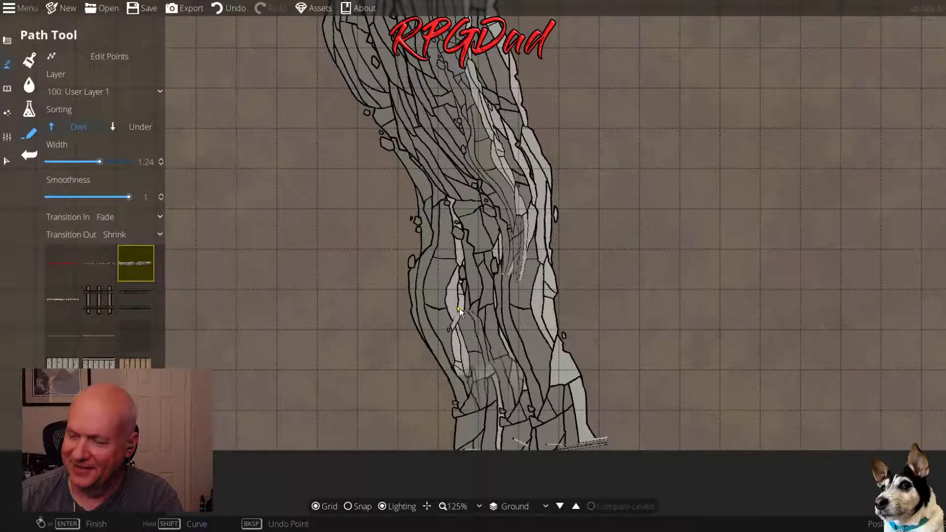
{"action": "left_click", "coordinate": [454, 281]}
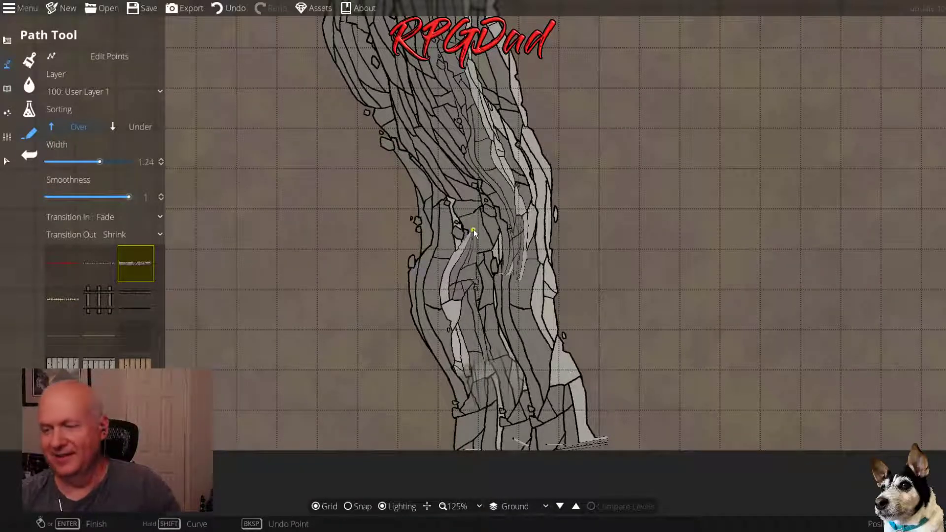
{"action": "left_click", "coordinate": [466, 197]}
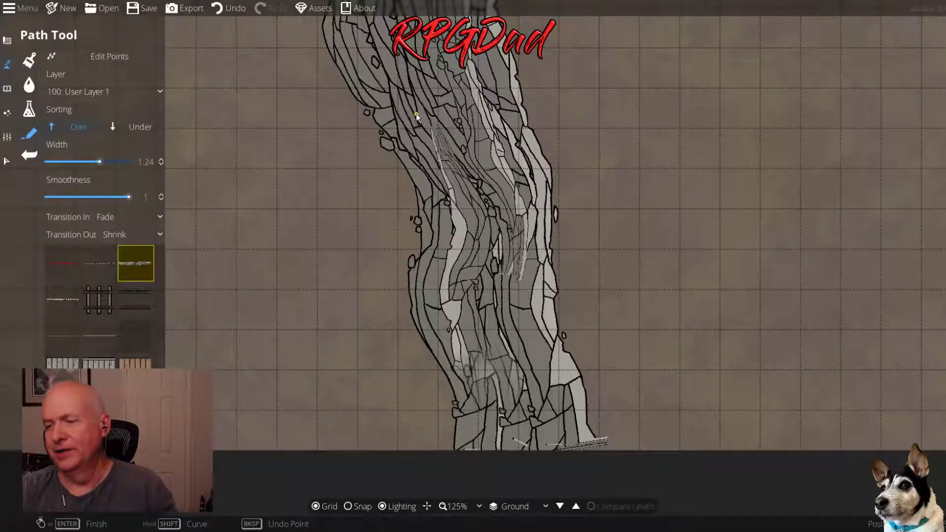
{"action": "left_click_drag", "start_coordinate": [415, 113], "coordinate": [538, 253]}
Layer two more narrow cliff paths from north of the middle bend down through the bend's eastern side
{"action": "mouse_move", "coordinate": [524, 72]}
{"action": "left_mouse_down"}
{"action": "mouse_move", "coordinate": [606, 264]}
{"action": "mouse_move", "coordinate": [419, 195]}
{"action": "mouse_move", "coordinate": [342, 182]}
{"action": "mouse_move", "coordinate": [282, 217]}
{"action": "left_mouse_up"}
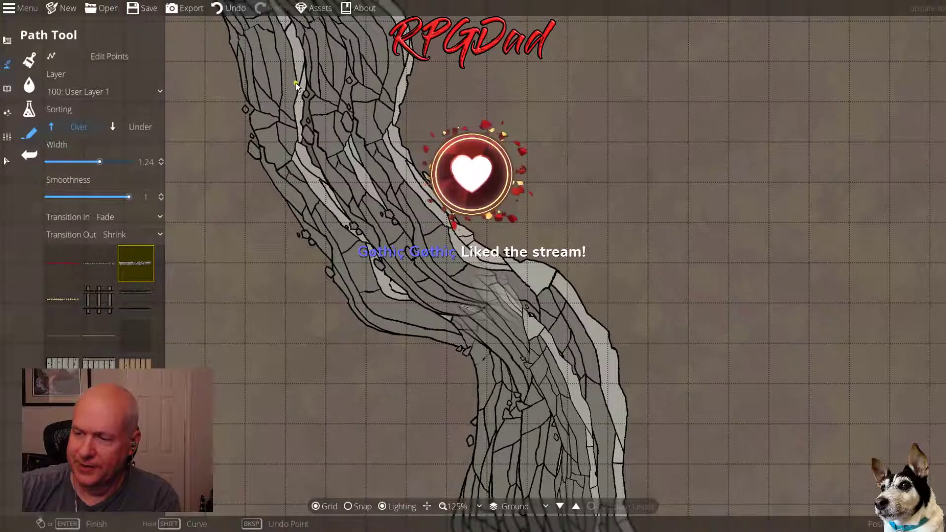
{"action": "left_click", "coordinate": [283, 49]}
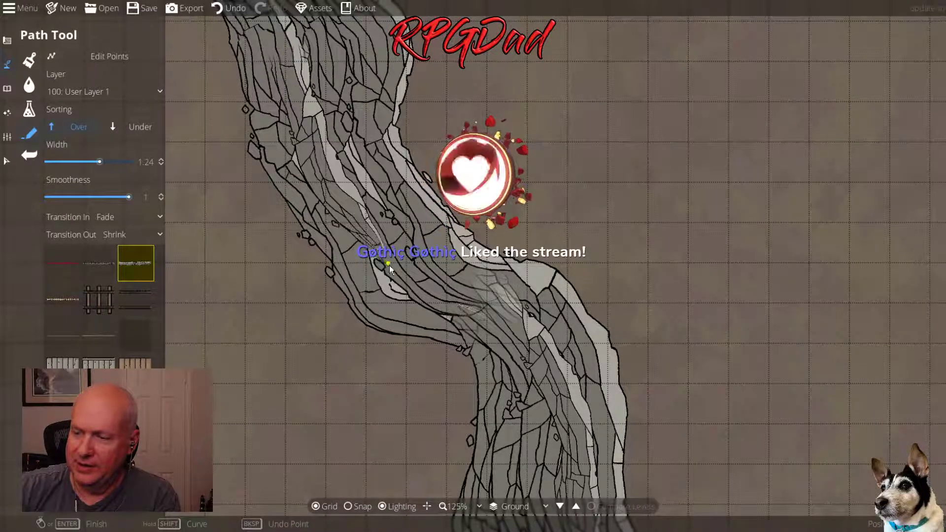
{"action": "left_click", "coordinate": [416, 302]}
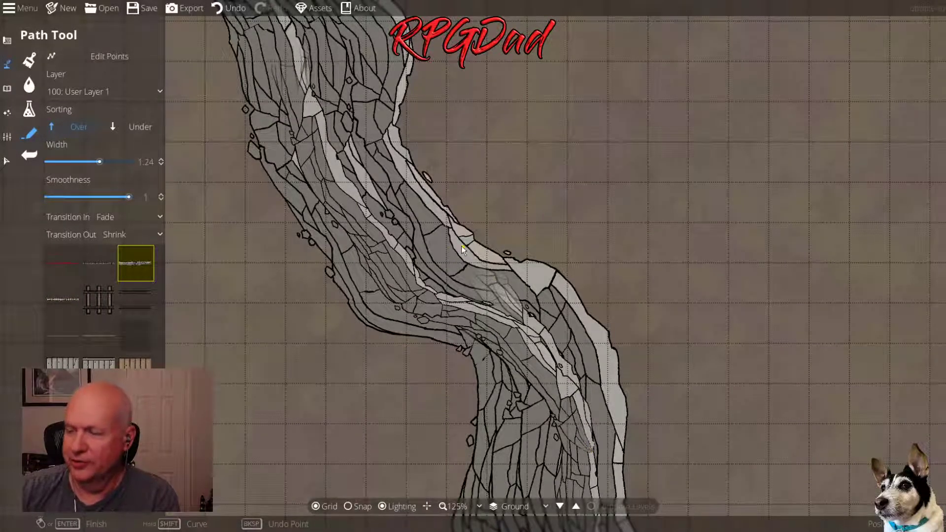
{"action": "left_click", "coordinate": [431, 210]}
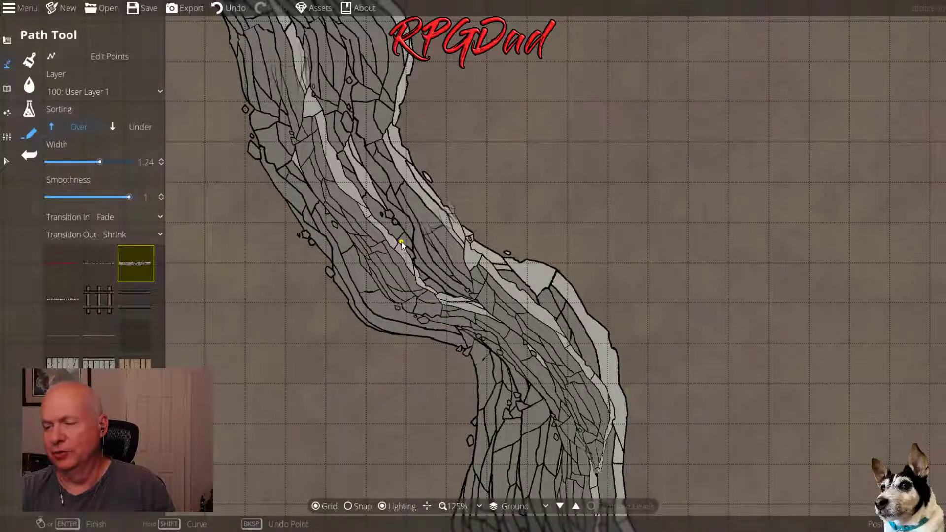
Reduce the path width to 0.74 and layer a thinner cliff path from the southern end up past the middle bend
{"action": "left_click_drag", "start_coordinate": [368, 183], "coordinate": [506, 382]}
{"action": "scroll", "coordinate": [506, 383], "scroll_direction": "down", "scroll_amount": 4}
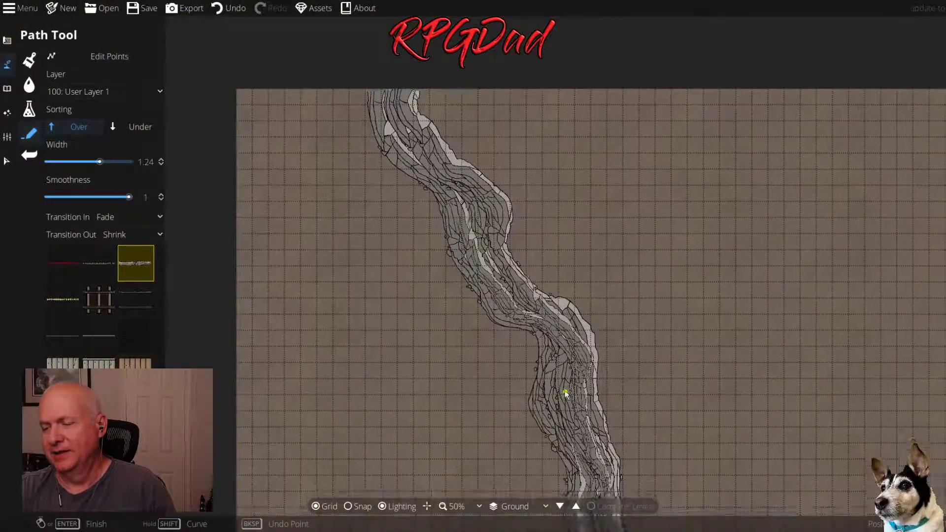
{"action": "left_click_drag", "start_coordinate": [565, 393], "coordinate": [364, 304]}
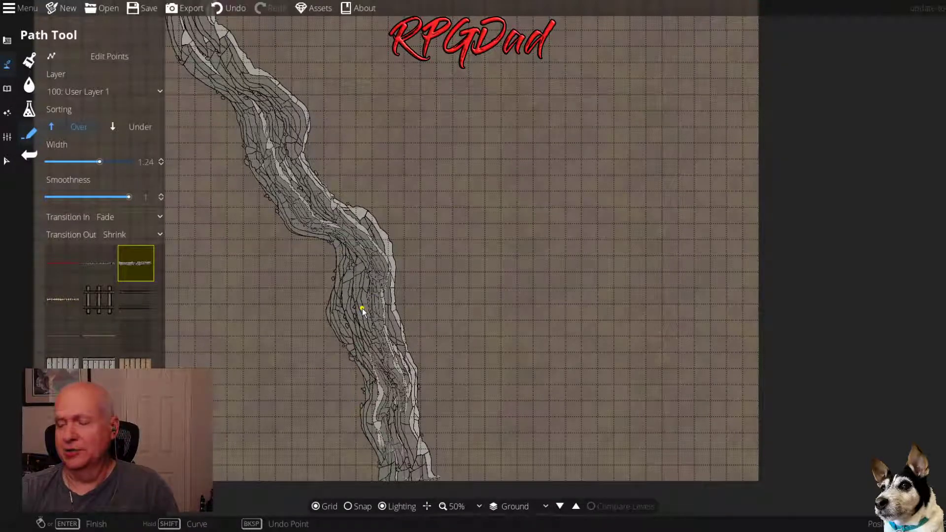
{"action": "scroll", "coordinate": [362, 308], "scroll_direction": "up", "scroll_amount": 5}
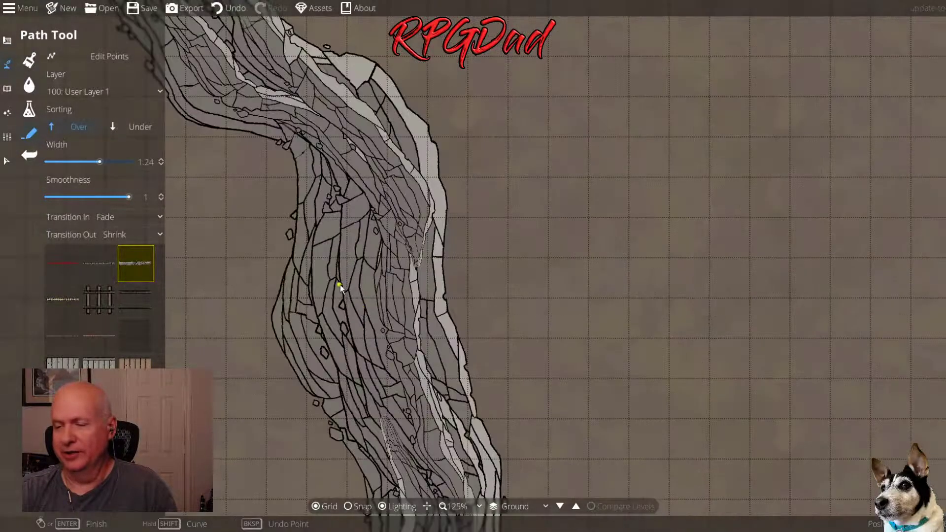
{"action": "left_click_drag", "start_coordinate": [442, 353], "coordinate": [460, 394]}
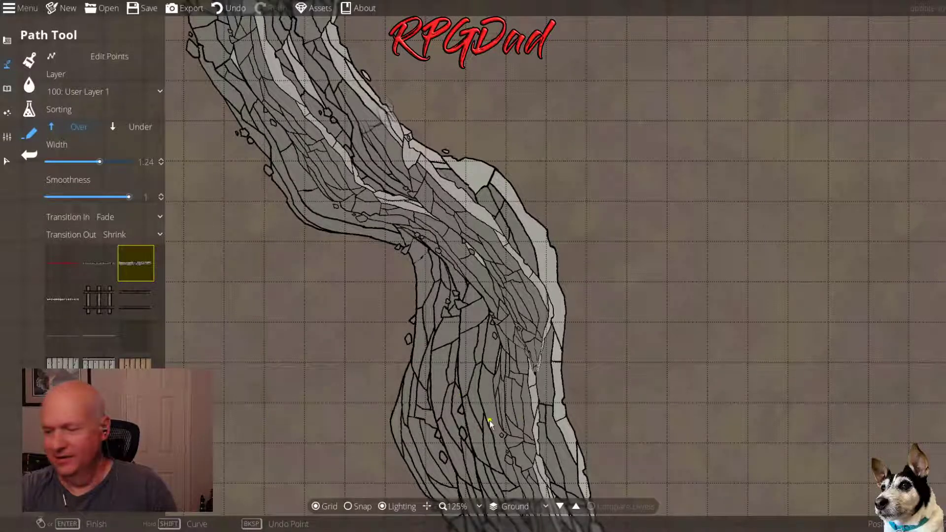
{"action": "left_click_drag", "start_coordinate": [489, 421], "coordinate": [540, 293]}
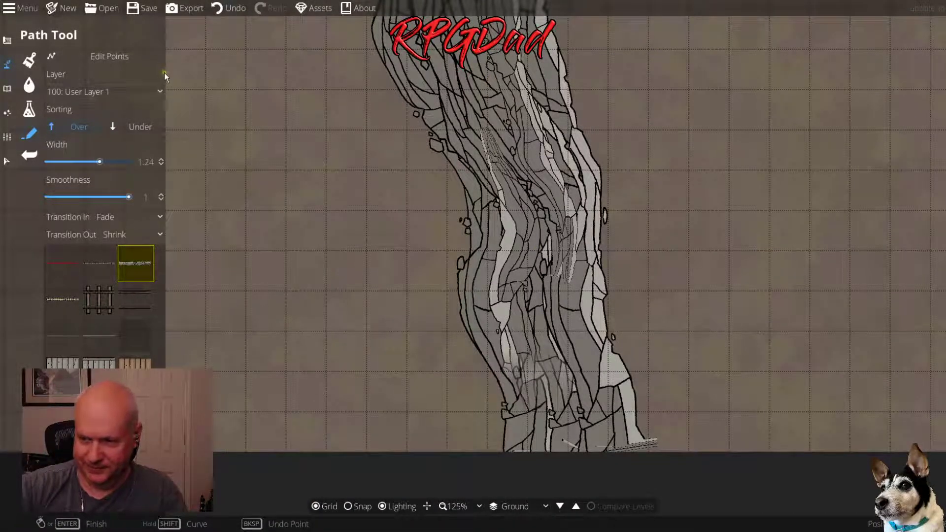
{"action": "left_click", "coordinate": [574, 384]}
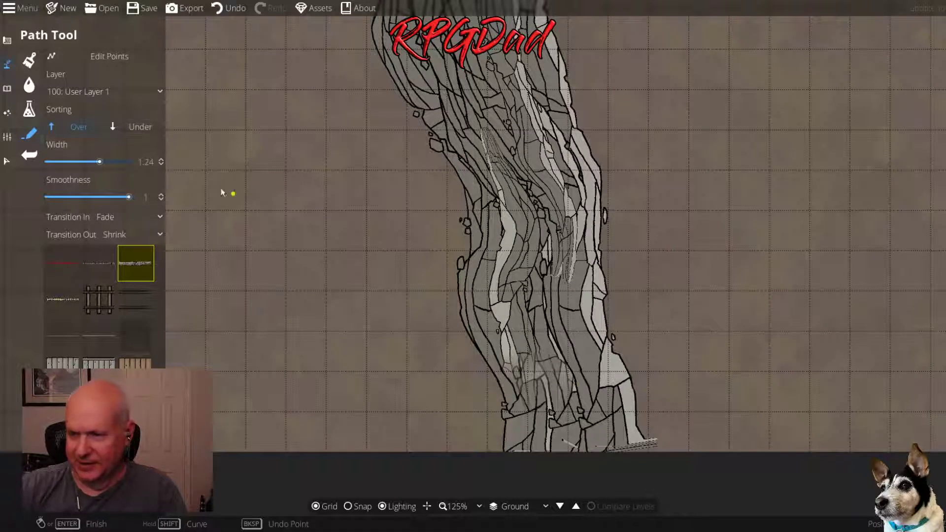
{"action": "left_click_drag", "start_coordinate": [102, 163], "coordinate": [90, 162]}
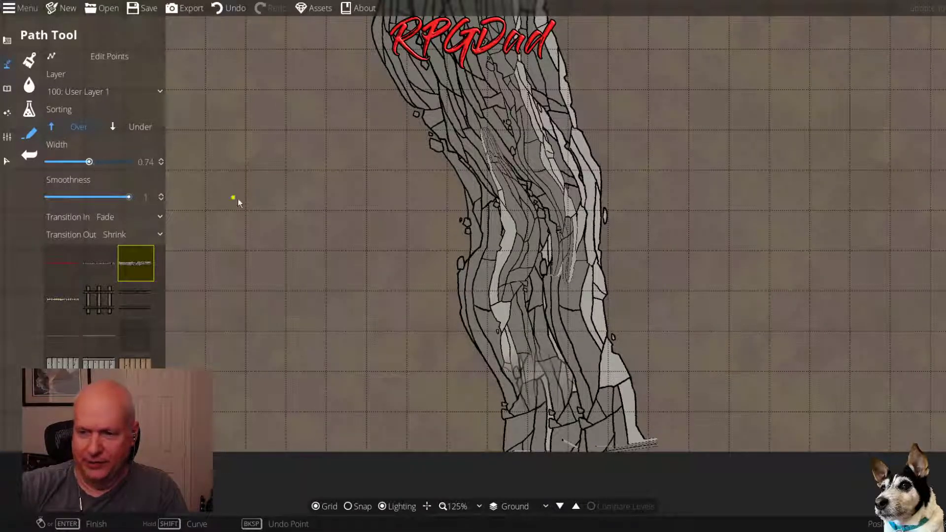
{"action": "mouse_move", "coordinate": [592, 442]}
{"action": "left_mouse_down"}
{"action": "mouse_move", "coordinate": [534, 298]}
{"action": "mouse_move", "coordinate": [529, 196]}
{"action": "mouse_move", "coordinate": [511, 124]}
{"action": "mouse_move", "coordinate": [453, 37]}
{"action": "mouse_move", "coordinate": [529, 254]}
{"action": "mouse_move", "coordinate": [512, 64]}
{"action": "mouse_move", "coordinate": [500, 46]}
{"action": "mouse_move", "coordinate": [540, 212]}
{"action": "mouse_move", "coordinate": [468, 163]}
{"action": "mouse_move", "coordinate": [389, 66]}
{"action": "left_mouse_up"}
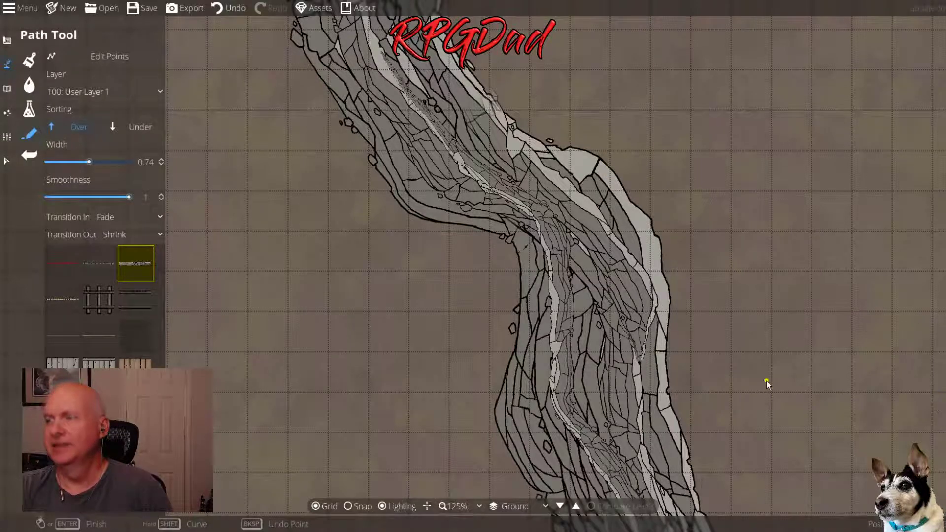
Undo the 0.74 and 1.24 width cliff paths, back to the wider Fade-to-Shrink overlay south of the middle bend
{"action": "scroll", "coordinate": [370, 312], "scroll_direction": "down", "scroll_amount": 2}
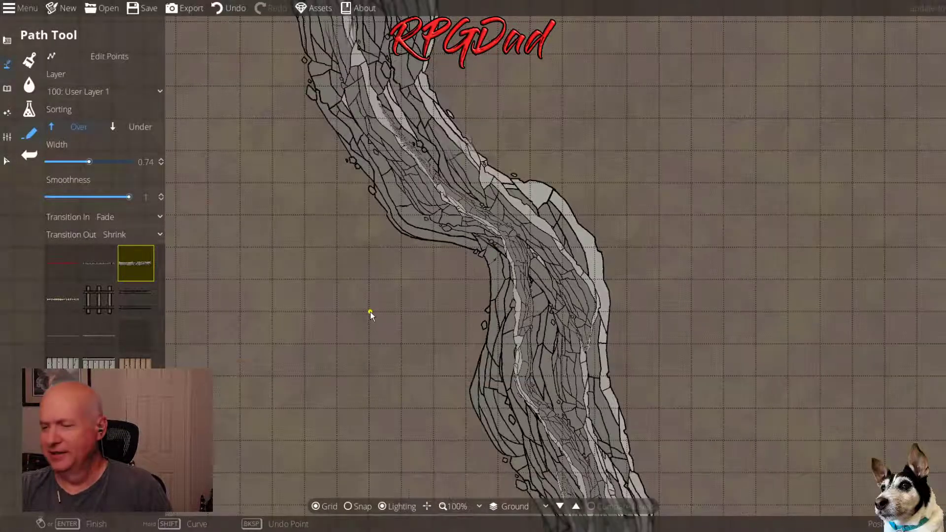
{"action": "left_click_drag", "start_coordinate": [507, 352], "coordinate": [507, 250]}
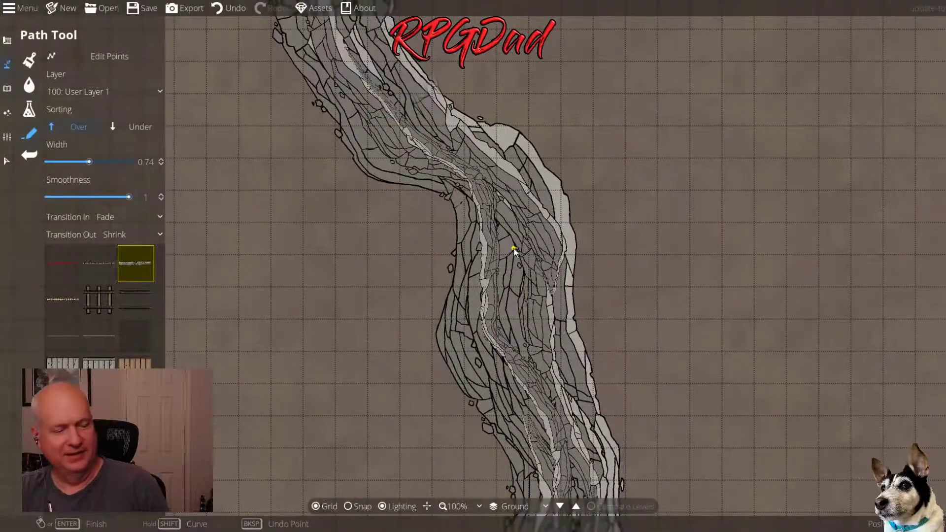
{"action": "key", "text": "ctrl+z"}
{"action": "key", "text": "ctrl+z"}
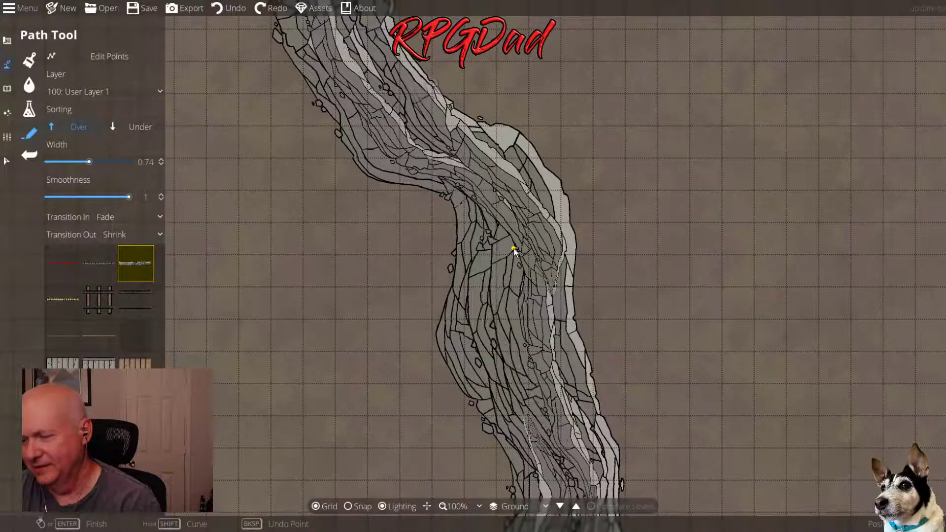
{"action": "key", "text": "ctrl+z"}
{"action": "key", "text": "ctrl+z"}
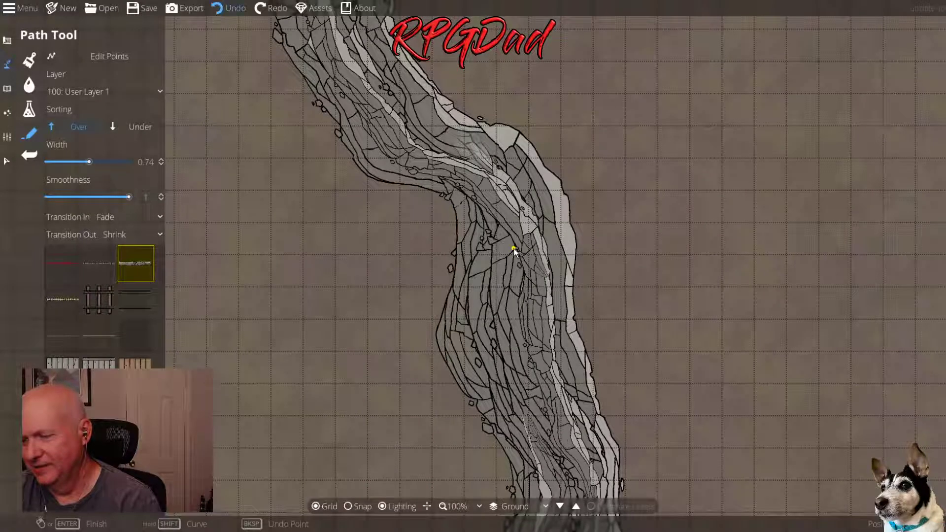
{"action": "key", "text": "ctrl+z"}
{"action": "key", "text": "ctrl+z"}
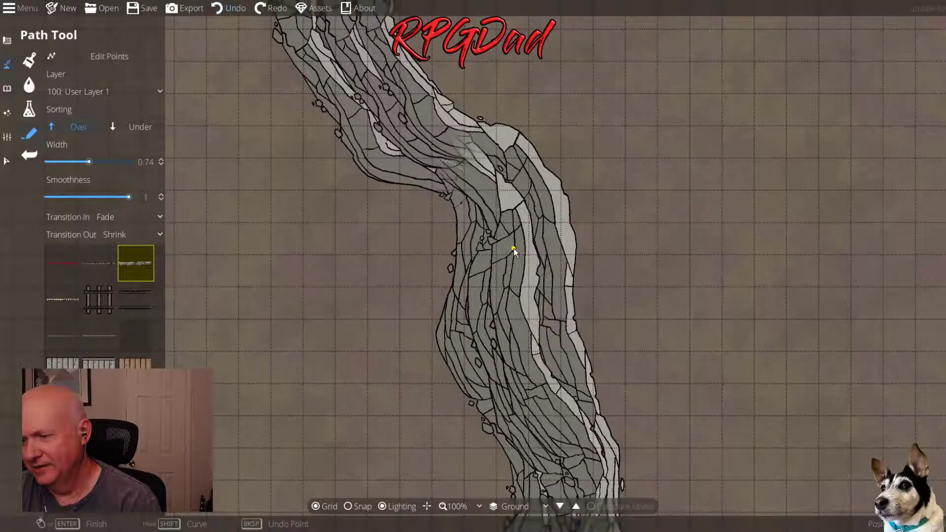
{"action": "key", "text": "ctrl+z"}
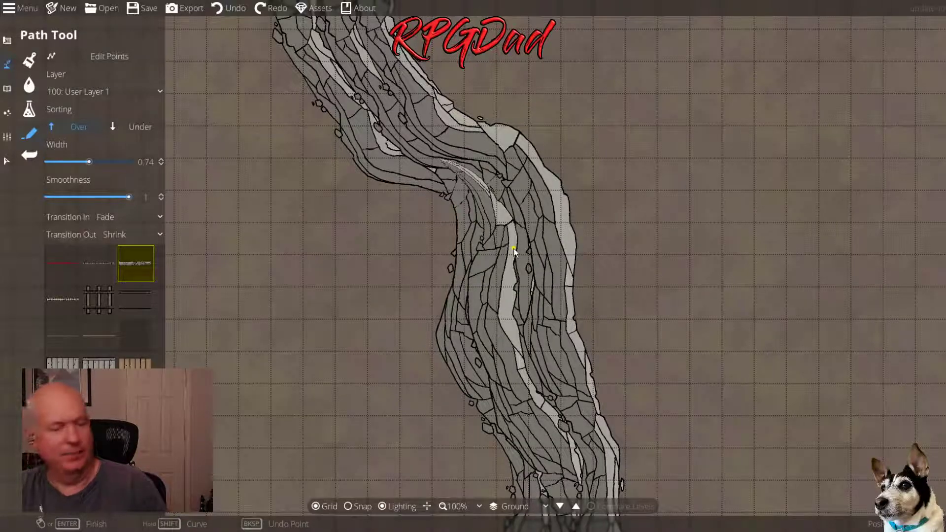
Choose the Cave Brush and add a new dark olive ground color, 3d3b26
{"action": "scroll", "coordinate": [514, 249], "scroll_direction": "down", "scroll_amount": 1}
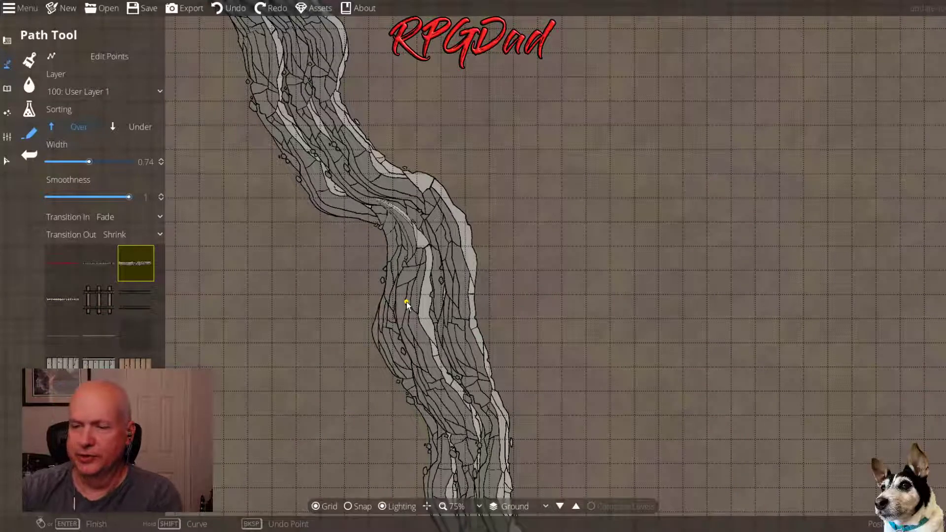
{"action": "left_click", "coordinate": [7, 39]}
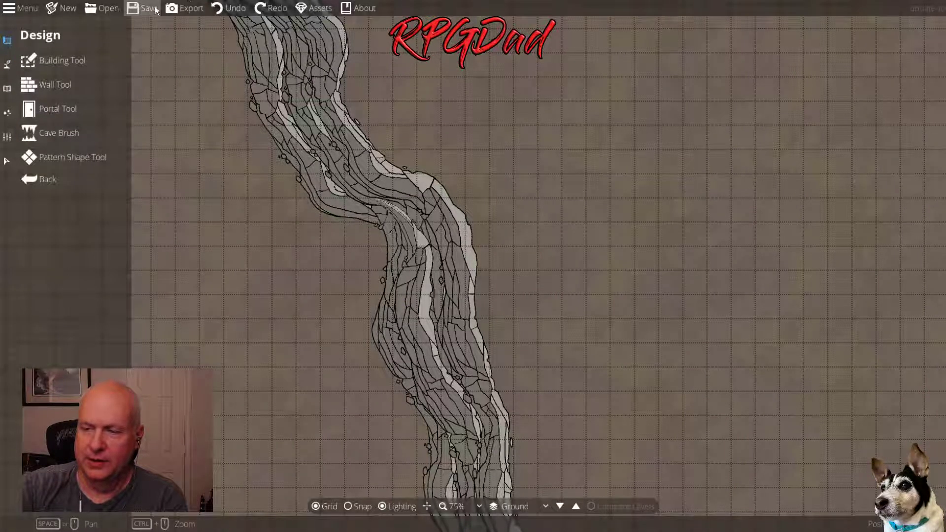
{"action": "left_click", "coordinate": [21, 8]}
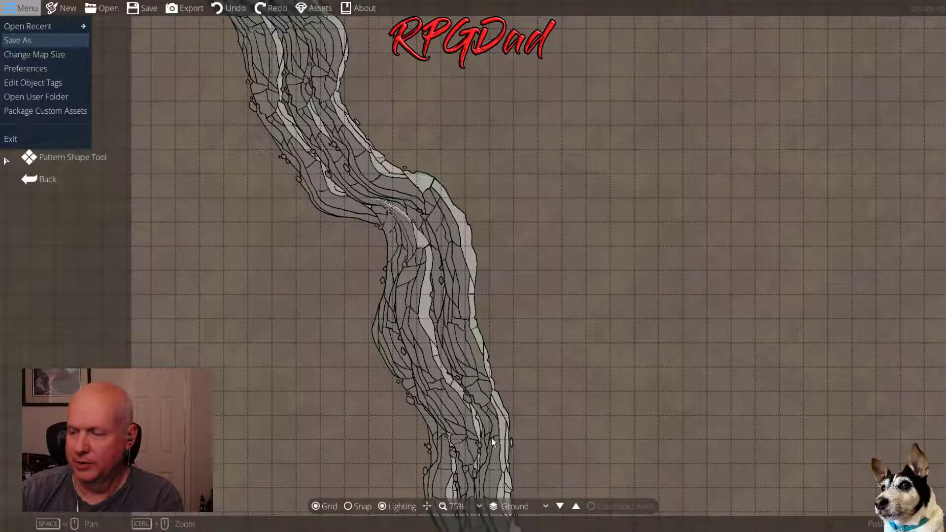
{"action": "left_click", "coordinate": [520, 285]}
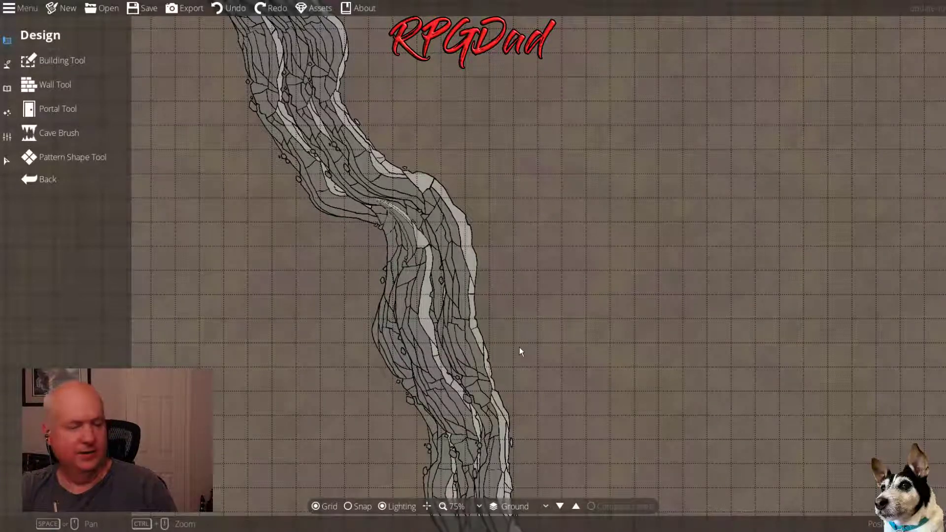
{"action": "scroll", "coordinate": [521, 352], "scroll_direction": "down", "scroll_amount": 1, "text": "ctrl"}
{"action": "left_click_drag", "start_coordinate": [519, 347], "coordinate": [365, 319]}
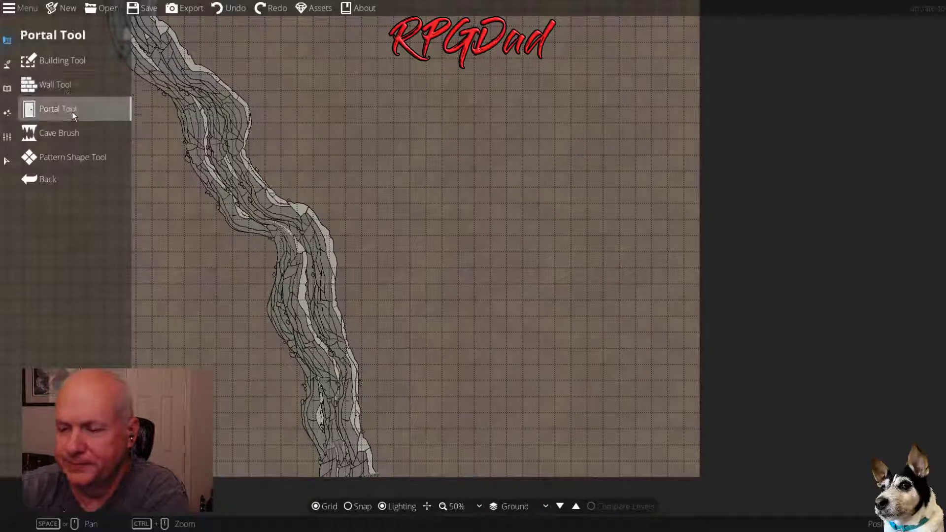
{"action": "left_click", "coordinate": [69, 134]}
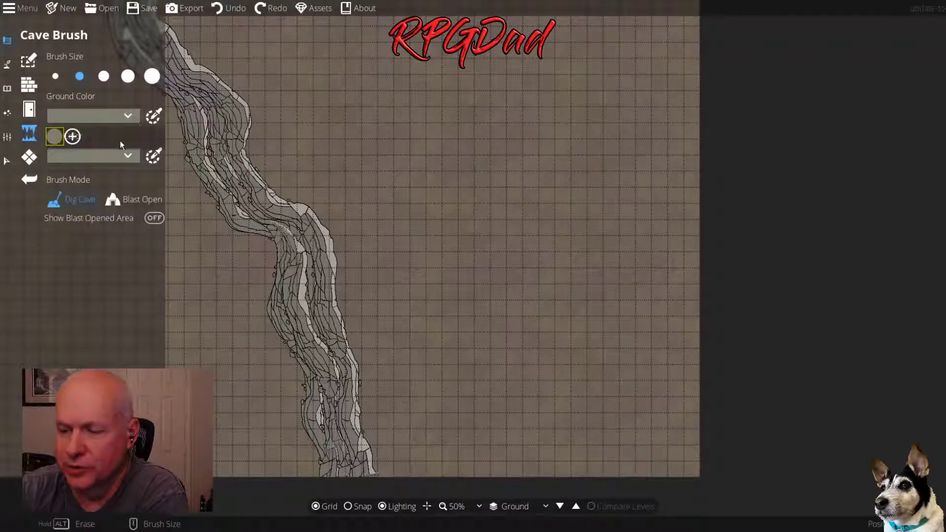
{"action": "left_click", "coordinate": [72, 137]}
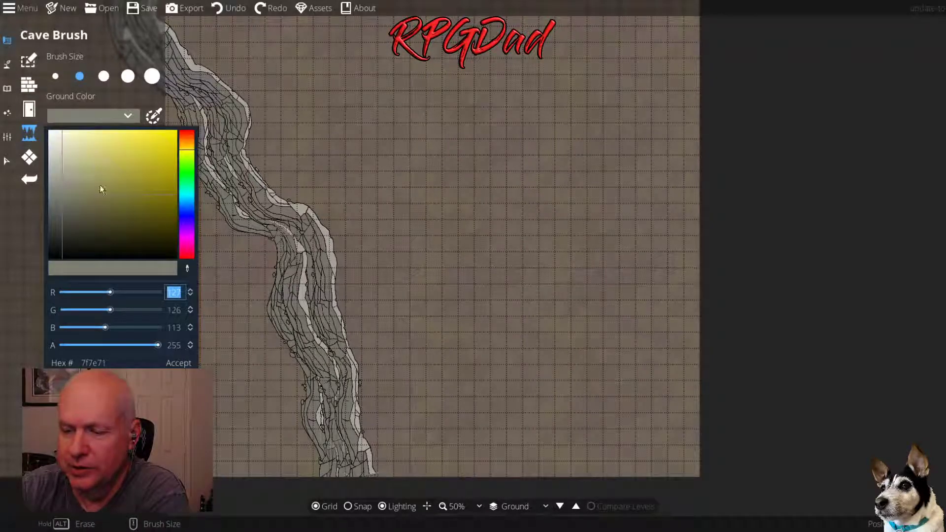
{"action": "left_click", "coordinate": [95, 228]}
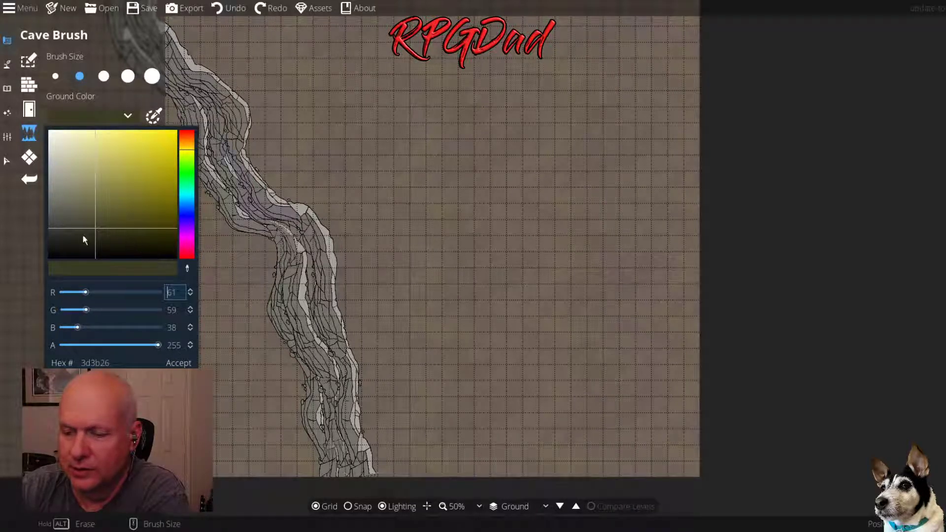
{"action": "left_click", "coordinate": [180, 362]}
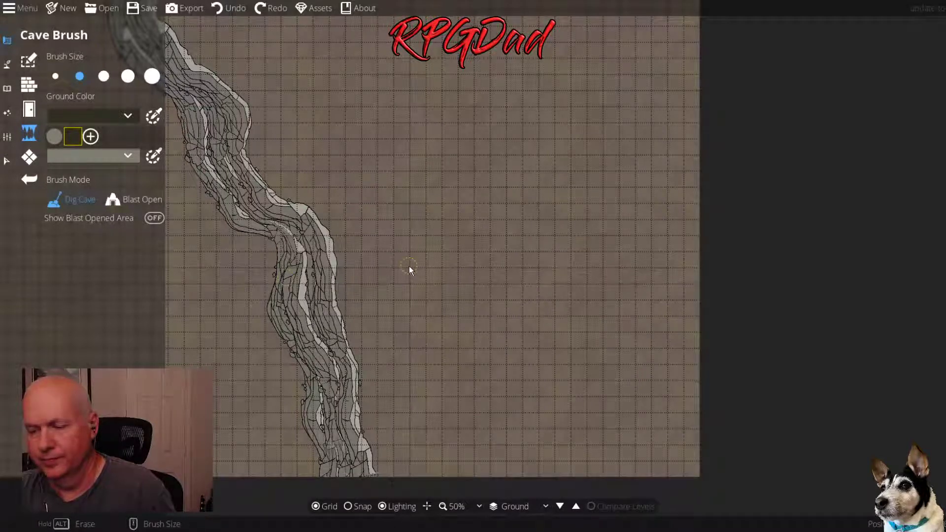
Dig dark cave ground across the cliff's middle bend, opening into rounded areas on both its western and eastern sides
{"action": "scroll", "coordinate": [408, 266], "scroll_direction": "up", "scroll_amount": 2}
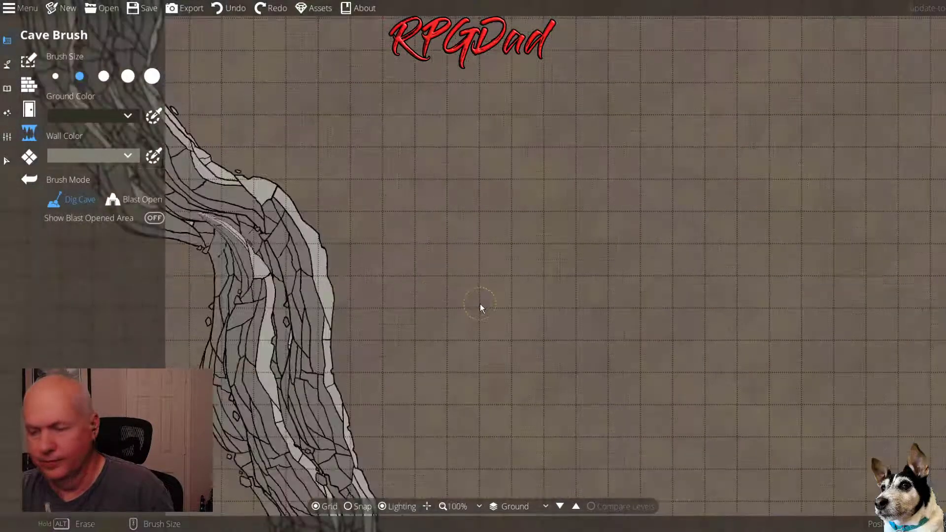
{"action": "scroll", "coordinate": [368, 244], "scroll_direction": "up", "scroll_amount": 1}
{"action": "mouse_move", "coordinate": [368, 245]}
{"action": "left_mouse_down"}
{"action": "mouse_move", "coordinate": [581, 283]}
{"action": "mouse_move", "coordinate": [678, 243]}
{"action": "mouse_move", "coordinate": [657, 206]}
{"action": "left_mouse_up"}
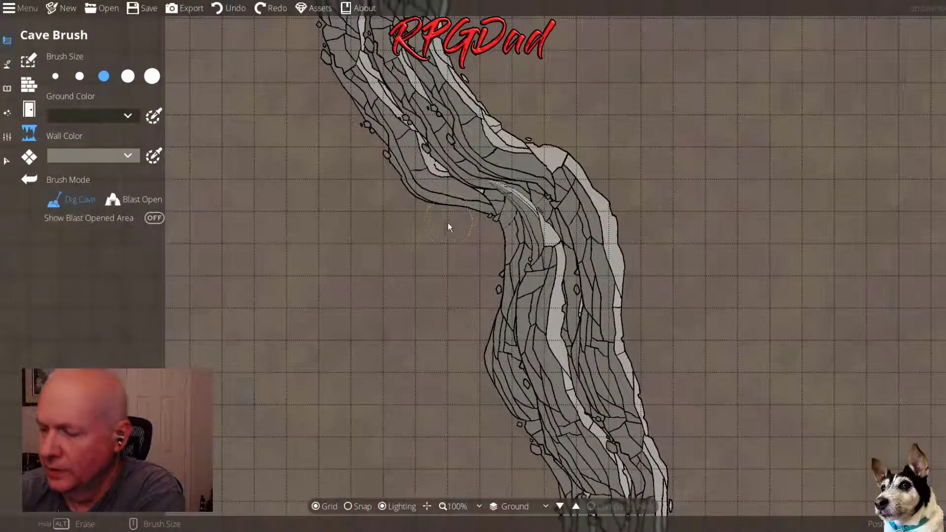
{"action": "left_click_drag", "start_coordinate": [447, 222], "coordinate": [479, 206]}
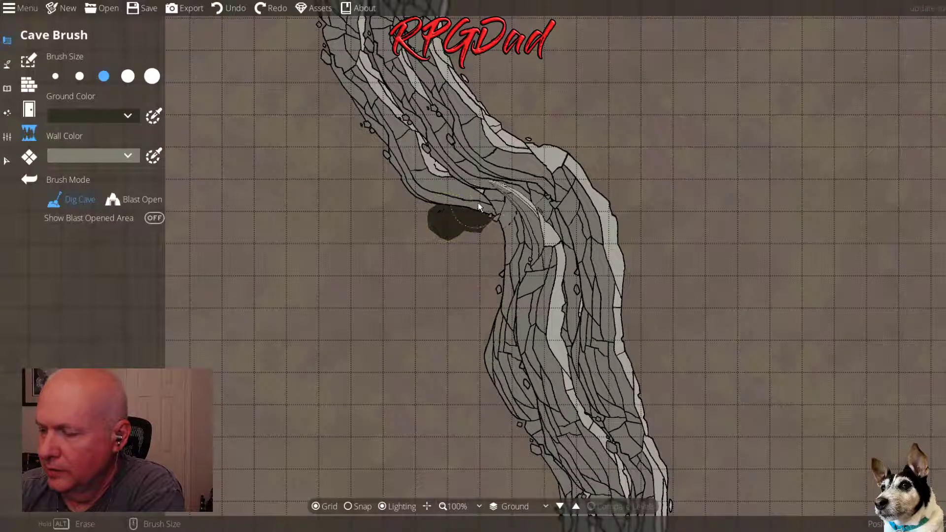
{"action": "mouse_move", "coordinate": [559, 147]}
{"action": "left_mouse_down"}
{"action": "mouse_move", "coordinate": [666, 217]}
{"action": "mouse_move", "coordinate": [638, 264]}
{"action": "left_mouse_up"}
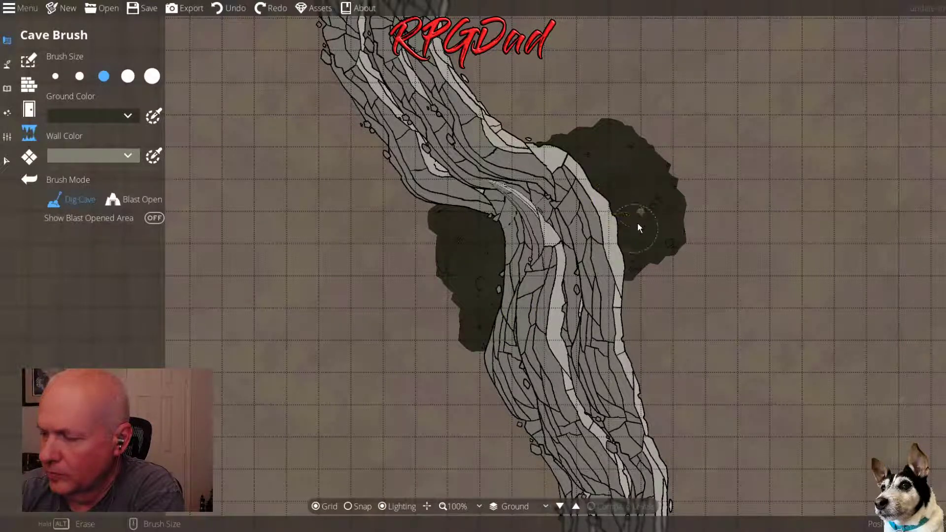
{"action": "left_click_drag", "start_coordinate": [637, 228], "coordinate": [622, 161]}
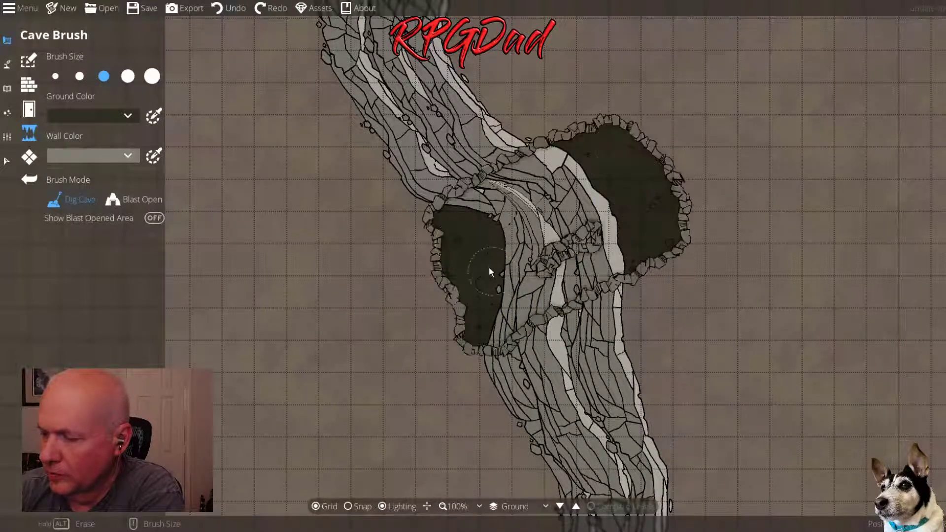
{"action": "mouse_move", "coordinate": [490, 270]}
{"action": "left_mouse_down"}
{"action": "mouse_move", "coordinate": [447, 222]}
{"action": "mouse_move", "coordinate": [427, 243]}
{"action": "left_mouse_up"}
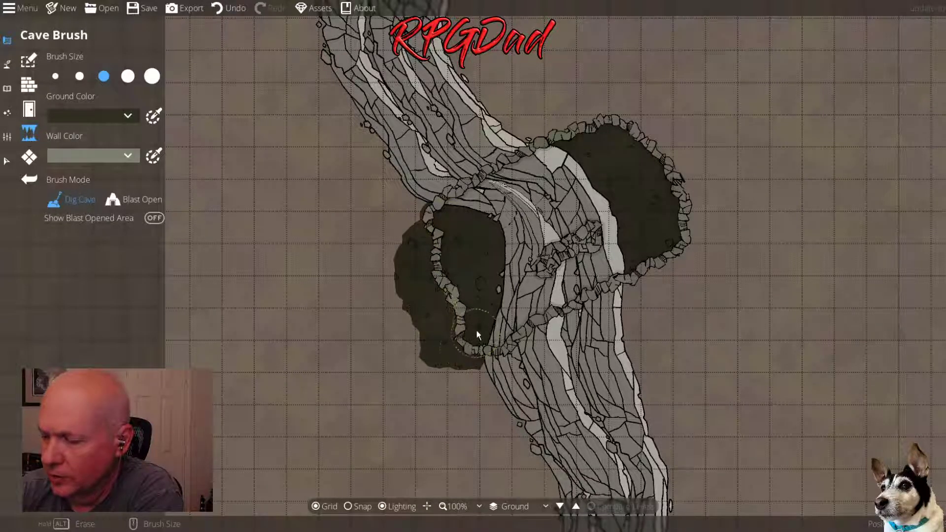
{"action": "left_click_drag", "start_coordinate": [484, 310], "coordinate": [486, 282]}
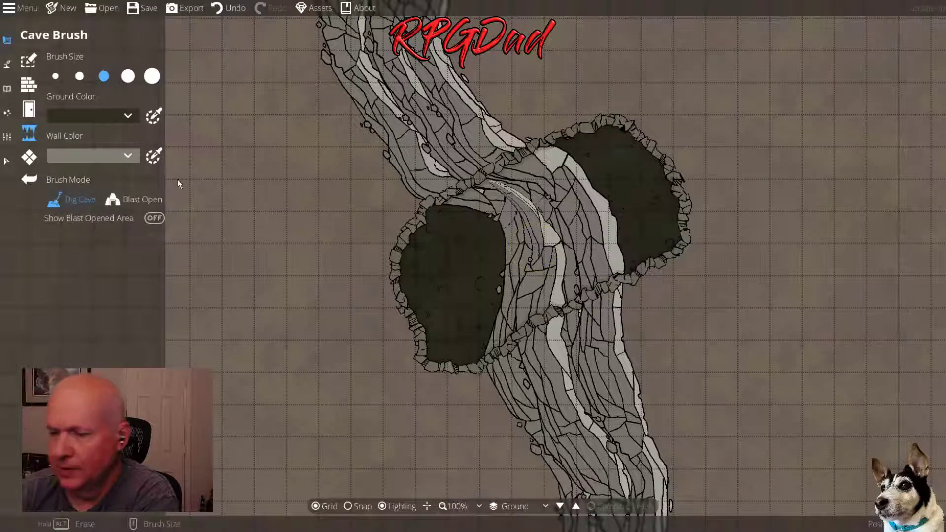
Blast open the western cave area's rock walls and the walls crossing the cliff, using the smallest brush size
{"action": "left_click", "coordinate": [137, 199]}
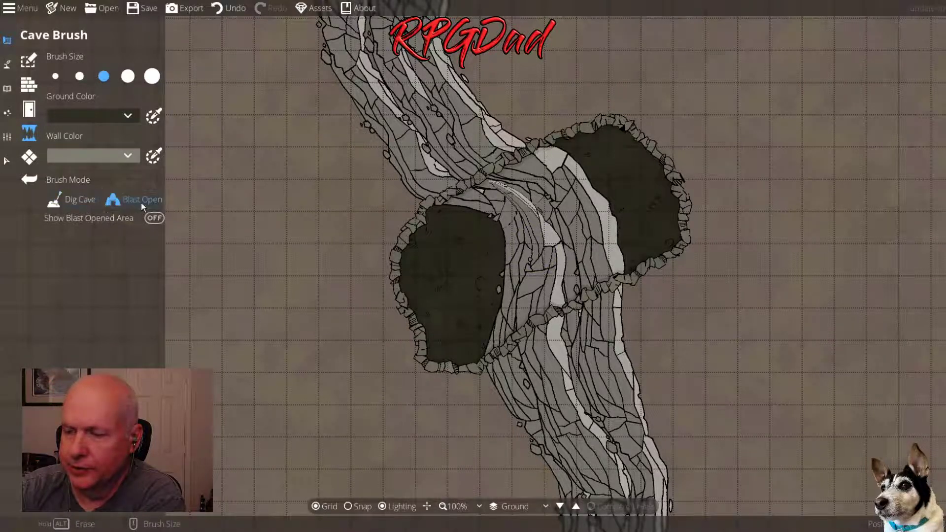
{"action": "left_click", "coordinate": [56, 76]}
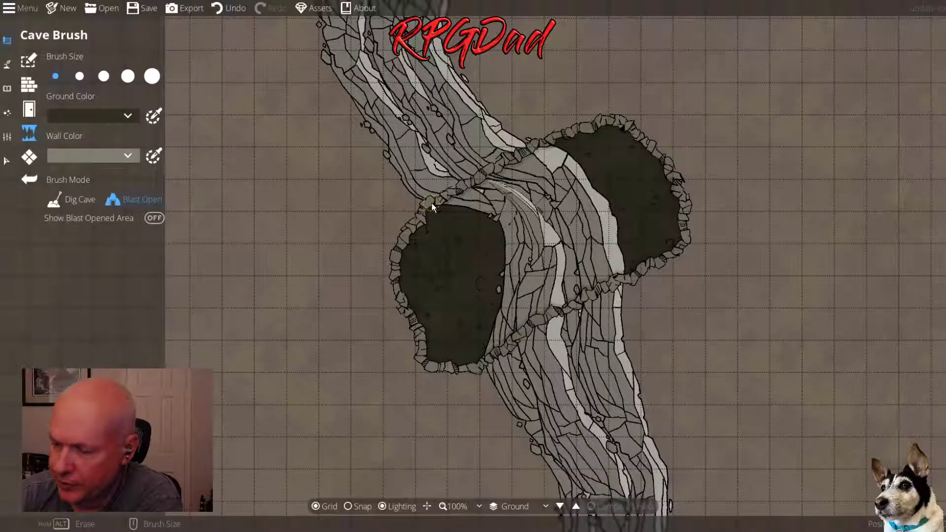
{"action": "left_click_drag", "start_coordinate": [424, 208], "coordinate": [413, 224]}
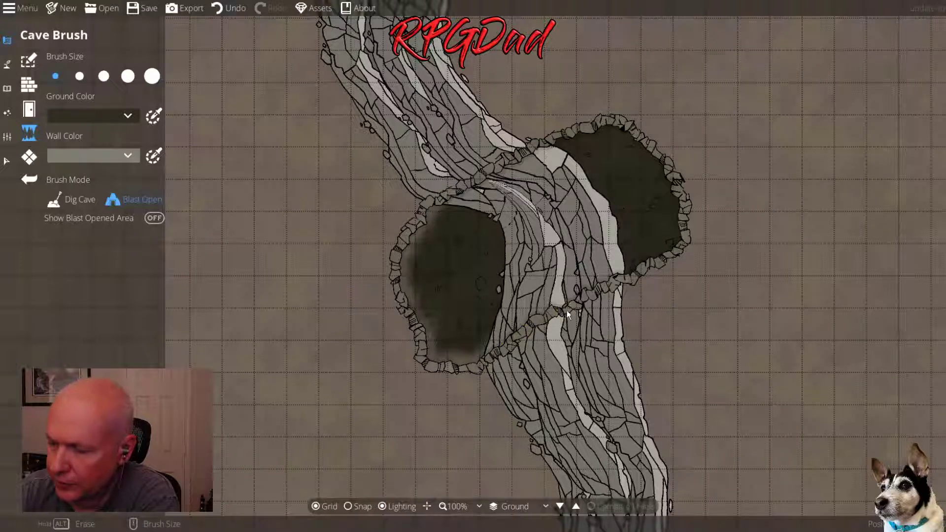
{"action": "left_click", "coordinate": [617, 280]}
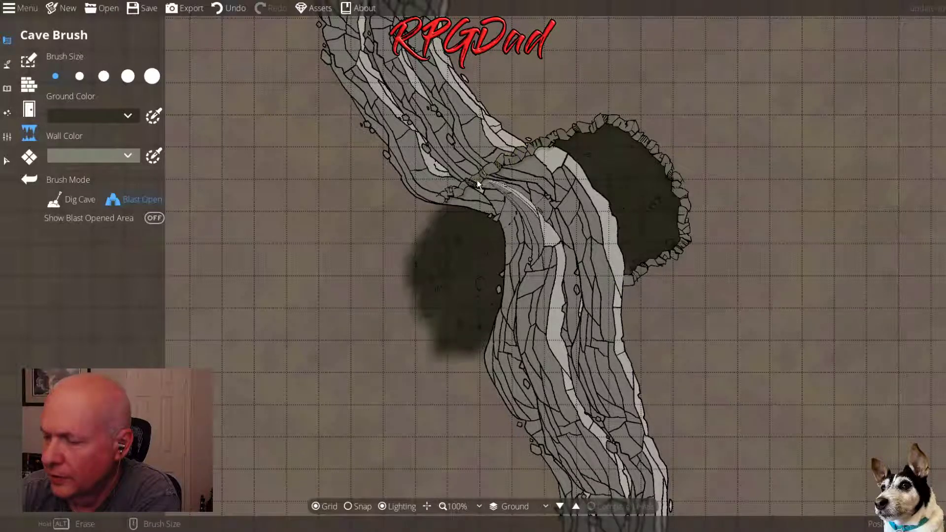
{"action": "left_click", "coordinate": [449, 195]}
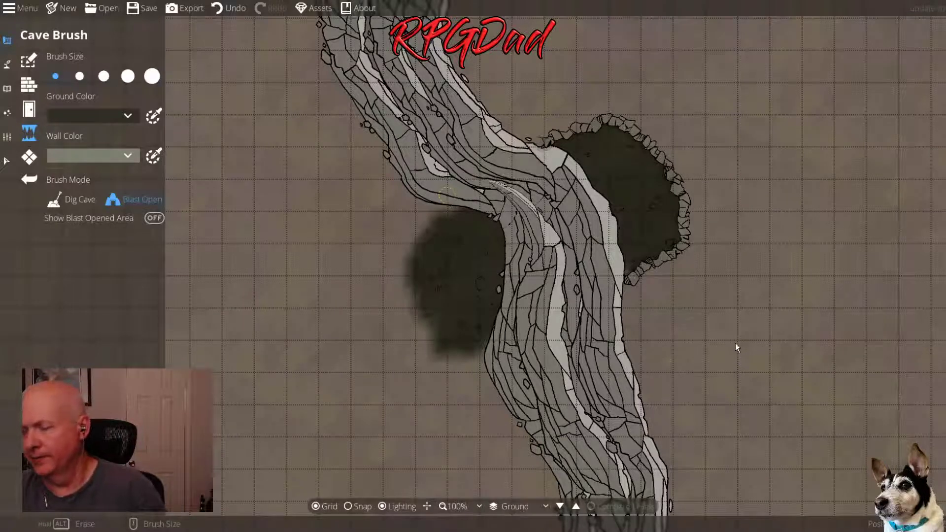
Return to Dig Cave mode with the third brush size and dig a tunnel southeast from the eastern cave
{"action": "scroll", "coordinate": [625, 259], "scroll_direction": "up", "scroll_amount": 5}
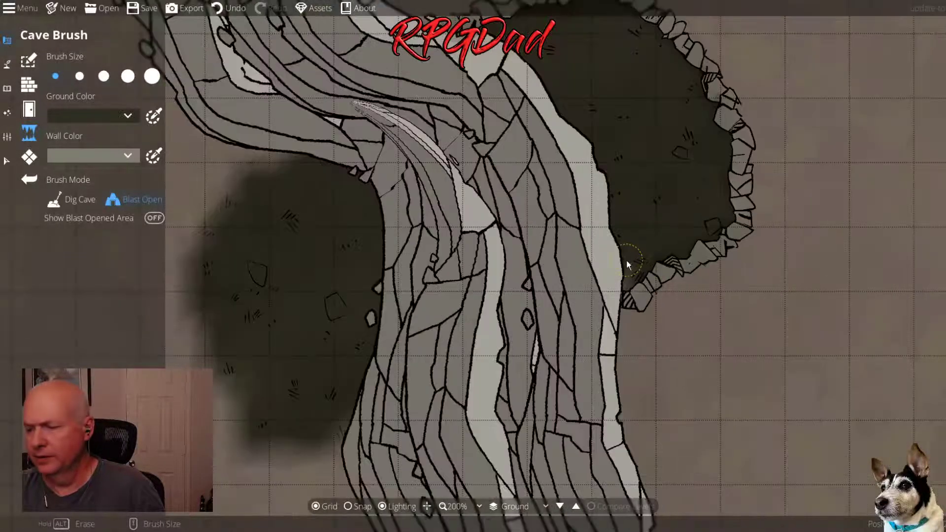
{"action": "left_click_drag", "start_coordinate": [605, 136], "coordinate": [426, 239]}
{"action": "scroll", "coordinate": [425, 233], "scroll_direction": "down", "scroll_amount": 3}
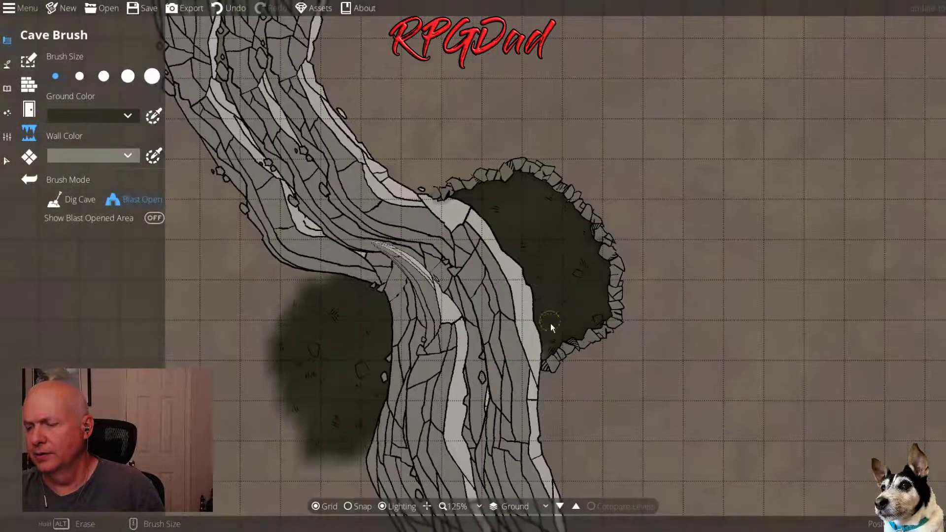
{"action": "left_click_drag", "start_coordinate": [551, 324], "coordinate": [519, 288]}
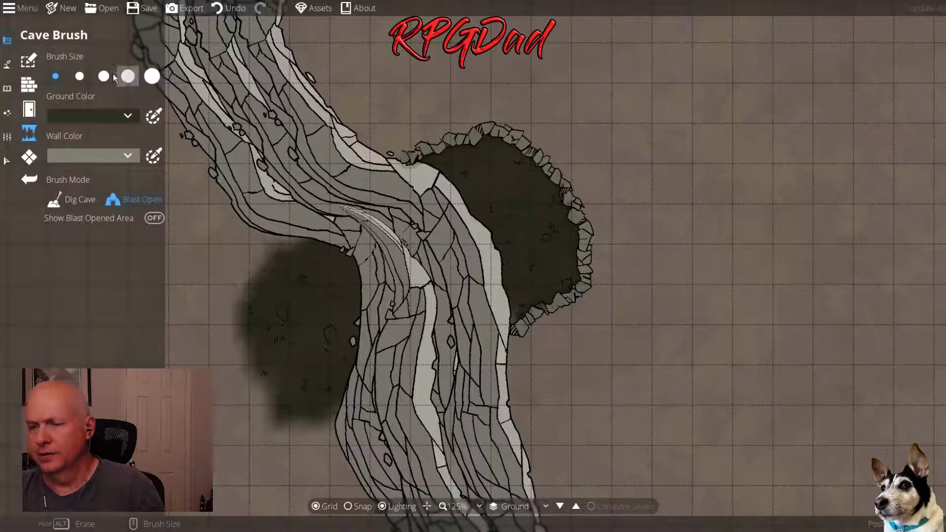
{"action": "left_click", "coordinate": [78, 200]}
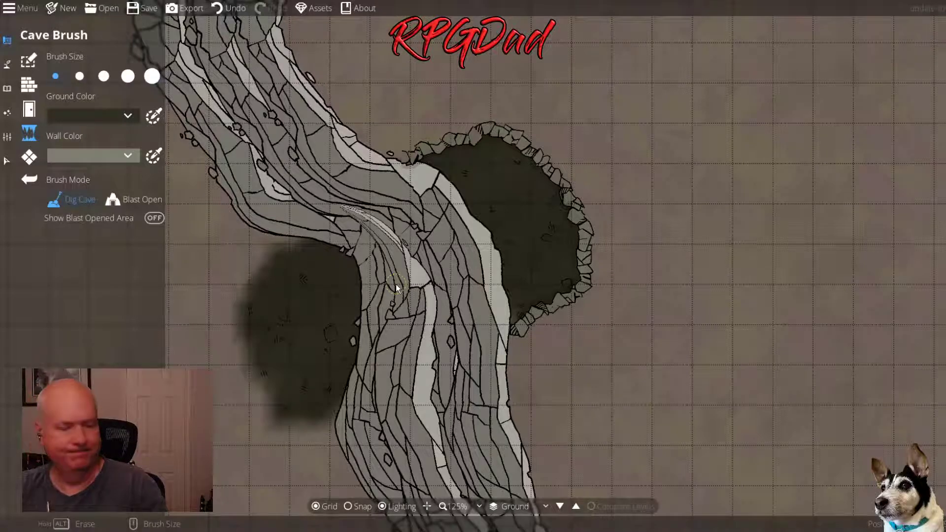
{"action": "scroll", "coordinate": [427, 284], "scroll_direction": "down", "scroll_amount": 2}
{"action": "left_click_drag", "start_coordinate": [557, 297], "coordinate": [447, 318]}
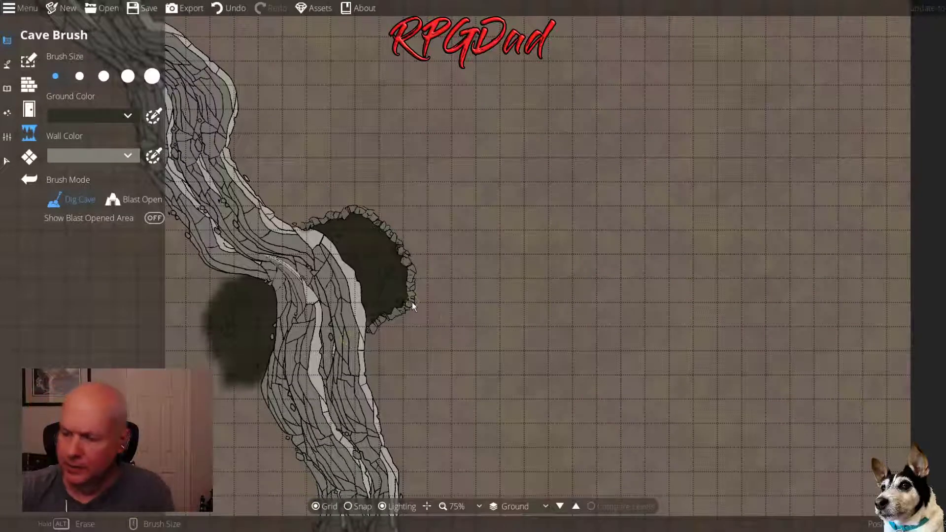
{"action": "left_click", "coordinate": [128, 76]}
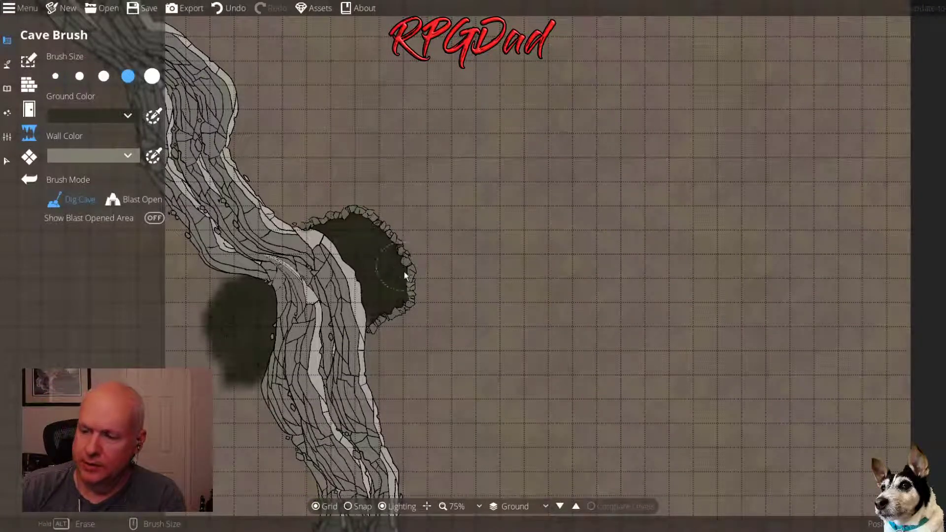
{"action": "scroll", "coordinate": [409, 273], "scroll_direction": "down", "scroll_amount": 1}
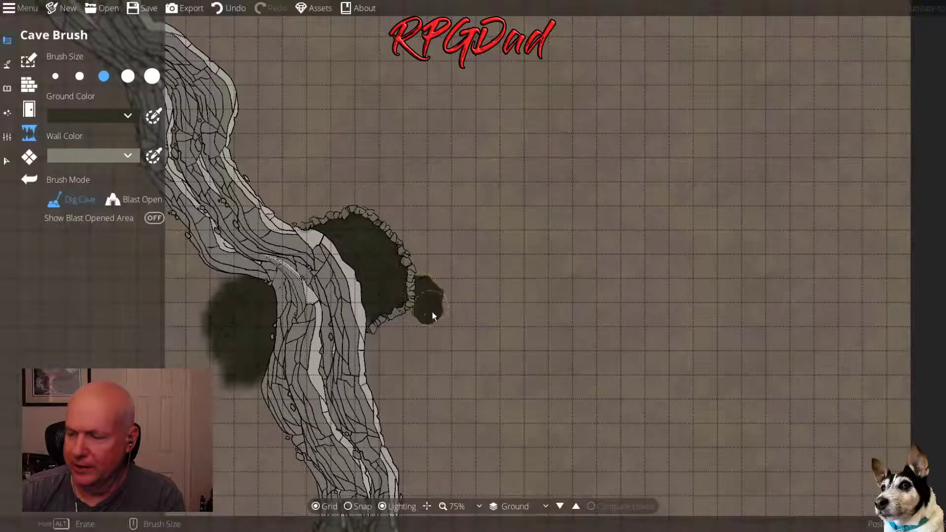
{"action": "left_click_drag", "start_coordinate": [452, 335], "coordinate": [482, 329]}
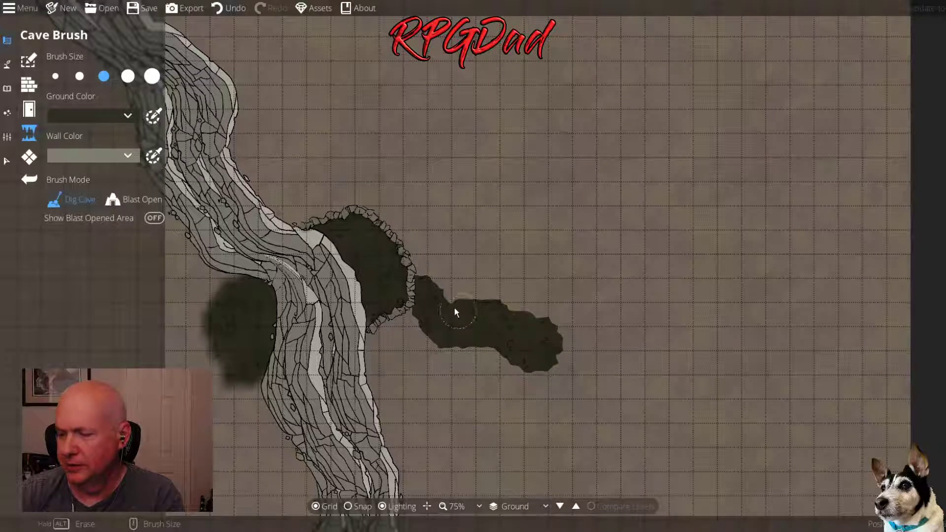
Widen the eastern cave along its outer wall and dig a narrow tunnel north from it
{"action": "left_click_drag", "start_coordinate": [407, 261], "coordinate": [387, 233]}
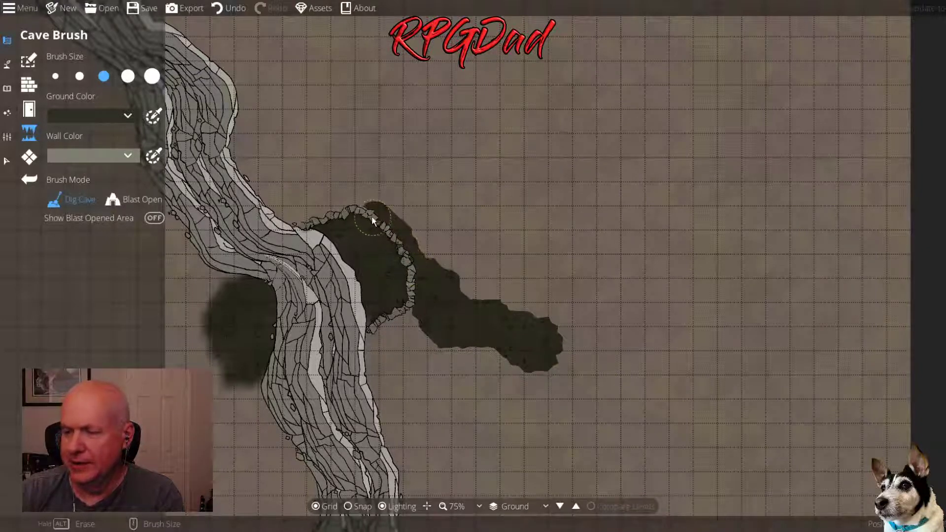
{"action": "left_click_drag", "start_coordinate": [355, 204], "coordinate": [360, 140]}
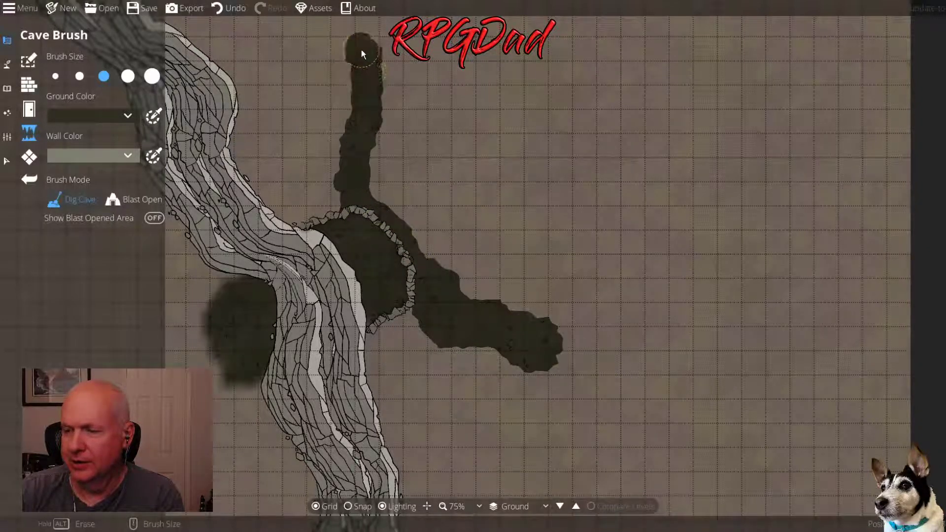
{"action": "left_click_drag", "start_coordinate": [361, 49], "coordinate": [361, 49]}
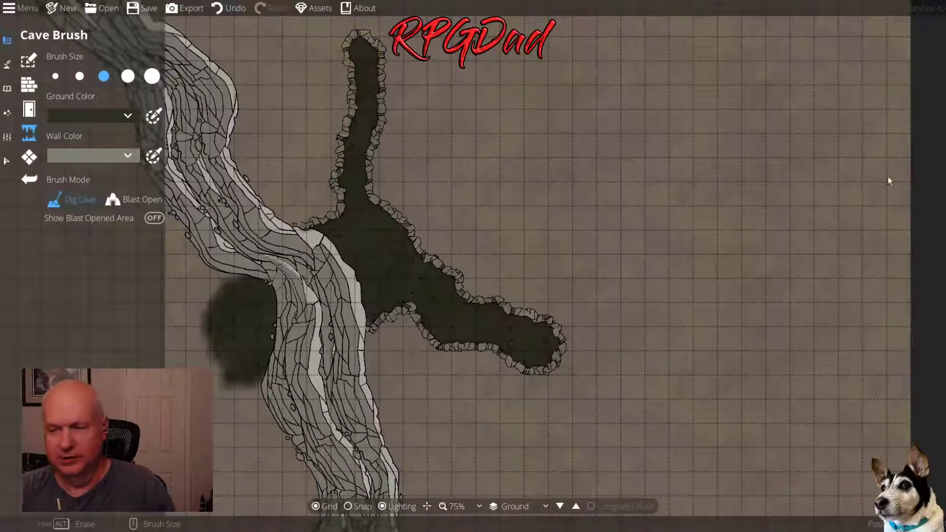
Enlarge the north tunnel into a wide chamber reaching northeast near the map's upper edge, and add a smaller side chamber above the southeast tunnel
{"action": "scroll", "coordinate": [428, 203], "scroll_direction": "down", "scroll_amount": 4}
{"action": "scroll", "coordinate": [456, 195], "scroll_direction": "up", "scroll_amount": 2}
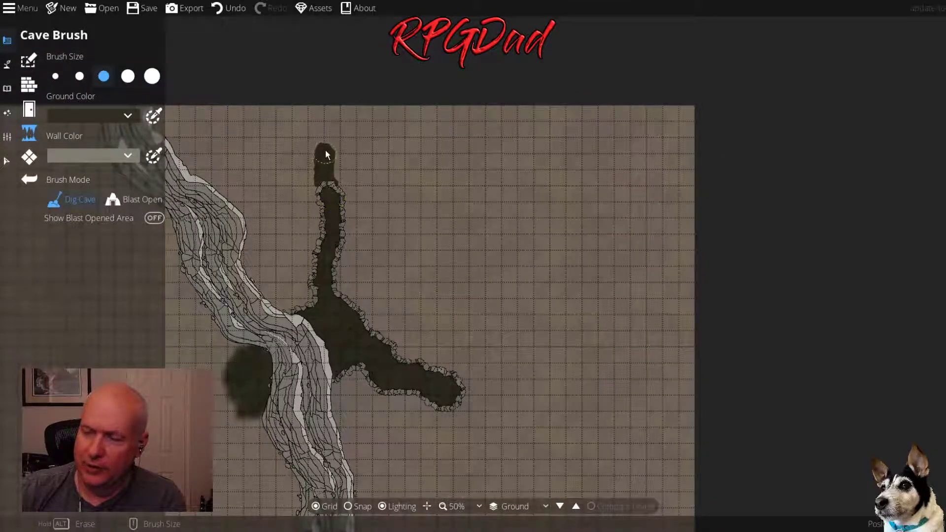
{"action": "mouse_move", "coordinate": [330, 143]}
{"action": "left_mouse_down"}
{"action": "mouse_move", "coordinate": [400, 136]}
{"action": "mouse_move", "coordinate": [415, 146]}
{"action": "mouse_move", "coordinate": [437, 129]}
{"action": "mouse_move", "coordinate": [404, 168]}
{"action": "mouse_move", "coordinate": [428, 152]}
{"action": "mouse_move", "coordinate": [344, 180]}
{"action": "left_mouse_up"}
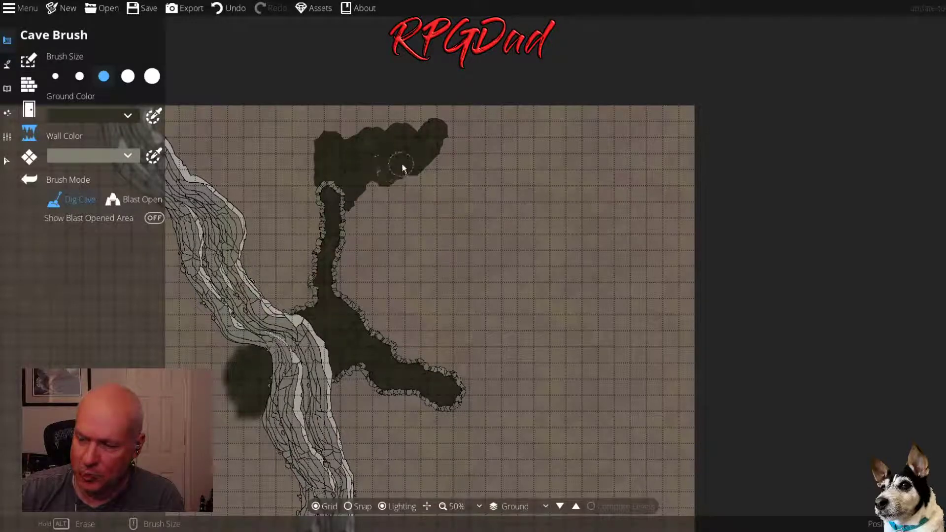
{"action": "mouse_move", "coordinate": [401, 174]}
{"action": "left_mouse_down"}
{"action": "mouse_move", "coordinate": [384, 203]}
{"action": "mouse_move", "coordinate": [356, 221]}
{"action": "left_mouse_up"}
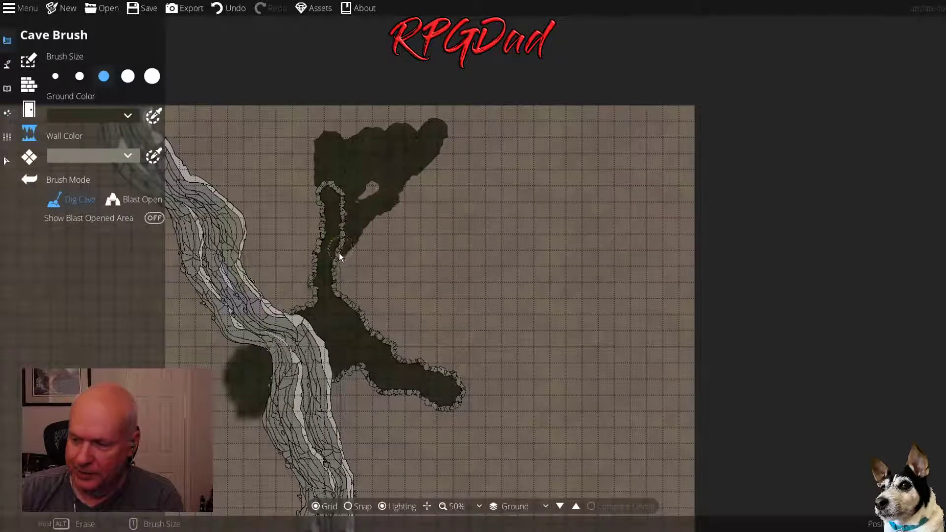
{"action": "left_click_drag", "start_coordinate": [343, 274], "coordinate": [353, 210]}
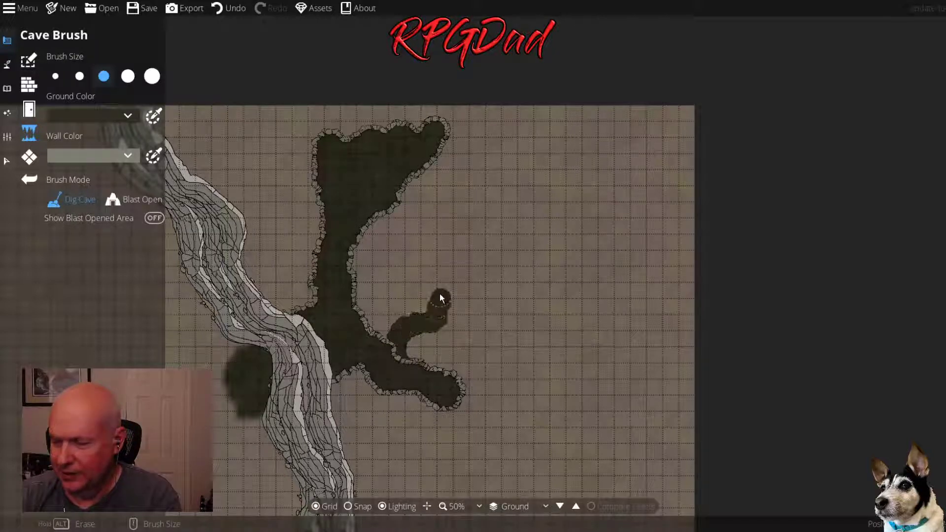
{"action": "mouse_move", "coordinate": [421, 277]}
{"action": "left_mouse_down"}
{"action": "mouse_move", "coordinate": [411, 309]}
{"action": "mouse_move", "coordinate": [407, 295]}
{"action": "mouse_move", "coordinate": [398, 299]}
{"action": "mouse_move", "coordinate": [385, 329]}
{"action": "mouse_move", "coordinate": [371, 333]}
{"action": "mouse_move", "coordinate": [352, 272]}
{"action": "left_mouse_up"}
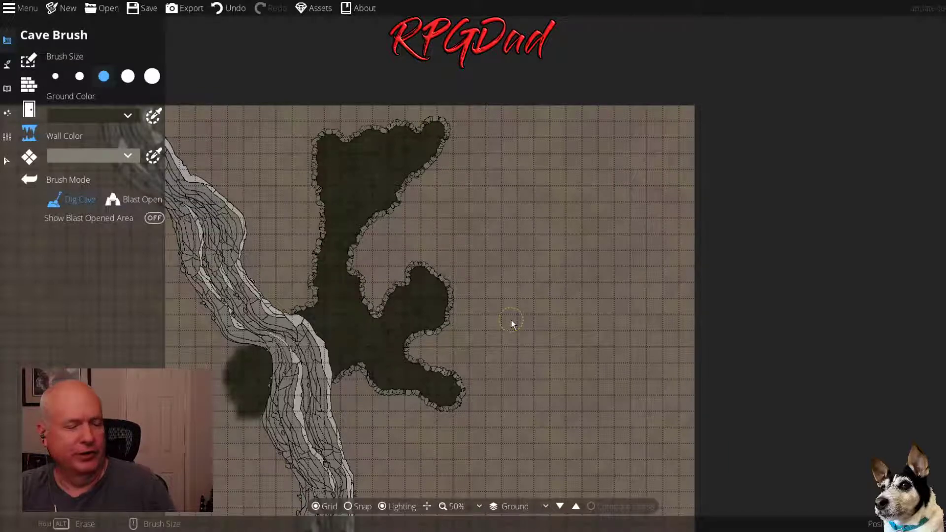
Set up the Building Tool with the rectangle shape and the square stone tile floor in a lighter grey
{"action": "scroll", "coordinate": [509, 318], "scroll_direction": "up", "scroll_amount": 1}
{"action": "scroll", "coordinate": [510, 323], "scroll_direction": "up", "scroll_amount": 1}
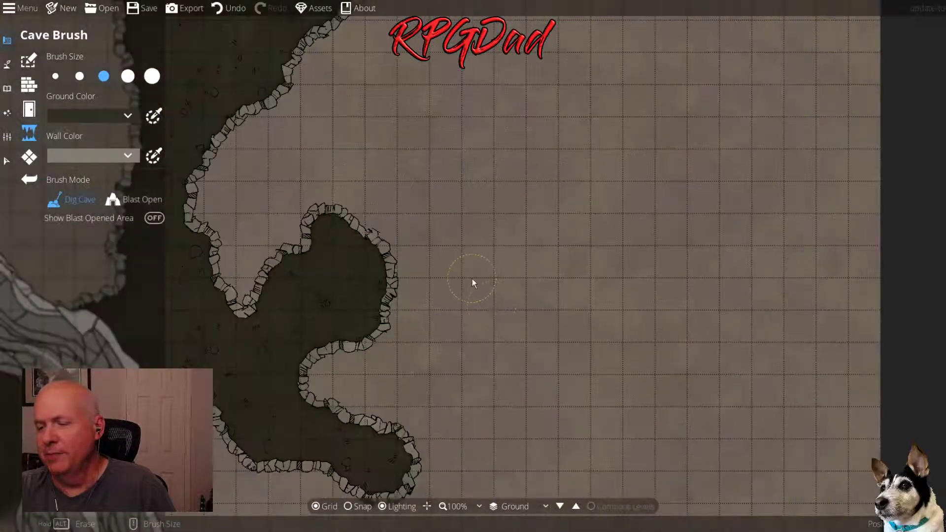
{"action": "left_click_drag", "start_coordinate": [472, 281], "coordinate": [393, 340]}
{"action": "scroll", "coordinate": [392, 339], "scroll_direction": "down", "scroll_amount": 1}
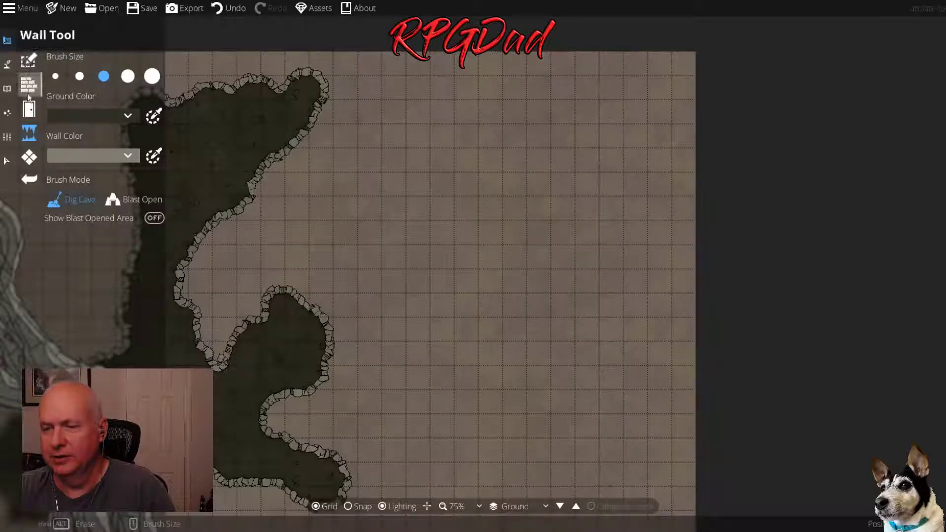
{"action": "left_click", "coordinate": [29, 60]}
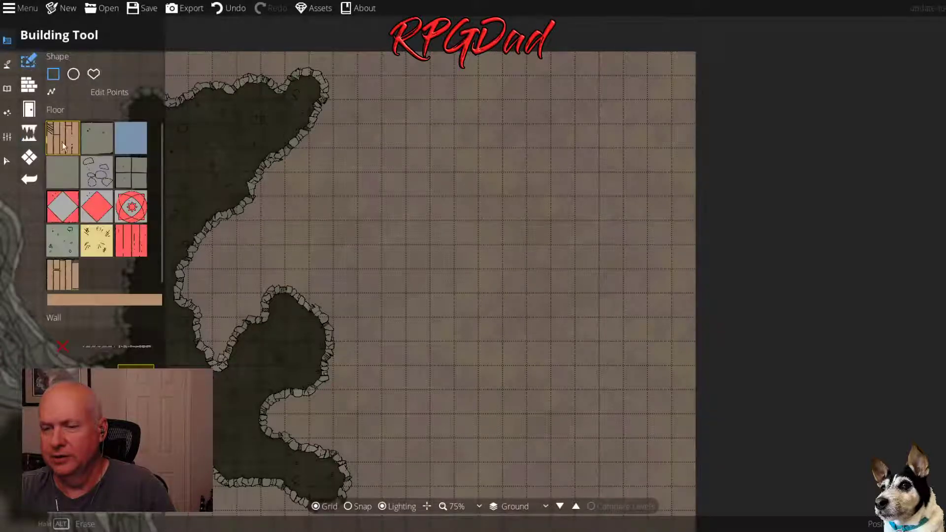
{"action": "left_click", "coordinate": [131, 178]}
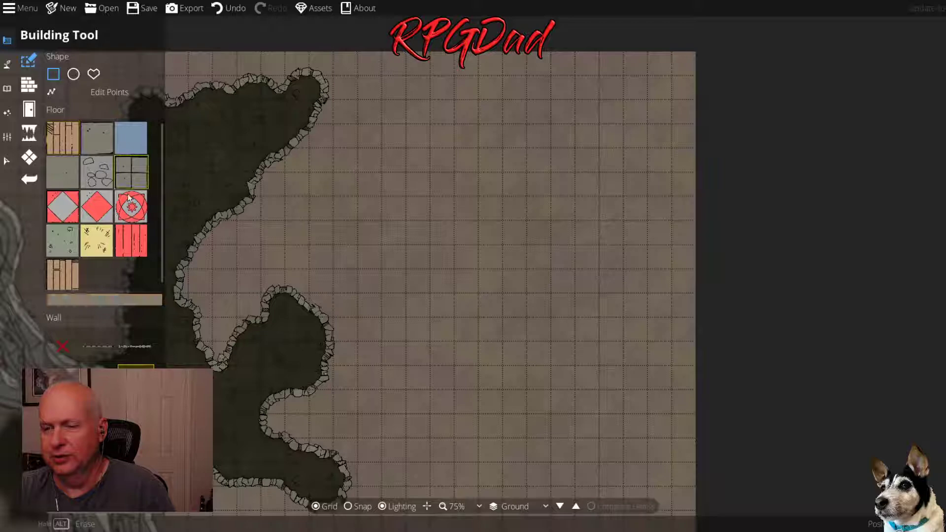
{"action": "left_click", "coordinate": [133, 302]}
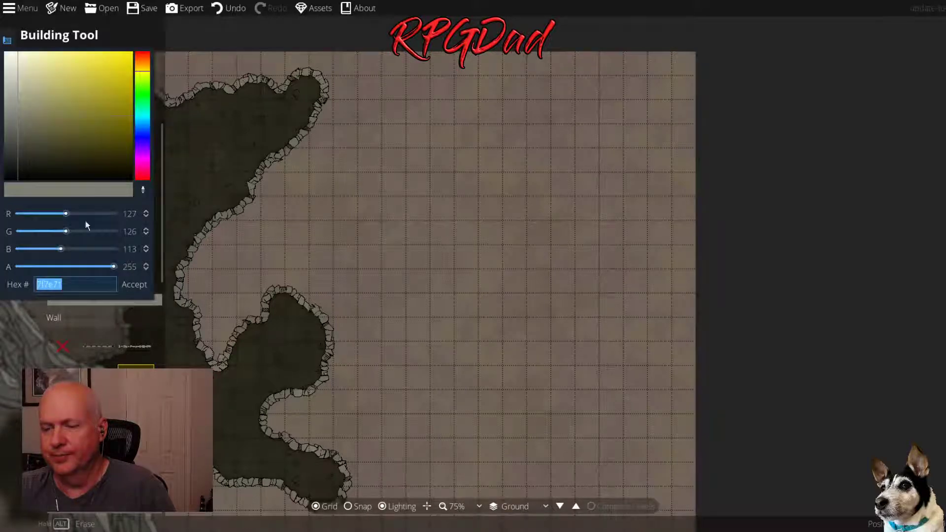
{"action": "left_click", "coordinate": [10, 97]}
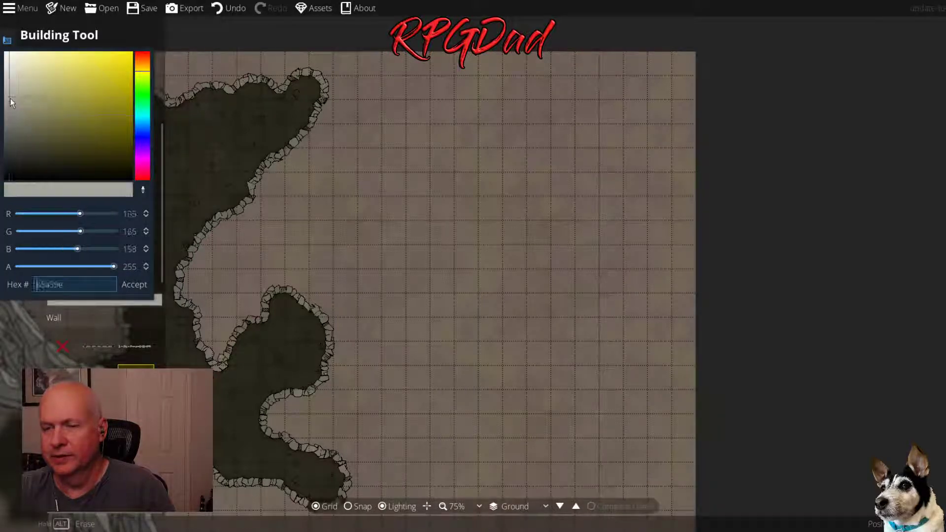
{"action": "left_click", "coordinate": [127, 286]}
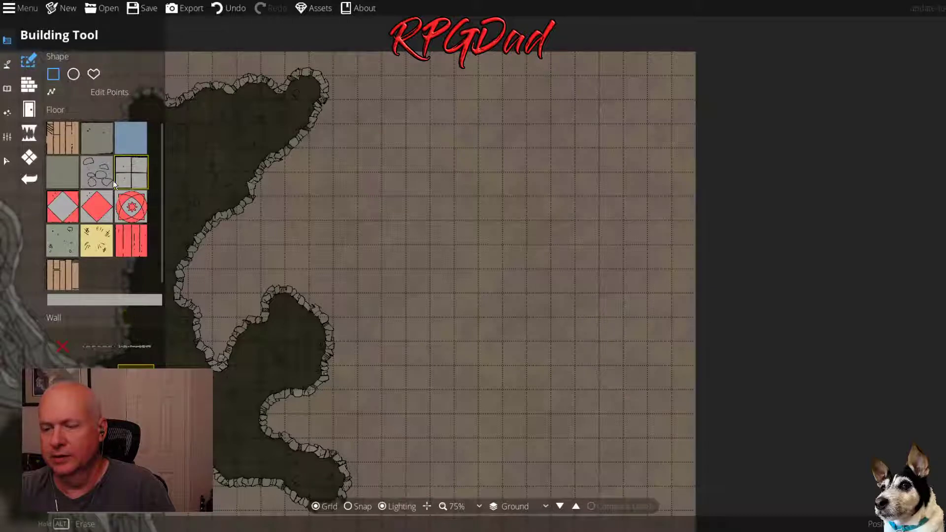
Tint the square tile floor a pale yellow-green and choose the Stone wall for the building
{"action": "left_click", "coordinate": [128, 298]}
{"action": "left_click", "coordinate": [29, 87]}
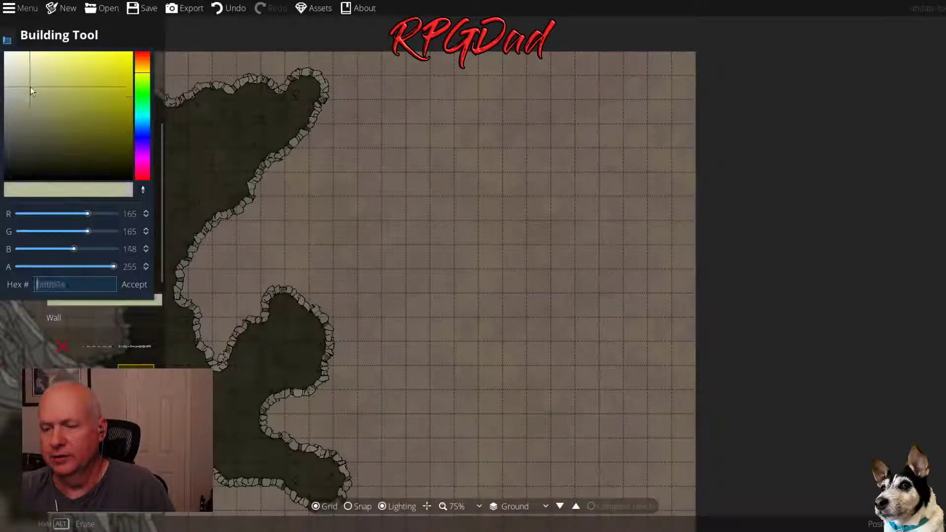
{"action": "left_click", "coordinate": [127, 293]}
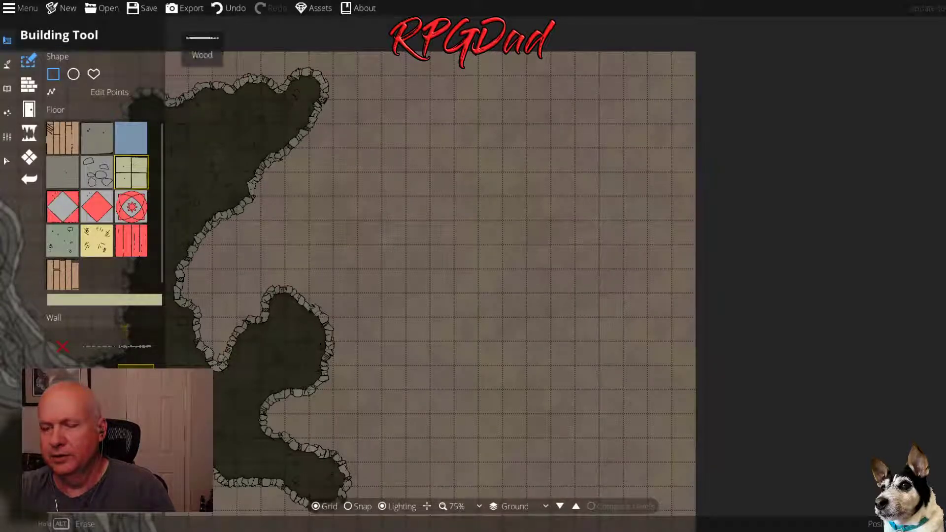
{"action": "left_click", "coordinate": [100, 381]}
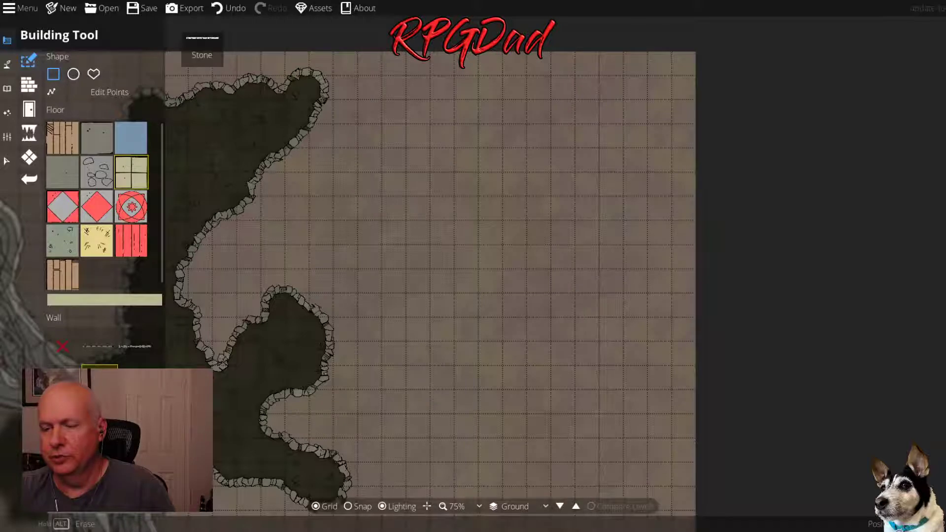
Try a rectangular tiled room about five and a half squares on each side, east of the northeast cave chamber
{"action": "left_click_drag", "start_coordinate": [355, 275], "coordinate": [320, 272]}
{"action": "left_click", "coordinate": [93, 75]}
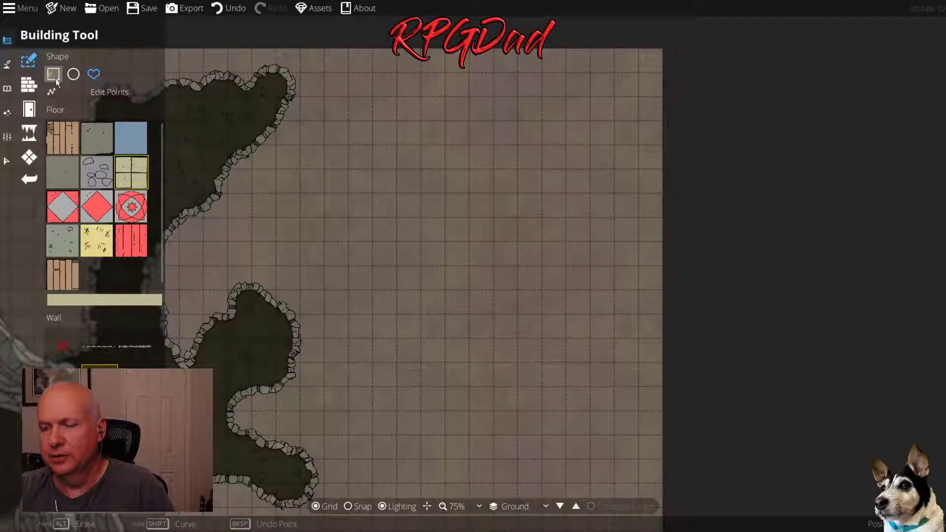
{"action": "left_click", "coordinate": [381, 168]}
{"action": "left_click_drag", "start_coordinate": [477, 255], "coordinate": [388, 262]}
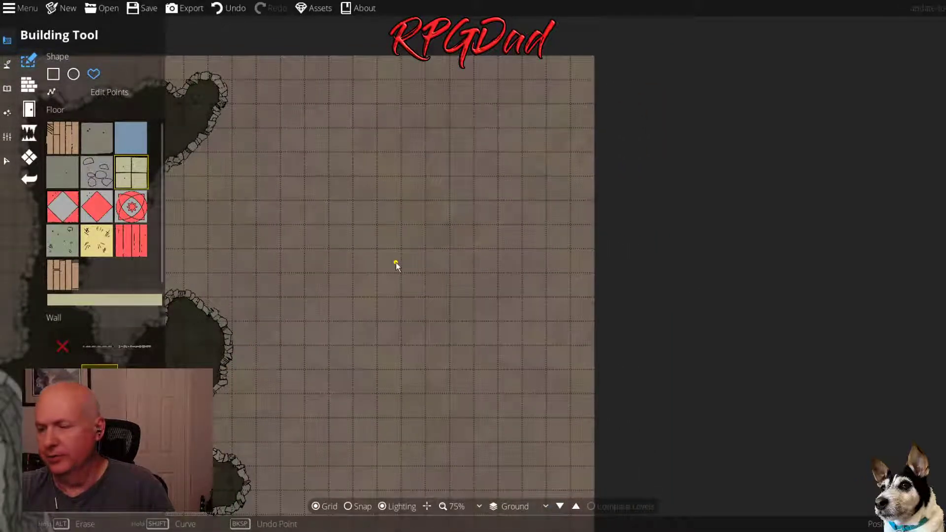
{"action": "scroll", "coordinate": [396, 263], "scroll_direction": "down", "scroll_amount": 1}
{"action": "scroll", "coordinate": [396, 265], "scroll_direction": "up", "scroll_amount": 1}
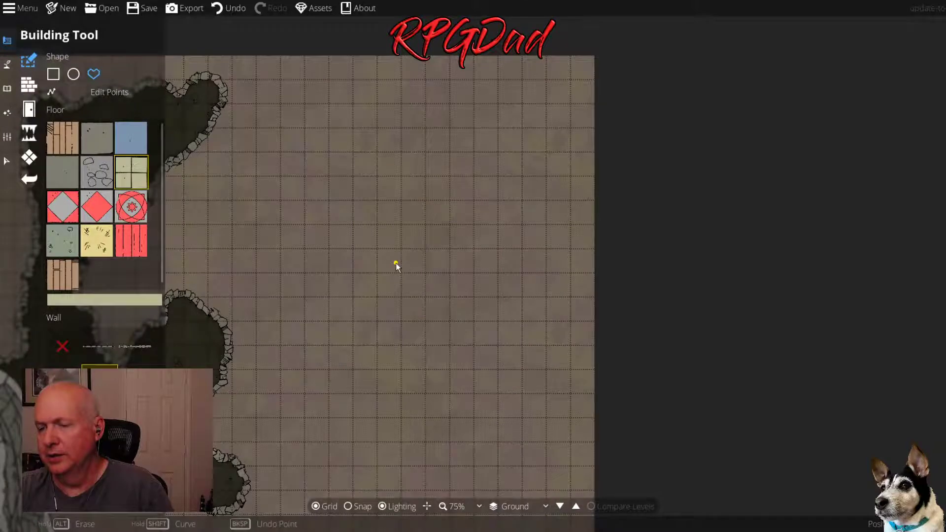
{"action": "left_click", "coordinate": [53, 74]}
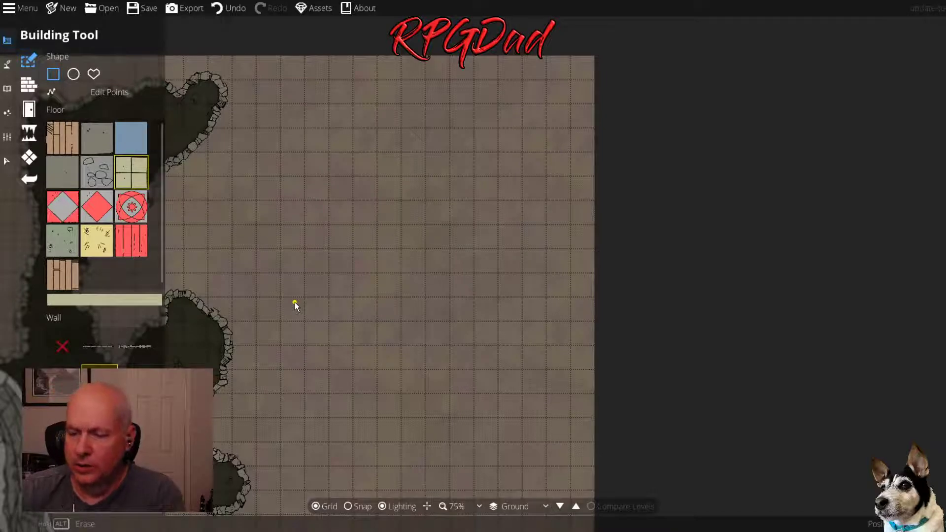
{"action": "left_click_drag", "start_coordinate": [292, 130], "coordinate": [427, 263]}
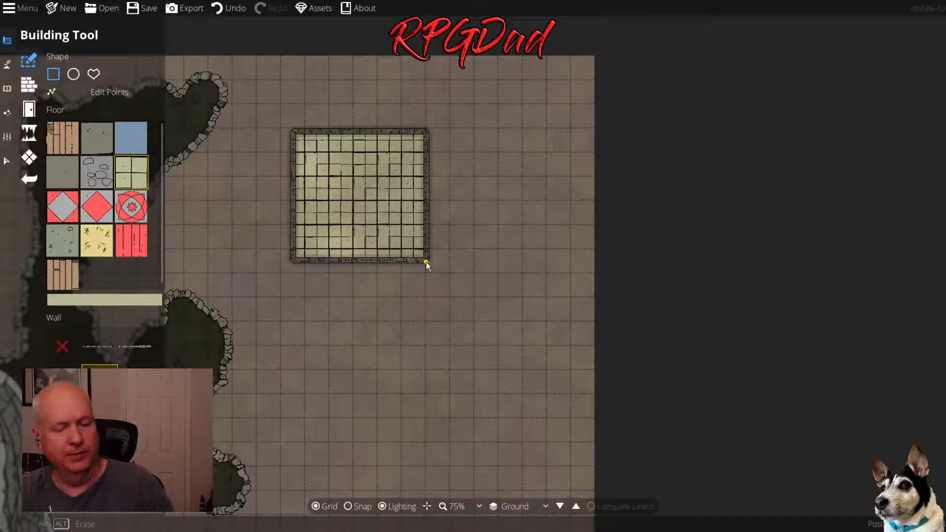
{"action": "key", "text": "ctrl+z"}
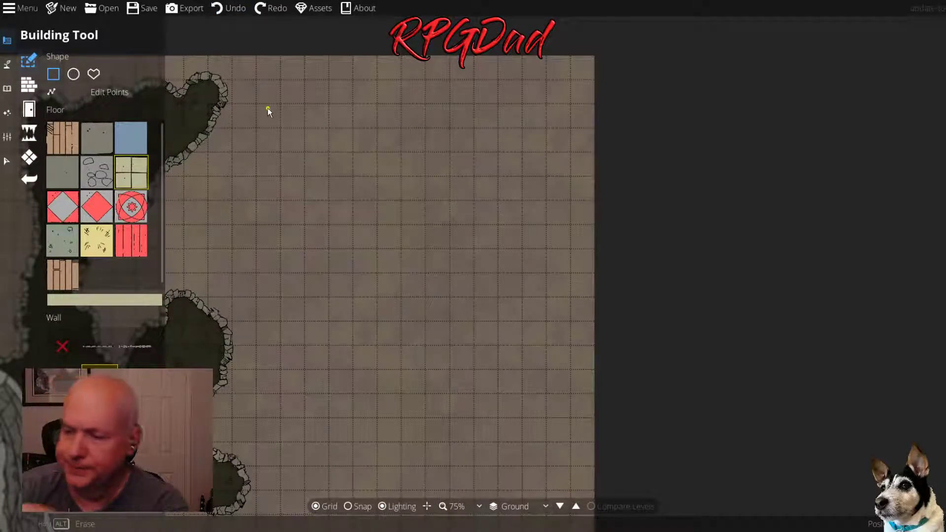
Draw a room about 5 by 5 squares, a larger one about 6 by 9 to its east, and narrow corridors joining them and leading south
{"action": "left_click_drag", "start_coordinate": [253, 108], "coordinate": [367, 226]}
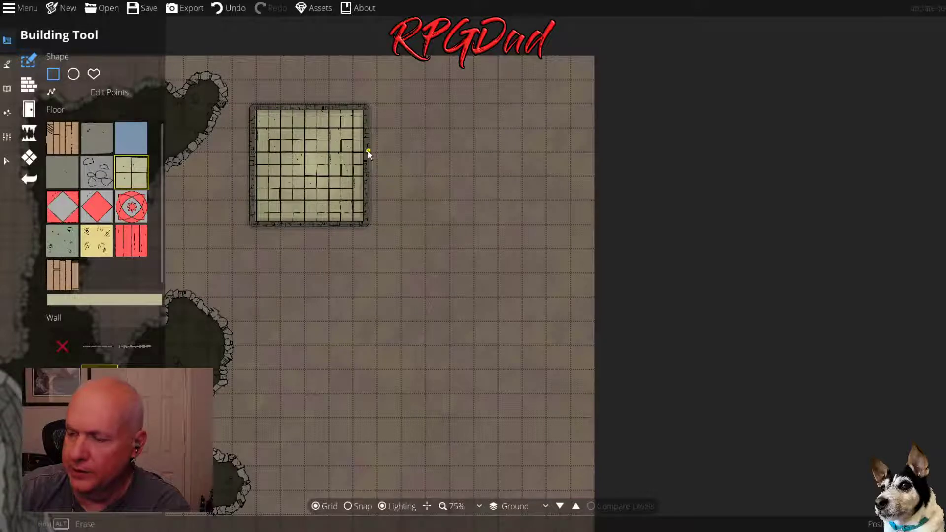
{"action": "left_click_drag", "start_coordinate": [363, 154], "coordinate": [430, 179]}
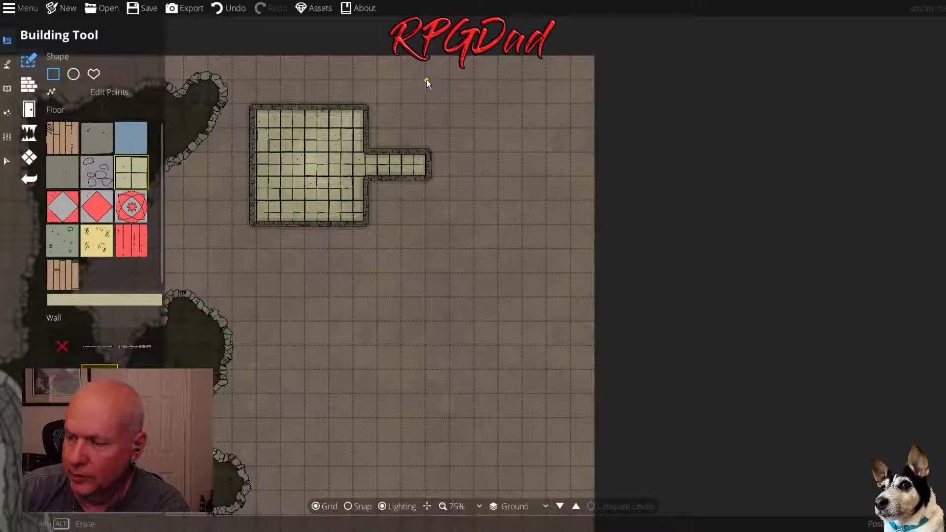
{"action": "left_click_drag", "start_coordinate": [426, 80], "coordinate": [572, 288]}
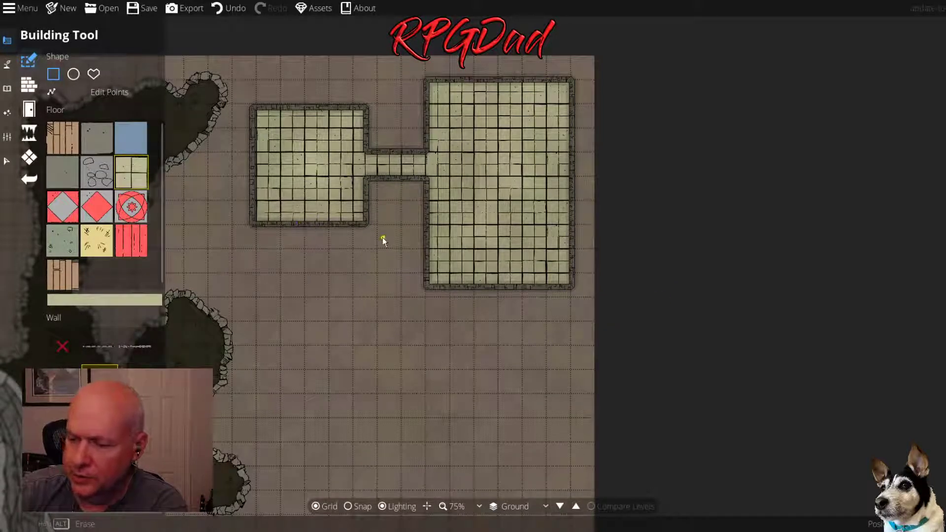
{"action": "left_click_drag", "start_coordinate": [304, 217], "coordinate": [330, 294]}
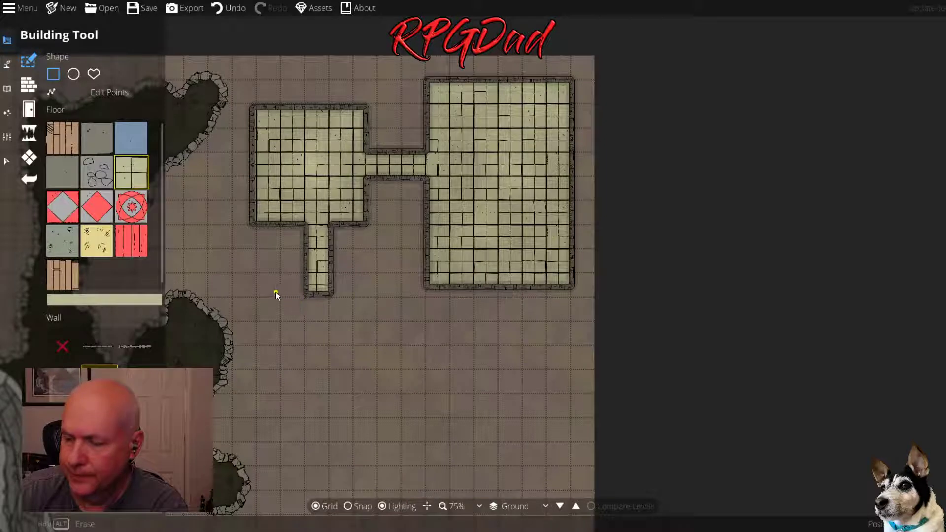
Try a room at the south corridor's end with an overlapping southeast extension and a narrow corridor running east, and undo all three
{"action": "left_click_drag", "start_coordinate": [275, 291], "coordinate": [370, 392]}
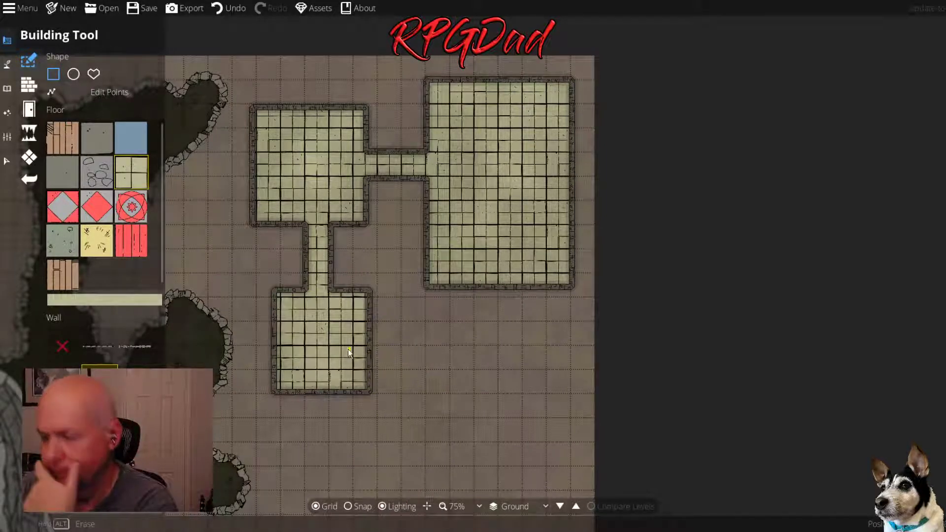
{"action": "left_click_drag", "start_coordinate": [342, 347], "coordinate": [419, 433]}
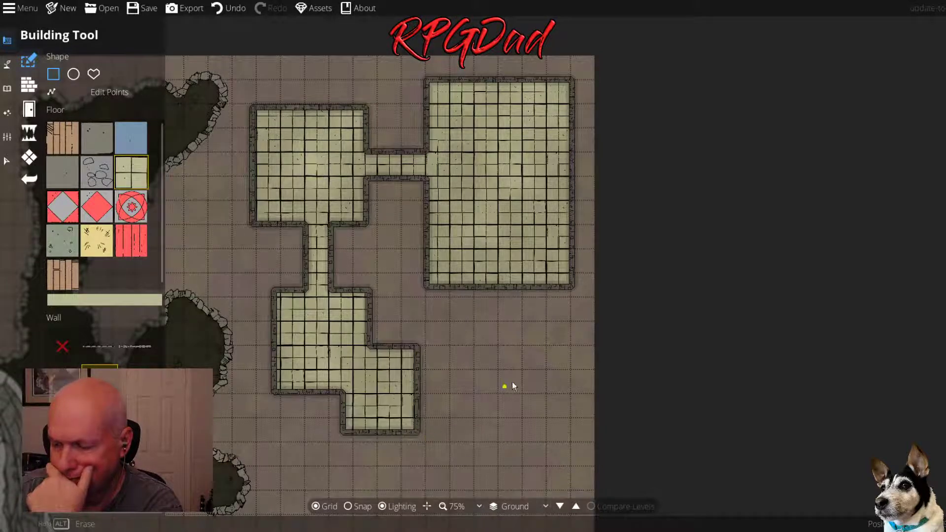
{"action": "left_click_drag", "start_coordinate": [405, 374], "coordinate": [507, 407]}
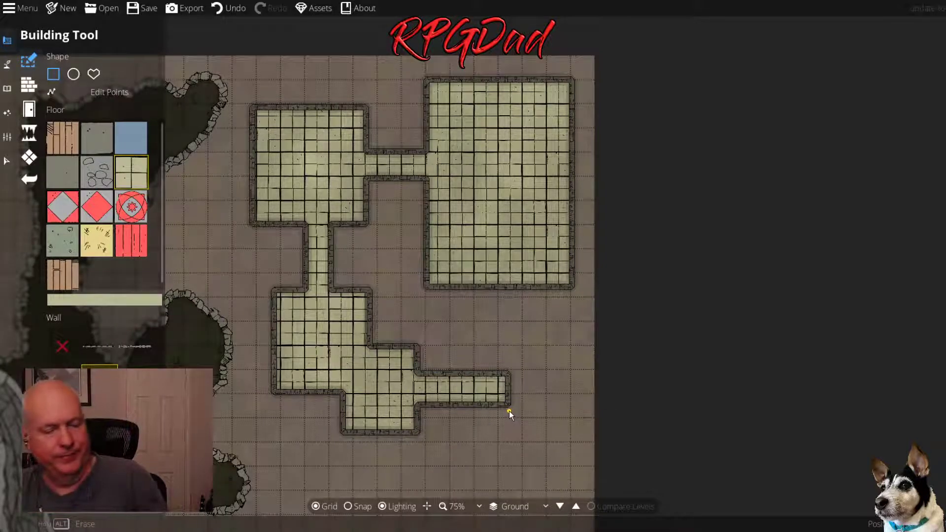
{"action": "key", "text": "ctrl+z"}
{"action": "key", "text": "ctrl+z"}
{"action": "key", "text": "ctrl+z"}
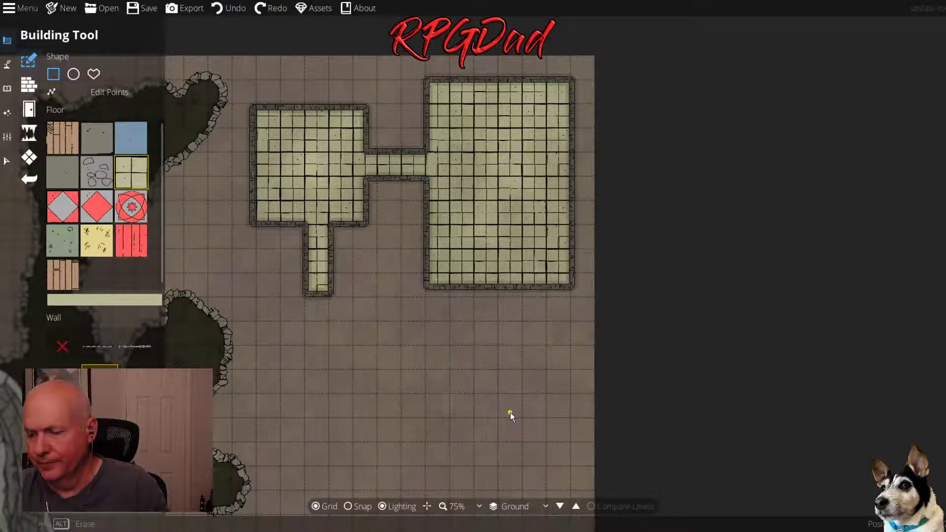
Turn on Snap and enable snapping at every half grid unit in the preferences
{"action": "left_click", "coordinate": [358, 506]}
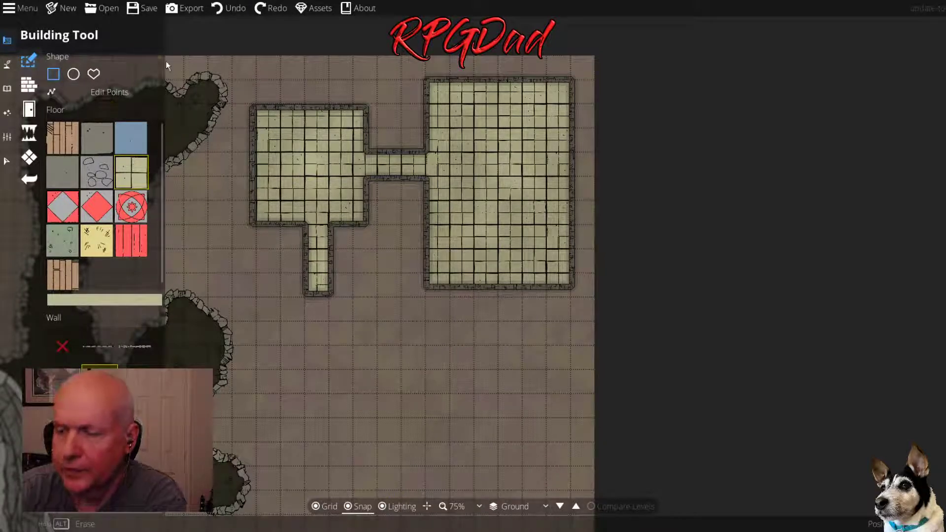
{"action": "left_click", "coordinate": [19, 8]}
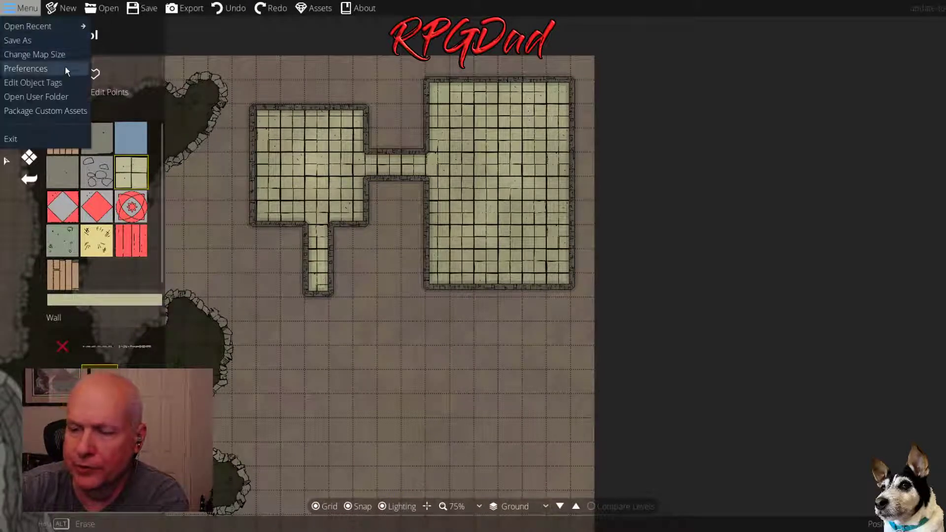
{"action": "left_click", "coordinate": [43, 70]}
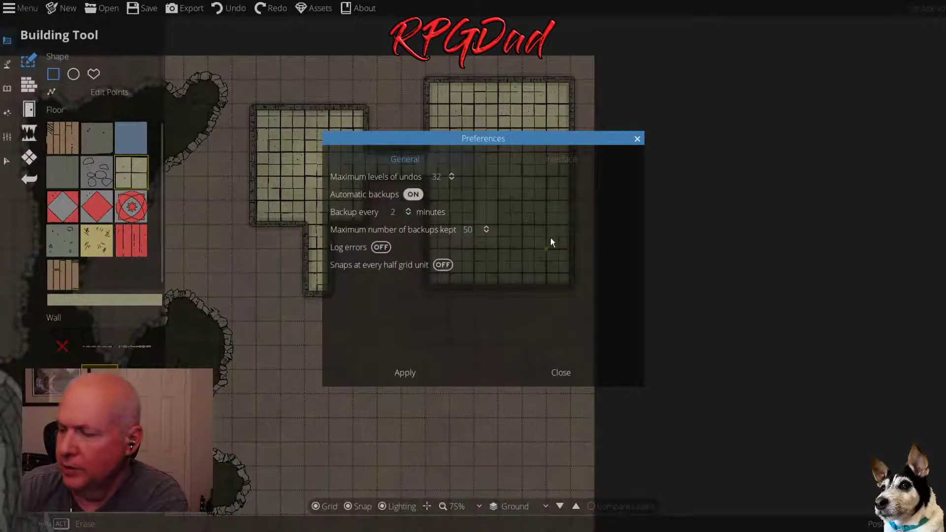
{"action": "left_click", "coordinate": [442, 265]}
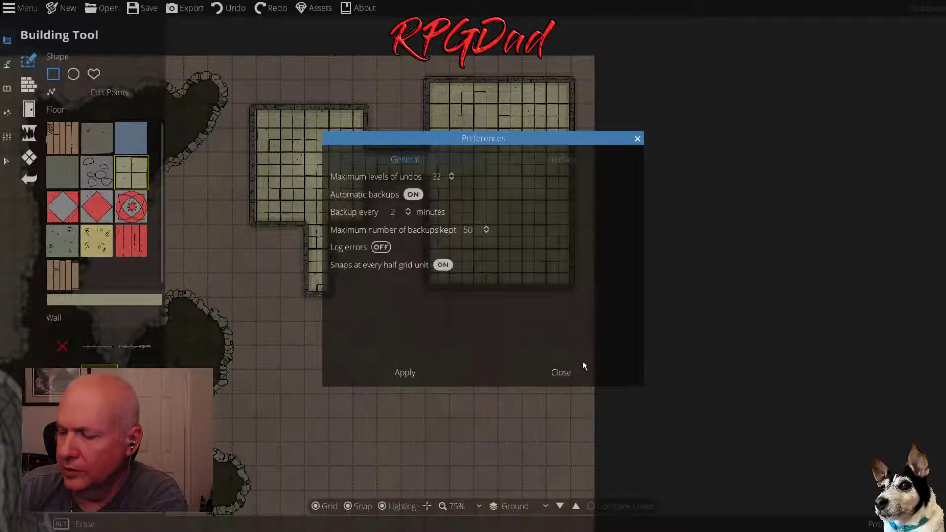
{"action": "left_click", "coordinate": [553, 374]}
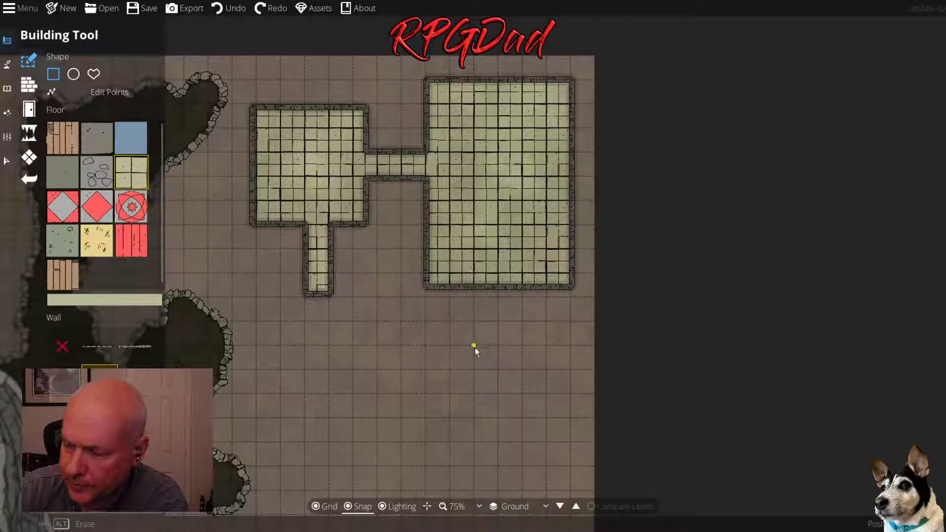
{"action": "left_click", "coordinate": [14, 13]}
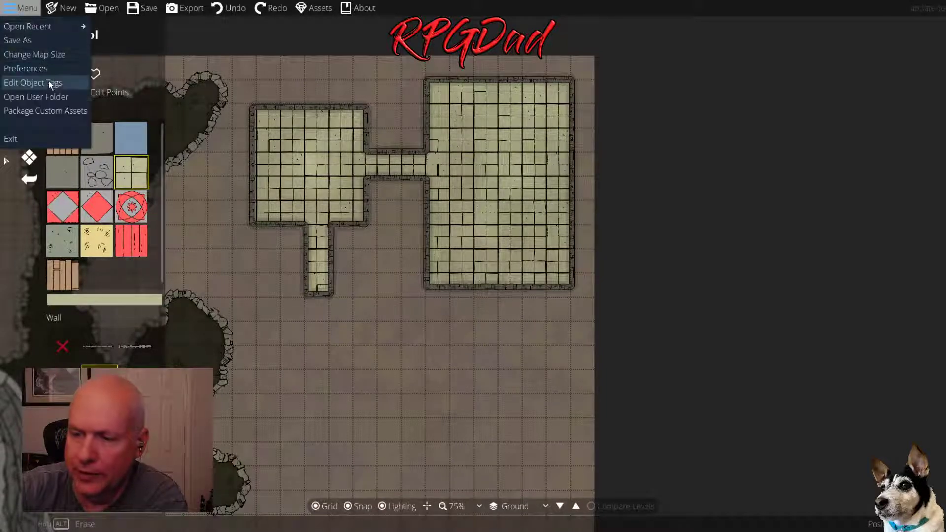
{"action": "left_click", "coordinate": [49, 72]}
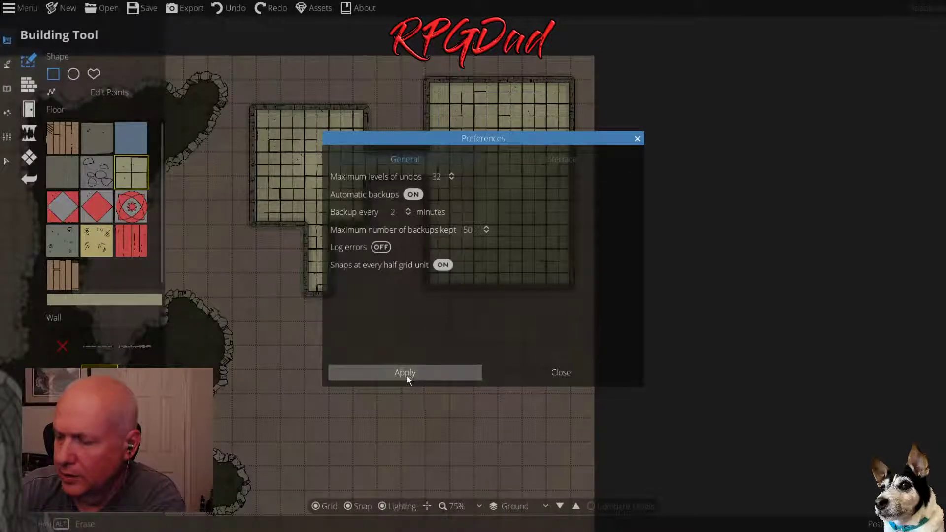
{"action": "left_click", "coordinate": [571, 376]}
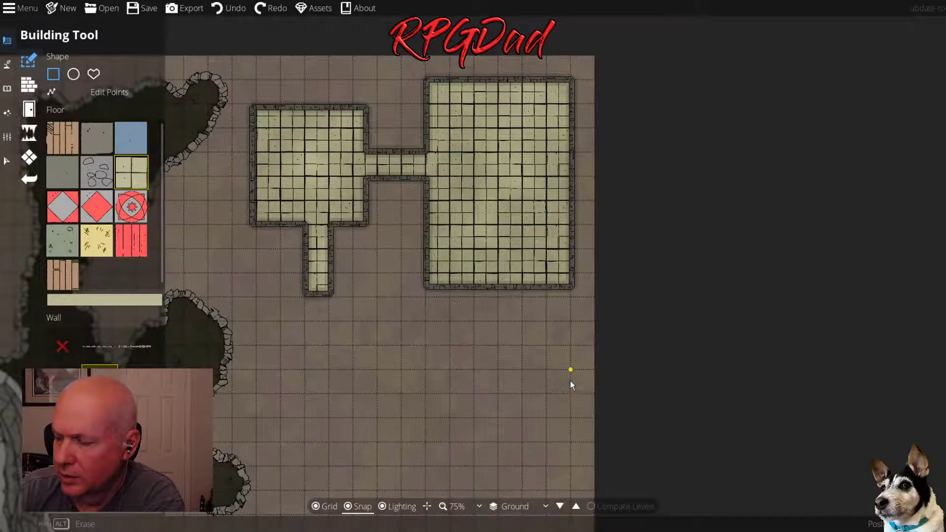
Test the snapping with a tiled rectangle about 3 by 1 squares south of the large room, and undo it
{"action": "left_click_drag", "start_coordinate": [399, 371], "coordinate": [468, 400]}
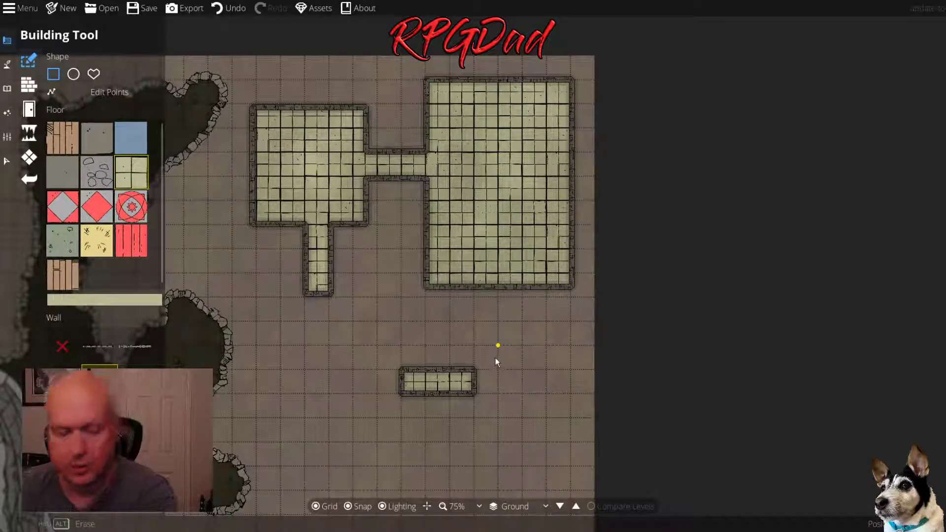
{"action": "key", "text": "ctrl+z"}
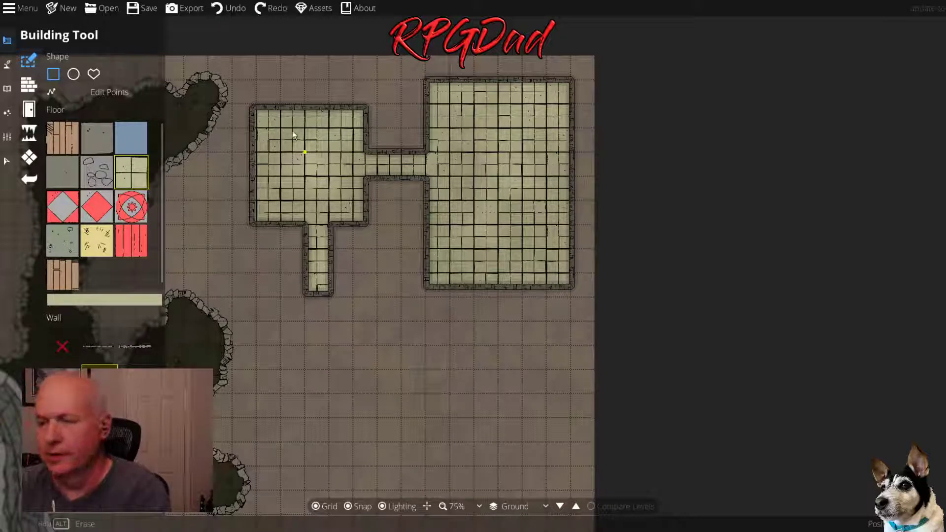
Save the map and reopen it
{"action": "left_click", "coordinate": [22, 8]}
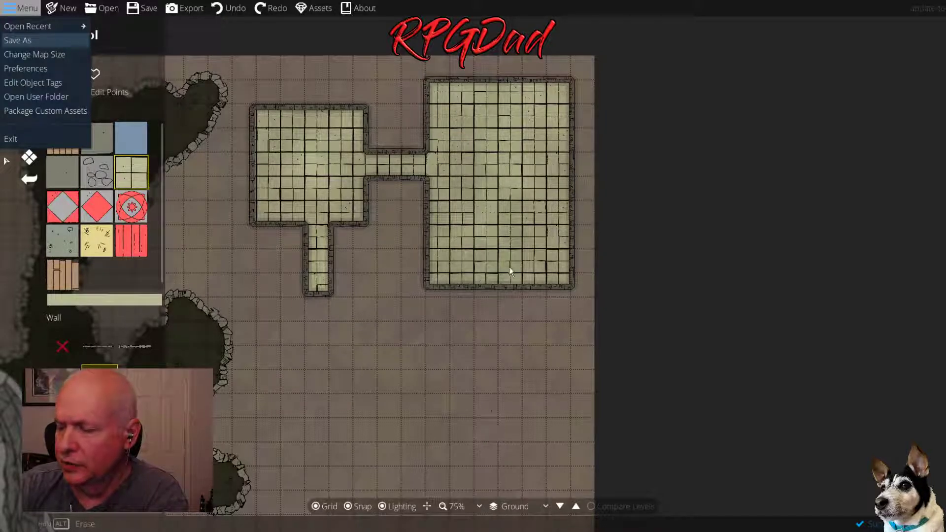
{"action": "left_click", "coordinate": [152, 150]}
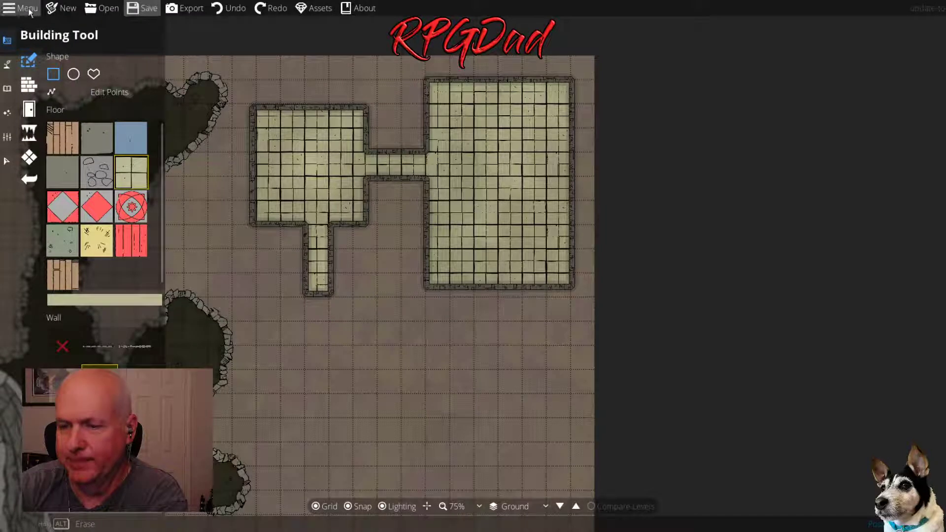
{"action": "left_click", "coordinate": [113, 10]}
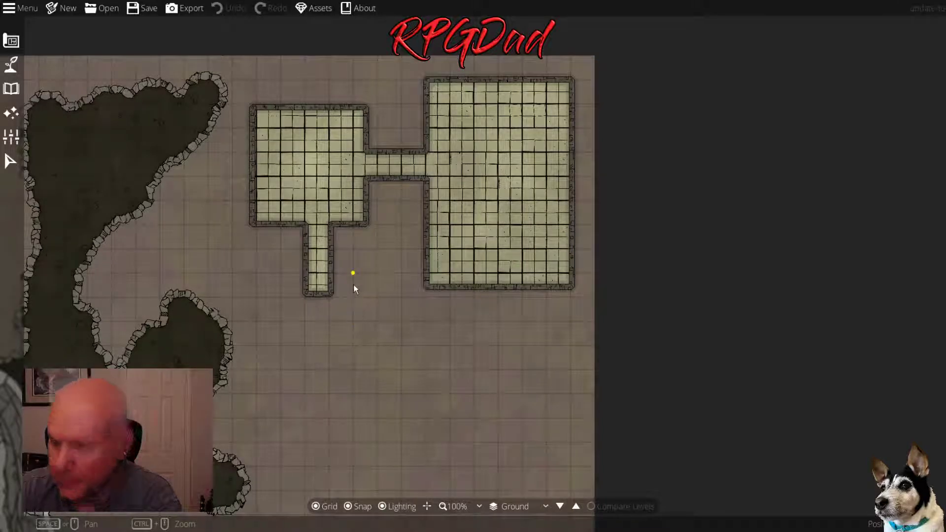
Check the grid snapping near the south corridor and reapply the preferences with half-grid-unit snapping on
{"action": "scroll", "coordinate": [317, 350], "scroll_direction": "up", "scroll_amount": 4}
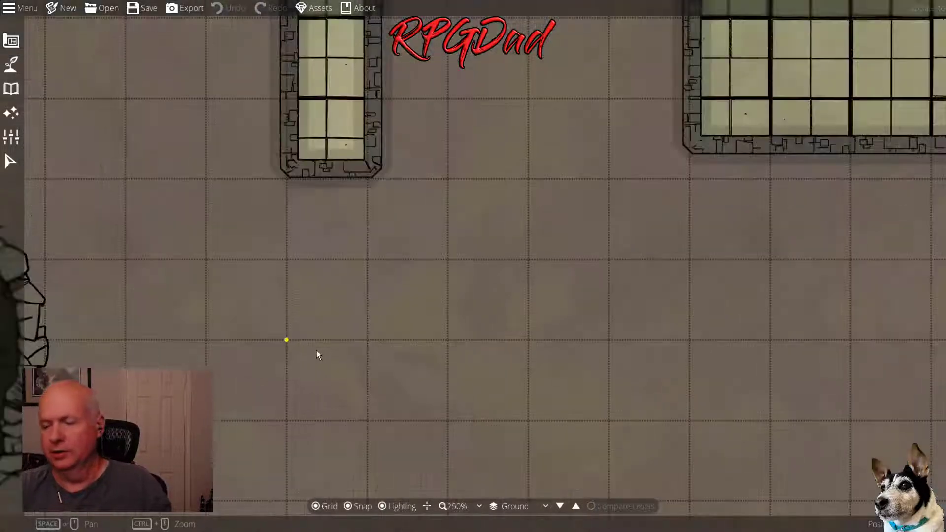
{"action": "scroll", "coordinate": [320, 351], "scroll_direction": "up", "scroll_amount": 1}
{"action": "scroll", "coordinate": [320, 350], "scroll_direction": "down", "scroll_amount": 1}
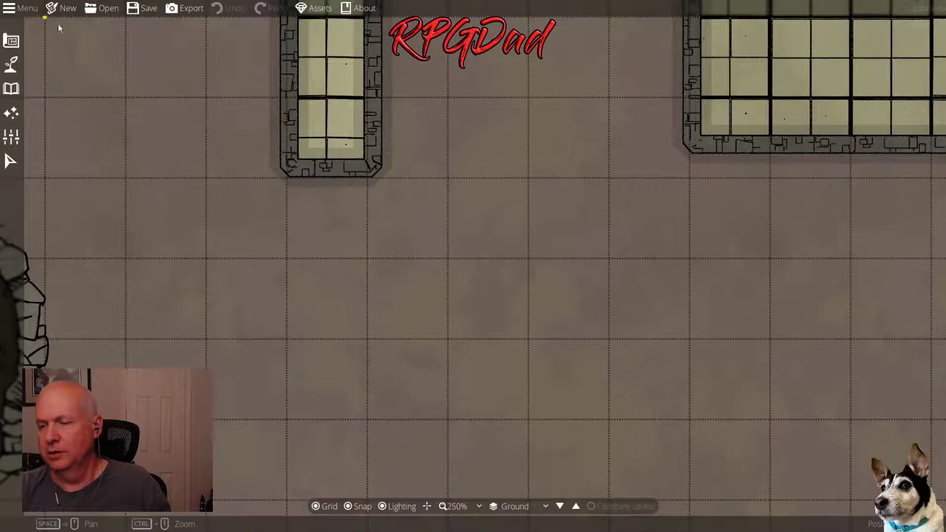
{"action": "left_click", "coordinate": [19, 8]}
{"action": "left_click", "coordinate": [28, 67]}
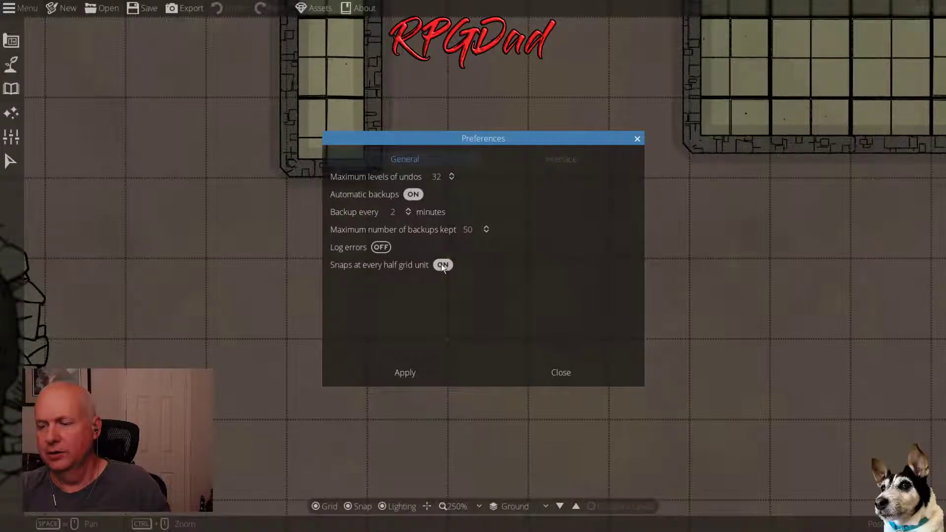
{"action": "left_click", "coordinate": [412, 378]}
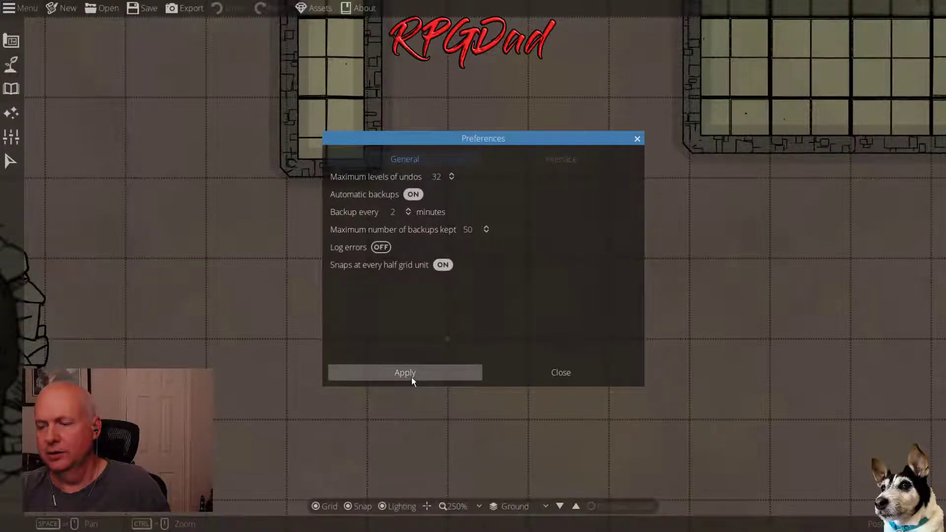
{"action": "left_click", "coordinate": [569, 375]}
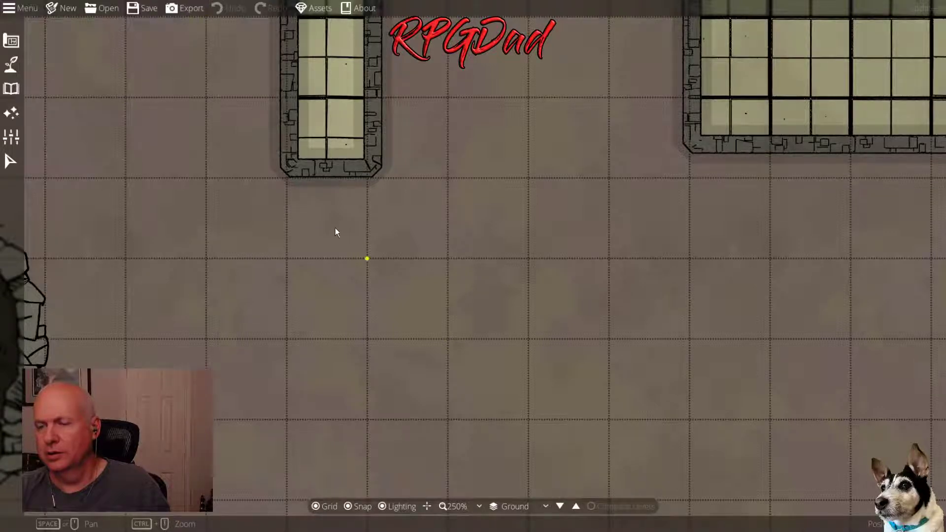
Select the Building Tool with the square tile floor, try extending the south corridor with a rectangle about 1 by 1.5 squares, and undo it
{"action": "scroll", "coordinate": [325, 265], "scroll_direction": "down", "scroll_amount": 1}
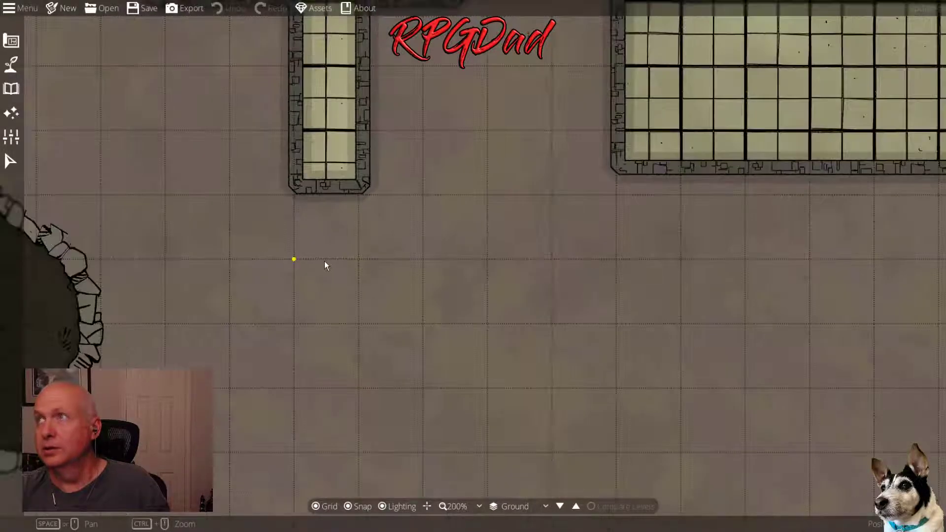
{"action": "scroll", "coordinate": [325, 265], "scroll_direction": "down", "scroll_amount": 1}
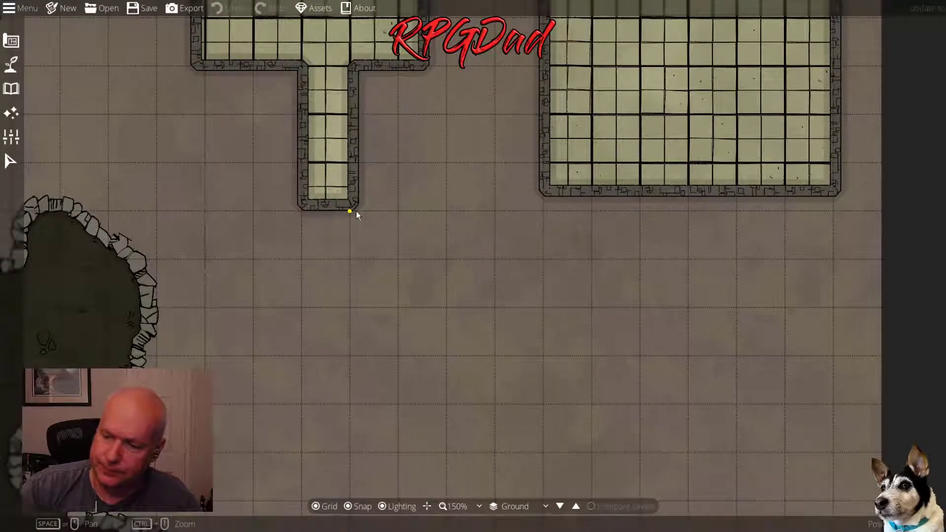
{"action": "left_click", "coordinate": [11, 40]}
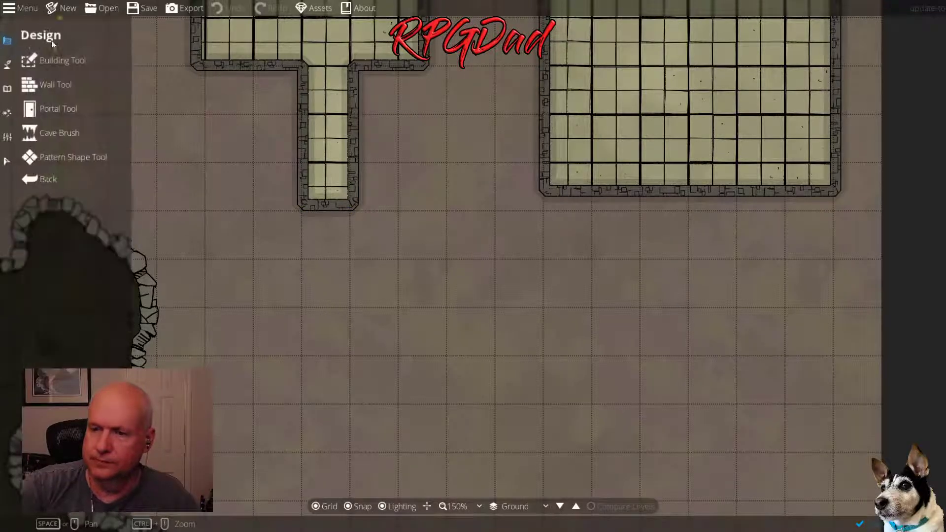
{"action": "left_click", "coordinate": [69, 61]}
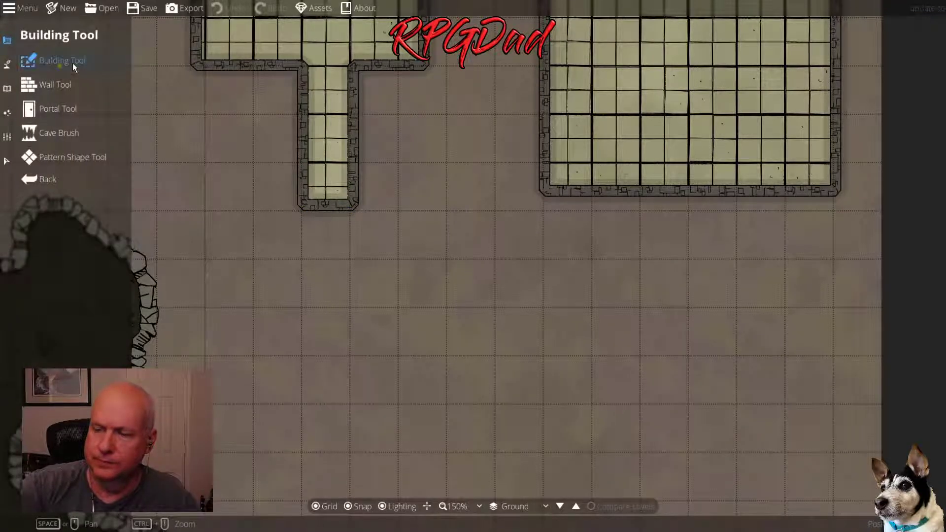
{"action": "left_click", "coordinate": [140, 174]}
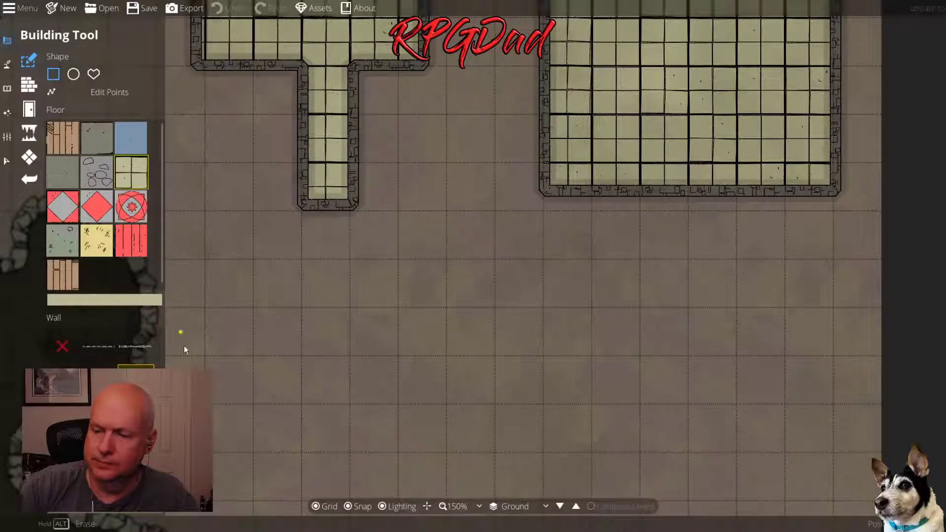
{"action": "left_click_drag", "start_coordinate": [306, 187], "coordinate": [353, 262]}
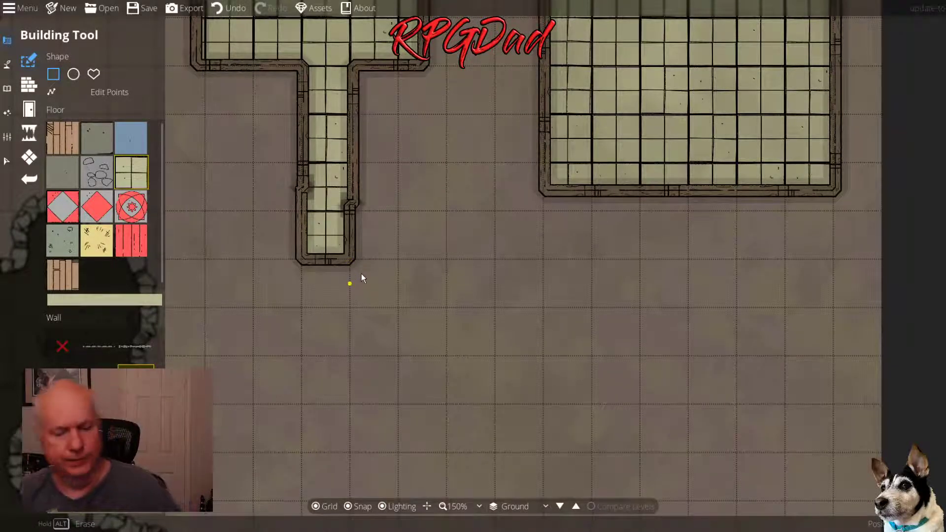
{"action": "key", "text": "ctrl+z"}
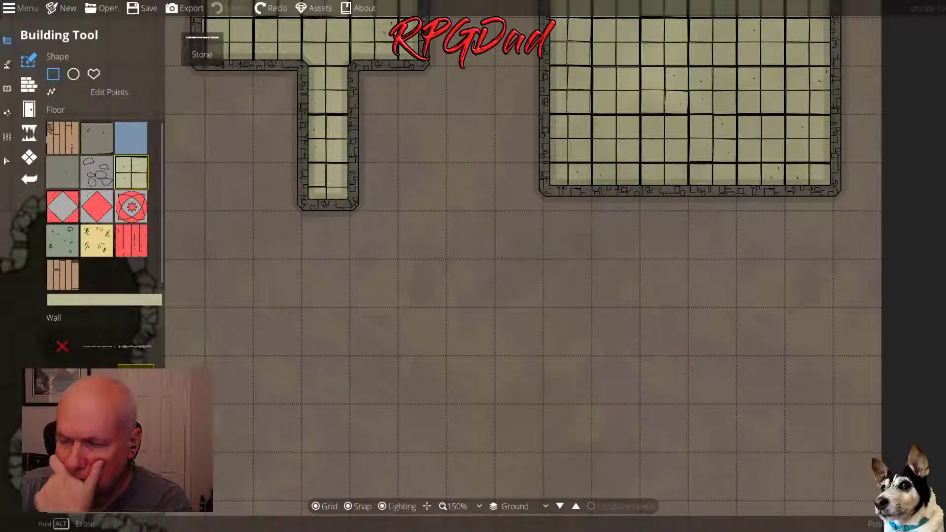
Choose the Stone wall and redraw the south corridor as a grid-snapped rectangle about 1 by 3.5 squares below the small room
{"action": "left_click", "coordinate": [99, 380]}
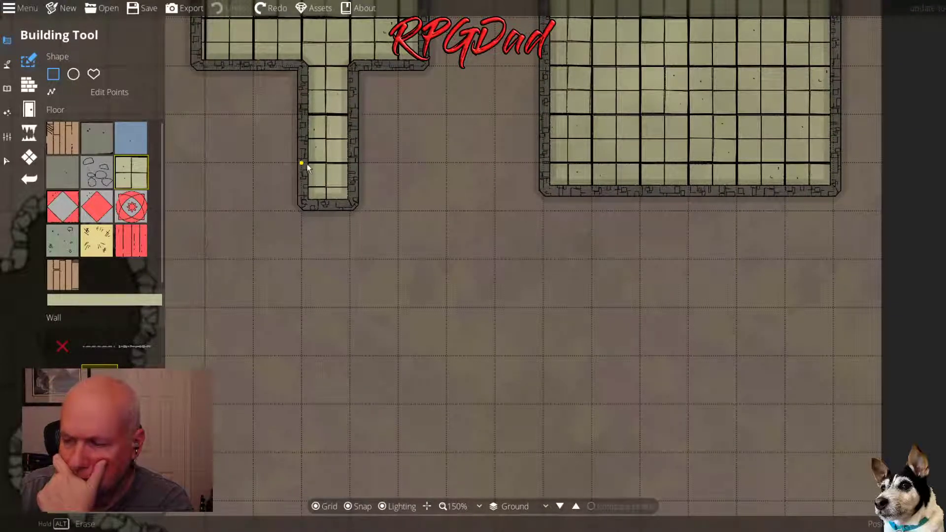
{"action": "left_click_drag", "start_coordinate": [301, 67], "coordinate": [355, 235]}
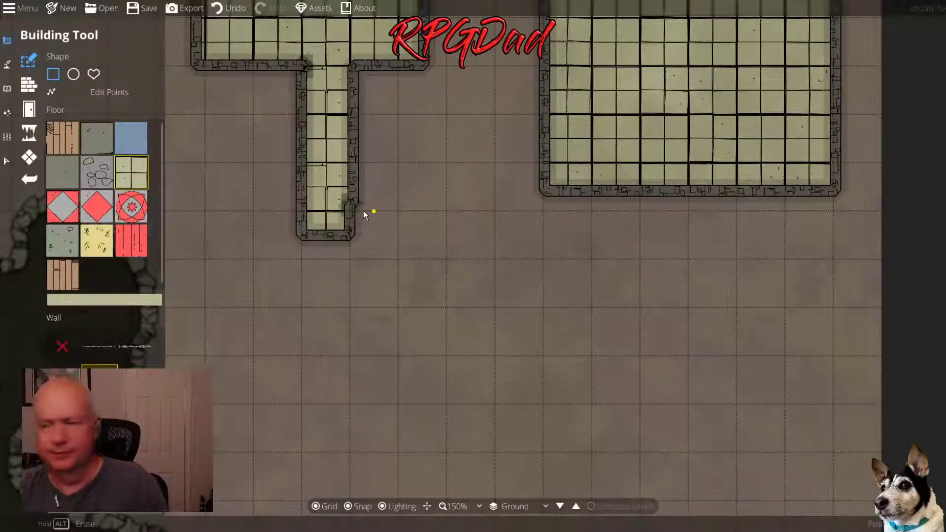
Redraw the small room about 5 by 5 squares and the large room about 6 by 8.5 squares over the existing ones
{"action": "scroll", "coordinate": [362, 211], "scroll_direction": "down", "scroll_amount": 1}
{"action": "left_click_drag", "start_coordinate": [412, 158], "coordinate": [398, 330]}
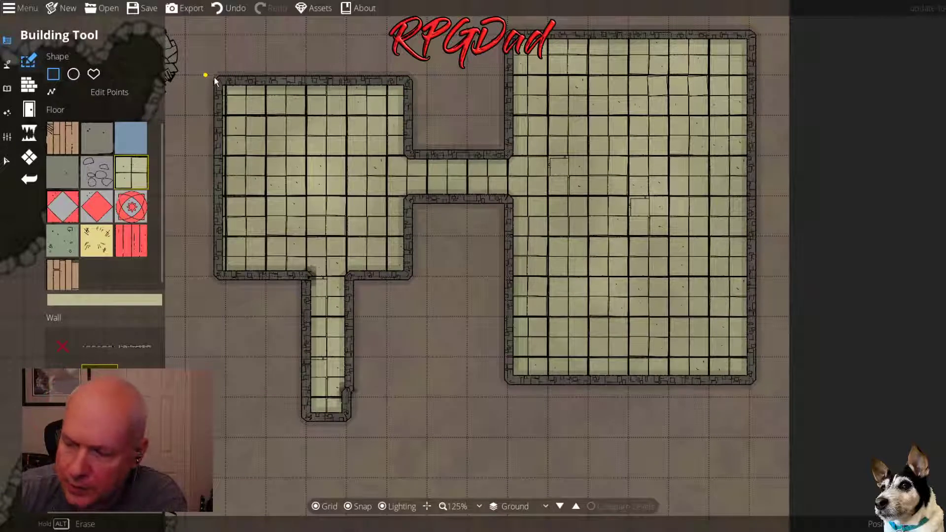
{"action": "left_click_drag", "start_coordinate": [213, 77], "coordinate": [409, 281]}
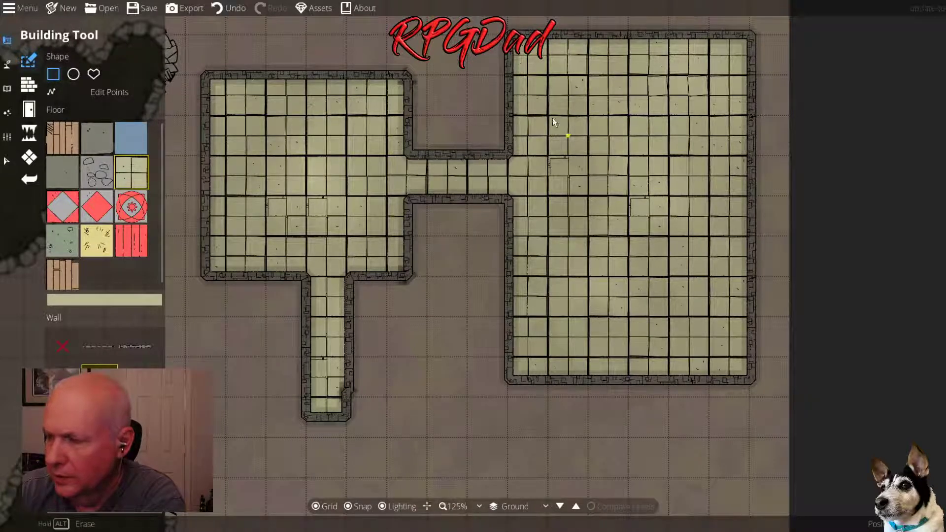
{"action": "left_click_drag", "start_coordinate": [512, 39], "coordinate": [752, 383]}
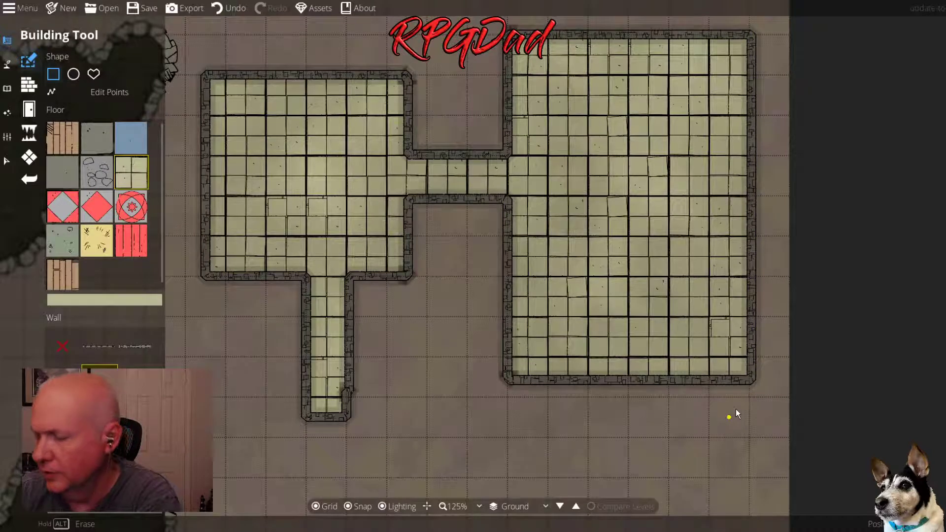
Edit the building points to remove the extra point on the south corridor's east wall and align that wall's upper corner to the grid
{"action": "left_click", "coordinate": [109, 92]}
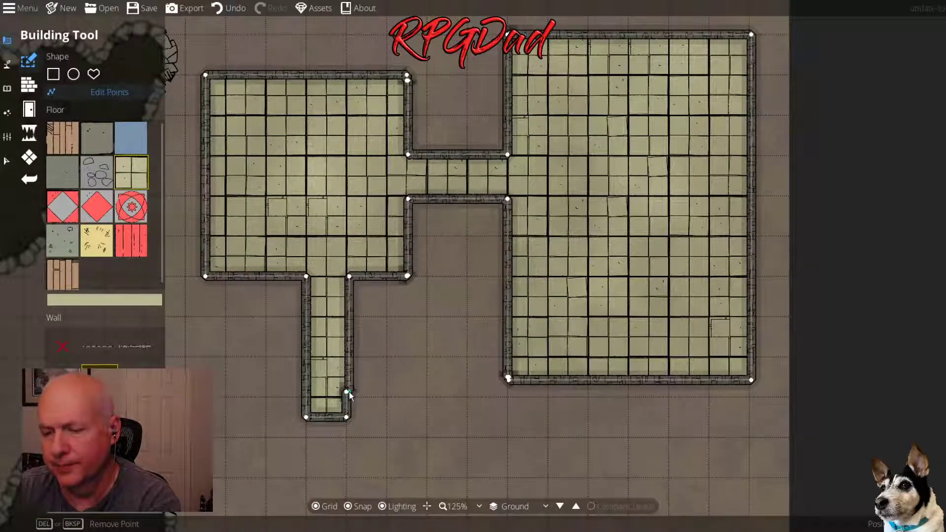
{"action": "key", "text": "Delete"}
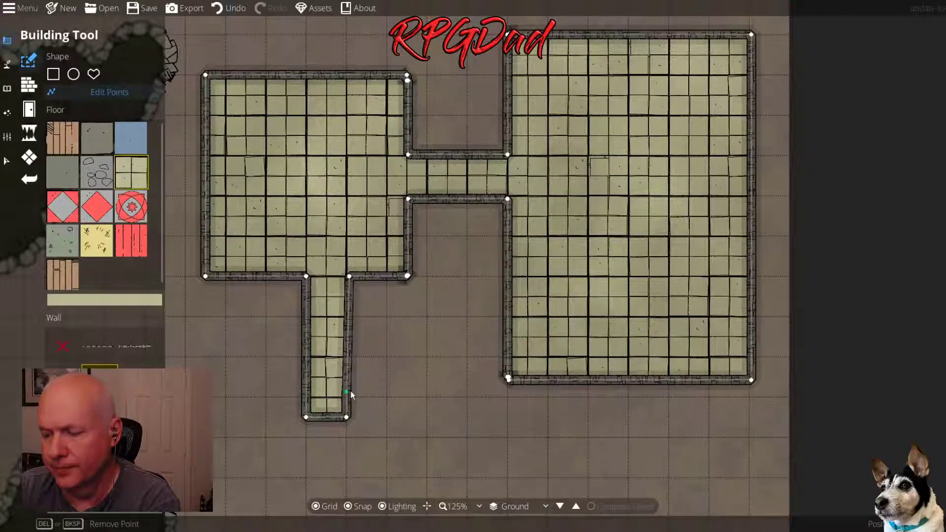
{"action": "left_click", "coordinate": [347, 392]}
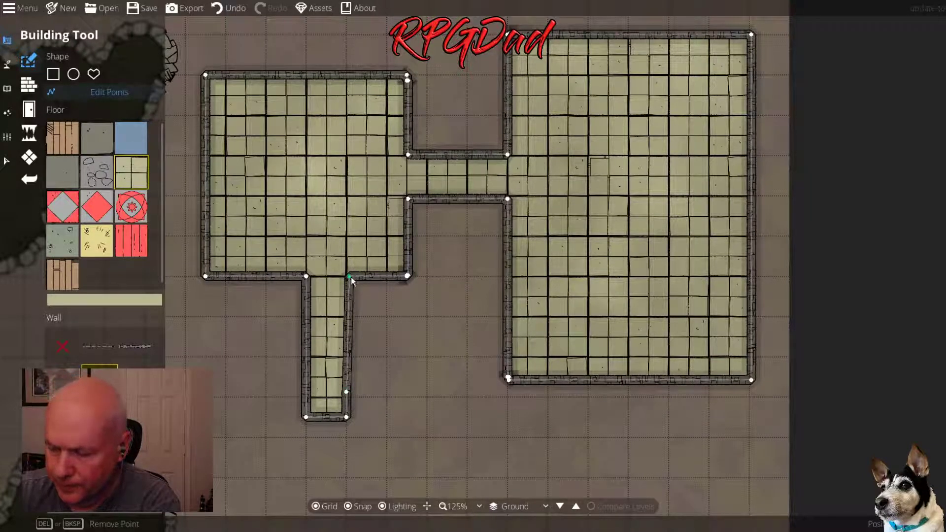
{"action": "left_click_drag", "start_coordinate": [350, 276], "coordinate": [347, 277]}
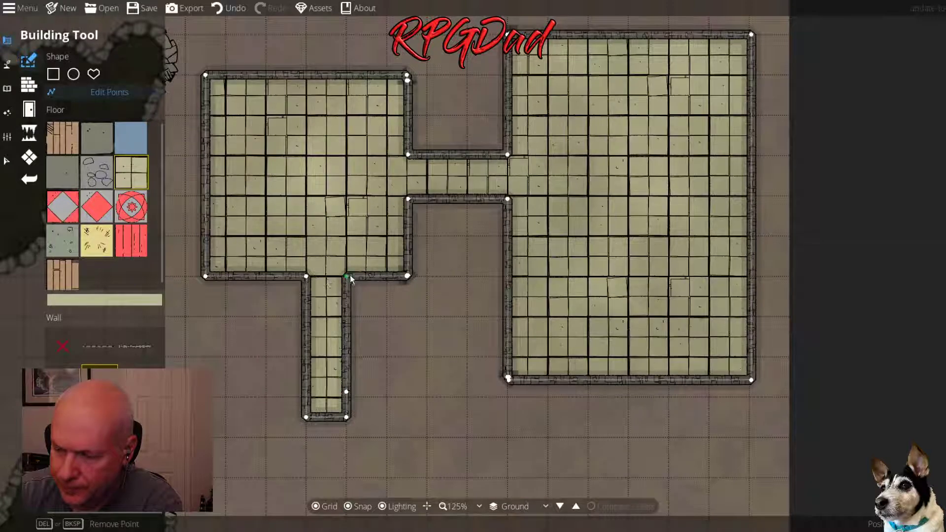
{"action": "left_click", "coordinate": [347, 341]}
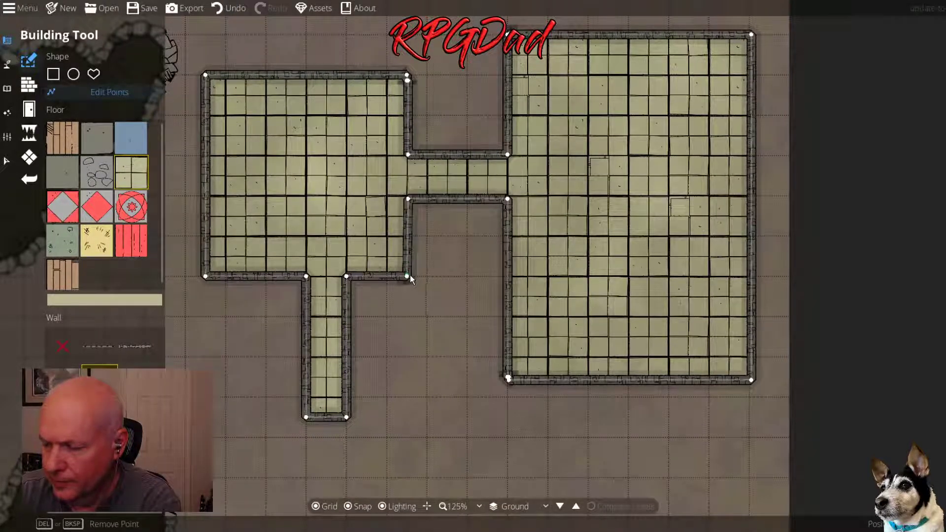
Snap the small room's southeast corner and both corners of the connecting corridor's south wall to the grid
{"action": "left_click_drag", "start_coordinate": [407, 276], "coordinate": [412, 276]}
{"action": "left_click", "coordinate": [410, 201]}
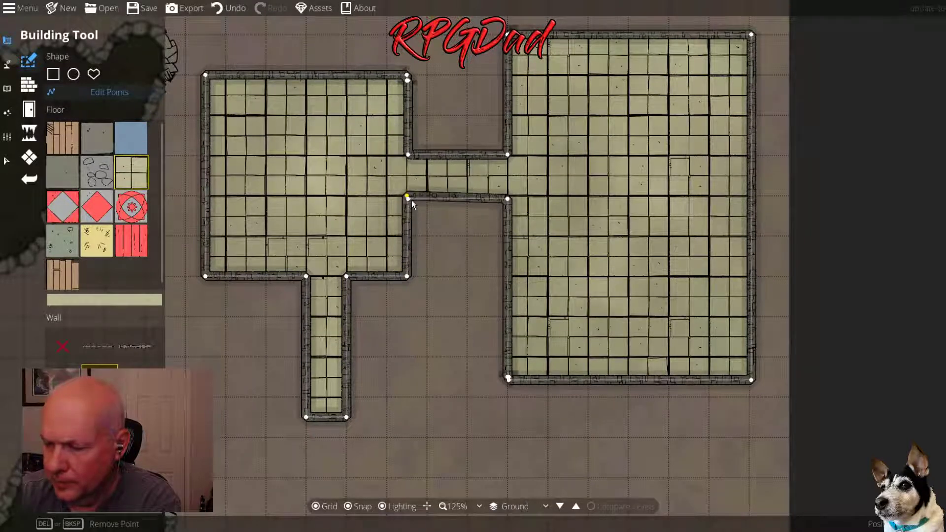
{"action": "left_click_drag", "start_coordinate": [508, 198], "coordinate": [508, 196]}
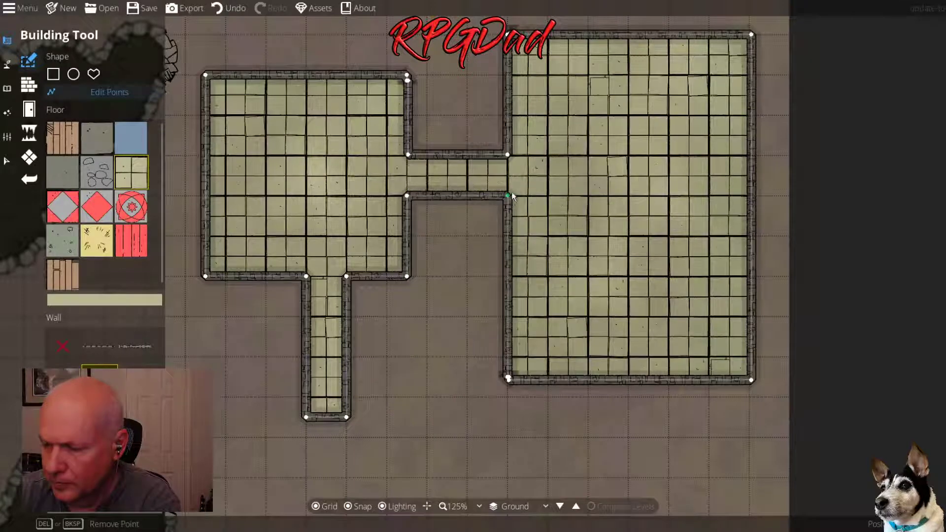
Merge the doubled point at the small room's northeast corner into the grid corner and check the room's west corner points
{"action": "left_click", "coordinate": [411, 84]}
{"action": "mouse_move", "coordinate": [412, 84]}
{"action": "left_mouse_down"}
{"action": "mouse_move", "coordinate": [415, 149]}
{"action": "mouse_move", "coordinate": [413, 75]}
{"action": "left_mouse_up"}
{"action": "left_click", "coordinate": [207, 75]}
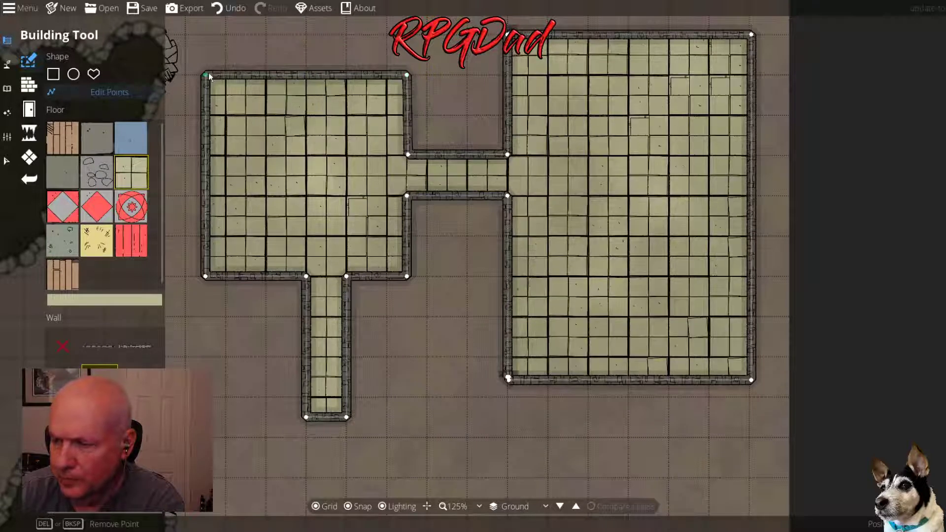
{"action": "left_click", "coordinate": [211, 78]}
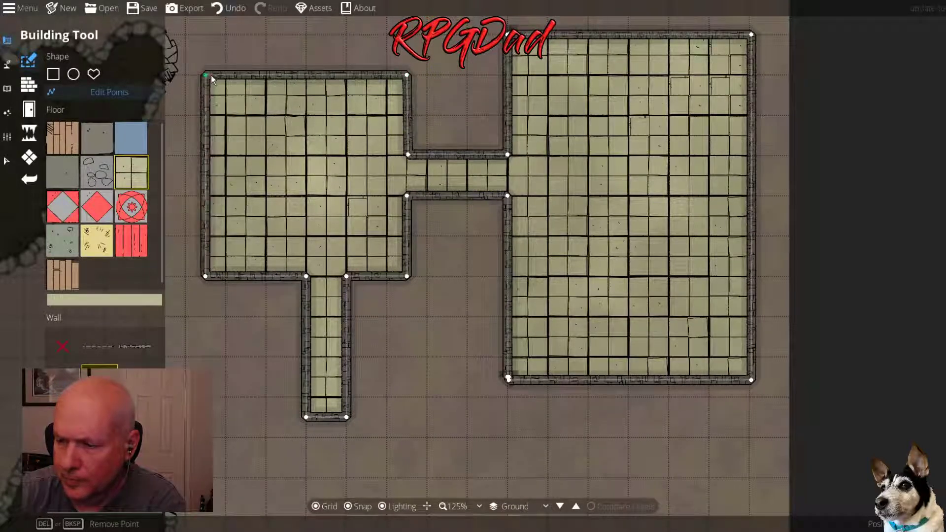
{"action": "left_click", "coordinate": [216, 276]}
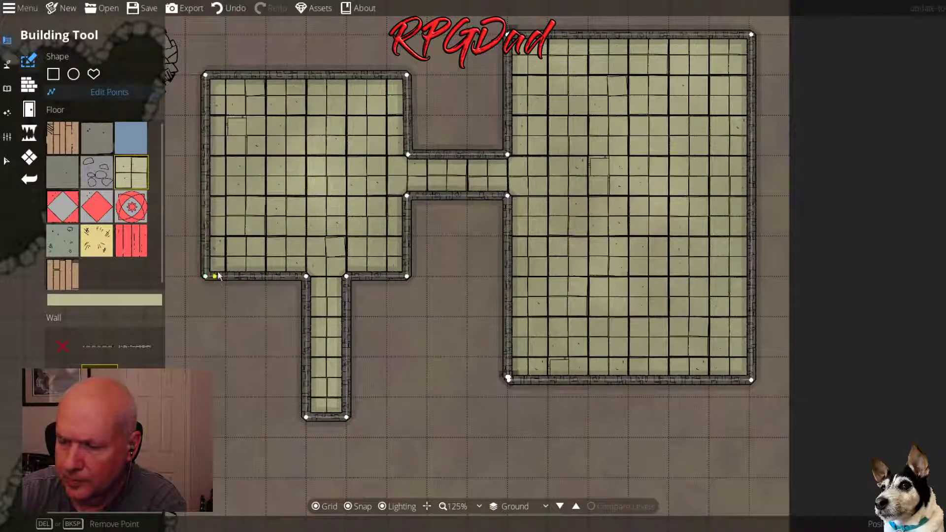
{"action": "key", "text": "Delete"}
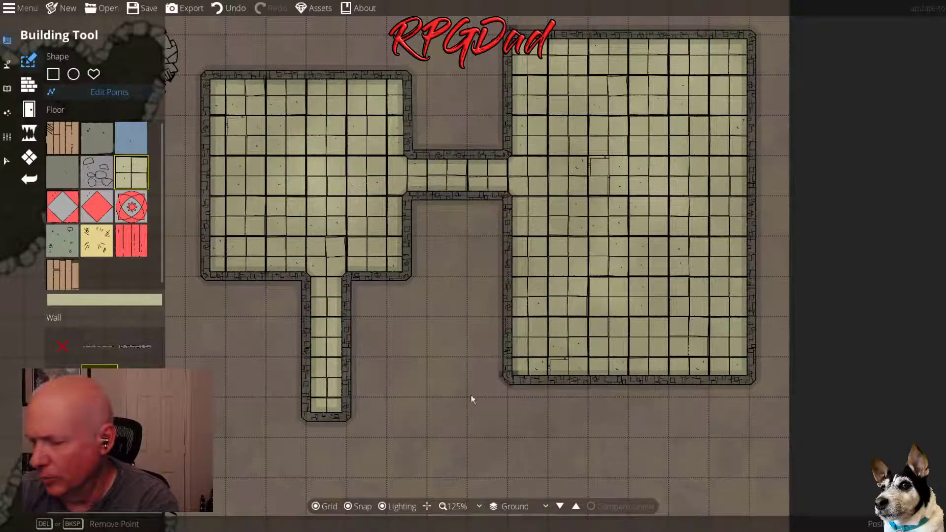
Remove the doubled point at the large room's southwest corner and place the corner on the grid intersection
{"action": "left_click", "coordinate": [541, 380]}
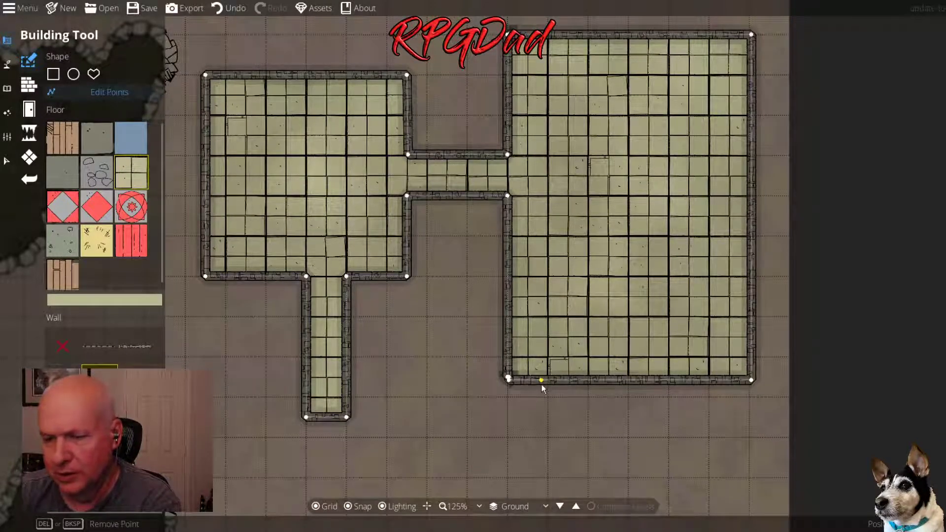
{"action": "left_click_drag", "start_coordinate": [549, 378], "coordinate": [298, 389]}
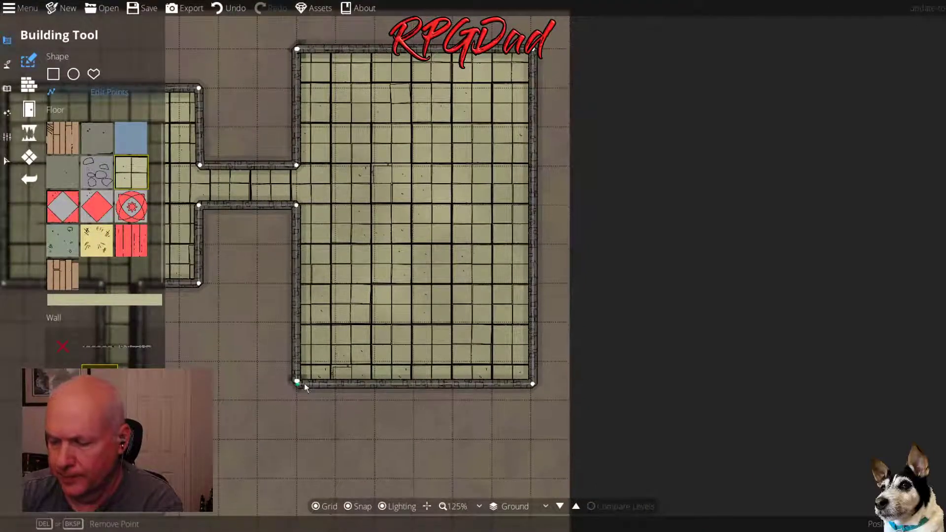
{"action": "left_click", "coordinate": [300, 385]}
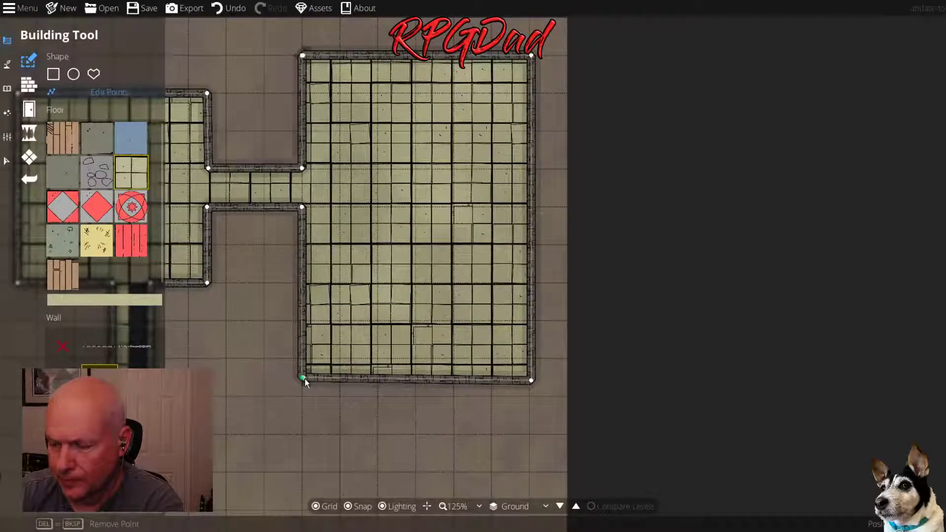
{"action": "left_click", "coordinate": [306, 382]}
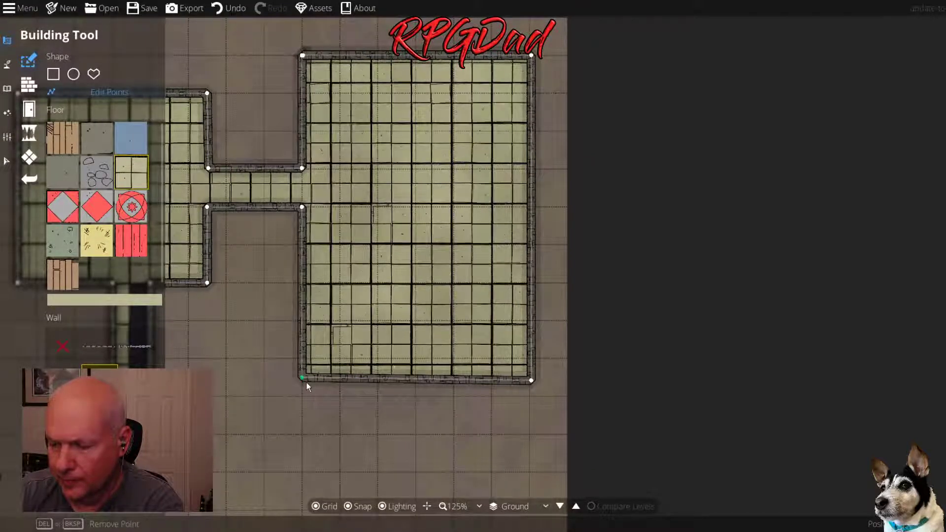
{"action": "left_click", "coordinate": [303, 378]}
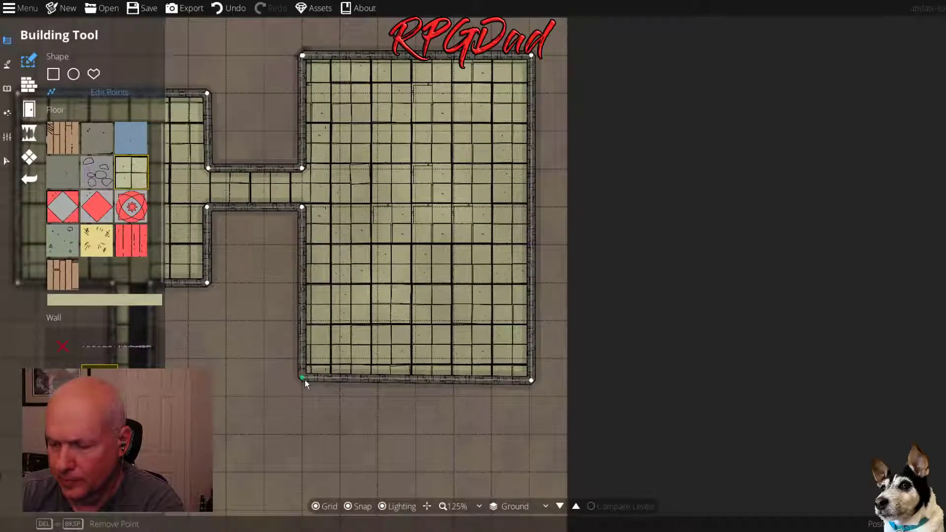
{"action": "key", "text": "Delete"}
{"action": "left_click_drag", "start_coordinate": [398, 272], "coordinate": [302, 377]}
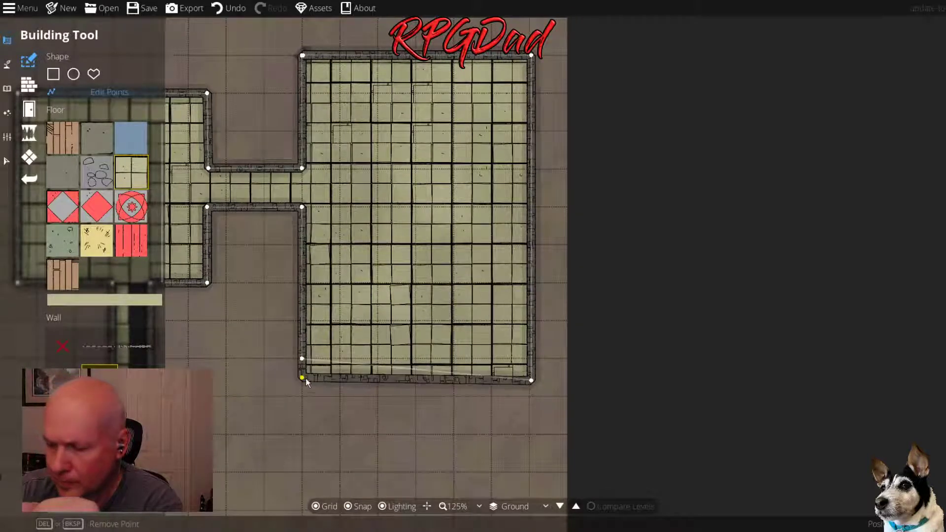
Snap the large room's southeast, northeast and northwest corner points to the grid
{"action": "left_click", "coordinate": [531, 381]}
{"action": "left_click_drag", "start_coordinate": [533, 380], "coordinate": [532, 376]}
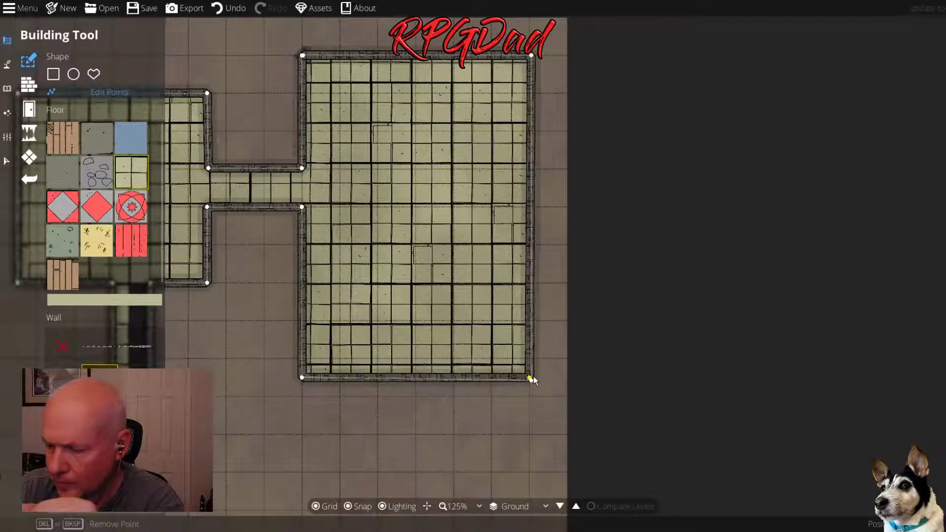
{"action": "left_click", "coordinate": [533, 56]}
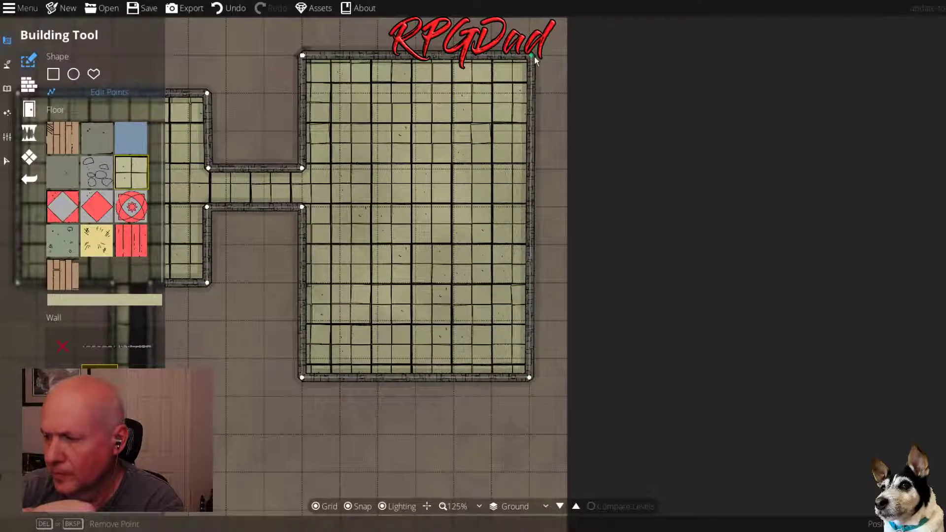
{"action": "left_click_drag", "start_coordinate": [534, 57], "coordinate": [532, 57]}
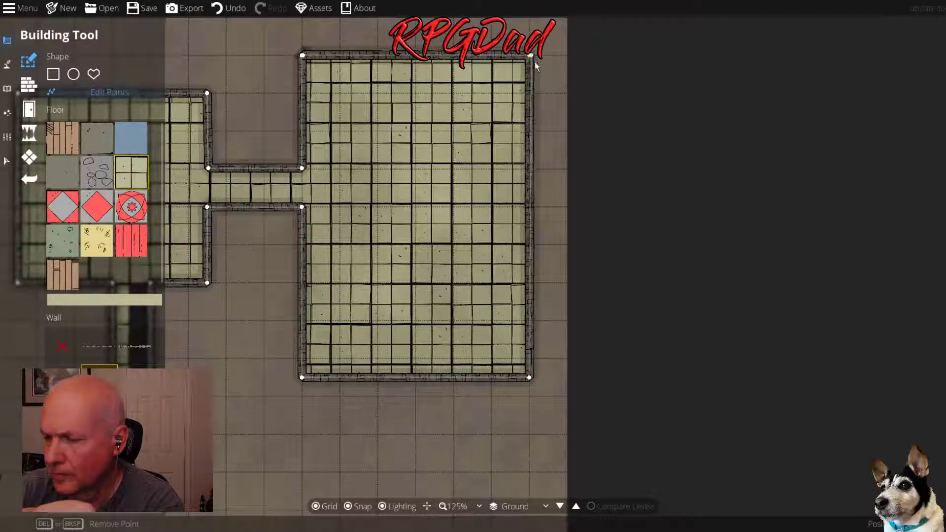
{"action": "mouse_move", "coordinate": [307, 59]}
{"action": "left_mouse_down"}
{"action": "mouse_move", "coordinate": [383, 131]}
{"action": "mouse_move", "coordinate": [305, 60]}
{"action": "left_mouse_up"}
{"action": "left_click", "coordinate": [310, 58]}
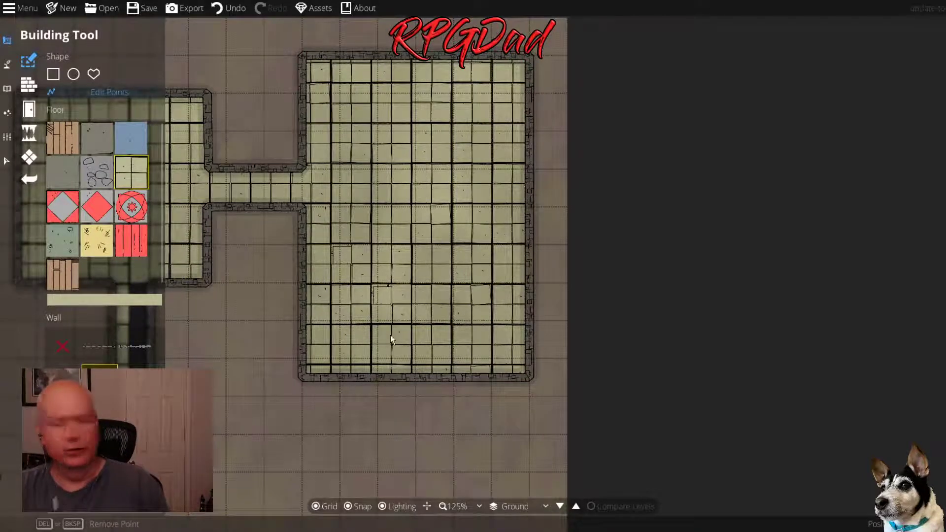
{"action": "scroll", "coordinate": [436, 344], "scroll_direction": "down", "scroll_amount": 1}
{"action": "left_click_drag", "start_coordinate": [321, 377], "coordinate": [567, 284]}
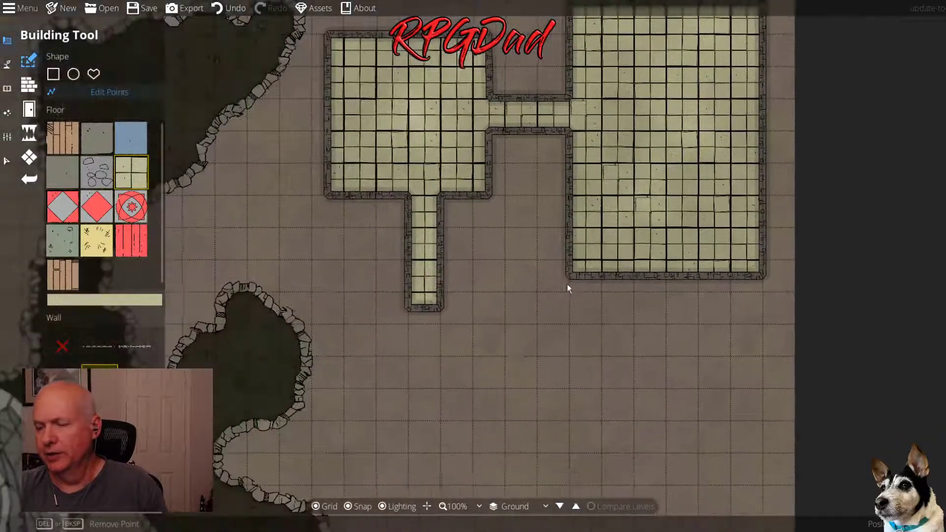
{"action": "scroll", "coordinate": [494, 368], "scroll_direction": "up", "scroll_amount": 2}
{"action": "scroll", "coordinate": [494, 368], "scroll_direction": "down", "scroll_amount": 1}
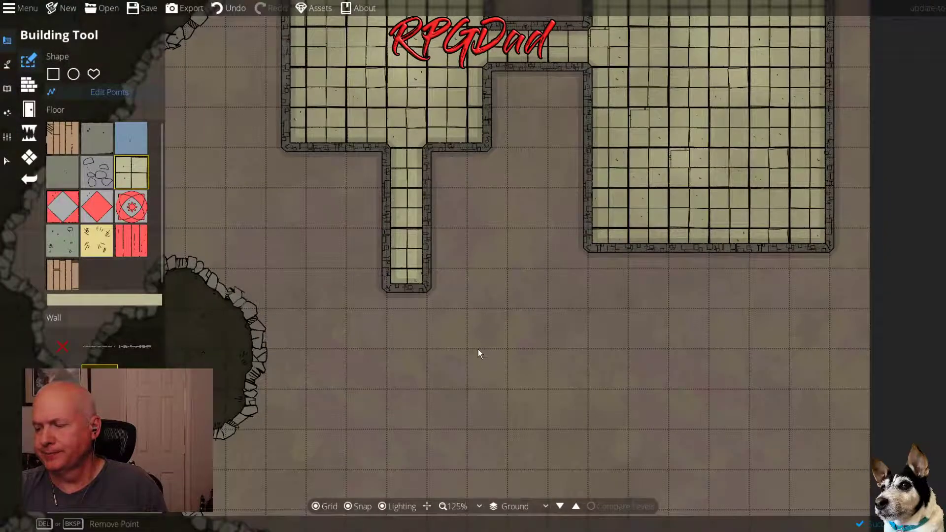
{"action": "left_click_drag", "start_coordinate": [477, 349], "coordinate": [601, 350]}
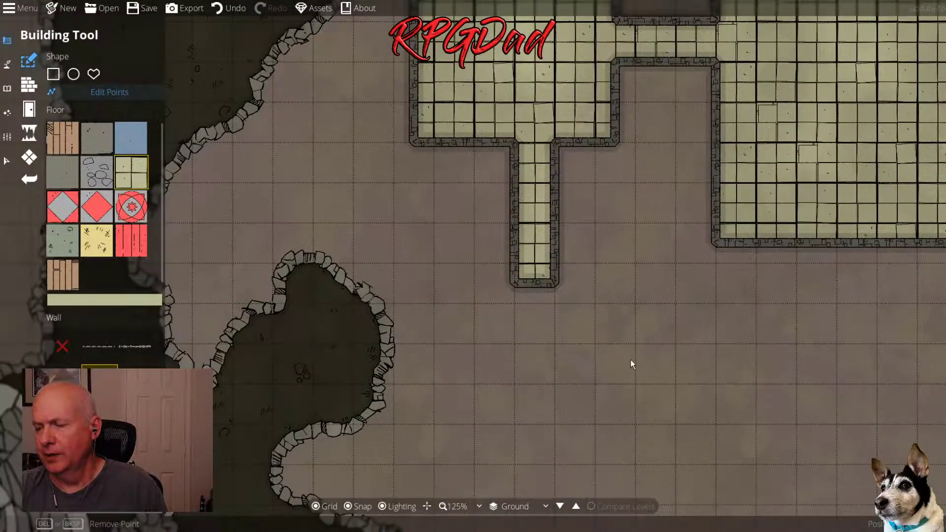
{"action": "scroll", "coordinate": [630, 360], "scroll_direction": "up", "scroll_amount": 1}
{"action": "scroll", "coordinate": [629, 361], "scroll_direction": "down", "scroll_amount": 1}
{"action": "scroll", "coordinate": [630, 365], "scroll_direction": "down", "scroll_amount": 1}
{"action": "left_click_drag", "start_coordinate": [672, 355], "coordinate": [498, 348]}
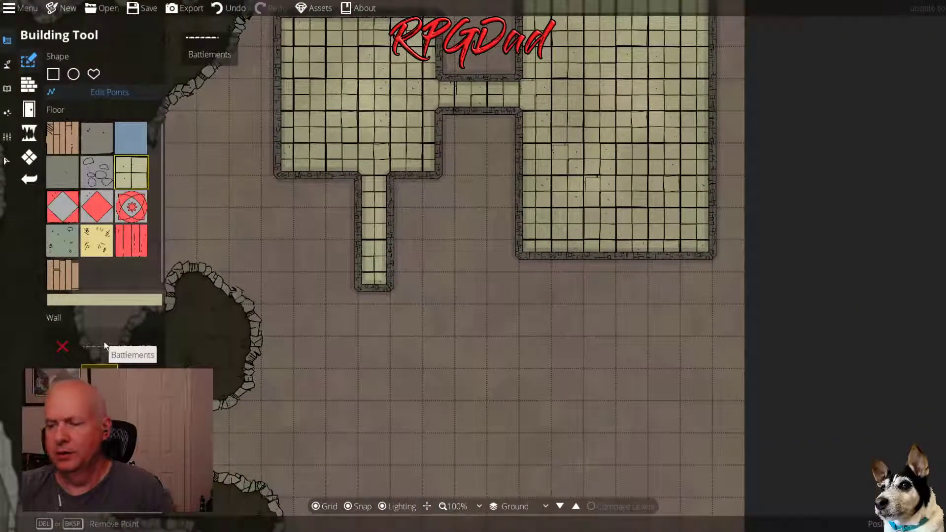
{"action": "left_click", "coordinate": [368, 277]}
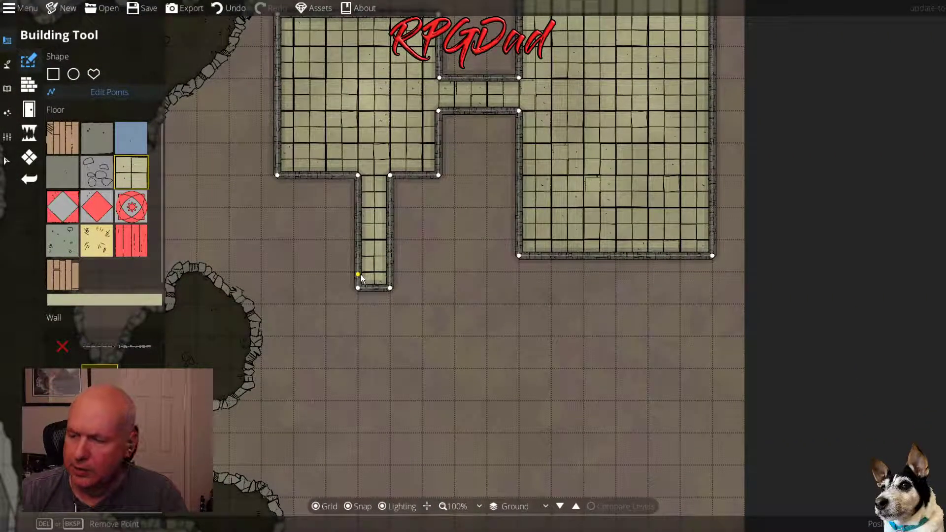
{"action": "left_click", "coordinate": [348, 397]}
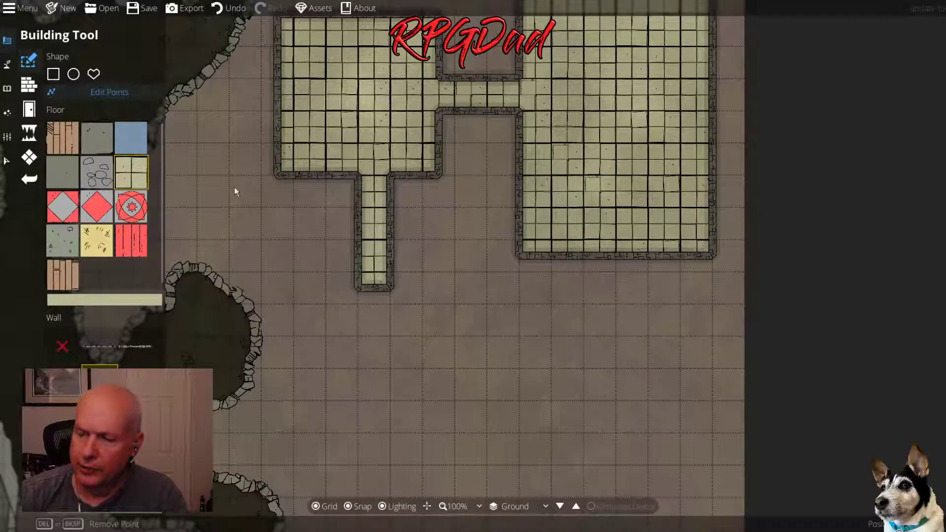
Round off the large room's south end by overlapping it with a tiled ellipse about 6 by 3 squares
{"action": "key", "text": "Escape"}
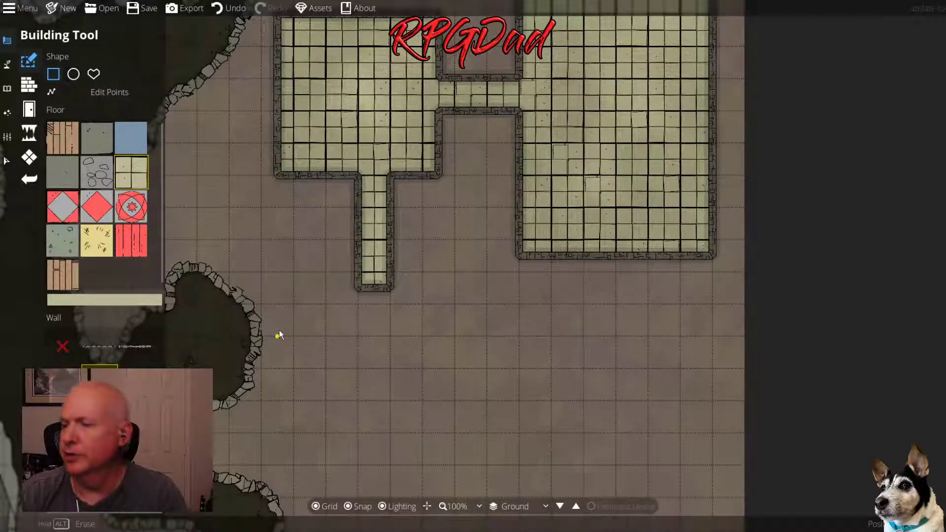
{"action": "left_click", "coordinate": [73, 74]}
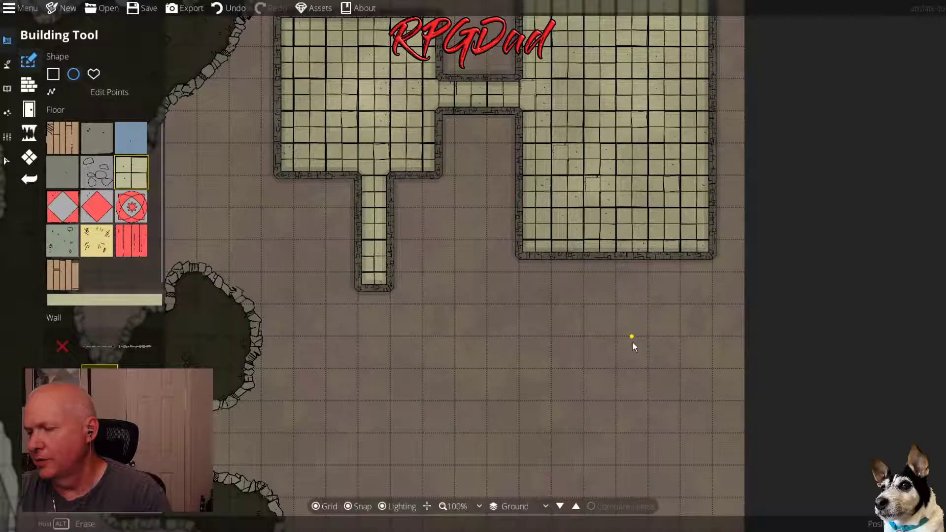
{"action": "left_click", "coordinate": [358, 506]}
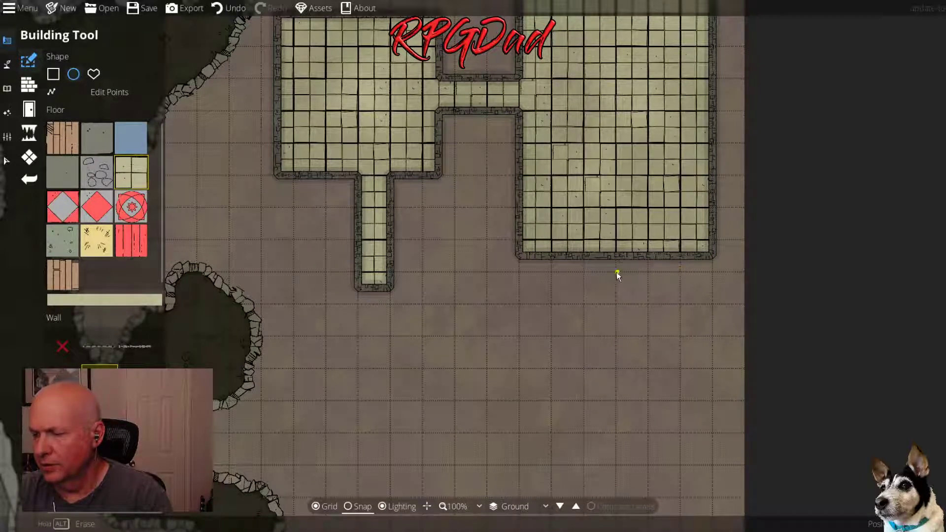
{"action": "left_click", "coordinate": [358, 506]}
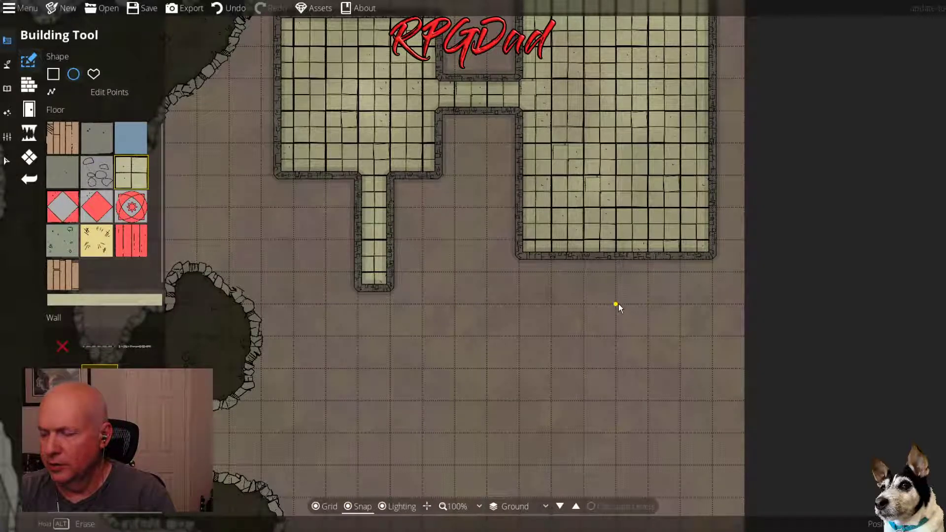
{"action": "left_click_drag", "start_coordinate": [520, 255], "coordinate": [713, 341]}
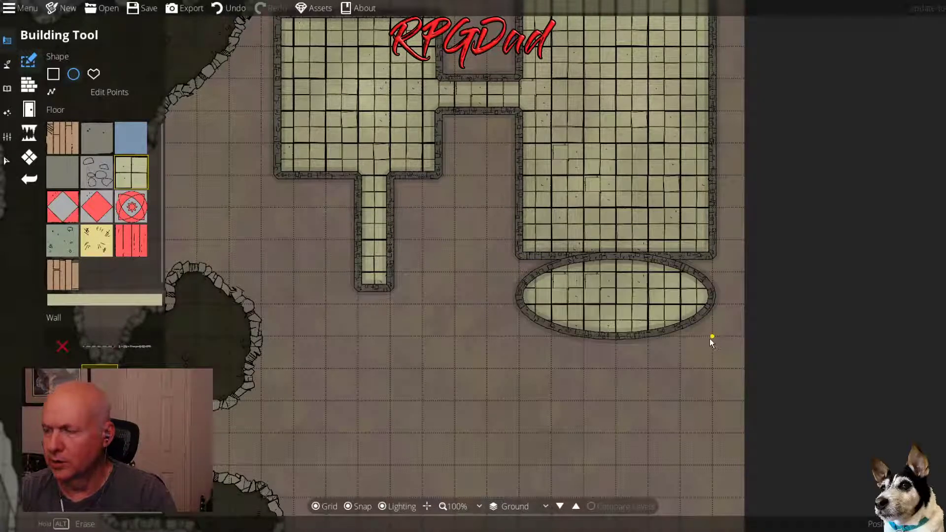
{"action": "key", "text": "ctrl+z"}
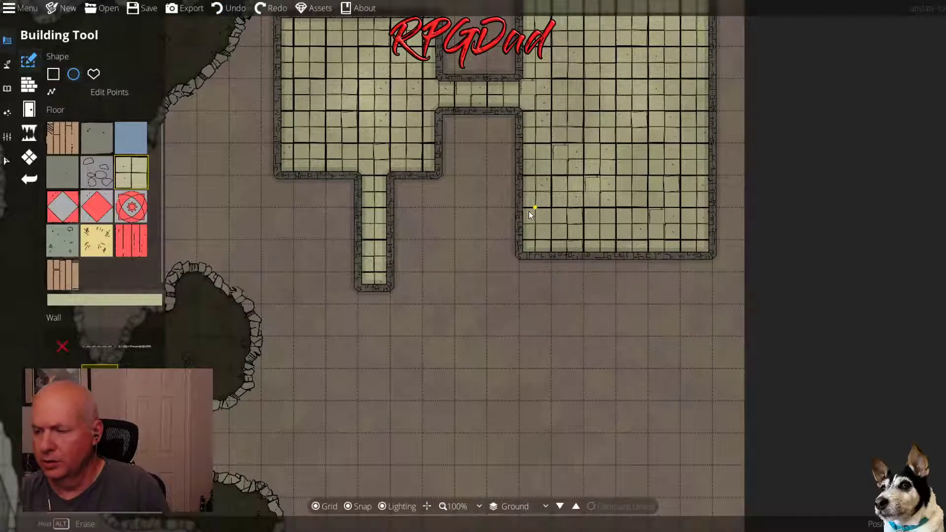
{"action": "left_click_drag", "start_coordinate": [521, 209], "coordinate": [709, 298]}
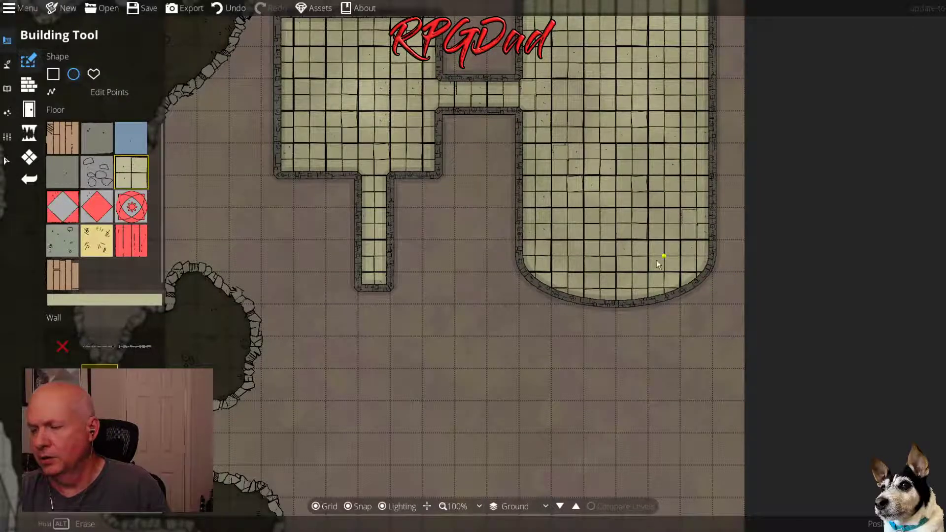
Build a 3 by 3-square tiled room at the south corridor's end, with an overlapping 3 by 2-square block at its southeast corner
{"action": "scroll", "coordinate": [611, 256], "scroll_direction": "up", "scroll_amount": 2}
{"action": "scroll", "coordinate": [610, 256], "scroll_direction": "down", "scroll_amount": 3}
{"action": "scroll", "coordinate": [606, 256], "scroll_direction": "up", "scroll_amount": 1}
{"action": "left_click_drag", "start_coordinate": [567, 270], "coordinate": [566, 200]}
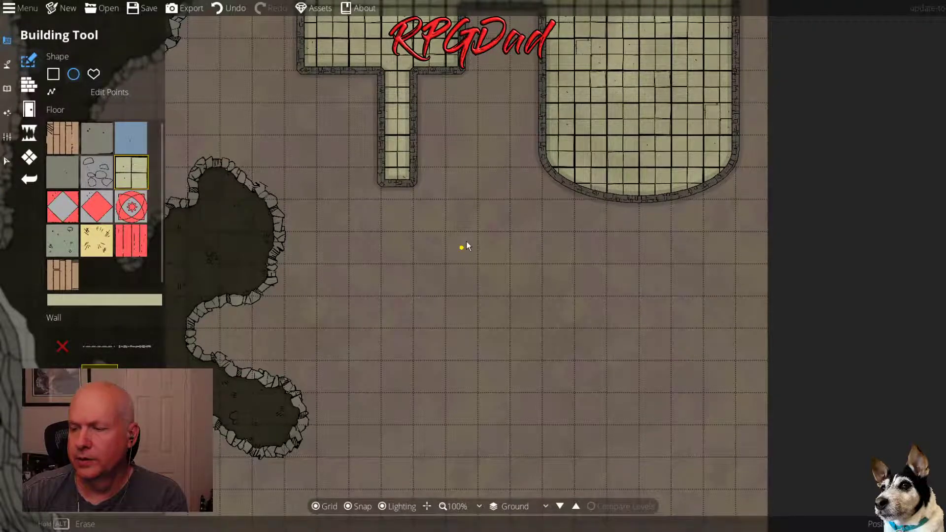
{"action": "left_click", "coordinate": [54, 74]}
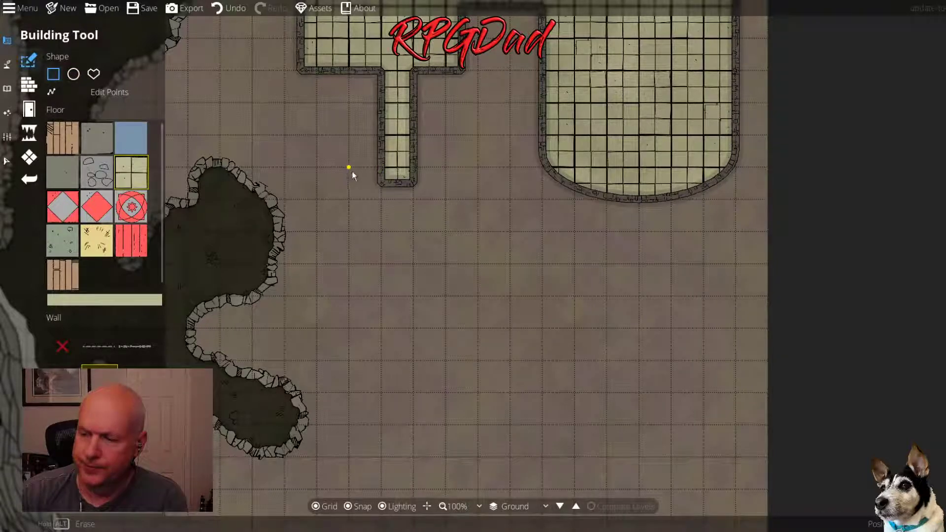
{"action": "left_click_drag", "start_coordinate": [351, 172], "coordinate": [508, 315]}
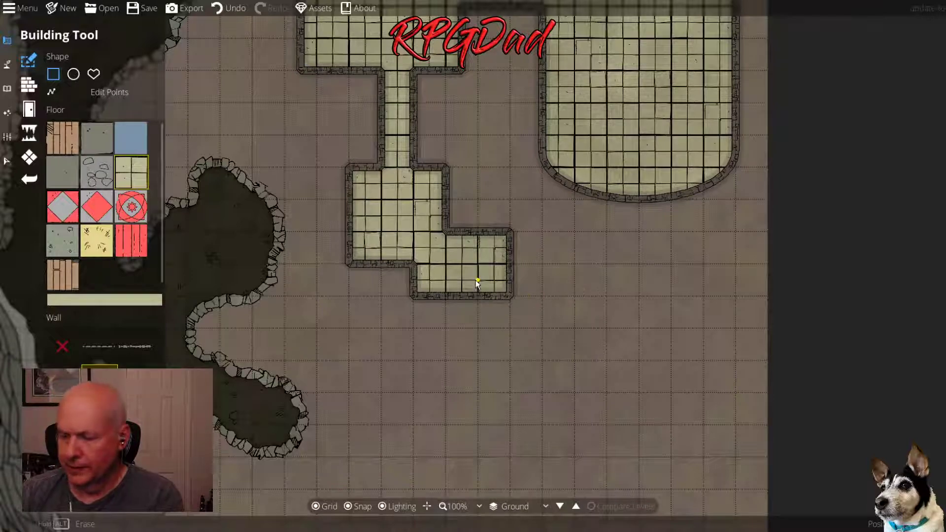
Add a tiled stub about 1.5 squares long on the new room's west side and fill in the room's southwest corner
{"action": "scroll", "coordinate": [475, 279], "scroll_direction": "down", "scroll_amount": 2}
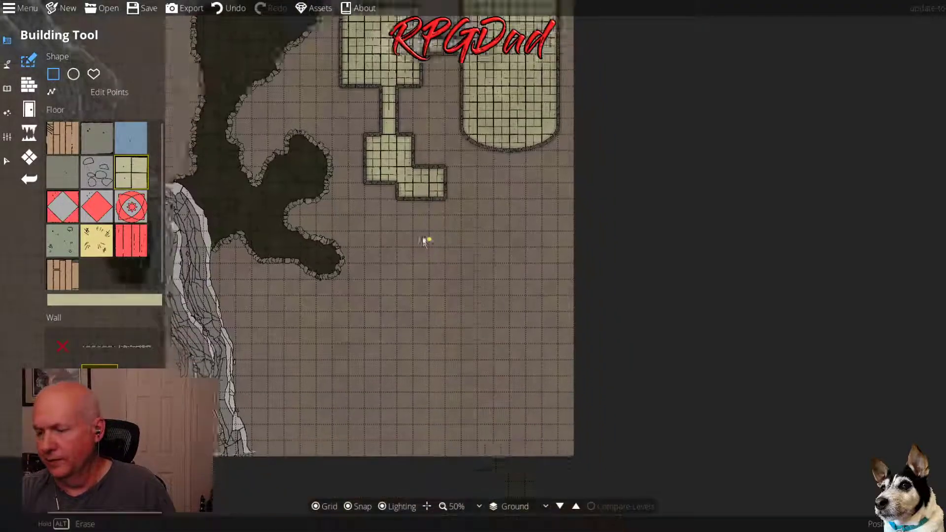
{"action": "left_click_drag", "start_coordinate": [413, 244], "coordinate": [419, 285]}
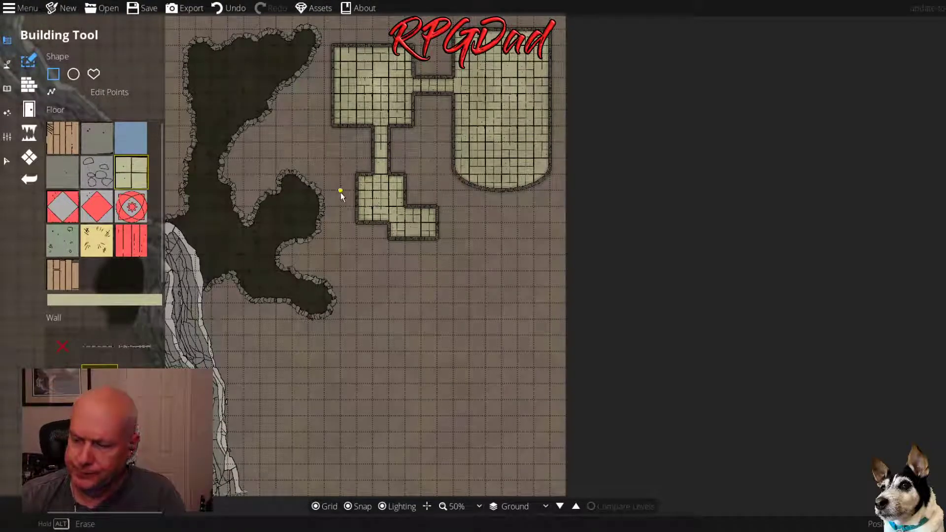
{"action": "left_click_drag", "start_coordinate": [334, 192], "coordinate": [364, 207]}
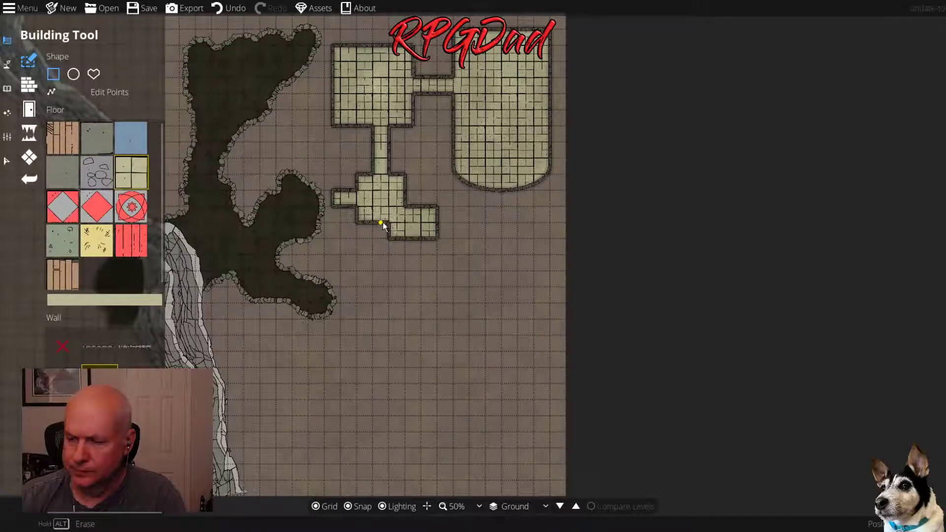
{"action": "mouse_move", "coordinate": [361, 223]}
{"action": "left_mouse_down"}
{"action": "mouse_move", "coordinate": [395, 238]}
{"action": "mouse_move", "coordinate": [381, 248]}
{"action": "mouse_move", "coordinate": [389, 270]}
{"action": "left_mouse_up"}
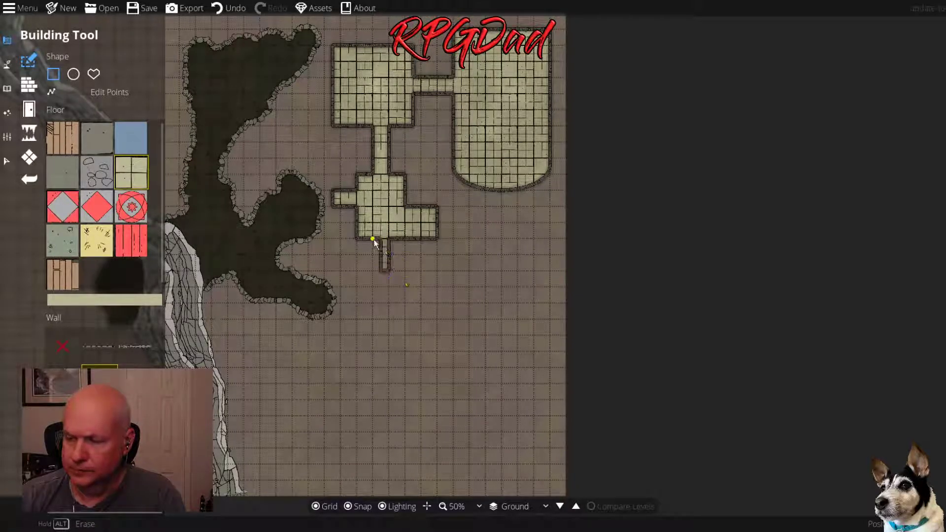
Run a one-square-wide corridor about 12.5 squares south from the room and attach a 4 by 3.5-square room on its east side
{"action": "left_click_drag", "start_coordinate": [372, 239], "coordinate": [392, 444]}
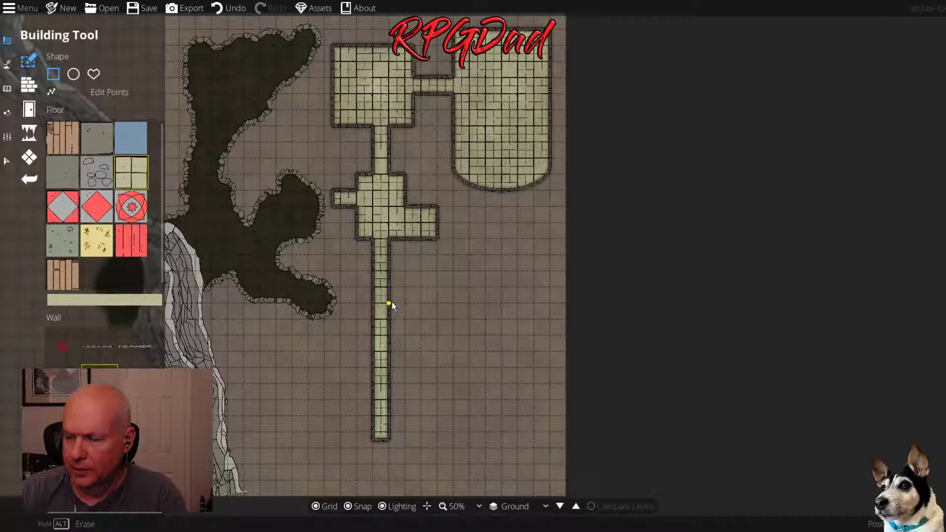
{"action": "left_click_drag", "start_coordinate": [388, 304], "coordinate": [453, 360]}
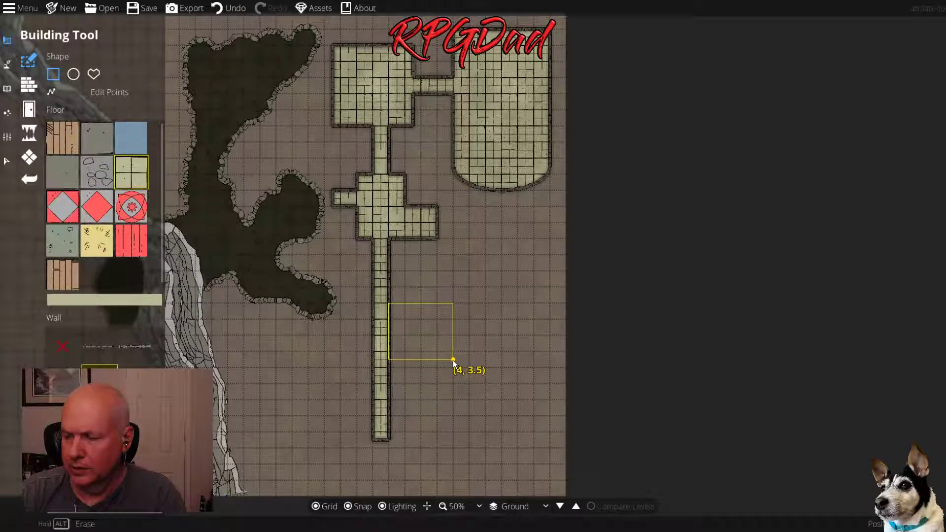
{"action": "left_click_drag", "start_coordinate": [453, 361], "coordinate": [453, 361]}
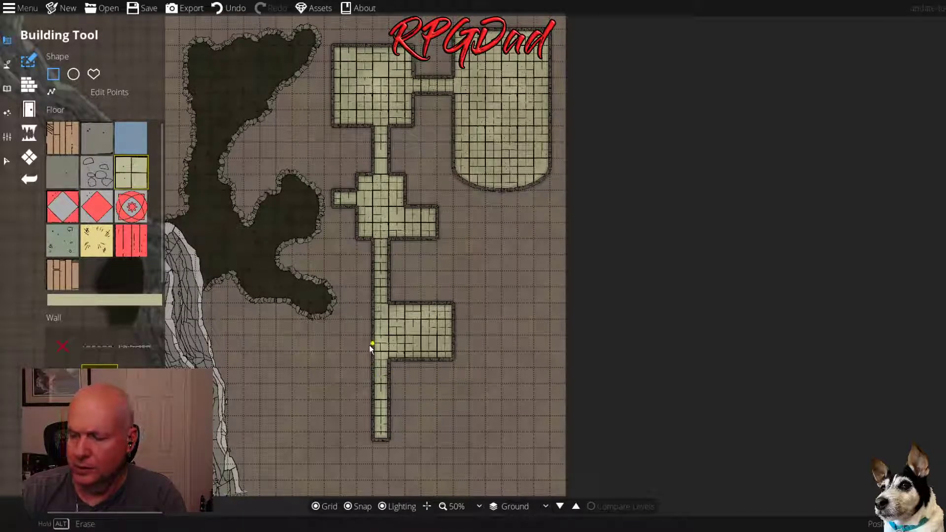
Add a one-square-wide corridor west to a 6 by 5-square room, and a 3 by 3-square room at the main corridor's south end
{"action": "left_click_drag", "start_coordinate": [373, 352], "coordinate": [277, 364]}
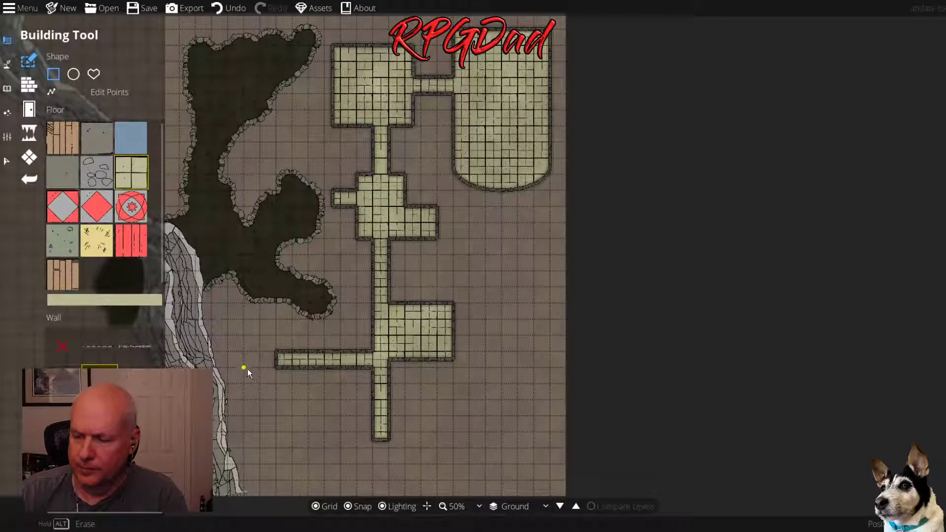
{"action": "left_click_drag", "start_coordinate": [245, 368], "coordinate": [342, 448]}
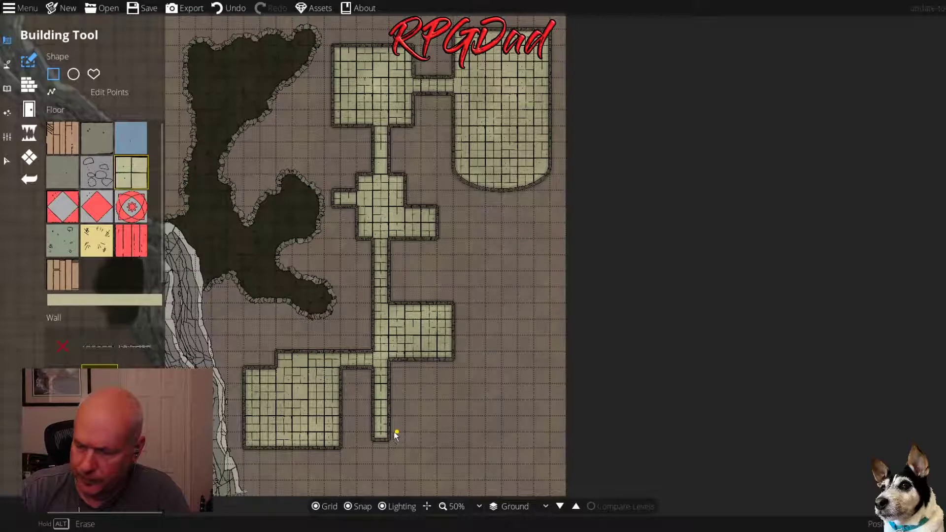
{"action": "left_click_drag", "start_coordinate": [363, 431], "coordinate": [409, 478]}
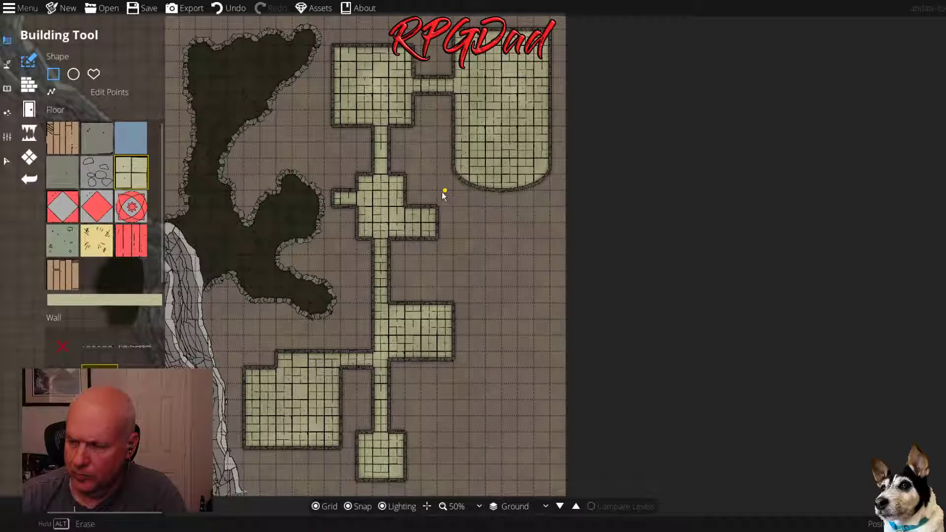
Add a room about 3.5 by 3 squares at the end of the middle room's eastern arm, below the rounded large room
{"action": "left_click_drag", "start_coordinate": [438, 192], "coordinate": [477, 266]}
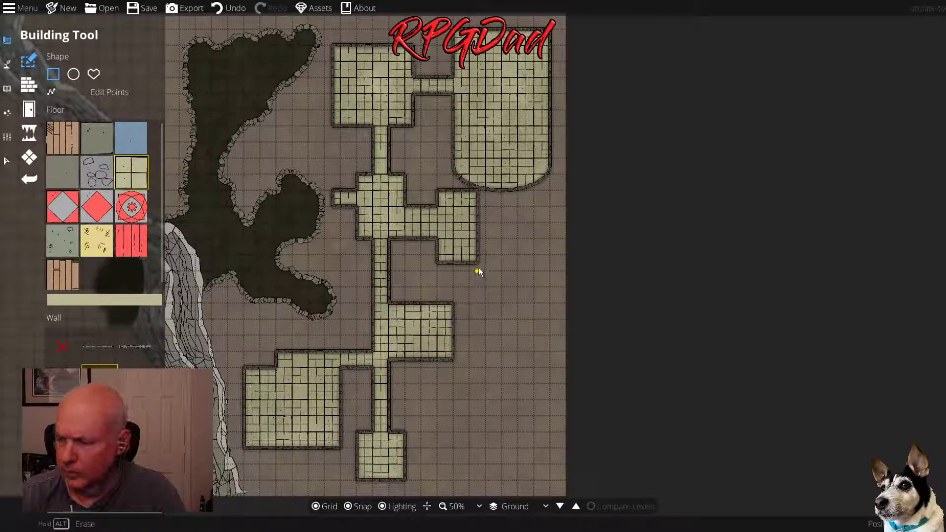
{"action": "key", "text": "ctrl+z"}
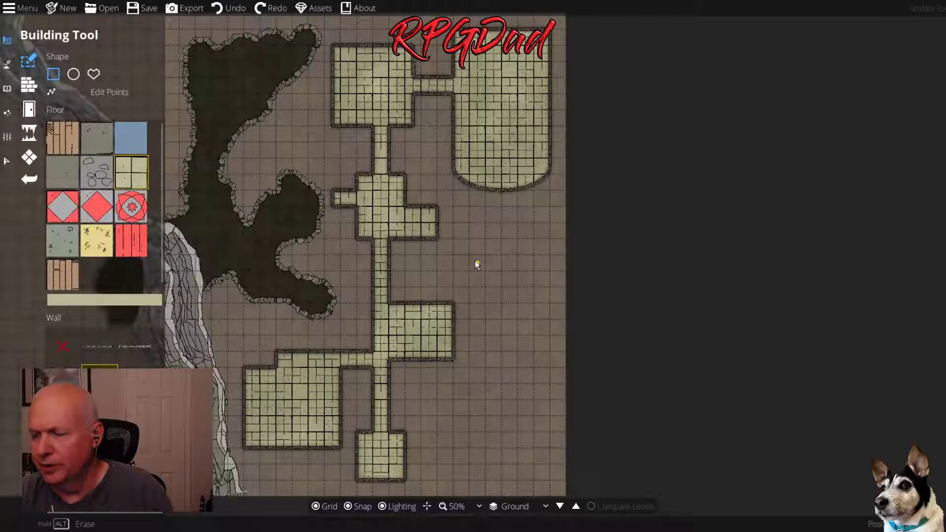
{"action": "scroll", "coordinate": [474, 260], "scroll_direction": "up", "scroll_amount": 1}
{"action": "scroll", "coordinate": [484, 262], "scroll_direction": "up", "scroll_amount": 1}
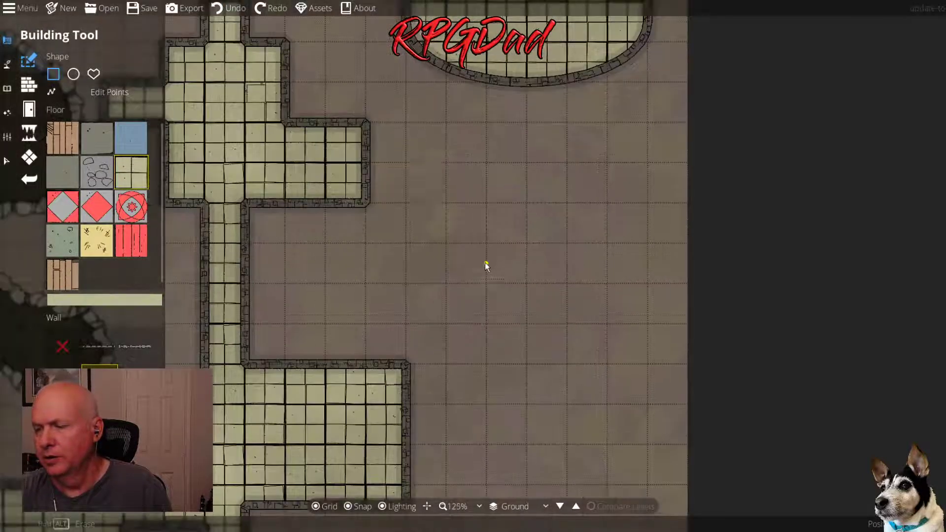
{"action": "scroll", "coordinate": [428, 282], "scroll_direction": "up", "scroll_amount": 1}
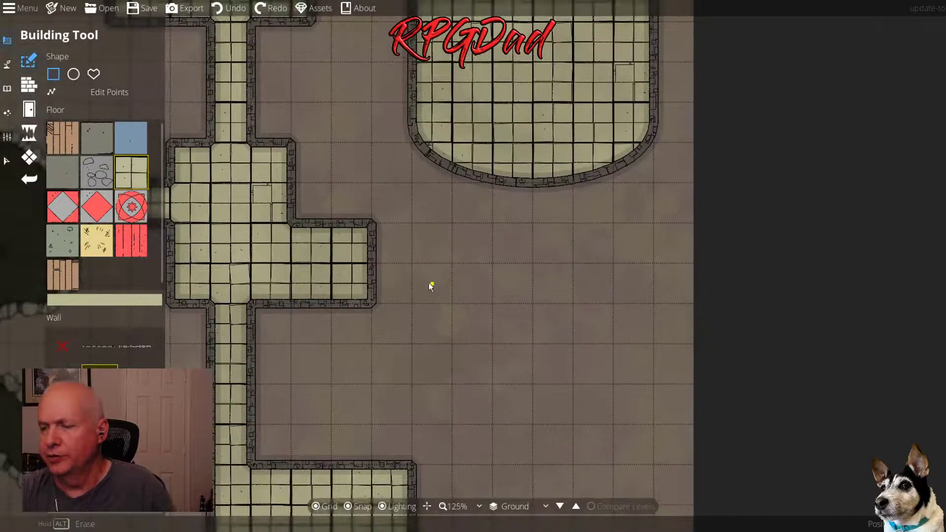
{"action": "left_click_drag", "start_coordinate": [372, 203], "coordinate": [512, 334]}
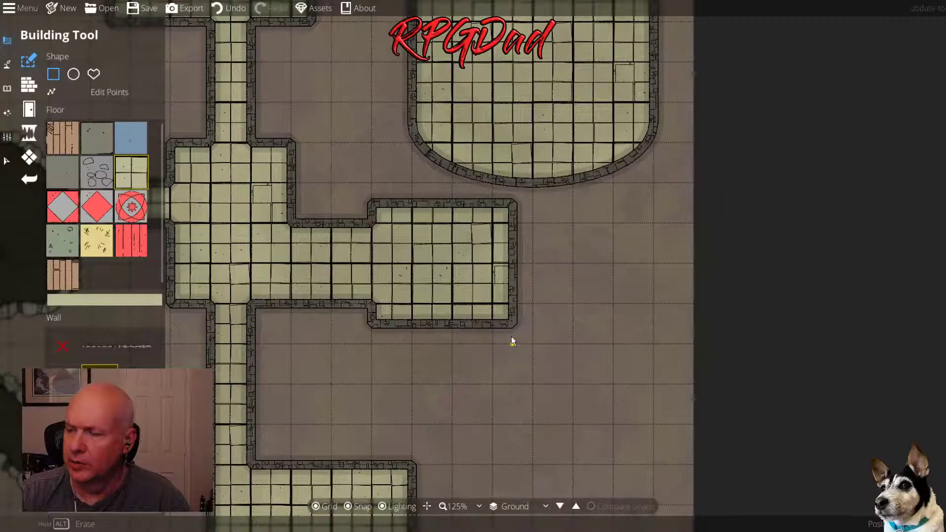
Choose the Stone style for drawing standalone walls with the Wall tool
{"action": "left_click", "coordinate": [29, 85]}
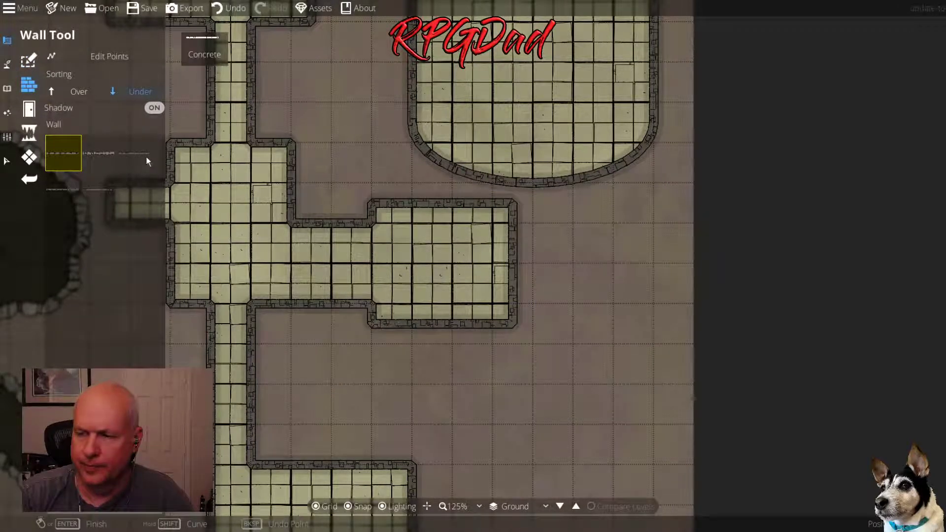
{"action": "left_click", "coordinate": [67, 193]}
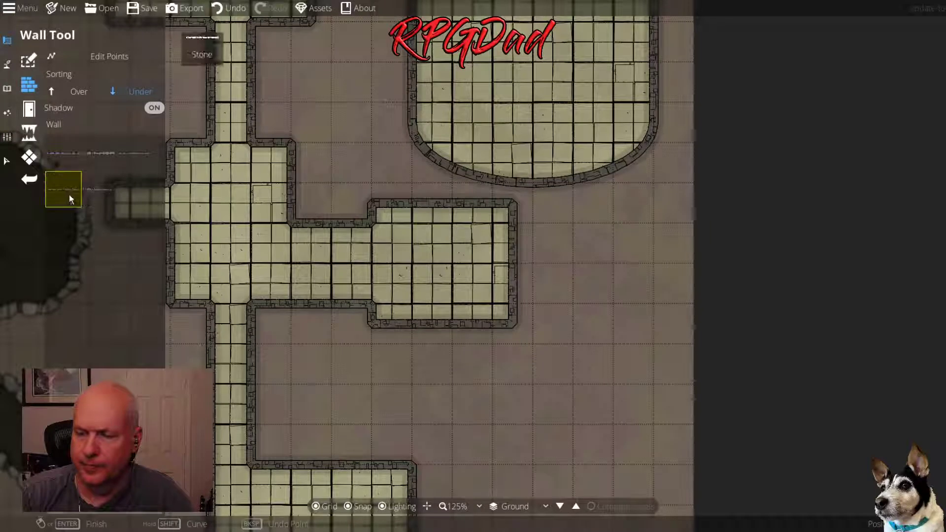
Try closing off the small eastern room's open west side with a stone wall using Under sorting
{"action": "left_click", "coordinate": [374, 209]}
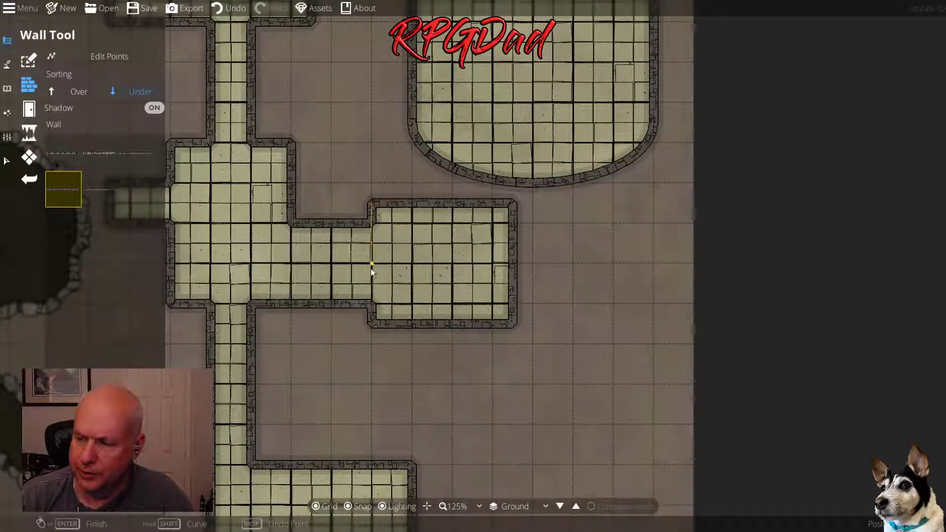
{"action": "double_click", "coordinate": [374, 324]}
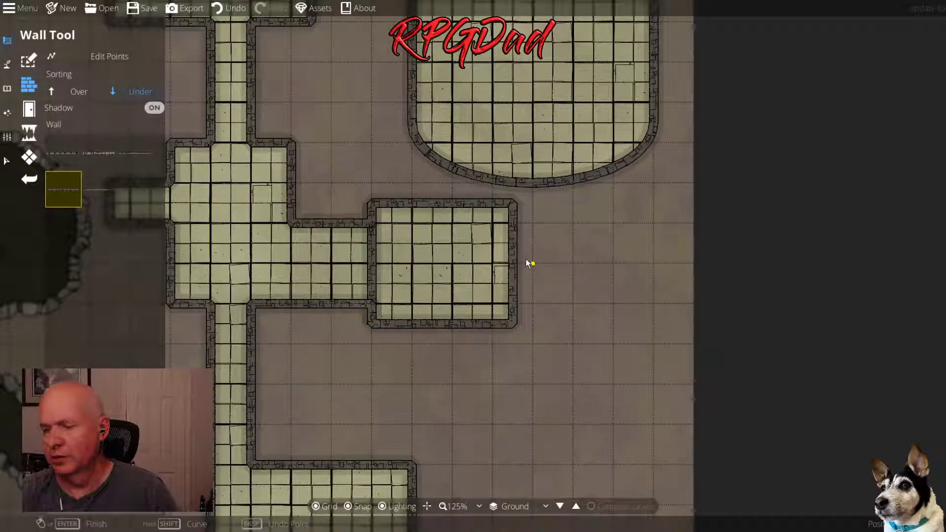
{"action": "key", "text": "ctrl+z"}
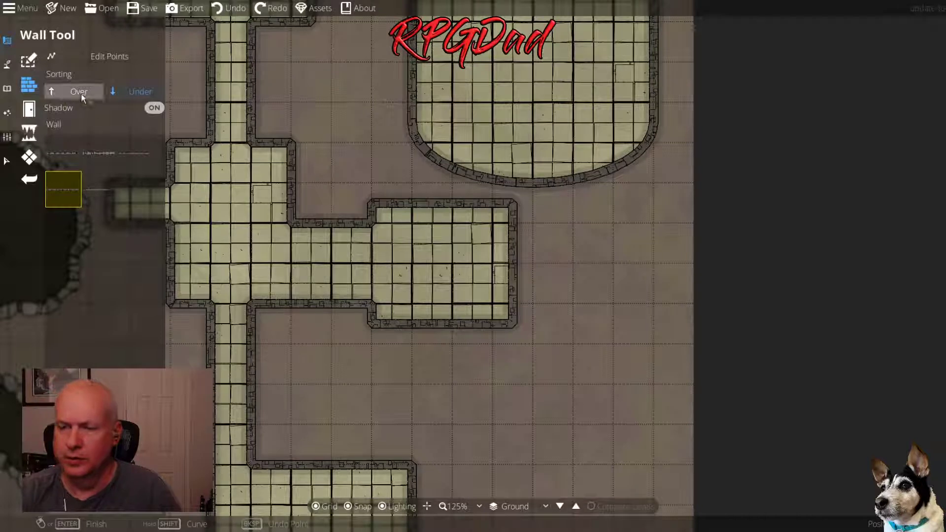
{"action": "left_click", "coordinate": [371, 203]}
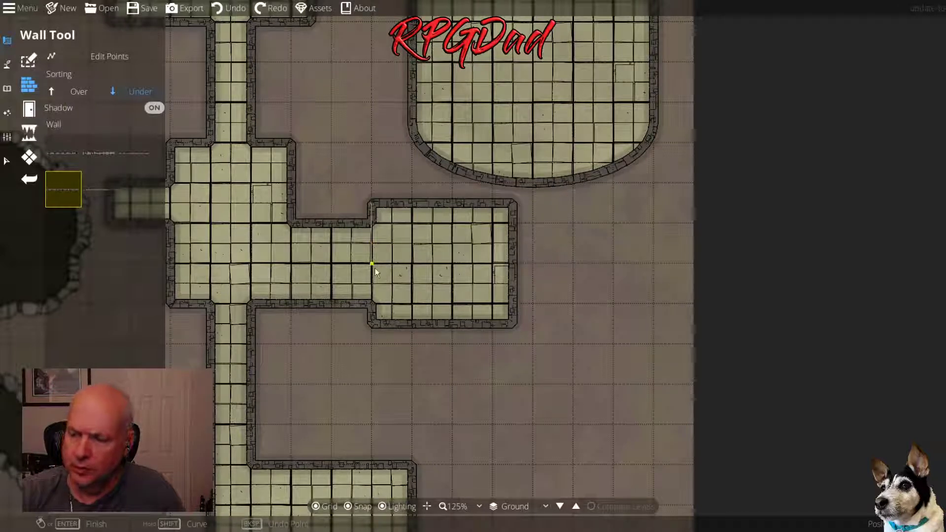
{"action": "left_click", "coordinate": [371, 324]}
{"action": "right_click", "coordinate": [372, 324]}
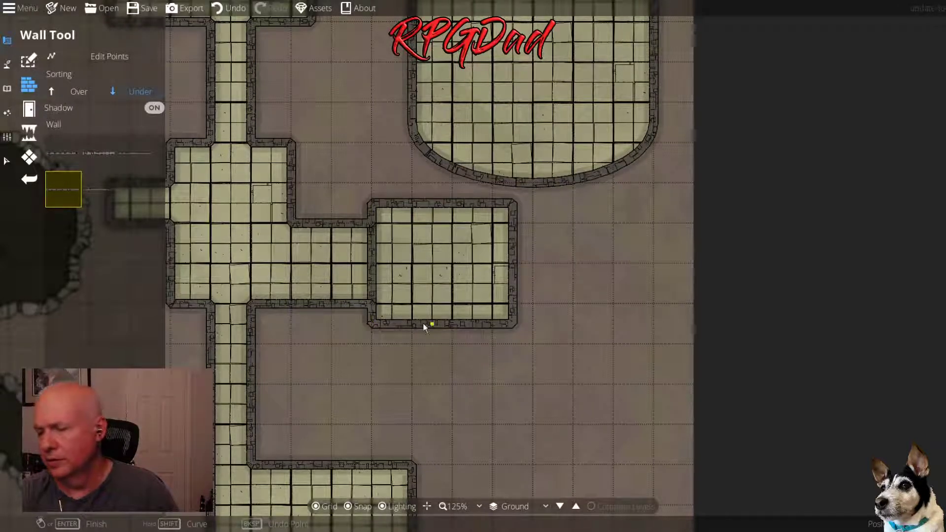
Undo the last wall and redraw it with Over sorting along the small eastern room's full west side
{"action": "left_click", "coordinate": [85, 89]}
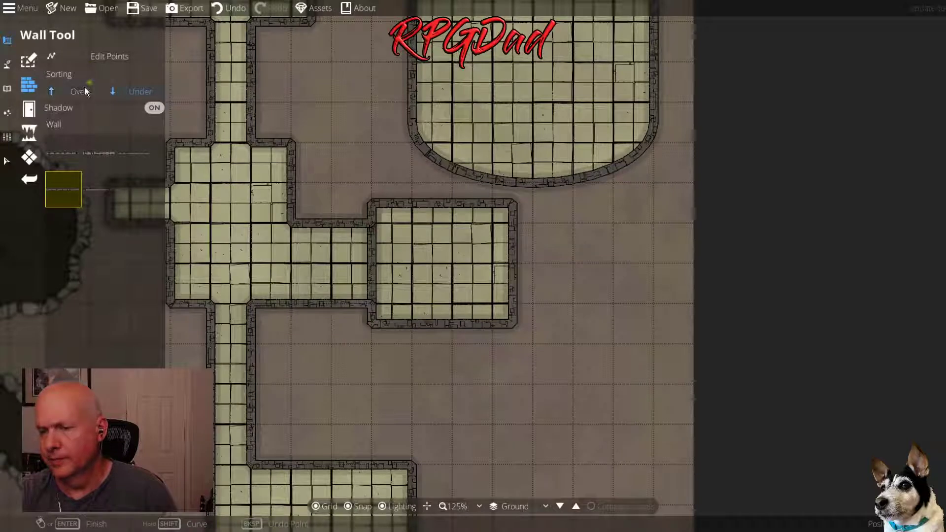
{"action": "key", "text": "ctrl+z"}
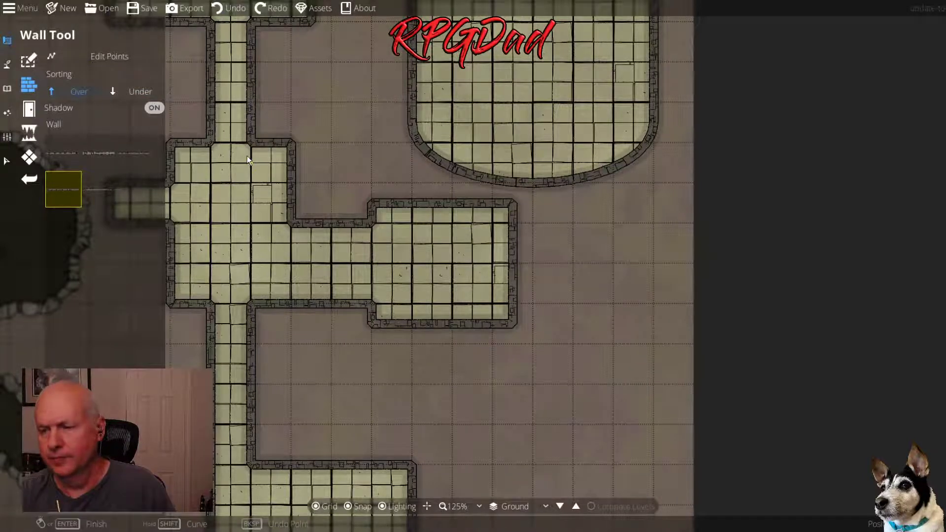
{"action": "left_click", "coordinate": [373, 207]}
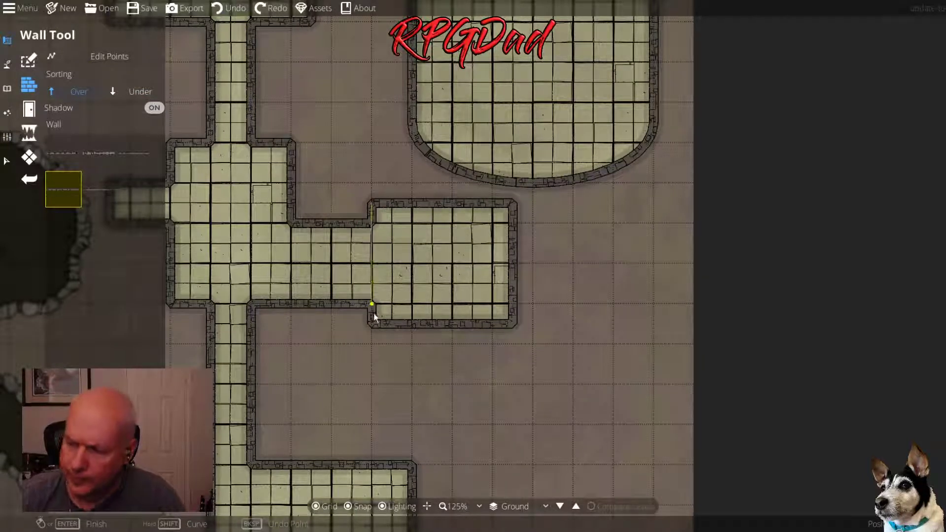
{"action": "left_click", "coordinate": [374, 321]}
{"action": "key", "text": "Return"}
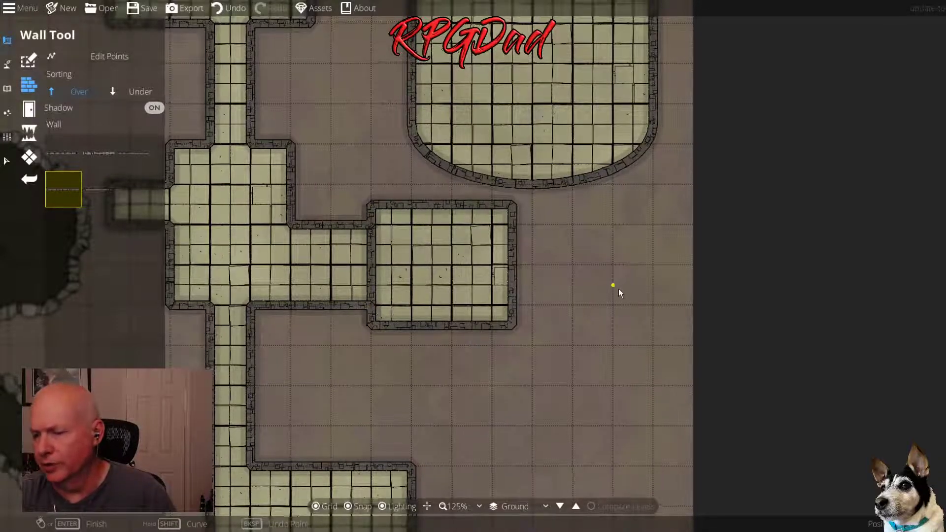
Add a one-square tiled connector on the lower room's east side, leading to a 5 by 3.5-square room
{"action": "left_click_drag", "start_coordinate": [619, 289], "coordinate": [600, 207]}
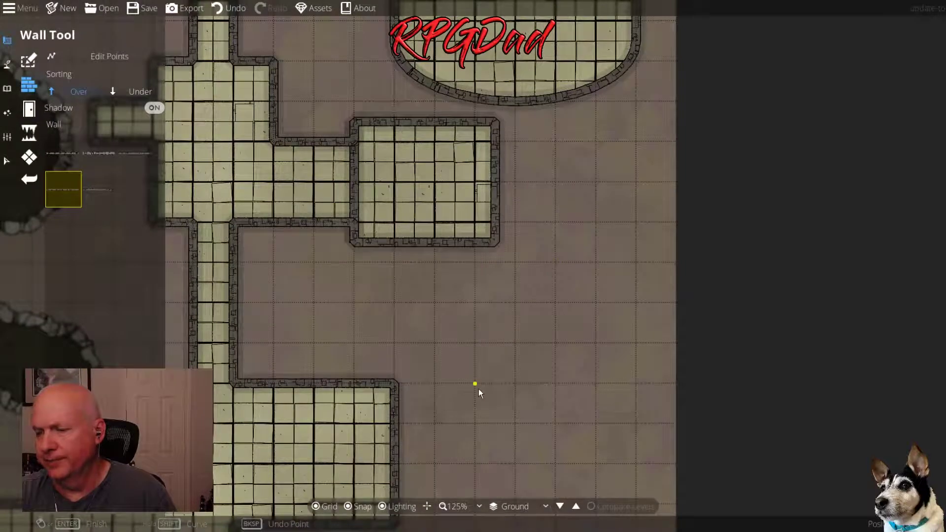
{"action": "left_click_drag", "start_coordinate": [475, 386], "coordinate": [520, 273]}
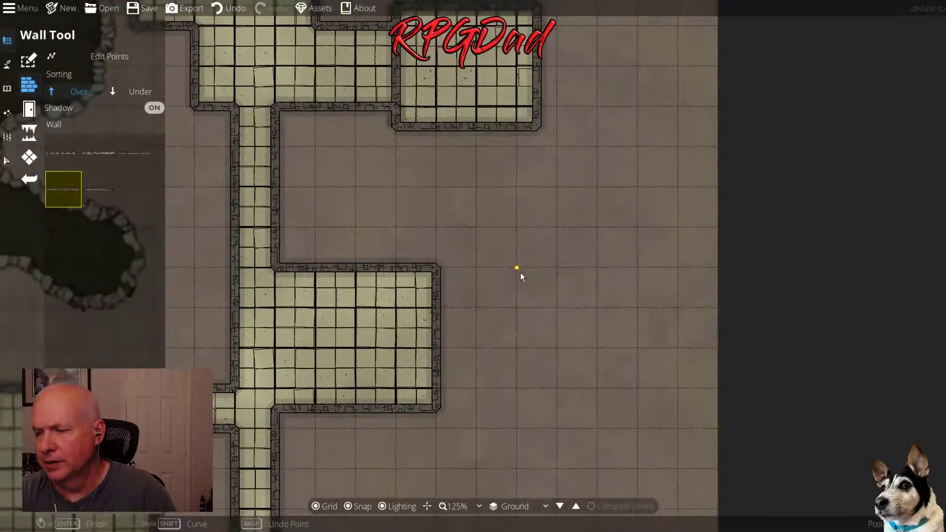
{"action": "scroll", "coordinate": [518, 300], "scroll_direction": "down", "scroll_amount": 1}
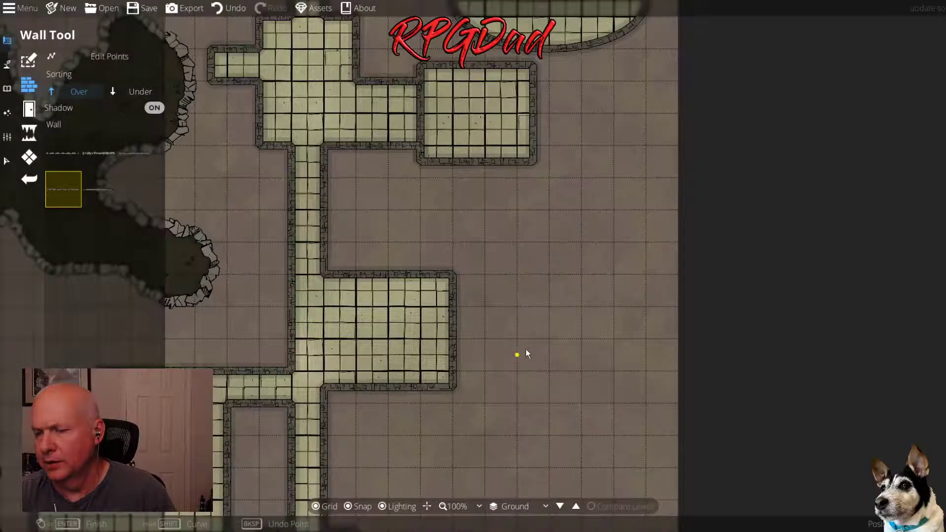
{"action": "scroll", "coordinate": [525, 353], "scroll_direction": "down", "scroll_amount": 1}
{"action": "left_click_drag", "start_coordinate": [528, 353], "coordinate": [465, 294]}
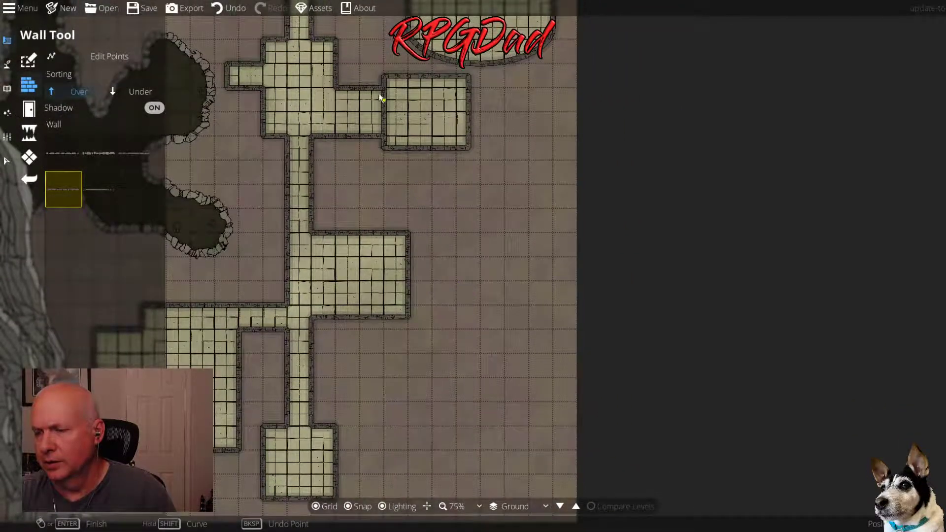
{"action": "left_click_drag", "start_coordinate": [475, 284], "coordinate": [406, 239]}
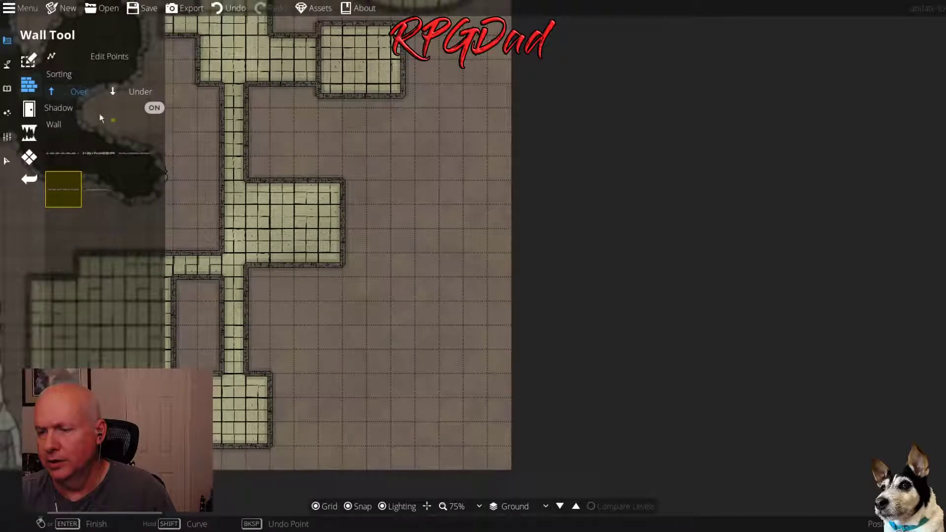
{"action": "left_click", "coordinate": [29, 110]}
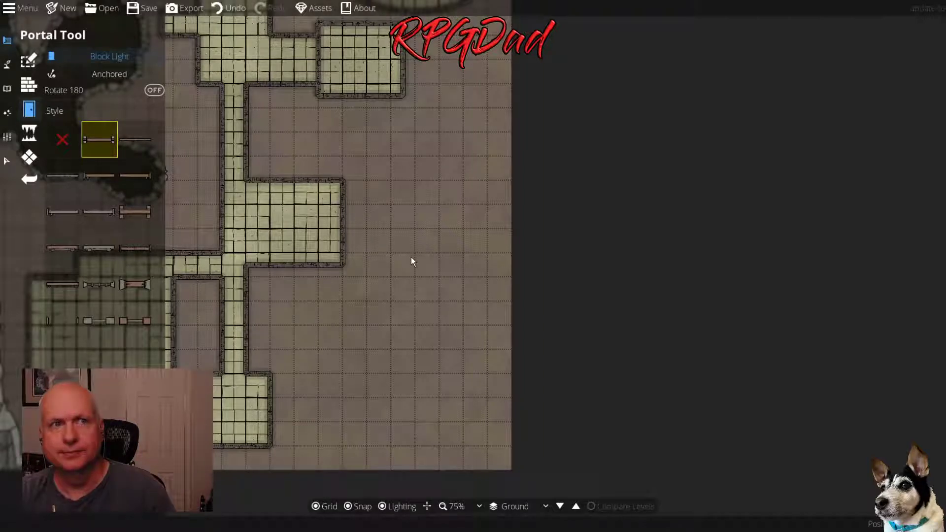
{"action": "left_click", "coordinate": [29, 61]}
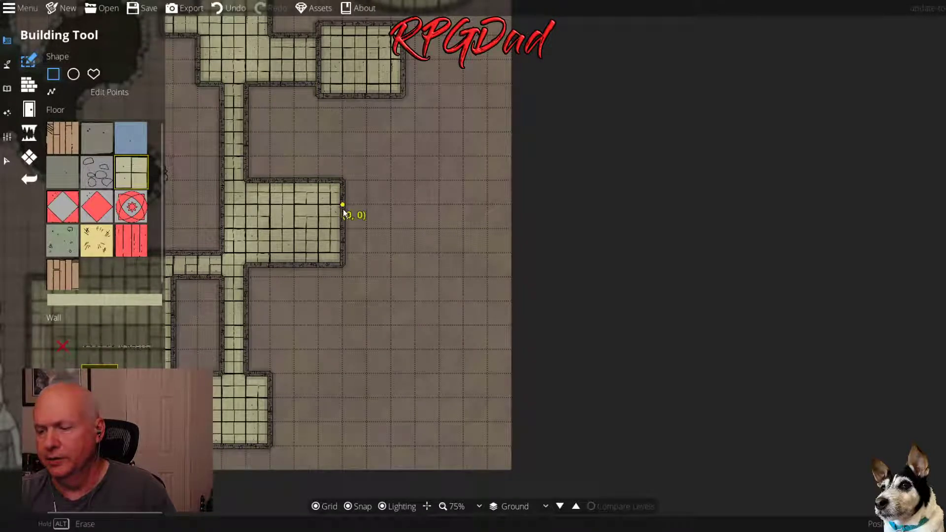
{"action": "left_click_drag", "start_coordinate": [342, 207], "coordinate": [367, 231]}
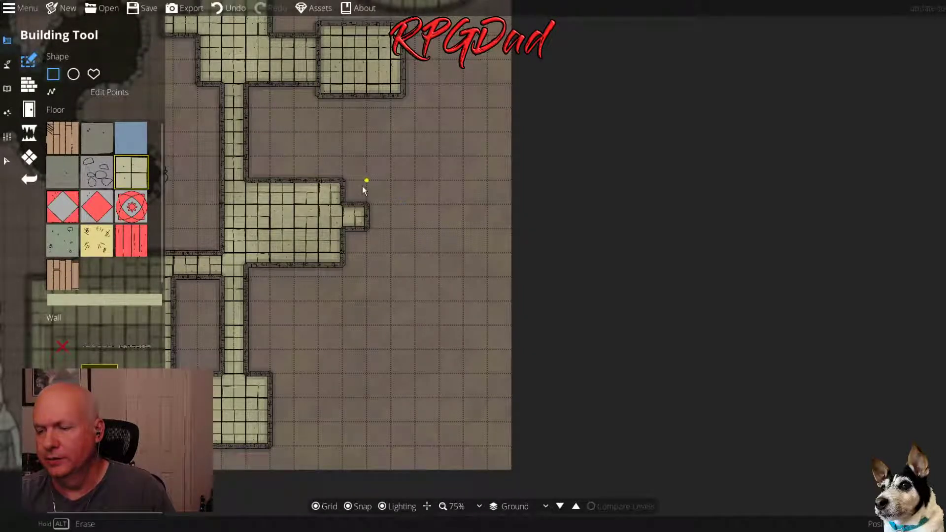
{"action": "left_click_drag", "start_coordinate": [364, 182], "coordinate": [487, 264]}
Extend the two connected rooms half a square south, making each 4 squares tall
{"action": "left_click_drag", "start_coordinate": [246, 265], "coordinate": [341, 288]}
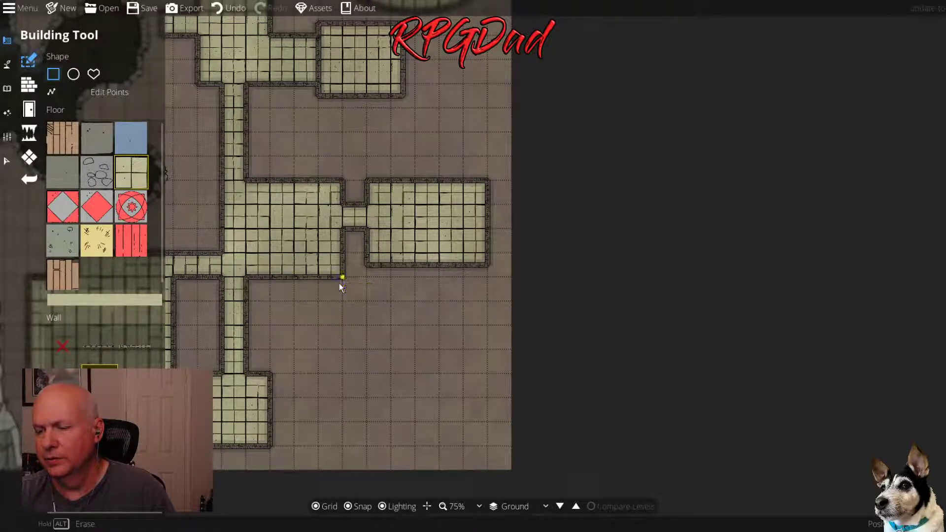
{"action": "left_click_drag", "start_coordinate": [367, 229], "coordinate": [490, 277]}
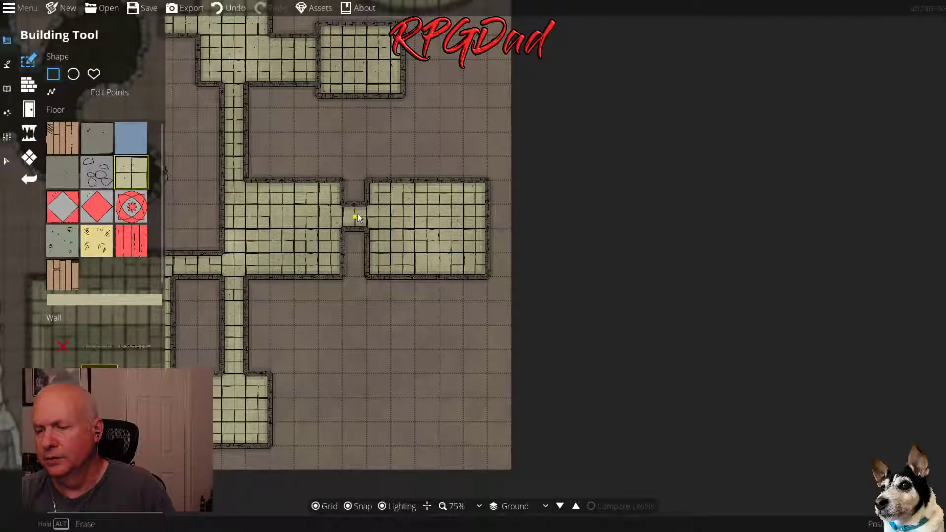
Run a one-square-wide corridor 2 squares south from the new east room to an 8 by 5-square room
{"action": "left_click_drag", "start_coordinate": [428, 351], "coordinate": [416, 250]}
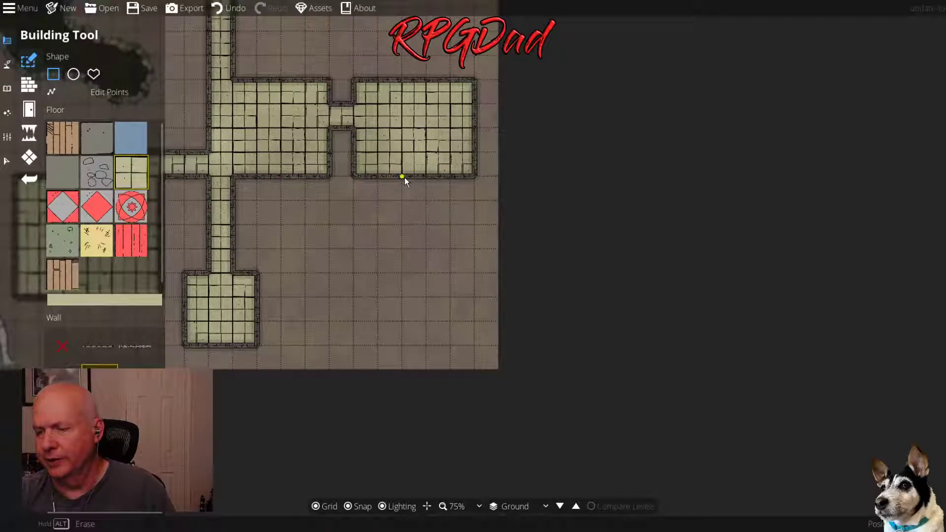
{"action": "left_click_drag", "start_coordinate": [403, 177], "coordinate": [426, 225]}
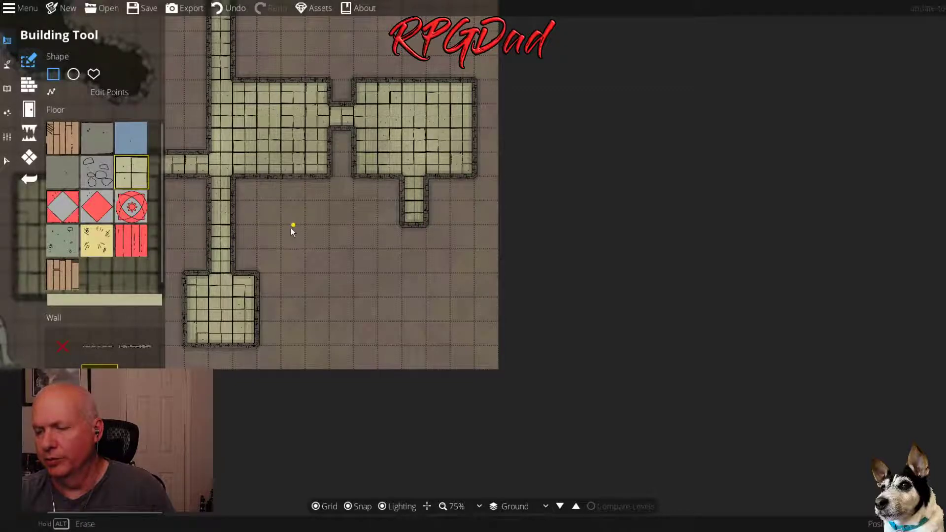
{"action": "left_click_drag", "start_coordinate": [281, 225], "coordinate": [473, 345]}
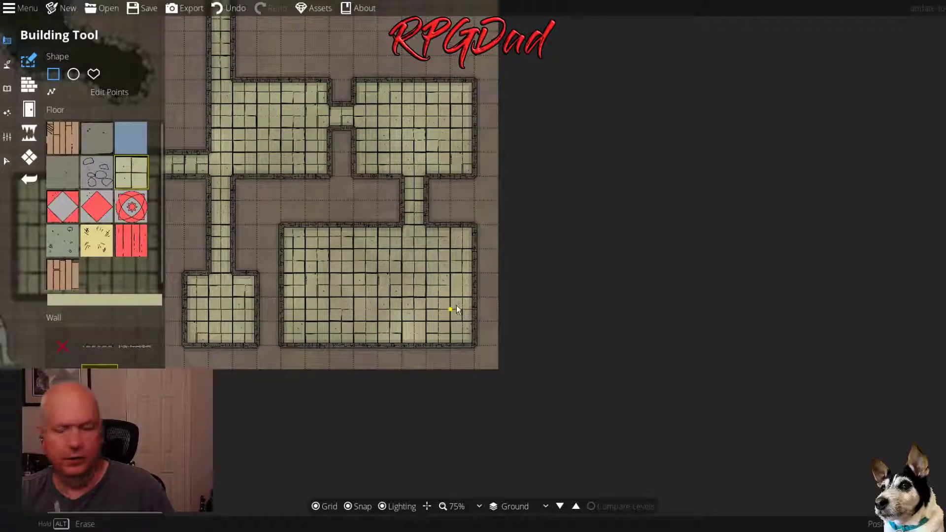
Switch back to the Wall tool and save the map with Save and Save As
{"action": "scroll", "coordinate": [457, 305], "scroll_direction": "down", "scroll_amount": 1}
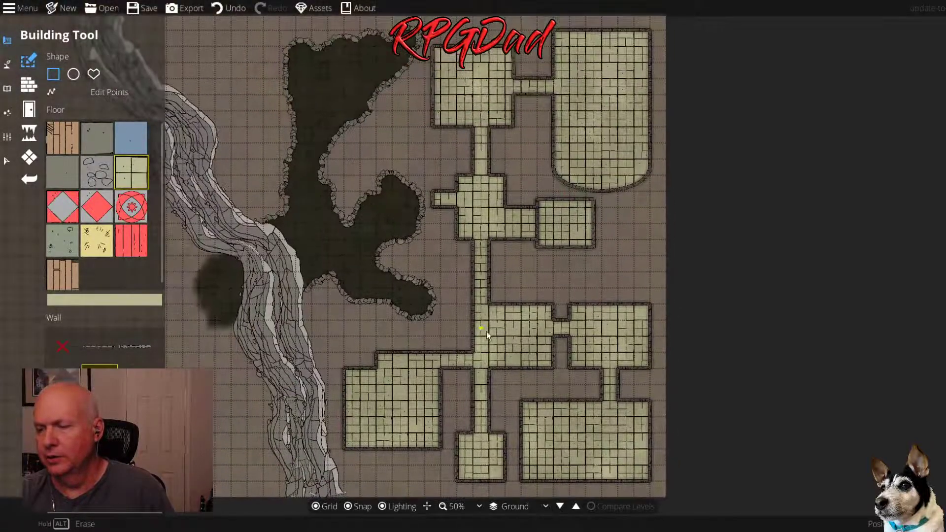
{"action": "scroll", "coordinate": [500, 327], "scroll_direction": "up", "scroll_amount": 2}
{"action": "scroll", "coordinate": [500, 327], "scroll_direction": "down", "scroll_amount": 1}
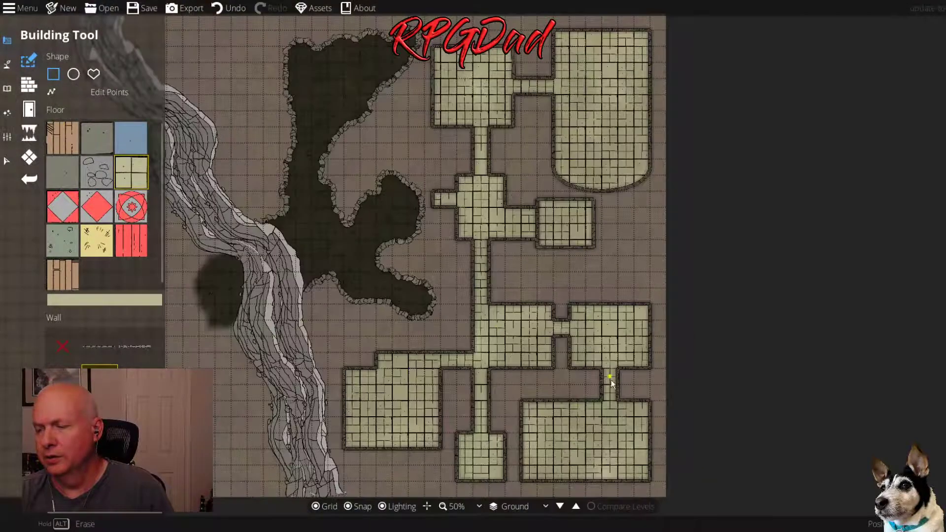
{"action": "scroll", "coordinate": [537, 311], "scroll_direction": "down", "scroll_amount": 1}
{"action": "scroll", "coordinate": [511, 294], "scroll_direction": "up", "scroll_amount": 3}
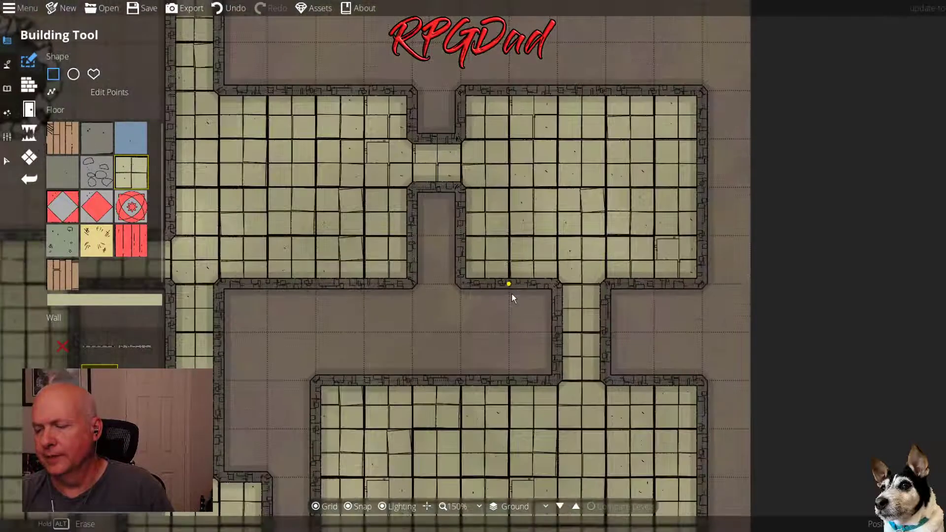
{"action": "left_click", "coordinate": [39, 88]}
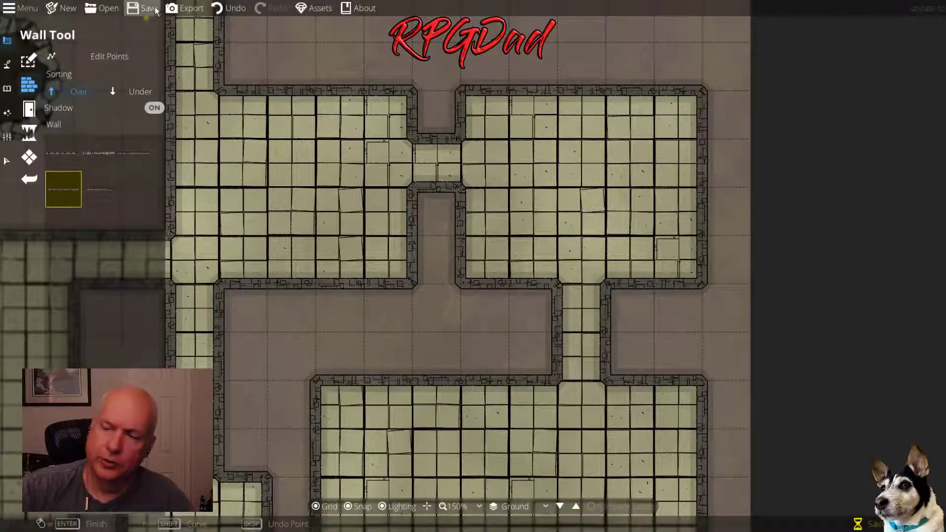
{"action": "left_click", "coordinate": [24, 10]}
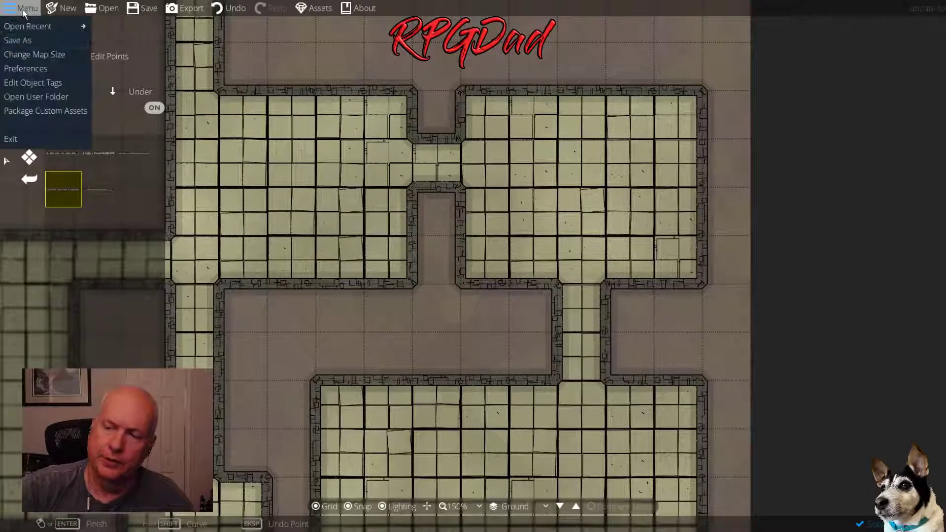
{"action": "left_click", "coordinate": [31, 41]}
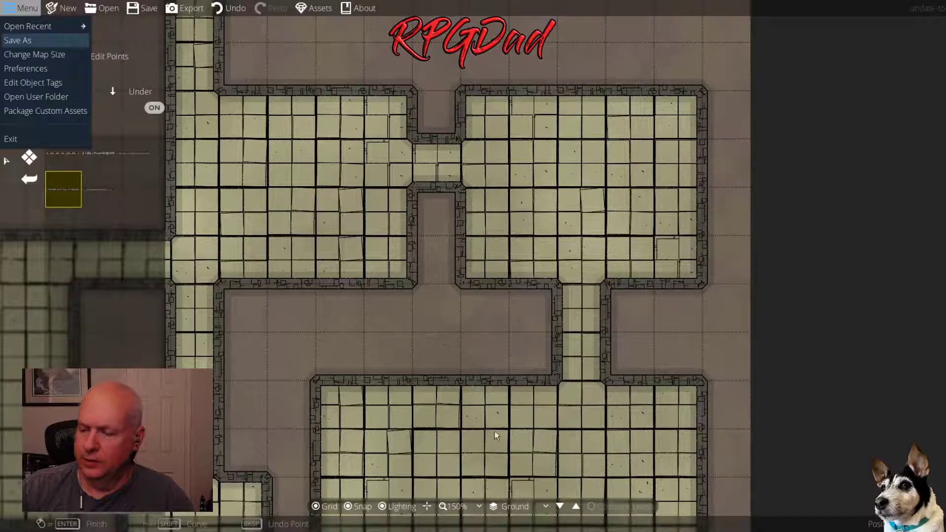
{"action": "left_click", "coordinate": [512, 266]}
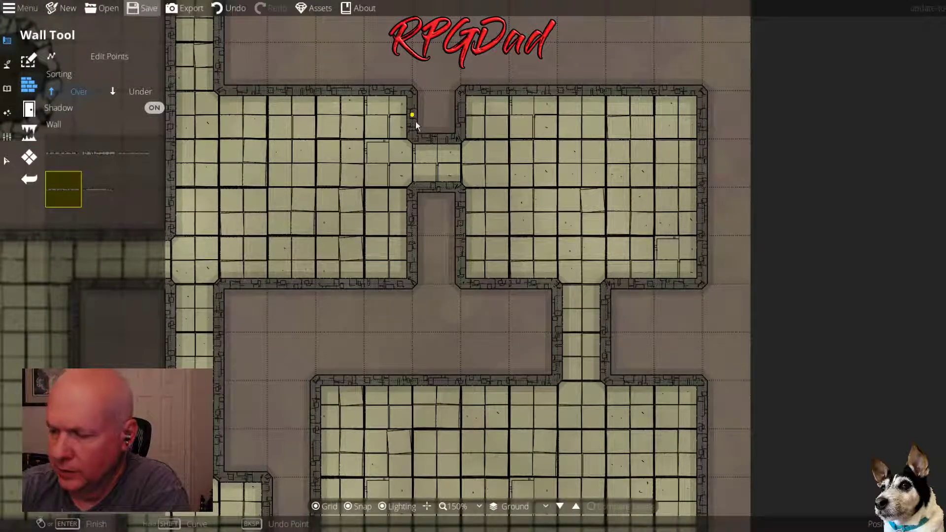
Draw stone walls across both ends of the short east-west connector and of the corridor to the large southeast room
{"action": "right_click", "coordinate": [414, 210]}
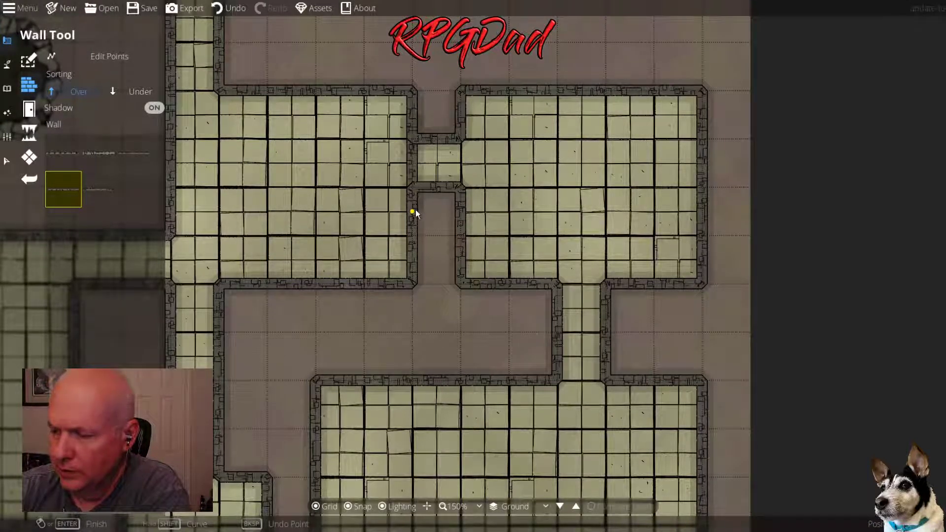
{"action": "left_click", "coordinate": [465, 118]}
{"action": "right_click", "coordinate": [465, 207]}
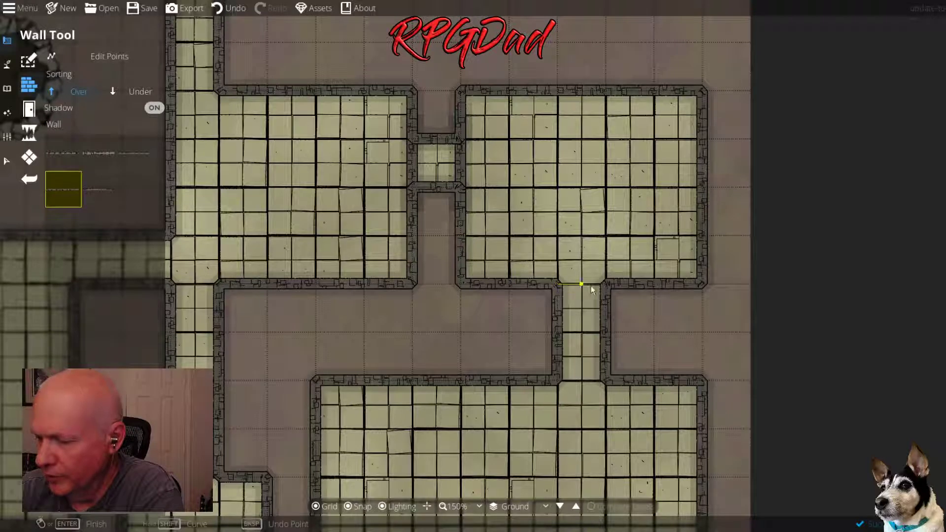
{"action": "right_click", "coordinate": [610, 287]}
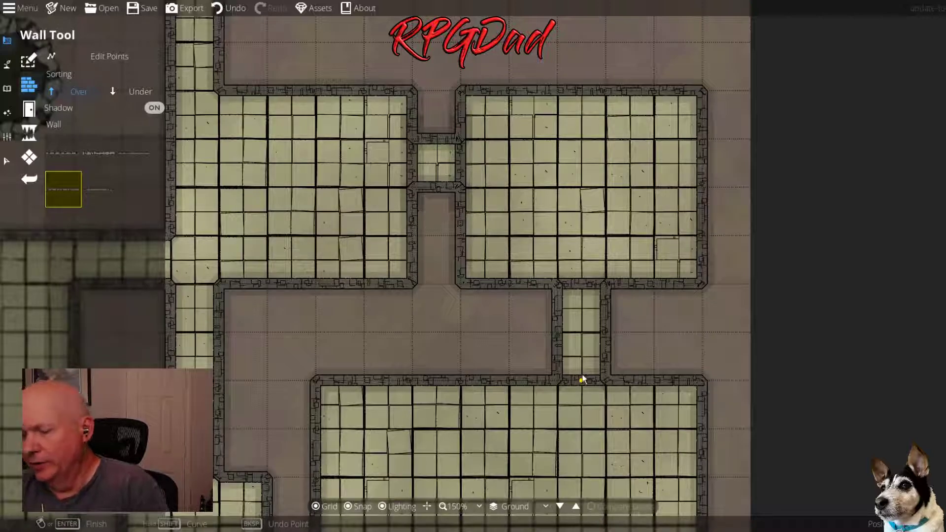
{"action": "left_click_drag", "start_coordinate": [583, 371], "coordinate": [755, 183]}
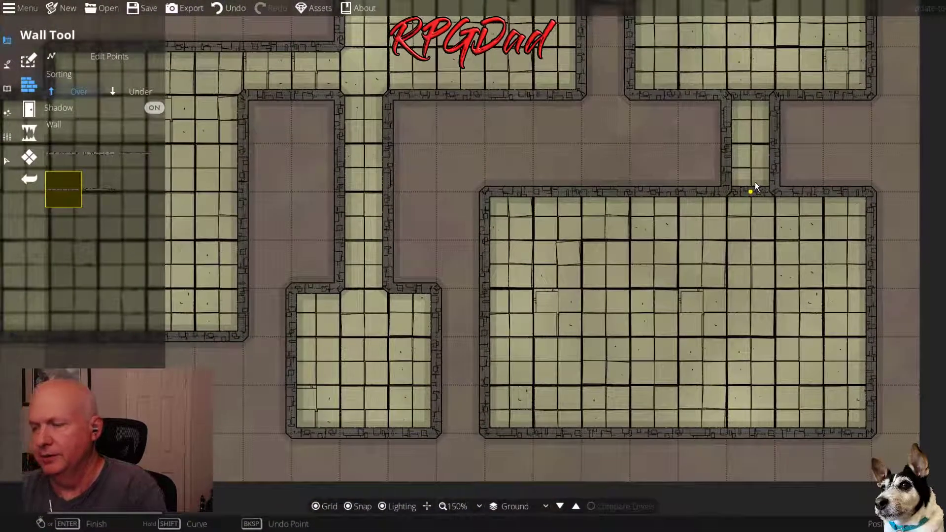
Draw stone walls across the small south room's corridor entrance and the large west room's opening to the east corridor
{"action": "left_click", "coordinate": [341, 288]}
{"action": "left_click", "coordinate": [389, 290]}
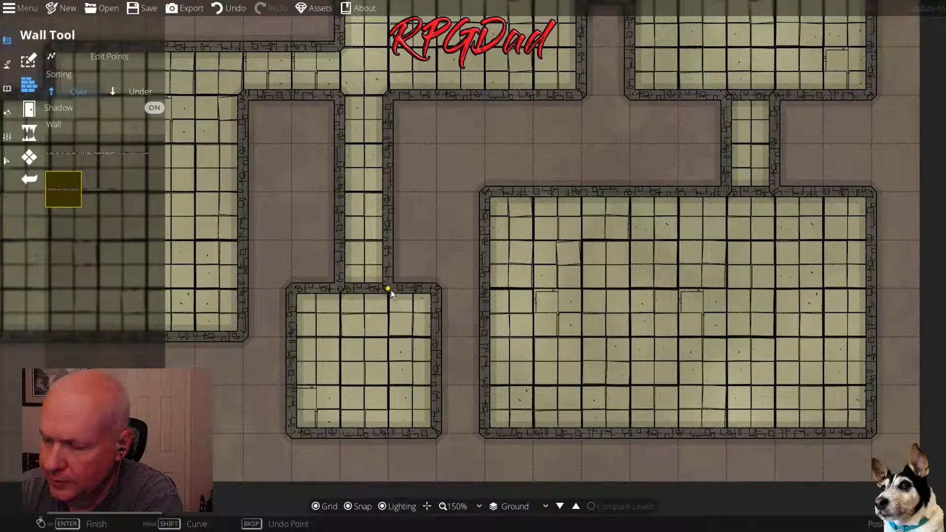
{"action": "left_click_drag", "start_coordinate": [436, 205], "coordinate": [412, 335]}
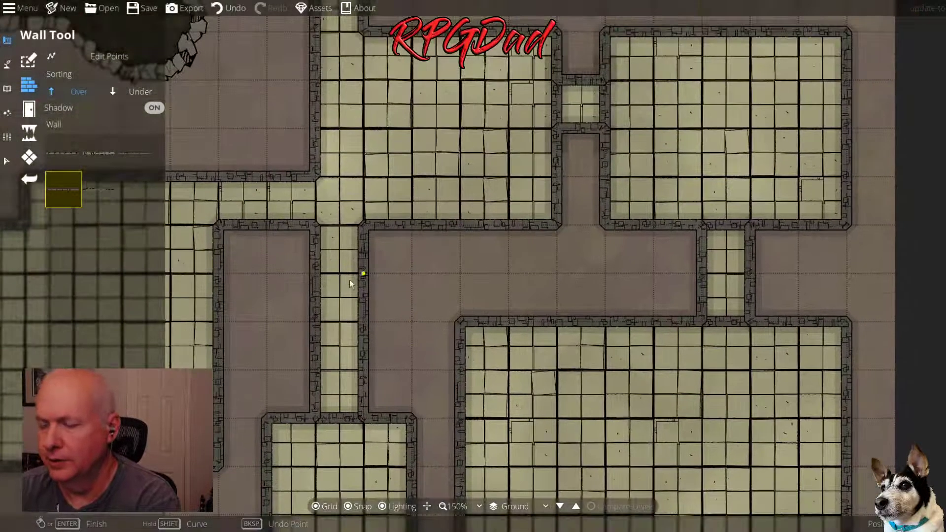
{"action": "left_click_drag", "start_coordinate": [349, 279], "coordinate": [616, 220]}
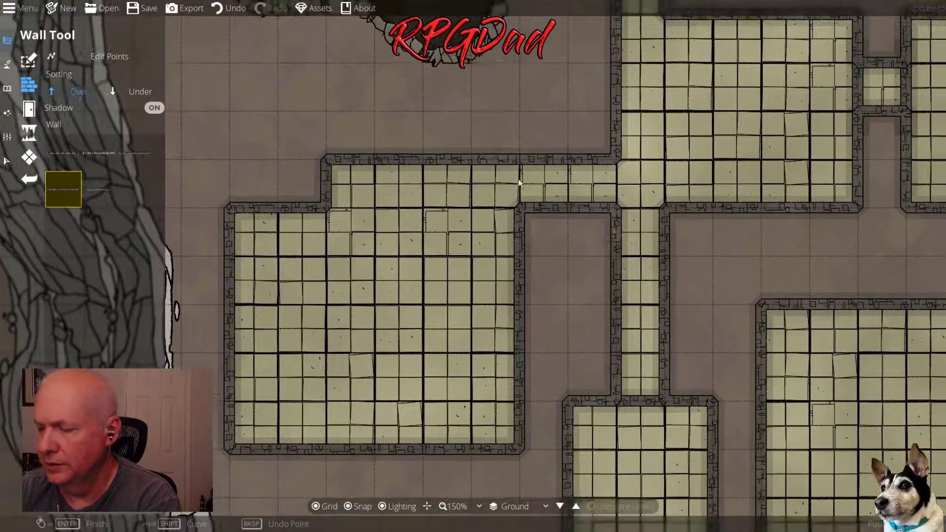
{"action": "left_click", "coordinate": [522, 161]}
{"action": "left_click", "coordinate": [521, 209]}
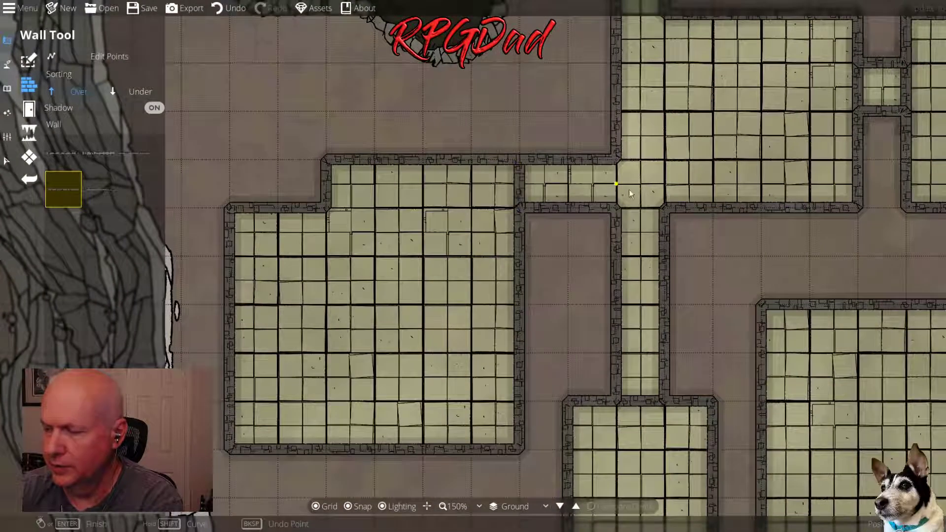
Draw stone walls across the north end of the small south room's corridor and the irregular middle room's south opening
{"action": "left_click_drag", "start_coordinate": [628, 189], "coordinate": [491, 107]}
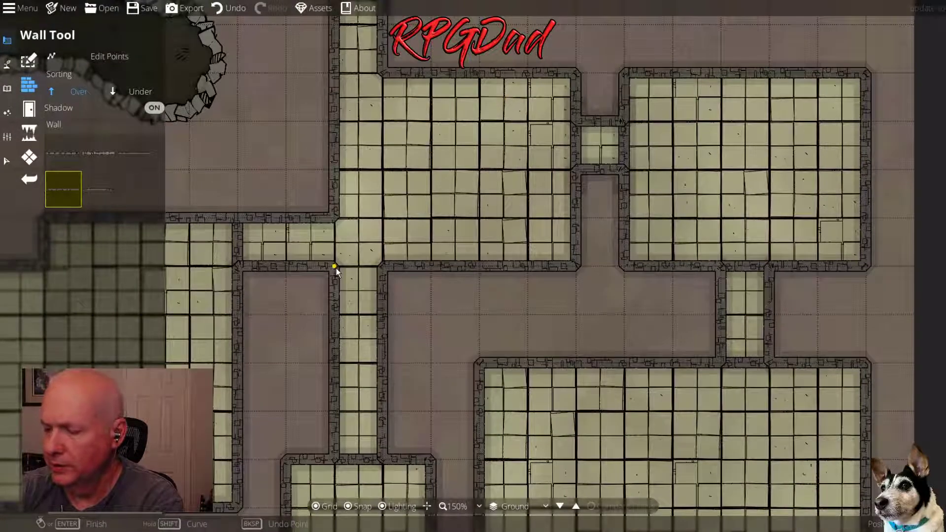
{"action": "left_click_drag", "start_coordinate": [458, 188], "coordinate": [454, 273]}
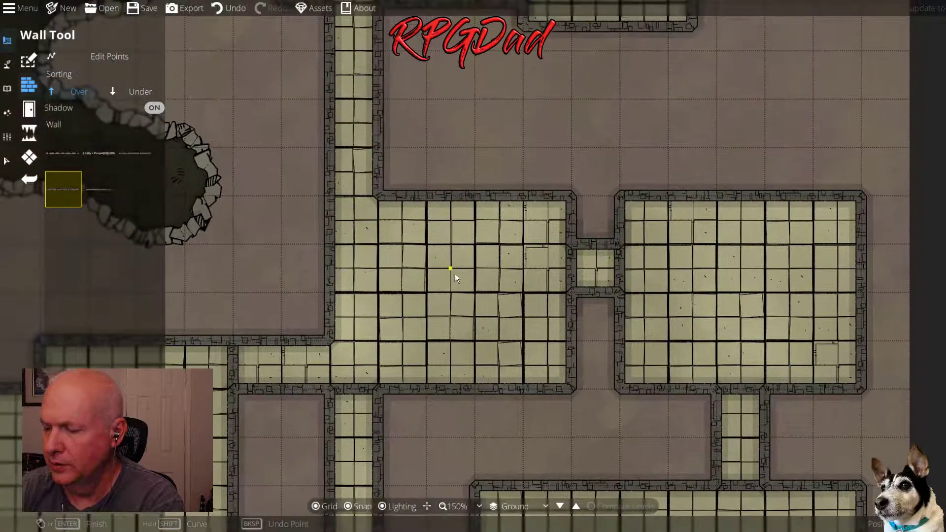
{"action": "left_click_drag", "start_coordinate": [538, 93], "coordinate": [483, 337]}
{"action": "left_click_drag", "start_coordinate": [336, 300], "coordinate": [474, 310]}
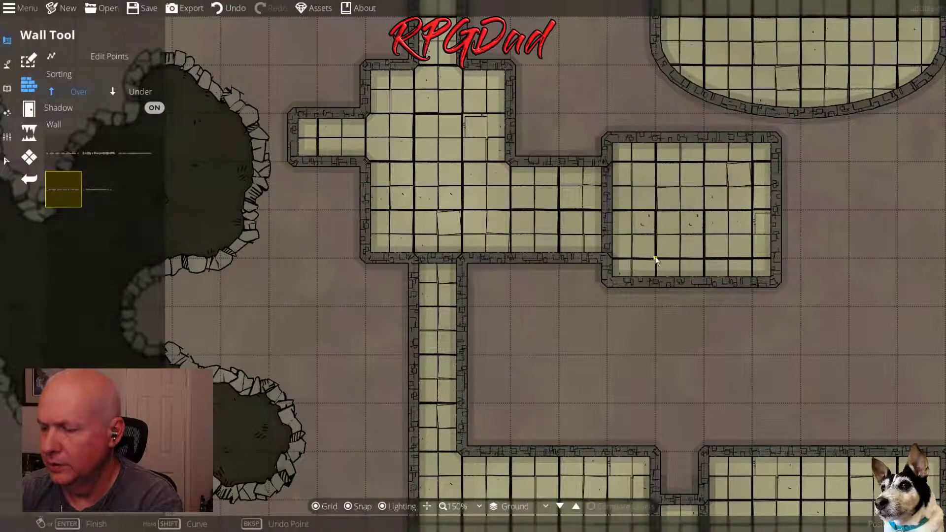
Draw stone walls across both ends of the vertical corridor between the northern square room and the irregular middle room
{"action": "key", "text": "Up"}
{"action": "key", "text": "Up"}
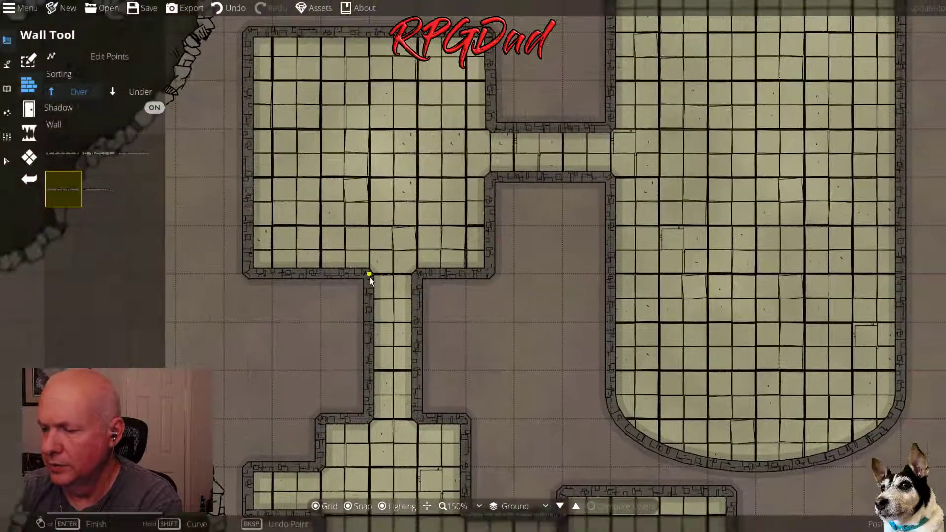
{"action": "left_click", "coordinate": [417, 274]}
{"action": "right_click", "coordinate": [417, 275]}
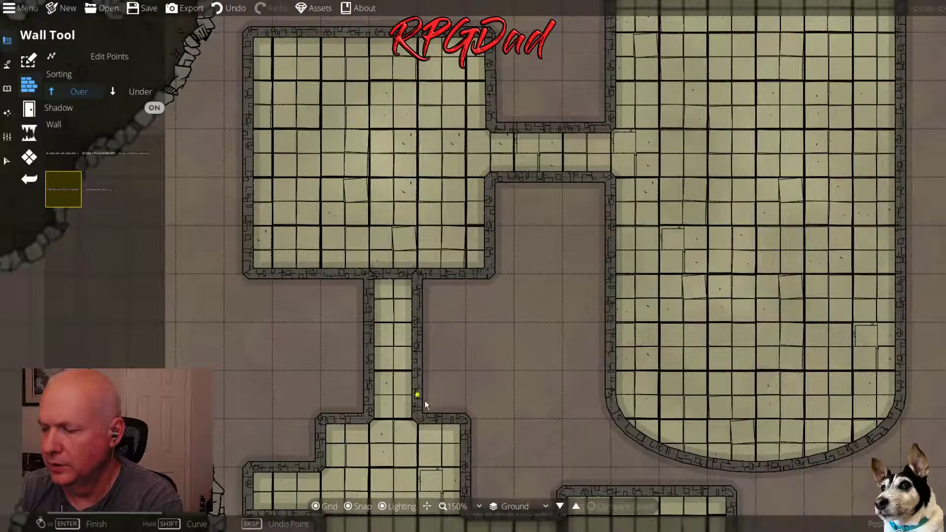
{"action": "left_click", "coordinate": [372, 419]}
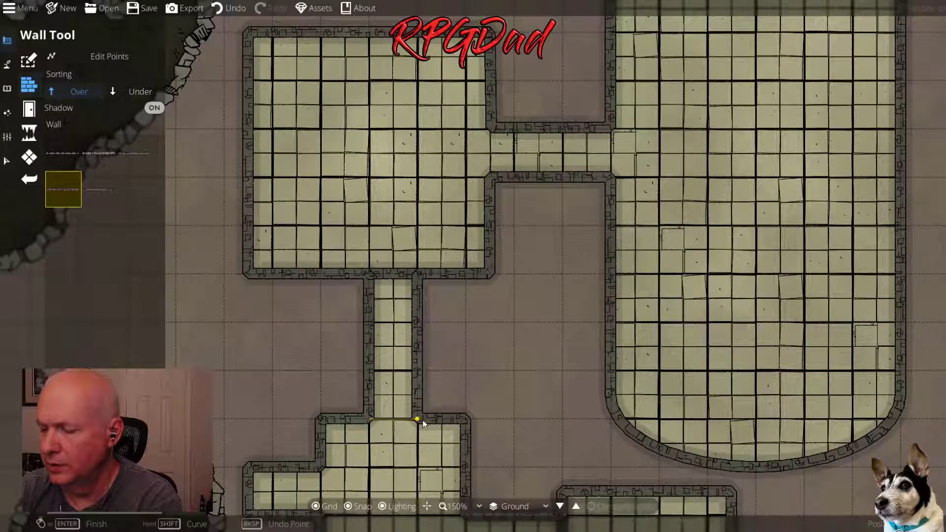
{"action": "left_click", "coordinate": [417, 419]}
{"action": "right_click", "coordinate": [417, 419]}
Draw stone walls across both ends of the horizontal corridor between the northern square room and the round-ended hall
{"action": "key", "text": "Up"}
{"action": "key", "text": "Right"}
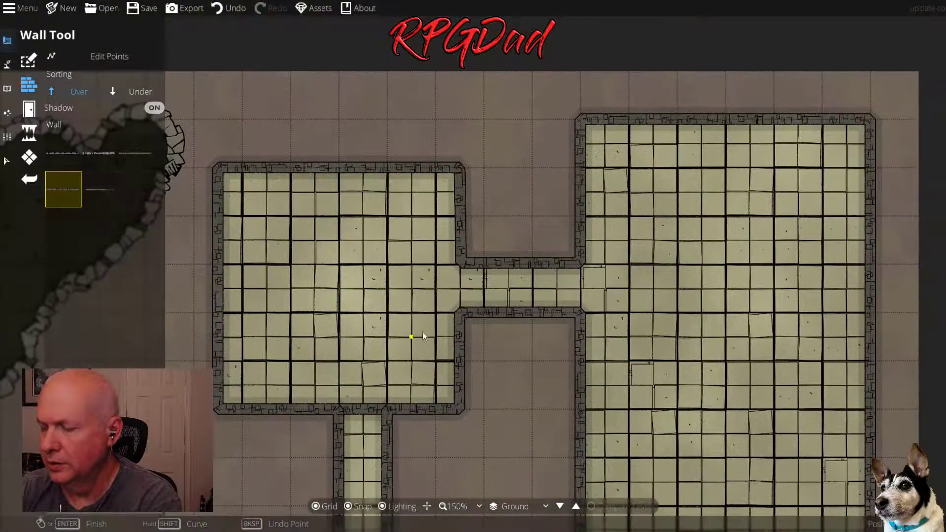
{"action": "left_click_drag", "start_coordinate": [619, 270], "coordinate": [584, 191]}
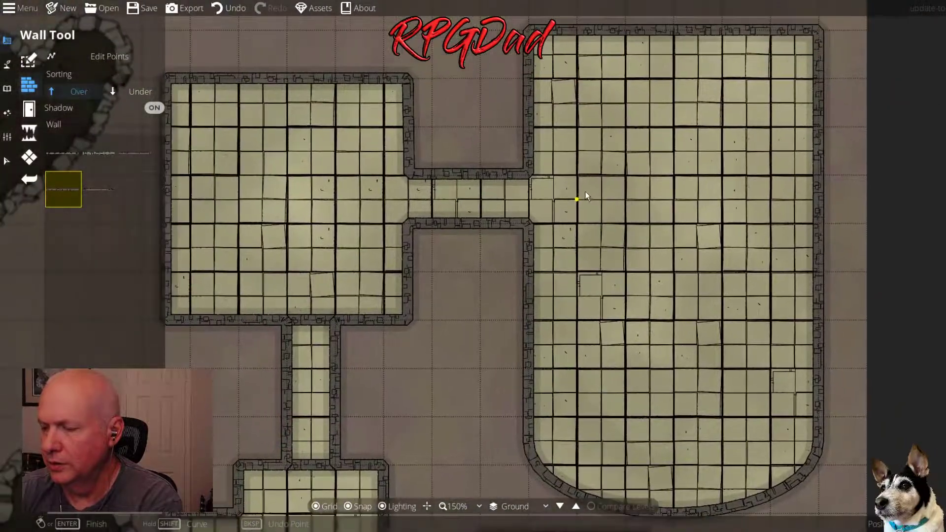
{"action": "left_click", "coordinate": [413, 175]}
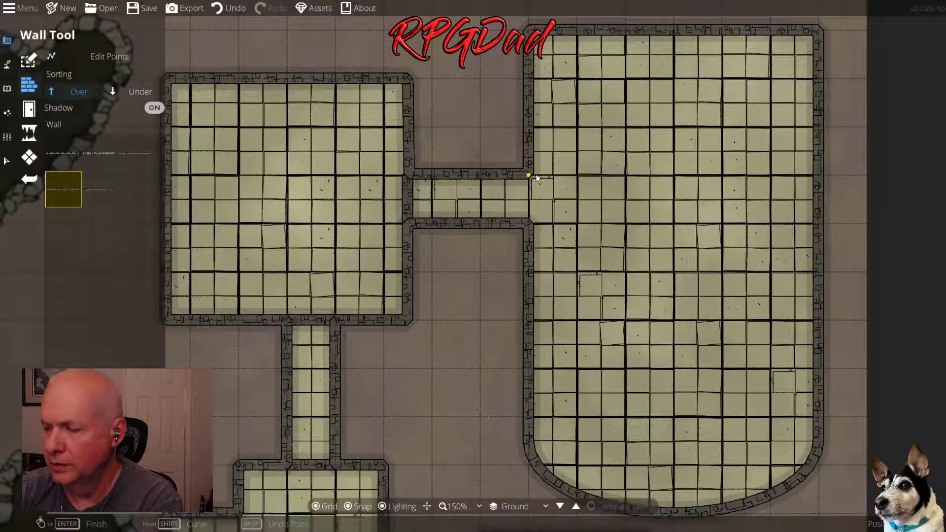
{"action": "left_click", "coordinate": [530, 223]}
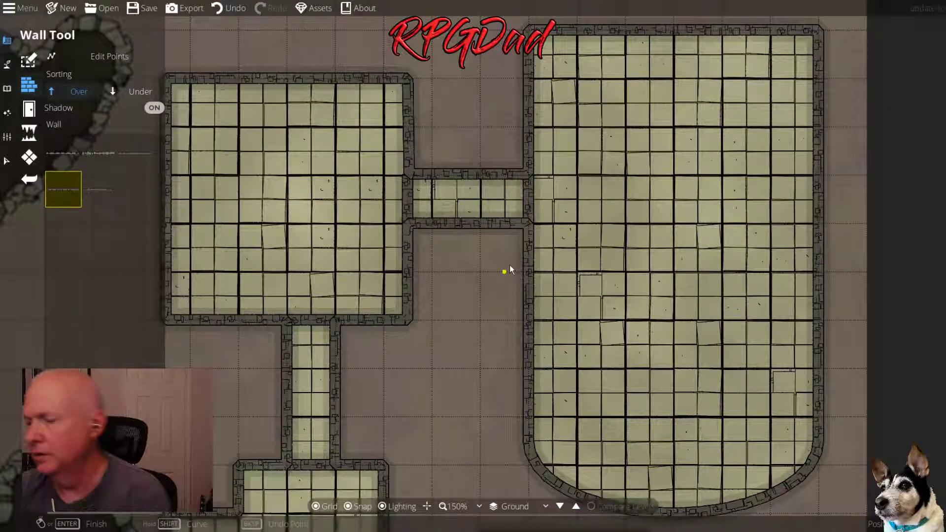
Examine the rooms and corridors from north to south for openings still missing a wall
{"action": "scroll", "coordinate": [721, 431], "scroll_direction": "down", "scroll_amount": 5}
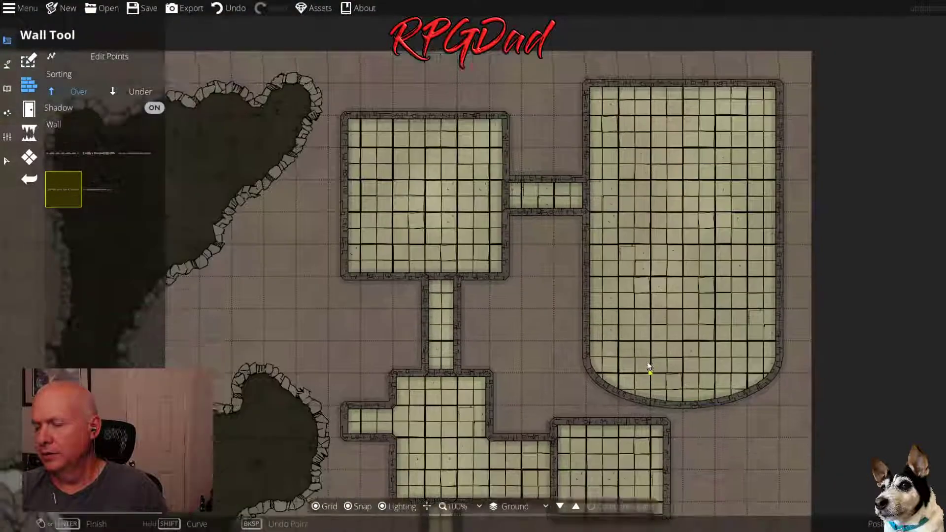
{"action": "left_click_drag", "start_coordinate": [646, 362], "coordinate": [664, 161]}
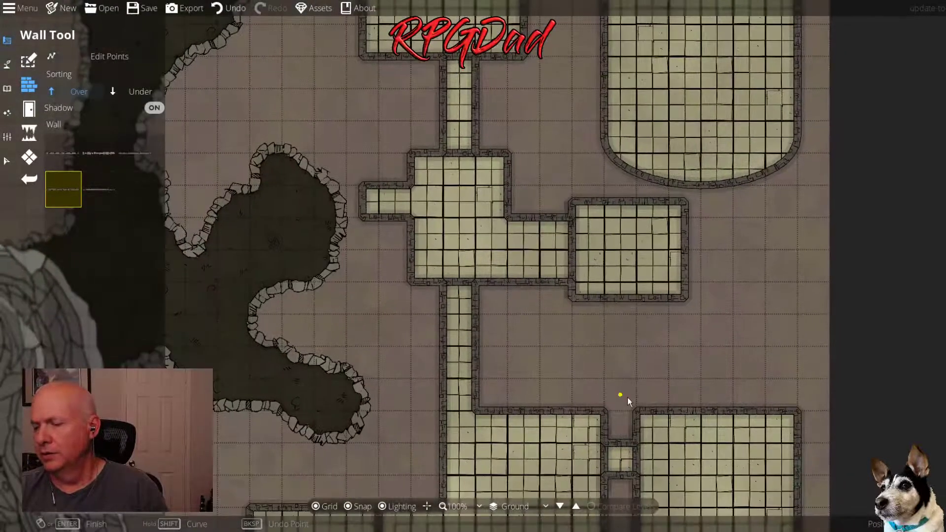
{"action": "left_click_drag", "start_coordinate": [628, 397], "coordinate": [650, 133]}
{"action": "left_click_drag", "start_coordinate": [608, 350], "coordinate": [586, 321]}
{"action": "scroll", "coordinate": [427, 310], "scroll_direction": "up", "scroll_amount": 5}
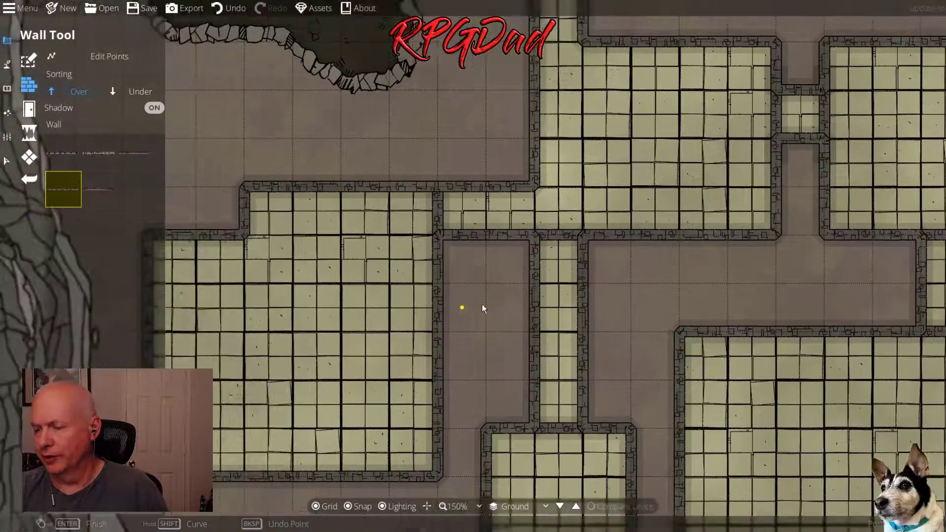
{"action": "left_click_drag", "start_coordinate": [482, 308], "coordinate": [433, 154]}
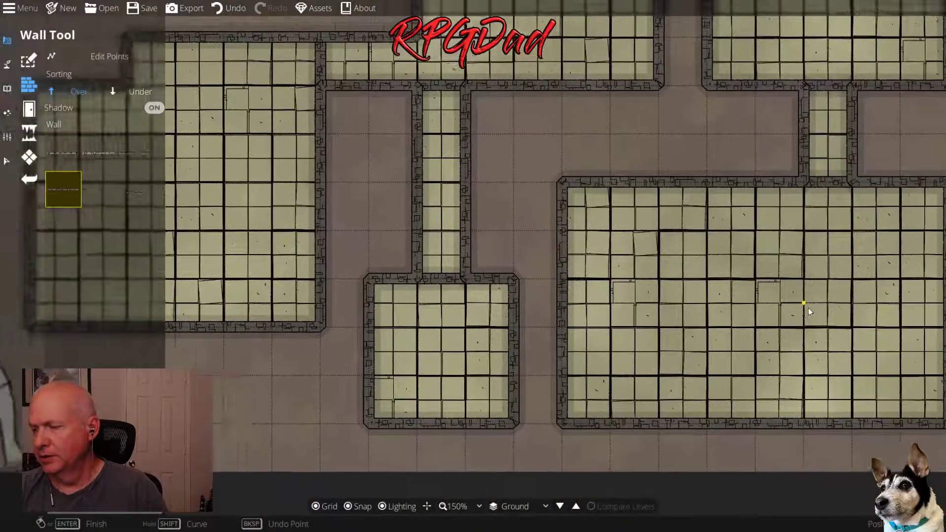
{"action": "left_click_drag", "start_coordinate": [808, 309], "coordinate": [834, 327]}
{"action": "left_click_drag", "start_coordinate": [535, 222], "coordinate": [672, 291]}
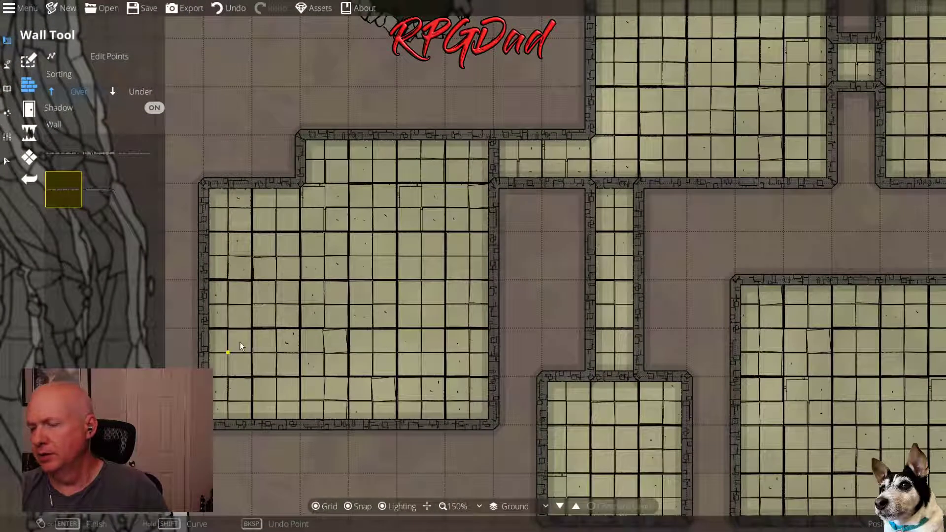
With the Portal tool's metal door style, place doors in the west room's corridor opening and at both ends of the small south room's corridor
{"action": "left_click", "coordinate": [29, 108]}
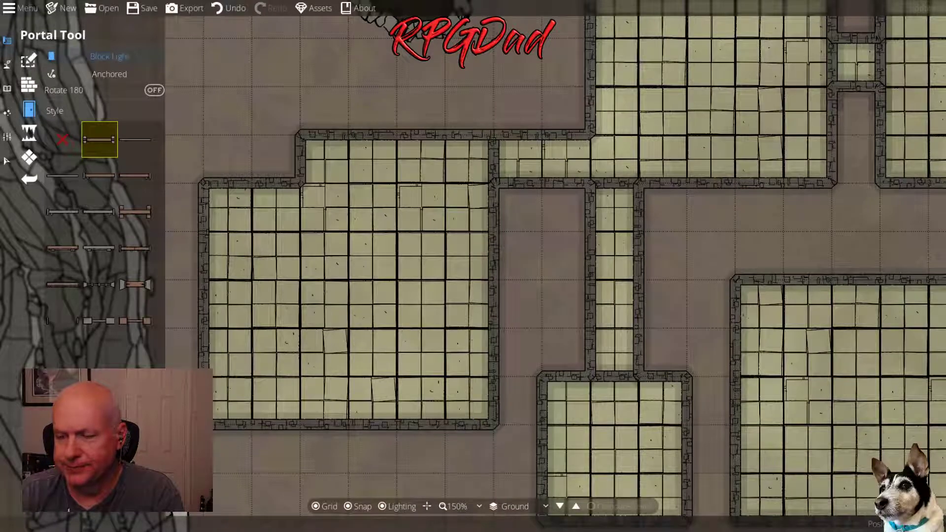
{"action": "left_click", "coordinate": [105, 248]}
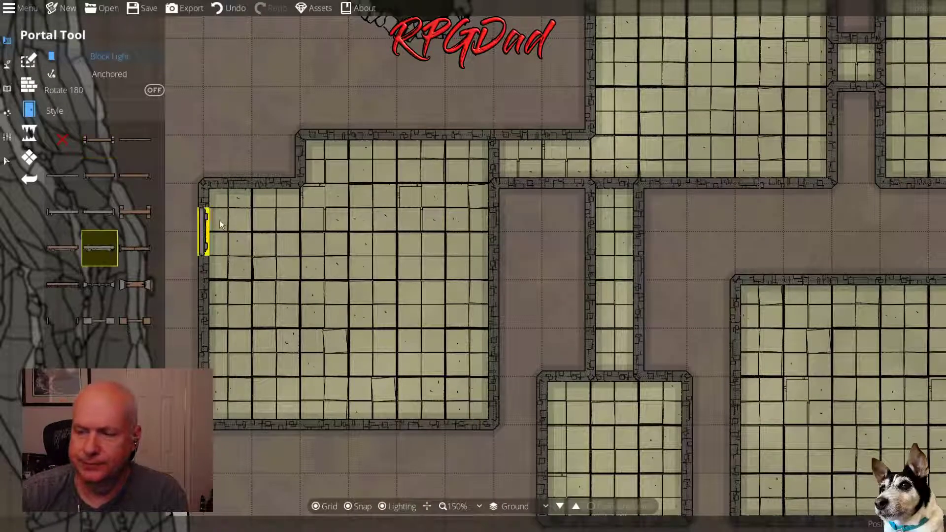
{"action": "left_click", "coordinate": [495, 165]}
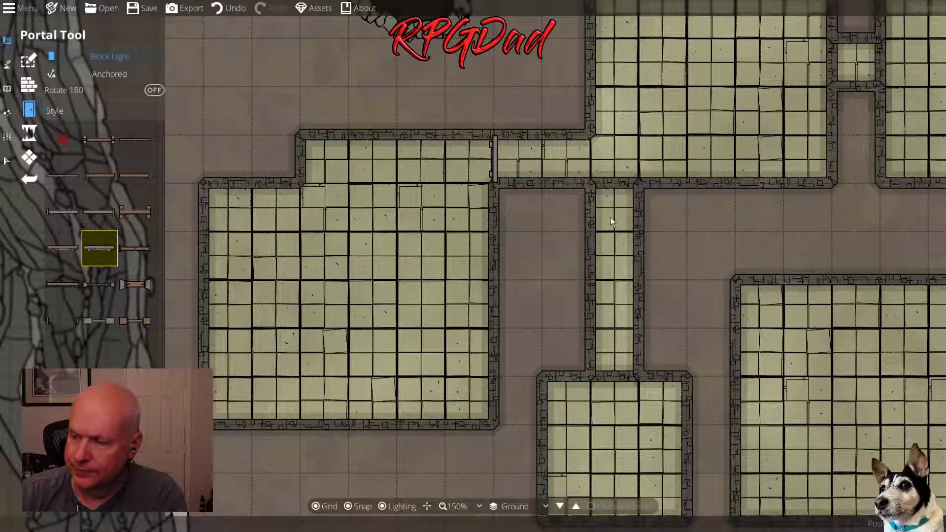
{"action": "left_click", "coordinate": [613, 185]}
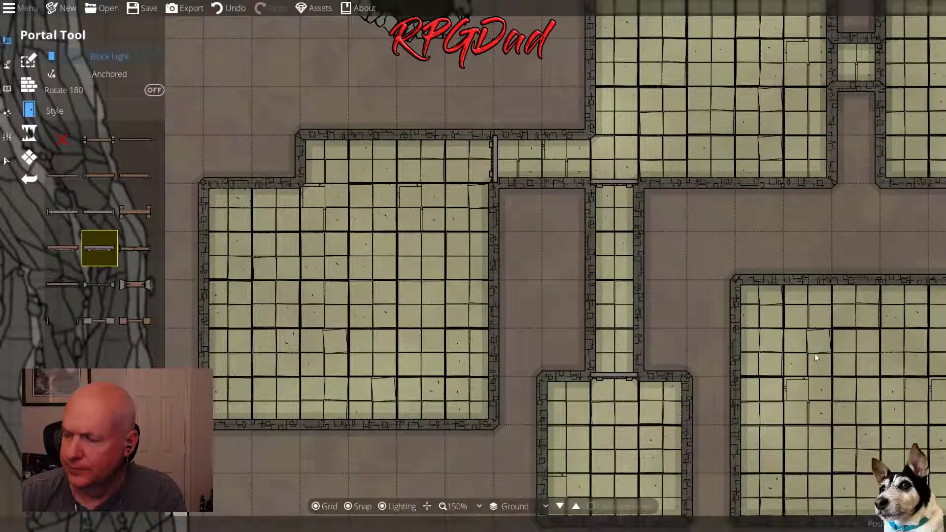
Place matching doors at both ends of the short east-west connector and of the corridor to the large southeast room
{"action": "left_click_drag", "start_coordinate": [800, 184], "coordinate": [401, 370]}
{"action": "left_click", "coordinate": [432, 244]}
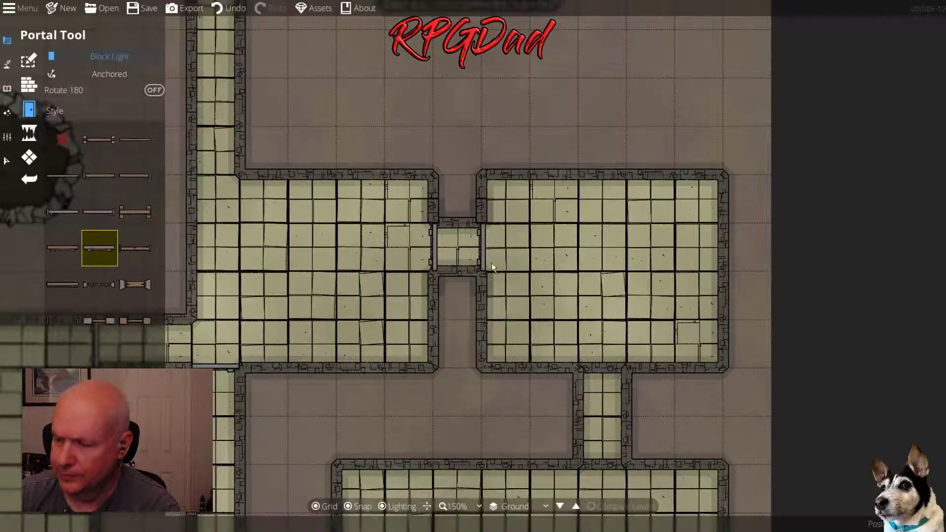
{"action": "left_click_drag", "start_coordinate": [560, 379], "coordinate": [598, 102]}
{"action": "left_click", "coordinate": [605, 94]}
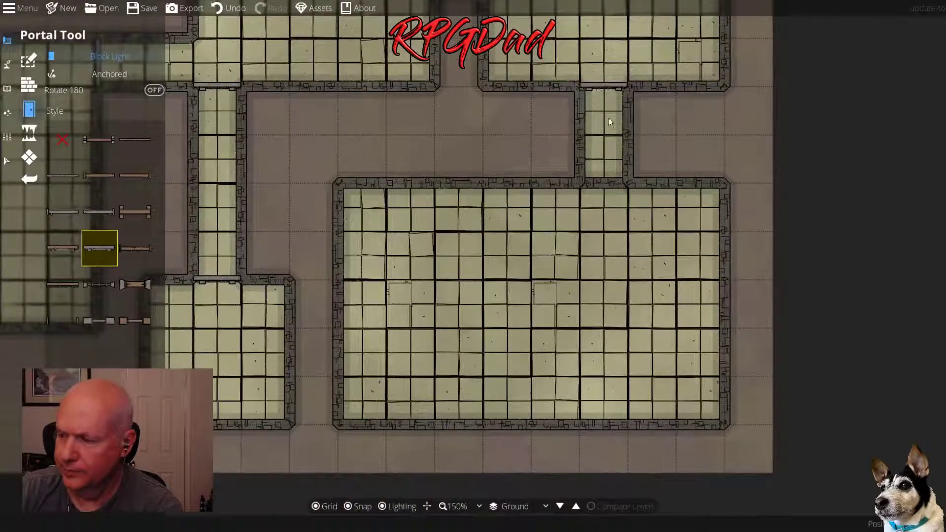
Place matching doors in the middle room's south opening and at both ends of the corridors joining it, the northern square room and the round-ended hall
{"action": "left_click_drag", "start_coordinate": [464, 204], "coordinate": [492, 338]}
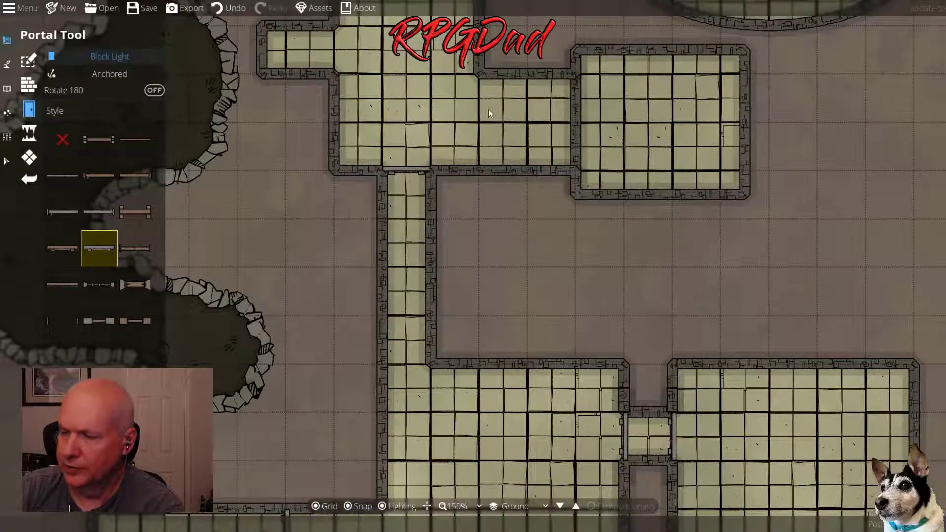
{"action": "left_click_drag", "start_coordinate": [489, 109], "coordinate": [440, 338]}
{"action": "left_click", "coordinate": [357, 212]}
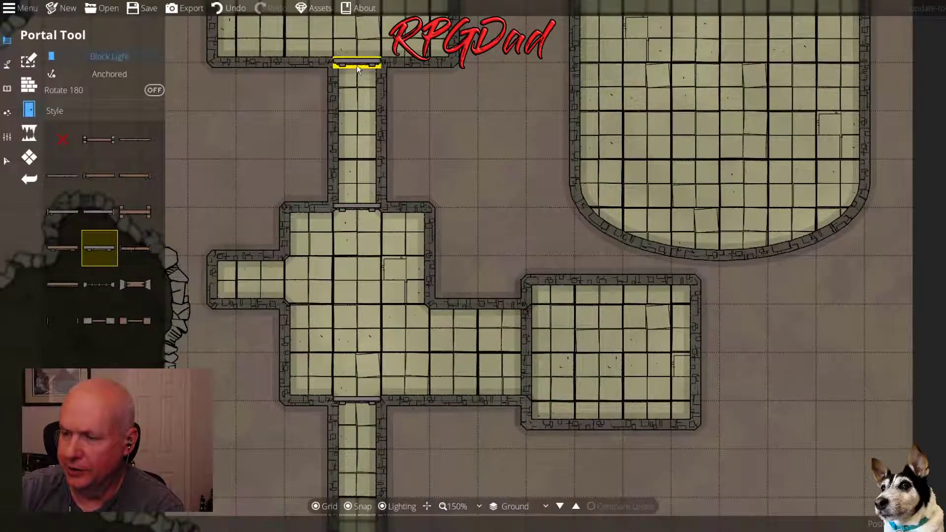
{"action": "left_click_drag", "start_coordinate": [400, 122], "coordinate": [418, 274]}
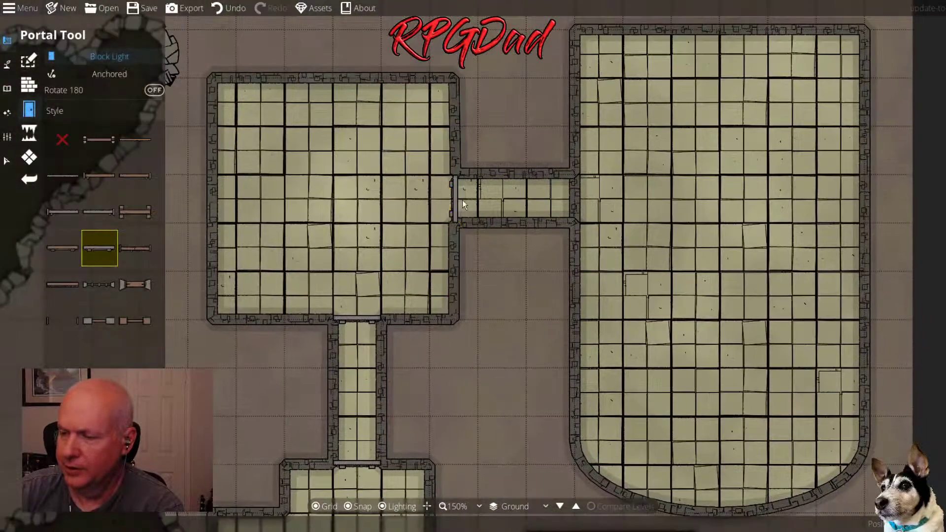
Review the whole room and corridor layout to check the door placement
{"action": "left_click_drag", "start_coordinate": [531, 306], "coordinate": [531, 144]}
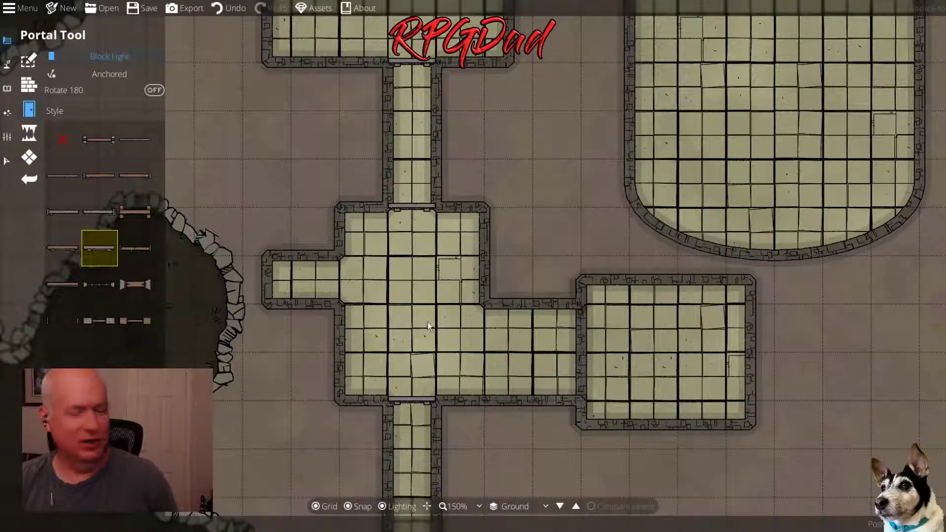
{"action": "scroll", "coordinate": [448, 335], "scroll_direction": "down", "scroll_amount": 2}
{"action": "left_click_drag", "start_coordinate": [555, 209], "coordinate": [619, 183]}
{"action": "left_click_drag", "start_coordinate": [672, 420], "coordinate": [618, 161]}
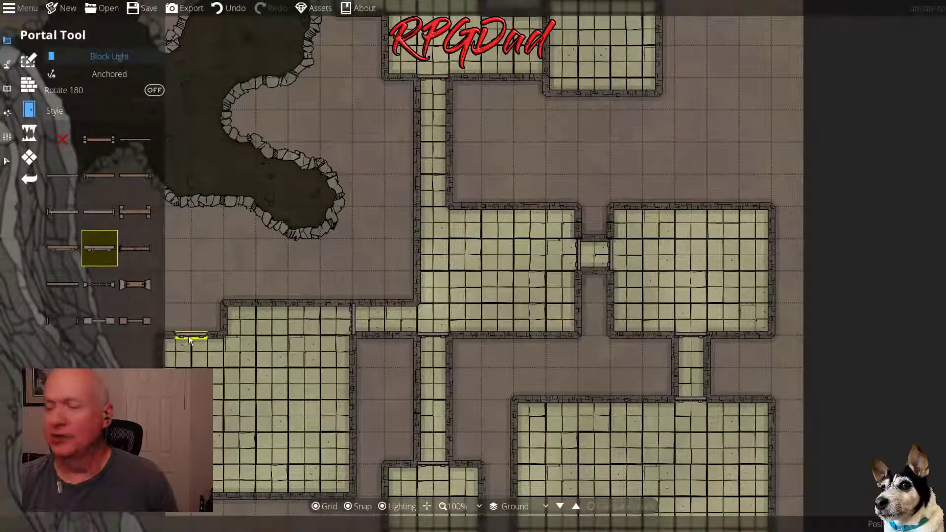
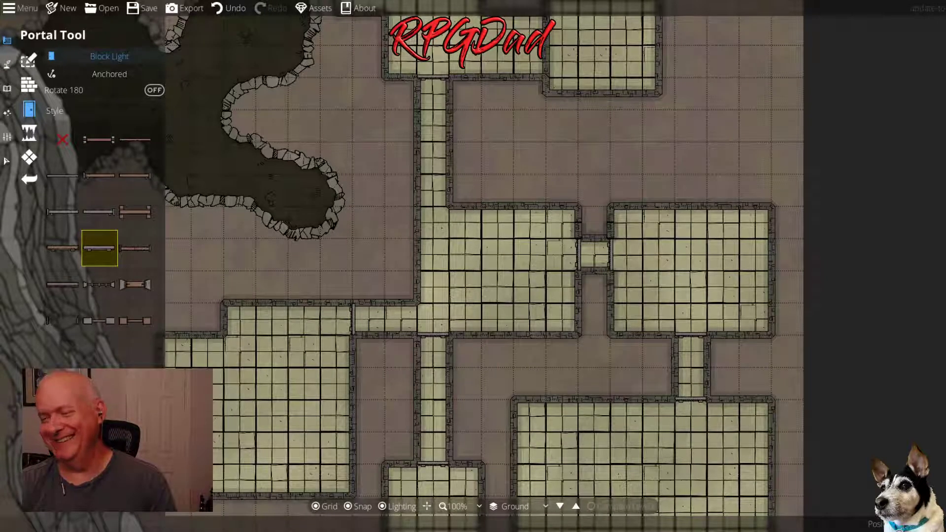
{"action": "scroll", "coordinate": [509, 288], "scroll_direction": "down", "scroll_amount": 1}
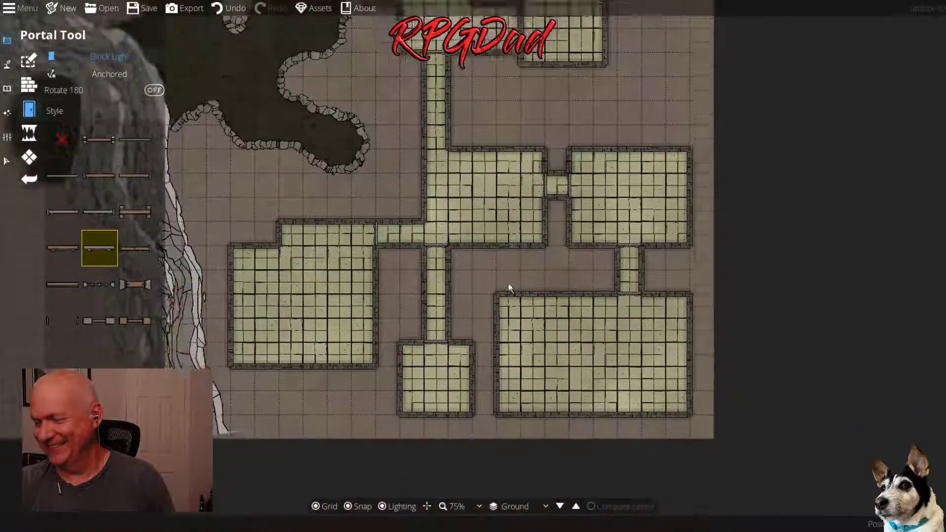
{"action": "left_click_drag", "start_coordinate": [509, 288], "coordinate": [474, 221]}
{"action": "key", "text": "Up"}
{"action": "key", "text": "Up"}
{"action": "key", "text": "Up"}
{"action": "key", "text": "Up"}
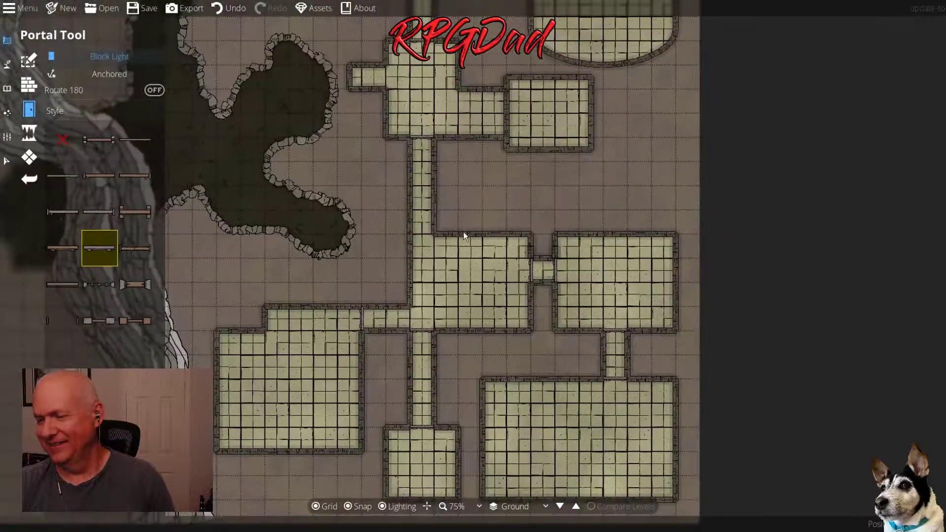
{"action": "key", "text": "Up"}
{"action": "key", "text": "Up"}
{"action": "key", "text": "Up"}
{"action": "left_click_drag", "start_coordinate": [491, 142], "coordinate": [405, 182]}
{"action": "scroll", "coordinate": [418, 232], "scroll_direction": "up", "scroll_amount": 3}
{"action": "scroll", "coordinate": [418, 232], "scroll_direction": "down", "scroll_amount": 2}
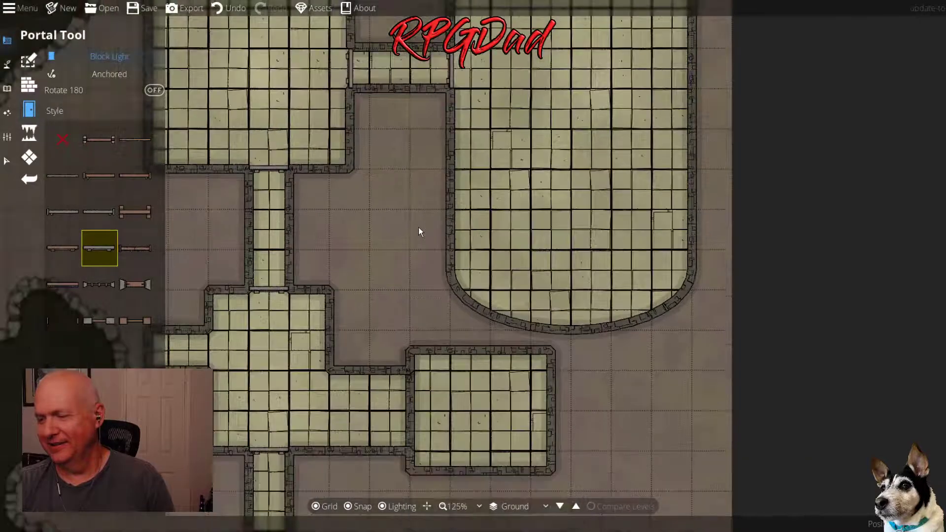
{"action": "left_click_drag", "start_coordinate": [380, 273], "coordinate": [562, 236]}
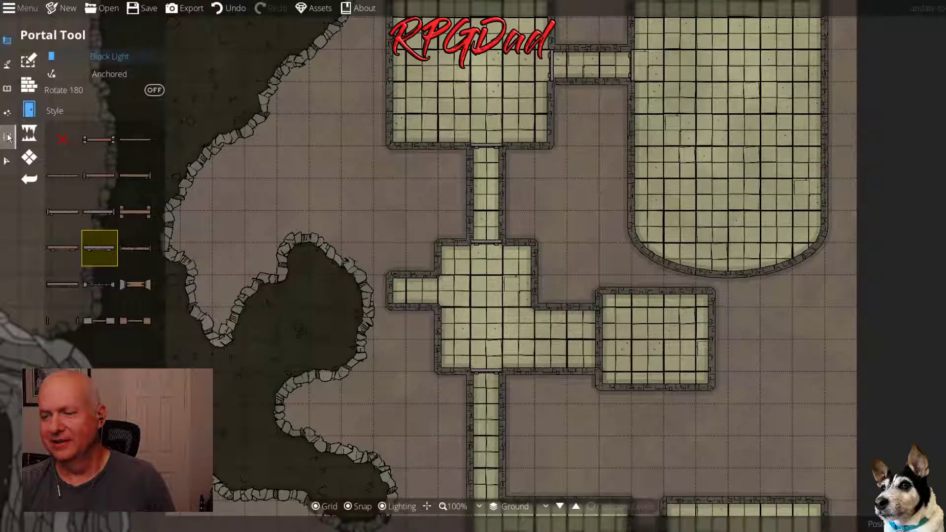
{"action": "left_click", "coordinate": [7, 161]}
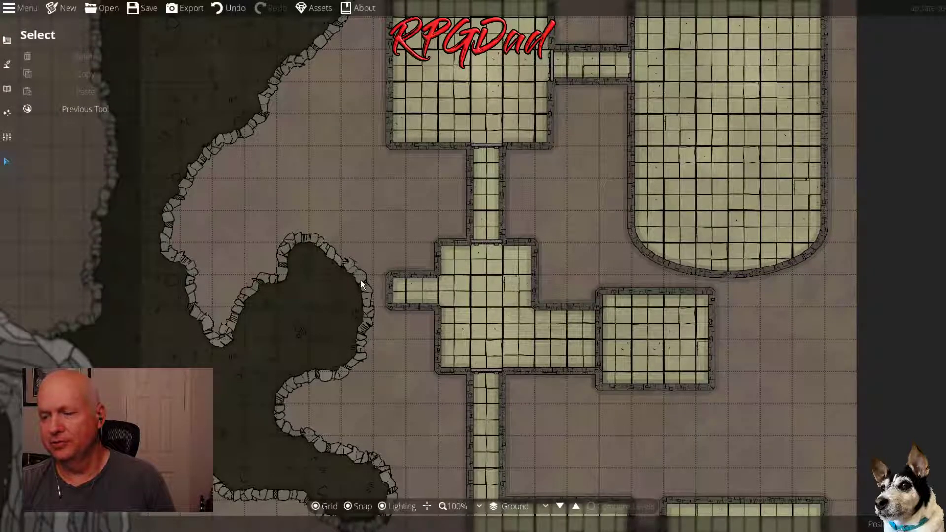
{"action": "left_click", "coordinate": [6, 64]}
{"action": "left_click", "coordinate": [42, 86]}
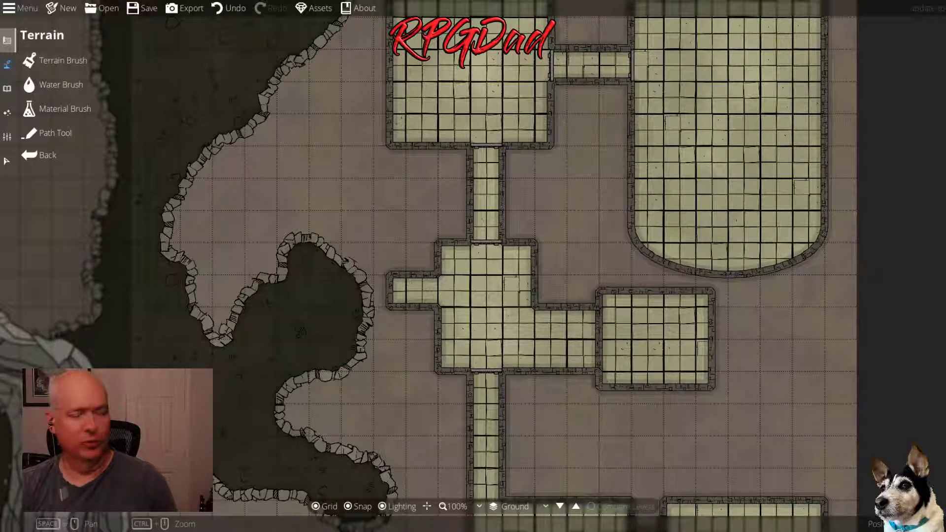
{"action": "left_click_drag", "start_coordinate": [686, 156], "coordinate": [459, 309]}
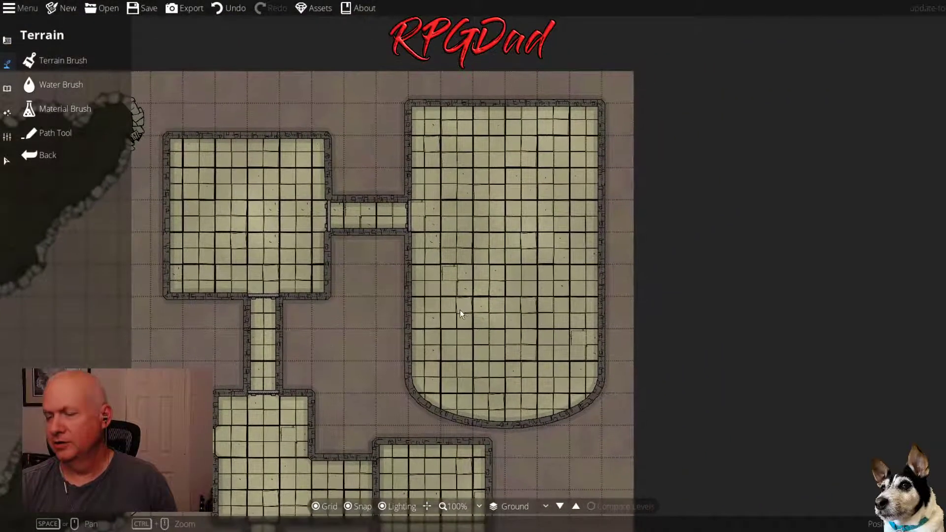
{"action": "left_click", "coordinate": [121, 59]}
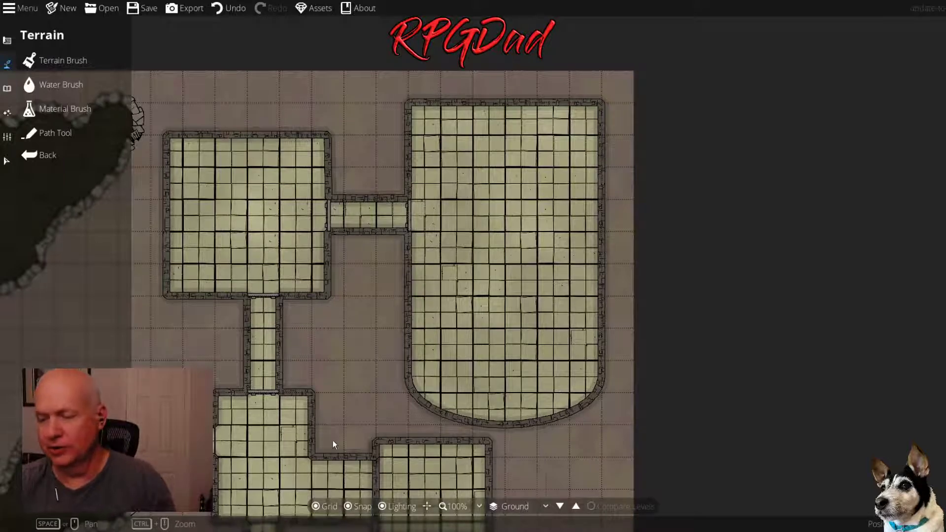
With snapping off and the smallest Cave Brush in Dig Cave mode, extend the cave's east side to meet the middle room's west corridor
{"action": "left_click_drag", "start_coordinate": [332, 440], "coordinate": [418, 253]}
{"action": "left_click_drag", "start_coordinate": [337, 150], "coordinate": [445, 330]}
{"action": "scroll", "coordinate": [348, 273], "scroll_direction": "up", "scroll_amount": 2}
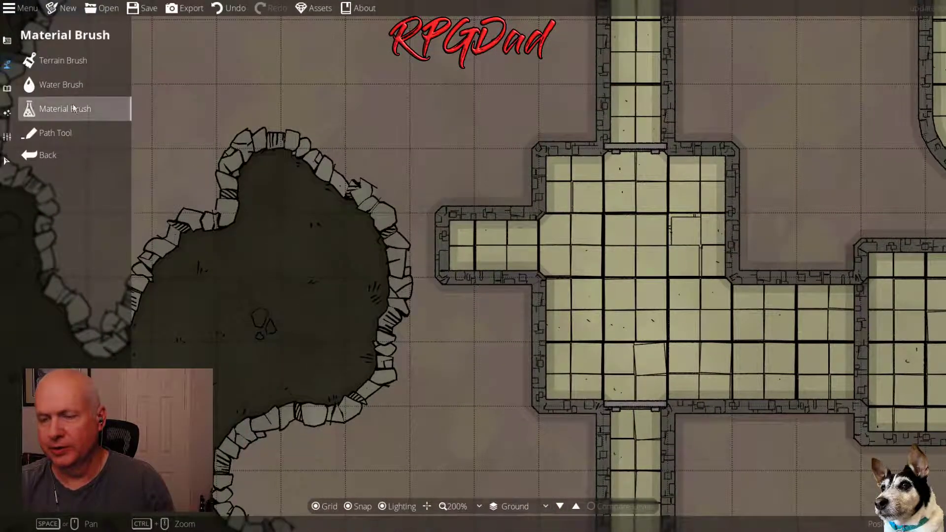
{"action": "left_click", "coordinate": [7, 41]}
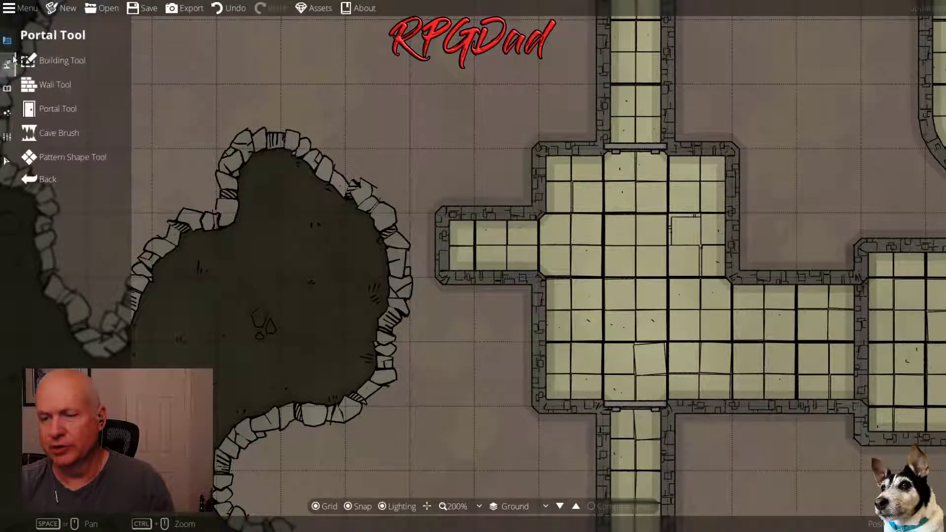
{"action": "left_click", "coordinate": [54, 134]}
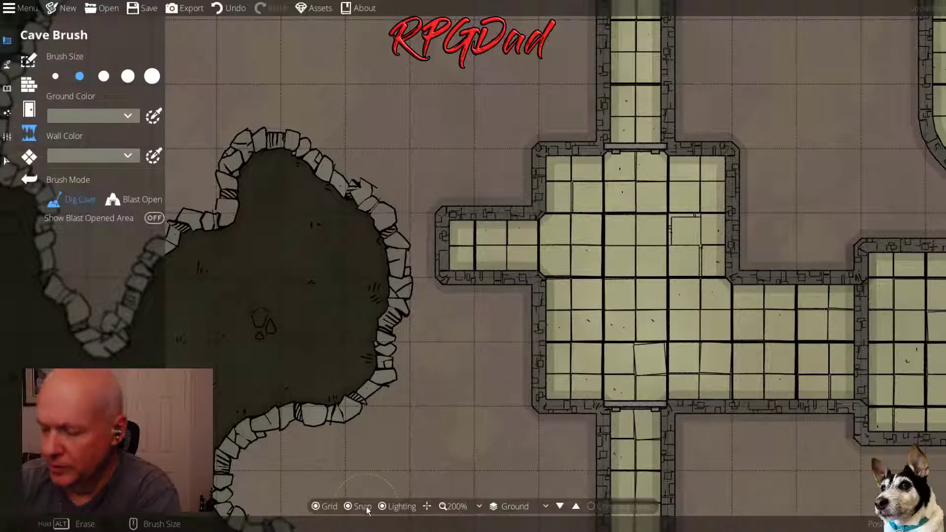
{"action": "left_click", "coordinate": [352, 505]}
{"action": "left_click", "coordinate": [55, 76]}
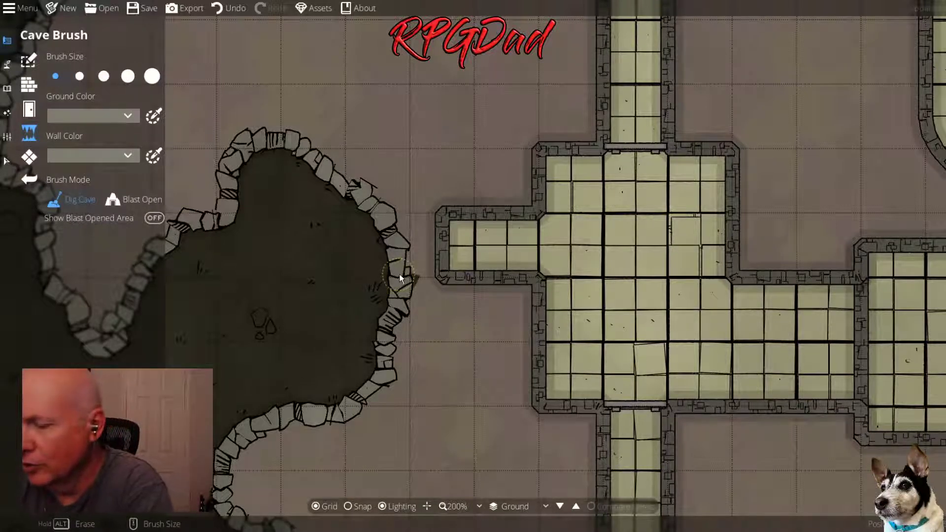
{"action": "mouse_move", "coordinate": [399, 273]}
{"action": "left_mouse_down"}
{"action": "mouse_move", "coordinate": [404, 236]}
{"action": "mouse_move", "coordinate": [382, 246]}
{"action": "left_mouse_up"}
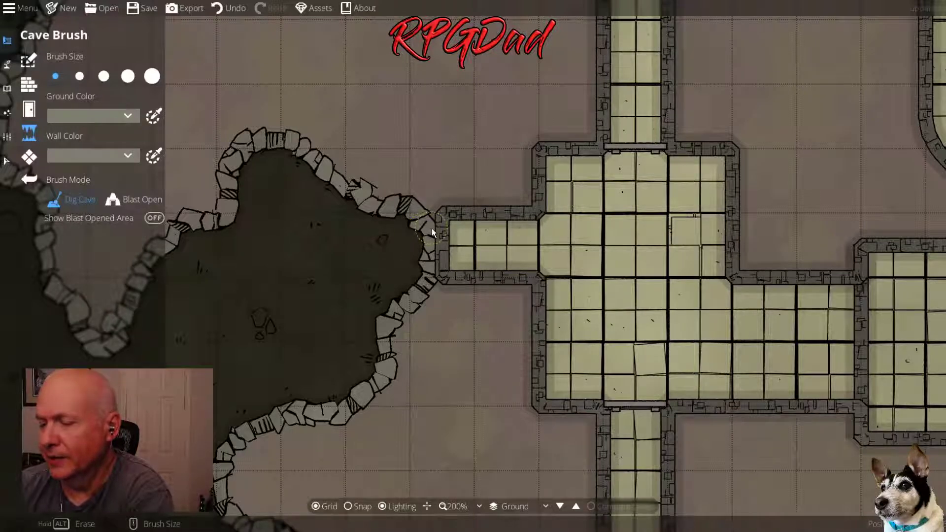
{"action": "mouse_move", "coordinate": [432, 228]}
{"action": "left_mouse_down"}
{"action": "mouse_move", "coordinate": [419, 280]}
{"action": "mouse_move", "coordinate": [429, 282]}
{"action": "mouse_move", "coordinate": [398, 282]}
{"action": "mouse_move", "coordinate": [448, 266]}
{"action": "left_mouse_up"}
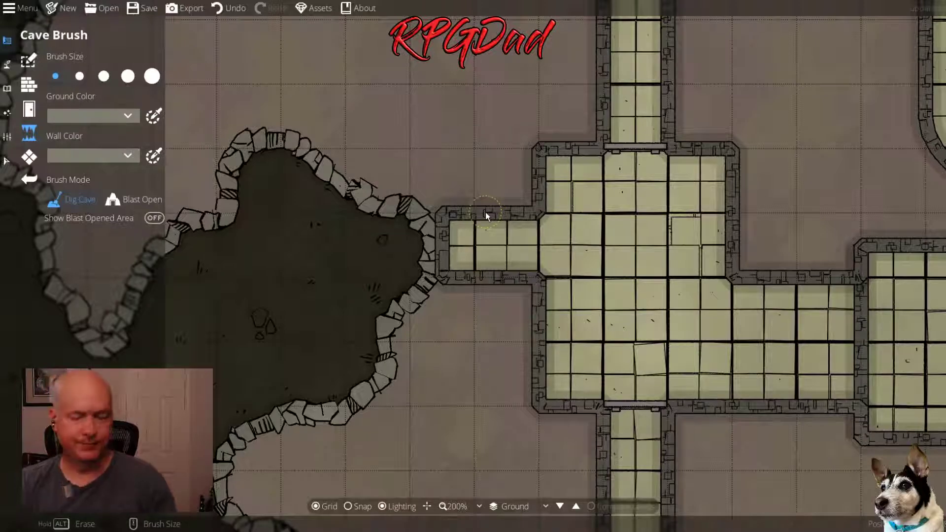
Examine the cave's junction with the middle room's west corridor and the layout of the surrounding rooms
{"action": "scroll", "coordinate": [482, 246], "scroll_direction": "down", "scroll_amount": 2}
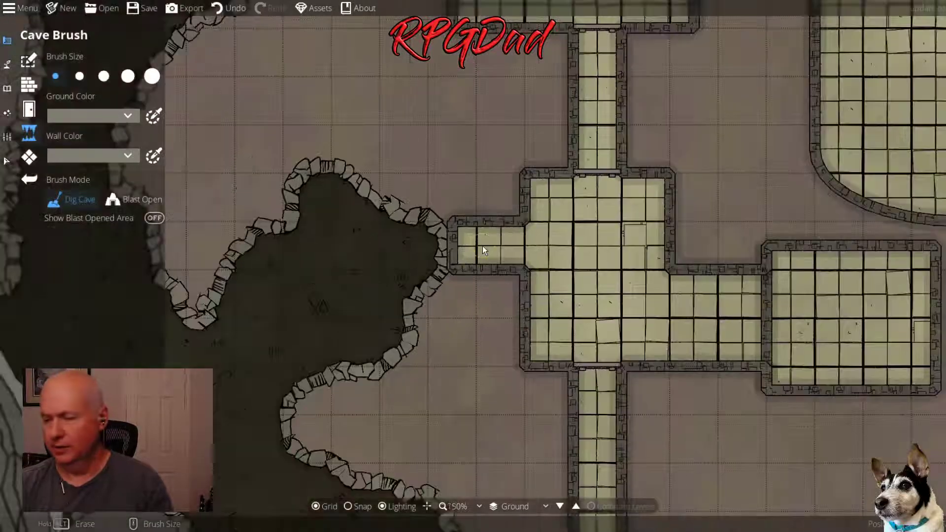
{"action": "left_click_drag", "start_coordinate": [468, 340], "coordinate": [364, 205]}
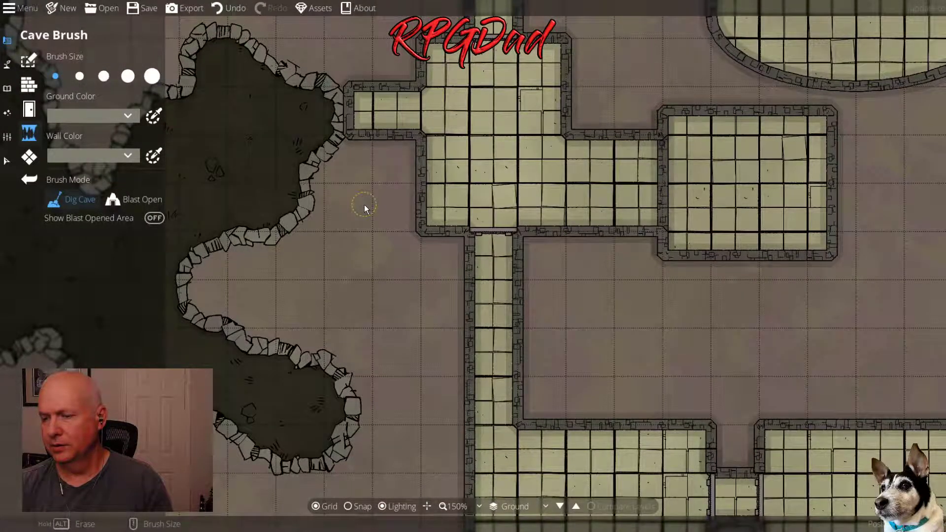
{"action": "left_click_drag", "start_coordinate": [365, 204], "coordinate": [481, 203]}
{"action": "scroll", "coordinate": [481, 203], "scroll_direction": "down", "scroll_amount": 1}
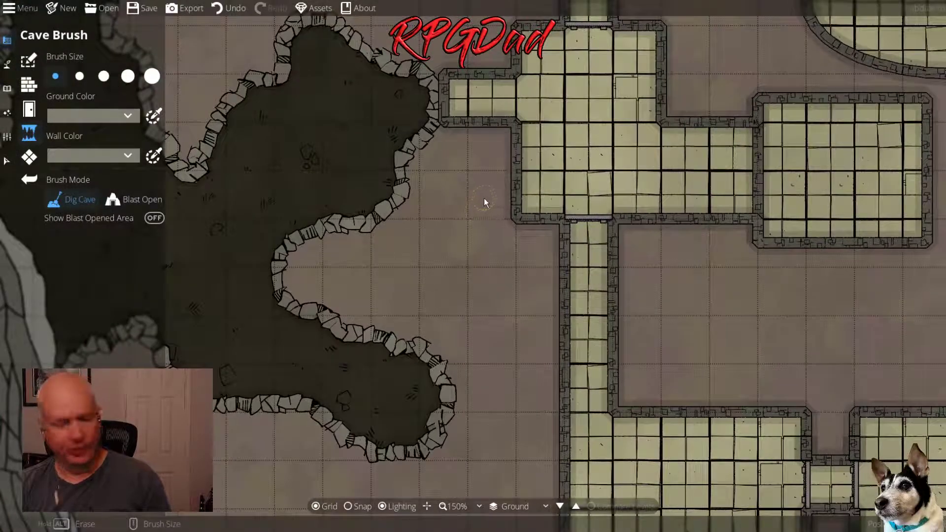
{"action": "scroll", "coordinate": [459, 208], "scroll_direction": "down", "scroll_amount": 1}
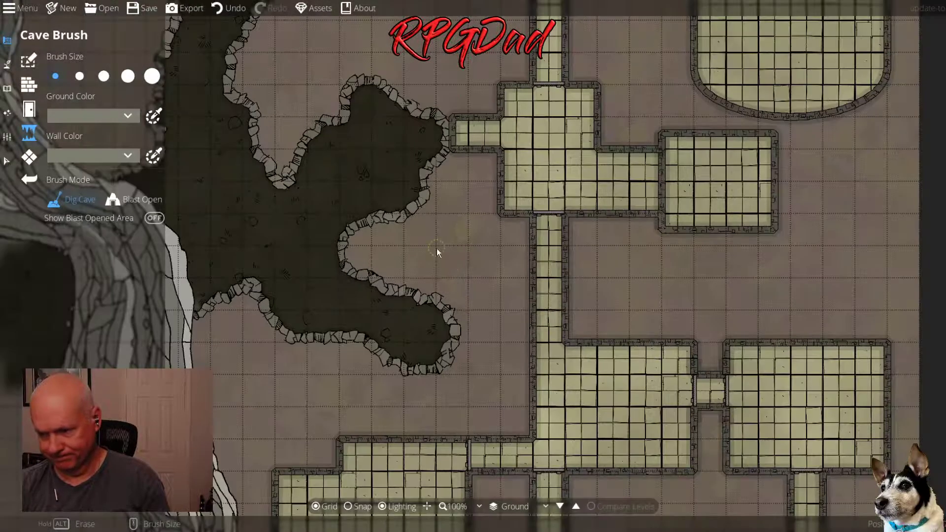
{"action": "left_click_drag", "start_coordinate": [436, 248], "coordinate": [854, 94]}
{"action": "left_click_drag", "start_coordinate": [274, 276], "coordinate": [430, 267]}
{"action": "scroll", "coordinate": [430, 267], "scroll_direction": "down", "scroll_amount": 2}
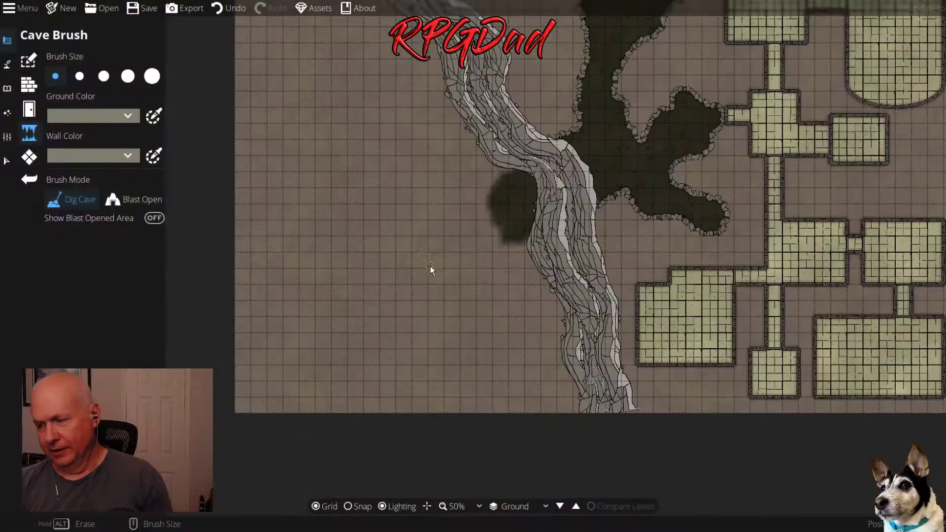
Review the whole map, covering the cliff, the cave system, the southern rooms and the open northwest ground
{"action": "left_click_drag", "start_coordinate": [386, 185], "coordinate": [421, 227]}
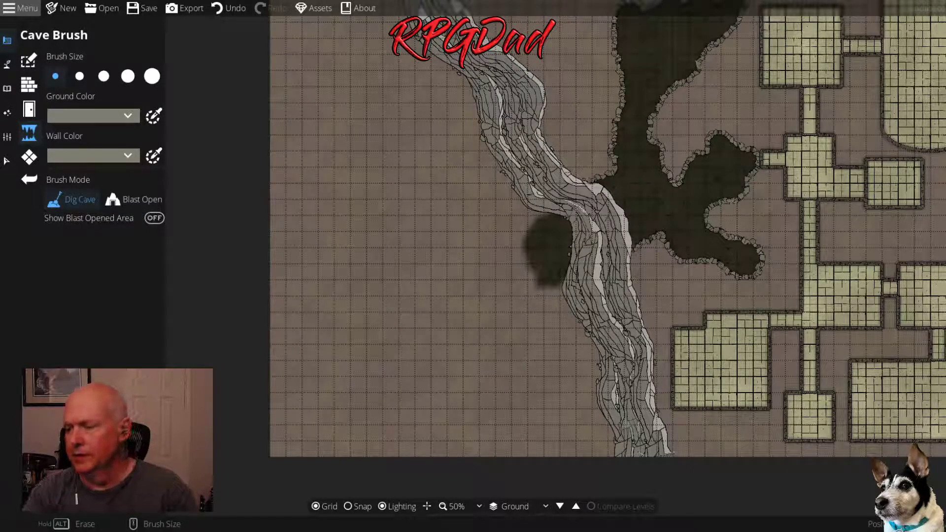
{"action": "left_click_drag", "start_coordinate": [521, 262], "coordinate": [386, 359]}
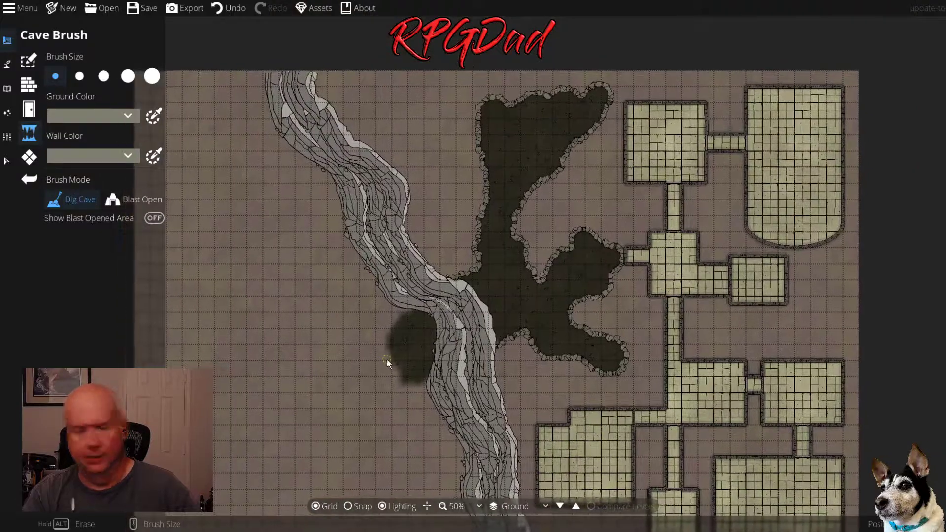
{"action": "scroll", "coordinate": [421, 332], "scroll_direction": "down", "scroll_amount": 2}
{"action": "scroll", "coordinate": [438, 325], "scroll_direction": "up", "scroll_amount": 3}
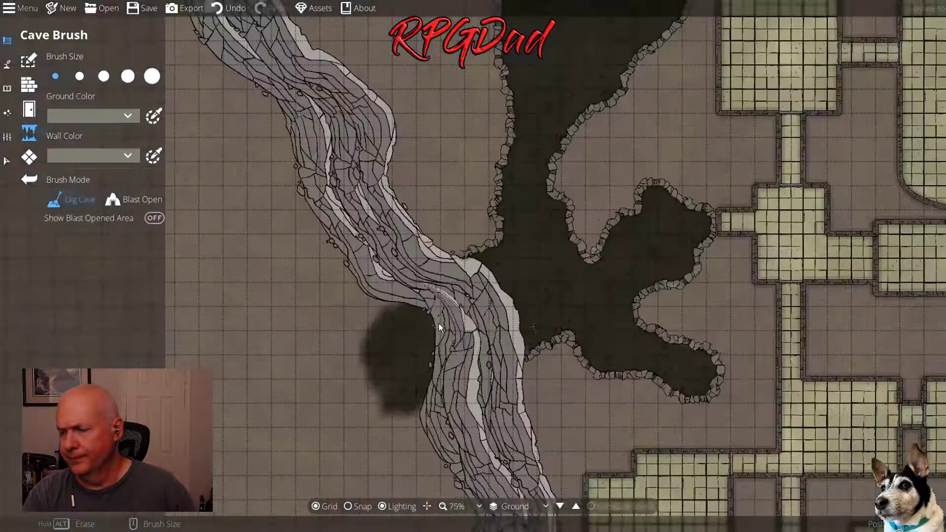
{"action": "left_click_drag", "start_coordinate": [717, 301], "coordinate": [490, 25]}
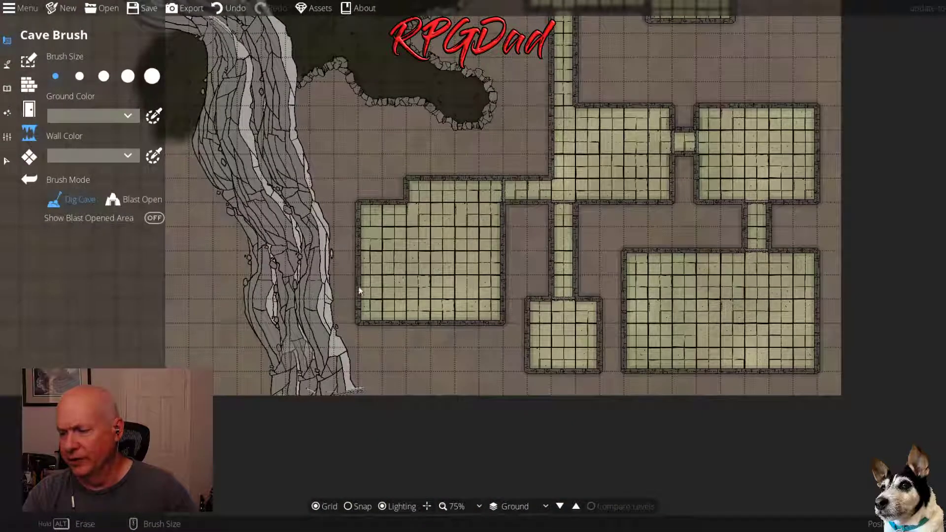
{"action": "scroll", "coordinate": [406, 247], "scroll_direction": "down", "scroll_amount": 3}
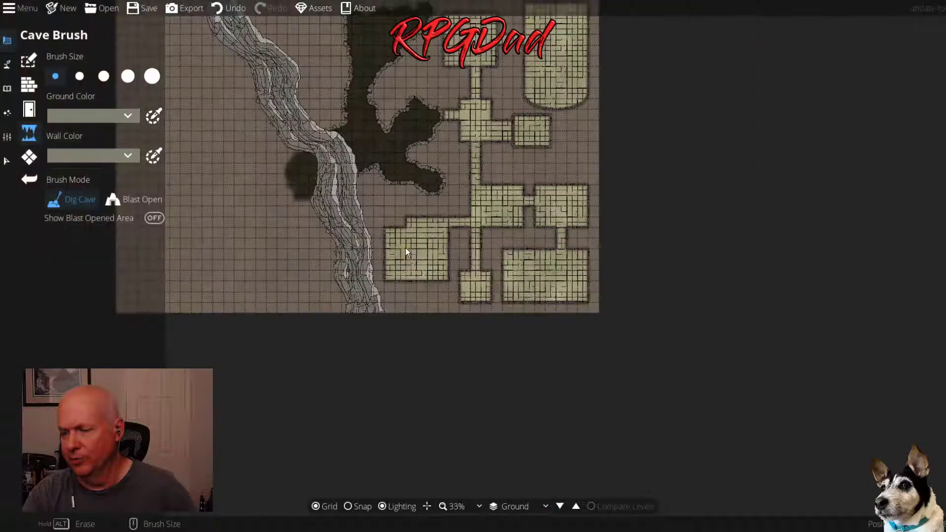
{"action": "left_click_drag", "start_coordinate": [342, 200], "coordinate": [419, 331]}
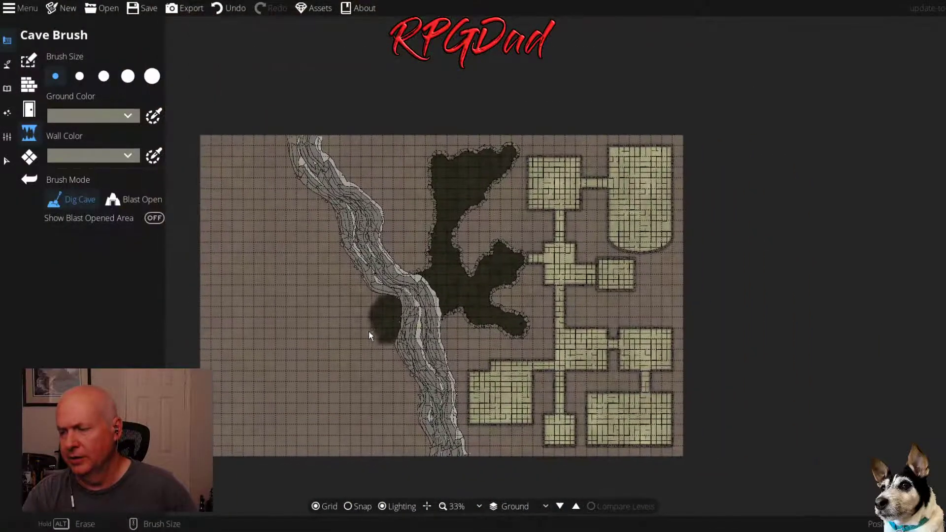
{"action": "scroll", "coordinate": [339, 318], "scroll_direction": "up", "scroll_amount": 3}
{"action": "left_click_drag", "start_coordinate": [301, 273], "coordinate": [486, 434]}
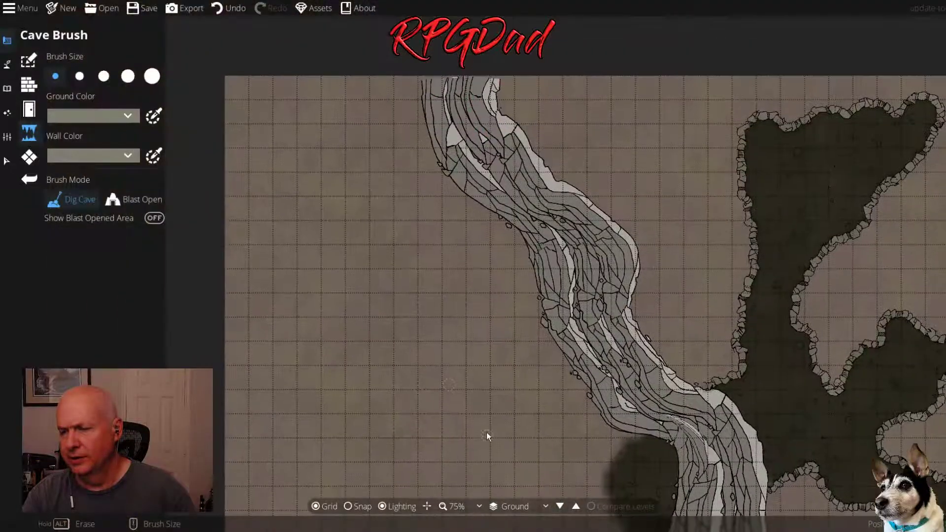
{"action": "scroll", "coordinate": [387, 295], "scroll_direction": "down", "scroll_amount": 2}
{"action": "scroll", "coordinate": [386, 294], "scroll_direction": "up", "scroll_amount": 2}
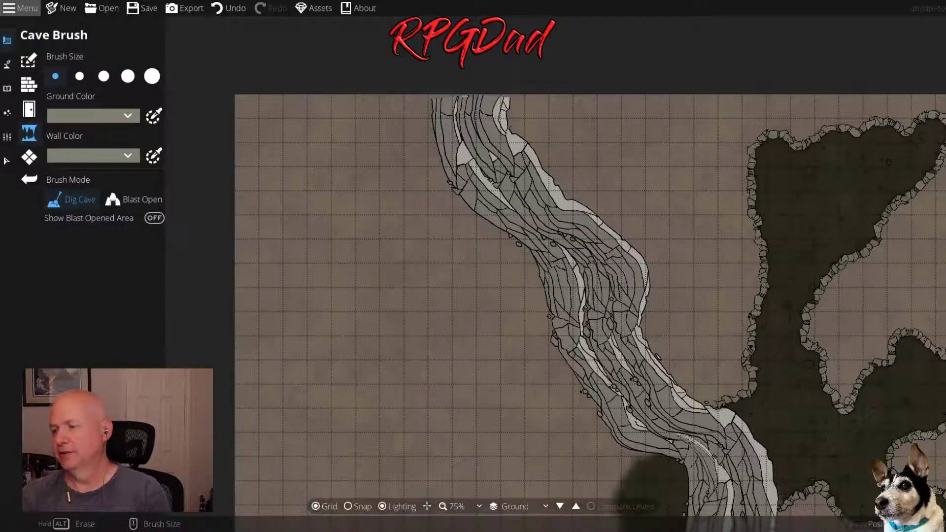
Inspect the open ground west of the cliff's southern stretch
{"action": "scroll", "coordinate": [543, 173], "scroll_direction": "down", "scroll_amount": 5}
{"action": "scroll", "coordinate": [729, 396], "scroll_direction": "left", "scroll_amount": 1}
{"action": "left_click_drag", "start_coordinate": [729, 396], "coordinate": [564, 280]}
{"action": "left_click_drag", "start_coordinate": [924, 307], "coordinate": [882, 262]}
{"action": "scroll", "coordinate": [457, 253], "scroll_direction": "left", "scroll_amount": 3}
{"action": "scroll", "coordinate": [456, 253], "scroll_direction": "up", "scroll_amount": 2}
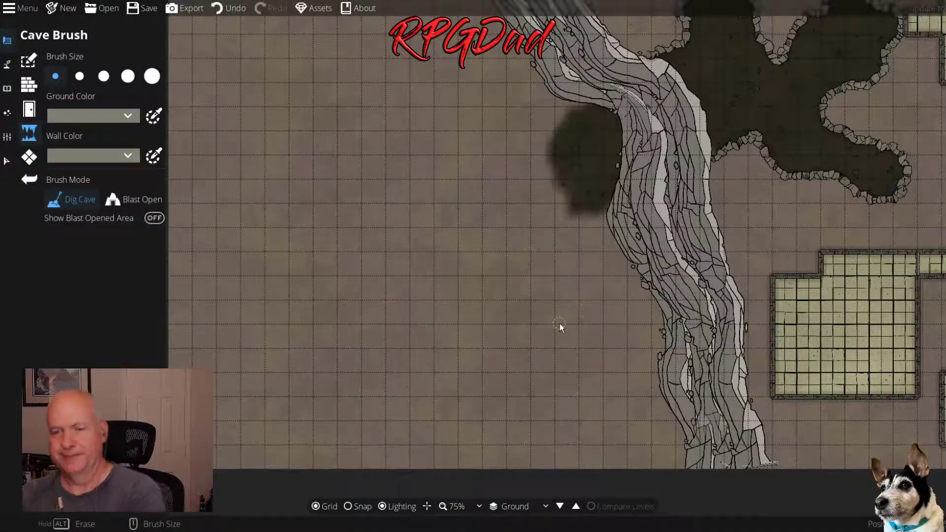
{"action": "scroll", "coordinate": [559, 326], "scroll_direction": "up", "scroll_amount": 1}
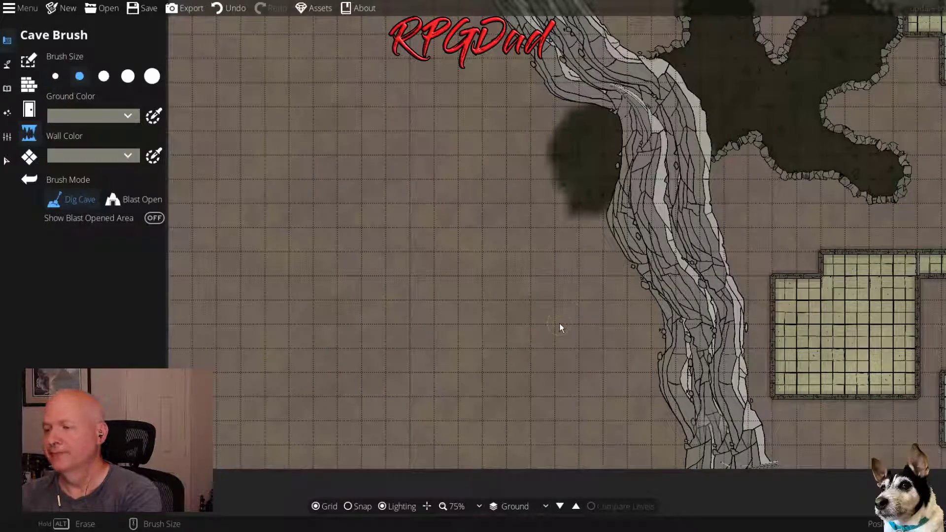
{"action": "scroll", "coordinate": [559, 323], "scroll_direction": "down", "scroll_amount": 1}
{"action": "scroll", "coordinate": [560, 323], "scroll_direction": "down", "scroll_amount": 1}
{"action": "scroll", "coordinate": [559, 323], "scroll_direction": "up", "scroll_amount": 1}
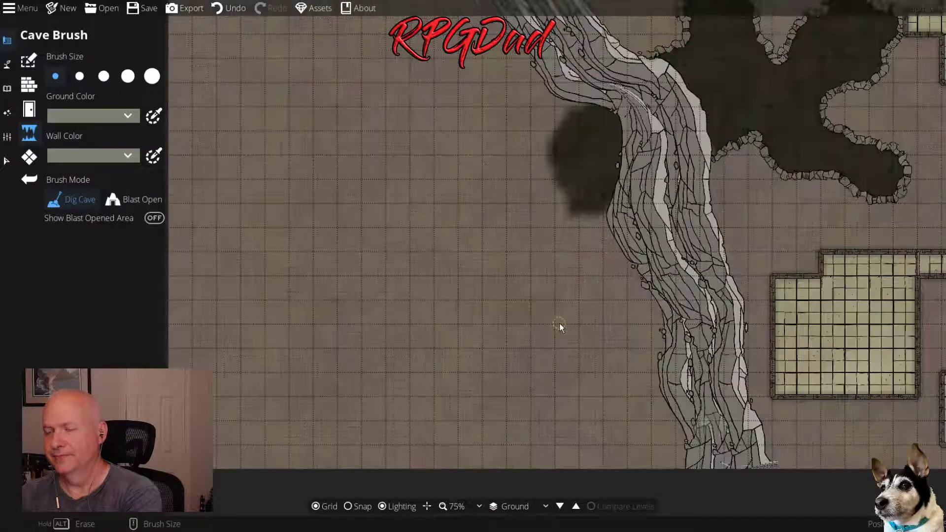
Leave the Cave Brush and open the Objects tool category
{"action": "left_click_drag", "start_coordinate": [521, 310], "coordinate": [567, 324]}
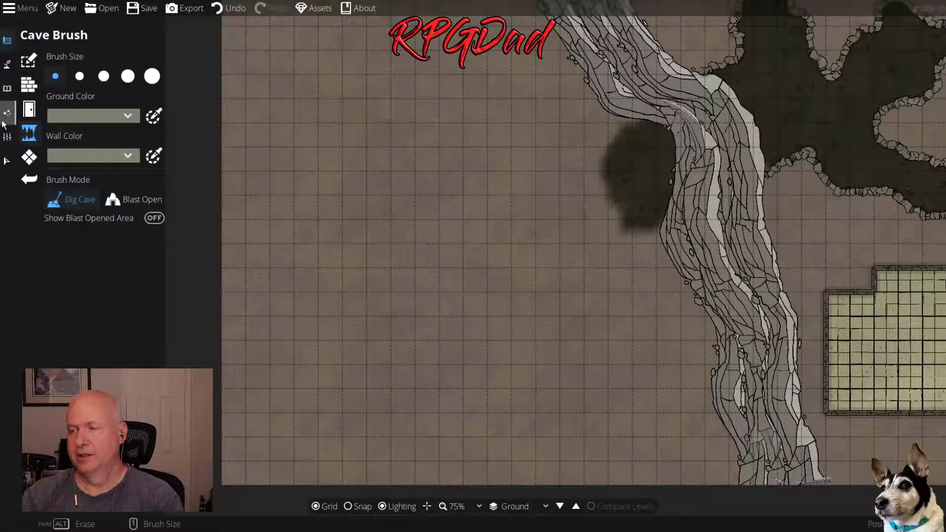
{"action": "left_click", "coordinate": [32, 107]}
{"action": "left_click", "coordinate": [29, 87]}
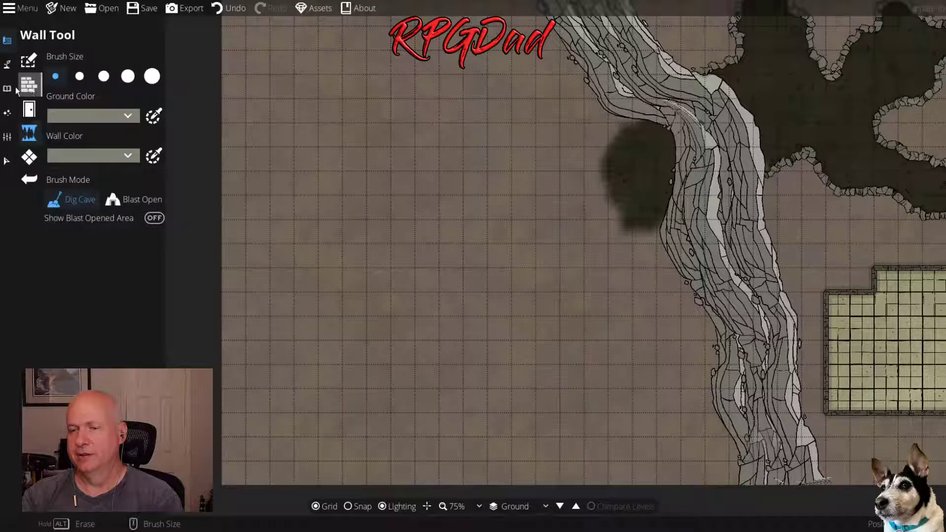
{"action": "left_click", "coordinate": [6, 88]}
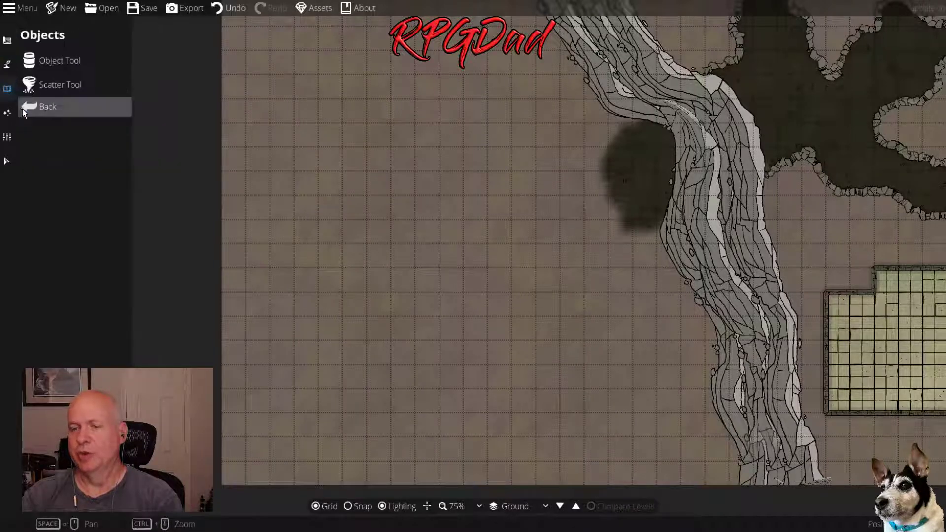
Place an unlit stone-and-log campfire from the Camp-tagged objects on the open ground west of the river
{"action": "left_click", "coordinate": [49, 61]}
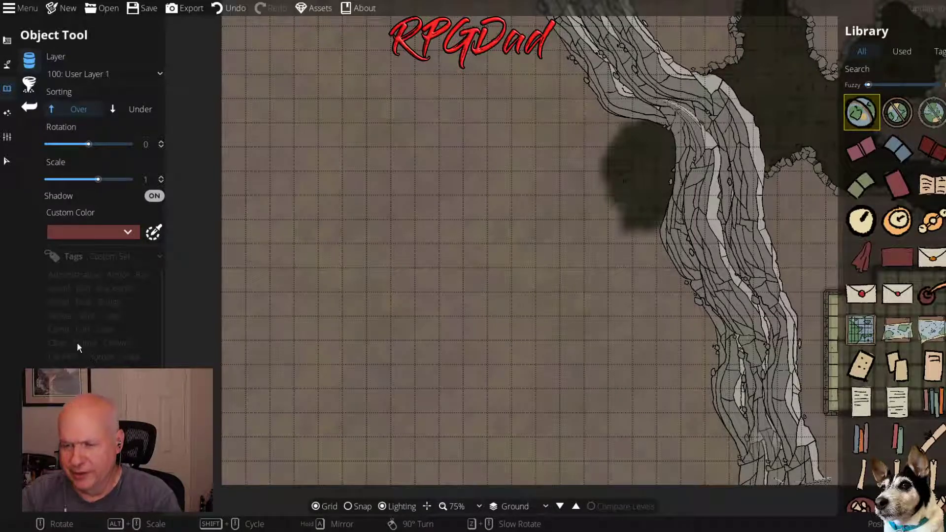
{"action": "left_click", "coordinate": [64, 331]}
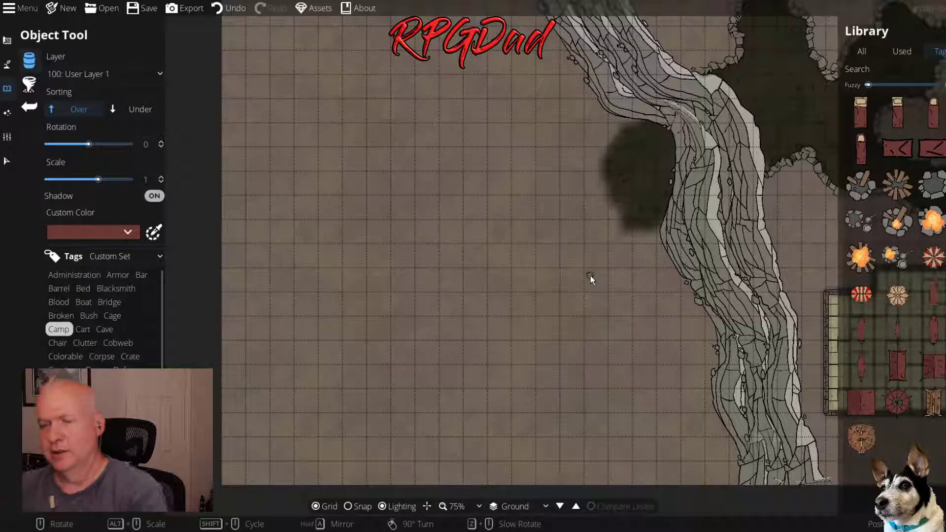
{"action": "left_click_drag", "start_coordinate": [829, 272], "coordinate": [577, 274]}
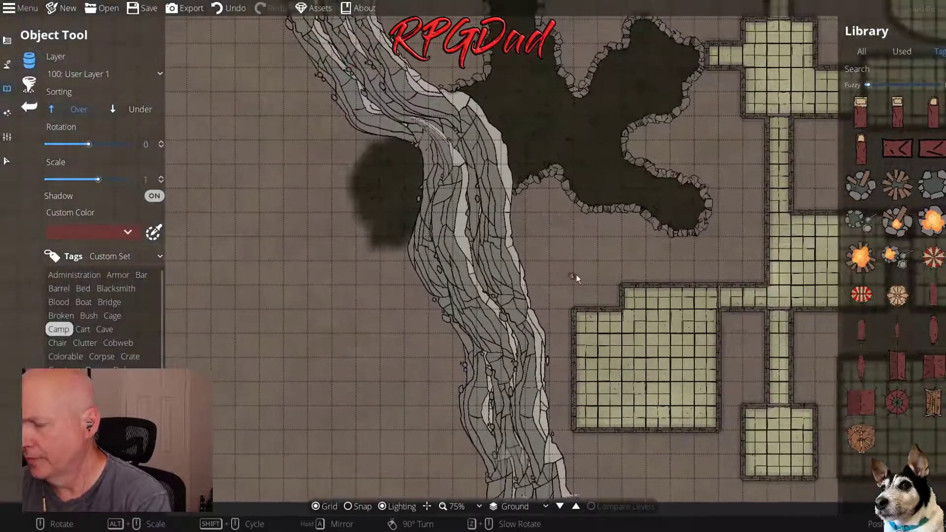
{"action": "mouse_move", "coordinate": [875, 172]}
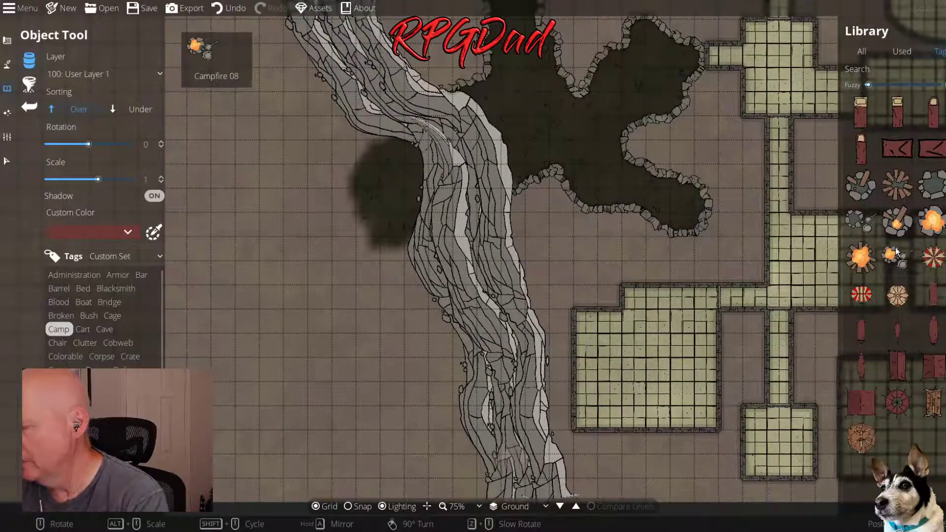
{"action": "left_click", "coordinate": [863, 186]}
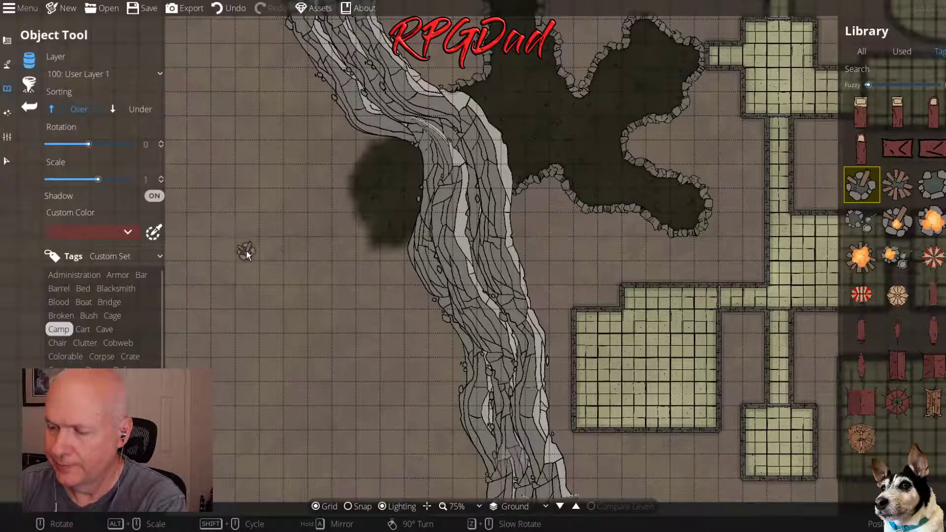
{"action": "left_click", "coordinate": [250, 253]}
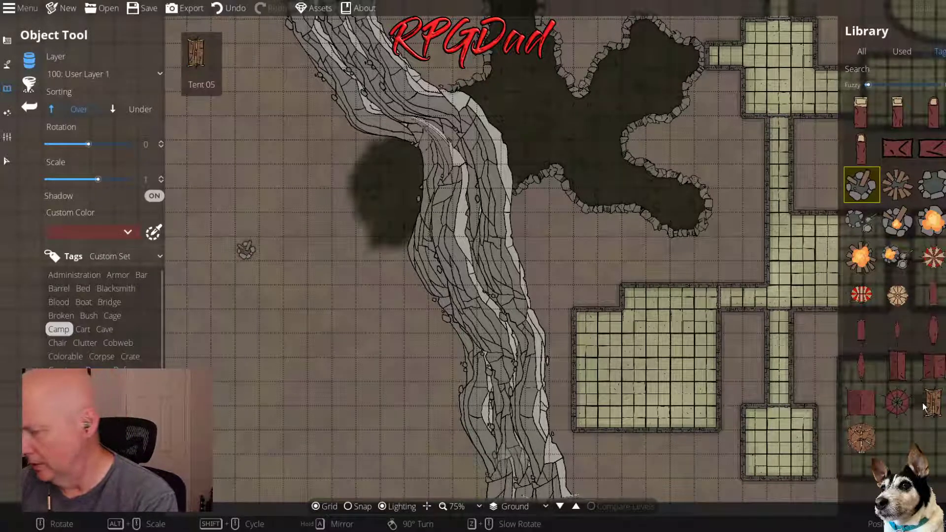
Place two dark red camp beds west of the campfire: Camp Bed 03 rotated -60 degrees and Camp Bed 04 rotated -135 degrees
{"action": "mouse_move", "coordinate": [918, 414]}
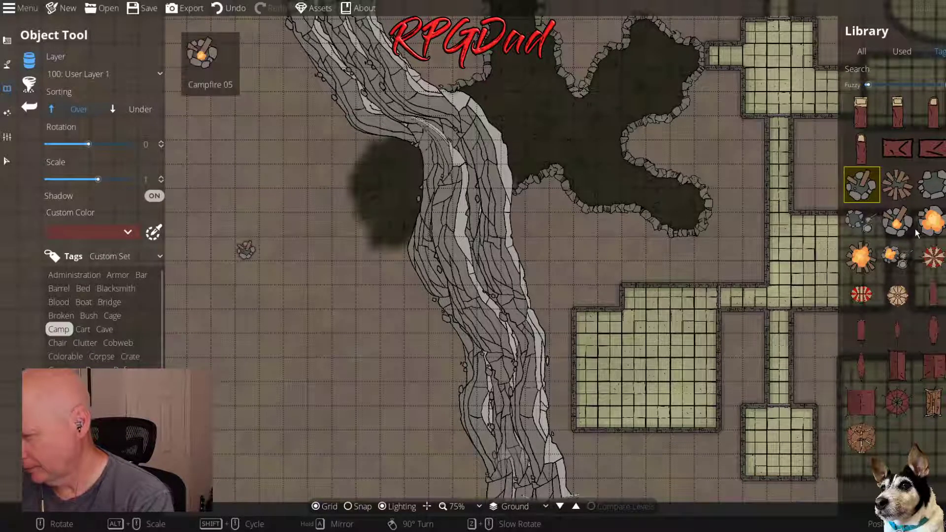
{"action": "left_click", "coordinate": [936, 121]}
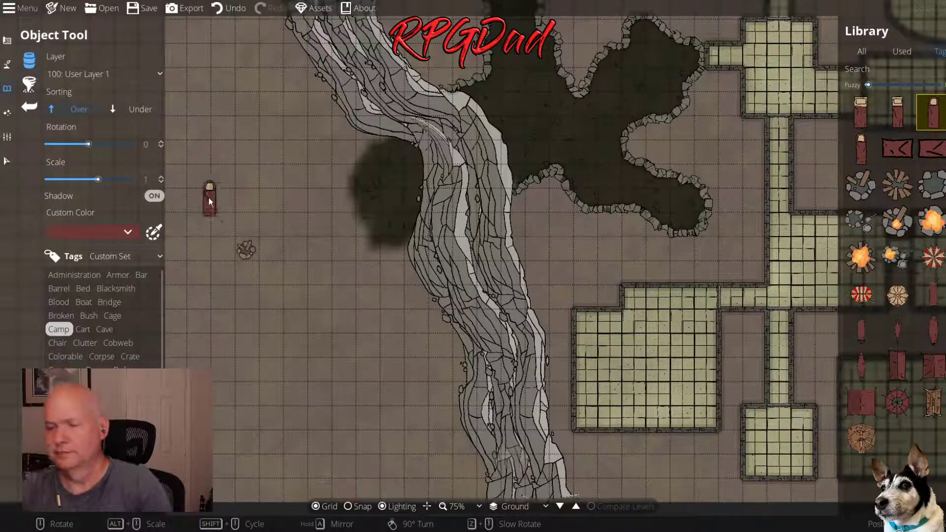
{"action": "scroll", "coordinate": [209, 206], "scroll_direction": "up", "scroll_amount": 4}
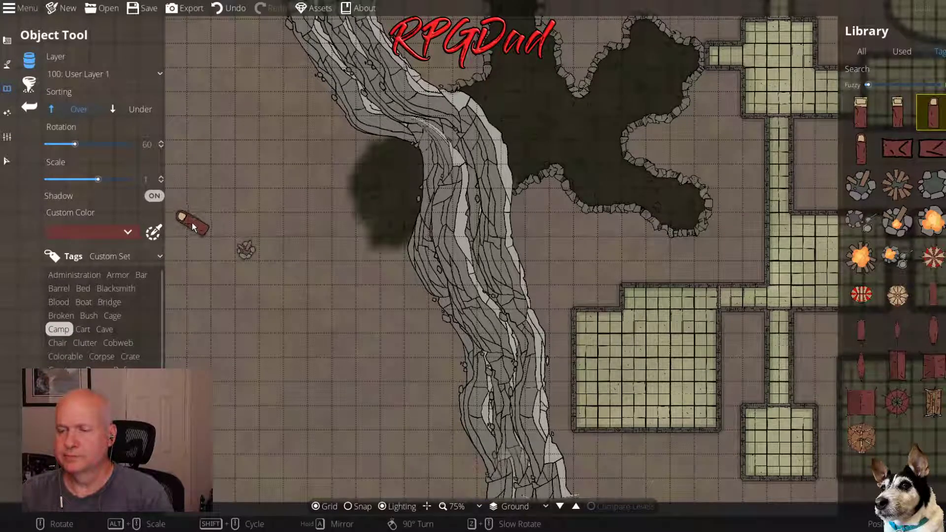
{"action": "left_click", "coordinate": [190, 223]}
{"action": "left_click", "coordinate": [861, 148]}
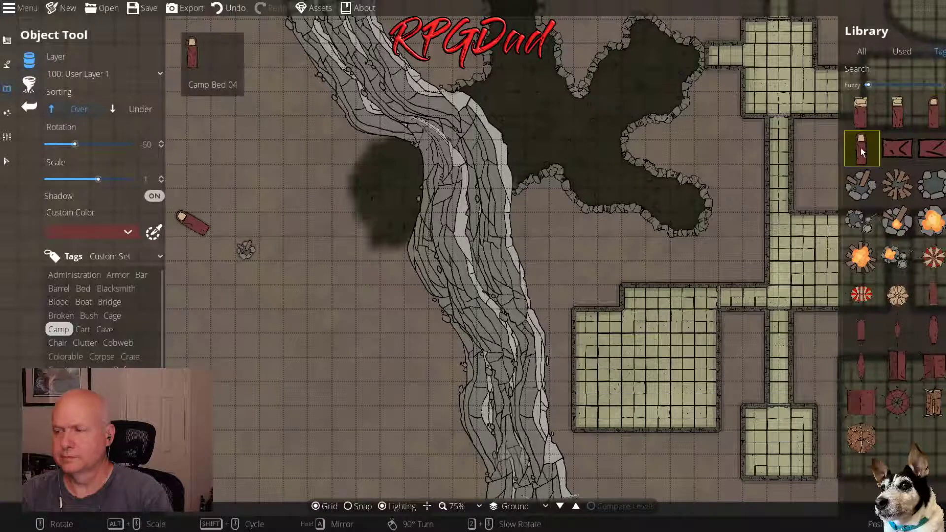
{"action": "scroll", "coordinate": [221, 290], "scroll_direction": "up", "scroll_amount": 12}
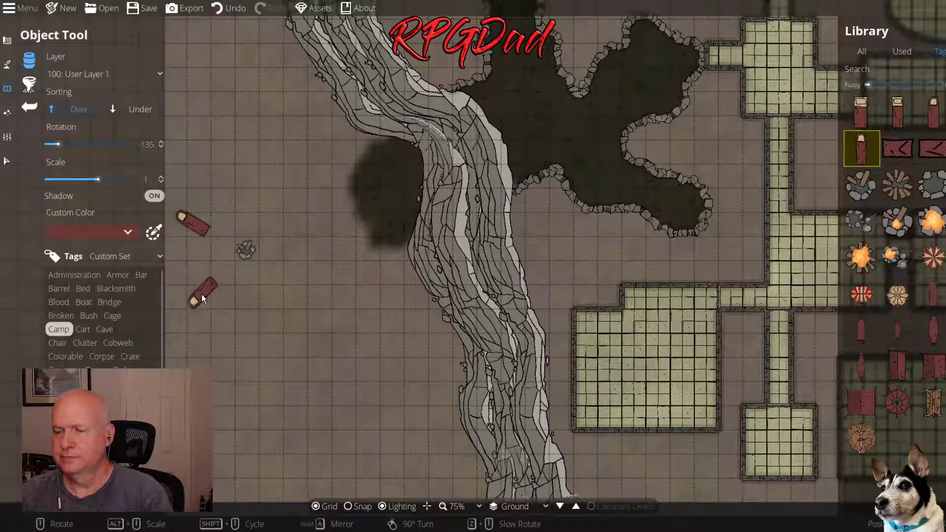
{"action": "left_click", "coordinate": [201, 282]}
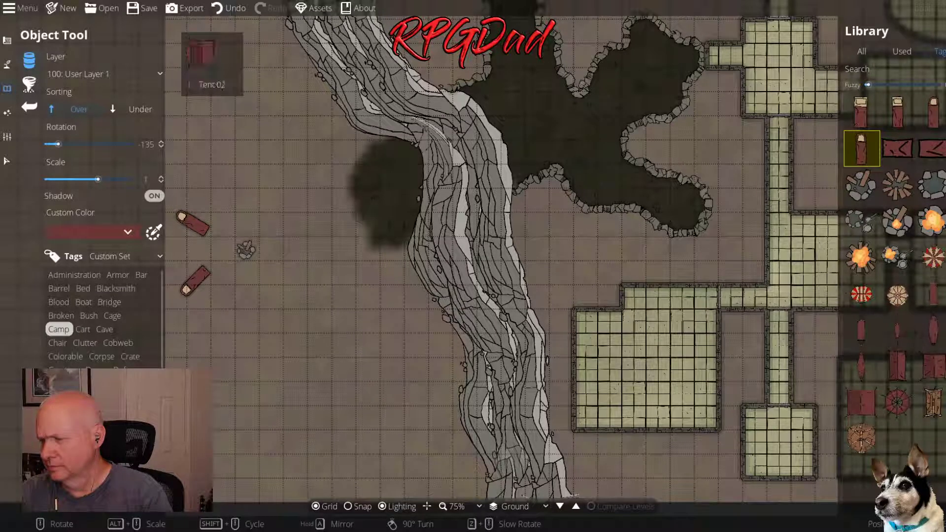
Place a mustard-yellow Camp Bed 03 from the Colorable-tagged objects southeast of the campfire, rotated 150 degrees
{"action": "left_click", "coordinate": [932, 111]}
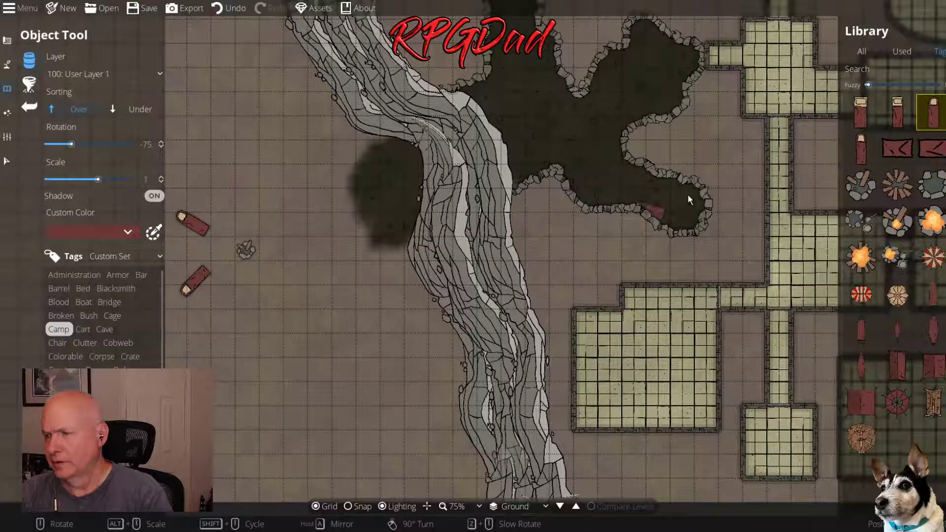
{"action": "left_click", "coordinate": [897, 119]}
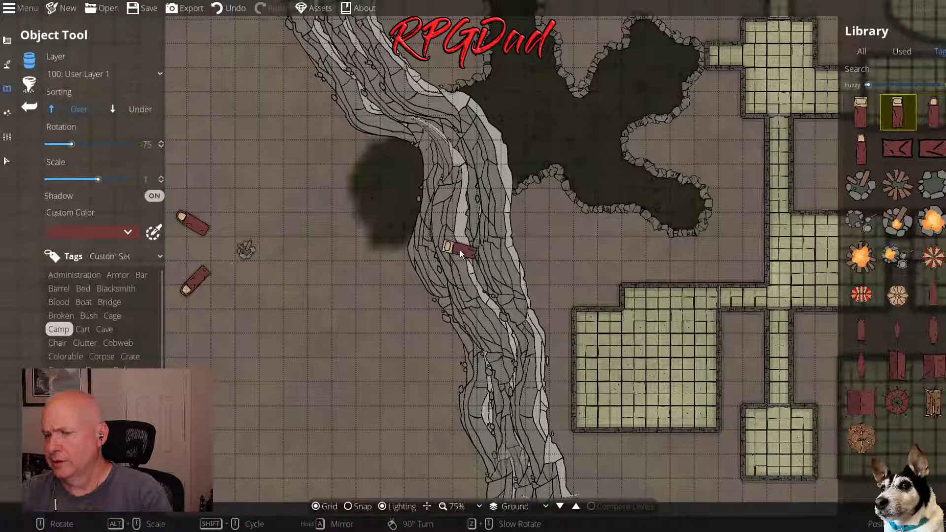
{"action": "left_click", "coordinate": [75, 353]}
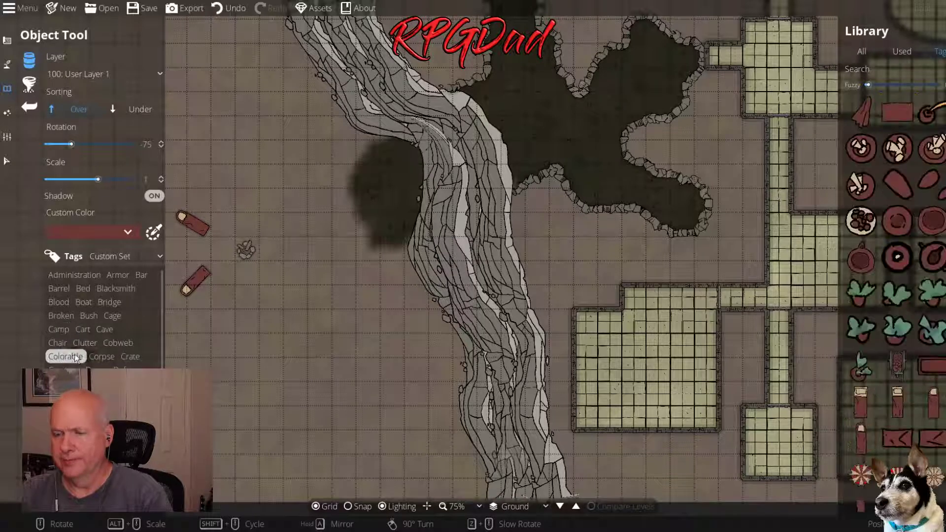
{"action": "left_click", "coordinate": [933, 400]}
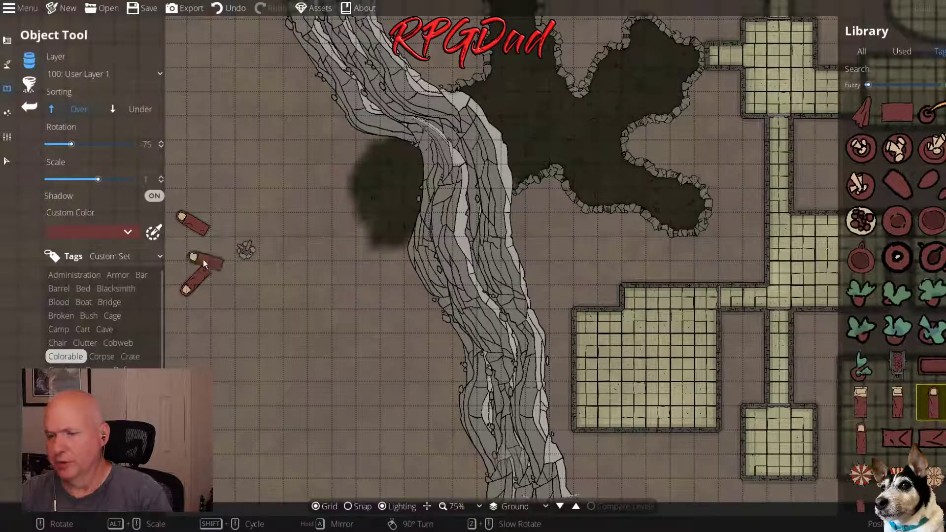
{"action": "left_click", "coordinate": [128, 234]}
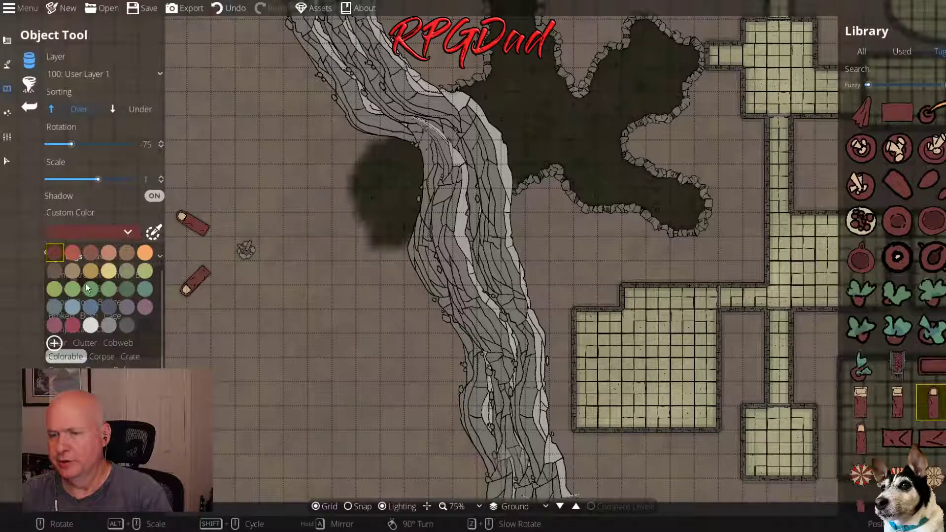
{"action": "left_click", "coordinate": [94, 306]}
{"action": "scroll", "coordinate": [254, 302], "scroll_direction": "down", "scroll_amount": 9}
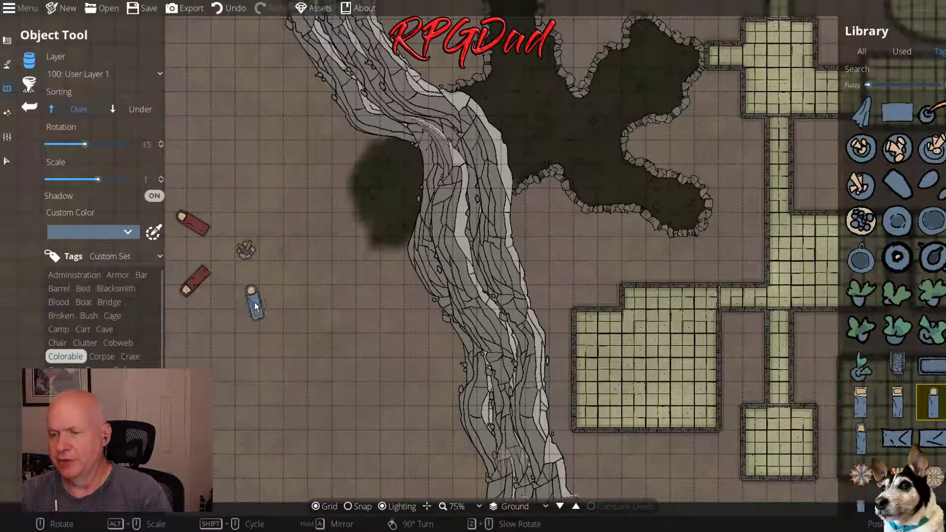
{"action": "scroll", "coordinate": [259, 298], "scroll_direction": "up", "scroll_amount": 2}
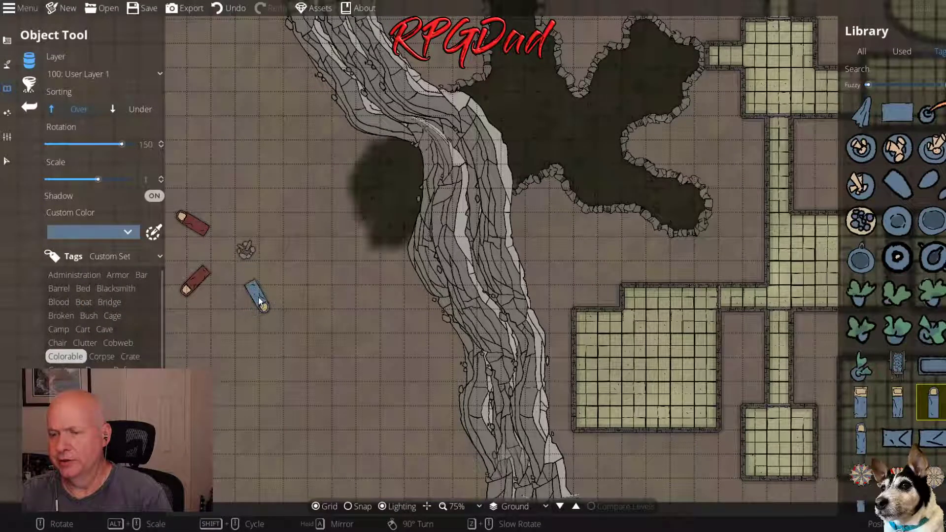
{"action": "left_click", "coordinate": [113, 235]}
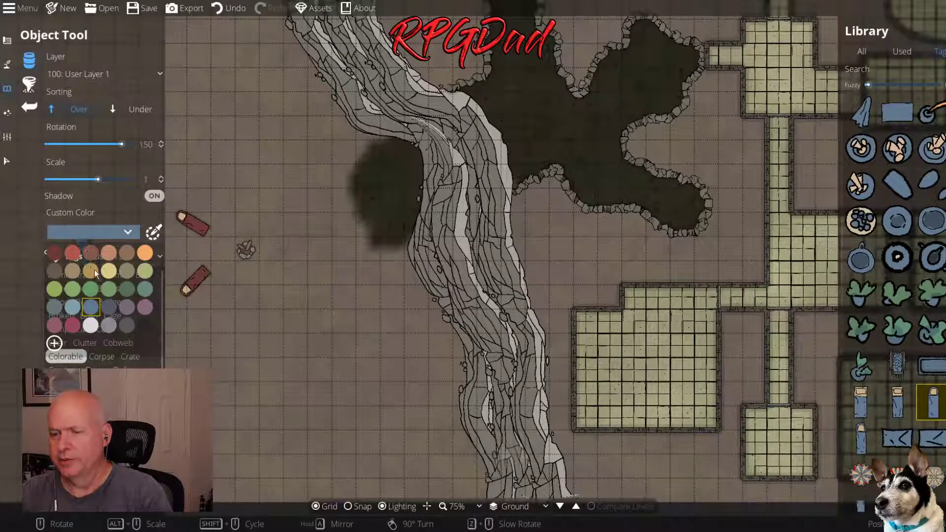
{"action": "left_click", "coordinate": [90, 271]}
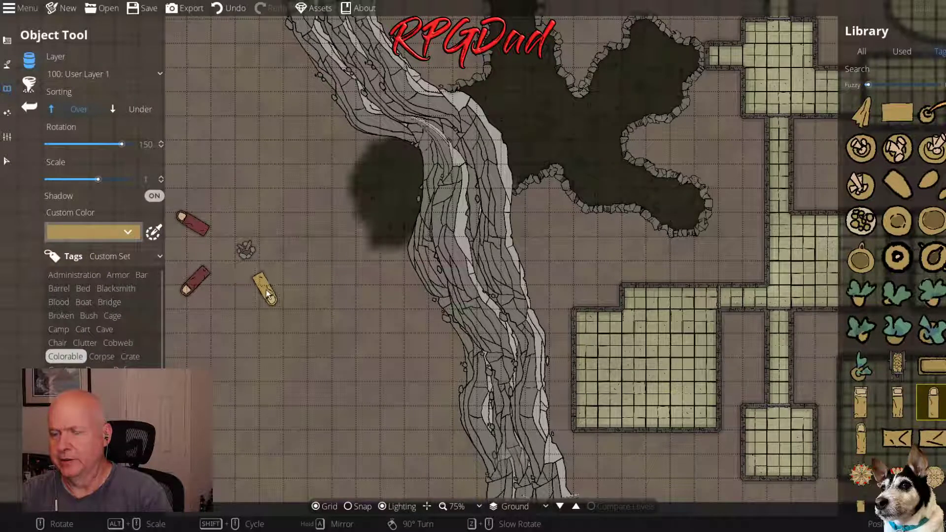
{"action": "left_click", "coordinate": [266, 290]}
Delete the two dark red camp beds west of the campfire
{"action": "left_click", "coordinate": [13, 161]}
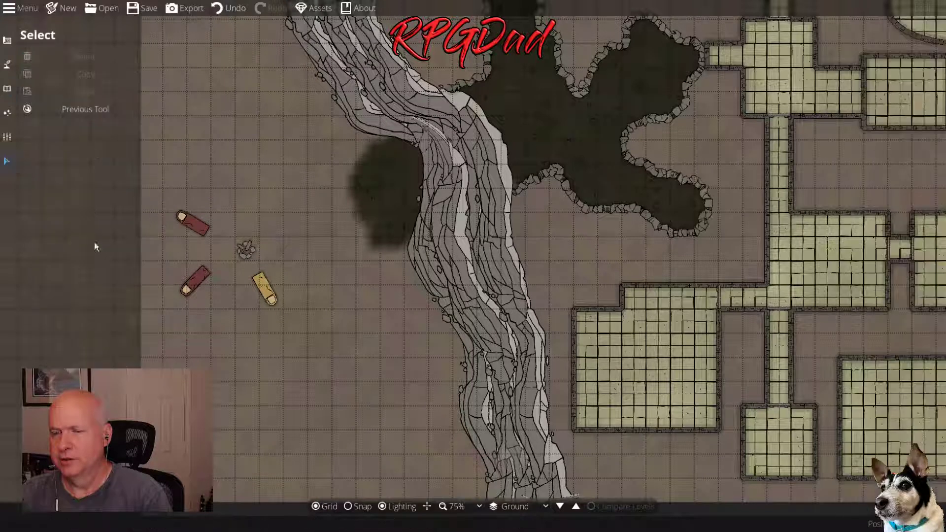
{"action": "left_click", "coordinate": [206, 282]}
{"action": "key", "text": "Delete"}
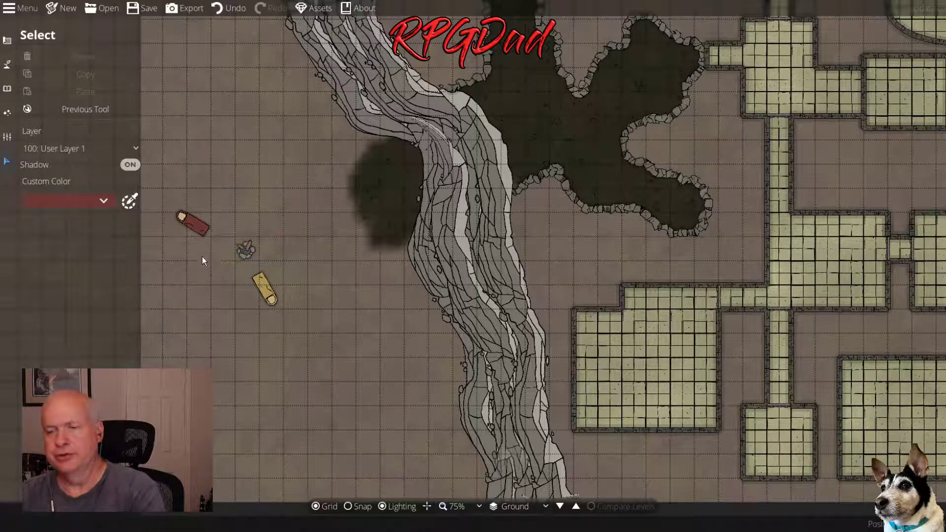
{"action": "left_click", "coordinate": [205, 229]}
{"action": "key", "text": "Delete"}
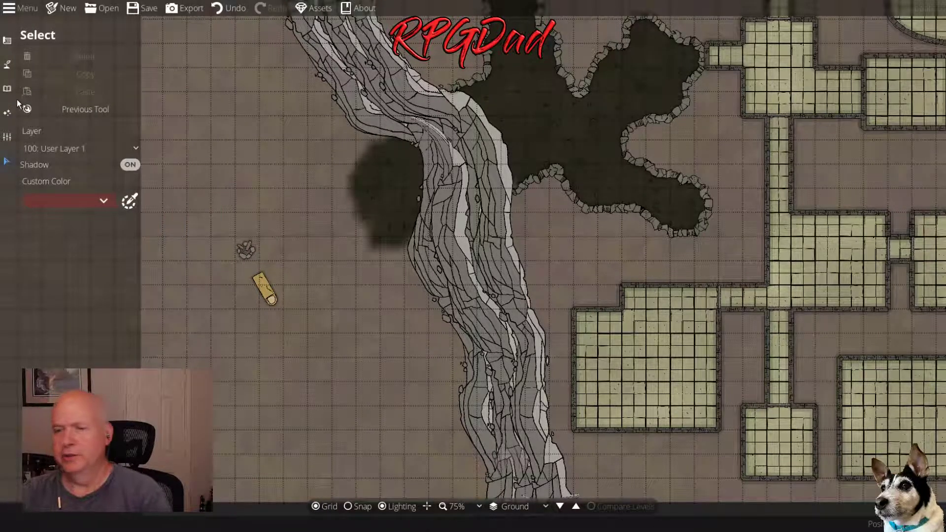
Place the second camp bed variant in light red southwest of the campfire, rotated -135 degrees
{"action": "left_click", "coordinate": [4, 89]}
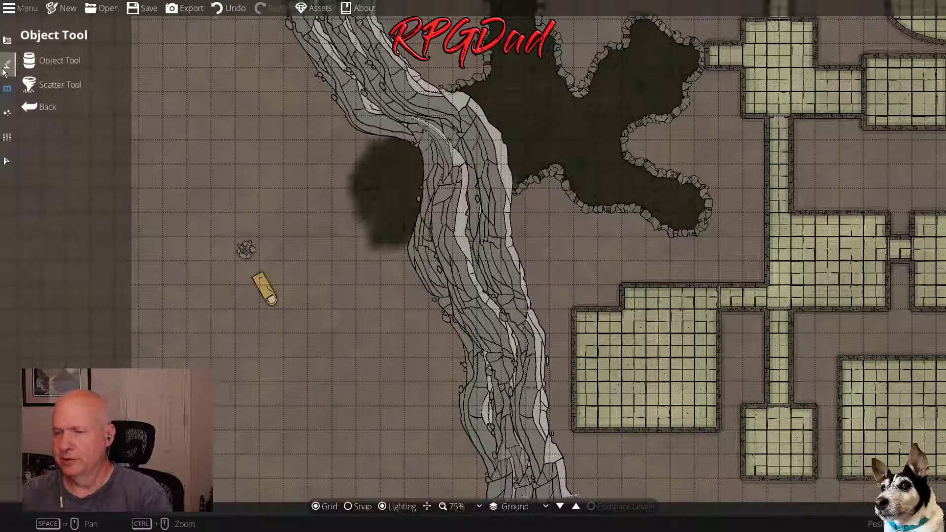
{"action": "left_click", "coordinate": [48, 69]}
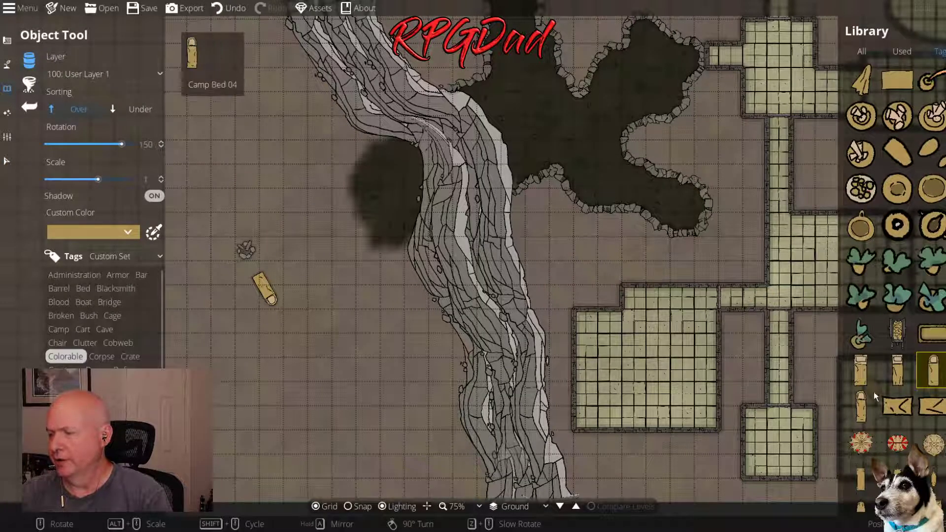
{"action": "left_click", "coordinate": [898, 369]}
{"action": "scroll", "coordinate": [232, 296], "scroll_direction": "down", "scroll_amount": 3}
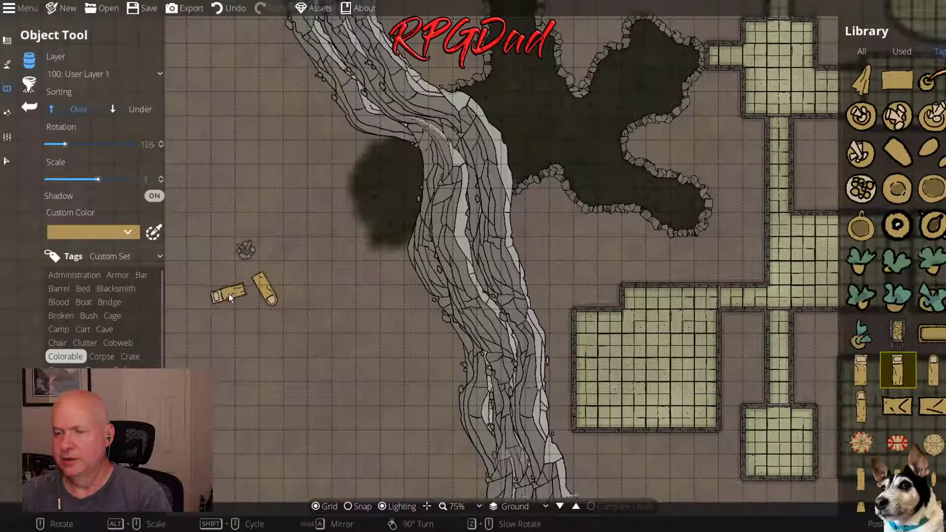
{"action": "scroll", "coordinate": [212, 280], "scroll_direction": "down", "scroll_amount": 1}
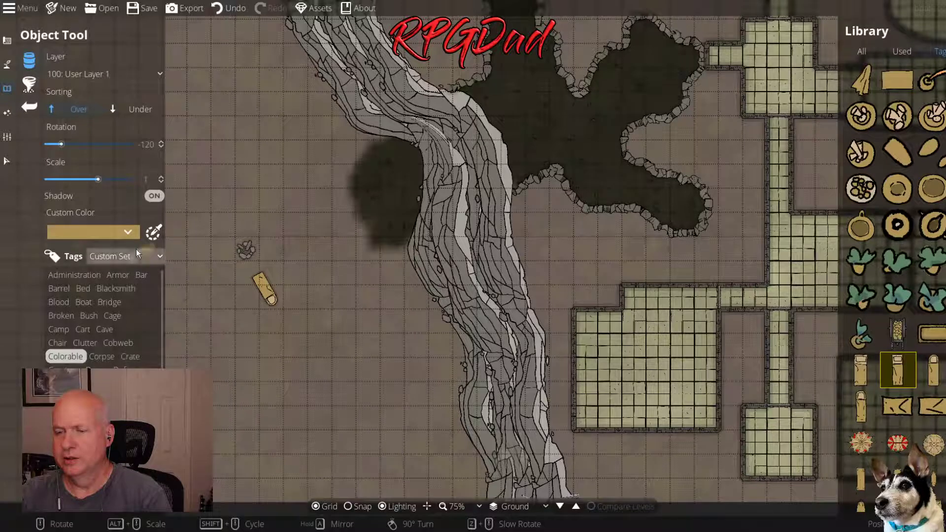
{"action": "left_click", "coordinate": [117, 234]}
{"action": "left_click", "coordinate": [72, 254]}
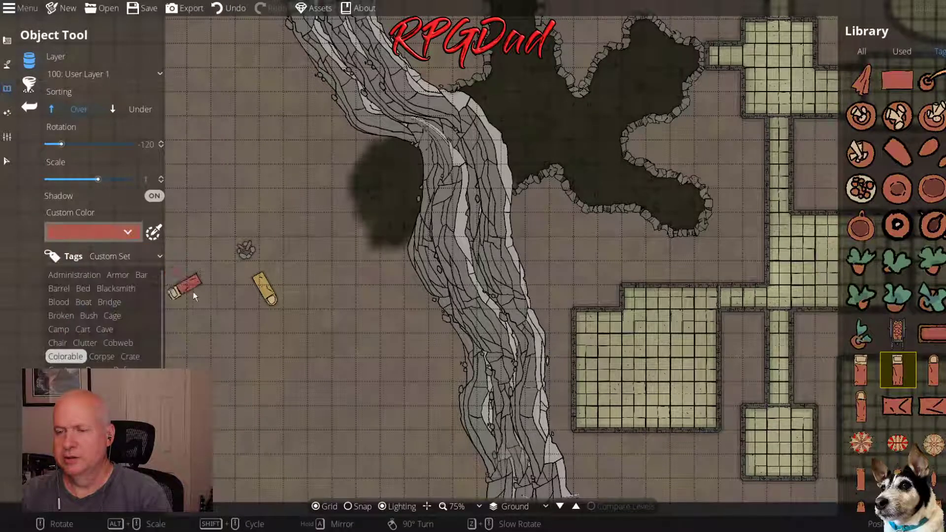
{"action": "scroll", "coordinate": [205, 291], "scroll_direction": "down", "scroll_amount": 1}
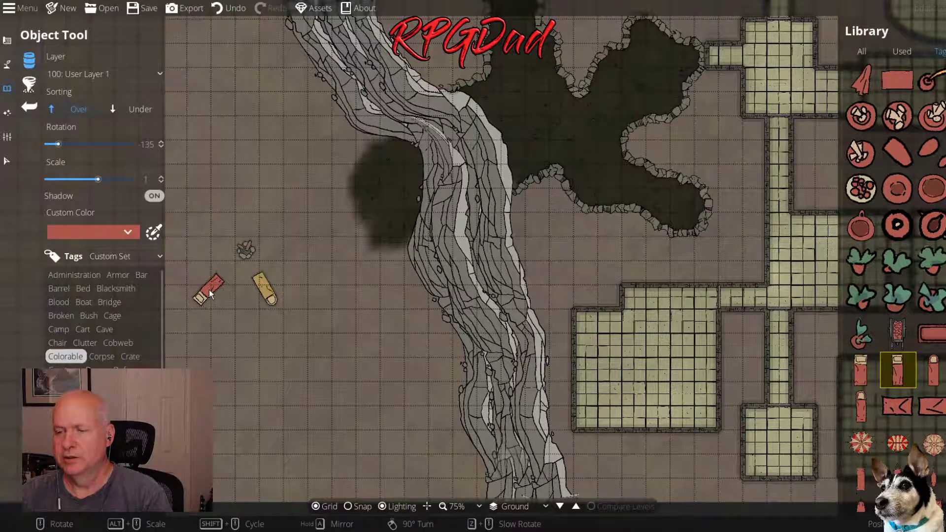
{"action": "left_click", "coordinate": [207, 291]}
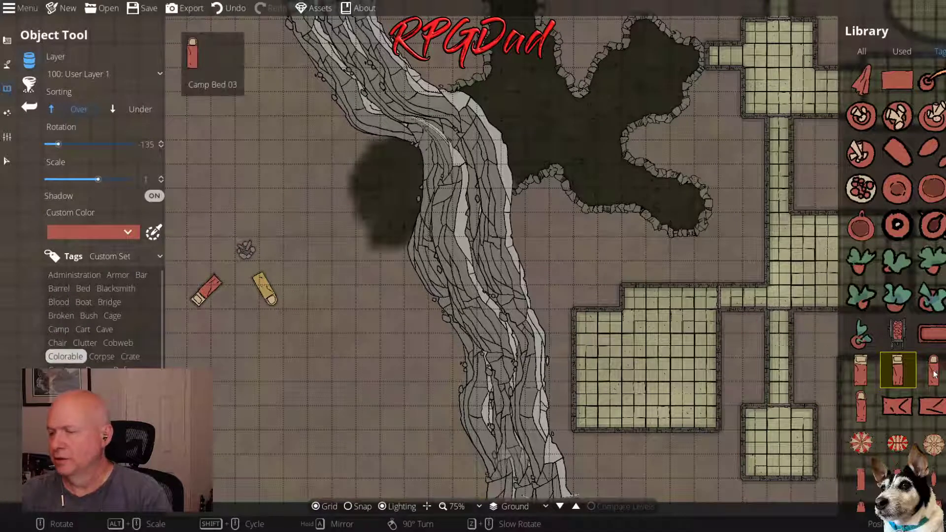
Place a brown Camp Bed 04 west of the campfire, rotated -90 degrees
{"action": "left_click", "coordinate": [861, 409]}
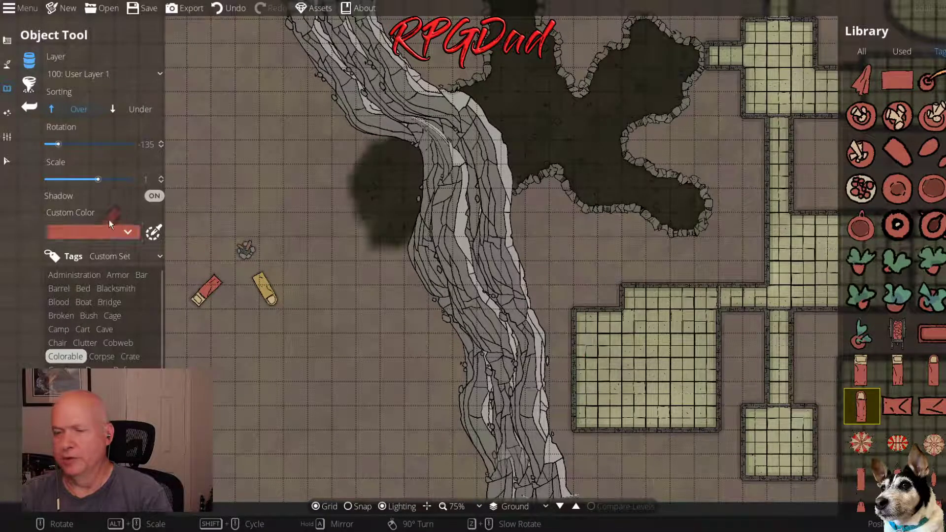
{"action": "left_click", "coordinate": [107, 232]}
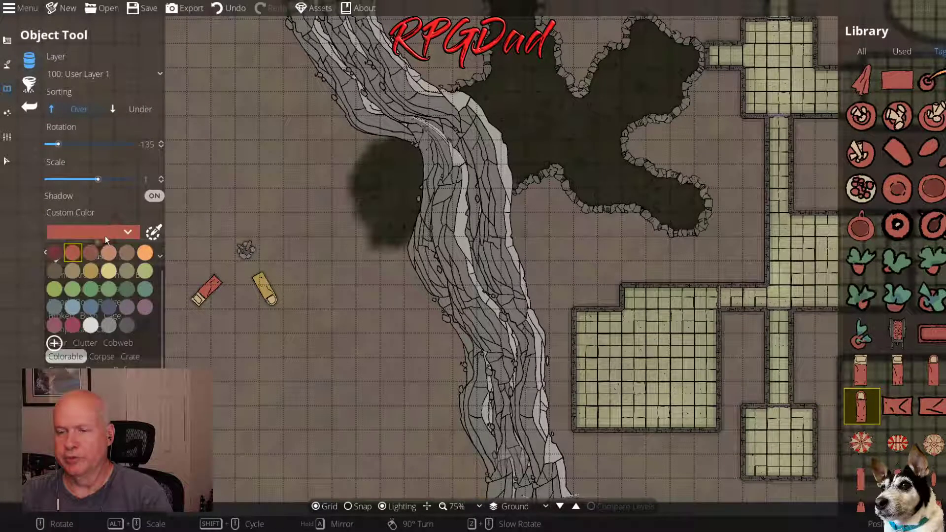
{"action": "left_click", "coordinate": [126, 266]}
{"action": "scroll", "coordinate": [215, 229], "scroll_direction": "up", "scroll_amount": 3}
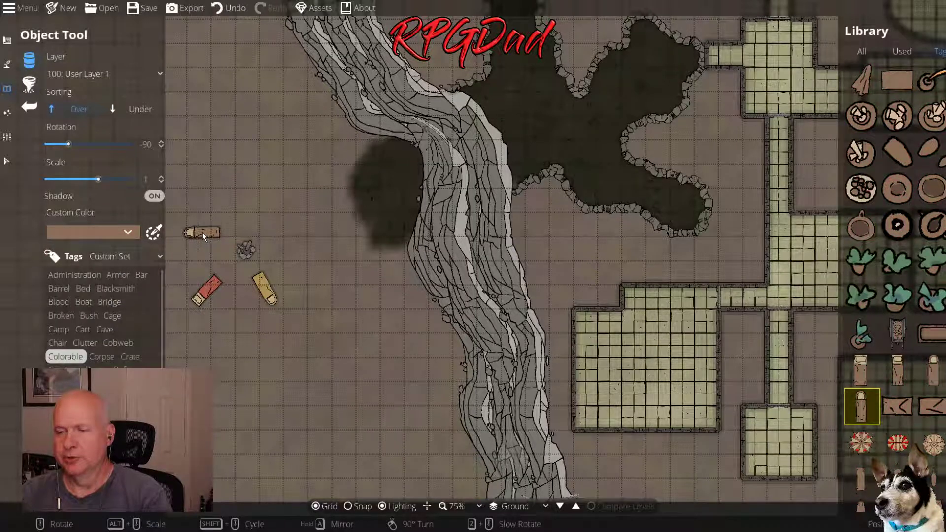
{"action": "scroll", "coordinate": [202, 232], "scroll_direction": "up", "scroll_amount": 1}
{"action": "scroll", "coordinate": [202, 241], "scroll_direction": "down", "scroll_amount": 1}
{"action": "left_click", "coordinate": [186, 238]}
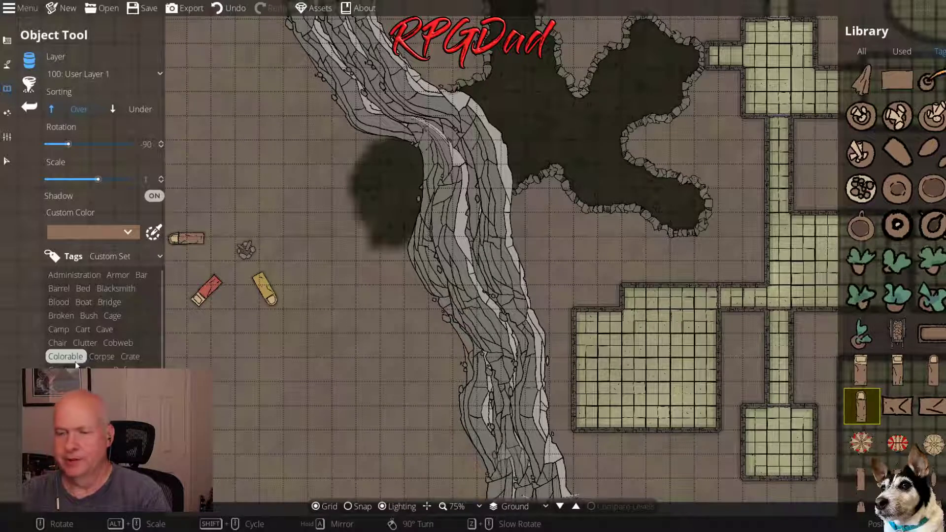
Select Camp Mat 02 from the Camp-tagged objects and set object sorting to Under
{"action": "left_click", "coordinate": [60, 329]}
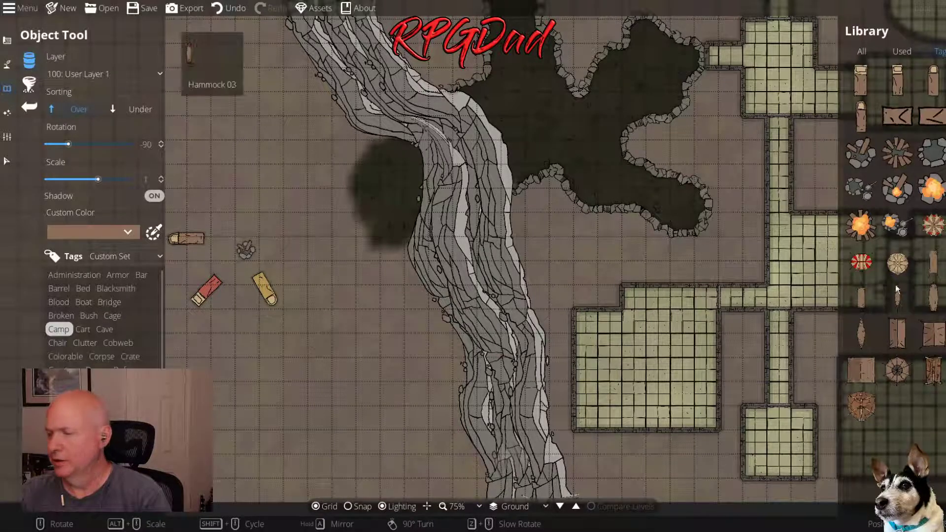
{"action": "left_click", "coordinate": [932, 120]}
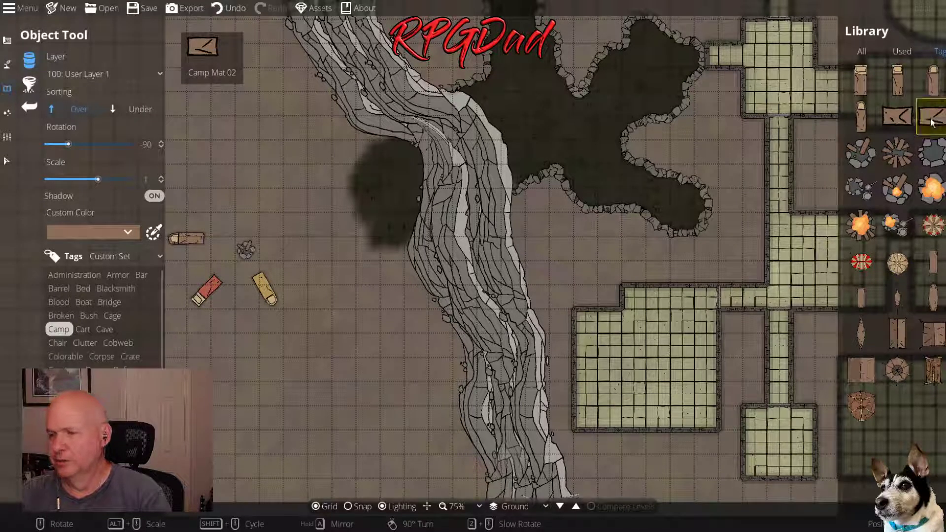
{"action": "left_click", "coordinate": [141, 110]}
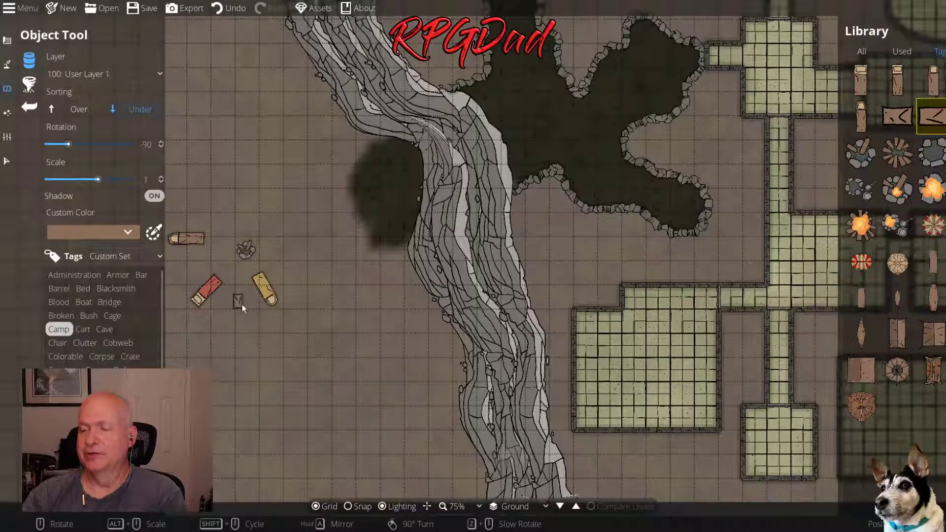
{"action": "left_click_drag", "start_coordinate": [238, 341], "coordinate": [362, 327]}
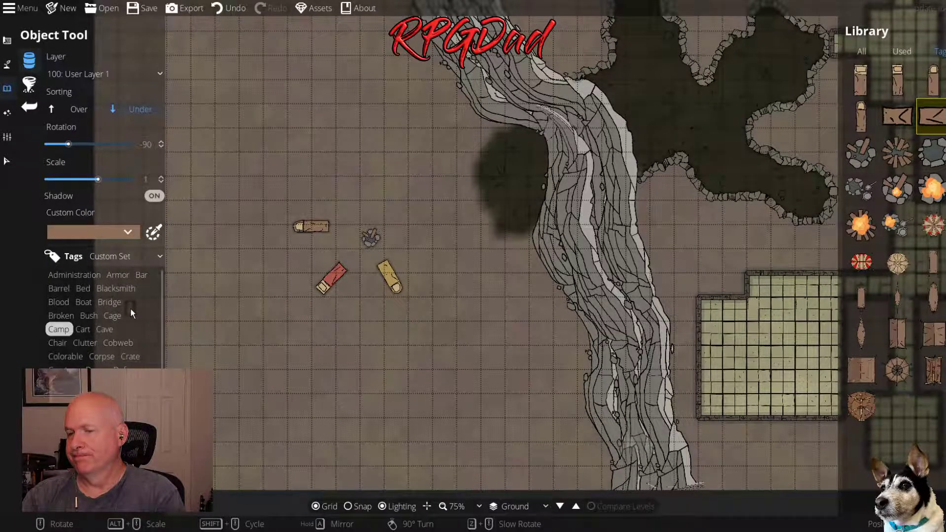
Look through the Containers tag set and the Administration, Armor, Barrel and Cave objects for more campsite furnishings
{"action": "left_click", "coordinate": [123, 255]}
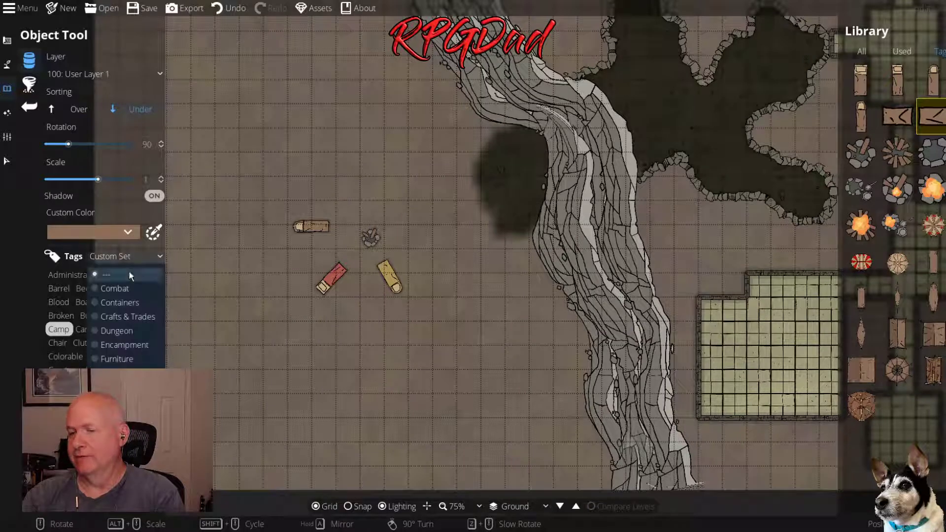
{"action": "left_click", "coordinate": [123, 302]}
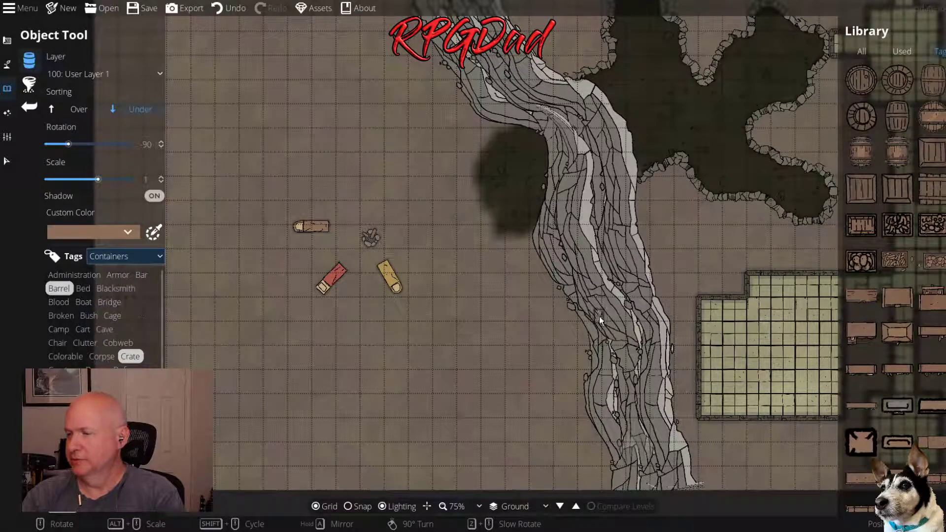
{"action": "scroll", "coordinate": [906, 375], "scroll_direction": "down", "scroll_amount": 1}
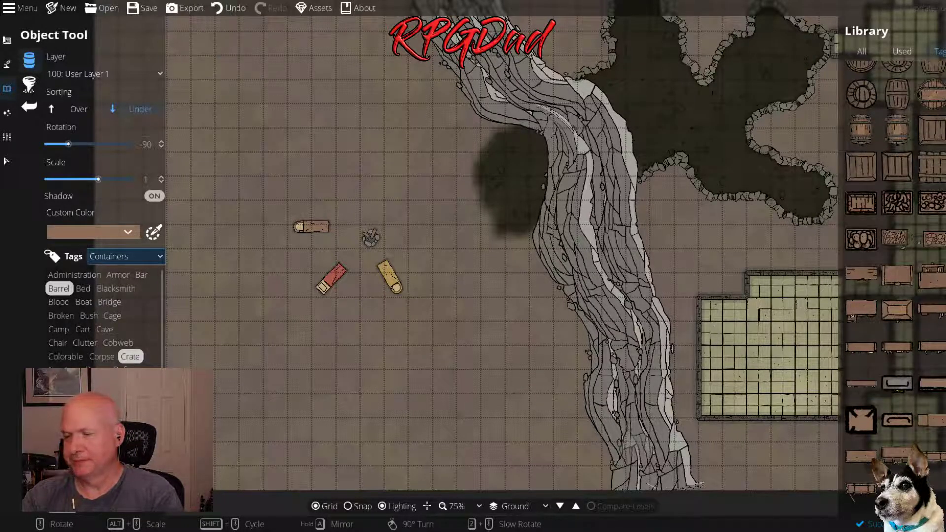
{"action": "scroll", "coordinate": [104, 320], "scroll_direction": "down", "scroll_amount": 1}
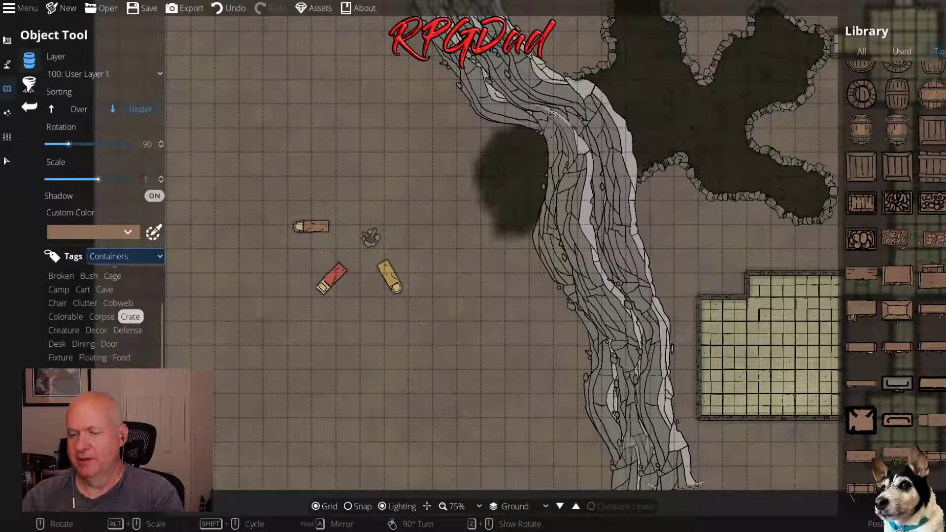
{"action": "left_click", "coordinate": [130, 316]}
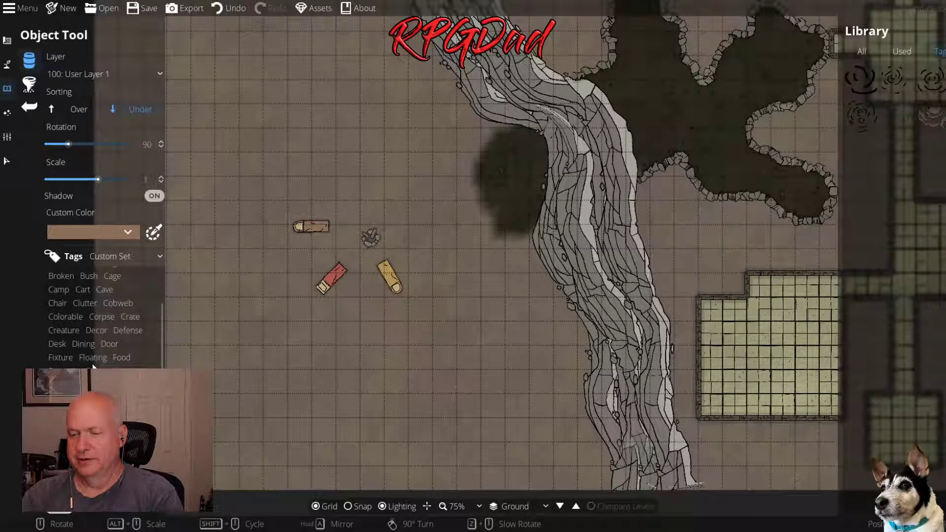
{"action": "scroll", "coordinate": [92, 365], "scroll_direction": "up", "scroll_amount": 1}
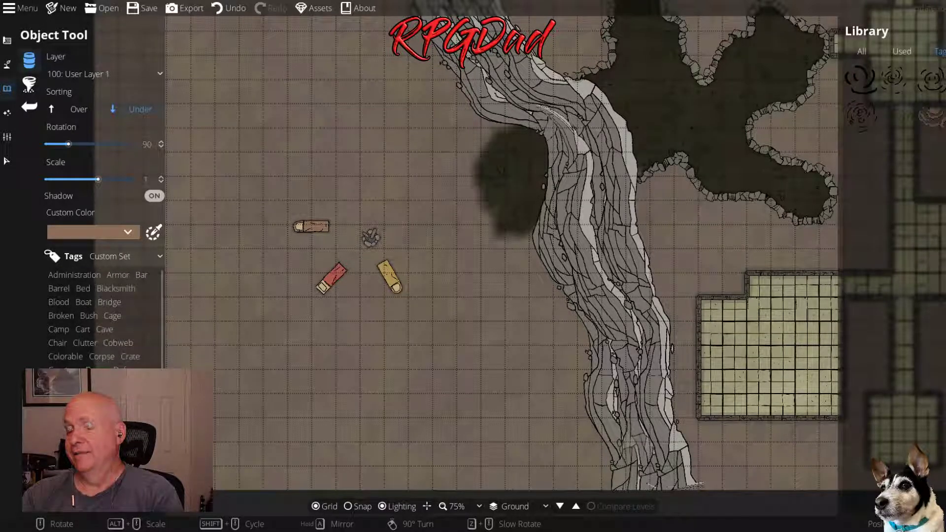
{"action": "left_click", "coordinate": [72, 274]}
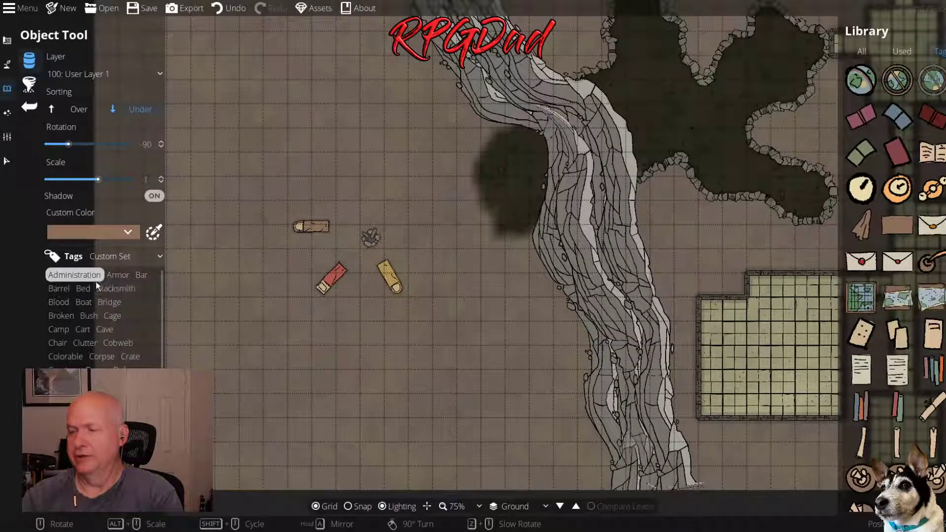
{"action": "left_click", "coordinate": [118, 275]}
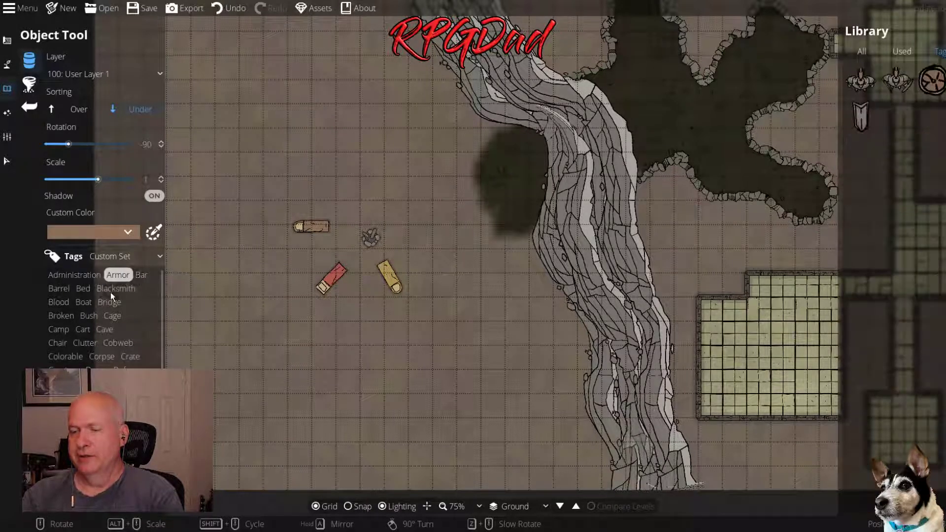
{"action": "left_click", "coordinate": [63, 290]}
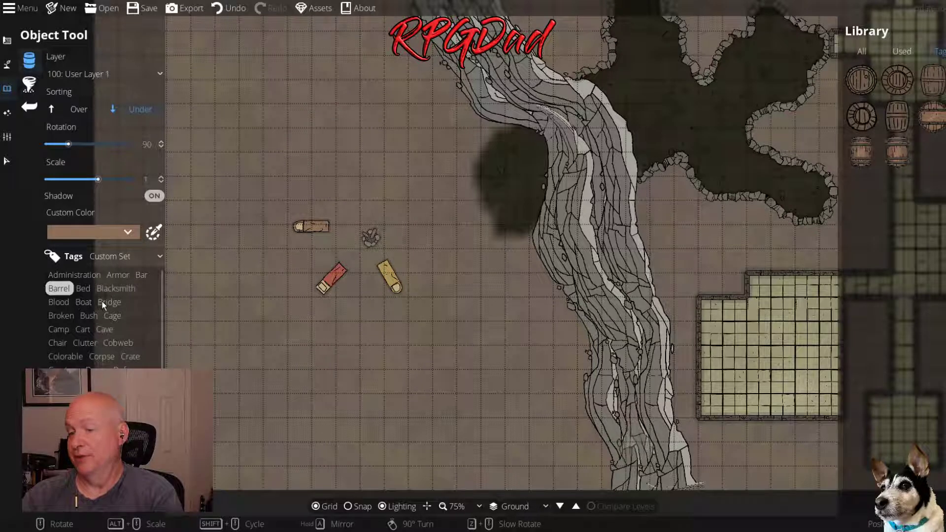
{"action": "left_click", "coordinate": [108, 330]}
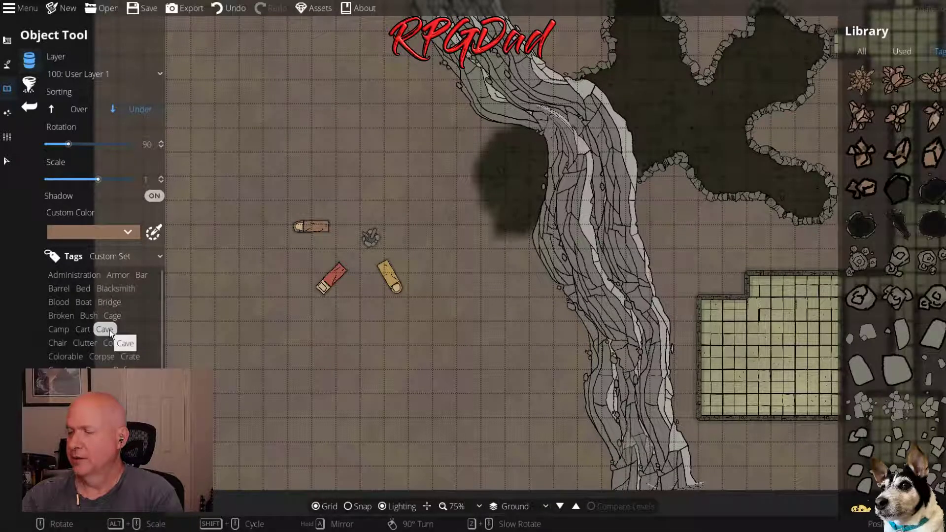
Place the large brown polygonal tent from the Camp-tagged objects west of the light red camp bed, rotated -90 degrees
{"action": "left_click", "coordinate": [66, 333]}
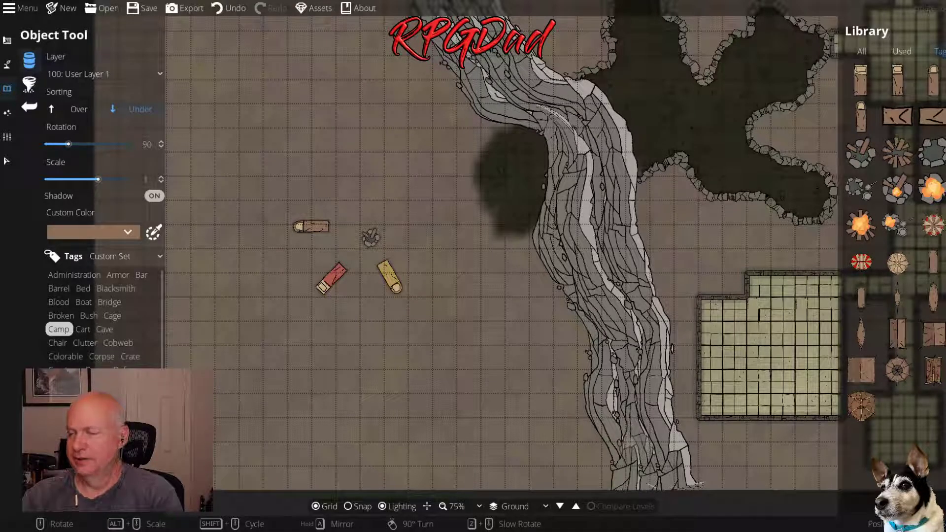
{"action": "mouse_move", "coordinate": [897, 271]}
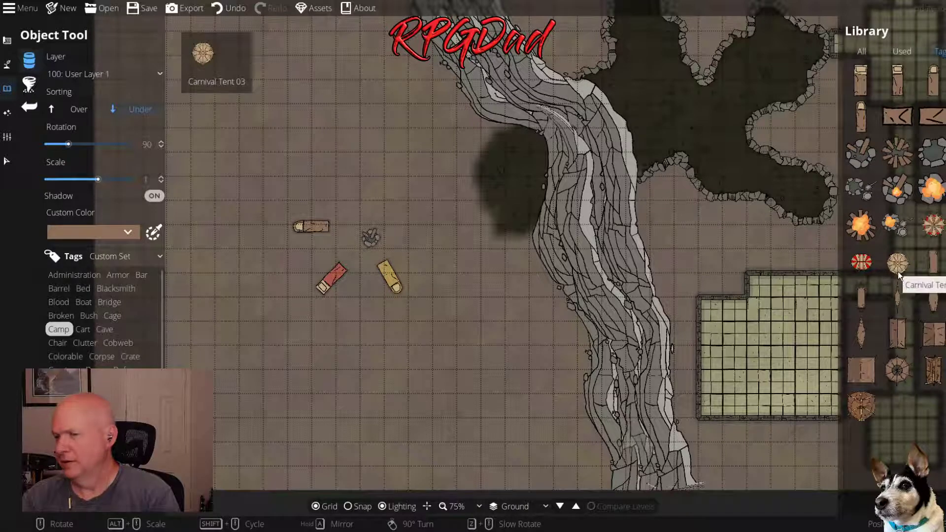
{"action": "mouse_move", "coordinate": [934, 228]}
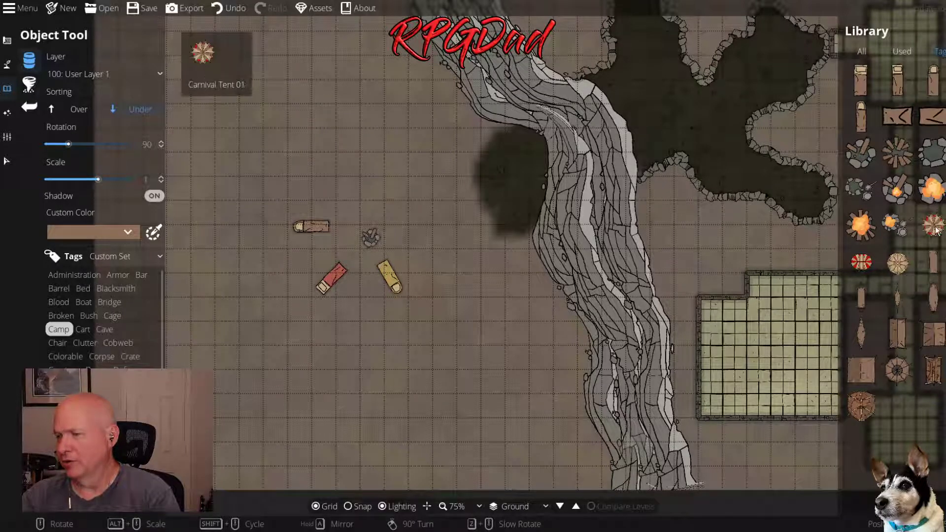
{"action": "left_click", "coordinate": [934, 228]}
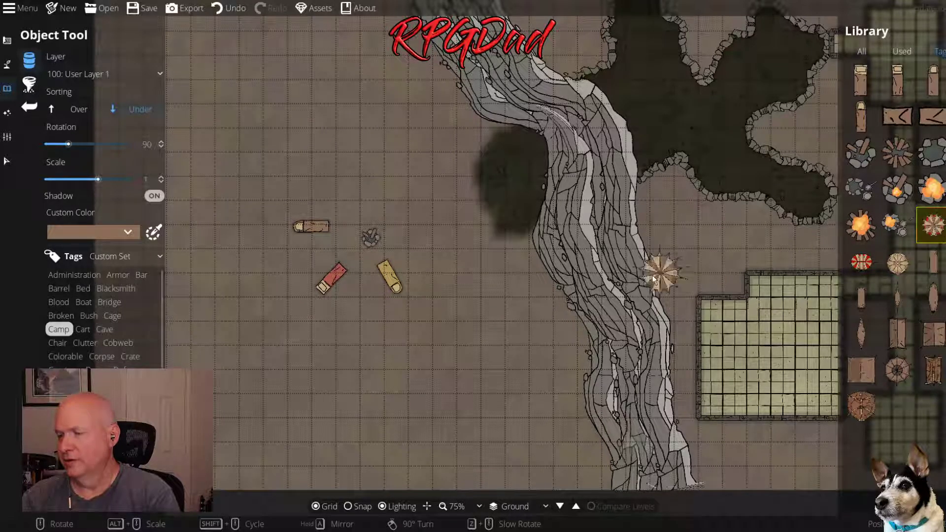
{"action": "left_click", "coordinate": [860, 261]}
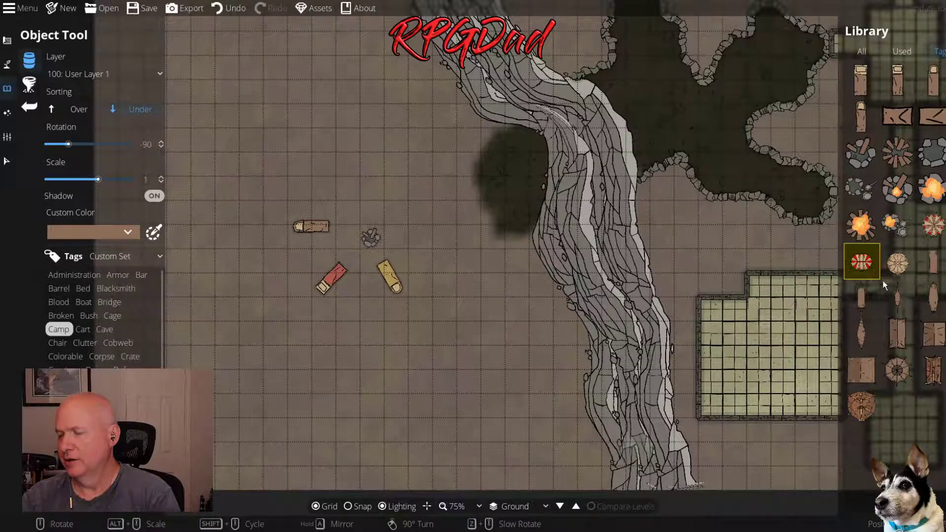
{"action": "mouse_move", "coordinate": [900, 268]}
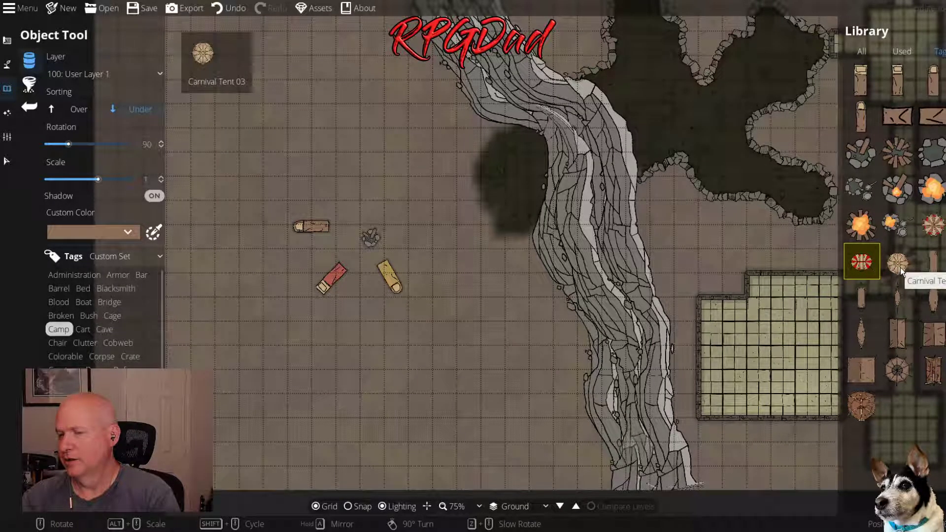
{"action": "left_click", "coordinate": [898, 263]}
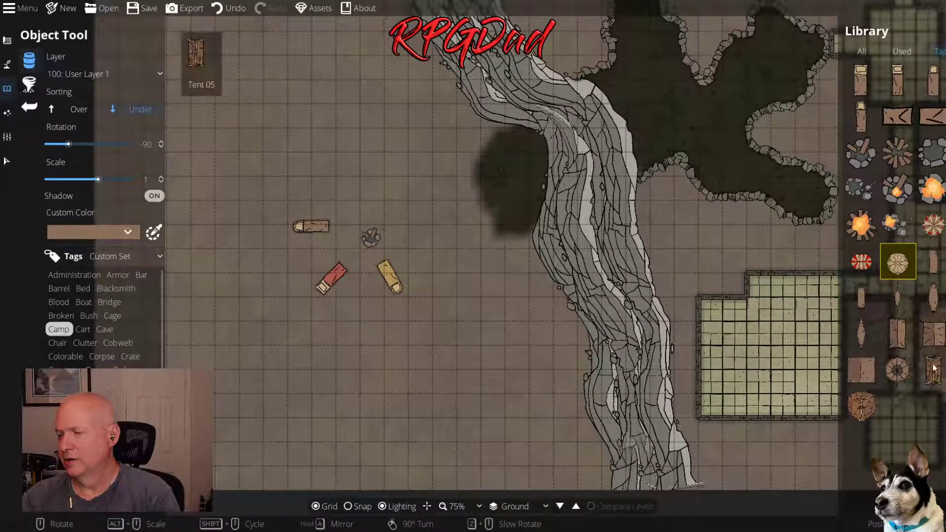
{"action": "left_click", "coordinate": [903, 379]}
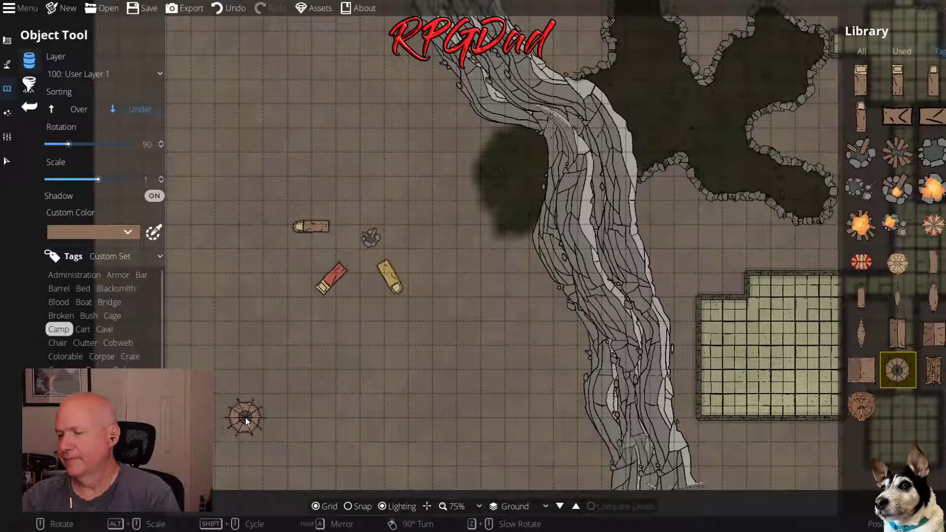
{"action": "left_click", "coordinate": [864, 409]}
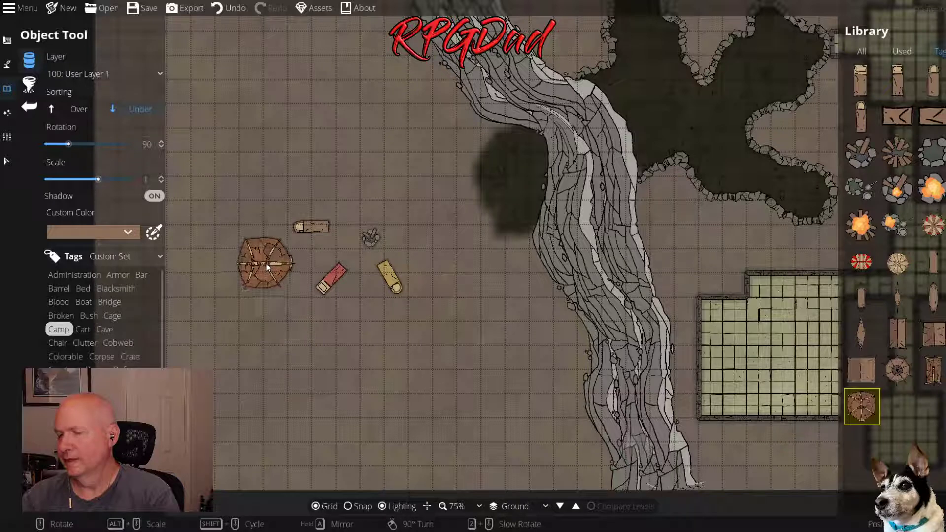
{"action": "left_click", "coordinate": [265, 262]}
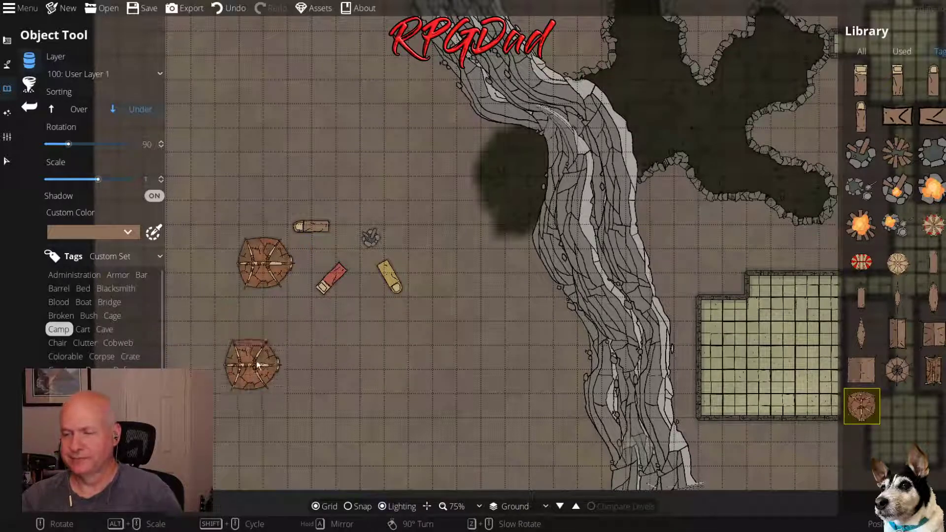
Find the tree objects in the library and choose Tree Branch 03
{"action": "scroll", "coordinate": [281, 346], "scroll_direction": "down", "scroll_amount": 2}
{"action": "left_click_drag", "start_coordinate": [282, 345], "coordinate": [373, 405]}
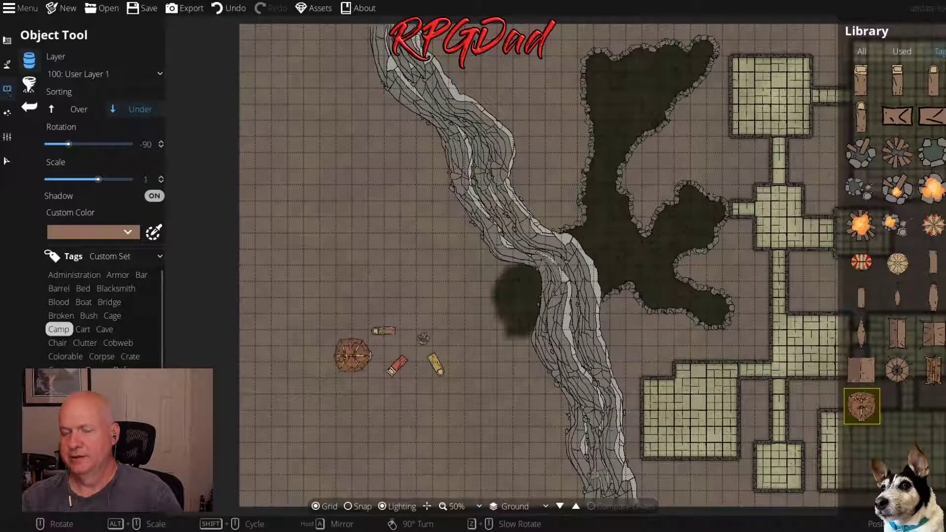
{"action": "scroll", "coordinate": [98, 316], "scroll_direction": "down", "scroll_amount": 1}
{"action": "left_click", "coordinate": [59, 289]}
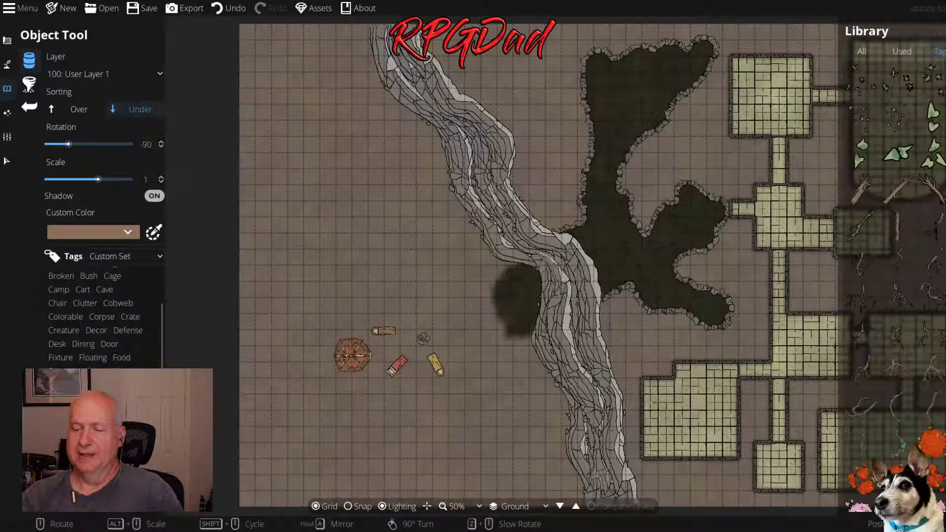
{"action": "scroll", "coordinate": [910, 422], "scroll_direction": "down", "scroll_amount": 3}
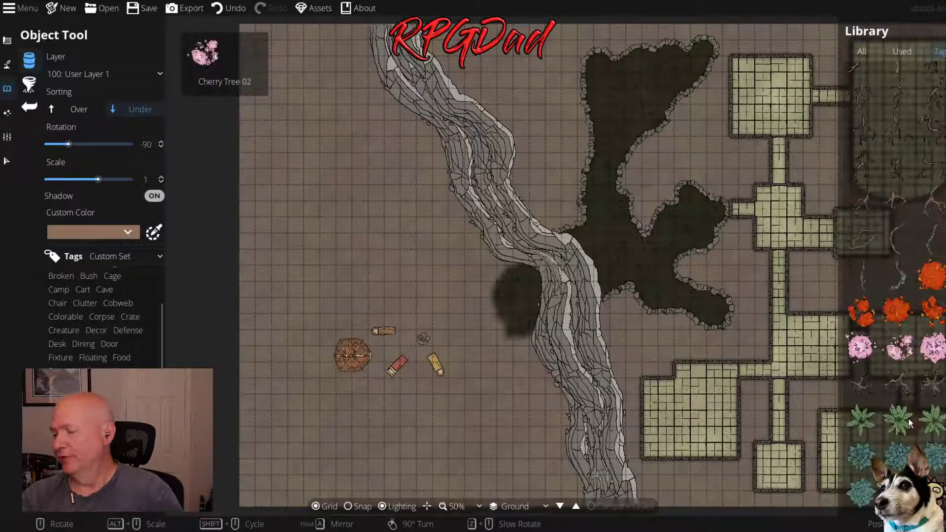
{"action": "scroll", "coordinate": [931, 409], "scroll_direction": "down", "scroll_amount": 3}
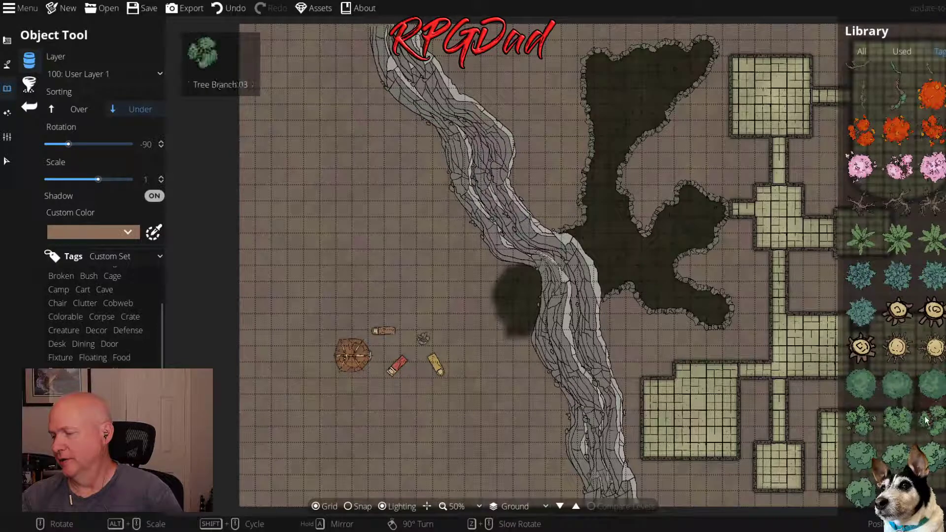
{"action": "left_click", "coordinate": [930, 420]}
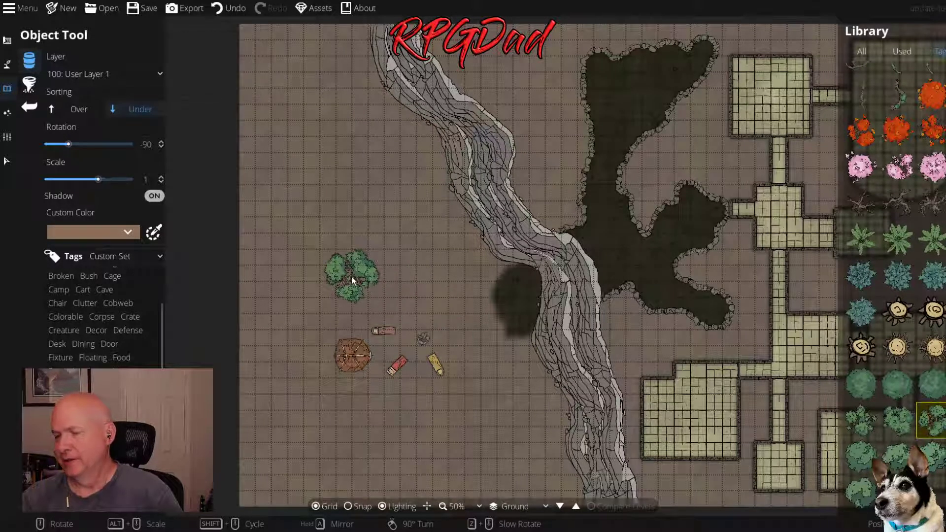
Scatter four Tree Branch 03 objects with a scale range of 0.67 to 1.44, two north and two south of the campsite
{"action": "left_click", "coordinate": [29, 85]}
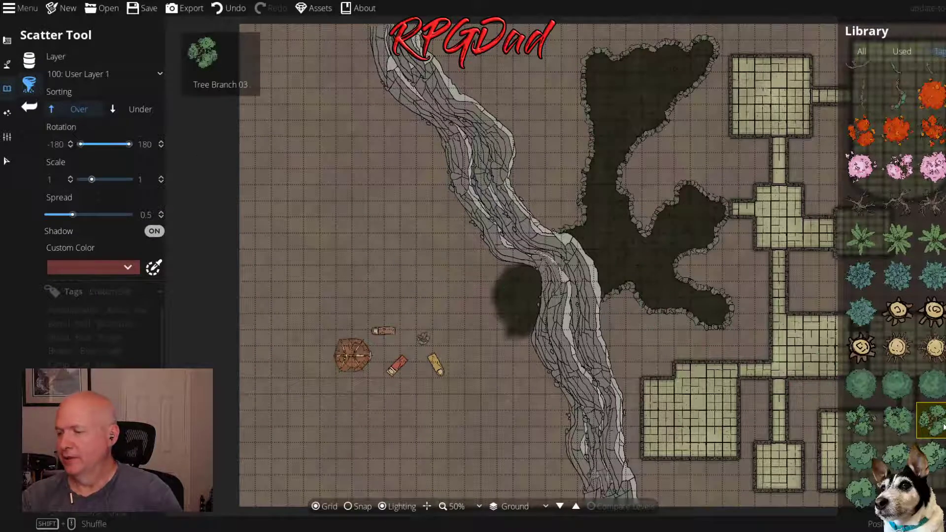
{"action": "left_click", "coordinate": [359, 257]}
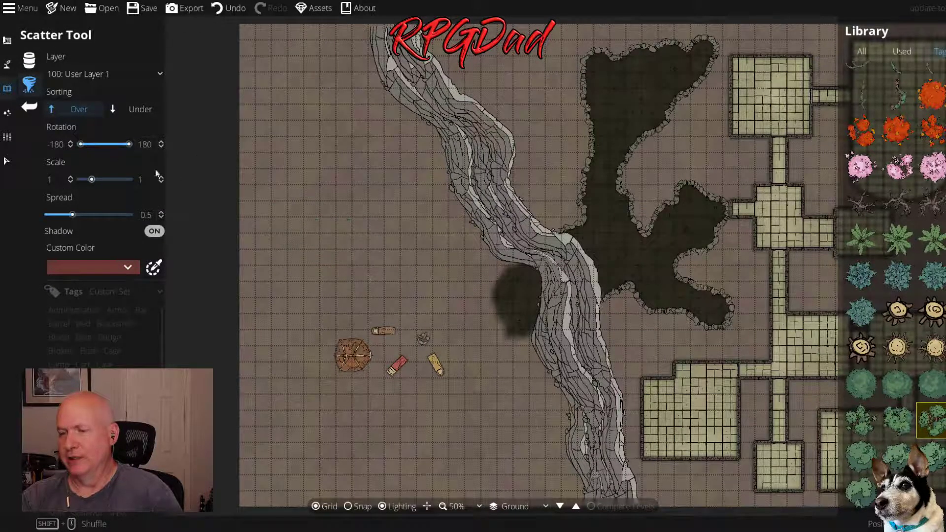
{"action": "left_click_drag", "start_coordinate": [91, 181], "coordinate": [97, 180]}
{"action": "left_click", "coordinate": [346, 175]}
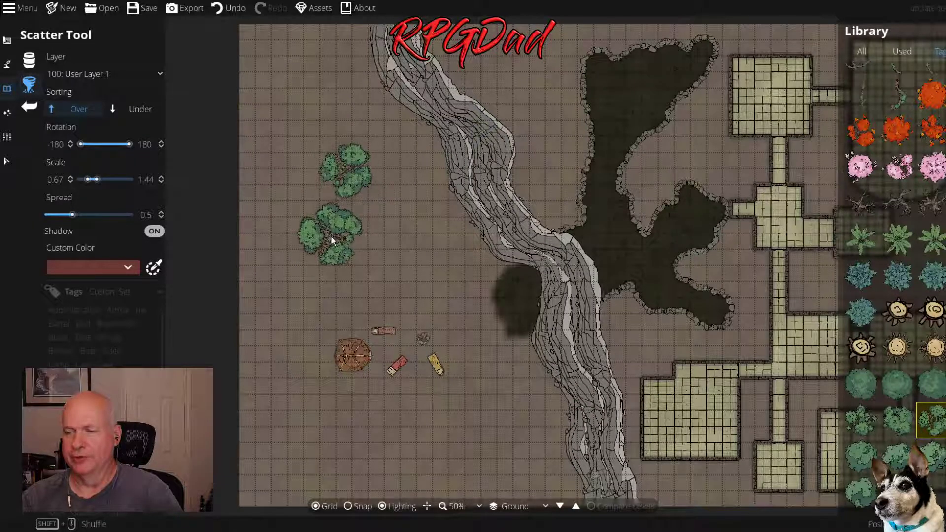
{"action": "left_click", "coordinate": [294, 236]}
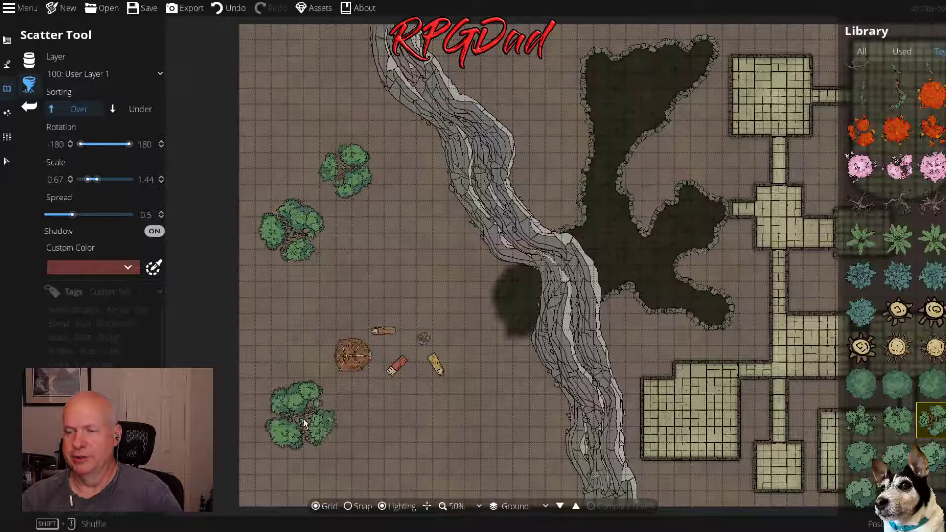
{"action": "left_click", "coordinate": [310, 444]}
{"action": "left_click", "coordinate": [468, 465]}
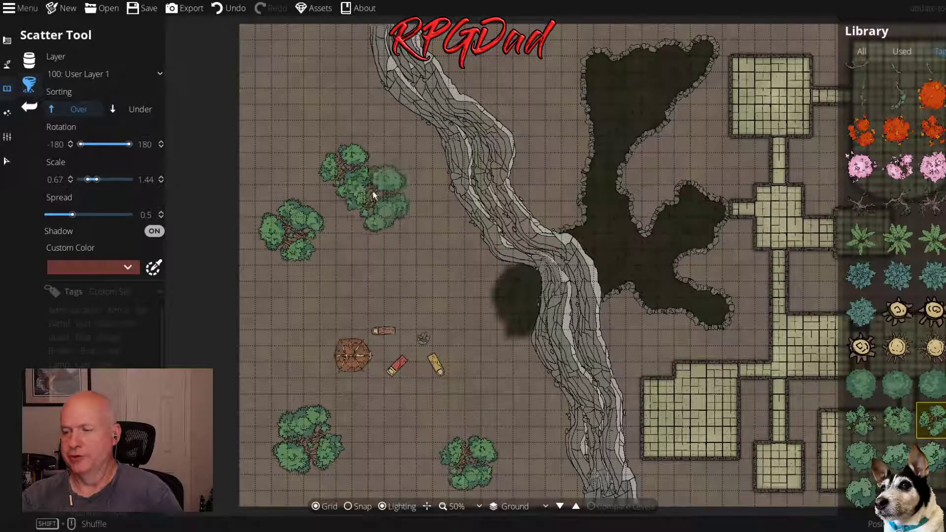
Scatter a sparser green tree in the map's northwest corner, and with Under sorting beside the northern tree group and the southwest and southeast ones
{"action": "left_click", "coordinate": [861, 419]}
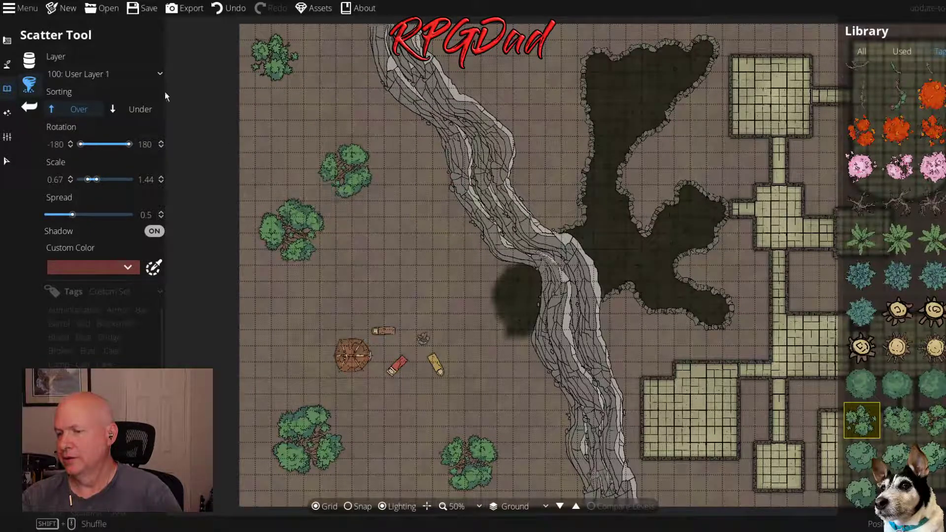
{"action": "left_click", "coordinate": [134, 109]}
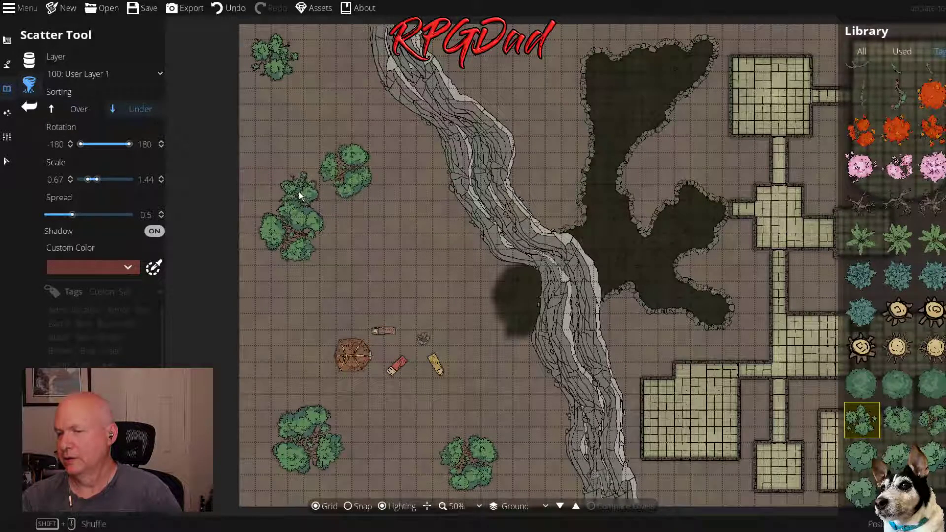
{"action": "left_click", "coordinate": [298, 191]}
{"action": "left_click", "coordinate": [350, 469]}
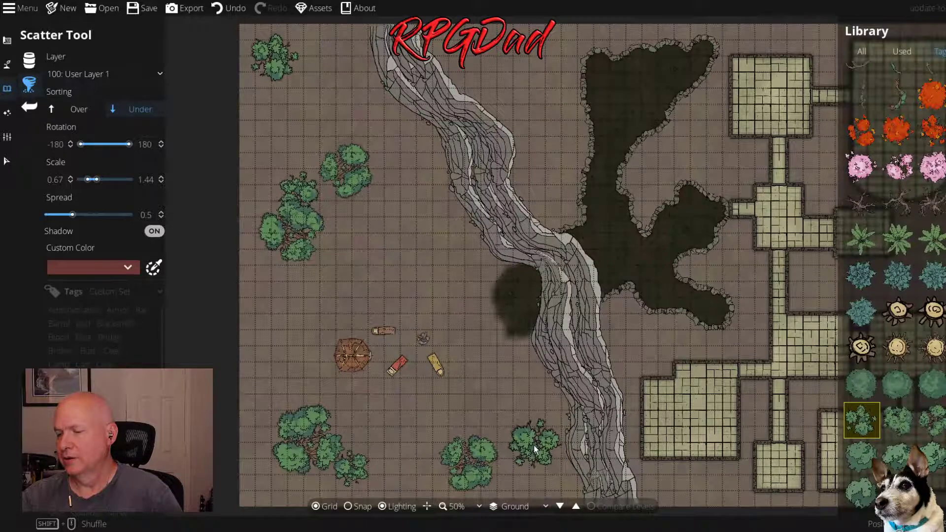
{"action": "left_click_drag", "start_coordinate": [493, 412], "coordinate": [507, 315]}
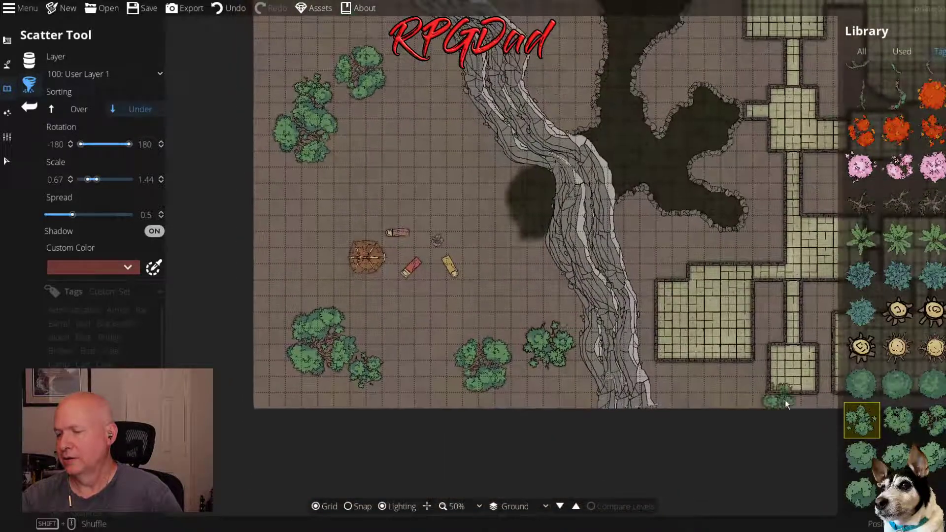
Scatter a denser green tree on the southwest grove with Under sorting and on the grove north of the tent with Over sorting
{"action": "left_click", "coordinate": [898, 420]}
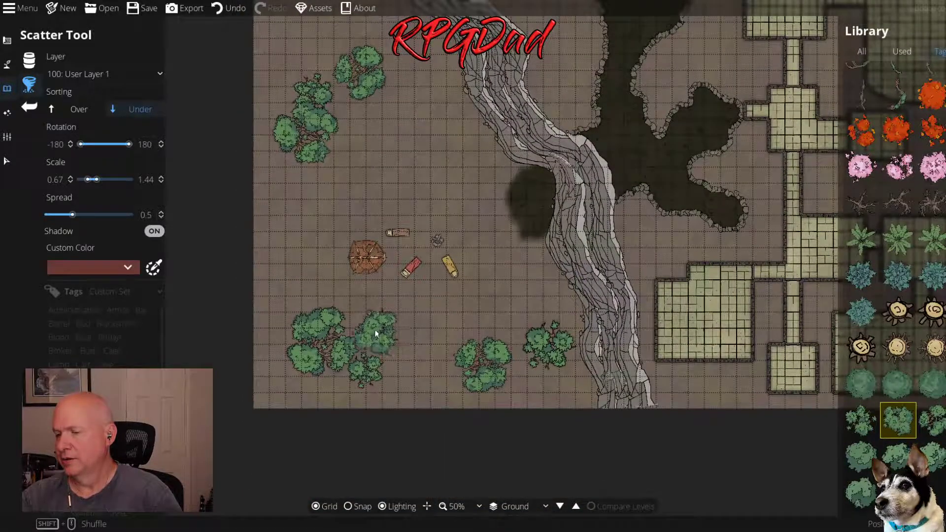
{"action": "left_click", "coordinate": [358, 311]}
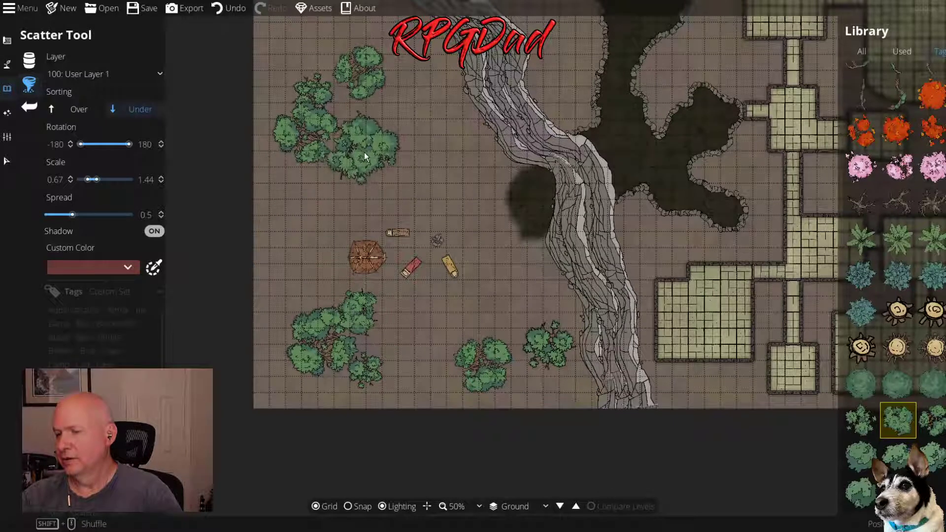
{"action": "left_click", "coordinate": [66, 109]}
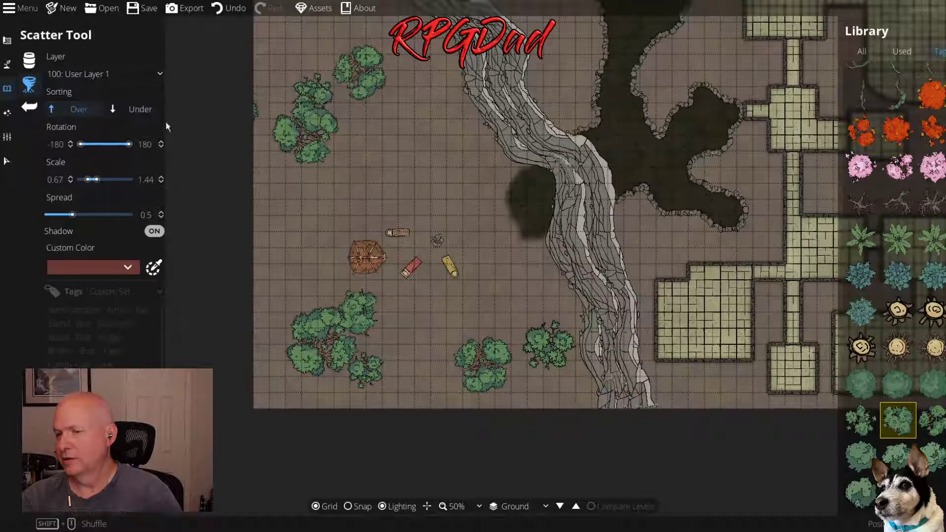
{"action": "left_click_drag", "start_coordinate": [329, 143], "coordinate": [315, 50]}
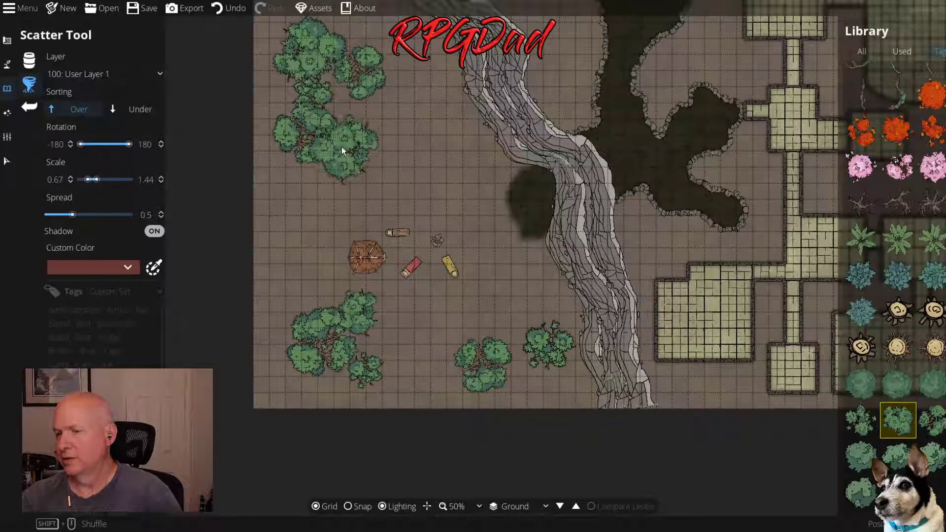
{"action": "left_click_drag", "start_coordinate": [344, 151], "coordinate": [259, 157]}
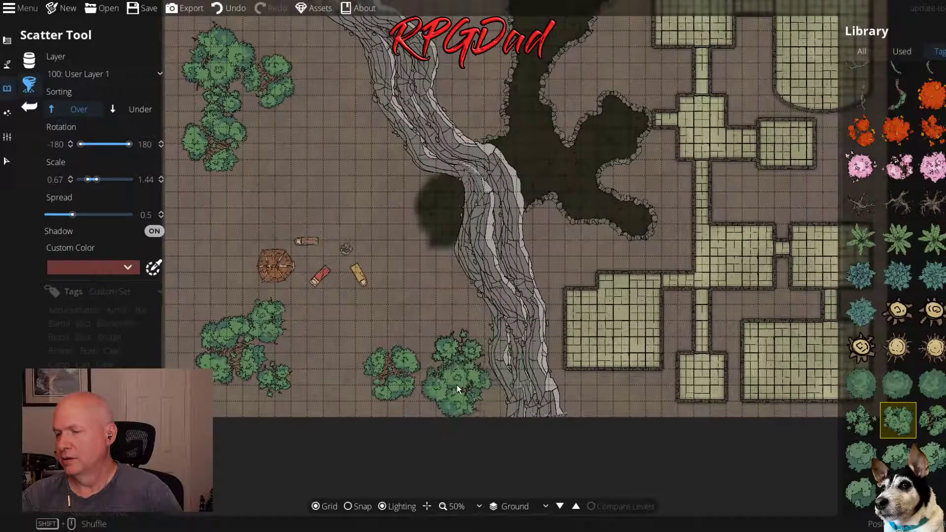
Scatter more of the dense green trees at the southeast grove by the river, along the north edge and on the west edge near the tent
{"action": "left_click", "coordinate": [441, 380]}
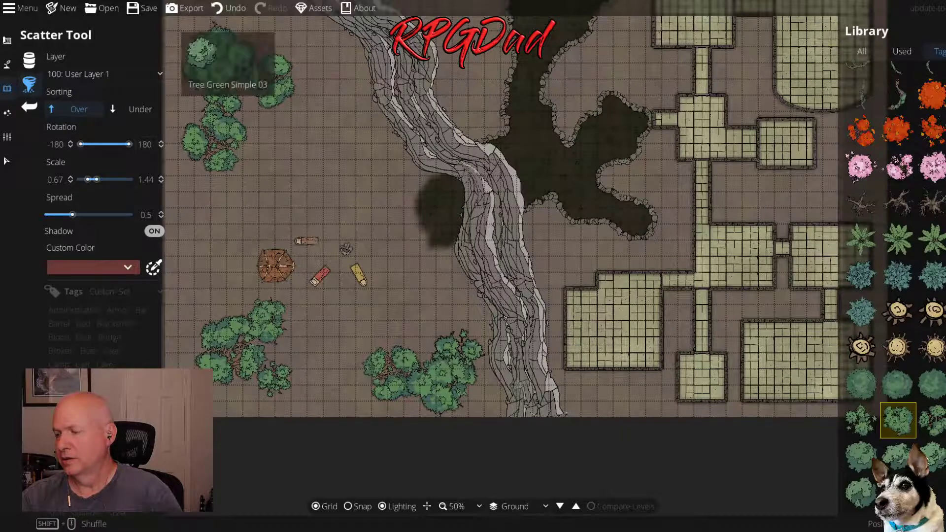
{"action": "left_click_drag", "start_coordinate": [281, 106], "coordinate": [448, 279]}
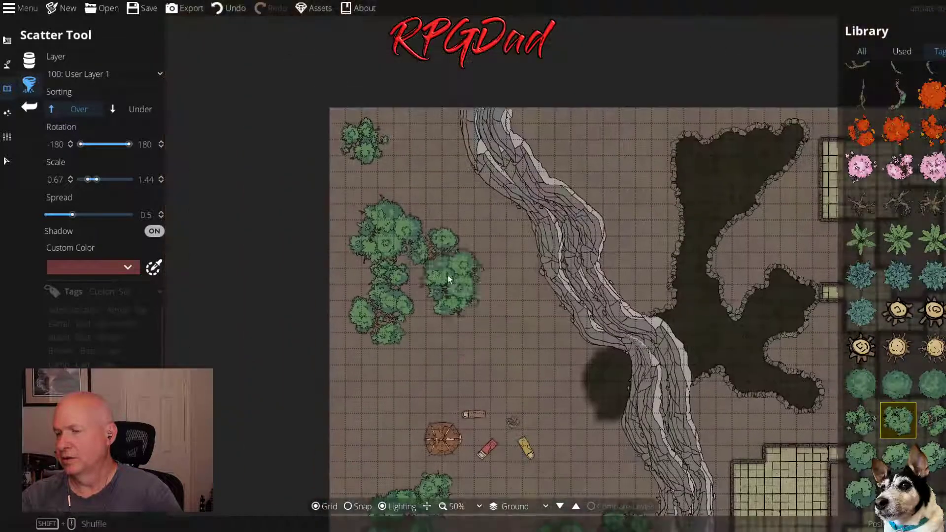
{"action": "left_click", "coordinate": [424, 146]}
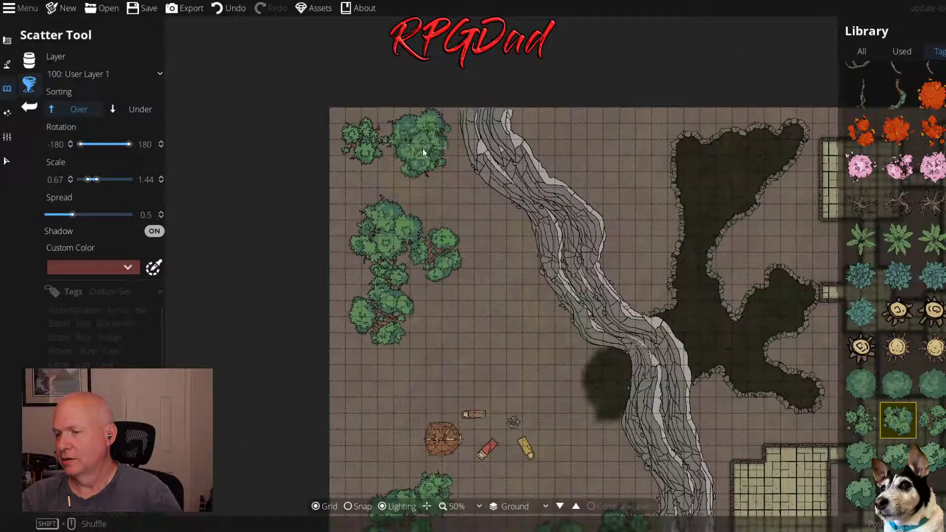
{"action": "left_click_drag", "start_coordinate": [401, 377], "coordinate": [459, 314]}
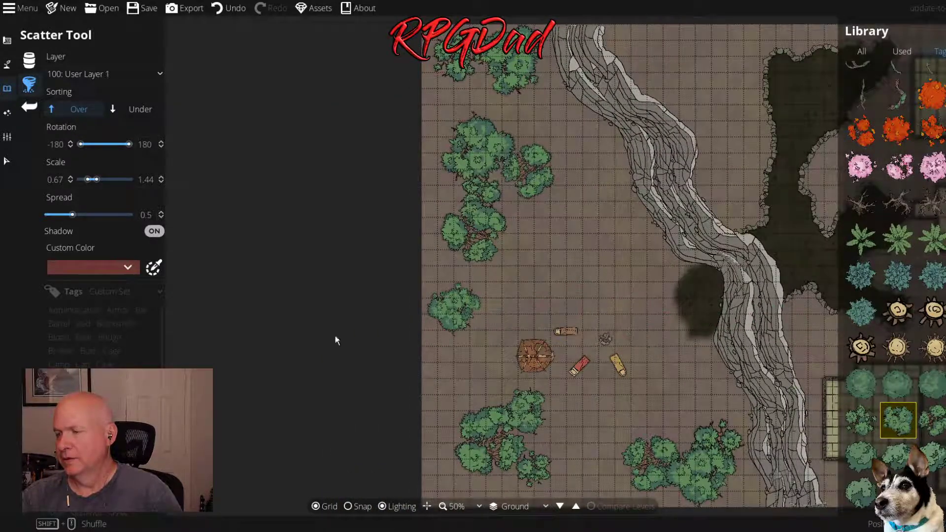
Filter the library to Bush objects and scatter a clustered green bush with Under sorting beneath the northwest corner trees
{"action": "left_click", "coordinate": [91, 352]}
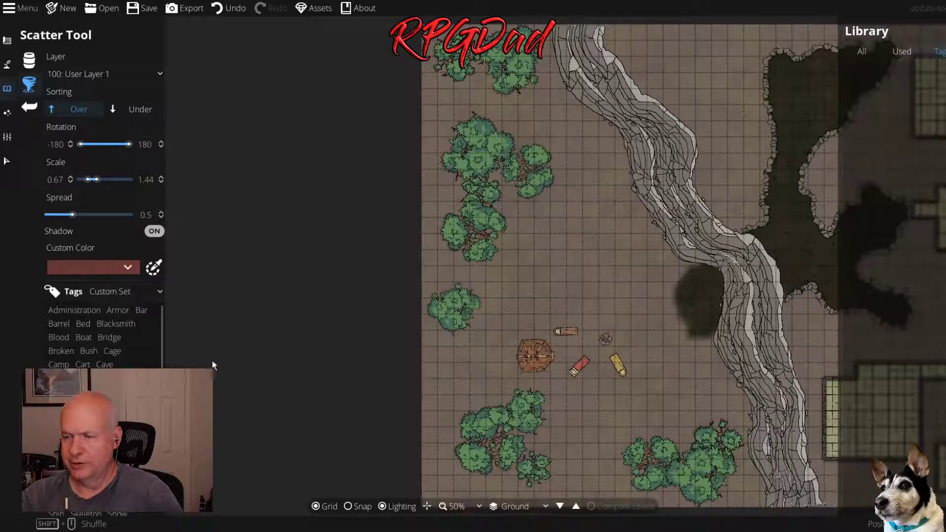
{"action": "left_click", "coordinate": [91, 351]}
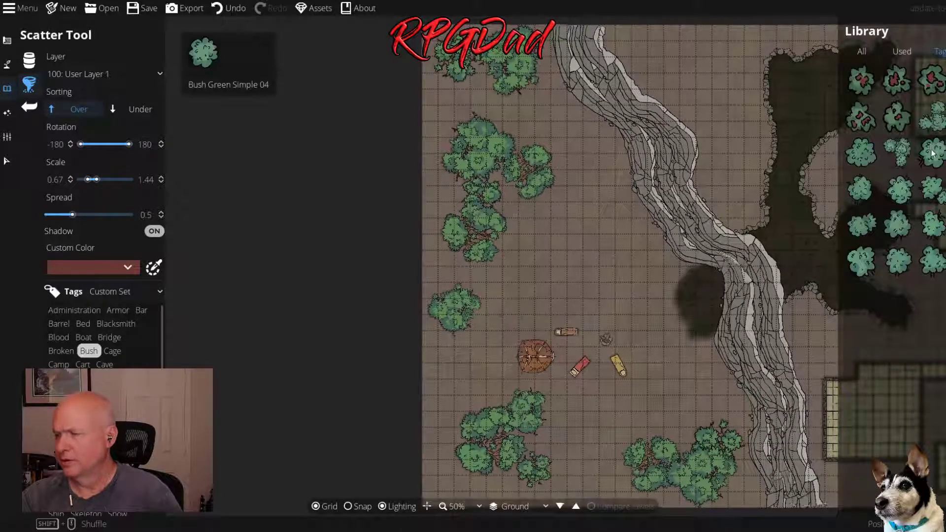
{"action": "left_click_drag", "start_coordinate": [932, 153], "coordinate": [837, 152]}
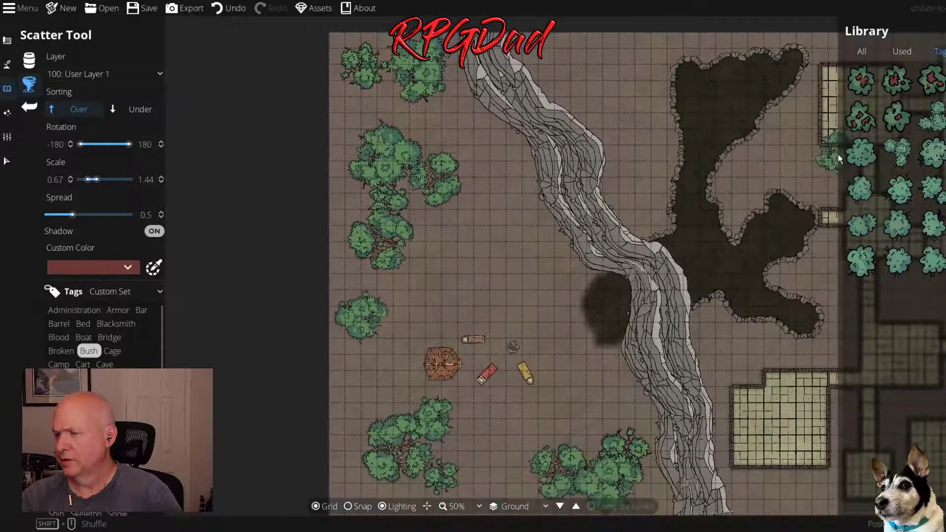
{"action": "left_click", "coordinate": [901, 150]}
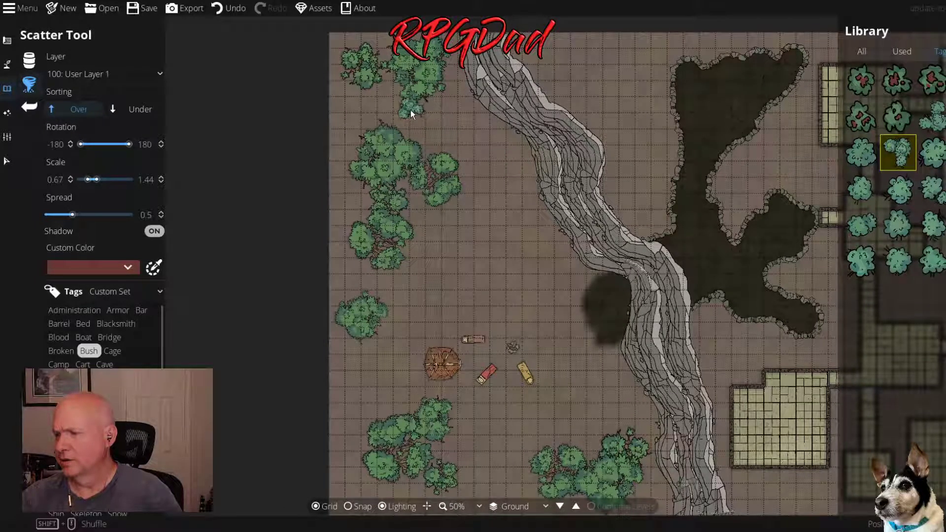
{"action": "left_click", "coordinate": [157, 108]}
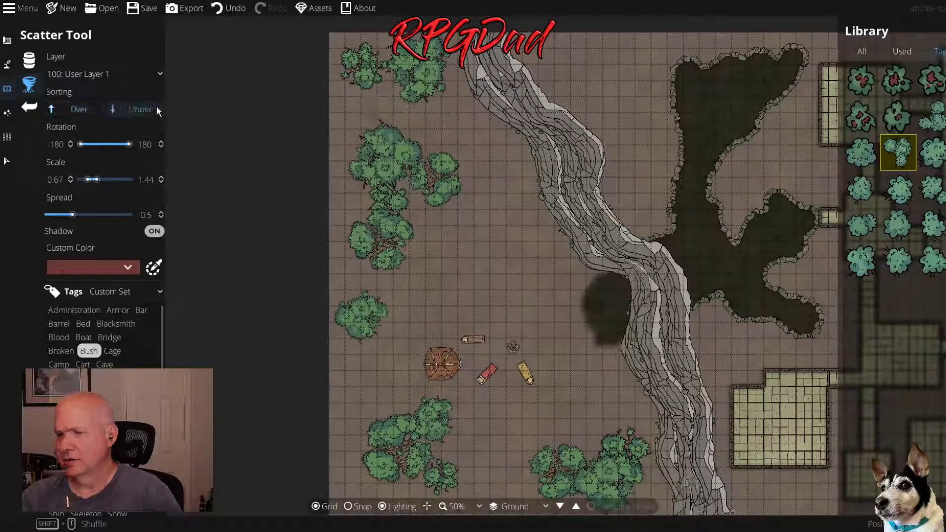
{"action": "left_click", "coordinate": [384, 81]}
{"action": "left_click", "coordinate": [359, 99]}
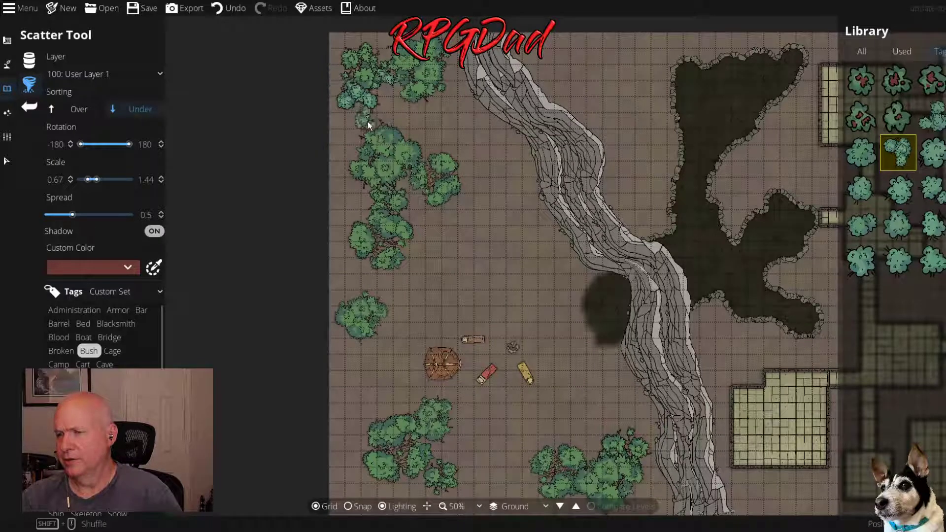
Scatter the same green bush beneath the trees along the western edge and in the southwest and southeast groves
{"action": "left_click_drag", "start_coordinate": [412, 217], "coordinate": [404, 272]}
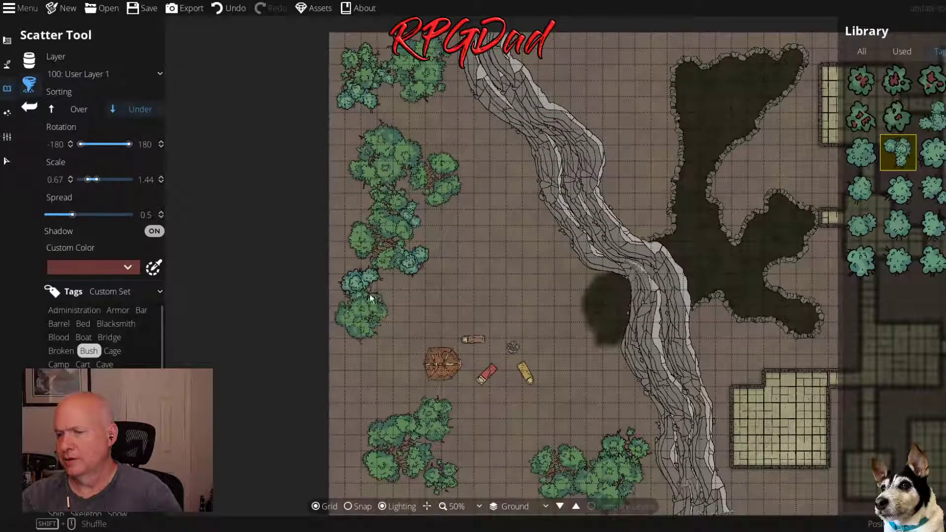
{"action": "left_click_drag", "start_coordinate": [406, 407], "coordinate": [441, 451]}
{"action": "left_click", "coordinate": [597, 451]}
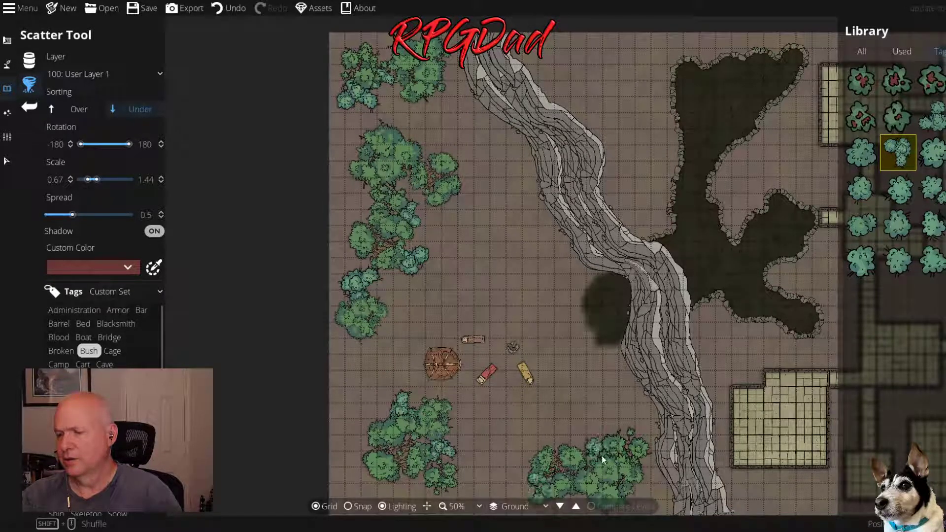
Add more of the green bushes at the southeast grove's lower edge and fill the gap between the two southern groves with a bush cluster
{"action": "key", "text": "Down"}
{"action": "key", "text": "Right"}
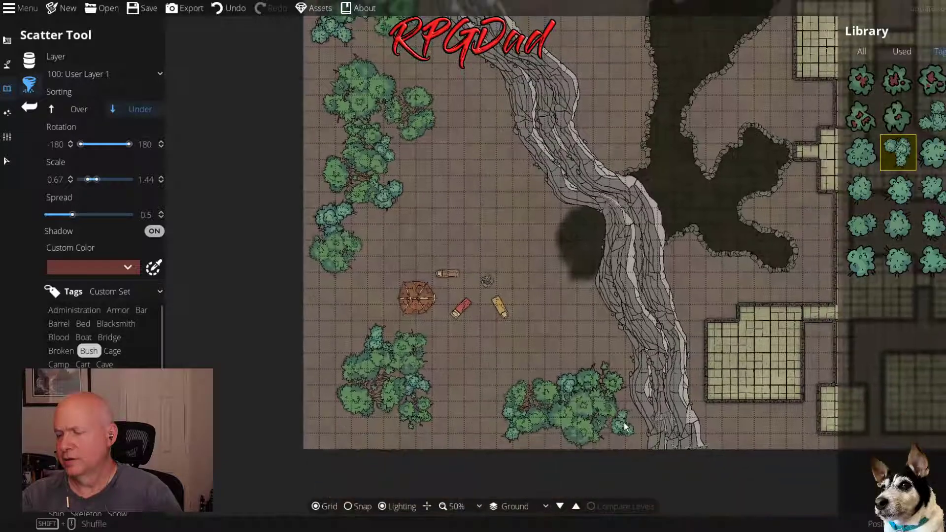
{"action": "left_click", "coordinate": [455, 429]}
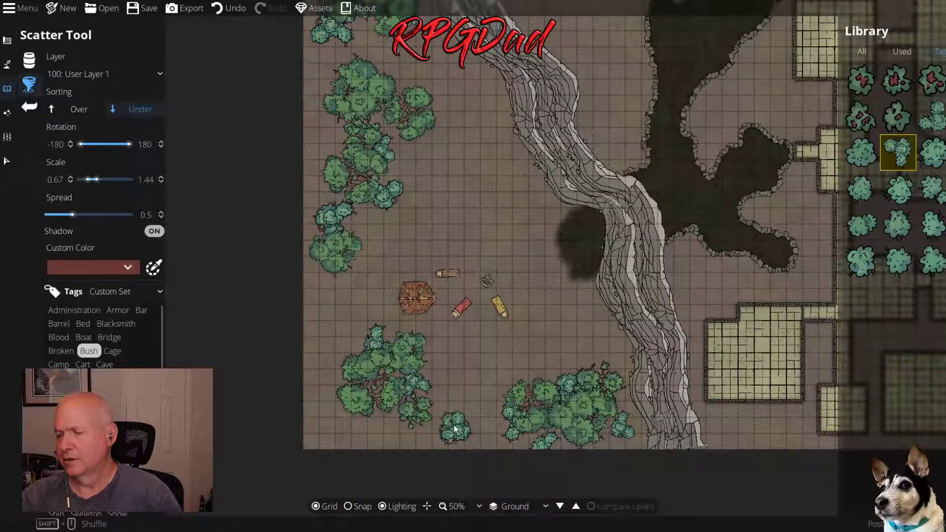
{"action": "left_click", "coordinate": [468, 413]}
{"action": "left_click", "coordinate": [476, 390]}
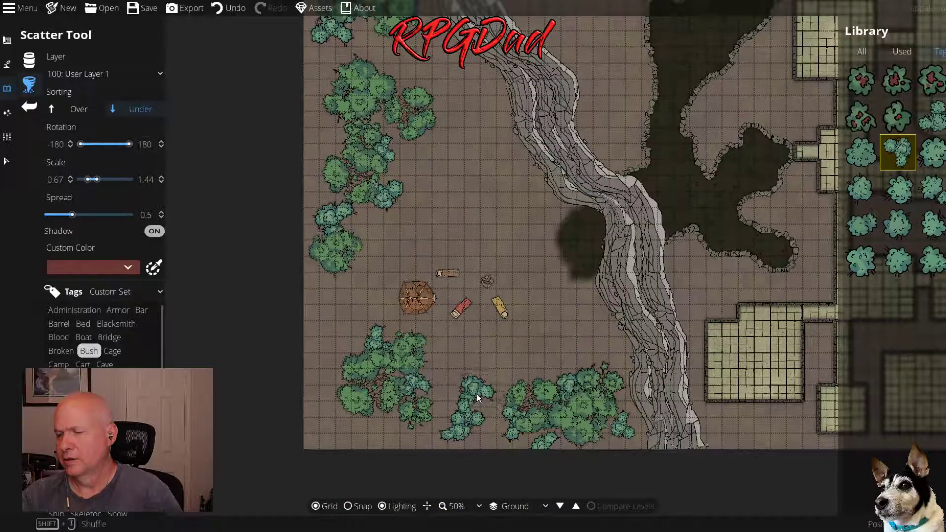
{"action": "left_click", "coordinate": [480, 403]}
{"action": "left_click", "coordinate": [470, 448]}
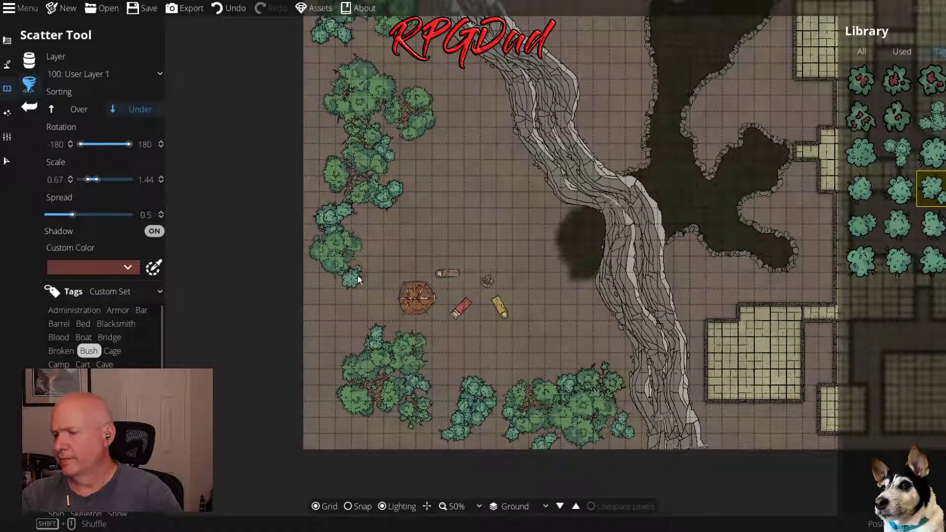
Scatter two other green bush varieties with Under sorting around the western groves and the southwest grove
{"action": "left_click_drag", "start_coordinate": [368, 240], "coordinate": [361, 219]}
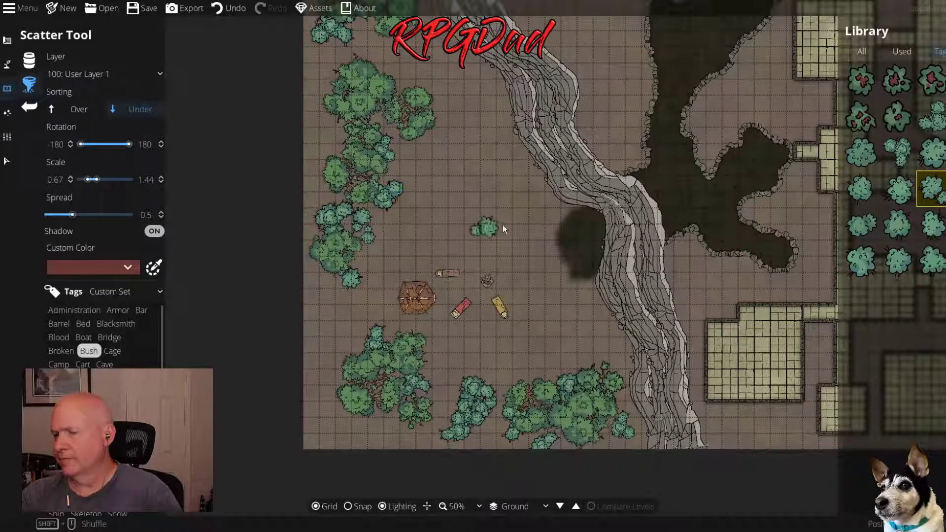
{"action": "left_click", "coordinate": [897, 153]}
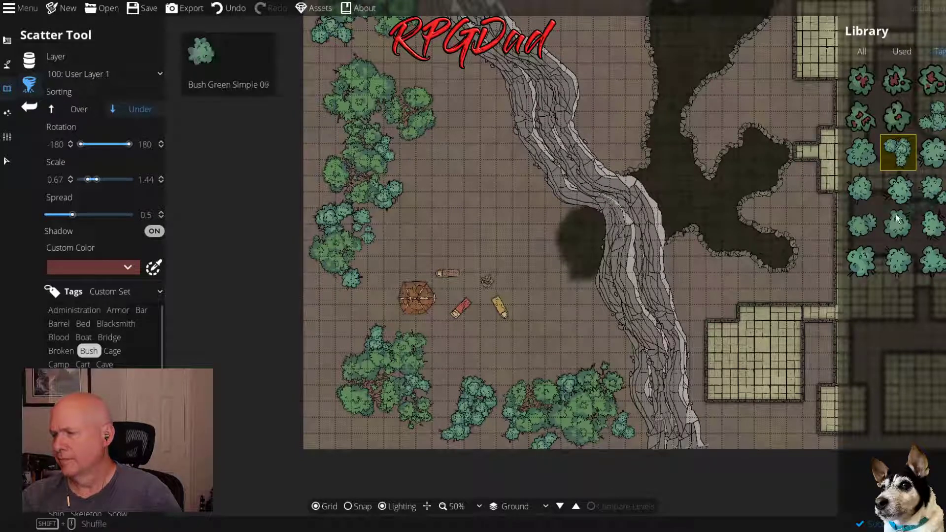
{"action": "left_click", "coordinate": [860, 229]}
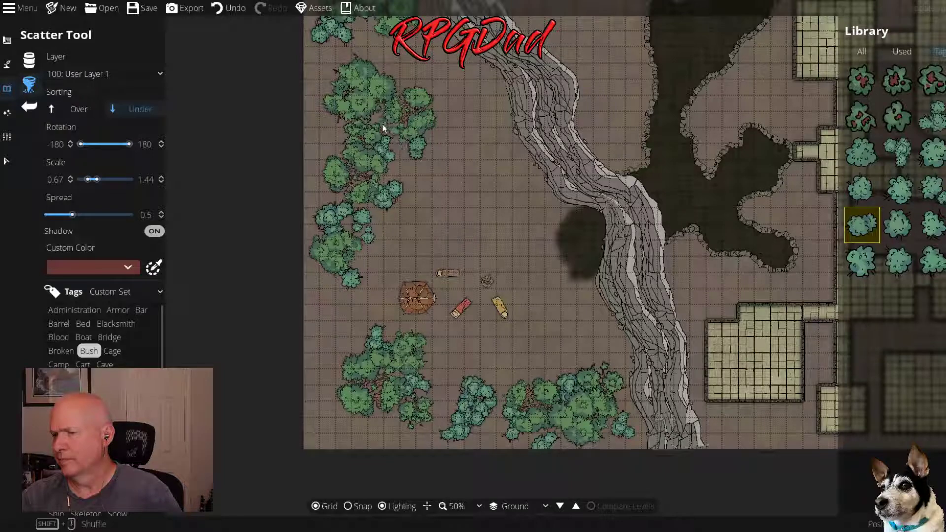
{"action": "scroll", "coordinate": [379, 148], "scroll_direction": "up", "scroll_amount": 3}
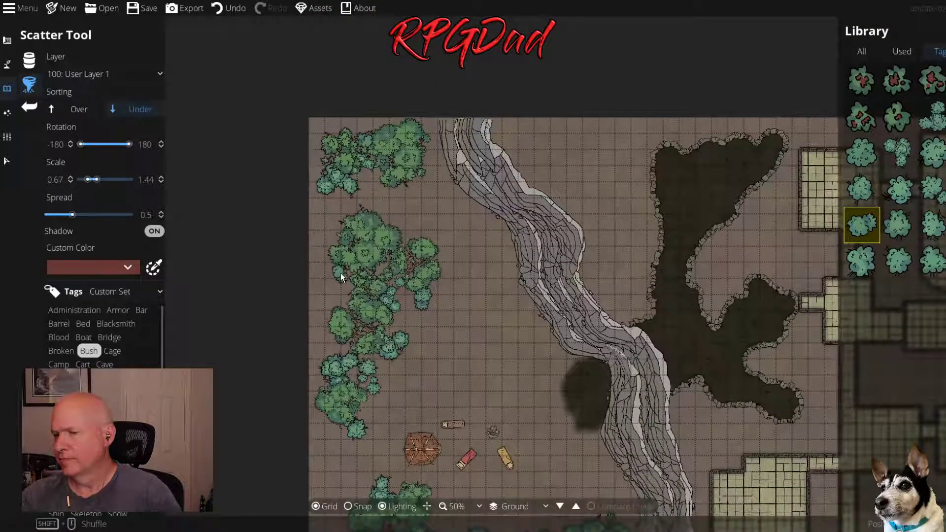
{"action": "scroll", "coordinate": [375, 276], "scroll_direction": "down", "scroll_amount": 3}
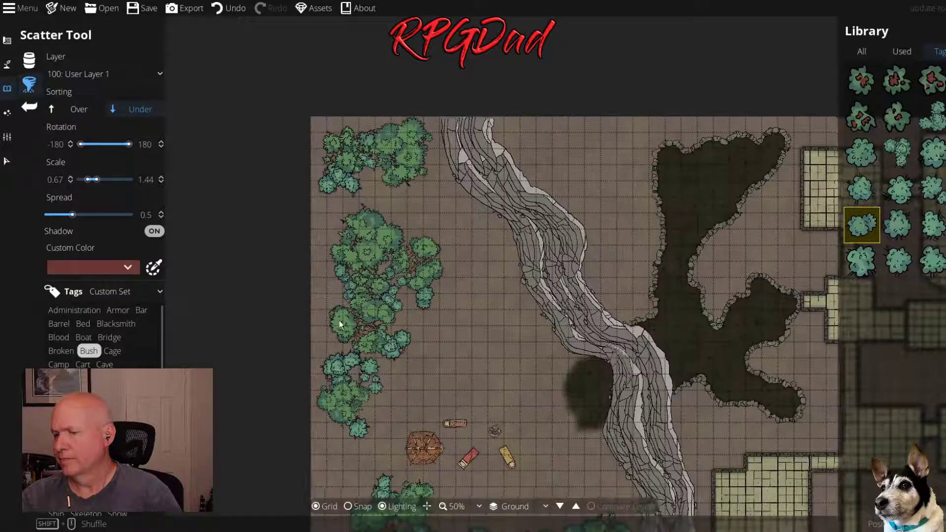
{"action": "scroll", "coordinate": [409, 265], "scroll_direction": "down", "scroll_amount": 3}
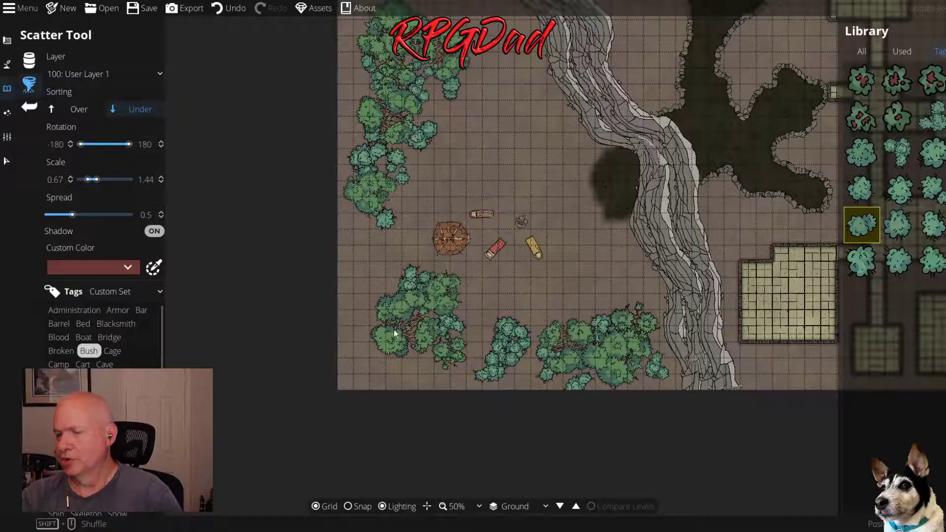
{"action": "left_click", "coordinate": [423, 353]}
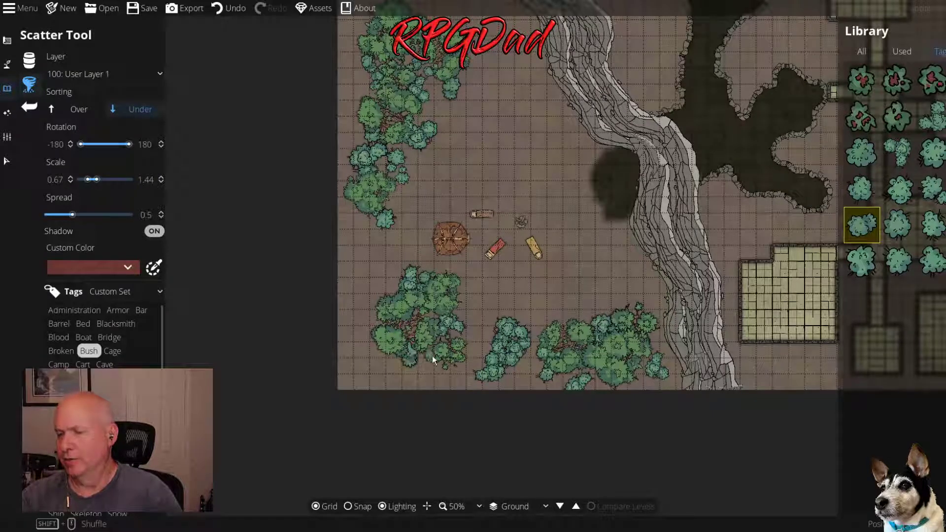
{"action": "scroll", "coordinate": [439, 344], "scroll_direction": "right", "scroll_amount": 3}
{"action": "scroll", "coordinate": [438, 321], "scroll_direction": "down", "scroll_amount": 1}
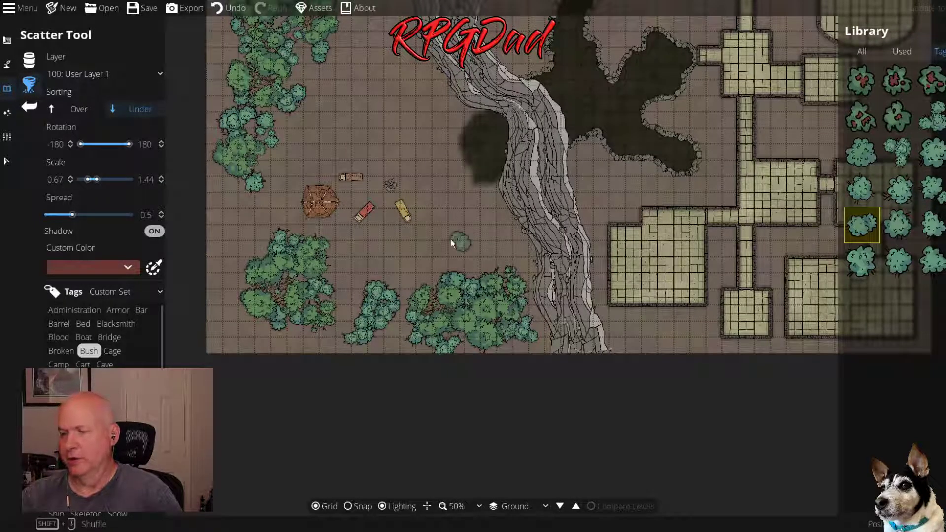
{"action": "scroll", "coordinate": [450, 239], "scroll_direction": "left", "scroll_amount": 3}
{"action": "scroll", "coordinate": [451, 240], "scroll_direction": "up", "scroll_amount": 1}
{"action": "left_click", "coordinate": [486, 189]}
{"action": "scroll", "coordinate": [486, 189], "scroll_direction": "up", "scroll_amount": 2}
{"action": "scroll", "coordinate": [487, 188], "scroll_direction": "left", "scroll_amount": 1}
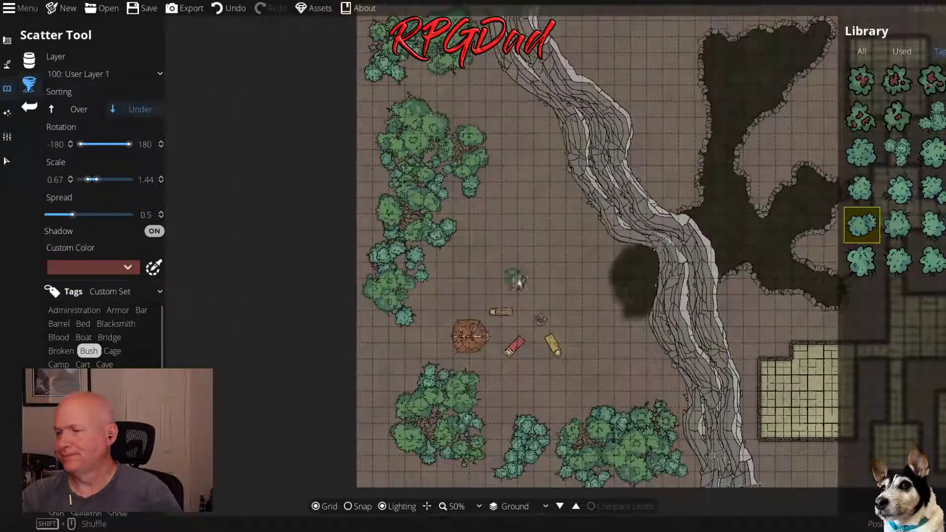
Set the scatter scale range to 0.95–1.68 and place the first red-flowered bushes beneath the western grove's eastern edge
{"action": "left_click", "coordinate": [862, 124]}
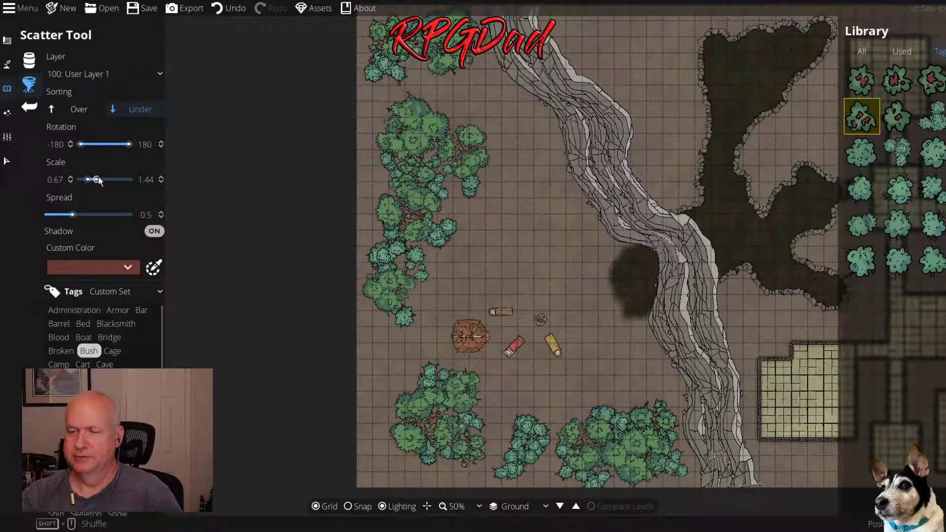
{"action": "left_click_drag", "start_coordinate": [98, 180], "coordinate": [92, 181]}
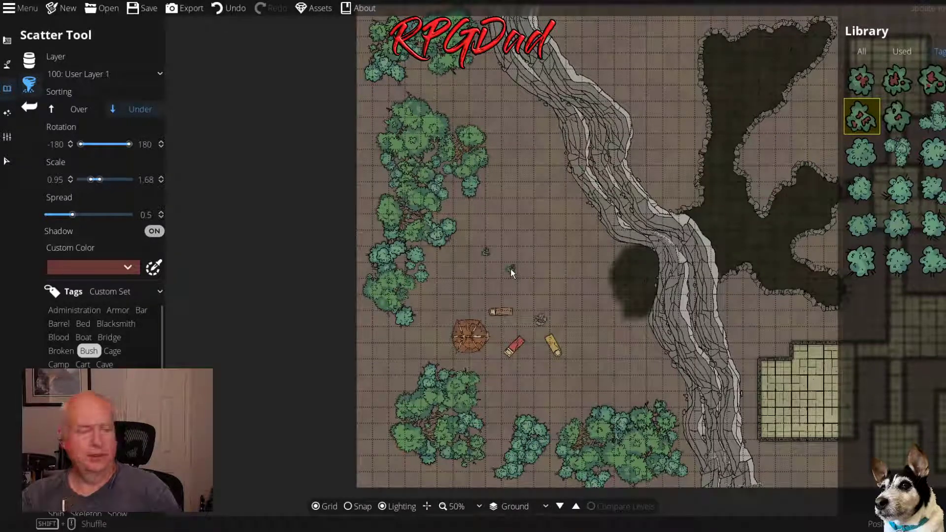
{"action": "key", "text": "ctrl+z"}
{"action": "scroll", "coordinate": [458, 206], "scroll_direction": "up", "scroll_amount": 5}
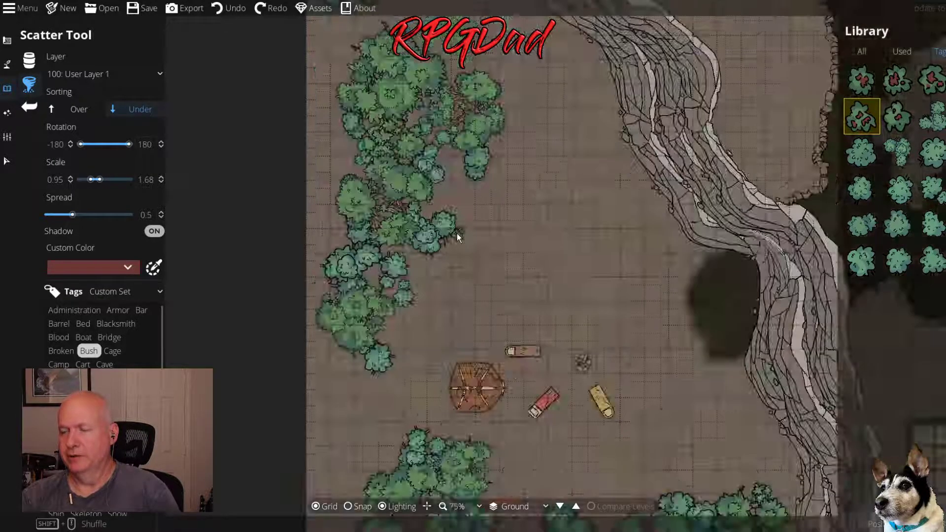
{"action": "left_click", "coordinate": [348, 168]}
{"action": "mouse_move", "coordinate": [347, 168]}
{"action": "left_mouse_down"}
{"action": "mouse_move", "coordinate": [330, 162]}
{"action": "mouse_move", "coordinate": [400, 85]}
{"action": "mouse_move", "coordinate": [442, 63]}
{"action": "mouse_move", "coordinate": [463, 69]}
{"action": "left_mouse_up"}
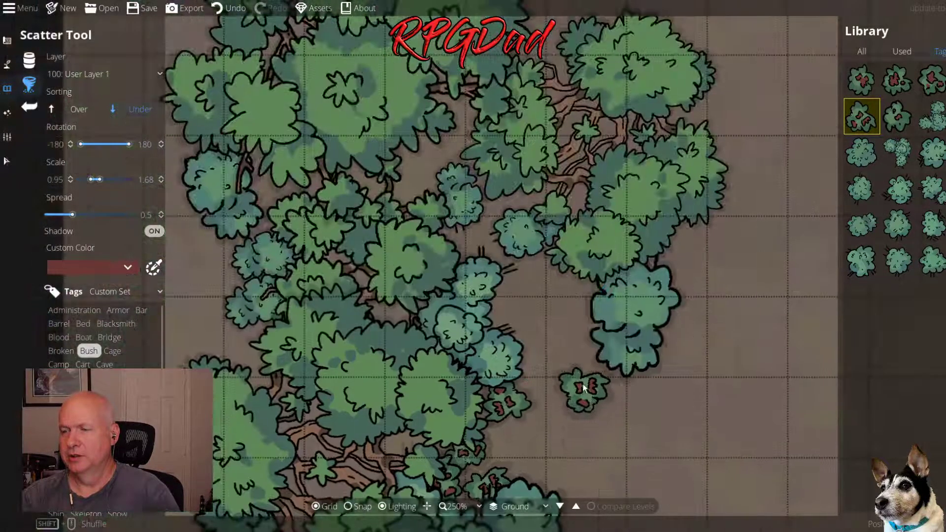
Scatter more of the red-flowered bushes beneath the trees on the eastern and western sides of the western grove
{"action": "left_click", "coordinate": [576, 288]}
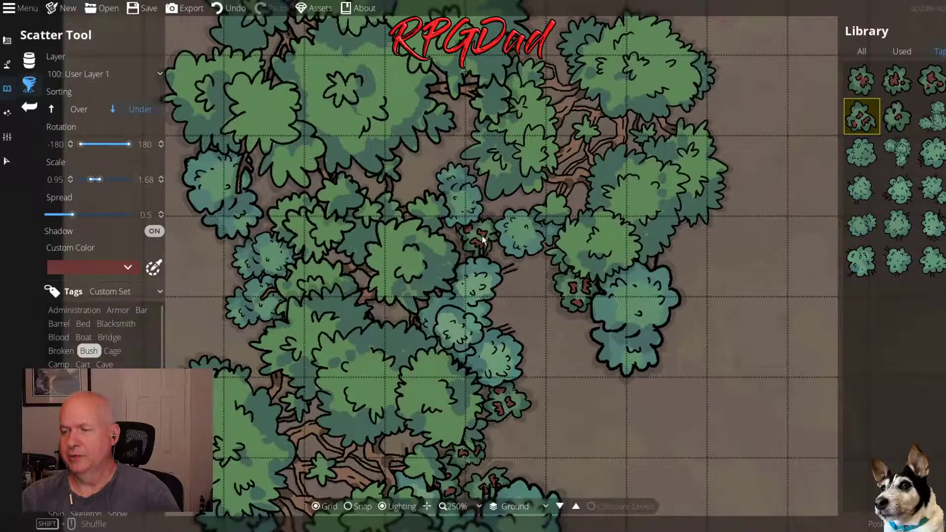
{"action": "left_click", "coordinate": [494, 209]}
{"action": "left_click", "coordinate": [511, 315]}
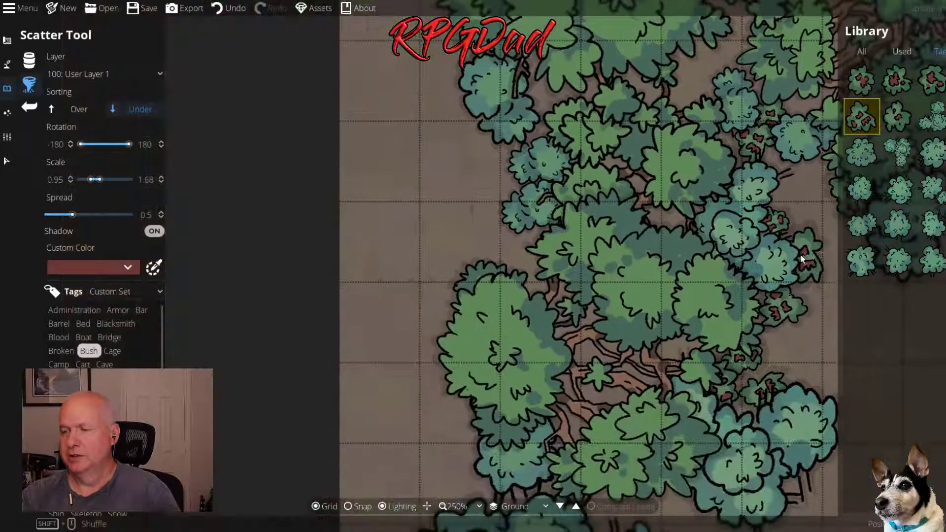
{"action": "left_click", "coordinate": [508, 185]}
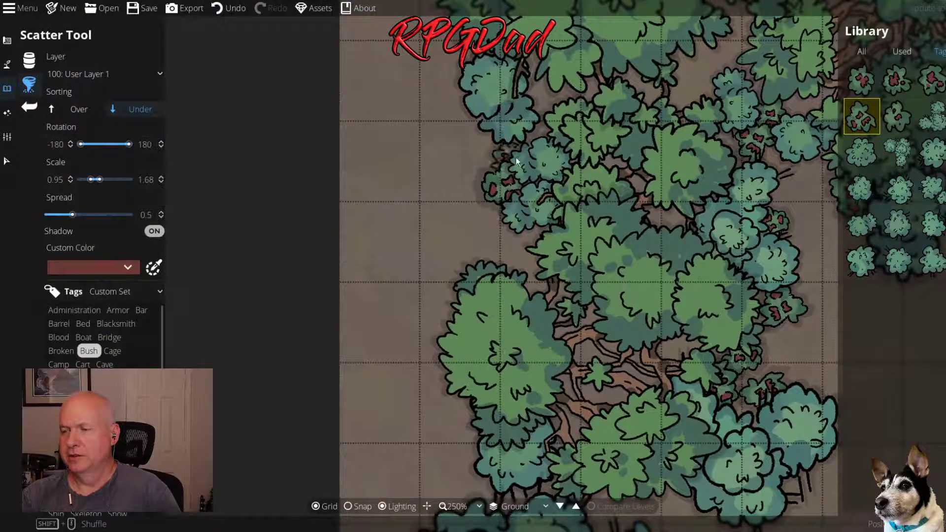
{"action": "left_click", "coordinate": [541, 118]}
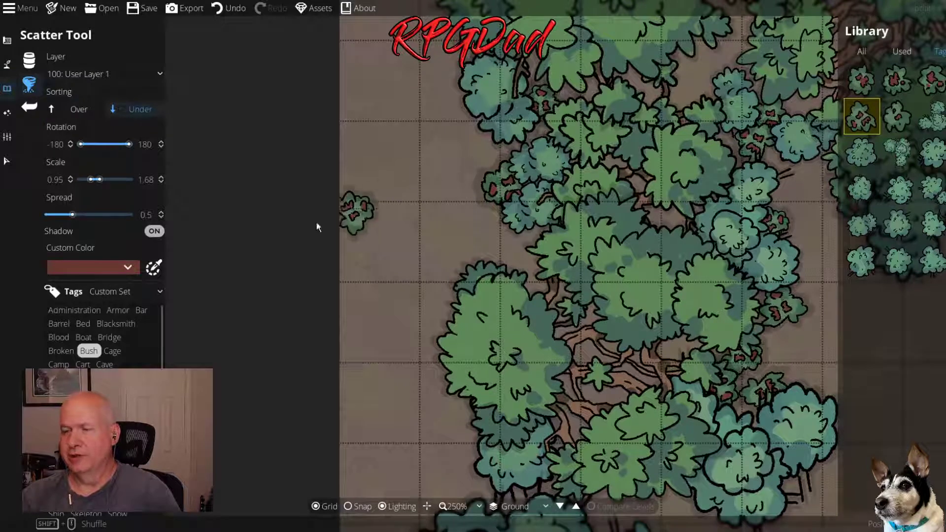
Add blue, grey-blue and white to the red custom flower color, placing flowering bushes on the western grove's outer edge
{"action": "left_click", "coordinate": [129, 266]}
{"action": "left_click", "coordinate": [91, 342]}
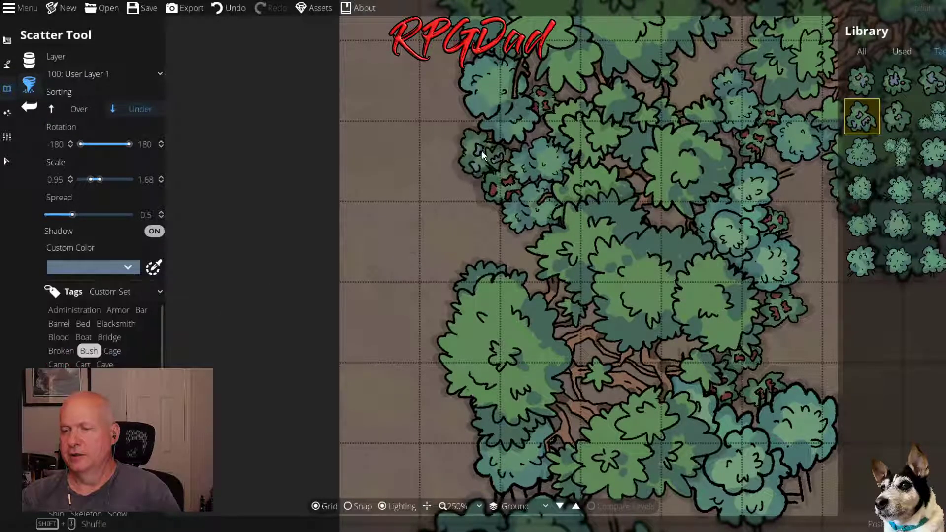
{"action": "left_click", "coordinate": [481, 152]}
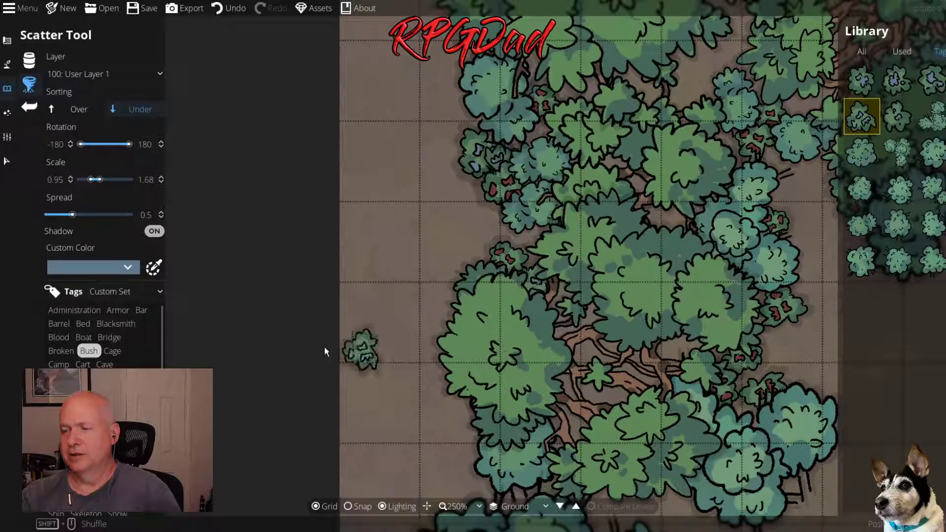
{"action": "left_click", "coordinate": [127, 271]}
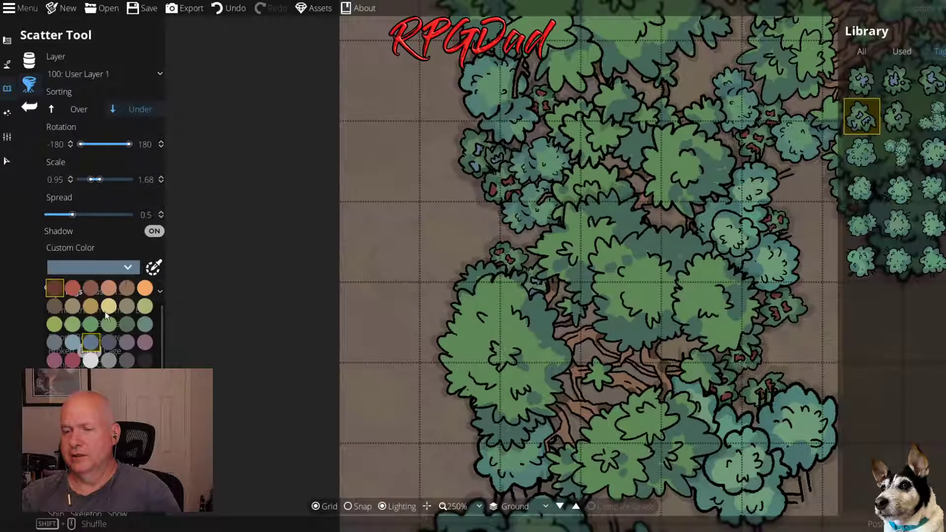
{"action": "left_click", "coordinate": [54, 342]}
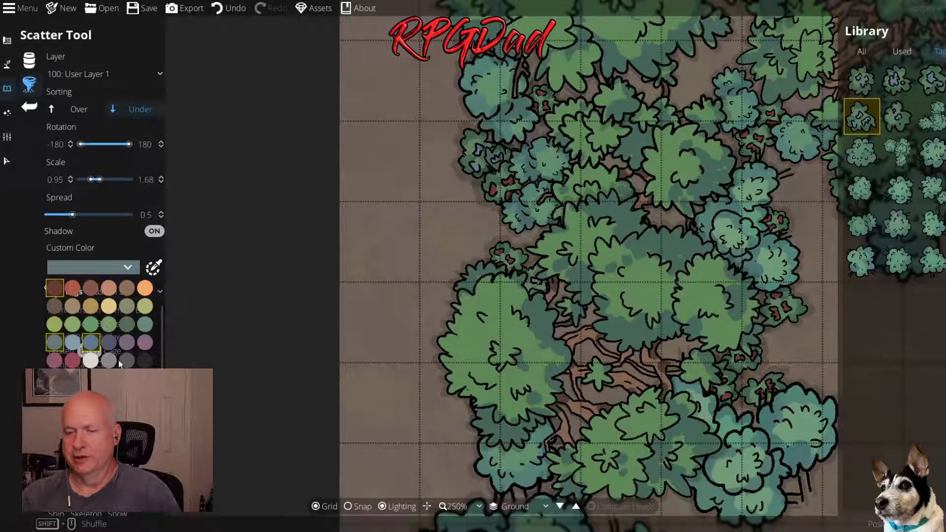
{"action": "left_click", "coordinate": [91, 361]}
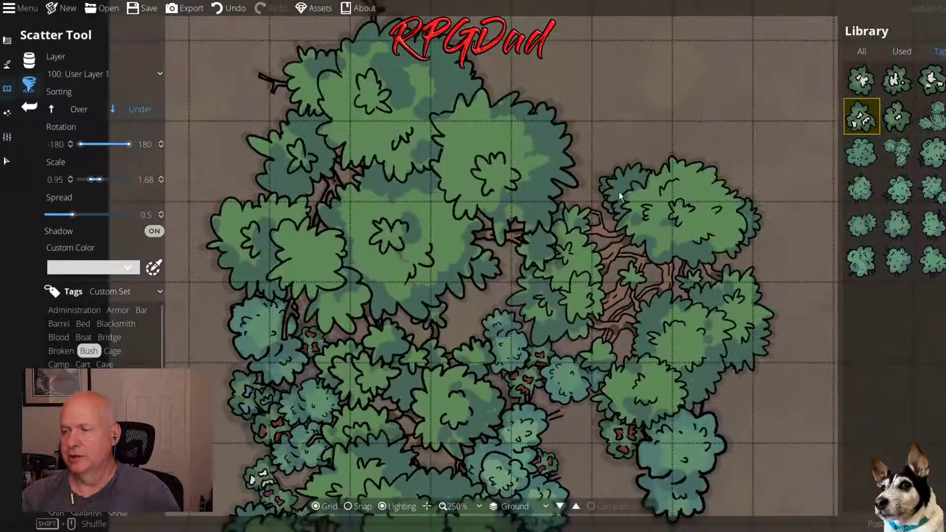
Scatter the multicolored flowering bushes into the upper, eastern and central gaps of the western grove
{"action": "left_click", "coordinate": [589, 178]}
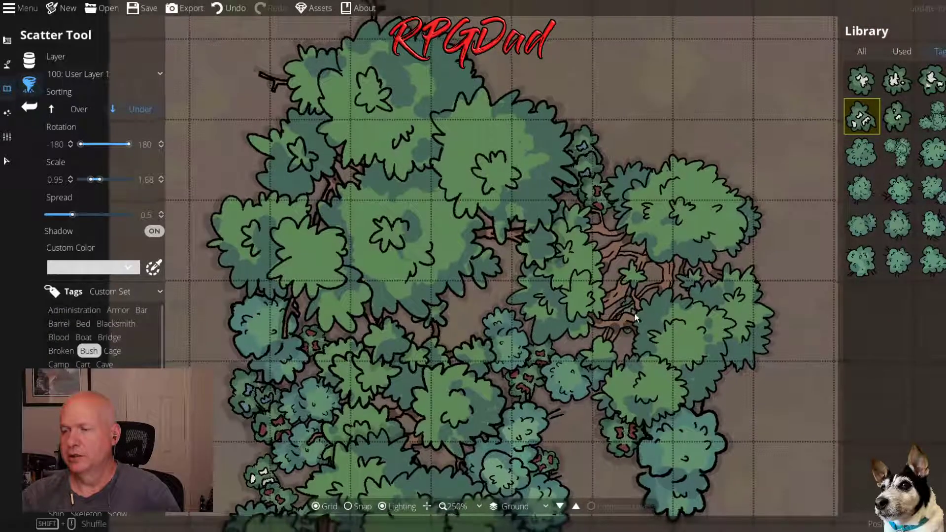
{"action": "left_click_drag", "start_coordinate": [615, 379], "coordinate": [534, 202]}
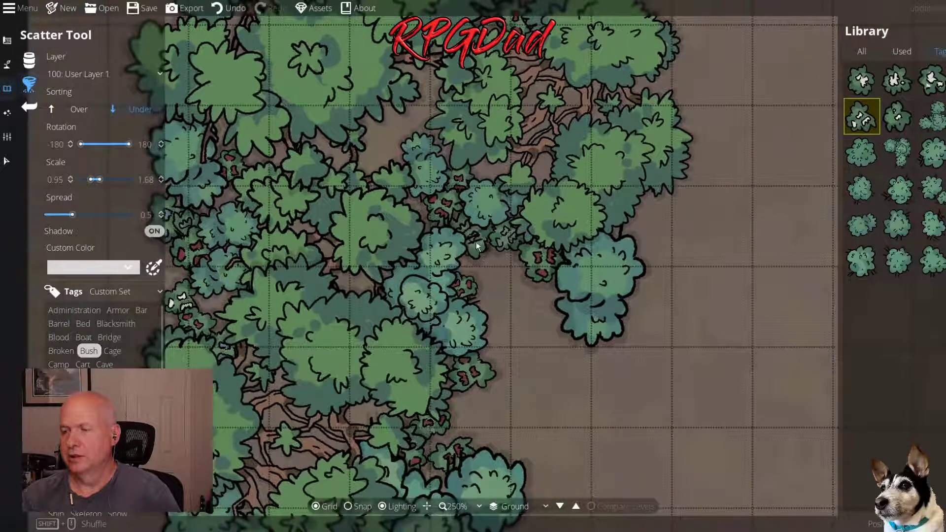
{"action": "left_click_drag", "start_coordinate": [501, 326], "coordinate": [585, 22]}
{"action": "left_click", "coordinate": [443, 276]}
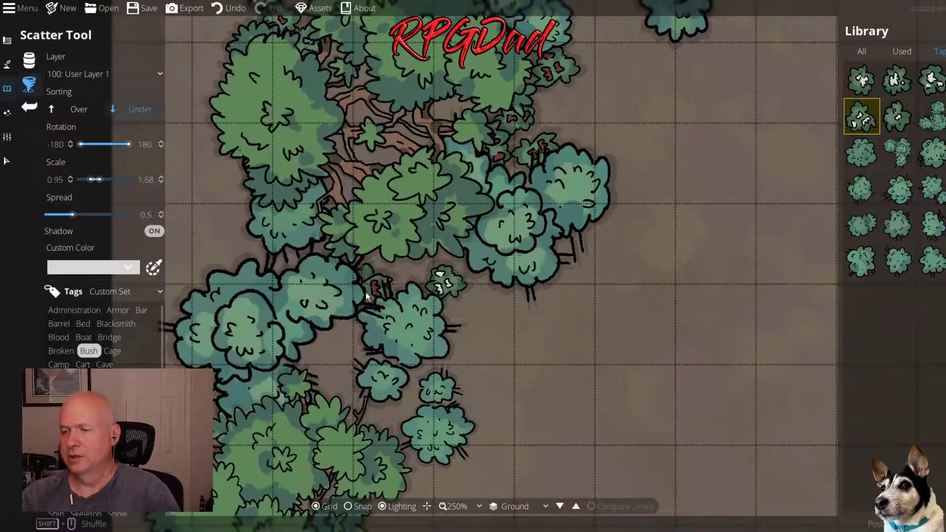
{"action": "left_click", "coordinate": [380, 268]}
Scatter multicolored flowering bushes around the lower trees of the western grove, northwest of the tent
{"action": "mouse_move", "coordinate": [410, 290]}
{"action": "left_mouse_down"}
{"action": "mouse_move", "coordinate": [463, 221]}
{"action": "mouse_move", "coordinate": [536, 62]}
{"action": "left_mouse_up"}
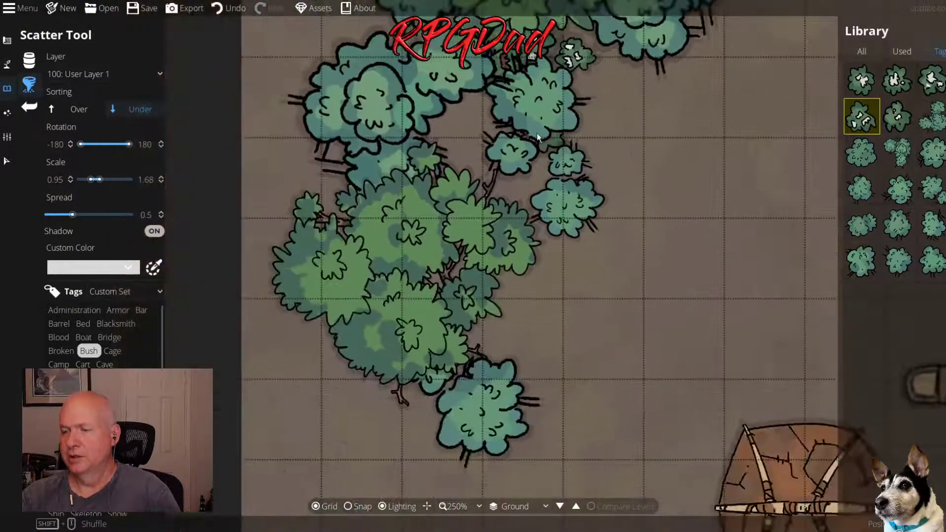
{"action": "left_click", "coordinate": [480, 165]}
{"action": "left_click", "coordinate": [472, 124]}
{"action": "left_click", "coordinate": [552, 271]}
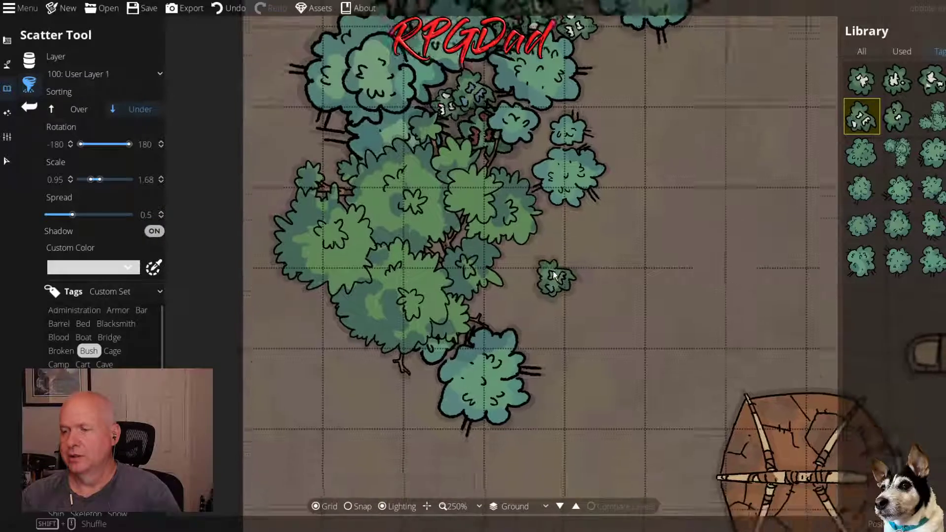
{"action": "left_click_drag", "start_coordinate": [552, 271], "coordinate": [374, 231]}
{"action": "left_click", "coordinate": [426, 217]}
{"action": "left_click", "coordinate": [501, 132]}
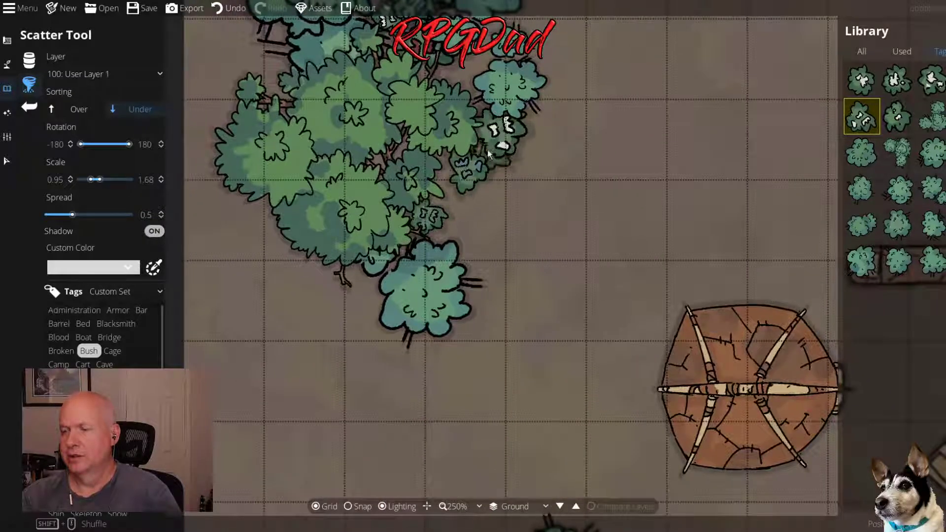
{"action": "left_click", "coordinate": [460, 170]}
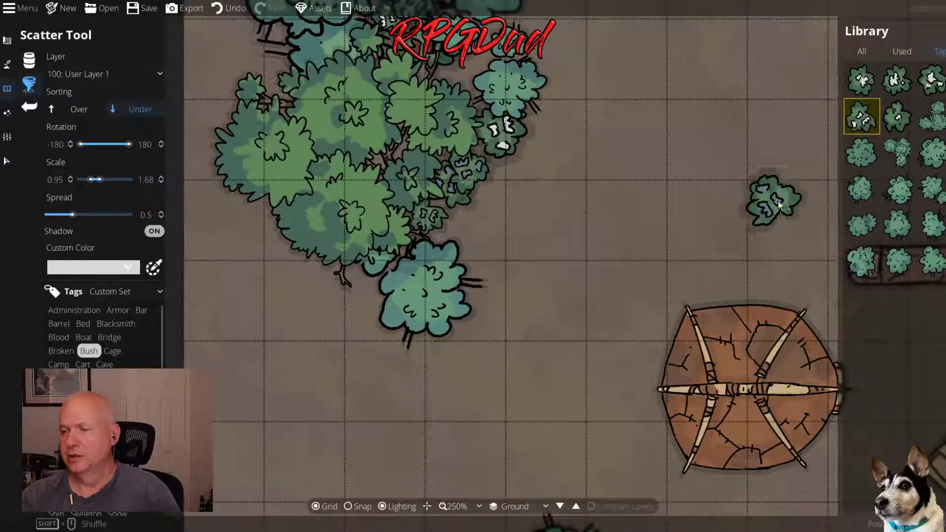
Switch to the third flowering bush variety and scatter it around the lower trees of the western grove
{"action": "left_click", "coordinate": [930, 79]}
{"action": "left_click", "coordinate": [462, 231]}
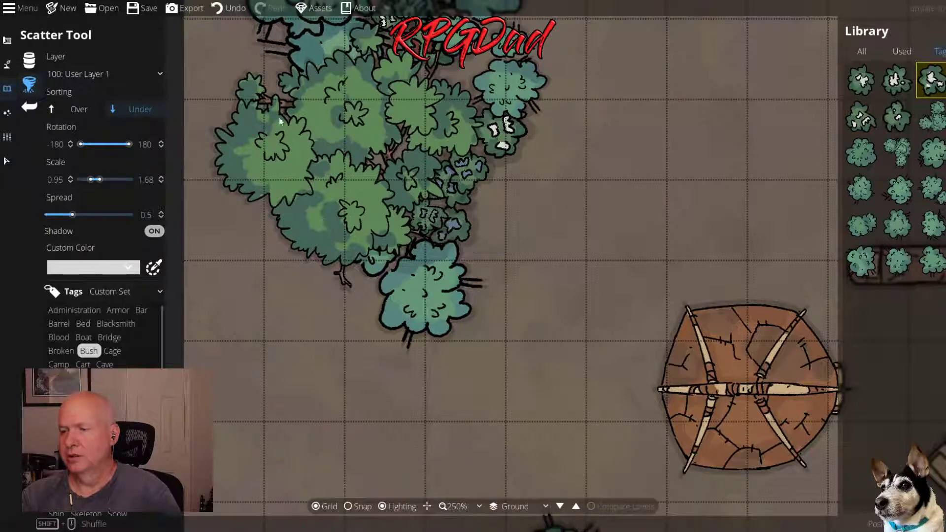
{"action": "left_click", "coordinate": [271, 78]}
{"action": "left_click", "coordinate": [236, 57]}
Scatter the same flowering bush variety along the northern and eastern edges of the southwest grove
{"action": "mouse_move", "coordinate": [535, 344]}
{"action": "left_mouse_down"}
{"action": "mouse_move", "coordinate": [498, 154]}
{"action": "mouse_move", "coordinate": [229, 75]}
{"action": "left_mouse_up"}
{"action": "left_click", "coordinate": [381, 290]}
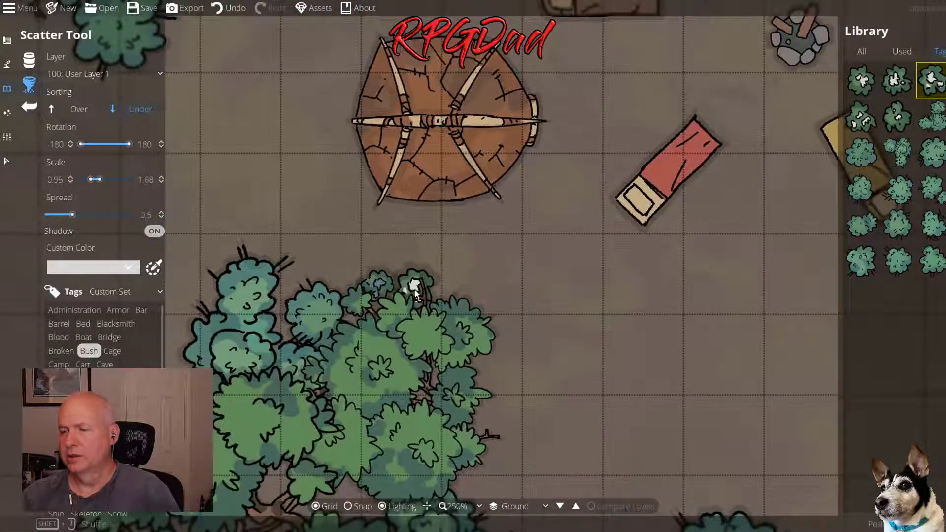
{"action": "left_click", "coordinate": [486, 422]}
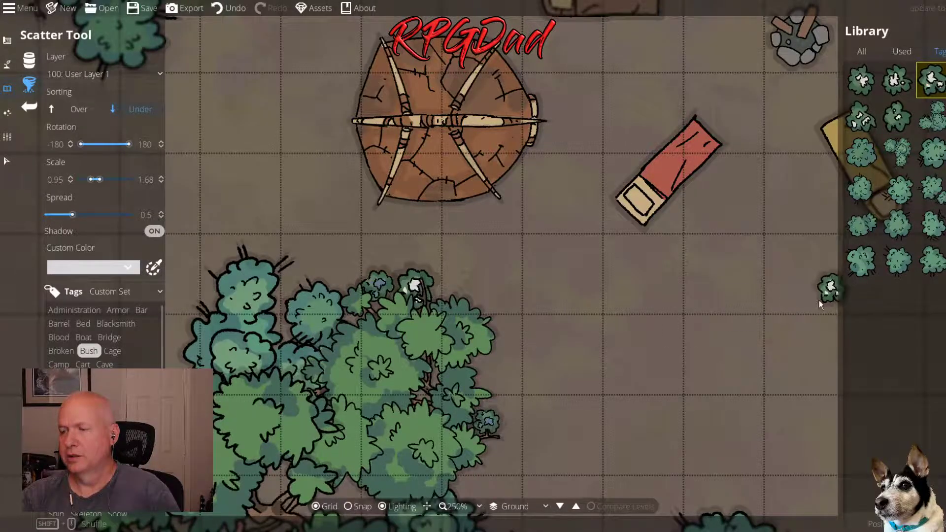
{"action": "left_click_drag", "start_coordinate": [638, 374], "coordinate": [849, 81]}
{"action": "left_click", "coordinate": [674, 303]}
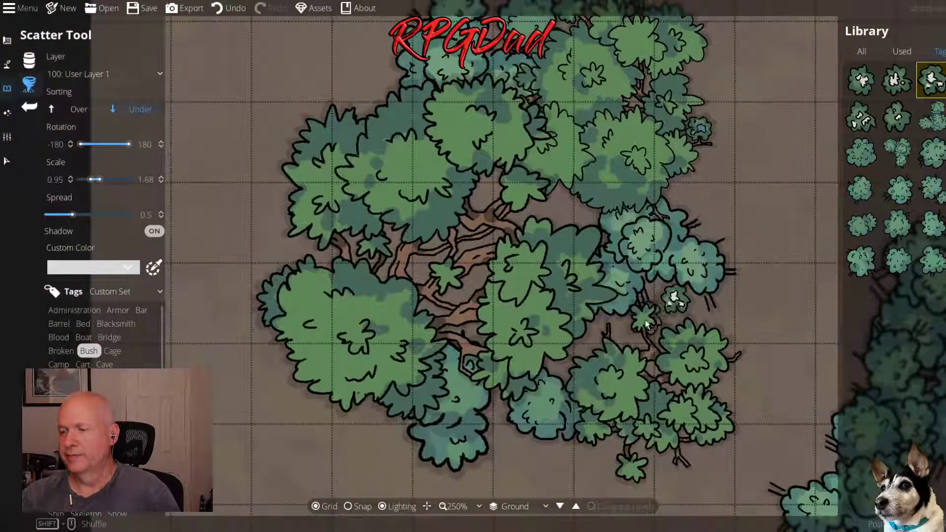
Place flowering bushes beneath the edge of the bush cluster between the southern groves, and more on top of it with Over sorting
{"action": "left_click_drag", "start_coordinate": [632, 338], "coordinate": [232, 203]}
{"action": "left_click", "coordinate": [407, 260]}
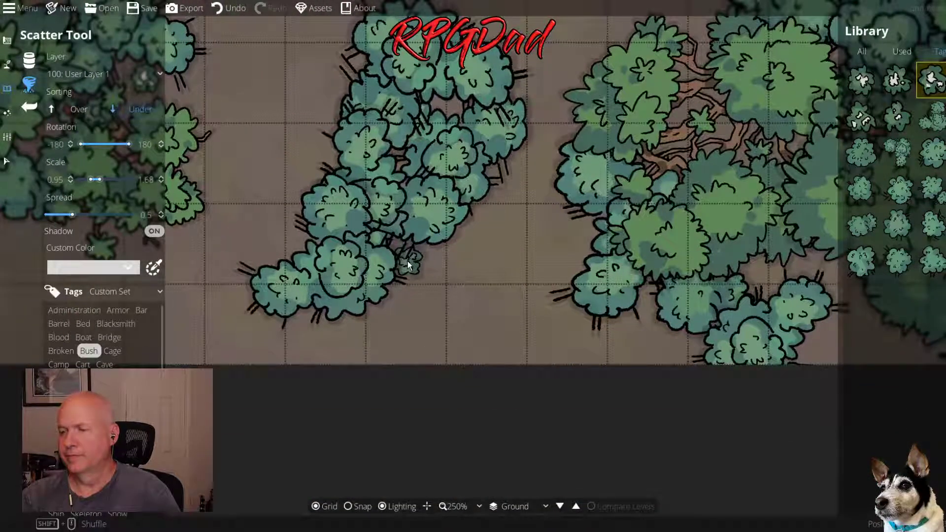
{"action": "left_click", "coordinate": [476, 217]}
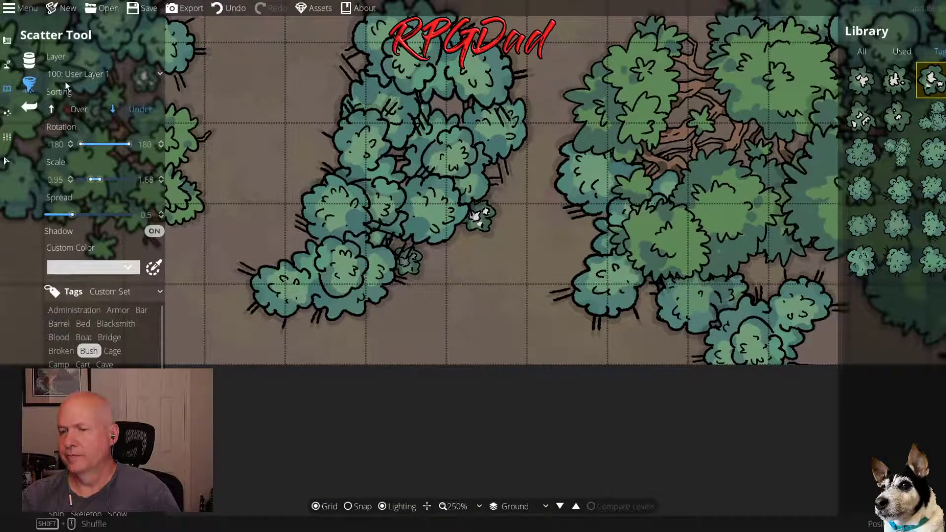
{"action": "left_click", "coordinate": [140, 109]}
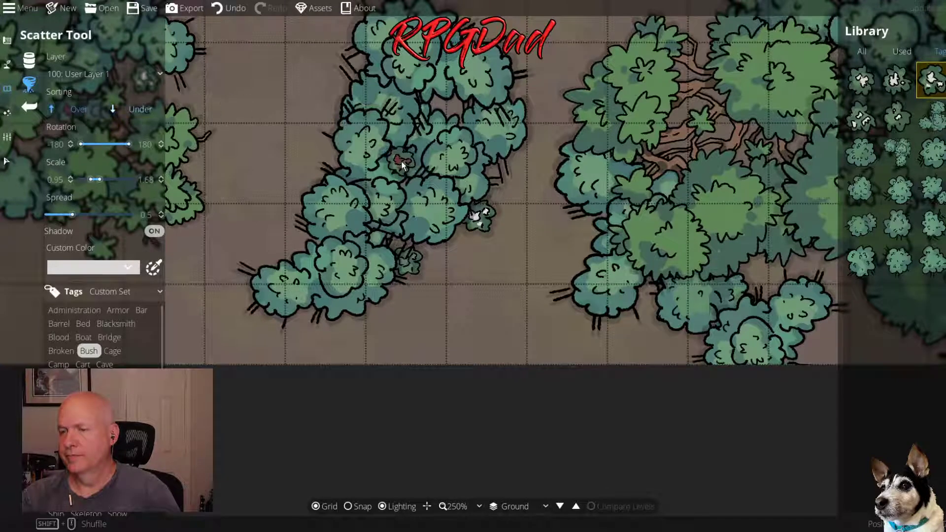
{"action": "left_click", "coordinate": [401, 166]}
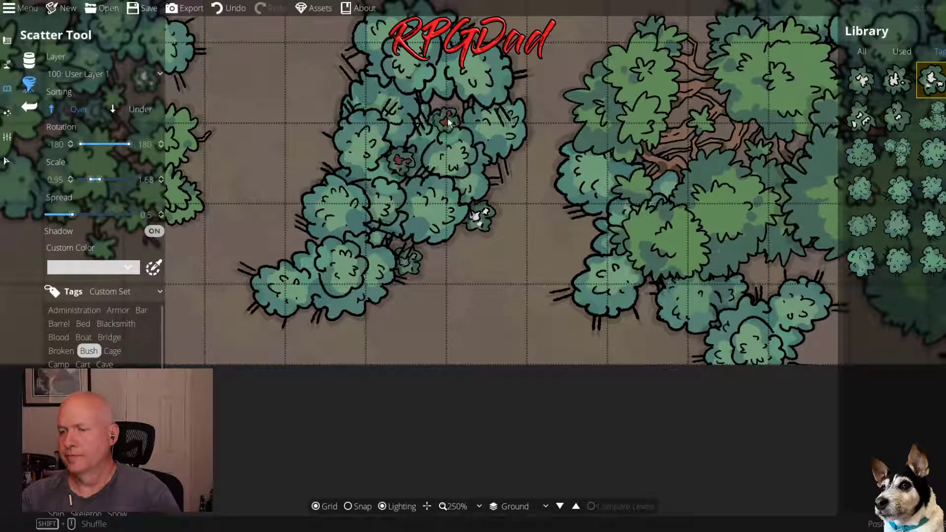
{"action": "left_click", "coordinate": [366, 67]}
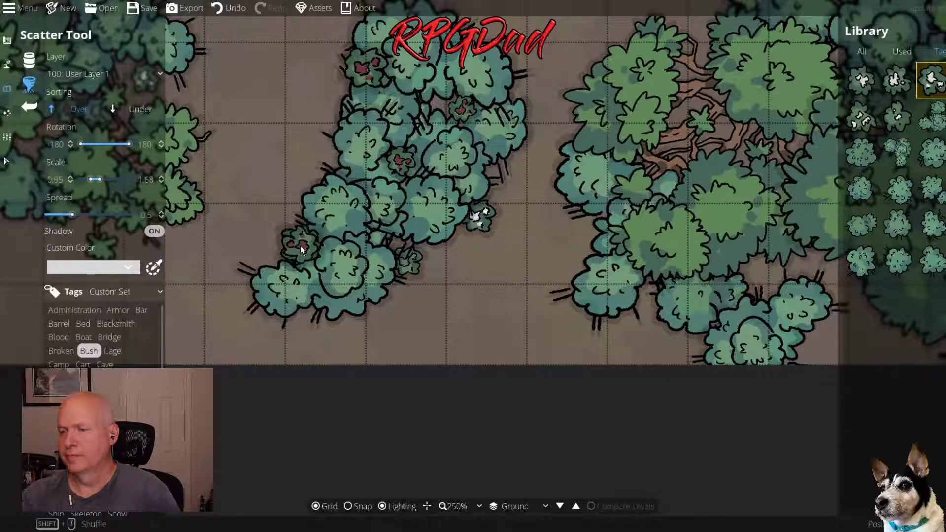
{"action": "left_click", "coordinate": [300, 247]}
Place flowering bushes with Over sorting among the bushes at the southeast grove's lower edge
{"action": "key", "text": "Right"}
{"action": "key", "text": "Up"}
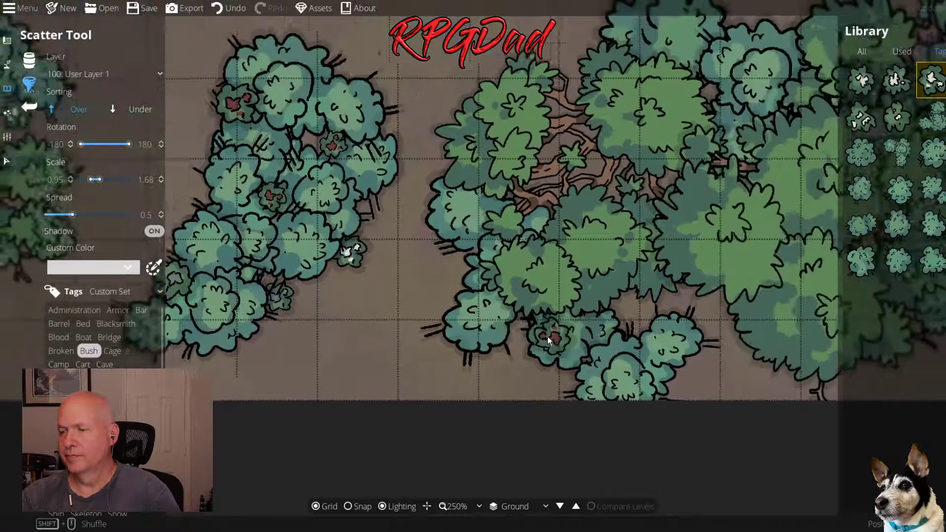
{"action": "left_click", "coordinate": [507, 337]}
{"action": "left_click", "coordinate": [622, 335]}
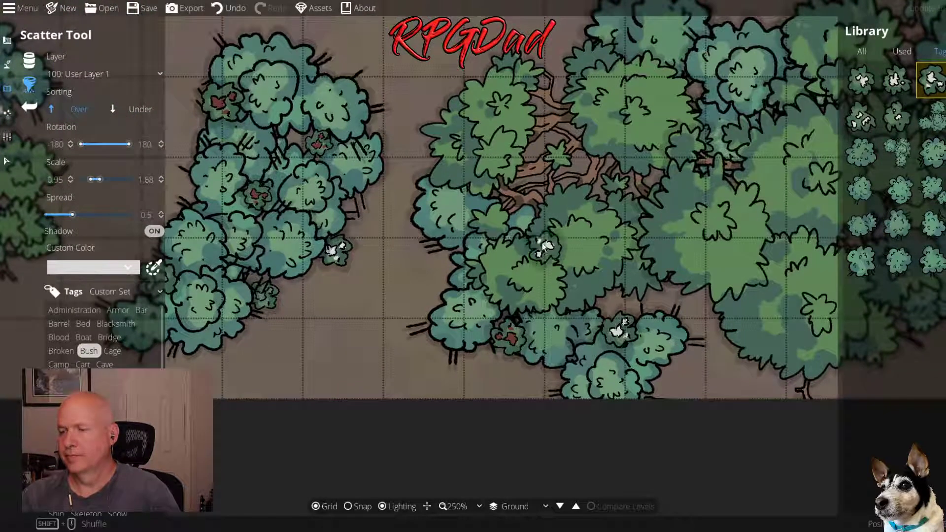
Switch to Under sorting and scatter flowering bushes beneath the western and northern edges of the southeast grove
{"action": "left_click", "coordinate": [138, 111]}
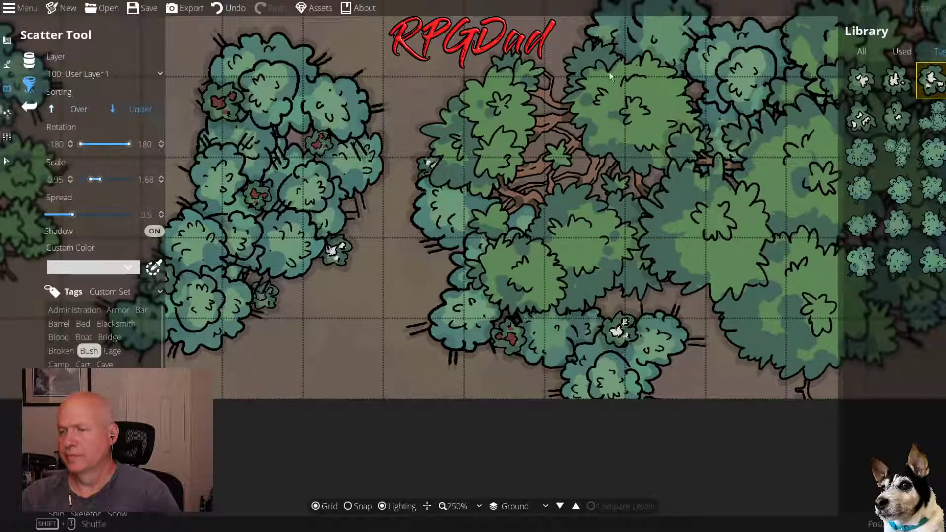
{"action": "key", "text": "Up"}
{"action": "key", "text": "Right"}
{"action": "left_click_drag", "start_coordinate": [389, 360], "coordinate": [414, 310]}
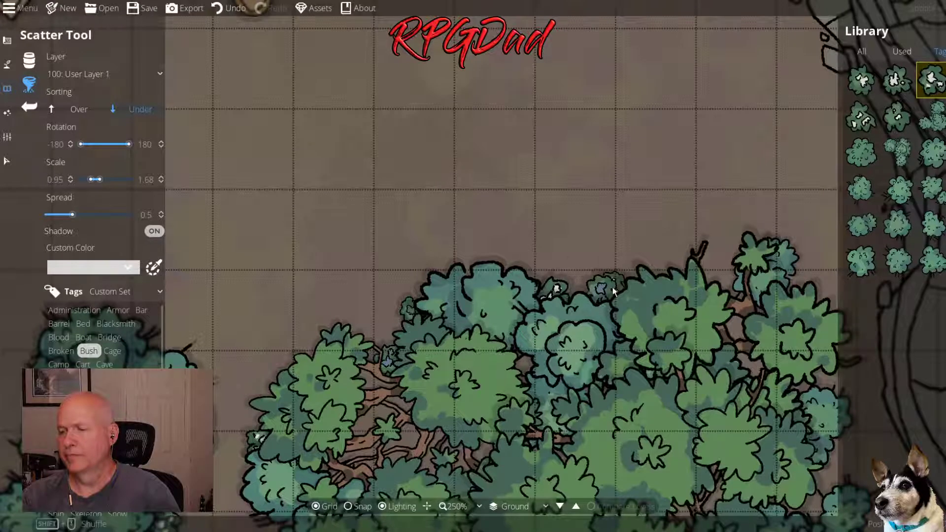
{"action": "scroll", "coordinate": [612, 285], "scroll_direction": "down", "scroll_amount": 3}
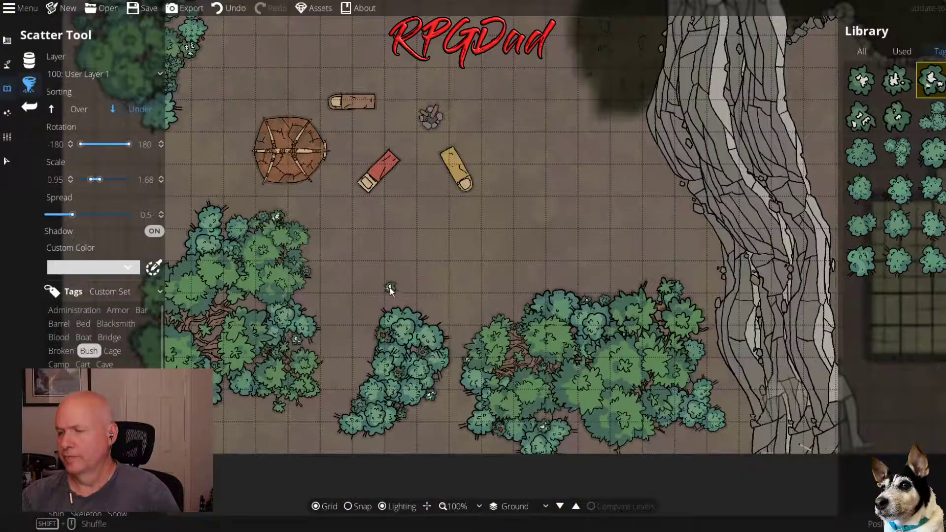
{"action": "left_click_drag", "start_coordinate": [389, 288], "coordinate": [651, 397]}
{"action": "scroll", "coordinate": [651, 374], "scroll_direction": "down", "scroll_amount": 1}
{"action": "left_click_drag", "start_coordinate": [674, 169], "coordinate": [481, 269]}
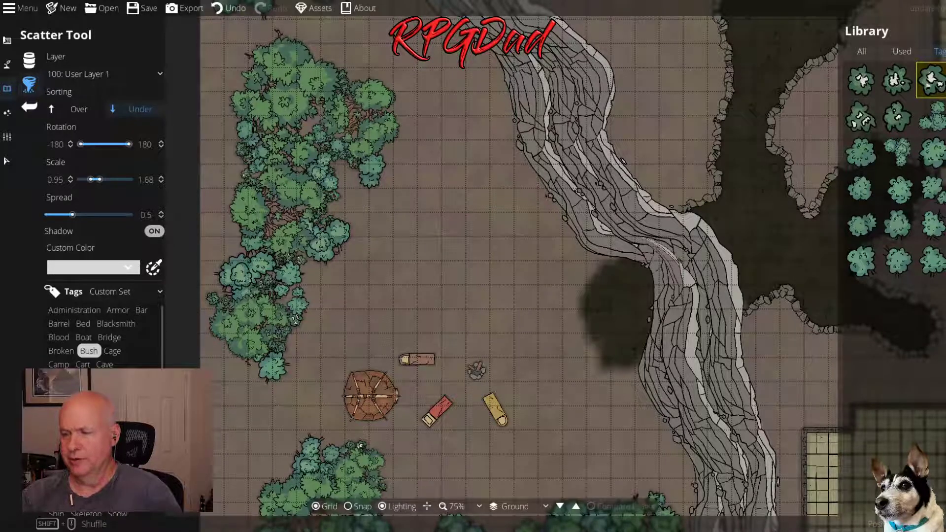
Filter the library to show exposed roots, choose one, and switch from scattering to placing single objects
{"action": "scroll", "coordinate": [104, 335], "scroll_direction": "down", "scroll_amount": 3}
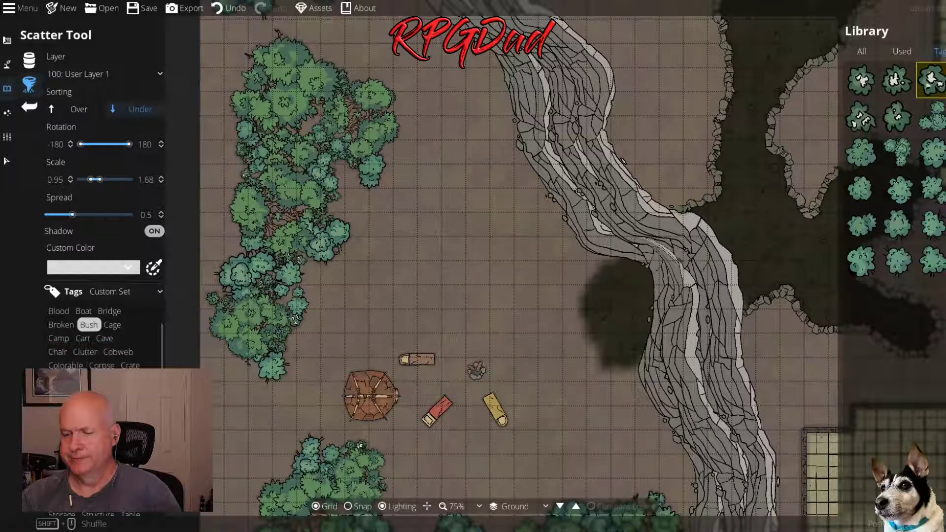
{"action": "left_click", "coordinate": [98, 436]}
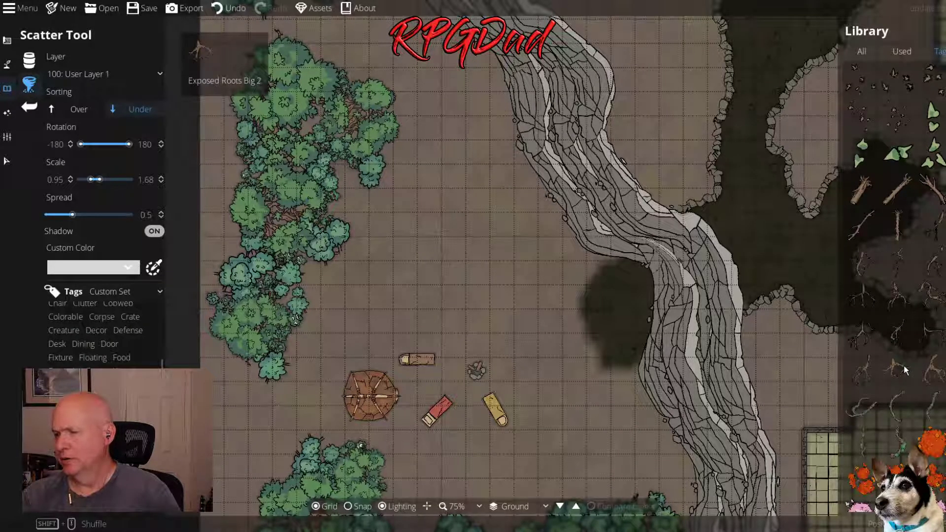
{"action": "left_click", "coordinate": [897, 297]}
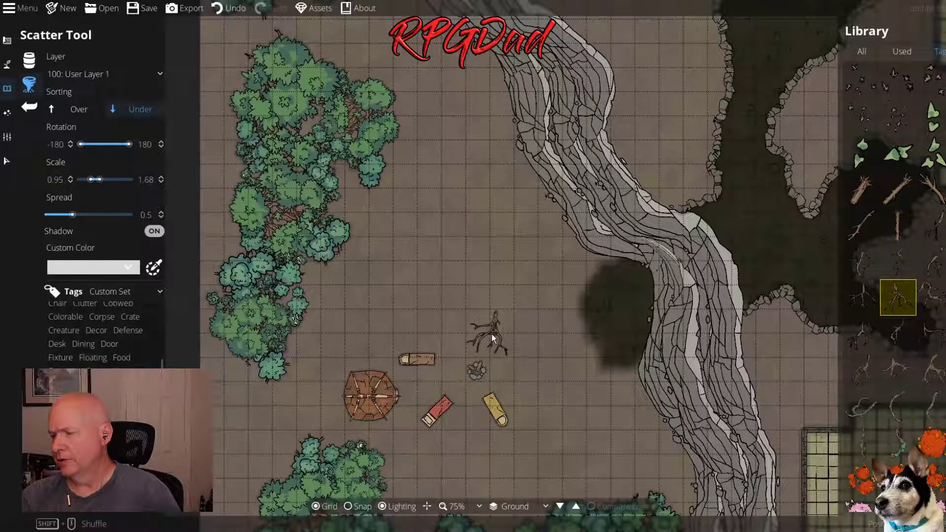
{"action": "left_click", "coordinate": [32, 63]}
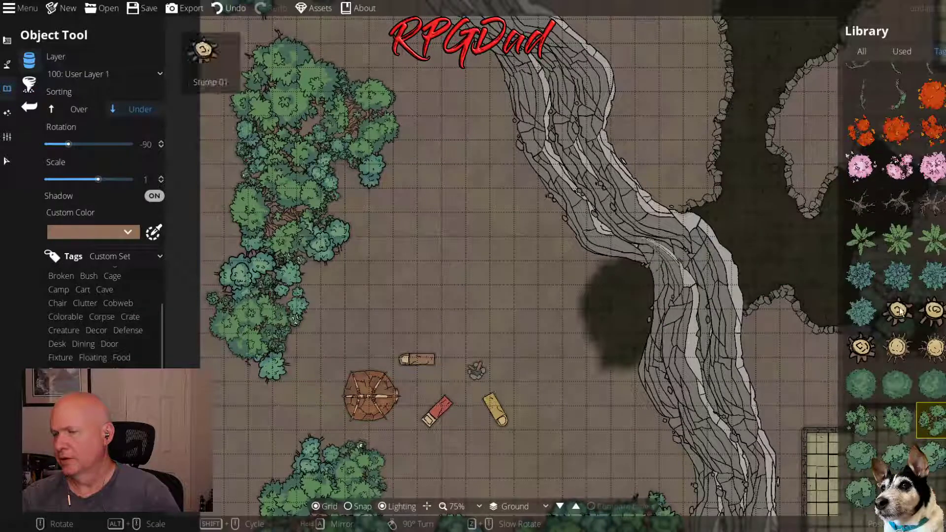
{"action": "mouse_move", "coordinate": [899, 330]}
{"action": "left_click", "coordinate": [886, 248]}
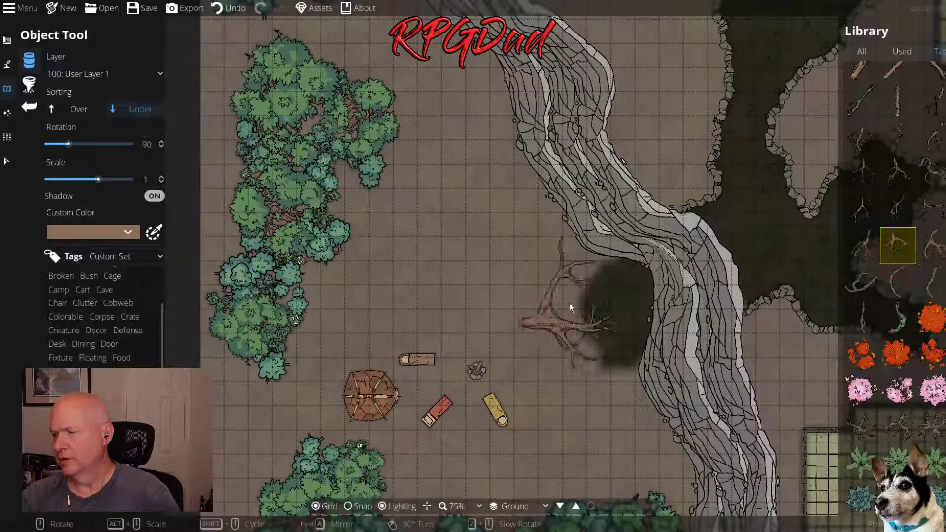
{"action": "scroll", "coordinate": [530, 313], "scroll_direction": "up", "scroll_amount": 15}
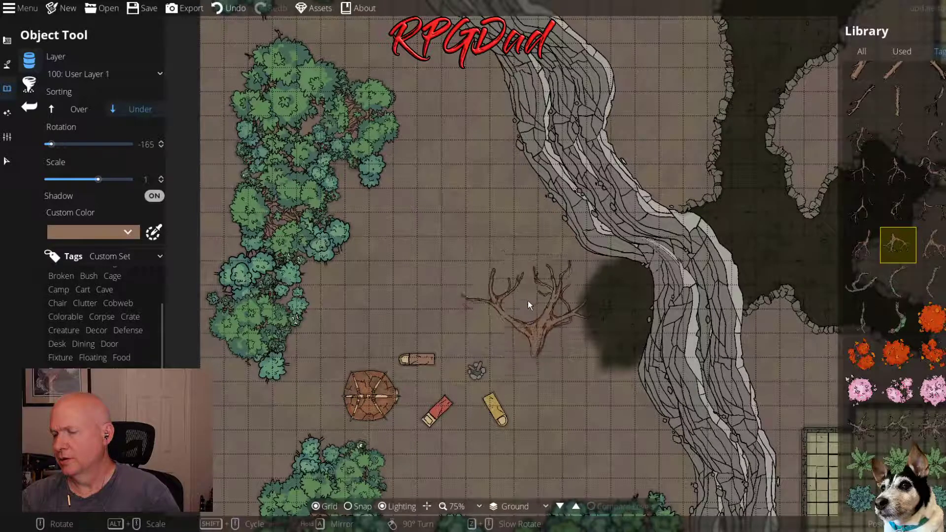
{"action": "scroll", "coordinate": [507, 249], "scroll_direction": "down", "scroll_amount": 3}
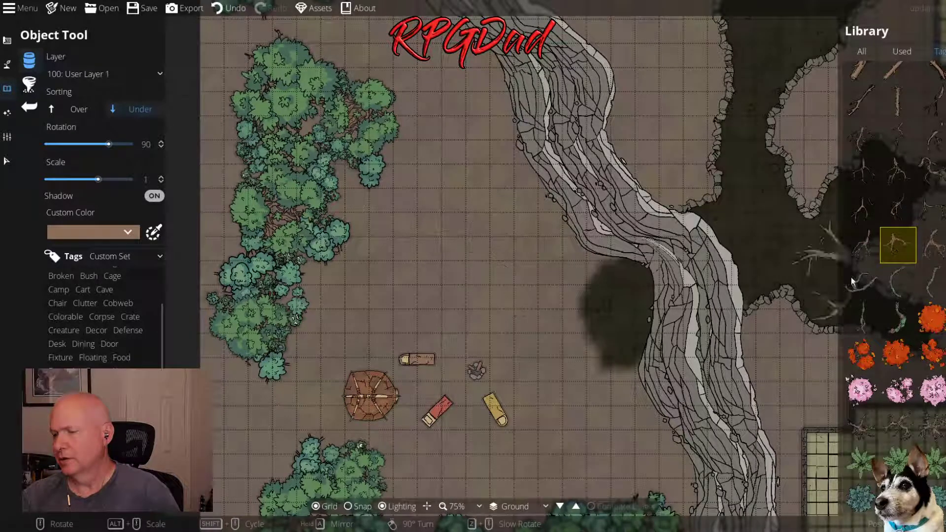
{"action": "left_click", "coordinate": [926, 254]}
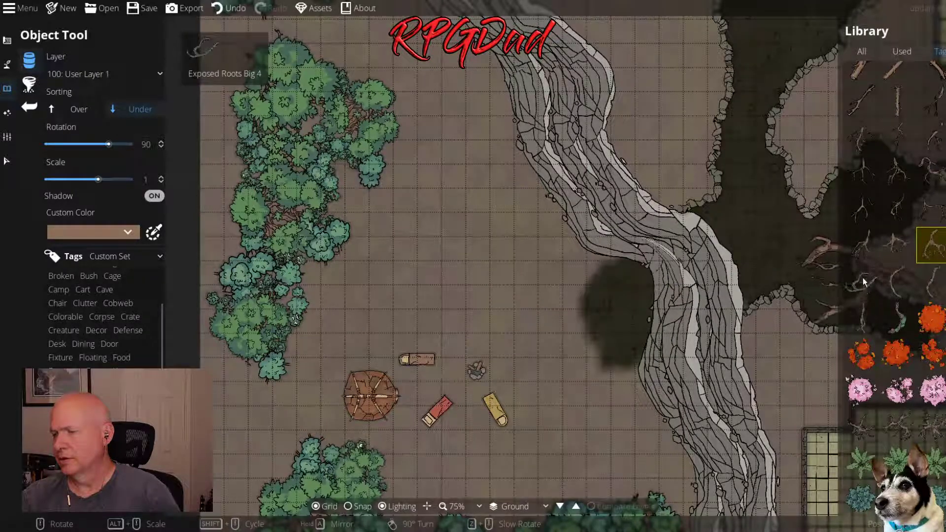
Choose a small exposed root, rotate it to -75 degrees and place it beneath the western grove's eastern edge
{"action": "left_click", "coordinate": [899, 210]}
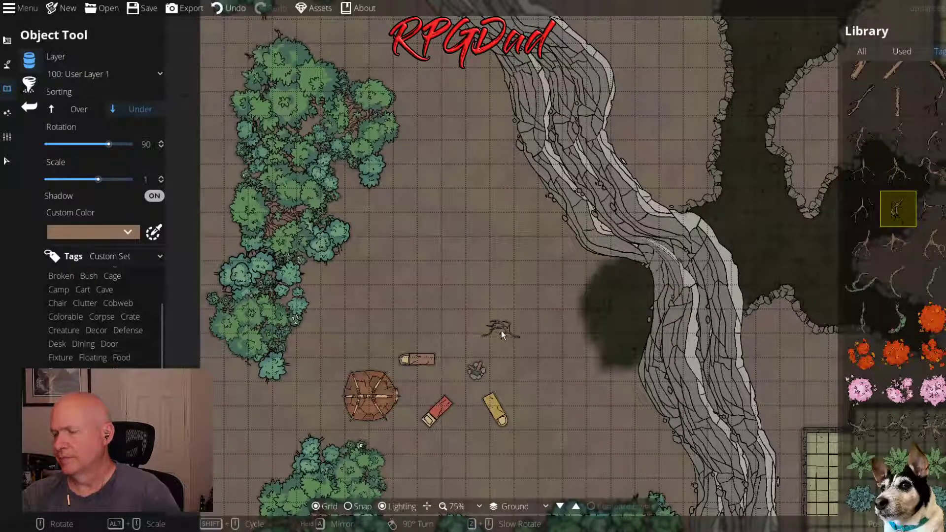
{"action": "scroll", "coordinate": [523, 350], "scroll_direction": "up", "scroll_amount": 5}
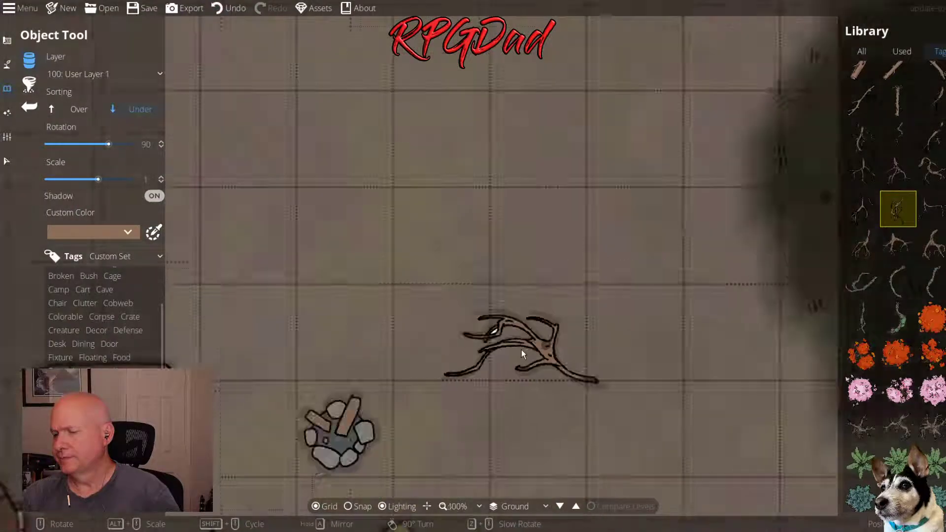
{"action": "scroll", "coordinate": [520, 349], "scroll_direction": "down", "scroll_amount": 5}
{"action": "scroll", "coordinate": [640, 354], "scroll_direction": "up", "scroll_amount": 3}
{"action": "scroll", "coordinate": [621, 334], "scroll_direction": "down", "scroll_amount": 3}
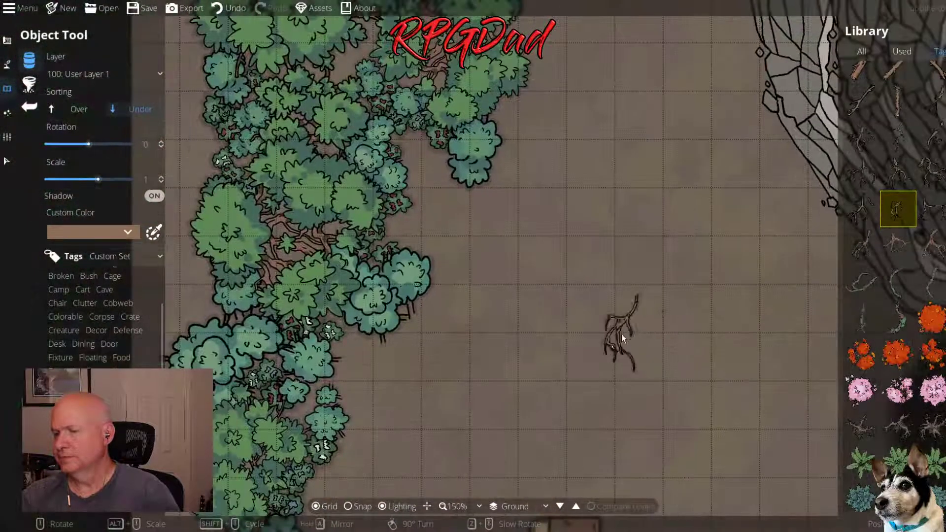
{"action": "scroll", "coordinate": [621, 333], "scroll_direction": "down", "scroll_amount": 5}
{"action": "left_click", "coordinate": [394, 232]}
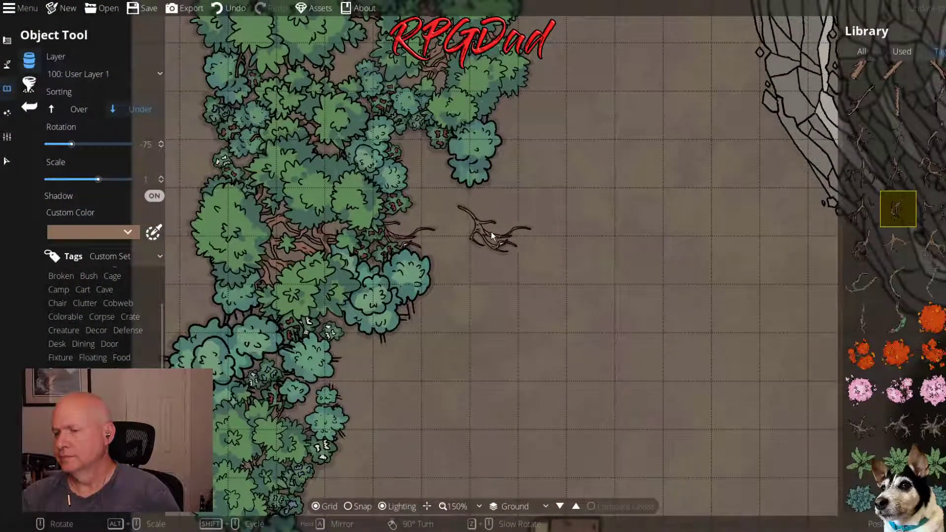
Place a small branching root rotated -15 degrees beneath the flowering bush farther south on the western grove's eastern edge
{"action": "left_click_drag", "start_coordinate": [491, 231], "coordinate": [808, 117]}
{"action": "scroll", "coordinate": [663, 374], "scroll_direction": "up", "scroll_amount": 4}
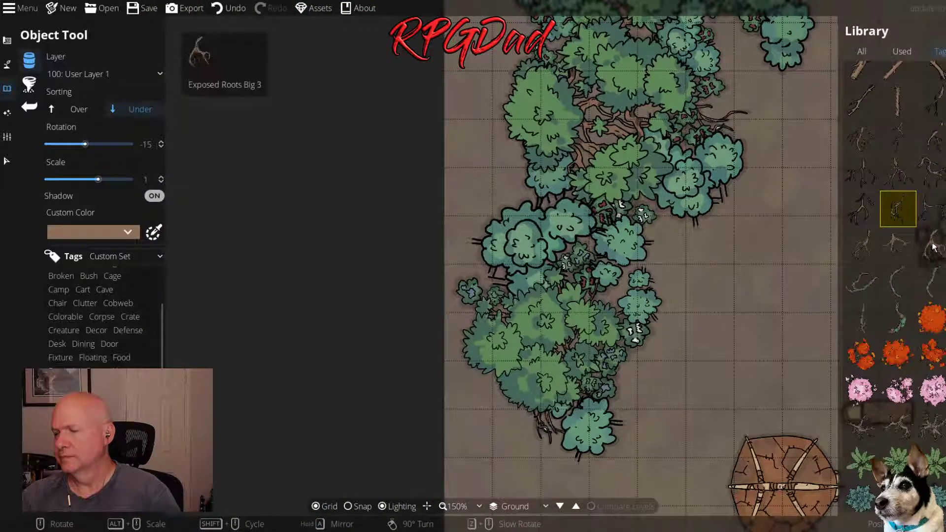
{"action": "left_click", "coordinate": [897, 244]}
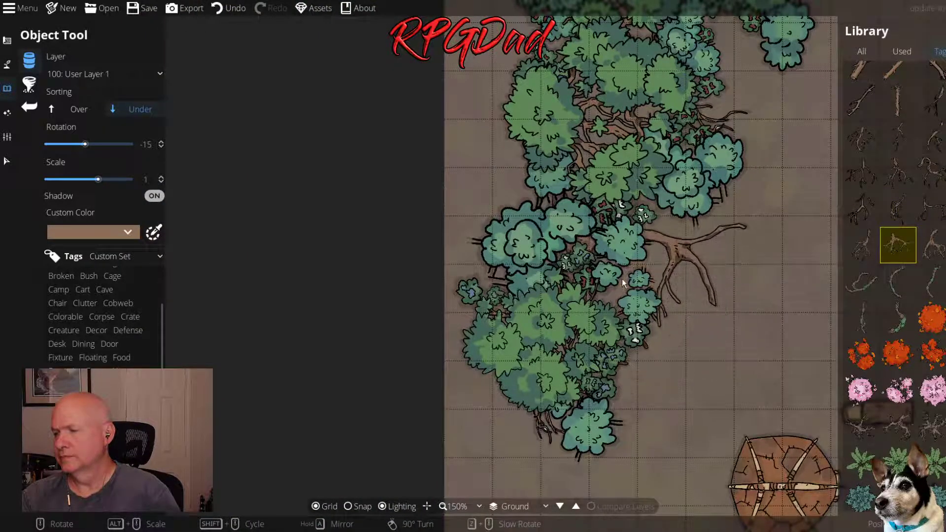
{"action": "left_click", "coordinate": [931, 245]}
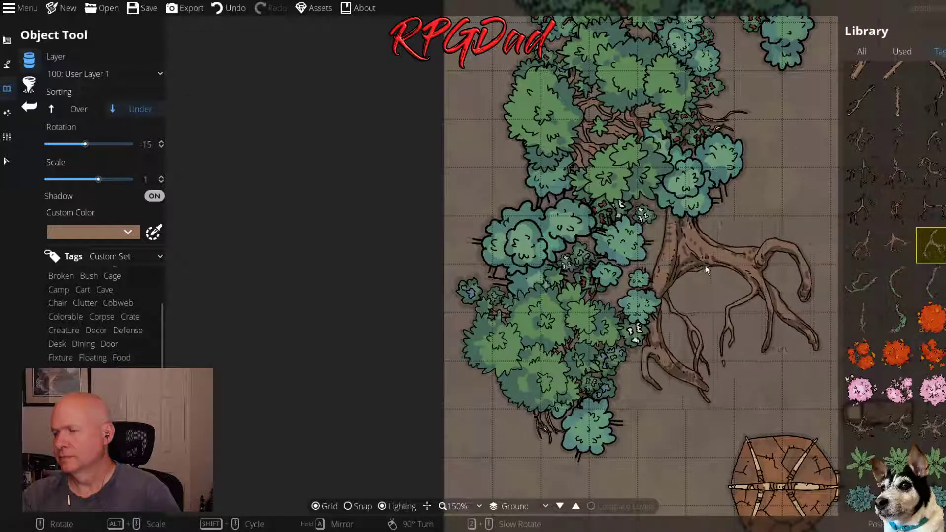
{"action": "left_click", "coordinate": [868, 234]}
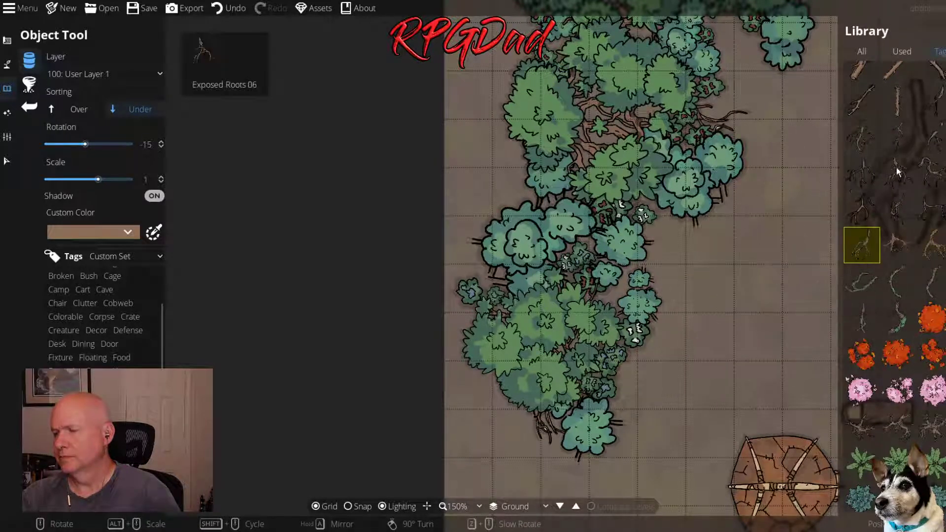
{"action": "left_click", "coordinate": [862, 172]}
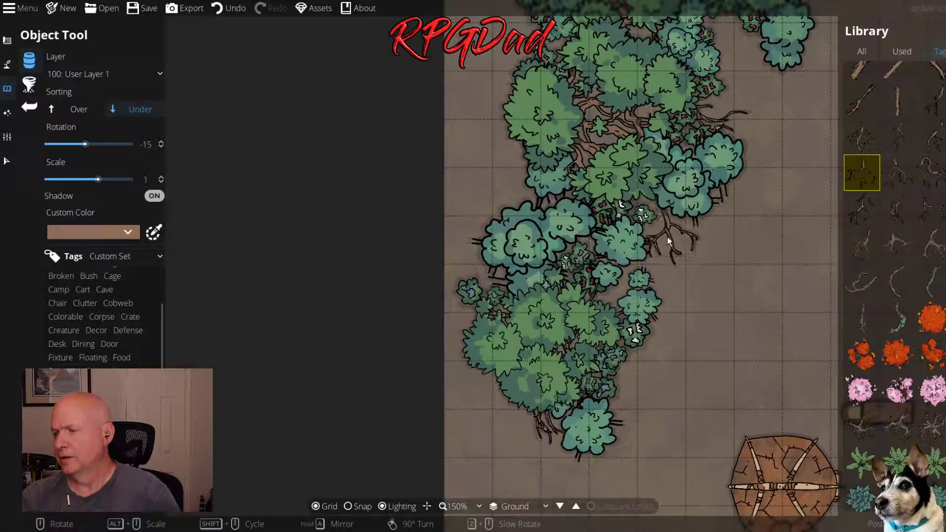
{"action": "left_click", "coordinate": [660, 216]}
Place the same branching root rotated 90 degrees beneath the flowering bush on the western grove's western edge
{"action": "left_click_drag", "start_coordinate": [552, 45], "coordinate": [583, 263]}
{"action": "scroll", "coordinate": [583, 263], "scroll_direction": "up", "scroll_amount": 5}
{"action": "scroll", "coordinate": [569, 251], "scroll_direction": "up", "scroll_amount": 2}
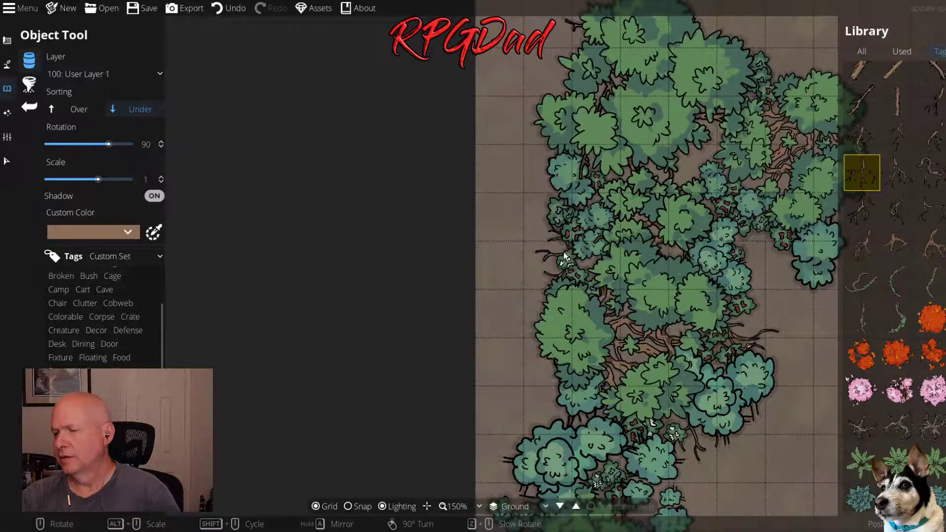
{"action": "left_click", "coordinate": [566, 259]}
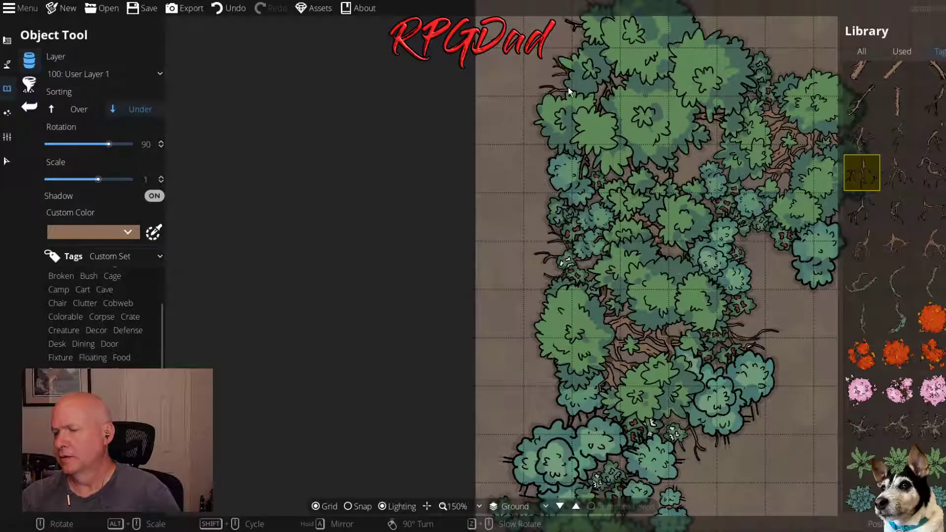
Rotate the branching root and place it beneath the southwestern edge of the large trees in the northernmost grove
{"action": "left_click_drag", "start_coordinate": [624, 89], "coordinate": [621, 356]}
{"action": "scroll", "coordinate": [630, 199], "scroll_direction": "up", "scroll_amount": 4}
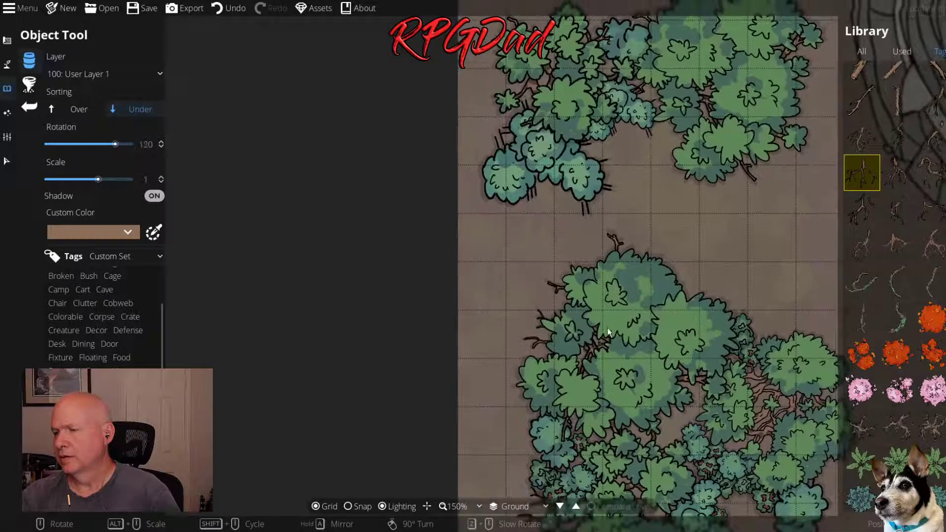
{"action": "scroll", "coordinate": [682, 151], "scroll_direction": "down", "scroll_amount": 4}
{"action": "scroll", "coordinate": [682, 145], "scroll_direction": "down", "scroll_amount": 6}
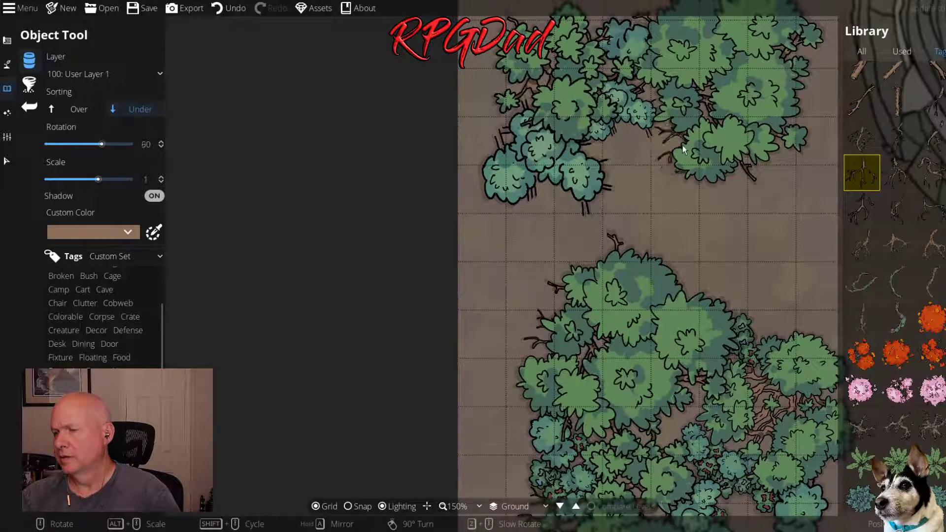
{"action": "left_click", "coordinate": [687, 134]}
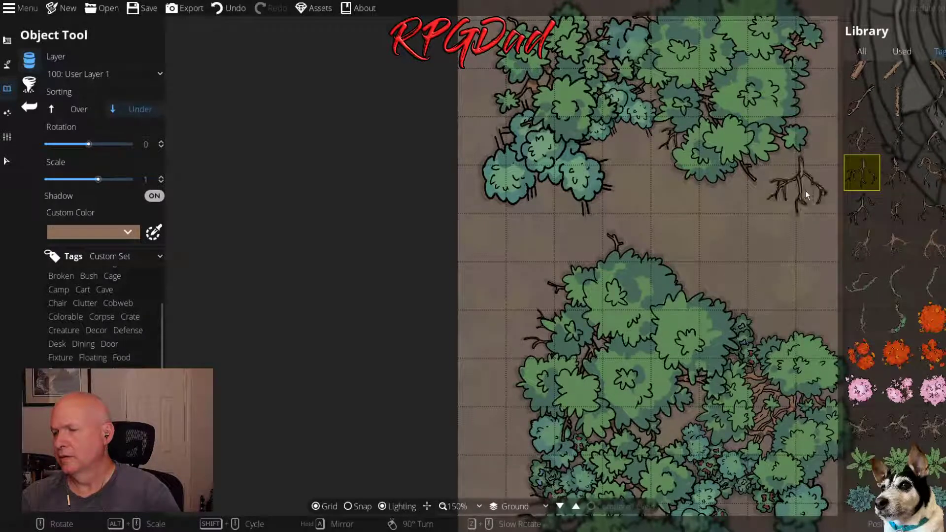
Place another small root variety beneath the bushes beside the northernmost grove's southern gap, including one rotated -45 degrees
{"action": "left_click", "coordinate": [896, 181]}
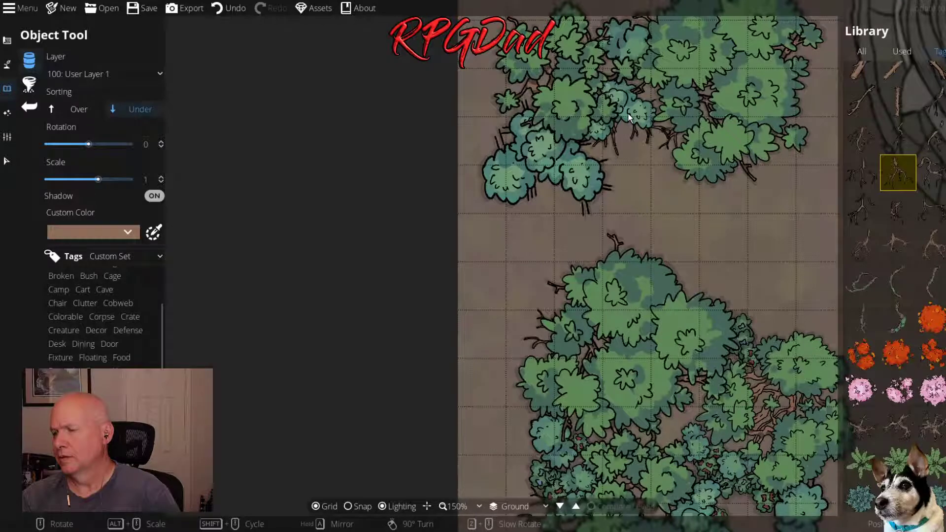
{"action": "scroll", "coordinate": [599, 132], "scroll_direction": "down", "scroll_amount": 3}
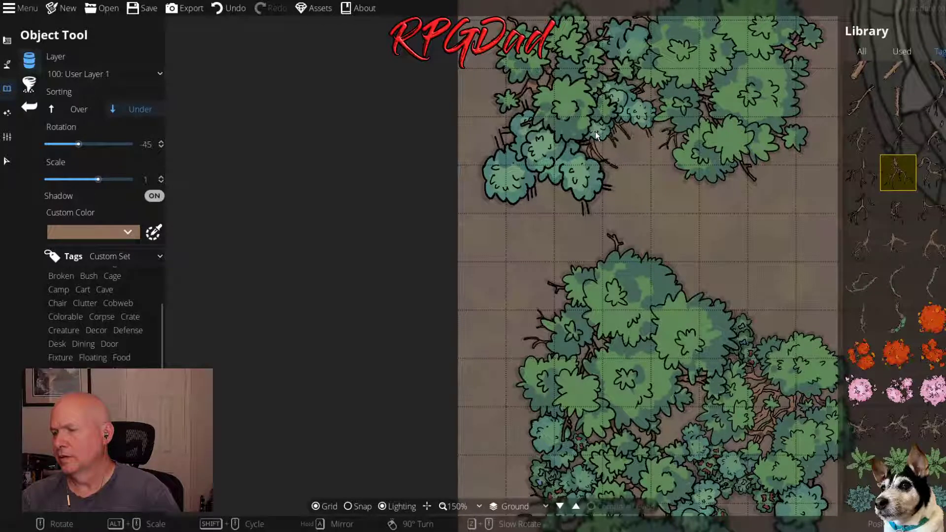
{"action": "left_click", "coordinate": [595, 131]}
Place roots rotated -180 degrees beneath the northernmost grove's upper edge, using a different variety at its northeastern corner
{"action": "left_click_drag", "start_coordinate": [657, 140], "coordinate": [541, 427]}
{"action": "scroll", "coordinate": [519, 312], "scroll_direction": "down", "scroll_amount": 2}
{"action": "scroll", "coordinate": [518, 315], "scroll_direction": "down", "scroll_amount": 2}
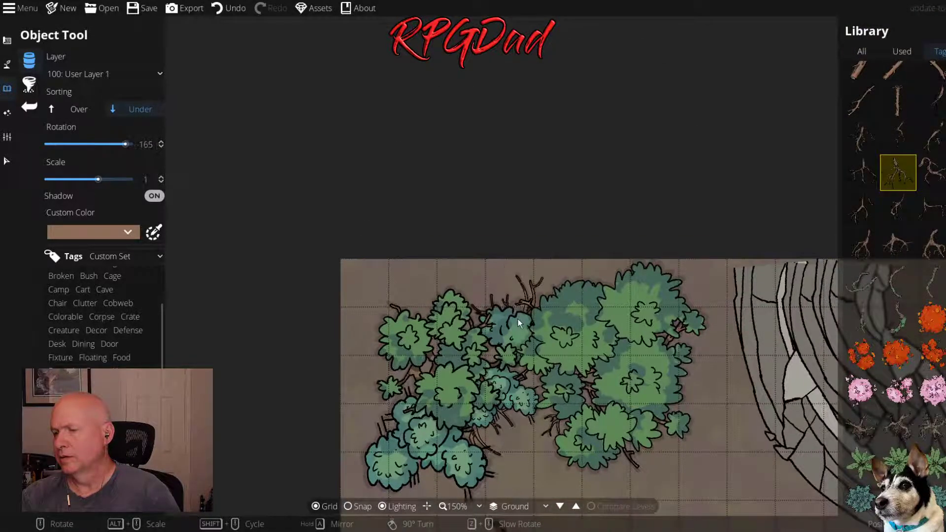
{"action": "scroll", "coordinate": [535, 323], "scroll_direction": "up", "scroll_amount": 1}
{"action": "left_click", "coordinate": [535, 322]}
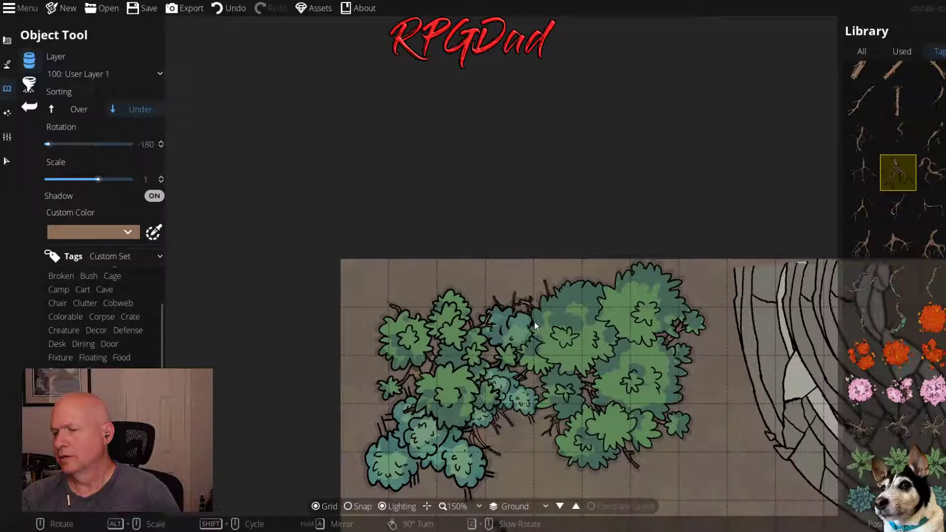
{"action": "left_click", "coordinate": [934, 143]}
{"action": "left_click", "coordinate": [684, 309]}
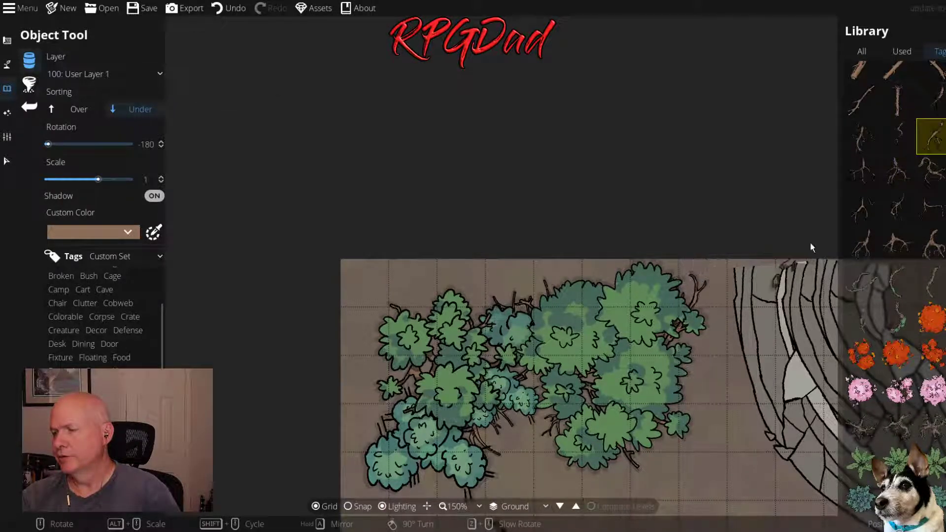
Choose a wider branching root, rotate it to -135 degrees and place it beneath the western grove's northeastern edge
{"action": "left_click", "coordinate": [861, 137]}
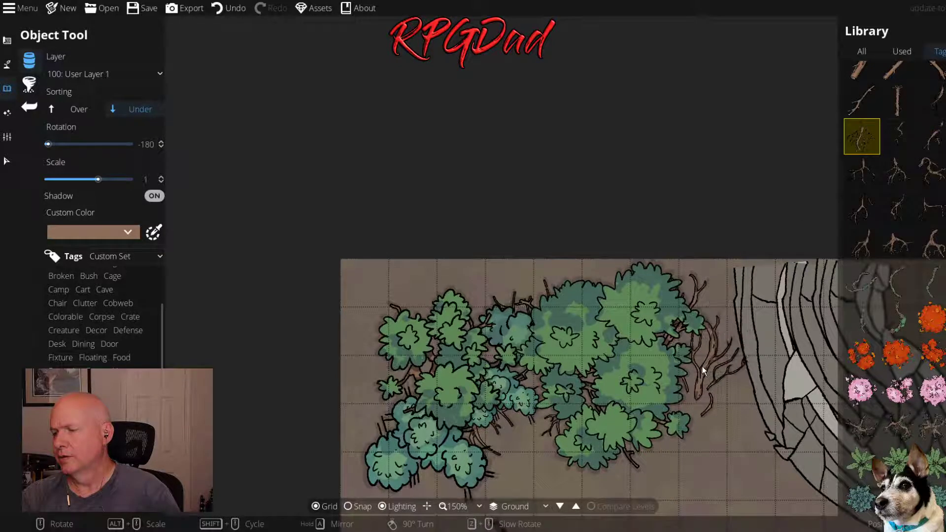
{"action": "scroll", "coordinate": [534, 430], "scroll_direction": "up", "scroll_amount": 5}
{"action": "scroll", "coordinate": [529, 428], "scroll_direction": "down", "scroll_amount": 1}
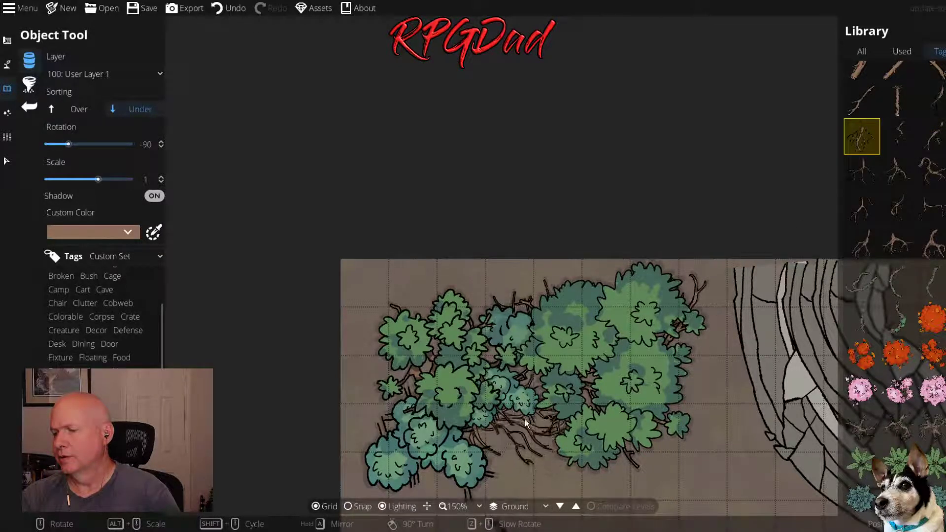
{"action": "scroll", "coordinate": [462, 269], "scroll_direction": "down", "scroll_amount": 2}
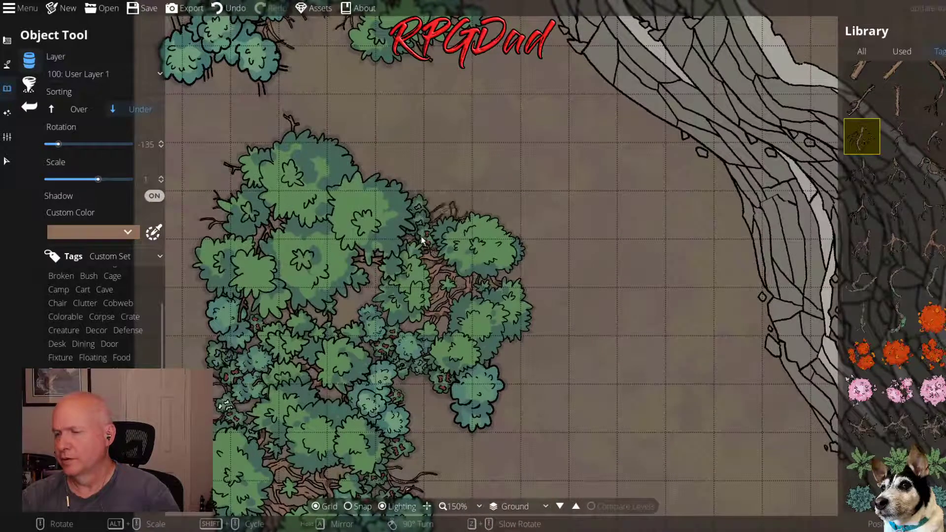
{"action": "left_click", "coordinate": [403, 218]}
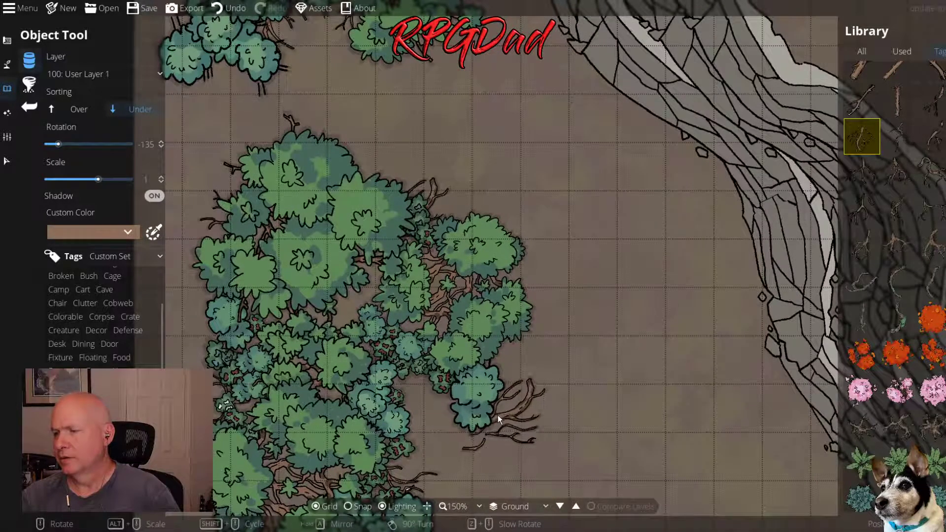
Place small exposed roots beneath the edges of the southeast grove, including one rotated -150 degrees on its northwestern side
{"action": "left_click_drag", "start_coordinate": [497, 415], "coordinate": [528, 106]}
{"action": "left_click_drag", "start_coordinate": [633, 411], "coordinate": [237, 298]}
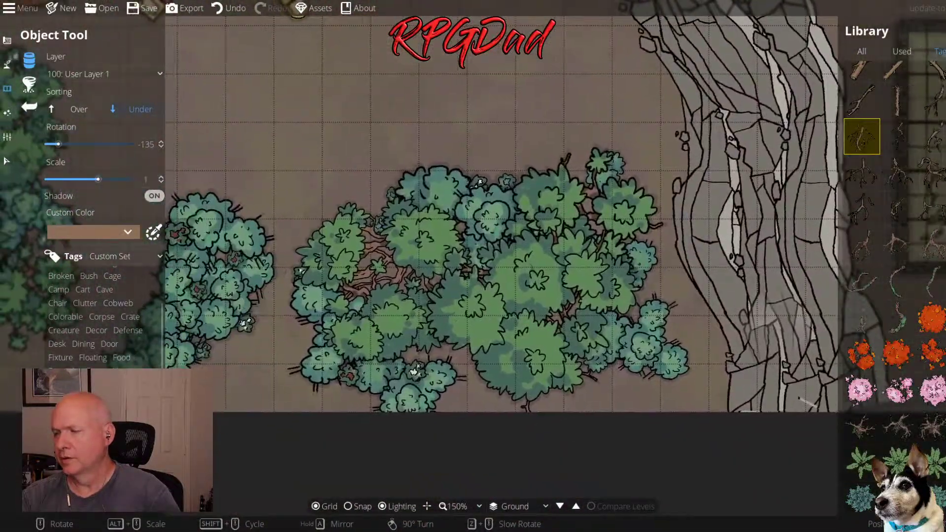
{"action": "scroll", "coordinate": [596, 291], "scroll_direction": "down", "scroll_amount": 4}
{"action": "scroll", "coordinate": [474, 355], "scroll_direction": "up", "scroll_amount": 9}
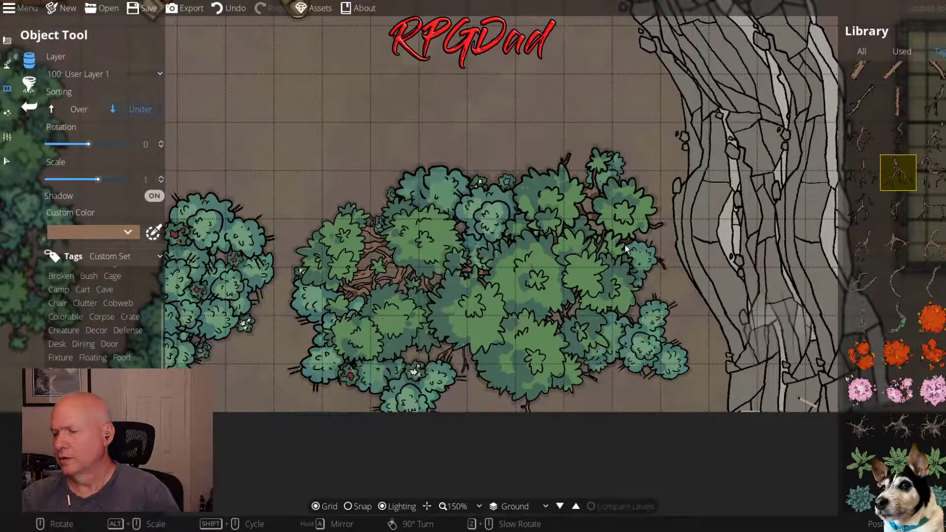
{"action": "scroll", "coordinate": [627, 273], "scroll_direction": "up", "scroll_amount": 4}
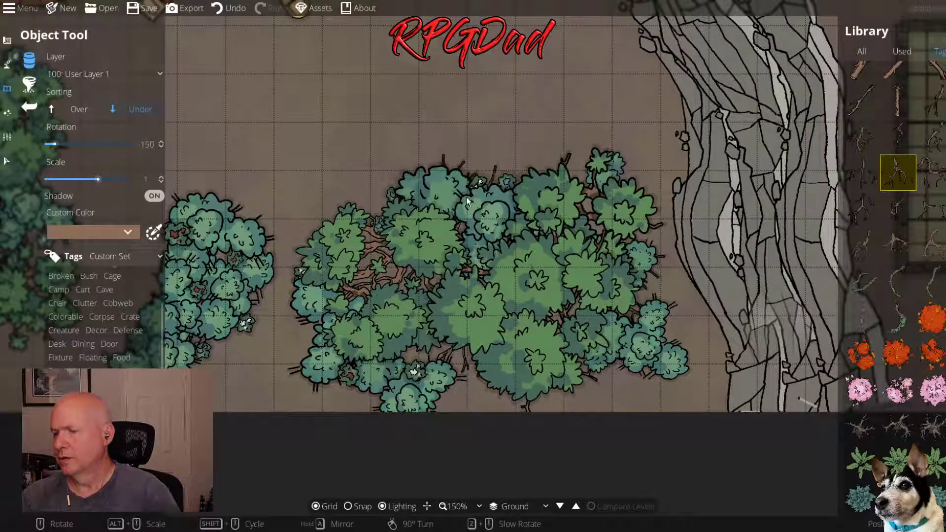
{"action": "left_click", "coordinate": [383, 214]}
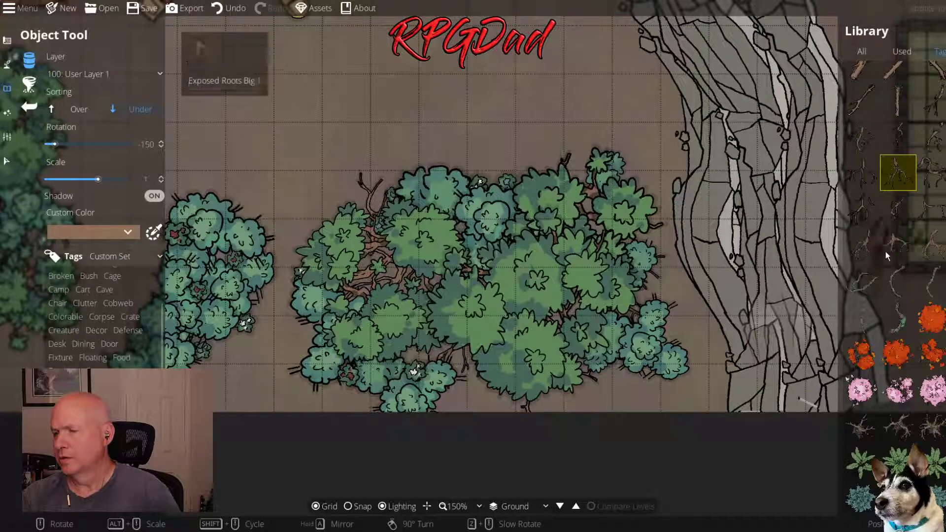
Choose a curling root variety and place it beneath the southwest grove's eastern edge and, rotated -105 degrees, beneath its northwestern edge
{"action": "scroll", "coordinate": [345, 281], "scroll_direction": "down", "scroll_amount": 2}
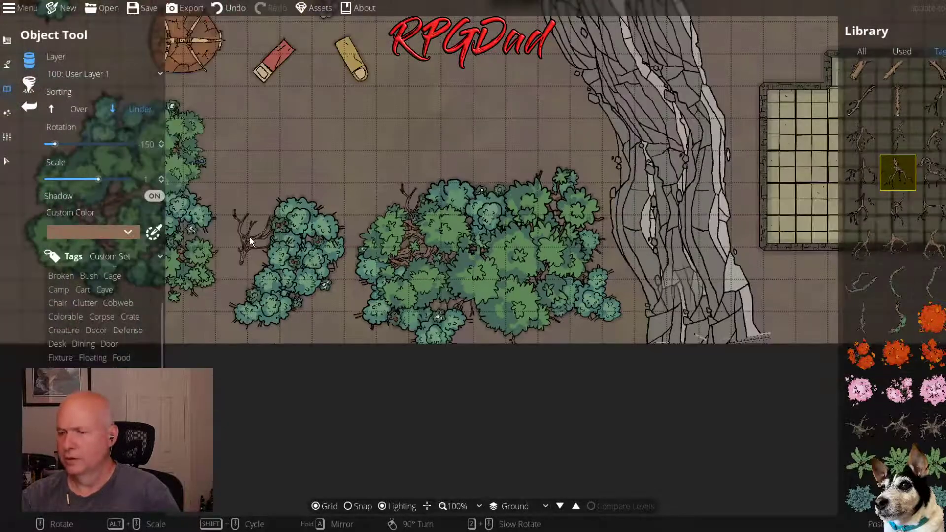
{"action": "left_click_drag", "start_coordinate": [249, 242], "coordinate": [495, 311]}
{"action": "scroll", "coordinate": [449, 295], "scroll_direction": "up", "scroll_amount": 4}
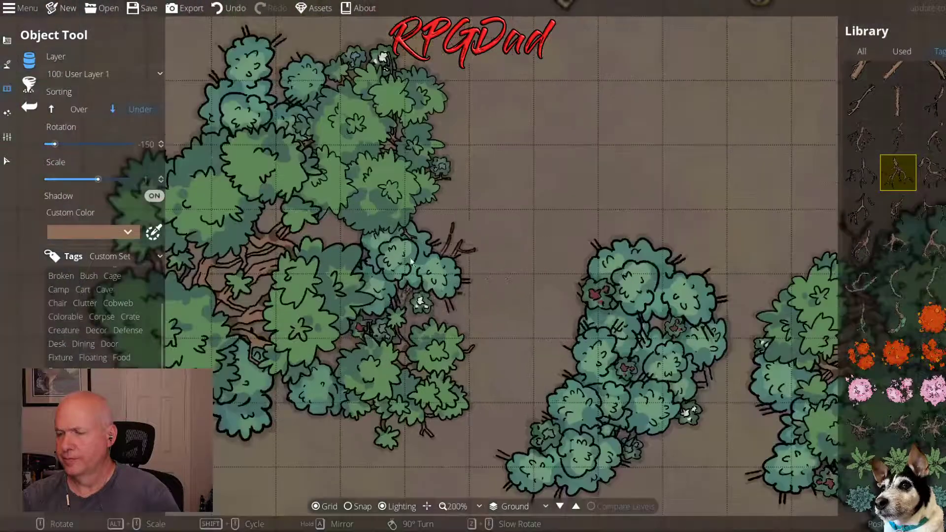
{"action": "left_click", "coordinate": [931, 172]}
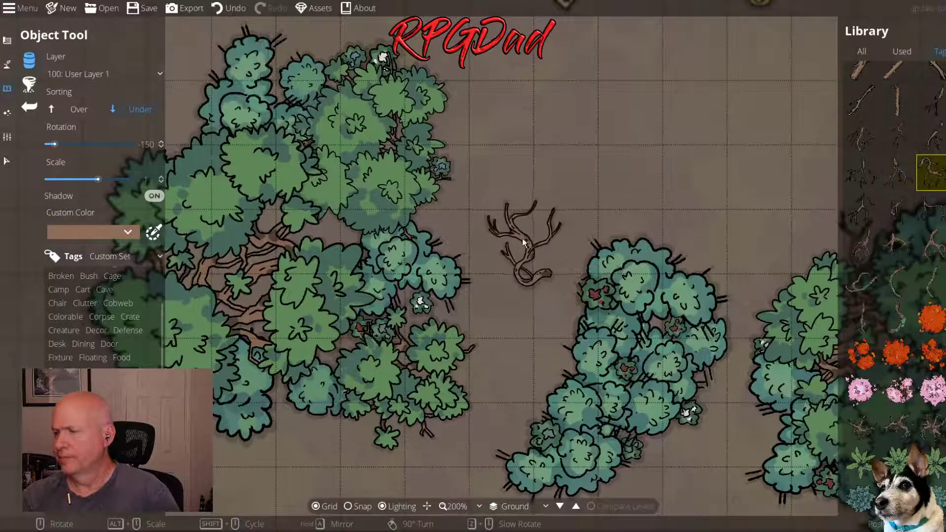
{"action": "scroll", "coordinate": [443, 237], "scroll_direction": "up", "scroll_amount": 2}
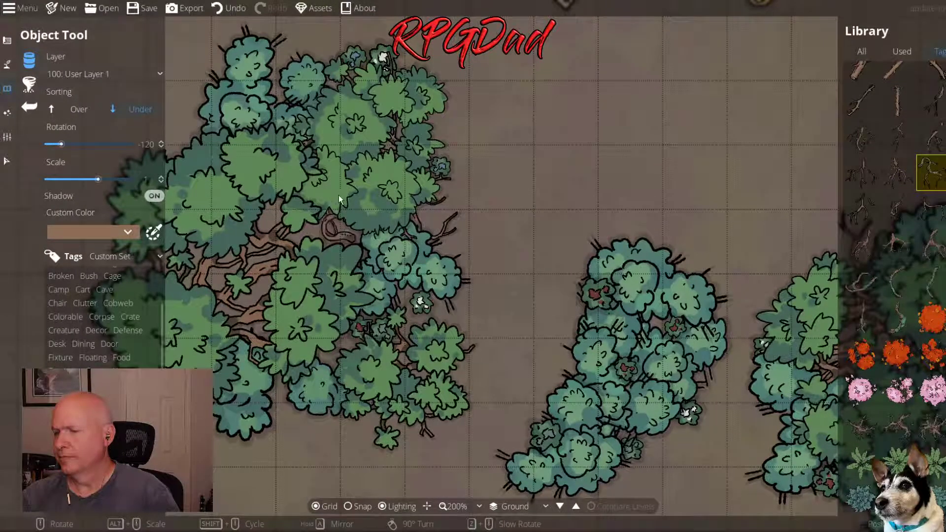
{"action": "left_click_drag", "start_coordinate": [338, 195], "coordinate": [672, 271]}
{"action": "scroll", "coordinate": [527, 204], "scroll_direction": "down", "scroll_amount": 4}
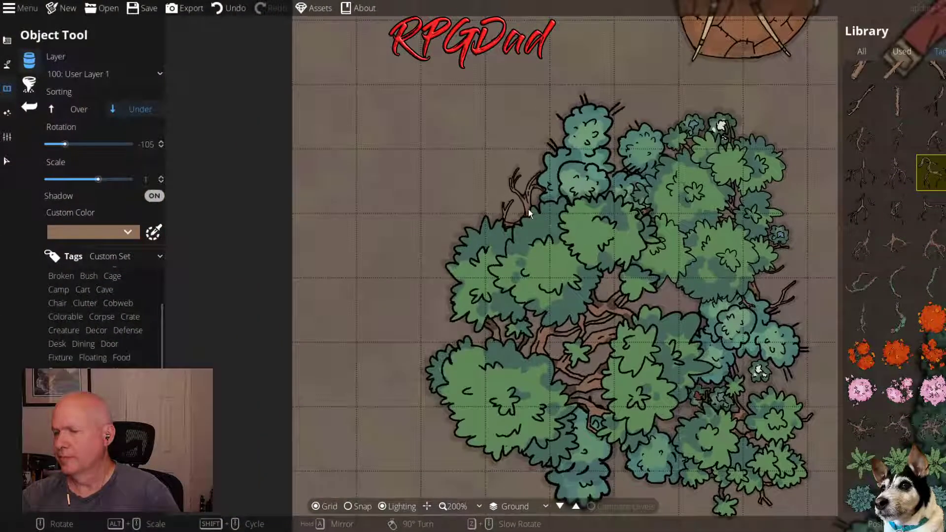
{"action": "left_click", "coordinate": [528, 209]}
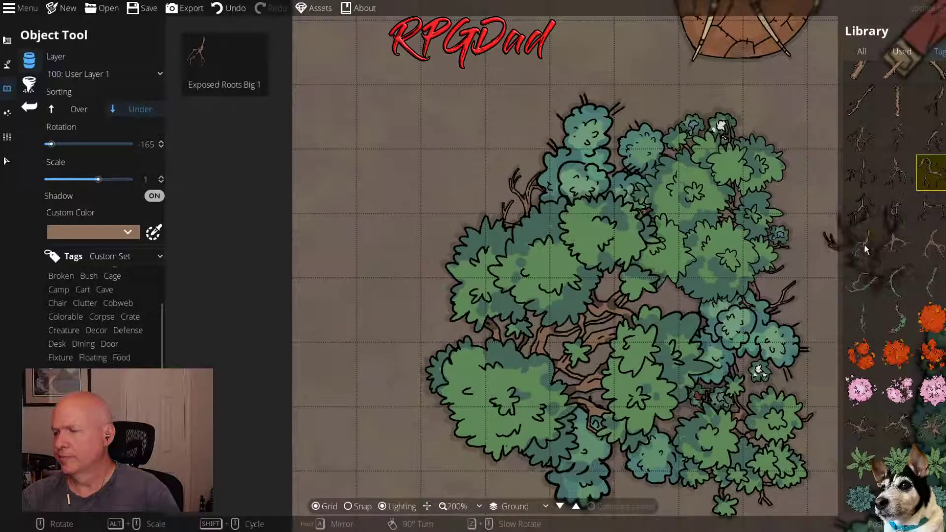
Choose a longer branching root, rotate it to 45 degrees and place it beneath the southwest grove's western edge
{"action": "left_click", "coordinate": [863, 247]}
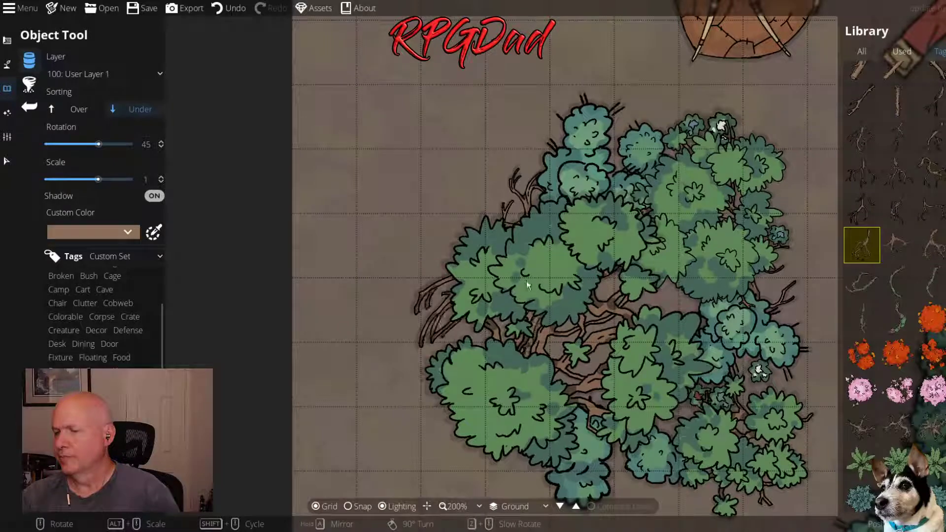
{"action": "scroll", "coordinate": [618, 300], "scroll_direction": "down", "scroll_amount": 2}
{"action": "scroll", "coordinate": [619, 300], "scroll_direction": "down", "scroll_amount": 1}
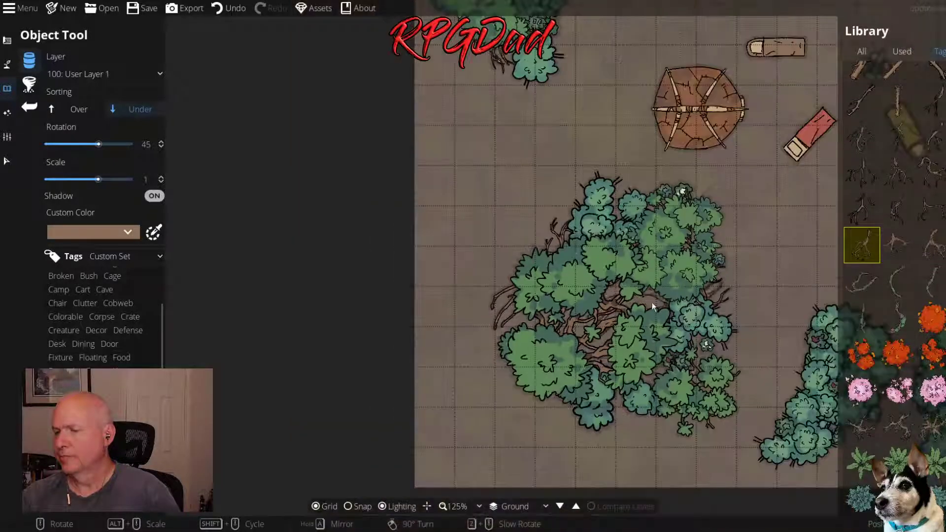
Look through the tree assets and the Colorable assets in the library for more decoration options
{"action": "key", "text": "w"}
{"action": "key", "text": "d"}
{"action": "key", "text": "w"}
{"action": "key", "text": "d"}
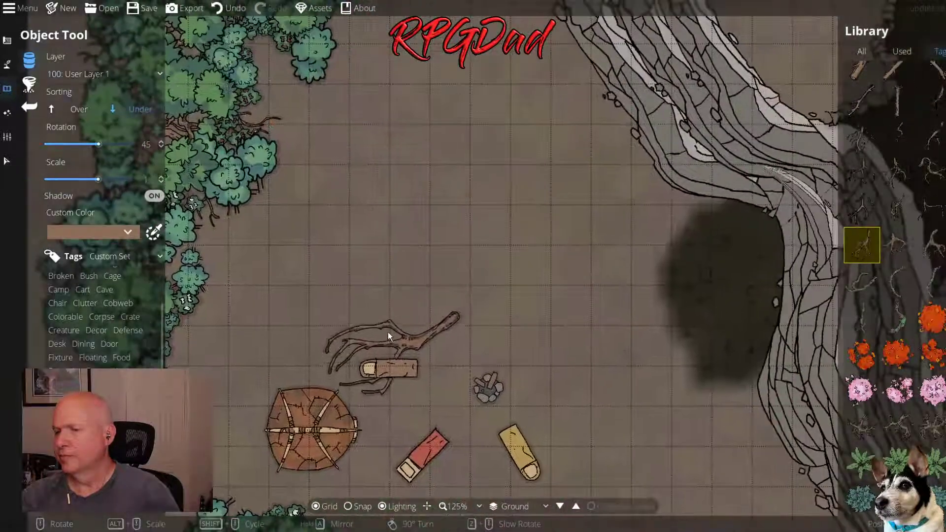
{"action": "key", "text": "w"}
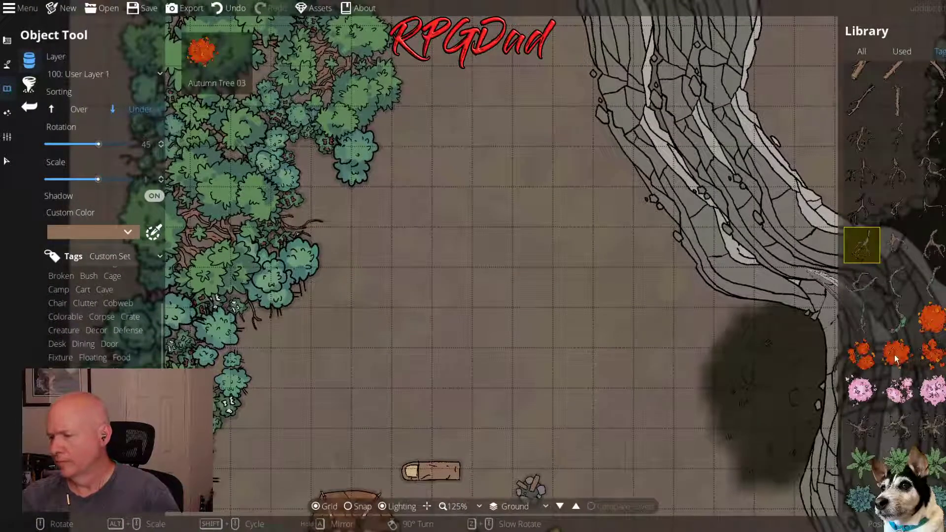
{"action": "mouse_move", "coordinate": [897, 394]}
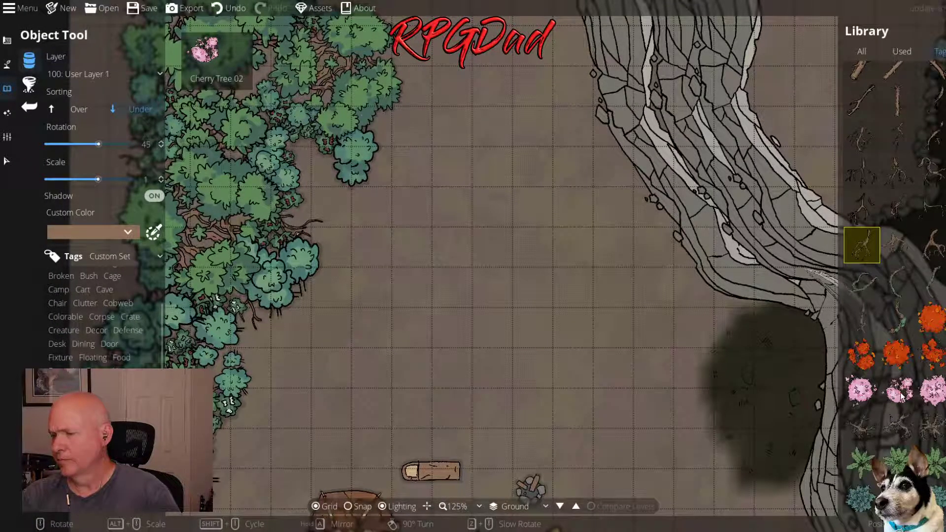
{"action": "left_click", "coordinate": [68, 318]}
{"action": "mouse_move", "coordinate": [903, 357]}
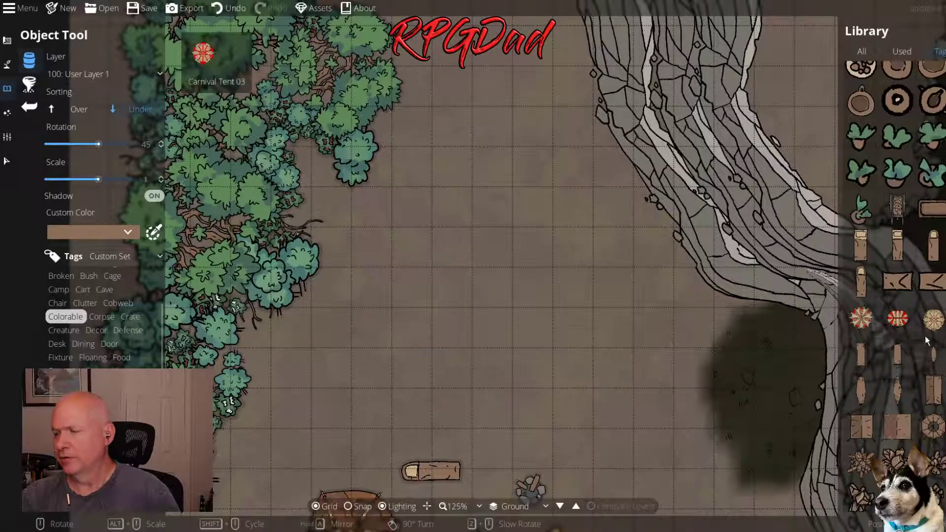
{"action": "scroll", "coordinate": [904, 353], "scroll_direction": "down", "scroll_amount": 6}
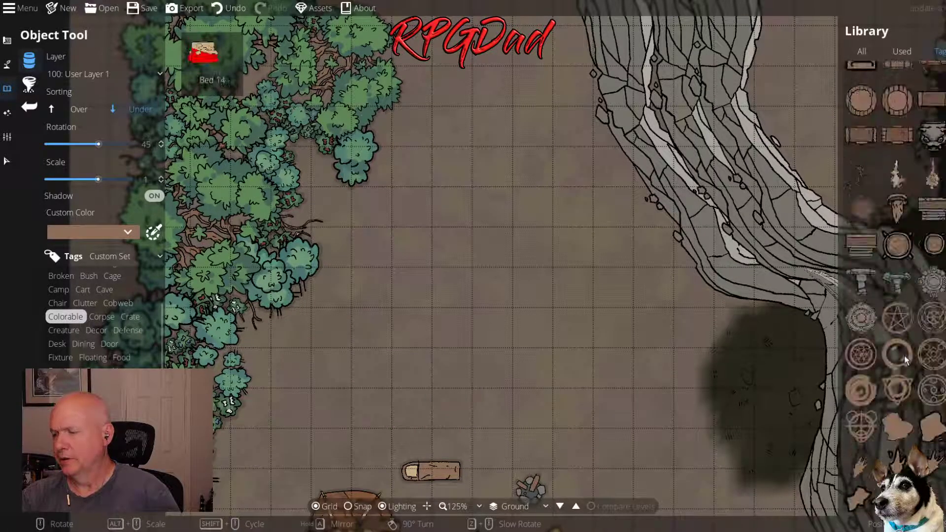
{"action": "scroll", "coordinate": [906, 354], "scroll_direction": "up", "scroll_amount": 5}
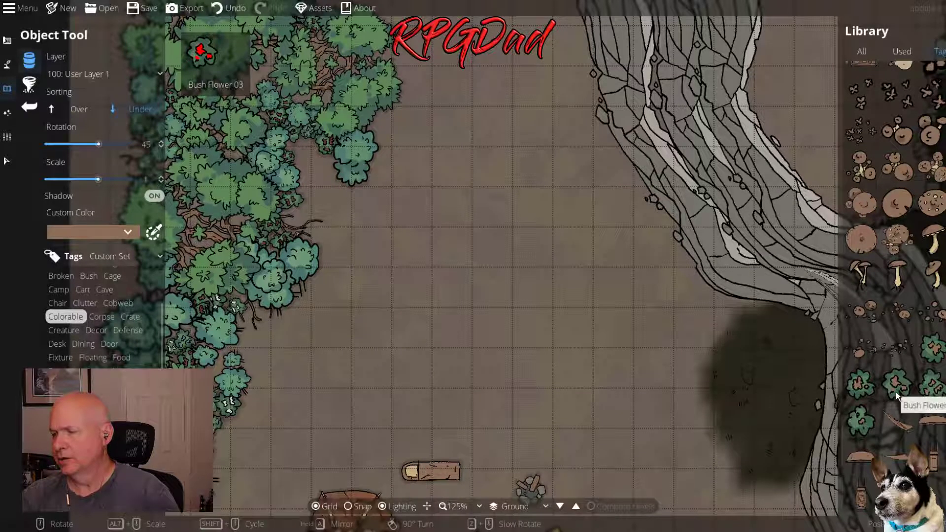
{"action": "scroll", "coordinate": [896, 391], "scroll_direction": "up", "scroll_amount": 4}
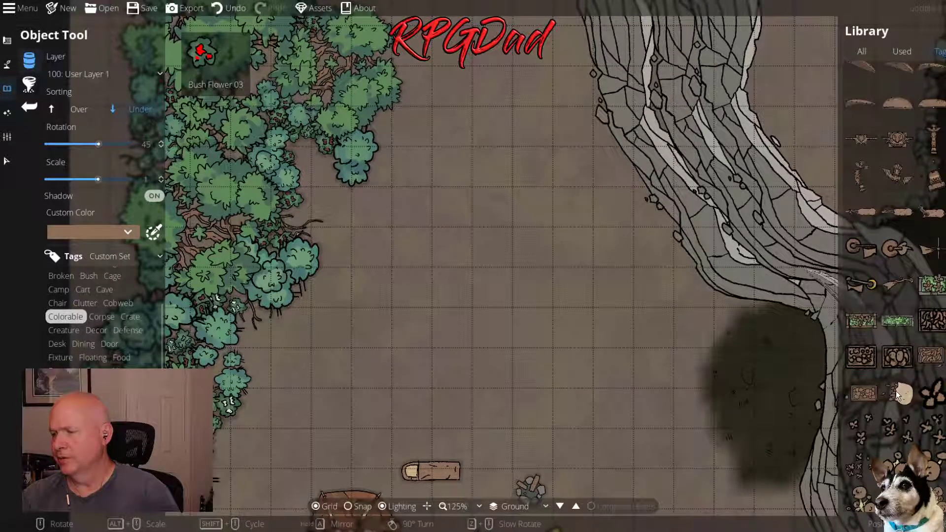
{"action": "scroll", "coordinate": [895, 392], "scroll_direction": "up", "scroll_amount": 5}
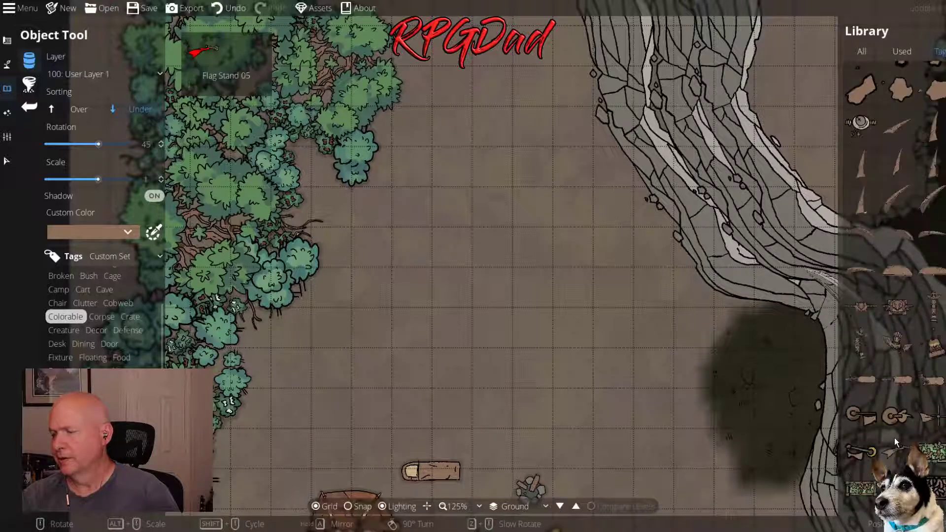
{"action": "scroll", "coordinate": [894, 437], "scroll_direction": "up", "scroll_amount": 5}
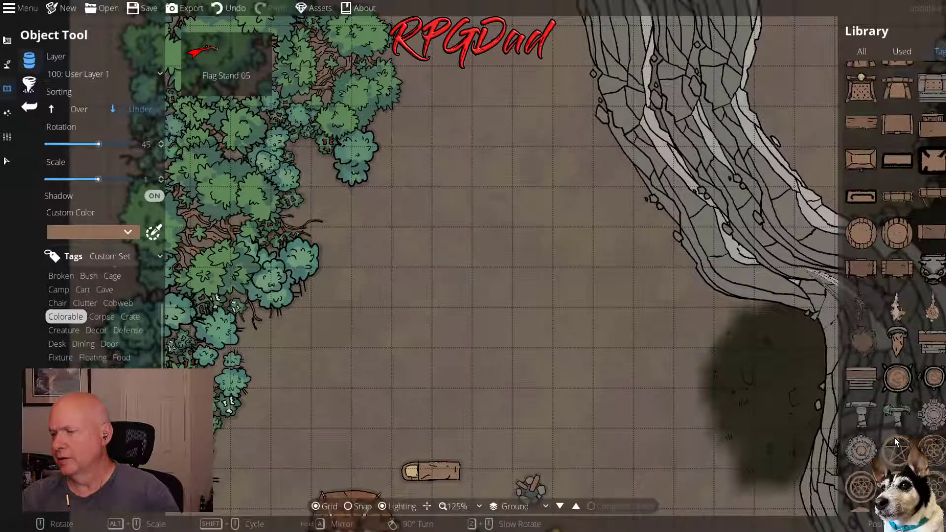
{"action": "scroll", "coordinate": [894, 439], "scroll_direction": "up", "scroll_amount": 6}
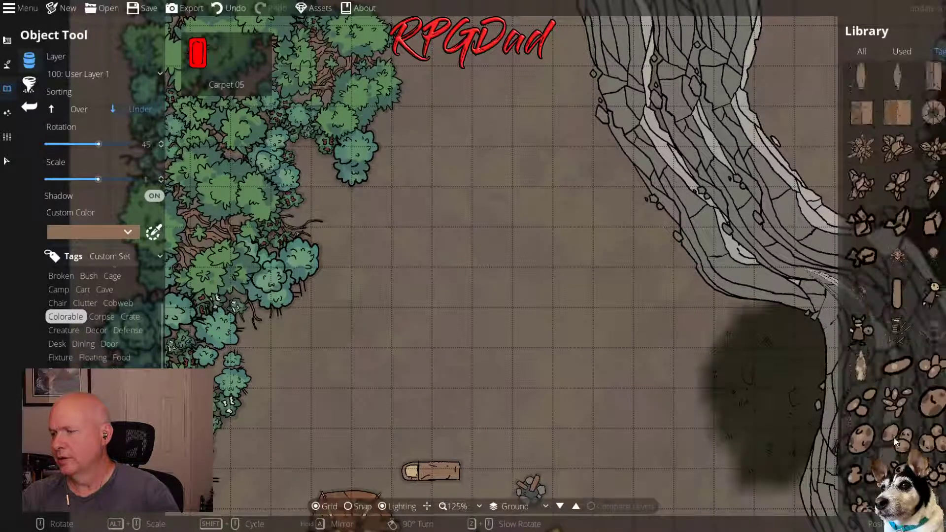
{"action": "scroll", "coordinate": [894, 437], "scroll_direction": "up", "scroll_amount": 6}
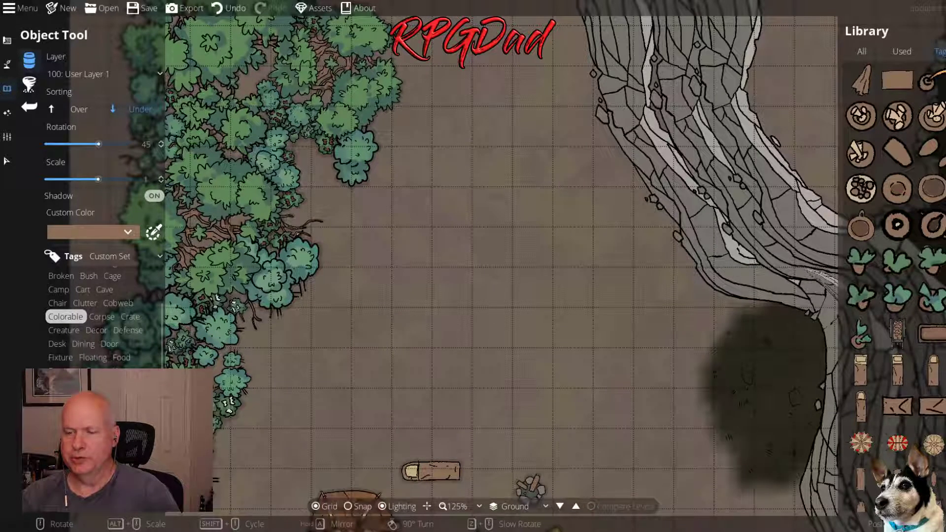
{"action": "scroll", "coordinate": [574, 294], "scroll_direction": "down", "scroll_amount": 4}
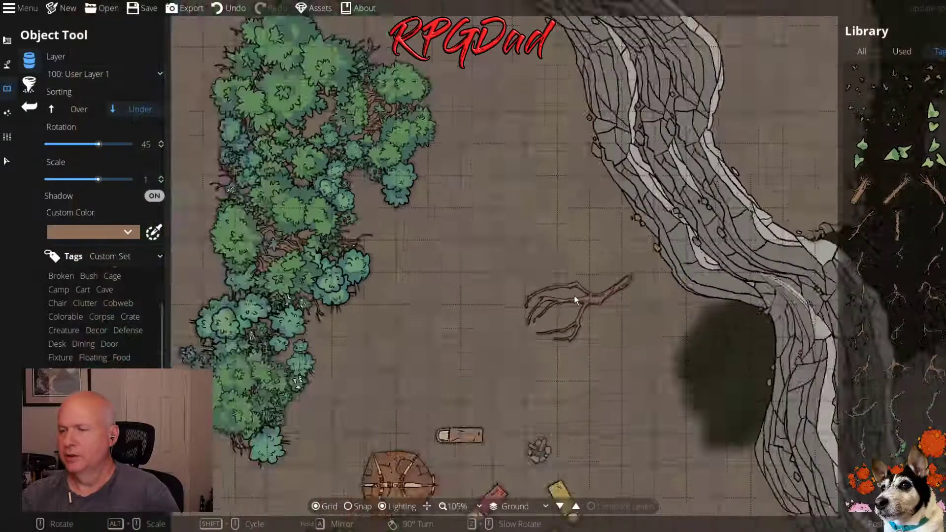
Use the Scatter Tool to place a cluster of green trees between the northern grove and the river, north of the campfire
{"action": "left_click_drag", "start_coordinate": [564, 296], "coordinate": [451, 326]}
{"action": "scroll", "coordinate": [914, 418], "scroll_direction": "down", "scroll_amount": 5}
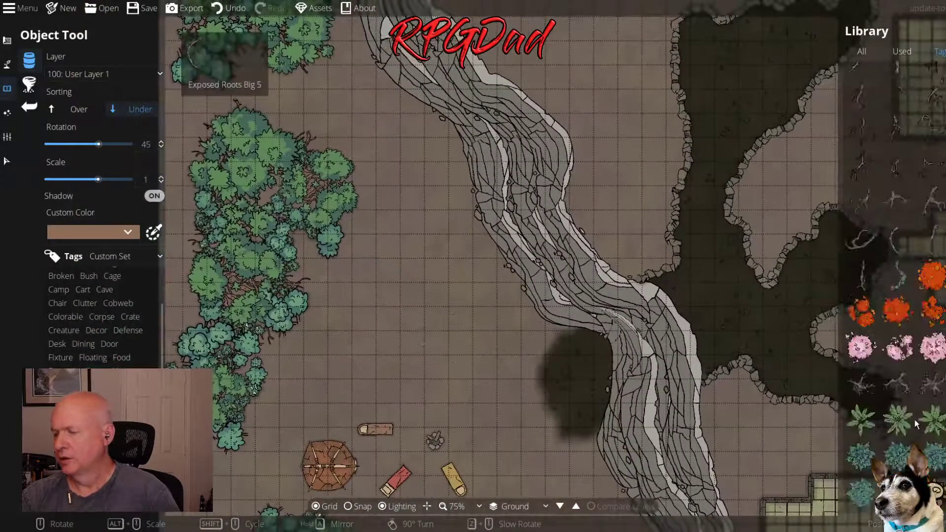
{"action": "scroll", "coordinate": [914, 419], "scroll_direction": "down", "scroll_amount": 1}
{"action": "left_click", "coordinate": [866, 437]}
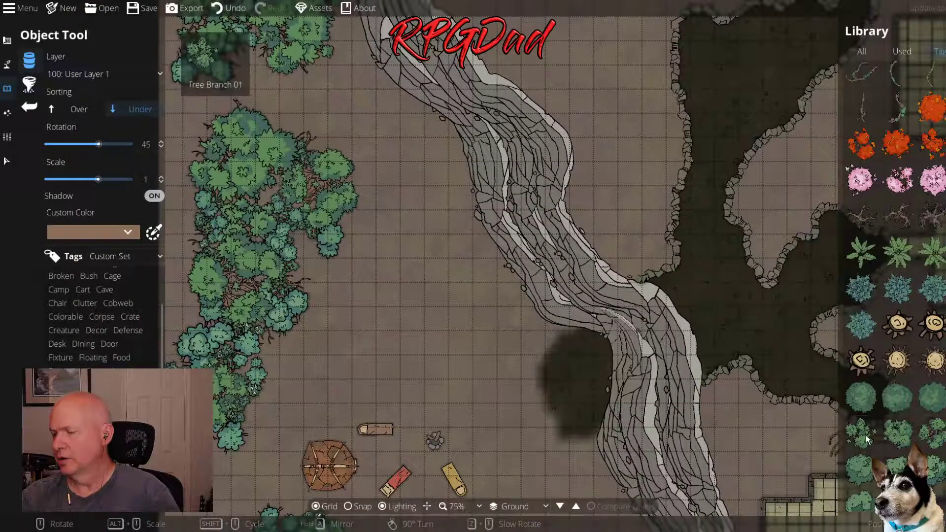
{"action": "left_click", "coordinate": [28, 85]}
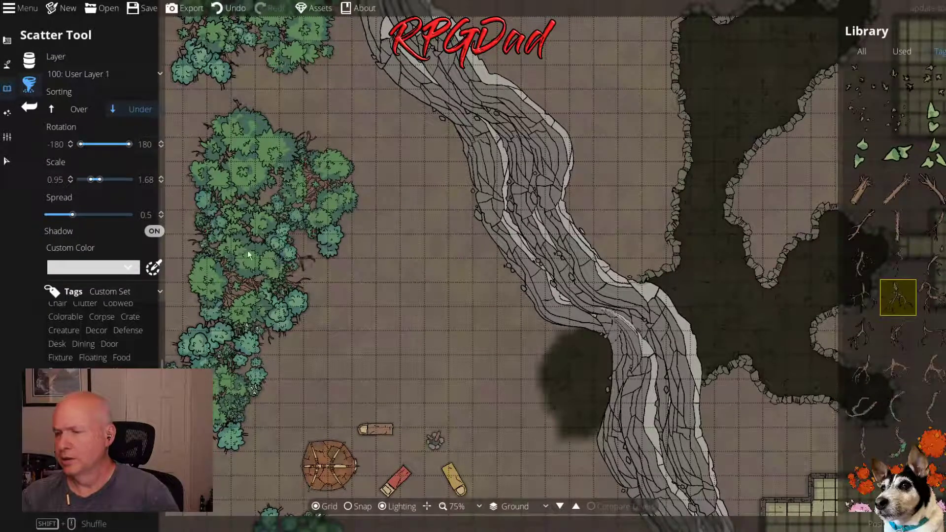
{"action": "scroll", "coordinate": [911, 380], "scroll_direction": "down", "scroll_amount": 5}
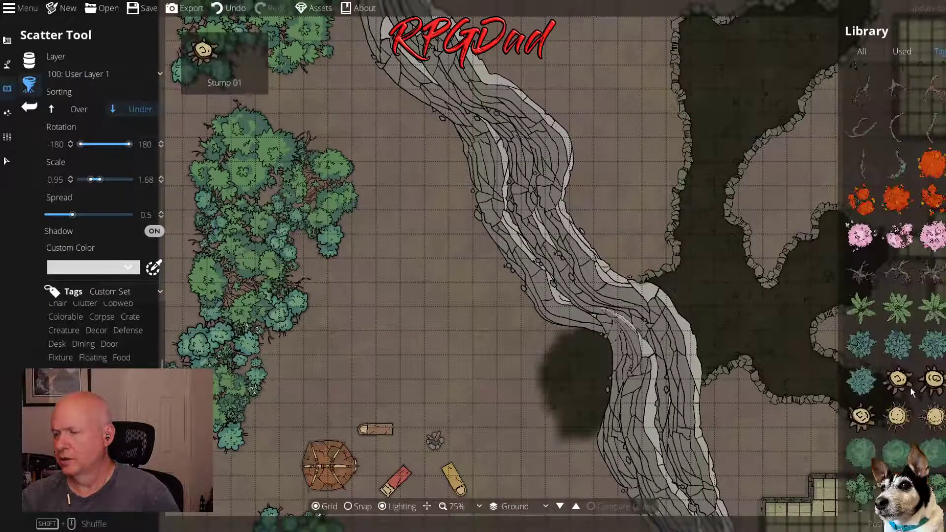
{"action": "left_click", "coordinate": [925, 422]}
{"action": "mouse_move", "coordinate": [418, 256]}
{"action": "left_mouse_down"}
{"action": "mouse_move", "coordinate": [448, 291]}
{"action": "mouse_move", "coordinate": [450, 282]}
{"action": "left_mouse_up"}
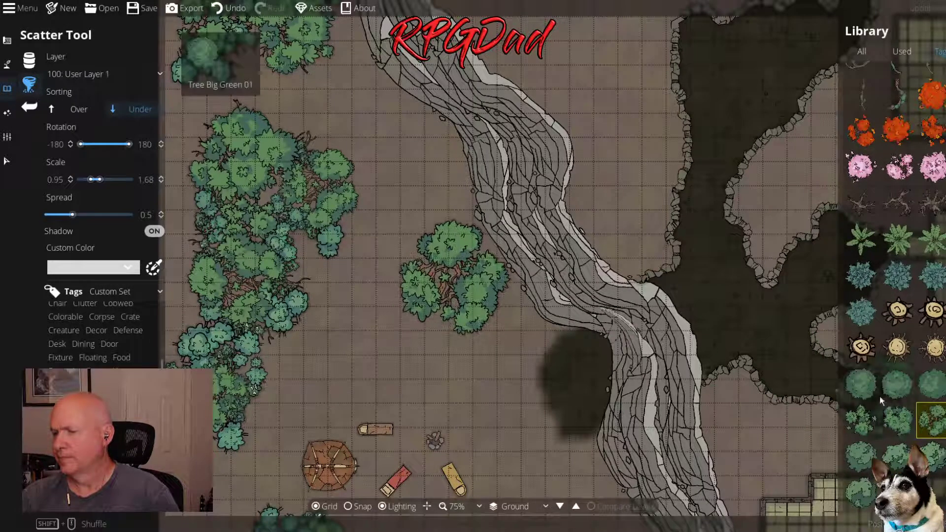
Scatter a second, looser green tree variety along the southern and western sides of the new cluster north of the camp
{"action": "left_click", "coordinate": [861, 420]}
{"action": "left_click", "coordinate": [552, 383]}
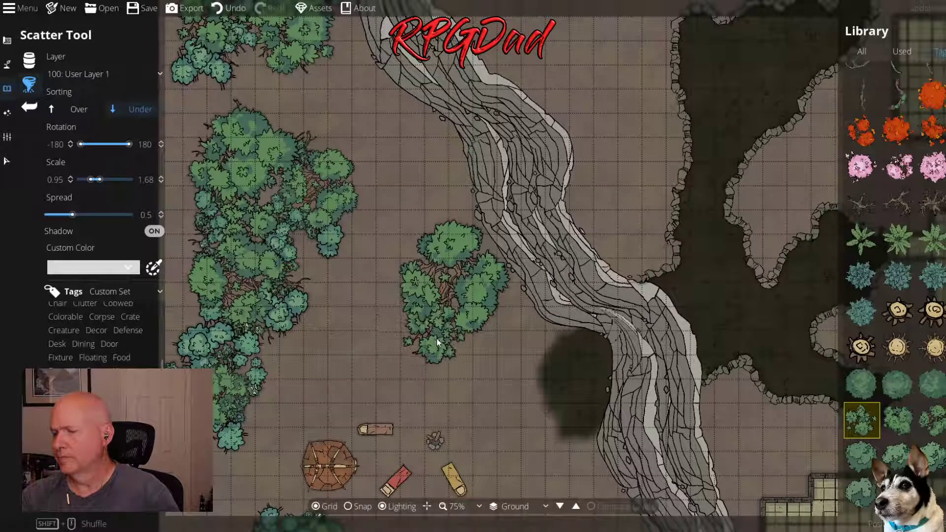
{"action": "left_click", "coordinate": [435, 351]}
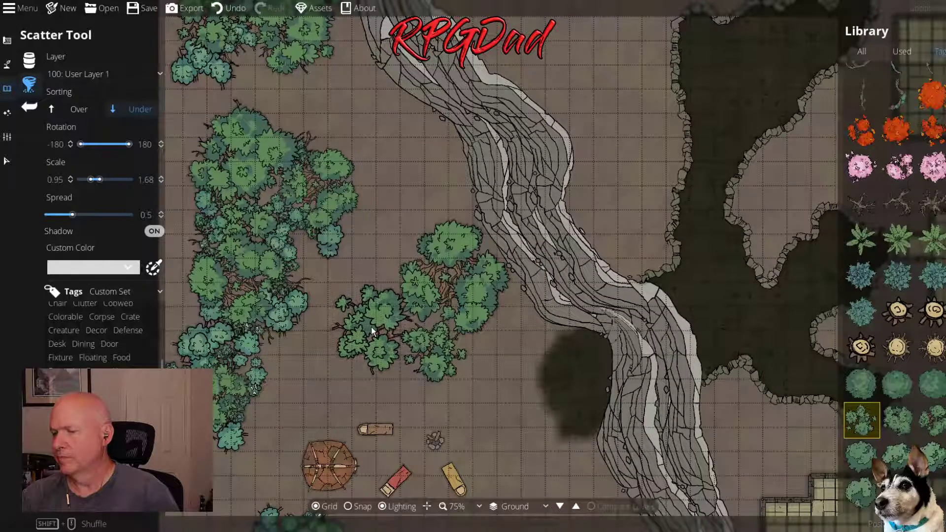
{"action": "left_click", "coordinate": [371, 326]}
Scatter a fuller green tree variety between the campsite and the southeast grove, extending west and toward the river
{"action": "left_click_drag", "start_coordinate": [505, 317], "coordinate": [360, 24]}
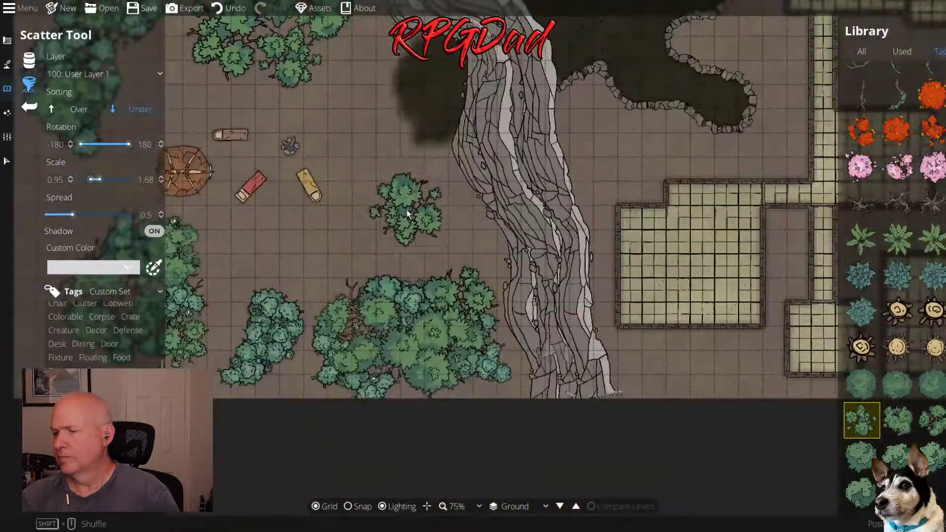
{"action": "left_click", "coordinate": [897, 420]}
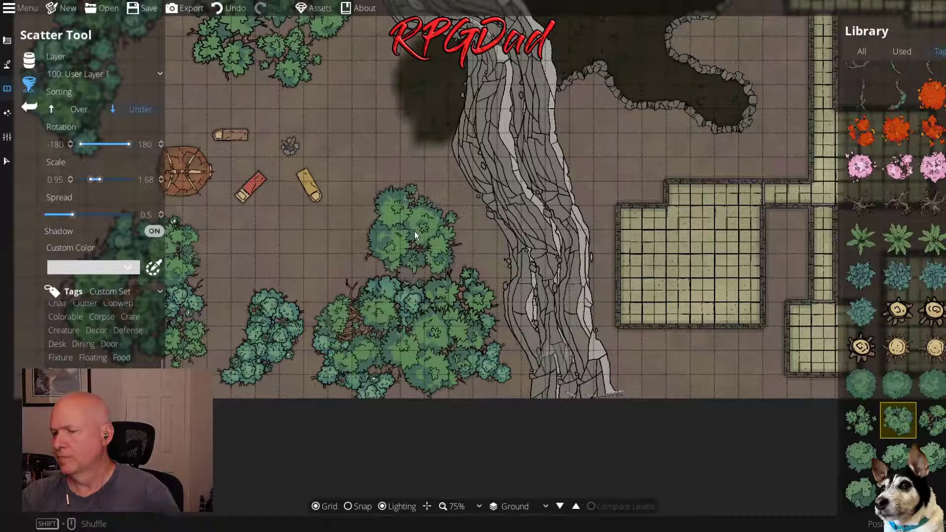
{"action": "left_click", "coordinate": [442, 219]}
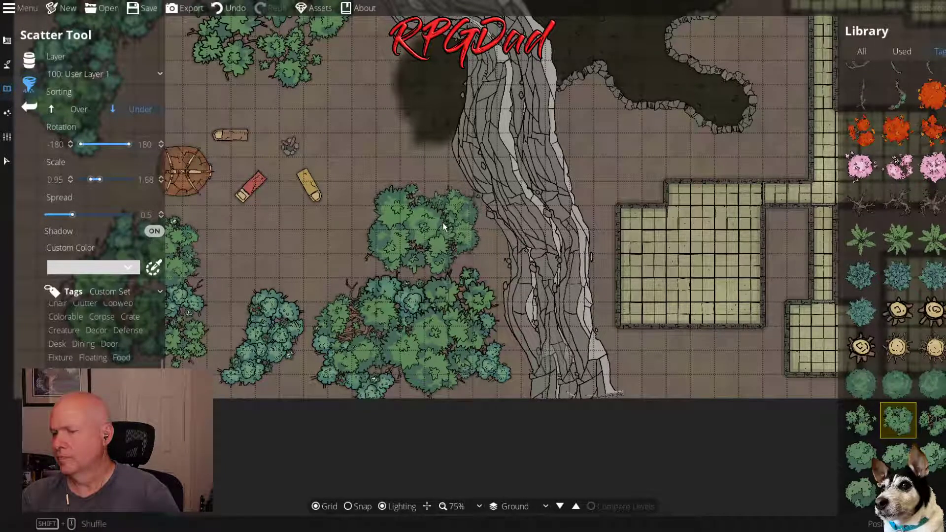
{"action": "left_click", "coordinate": [373, 228]}
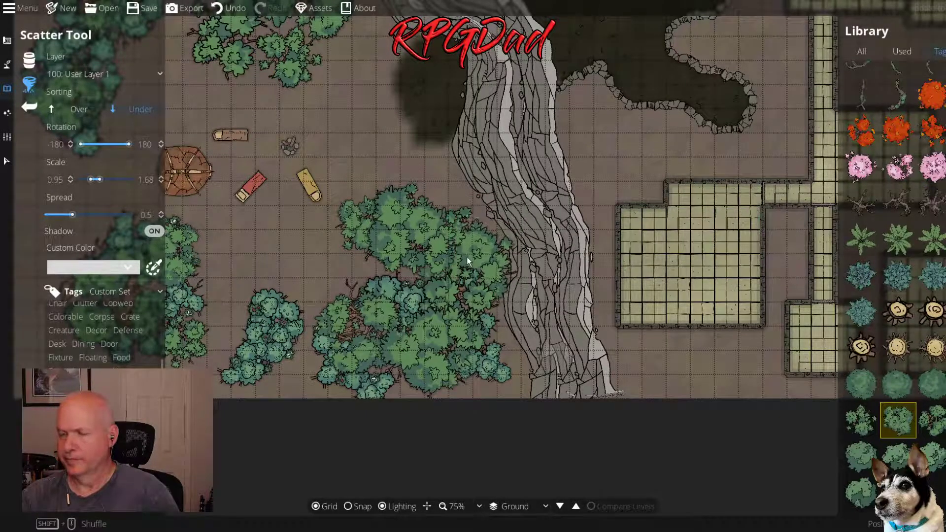
{"action": "scroll", "coordinate": [466, 258], "scroll_direction": "down", "scroll_amount": 5}
{"action": "scroll", "coordinate": [496, 251], "scroll_direction": "up", "scroll_amount": 5}
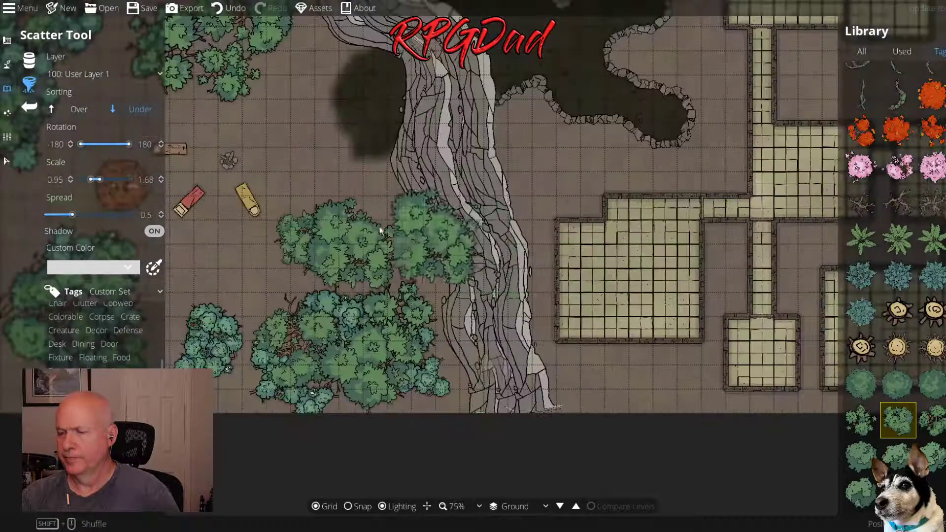
Scatter a flowering bush variety around the northern, western and southern edges of the grove southeast of the campsite
{"action": "left_click_drag", "start_coordinate": [380, 230], "coordinate": [640, 370]}
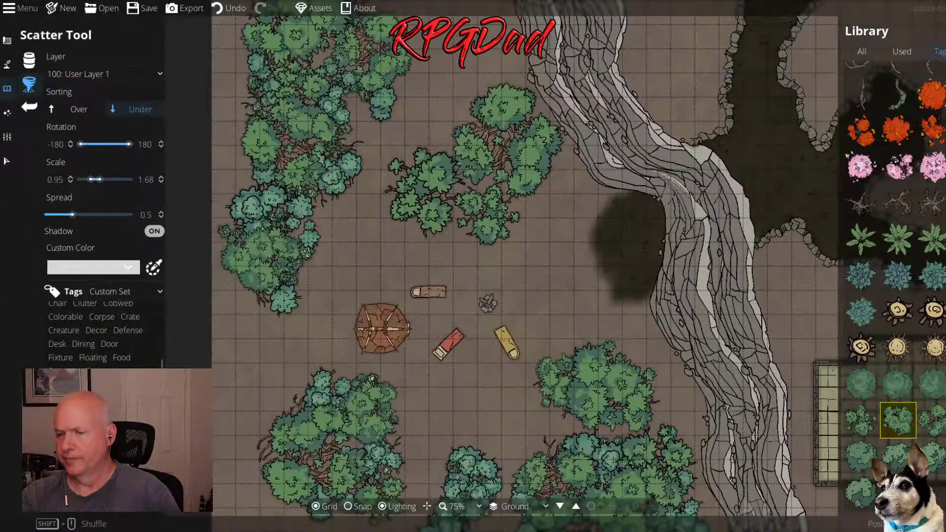
{"action": "scroll", "coordinate": [113, 367], "scroll_direction": "up", "scroll_amount": 3}
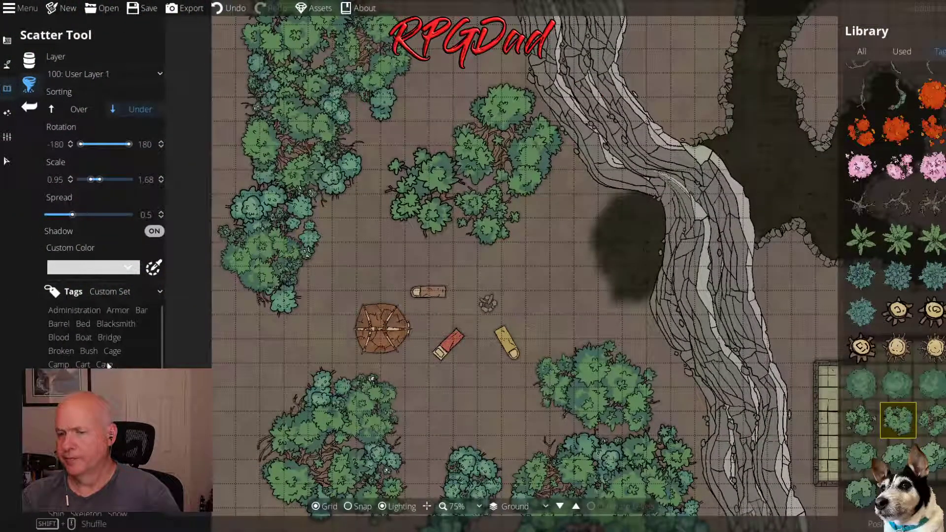
{"action": "left_click", "coordinate": [92, 351]}
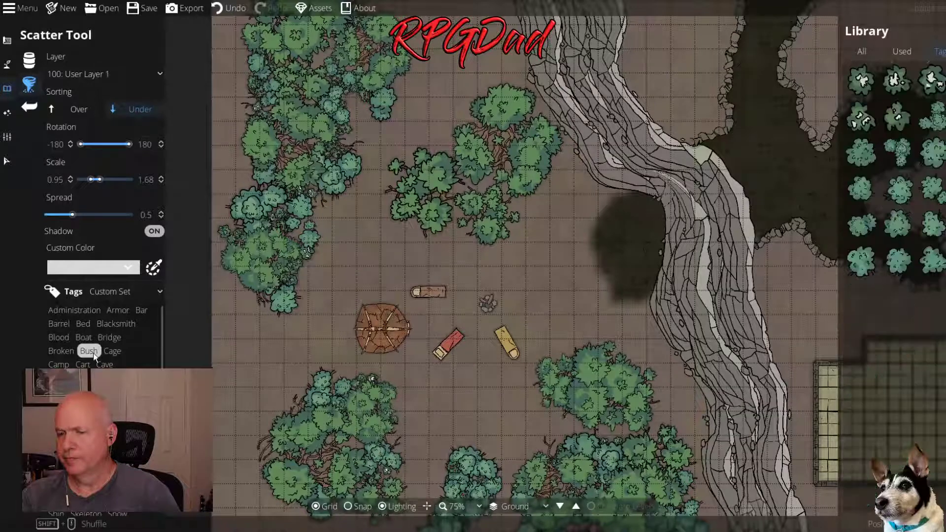
{"action": "left_click", "coordinate": [897, 80]}
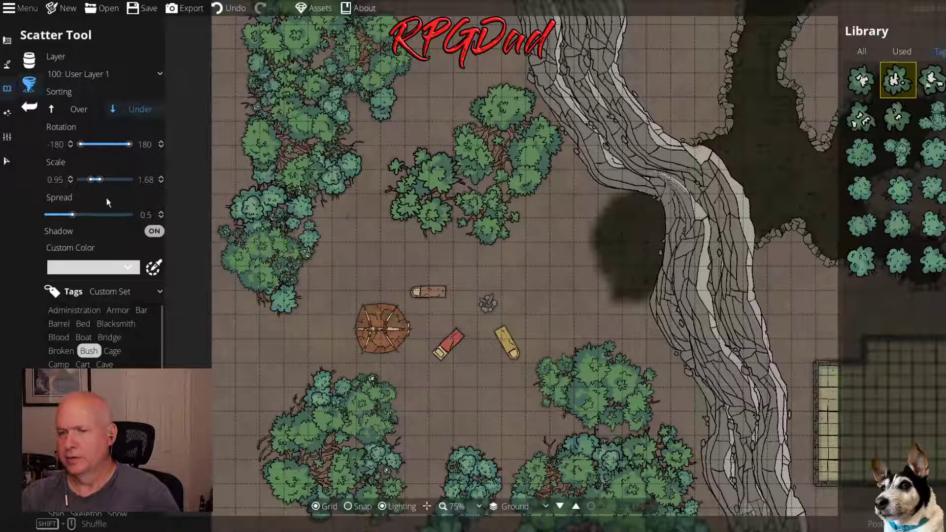
{"action": "left_click", "coordinate": [88, 267]}
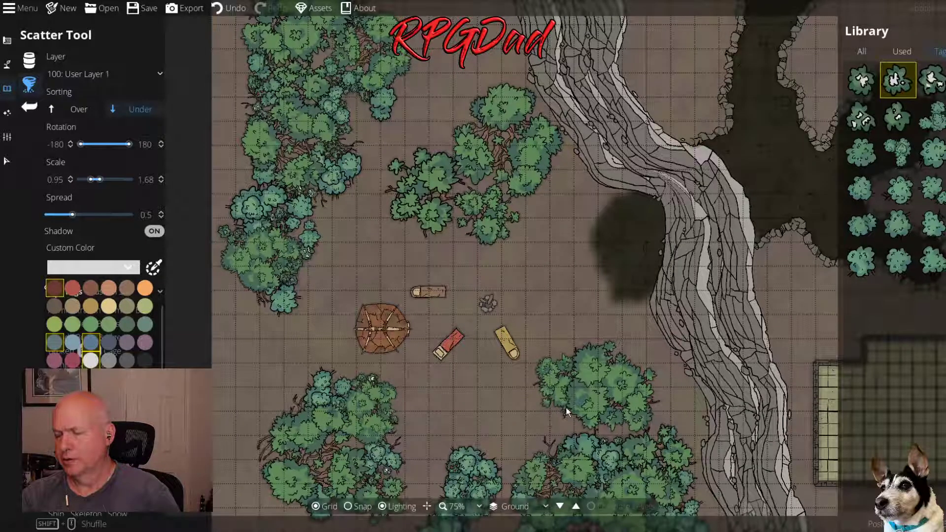
{"action": "left_click", "coordinate": [611, 394]}
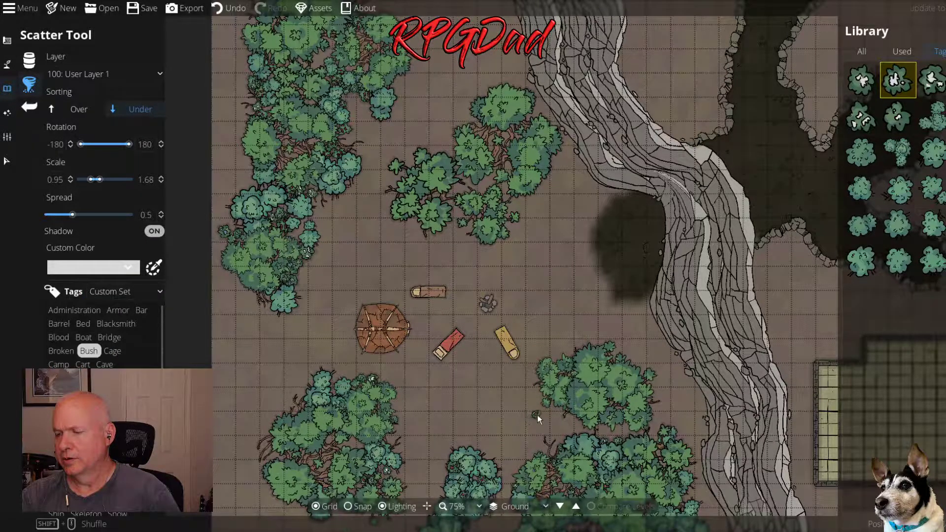
{"action": "scroll", "coordinate": [537, 415], "scroll_direction": "up", "scroll_amount": 5}
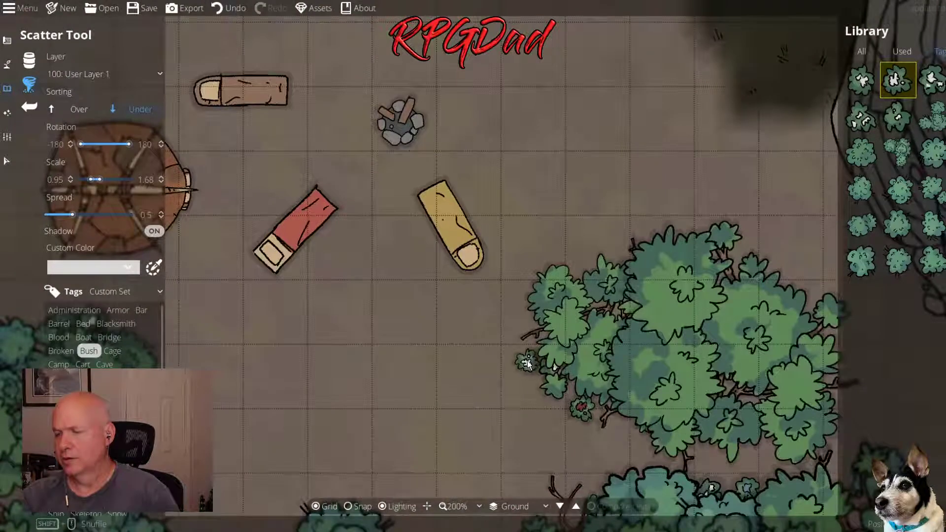
{"action": "mouse_move", "coordinate": [570, 270]}
{"action": "left_mouse_down"}
{"action": "mouse_move", "coordinate": [638, 256]}
{"action": "mouse_move", "coordinate": [679, 226]}
{"action": "mouse_move", "coordinate": [737, 235]}
{"action": "left_mouse_up"}
{"action": "left_click_drag", "start_coordinate": [620, 417], "coordinate": [680, 458]}
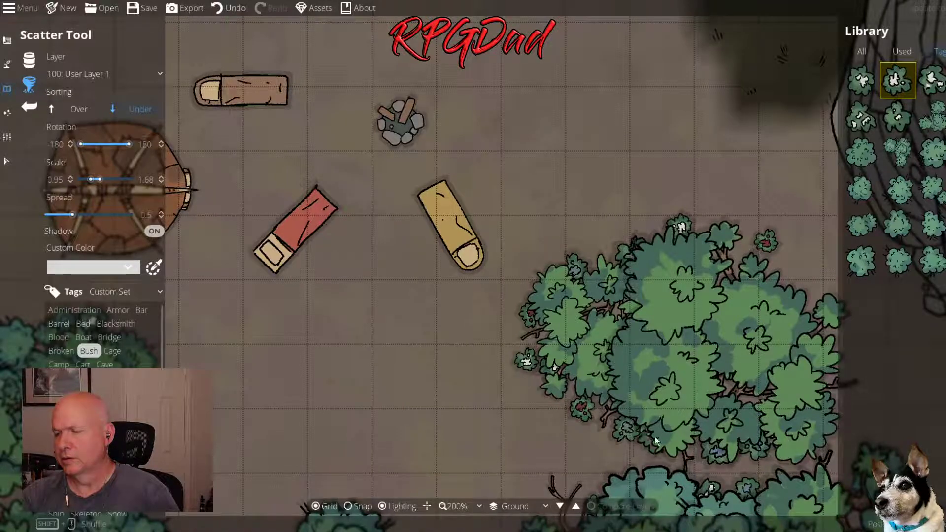
Scatter the same flowering bushes among the trees on the western side of the grove north of the campfire
{"action": "scroll", "coordinate": [636, 223], "scroll_direction": "down", "scroll_amount": 3}
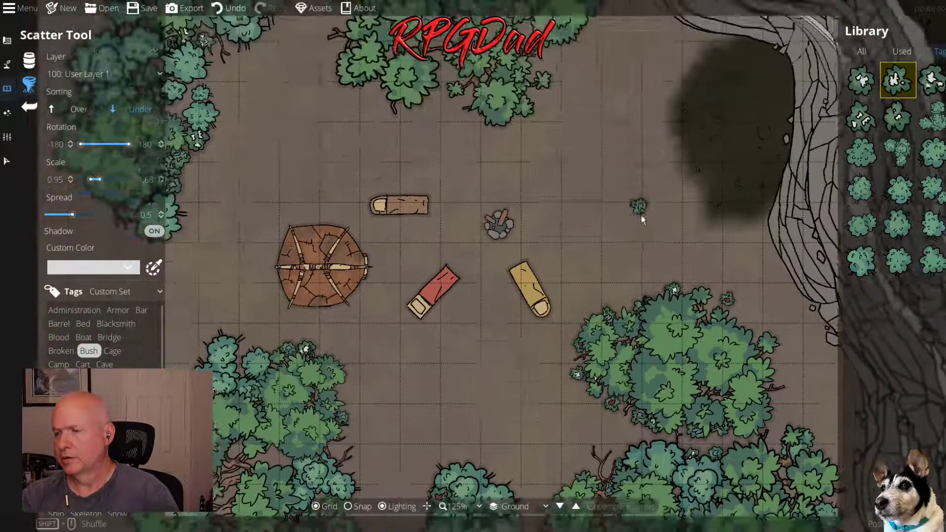
{"action": "scroll", "coordinate": [640, 215], "scroll_direction": "up", "scroll_amount": 1}
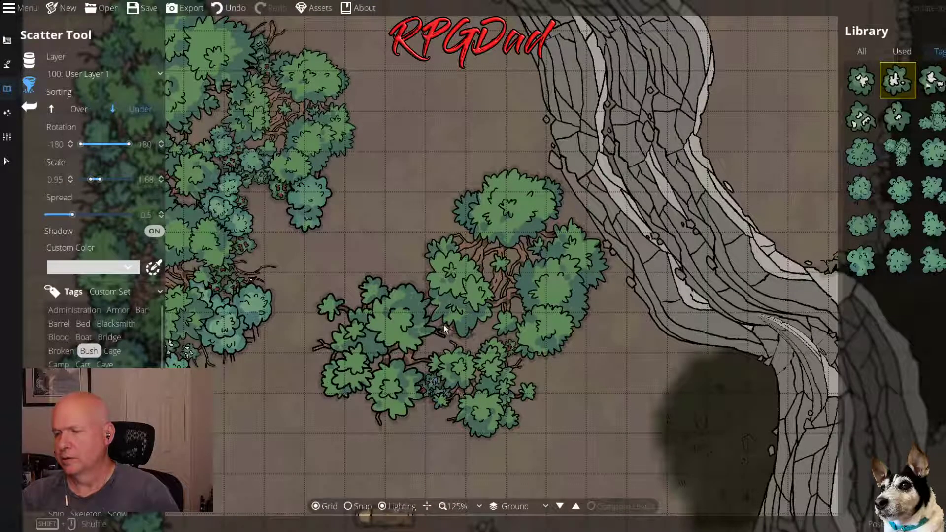
{"action": "left_click", "coordinate": [448, 233]}
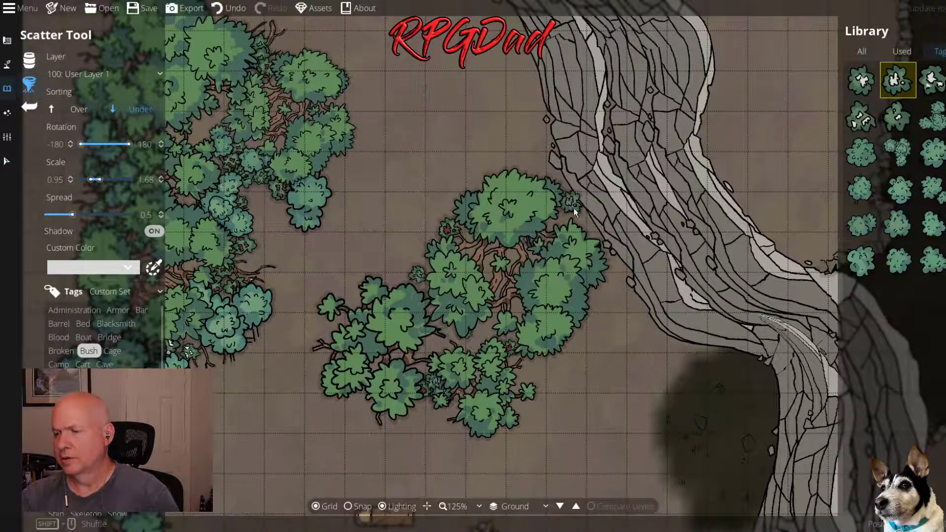
{"action": "key", "text": "ctrl+z"}
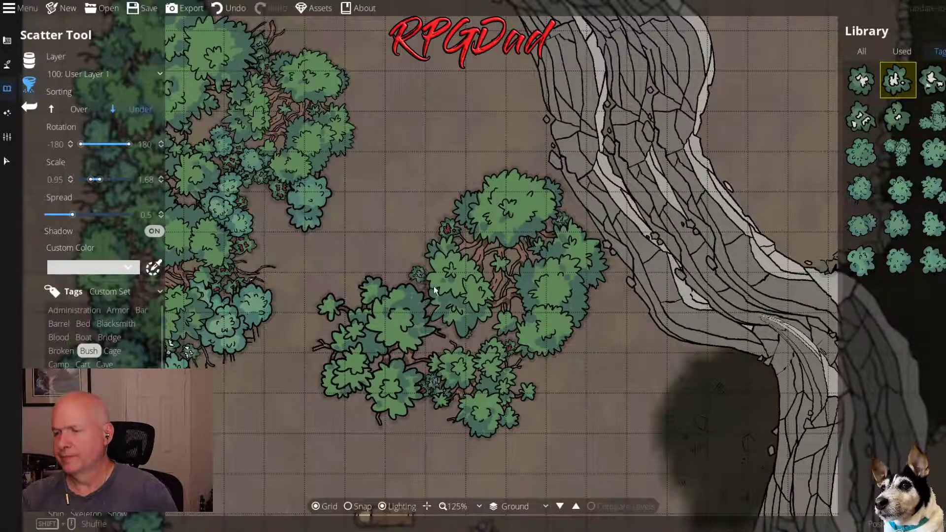
Scatter a blue-green leafy bush variety along the eastern and southern edges and into the middle gap of the grove north of camp
{"action": "left_click", "coordinate": [898, 189]}
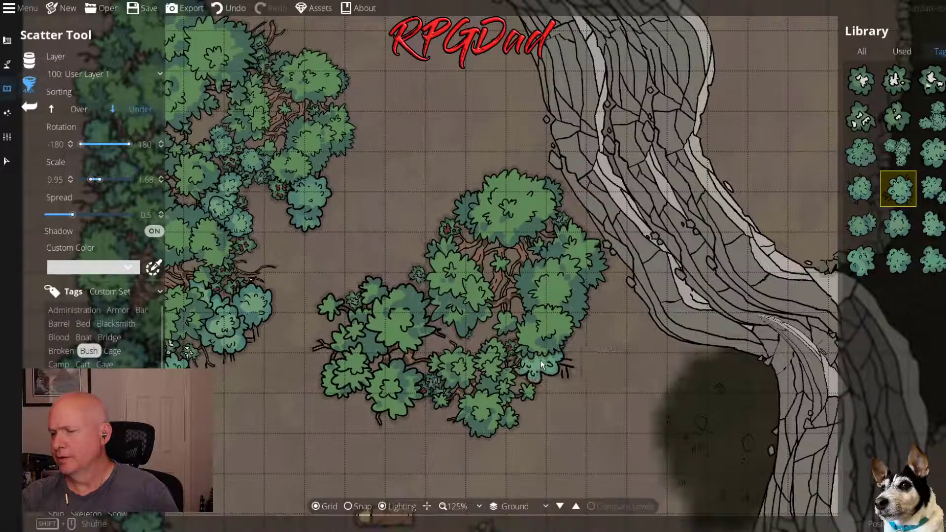
{"action": "left_click", "coordinate": [599, 292]}
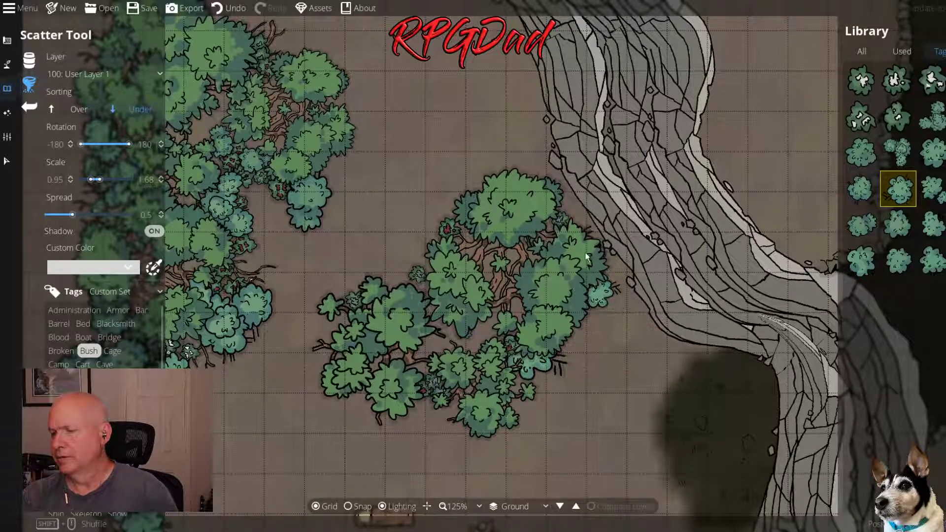
{"action": "left_click", "coordinate": [475, 333]}
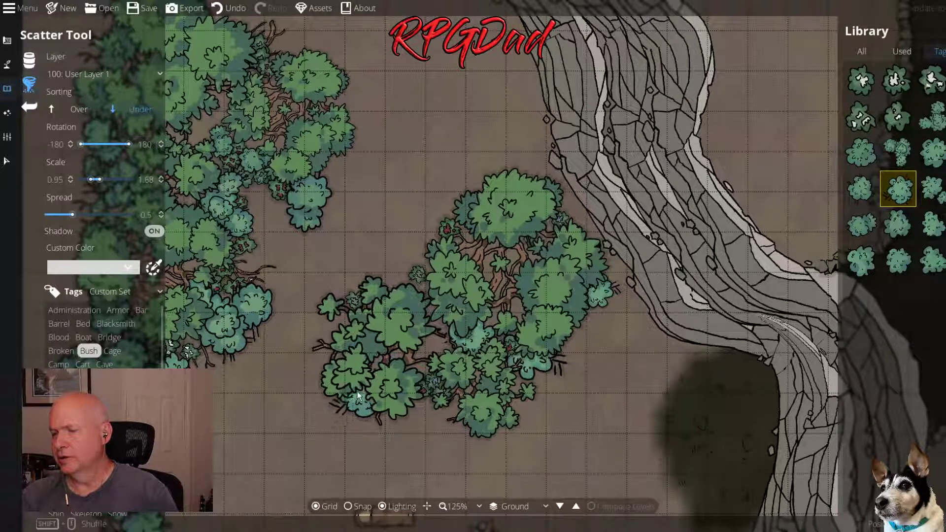
{"action": "scroll", "coordinate": [492, 297], "scroll_direction": "down", "scroll_amount": 5}
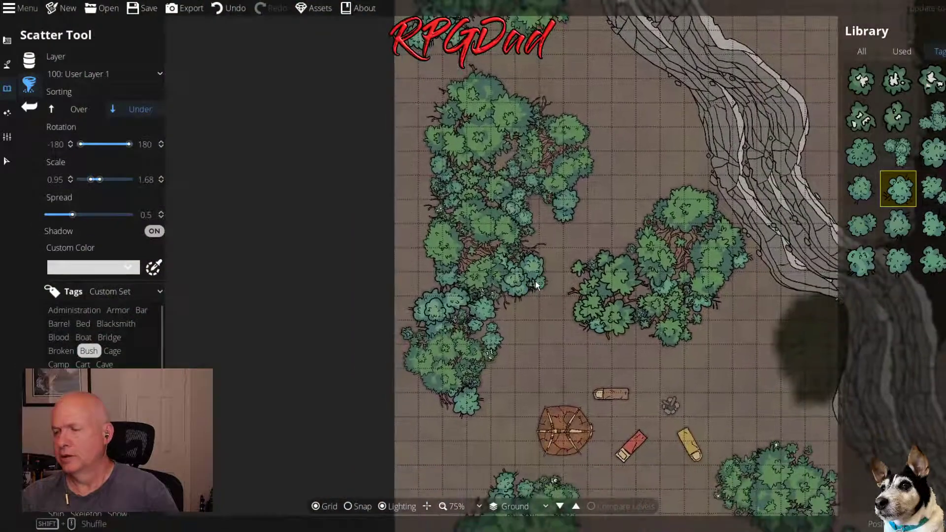
{"action": "scroll", "coordinate": [524, 288], "scroll_direction": "down", "scroll_amount": 2}
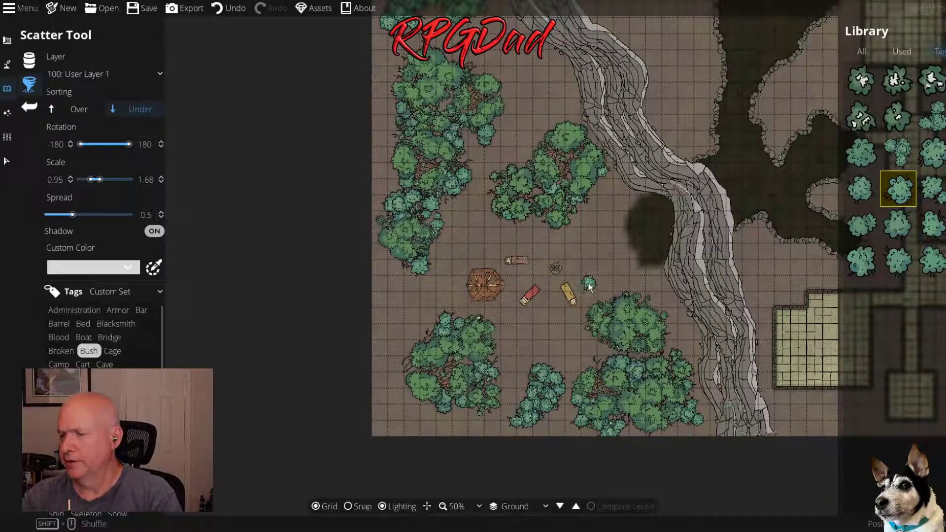
{"action": "scroll", "coordinate": [601, 271], "scroll_direction": "up", "scroll_amount": 5}
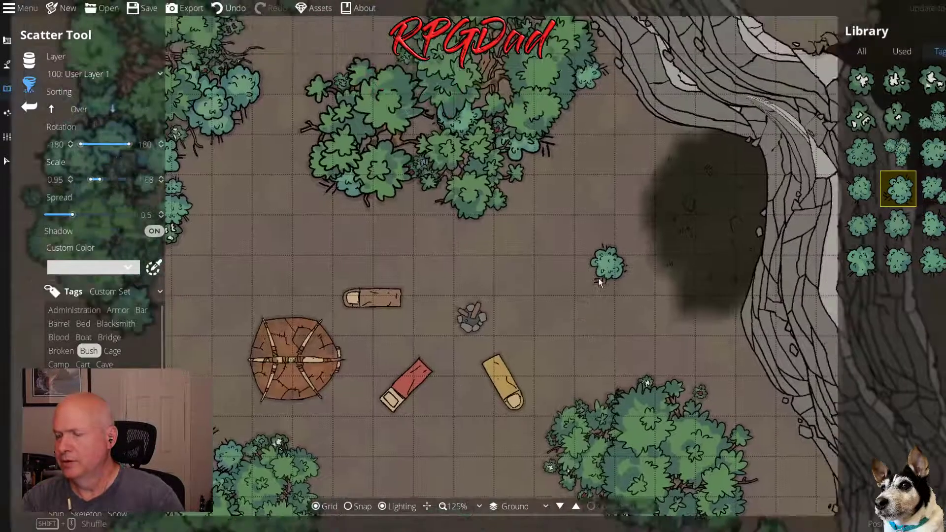
{"action": "left_click_drag", "start_coordinate": [598, 278], "coordinate": [551, 331]}
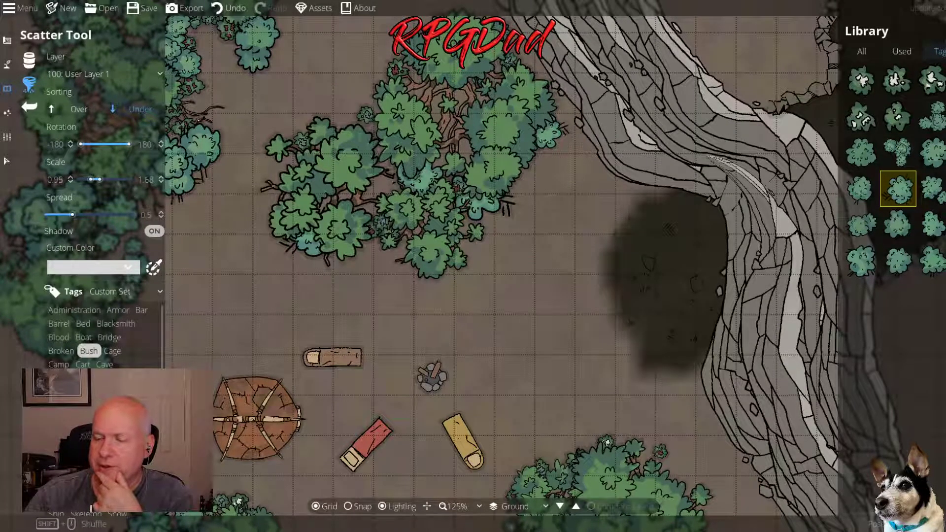
{"action": "left_click", "coordinate": [88, 350]}
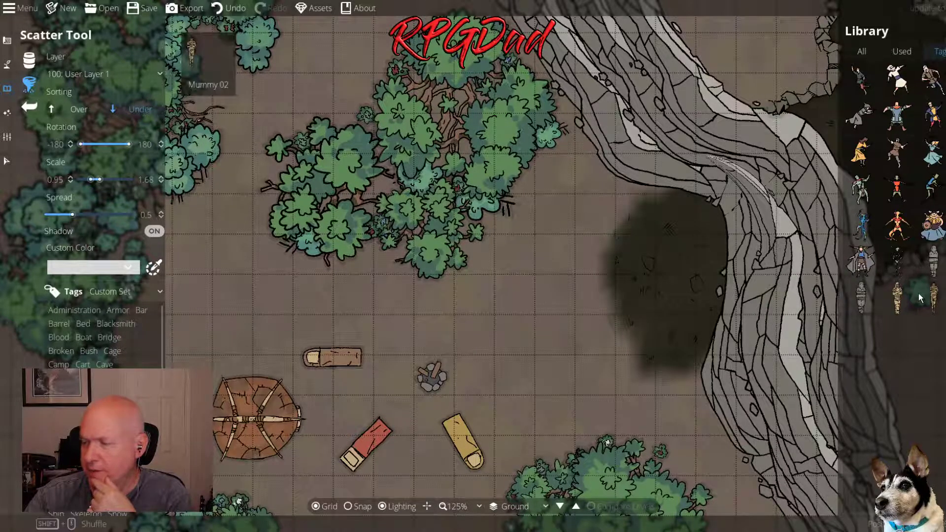
{"action": "left_click", "coordinate": [897, 261]}
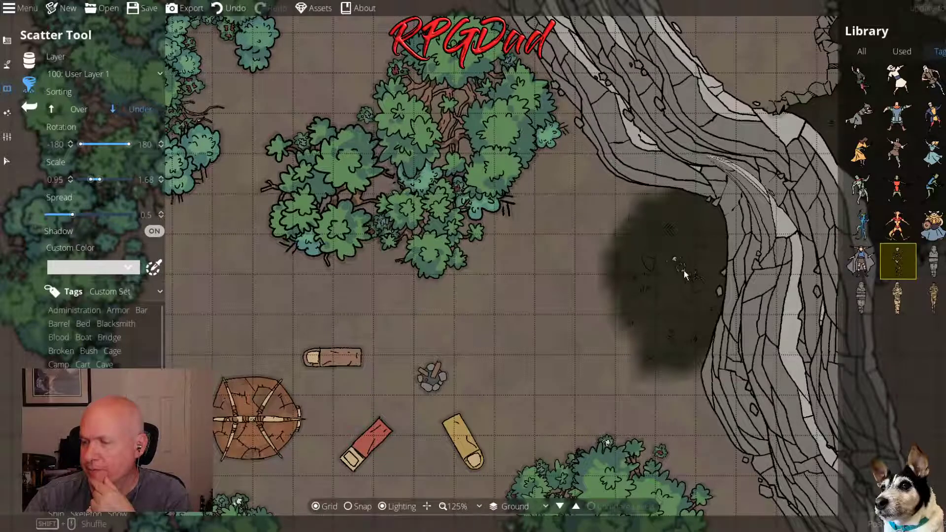
Use the Object Tool to place a crate at 0° rotation just south of the tent
{"action": "left_click", "coordinate": [33, 61]}
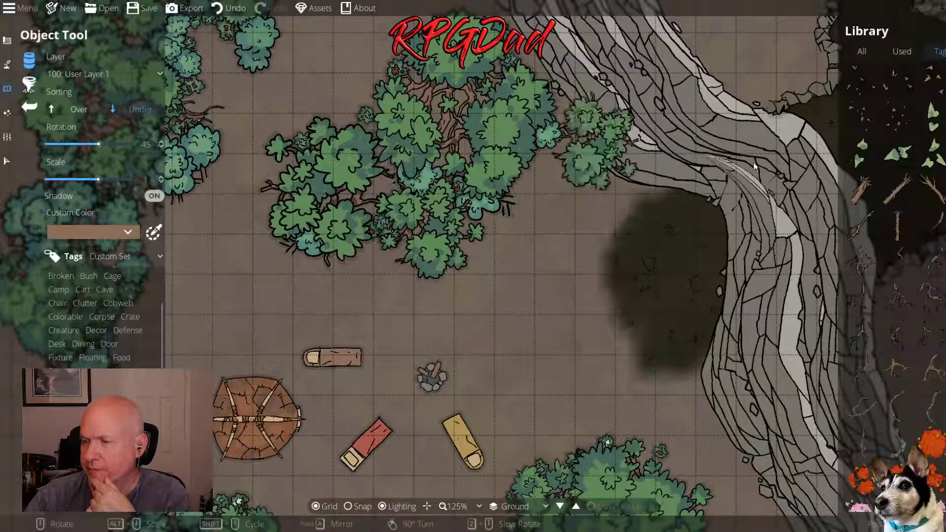
{"action": "left_click", "coordinate": [103, 317]}
{"action": "left_click", "coordinate": [129, 318]}
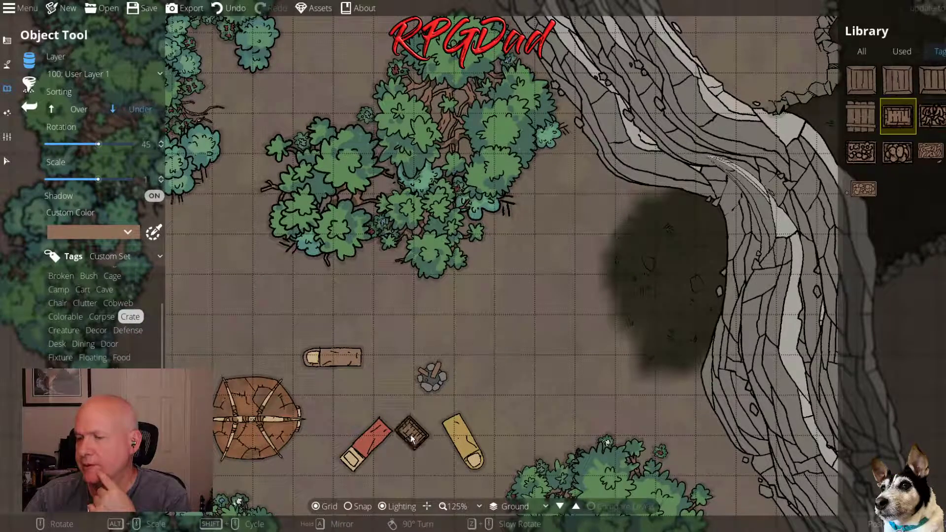
{"action": "scroll", "coordinate": [399, 451], "scroll_direction": "down", "scroll_amount": 3}
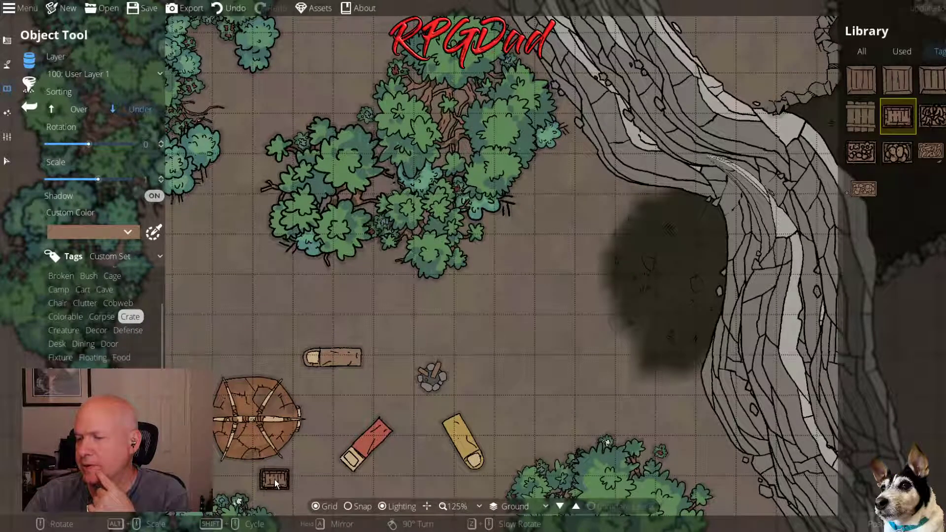
{"action": "left_click", "coordinate": [270, 473]}
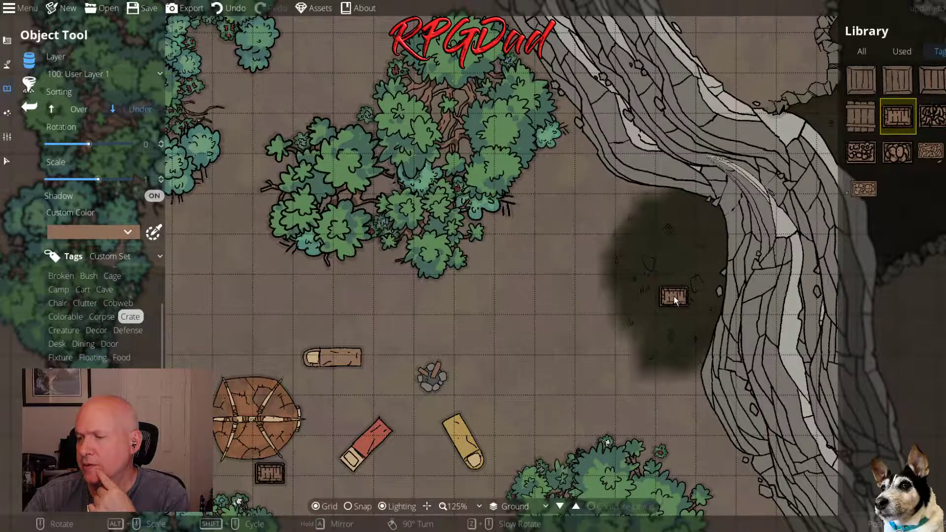
Filter the object library to Cart objects, try the wagon wreckages by the grove north of camp, and select Wagon Wreckage 02 at 60° rotation
{"action": "left_click_drag", "start_coordinate": [672, 296], "coordinate": [489, 321]}
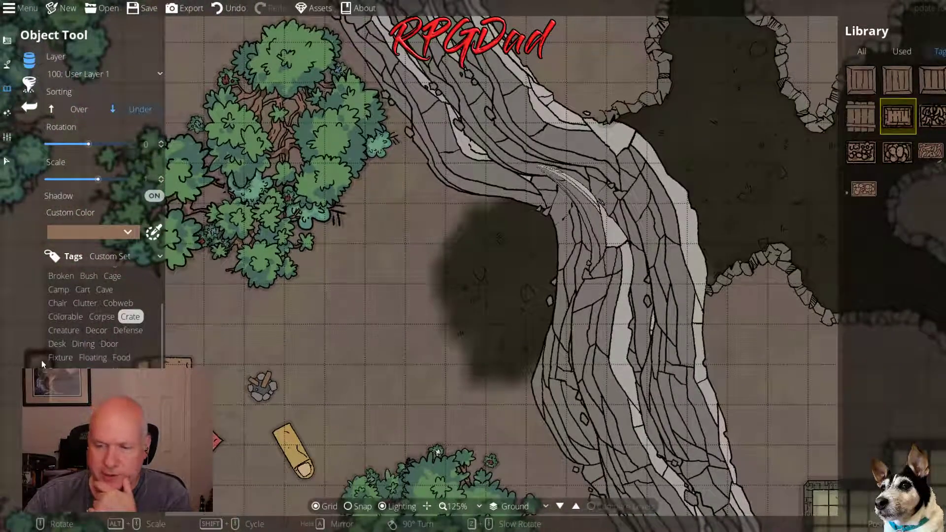
{"action": "scroll", "coordinate": [105, 296], "scroll_direction": "up", "scroll_amount": 3}
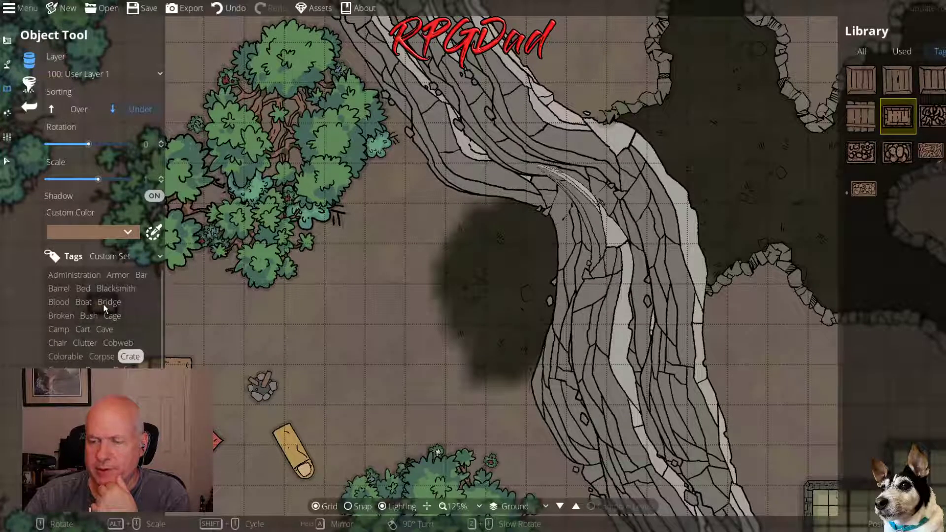
{"action": "left_click", "coordinate": [103, 302]}
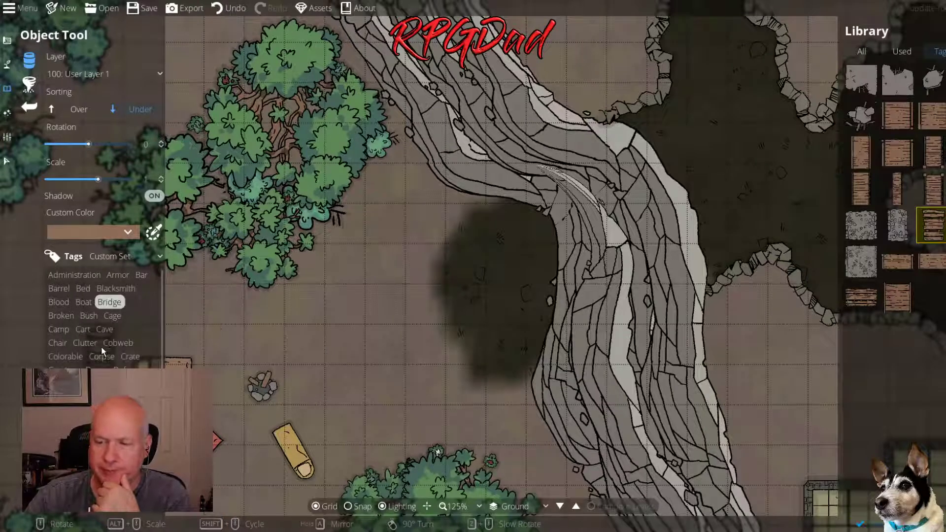
{"action": "left_click", "coordinate": [84, 331]}
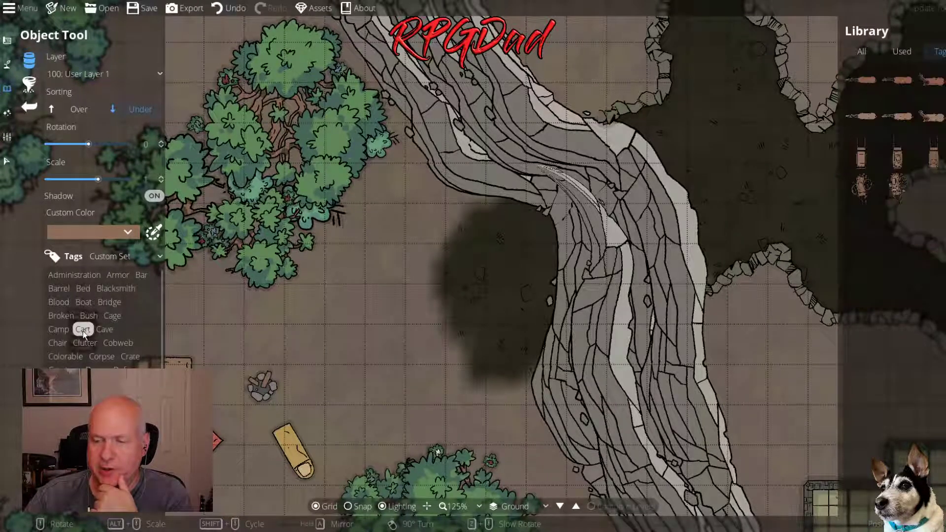
{"action": "mouse_move", "coordinate": [899, 191]}
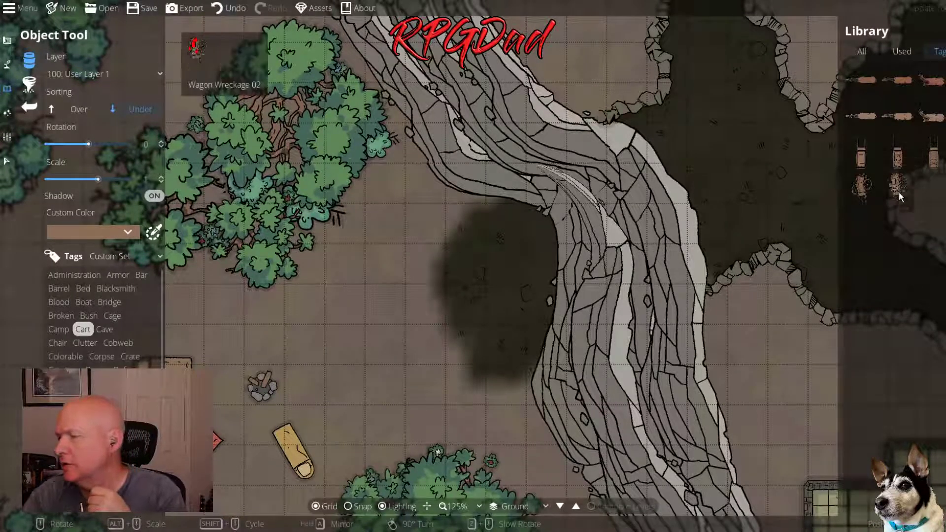
{"action": "left_click", "coordinate": [861, 188]}
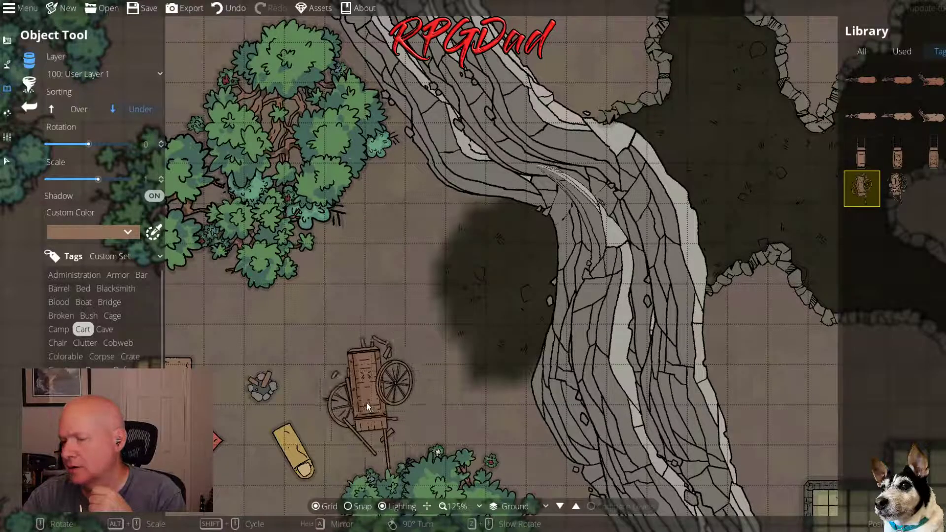
{"action": "scroll", "coordinate": [357, 423], "scroll_direction": "down", "scroll_amount": 9}
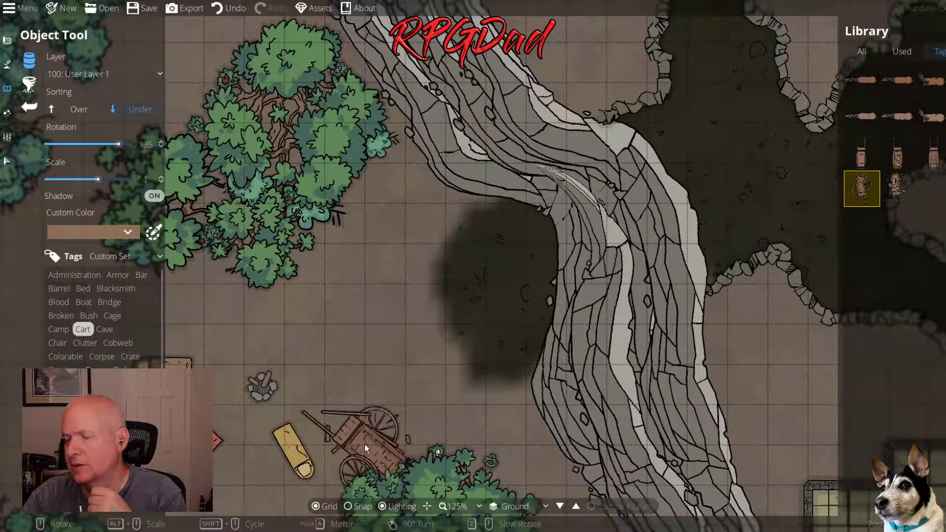
{"action": "scroll", "coordinate": [369, 445], "scroll_direction": "up", "scroll_amount": 2}
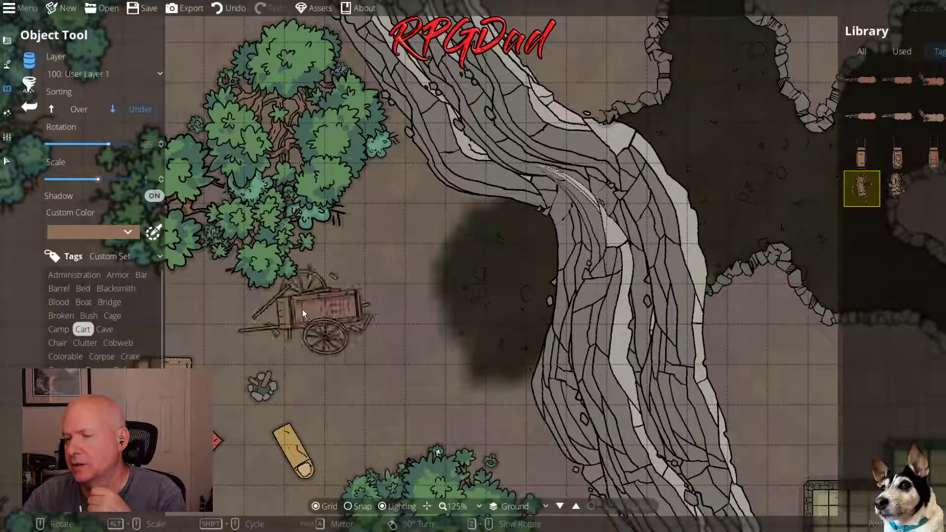
{"action": "scroll", "coordinate": [179, 291], "scroll_direction": "up", "scroll_amount": 4}
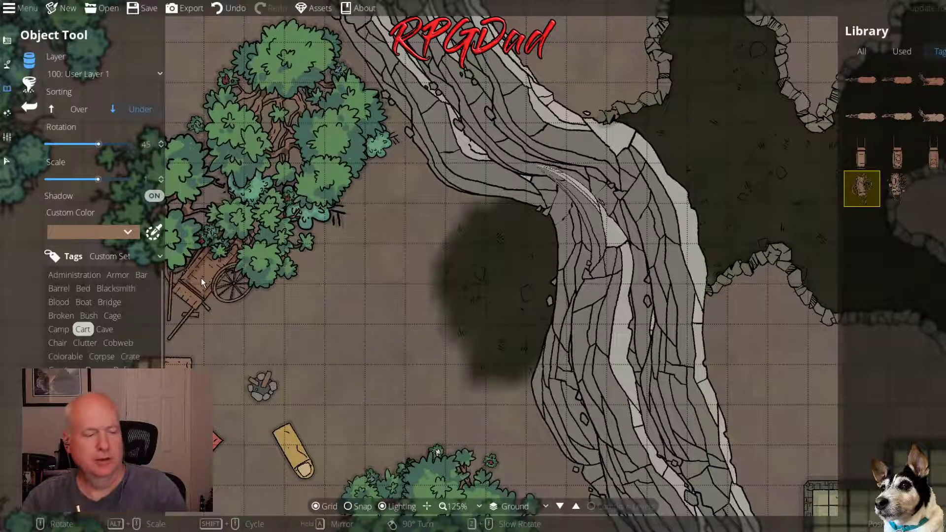
{"action": "scroll", "coordinate": [201, 277], "scroll_direction": "down", "scroll_amount": 2}
{"action": "left_click_drag", "start_coordinate": [202, 280], "coordinate": [460, 281]}
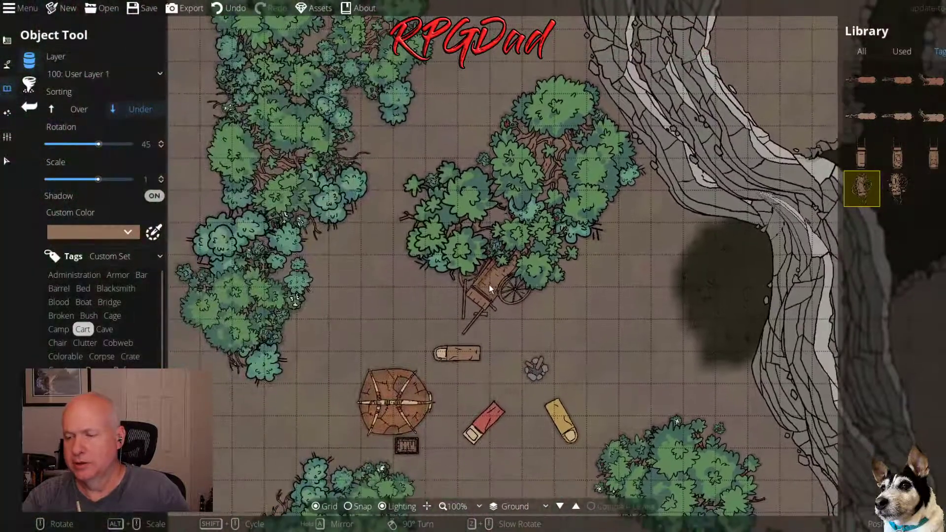
{"action": "scroll", "coordinate": [463, 284], "scroll_direction": "down", "scroll_amount": 1}
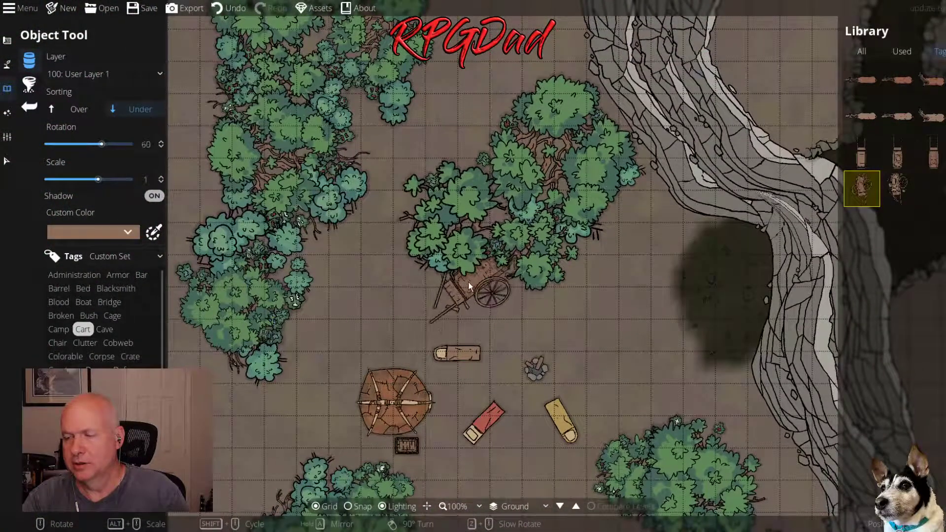
{"action": "left_click", "coordinate": [899, 192]}
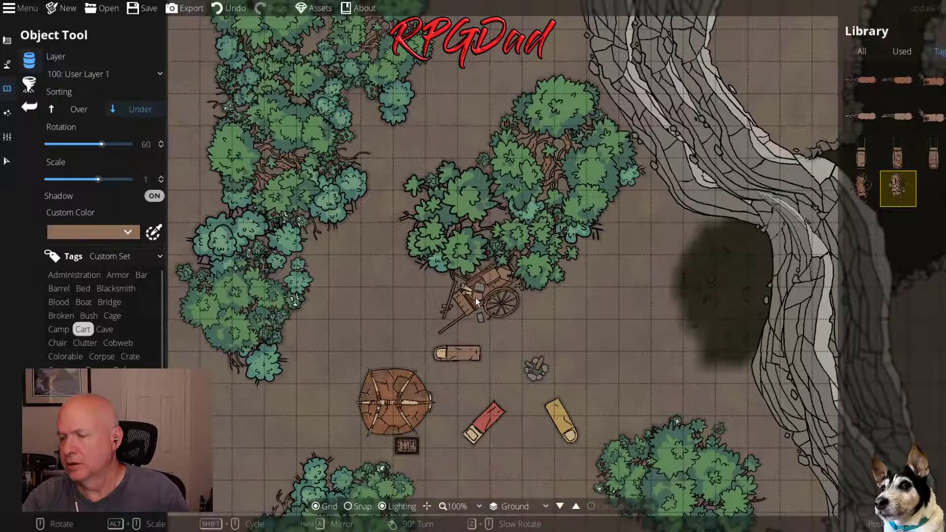
Try the wagon wreckage against the southern edge of the grove north of the campfire, and undo the placement
{"action": "left_click", "coordinate": [454, 297]}
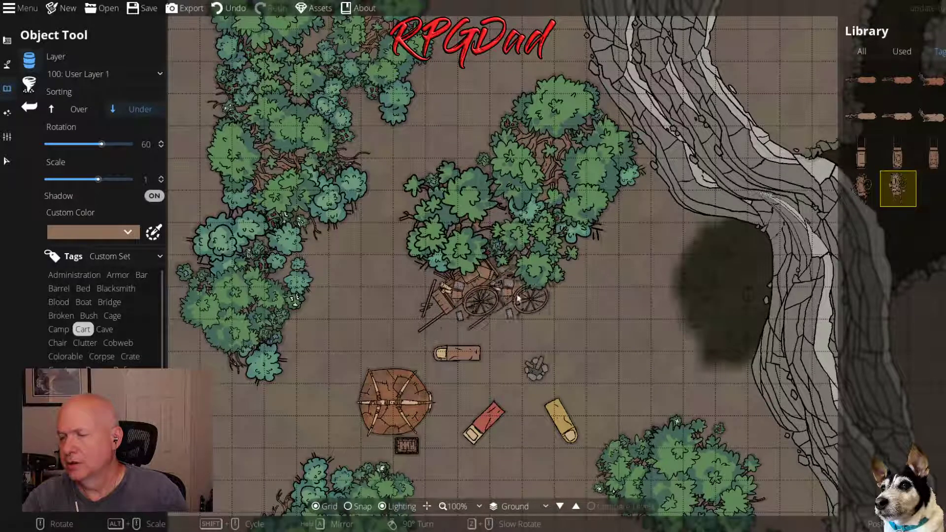
{"action": "scroll", "coordinate": [601, 295], "scroll_direction": "down", "scroll_amount": 2}
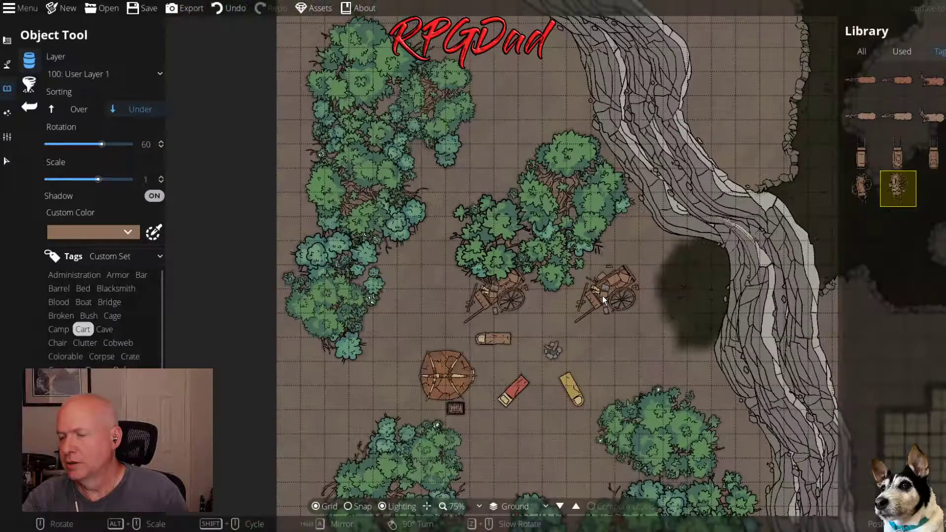
{"action": "left_click_drag", "start_coordinate": [601, 295], "coordinate": [398, 268]}
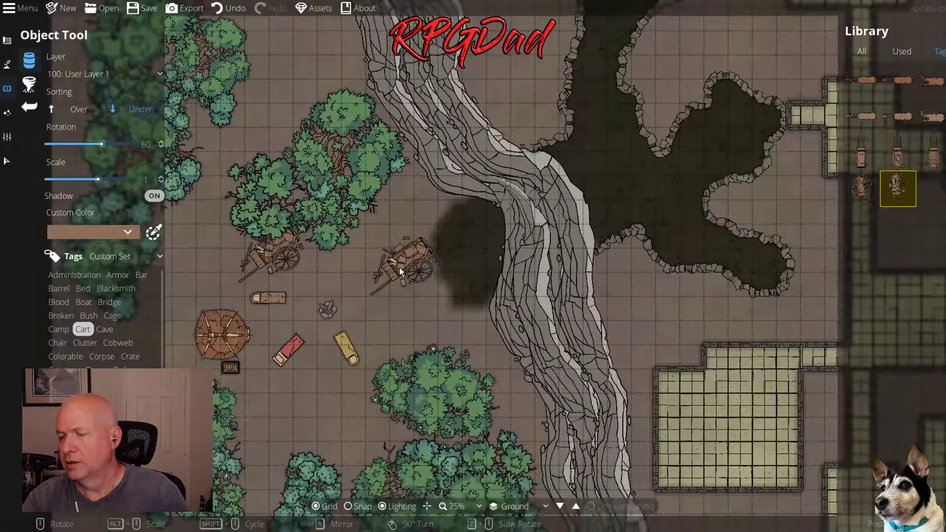
{"action": "key", "text": "ctrl+z"}
Place Wagon Wreckage 02 at -105° rotation south of the bedrolls, against the bushes of the southern groves
{"action": "scroll", "coordinate": [326, 424], "scroll_direction": "up", "scroll_amount": 5}
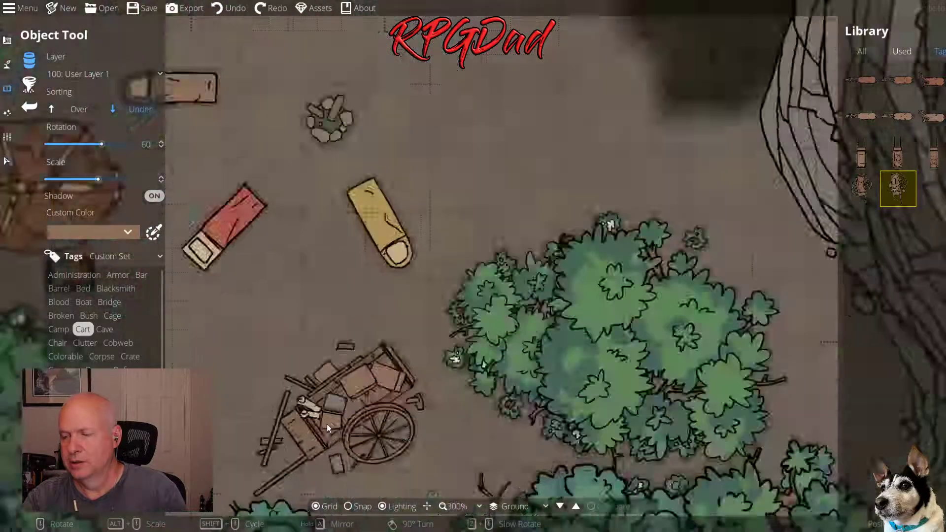
{"action": "scroll", "coordinate": [327, 424], "scroll_direction": "down", "scroll_amount": 4}
{"action": "scroll", "coordinate": [375, 383], "scroll_direction": "down", "scroll_amount": 4}
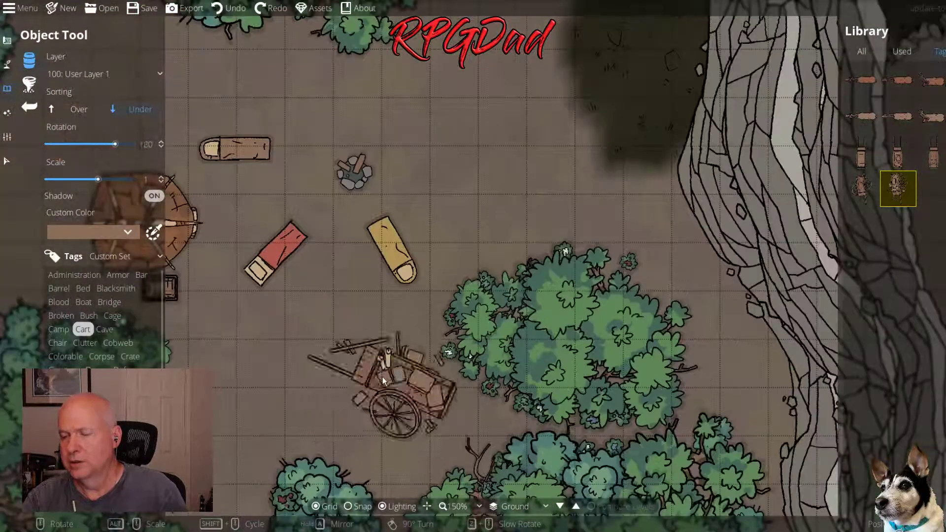
{"action": "scroll", "coordinate": [382, 377], "scroll_direction": "down", "scroll_amount": 8}
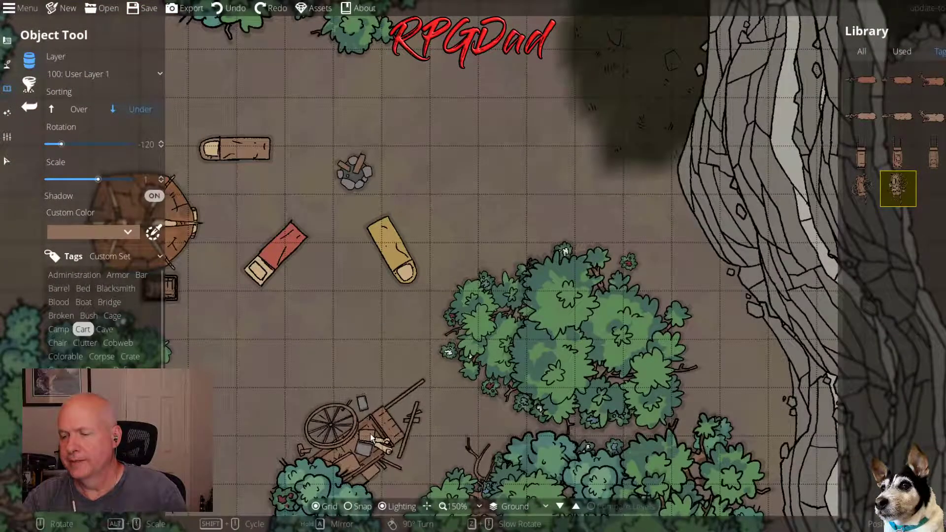
{"action": "scroll", "coordinate": [370, 433], "scroll_direction": "down", "scroll_amount": 1}
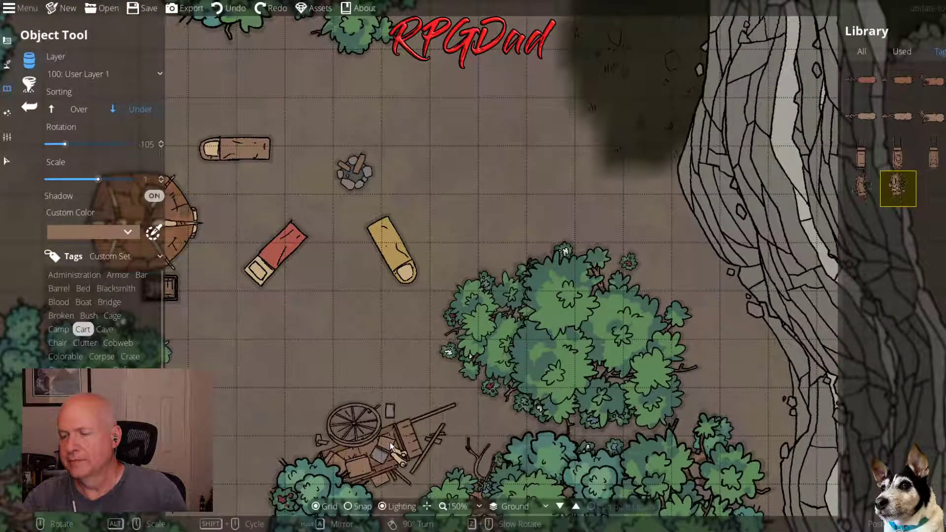
{"action": "left_click", "coordinate": [390, 445]}
Place a bone pile at 75° rotation beside the southeastern wall of the cave near the map's northern edge
{"action": "scroll", "coordinate": [488, 317], "scroll_direction": "down", "scroll_amount": 2}
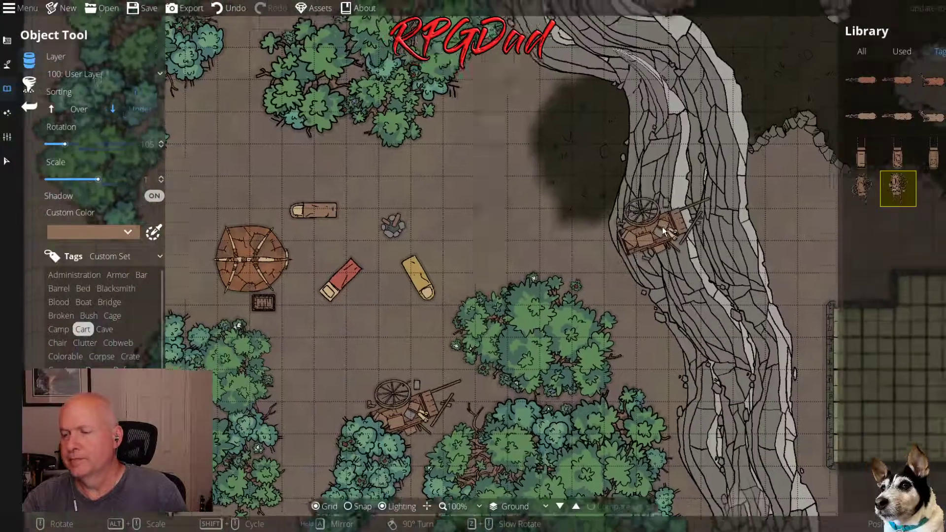
{"action": "left_click_drag", "start_coordinate": [662, 227], "coordinate": [402, 370]}
{"action": "left_click_drag", "start_coordinate": [675, 316], "coordinate": [498, 382]}
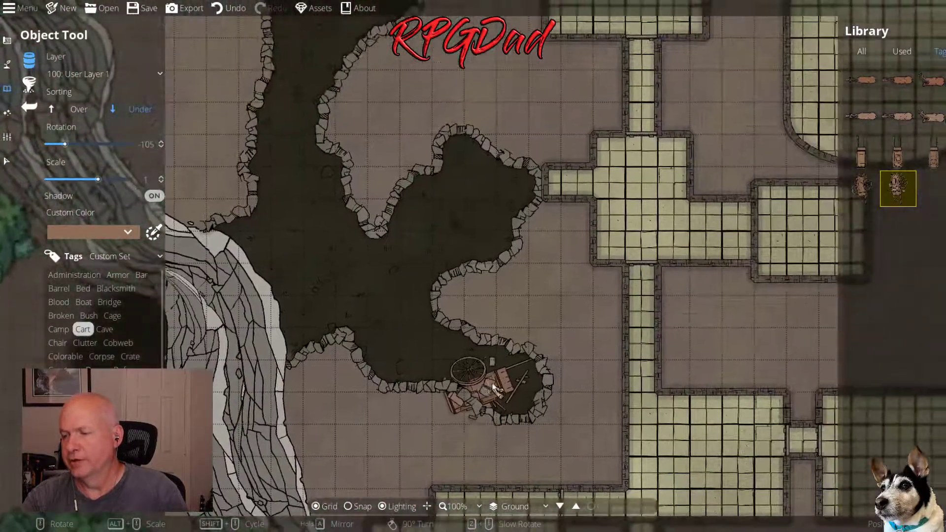
{"action": "scroll", "coordinate": [447, 323], "scroll_direction": "down", "scroll_amount": 2}
{"action": "scroll", "coordinate": [447, 323], "scroll_direction": "up", "scroll_amount": 4}
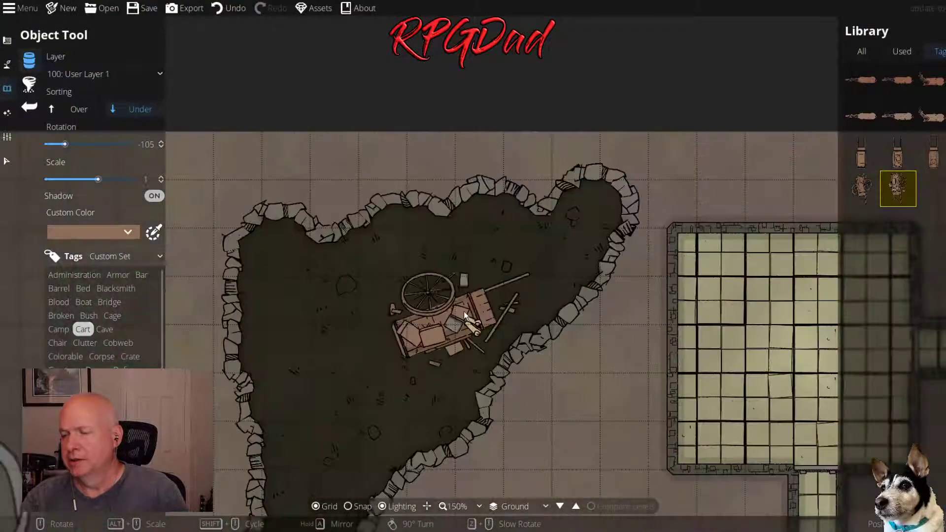
{"action": "left_click", "coordinate": [456, 310]}
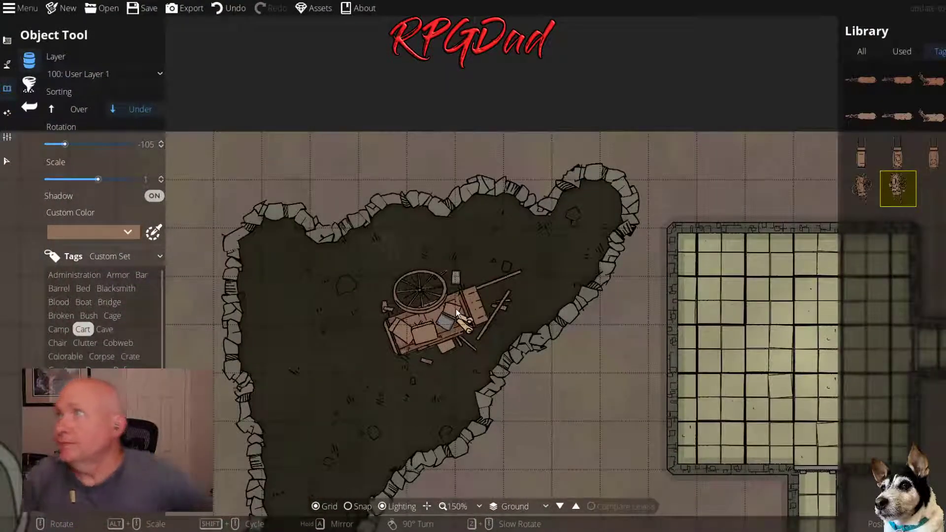
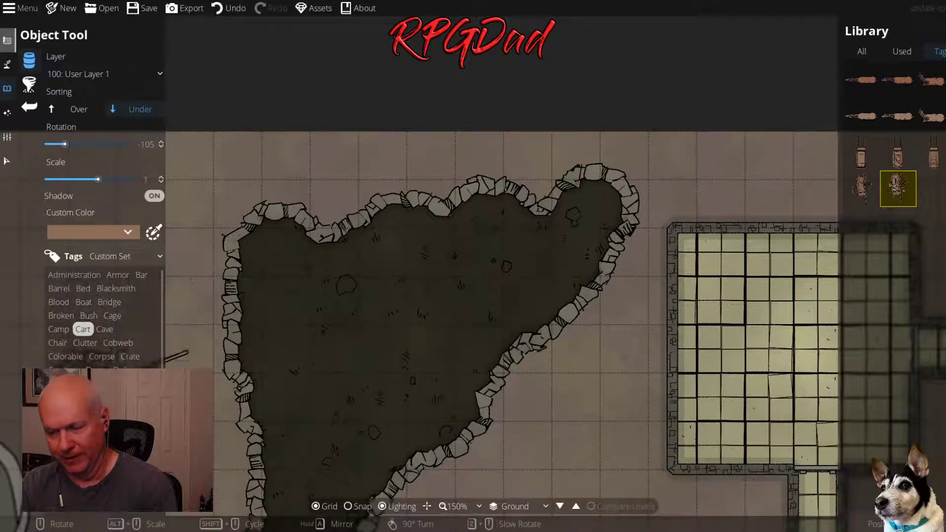
{"action": "scroll", "coordinate": [104, 315], "scroll_direction": "down", "scroll_amount": 2}
{"action": "left_click", "coordinate": [82, 298]}
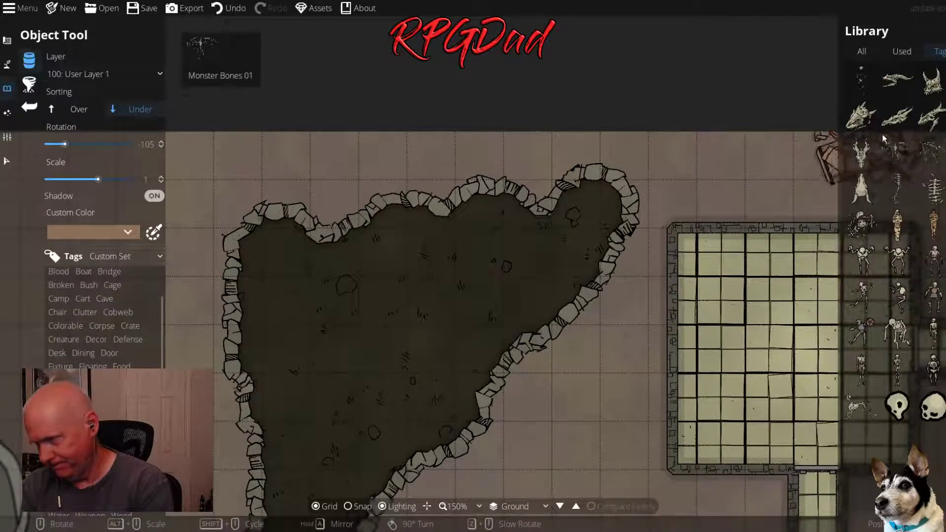
{"action": "left_click", "coordinate": [860, 80]}
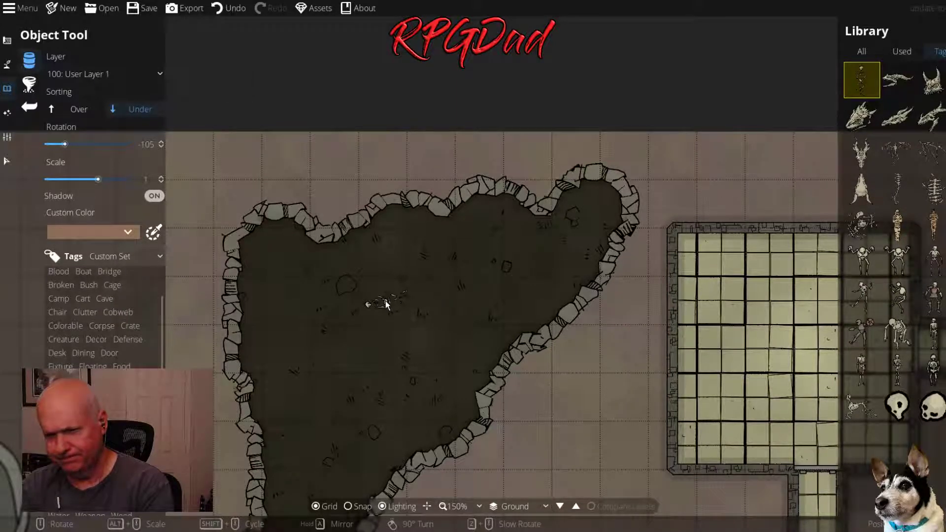
{"action": "scroll", "coordinate": [387, 304], "scroll_direction": "down", "scroll_amount": 15}
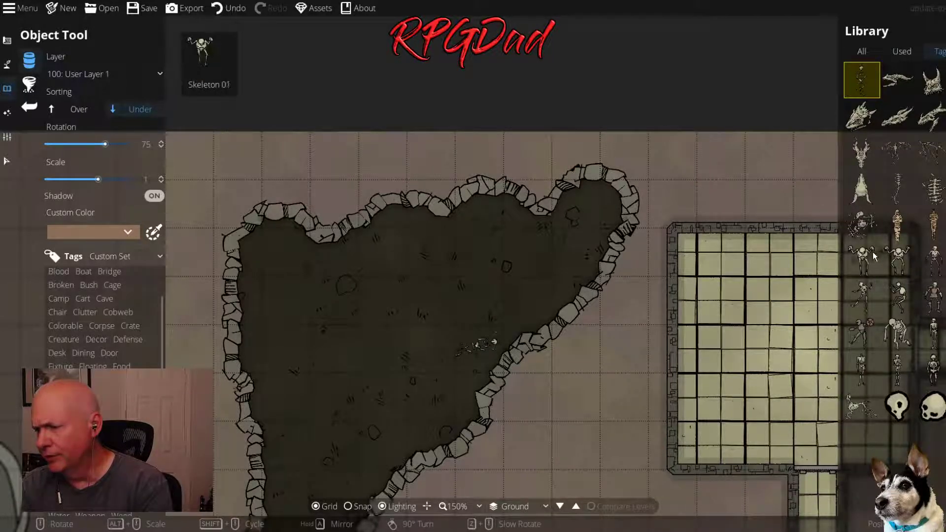
{"action": "left_click", "coordinate": [861, 224]}
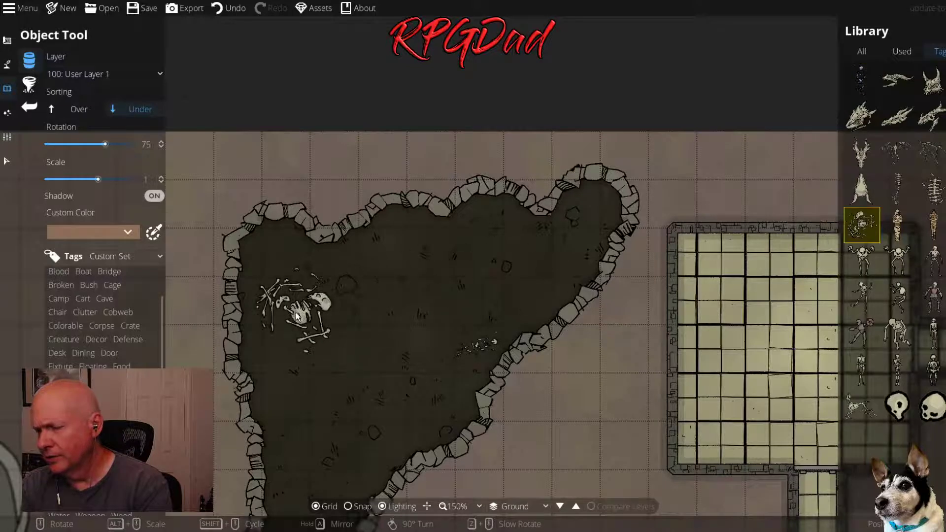
{"action": "scroll", "coordinate": [296, 317], "scroll_direction": "down", "scroll_amount": 13}
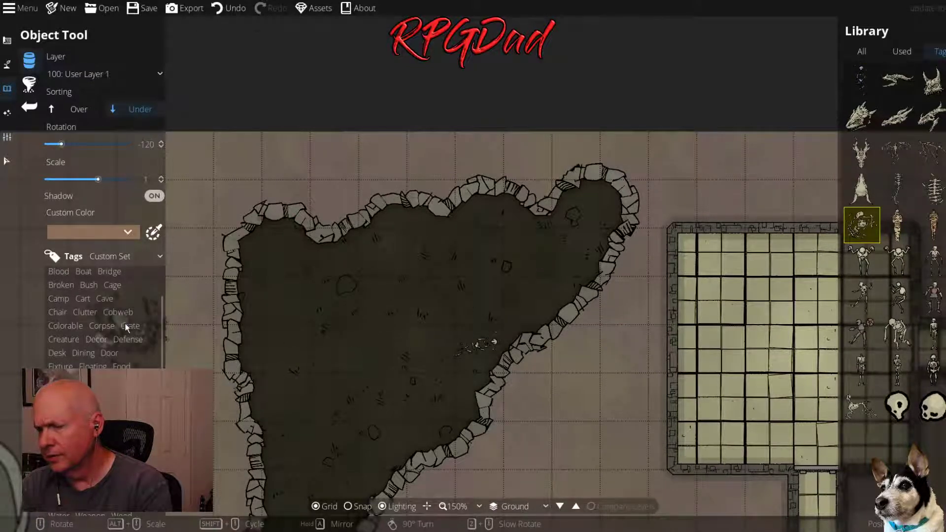
{"action": "scroll", "coordinate": [90, 347], "scroll_direction": "up", "scroll_amount": 2}
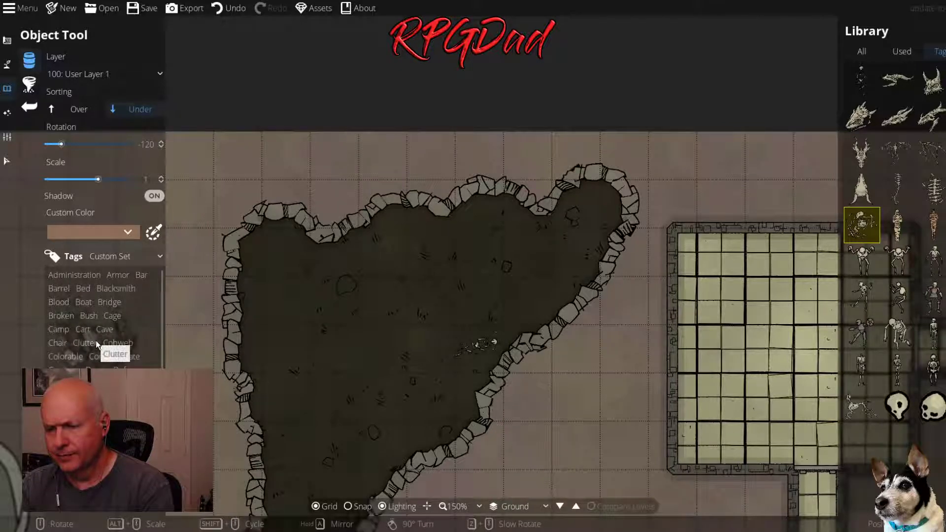
{"action": "left_click", "coordinate": [76, 320]}
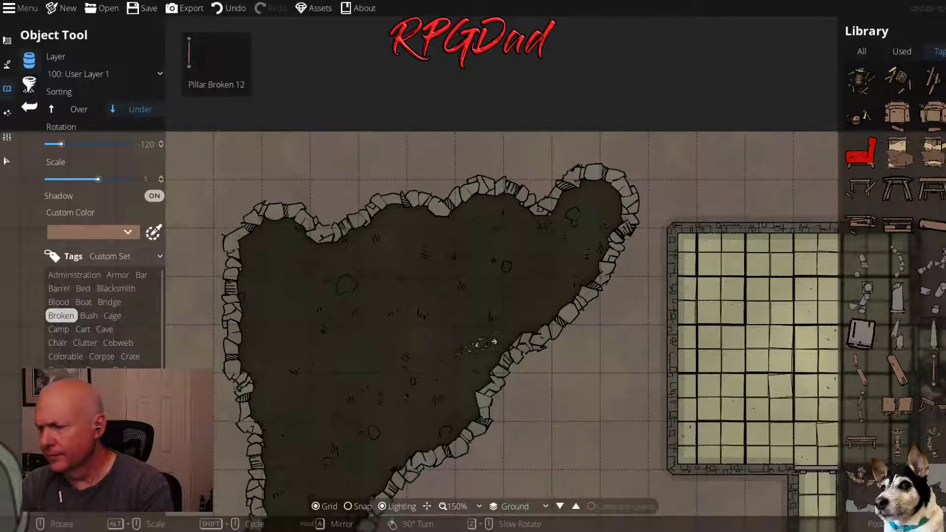
{"action": "scroll", "coordinate": [896, 271], "scroll_direction": "down", "scroll_amount": 5}
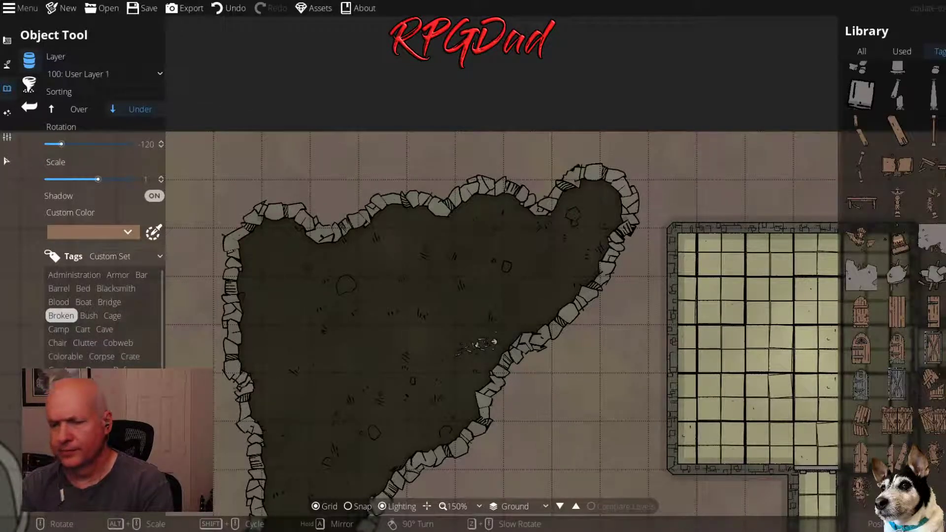
Filter the object library to Corpse objects and place a Bone Pile at 60° rotation in the northwestern corner of the northern cave
{"action": "left_click", "coordinate": [102, 356]}
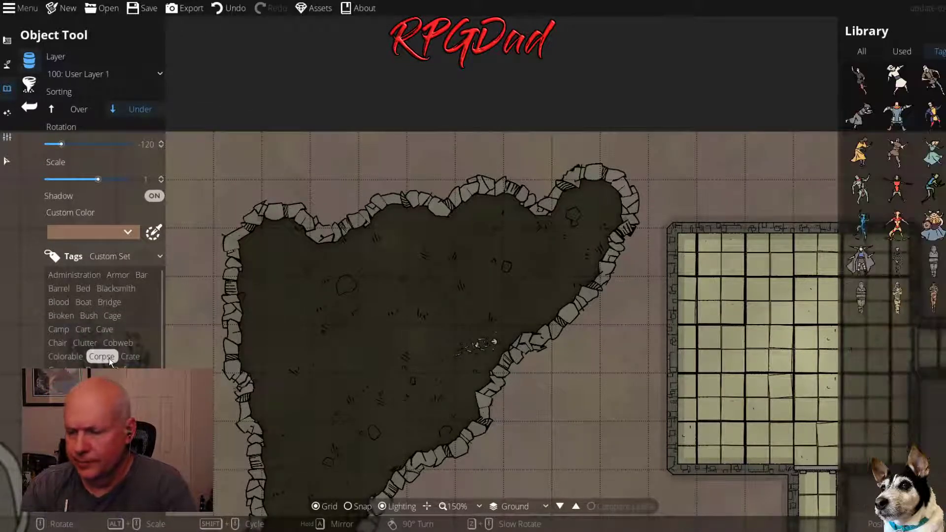
{"action": "left_click", "coordinate": [897, 261]}
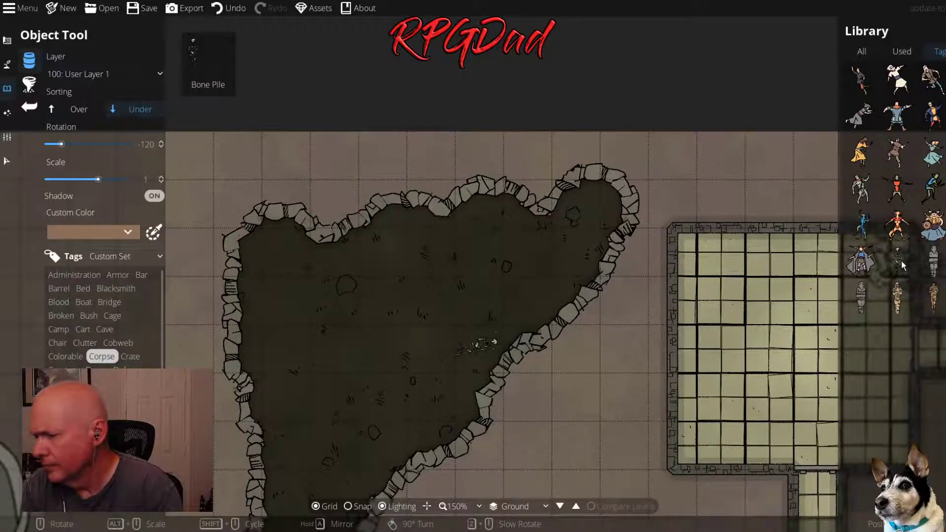
{"action": "scroll", "coordinate": [370, 270], "scroll_direction": "up", "scroll_amount": 2}
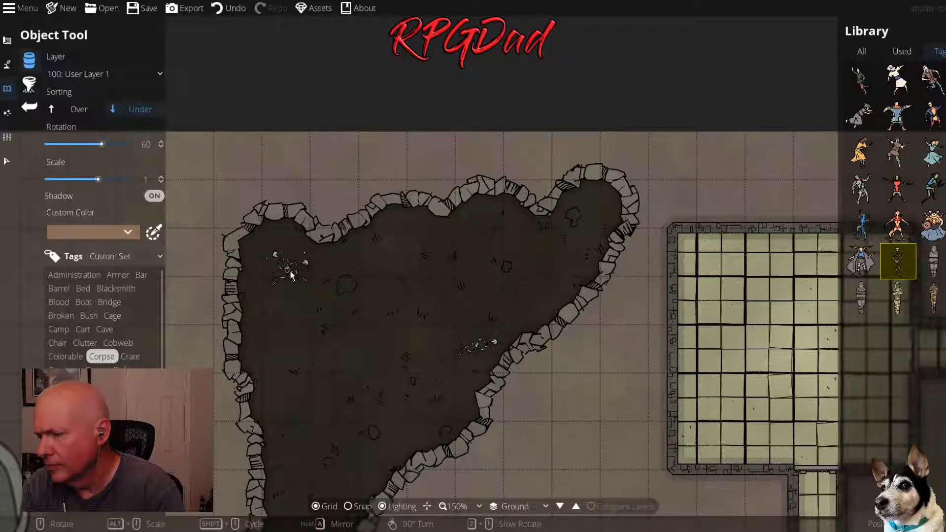
{"action": "left_click", "coordinate": [290, 271]}
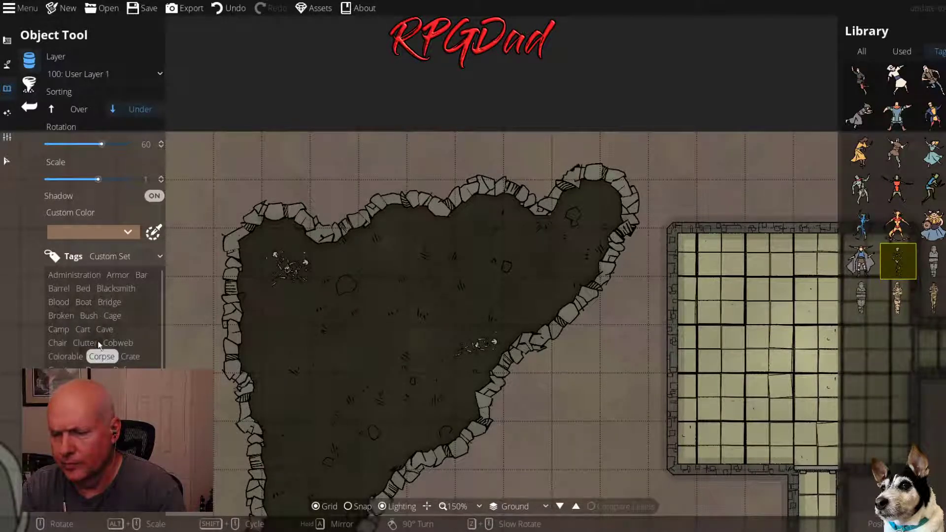
Filter the object library to treasure objects and place a treasure chest at 45° rotation in the northern cave's northeastern alcove
{"action": "scroll", "coordinate": [84, 302], "scroll_direction": "down", "scroll_amount": 2}
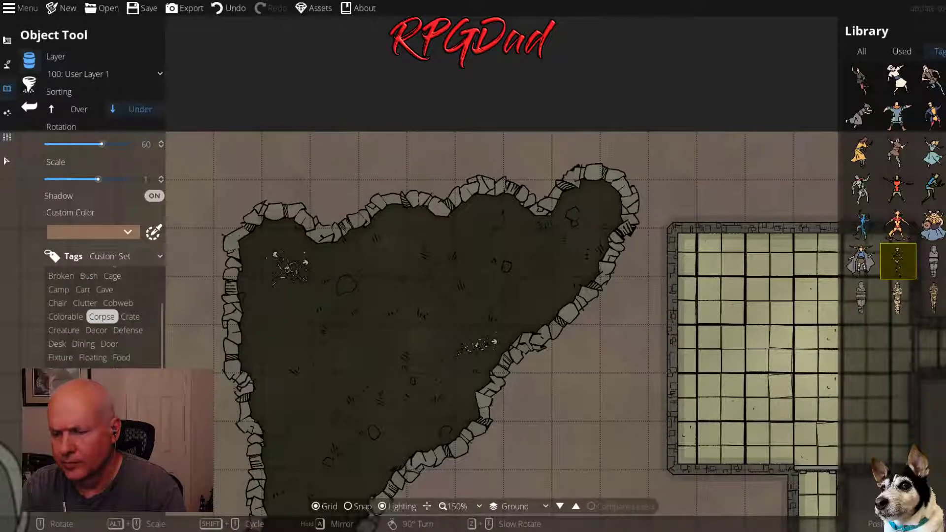
{"action": "scroll", "coordinate": [918, 184], "scroll_direction": "down", "scroll_amount": 5}
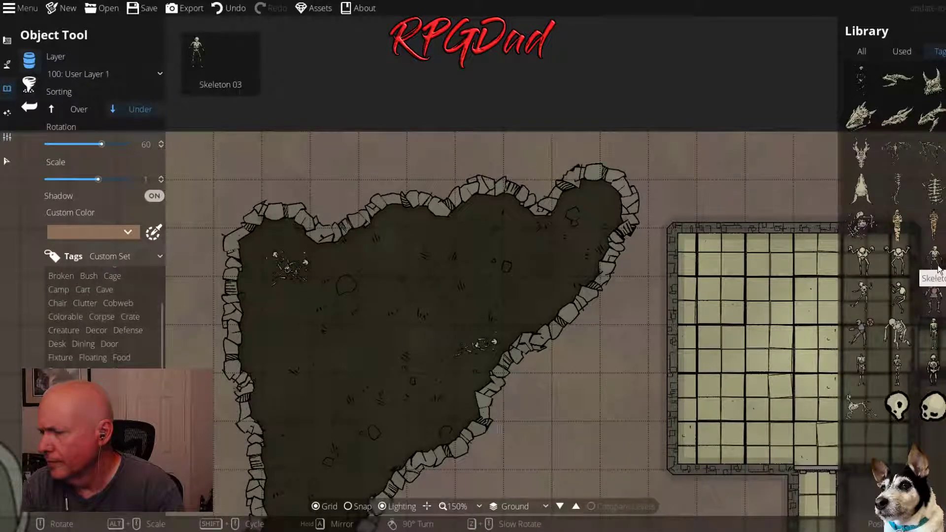
{"action": "scroll", "coordinate": [97, 360], "scroll_direction": "up", "scroll_amount": 2}
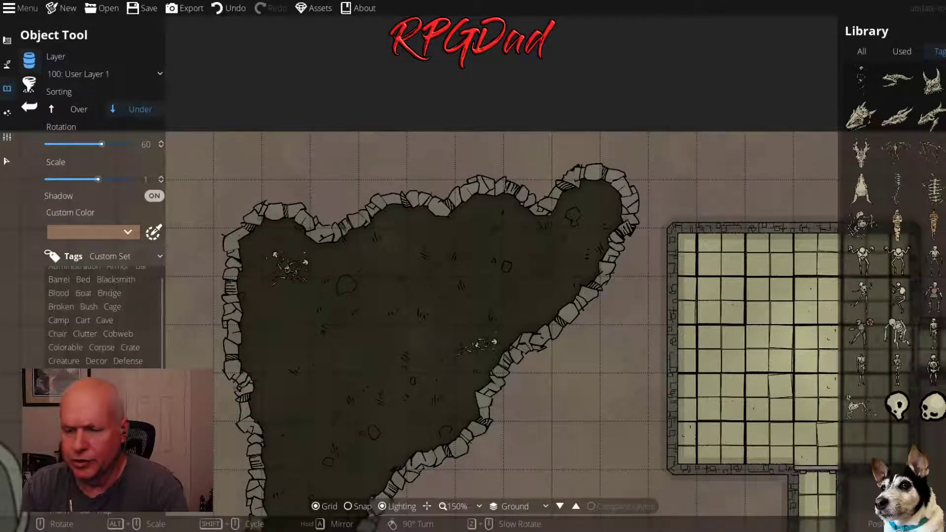
{"action": "scroll", "coordinate": [97, 362], "scroll_direction": "up", "scroll_amount": 1}
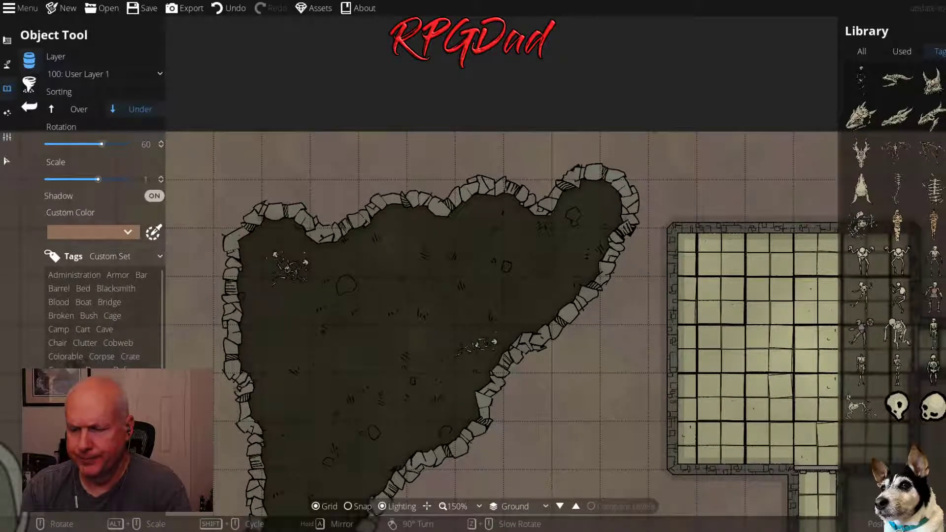
{"action": "scroll", "coordinate": [103, 316], "scroll_direction": "down", "scroll_amount": 3}
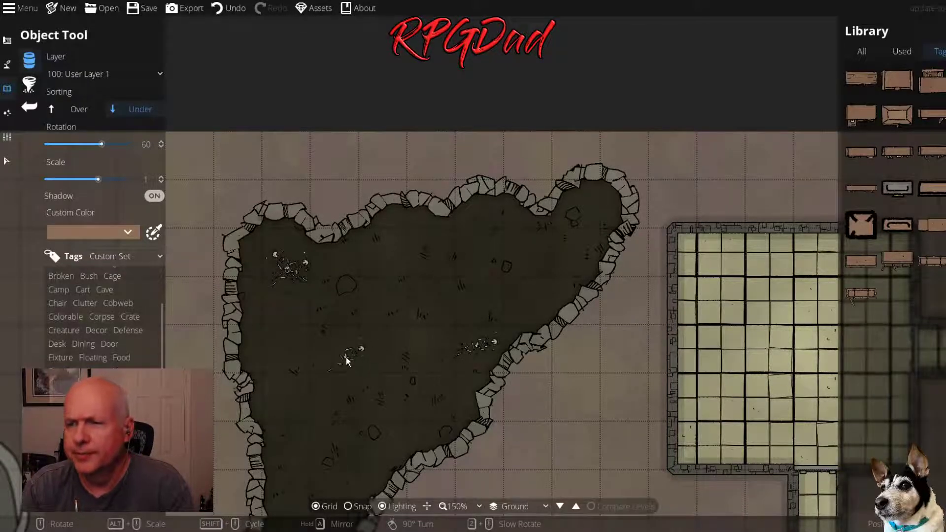
{"action": "left_click_drag", "start_coordinate": [346, 359], "coordinate": [440, 266]}
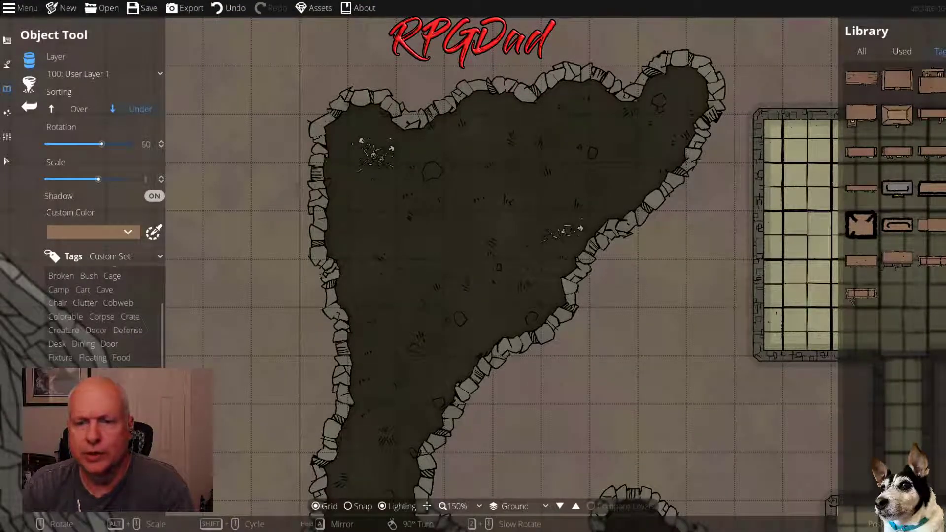
{"action": "left_click", "coordinate": [94, 473]}
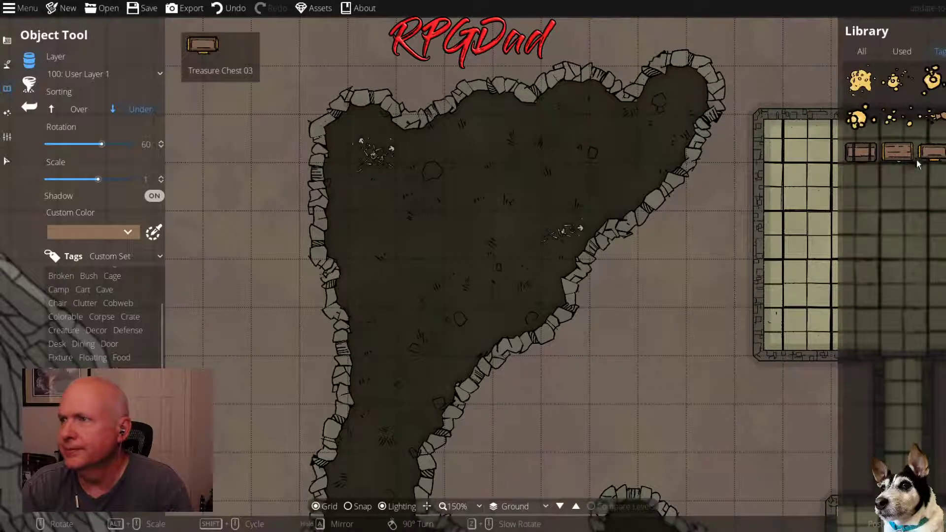
{"action": "left_click", "coordinate": [861, 152]}
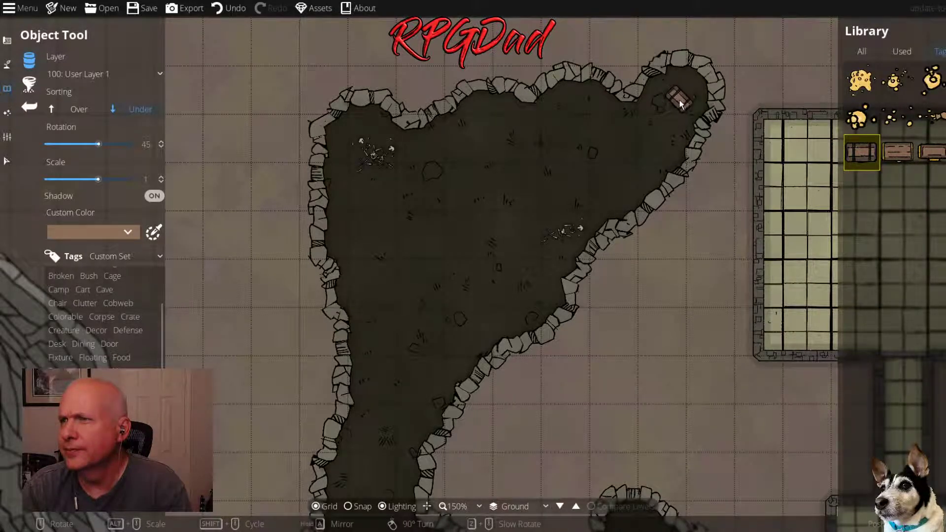
{"action": "left_click", "coordinate": [674, 100]}
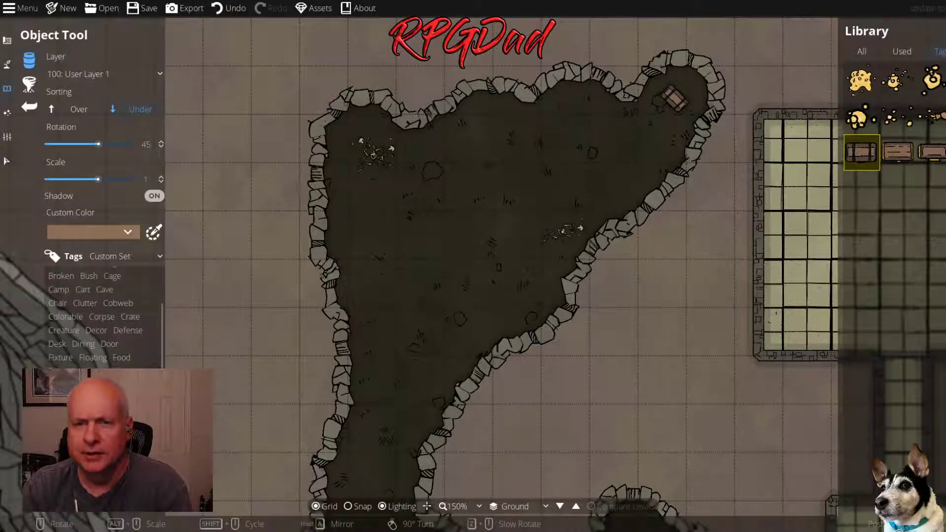
Filter the library to weapons and place Sword 01 at 0.64 scale and -15° rotation by the bone pile at the cave's southeastern wall
{"action": "scroll", "coordinate": [894, 246], "scroll_direction": "down", "scroll_amount": 5}
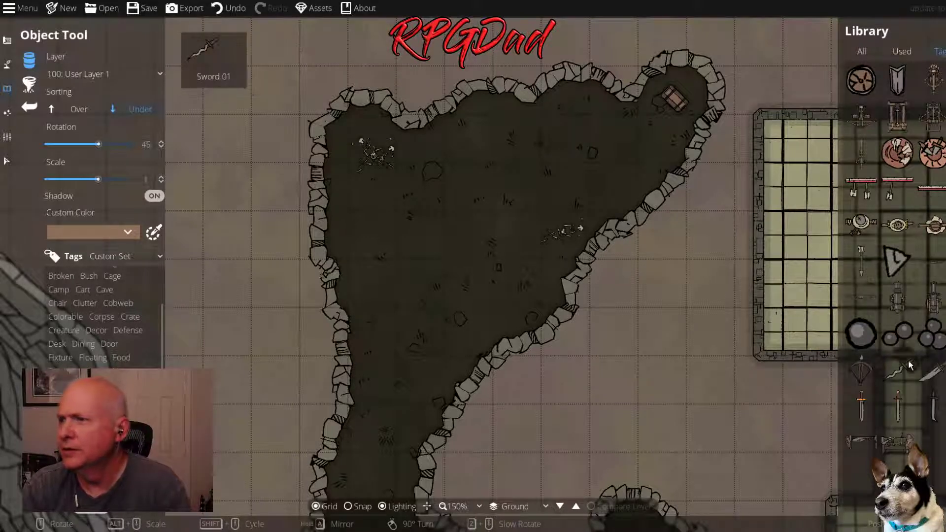
{"action": "mouse_move", "coordinate": [908, 448]}
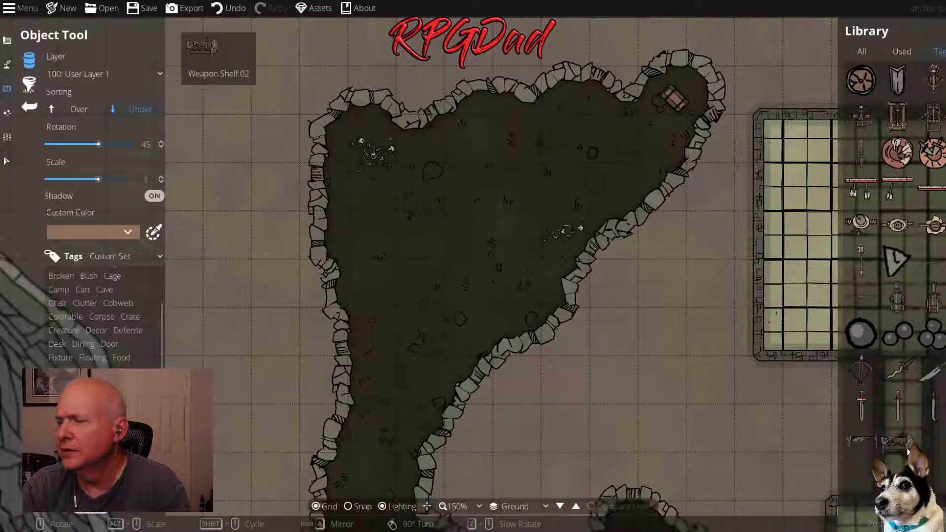
{"action": "mouse_move", "coordinate": [888, 197]}
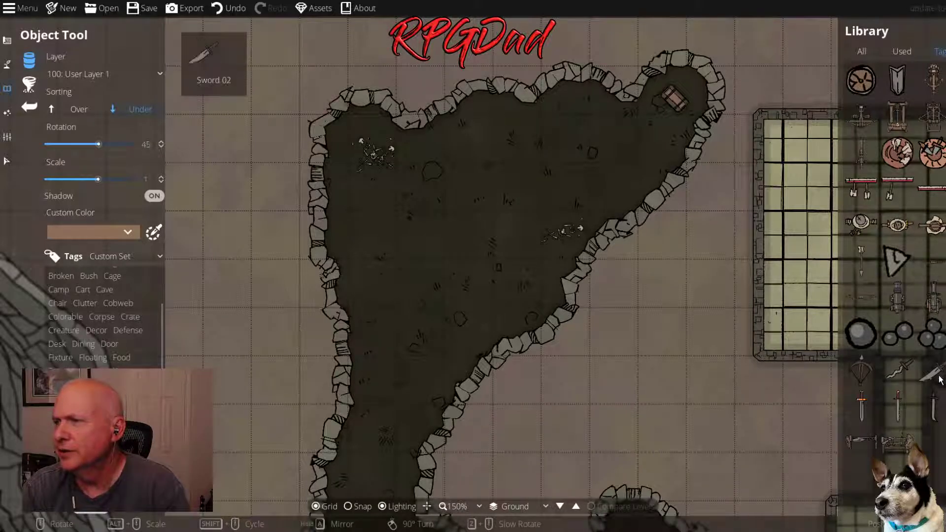
{"action": "left_click", "coordinate": [900, 373]}
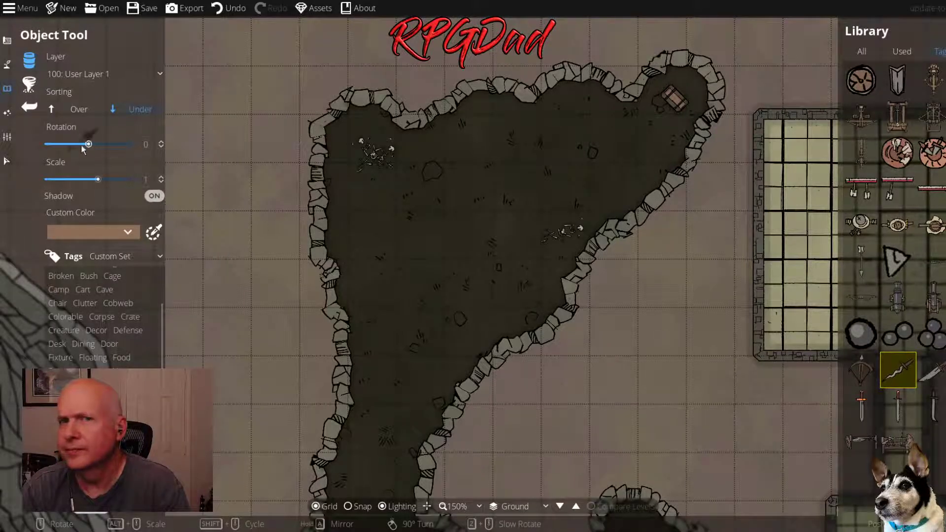
{"action": "left_click_drag", "start_coordinate": [91, 181], "coordinate": [94, 183]}
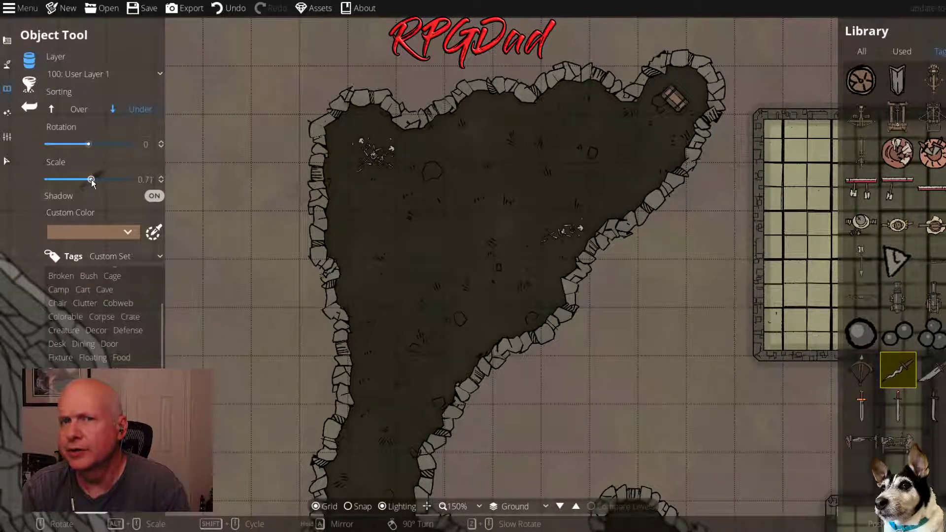
{"action": "scroll", "coordinate": [569, 252], "scroll_direction": "down", "scroll_amount": 1}
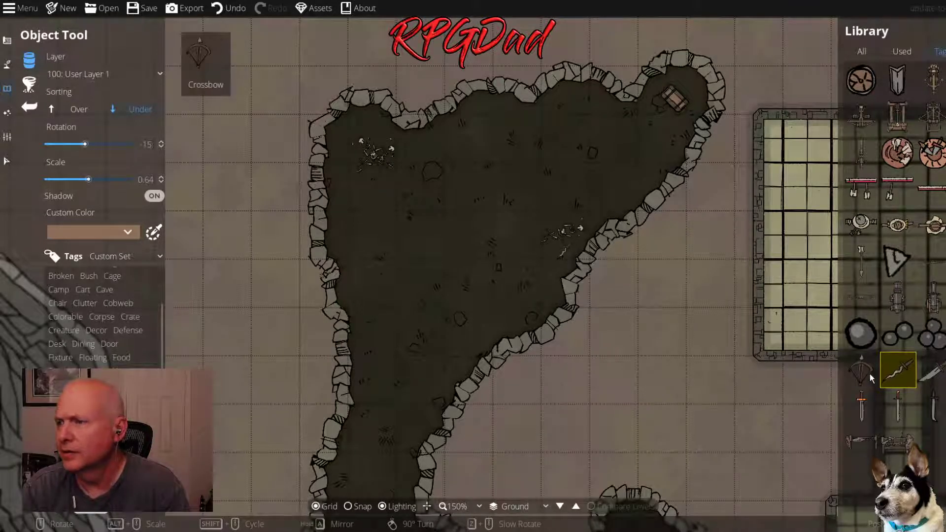
Place a straight sword at -75° rotation and 0.64 scale on the bone pile in the cave's northwestern corner
{"action": "left_click", "coordinate": [897, 410]}
{"action": "scroll", "coordinate": [395, 222], "scroll_direction": "down", "scroll_amount": 2}
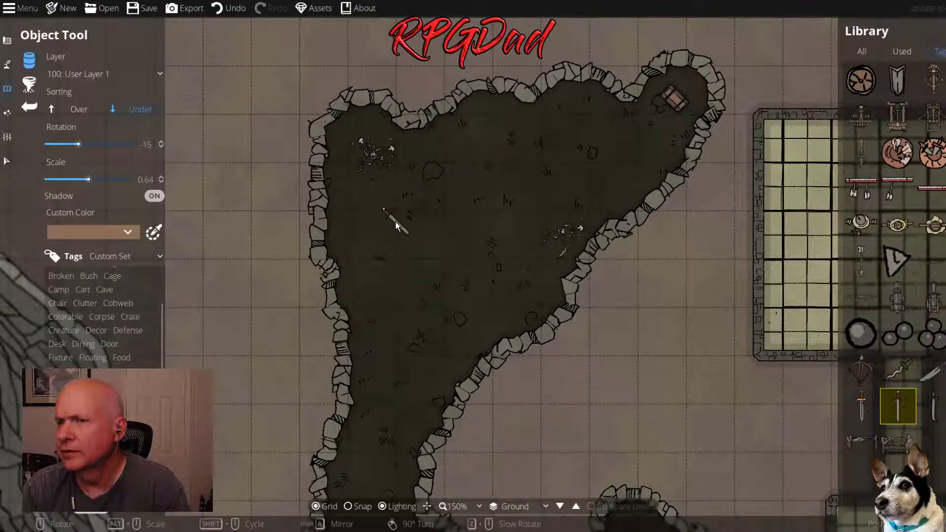
{"action": "left_click", "coordinate": [383, 157]}
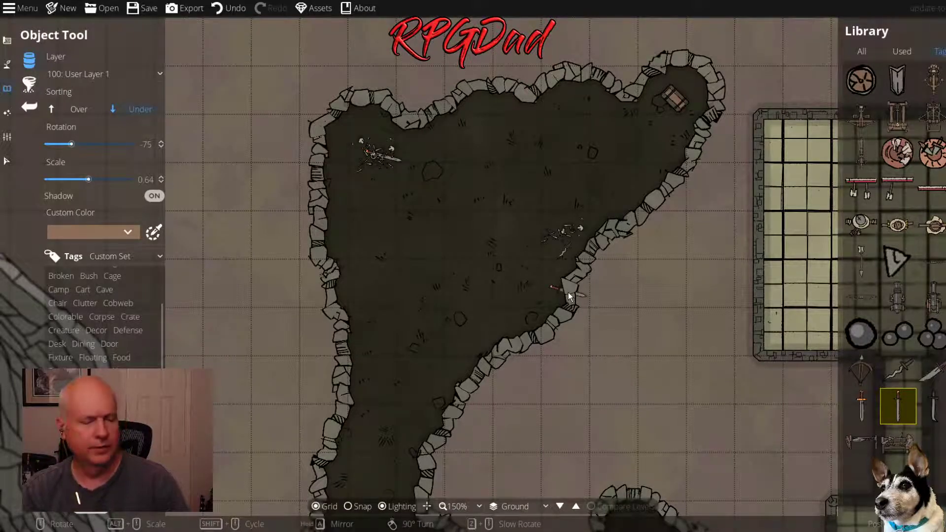
Switch to the Water Brush and set the deep color to blue and the shallow color to light blue
{"action": "scroll", "coordinate": [568, 292], "scroll_direction": "down", "scroll_amount": 2}
{"action": "left_click_drag", "start_coordinate": [508, 355], "coordinate": [568, 218]}
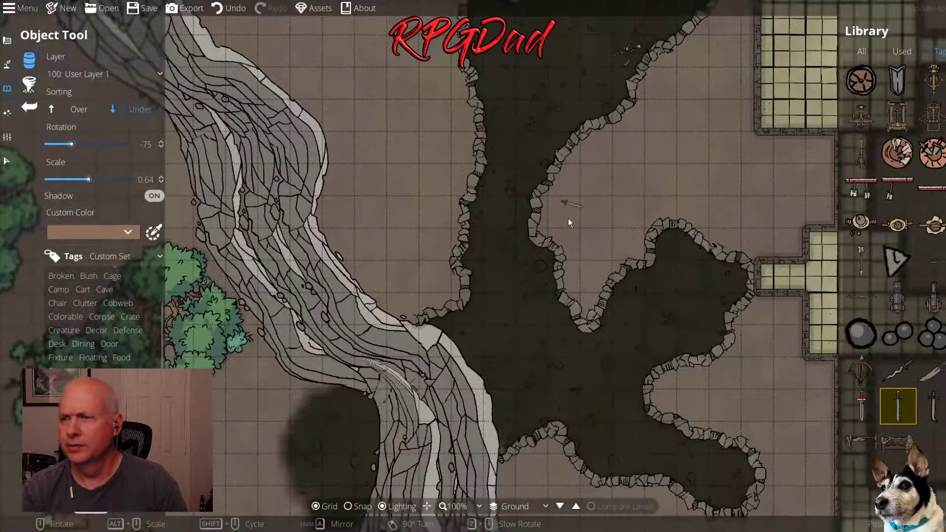
{"action": "left_click_drag", "start_coordinate": [545, 395], "coordinate": [458, 259]}
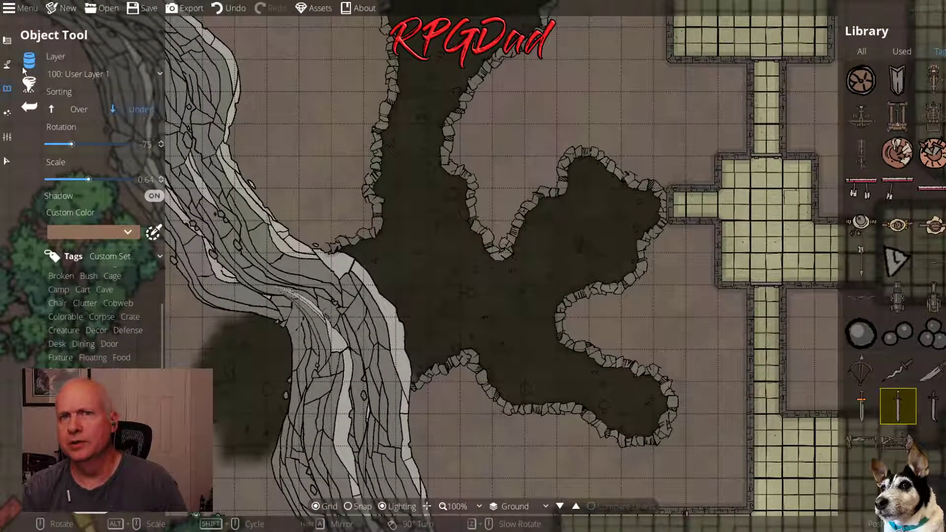
{"action": "left_click", "coordinate": [9, 65]}
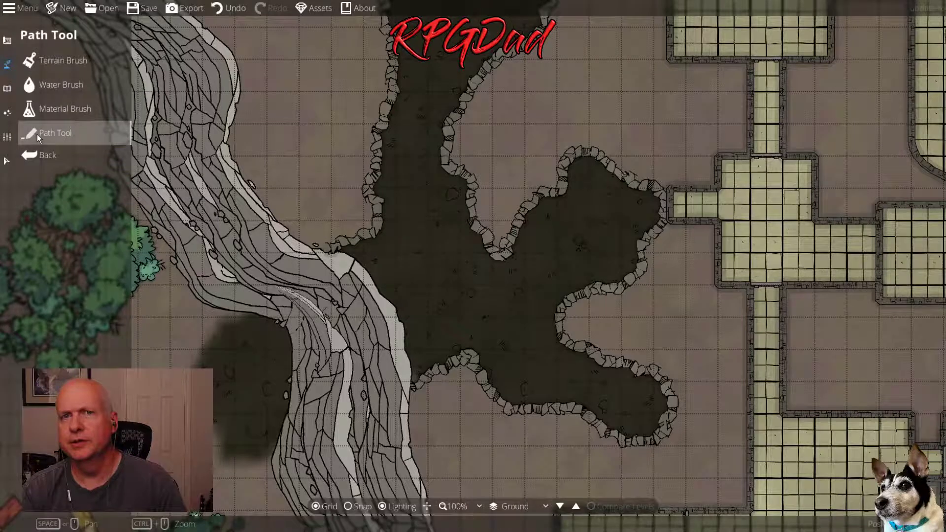
{"action": "left_click", "coordinate": [58, 84]}
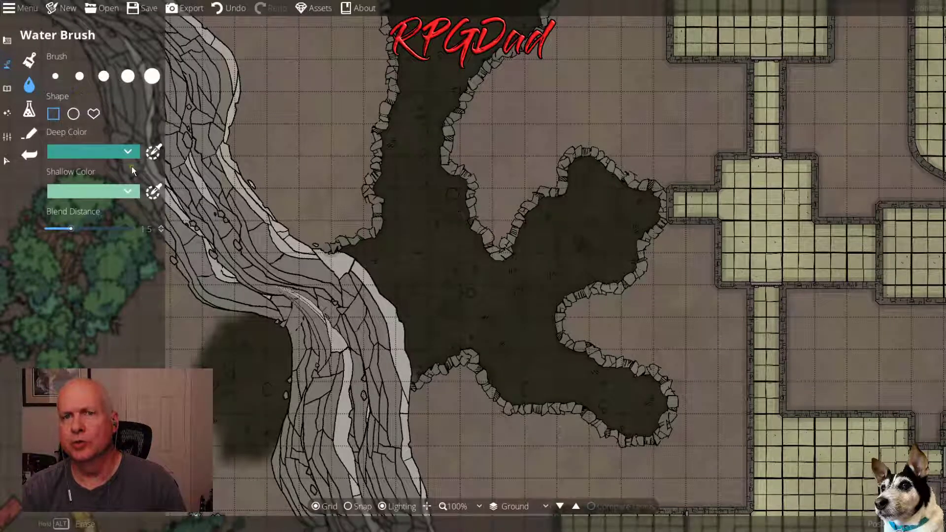
{"action": "left_click", "coordinate": [127, 152]}
{"action": "left_click", "coordinate": [111, 173]}
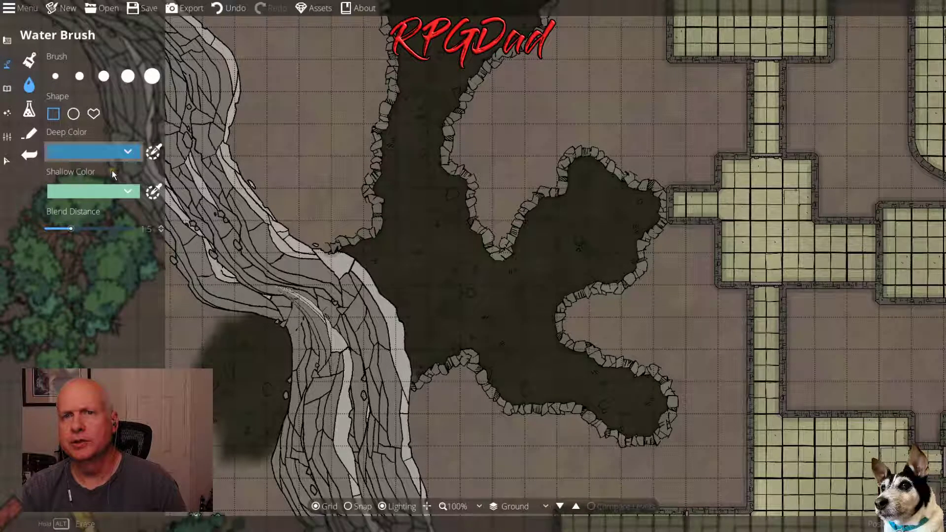
{"action": "left_click", "coordinate": [113, 192]}
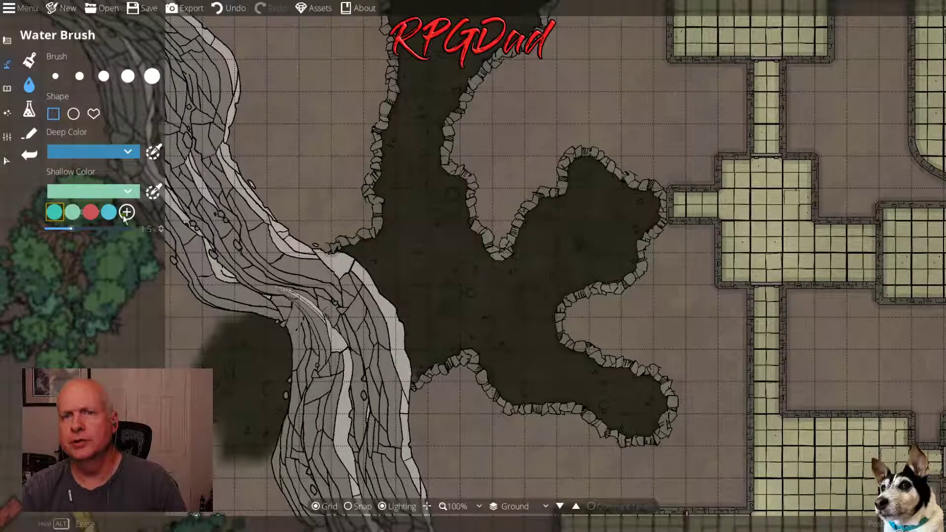
{"action": "left_click", "coordinate": [108, 212]}
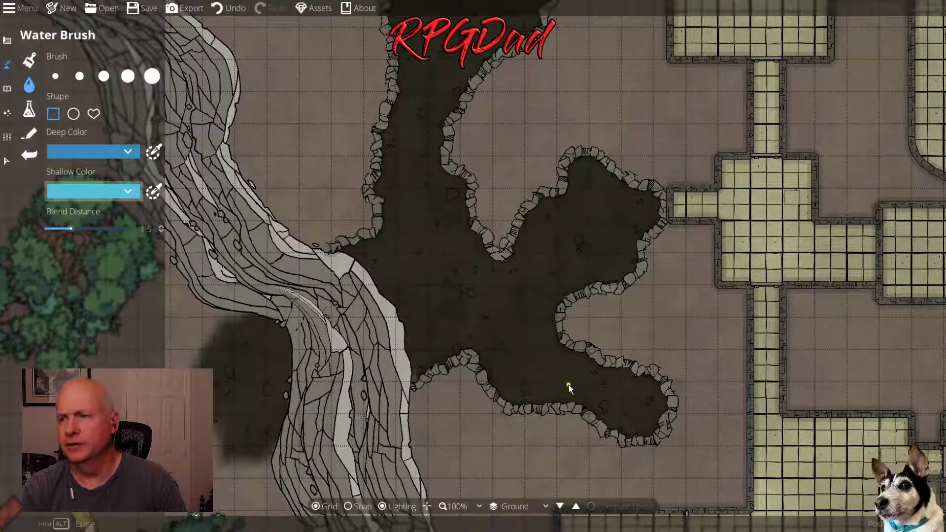
Set the water brush to the custom shape and draw an elongated pool in the southeastern arm of the cave east of the river
{"action": "scroll", "coordinate": [568, 388], "scroll_direction": "up", "scroll_amount": 2}
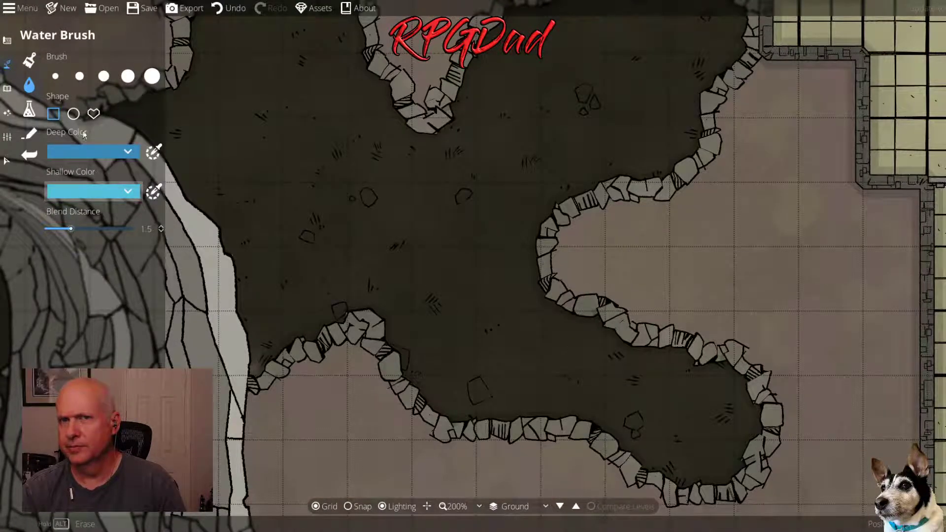
{"action": "left_click", "coordinate": [93, 113]}
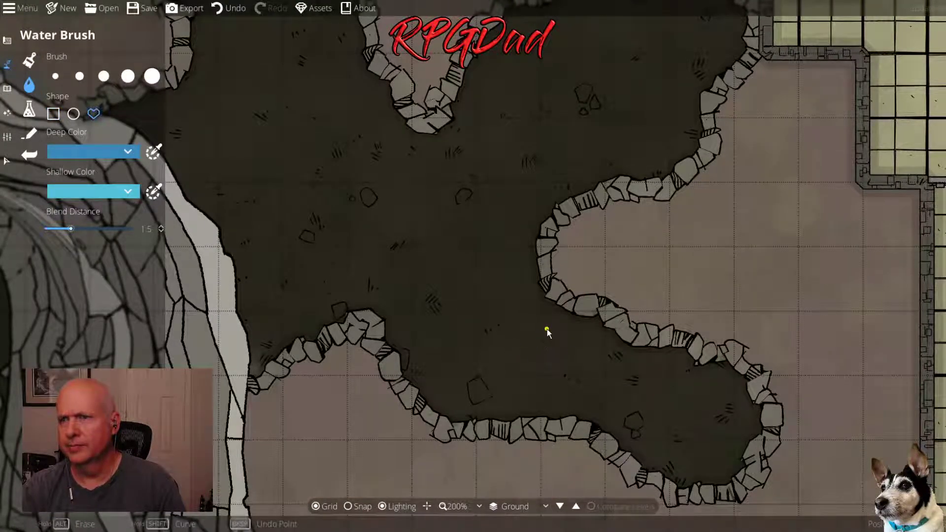
{"action": "mouse_move", "coordinate": [547, 330]}
{"action": "left_mouse_down"}
{"action": "mouse_move", "coordinate": [540, 356]}
{"action": "mouse_move", "coordinate": [555, 387]}
{"action": "mouse_move", "coordinate": [616, 422]}
{"action": "mouse_move", "coordinate": [696, 446]}
{"action": "mouse_move", "coordinate": [709, 436]}
{"action": "mouse_move", "coordinate": [703, 400]}
{"action": "mouse_move", "coordinate": [605, 334]}
{"action": "mouse_move", "coordinate": [544, 331]}
{"action": "left_mouse_up"}
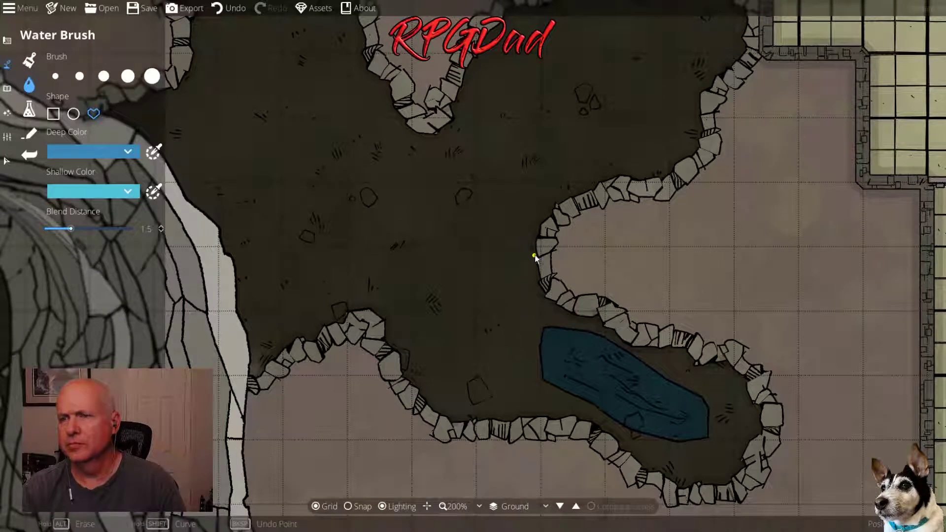
Draw a larger custom-shaped pool along the cave walls to fill the whole southeastern arm, with a curved shoreline across its mouth
{"action": "left_click_drag", "start_coordinate": [544, 239], "coordinate": [521, 249]}
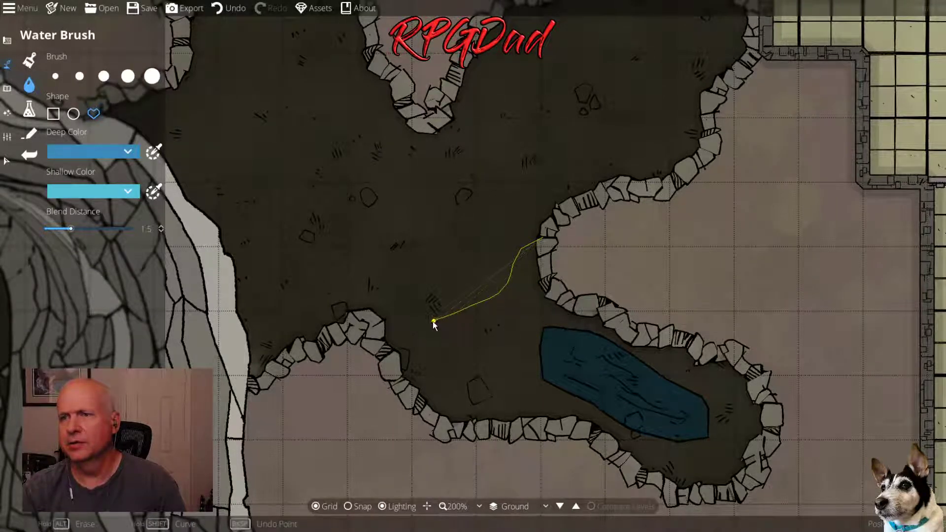
{"action": "mouse_move", "coordinate": [433, 322]}
{"action": "left_mouse_down"}
{"action": "mouse_move", "coordinate": [407, 331]}
{"action": "mouse_move", "coordinate": [392, 352]}
{"action": "mouse_move", "coordinate": [396, 365]}
{"action": "left_mouse_up"}
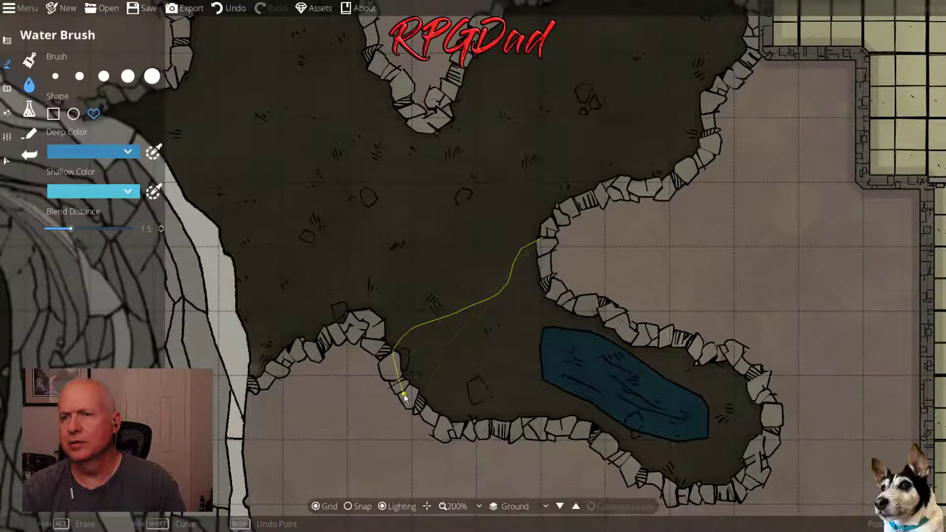
{"action": "mouse_move", "coordinate": [427, 421]}
{"action": "left_mouse_down"}
{"action": "mouse_move", "coordinate": [481, 432]}
{"action": "mouse_move", "coordinate": [565, 427]}
{"action": "mouse_move", "coordinate": [662, 485]}
{"action": "mouse_move", "coordinate": [709, 494]}
{"action": "mouse_move", "coordinate": [739, 486]}
{"action": "mouse_move", "coordinate": [761, 462]}
{"action": "mouse_move", "coordinate": [775, 423]}
{"action": "mouse_move", "coordinate": [766, 391]}
{"action": "left_mouse_up"}
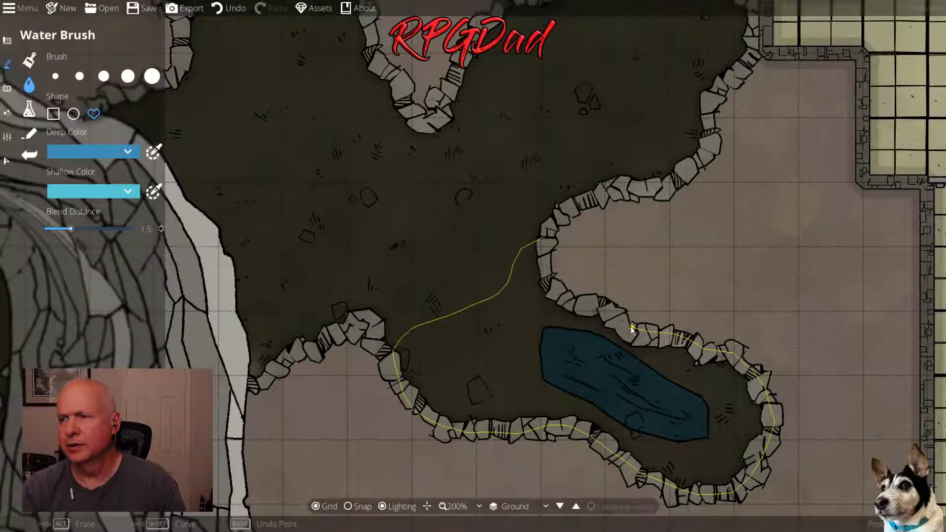
{"action": "left_click_drag", "start_coordinate": [604, 315], "coordinate": [563, 296]}
{"action": "left_click_drag", "start_coordinate": [545, 246], "coordinate": [545, 235]}
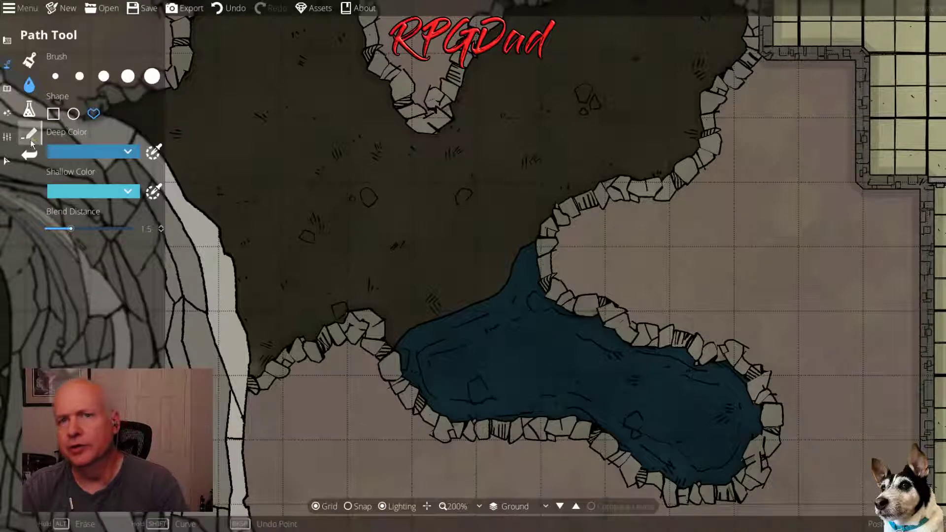
Select the scattered coins object from the treasure assets and set its layer to -100: Below Water
{"action": "left_click", "coordinate": [8, 91]}
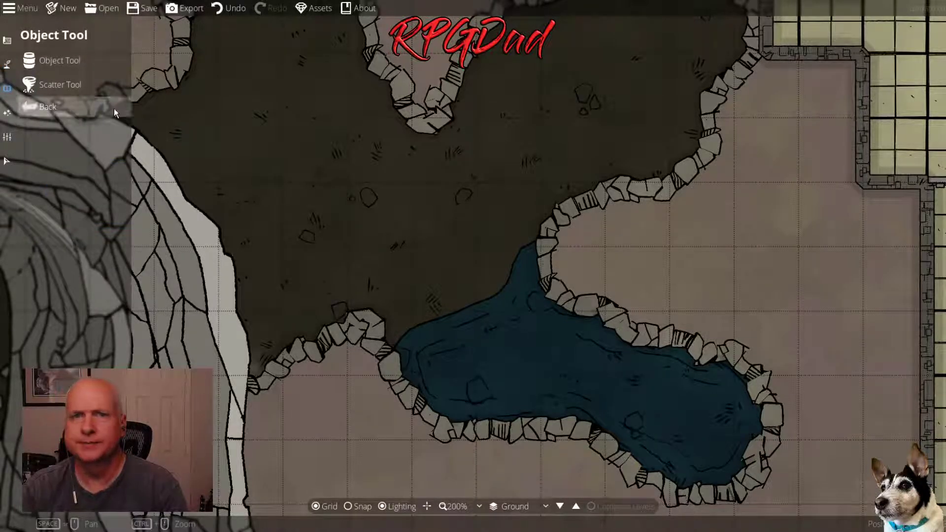
{"action": "left_click", "coordinate": [66, 63]}
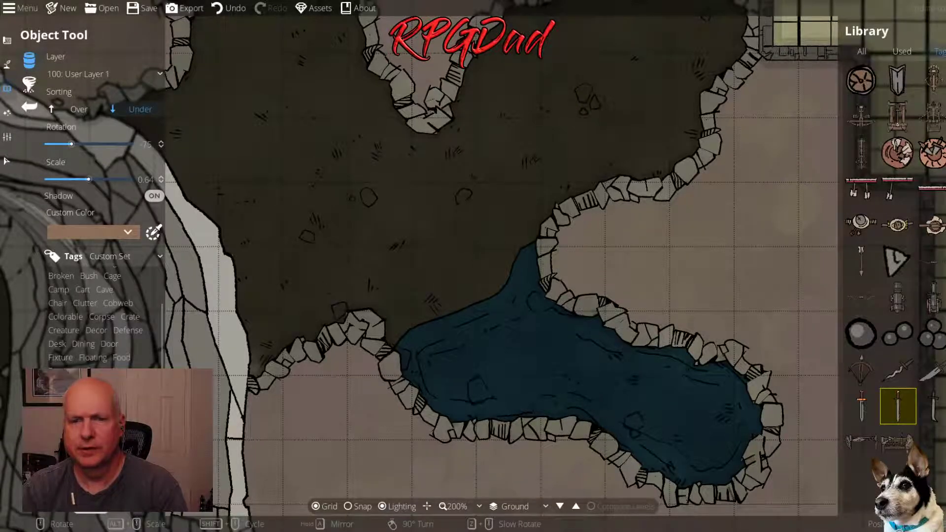
{"action": "scroll", "coordinate": [894, 295], "scroll_direction": "down", "scroll_amount": 10}
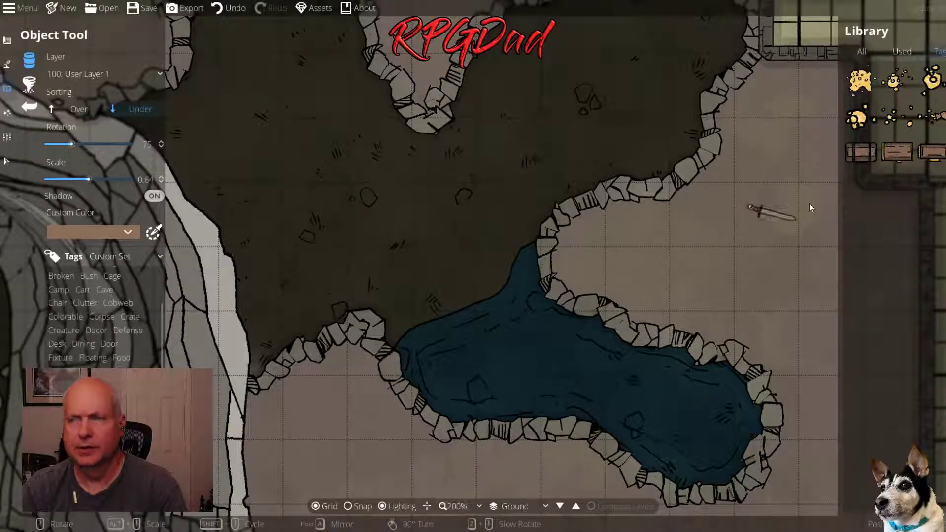
{"action": "left_click", "coordinate": [906, 120]}
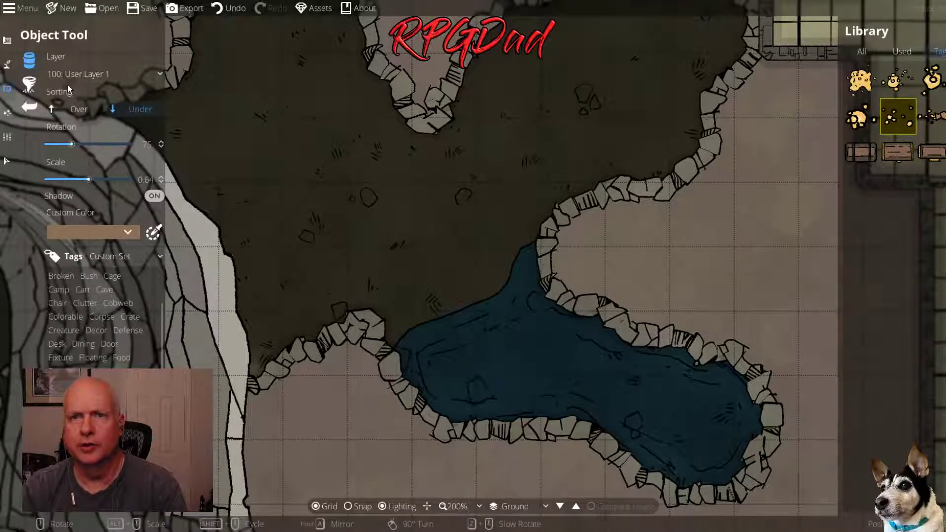
{"action": "left_click", "coordinate": [78, 74]}
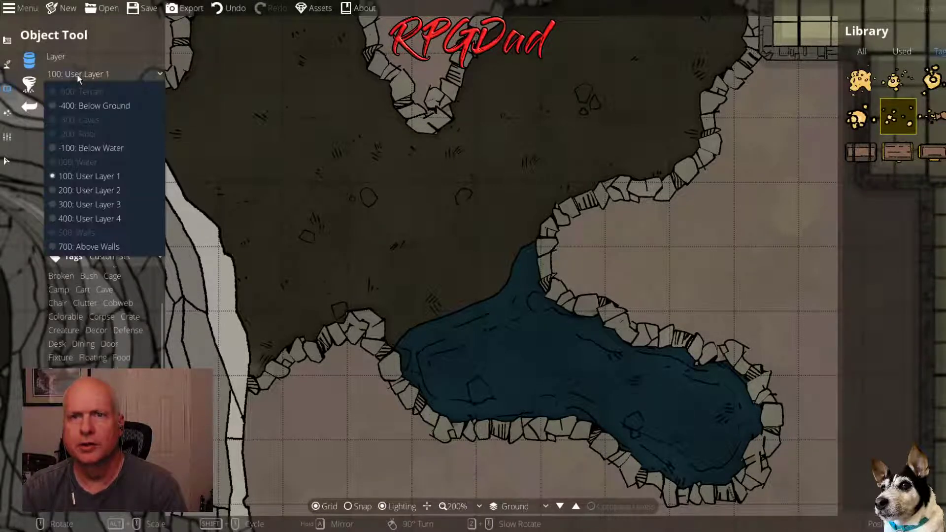
{"action": "left_click", "coordinate": [88, 147]}
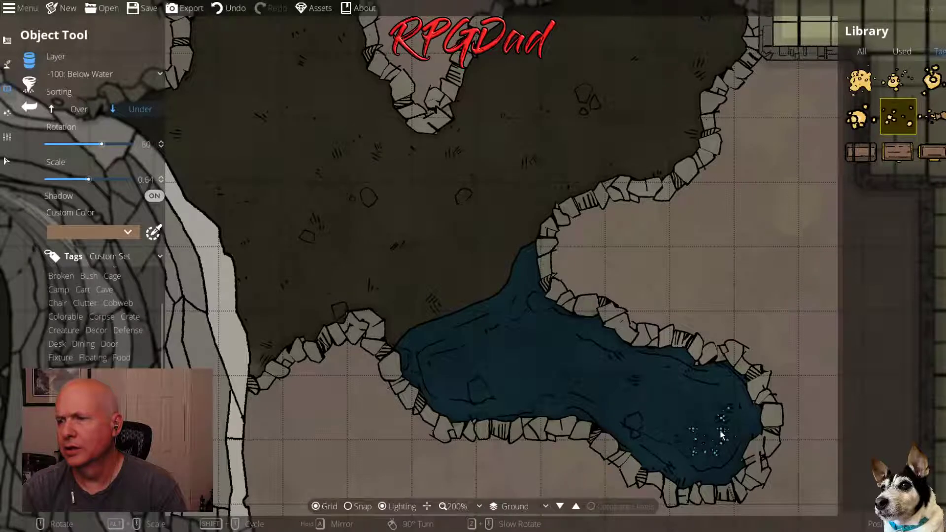
Place overlapping clusters of scattered coins at varied rotations and 0.64 scale underwater at the pool's eastern end
{"action": "scroll", "coordinate": [713, 422], "scroll_direction": "up", "scroll_amount": 5}
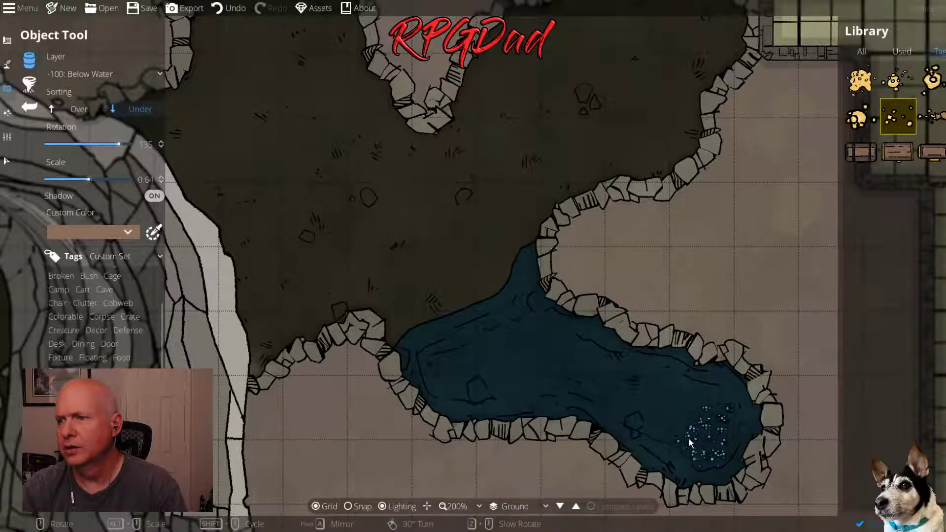
{"action": "scroll", "coordinate": [690, 446], "scroll_direction": "up", "scroll_amount": 3}
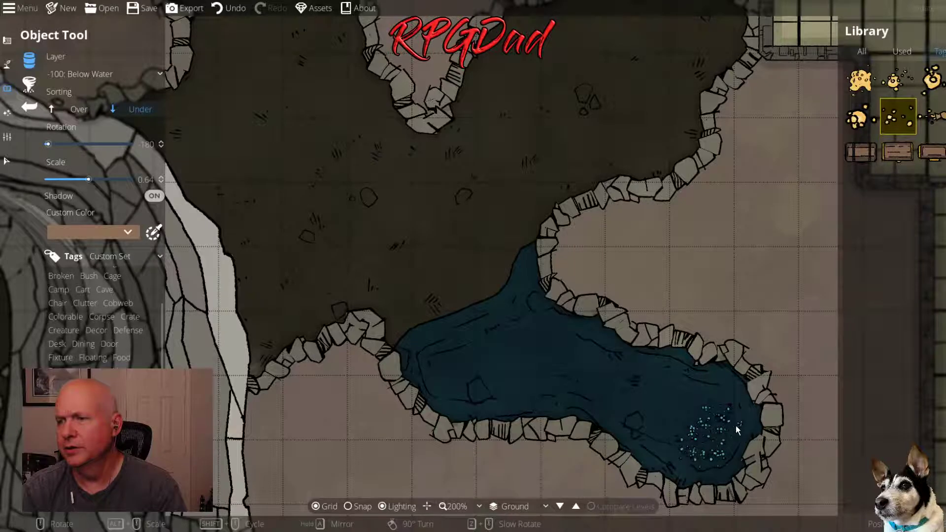
{"action": "scroll", "coordinate": [726, 423], "scroll_direction": "up", "scroll_amount": 2}
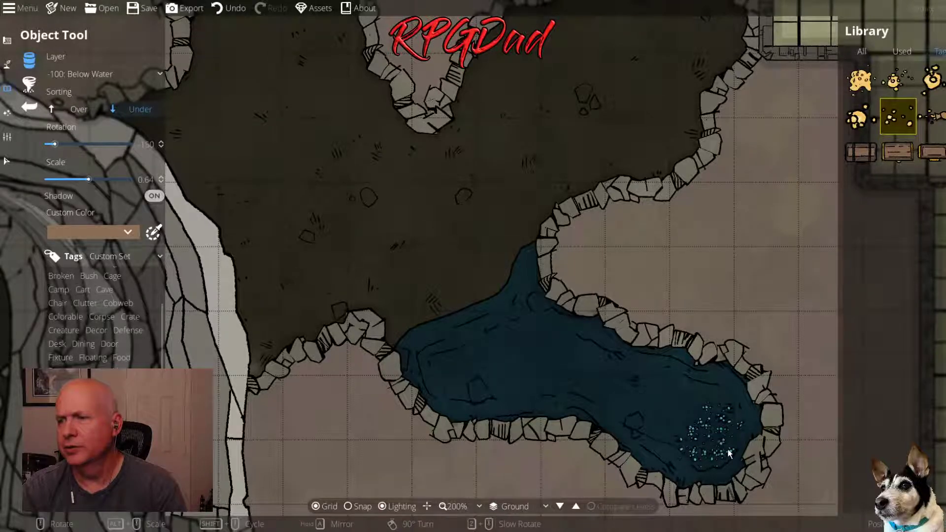
{"action": "left_click", "coordinate": [714, 413]}
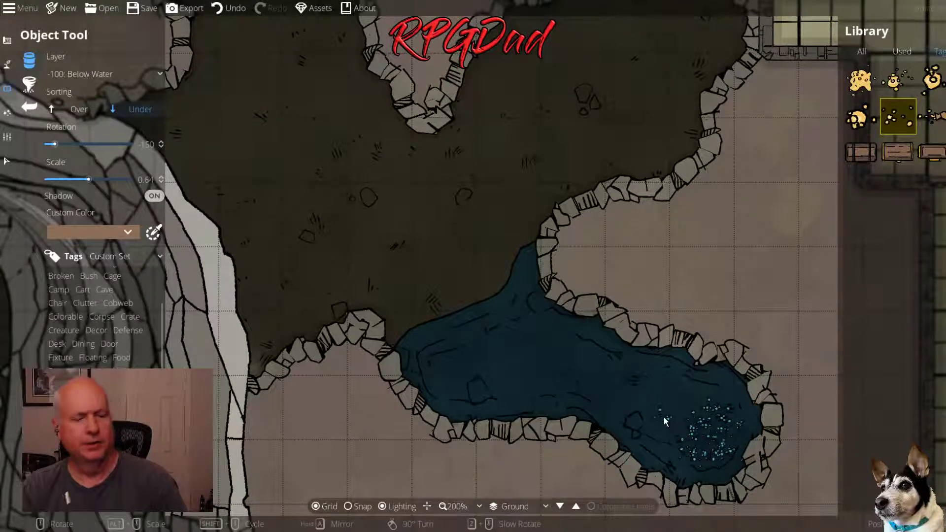
Select the round statue for the tiled room east of the cave and set the object scale to 1
{"action": "scroll", "coordinate": [663, 416], "scroll_direction": "down", "scroll_amount": 3}
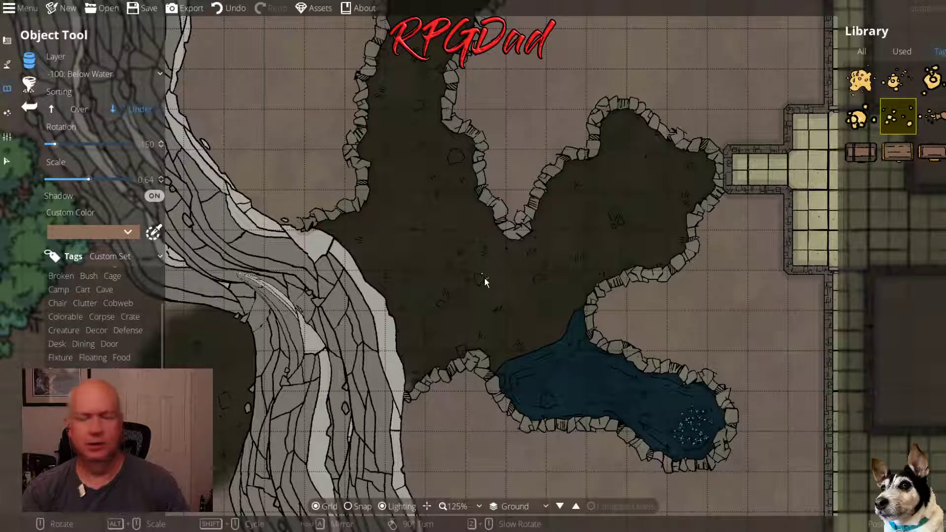
{"action": "scroll", "coordinate": [484, 280], "scroll_direction": "down", "scroll_amount": 1}
{"action": "left_click_drag", "start_coordinate": [626, 213], "coordinate": [283, 180]}
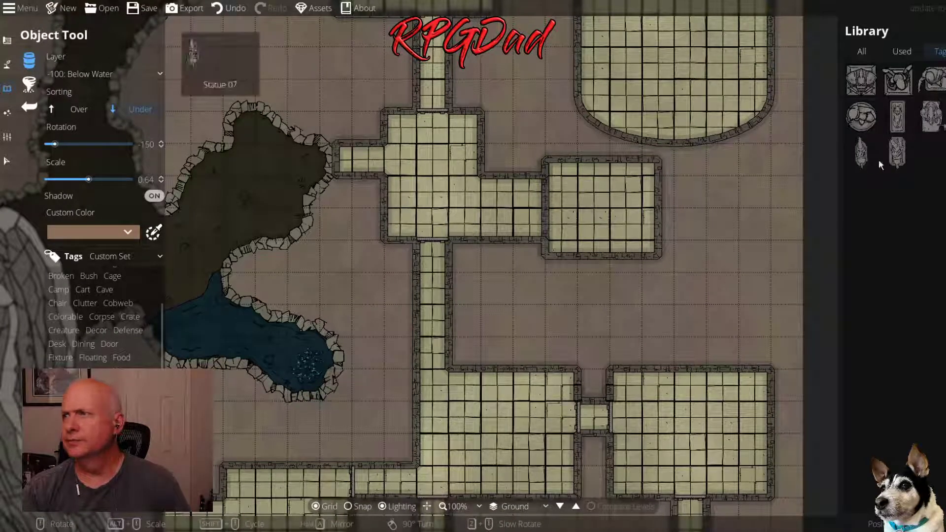
{"action": "mouse_move", "coordinate": [938, 124]}
{"action": "left_click", "coordinate": [861, 118]}
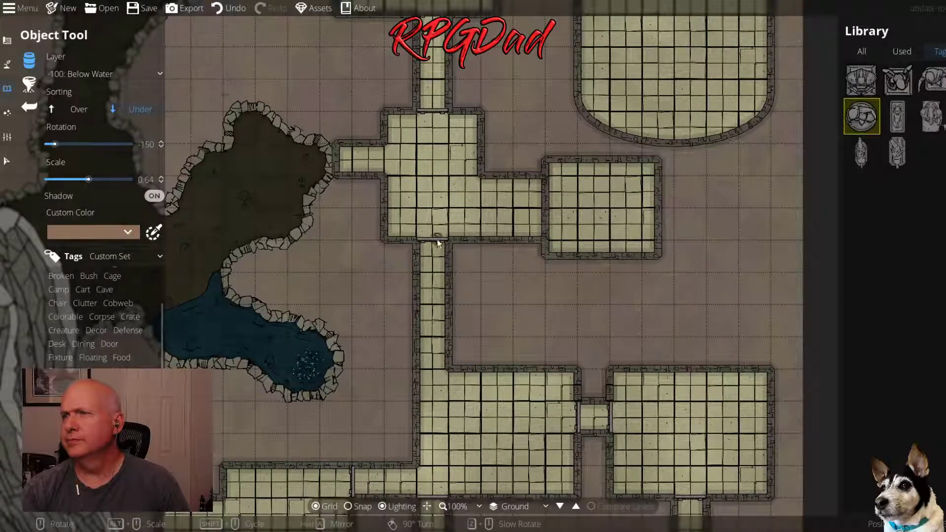
{"action": "scroll", "coordinate": [460, 165], "scroll_direction": "up", "scroll_amount": 4}
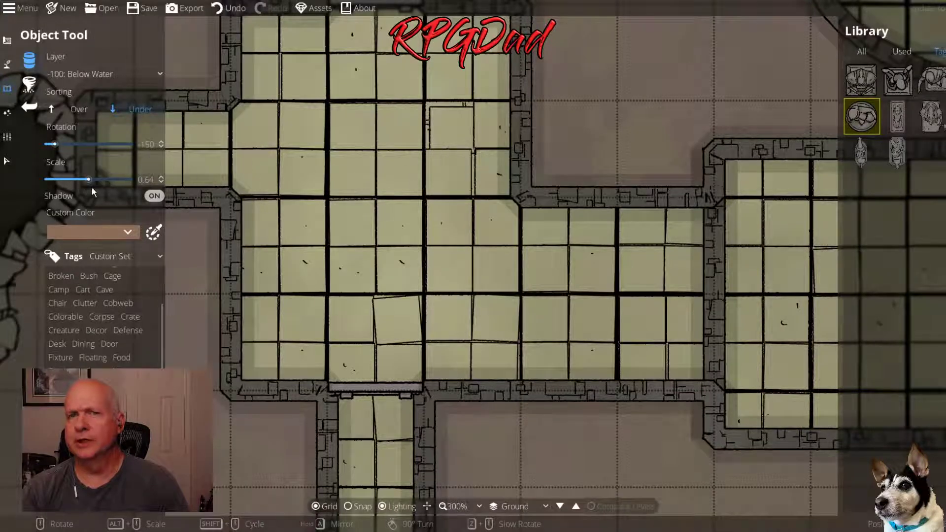
{"action": "left_click_drag", "start_coordinate": [89, 182], "coordinate": [100, 182]}
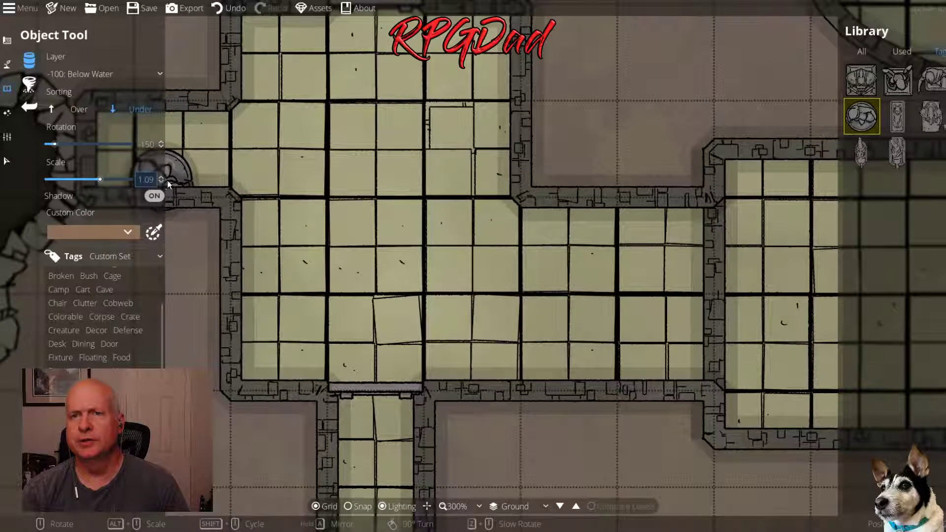
{"action": "left_click", "coordinate": [160, 182]}
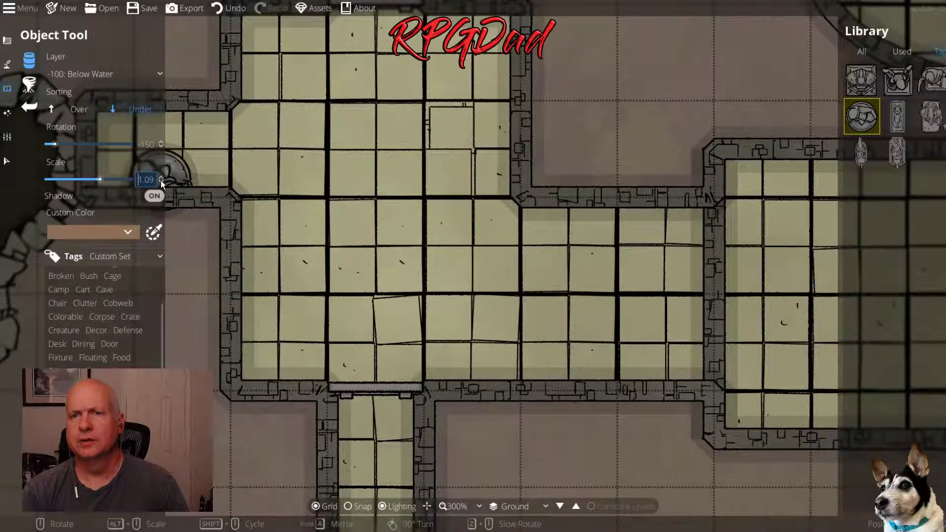
{"action": "left_click", "coordinate": [161, 182]}
{"action": "left_click", "coordinate": [161, 182]}
{"action": "left_click", "coordinate": [161, 182]}
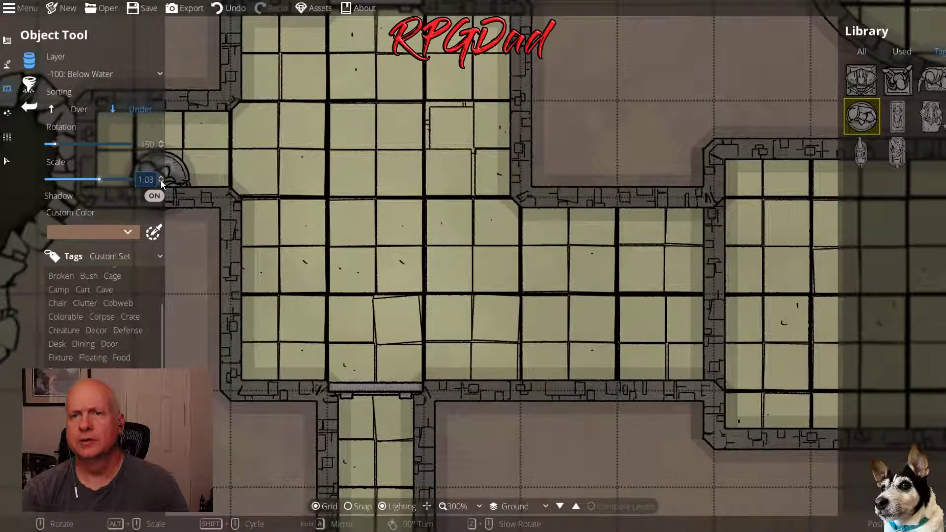
{"action": "left_click", "coordinate": [161, 182]}
{"action": "left_click", "coordinate": [161, 182]}
{"action": "left_click", "coordinate": [161, 182]}
{"action": "left_click", "coordinate": [161, 181]}
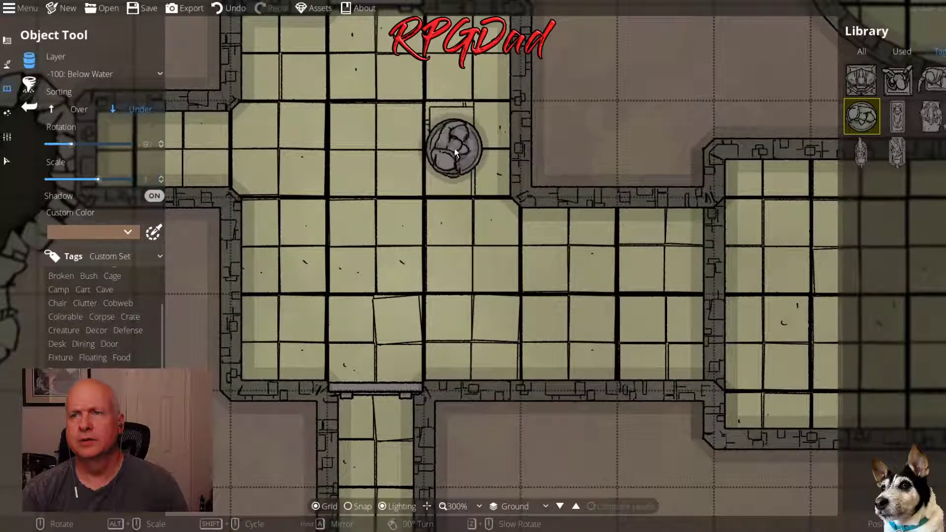
Switch to the square-based statue and place it at 90° rotation near the east wall of the tiled room's northern part
{"action": "scroll", "coordinate": [454, 149], "scroll_direction": "down", "scroll_amount": 5}
{"action": "scroll", "coordinate": [454, 152], "scroll_direction": "down", "scroll_amount": 3}
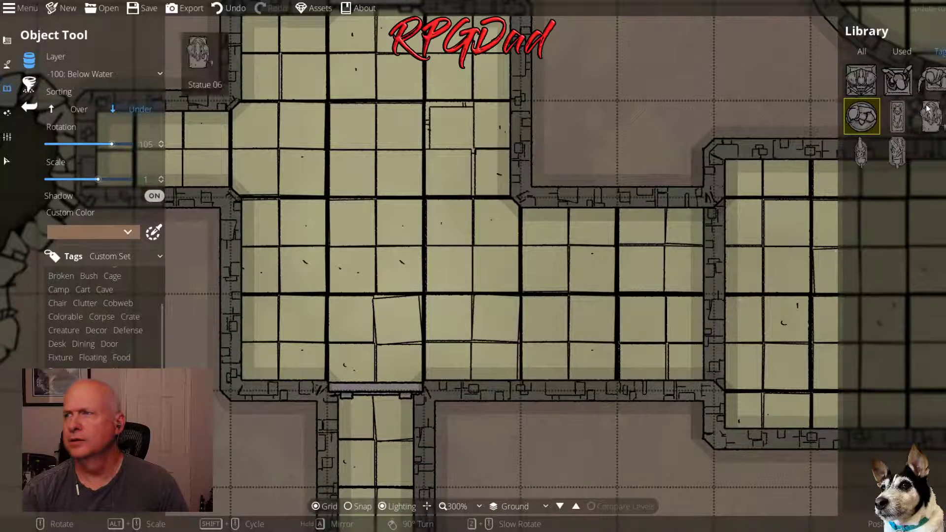
{"action": "left_click", "coordinate": [897, 80]}
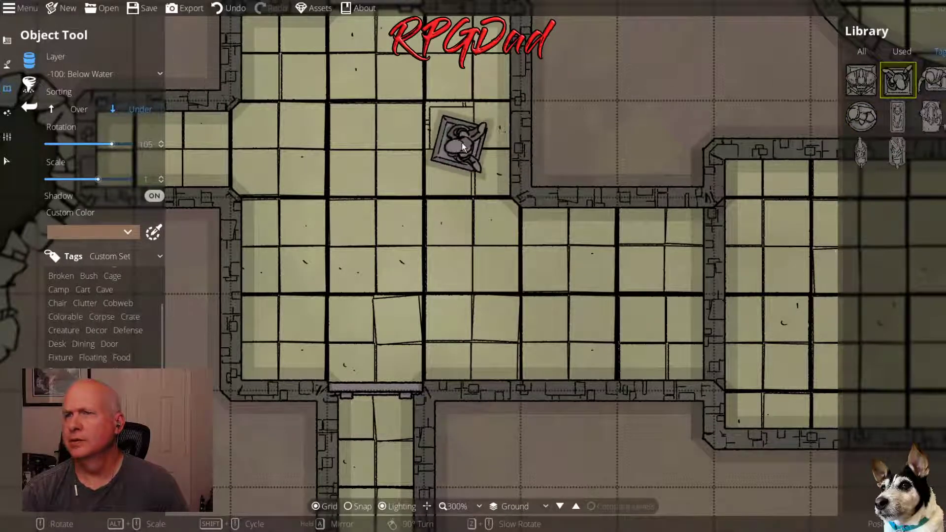
{"action": "scroll", "coordinate": [462, 143], "scroll_direction": "up", "scroll_amount": 1}
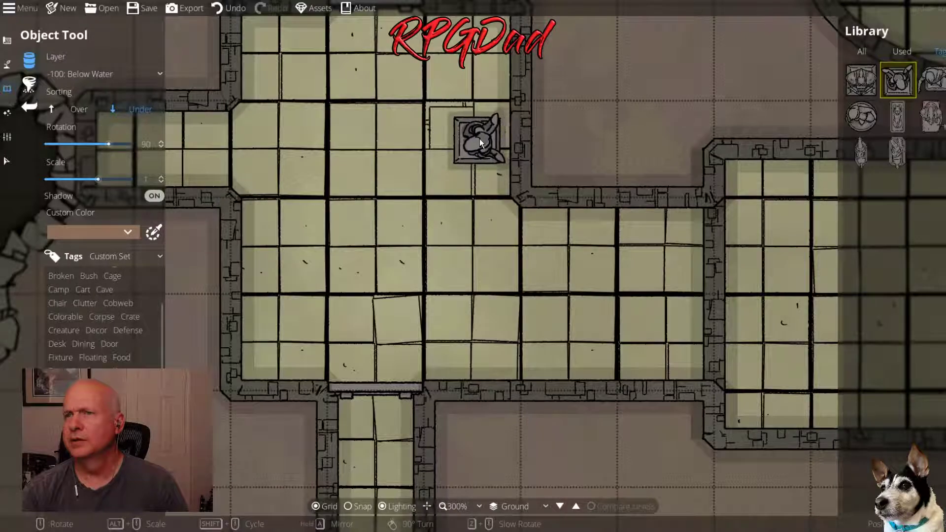
{"action": "left_click", "coordinate": [480, 138]}
Place a weapon rack at 90° rotation against the east wall of the small room at the end of the eastern passage
{"action": "scroll", "coordinate": [524, 280], "scroll_direction": "down", "scroll_amount": 3}
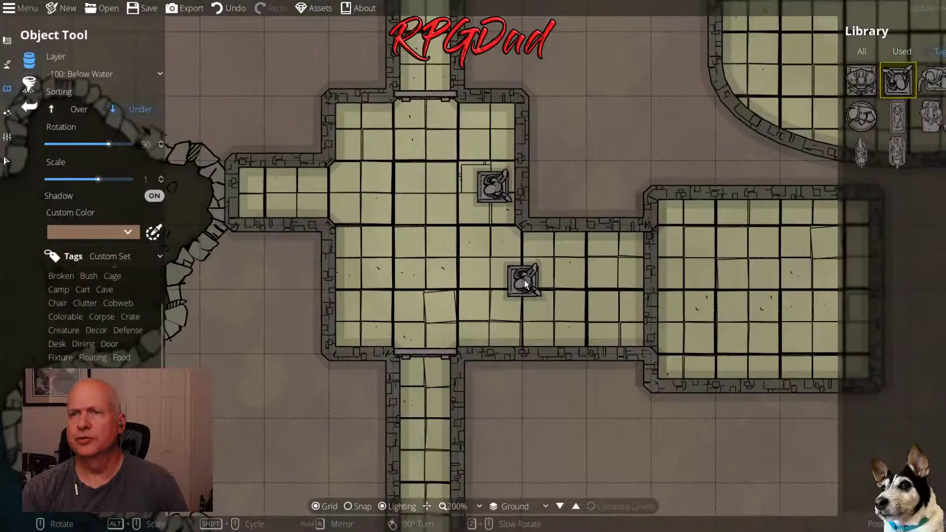
{"action": "left_click_drag", "start_coordinate": [527, 300], "coordinate": [446, 216]}
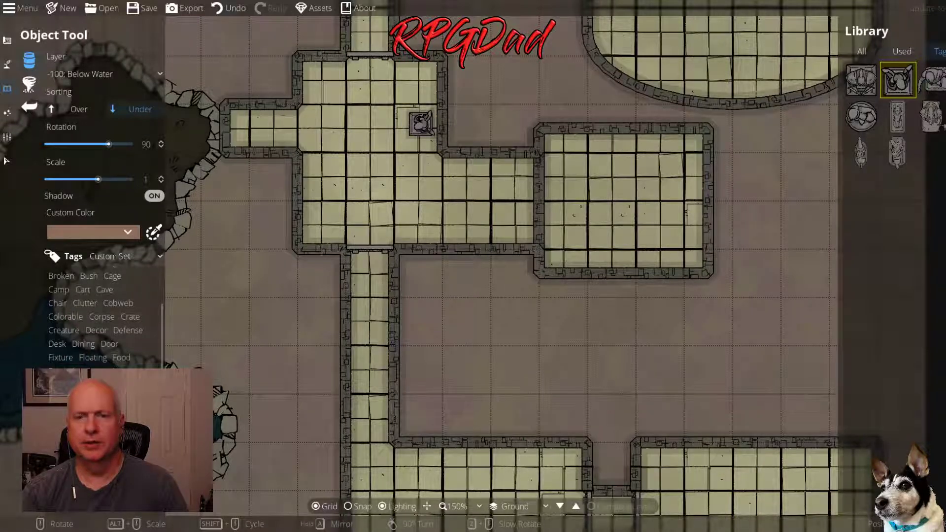
{"action": "left_click", "coordinate": [99, 472]}
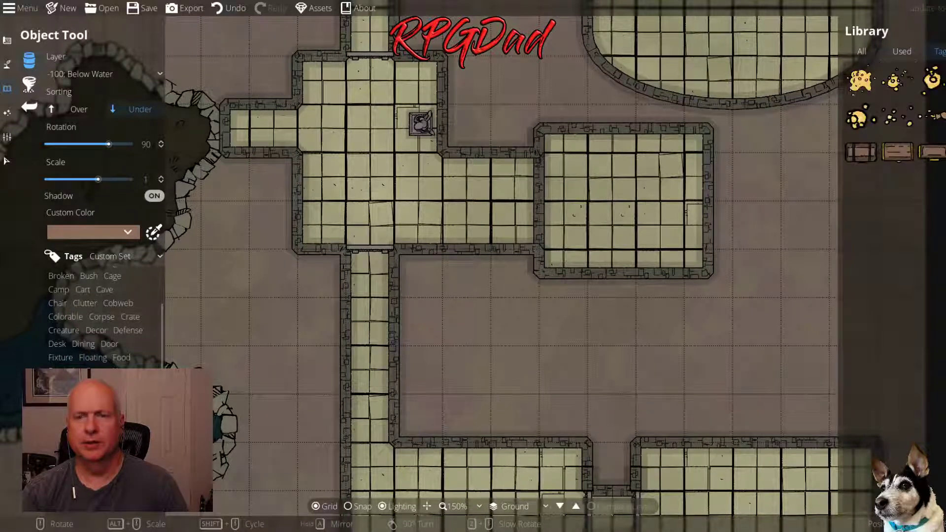
{"action": "left_click", "coordinate": [894, 155]}
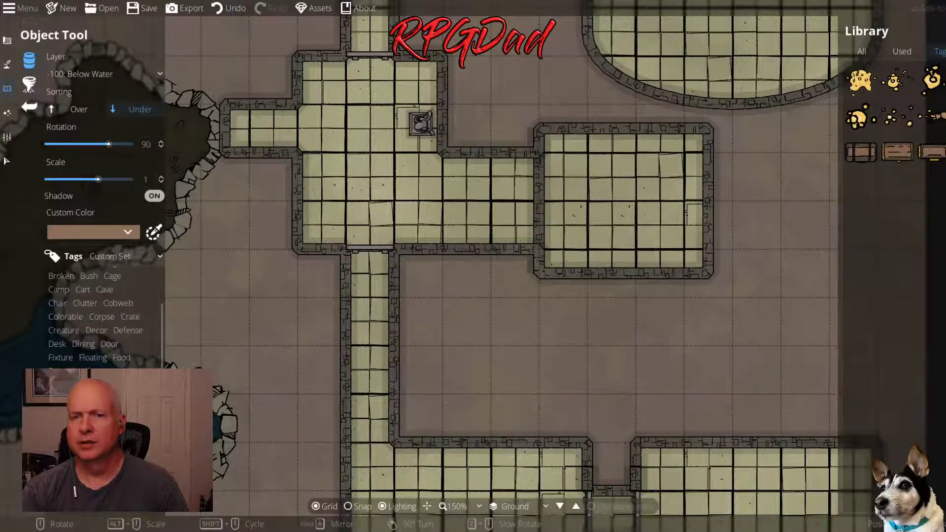
{"action": "left_click", "coordinate": [91, 508]}
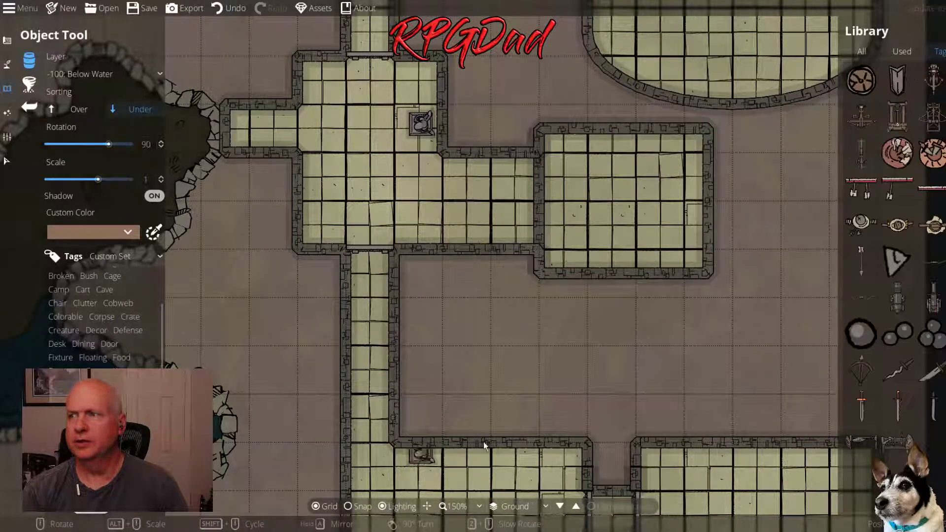
{"action": "left_click", "coordinate": [900, 443]}
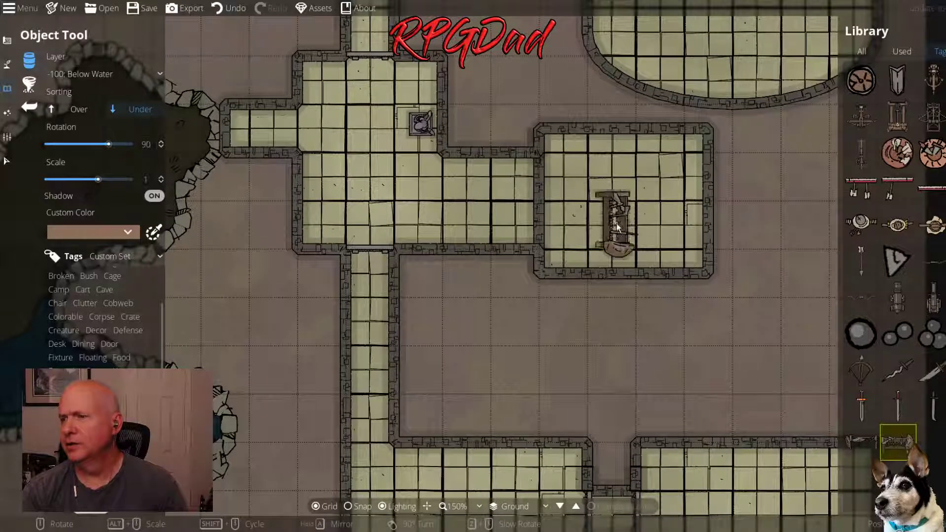
{"action": "scroll", "coordinate": [637, 205], "scroll_direction": "down", "scroll_amount": 4}
{"action": "scroll", "coordinate": [639, 203], "scroll_direction": "down", "scroll_amount": 2}
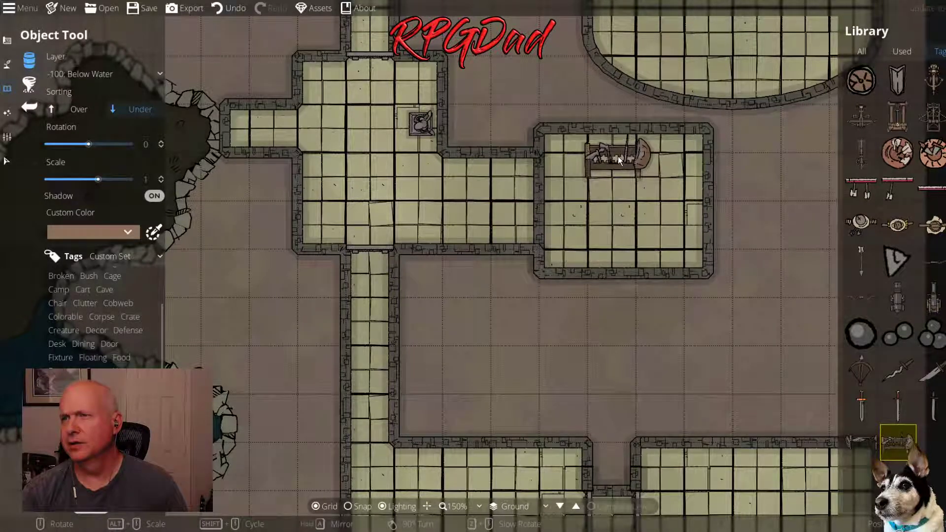
{"action": "scroll", "coordinate": [652, 223], "scroll_direction": "up", "scroll_amount": 7}
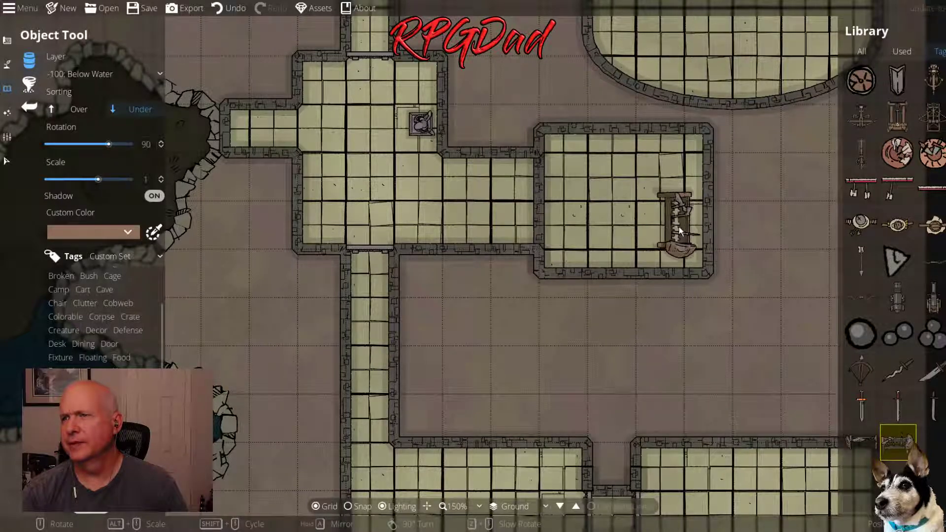
{"action": "left_click", "coordinate": [680, 228]}
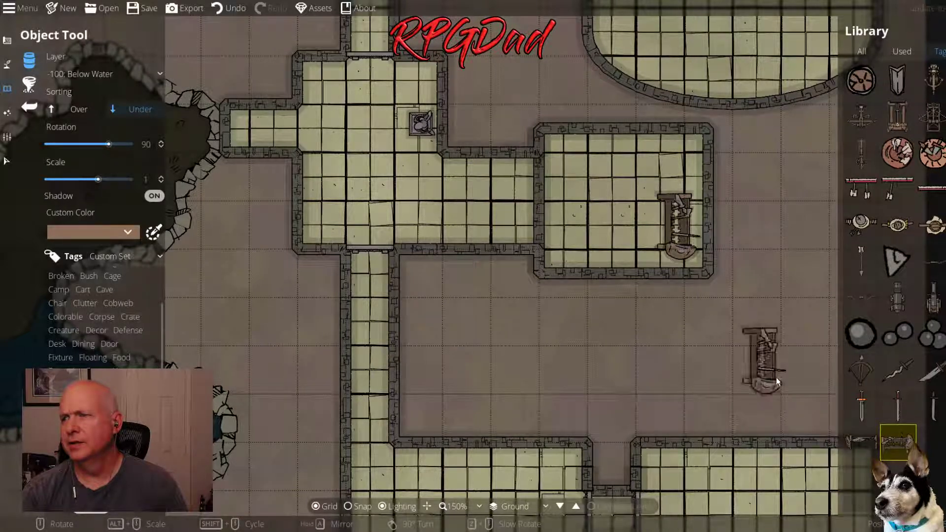
Place the other style of weapon rack at -180° rotation along the south wall of the same small room
{"action": "left_click", "coordinate": [862, 443]}
{"action": "scroll", "coordinate": [635, 187], "scroll_direction": "down", "scroll_amount": 5}
{"action": "scroll", "coordinate": [606, 237], "scroll_direction": "down", "scroll_amount": 13}
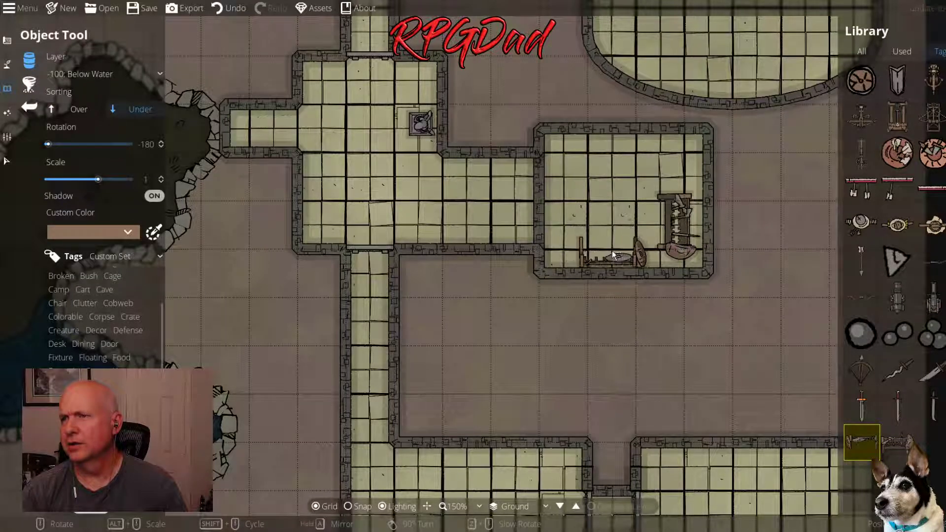
{"action": "left_click", "coordinate": [610, 254]}
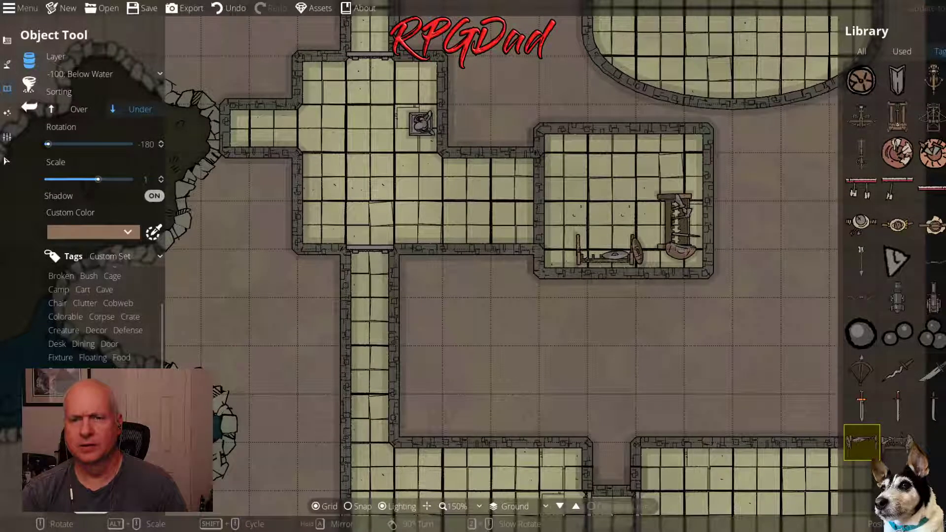
Place closed treasure chests in the small room's northwestern corner at 0° rotation and its northeastern corner at 15° rotation
{"action": "mouse_move", "coordinate": [899, 156]}
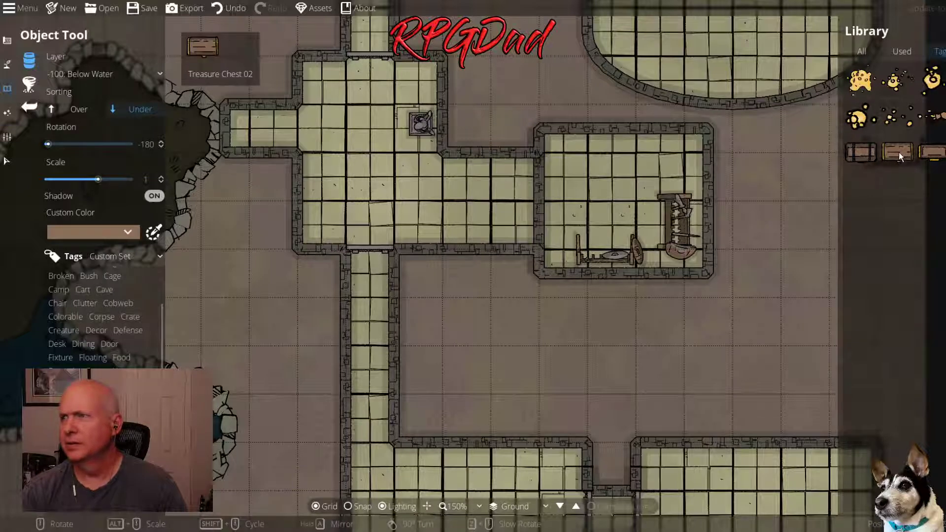
{"action": "left_click", "coordinate": [863, 153]}
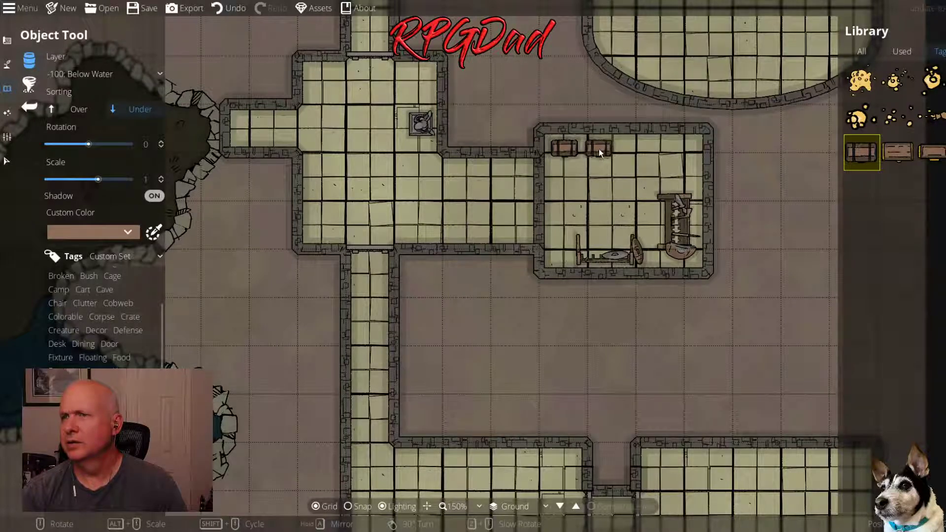
{"action": "scroll", "coordinate": [599, 149], "scroll_direction": "up", "scroll_amount": 1}
{"action": "left_click", "coordinate": [683, 151]}
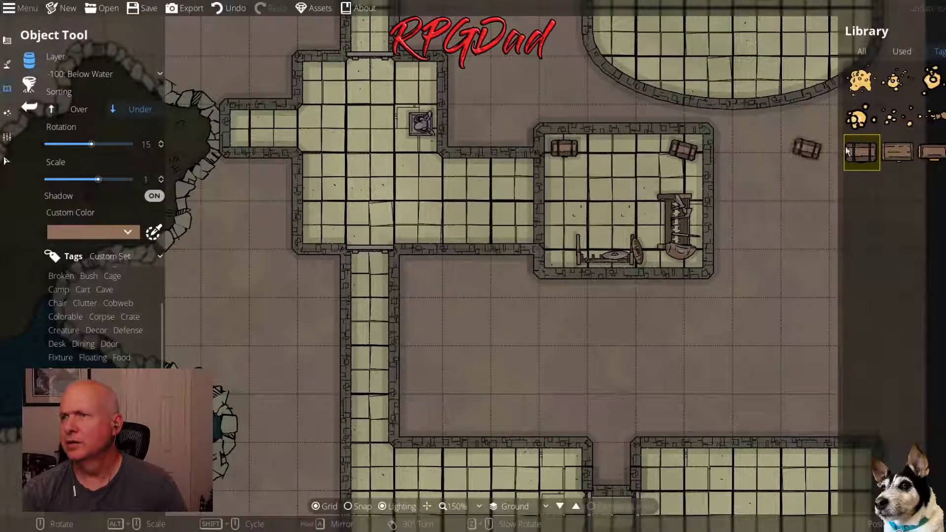
Place the long wooden shelf at 0° rotation along the small room's north wall, between the two chests
{"action": "left_click", "coordinate": [897, 152]}
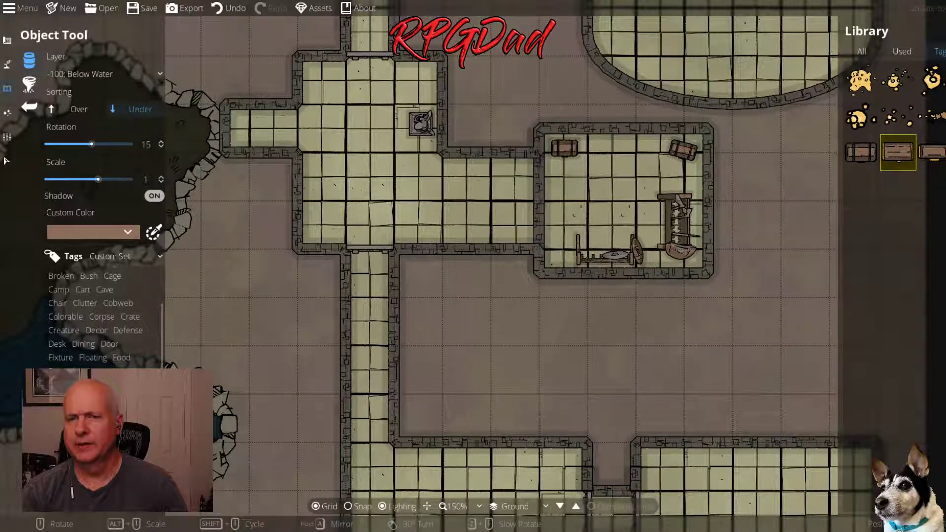
{"action": "left_click", "coordinate": [74, 463]}
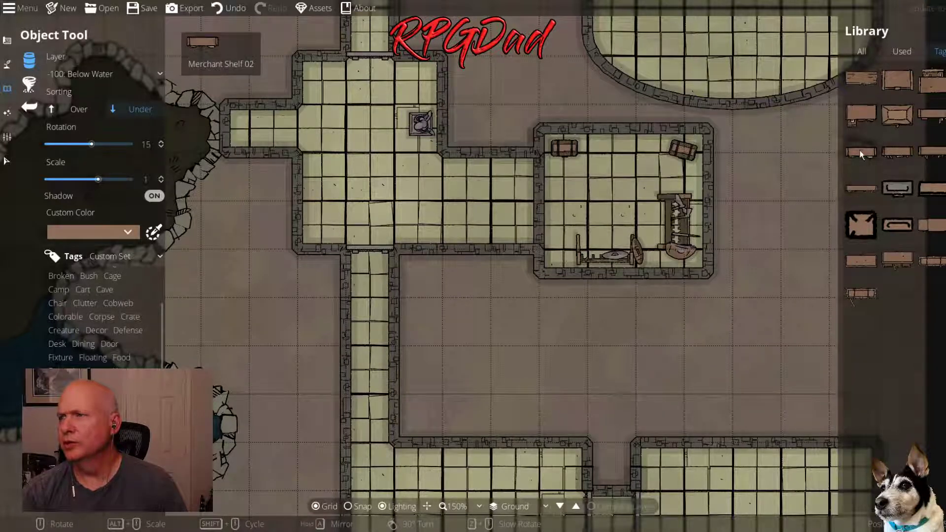
{"action": "left_click", "coordinate": [860, 186]}
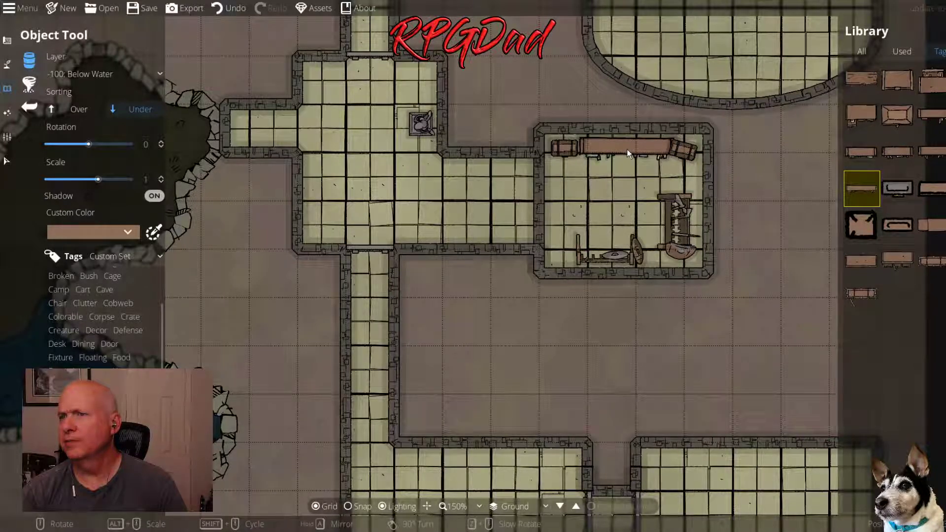
{"action": "left_click", "coordinate": [626, 149]}
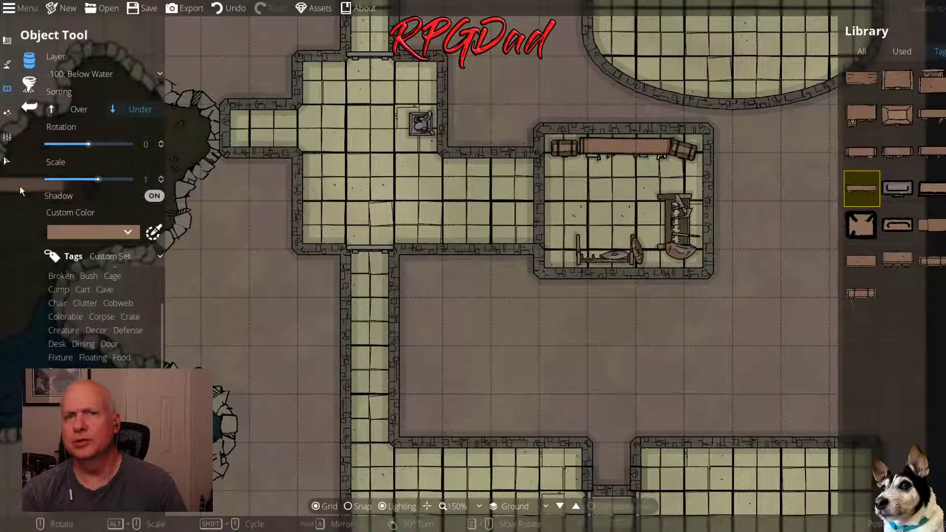
Delete the angled northeastern chest and place a closed chest at 90° rotation against the east wall, north of the weapon rack
{"action": "left_click", "coordinate": [7, 161]}
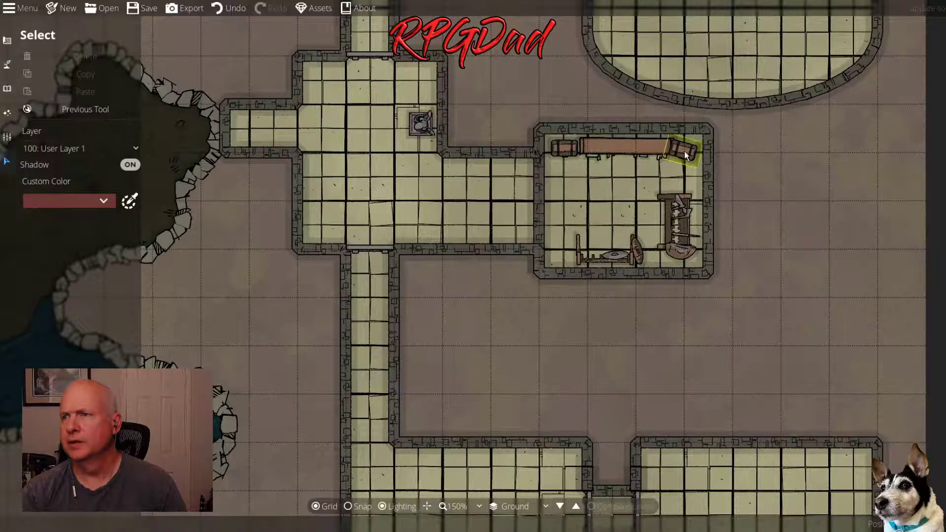
{"action": "left_click", "coordinate": [684, 151]}
{"action": "left_click_drag", "start_coordinate": [684, 151], "coordinate": [684, 171]}
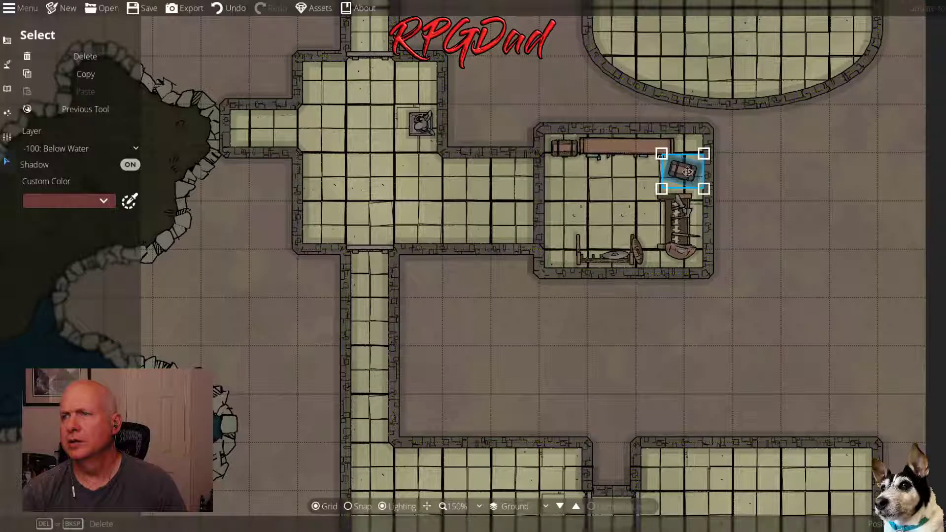
{"action": "key", "text": "Delete"}
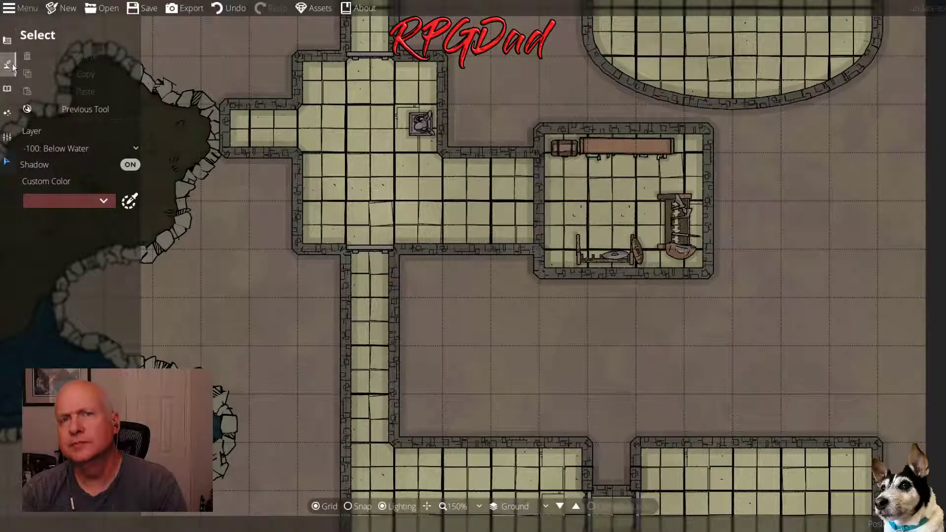
{"action": "left_click", "coordinate": [7, 89]}
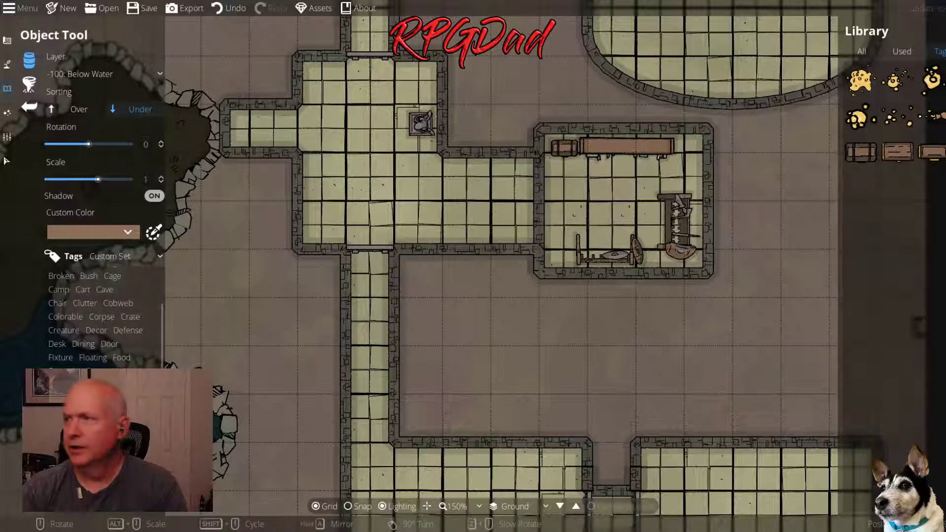
{"action": "left_click", "coordinate": [861, 151]}
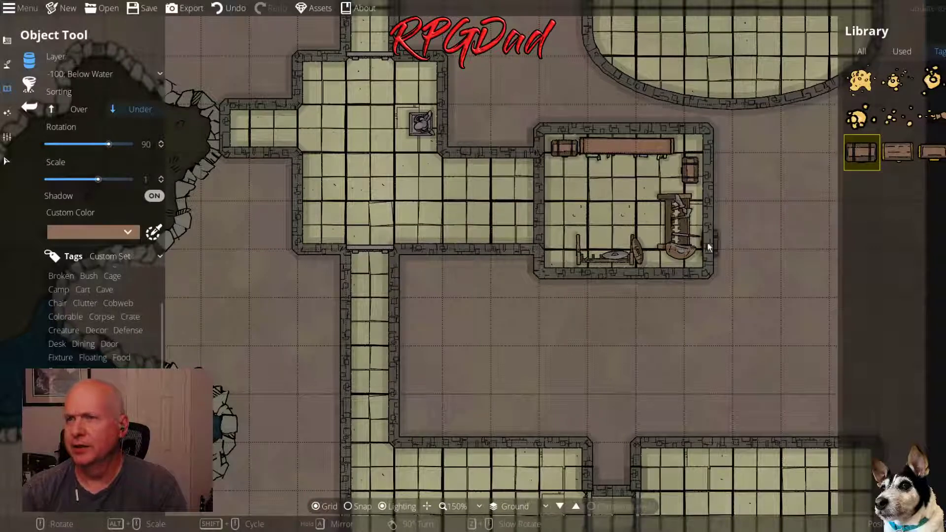
Place the round stone dais with four pillars at -180° rotation, centred near the south end of the large rounded hall
{"action": "scroll", "coordinate": [547, 302], "scroll_direction": "down", "scroll_amount": 5}
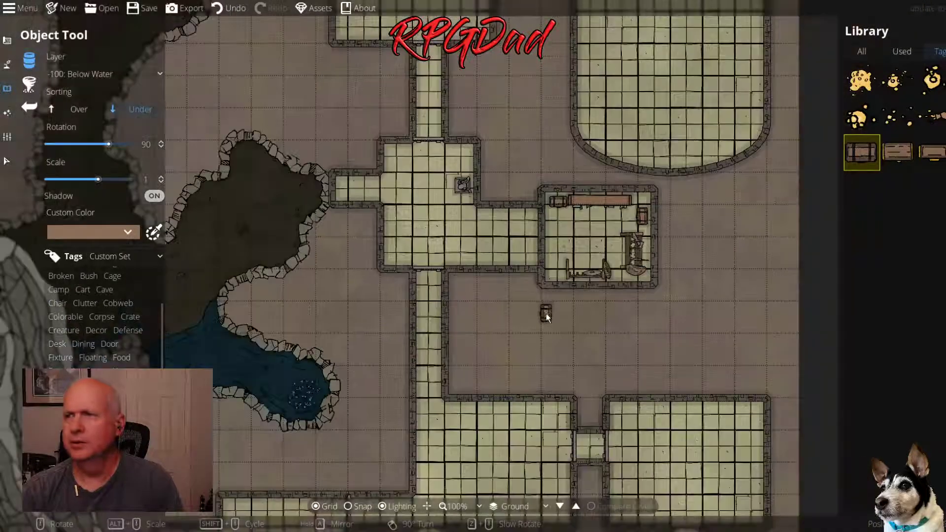
{"action": "left_click_drag", "start_coordinate": [623, 111], "coordinate": [486, 343]}
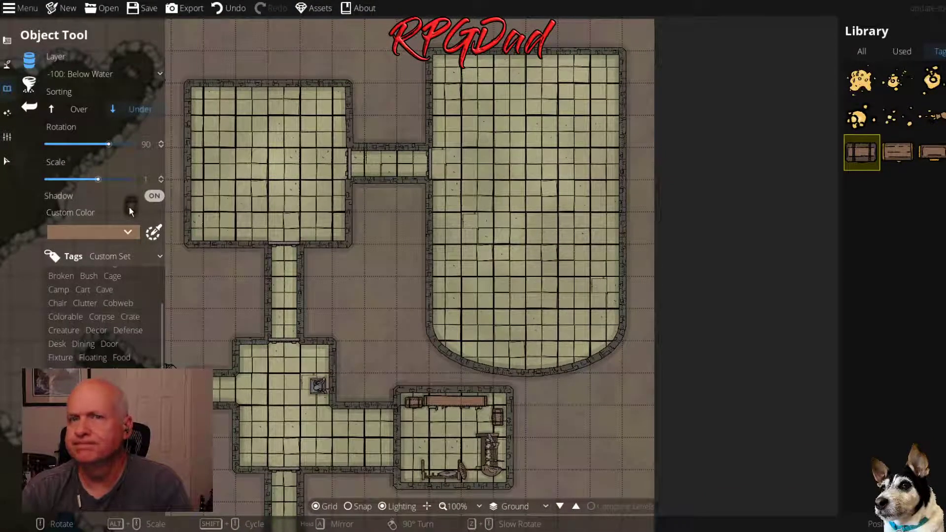
{"action": "left_click", "coordinate": [96, 330]}
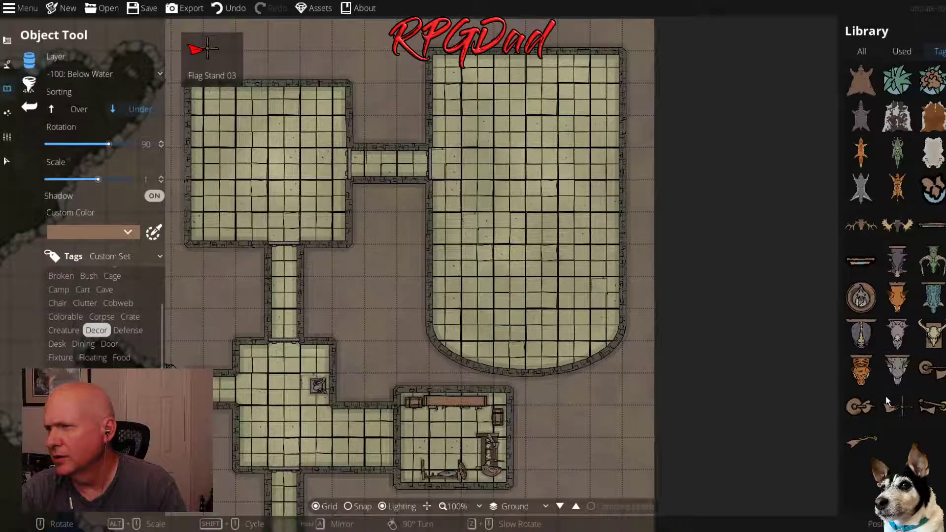
{"action": "left_click", "coordinate": [66, 357]}
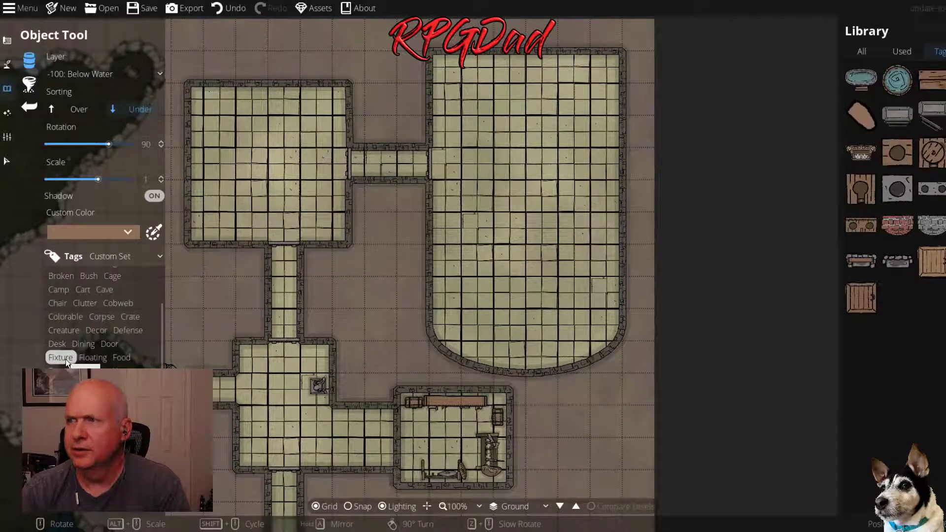
{"action": "left_click", "coordinate": [63, 331]}
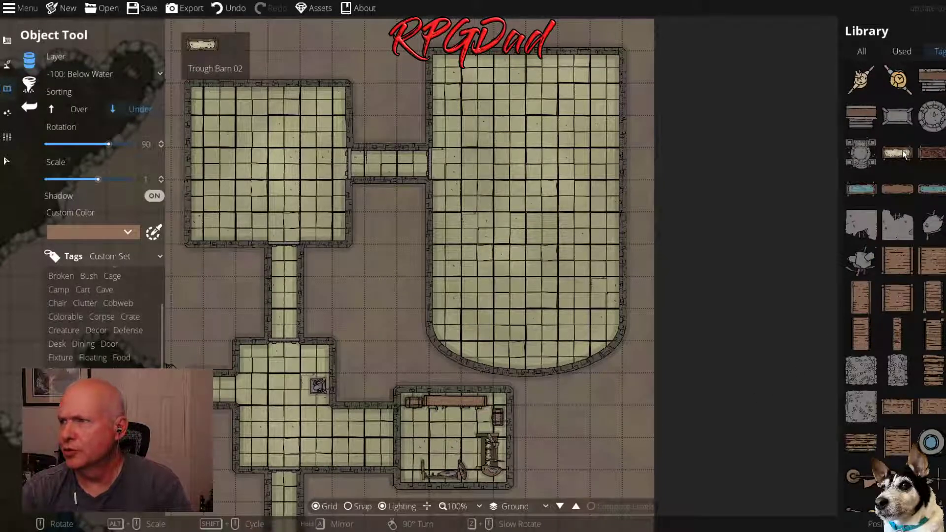
{"action": "left_click", "coordinate": [864, 155]}
{"action": "scroll", "coordinate": [516, 312], "scroll_direction": "up", "scroll_amount": 6}
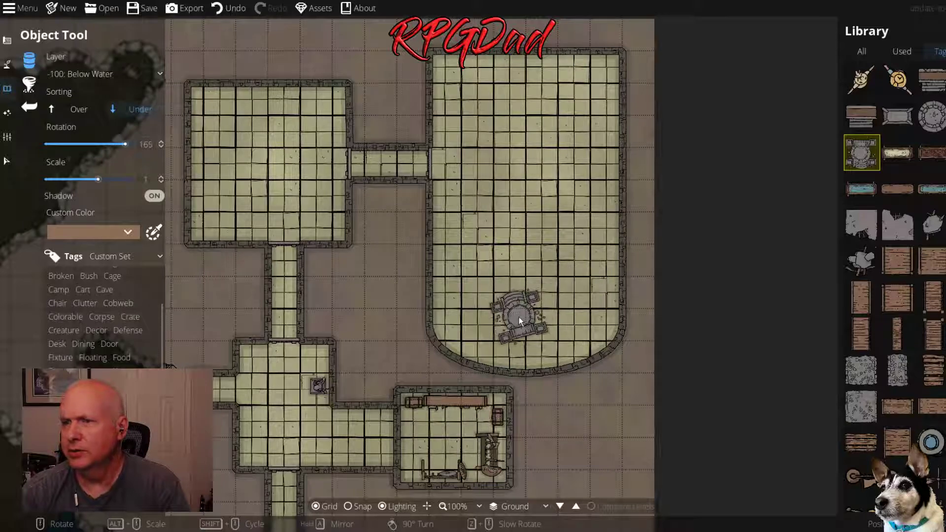
{"action": "scroll", "coordinate": [531, 299], "scroll_direction": "up", "scroll_amount": 4}
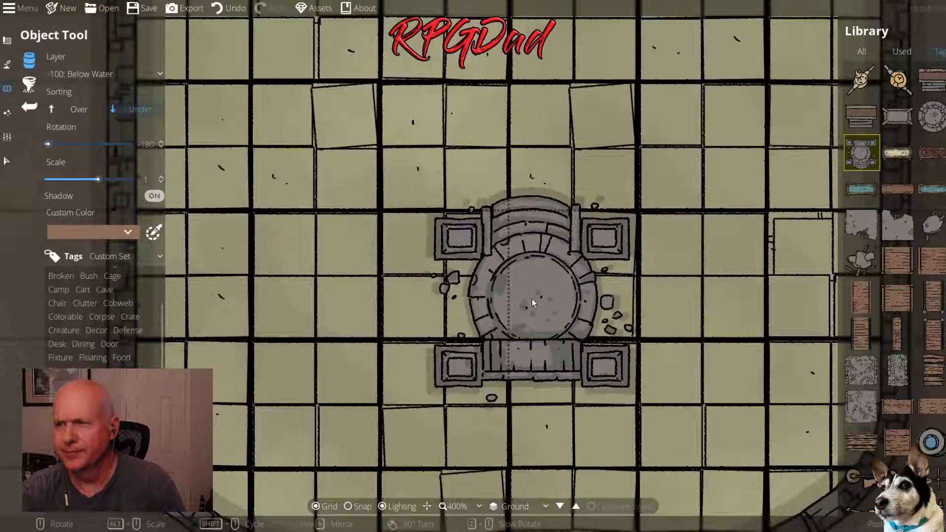
{"action": "scroll", "coordinate": [530, 299], "scroll_direction": "down", "scroll_amount": 1}
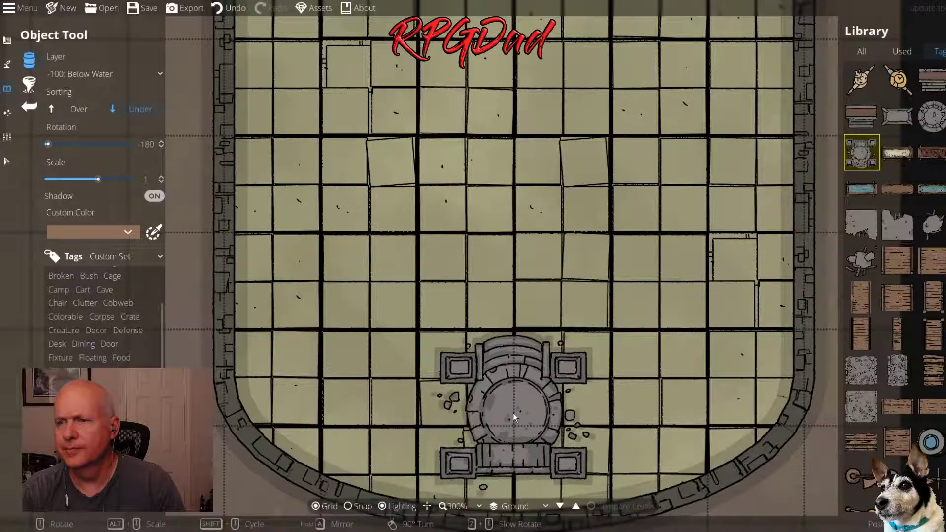
{"action": "left_click", "coordinate": [513, 412]}
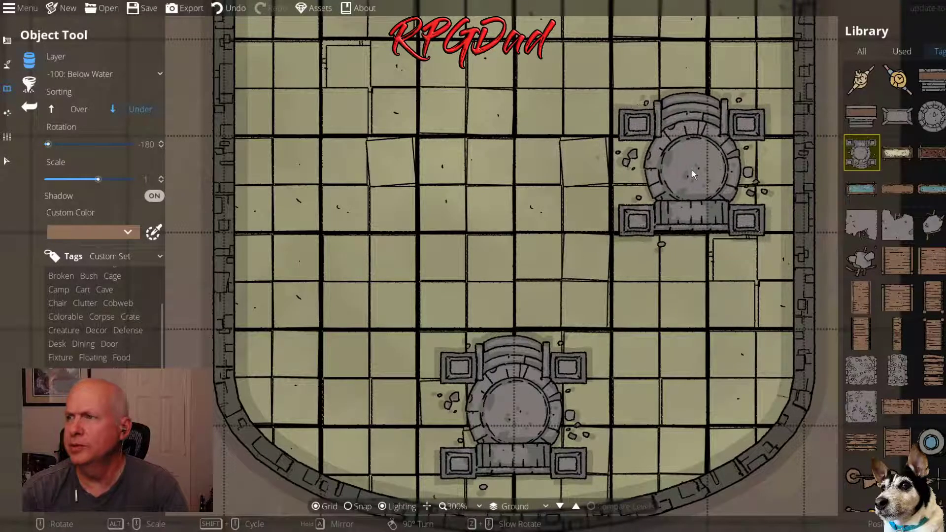
Browse the light-source objects and preview both chandelier styles in the rounded hall north of the stone dais
{"action": "mouse_move", "coordinate": [897, 80]}
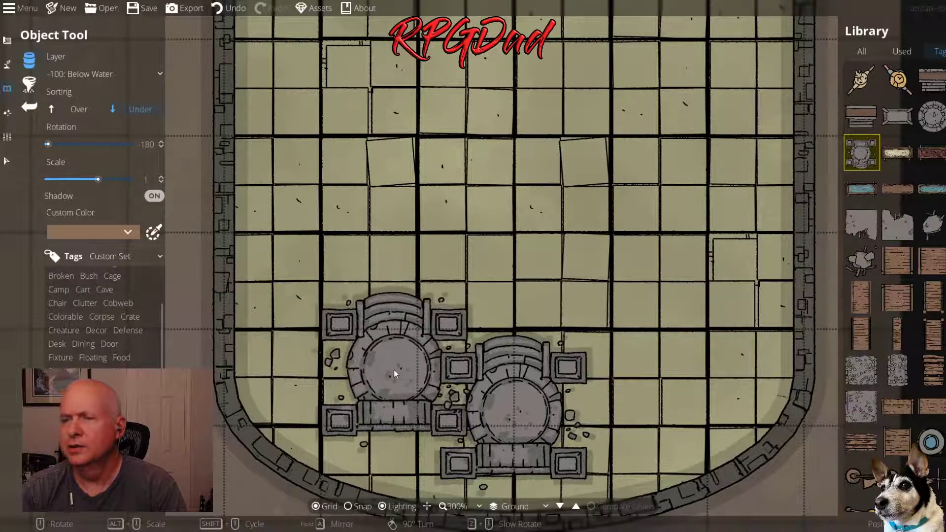
{"action": "left_click_drag", "start_coordinate": [394, 369], "coordinate": [431, 185]}
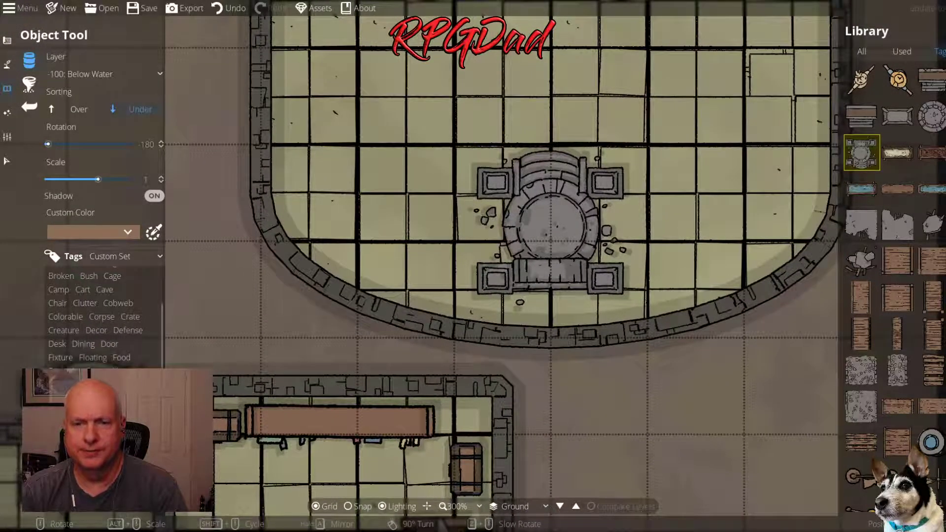
{"action": "left_click", "coordinate": [109, 387]}
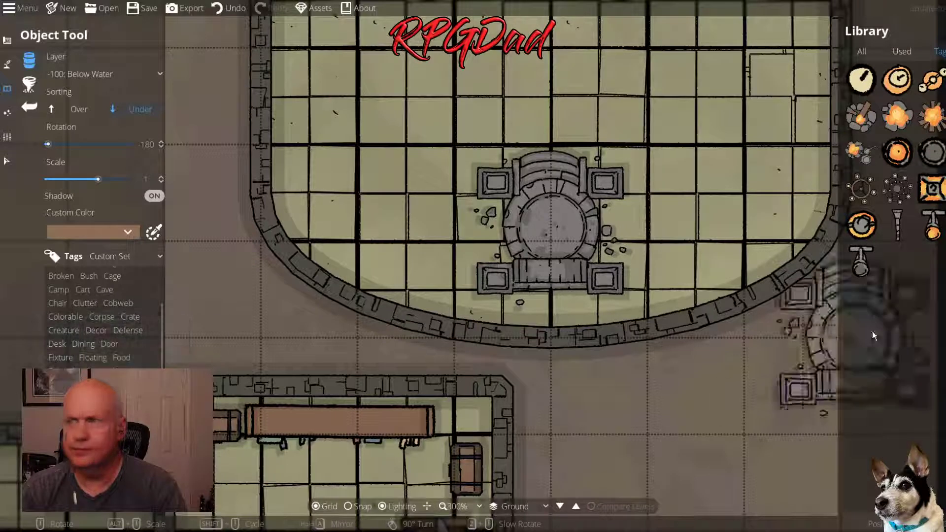
{"action": "mouse_move", "coordinate": [861, 190]}
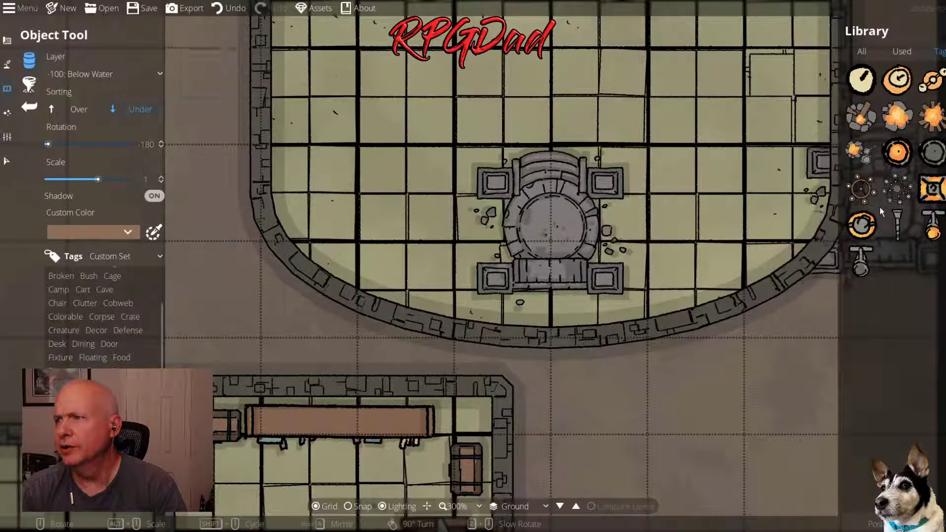
{"action": "mouse_move", "coordinate": [891, 192]}
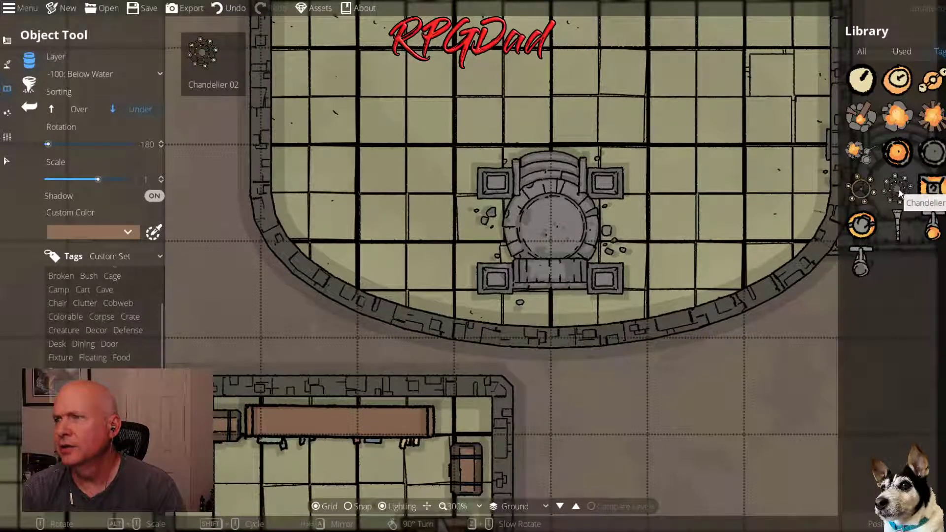
{"action": "left_click", "coordinate": [899, 189]}
{"action": "key", "text": "w"}
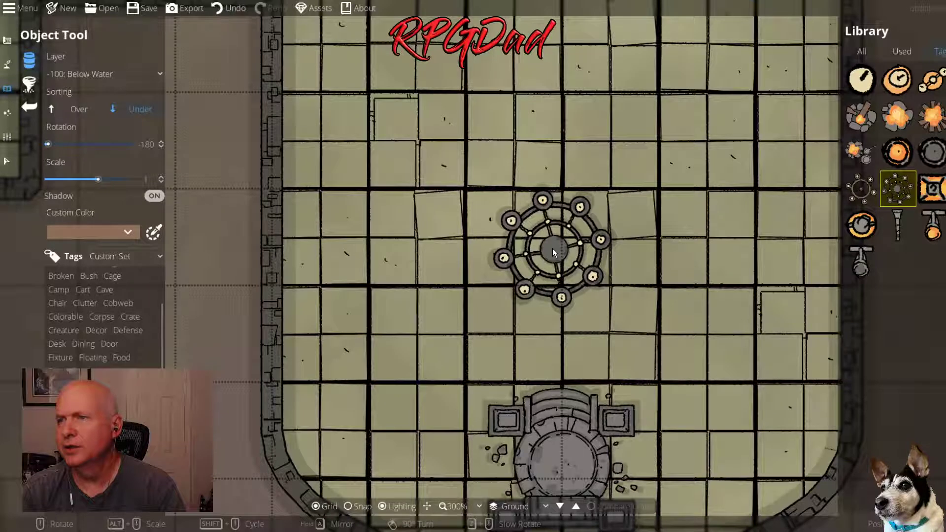
{"action": "left_click", "coordinate": [860, 190]}
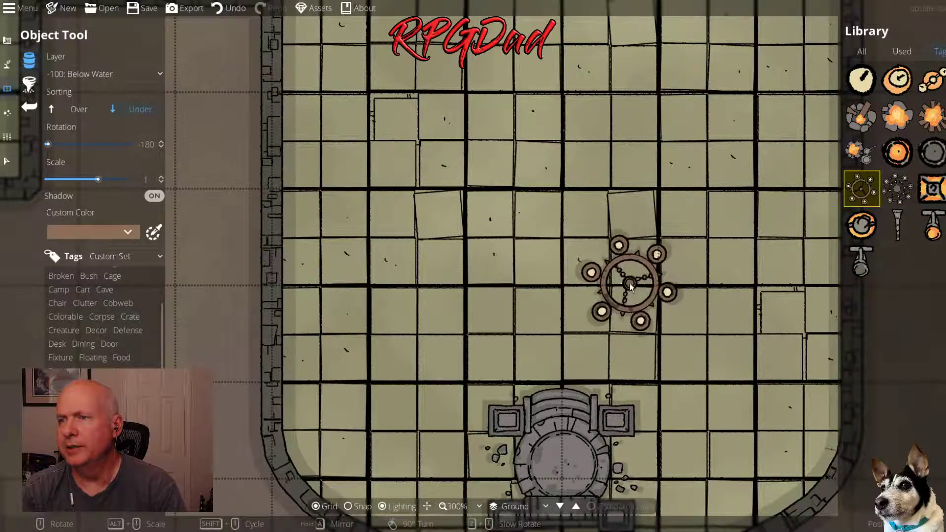
{"action": "scroll", "coordinate": [630, 288], "scroll_direction": "down", "scroll_amount": 1}
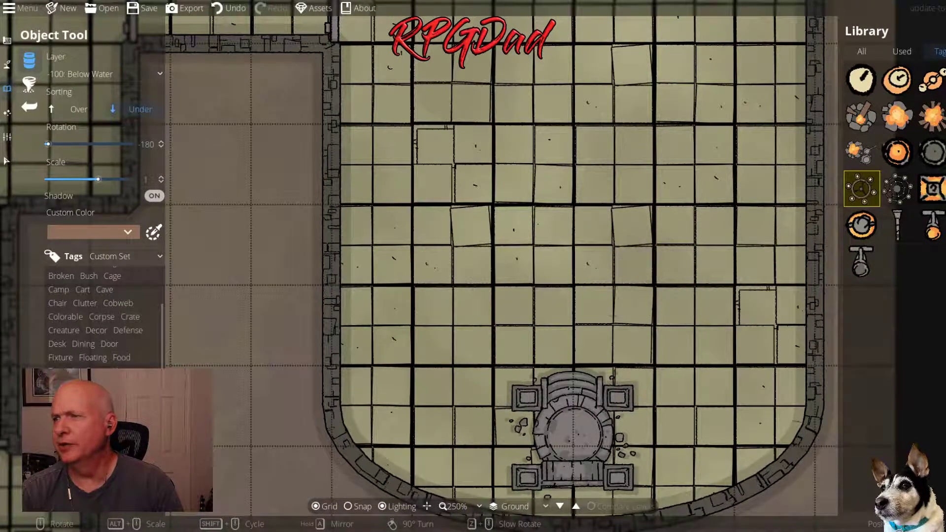
Place two lit wall torches at -90° rotation along the west wall of the rounded hall, south of the passage entrance
{"action": "left_click", "coordinate": [921, 240]}
{"action": "scroll", "coordinate": [761, 294], "scroll_direction": "up", "scroll_amount": 14}
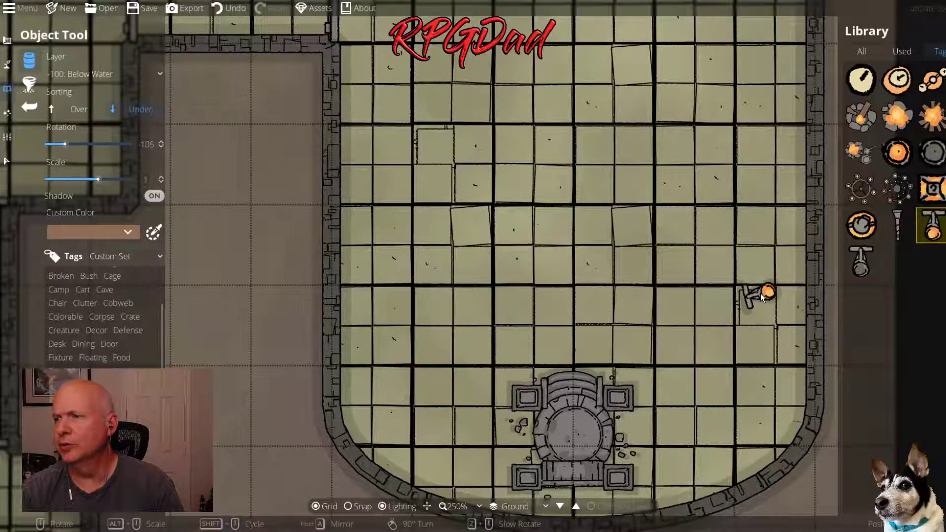
{"action": "scroll", "coordinate": [372, 309], "scroll_direction": "down", "scroll_amount": 8}
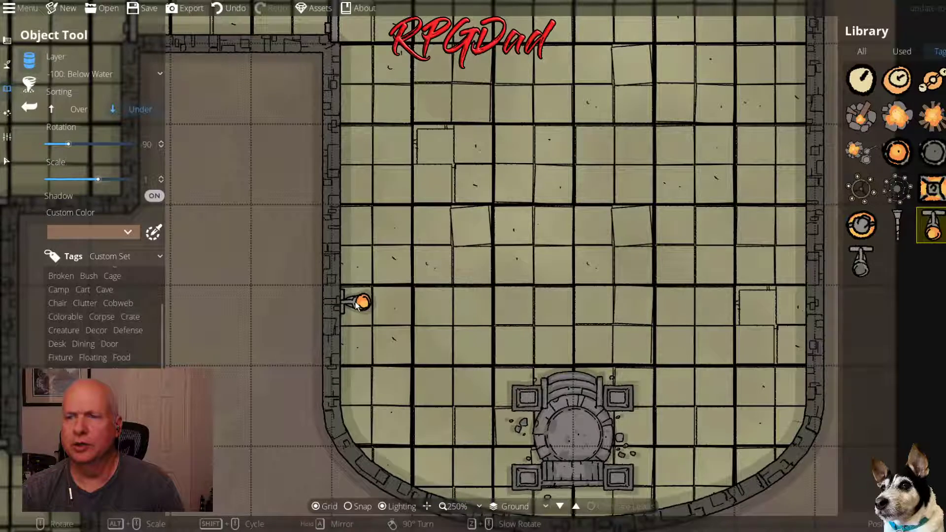
{"action": "left_click", "coordinate": [355, 303]}
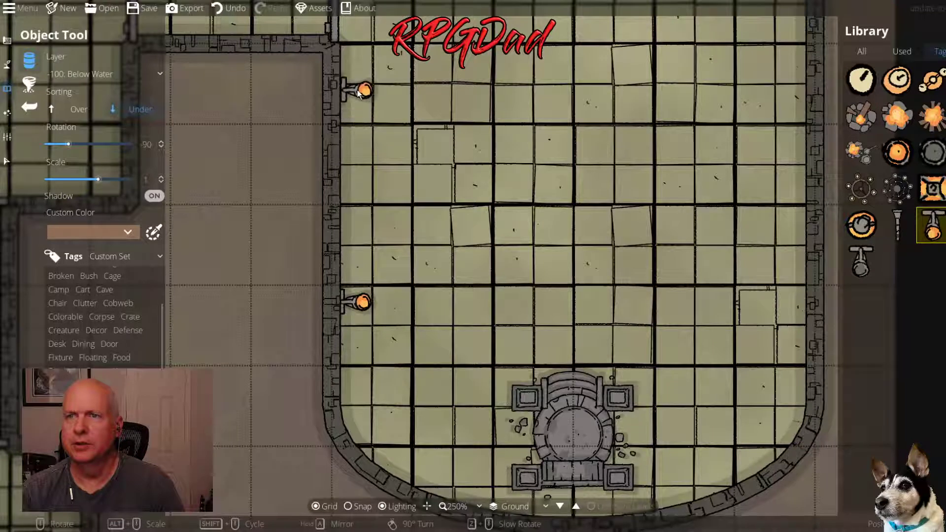
{"action": "left_click", "coordinate": [356, 93]}
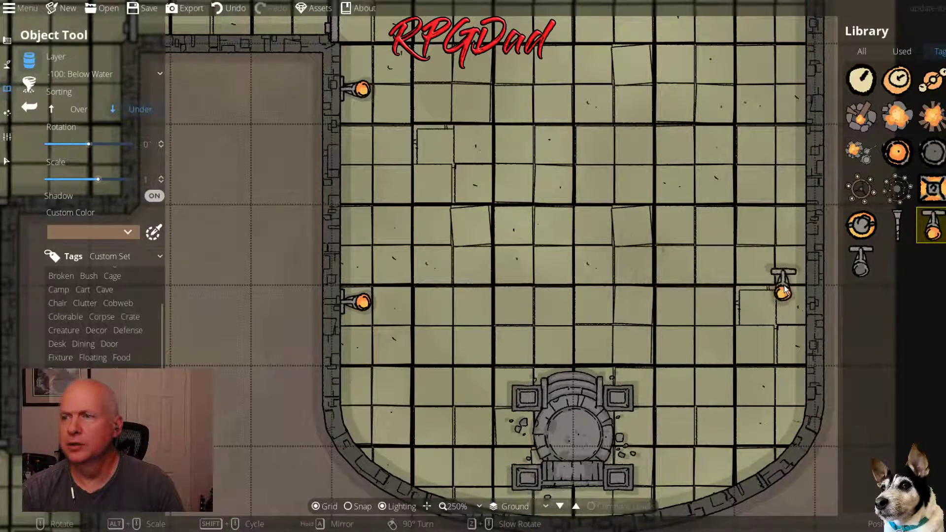
Place two lit wall torches at 90° rotation on the rounded hall's east wall, opposite the west wall torches
{"action": "scroll", "coordinate": [787, 290], "scroll_direction": "down", "scroll_amount": 6}
{"action": "scroll", "coordinate": [786, 291], "scroll_direction": "up", "scroll_amount": 1}
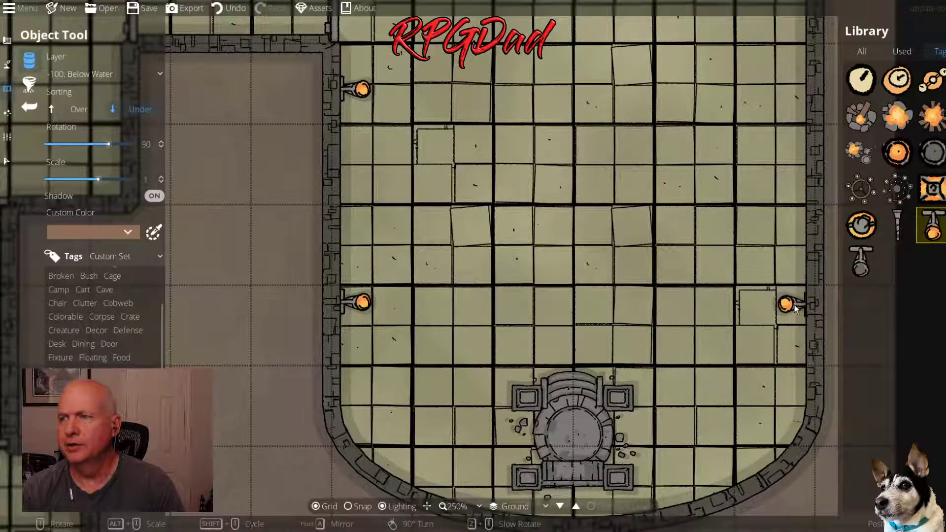
{"action": "left_click", "coordinate": [791, 306]}
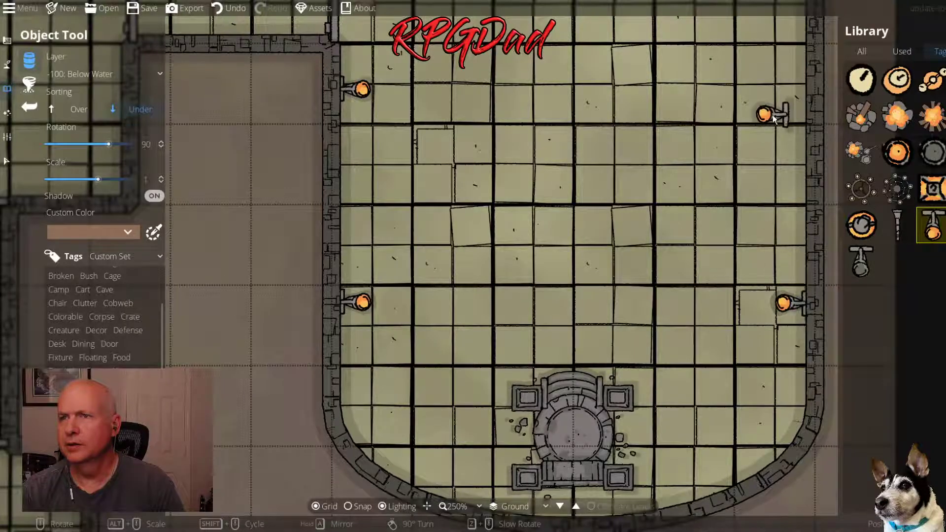
{"action": "left_click_drag", "start_coordinate": [771, 112], "coordinate": [751, 196]}
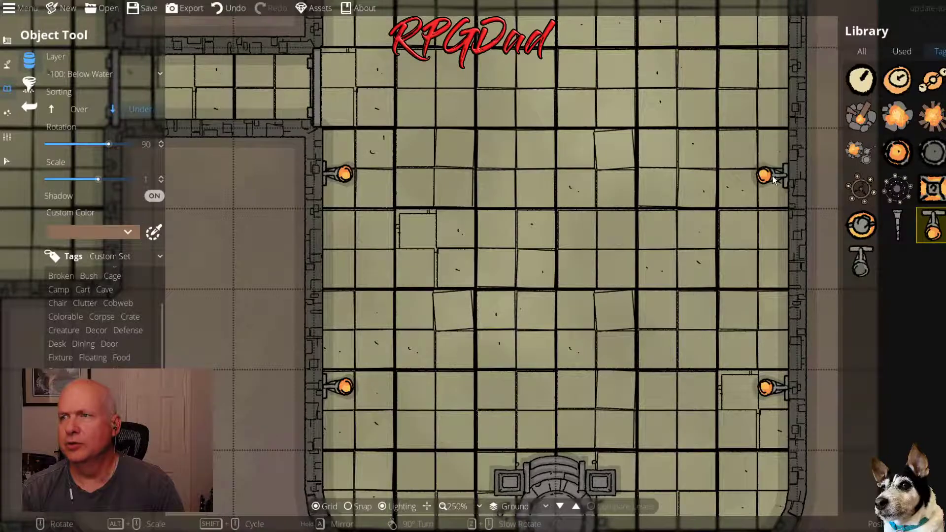
{"action": "left_click", "coordinate": [773, 176]}
{"action": "left_click_drag", "start_coordinate": [725, 113], "coordinate": [680, 289]}
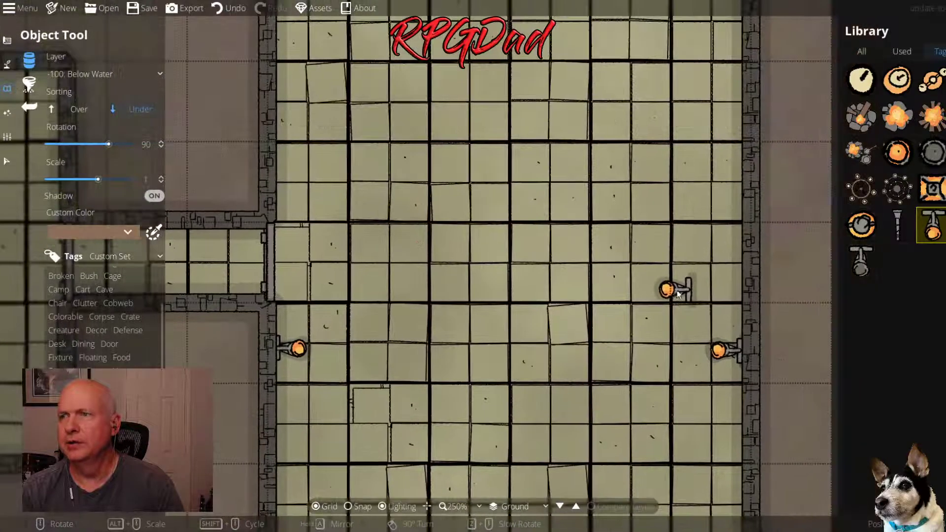
Place wall torches on the large room's upper east wall at 90° rotation, upper west wall at -90°, and middle of the north wall at 0°
{"action": "left_click_drag", "start_coordinate": [660, 131], "coordinate": [675, 224]}
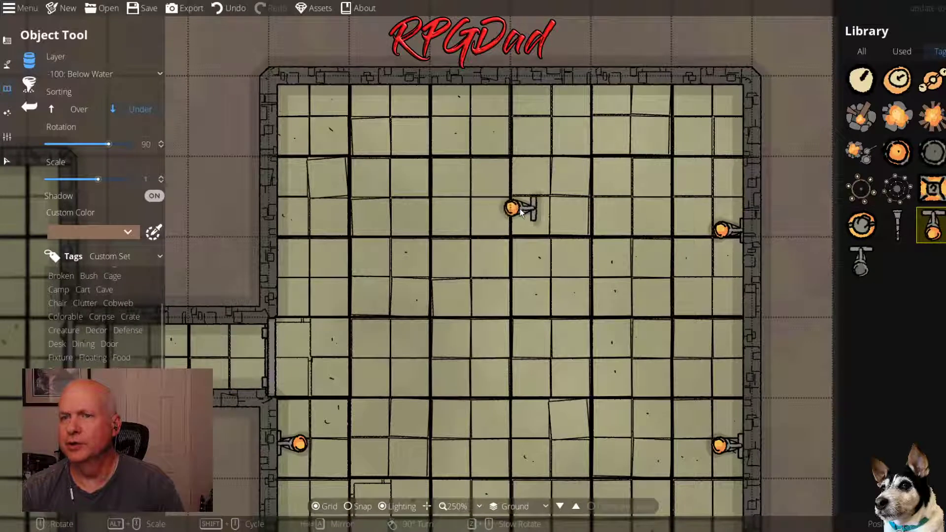
{"action": "scroll", "coordinate": [488, 212], "scroll_direction": "down", "scroll_amount": 2}
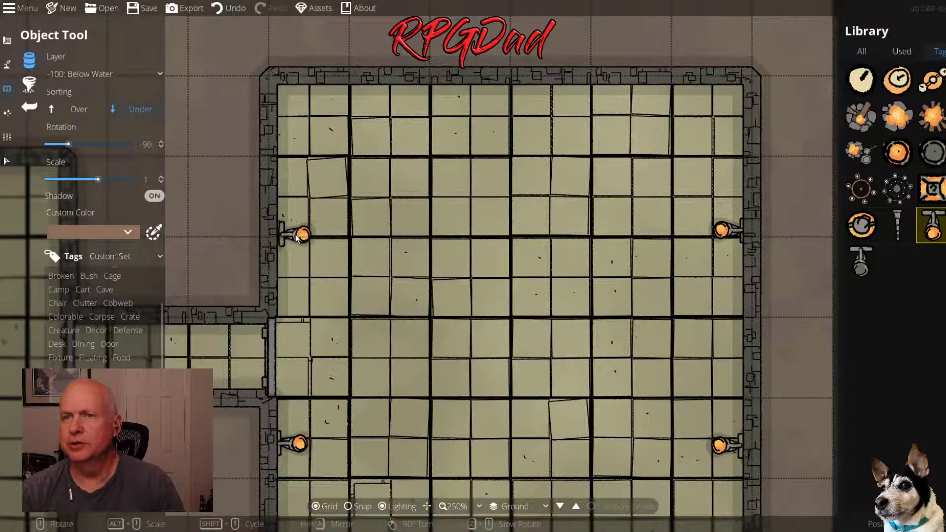
{"action": "left_click", "coordinate": [290, 232]}
{"action": "scroll", "coordinate": [480, 125], "scroll_direction": "up", "scroll_amount": 1}
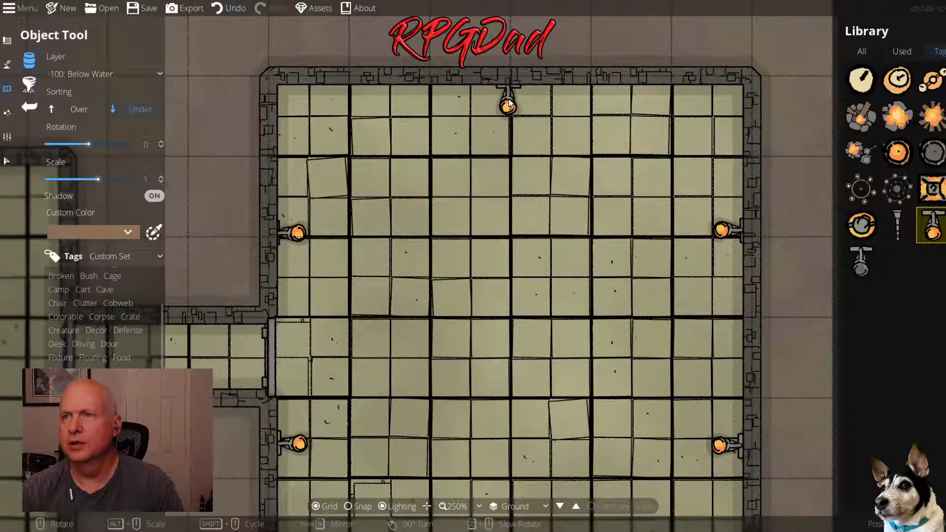
{"action": "left_click", "coordinate": [509, 104]}
Set up the Light Tool with intensity 0.7 and widgets turned on
{"action": "left_click_drag", "start_coordinate": [543, 307], "coordinate": [639, 157]}
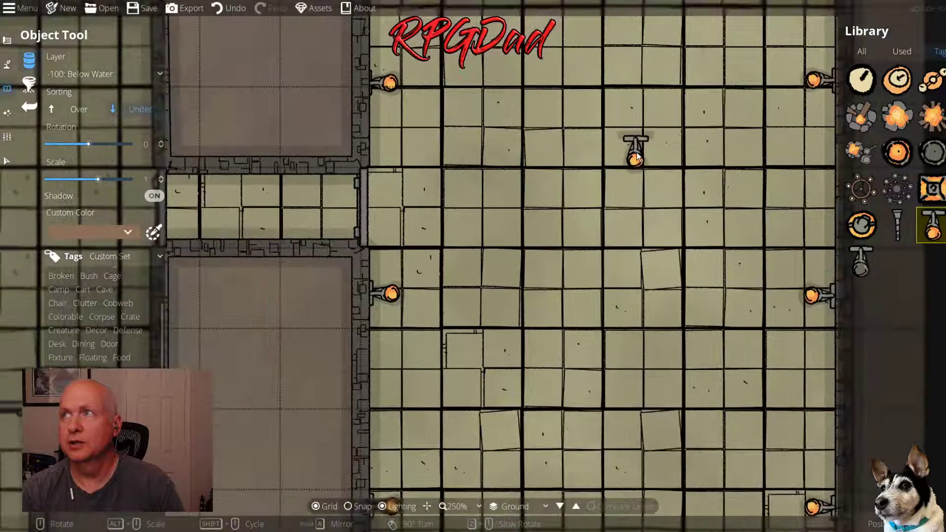
{"action": "scroll", "coordinate": [639, 158], "scroll_direction": "down", "scroll_amount": 1}
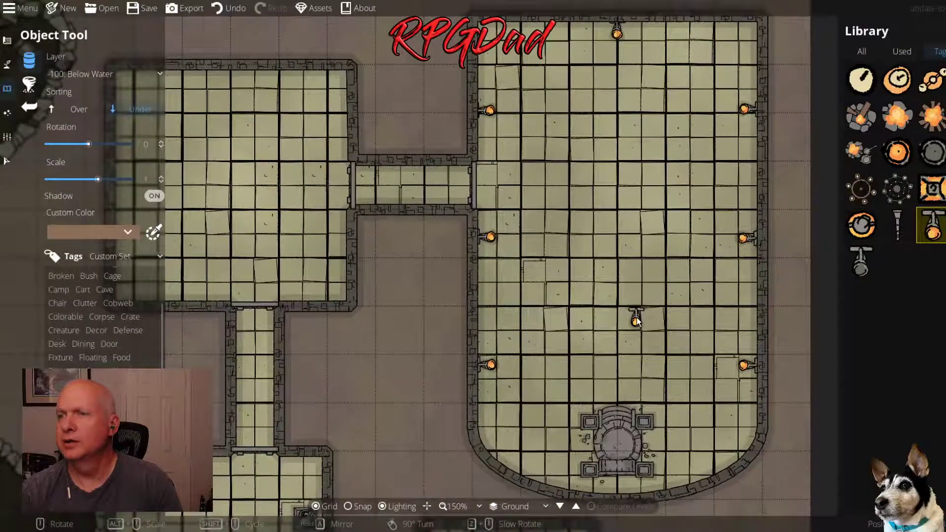
{"action": "left_click_drag", "start_coordinate": [633, 317], "coordinate": [521, 310]}
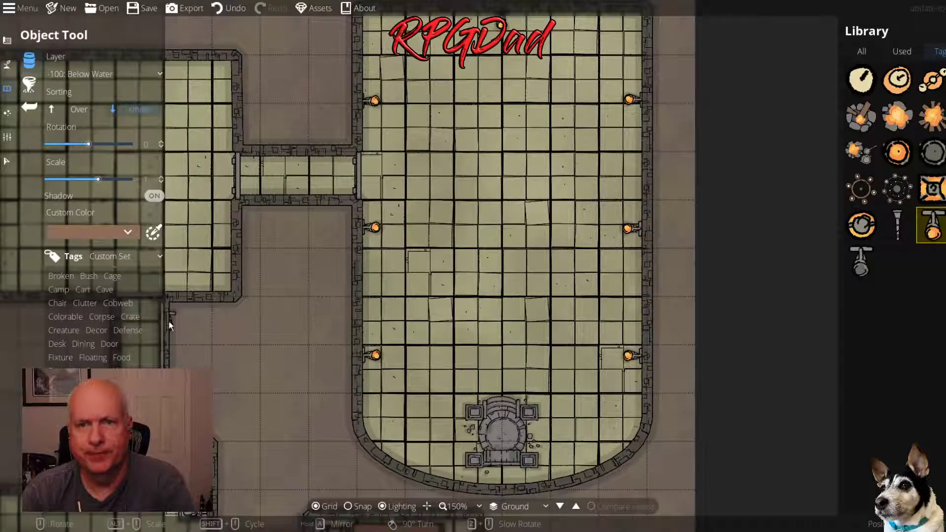
{"action": "left_click", "coordinate": [7, 117]}
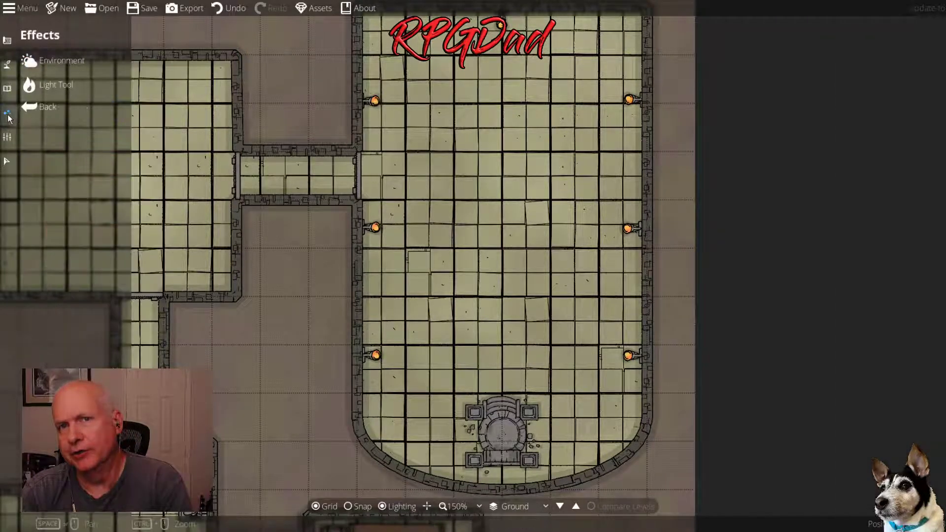
{"action": "left_click", "coordinate": [41, 83]}
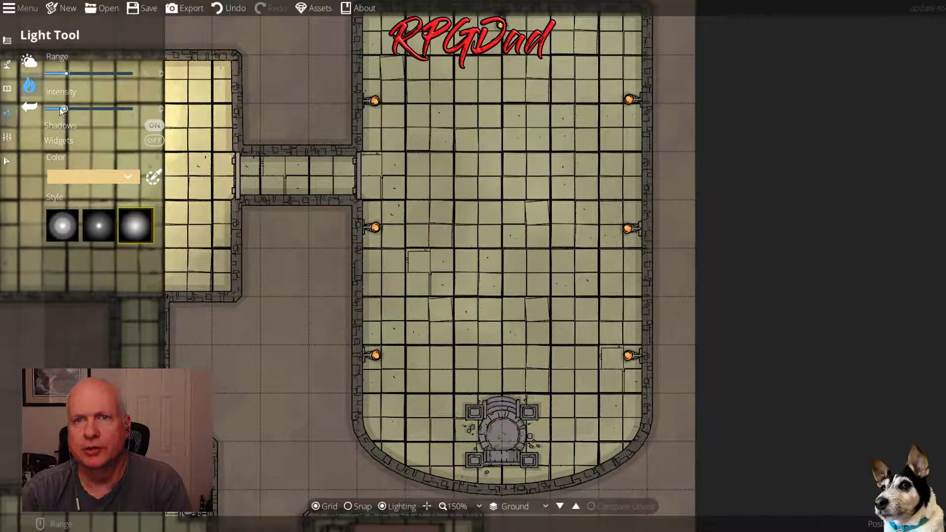
{"action": "left_click_drag", "start_coordinate": [62, 109], "coordinate": [55, 108]}
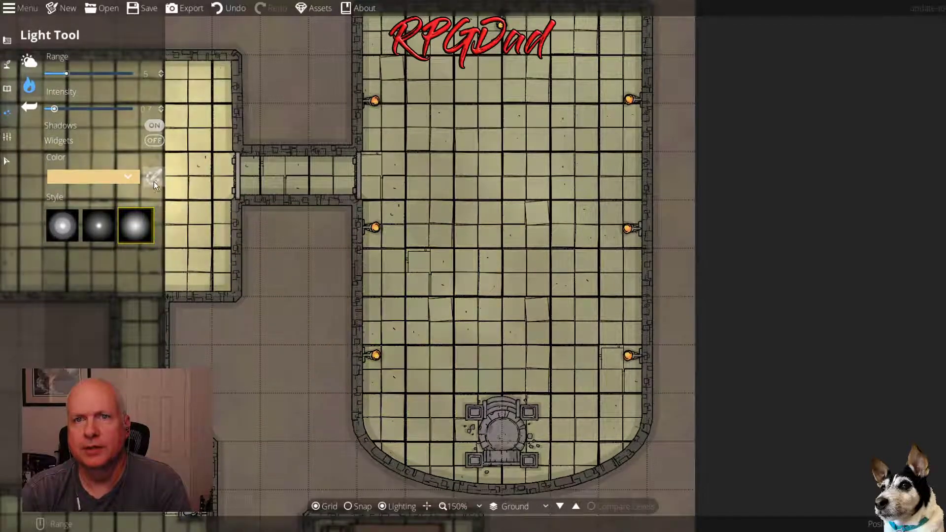
{"action": "left_click", "coordinate": [154, 140]}
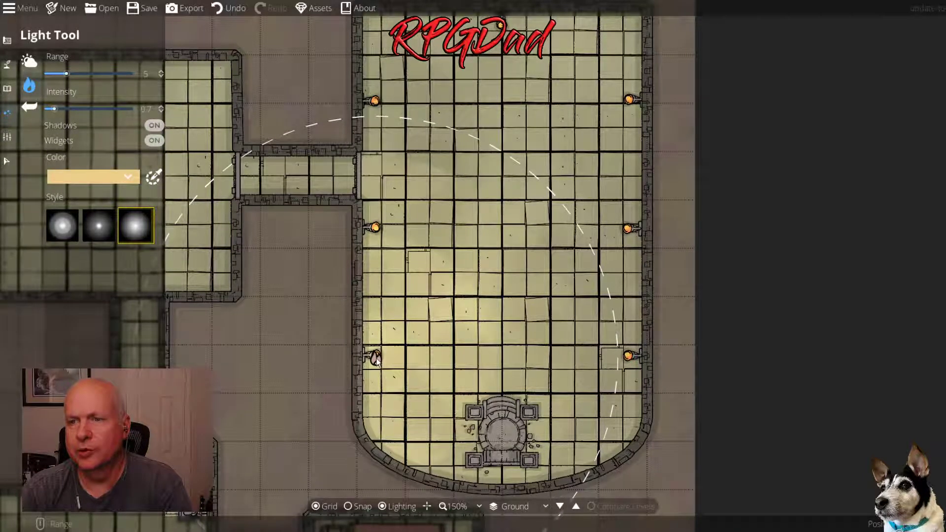
Set the light range to 4.1 and place lights on the lower and middle torches of the large room's west wall
{"action": "left_click", "coordinate": [375, 357]}
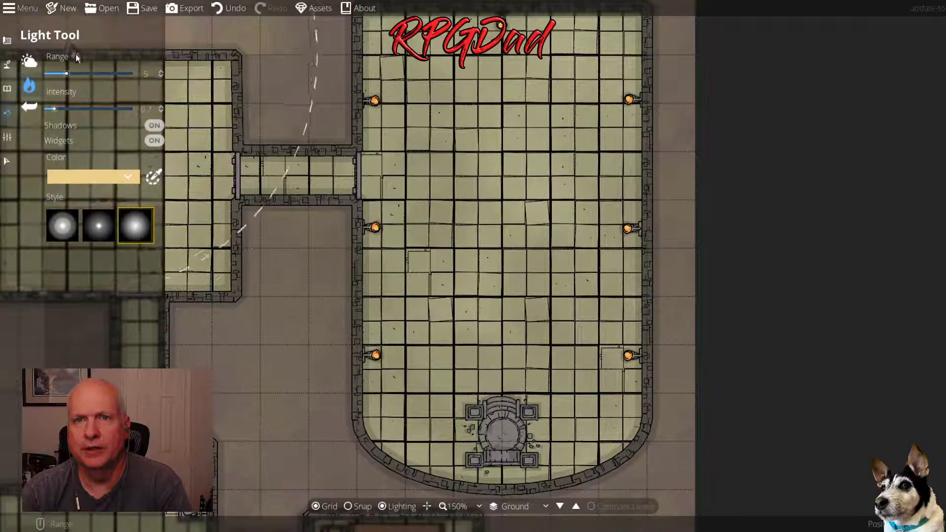
{"action": "left_click_drag", "start_coordinate": [65, 74], "coordinate": [63, 75]}
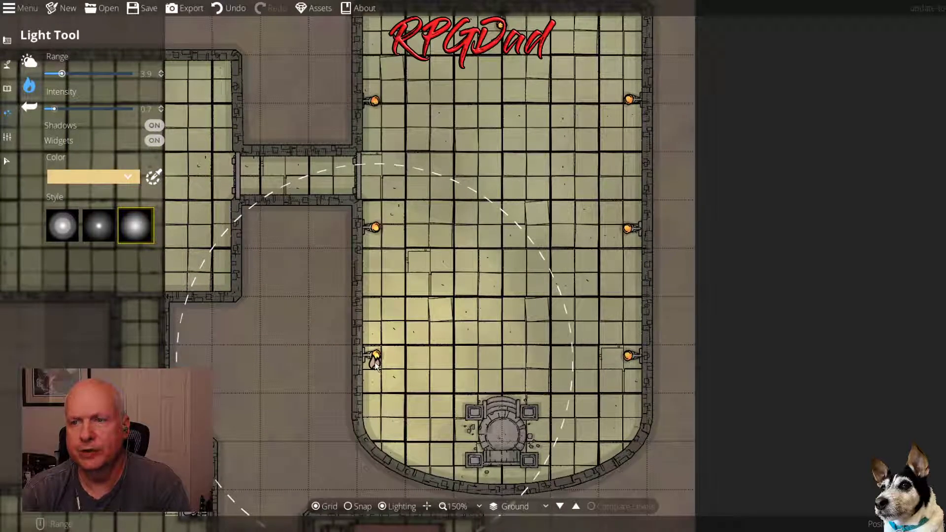
{"action": "right_click", "coordinate": [375, 362]}
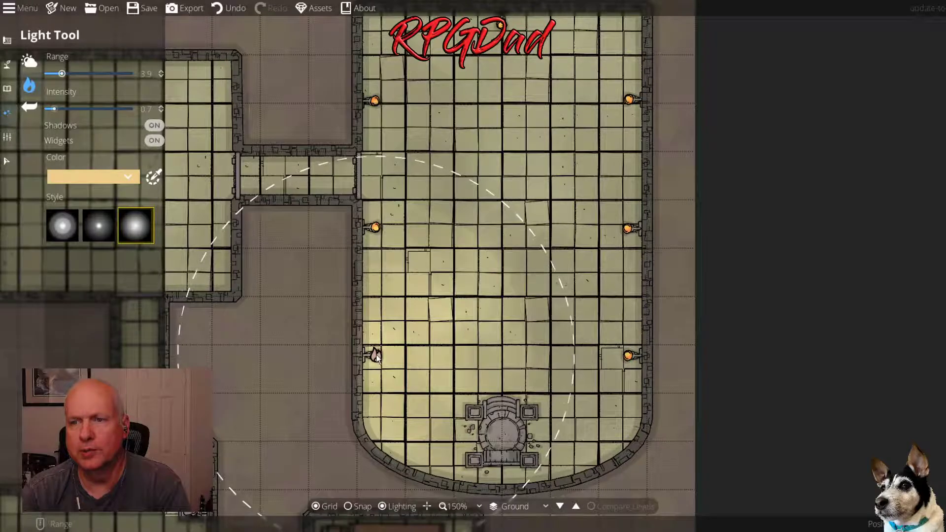
{"action": "left_click", "coordinate": [375, 356]}
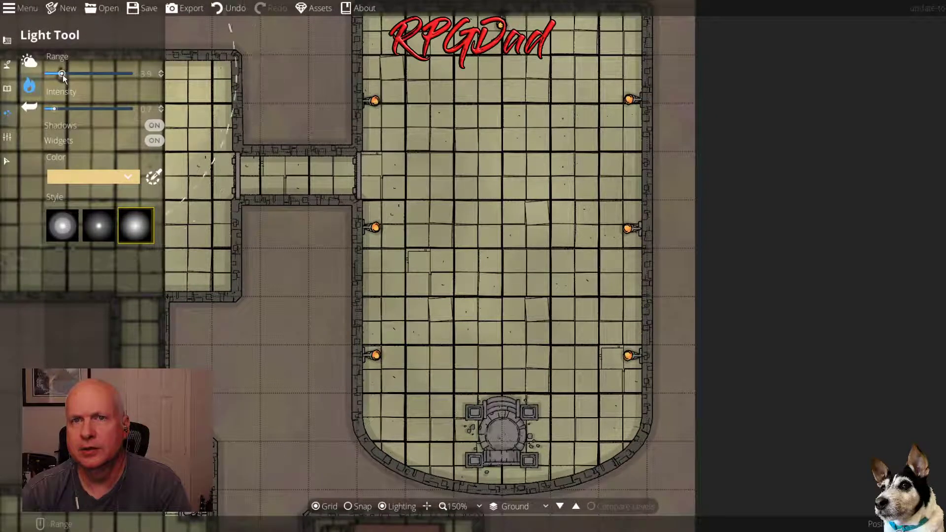
{"action": "left_click_drag", "start_coordinate": [63, 75], "coordinate": [63, 74]}
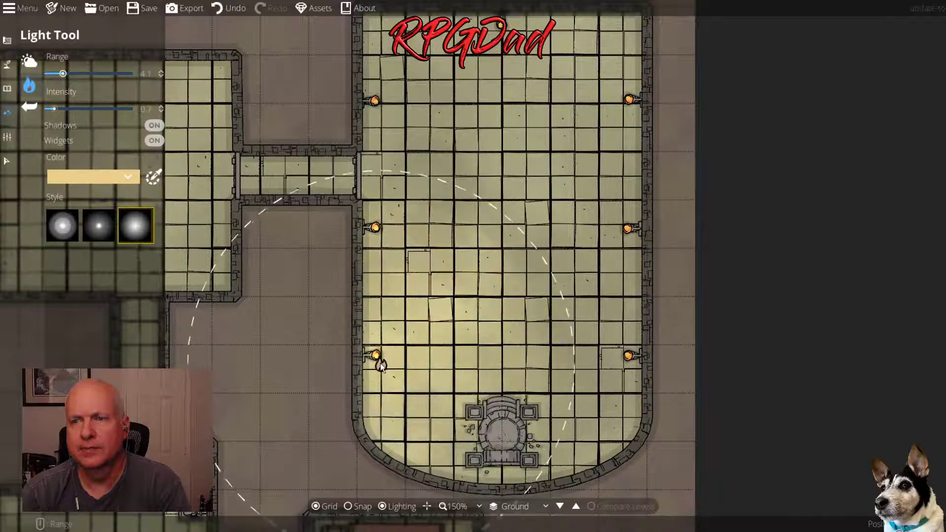
{"action": "left_click", "coordinate": [375, 356]}
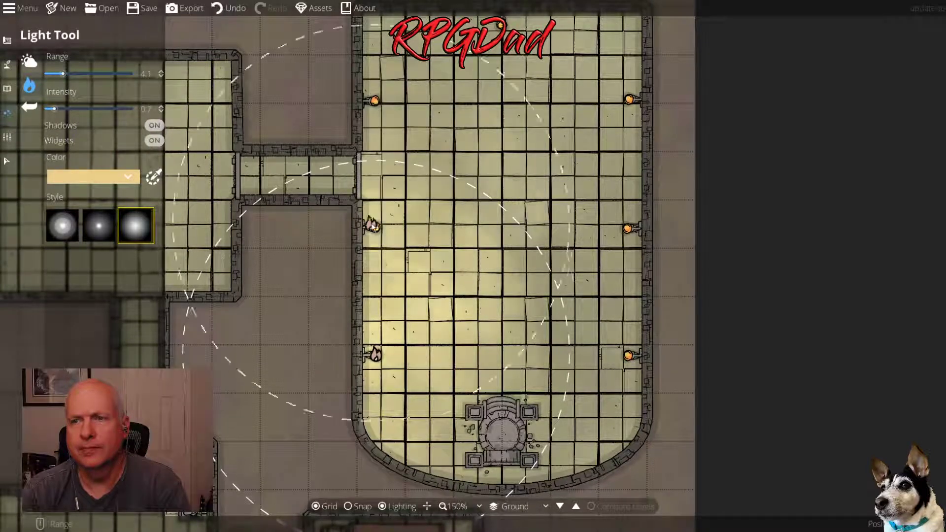
{"action": "left_click", "coordinate": [375, 226]}
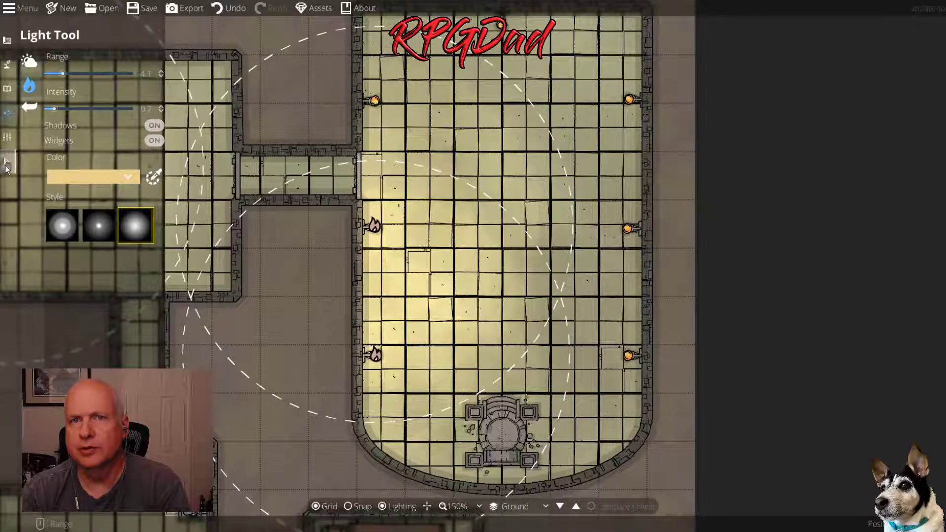
Move the northernmost torches on the west and east walls slightly south, keeping them level with each other
{"action": "left_click", "coordinate": [7, 162]}
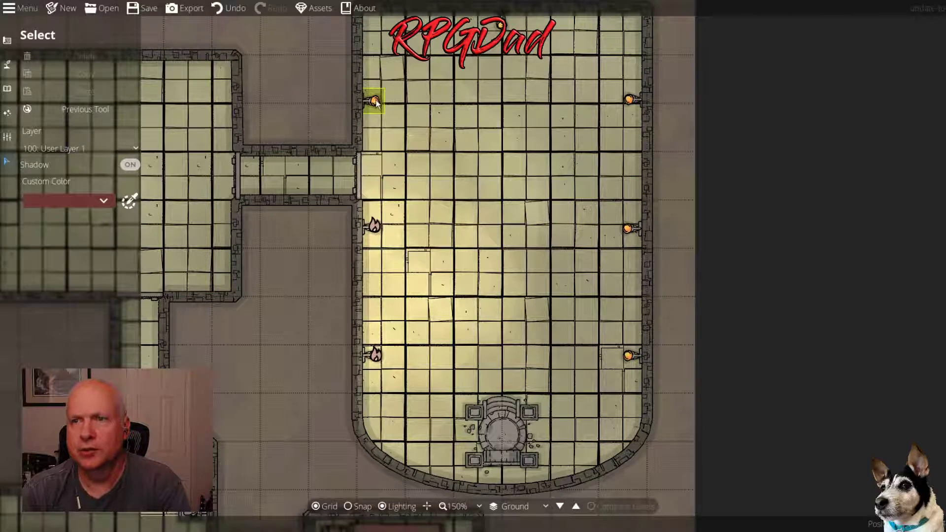
{"action": "left_click_drag", "start_coordinate": [375, 102], "coordinate": [376, 129]}
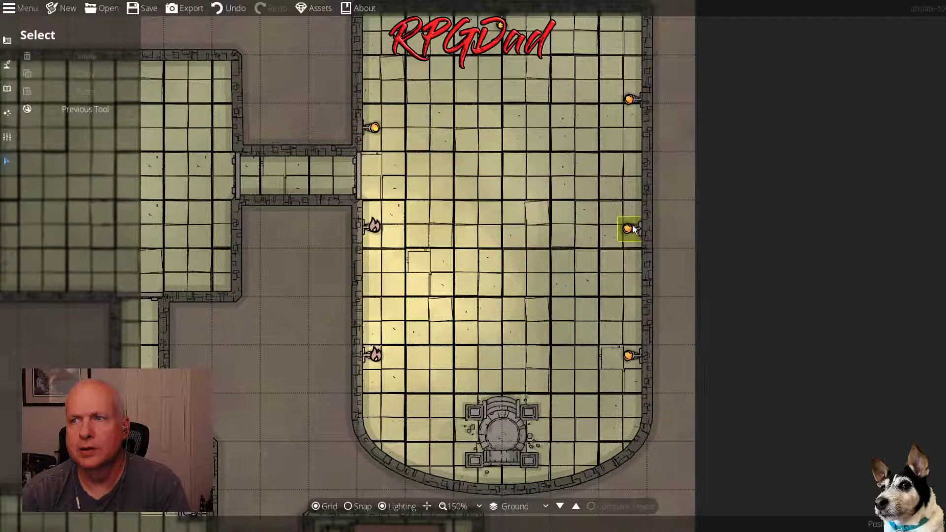
{"action": "left_click_drag", "start_coordinate": [631, 101], "coordinate": [631, 128]}
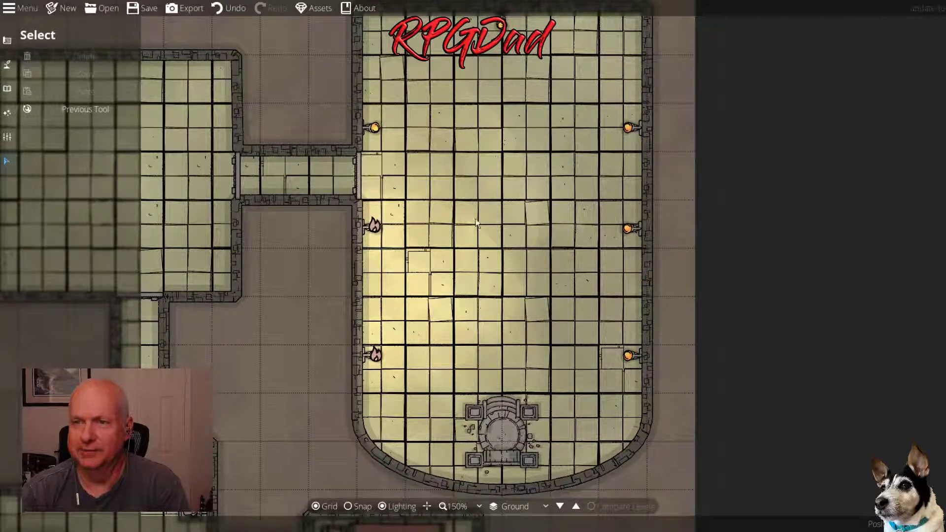
Place lights on the northernmost torches of the west and east walls with the Light Tool
{"action": "left_click", "coordinate": [7, 119]}
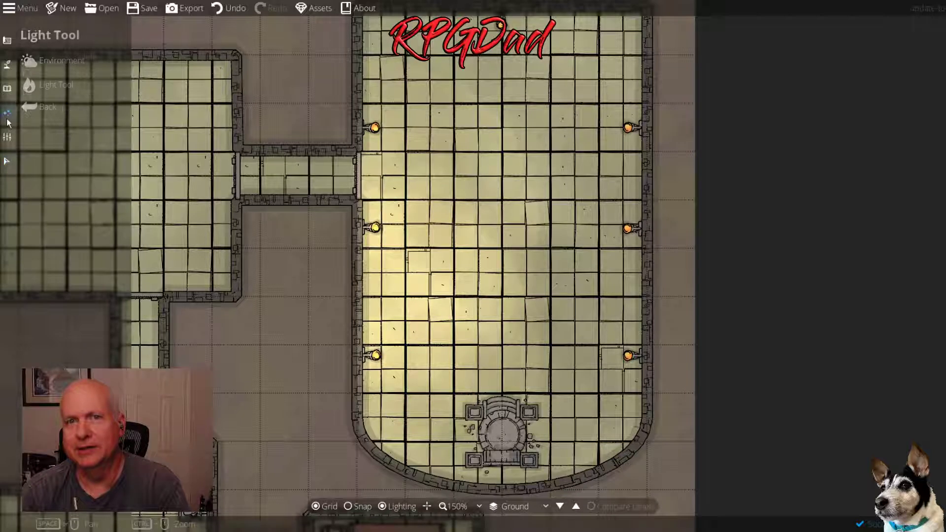
{"action": "left_click", "coordinate": [49, 85]}
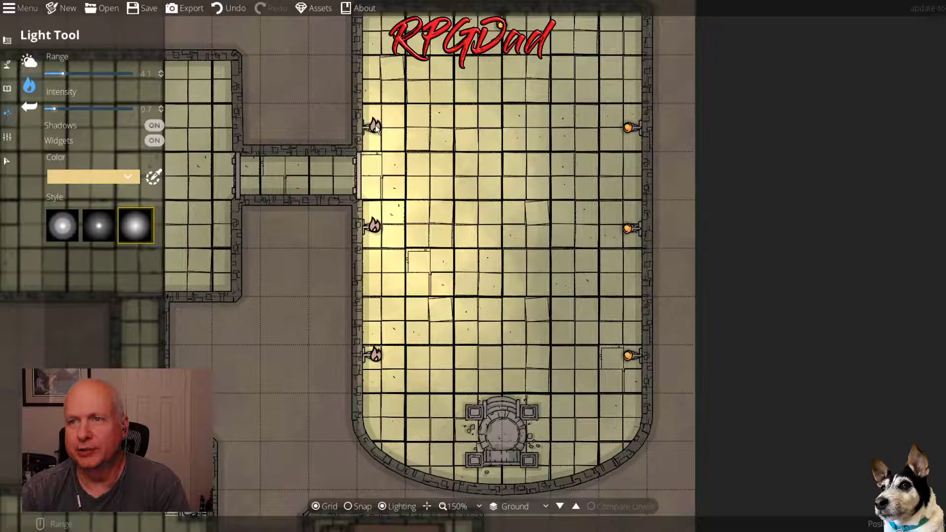
{"action": "left_click", "coordinate": [628, 127]}
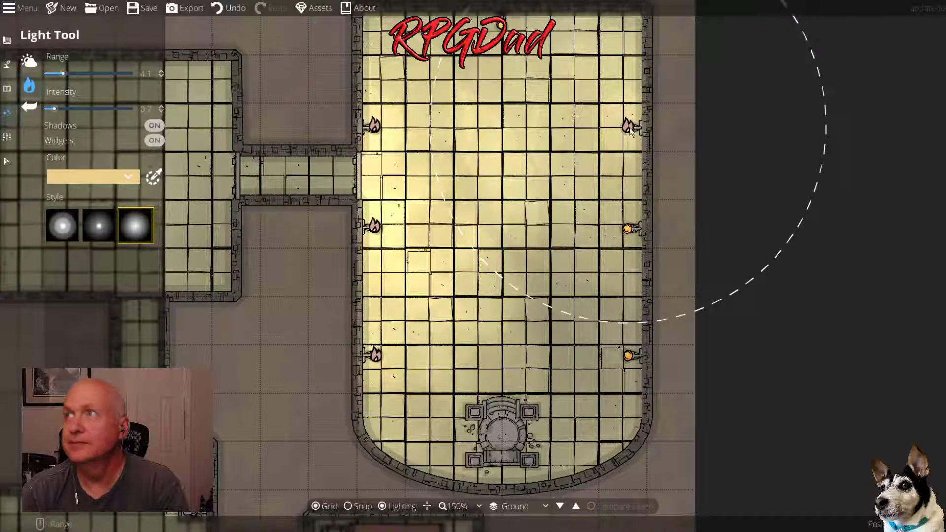
Add lights to the middle and lower torches of the east wall and to the north wall torch
{"action": "left_click", "coordinate": [602, 226]}
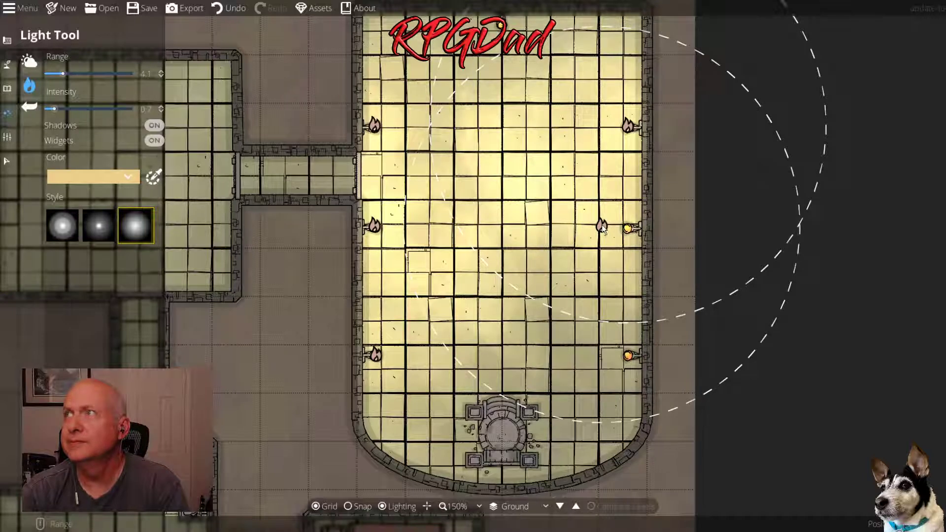
{"action": "left_click_drag", "start_coordinate": [601, 226], "coordinate": [627, 354]}
{"action": "left_click", "coordinate": [620, 254]}
{"action": "left_click_drag", "start_coordinate": [620, 254], "coordinate": [627, 227]}
{"action": "left_click", "coordinate": [548, 127]}
{"action": "left_click_drag", "start_coordinate": [548, 127], "coordinate": [628, 222]}
{"action": "left_click", "coordinate": [556, 200]}
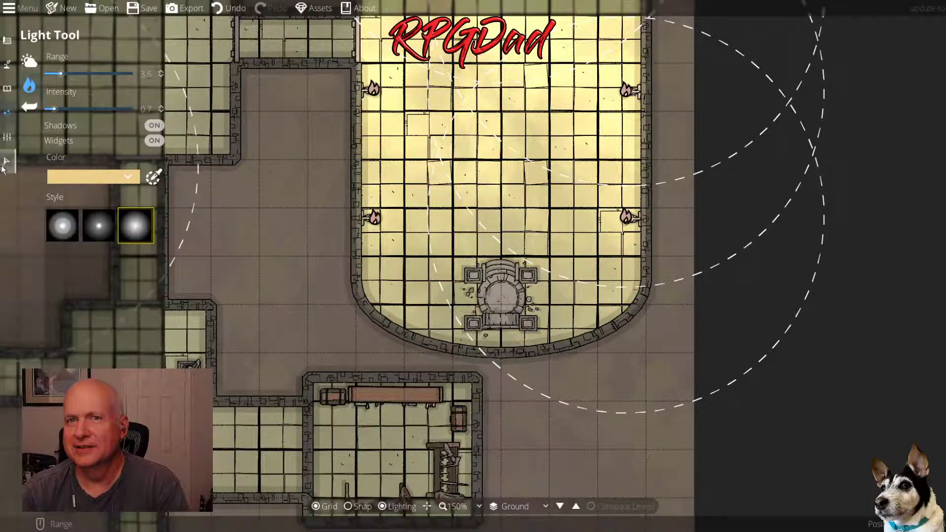
With the Object Tool, filter the library by the Blood tag, choose the second blood pool and set its sorting to Over
{"action": "left_click", "coordinate": [7, 160]}
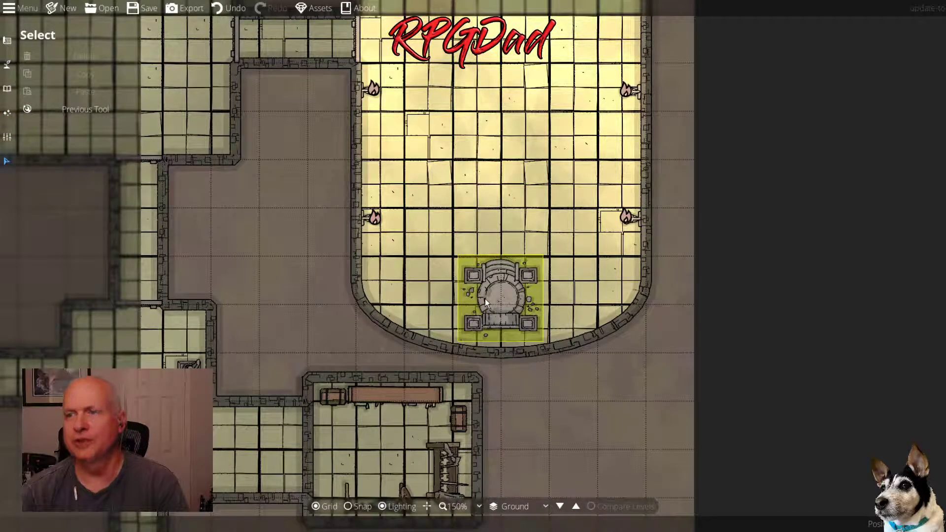
{"action": "scroll", "coordinate": [438, 271], "scroll_direction": "down", "scroll_amount": 2}
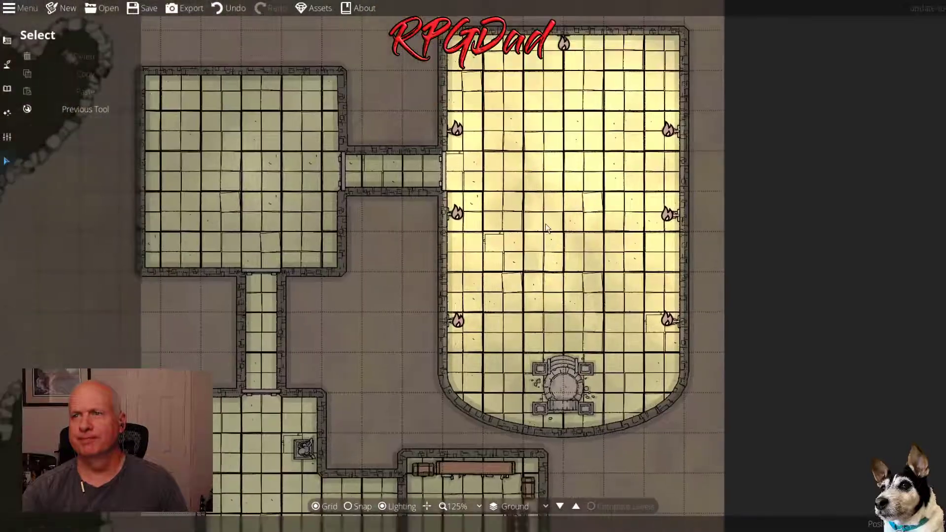
{"action": "scroll", "coordinate": [521, 252], "scroll_direction": "up", "scroll_amount": 1}
{"action": "left_click_drag", "start_coordinate": [521, 252], "coordinate": [502, 143]}
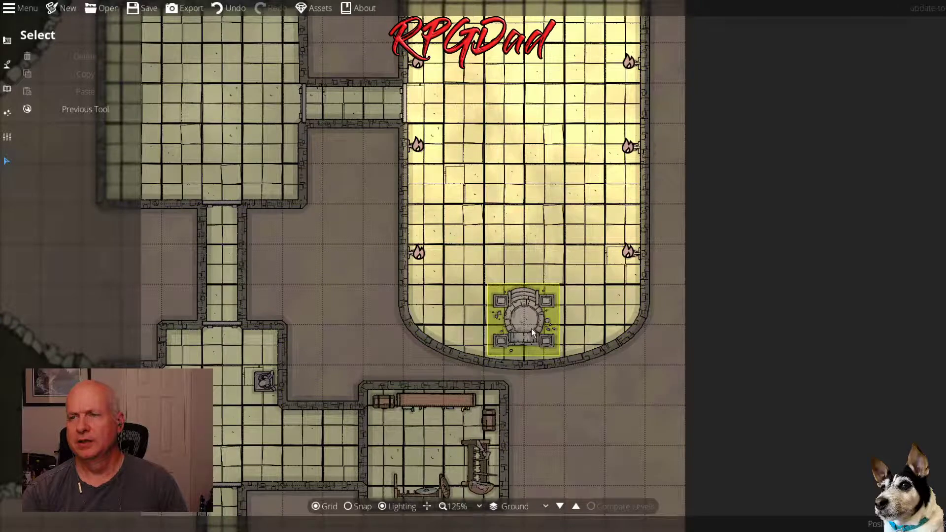
{"action": "scroll", "coordinate": [531, 332], "scroll_direction": "up", "scroll_amount": 5}
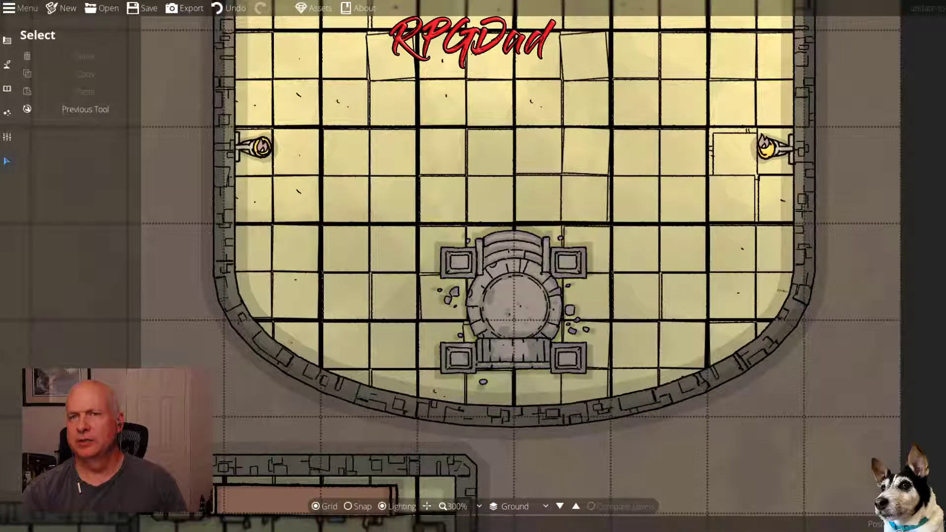
{"action": "left_click", "coordinate": [7, 89]}
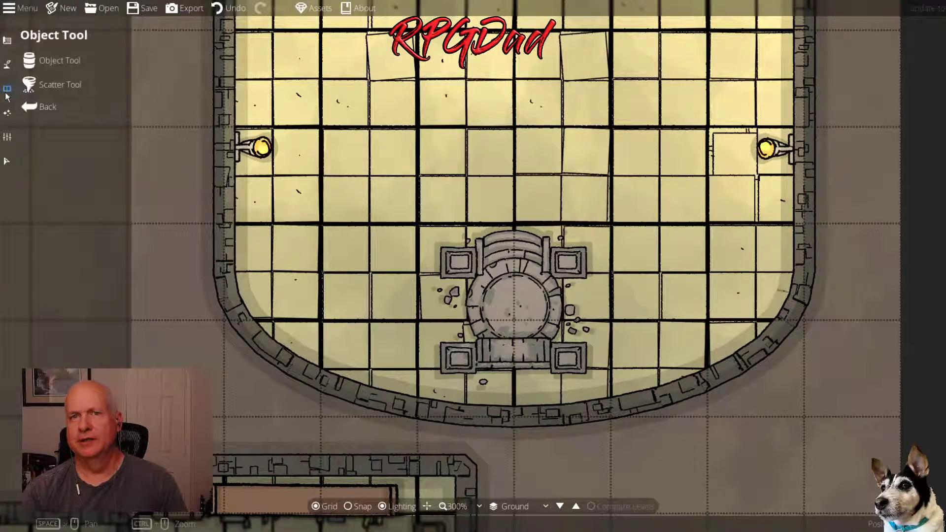
{"action": "left_click", "coordinate": [44, 85]}
{"action": "left_click", "coordinate": [45, 63]}
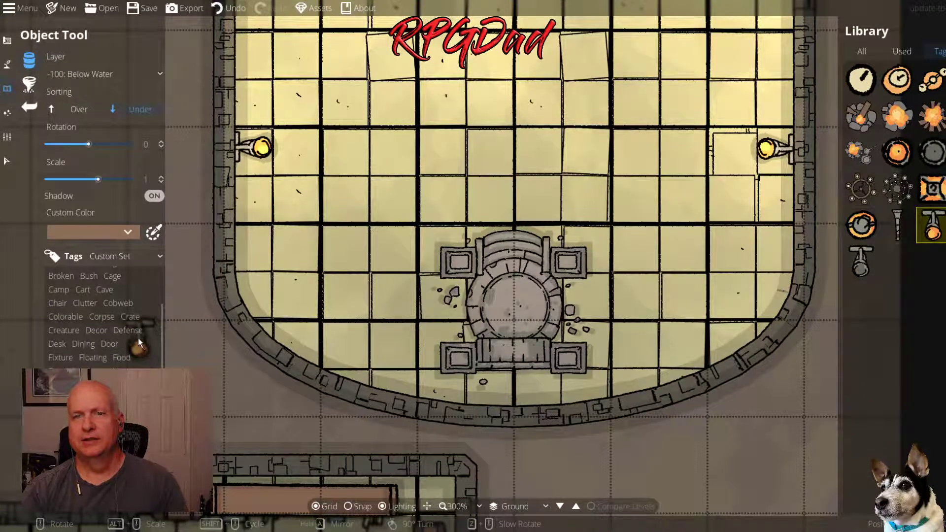
{"action": "scroll", "coordinate": [101, 329], "scroll_direction": "up", "scroll_amount": 3}
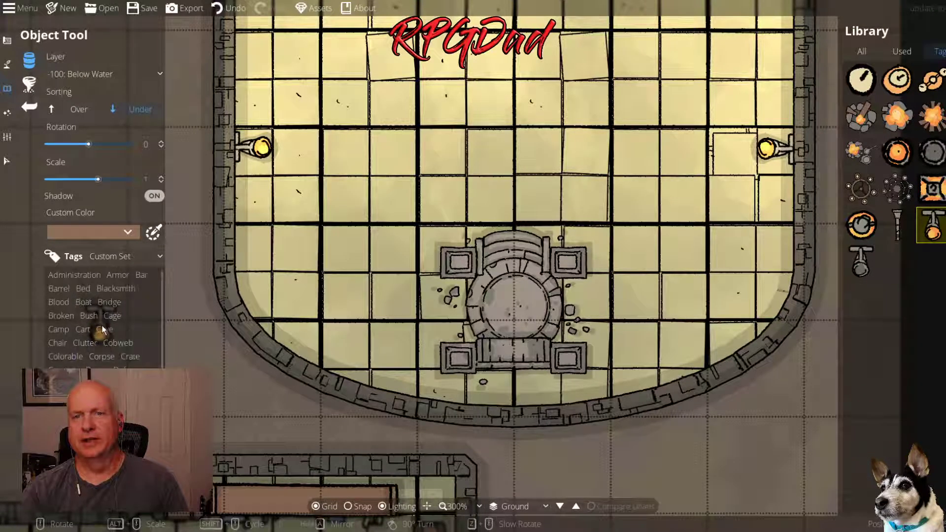
{"action": "left_click", "coordinate": [59, 302]}
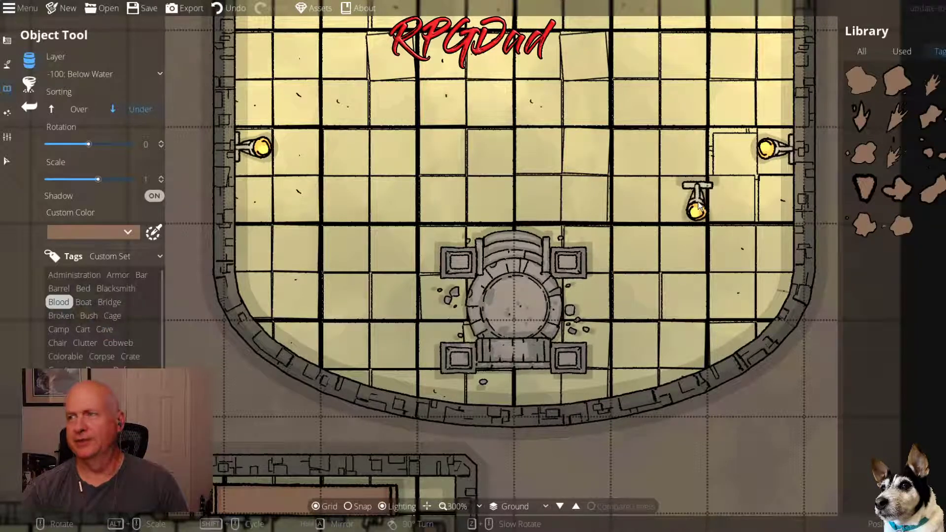
{"action": "left_click", "coordinate": [901, 88]}
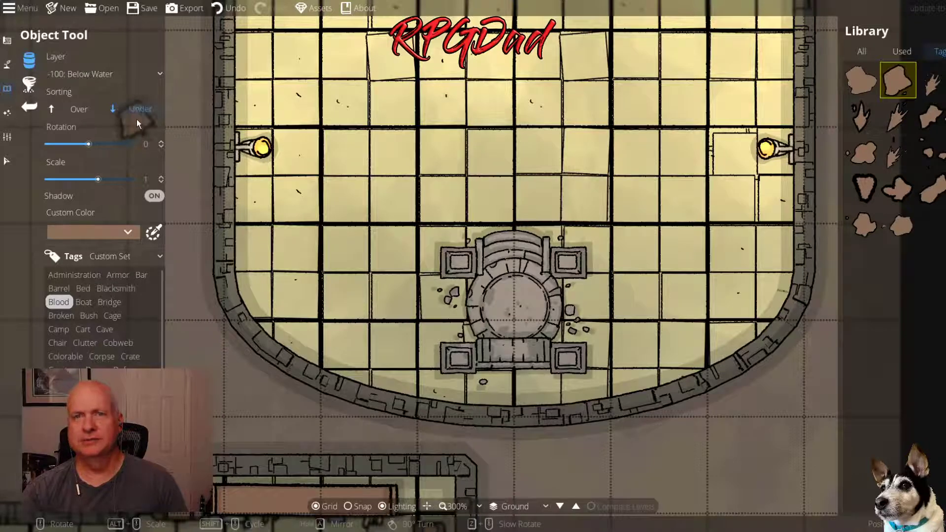
{"action": "left_click", "coordinate": [82, 110]}
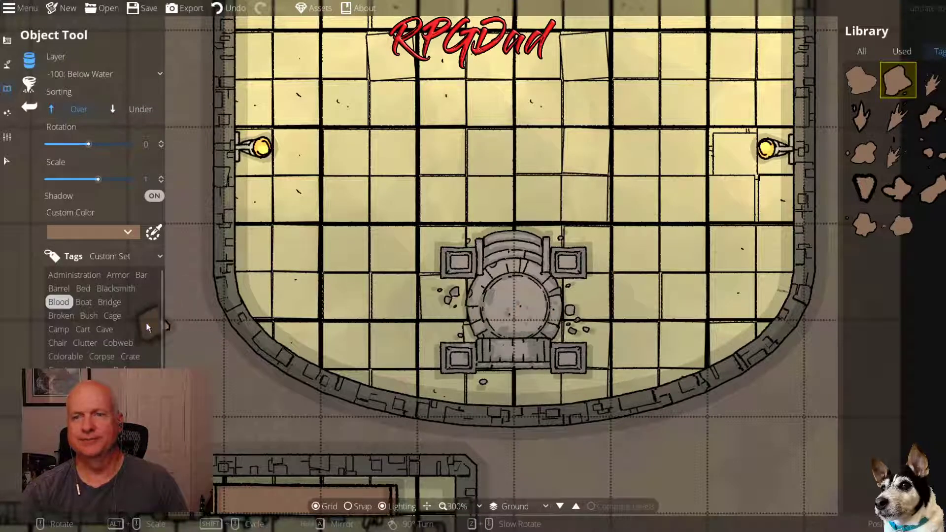
Place the blood pool on the altar's round top, using a custom dark red color and no shadow
{"action": "left_click", "coordinate": [98, 234]}
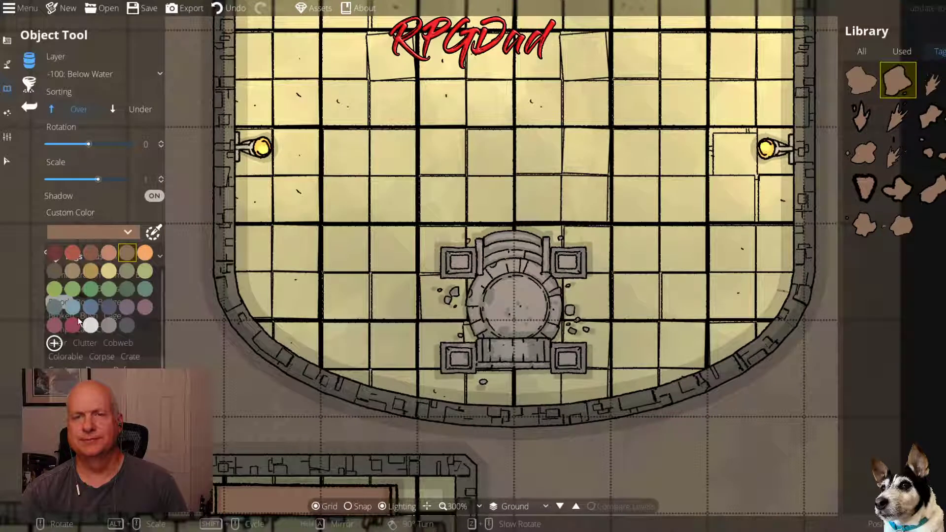
{"action": "left_click", "coordinate": [53, 342]}
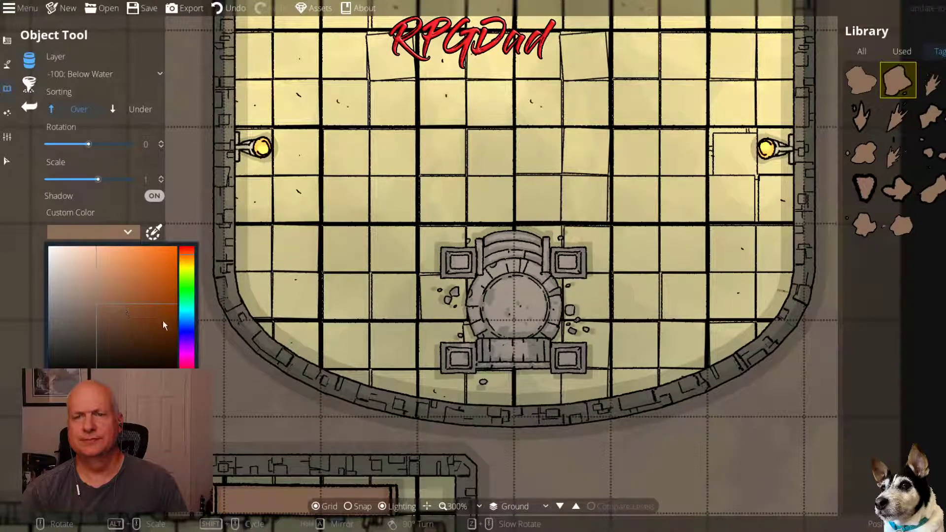
{"action": "left_click", "coordinate": [187, 250]}
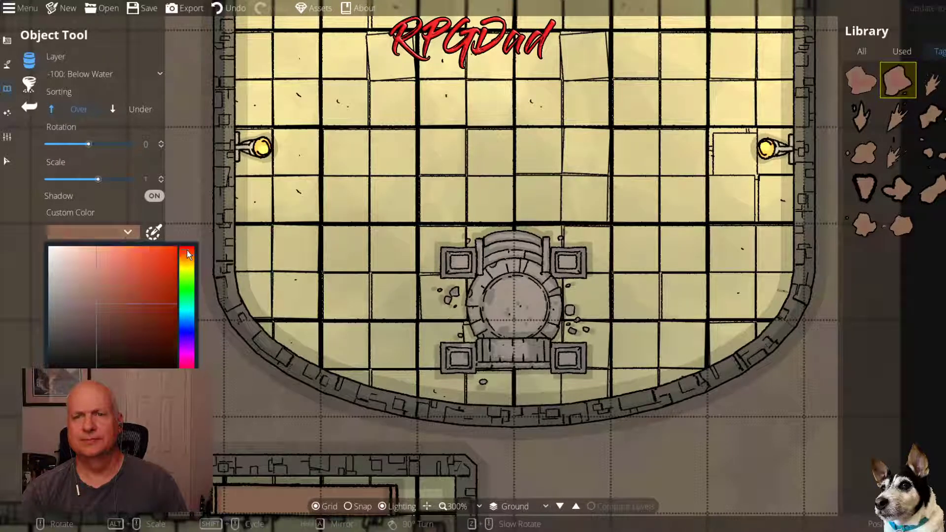
{"action": "left_click", "coordinate": [164, 317]}
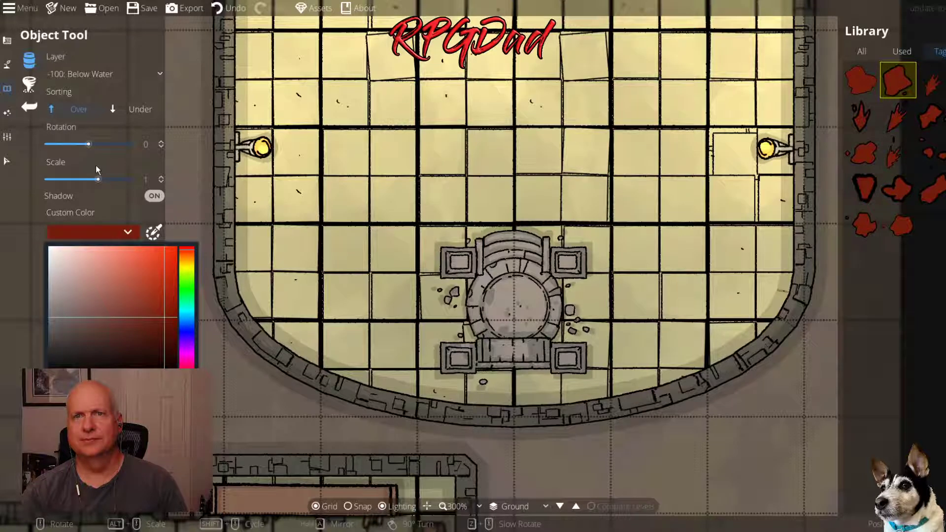
{"action": "left_click", "coordinate": [366, 402]}
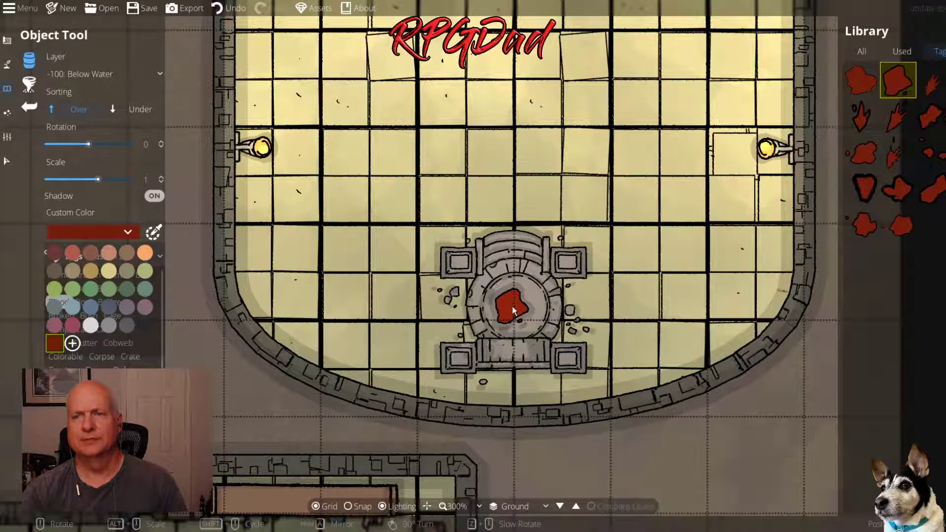
{"action": "left_click", "coordinate": [163, 196]}
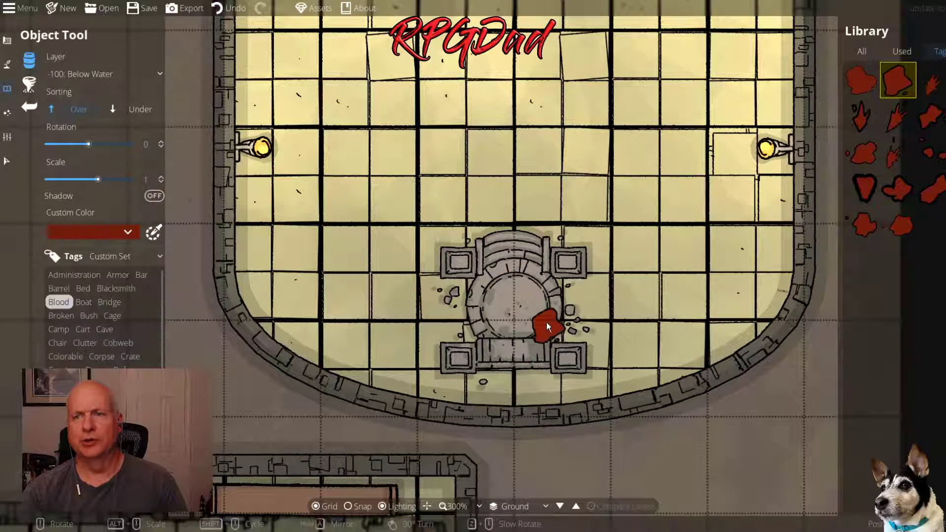
{"action": "left_click", "coordinate": [506, 297]}
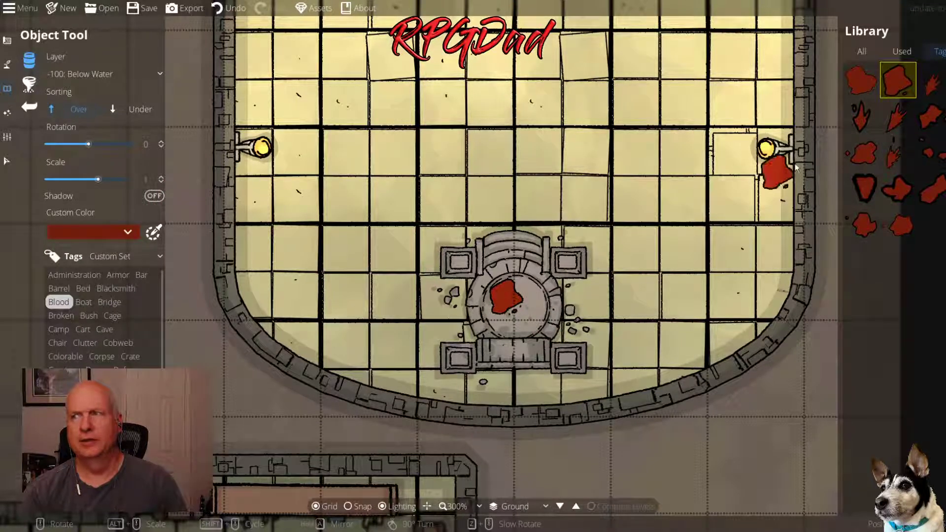
Add the hand-shaped blood splash beside the pool on the altar, at scale 0.65 and rotation 90, sorted Over
{"action": "left_click", "coordinate": [863, 84]}
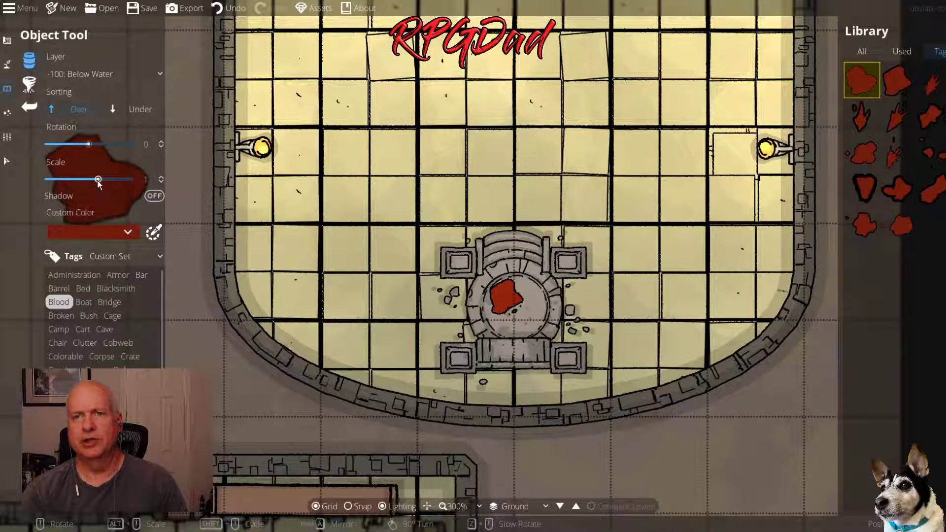
{"action": "left_click_drag", "start_coordinate": [96, 180], "coordinate": [88, 180]}
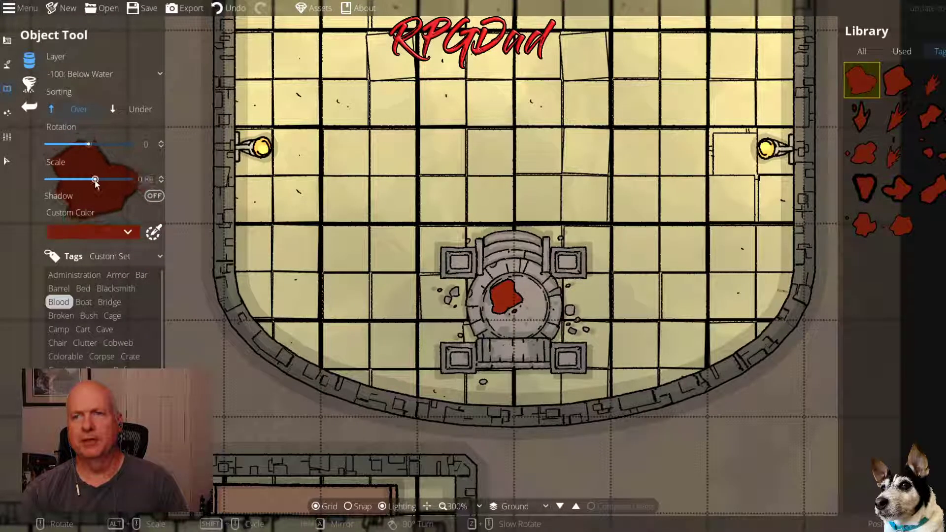
{"action": "left_click", "coordinate": [862, 114]}
{"action": "scroll", "coordinate": [539, 311], "scroll_direction": "up", "scroll_amount": 2}
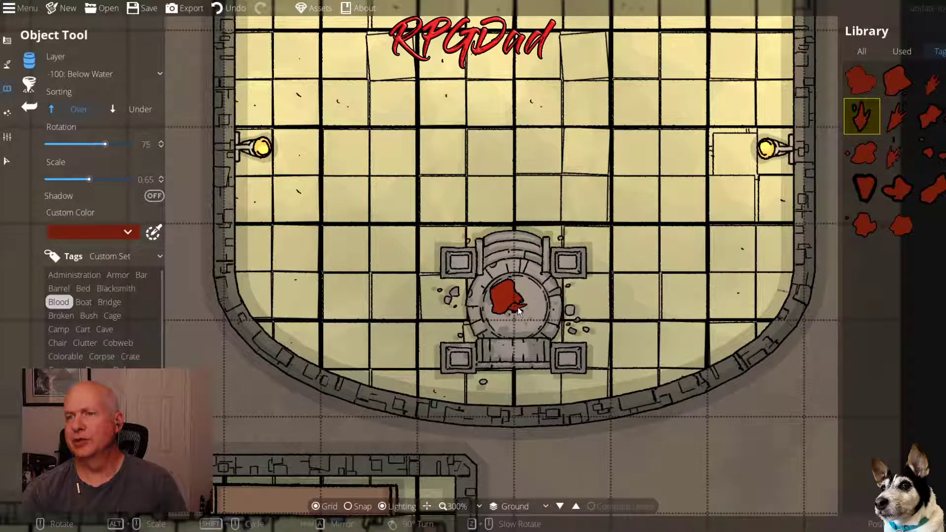
{"action": "left_click", "coordinate": [495, 303]}
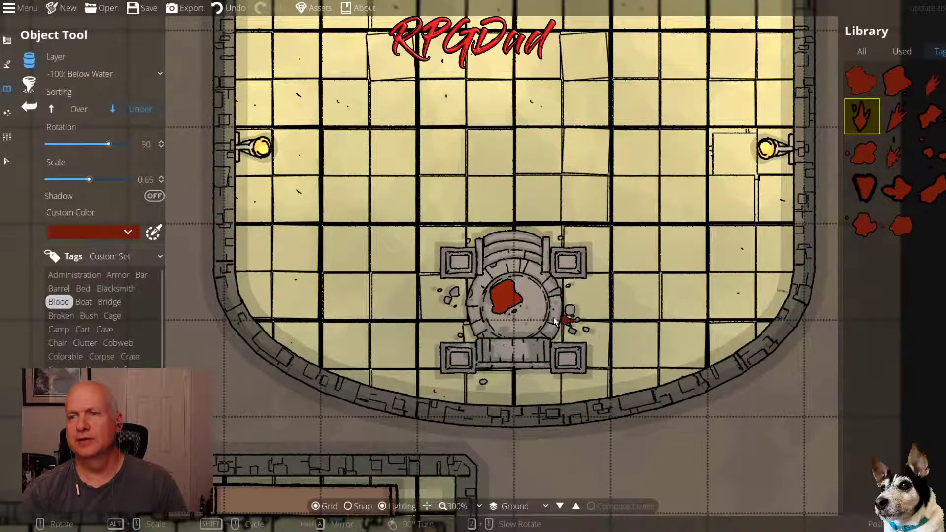
{"action": "left_click", "coordinate": [72, 110]}
{"action": "left_click", "coordinate": [890, 157]}
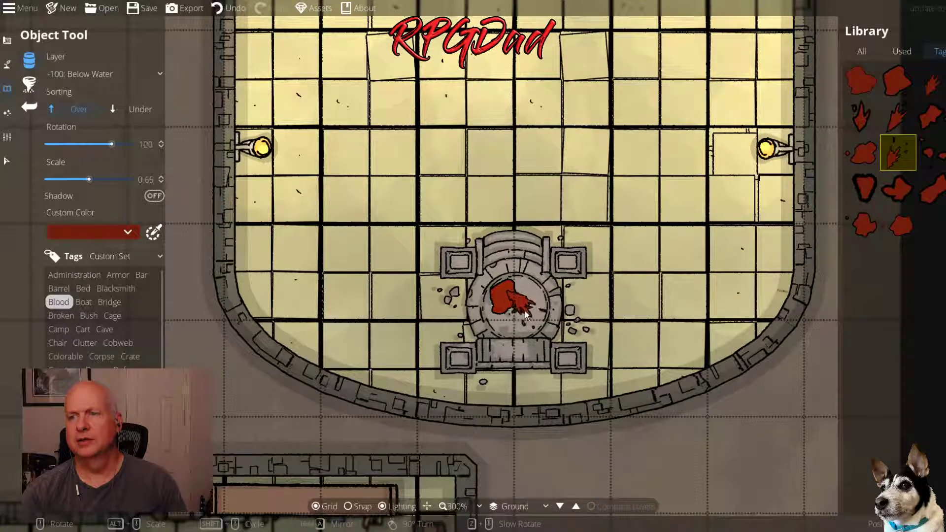
{"action": "scroll", "coordinate": [519, 321], "scroll_direction": "up", "scroll_amount": 1}
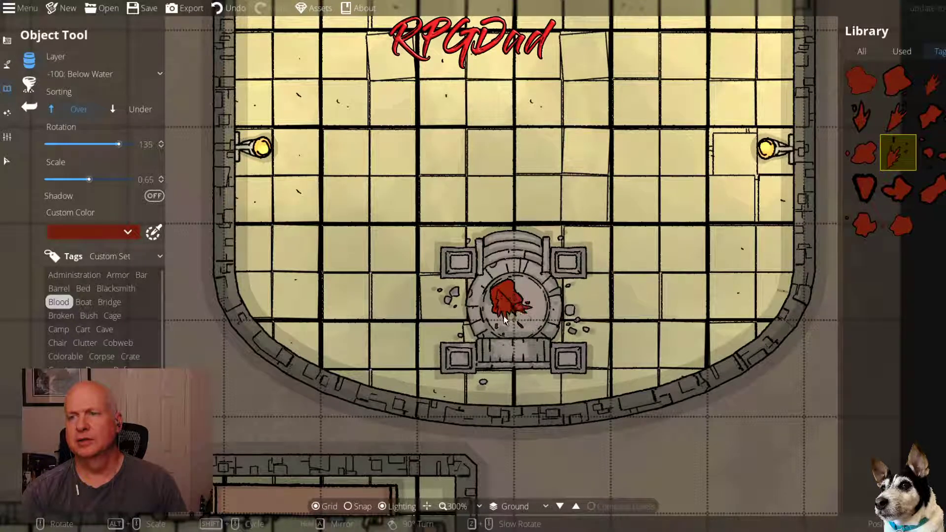
{"action": "scroll", "coordinate": [503, 316], "scroll_direction": "up", "scroll_amount": 2}
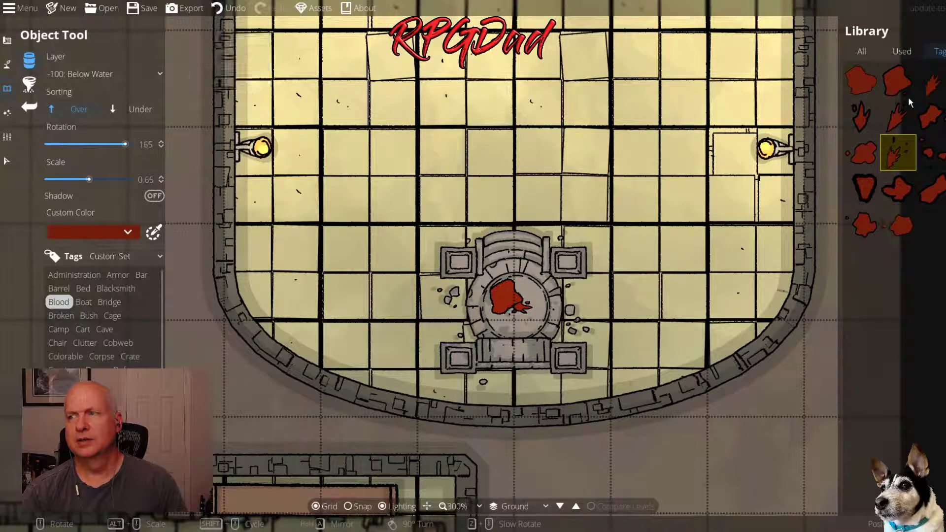
Place a small blood blotch and a group of blood drops, rotated to 60, on the southern part of the altar top
{"action": "left_click", "coordinate": [930, 116]}
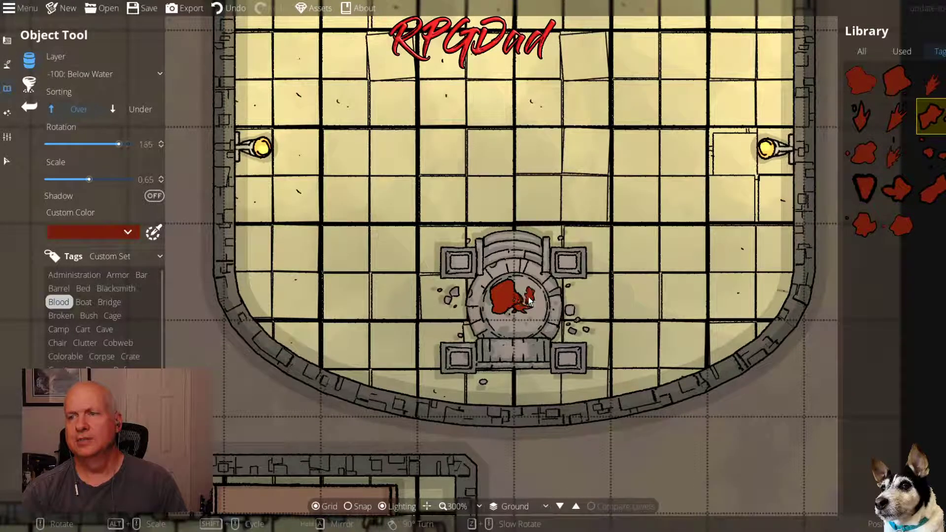
{"action": "scroll", "coordinate": [532, 323], "scroll_direction": "up", "scroll_amount": 2}
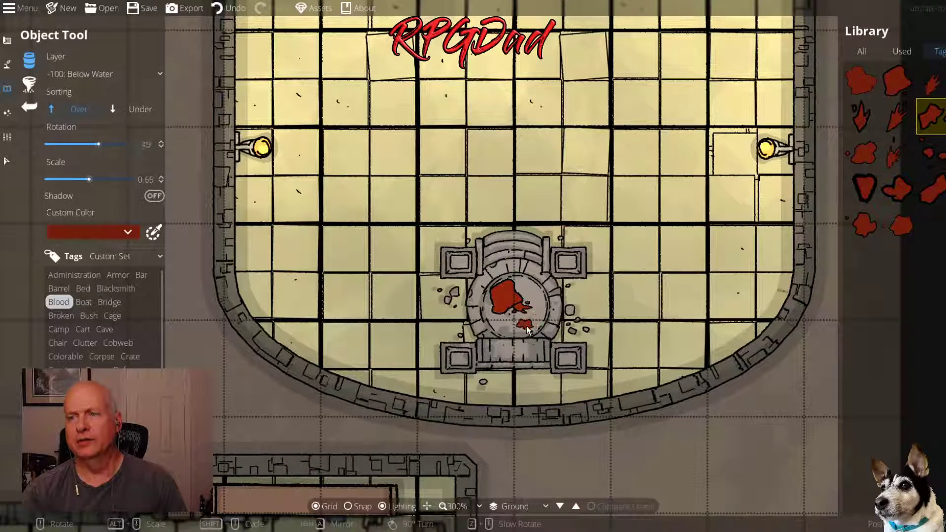
{"action": "left_click", "coordinate": [506, 325]}
{"action": "left_click", "coordinate": [929, 153]}
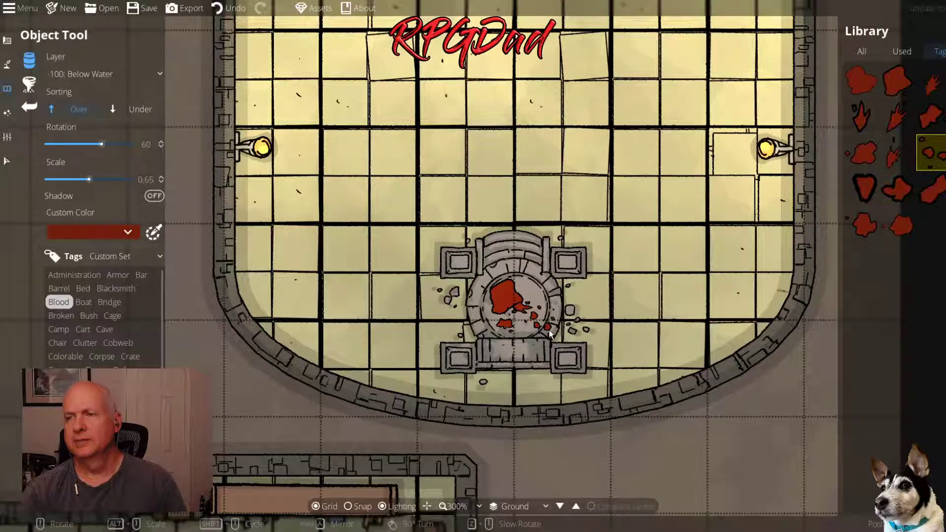
{"action": "scroll", "coordinate": [549, 329], "scroll_direction": "up", "scroll_amount": 4}
Check the library's Decor tag for further altar room pieces and switch the filter to the Furniture tag set
{"action": "scroll", "coordinate": [548, 329], "scroll_direction": "down", "scroll_amount": 6}
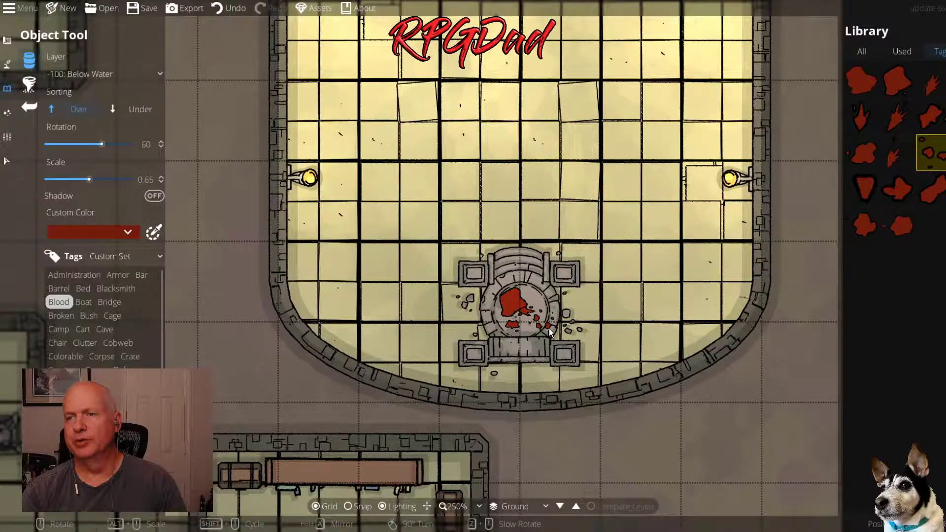
{"action": "scroll", "coordinate": [582, 284], "scroll_direction": "down", "scroll_amount": 2}
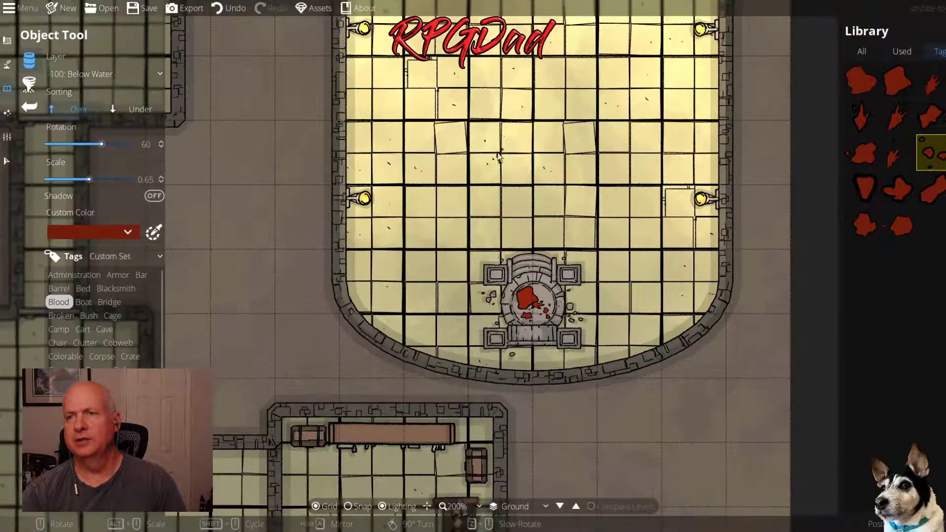
{"action": "left_click_drag", "start_coordinate": [498, 155], "coordinate": [594, 262]}
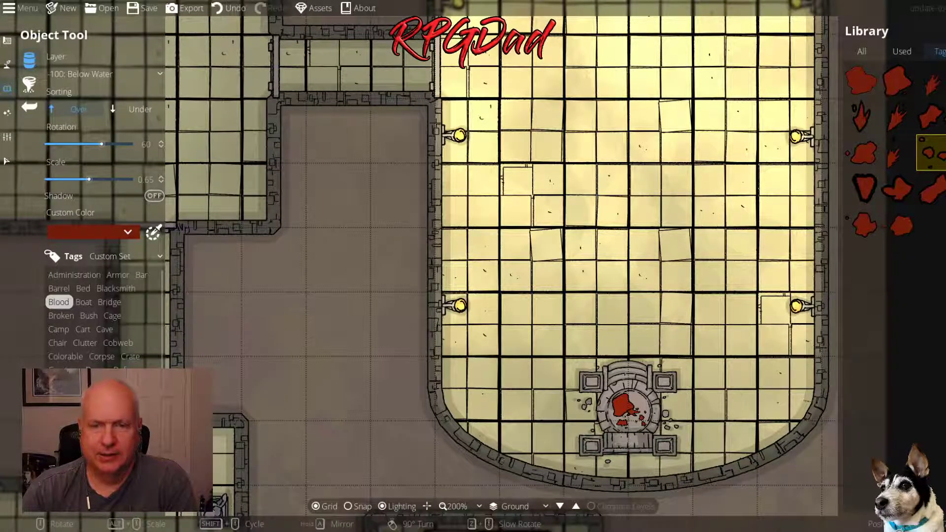
{"action": "scroll", "coordinate": [98, 315], "scroll_direction": "down", "scroll_amount": 2}
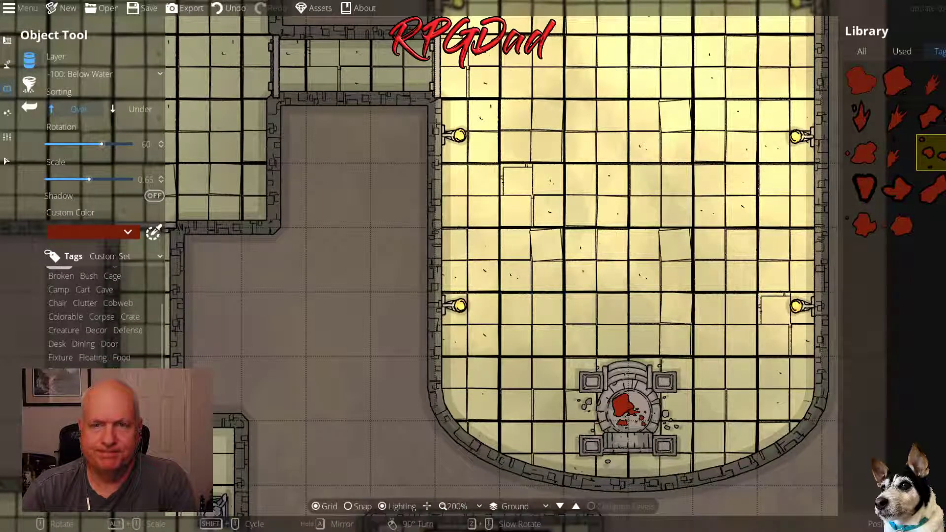
{"action": "left_click", "coordinate": [95, 330]}
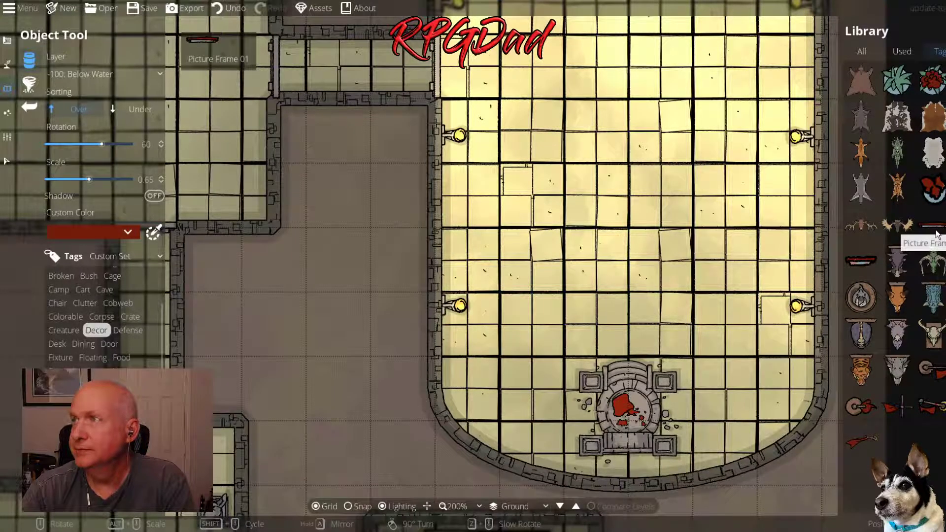
{"action": "left_click", "coordinate": [162, 257]}
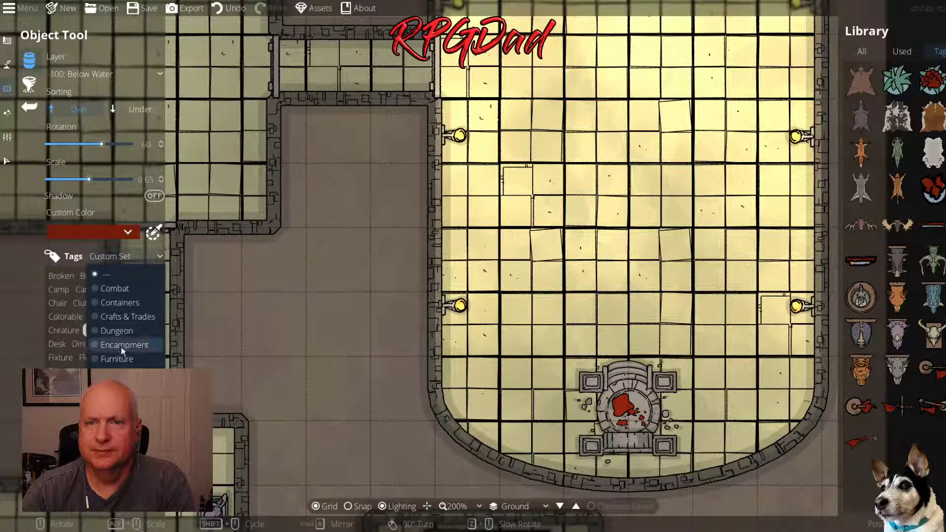
{"action": "left_click", "coordinate": [115, 359]}
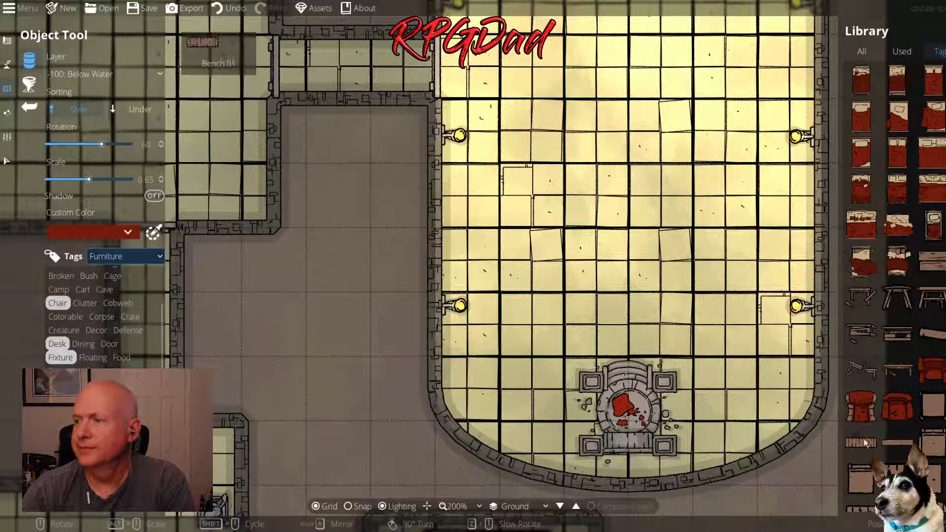
Look through the furniture assets and choose the plain plank bench, Bench 02
{"action": "scroll", "coordinate": [904, 356], "scroll_direction": "down", "scroll_amount": 10}
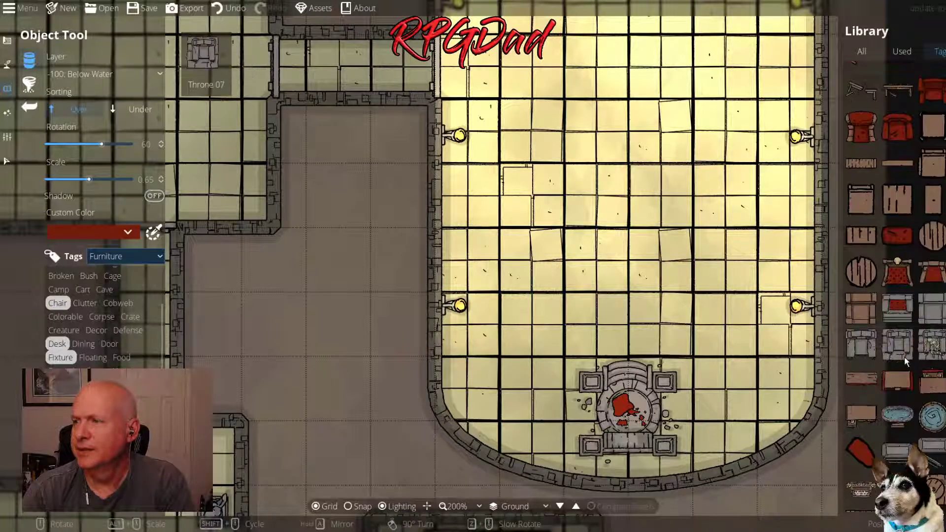
{"action": "scroll", "coordinate": [904, 356], "scroll_direction": "down", "scroll_amount": 3}
{"action": "scroll", "coordinate": [903, 356], "scroll_direction": "down", "scroll_amount": 5}
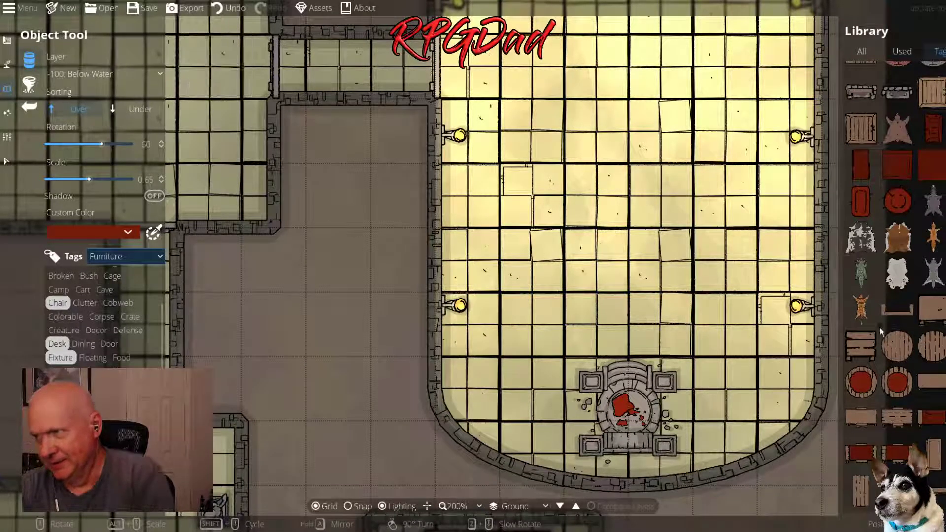
{"action": "scroll", "coordinate": [885, 300], "scroll_direction": "up", "scroll_amount": 2}
{"action": "scroll", "coordinate": [885, 295], "scroll_direction": "down", "scroll_amount": 5}
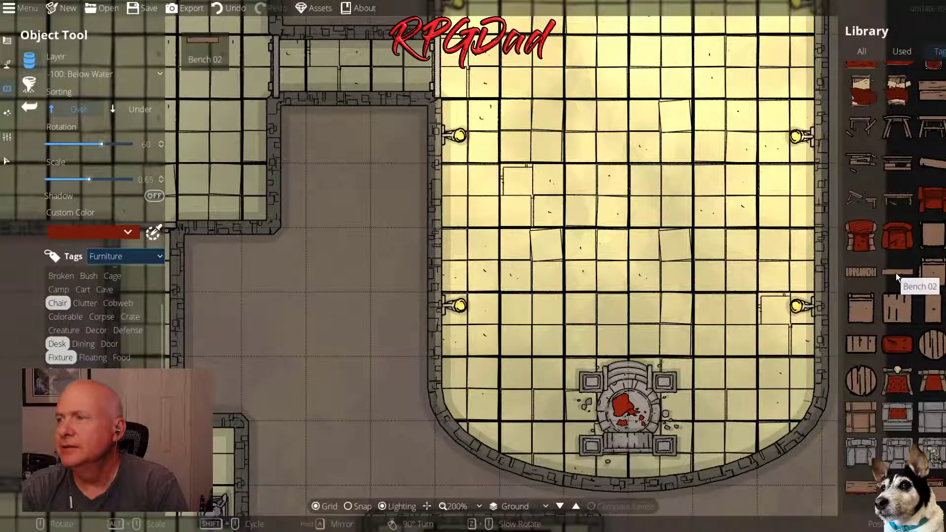
{"action": "left_click", "coordinate": [897, 273]}
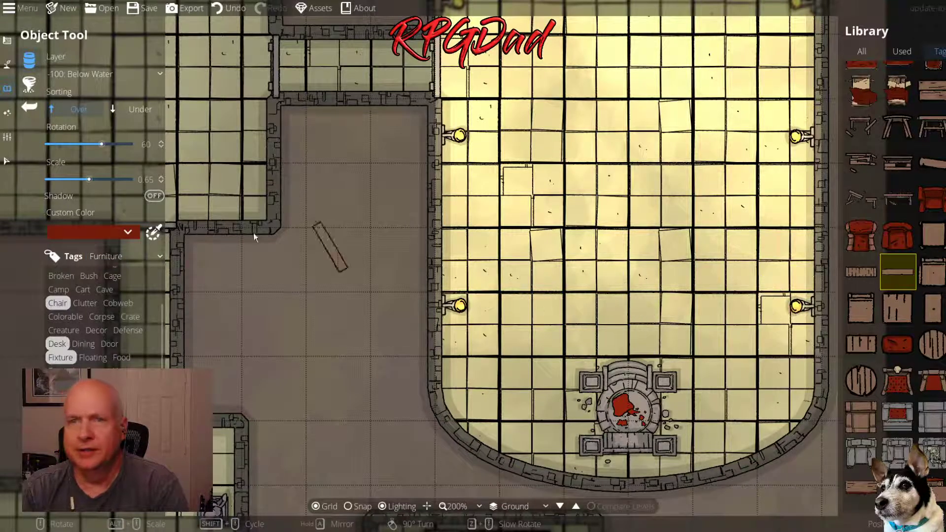
Set the object's scale to 1 and its rotation to 0 for placing full-size benches
{"action": "left_click_drag", "start_coordinate": [93, 179], "coordinate": [98, 181]}
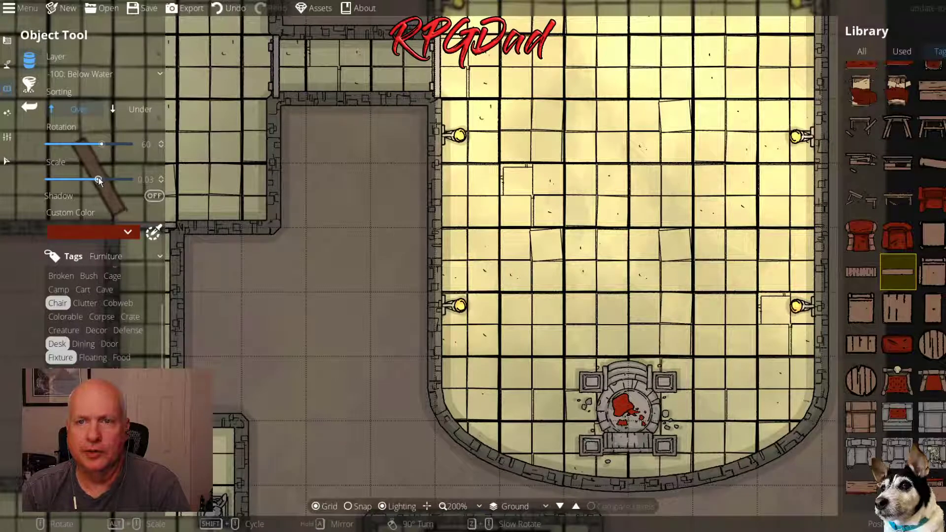
{"action": "left_click", "coordinate": [161, 178]}
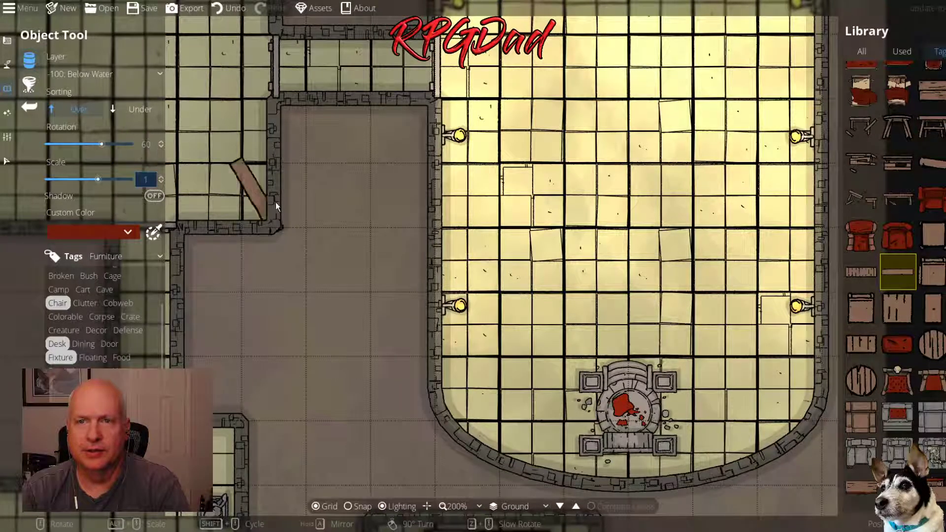
{"action": "scroll", "coordinate": [551, 297], "scroll_direction": "down", "scroll_amount": 4}
{"action": "scroll", "coordinate": [551, 296], "scroll_direction": "down", "scroll_amount": 1}
{"action": "scroll", "coordinate": [551, 295], "scroll_direction": "up", "scroll_amount": 1}
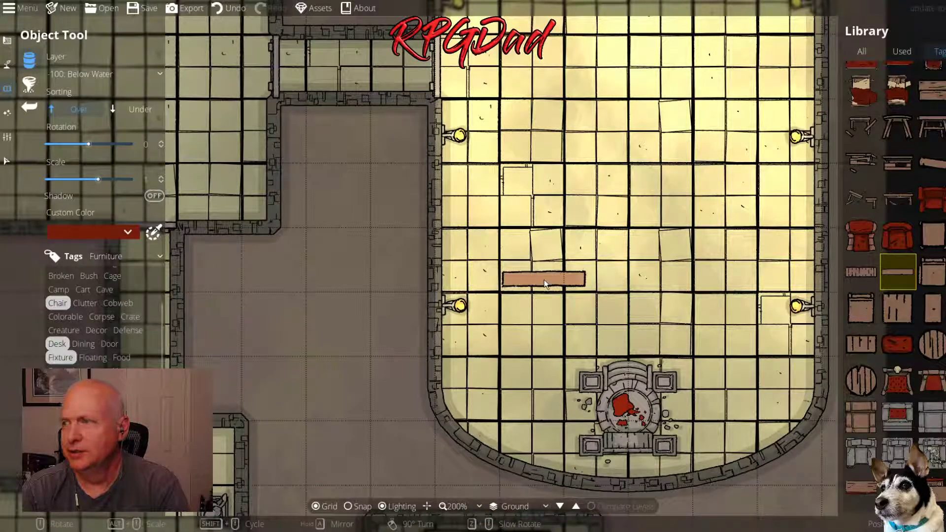
Place two slatted Bench 01 objects in a row north of the altar, the western one unrotated and the eastern one rotated 15
{"action": "left_click", "coordinate": [869, 270]}
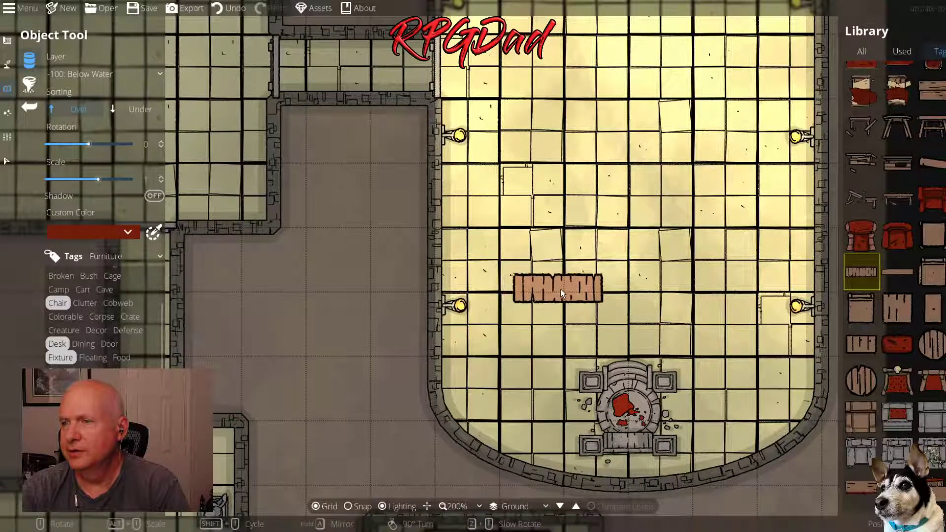
{"action": "left_click", "coordinate": [557, 291]}
{"action": "scroll", "coordinate": [711, 286], "scroll_direction": "down", "scroll_amount": 2}
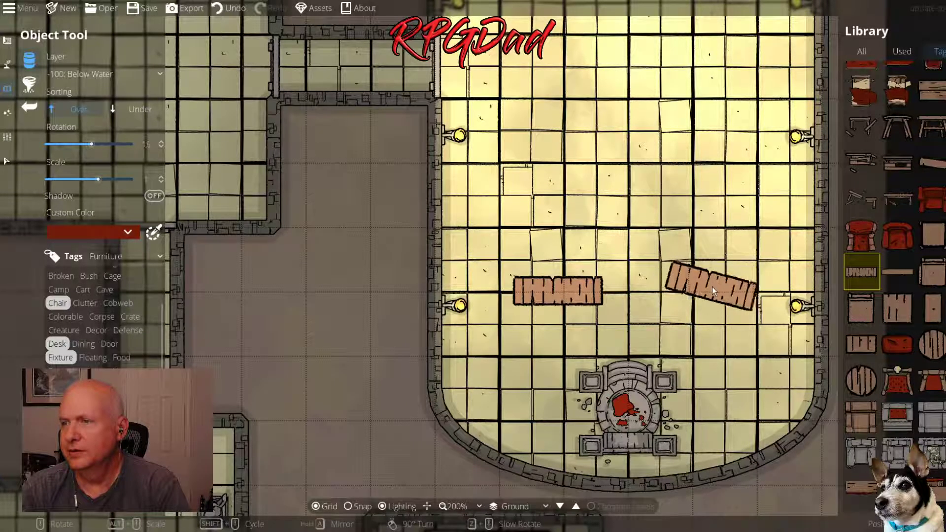
{"action": "scroll", "coordinate": [713, 288], "scroll_direction": "up", "scroll_amount": 1}
{"action": "left_click", "coordinate": [706, 288]}
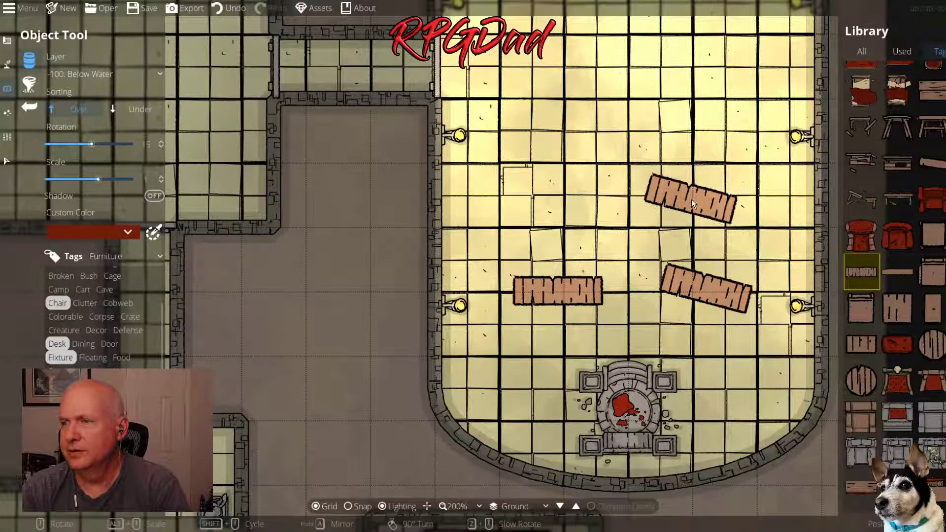
Add a second bench row farther north, with the eastern bench at rotation 0 and the western one at -15
{"action": "scroll", "coordinate": [690, 199], "scroll_direction": "up", "scroll_amount": 2}
{"action": "scroll", "coordinate": [707, 206], "scroll_direction": "up", "scroll_amount": 2}
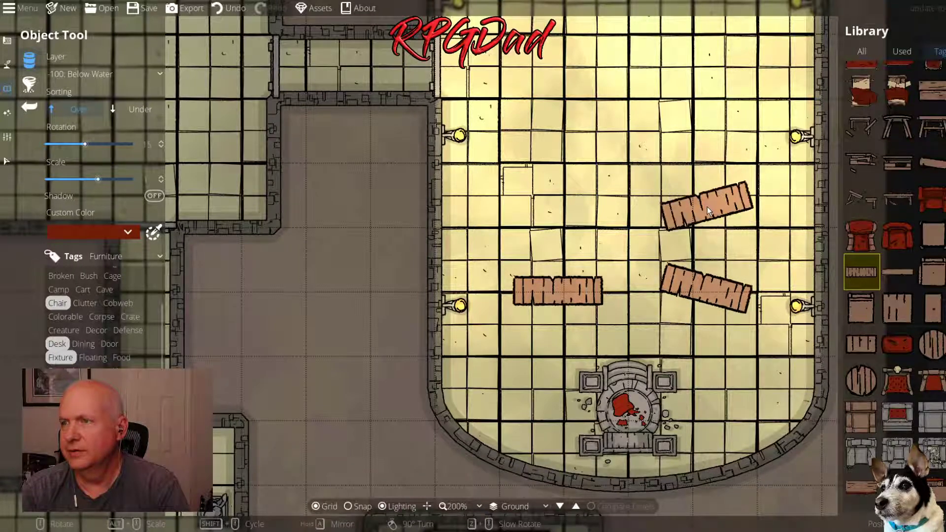
{"action": "scroll", "coordinate": [705, 190], "scroll_direction": "down", "scroll_amount": 2}
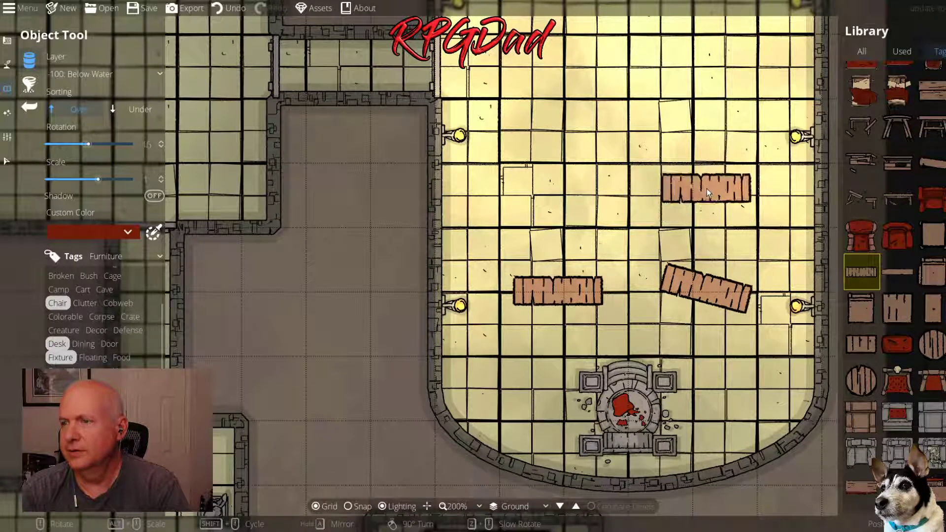
{"action": "left_click", "coordinate": [707, 188]}
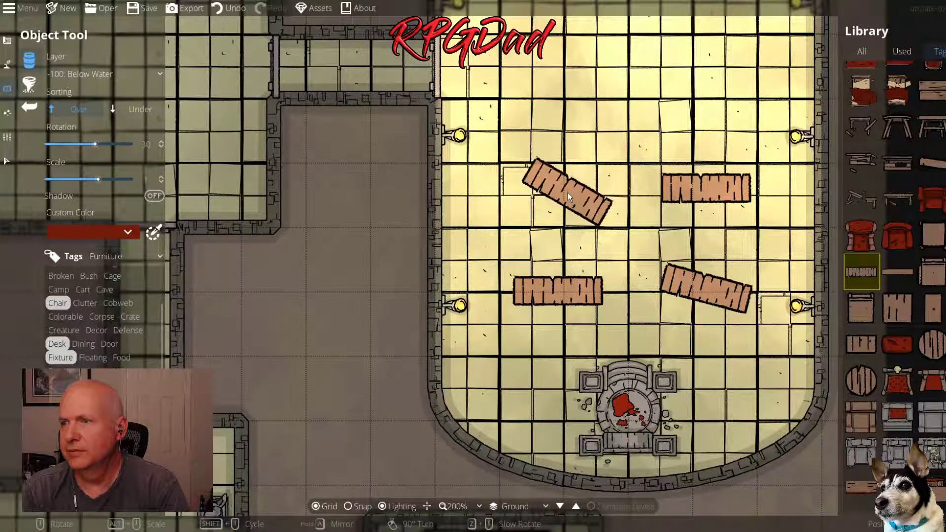
{"action": "scroll", "coordinate": [568, 193], "scroll_direction": "up", "scroll_amount": 2}
{"action": "left_click", "coordinate": [553, 185]}
Add a third bench row north of the second, with the eastern bench rotated 15 and the western one at 0
{"action": "scroll", "coordinate": [622, 122], "scroll_direction": "down", "scroll_amount": 2}
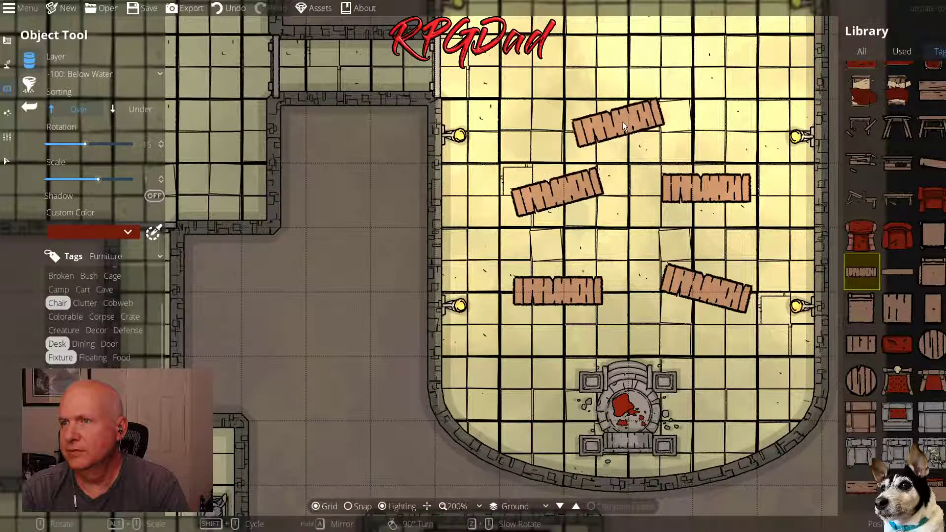
{"action": "left_click_drag", "start_coordinate": [701, 108], "coordinate": [682, 205]}
{"action": "scroll", "coordinate": [681, 208], "scroll_direction": "up", "scroll_amount": 2}
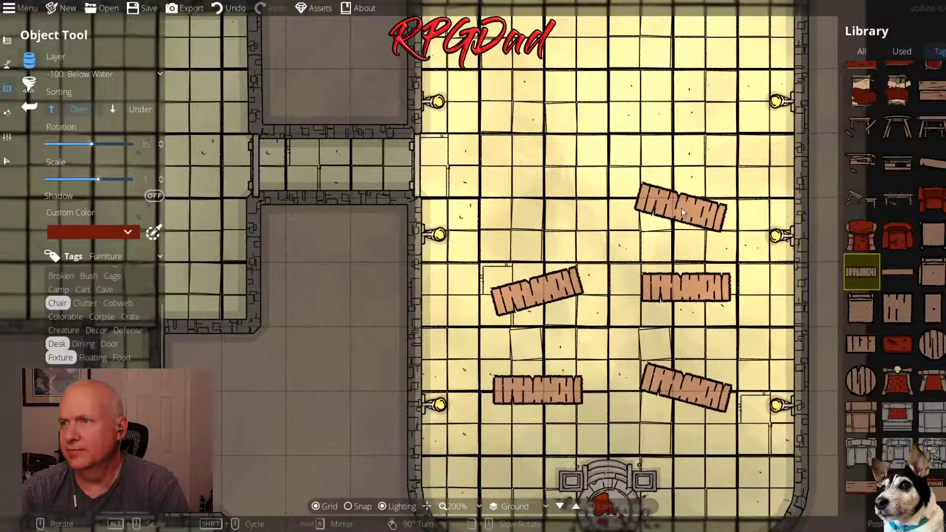
{"action": "scroll", "coordinate": [685, 202], "scroll_direction": "down", "scroll_amount": 2}
{"action": "scroll", "coordinate": [686, 196], "scroll_direction": "up", "scroll_amount": 2}
{"action": "scroll", "coordinate": [687, 196], "scroll_direction": "down", "scroll_amount": 4}
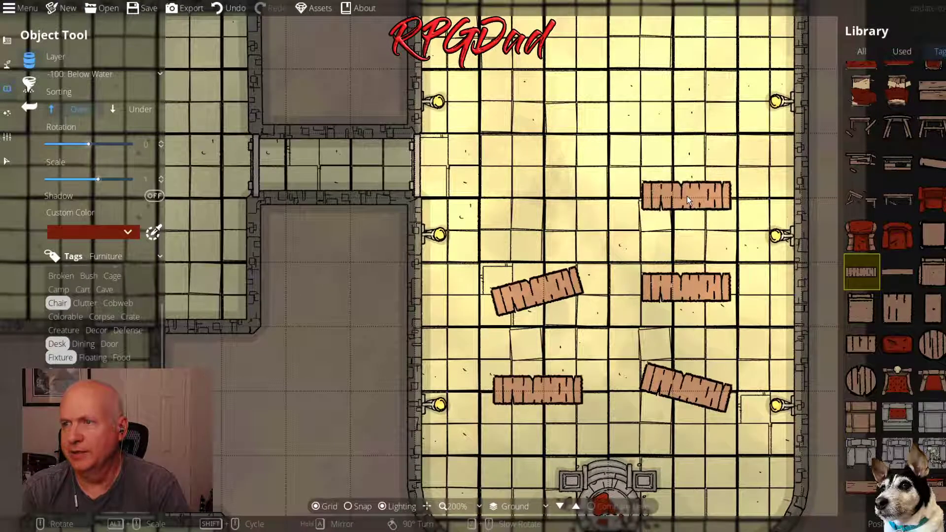
{"action": "left_click", "coordinate": [688, 196]}
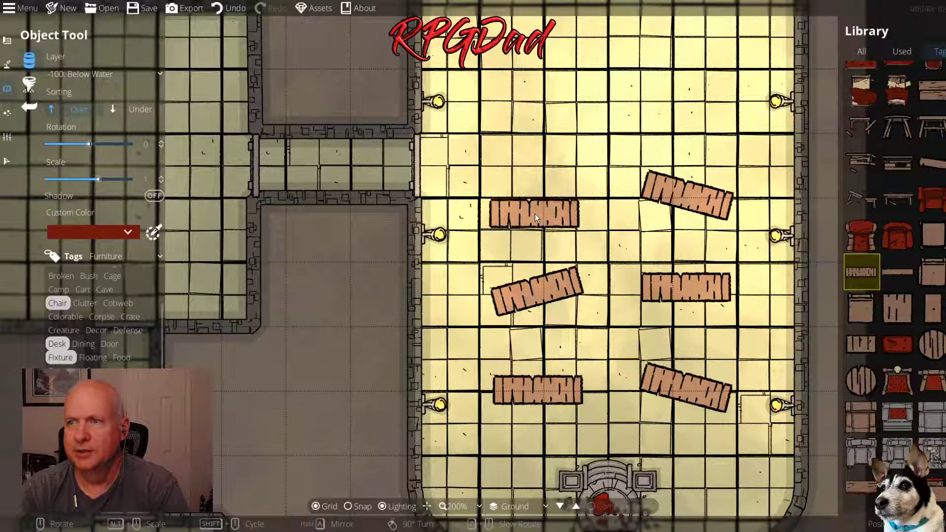
{"action": "left_click", "coordinate": [533, 215]}
Add a fourth bench row in the room's northern part, the eastern bench rotated -7 and the western one rotated 9
{"action": "key", "text": "Up"}
{"action": "key", "text": "Right"}
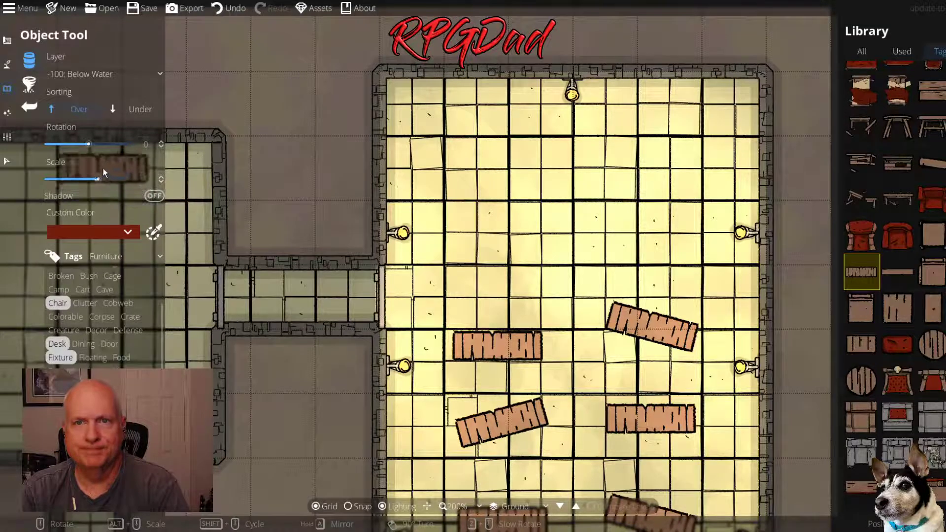
{"action": "left_click_drag", "start_coordinate": [91, 143], "coordinate": [88, 145]}
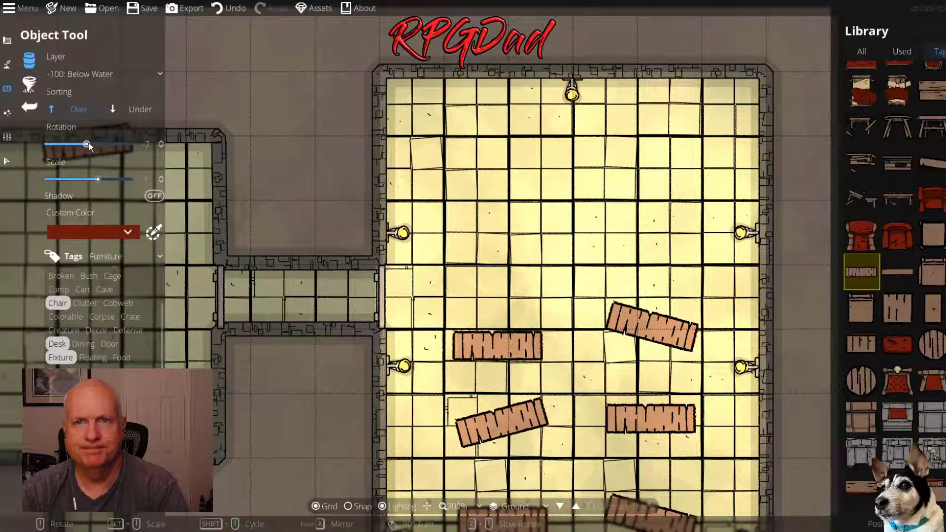
{"action": "left_click", "coordinate": [655, 225]}
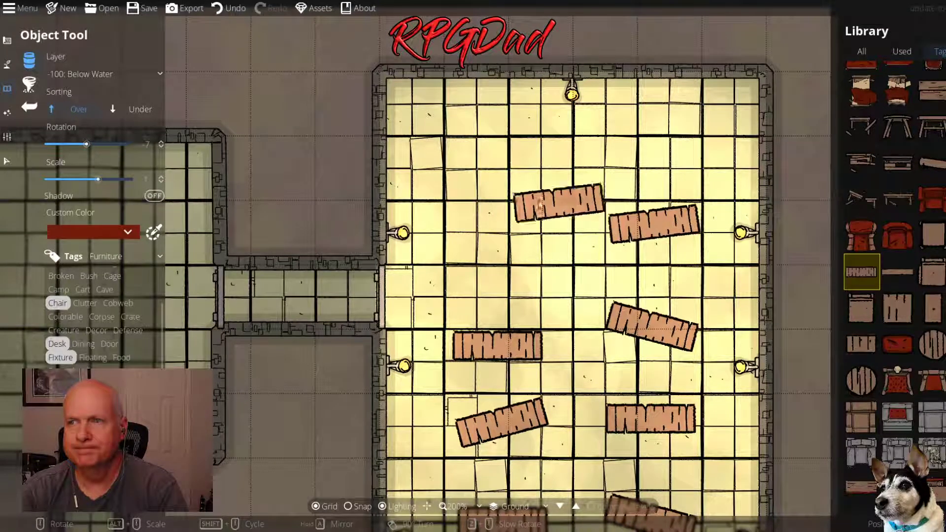
{"action": "left_click_drag", "start_coordinate": [87, 144], "coordinate": [91, 151]}
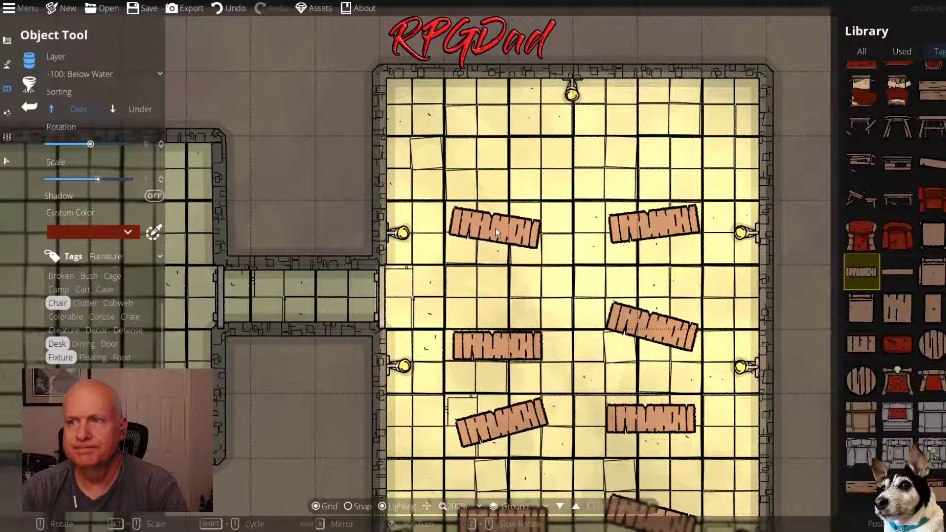
{"action": "left_click", "coordinate": [501, 232]}
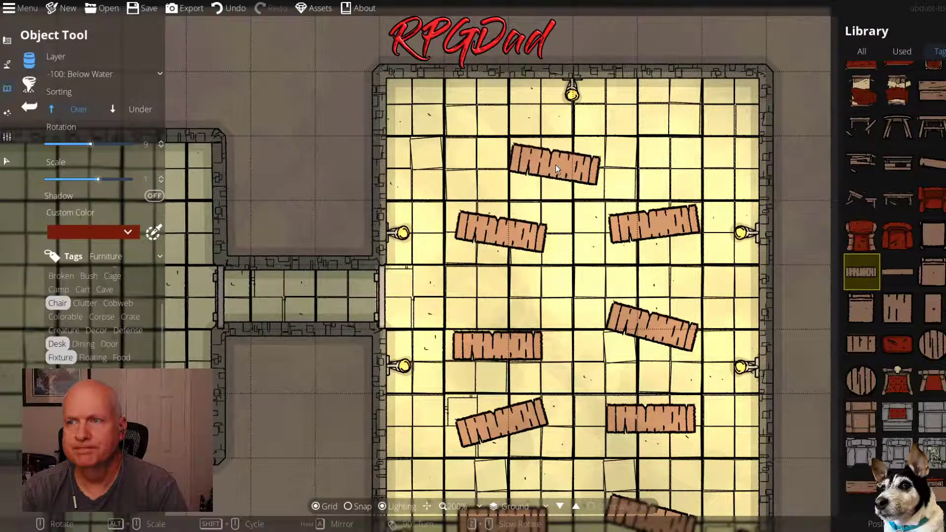
{"action": "scroll", "coordinate": [563, 218], "scroll_direction": "down", "scroll_amount": 1}
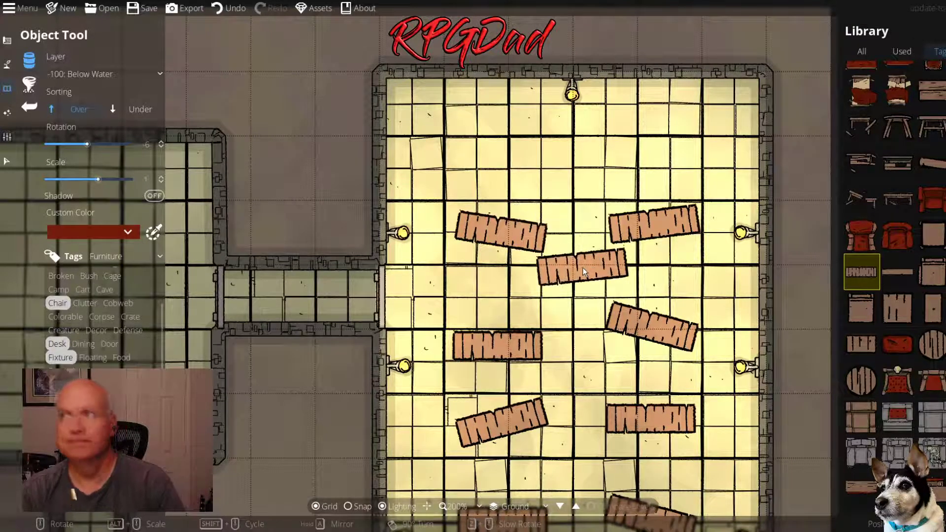
{"action": "scroll", "coordinate": [582, 267], "scroll_direction": "down", "scroll_amount": 2}
{"action": "left_click_drag", "start_coordinate": [599, 376], "coordinate": [584, 227]}
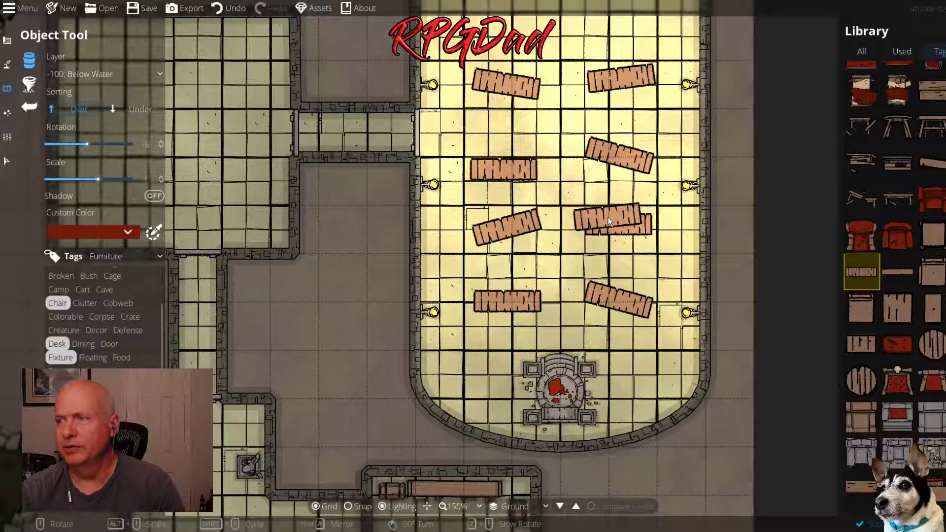
{"action": "left_click_drag", "start_coordinate": [332, 270], "coordinate": [531, 354]}
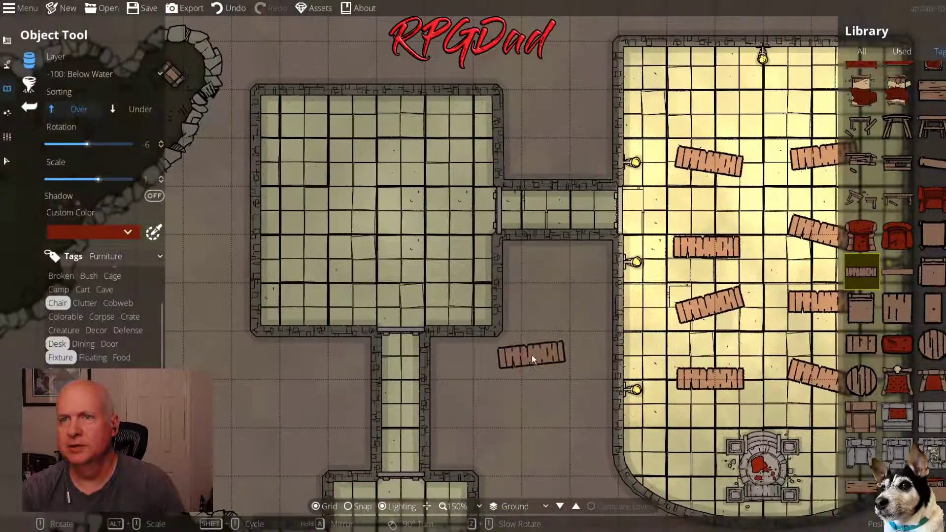
{"action": "scroll", "coordinate": [412, 255], "scroll_direction": "up", "scroll_amount": 1}
{"action": "scroll", "coordinate": [412, 255], "scroll_direction": "down", "scroll_amount": 1}
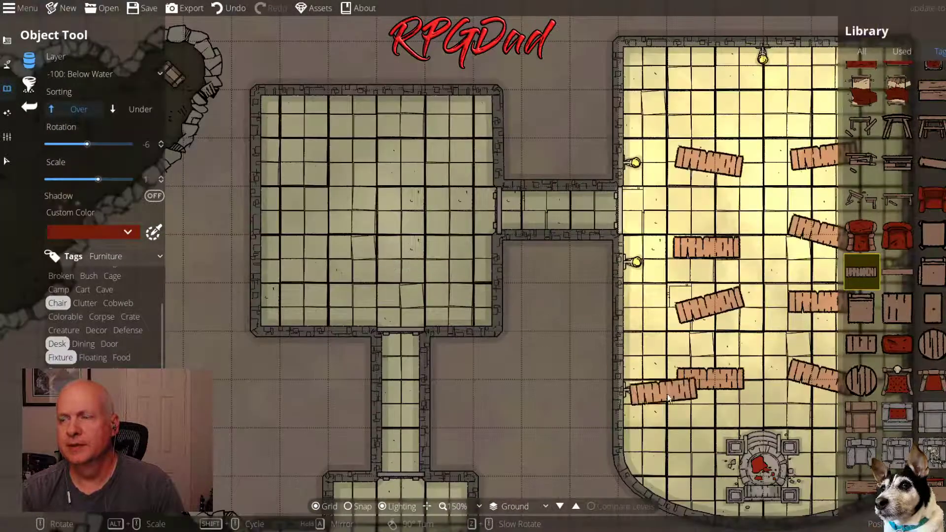
{"action": "left_click_drag", "start_coordinate": [667, 394], "coordinate": [569, 323]}
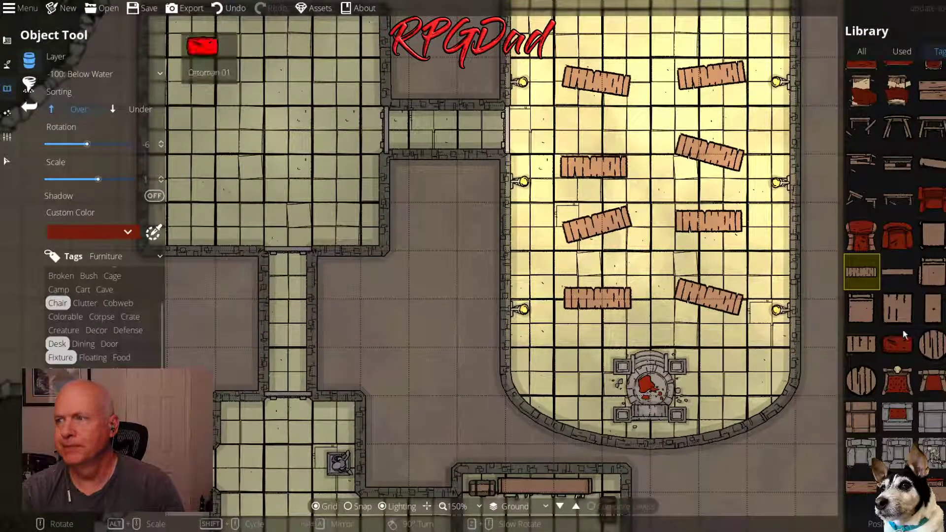
Browse the library's Furniture, Containers, Living Quarters and Military object sets for further decoration of the altar room
{"action": "scroll", "coordinate": [894, 377], "scroll_direction": "down", "scroll_amount": 5}
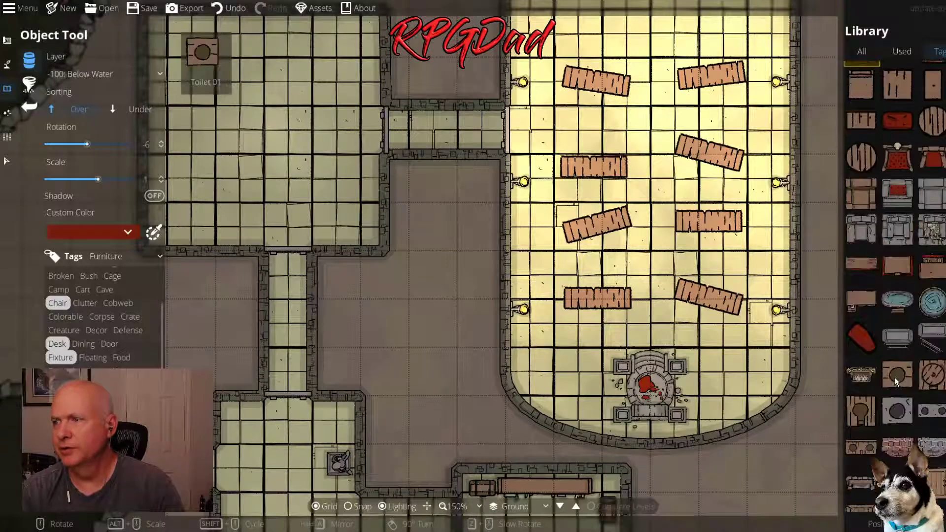
{"action": "scroll", "coordinate": [895, 382], "scroll_direction": "down", "scroll_amount": 5}
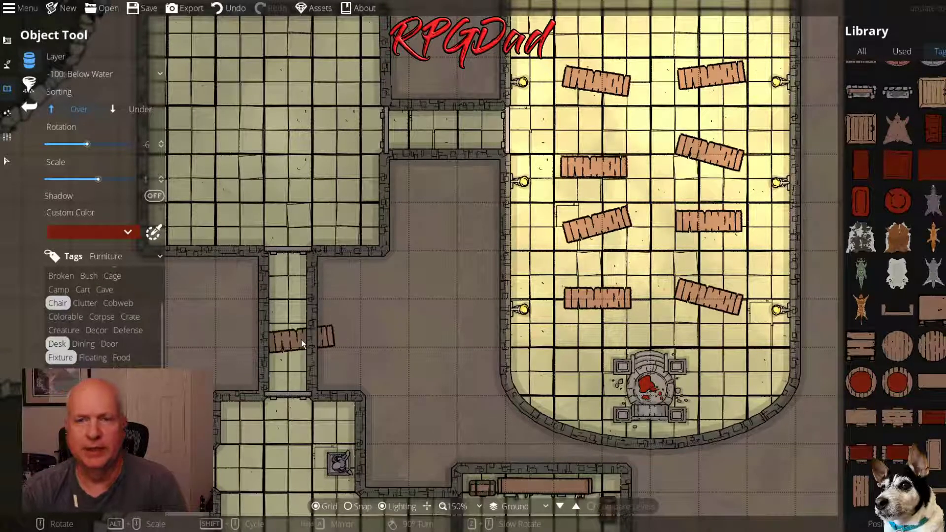
{"action": "left_click", "coordinate": [138, 253]}
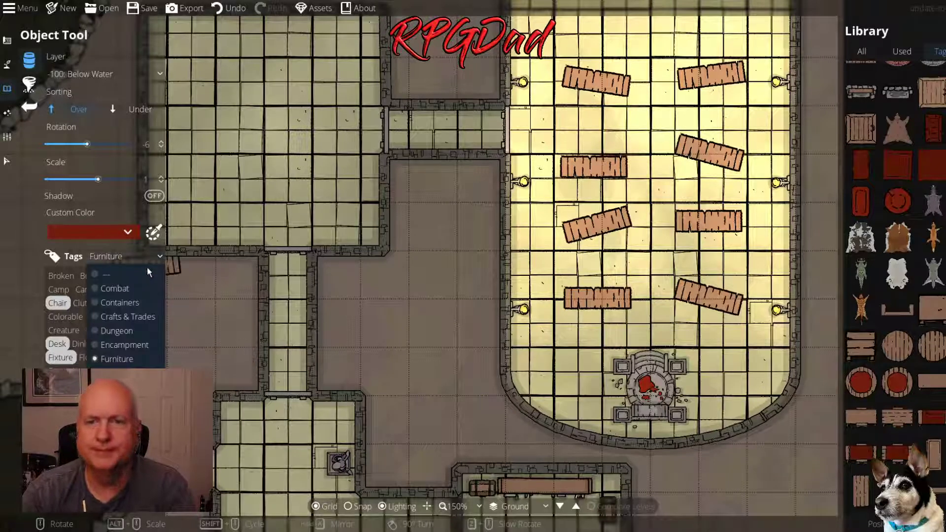
{"action": "left_click", "coordinate": [117, 303]}
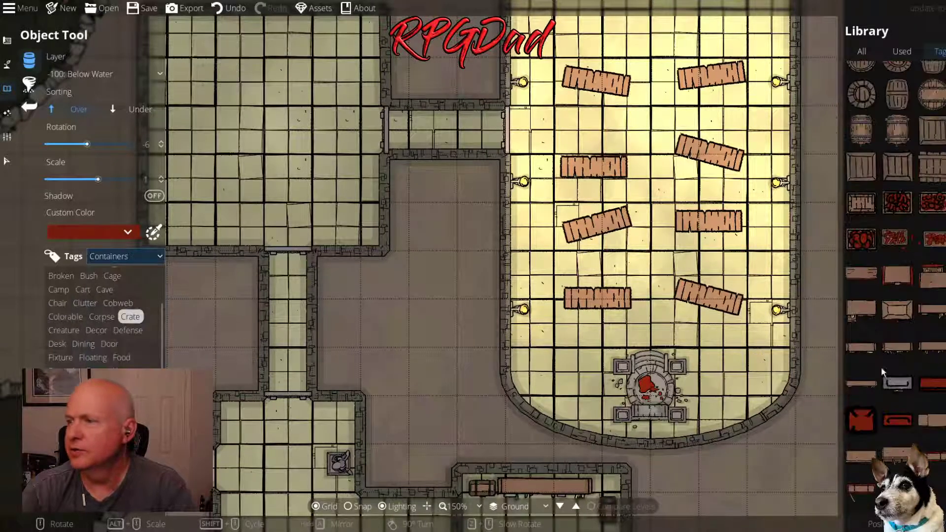
{"action": "mouse_move", "coordinate": [896, 311]}
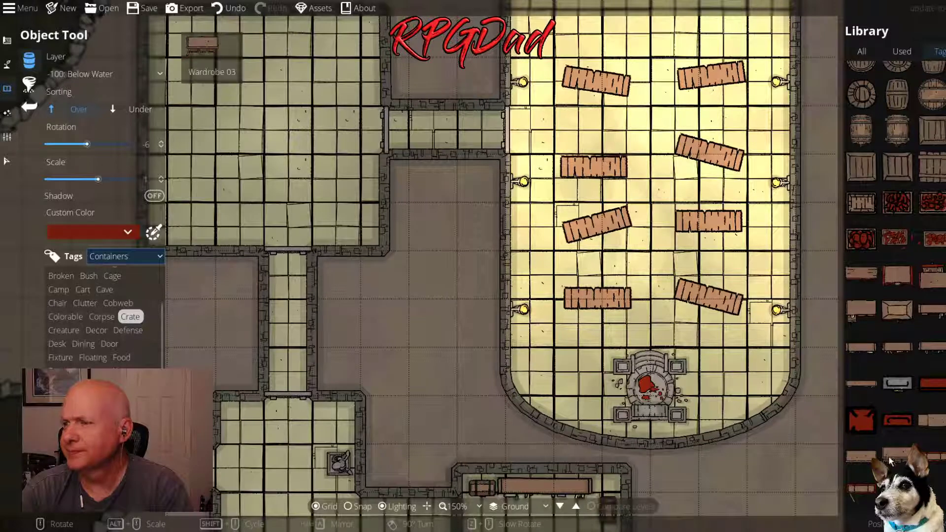
{"action": "scroll", "coordinate": [855, 352], "scroll_direction": "up", "scroll_amount": 1}
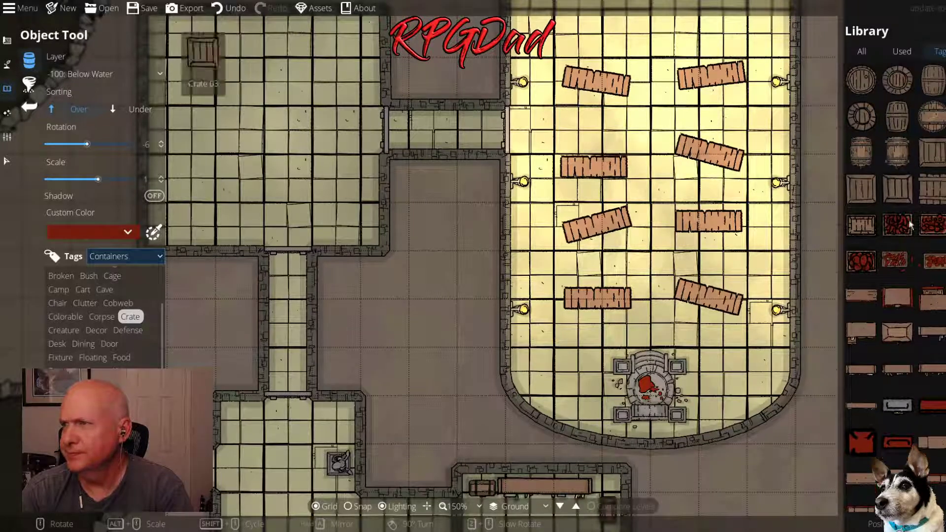
{"action": "left_click", "coordinate": [122, 258]}
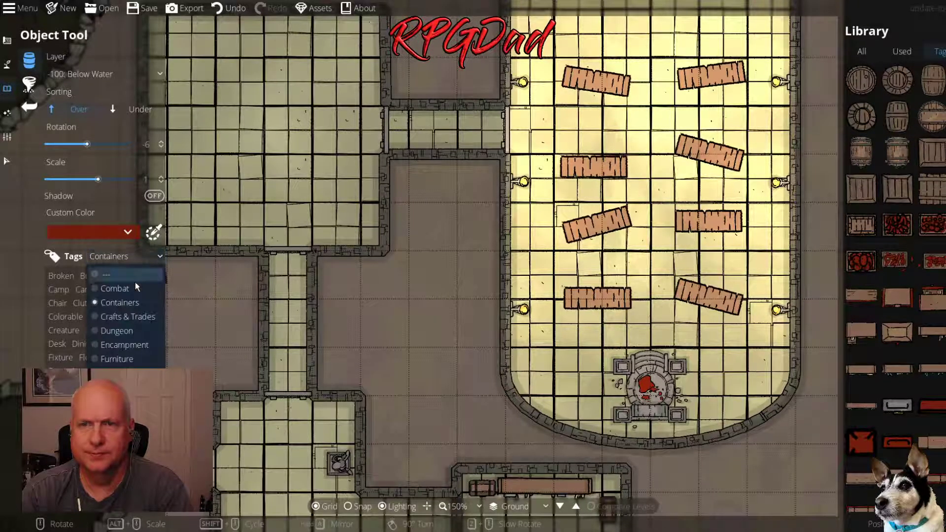
{"action": "left_click", "coordinate": [123, 387]}
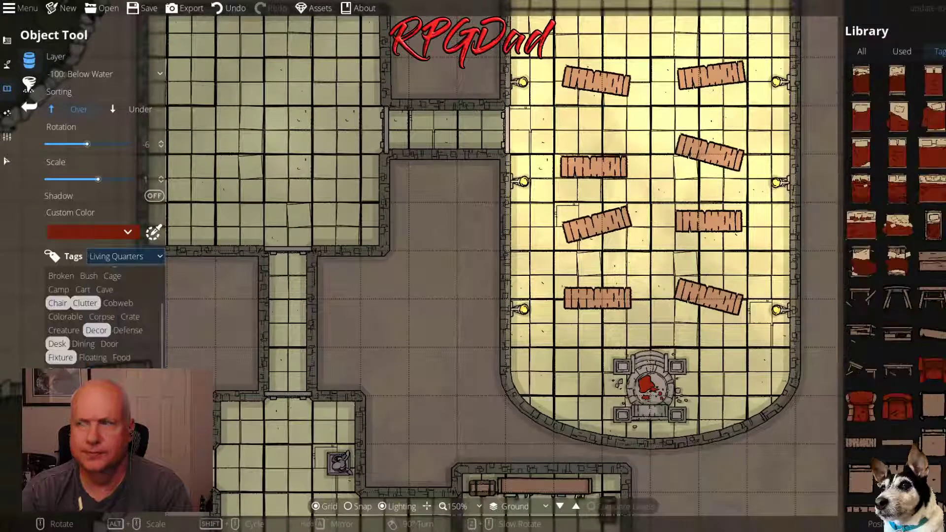
{"action": "scroll", "coordinate": [927, 412], "scroll_direction": "down", "scroll_amount": 3}
{"action": "scroll", "coordinate": [927, 412], "scroll_direction": "down", "scroll_amount": 5}
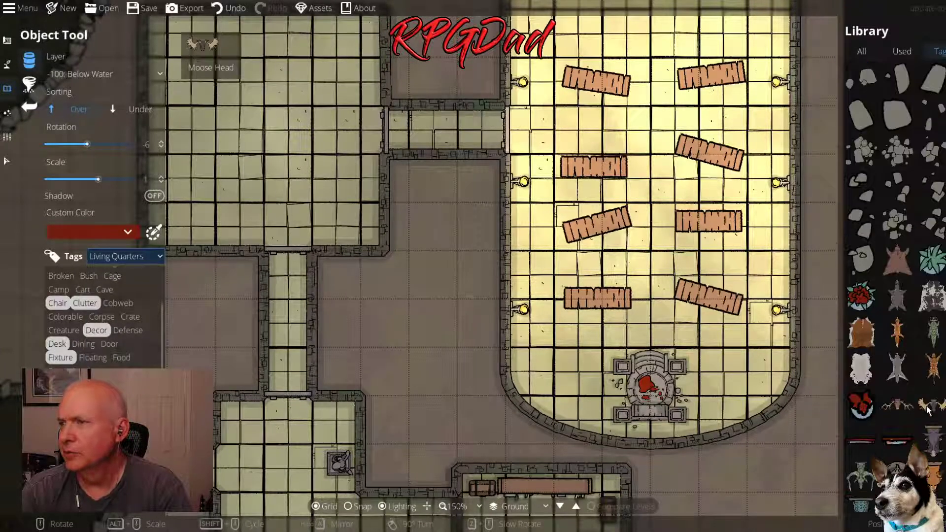
{"action": "scroll", "coordinate": [894, 278], "scroll_direction": "up", "scroll_amount": 3}
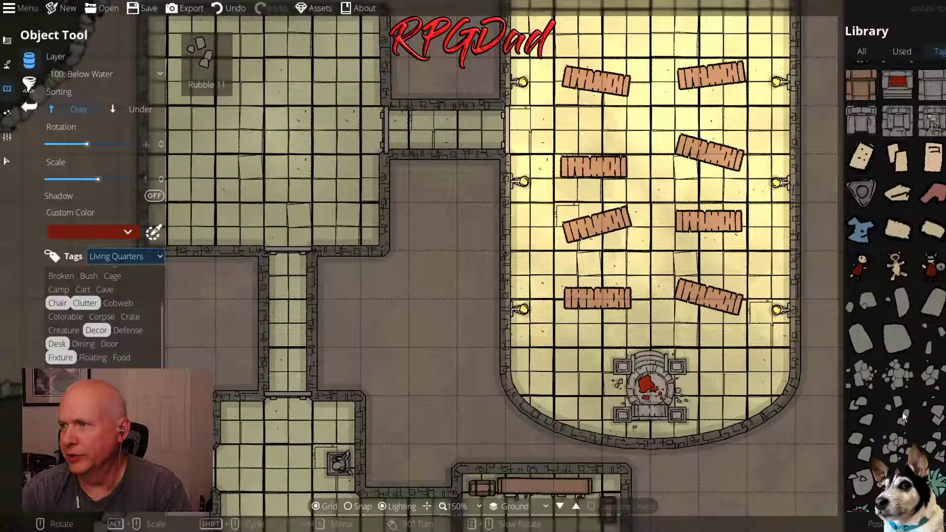
{"action": "scroll", "coordinate": [902, 412], "scroll_direction": "down", "scroll_amount": 5}
{"action": "scroll", "coordinate": [904, 411], "scroll_direction": "up", "scroll_amount": 6}
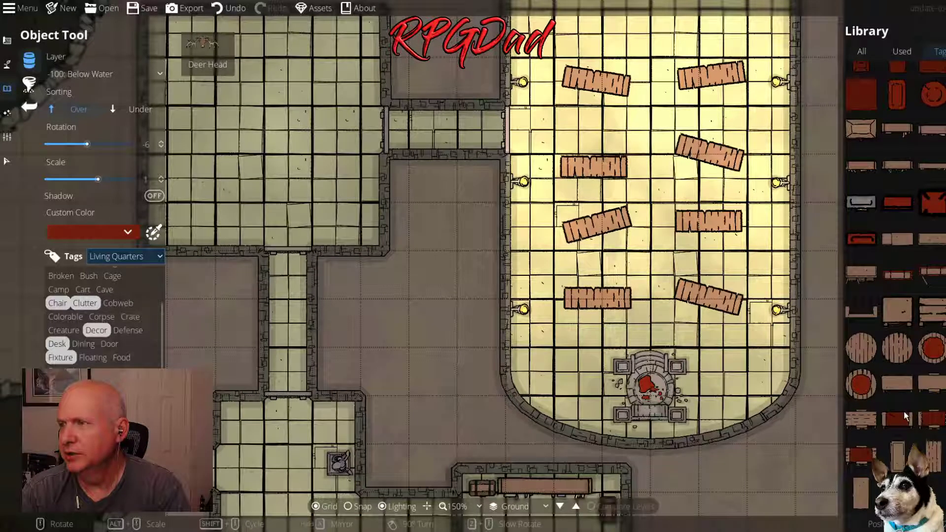
{"action": "left_click", "coordinate": [124, 256]}
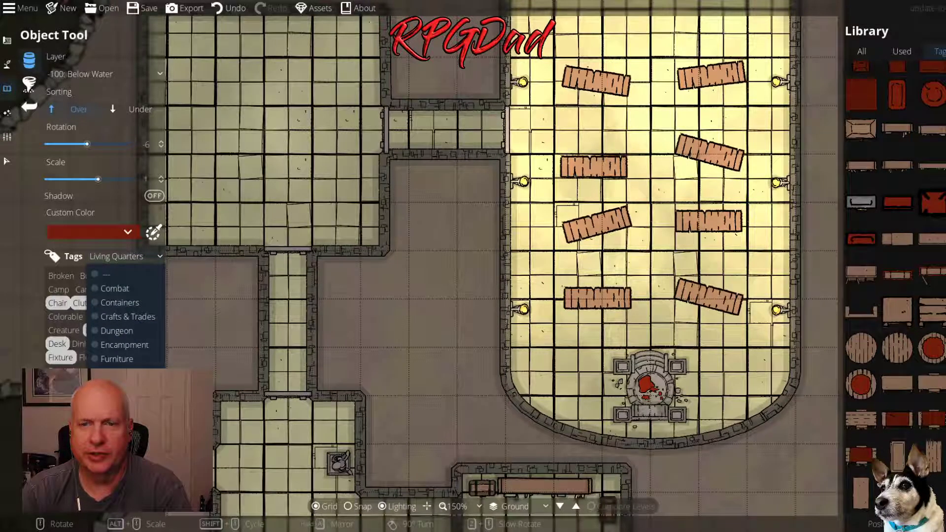
{"action": "left_click", "coordinate": [113, 389]}
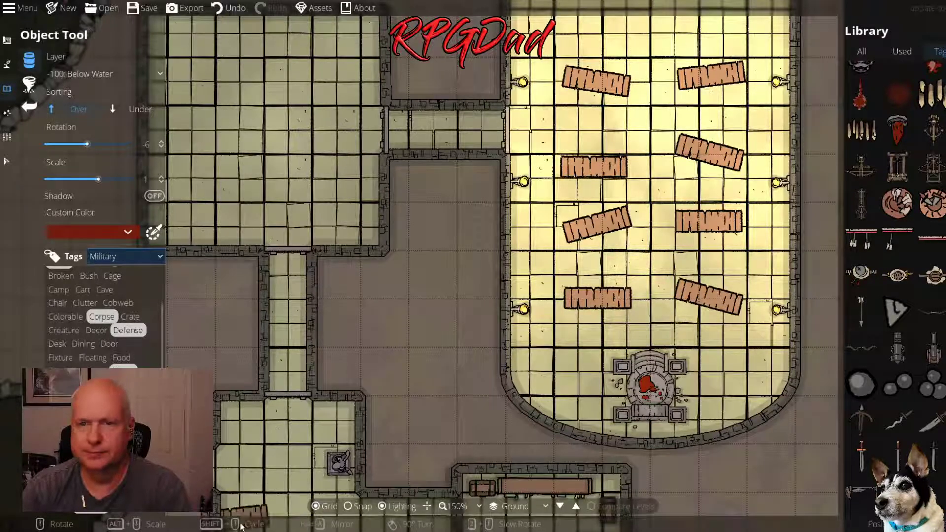
From the Dungeon tag set, place a candle holder on each side of the altar, the eastern one rotated 9 and the western one 69
{"action": "left_click", "coordinate": [126, 256]}
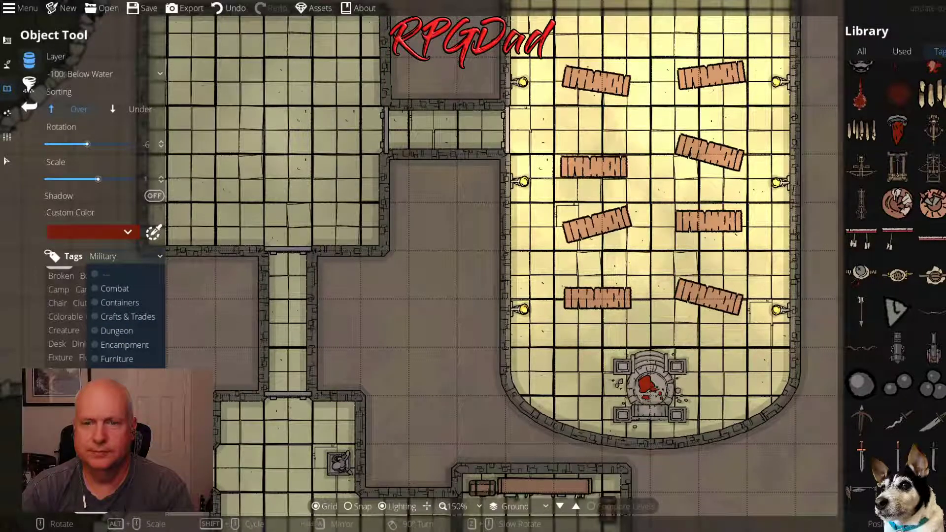
{"action": "left_click", "coordinate": [110, 331]}
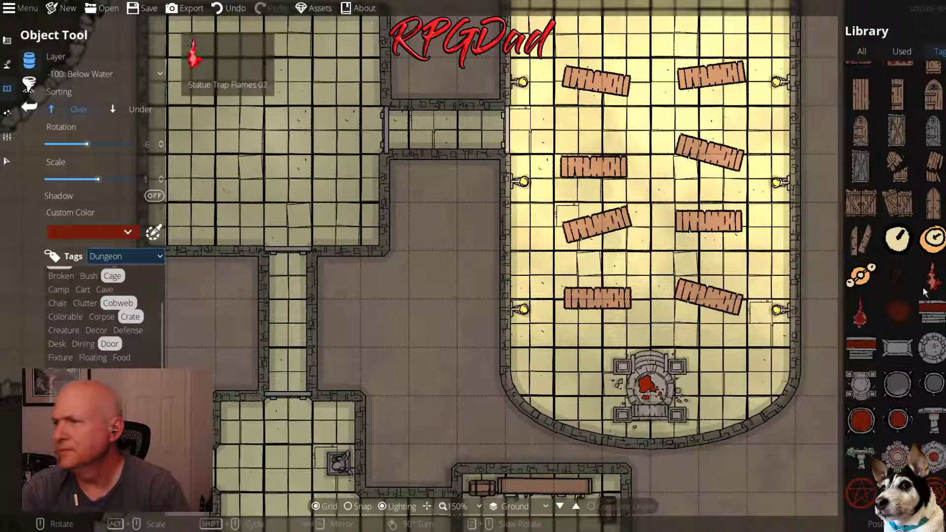
{"action": "left_click", "coordinate": [858, 279]}
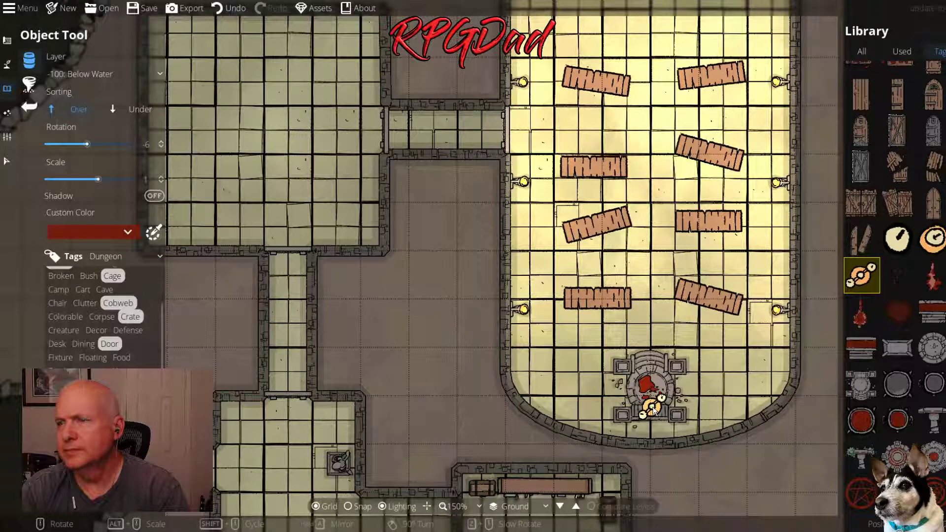
{"action": "scroll", "coordinate": [652, 412], "scroll_direction": "up", "scroll_amount": 1}
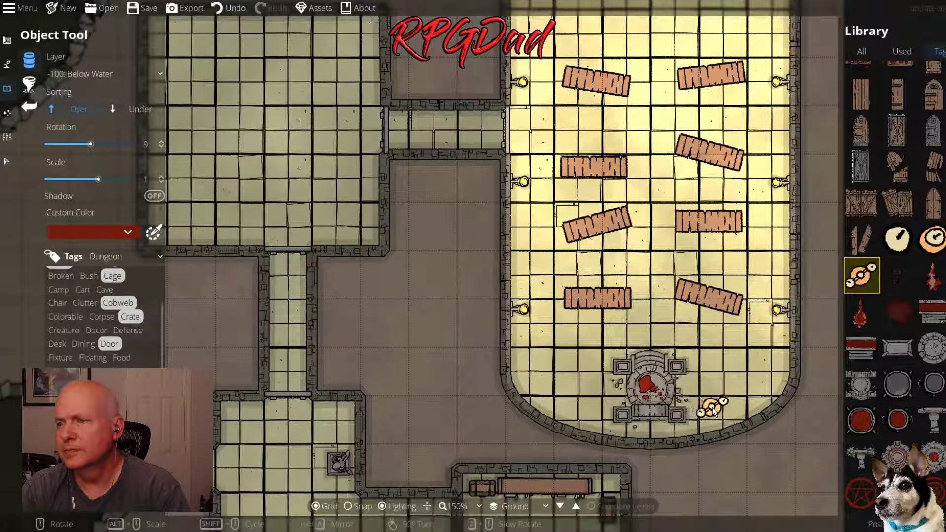
{"action": "left_click", "coordinate": [717, 408]}
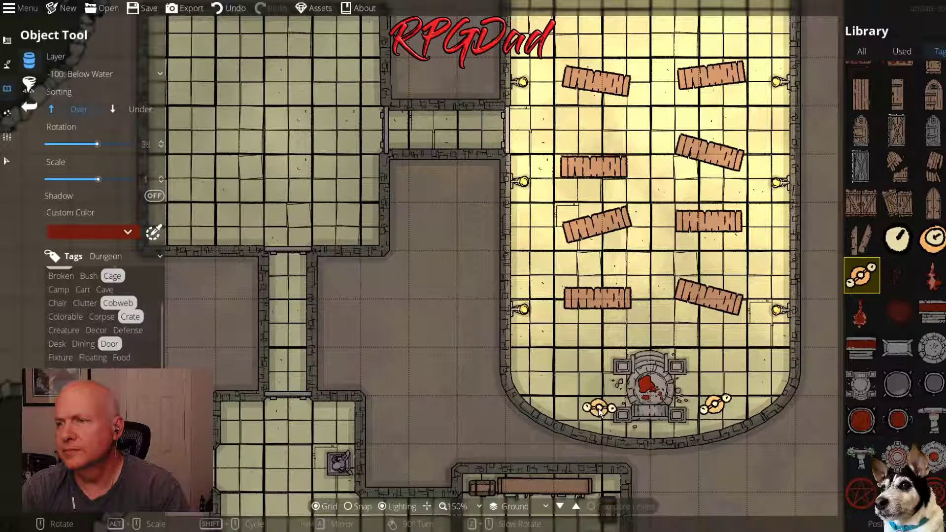
{"action": "scroll", "coordinate": [596, 409], "scroll_direction": "up", "scroll_amount": 4}
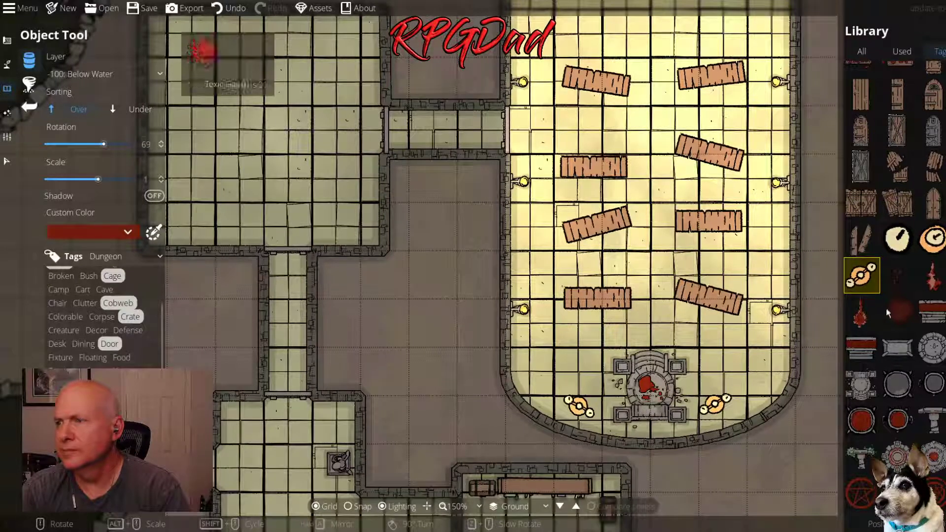
Place a red Sum Circle 02 at scale 0.34 and rotation 69 on the altar's round, blood-stained centre
{"action": "scroll", "coordinate": [906, 276], "scroll_direction": "down", "scroll_amount": 6}
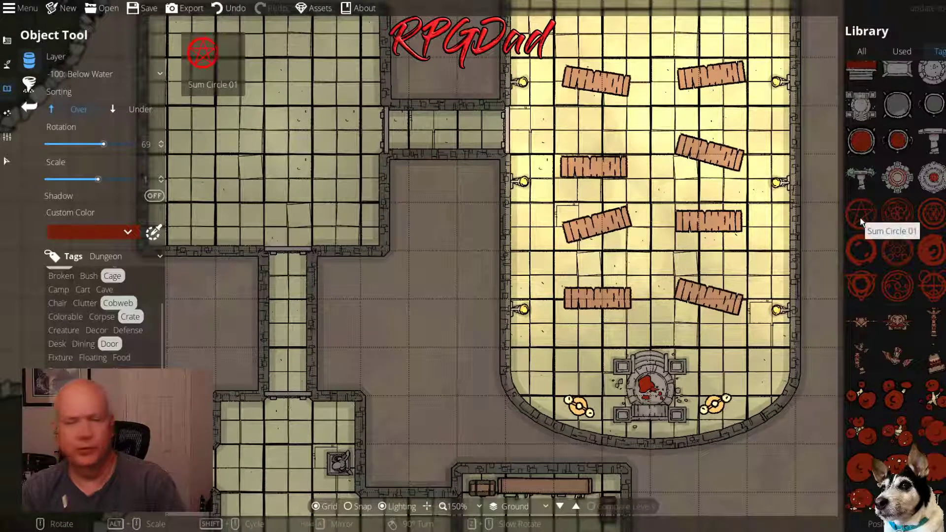
{"action": "scroll", "coordinate": [675, 389], "scroll_direction": "up", "scroll_amount": 6}
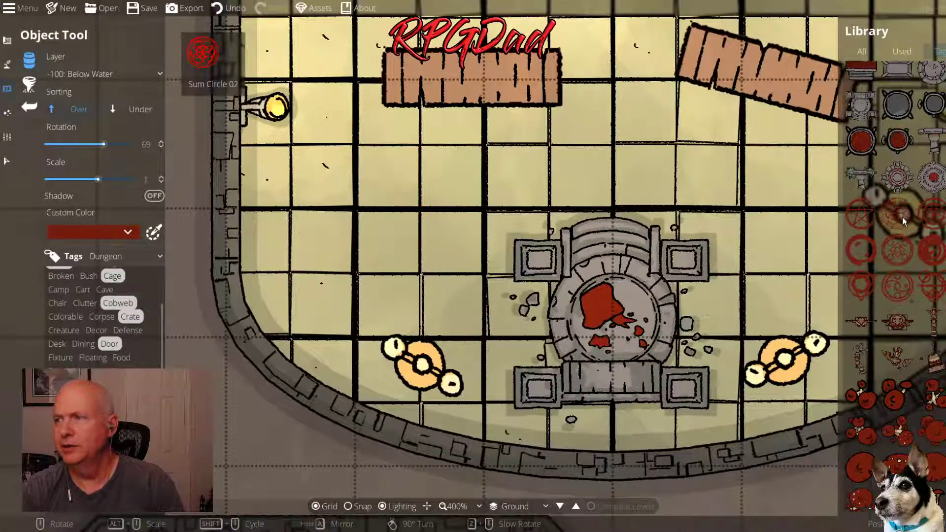
{"action": "left_click", "coordinate": [900, 216]}
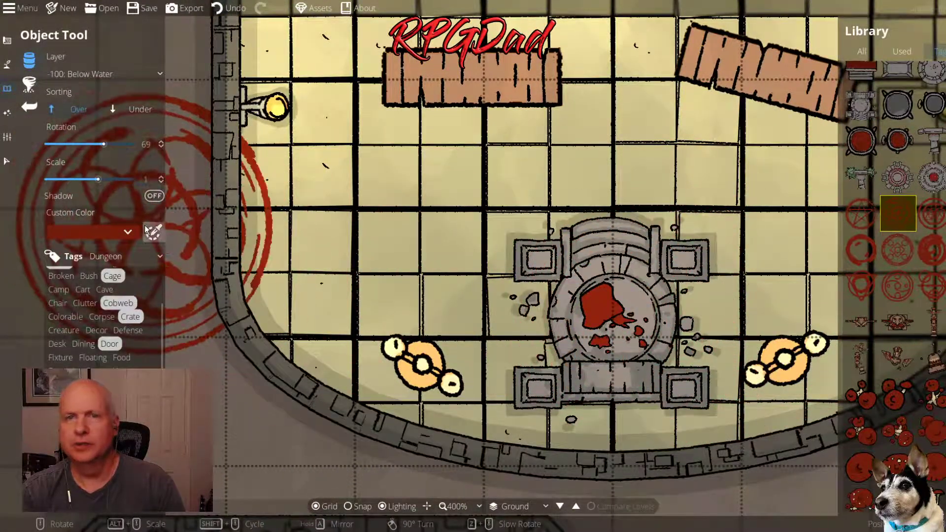
{"action": "left_click_drag", "start_coordinate": [98, 179], "coordinate": [75, 181]}
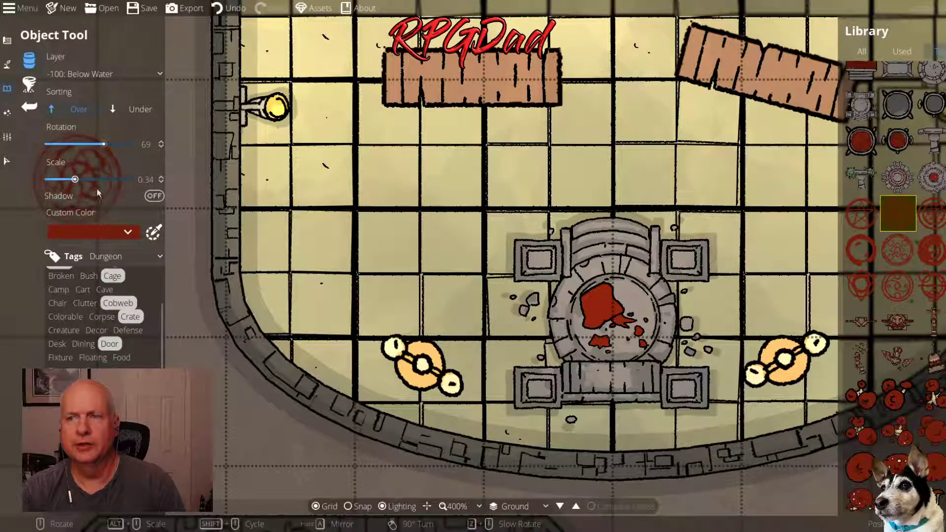
{"action": "left_click", "coordinate": [614, 323]}
{"action": "scroll", "coordinate": [766, 271], "scroll_direction": "down", "scroll_amount": 1}
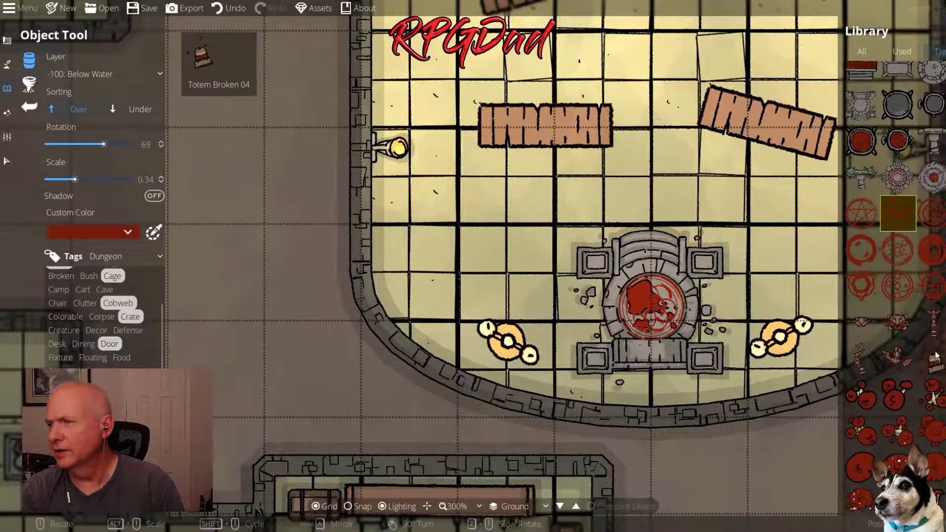
Look through the remaining Dungeon objects and the objects tagged Corpse and Creature for more altar room decoration
{"action": "scroll", "coordinate": [935, 356], "scroll_direction": "down", "scroll_amount": 5}
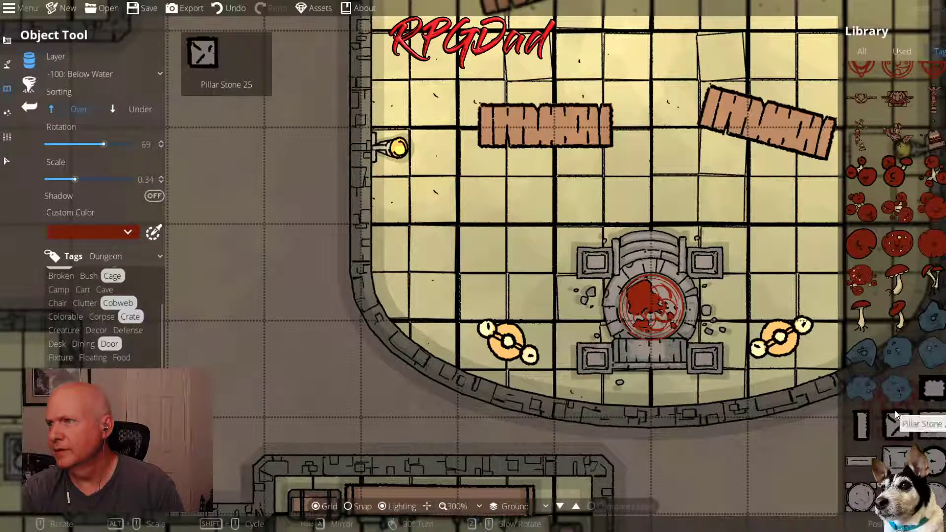
{"action": "scroll", "coordinate": [895, 410], "scroll_direction": "up", "scroll_amount": 5}
{"action": "scroll", "coordinate": [895, 414], "scroll_direction": "up", "scroll_amount": 1}
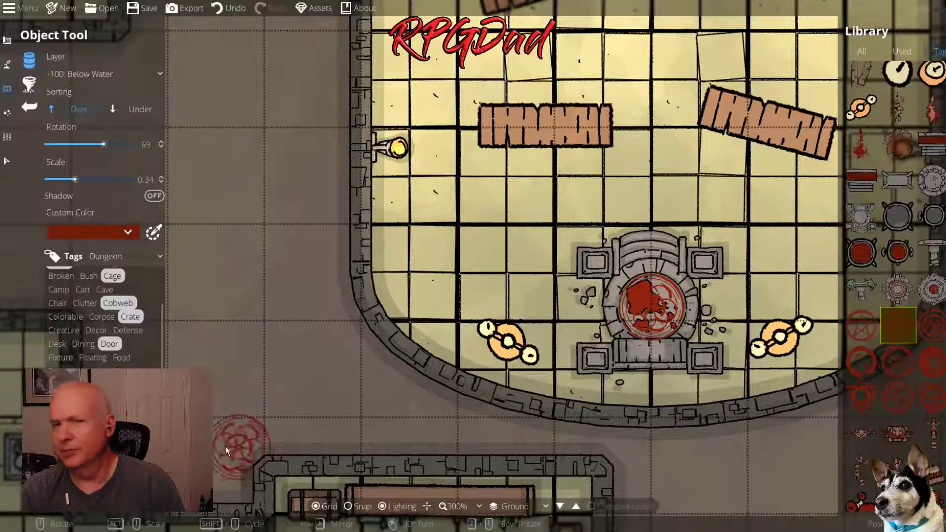
{"action": "left_click", "coordinate": [98, 317]}
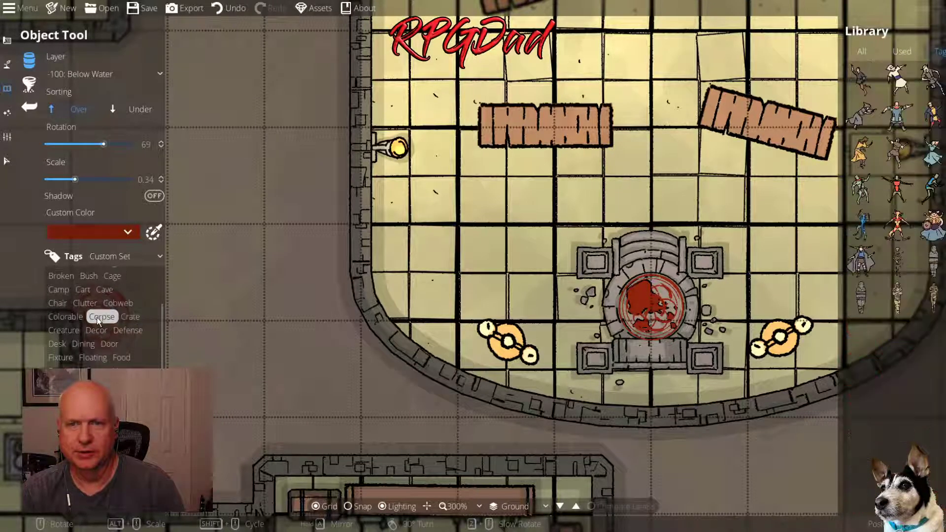
{"action": "left_click", "coordinate": [65, 327]}
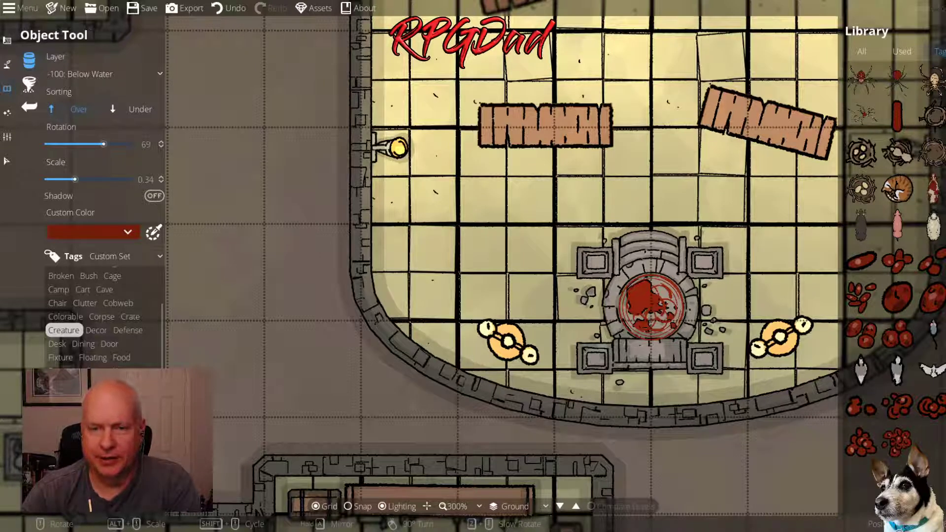
{"action": "scroll", "coordinate": [104, 318], "scroll_direction": "up", "scroll_amount": 2}
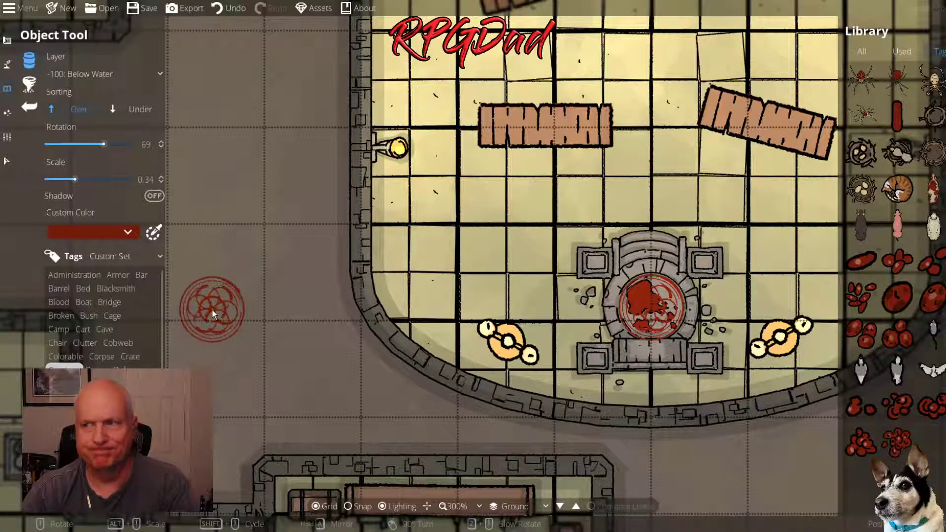
{"action": "scroll", "coordinate": [285, 291], "scroll_direction": "down", "scroll_amount": 3}
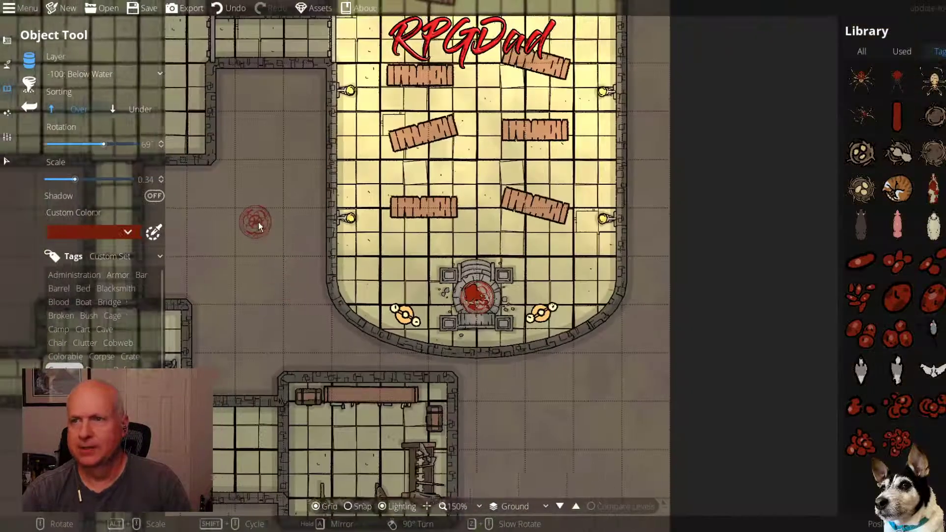
Look over the empty square room west of the altar room and the unfurnished southern rooms
{"action": "left_click_drag", "start_coordinate": [258, 223], "coordinate": [514, 326]}
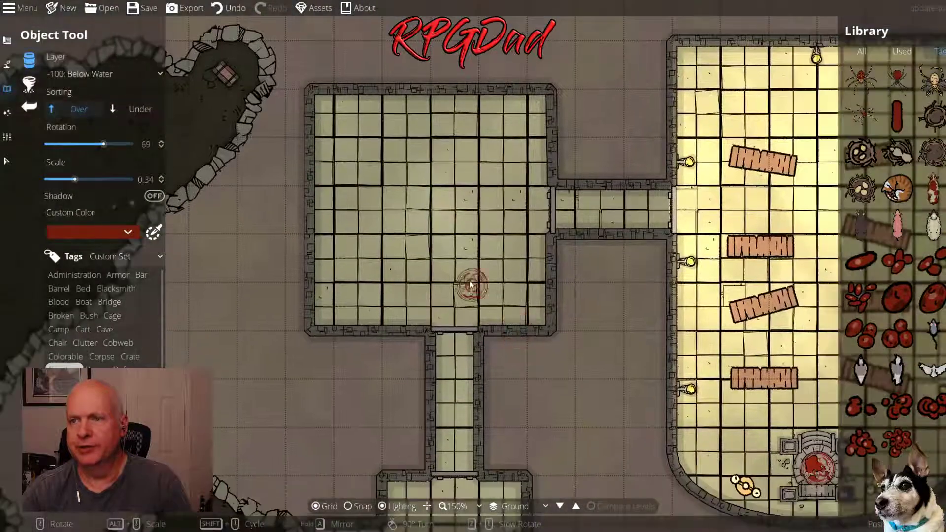
{"action": "scroll", "coordinate": [476, 257], "scroll_direction": "up", "scroll_amount": 2}
{"action": "key", "text": "Up"}
{"action": "key", "text": "Left"}
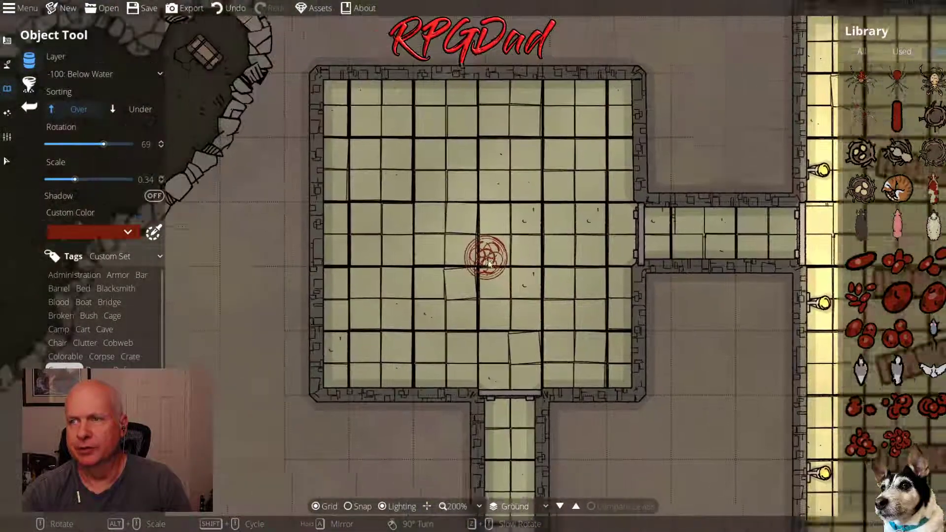
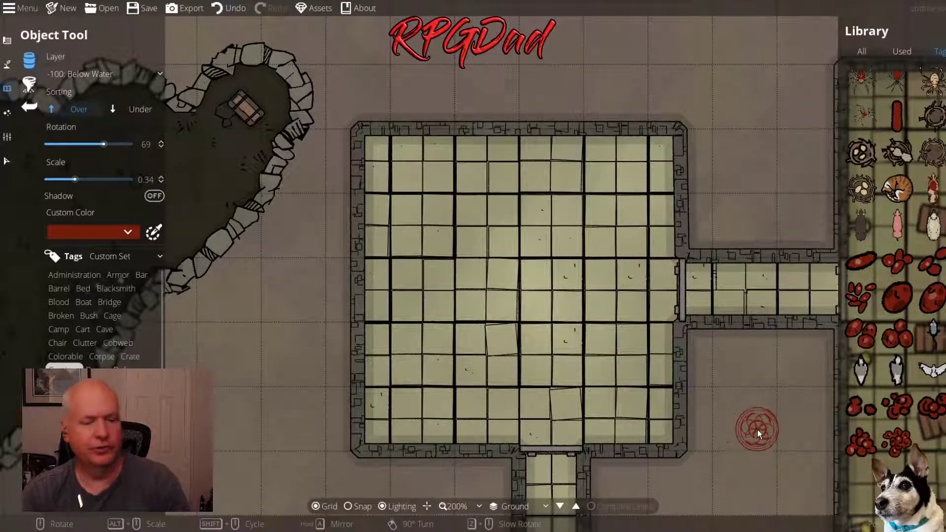
{"action": "scroll", "coordinate": [757, 428], "scroll_direction": "down", "scroll_amount": 3}
{"action": "left_click_drag", "start_coordinate": [757, 428], "coordinate": [559, 238]}
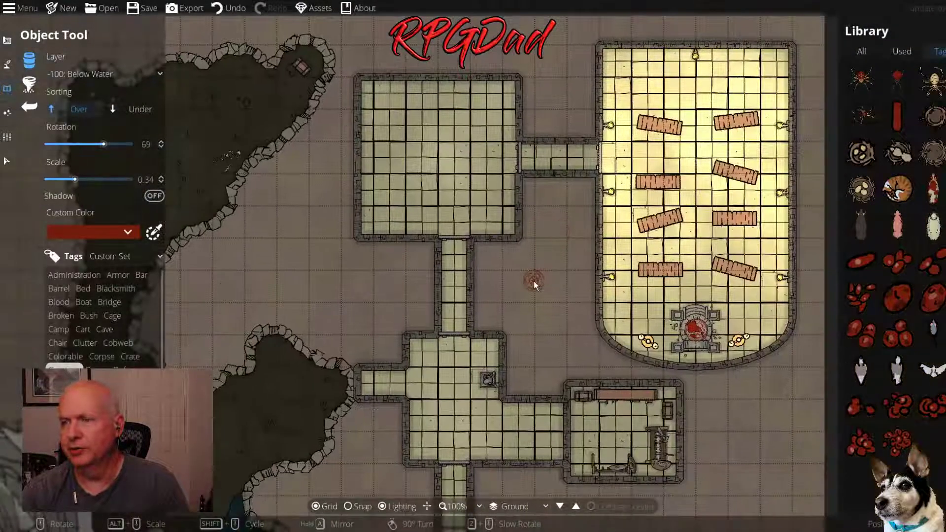
{"action": "left_click_drag", "start_coordinate": [547, 305], "coordinate": [453, 179]}
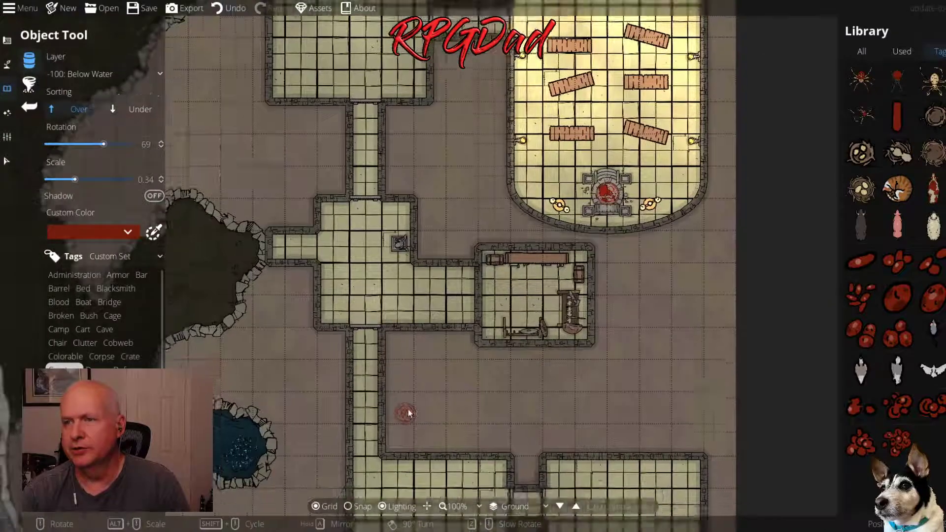
{"action": "left_click_drag", "start_coordinate": [409, 412], "coordinate": [703, 224]}
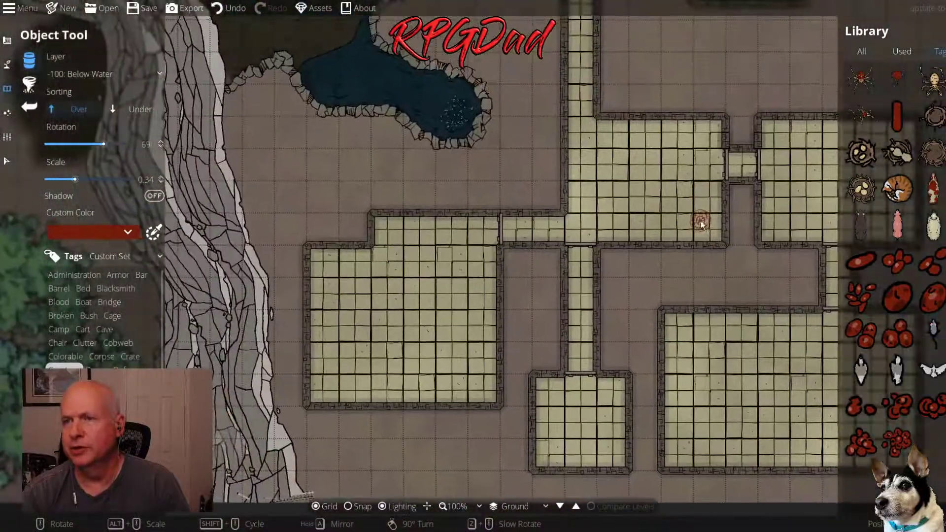
{"action": "scroll", "coordinate": [396, 346], "scroll_direction": "up", "scroll_amount": 2}
{"action": "scroll", "coordinate": [395, 346], "scroll_direction": "down", "scroll_amount": 1}
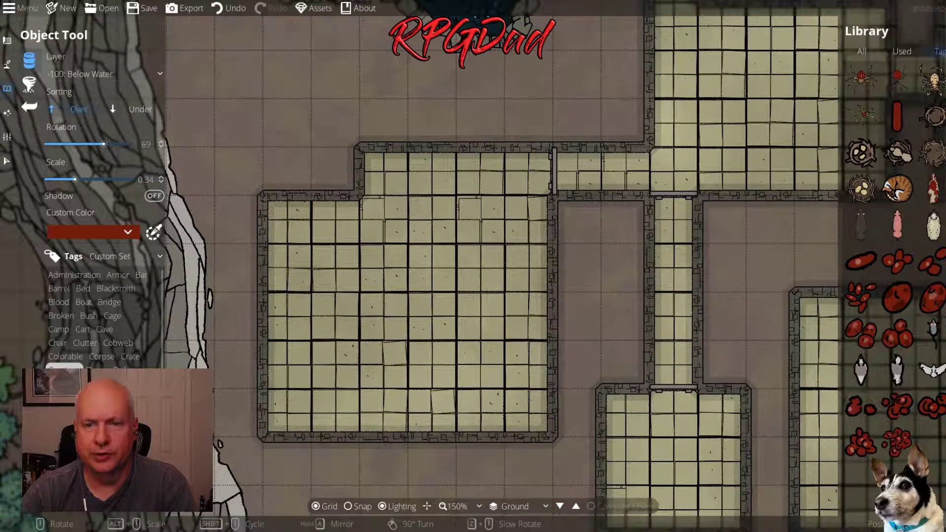
Filter the object library to the Furniture tag set and choose a made double bed with two pillows
{"action": "scroll", "coordinate": [893, 173], "scroll_direction": "down", "scroll_amount": 5}
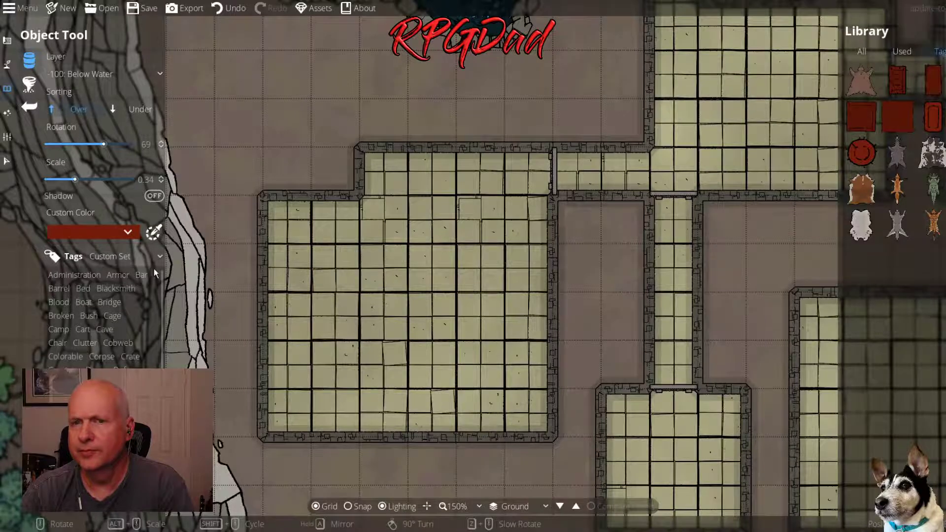
{"action": "left_click", "coordinate": [141, 255]}
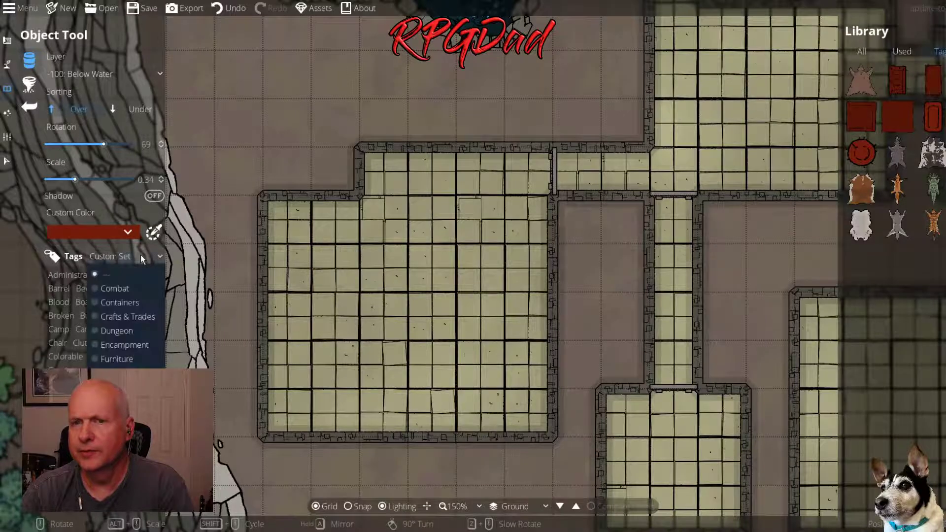
{"action": "left_click", "coordinate": [115, 360]}
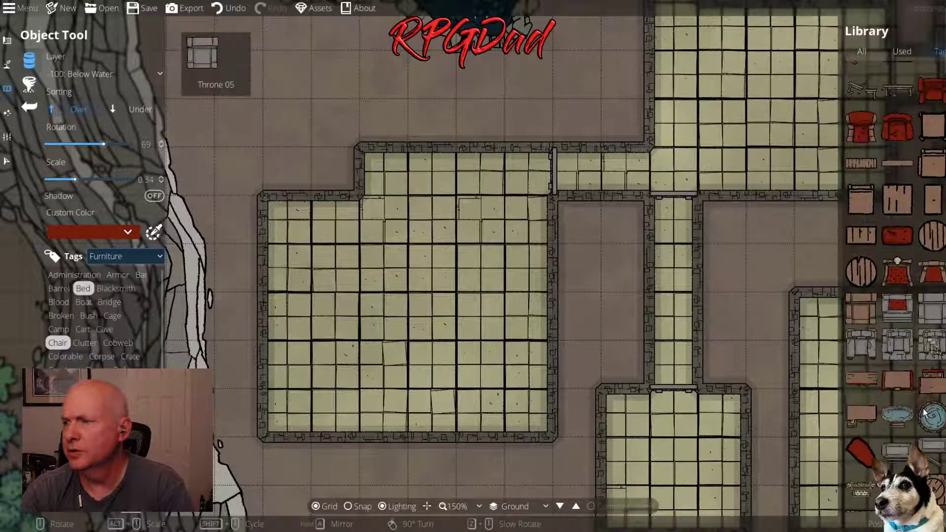
{"action": "scroll", "coordinate": [925, 413], "scroll_direction": "down", "scroll_amount": 8}
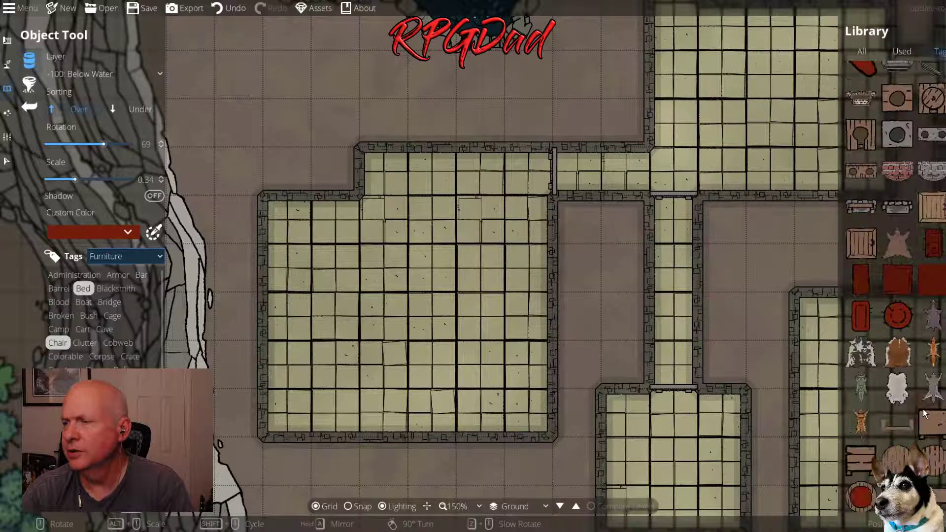
{"action": "scroll", "coordinate": [925, 413], "scroll_direction": "down", "scroll_amount": 2}
{"action": "scroll", "coordinate": [925, 412], "scroll_direction": "up", "scroll_amount": 2}
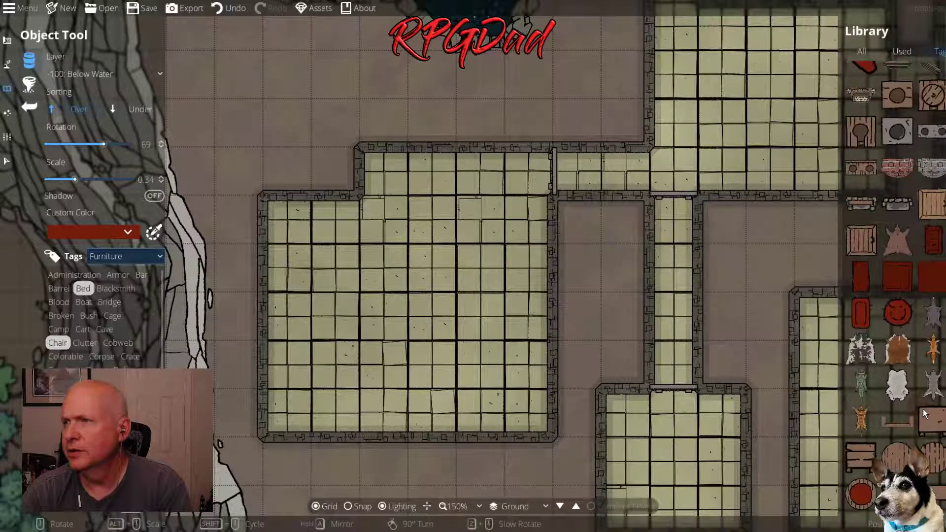
{"action": "scroll", "coordinate": [924, 413], "scroll_direction": "up", "scroll_amount": 5}
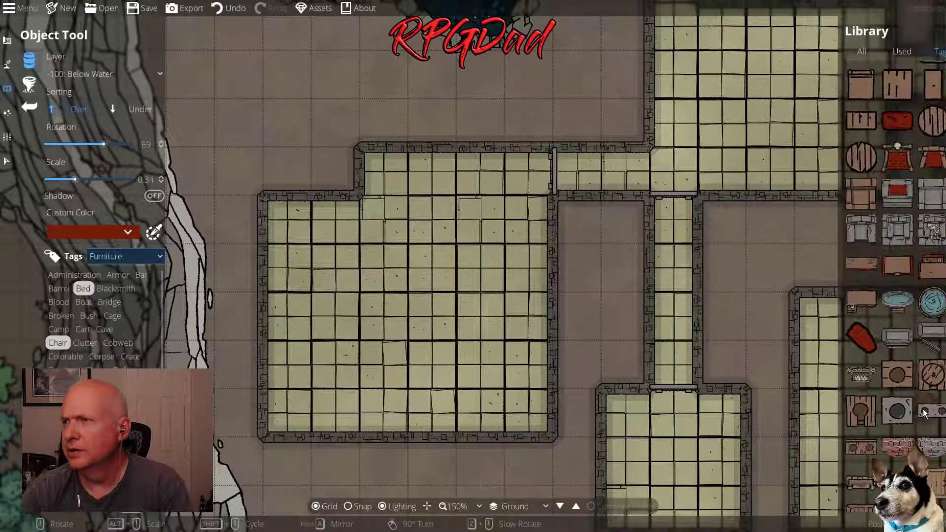
{"action": "scroll", "coordinate": [925, 413], "scroll_direction": "up", "scroll_amount": 6}
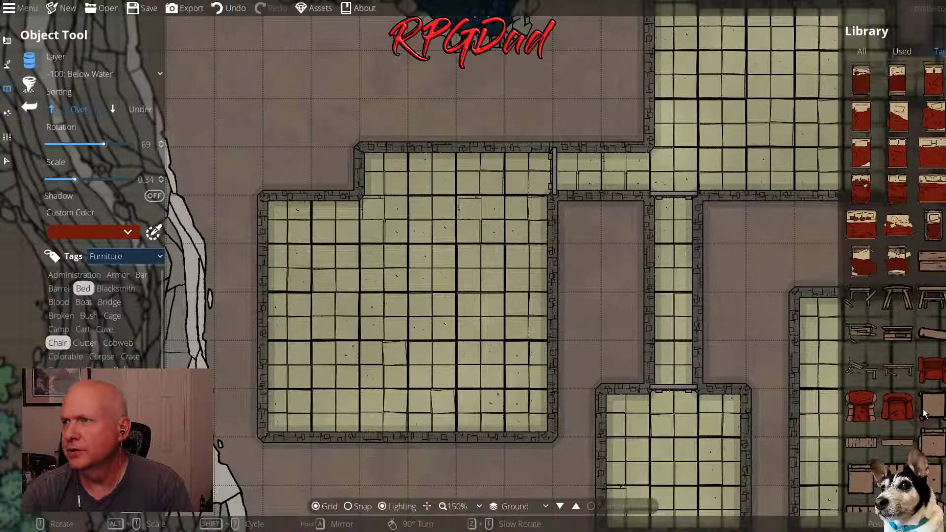
{"action": "left_click", "coordinate": [931, 155]}
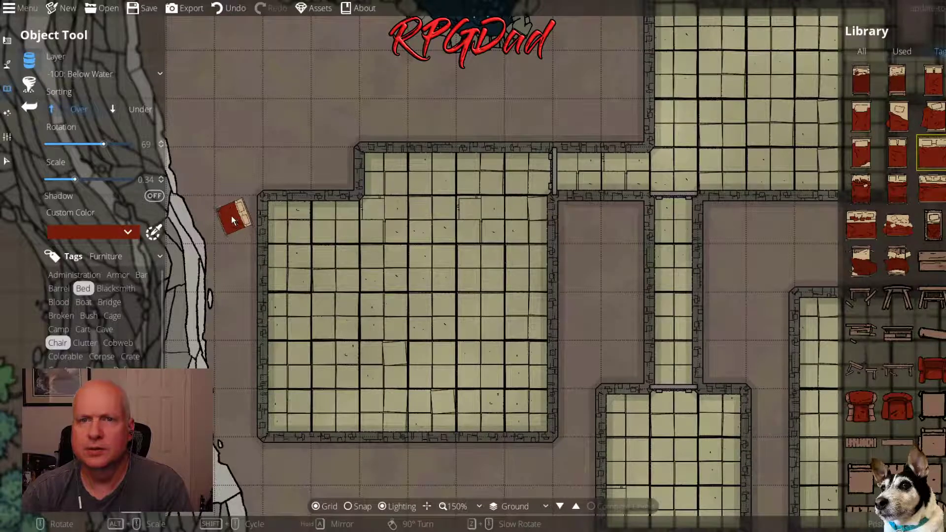
Enlarge the double bed to a scale of about 1
{"action": "left_click_drag", "start_coordinate": [71, 178], "coordinate": [99, 179]}
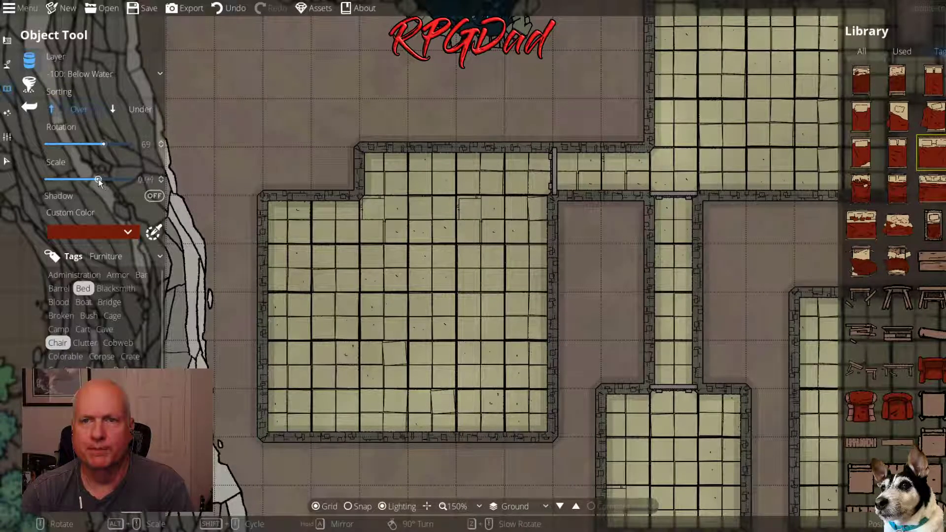
{"action": "left_click", "coordinate": [162, 178]}
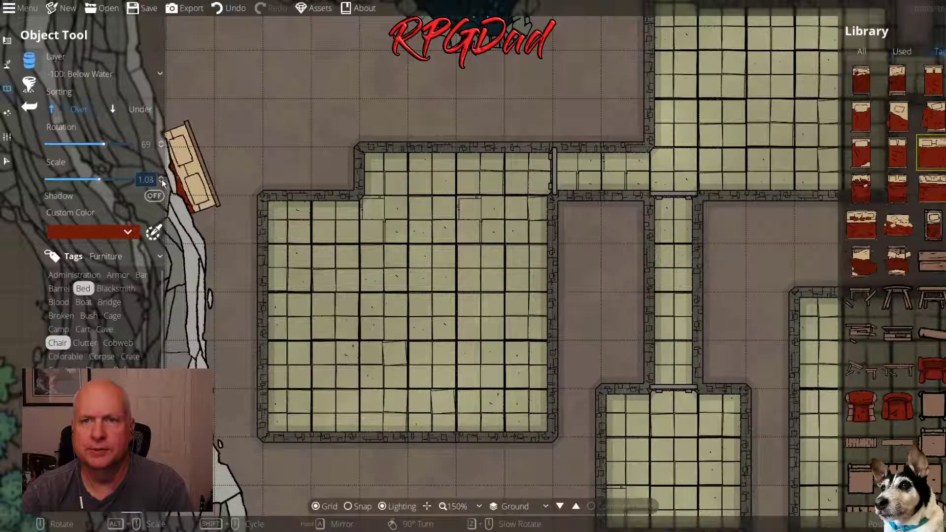
{"action": "left_click", "coordinate": [162, 180]}
{"action": "left_click", "coordinate": [162, 179]}
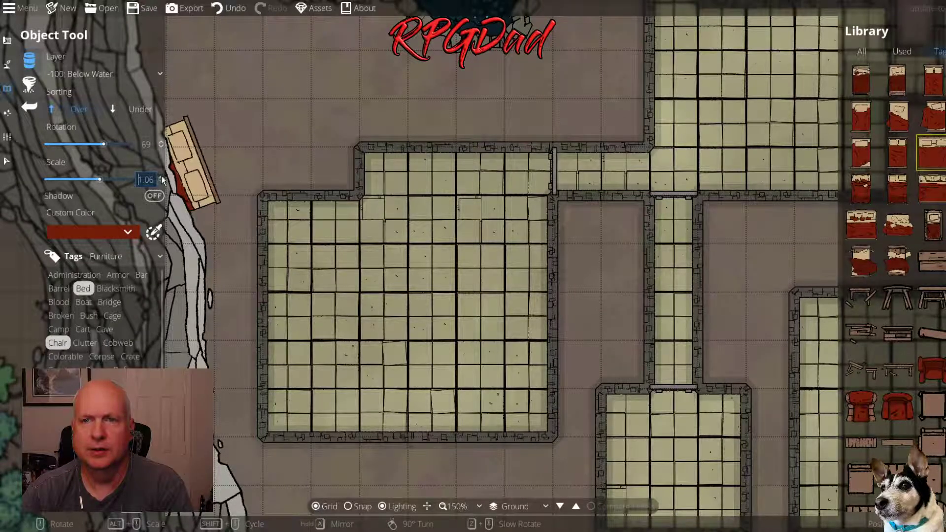
{"action": "left_click", "coordinate": [162, 180]}
{"action": "left_click", "coordinate": [162, 182]}
{"action": "left_click", "coordinate": [162, 183]}
{"action": "left_click", "coordinate": [162, 182]}
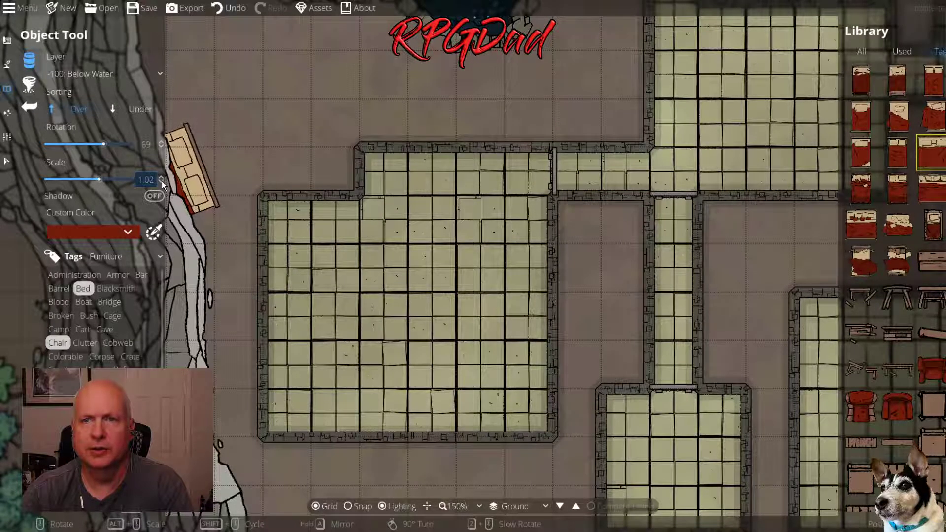
{"action": "left_click", "coordinate": [162, 182]}
{"action": "left_click", "coordinate": [162, 182]}
{"action": "left_click", "coordinate": [162, 182]}
Try a blue colour on the double bed and rotate it so its head faces the southwestern room's west wall
{"action": "left_click", "coordinate": [116, 233]}
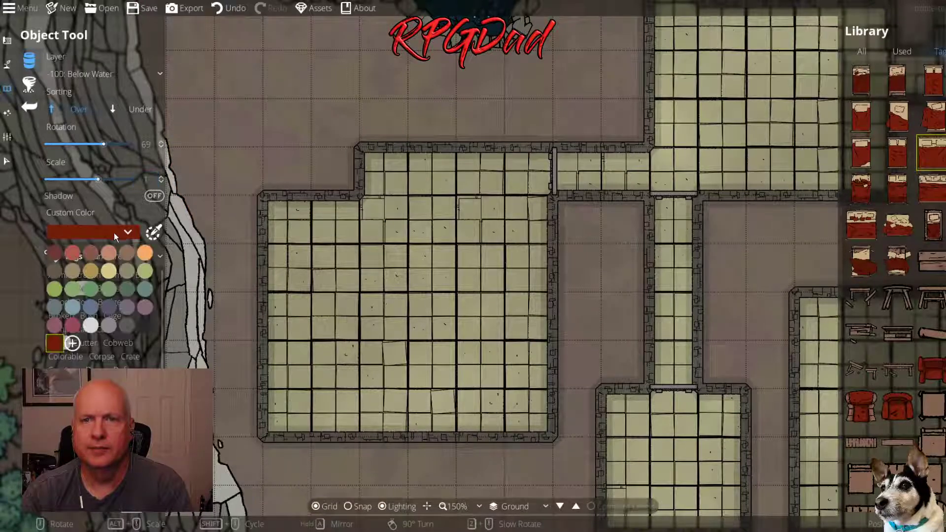
{"action": "left_click", "coordinate": [92, 306]}
{"action": "scroll", "coordinate": [317, 344], "scroll_direction": "down", "scroll_amount": 5}
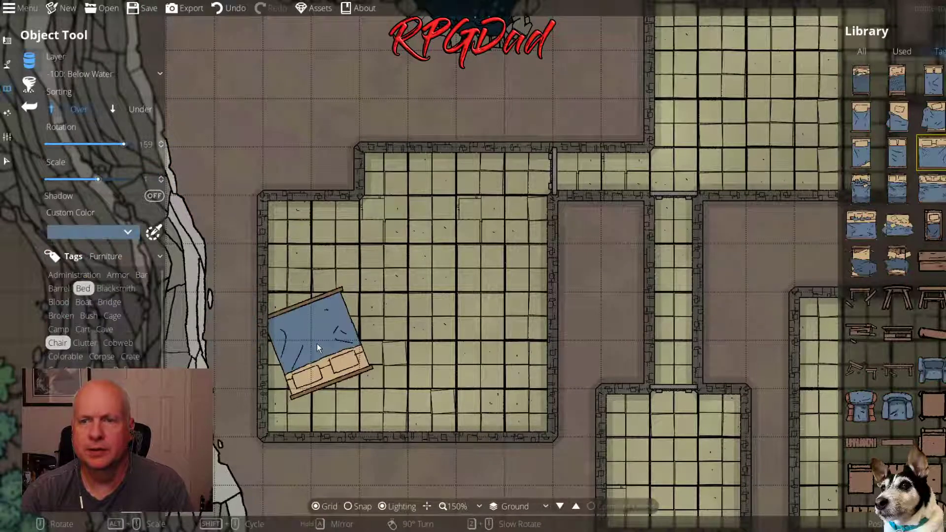
{"action": "scroll", "coordinate": [318, 344], "scroll_direction": "down", "scroll_amount": 10}
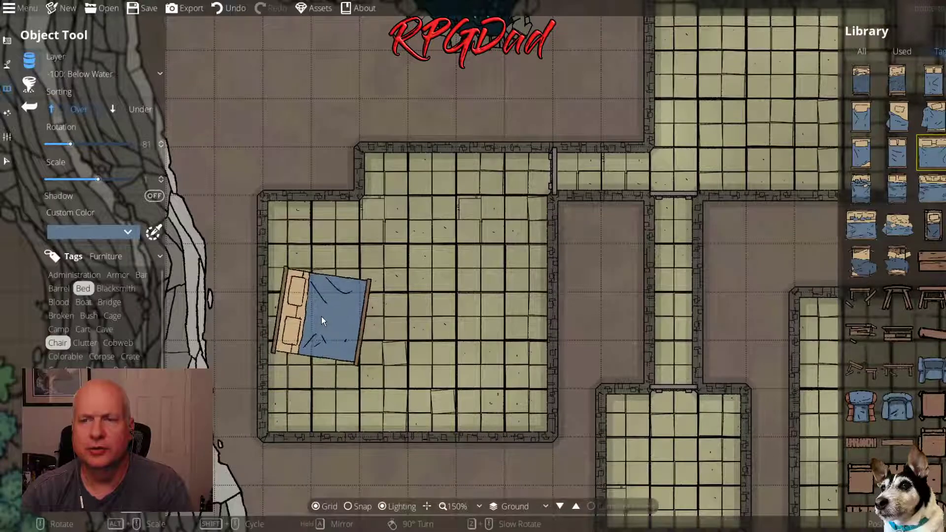
Recolour the double bed dark grey, rotate it to -90 and place it against the southwestern room's west wall
{"action": "left_click", "coordinate": [132, 233]}
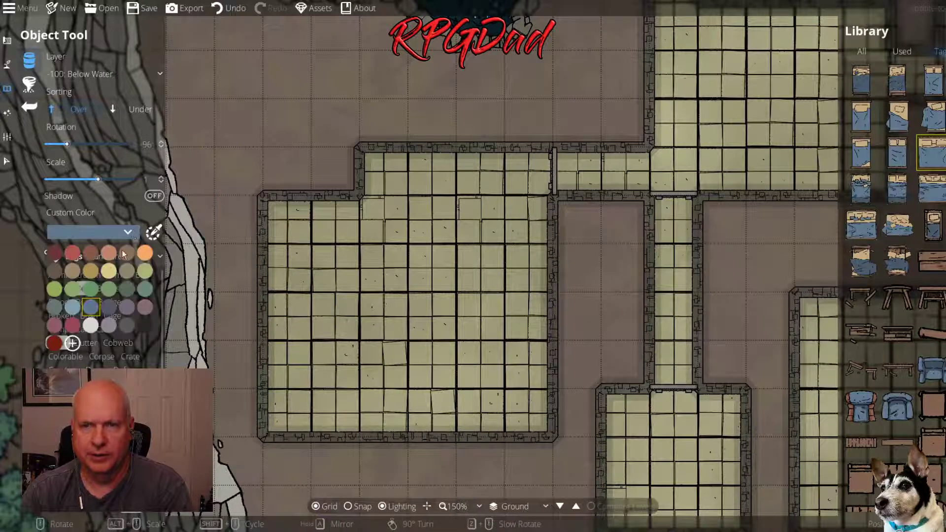
{"action": "left_click", "coordinate": [122, 324]}
{"action": "scroll", "coordinate": [310, 312], "scroll_direction": "down", "scroll_amount": 4}
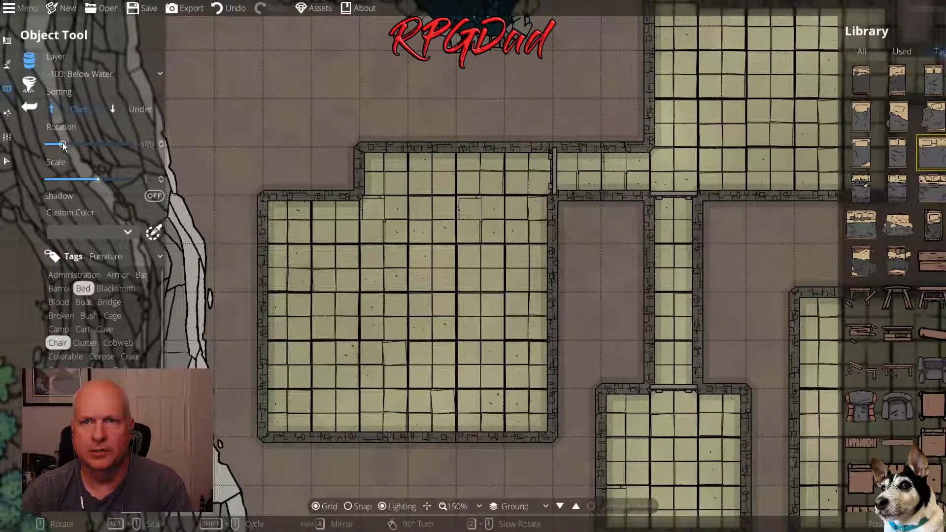
{"action": "left_click_drag", "start_coordinate": [66, 142], "coordinate": [68, 141]}
{"action": "left_click", "coordinate": [161, 147]}
{"action": "scroll", "coordinate": [161, 147], "scroll_direction": "up", "scroll_amount": 3}
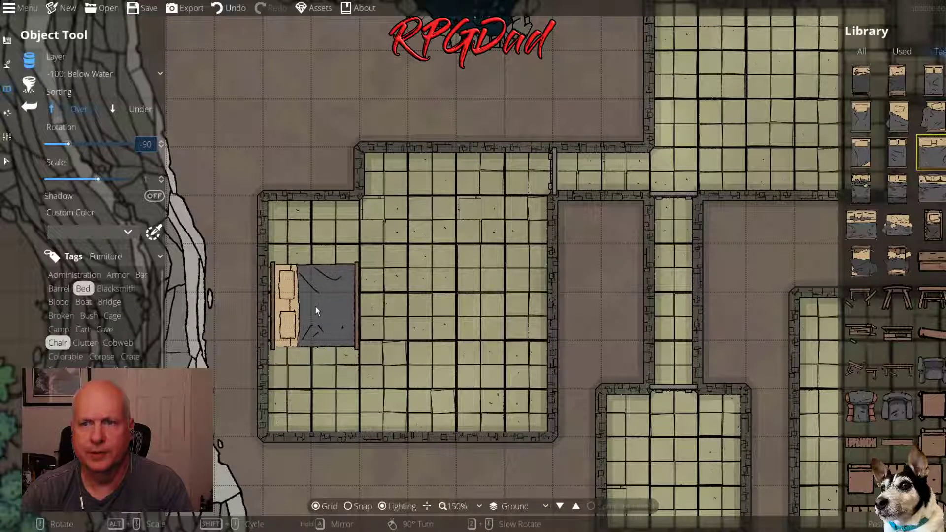
{"action": "left_click", "coordinate": [312, 300]}
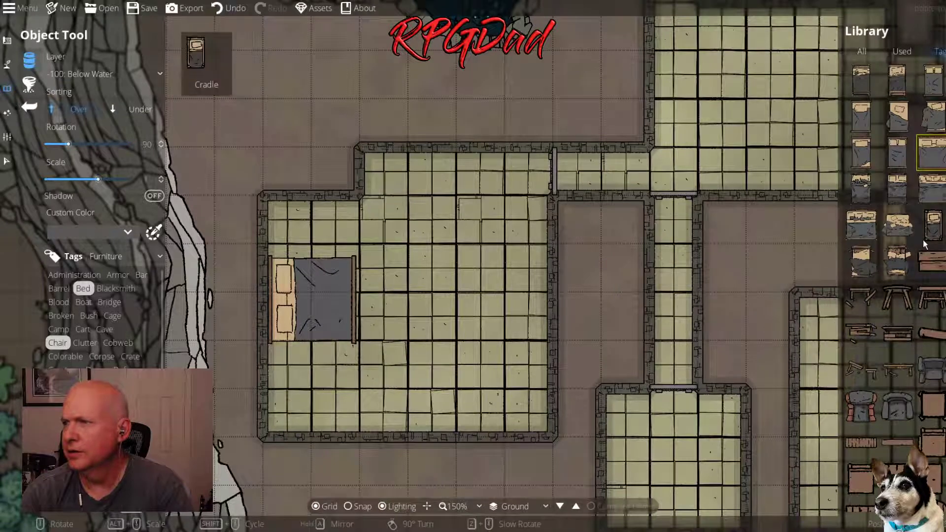
From the table objects, place two small end tables at rotation -90 against the west wall, north and south of the bed
{"action": "scroll", "coordinate": [931, 306], "scroll_direction": "down", "scroll_amount": 5}
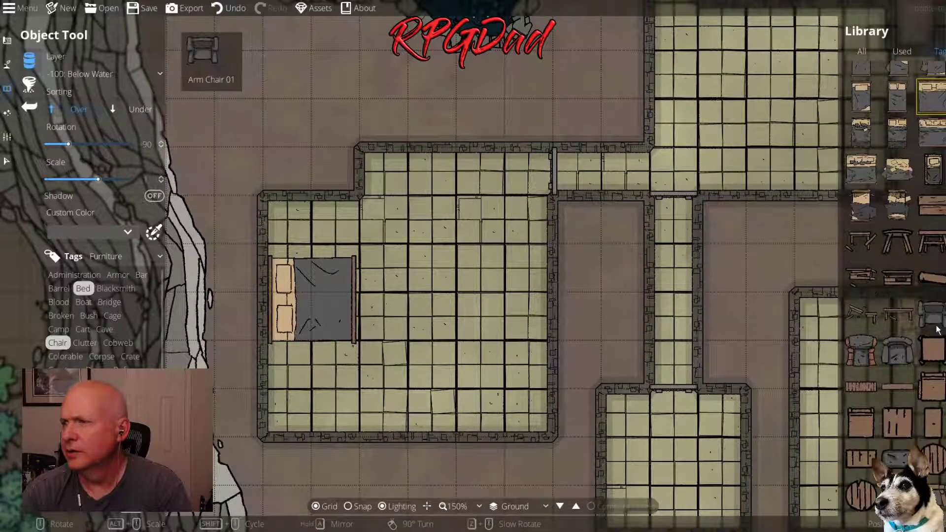
{"action": "scroll", "coordinate": [933, 335], "scroll_direction": "down", "scroll_amount": 8}
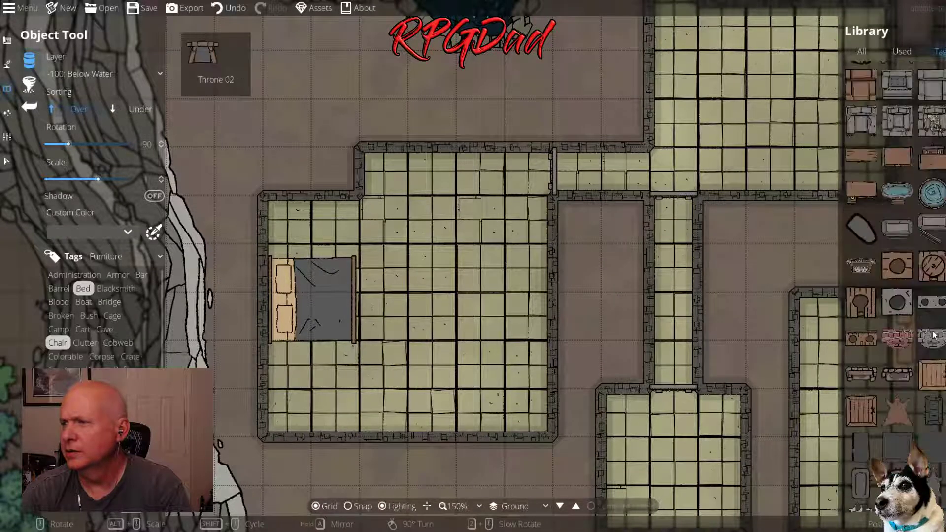
{"action": "scroll", "coordinate": [902, 405], "scroll_direction": "down", "scroll_amount": 5}
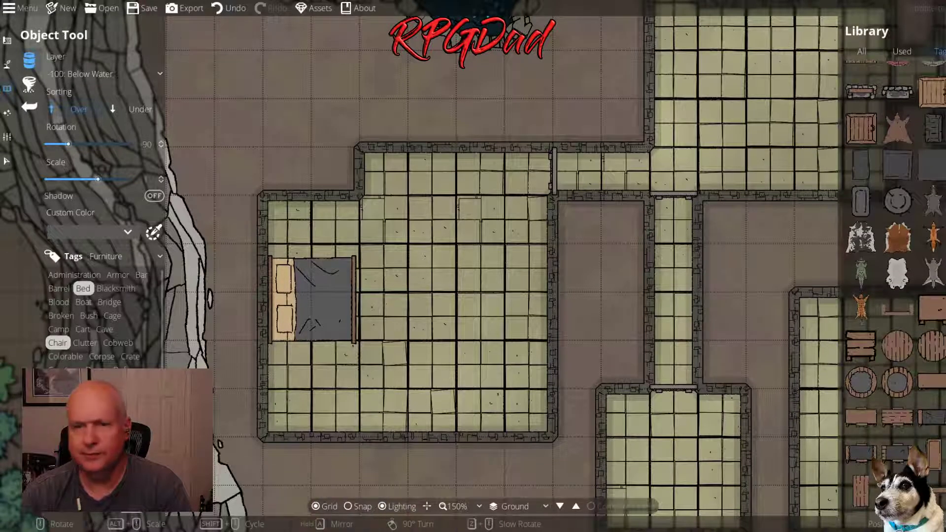
{"action": "scroll", "coordinate": [93, 315], "scroll_direction": "down", "scroll_amount": 1}
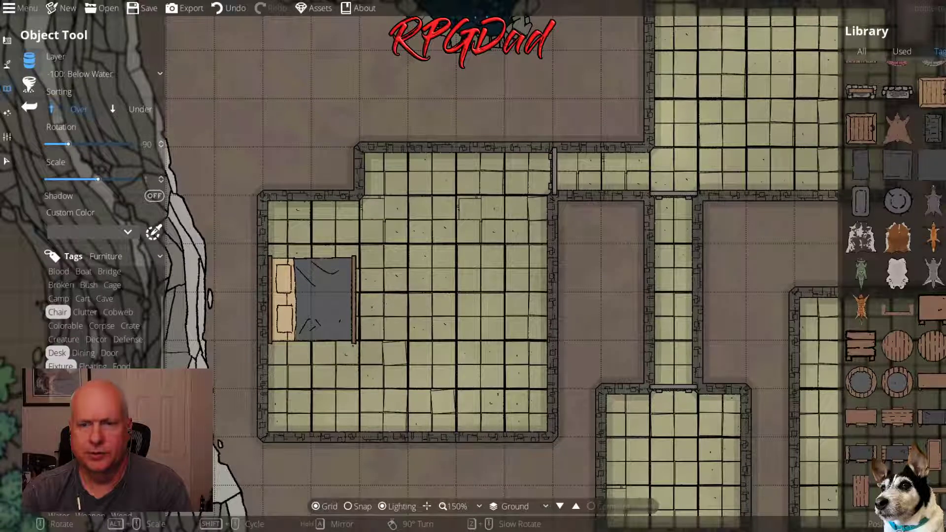
{"action": "left_click", "coordinate": [84, 489]}
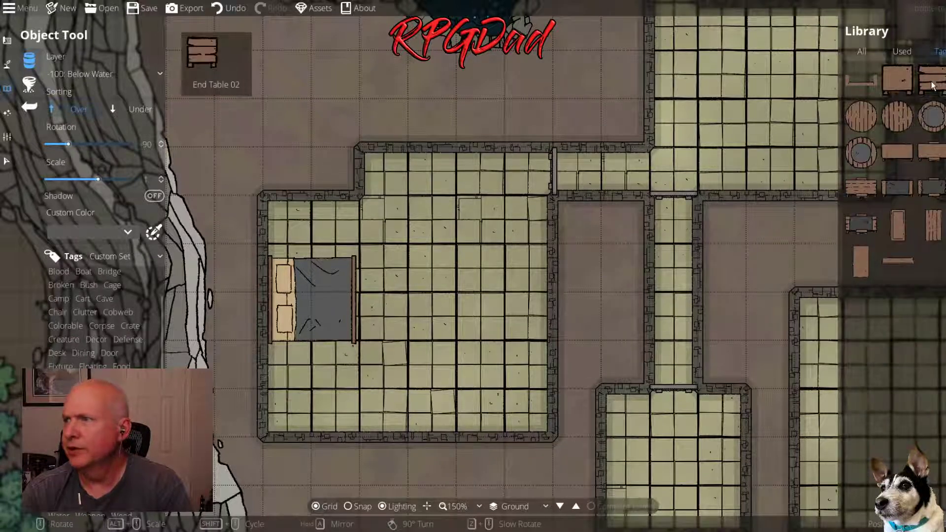
{"action": "left_click", "coordinate": [897, 79]}
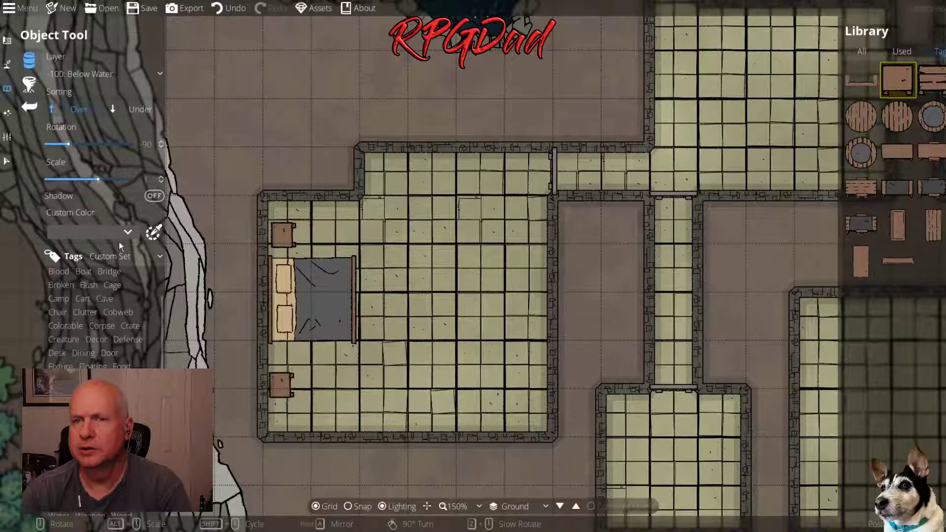
Move the double bed slightly south along the west wall, between the two end tables
{"action": "left_click", "coordinate": [7, 161]}
{"action": "left_click", "coordinate": [312, 295]}
{"action": "left_click_drag", "start_coordinate": [313, 295], "coordinate": [312, 309]}
{"action": "key", "text": "Escape"}
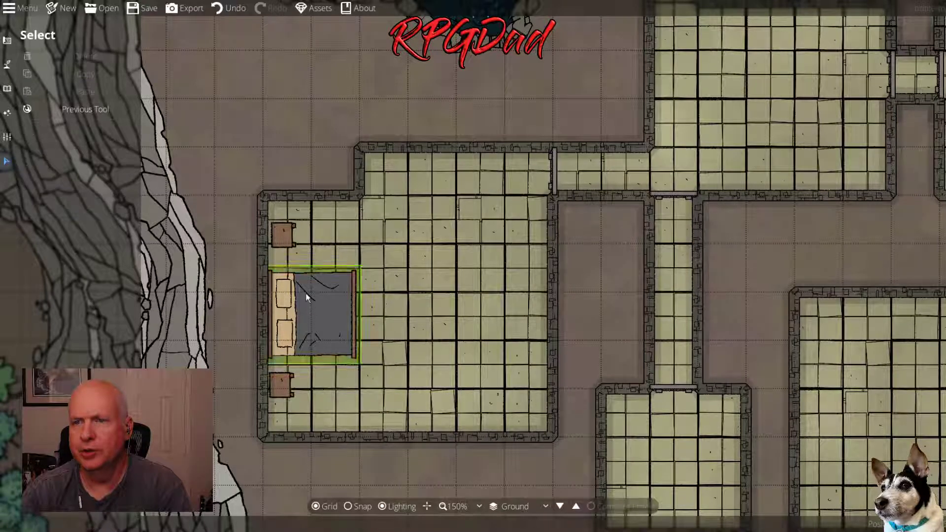
Move both end tables closer to the bed, one beside each side of its headboard
{"action": "left_click", "coordinate": [285, 239]}
{"action": "key", "text": "Escape"}
{"action": "left_click_drag", "start_coordinate": [276, 388], "coordinate": [291, 385]}
{"action": "key", "text": "Escape"}
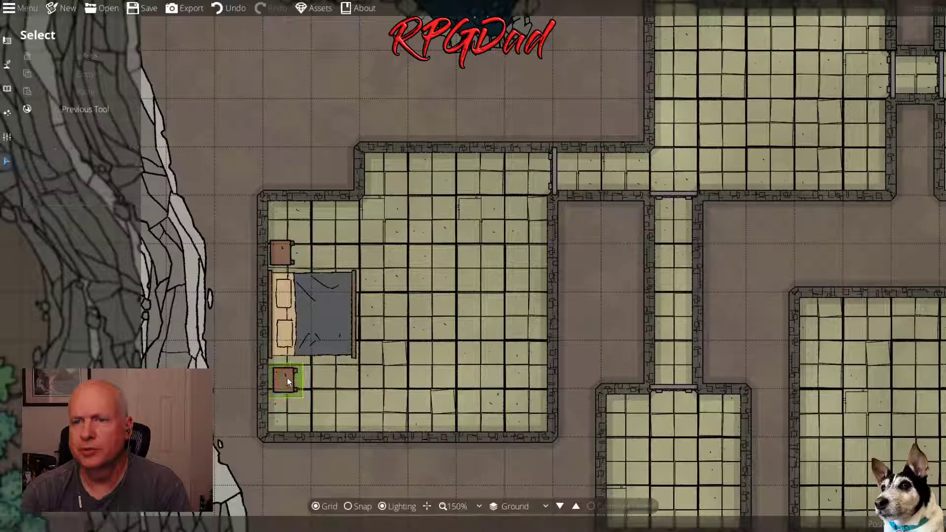
Switch to object placement and browse the Living Quarters objects for more bedroom furniture
{"action": "left_click", "coordinate": [6, 88]}
{"action": "left_click", "coordinate": [74, 55]}
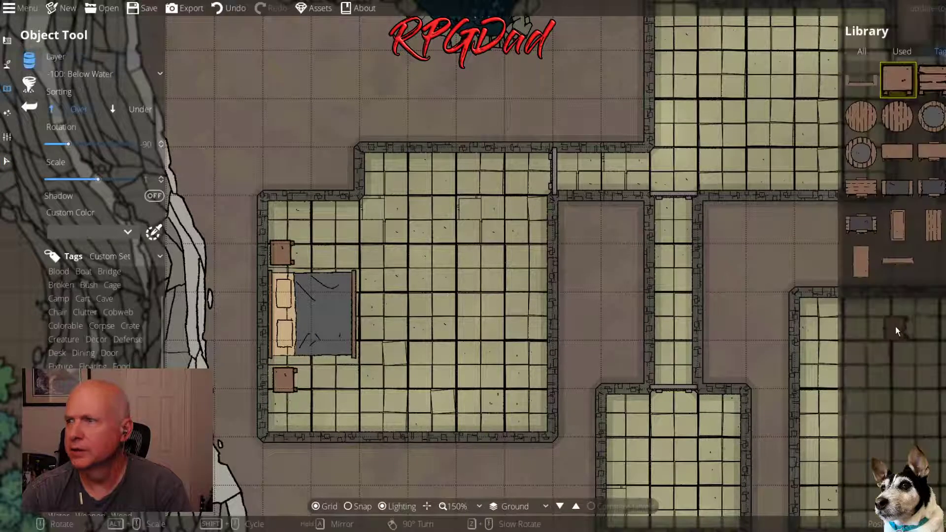
{"action": "left_click", "coordinate": [127, 259]}
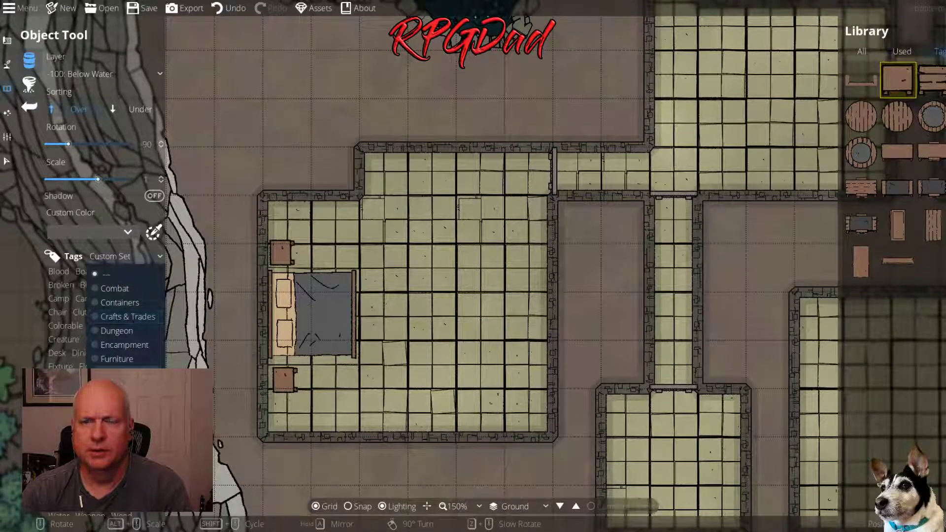
{"action": "left_click", "coordinate": [124, 375]}
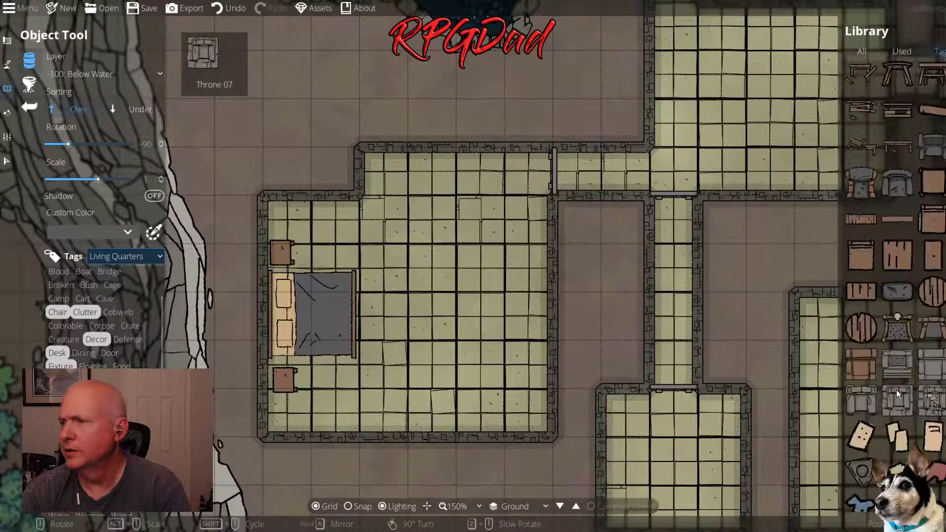
{"action": "scroll", "coordinate": [896, 389], "scroll_direction": "up", "scroll_amount": 3}
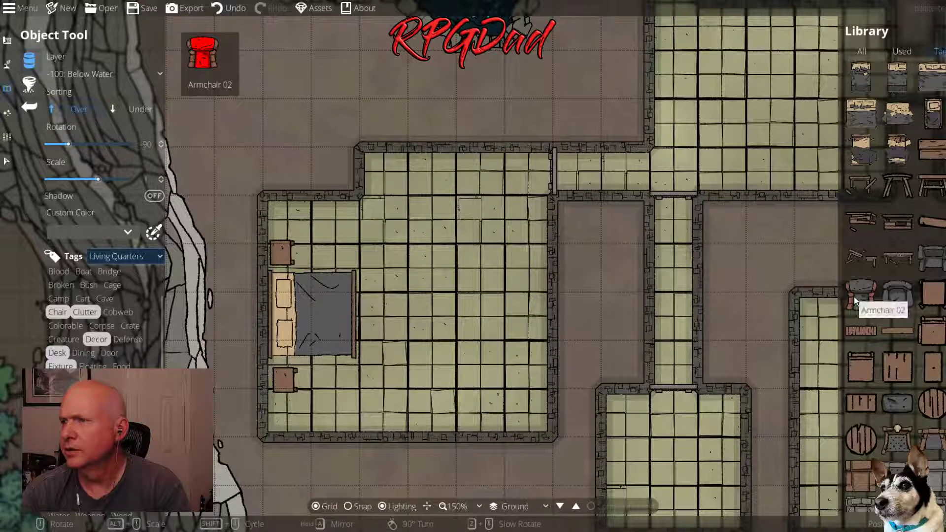
{"action": "scroll", "coordinate": [896, 250], "scroll_direction": "down", "scroll_amount": 10}
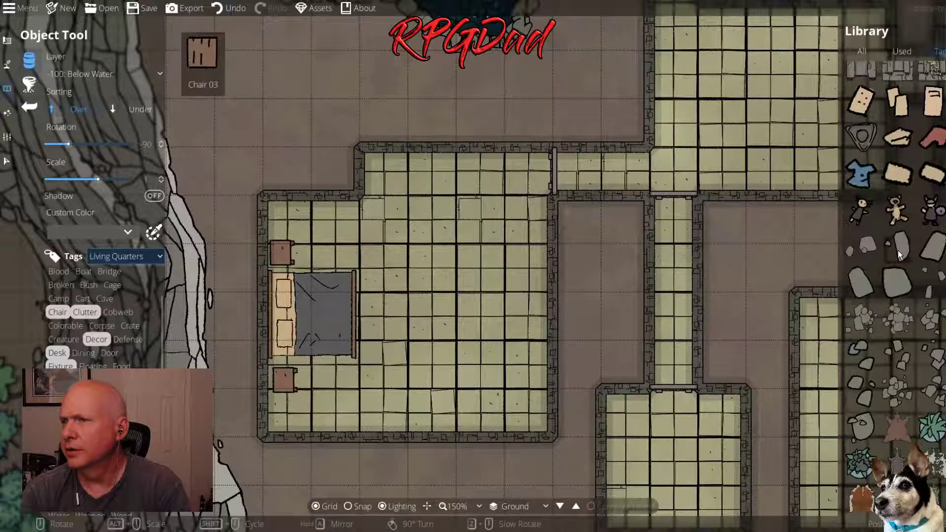
{"action": "scroll", "coordinate": [898, 250], "scroll_direction": "down", "scroll_amount": 6}
From the desk objects, choose the small desk, set a dark red custom colour, rotate it to -90 and place it against the bedroom's east wall
{"action": "left_click", "coordinate": [69, 349]}
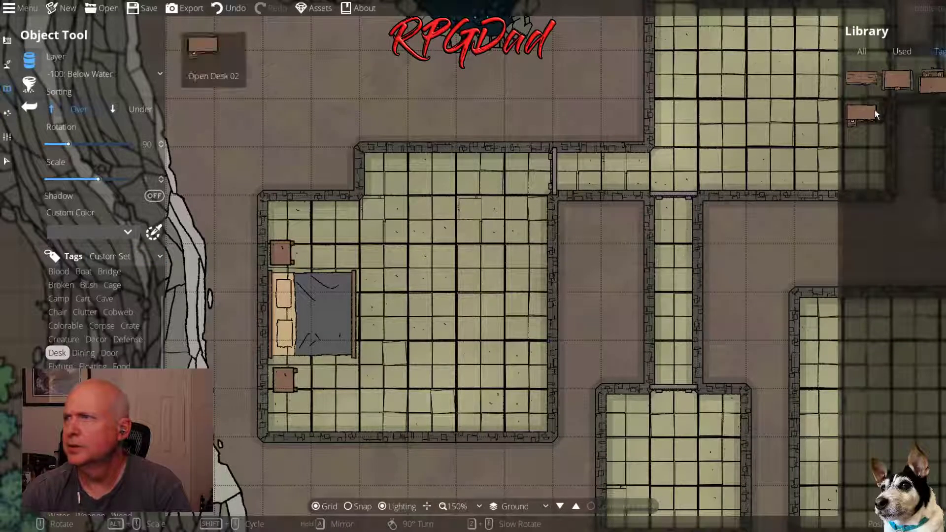
{"action": "left_click", "coordinate": [867, 78]}
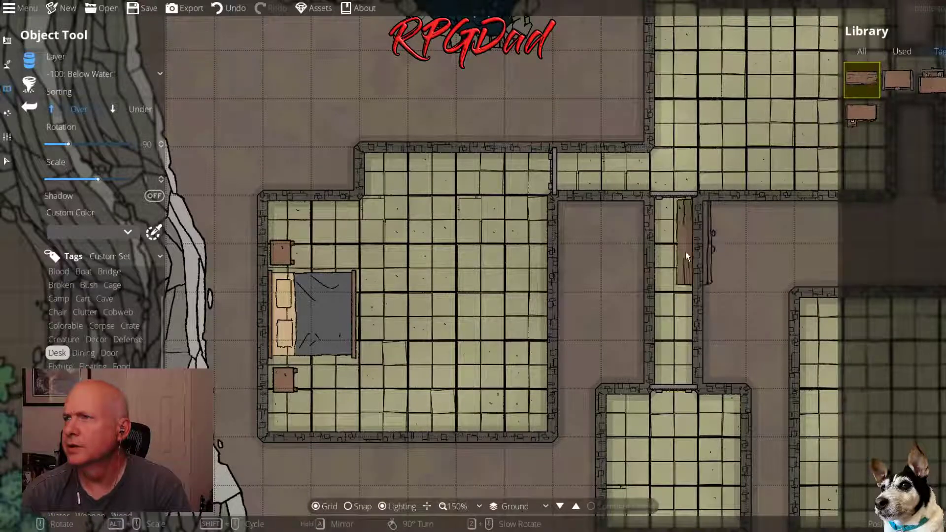
{"action": "scroll", "coordinate": [491, 361], "scroll_direction": "up", "scroll_amount": 2}
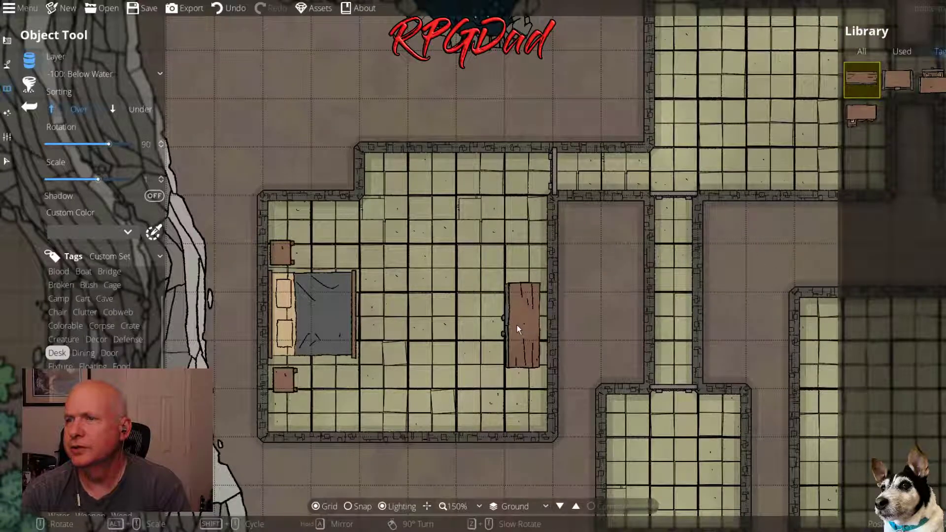
{"action": "left_click", "coordinate": [897, 79]}
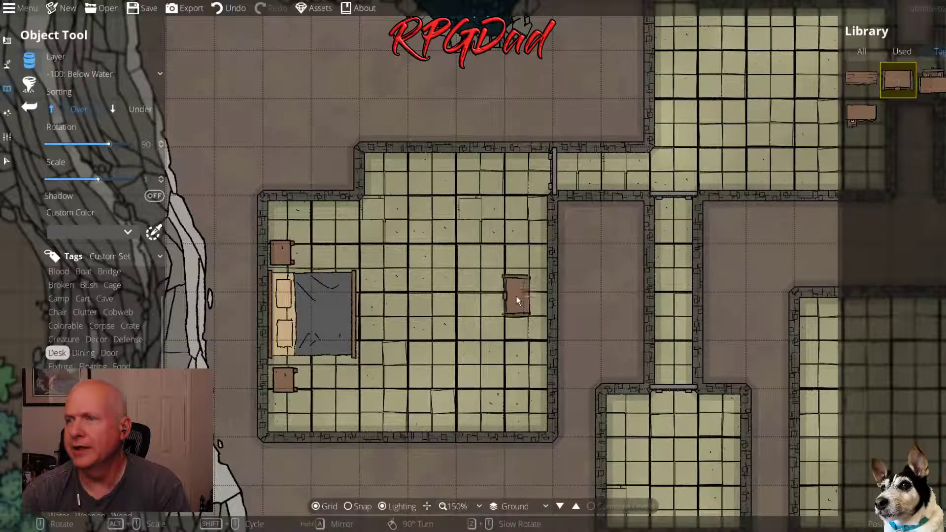
{"action": "scroll", "coordinate": [502, 323], "scroll_direction": "up", "scroll_amount": 6}
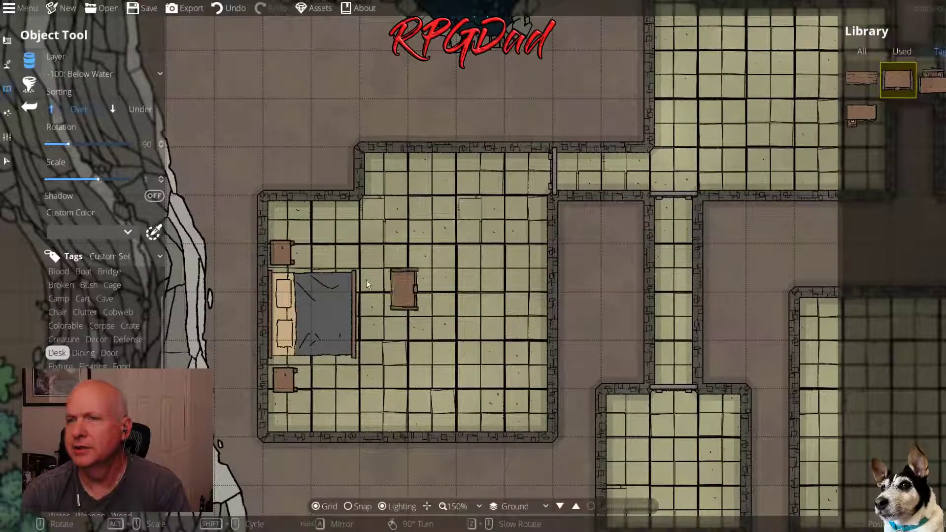
{"action": "left_click", "coordinate": [100, 234]}
{"action": "left_click", "coordinate": [71, 251]}
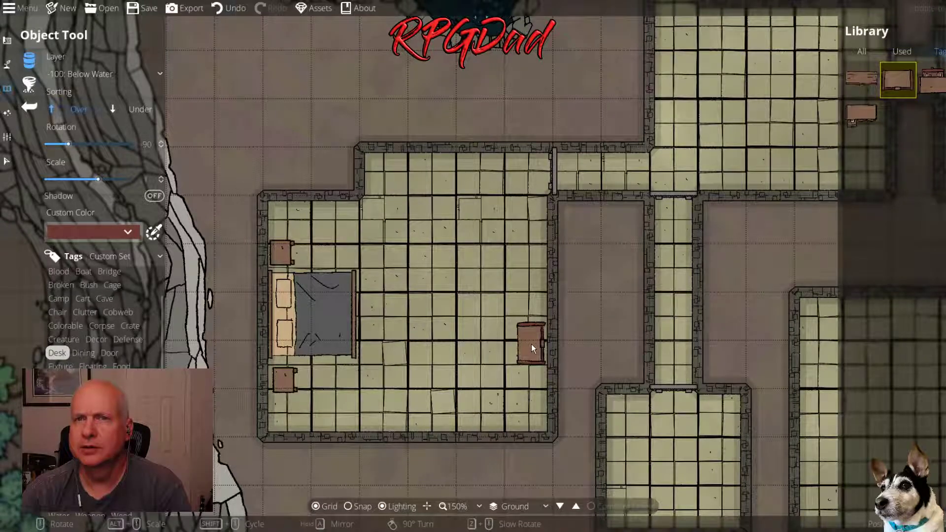
{"action": "left_click", "coordinate": [531, 349]}
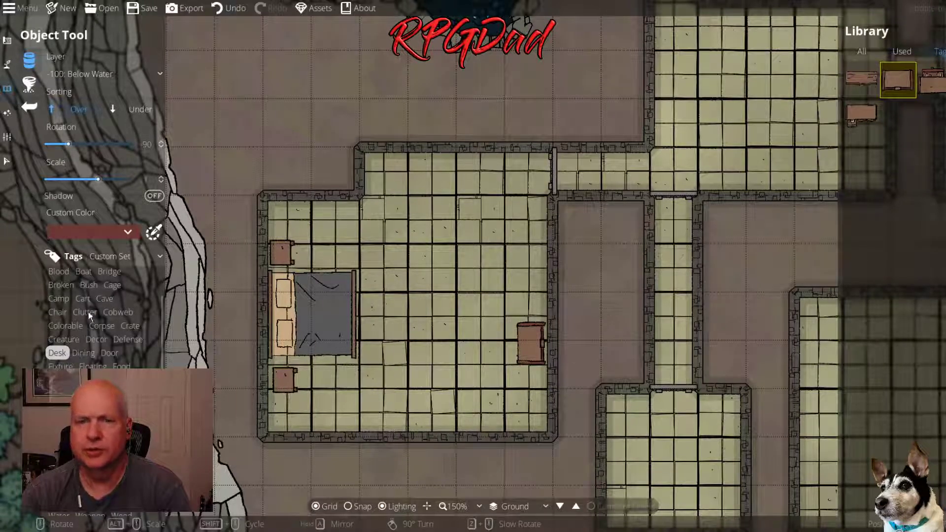
From the Furniture set, choose Chair 02, rotate it to -75 and place it at the west side of the desk
{"action": "left_click", "coordinate": [53, 313]}
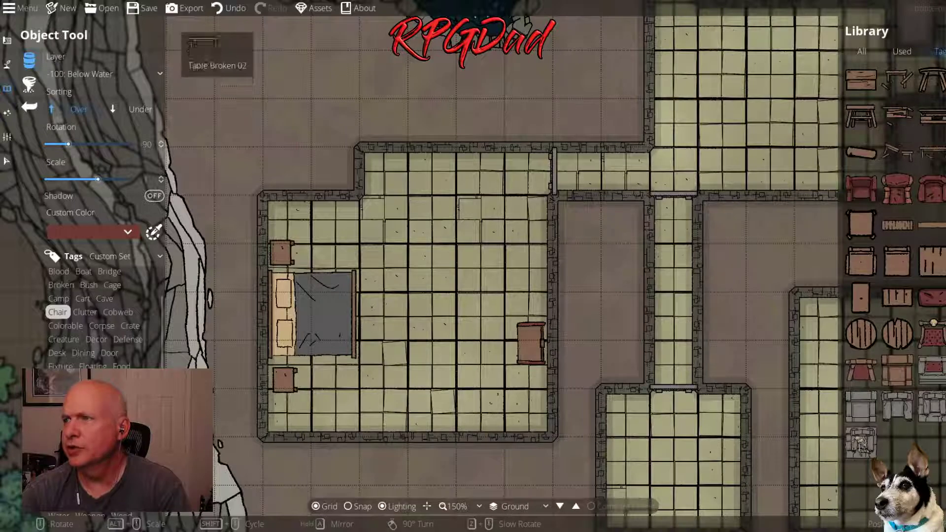
{"action": "left_click", "coordinate": [140, 257]}
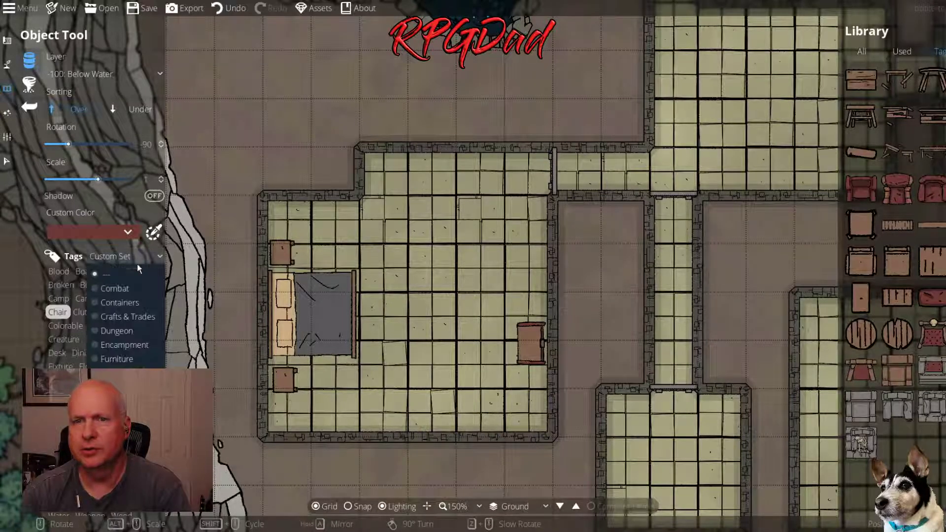
{"action": "left_click", "coordinate": [128, 360]}
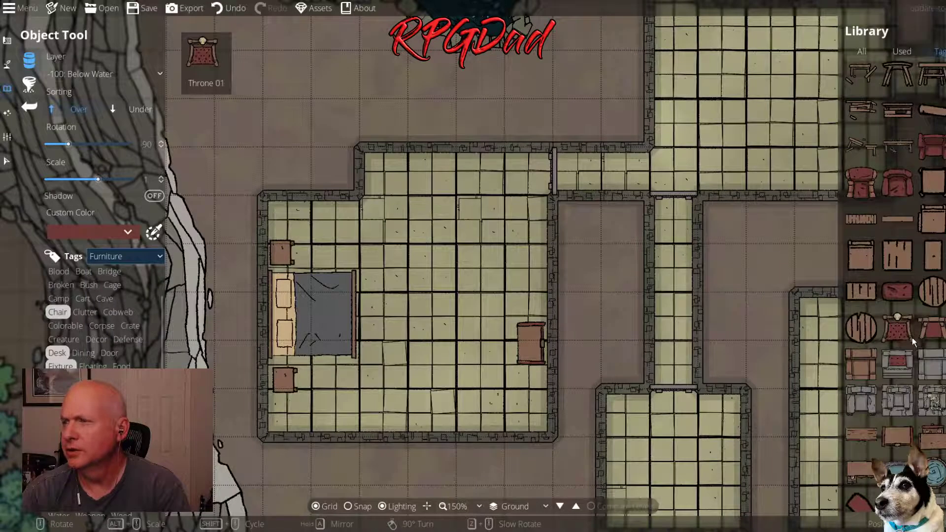
{"action": "scroll", "coordinate": [912, 337], "scroll_direction": "down", "scroll_amount": 1}
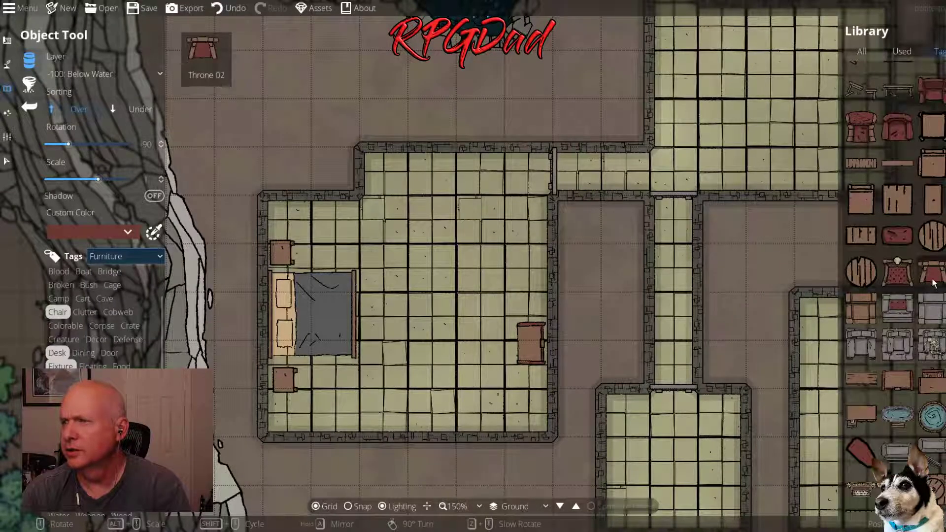
{"action": "scroll", "coordinate": [889, 383], "scroll_direction": "down", "scroll_amount": 10}
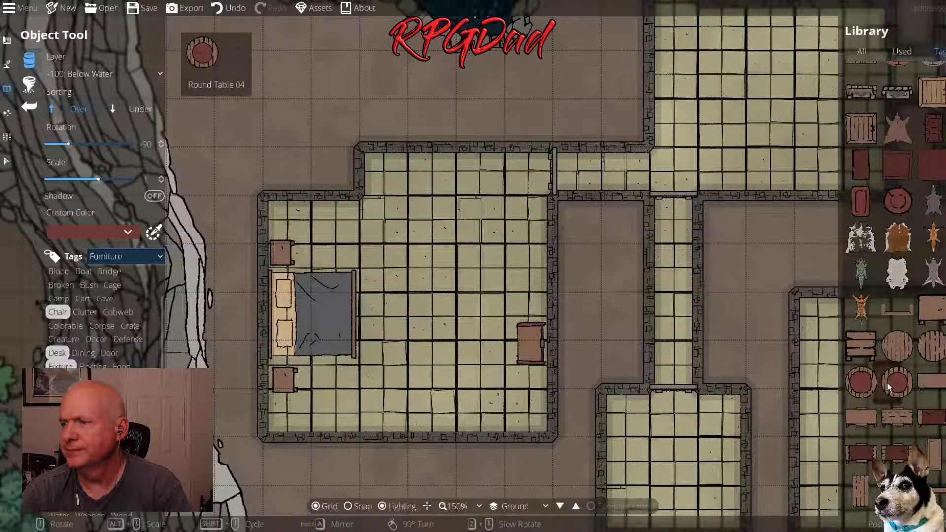
{"action": "scroll", "coordinate": [887, 384], "scroll_direction": "down", "scroll_amount": 6}
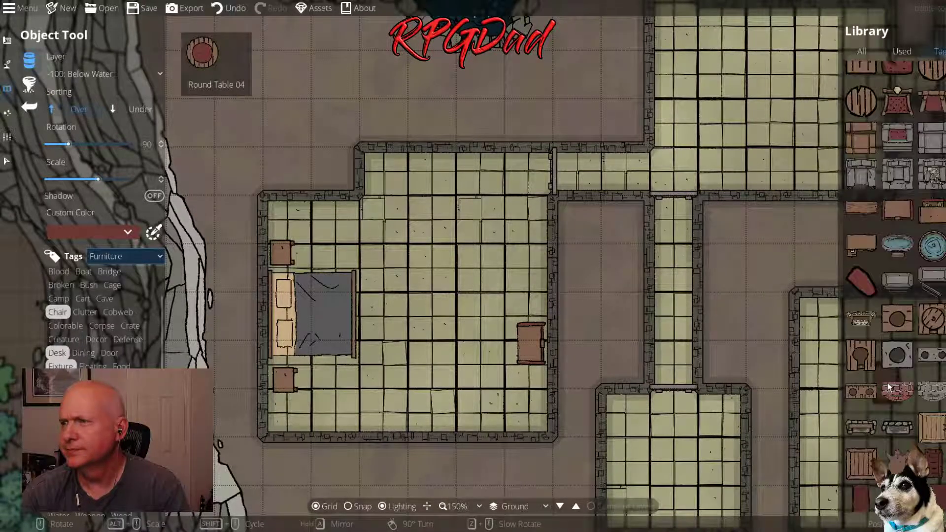
{"action": "scroll", "coordinate": [887, 383], "scroll_direction": "up", "scroll_amount": 5}
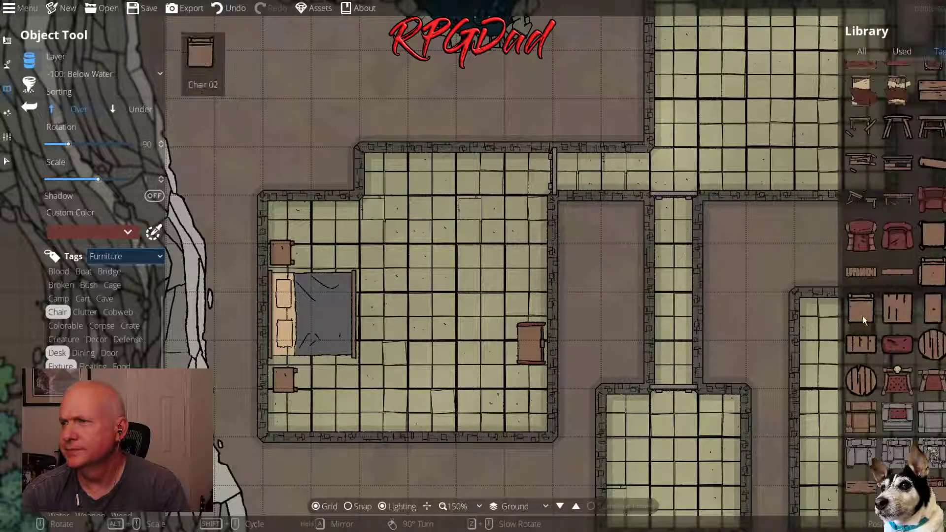
{"action": "left_click", "coordinate": [862, 315]}
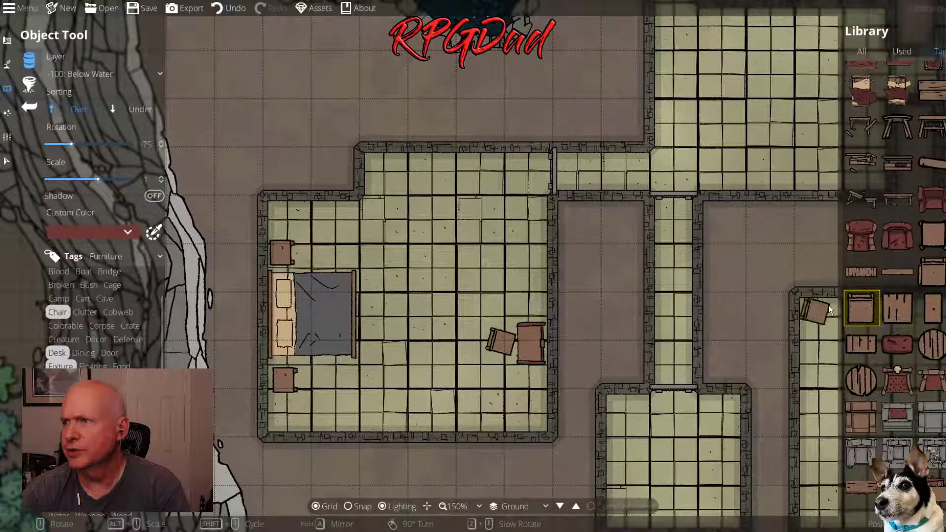
Choose Armchair 02, recolour it slate blue, rotate it to -150 and place it near the south wall, southeast of the bed
{"action": "scroll", "coordinate": [896, 463], "scroll_direction": "up", "scroll_amount": 5}
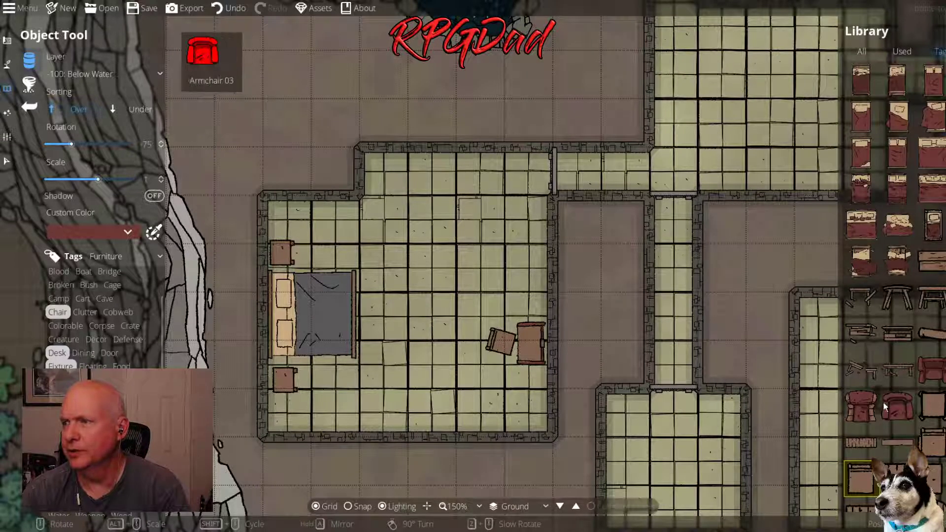
{"action": "left_click", "coordinate": [860, 406]}
{"action": "scroll", "coordinate": [418, 346], "scroll_direction": "up", "scroll_amount": 5}
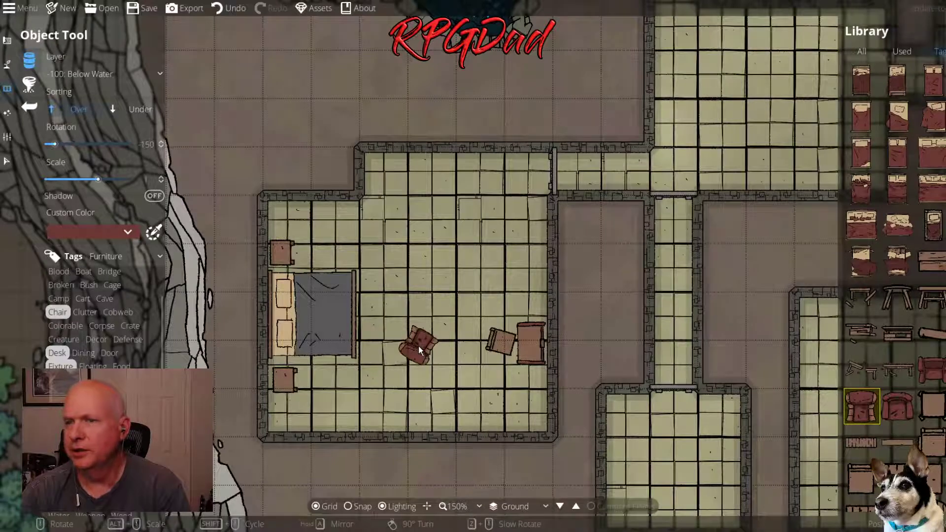
{"action": "scroll", "coordinate": [511, 407], "scroll_direction": "up", "scroll_amount": 3}
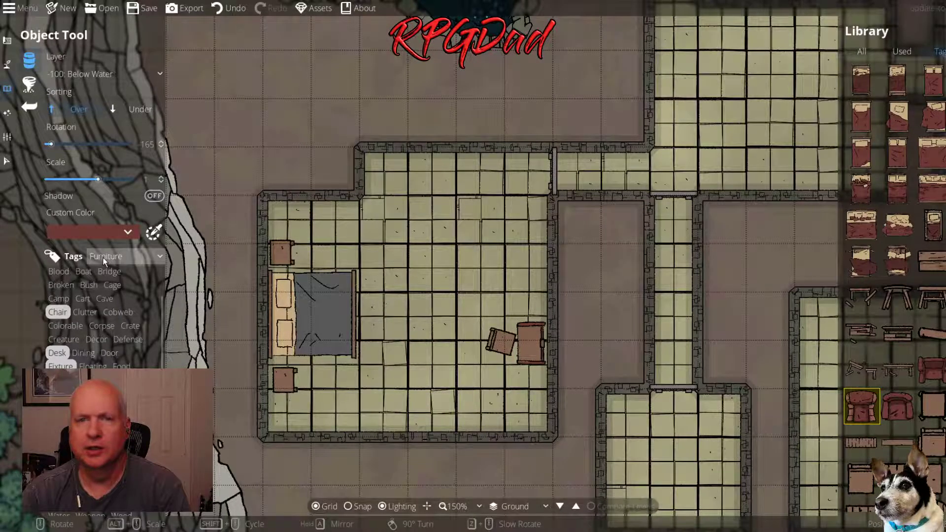
{"action": "left_click", "coordinate": [94, 234]}
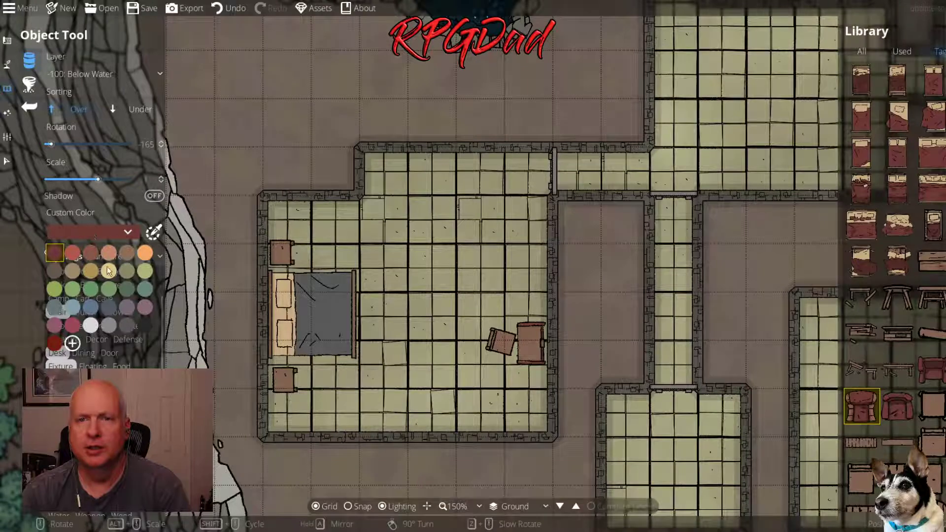
{"action": "left_click", "coordinate": [109, 308]}
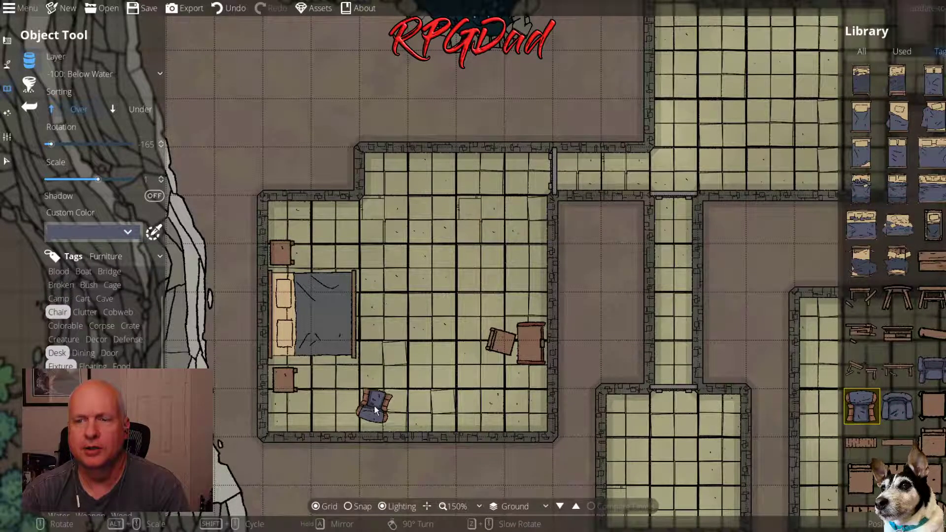
{"action": "scroll", "coordinate": [375, 409], "scroll_direction": "up", "scroll_amount": 1}
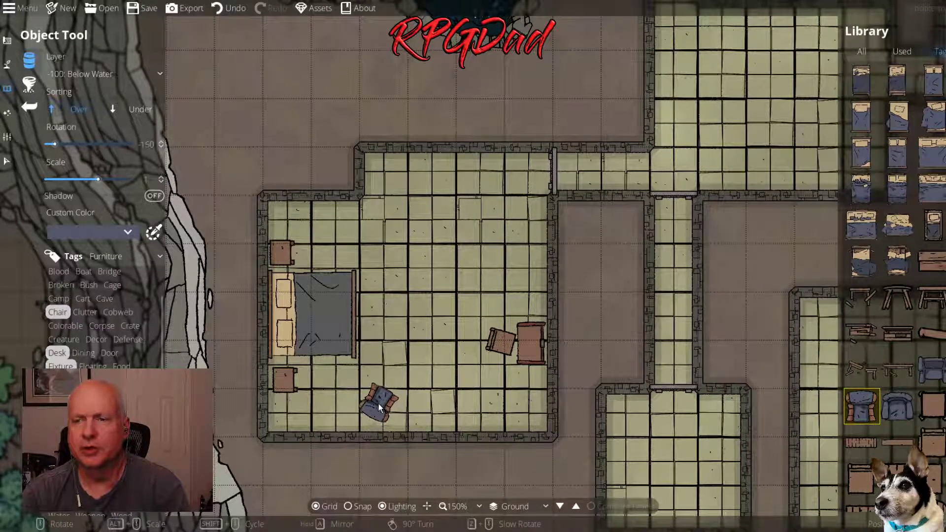
{"action": "left_click", "coordinate": [378, 403]}
Place a second slate blue Armchair 02 at rotation 150 near the south wall, a short distance east of the first
{"action": "scroll", "coordinate": [449, 405], "scroll_direction": "down", "scroll_amount": 2}
{"action": "scroll", "coordinate": [450, 406], "scroll_direction": "down", "scroll_amount": 1}
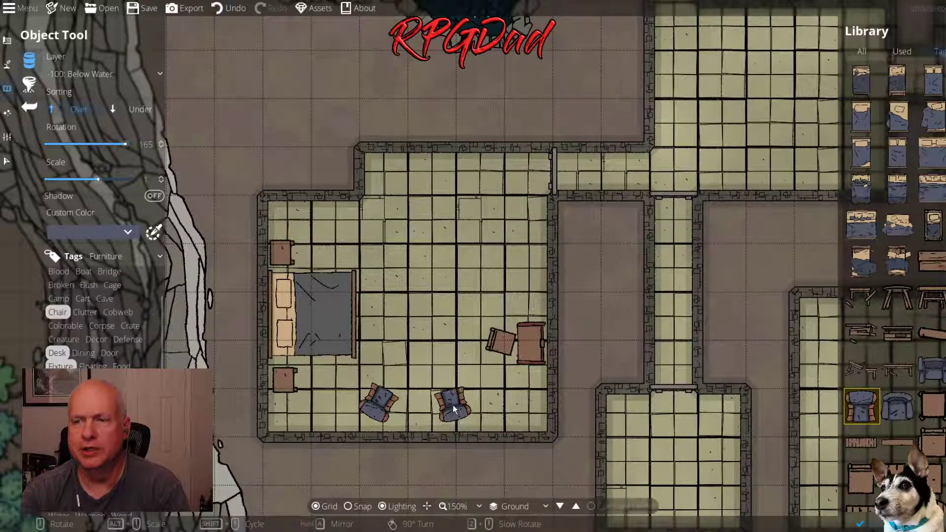
{"action": "left_click", "coordinate": [462, 406]}
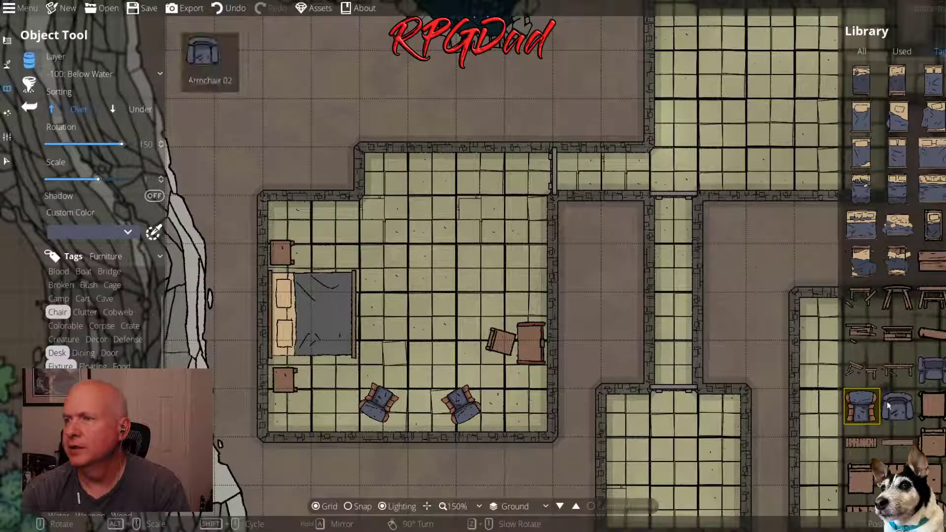
Choose Carpet 03 from the Furniture set and rotate it to -180
{"action": "scroll", "coordinate": [883, 416], "scroll_direction": "down", "scroll_amount": 4}
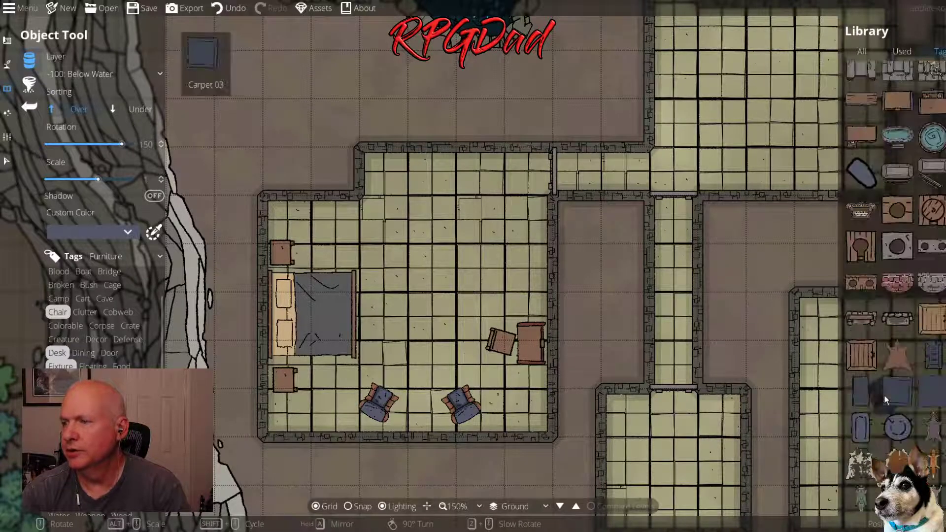
{"action": "scroll", "coordinate": [884, 398], "scroll_direction": "down", "scroll_amount": 3}
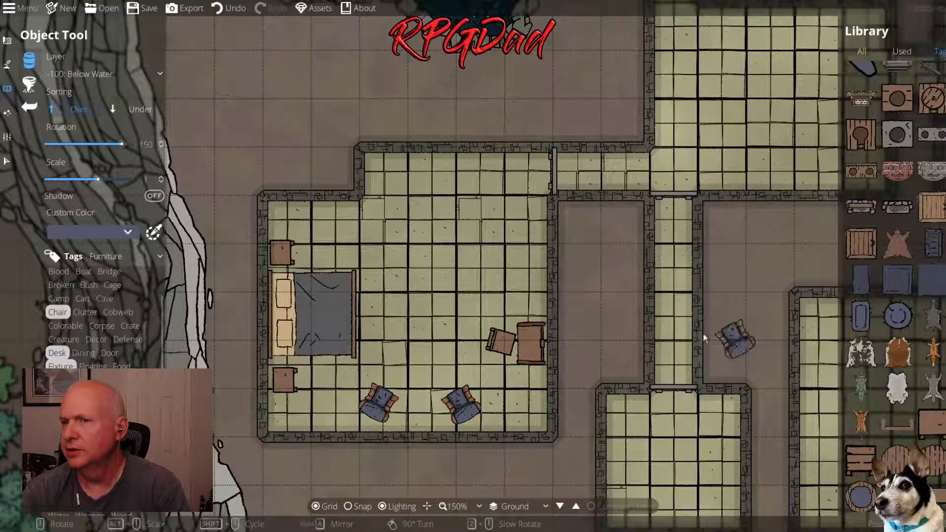
{"action": "scroll", "coordinate": [895, 320], "scroll_direction": "down", "scroll_amount": 3}
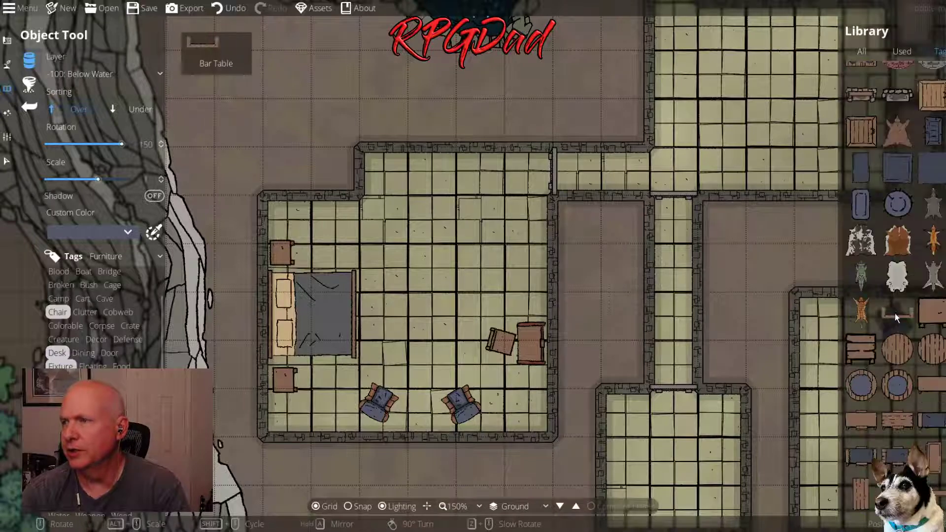
{"action": "scroll", "coordinate": [907, 287], "scroll_direction": "up", "scroll_amount": 3}
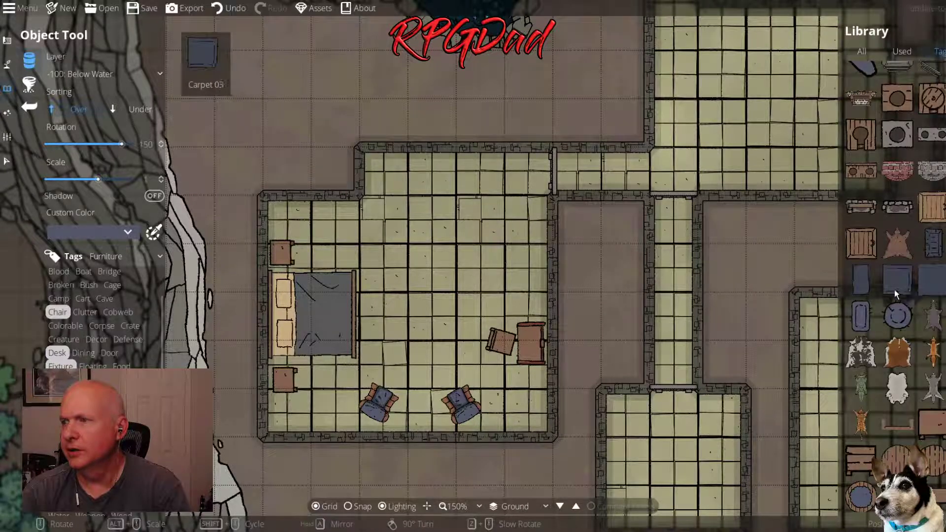
{"action": "left_click", "coordinate": [896, 278]}
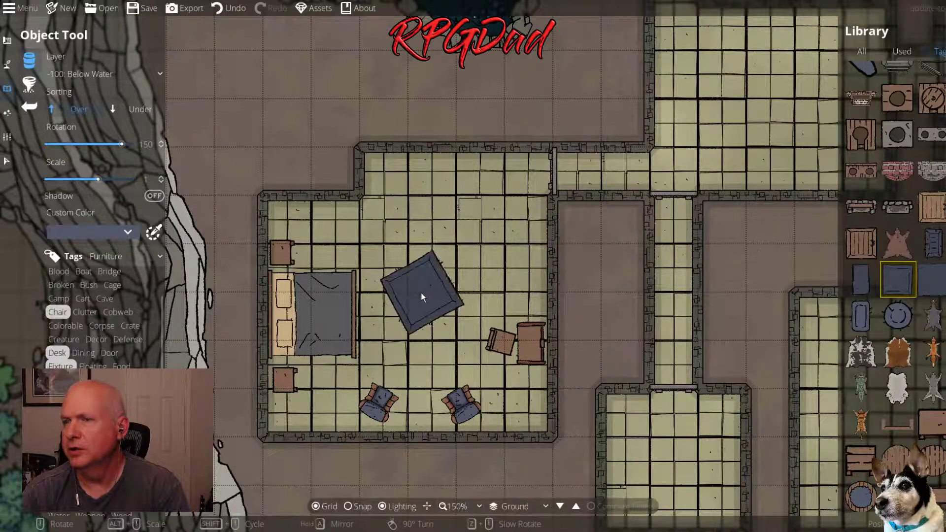
{"action": "scroll", "coordinate": [419, 295], "scroll_direction": "down", "scroll_amount": 10}
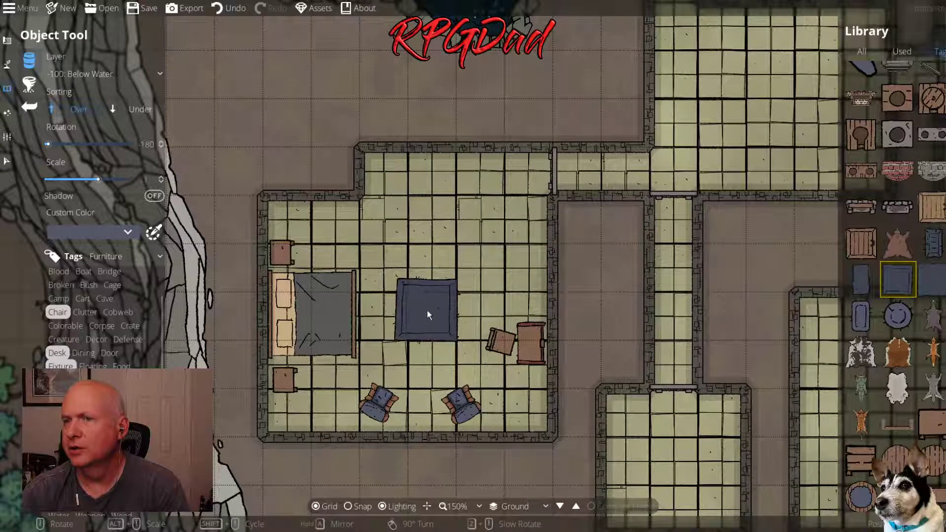
Try light blue, muted purple, dark red, brown and grey-blue as the carpet's custom colour
{"action": "left_click", "coordinate": [92, 230]}
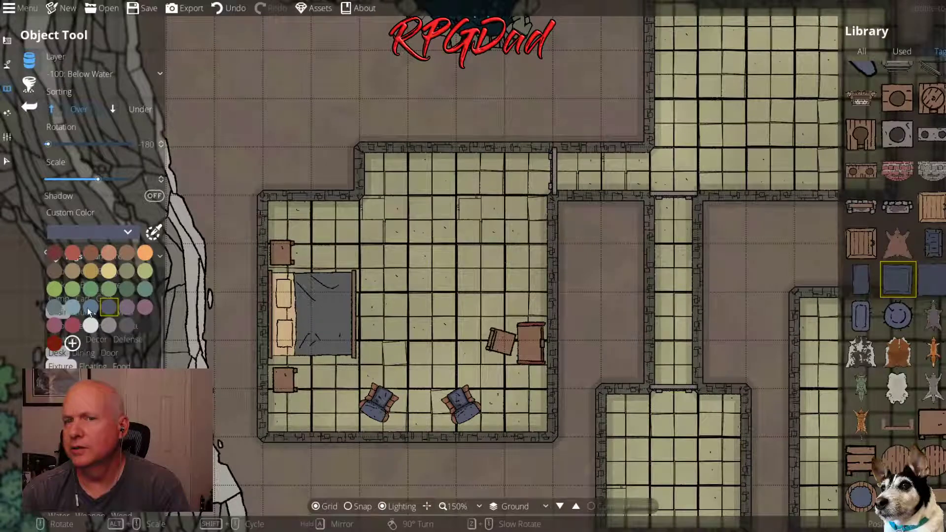
{"action": "left_click", "coordinate": [71, 307]}
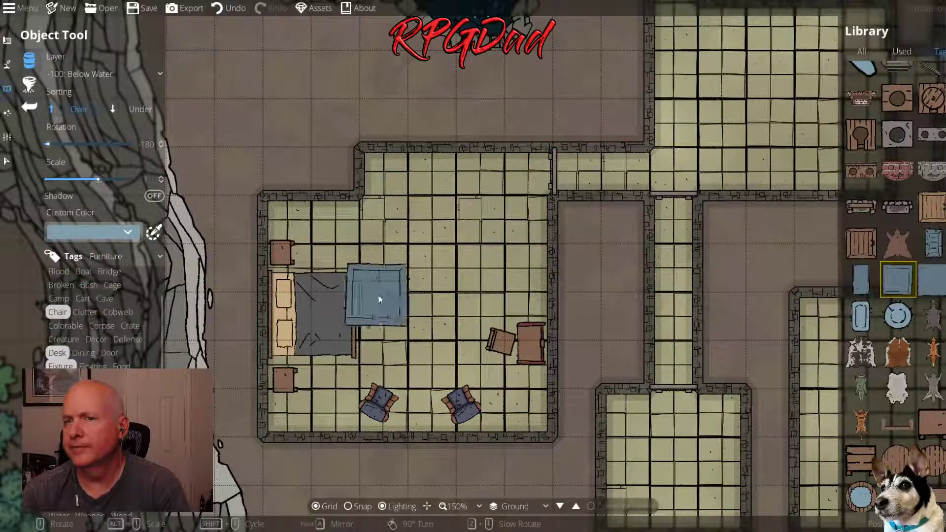
{"action": "left_click", "coordinate": [98, 242]}
{"action": "left_click", "coordinate": [127, 302]}
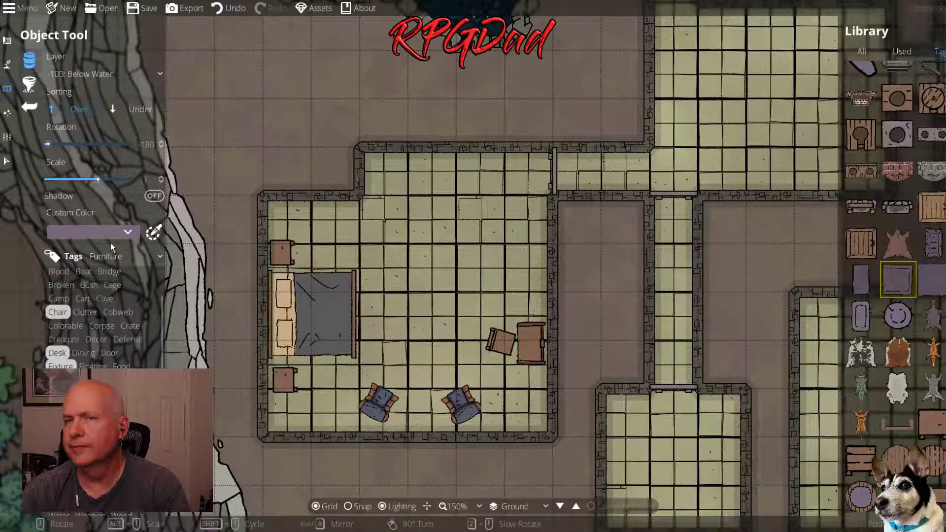
{"action": "left_click", "coordinate": [88, 235]}
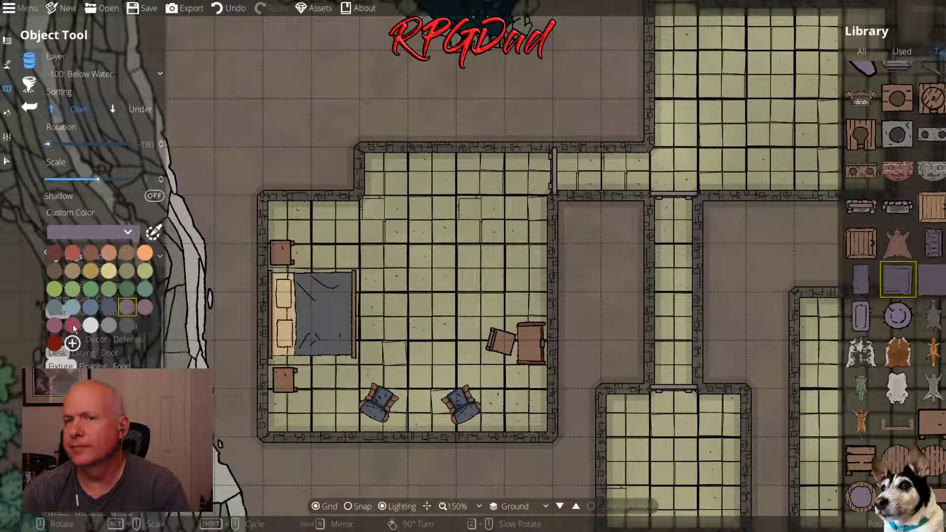
{"action": "left_click", "coordinate": [55, 344]}
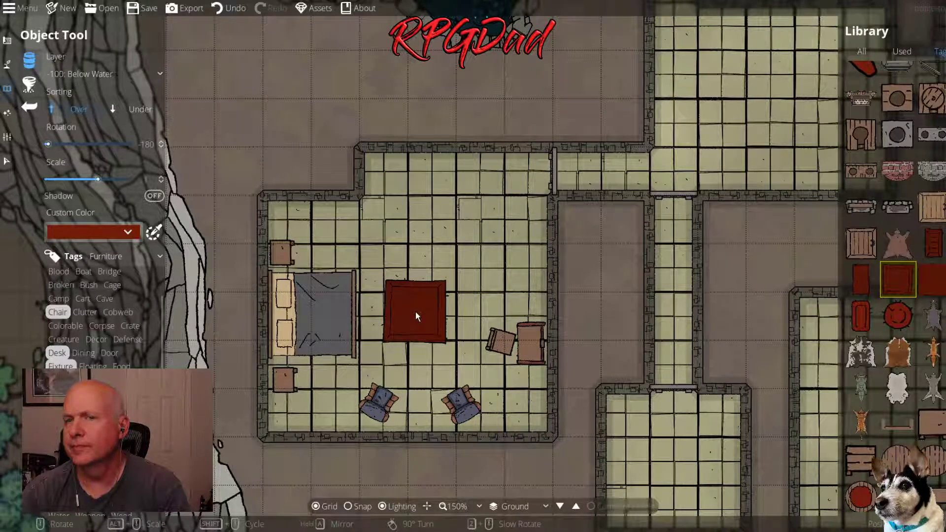
{"action": "left_click", "coordinate": [102, 234]}
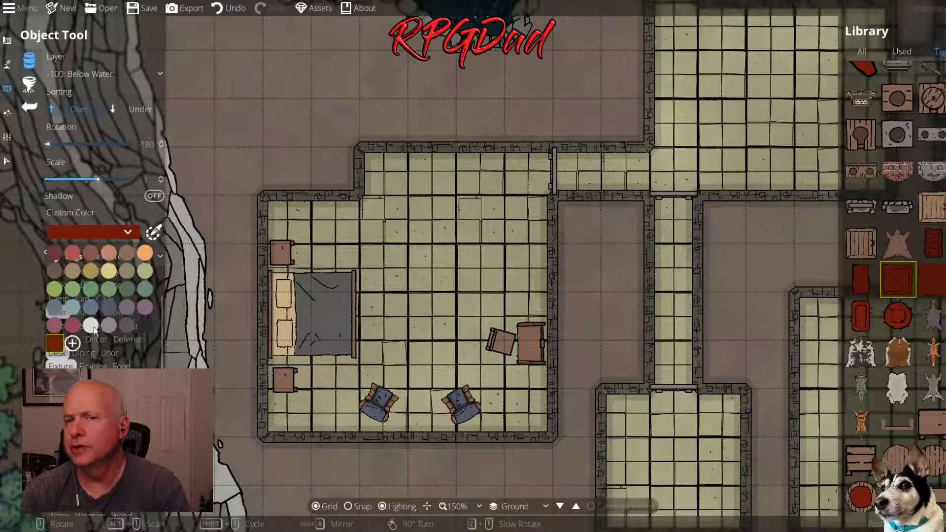
{"action": "left_click", "coordinate": [90, 253]}
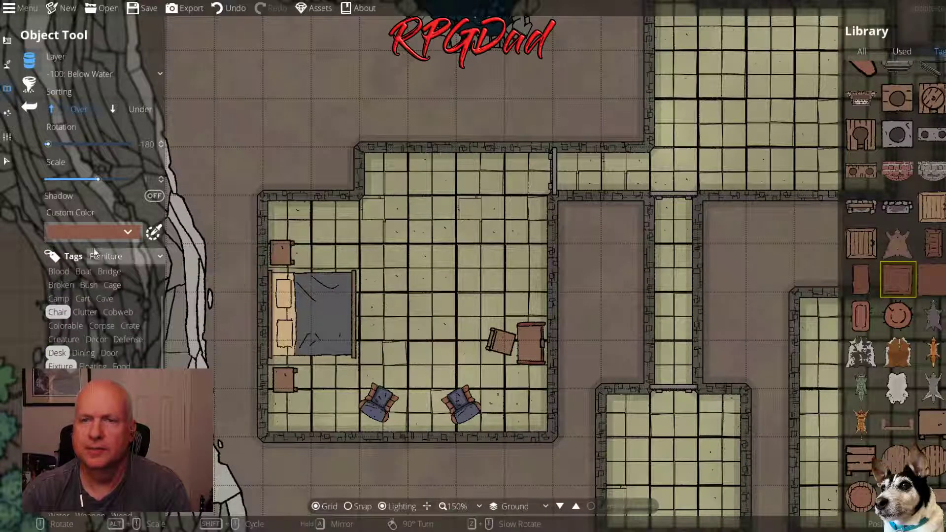
{"action": "left_click", "coordinate": [98, 233]}
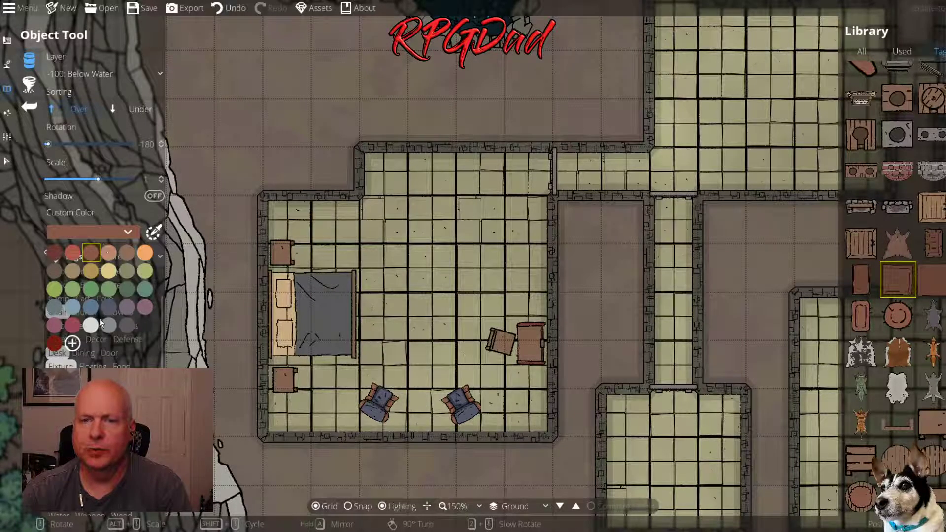
{"action": "left_click", "coordinate": [55, 310]}
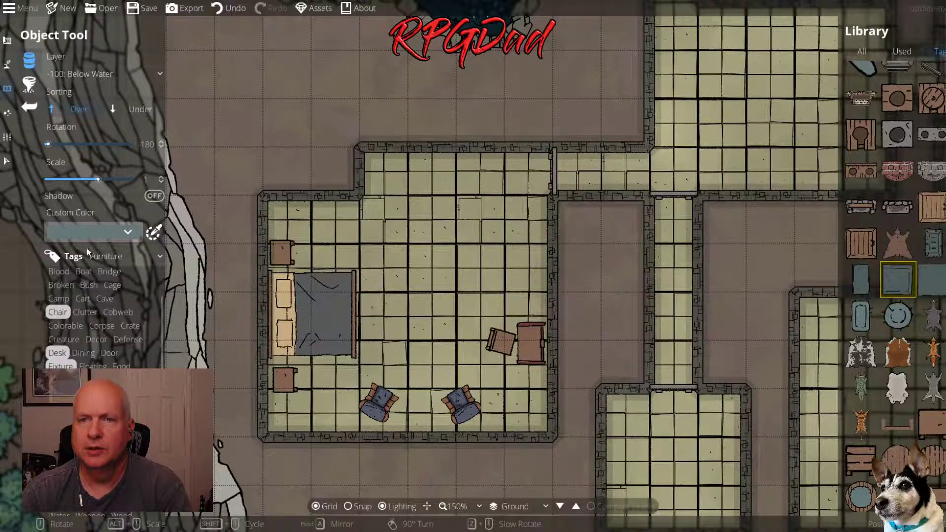
Set the carpet's custom colour to medium blue and place it in the middle of the bedroom, between the bed and the desk chair
{"action": "left_click", "coordinate": [85, 231]}
{"action": "left_click", "coordinate": [89, 312]}
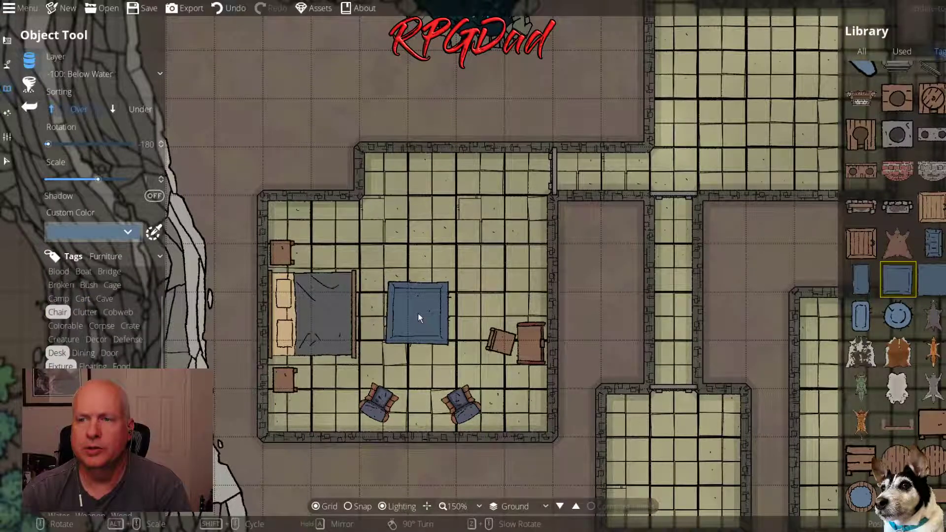
{"action": "left_click", "coordinate": [420, 314]}
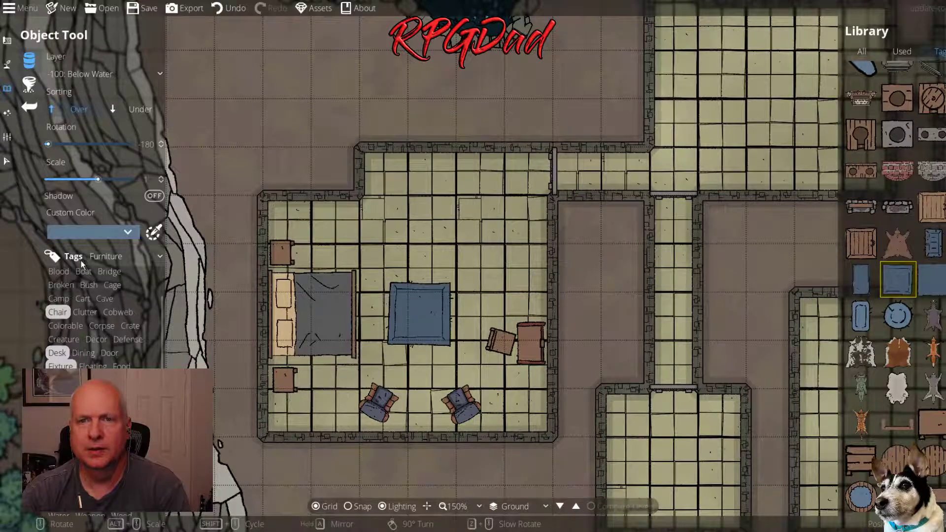
Clear the Furniture tag set and browse the objects under other tags for a decoration to lay on the carpet
{"action": "left_click", "coordinate": [108, 254]}
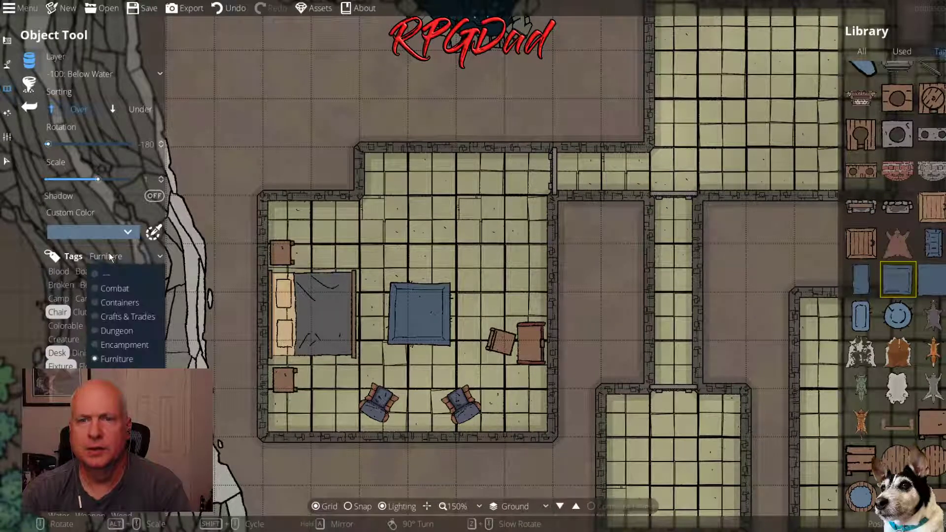
{"action": "left_click", "coordinate": [112, 274]}
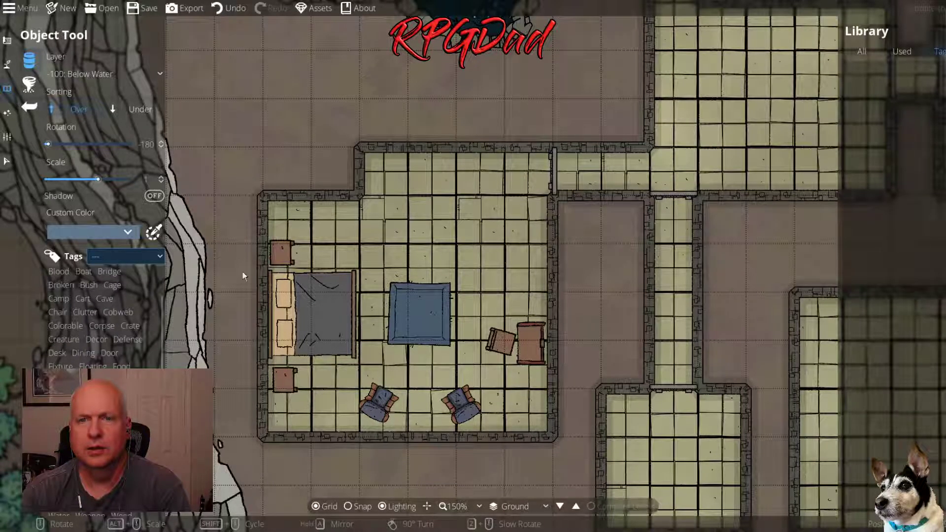
{"action": "scroll", "coordinate": [94, 315], "scroll_direction": "down", "scroll_amount": 1}
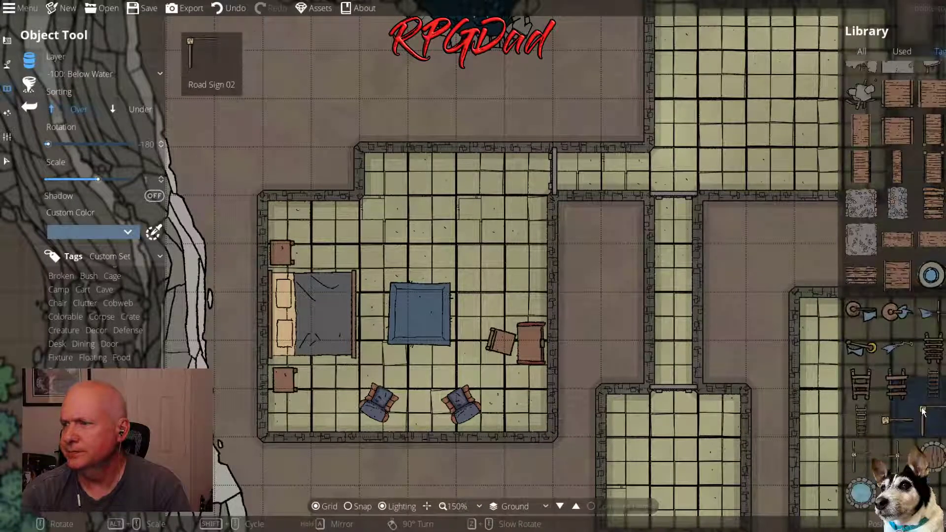
{"action": "scroll", "coordinate": [902, 355], "scroll_direction": "down", "scroll_amount": 3}
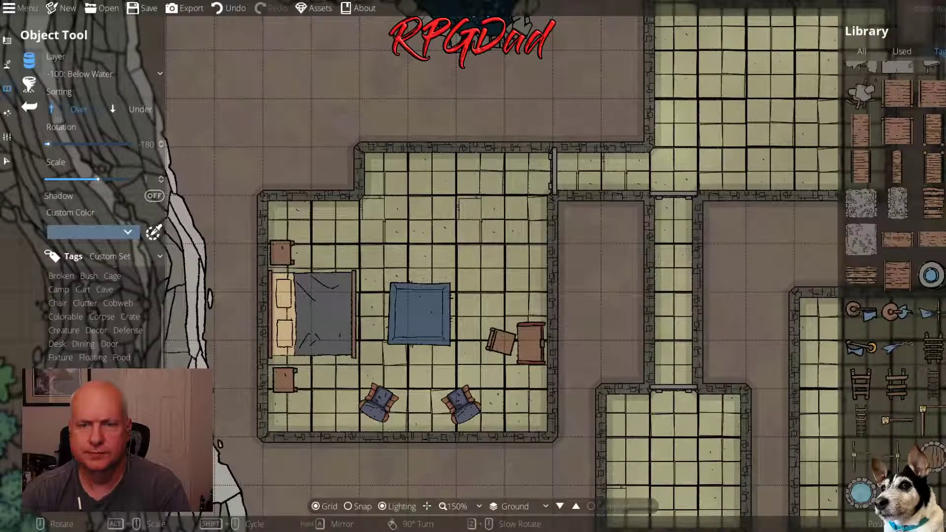
{"action": "scroll", "coordinate": [892, 197], "scroll_direction": "down", "scroll_amount": 5}
{"action": "left_click", "coordinate": [861, 117]}
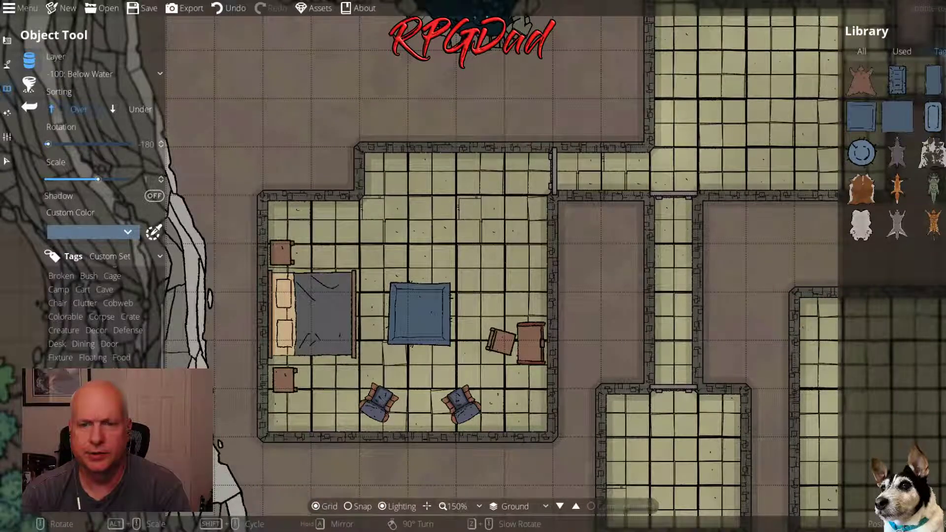
{"action": "scroll", "coordinate": [892, 237], "scroll_direction": "down", "scroll_amount": 5}
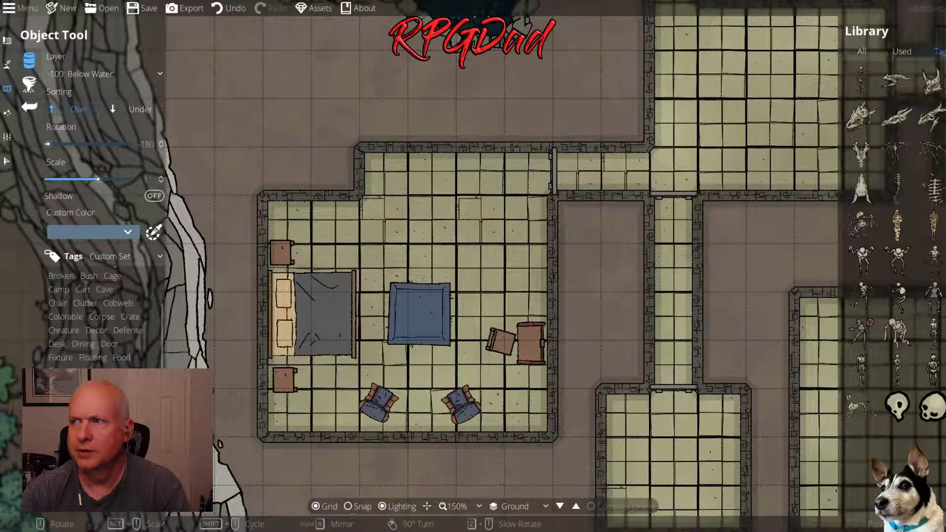
{"action": "scroll", "coordinate": [892, 237], "scroll_direction": "down", "scroll_amount": 5}
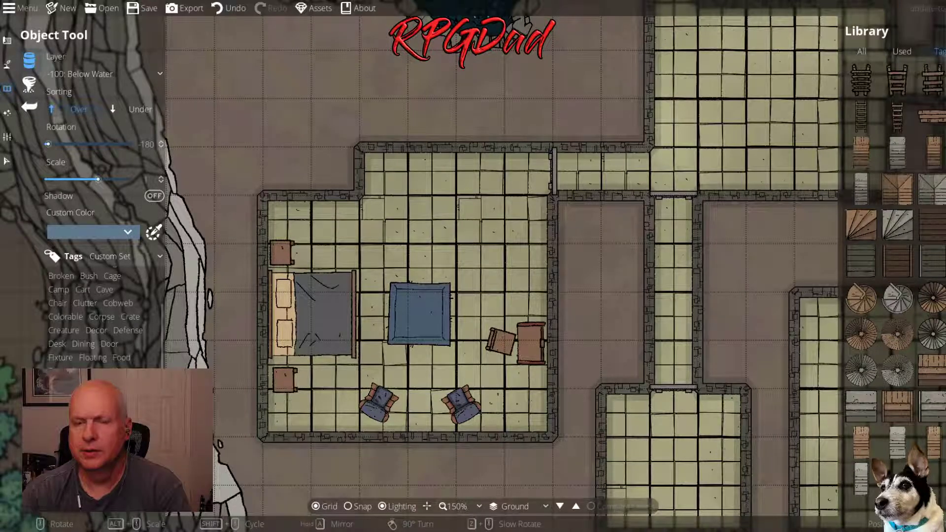
{"action": "scroll", "coordinate": [892, 236], "scroll_direction": "down", "scroll_amount": 5}
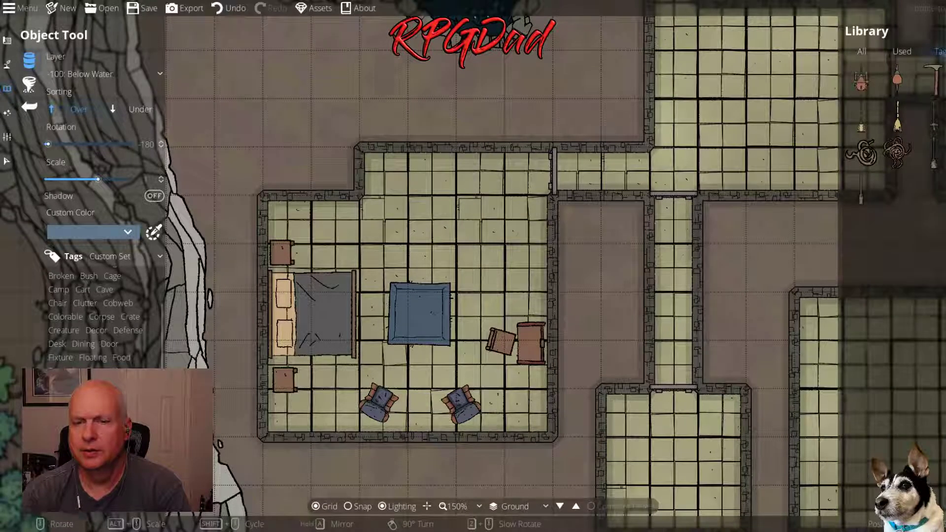
{"action": "scroll", "coordinate": [892, 237], "scroll_direction": "down", "scroll_amount": 5}
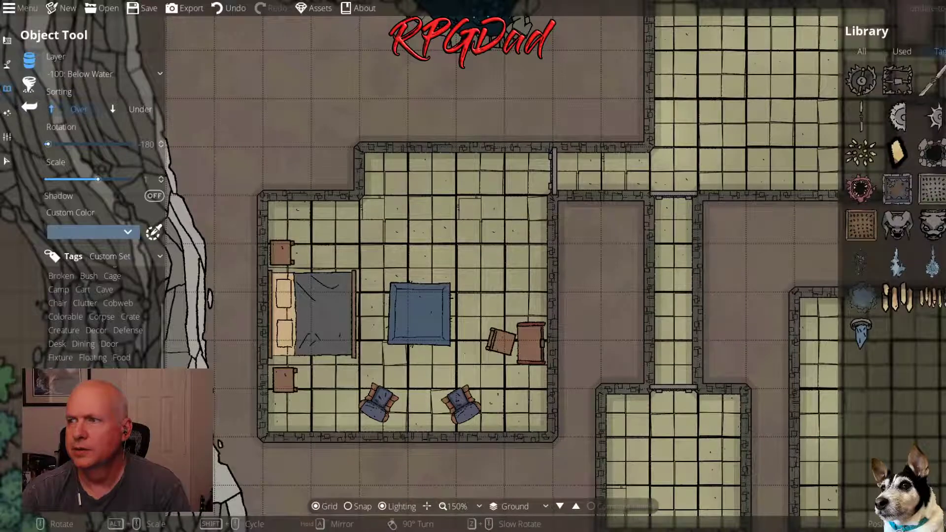
{"action": "left_click", "coordinate": [91, 514]}
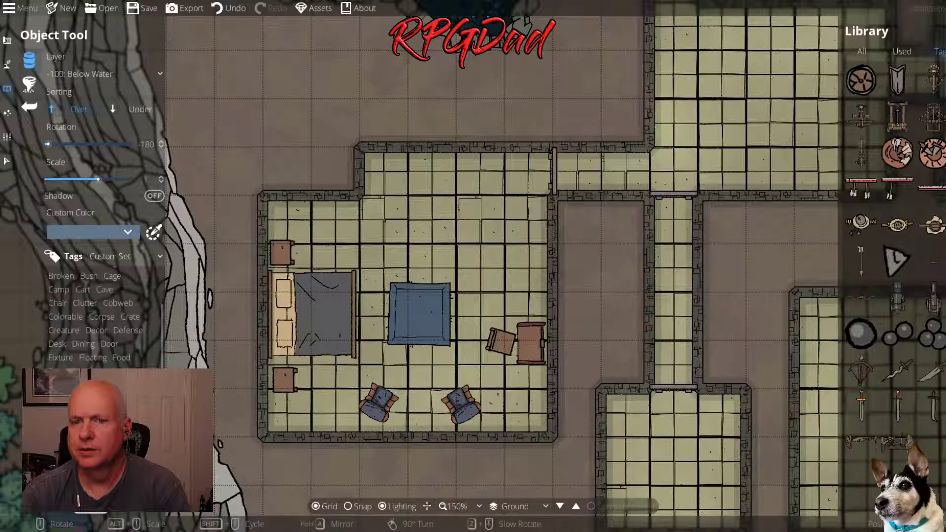
{"action": "left_click", "coordinate": [89, 494]}
Filter the library by the Colorable tag and choose the summoning circle that follows Sum Circle 07
{"action": "scroll", "coordinate": [107, 352], "scroll_direction": "up", "scroll_amount": 3}
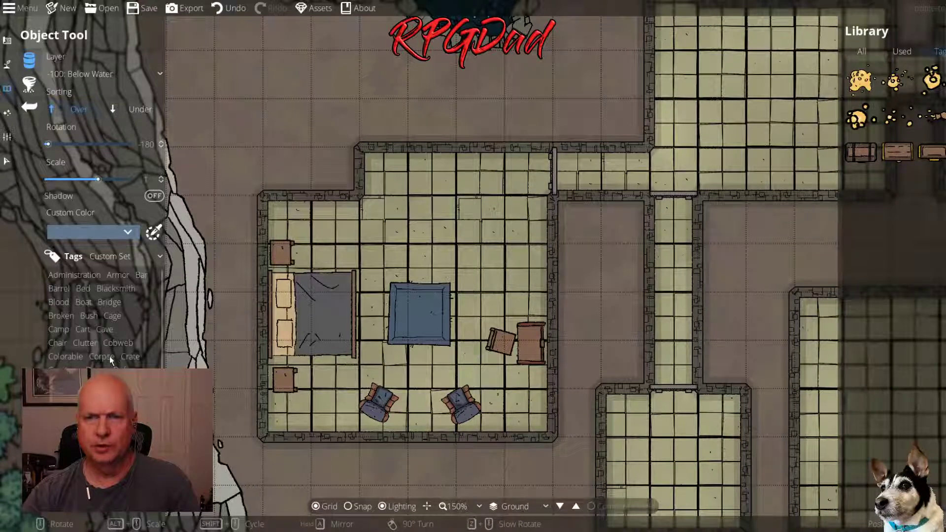
{"action": "left_click", "coordinate": [108, 358]}
{"action": "left_click", "coordinate": [66, 356]}
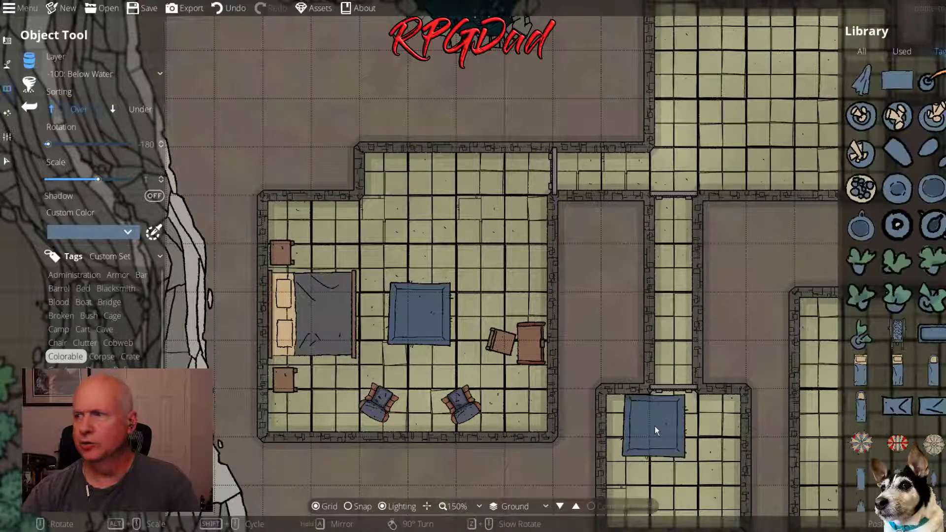
{"action": "scroll", "coordinate": [897, 423], "scroll_direction": "down", "scroll_amount": 5}
{"action": "scroll", "coordinate": [897, 423], "scroll_direction": "up", "scroll_amount": 10}
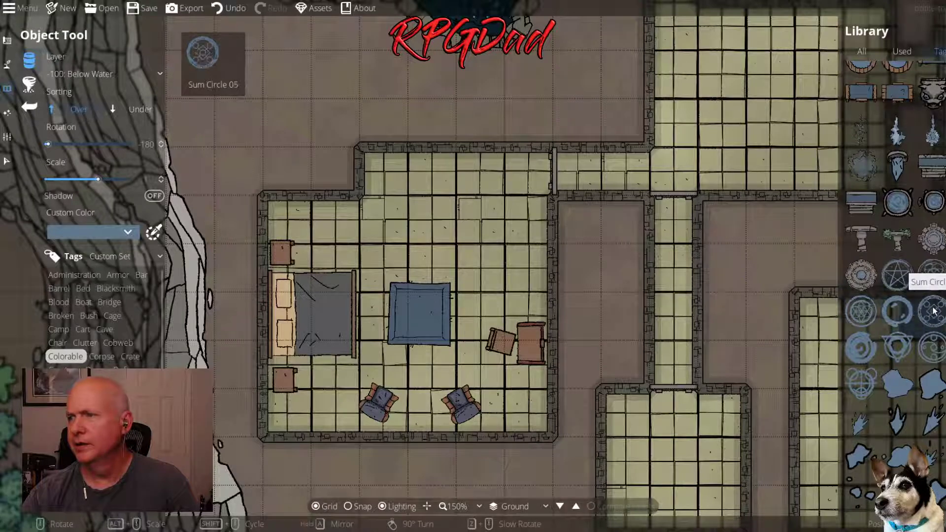
{"action": "left_click", "coordinate": [898, 348]}
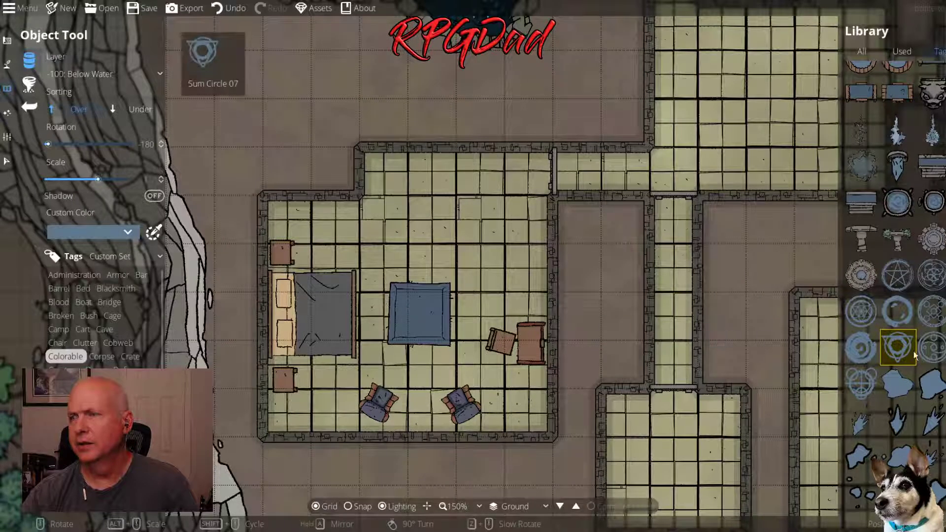
{"action": "left_click", "coordinate": [931, 348]}
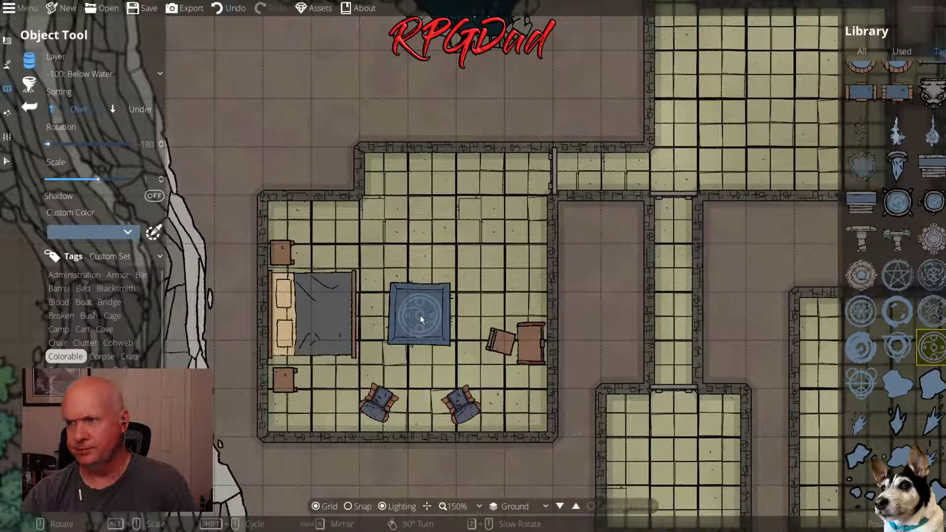
Try white for the summoning circle over the carpet, and set its custom colour to grey
{"action": "left_click", "coordinate": [130, 235]}
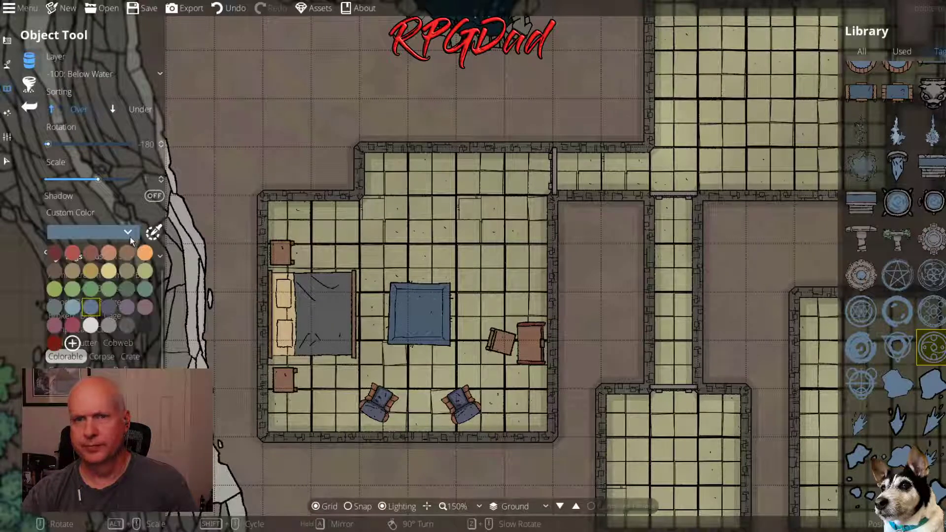
{"action": "left_click", "coordinate": [97, 323]}
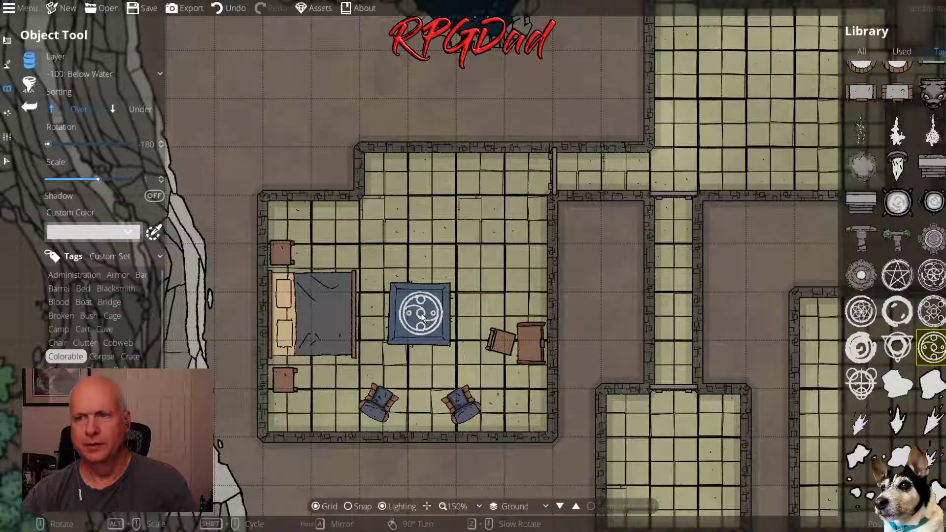
{"action": "left_click", "coordinate": [127, 234]}
{"action": "left_click", "coordinate": [111, 328]}
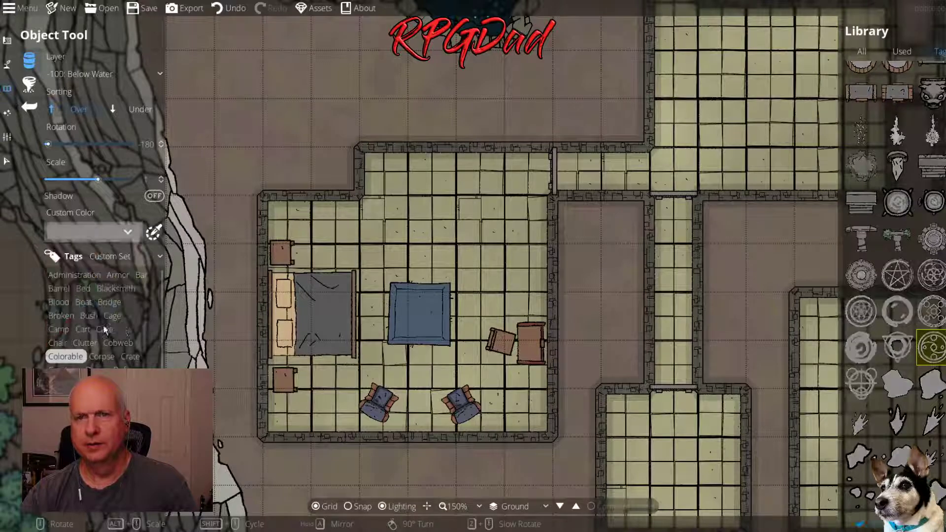
Place the summoning circle on the centre of the blue carpet and remove the Colorable tag filter
{"action": "left_click", "coordinate": [418, 314]}
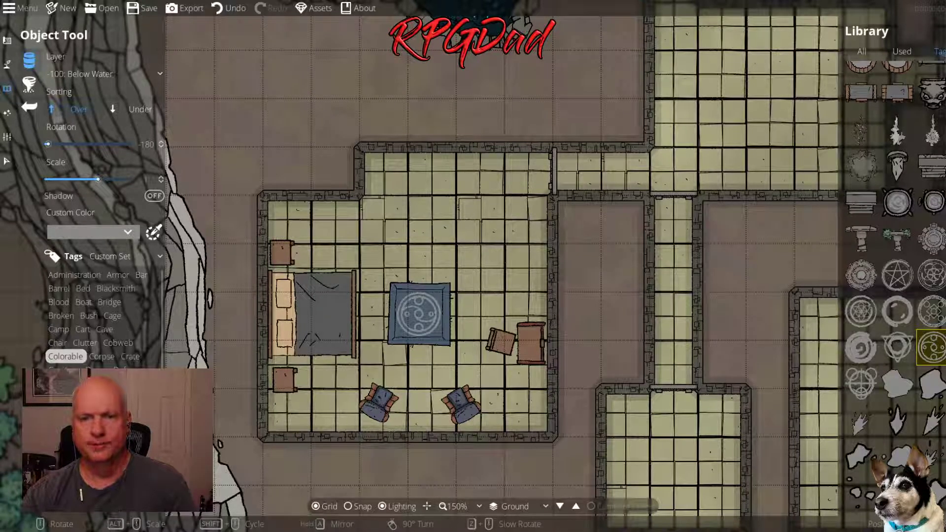
{"action": "scroll", "coordinate": [94, 315], "scroll_direction": "down", "scroll_amount": 2}
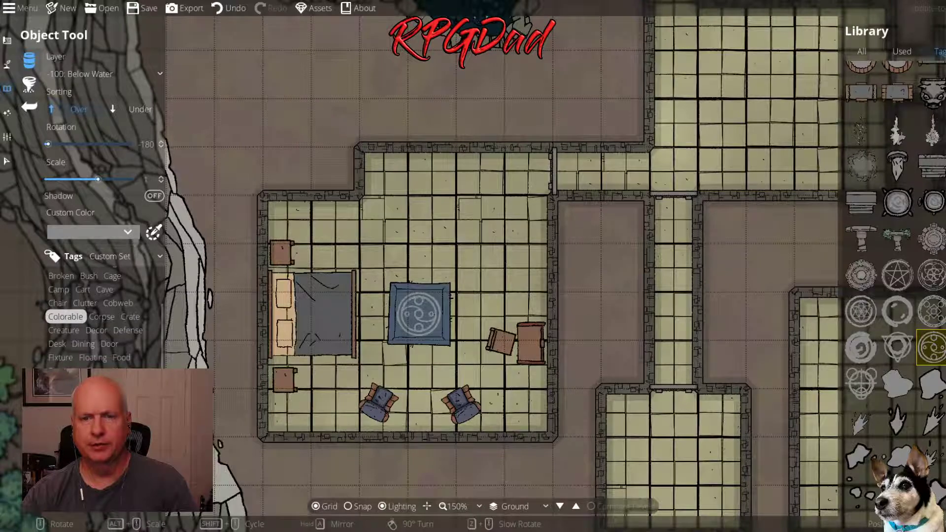
{"action": "left_click", "coordinate": [65, 316]}
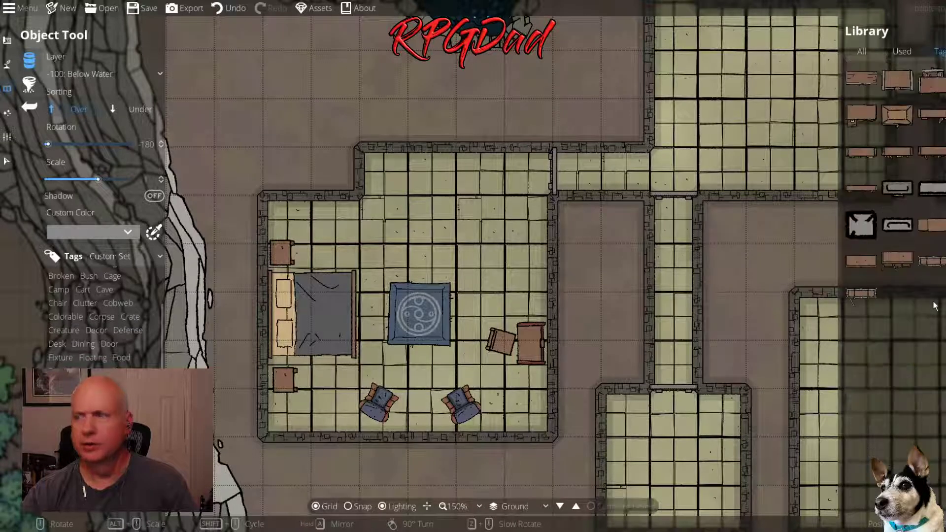
Place a wardrobe rotated to -90 against the bedroom's east wall, north of the desk, and a chest at the foot of the bed
{"action": "left_click", "coordinate": [931, 261]}
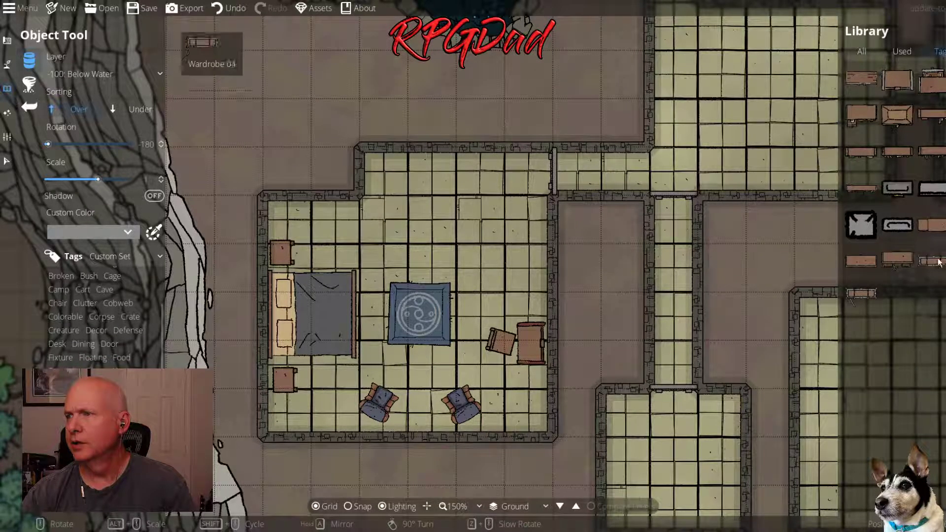
{"action": "scroll", "coordinate": [417, 171], "scroll_direction": "up", "scroll_amount": 5}
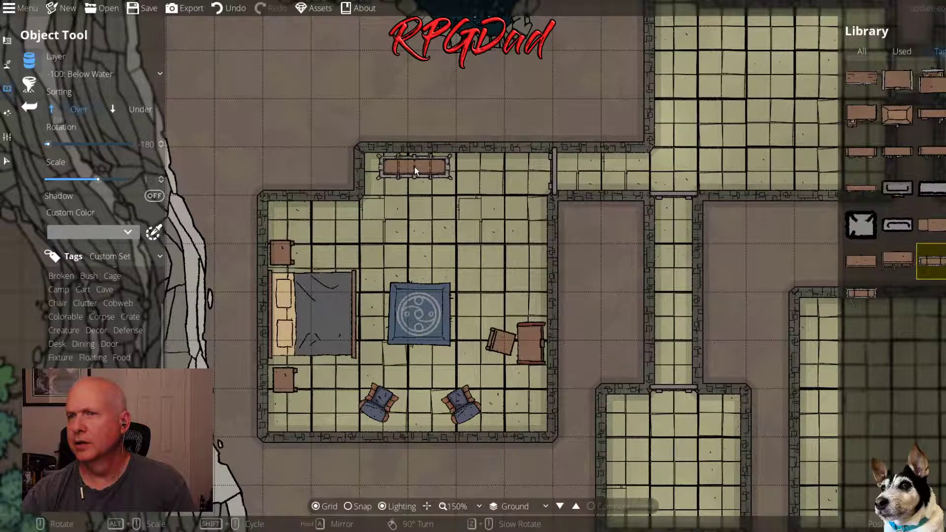
{"action": "scroll", "coordinate": [517, 256], "scroll_direction": "up", "scroll_amount": 1}
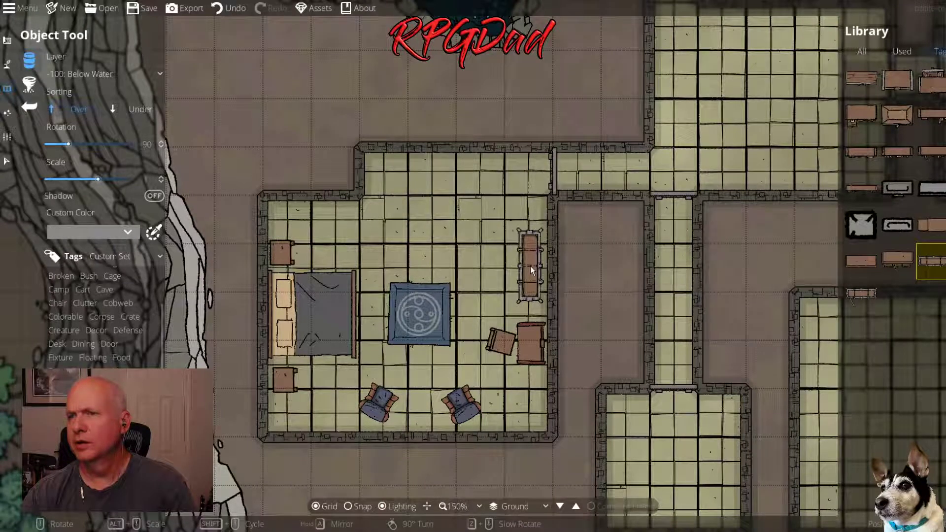
{"action": "left_click", "coordinate": [531, 262]}
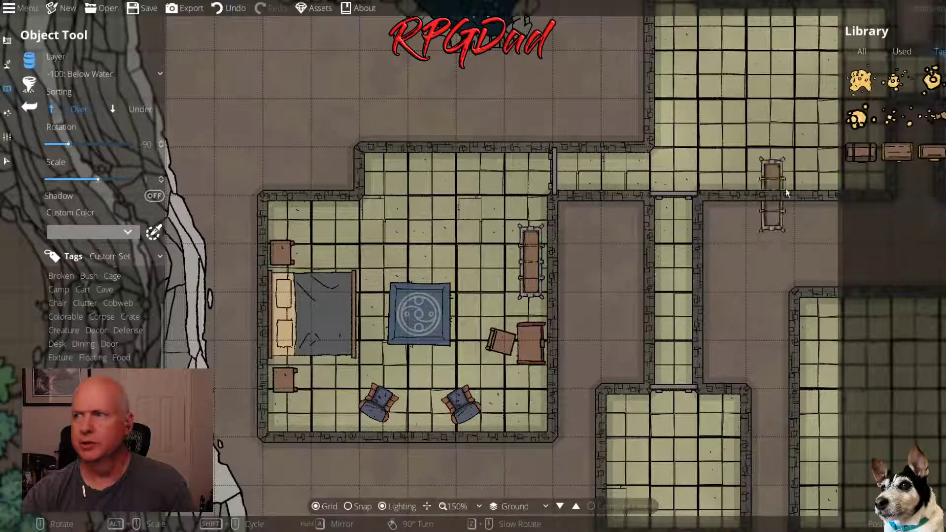
{"action": "left_click", "coordinate": [892, 155]}
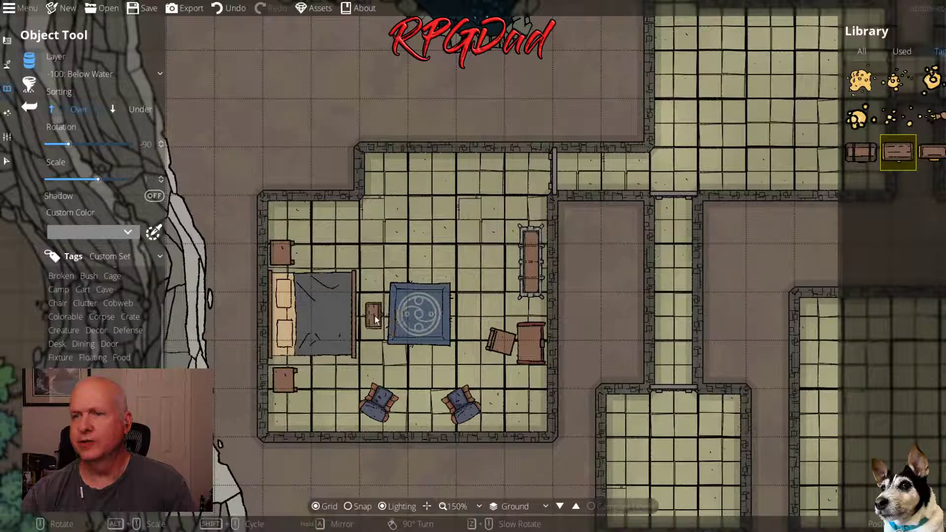
{"action": "left_click", "coordinate": [367, 314]}
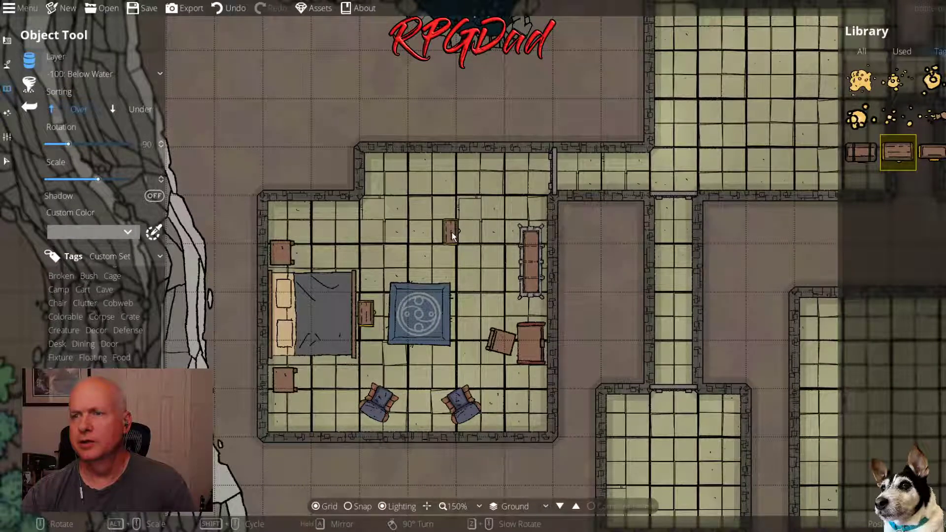
Switch the object library to the Dungeon tag set and find the cages for the large southeastern room
{"action": "scroll", "coordinate": [536, 300], "scroll_direction": "down", "scroll_amount": 2}
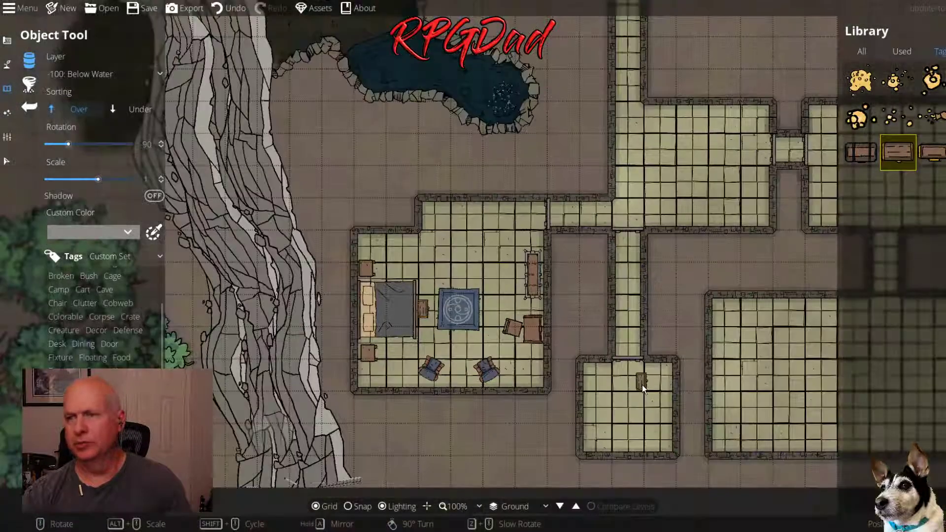
{"action": "left_click_drag", "start_coordinate": [642, 385], "coordinate": [455, 280]}
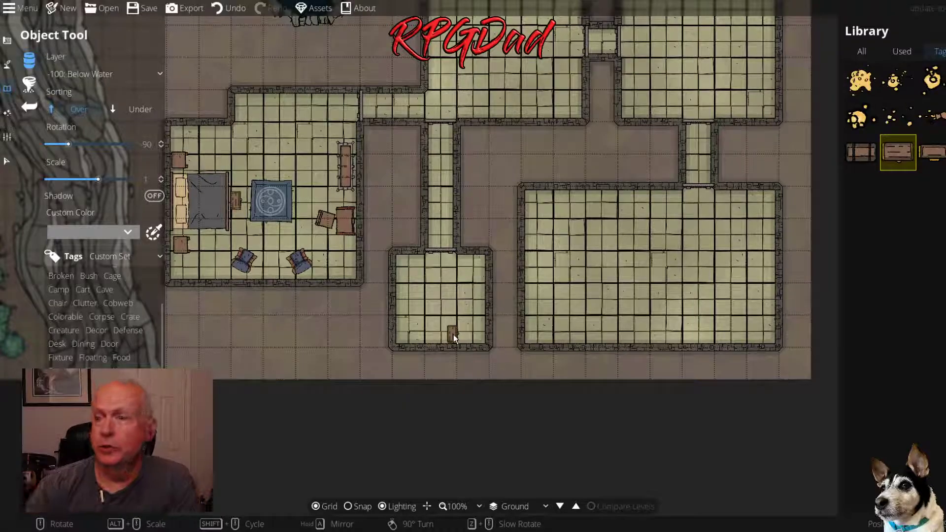
{"action": "scroll", "coordinate": [568, 295], "scroll_direction": "down", "scroll_amount": 1}
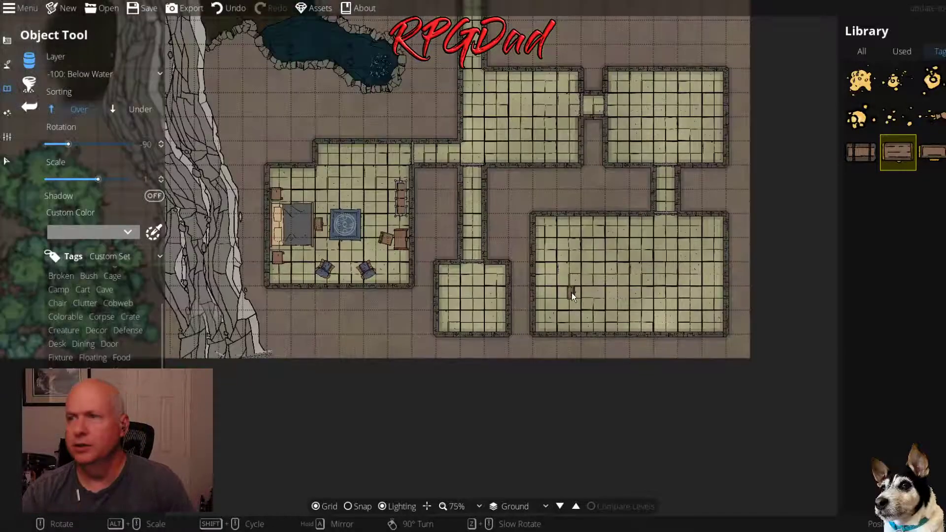
{"action": "left_click_drag", "start_coordinate": [535, 122], "coordinate": [659, 459]}
{"action": "left_click_drag", "start_coordinate": [601, 295], "coordinate": [387, 142]}
{"action": "left_click_drag", "start_coordinate": [440, 374], "coordinate": [461, 284]}
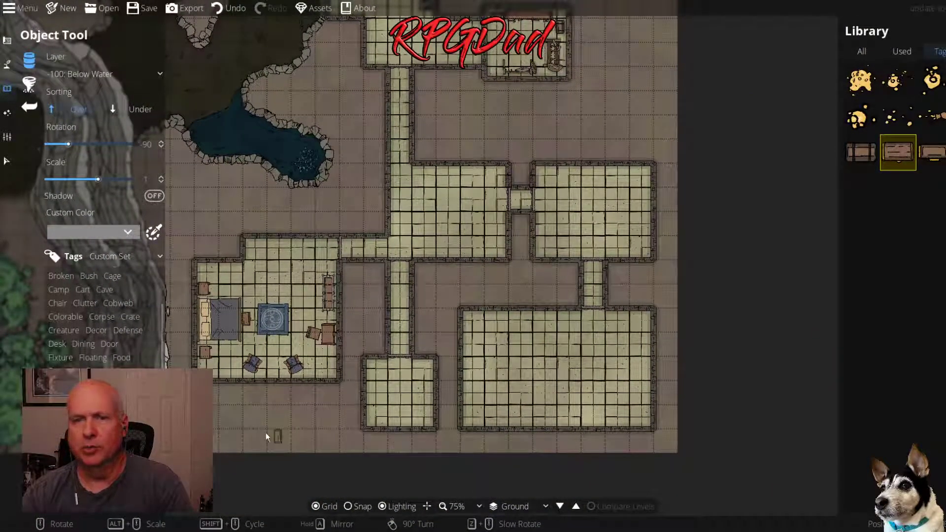
{"action": "left_click", "coordinate": [75, 411]}
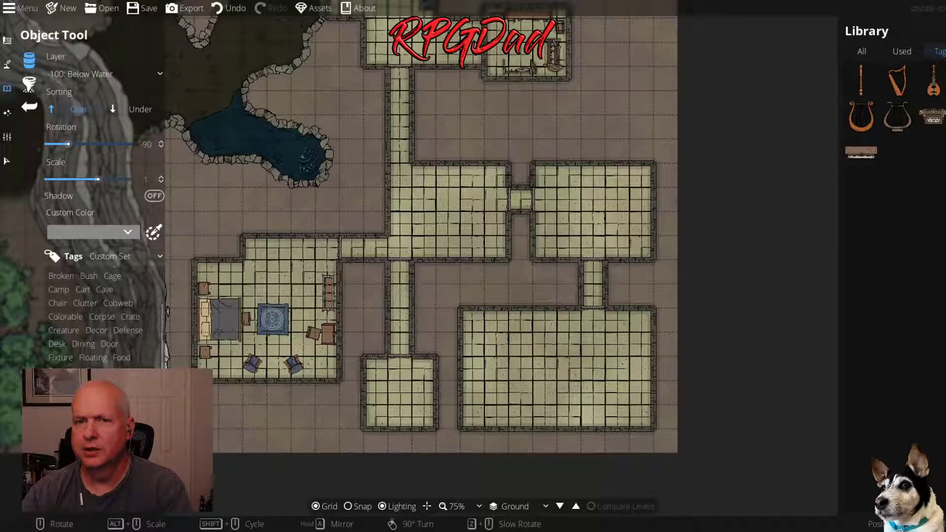
{"action": "left_click", "coordinate": [113, 256]}
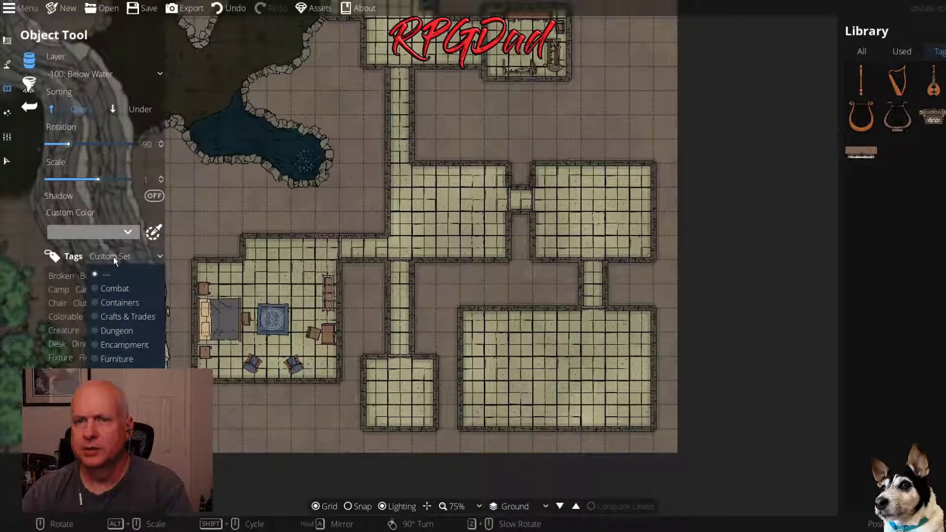
{"action": "left_click", "coordinate": [123, 329]}
{"action": "scroll", "coordinate": [914, 414], "scroll_direction": "down", "scroll_amount": 4}
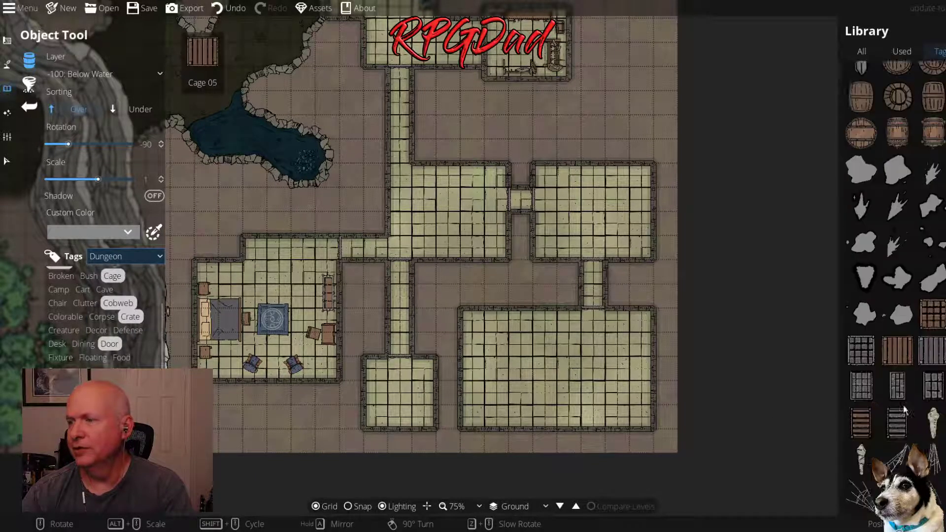
{"action": "scroll", "coordinate": [904, 411], "scroll_direction": "up", "scroll_amount": 1}
{"action": "scroll", "coordinate": [913, 353], "scroll_direction": "up", "scroll_amount": 1}
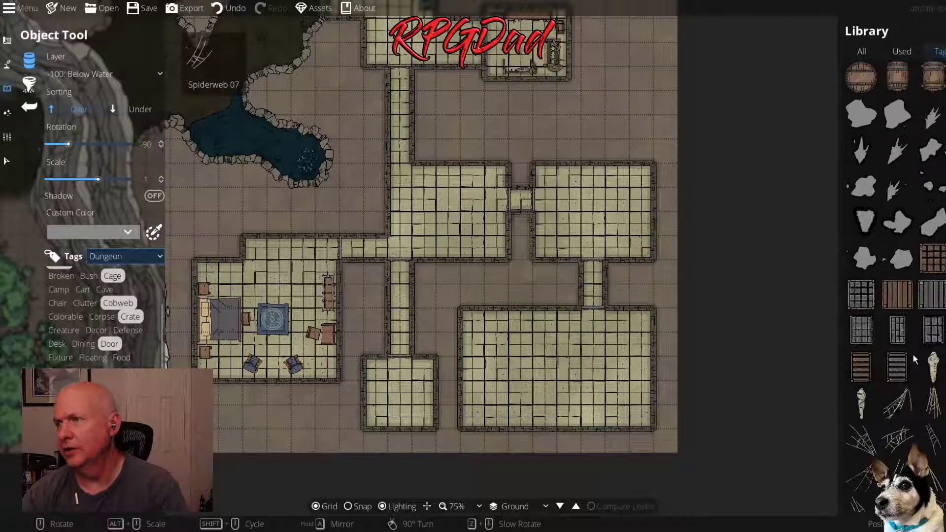
Place four grey barred cages at varied rotations in the large southeastern room, three along the south wall and one by the west wall
{"action": "left_click", "coordinate": [855, 294]}
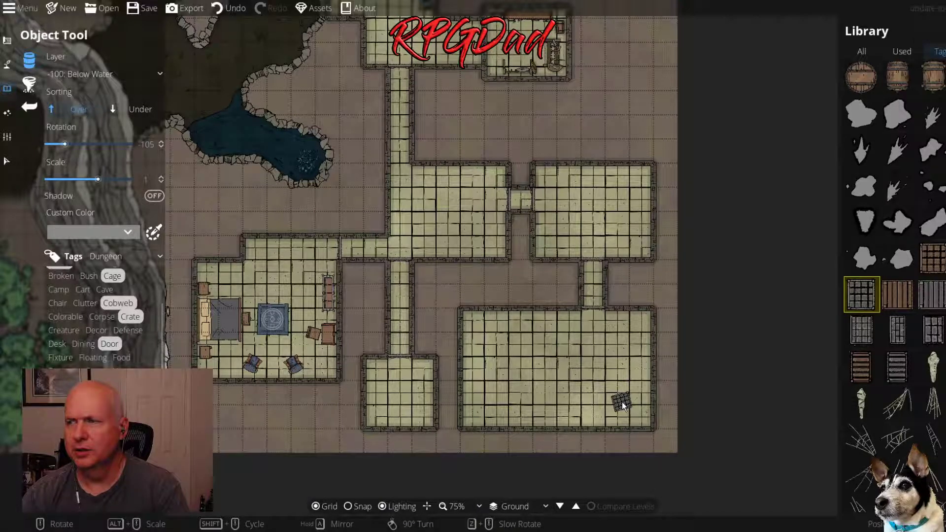
{"action": "scroll", "coordinate": [625, 402], "scroll_direction": "up", "scroll_amount": 3}
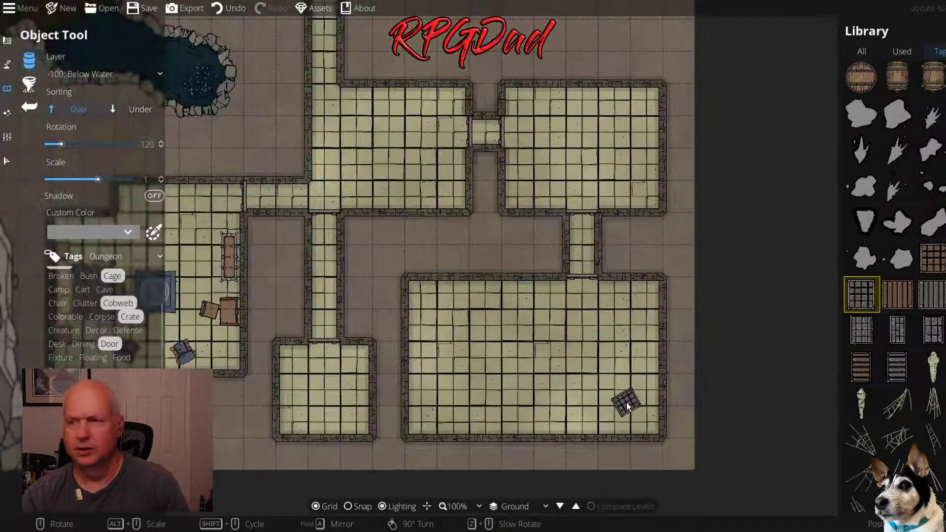
{"action": "left_click", "coordinate": [930, 295]}
{"action": "scroll", "coordinate": [618, 412], "scroll_direction": "down", "scroll_amount": 3}
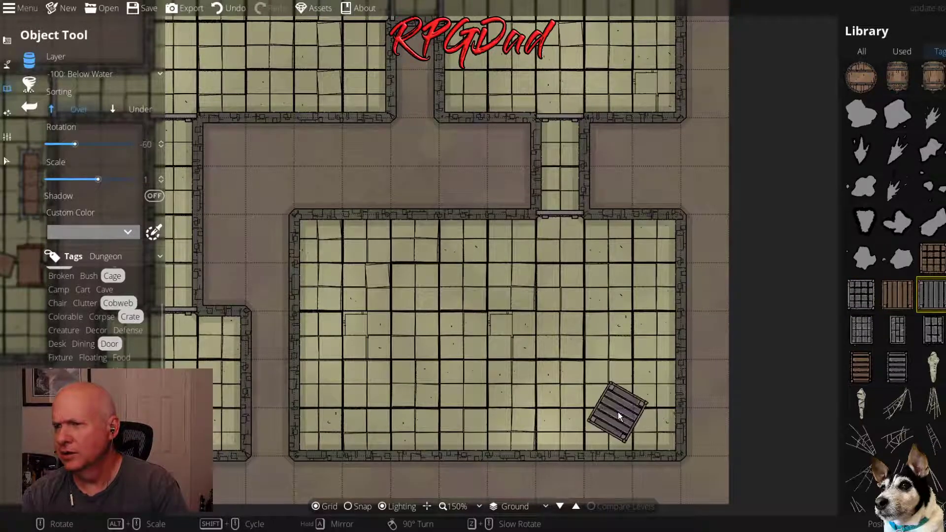
{"action": "left_click", "coordinate": [632, 398]}
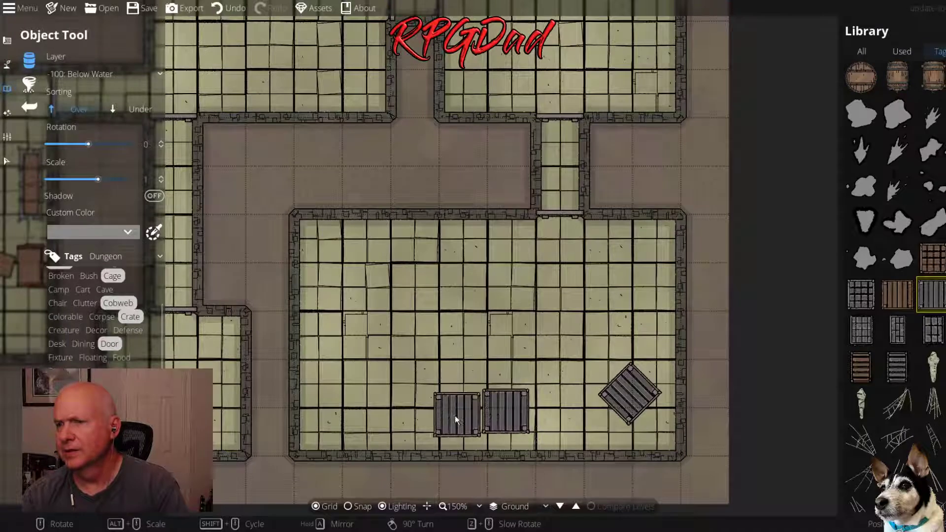
{"action": "left_click", "coordinate": [392, 415]}
{"action": "scroll", "coordinate": [335, 345], "scroll_direction": "up", "scroll_amount": 5}
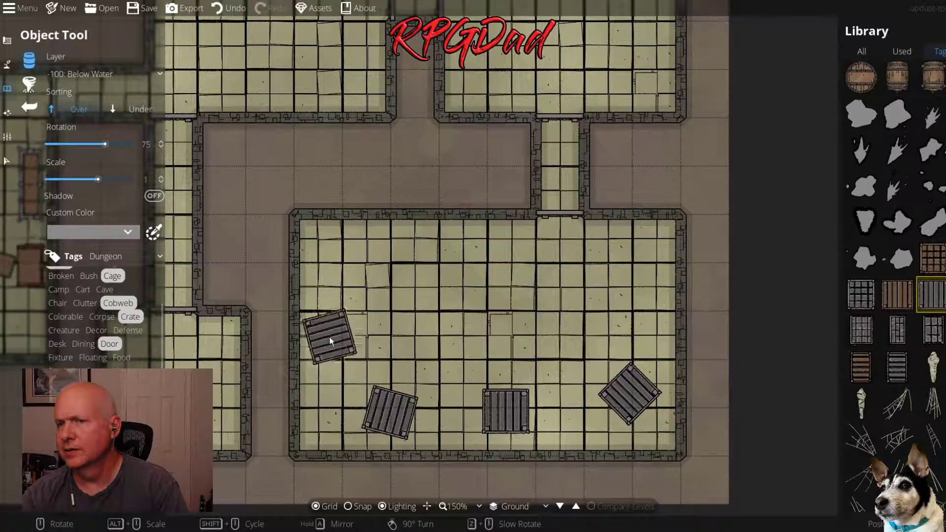
{"action": "left_click", "coordinate": [334, 310]}
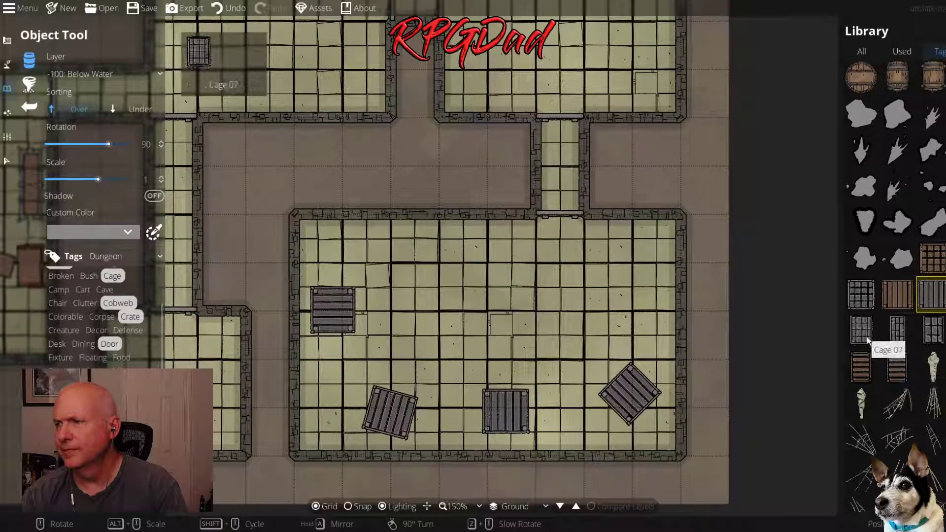
Find Skeleton 02 among the Dungeon objects and place it, rotated to 90, against the large room's east wall
{"action": "scroll", "coordinate": [873, 322], "scroll_direction": "up", "scroll_amount": 3}
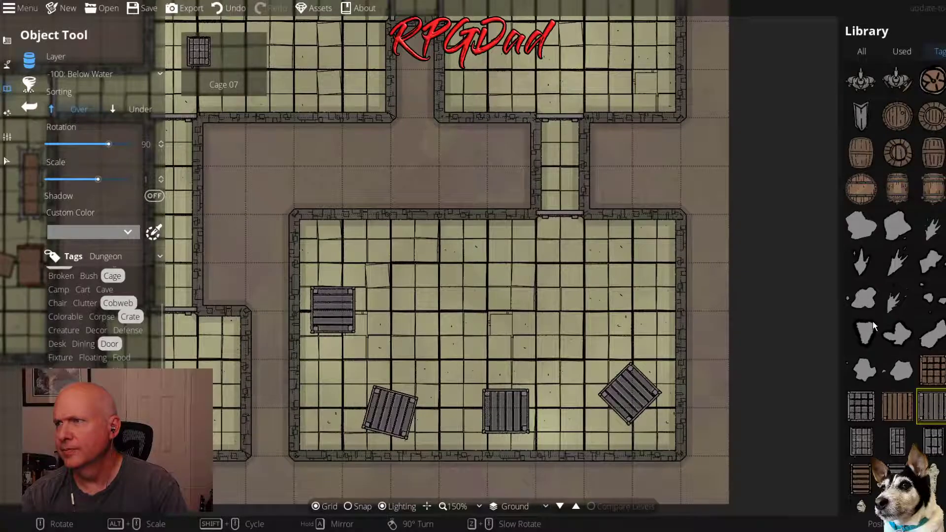
{"action": "scroll", "coordinate": [873, 315], "scroll_direction": "down", "scroll_amount": 8}
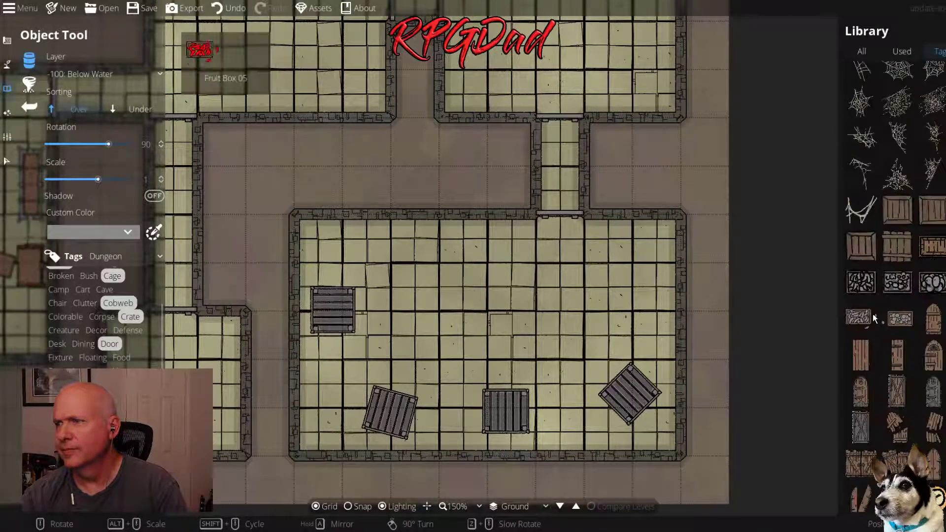
{"action": "scroll", "coordinate": [873, 314], "scroll_direction": "down", "scroll_amount": 6}
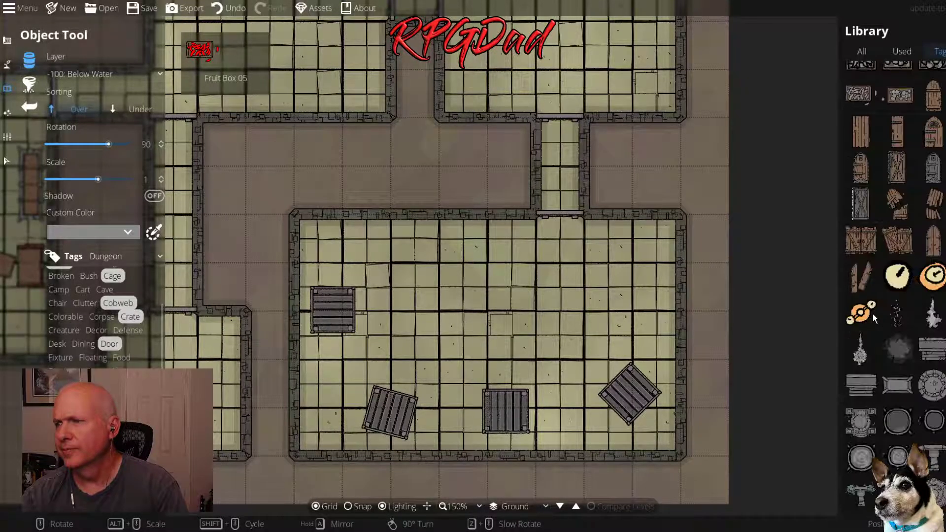
{"action": "scroll", "coordinate": [873, 315], "scroll_direction": "down", "scroll_amount": 7}
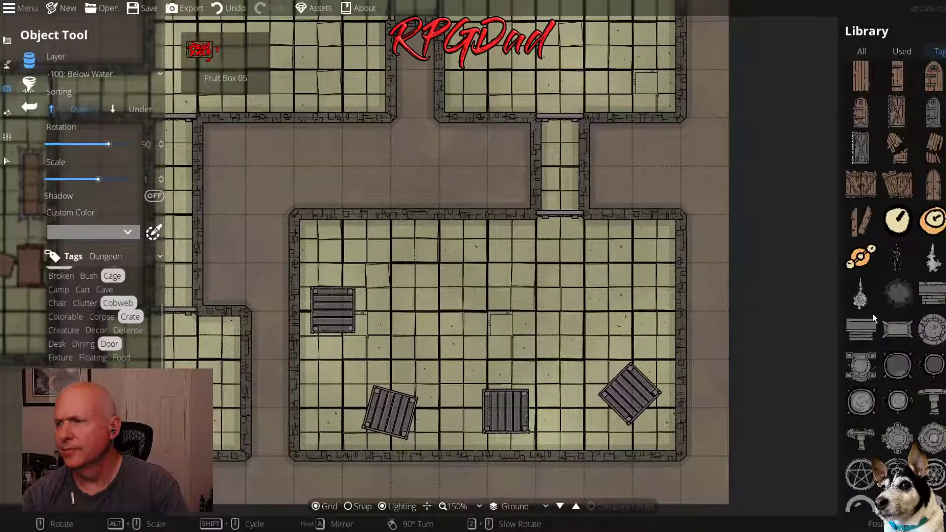
{"action": "scroll", "coordinate": [872, 315], "scroll_direction": "down", "scroll_amount": 10}
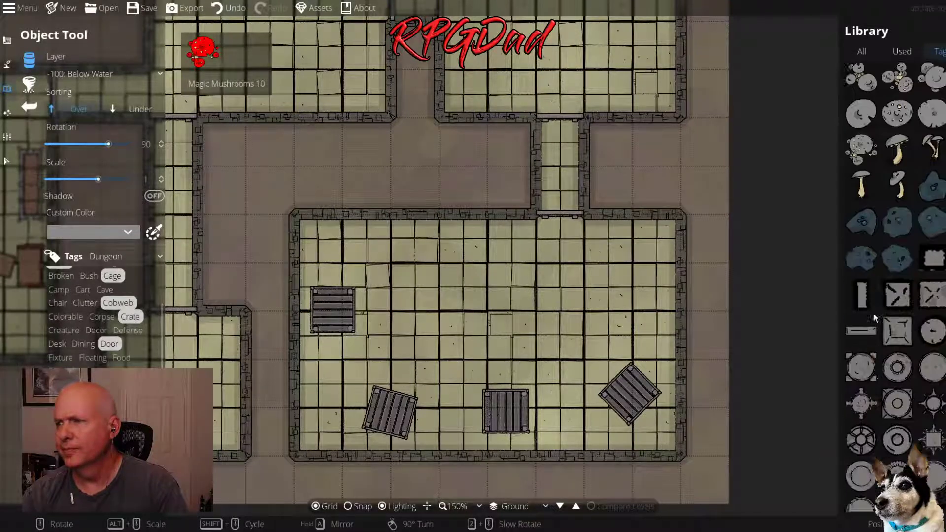
{"action": "scroll", "coordinate": [873, 314], "scroll_direction": "down", "scroll_amount": 10}
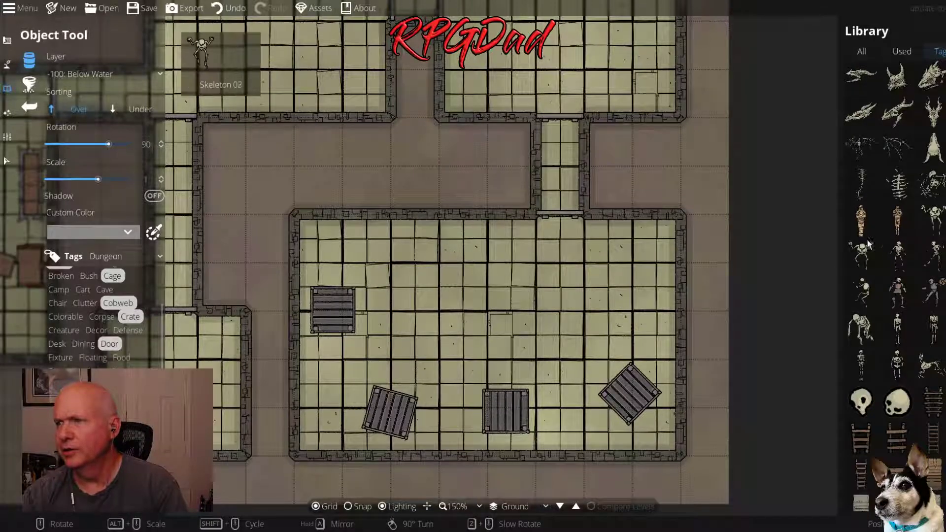
{"action": "left_click", "coordinate": [863, 255]}
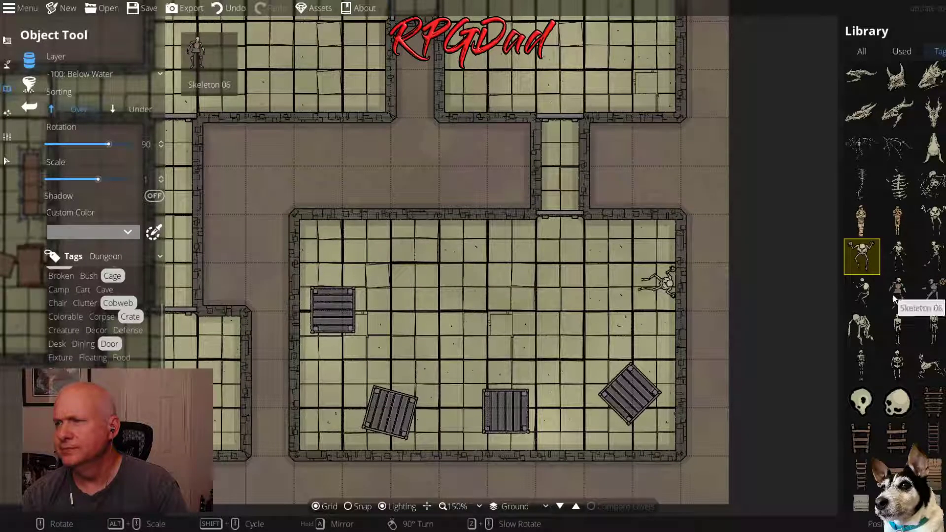
Look through the Dungeon objects for more furnishings for the large southeastern room
{"action": "scroll", "coordinate": [892, 294], "scroll_direction": "down", "scroll_amount": 10}
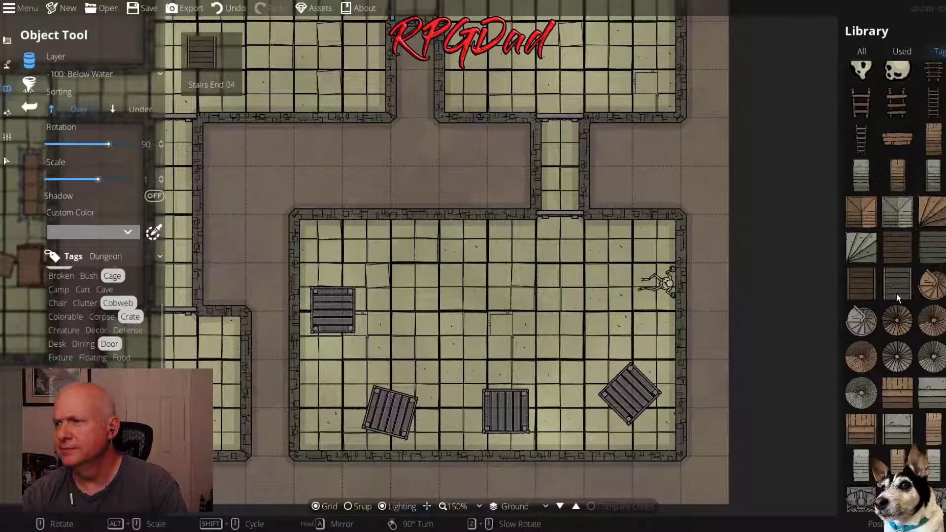
{"action": "scroll", "coordinate": [896, 293], "scroll_direction": "down", "scroll_amount": 3}
{"action": "scroll", "coordinate": [896, 294], "scroll_direction": "down", "scroll_amount": 2}
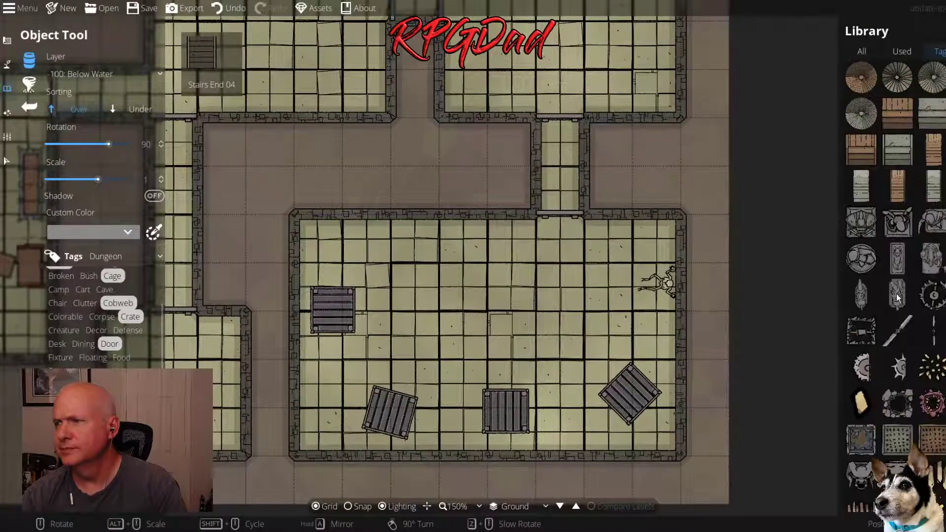
{"action": "scroll", "coordinate": [896, 296], "scroll_direction": "down", "scroll_amount": 2}
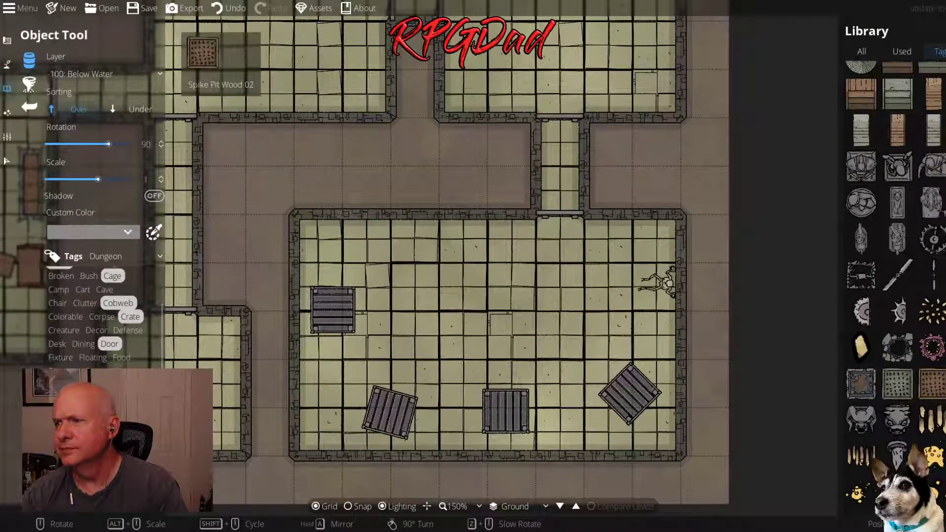
{"action": "scroll", "coordinate": [896, 295], "scroll_direction": "down", "scroll_amount": 2}
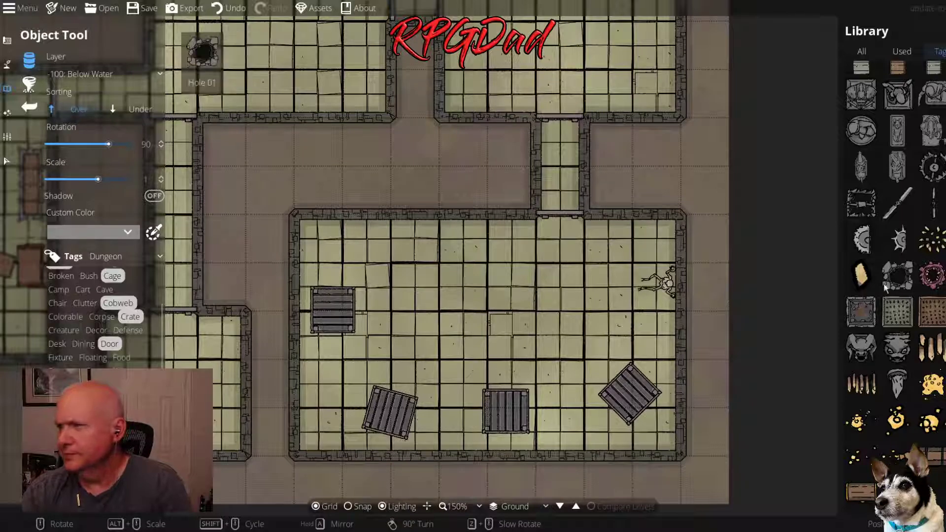
{"action": "scroll", "coordinate": [889, 262], "scroll_direction": "down", "scroll_amount": 10}
{"action": "scroll", "coordinate": [890, 262], "scroll_direction": "down", "scroll_amount": 15}
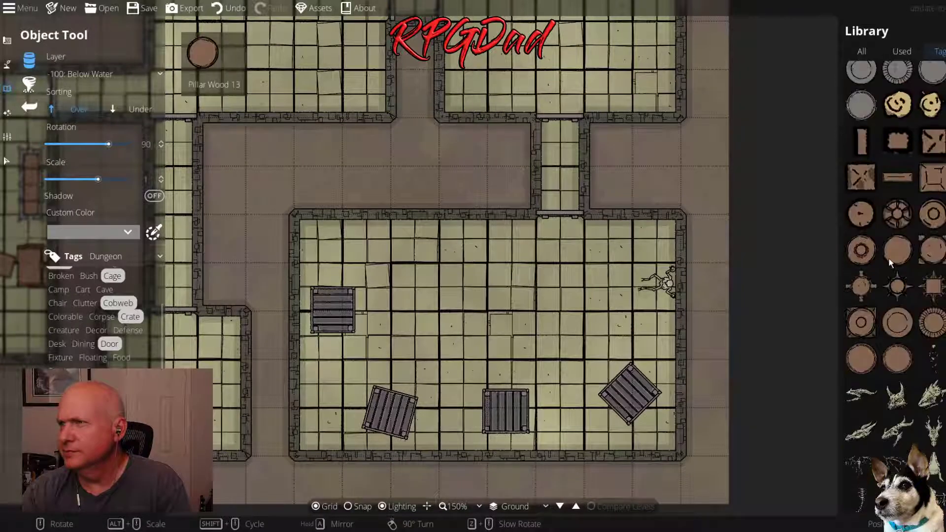
{"action": "scroll", "coordinate": [890, 262], "scroll_direction": "up", "scroll_amount": 3}
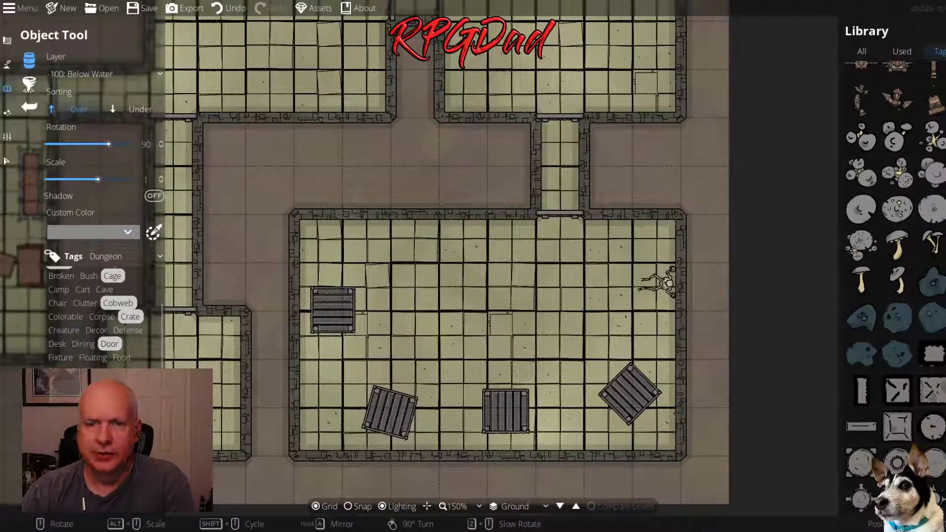
Place a small cloth-covered table, custom-coloured near-white and rotated to 0, against the large room's north wall
{"action": "left_click", "coordinate": [94, 467]}
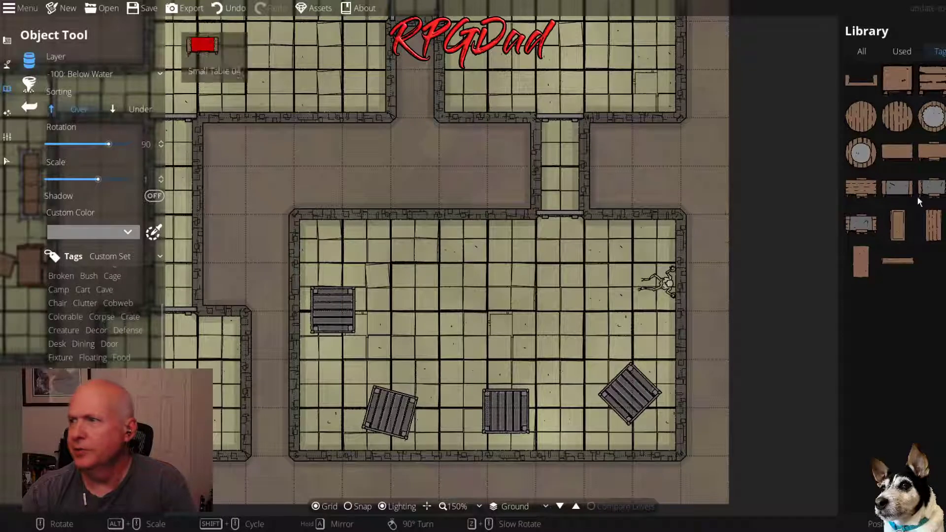
{"action": "left_click", "coordinate": [896, 189]}
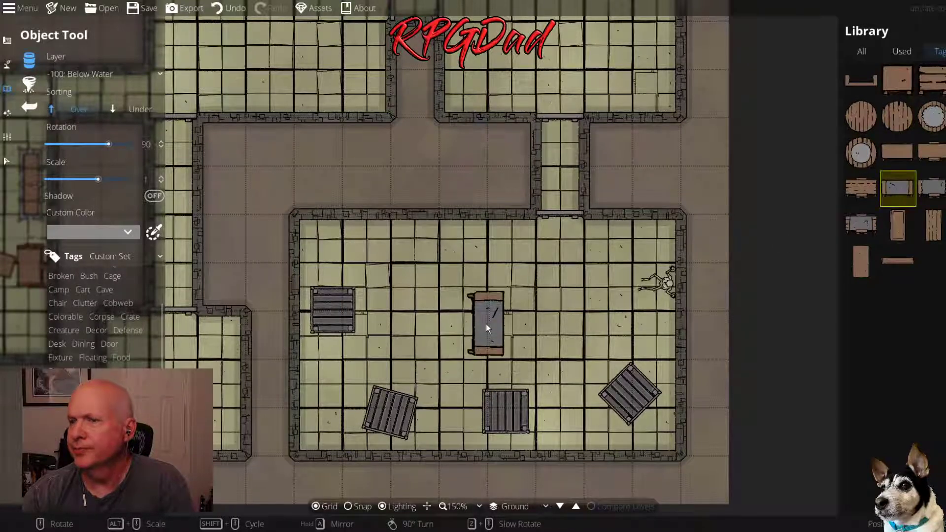
{"action": "scroll", "coordinate": [483, 321], "scroll_direction": "down", "scroll_amount": 1}
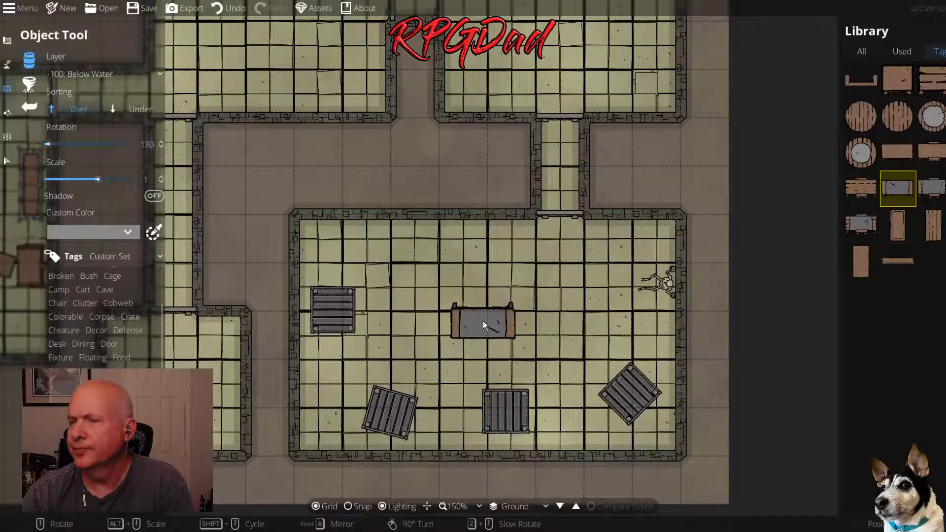
{"action": "left_click", "coordinate": [128, 231]}
{"action": "left_click", "coordinate": [88, 324]}
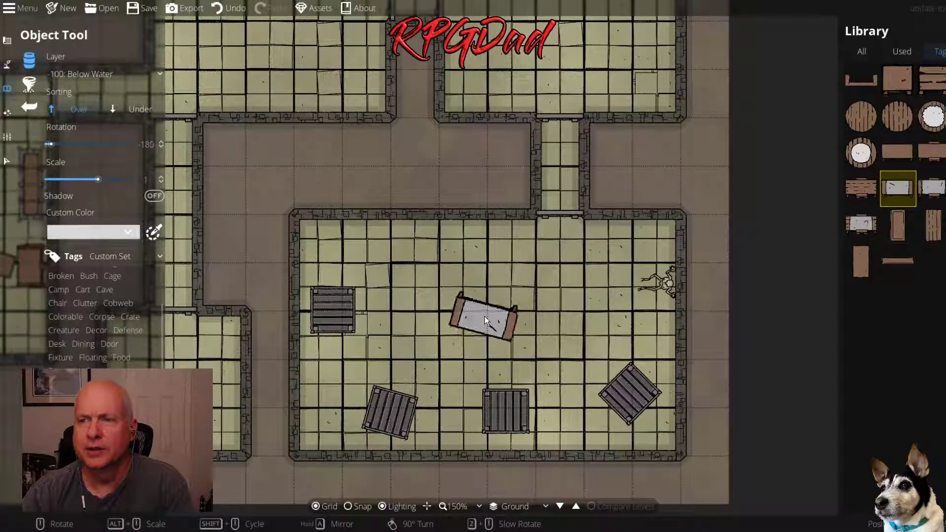
{"action": "scroll", "coordinate": [457, 253], "scroll_direction": "up", "scroll_amount": 12}
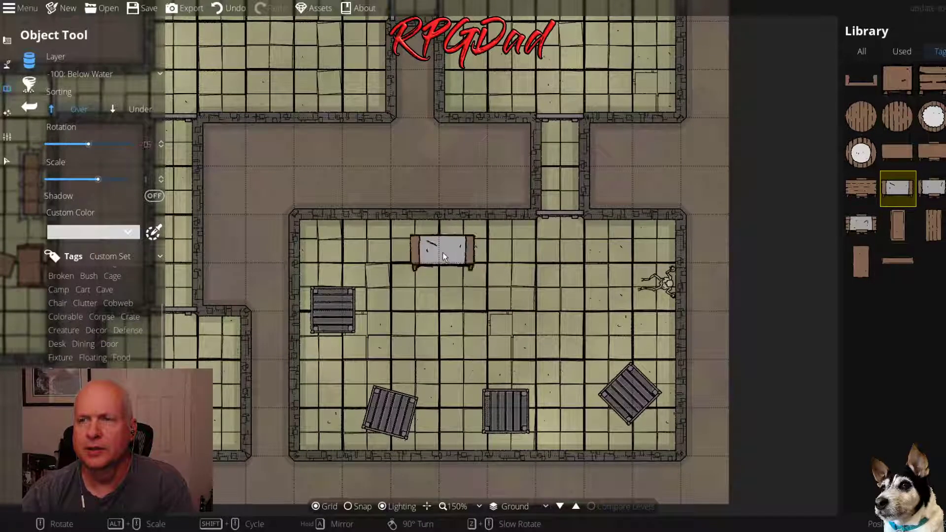
{"action": "left_click", "coordinate": [433, 240]}
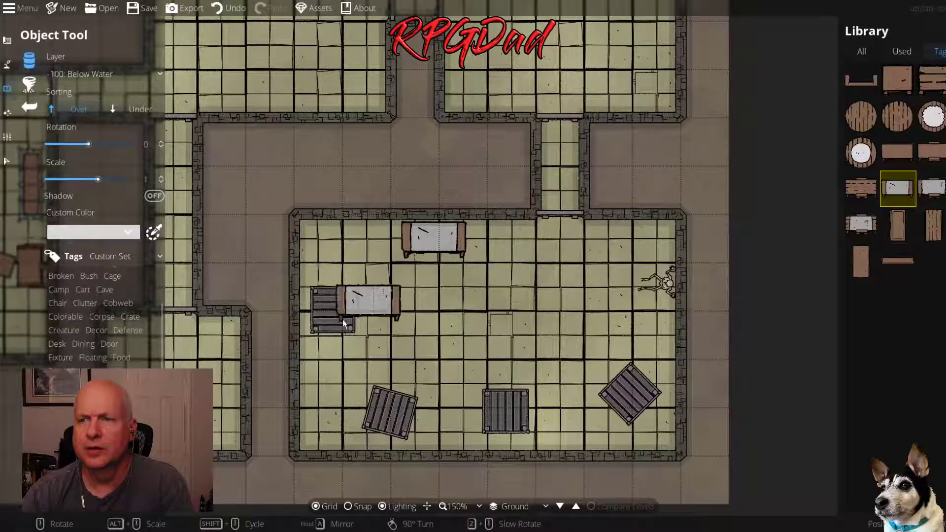
Place a wavy dagger rotated to 60 and a curved blade rotated to 165 on the table, both at scale 0.62
{"action": "left_click", "coordinate": [87, 505]}
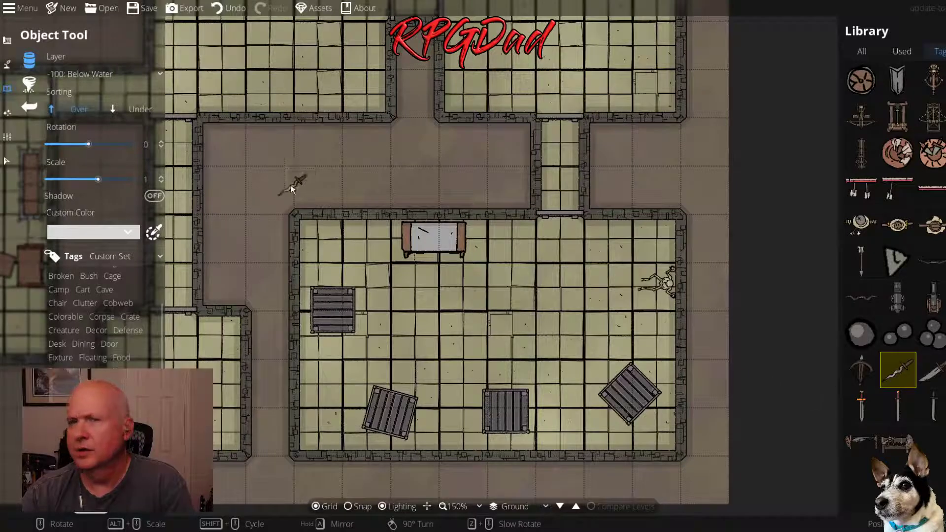
{"action": "left_click_drag", "start_coordinate": [98, 181], "coordinate": [92, 181]}
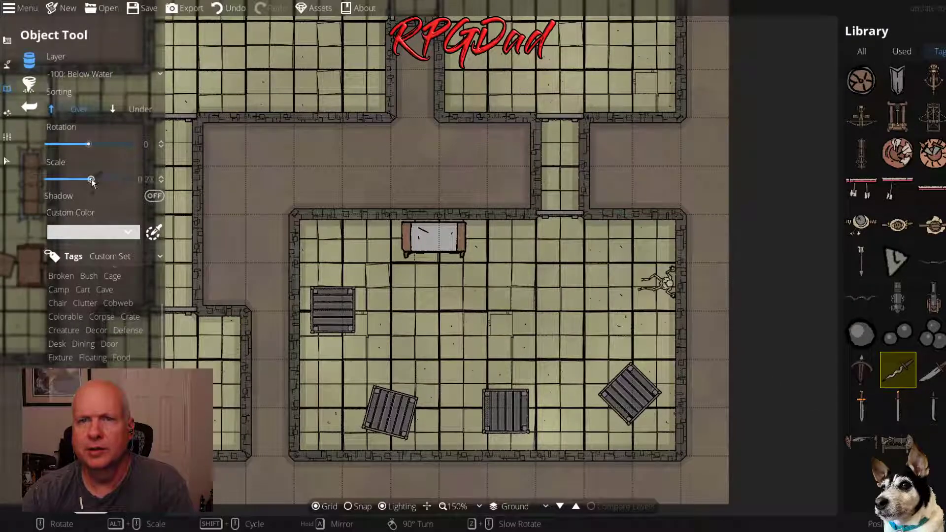
{"action": "scroll", "coordinate": [424, 250], "scroll_direction": "up", "scroll_amount": 1}
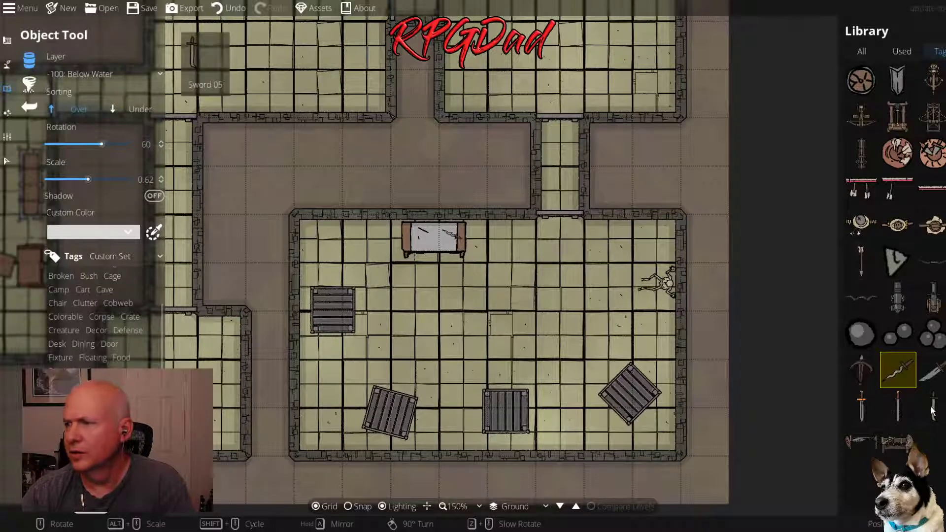
{"action": "left_click", "coordinate": [940, 372]}
{"action": "scroll", "coordinate": [423, 244], "scroll_direction": "up", "scroll_amount": 8}
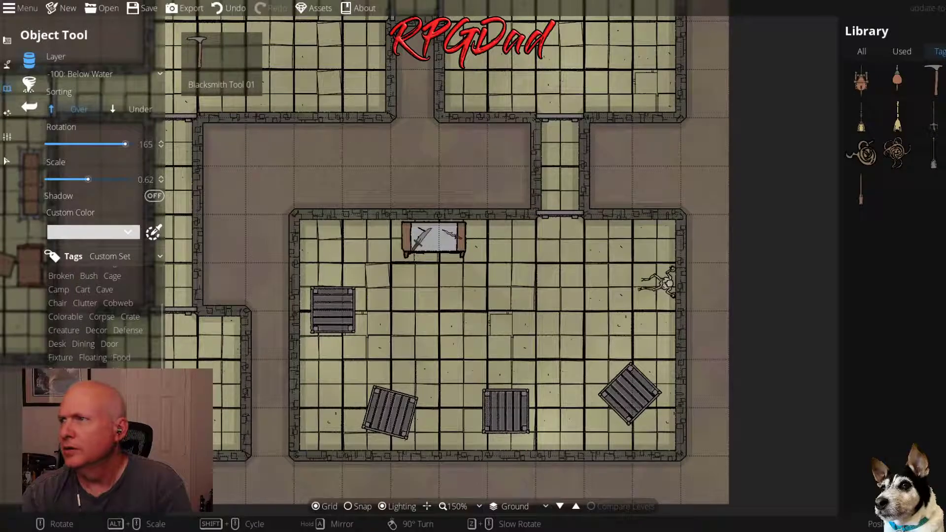
Add the Blacksmith Tool 01 hammer, rotated to -75, between the blades on the table
{"action": "left_click", "coordinate": [936, 84]}
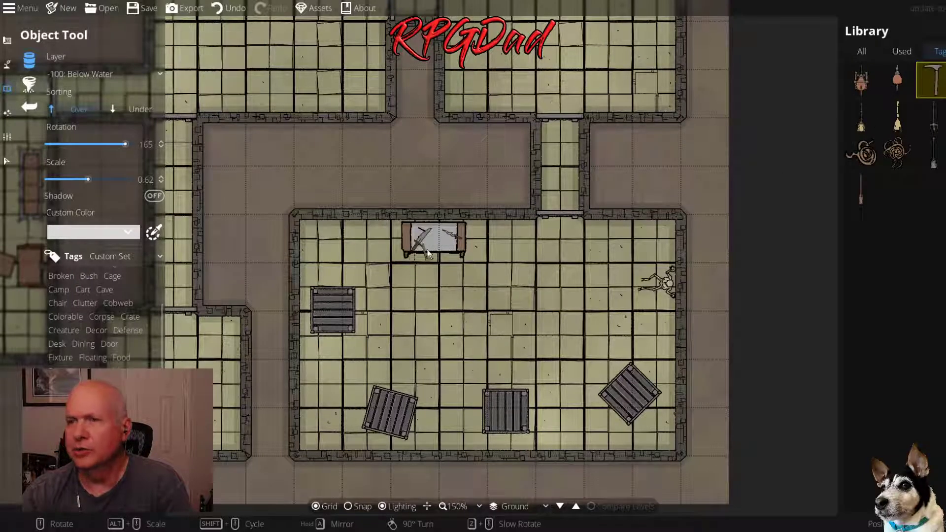
{"action": "scroll", "coordinate": [435, 241], "scroll_direction": "up", "scroll_amount": 7}
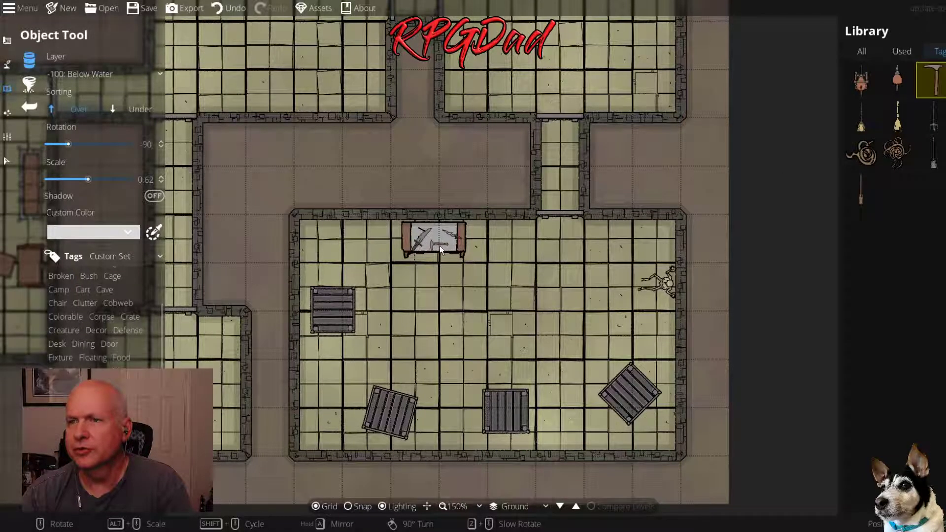
{"action": "scroll", "coordinate": [439, 243], "scroll_direction": "up", "scroll_amount": 1}
{"action": "left_click", "coordinate": [440, 243]}
{"action": "left_click", "coordinate": [662, 264]}
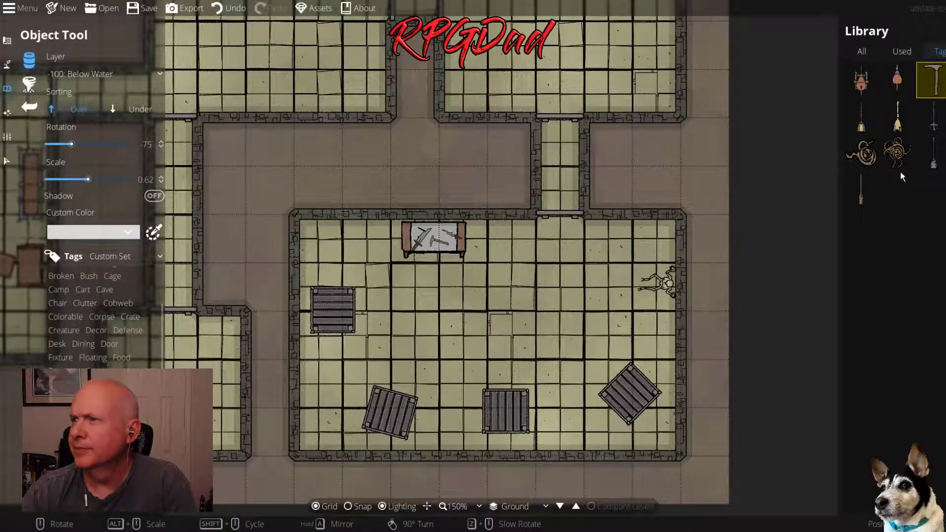
Place the coiled rope, rotated to -75 at scale 0.62, on the bloodied round altar in the chapel
{"action": "mouse_move", "coordinate": [896, 157]}
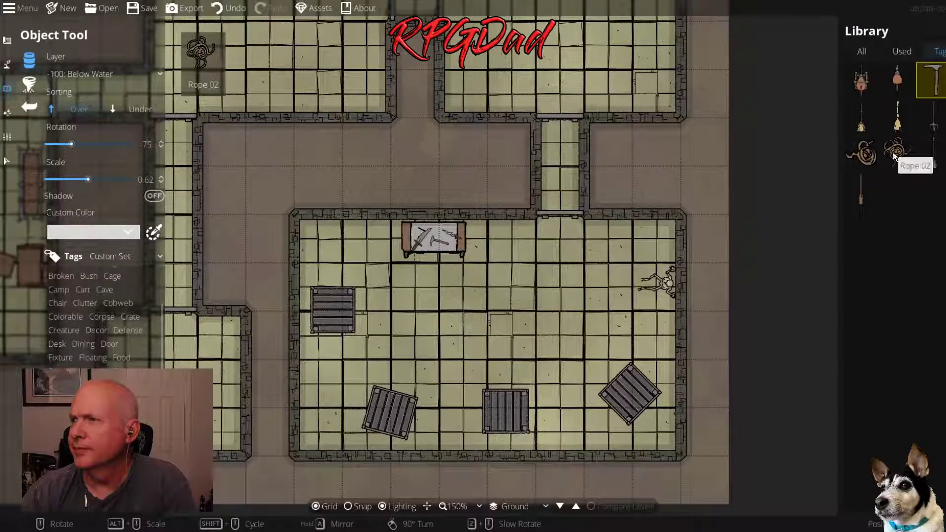
{"action": "left_click", "coordinate": [892, 155]}
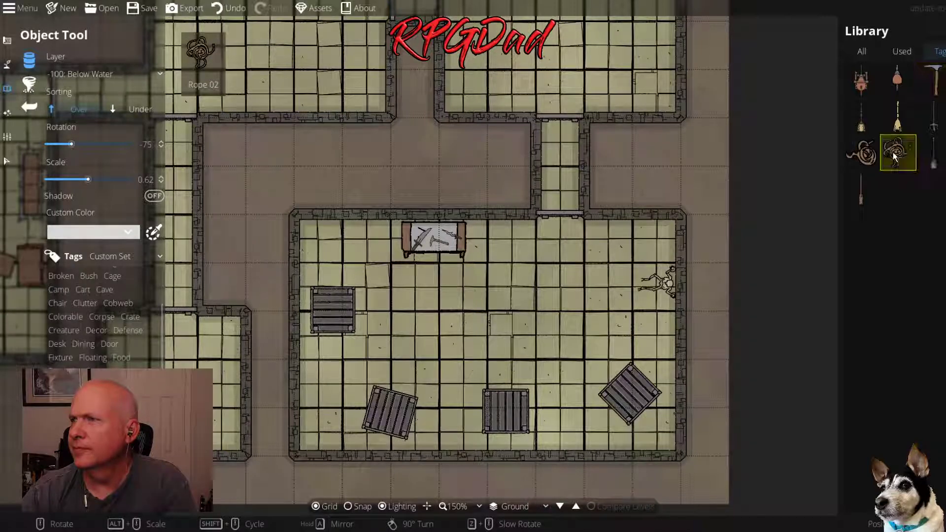
{"action": "left_click", "coordinate": [866, 156]}
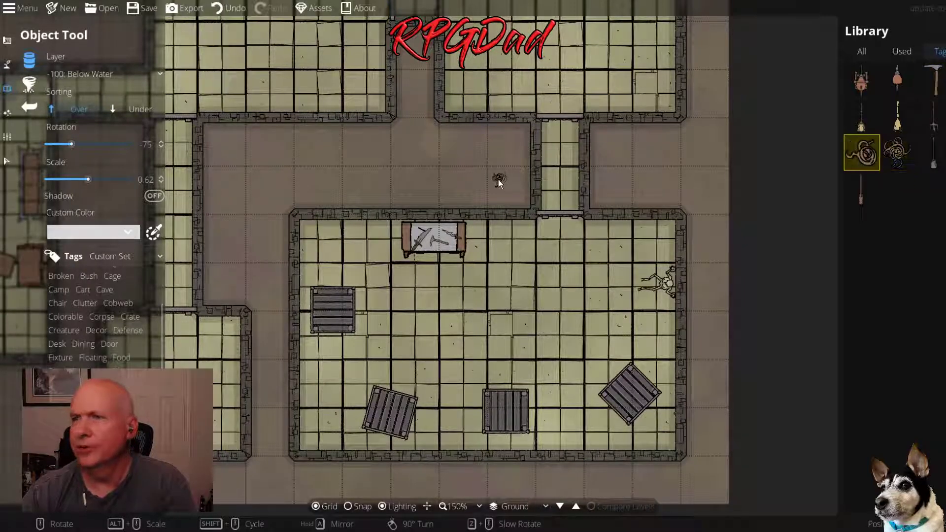
{"action": "left_click_drag", "start_coordinate": [524, 77], "coordinate": [468, 356]}
{"action": "left_click_drag", "start_coordinate": [475, 59], "coordinate": [463, 439]}
{"action": "left_click_drag", "start_coordinate": [483, 165], "coordinate": [490, 296]}
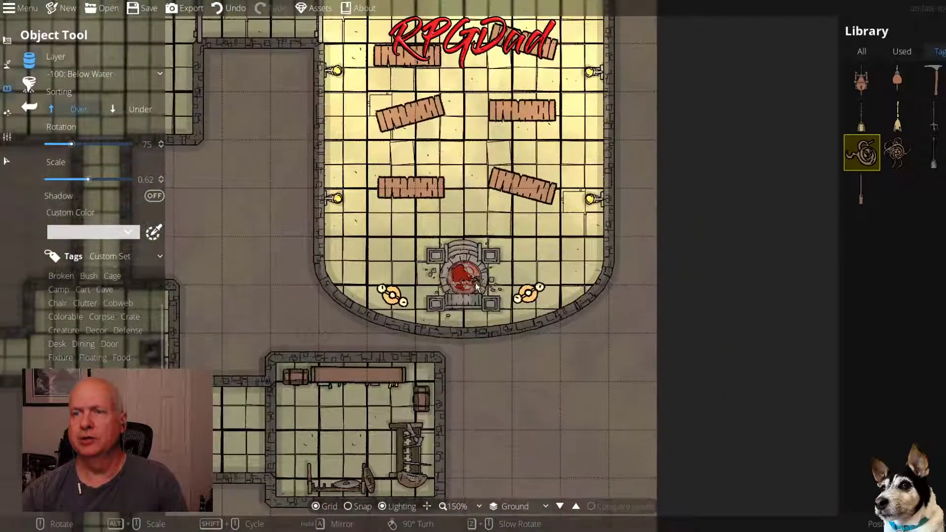
{"action": "scroll", "coordinate": [489, 296], "scroll_direction": "up", "scroll_amount": 6}
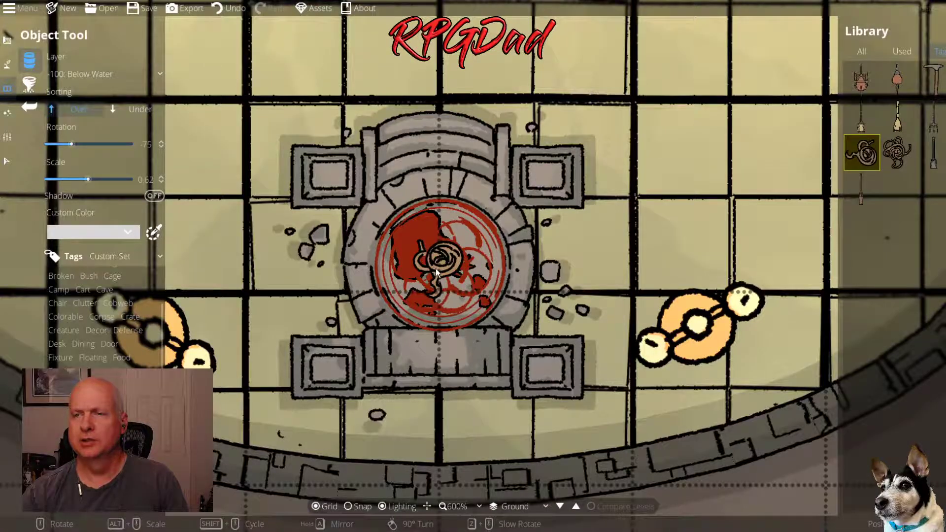
{"action": "left_click", "coordinate": [435, 268]}
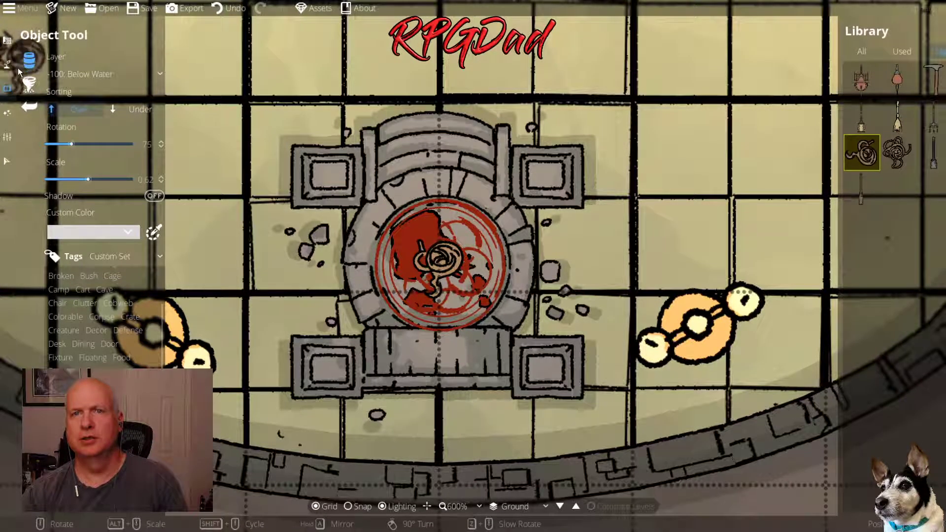
Choose scattered drops from the Blood objects, colour them dark red and place them over the rope on the altar
{"action": "scroll", "coordinate": [85, 303], "scroll_direction": "up", "scroll_amount": 3}
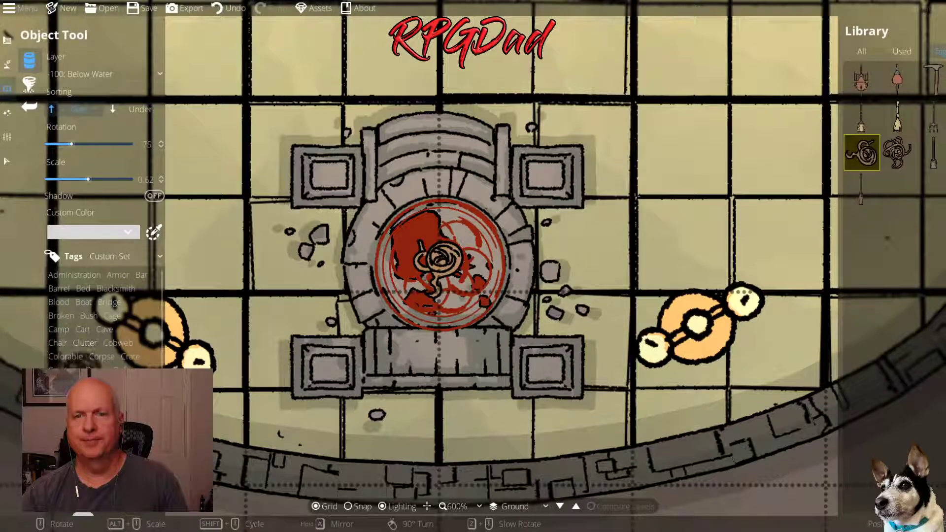
{"action": "left_click", "coordinate": [58, 303]}
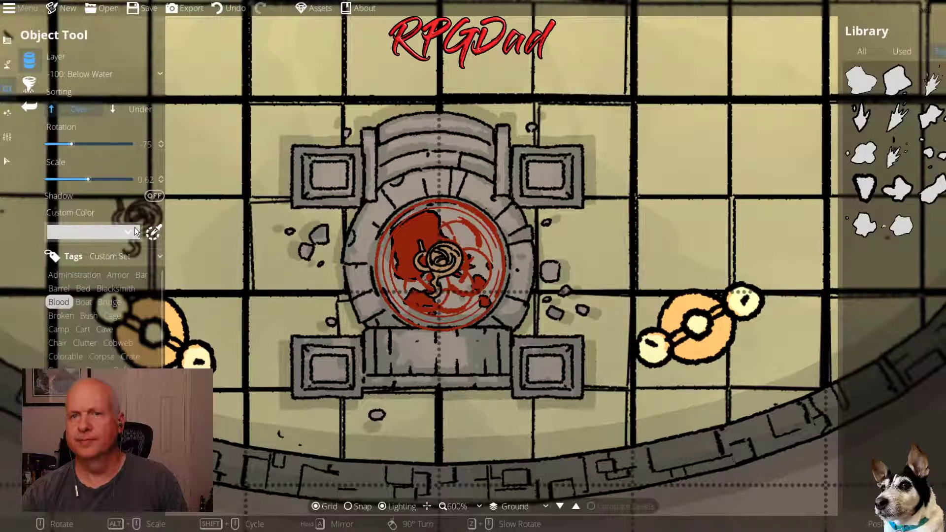
{"action": "left_click", "coordinate": [113, 233]}
{"action": "left_click", "coordinate": [54, 343]}
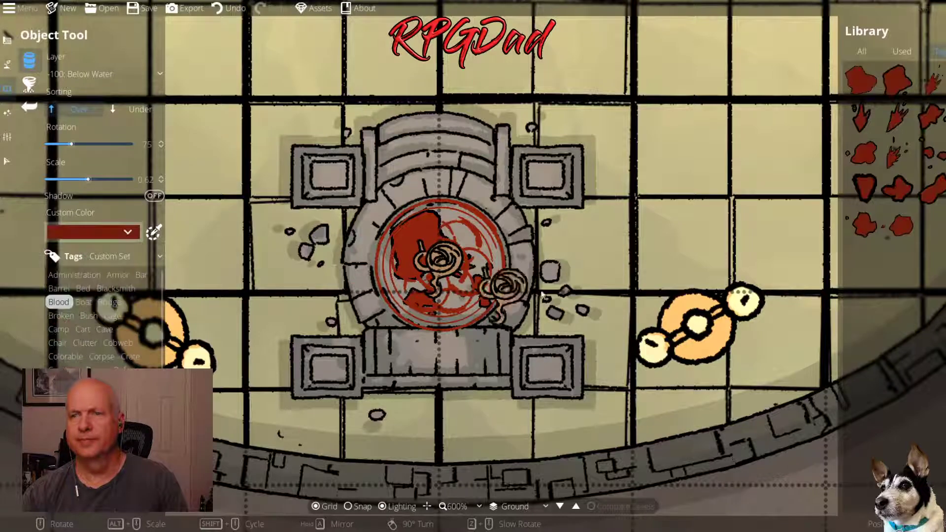
{"action": "left_click", "coordinate": [923, 168]}
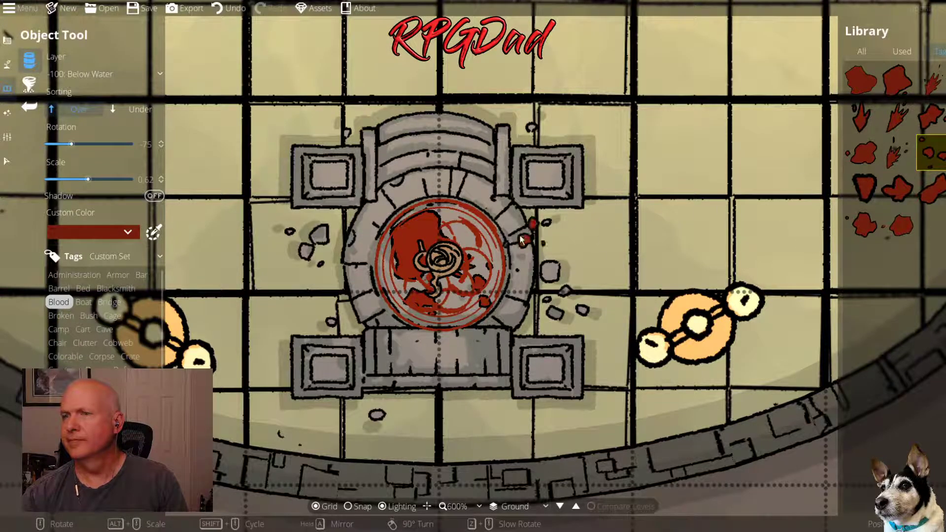
{"action": "scroll", "coordinate": [434, 264], "scroll_direction": "down", "scroll_amount": 3}
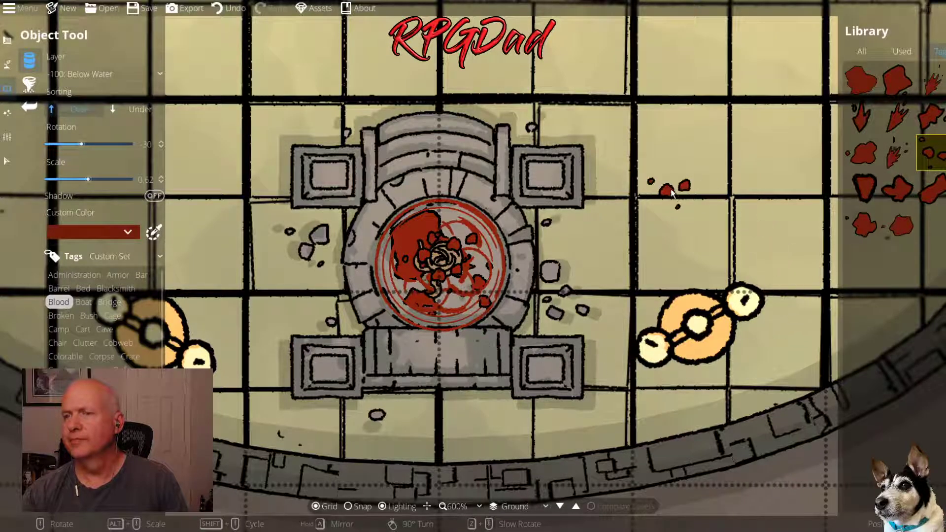
Look over the map from the chapel altar down to the large southeastern room and the empty small room west of it
{"action": "scroll", "coordinate": [674, 196], "scroll_direction": "down", "scroll_amount": 2}
{"action": "scroll", "coordinate": [658, 244], "scroll_direction": "down", "scroll_amount": 1}
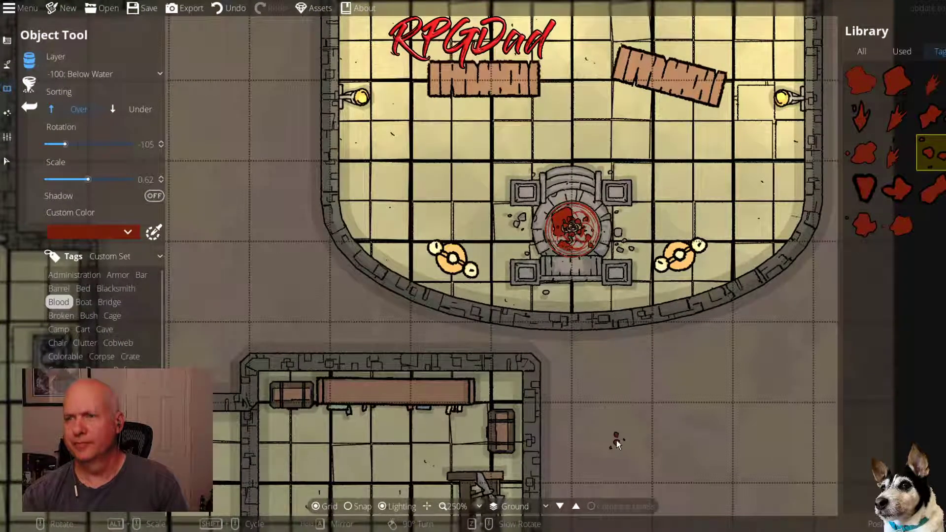
{"action": "key", "text": "s"}
{"action": "key", "text": "a"}
{"action": "scroll", "coordinate": [675, 434], "scroll_direction": "down", "scroll_amount": 2}
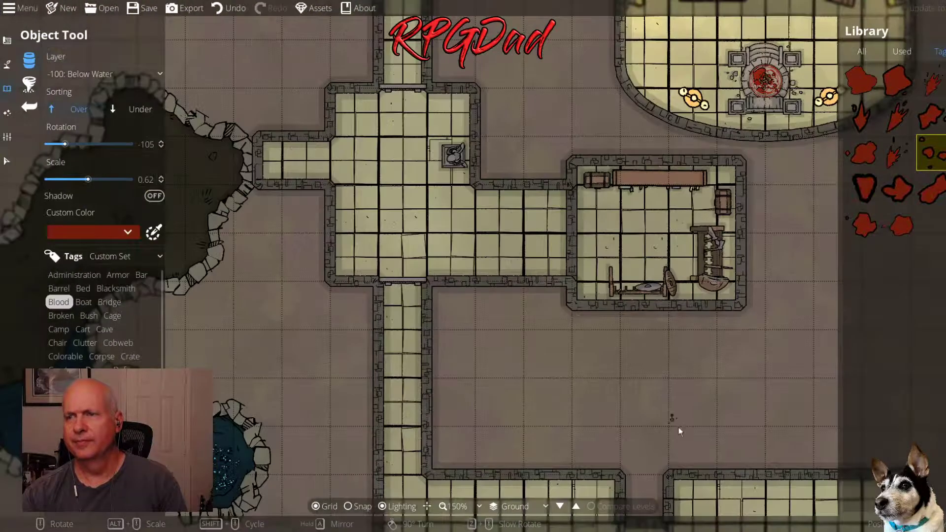
{"action": "key", "text": "s"}
{"action": "key", "text": "d"}
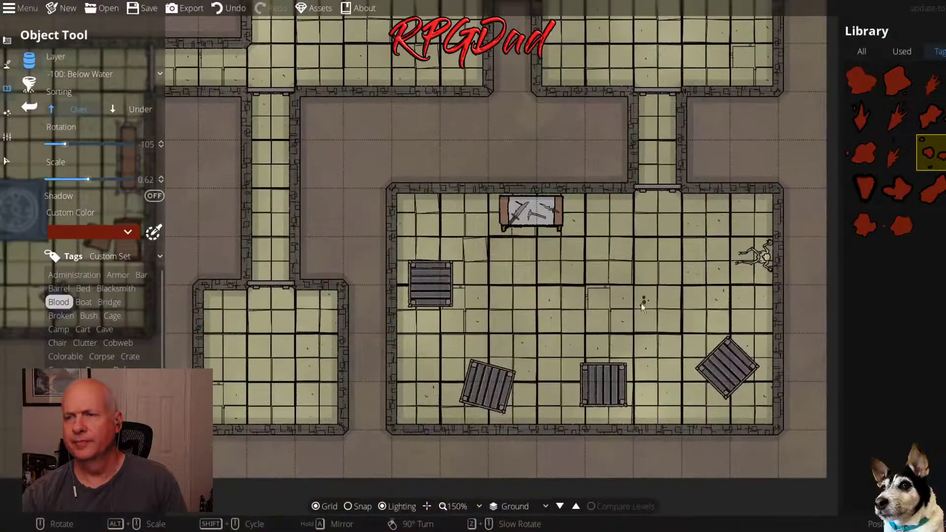
{"action": "left_click_drag", "start_coordinate": [640, 303], "coordinate": [519, 361]}
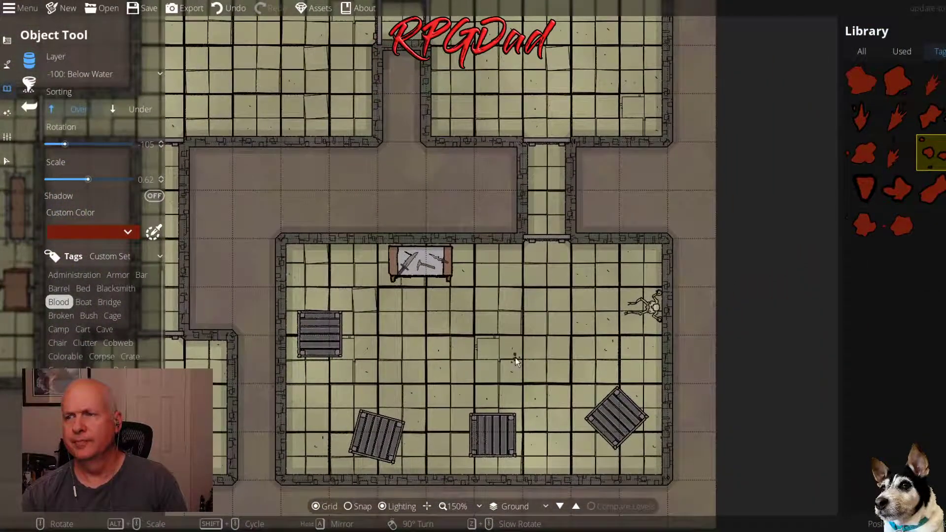
{"action": "left_click_drag", "start_coordinate": [519, 314], "coordinate": [653, 310]}
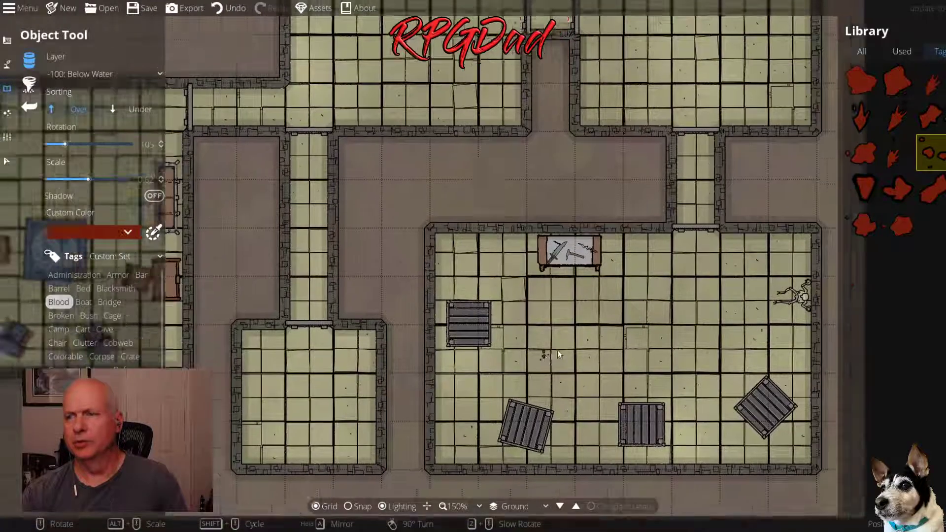
{"action": "left_click_drag", "start_coordinate": [557, 349], "coordinate": [651, 337]}
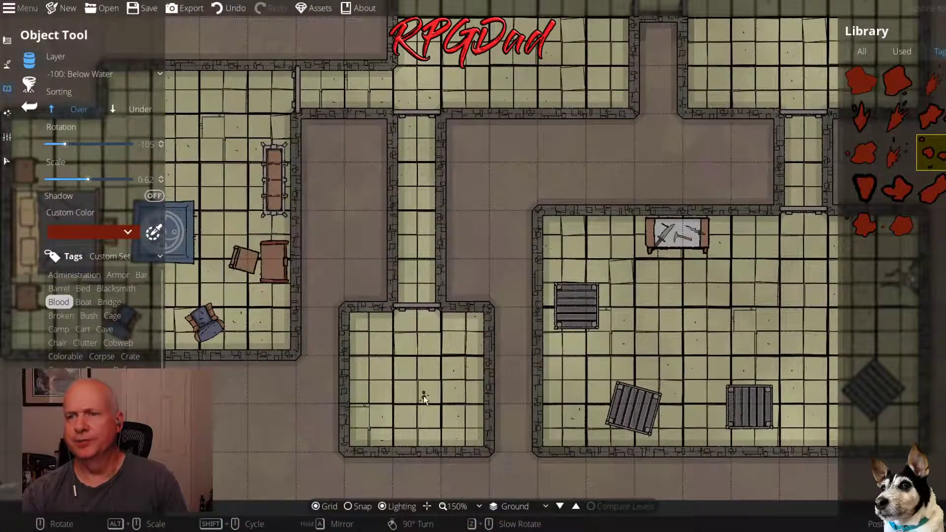
{"action": "left_click_drag", "start_coordinate": [416, 391], "coordinate": [458, 366]}
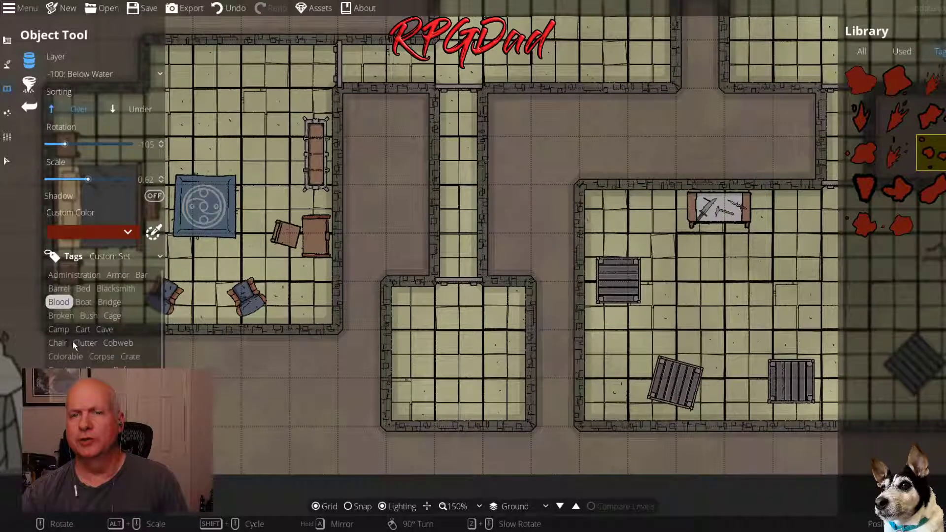
Choose a single bed with one pillow from the Living Quarters set and set its scale to 0.95
{"action": "left_click", "coordinate": [126, 254]}
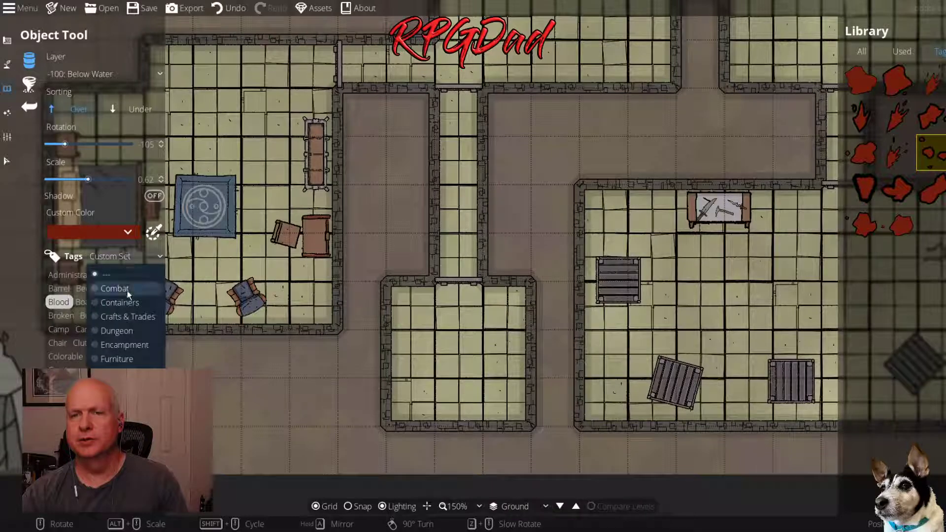
{"action": "left_click", "coordinate": [117, 373]}
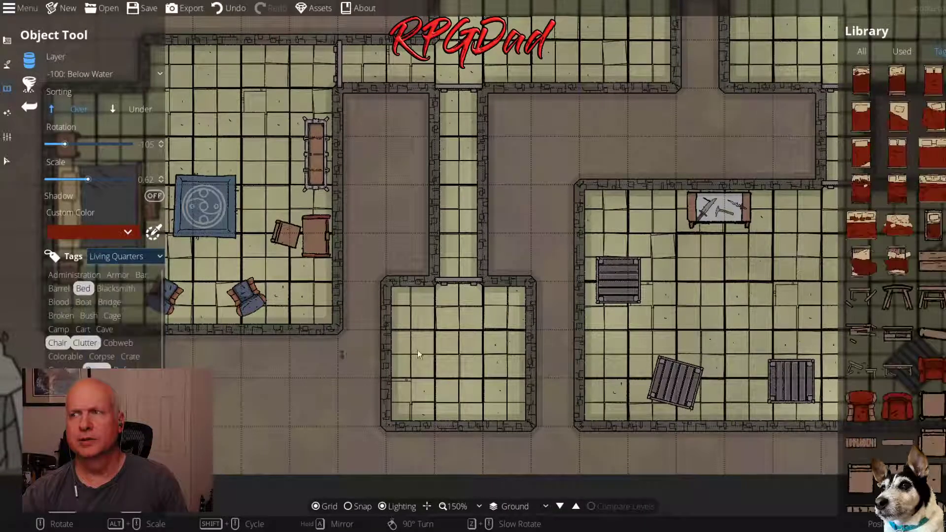
{"action": "left_click", "coordinate": [859, 118]}
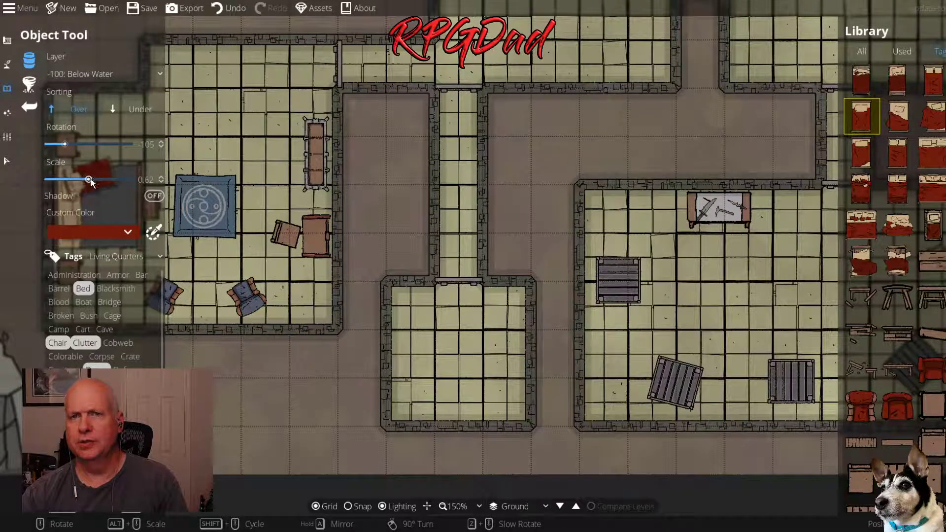
{"action": "left_click_drag", "start_coordinate": [88, 180], "coordinate": [97, 179]}
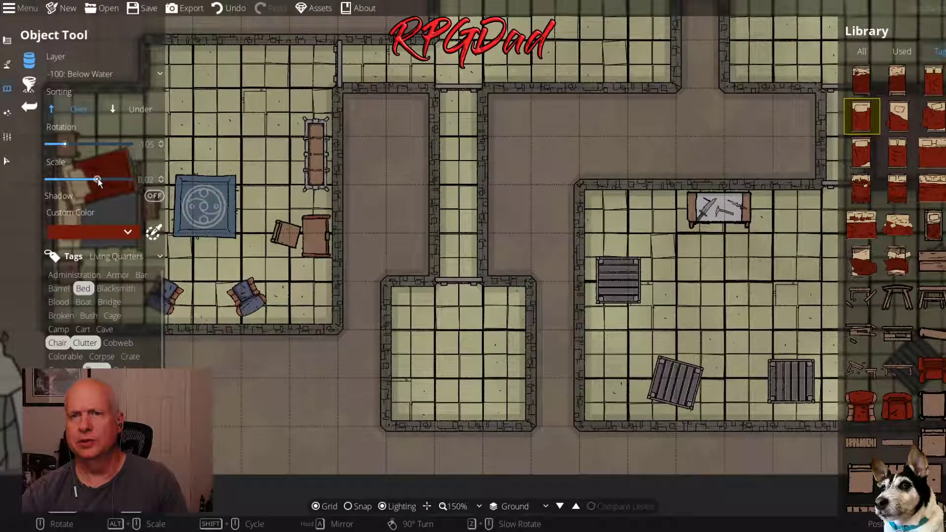
{"action": "scroll", "coordinate": [399, 350], "scroll_direction": "down", "scroll_amount": 4}
{"action": "scroll", "coordinate": [432, 372], "scroll_direction": "down", "scroll_amount": 1}
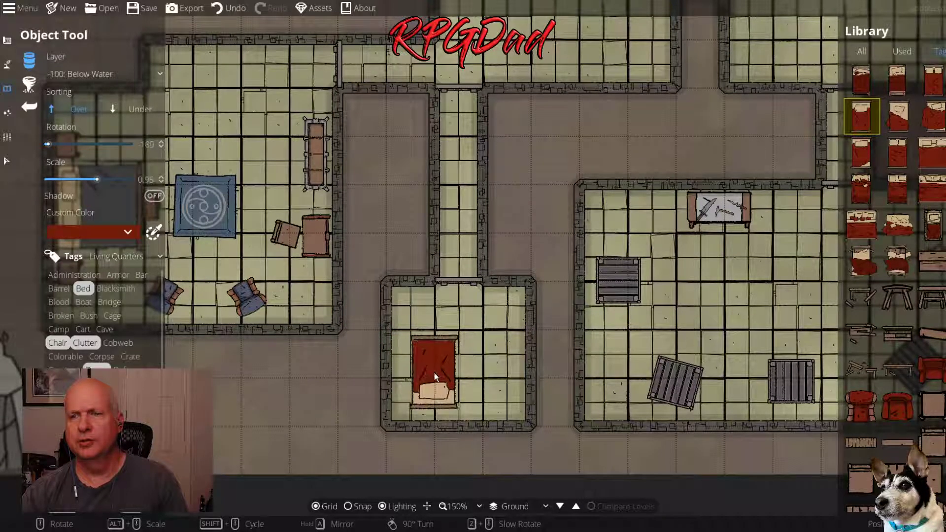
Colour the bed dark grey, rotate it to -90 and place it against the west wall of the small room
{"action": "left_click", "coordinate": [94, 232]}
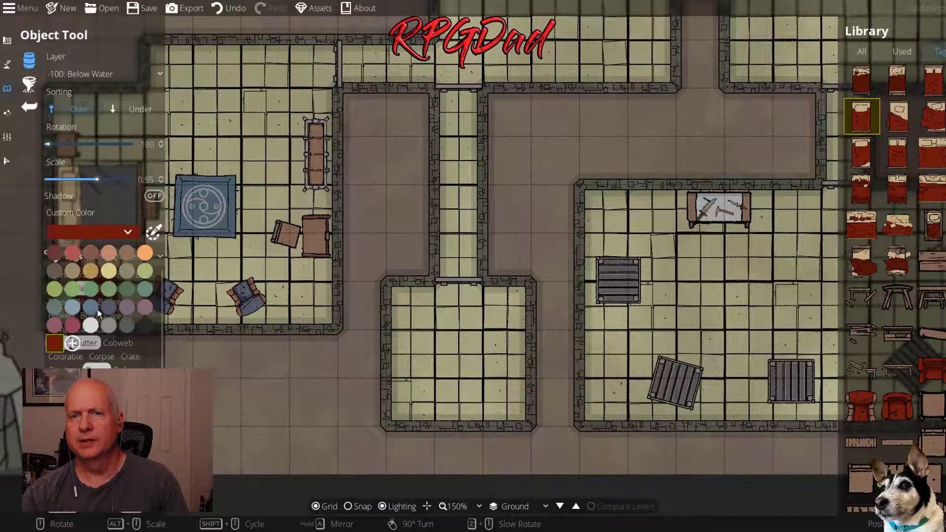
{"action": "left_click", "coordinate": [129, 325]}
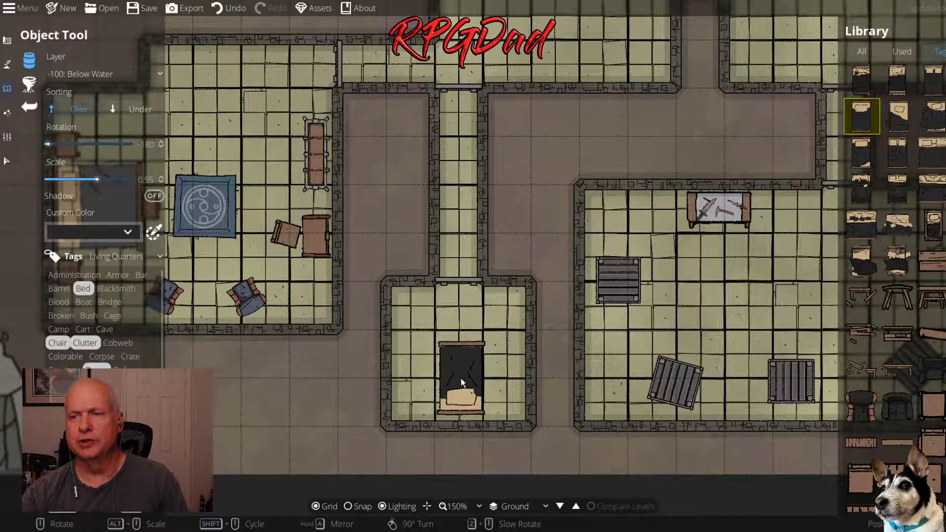
{"action": "scroll", "coordinate": [460, 378], "scroll_direction": "up", "scroll_amount": 3}
{"action": "scroll", "coordinate": [441, 370], "scroll_direction": "up", "scroll_amount": 3}
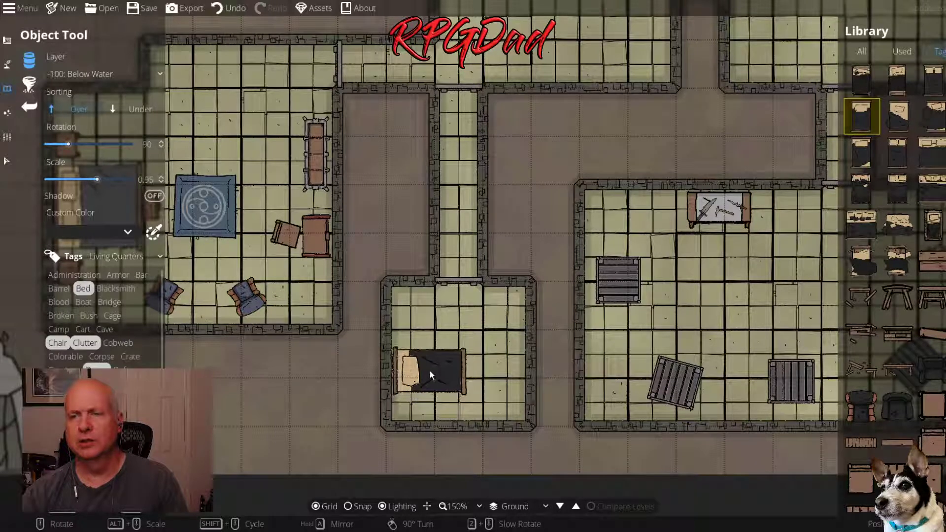
{"action": "left_click", "coordinate": [430, 366]}
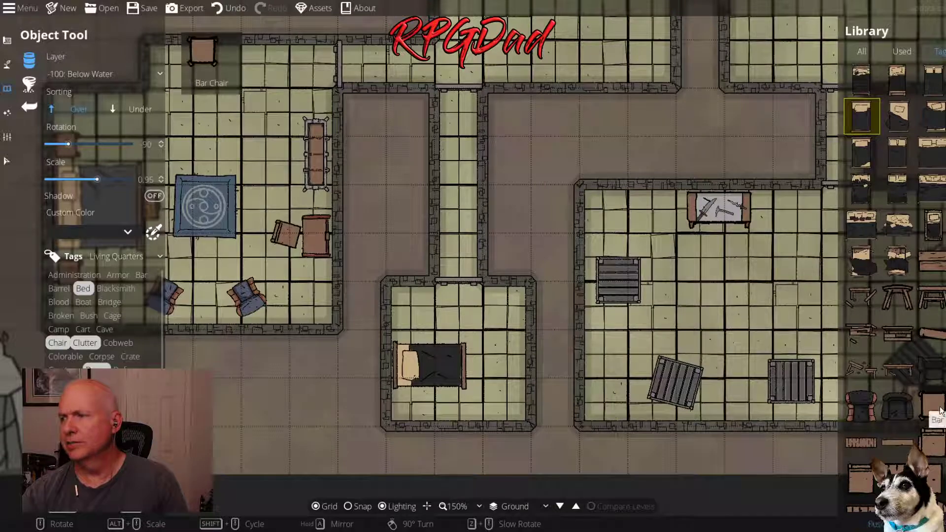
Browse the Living Quarters objects for furniture to go with the bed
{"action": "scroll", "coordinate": [930, 451], "scroll_direction": "down", "scroll_amount": 5}
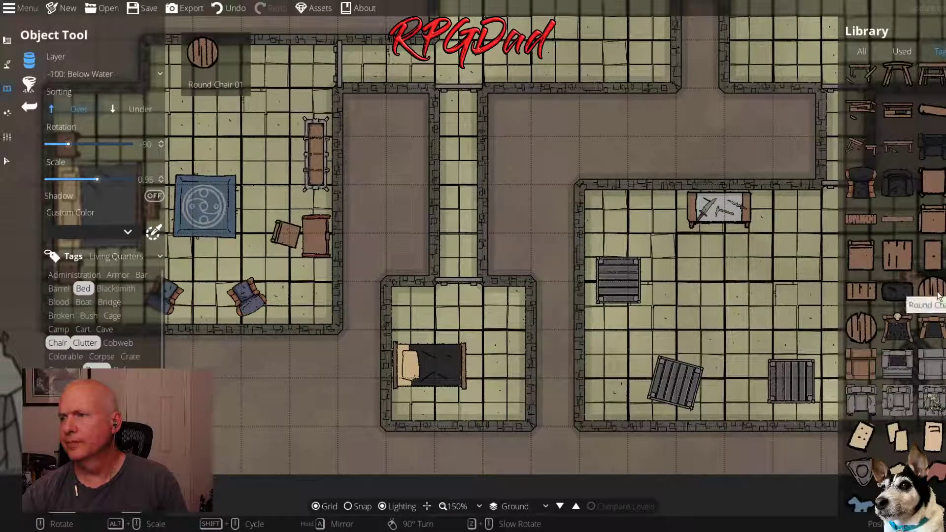
{"action": "scroll", "coordinate": [938, 295], "scroll_direction": "up", "scroll_amount": 5}
{"action": "scroll", "coordinate": [937, 296], "scroll_direction": "down", "scroll_amount": 8}
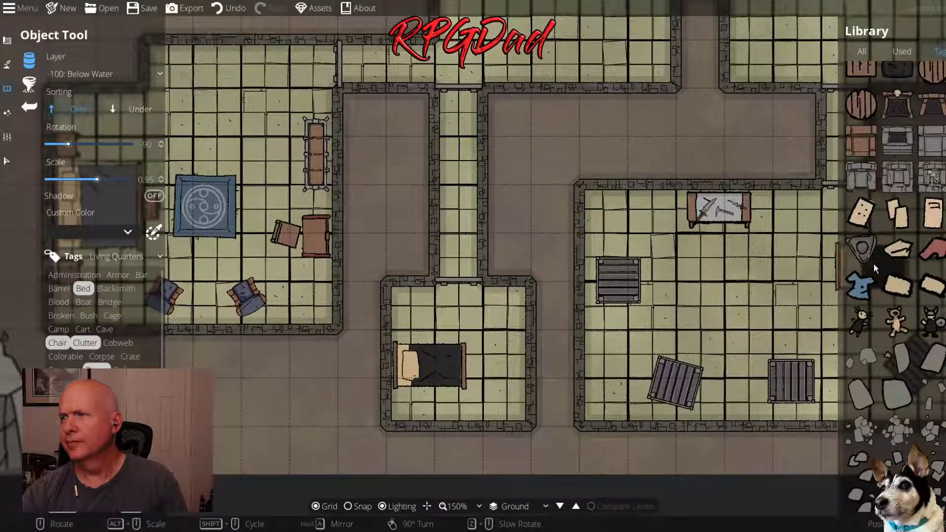
{"action": "scroll", "coordinate": [879, 261], "scroll_direction": "up", "scroll_amount": 4}
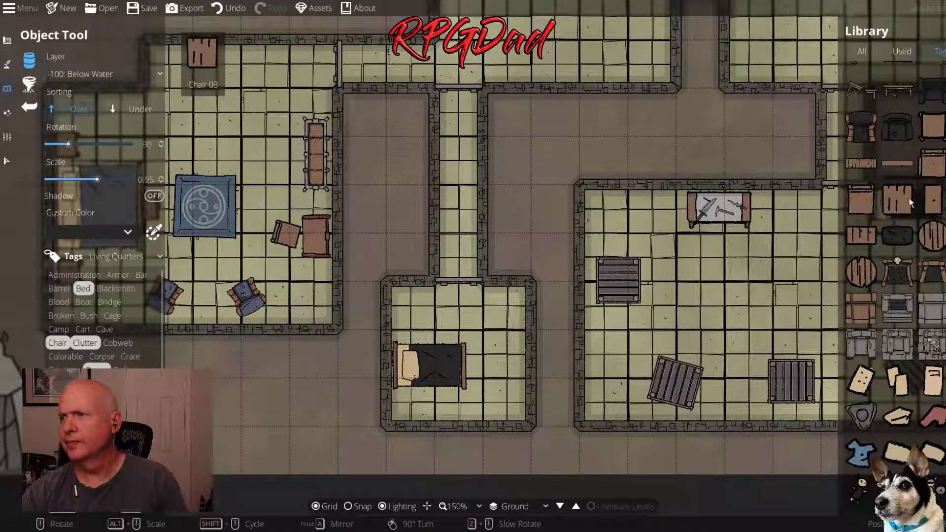
{"action": "scroll", "coordinate": [919, 203], "scroll_direction": "up", "scroll_amount": 7}
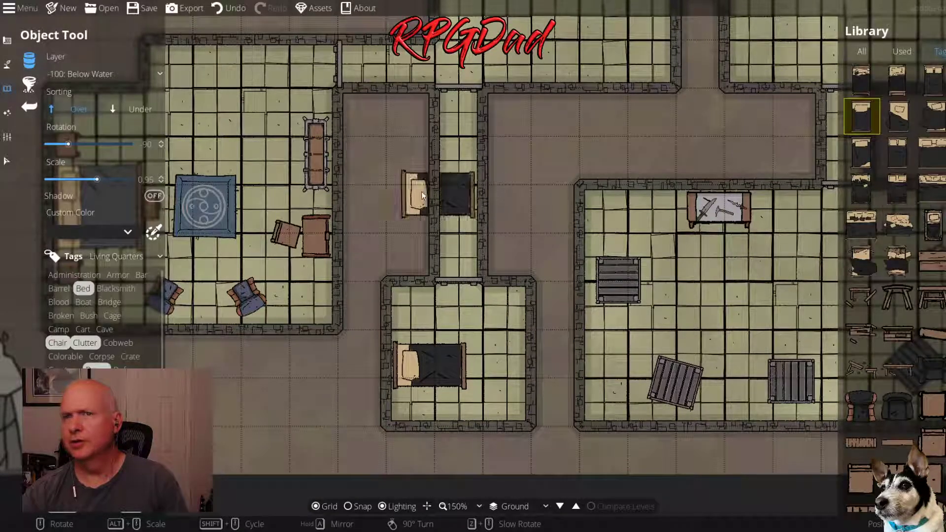
Choose the small planked table from the Furniture set and place it below the head of the bed in the room's southwest corner
{"action": "left_click", "coordinate": [132, 257]}
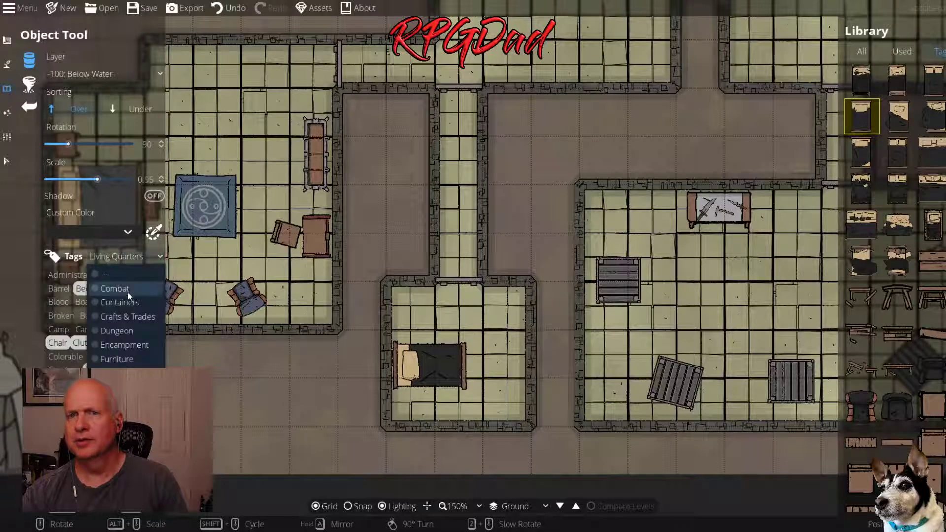
{"action": "left_click", "coordinate": [130, 355]}
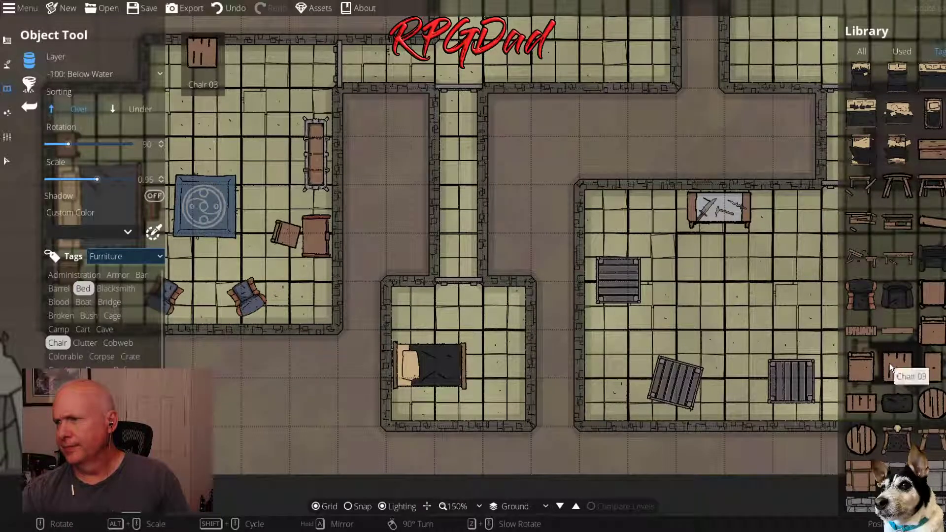
{"action": "scroll", "coordinate": [874, 434], "scroll_direction": "down", "scroll_amount": 5}
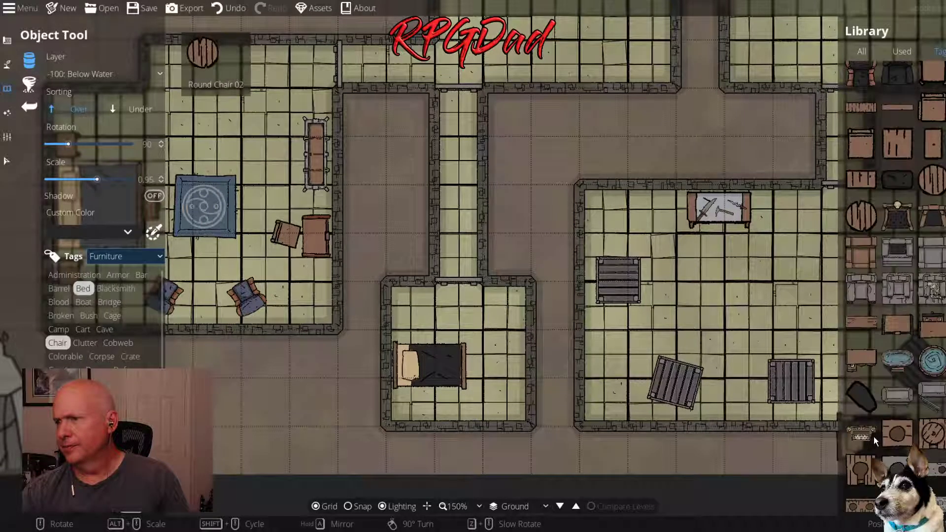
{"action": "scroll", "coordinate": [877, 429], "scroll_direction": "down", "scroll_amount": 4}
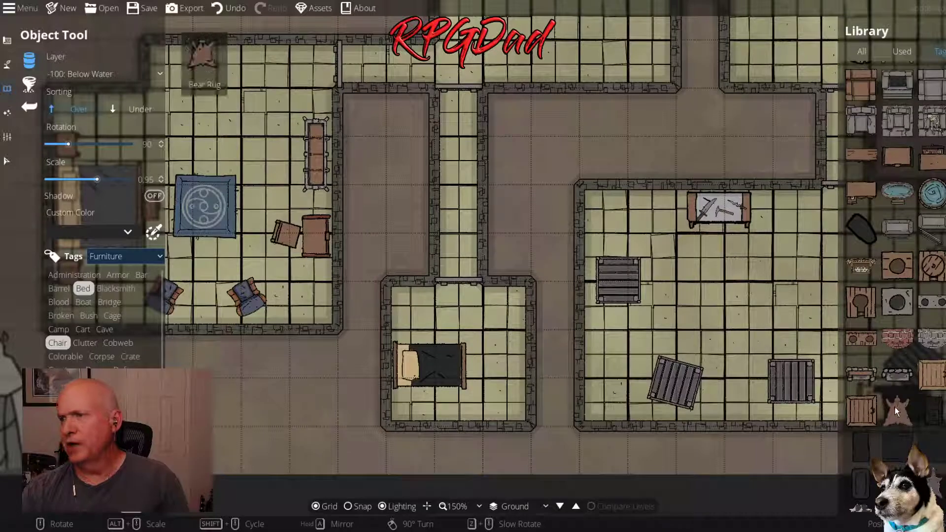
{"action": "scroll", "coordinate": [899, 389], "scroll_direction": "down", "scroll_amount": 5}
{"action": "scroll", "coordinate": [899, 370], "scroll_direction": "down", "scroll_amount": 1}
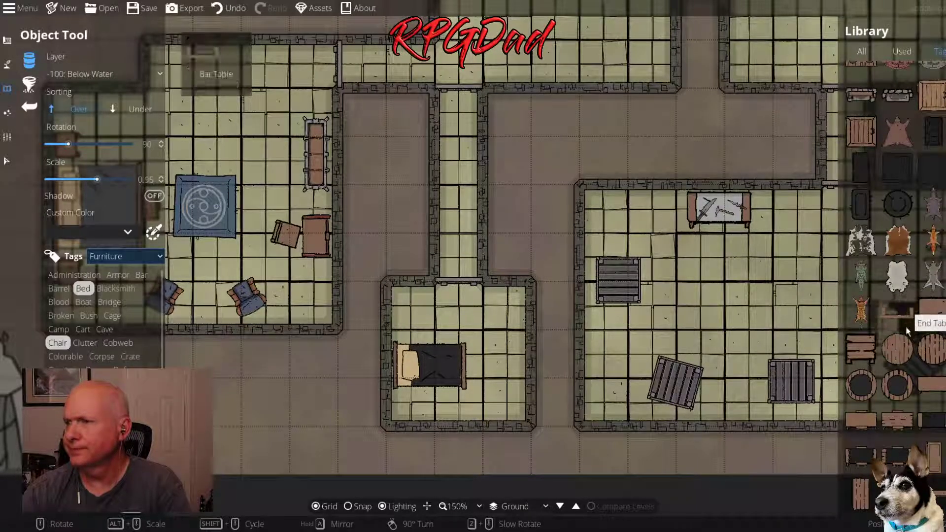
{"action": "left_click", "coordinate": [864, 347]}
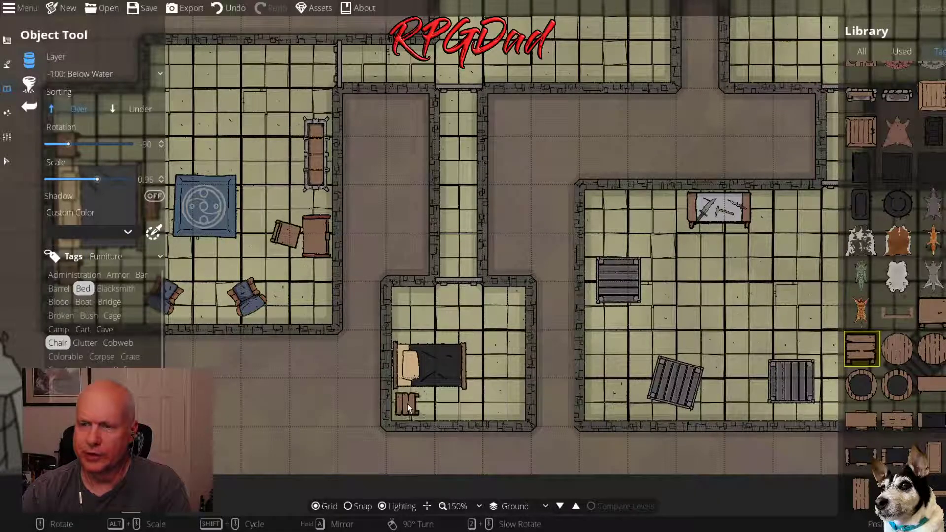
{"action": "left_click", "coordinate": [407, 402]}
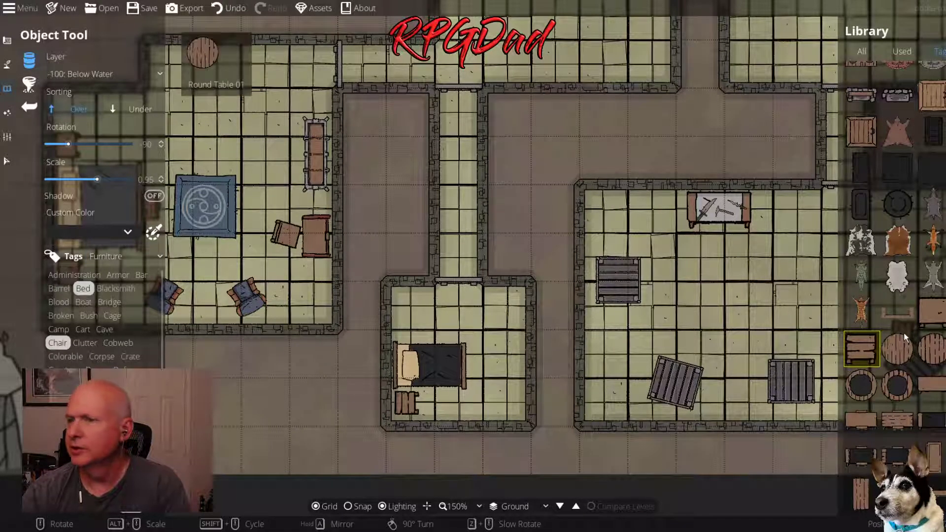
Browse the Furniture objects for another piece to add to the small southern bedroom
{"action": "scroll", "coordinate": [896, 243], "scroll_direction": "down", "scroll_amount": 5}
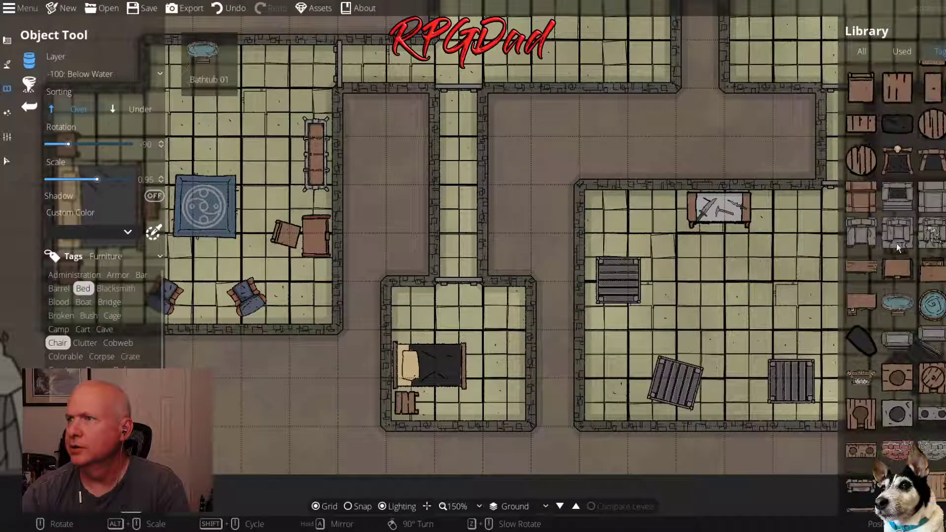
{"action": "scroll", "coordinate": [896, 244], "scroll_direction": "up", "scroll_amount": 5}
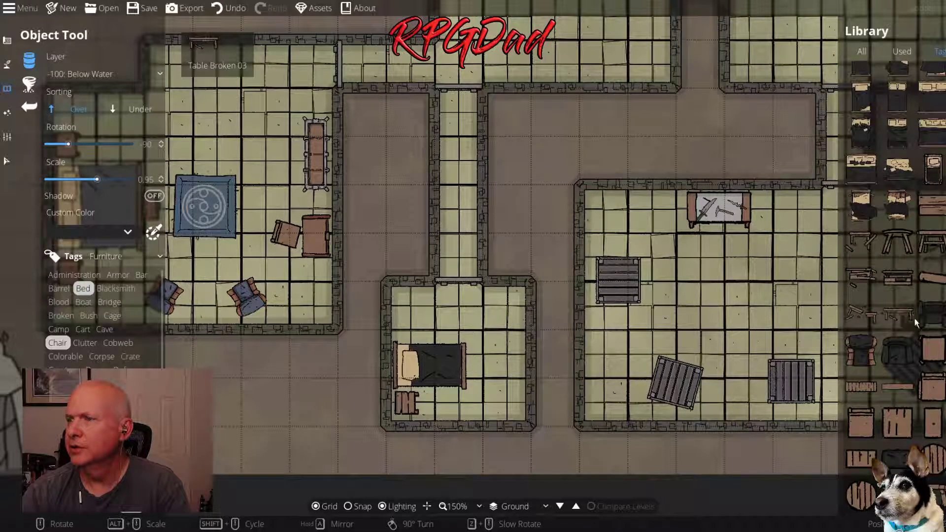
{"action": "scroll", "coordinate": [916, 345], "scroll_direction": "down", "scroll_amount": 4}
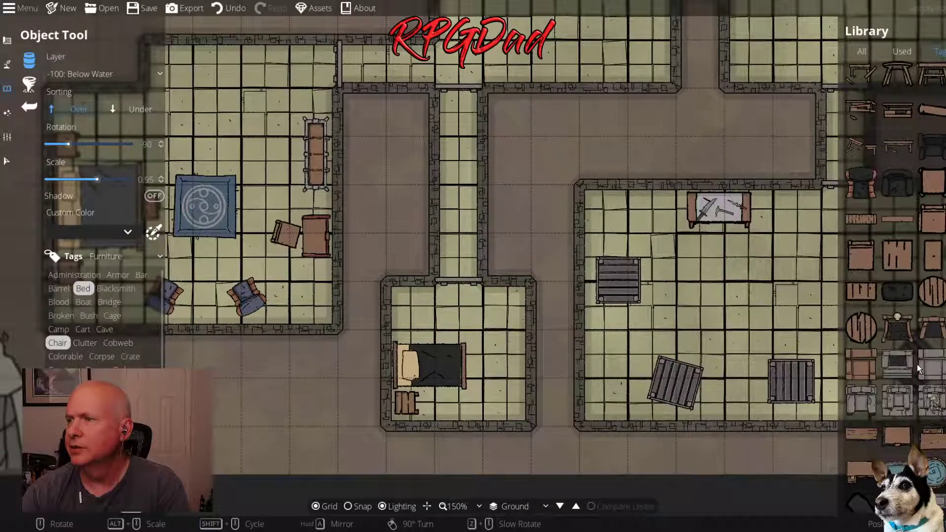
{"action": "scroll", "coordinate": [914, 361], "scroll_direction": "up", "scroll_amount": 3}
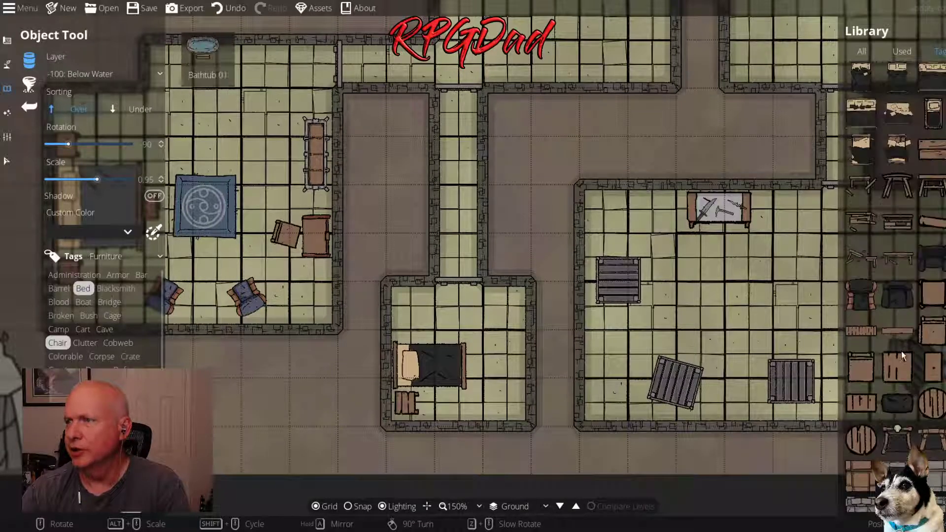
{"action": "scroll", "coordinate": [900, 351], "scroll_direction": "up", "scroll_amount": 2}
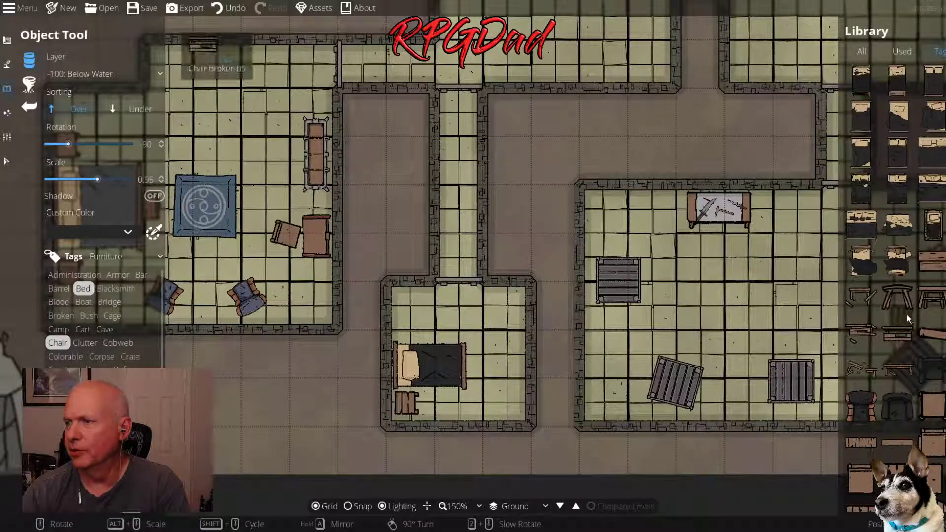
{"action": "scroll", "coordinate": [904, 305], "scroll_direction": "down", "scroll_amount": 10}
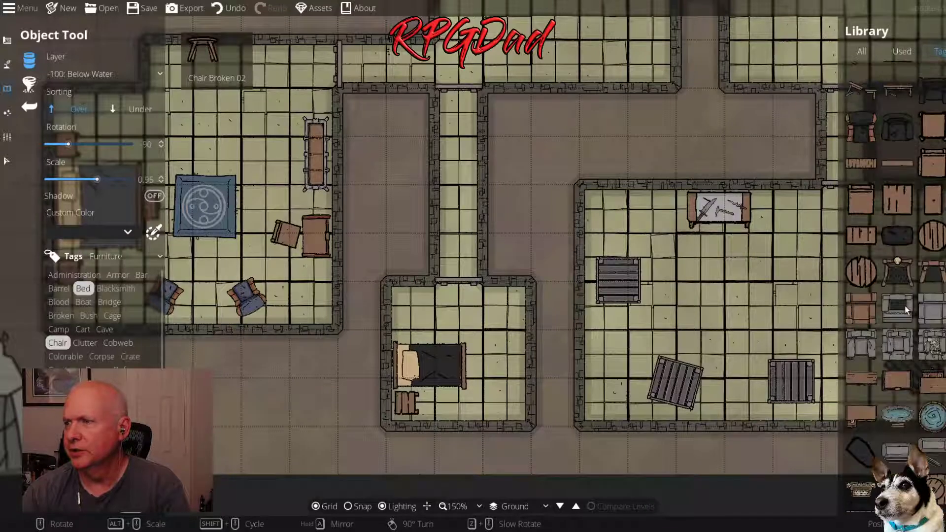
{"action": "scroll", "coordinate": [905, 305], "scroll_direction": "down", "scroll_amount": 10}
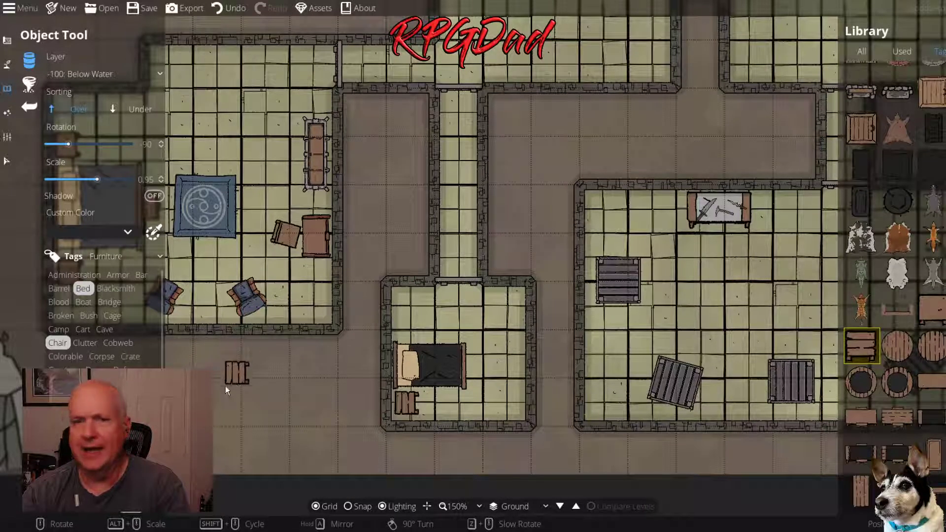
Choose the simple wooden chair from the Living Quarters set, rotate it to 45 and place it in the small bedroom's northeast corner
{"action": "left_click", "coordinate": [104, 257]}
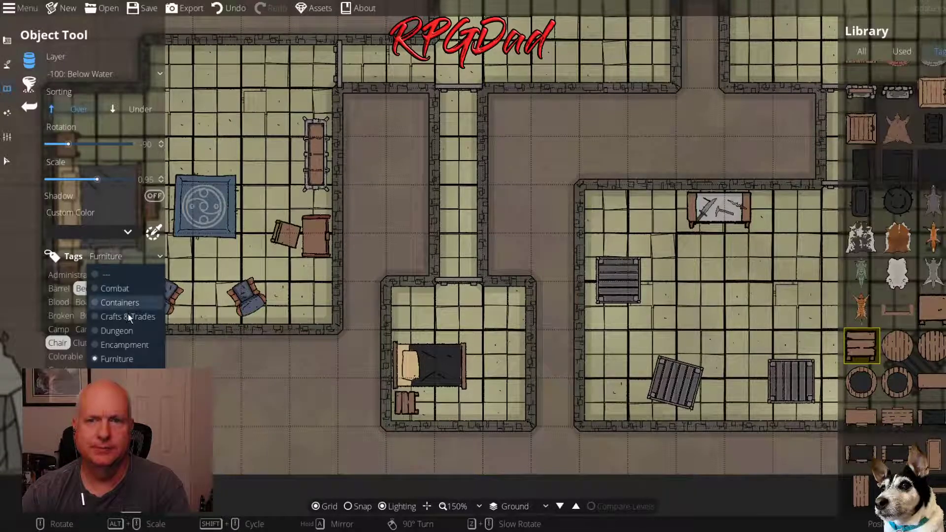
{"action": "scroll", "coordinate": [123, 335], "scroll_direction": "down", "scroll_amount": 2}
{"action": "left_click", "coordinate": [118, 357]}
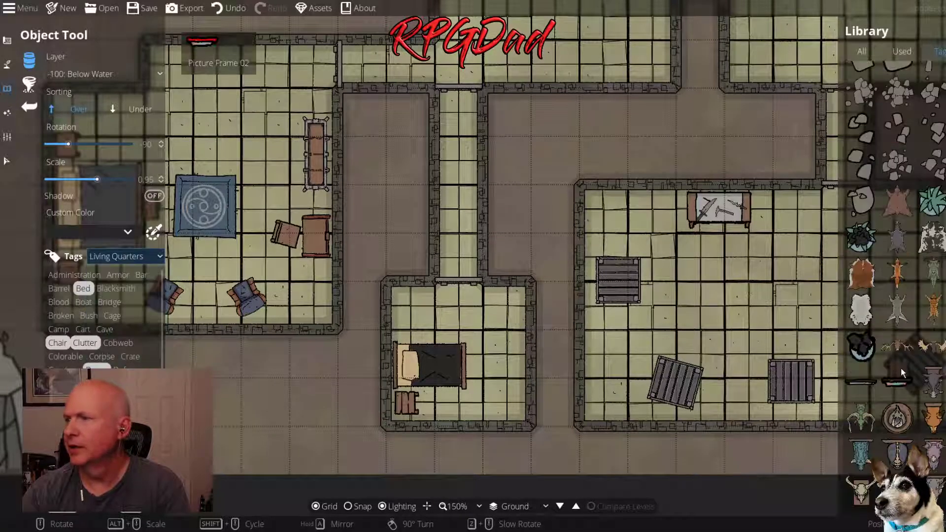
{"action": "scroll", "coordinate": [903, 347], "scroll_direction": "up", "scroll_amount": 5}
{"action": "scroll", "coordinate": [902, 346], "scroll_direction": "up", "scroll_amount": 3}
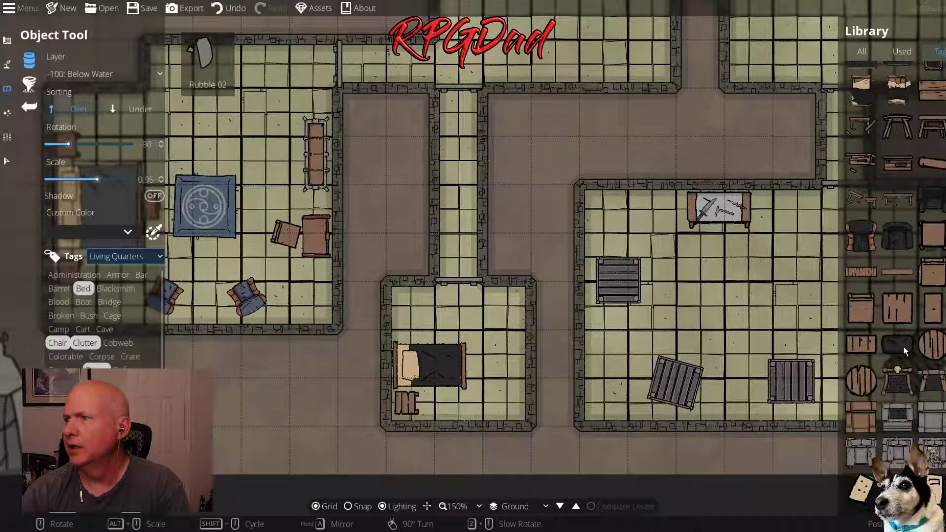
{"action": "left_click", "coordinate": [936, 276]}
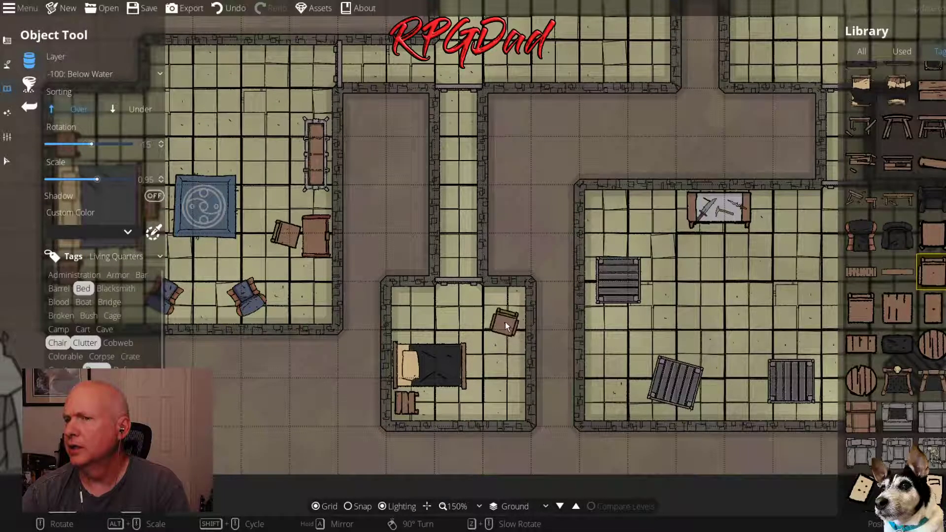
{"action": "scroll", "coordinate": [508, 310], "scroll_direction": "up", "scroll_amount": 1}
{"action": "scroll", "coordinate": [508, 306], "scroll_direction": "up", "scroll_amount": 1}
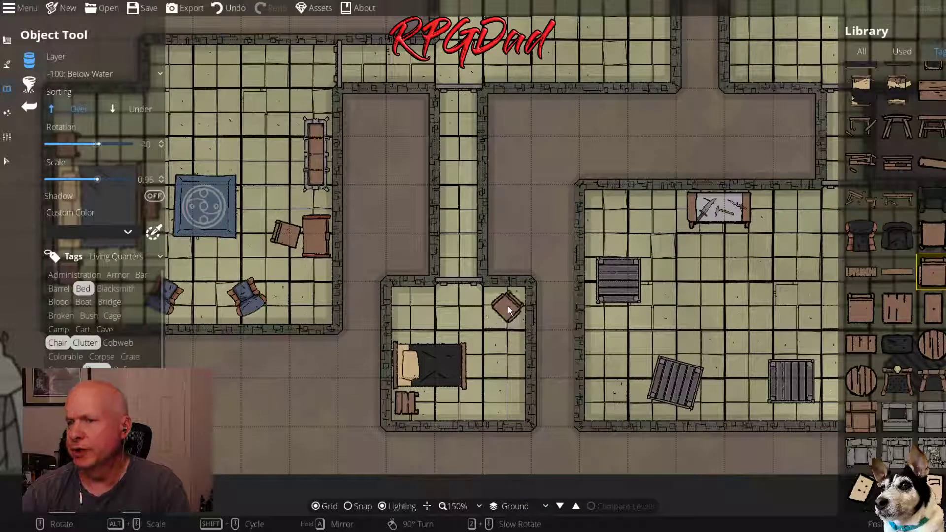
{"action": "left_click", "coordinate": [506, 306]}
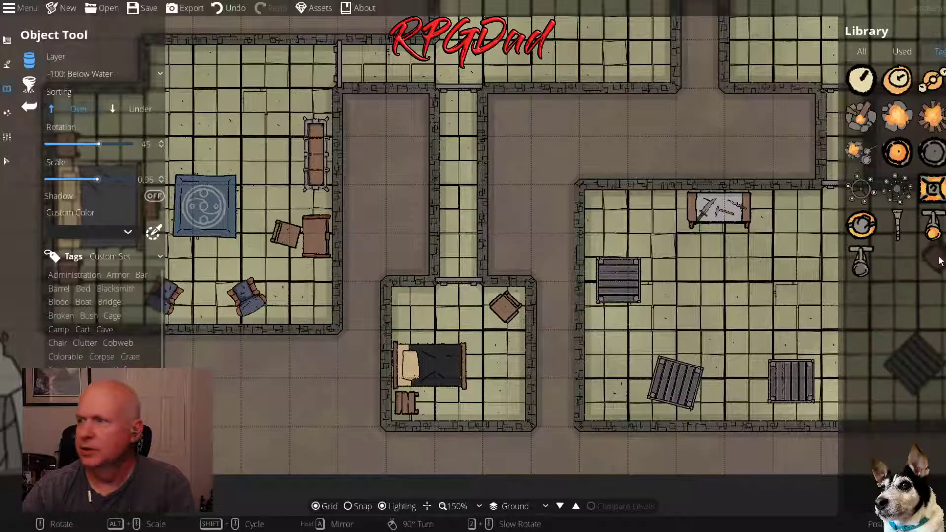
Place the square lantern on the small bedroom's table and choose the unlit wall torch for the large bedroom's north wall
{"action": "mouse_move", "coordinate": [938, 183]}
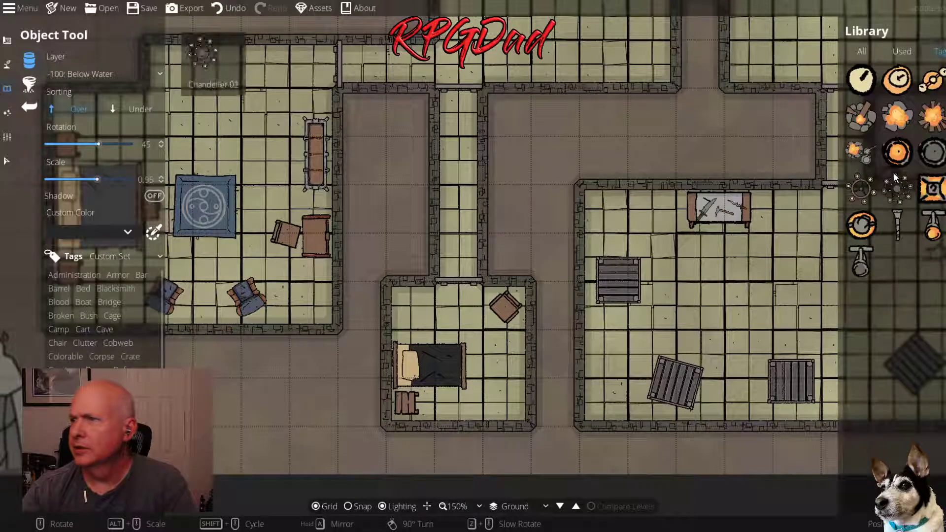
{"action": "left_click", "coordinate": [935, 196]}
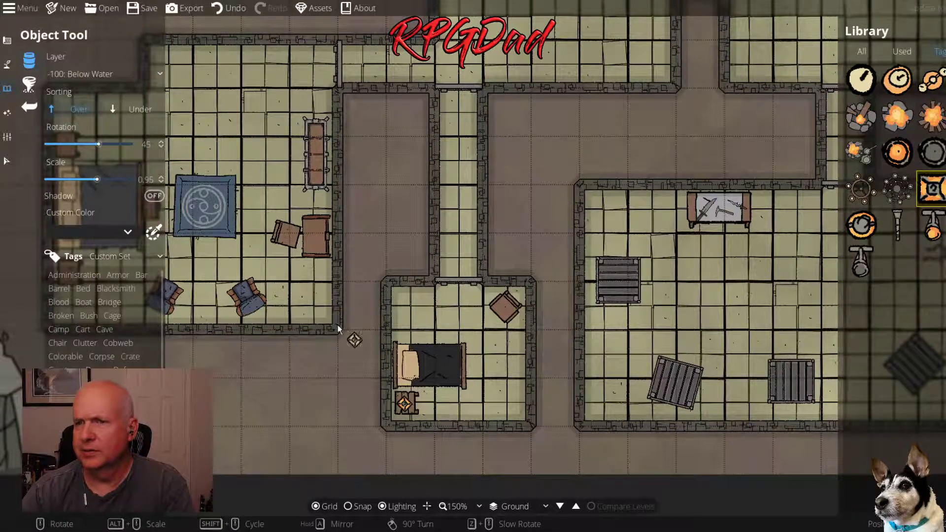
{"action": "left_click_drag", "start_coordinate": [247, 186], "coordinate": [434, 261]}
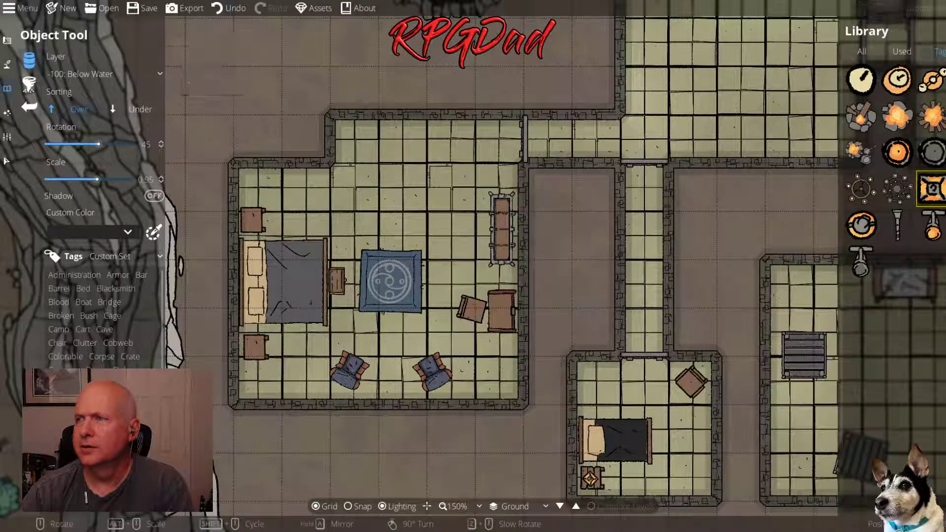
{"action": "mouse_move", "coordinate": [943, 244]}
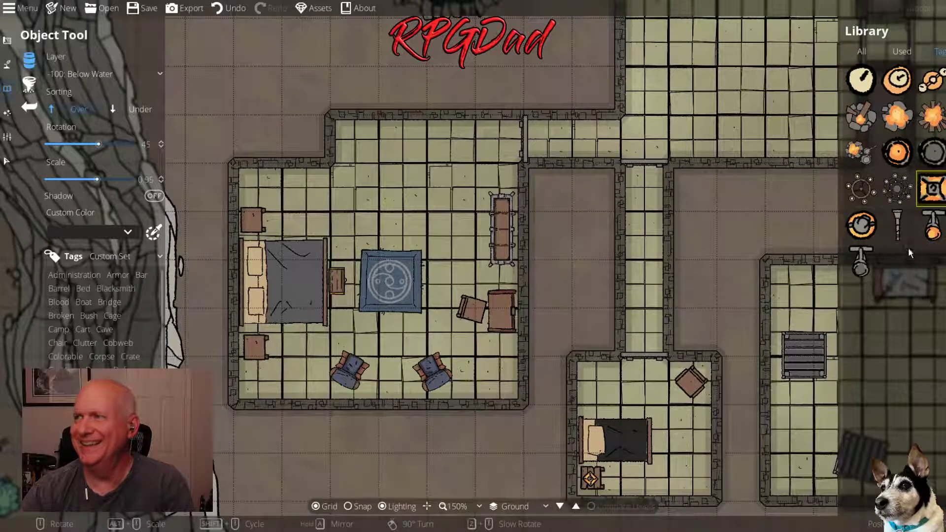
{"action": "left_click", "coordinate": [859, 264]}
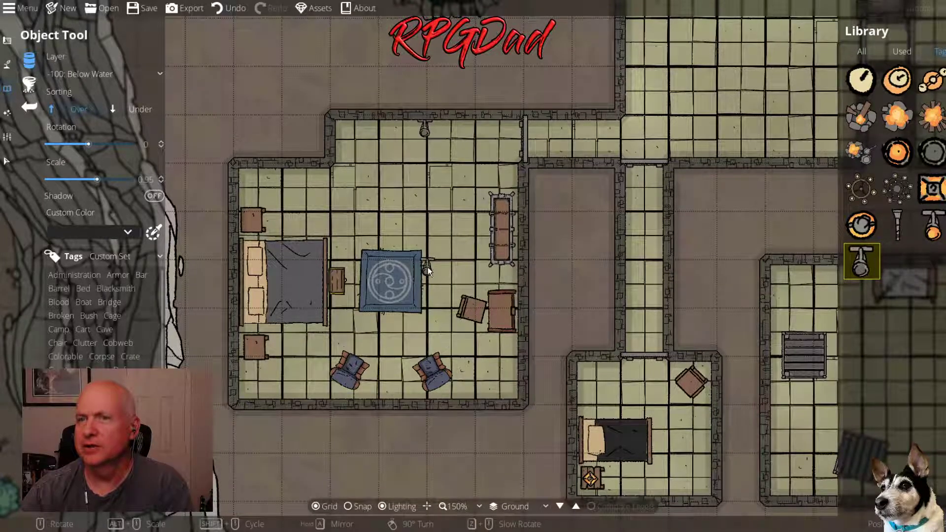
Rotate the unlit wall torch to 90 and place it on the southeastern room's east wall, below the skeleton
{"action": "left_click_drag", "start_coordinate": [764, 217], "coordinate": [338, 394]}
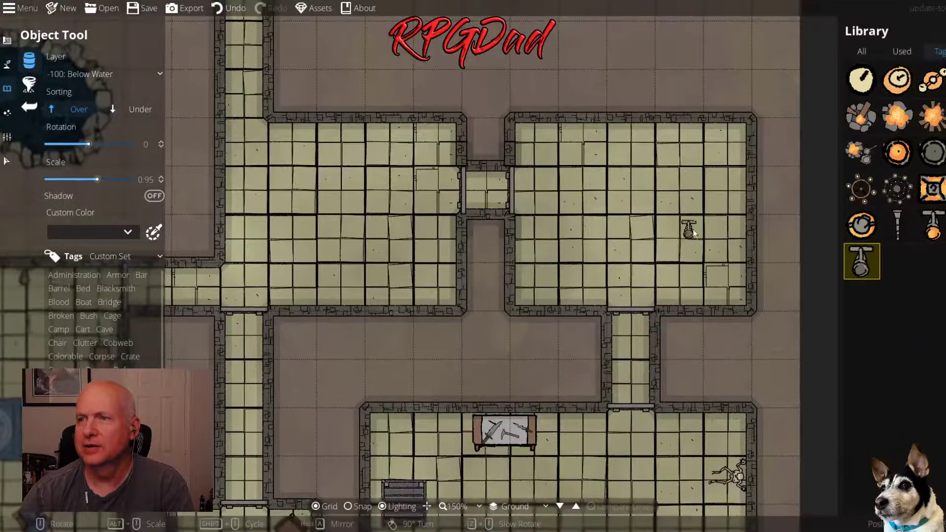
{"action": "left_click_drag", "start_coordinate": [693, 236], "coordinate": [645, 111]}
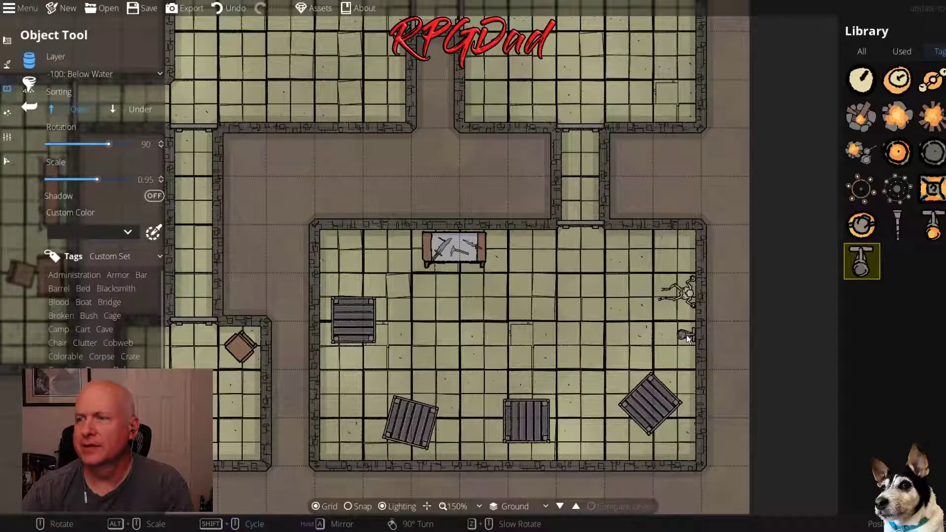
{"action": "left_click", "coordinate": [687, 335]}
Rotate the unlit wall torch to 0 and place one on each side of the southeastern room's north door
{"action": "scroll", "coordinate": [453, 367], "scroll_direction": "down", "scroll_amount": 5}
{"action": "scroll", "coordinate": [512, 257], "scroll_direction": "down", "scroll_amount": 5}
{"action": "left_click", "coordinate": [519, 242]}
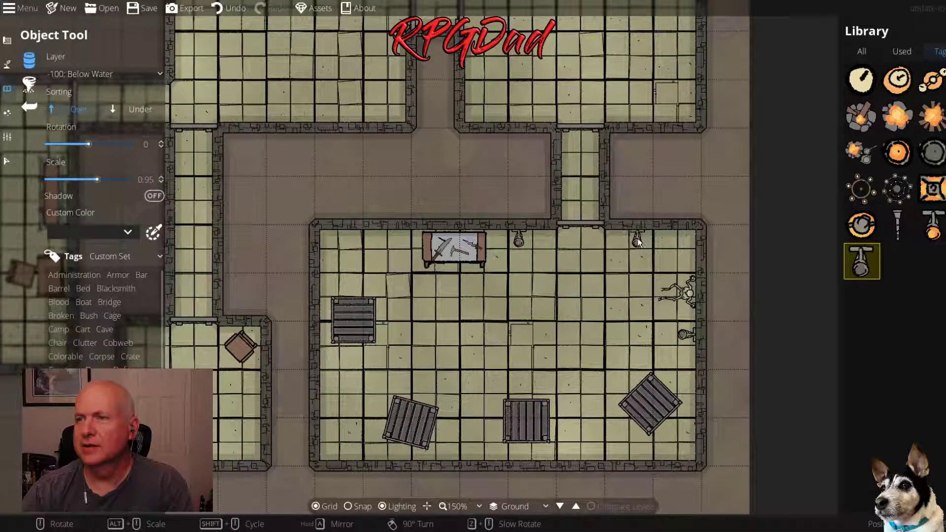
{"action": "left_click", "coordinate": [638, 241]}
Delete the wall torch below the skeleton on the southeastern room's east wall
{"action": "key", "text": "v"}
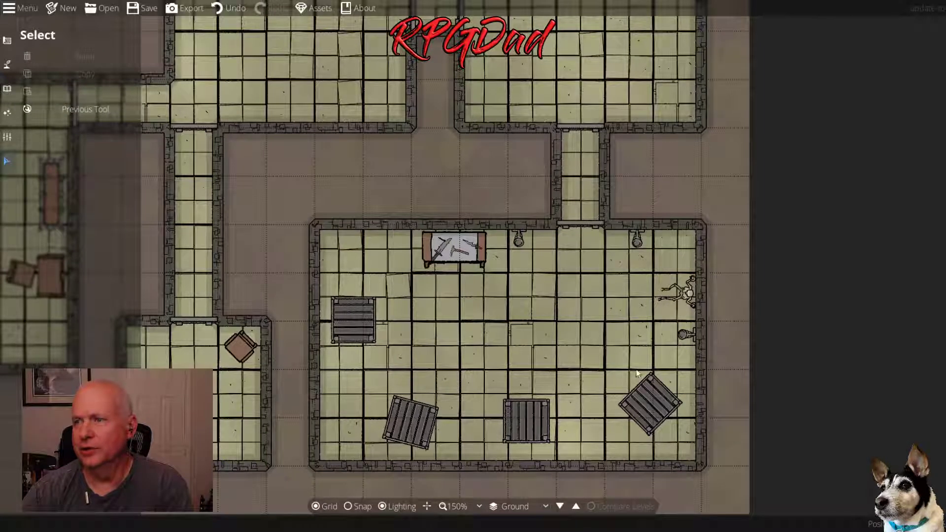
{"action": "left_click", "coordinate": [685, 337]}
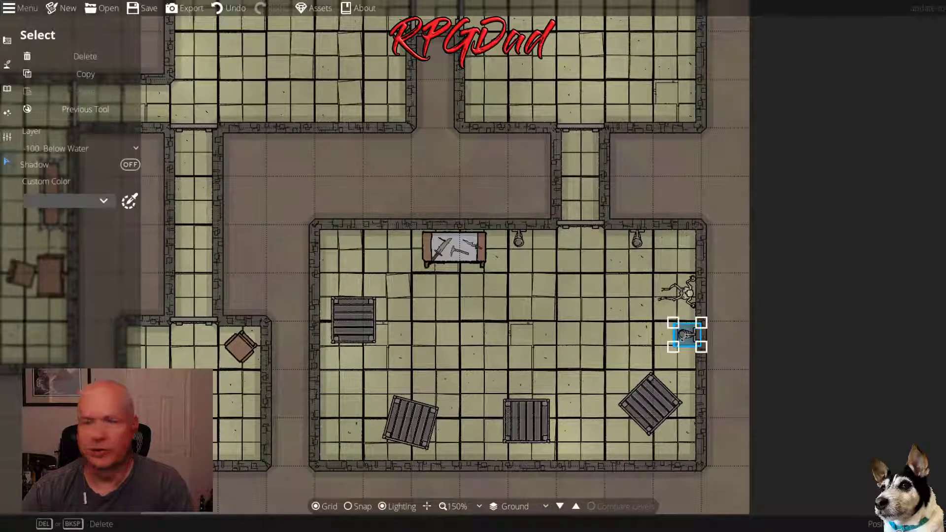
{"action": "key", "text": "Delete"}
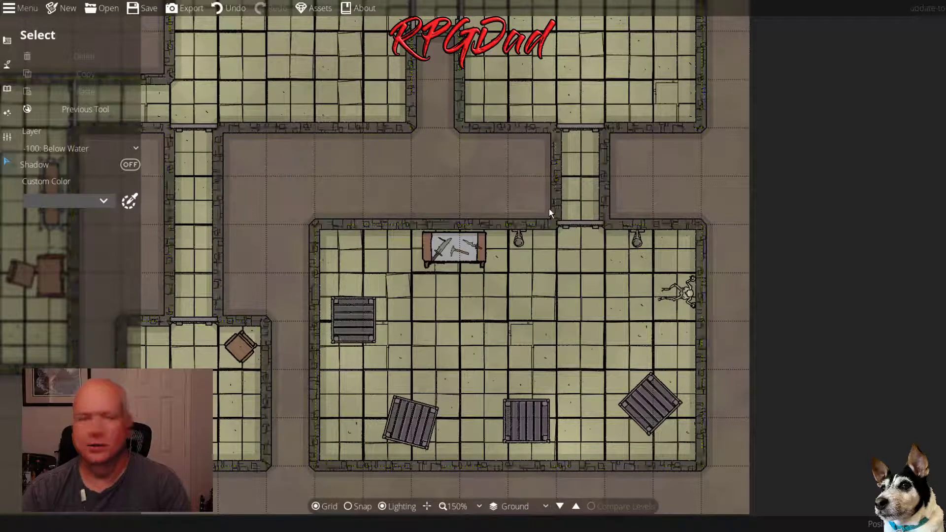
Look over the rooms to the north and centre the empty eastern room as the next one to furnish
{"action": "scroll", "coordinate": [553, 206], "scroll_direction": "down", "scroll_amount": 1}
{"action": "scroll", "coordinate": [554, 207], "scroll_direction": "down", "scroll_amount": 1}
{"action": "left_click_drag", "start_coordinate": [553, 207], "coordinate": [593, 439]}
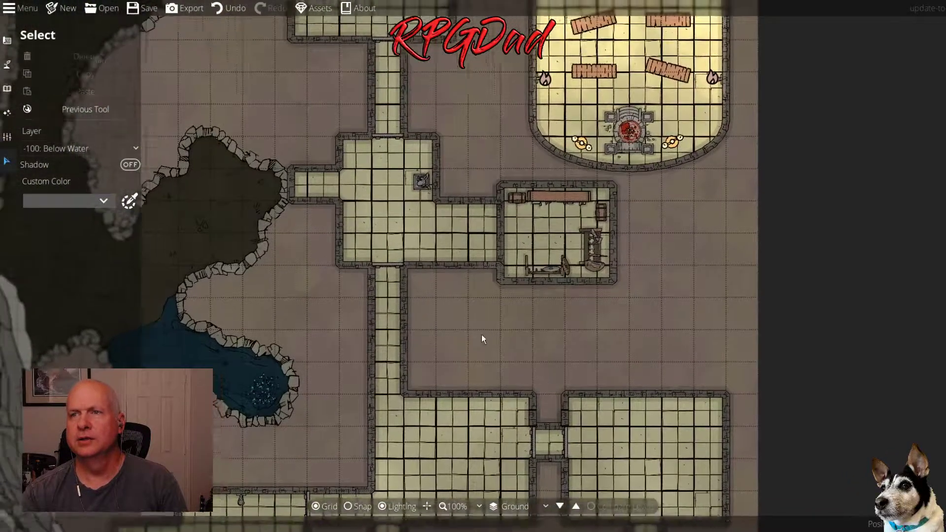
{"action": "left_click_drag", "start_coordinate": [481, 335], "coordinate": [403, 86]}
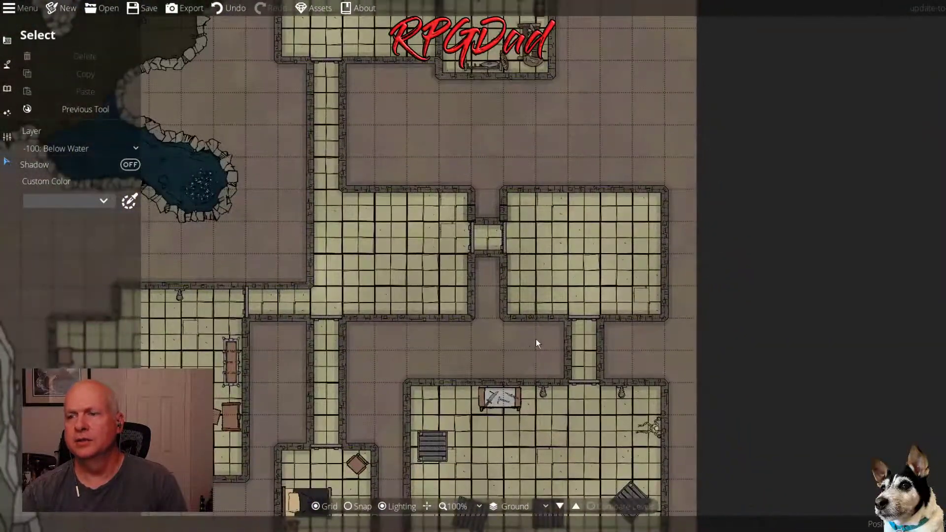
{"action": "scroll", "coordinate": [535, 340], "scroll_direction": "up", "scroll_amount": 1}
{"action": "scroll", "coordinate": [534, 251], "scroll_direction": "up", "scroll_amount": 1}
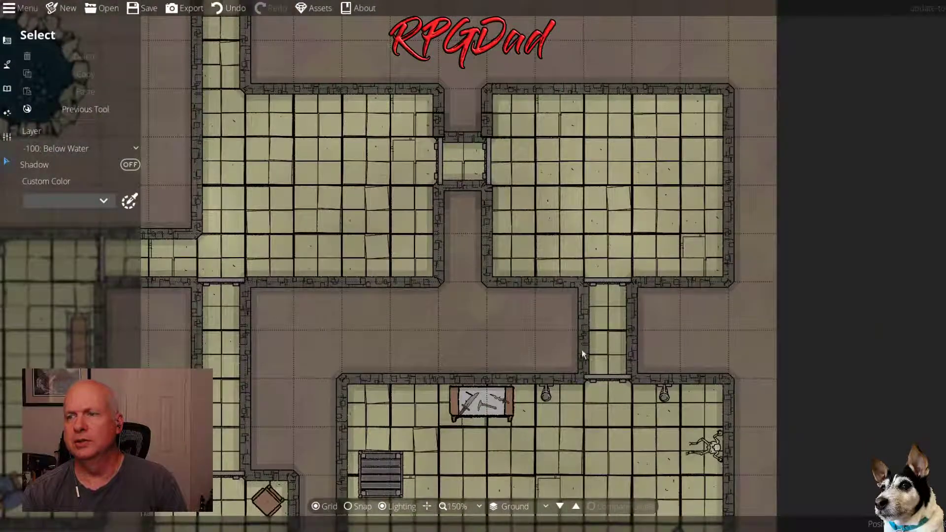
{"action": "left_click_drag", "start_coordinate": [582, 349], "coordinate": [537, 393]}
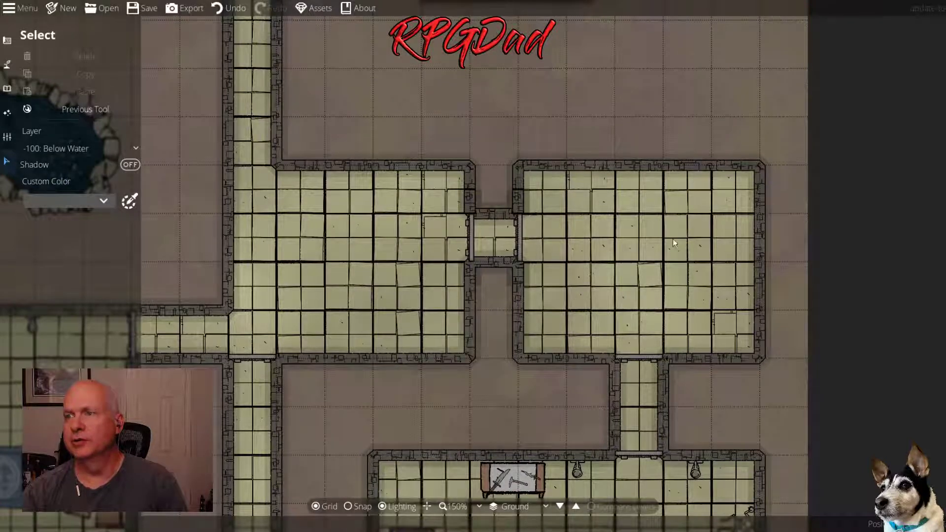
Choose Bed 06 with the rumpled blanket from the Bed objects and rotate it to 90 for the empty eastern room
{"action": "left_click", "coordinate": [7, 90]}
{"action": "left_click", "coordinate": [54, 59]}
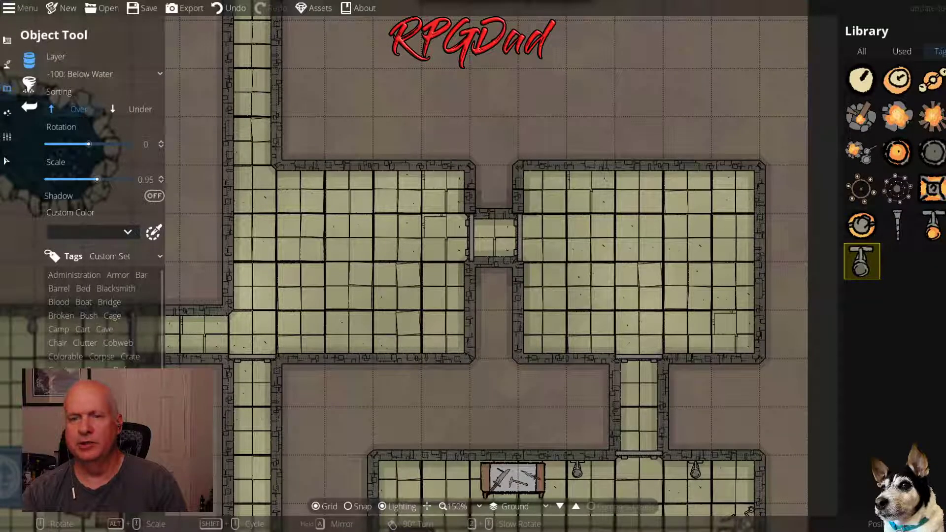
{"action": "scroll", "coordinate": [98, 315], "scroll_direction": "down", "scroll_amount": 1}
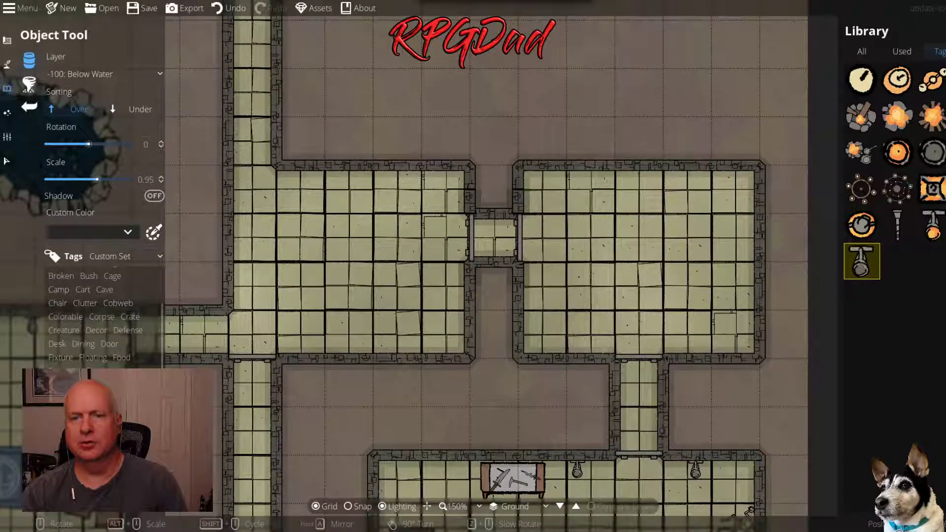
{"action": "scroll", "coordinate": [75, 346], "scroll_direction": "up", "scroll_amount": 1}
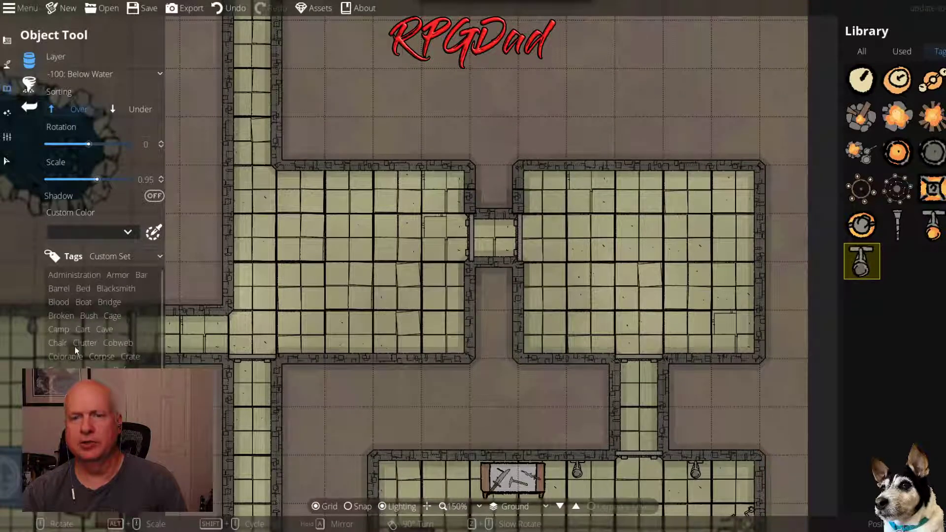
{"action": "left_click", "coordinate": [83, 291]}
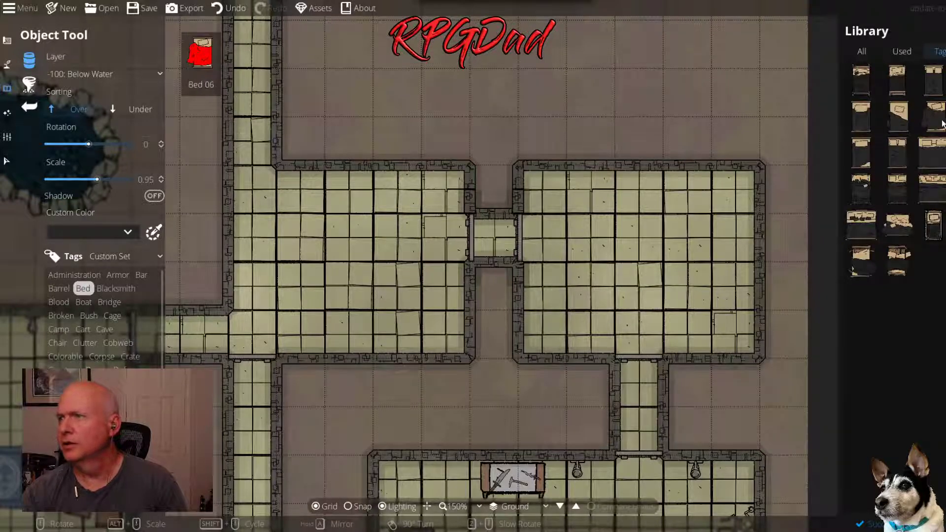
{"action": "mouse_move", "coordinate": [933, 123]}
{"action": "scroll", "coordinate": [688, 268], "scroll_direction": "down", "scroll_amount": 6}
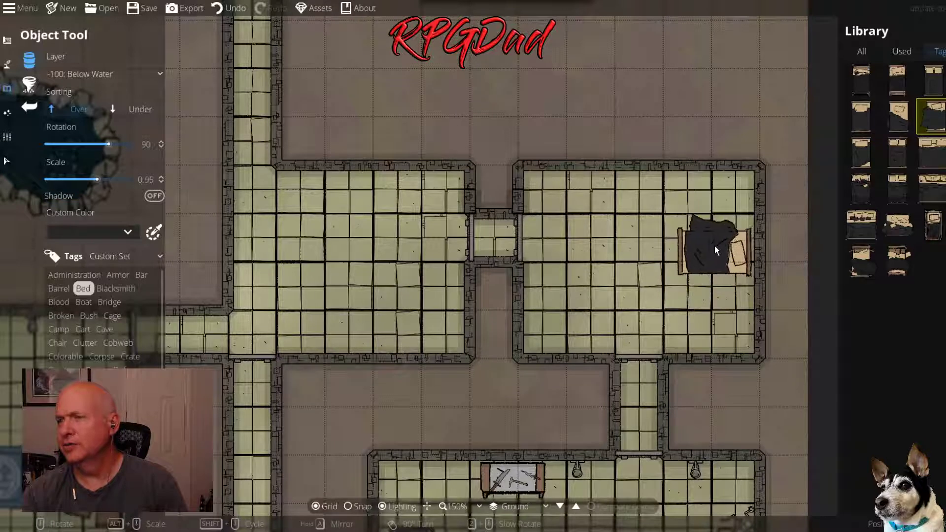
Try the dark grey and near-black palette swatches as the bed's custom colour
{"action": "left_click", "coordinate": [117, 237]}
{"action": "left_click", "coordinate": [122, 323]}
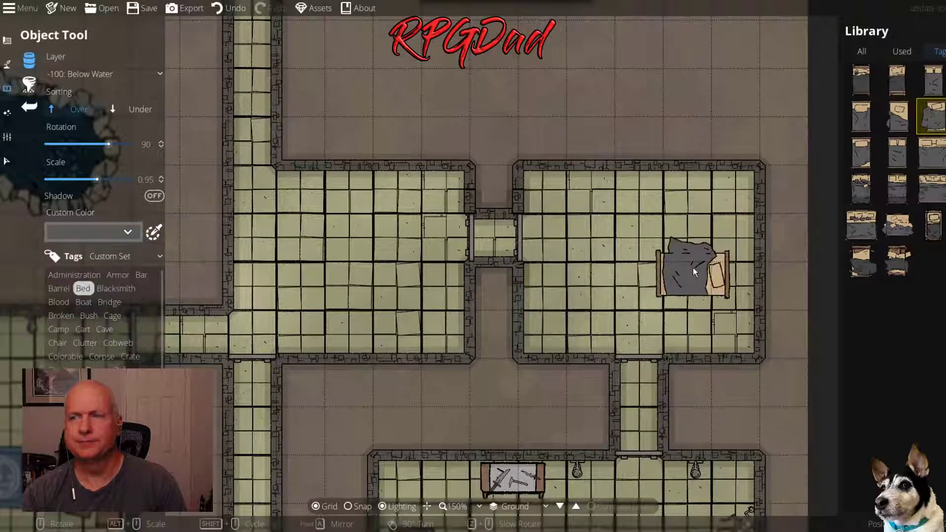
{"action": "left_click", "coordinate": [72, 232]}
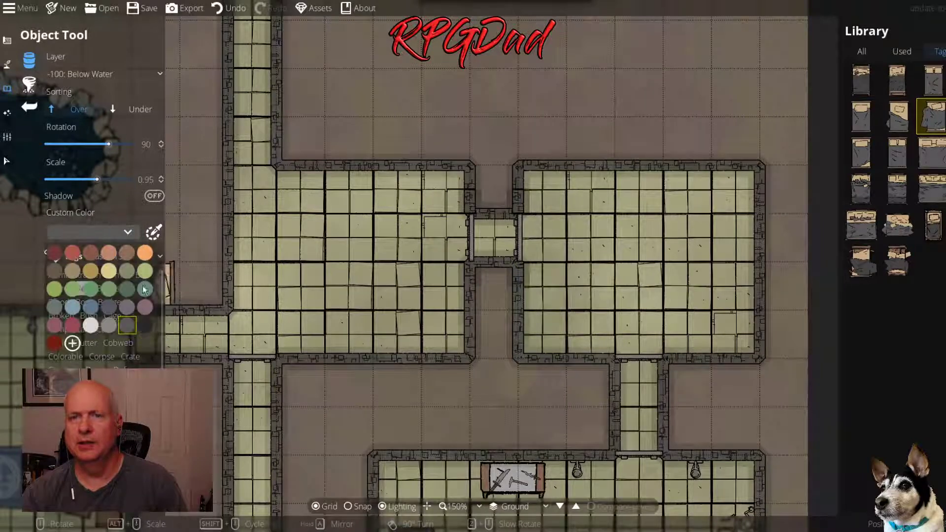
{"action": "left_click", "coordinate": [144, 326]}
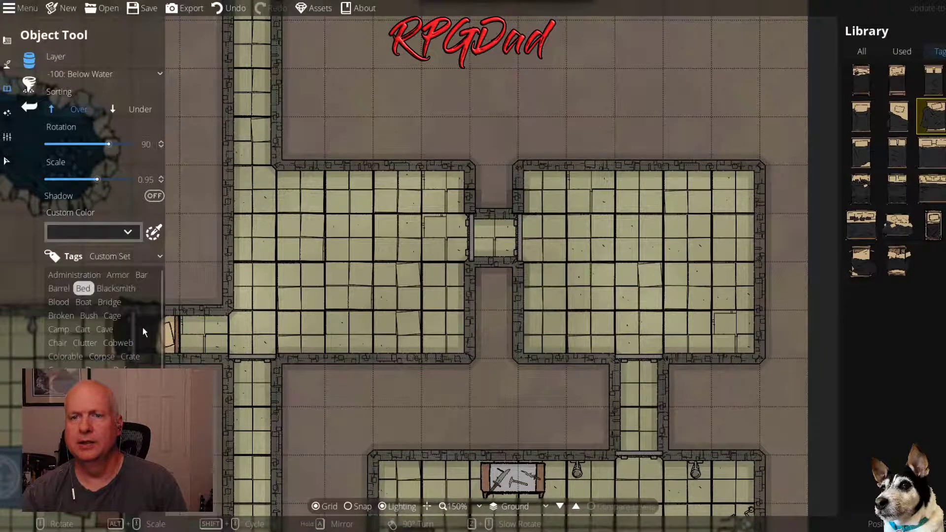
Add a custom dark purplish-brown colour for the bed and place the bed against the empty eastern room's east wall
{"action": "left_click", "coordinate": [114, 232]}
{"action": "left_click", "coordinate": [72, 343]}
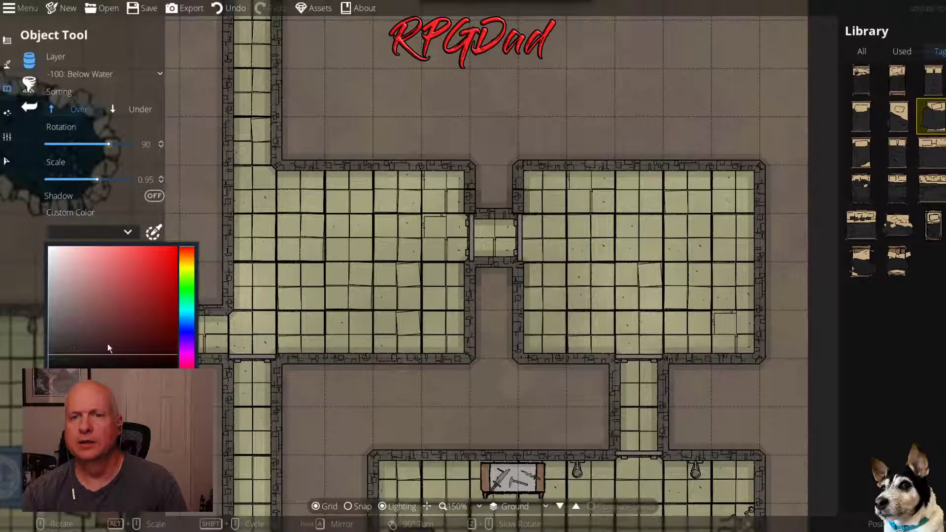
{"action": "left_click", "coordinate": [84, 344]}
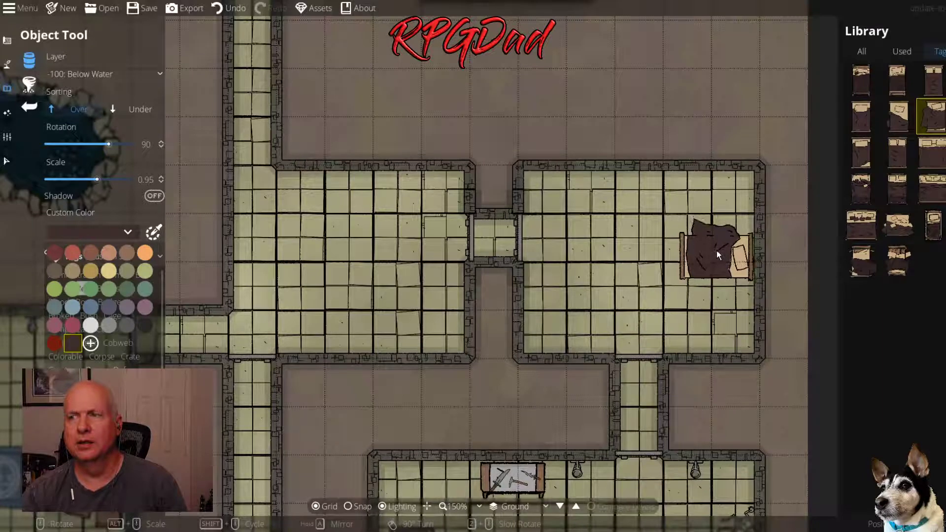
{"action": "left_click", "coordinate": [715, 251]}
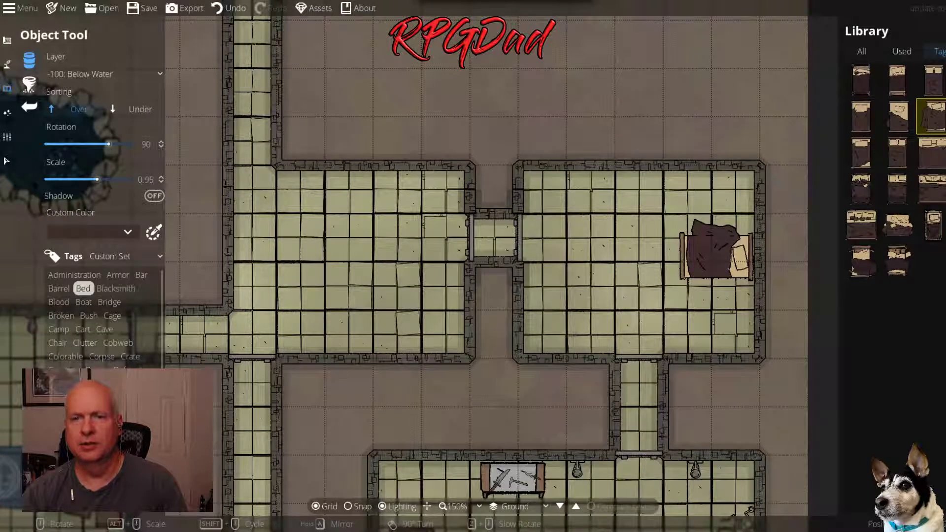
Try several Desk objects in the bedroom and choose the one with the small open drawer on its side
{"action": "left_click", "coordinate": [57, 384]}
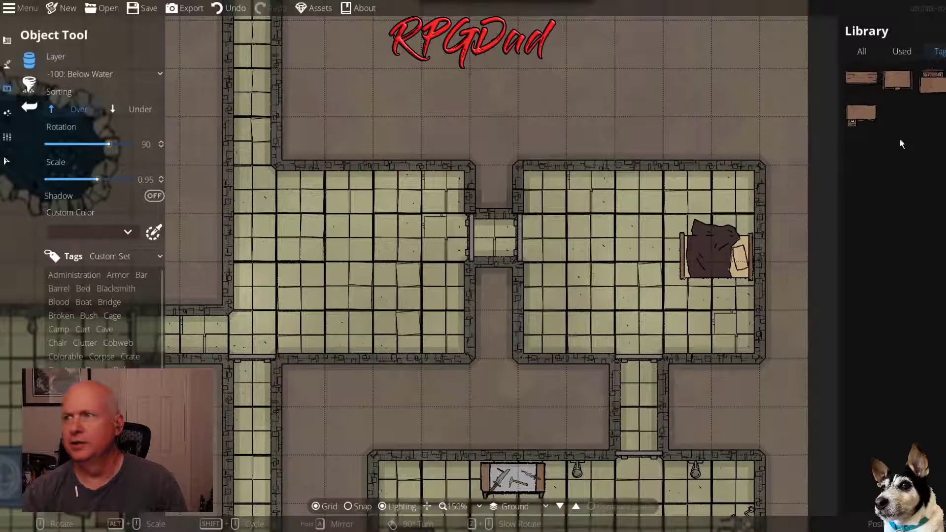
{"action": "left_click", "coordinate": [931, 86]}
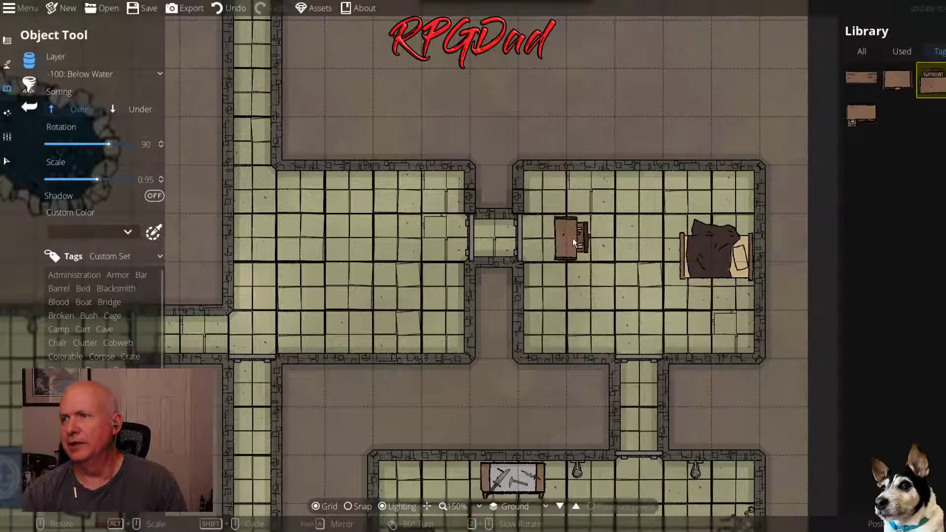
{"action": "scroll", "coordinate": [606, 224], "scroll_direction": "up", "scroll_amount": 1}
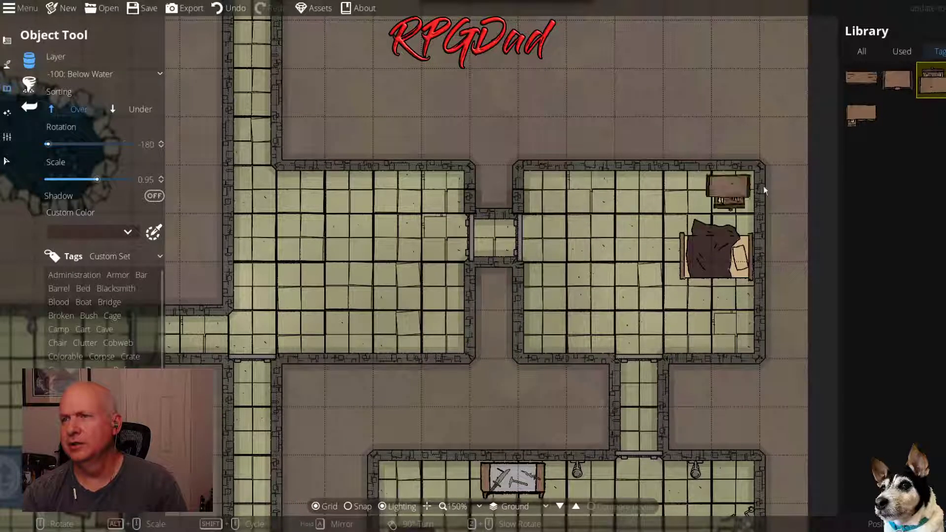
{"action": "left_click", "coordinate": [894, 84]}
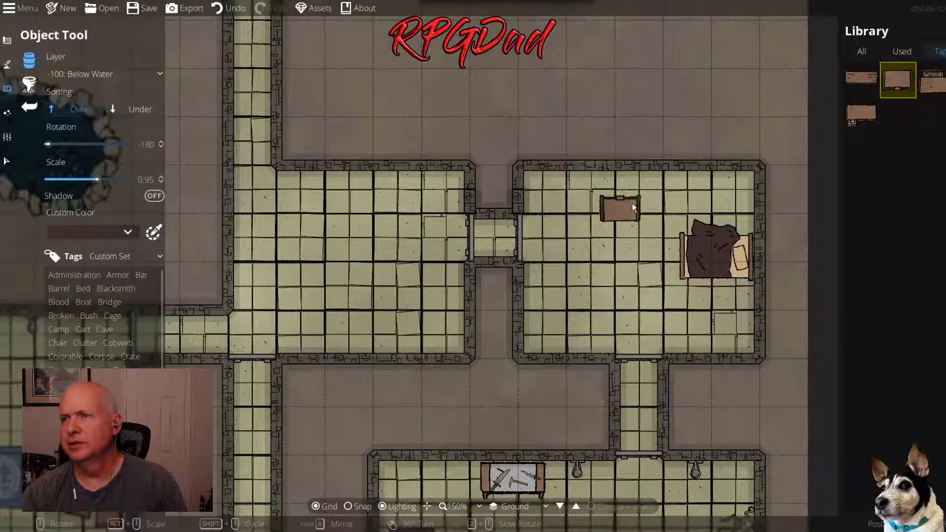
{"action": "left_click", "coordinate": [859, 118]}
Rotate the desk to -90 and place it against the west wall in the bedroom's southwest corner
{"action": "scroll", "coordinate": [624, 202], "scroll_direction": "up", "scroll_amount": 5}
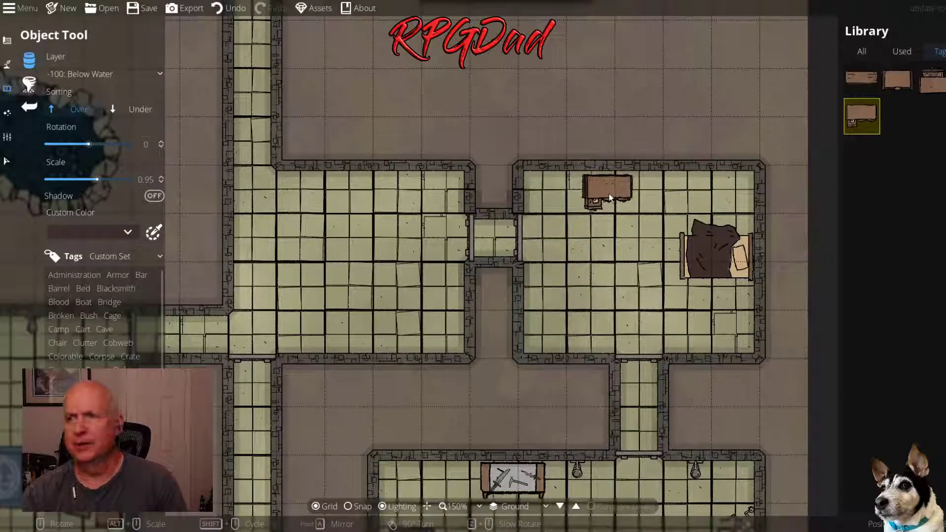
{"action": "key", "text": "ctrl+z"}
{"action": "scroll", "coordinate": [577, 310], "scroll_direction": "down", "scroll_amount": 3}
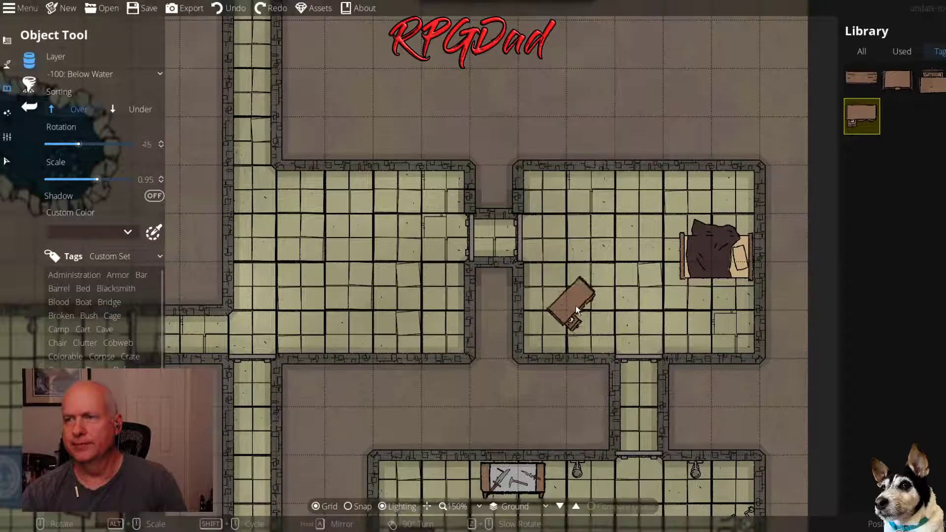
{"action": "scroll", "coordinate": [576, 308], "scroll_direction": "down", "scroll_amount": 3}
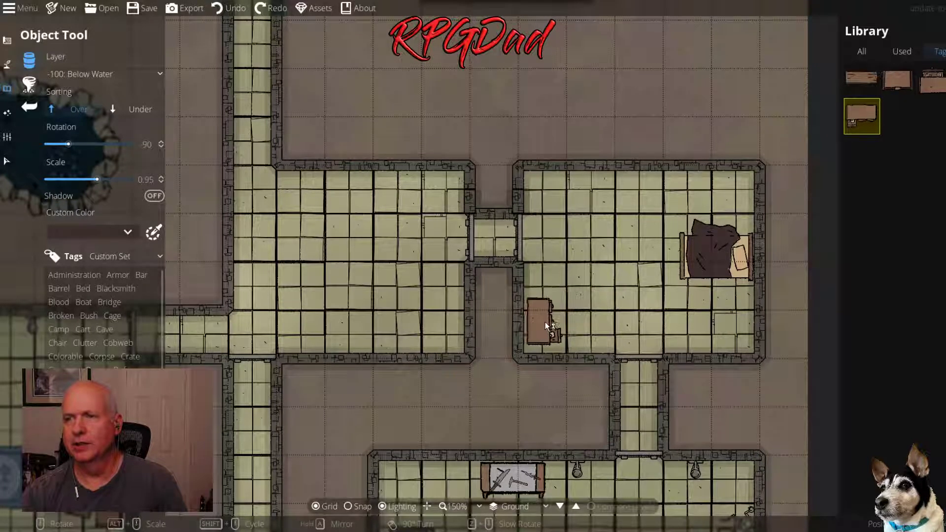
{"action": "left_click", "coordinate": [545, 321]}
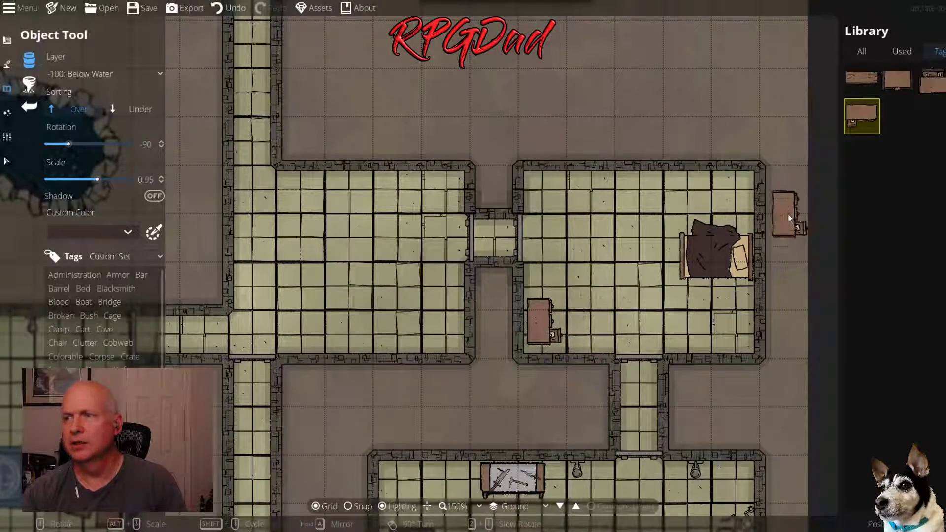
Choose a wooden chair from the Chair objects and place it rotated to 60 on the desk's east side
{"action": "left_click", "coordinate": [60, 342]}
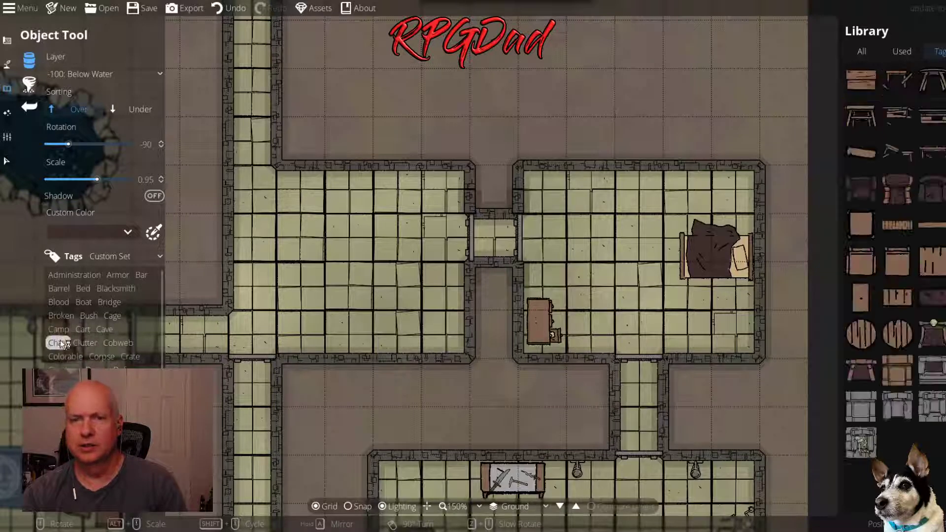
{"action": "left_click", "coordinate": [862, 261]}
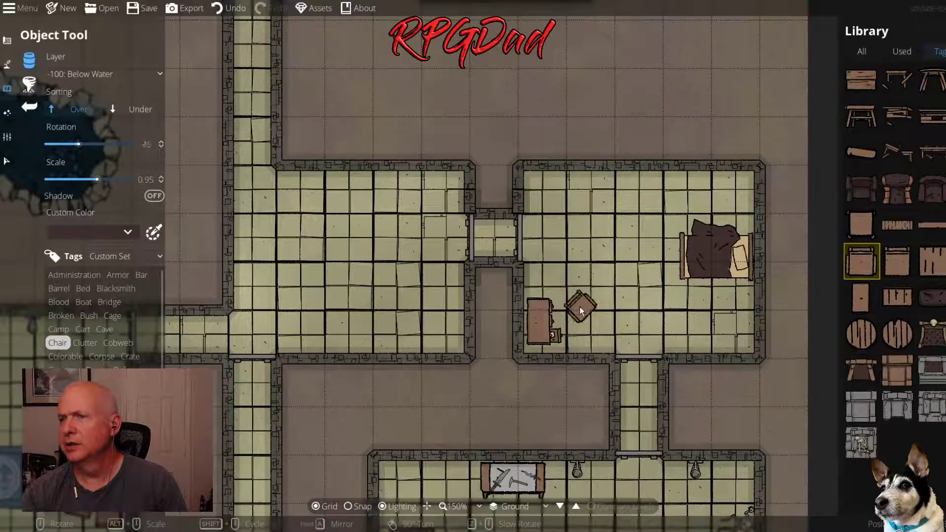
{"action": "left_click", "coordinate": [578, 310]}
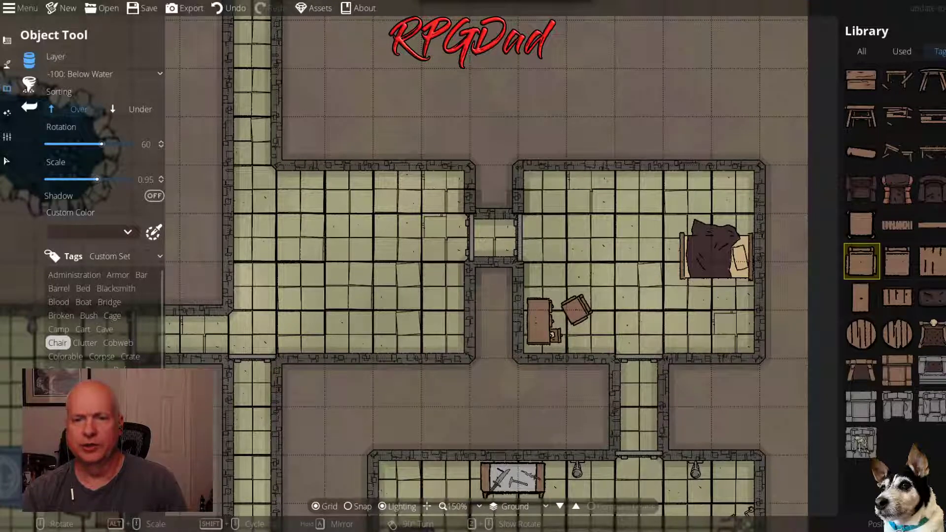
Place Sword 05 on top of the bedroom desk, rotated to 30 and scaled to 0.54
{"action": "scroll", "coordinate": [98, 316], "scroll_direction": "down", "scroll_amount": 3}
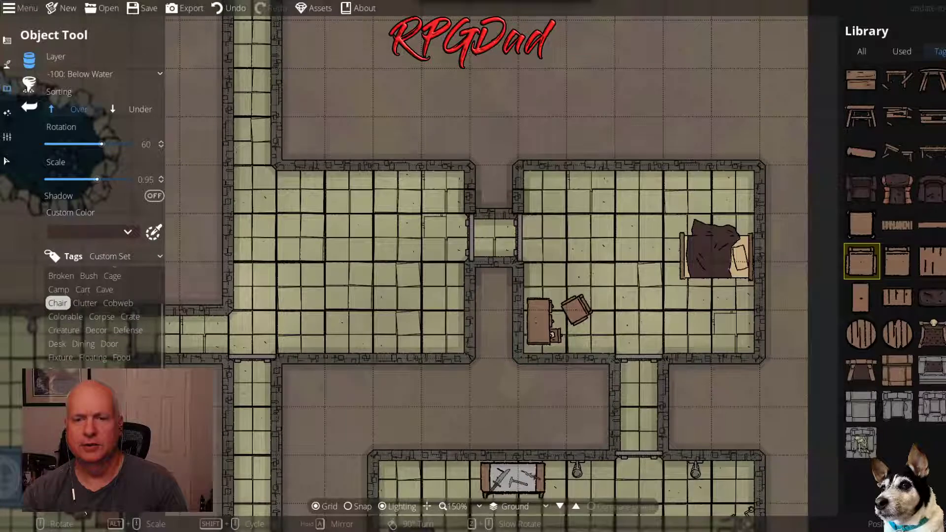
{"action": "left_click", "coordinate": [57, 303]}
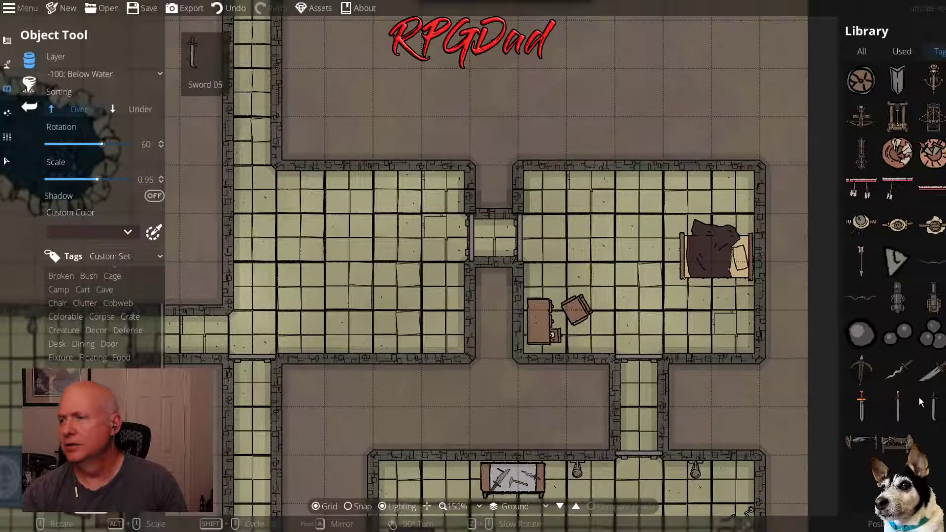
{"action": "left_click", "coordinate": [932, 412]}
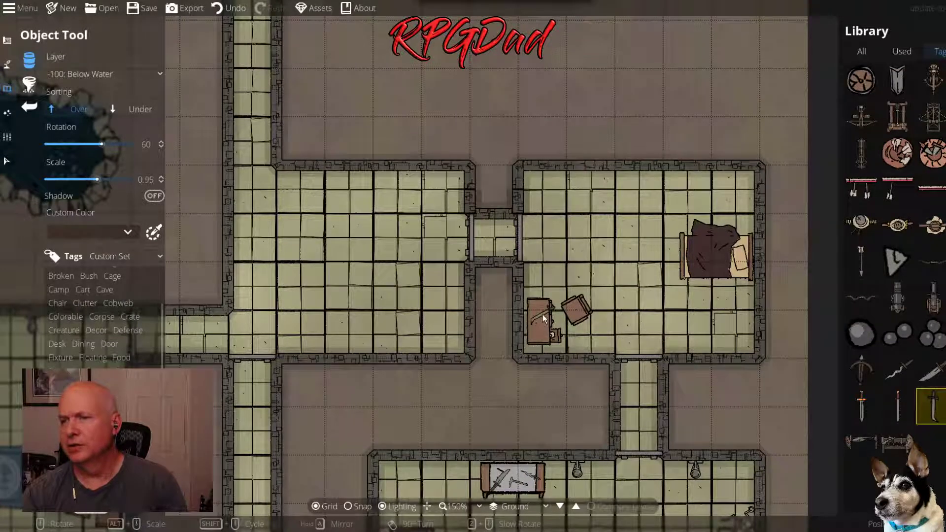
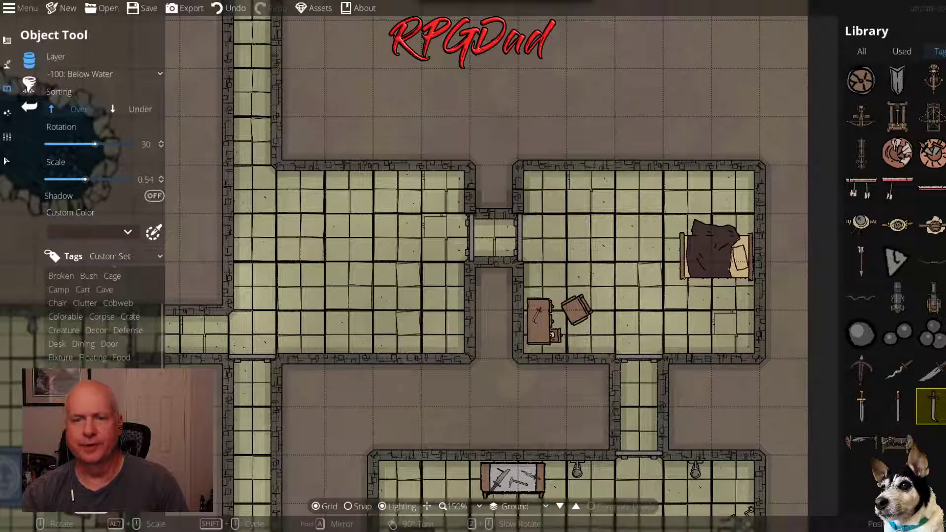
Filter the objects by the Containers tag set and choose the broken shelf with the loose plank
{"action": "scroll", "coordinate": [93, 316], "scroll_direction": "up", "scroll_amount": 3}
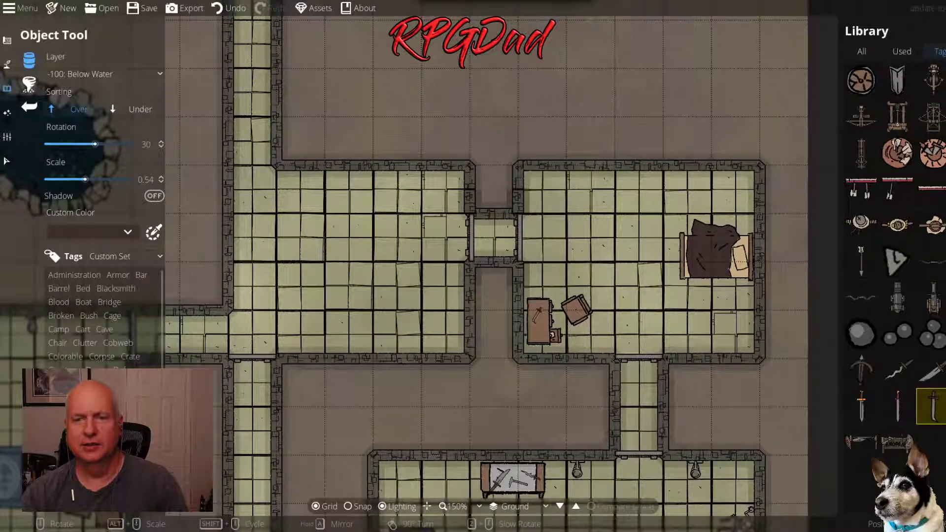
{"action": "left_click", "coordinate": [134, 256]}
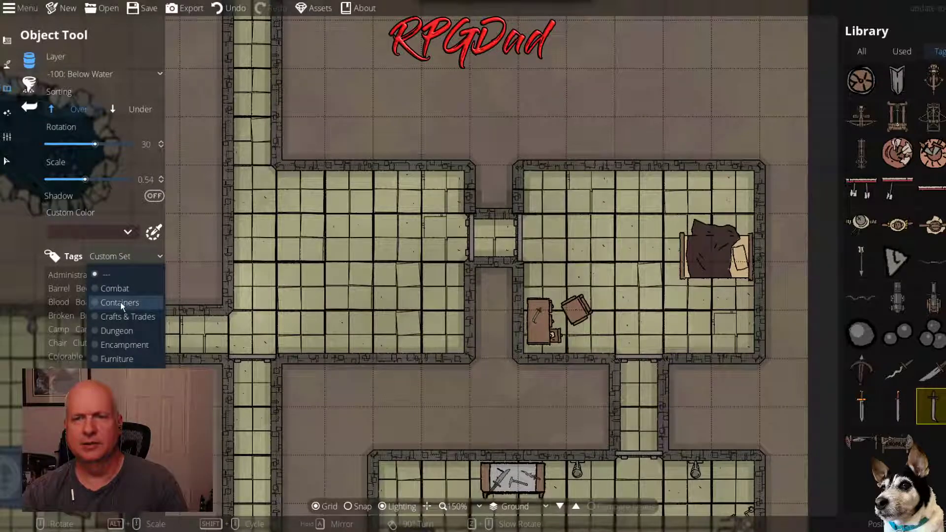
{"action": "left_click", "coordinate": [120, 303]}
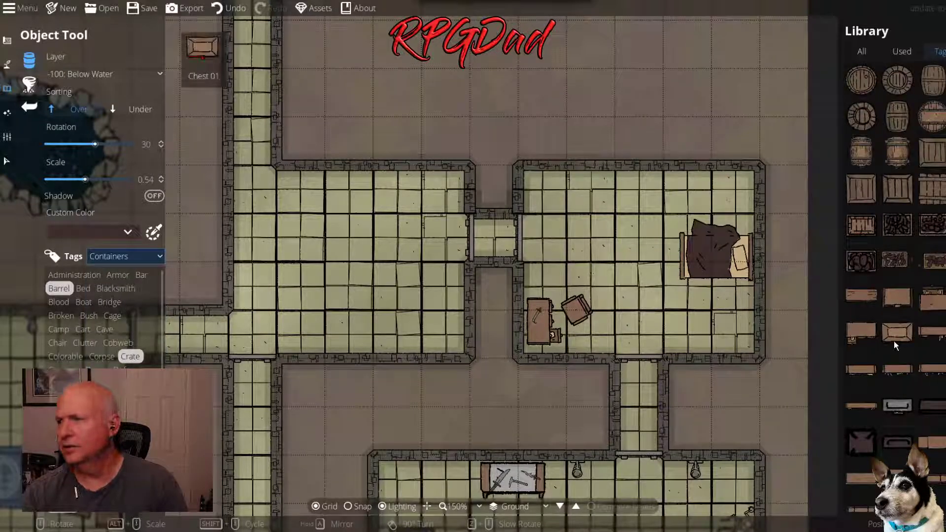
{"action": "scroll", "coordinate": [906, 375], "scroll_direction": "down", "scroll_amount": 1}
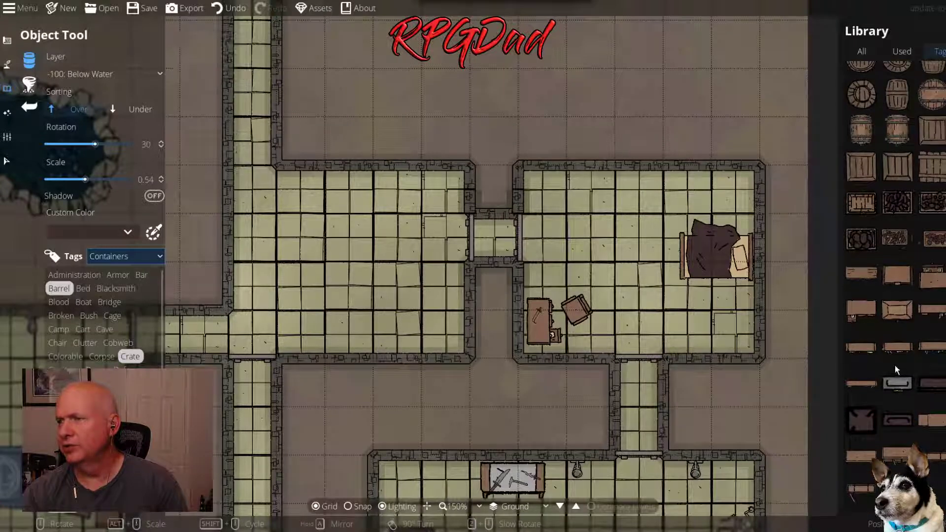
{"action": "scroll", "coordinate": [889, 350], "scroll_direction": "up", "scroll_amount": 1}
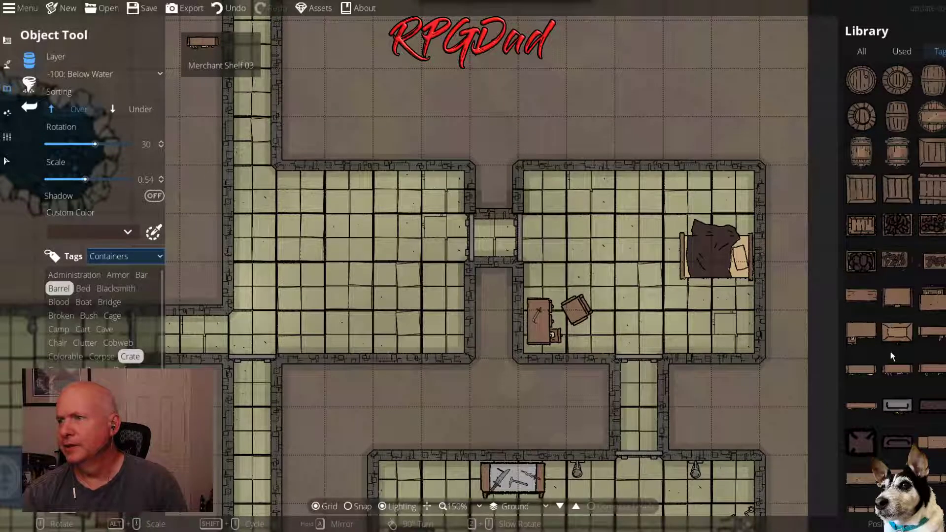
{"action": "scroll", "coordinate": [889, 350], "scroll_direction": "down", "scroll_amount": 1}
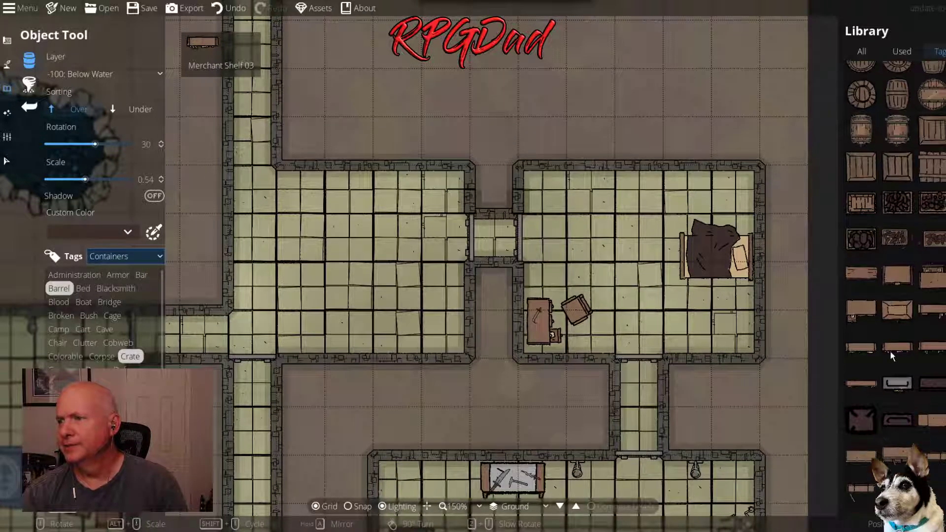
{"action": "left_click", "coordinate": [866, 490]}
Set the broken shelf's rotation to 0 and scale to 0.99, and place it against the bedroom's north wall
{"action": "scroll", "coordinate": [631, 203], "scroll_direction": "down", "scroll_amount": 2}
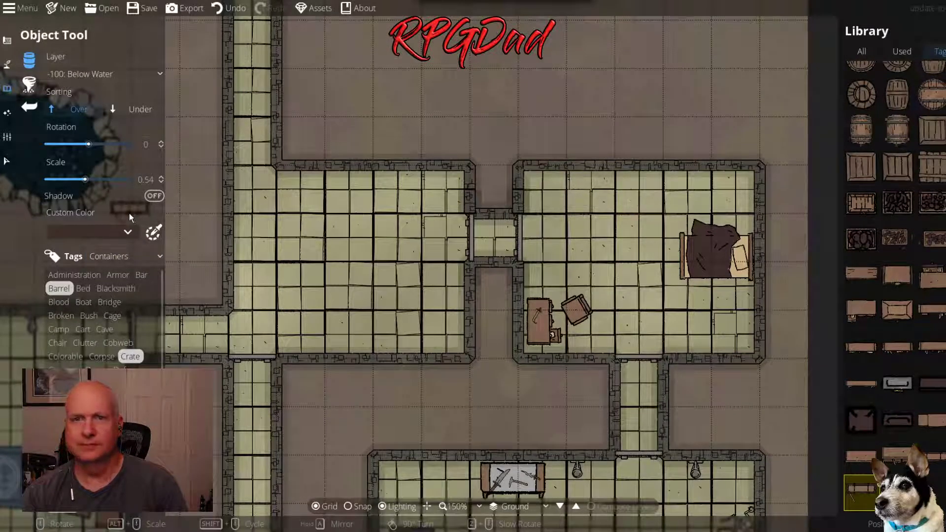
{"action": "left_click_drag", "start_coordinate": [86, 182], "coordinate": [99, 184]}
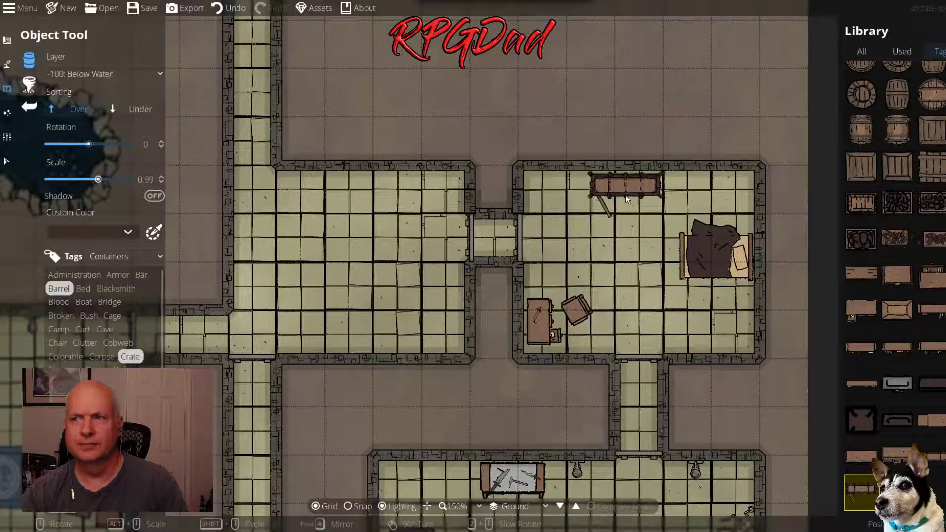
{"action": "left_click", "coordinate": [619, 195]}
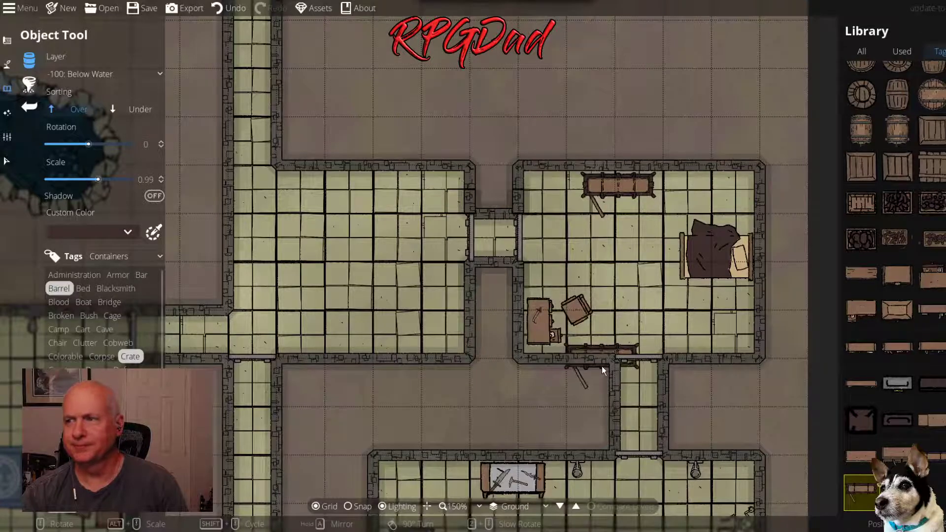
Centre the empty square room west of the lit bench hall and filter the objects by the Camp tag
{"action": "left_click_drag", "start_coordinate": [365, 289], "coordinate": [605, 291]}
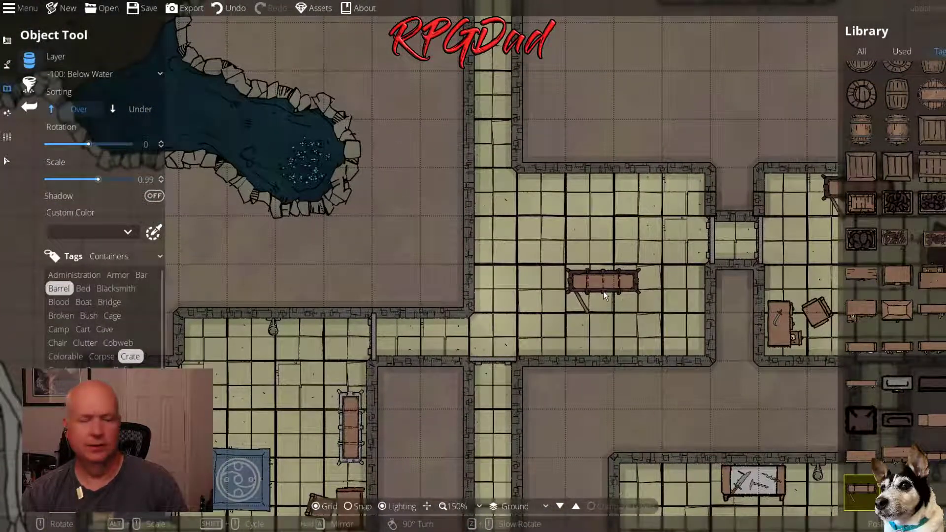
{"action": "scroll", "coordinate": [603, 291], "scroll_direction": "down", "scroll_amount": 3}
{"action": "left_click_drag", "start_coordinate": [622, 151], "coordinate": [512, 316]}
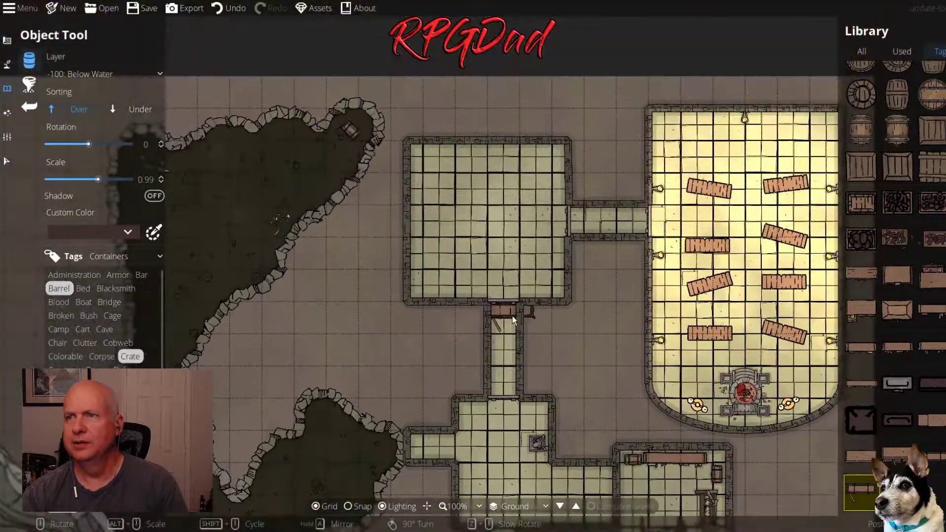
{"action": "scroll", "coordinate": [485, 271], "scroll_direction": "up", "scroll_amount": 3}
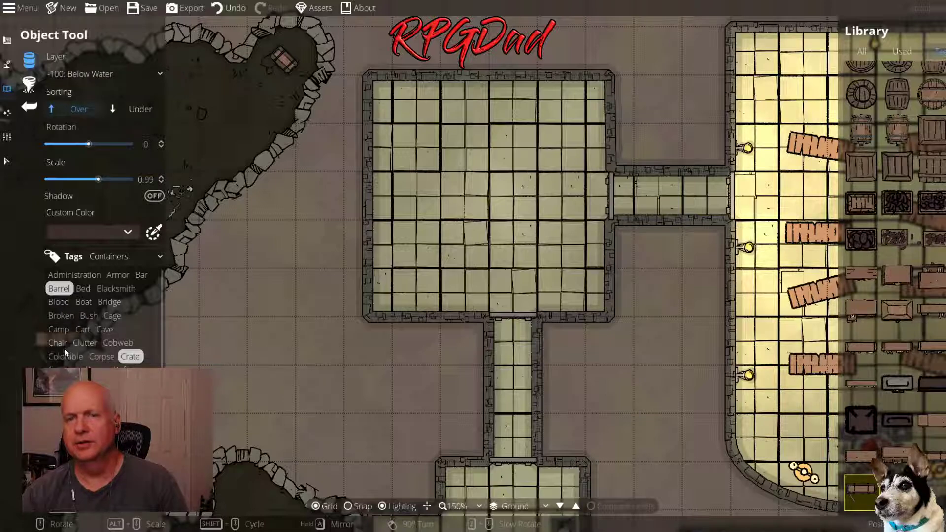
{"action": "left_click", "coordinate": [58, 329]}
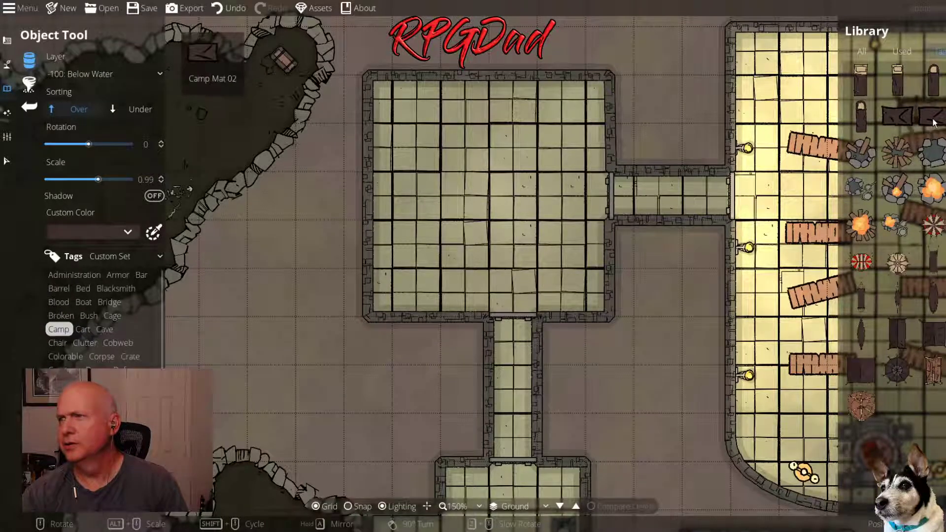
Choose the first pillowed bedroll from the camp objects, rotate it to -15 degrees and give it a muted reddish-brown custom color
{"action": "left_click", "coordinate": [861, 80]}
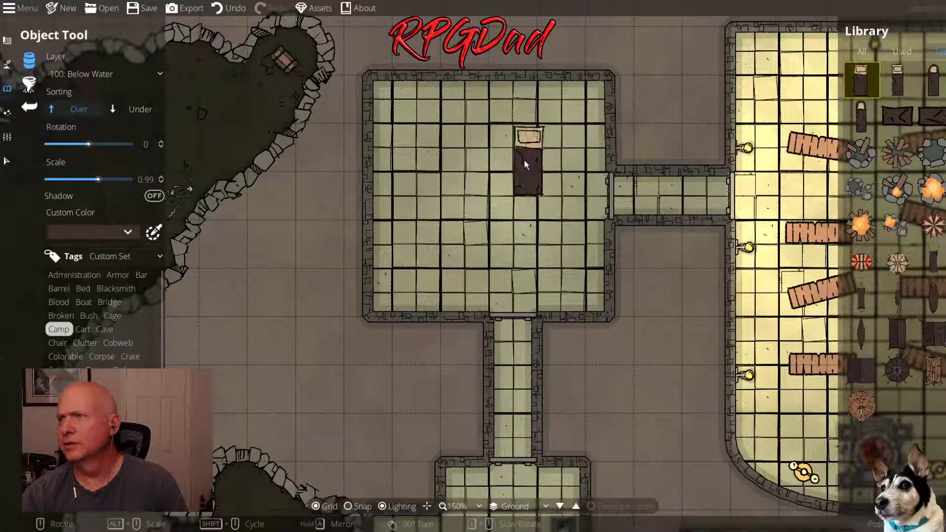
{"action": "scroll", "coordinate": [445, 154], "scroll_direction": "down", "scroll_amount": 1}
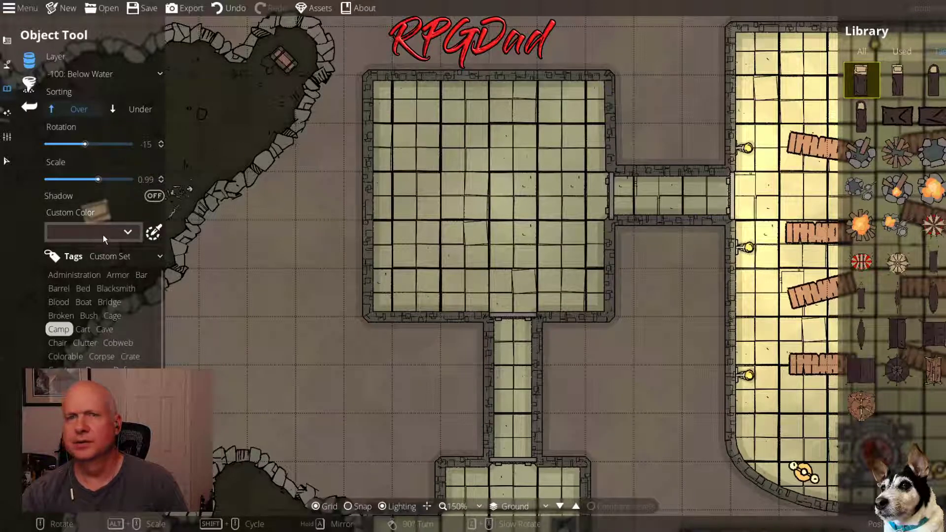
{"action": "left_click", "coordinate": [84, 231]}
{"action": "left_click", "coordinate": [78, 253]}
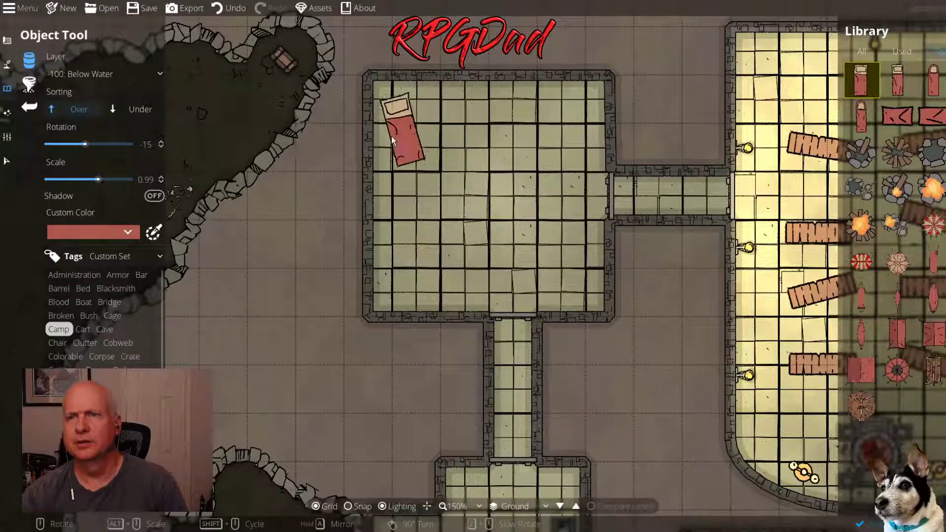
{"action": "left_click", "coordinate": [126, 232]}
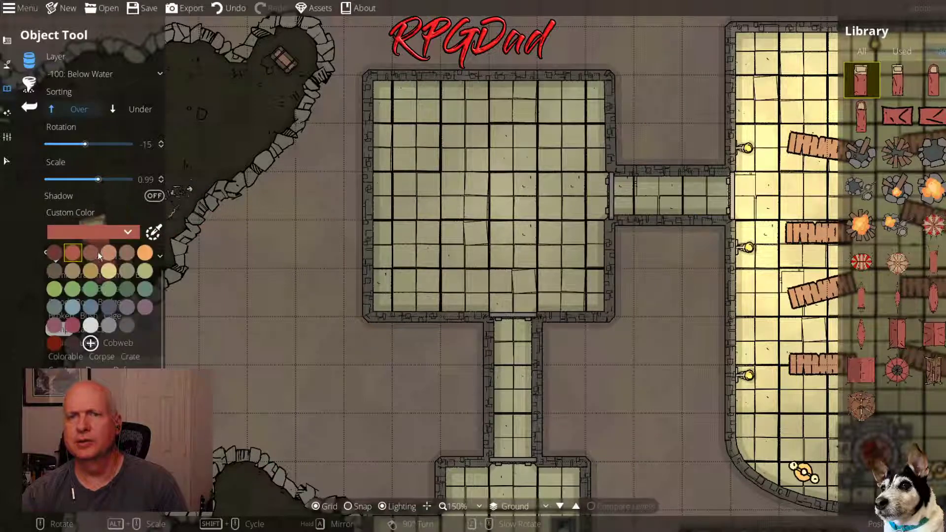
{"action": "left_click", "coordinate": [90, 254]}
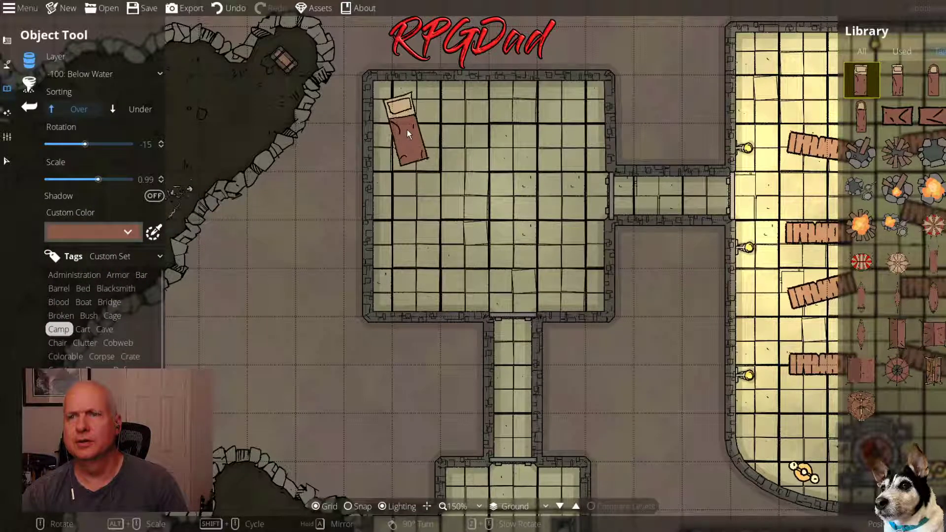
Place three bedrolls along the north wall of the empty square room, rotated -15, 0 and 15 degrees
{"action": "left_click", "coordinate": [407, 129]}
{"action": "scroll", "coordinate": [457, 190], "scroll_direction": "down", "scroll_amount": 2}
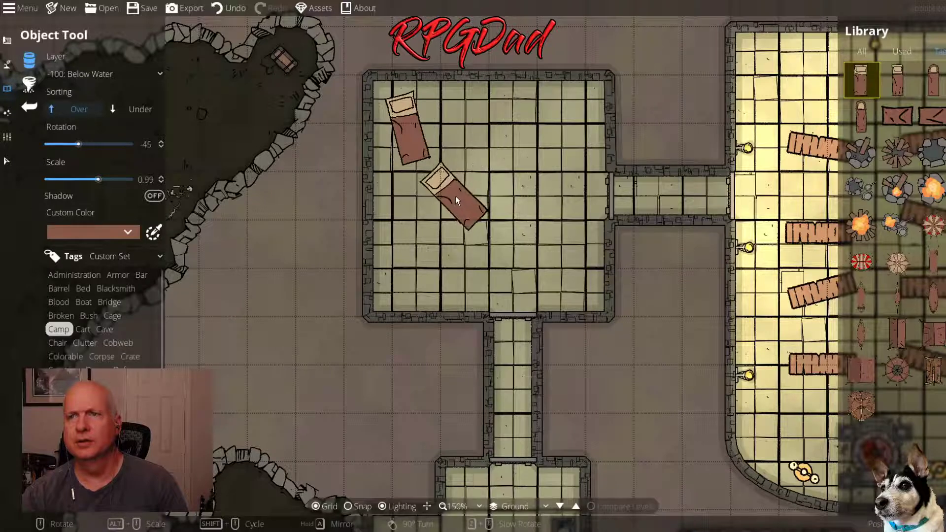
{"action": "scroll", "coordinate": [455, 196], "scroll_direction": "up", "scroll_amount": 3}
{"action": "left_click", "coordinate": [460, 127]}
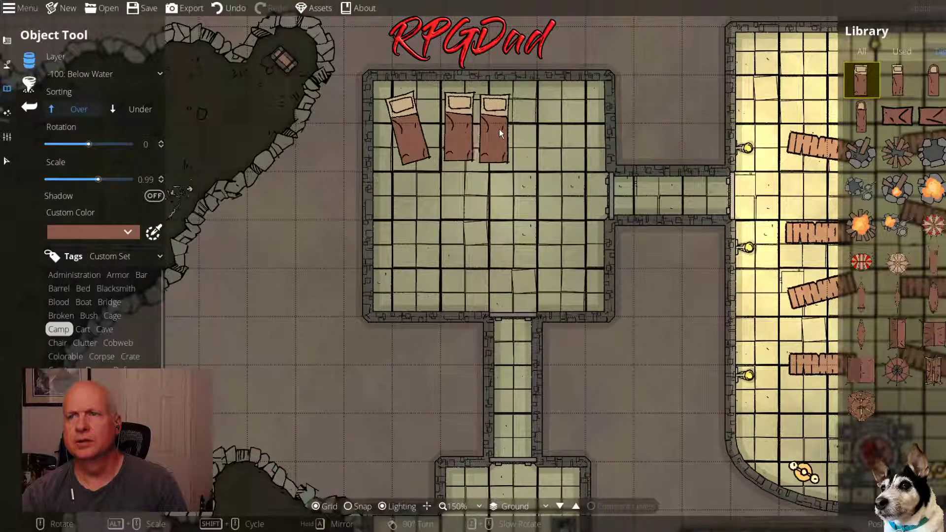
{"action": "scroll", "coordinate": [525, 125], "scroll_direction": "down", "scroll_amount": 1}
{"action": "left_click", "coordinate": [533, 130]}
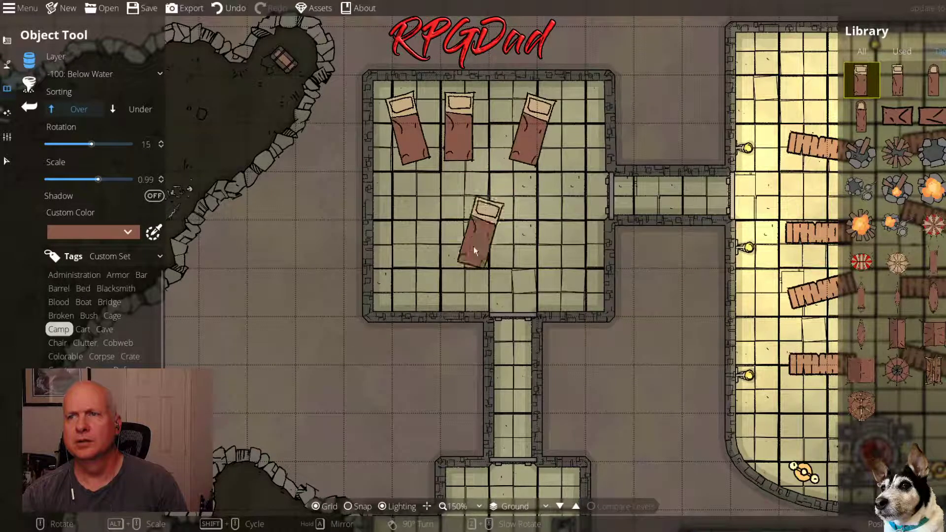
Try a bedroll in the room's southwest corner with its pillow toward the south wall, and undo it
{"action": "scroll", "coordinate": [426, 279], "scroll_direction": "up", "scroll_amount": 12}
{"action": "scroll", "coordinate": [413, 266], "scroll_direction": "down", "scroll_amount": 4}
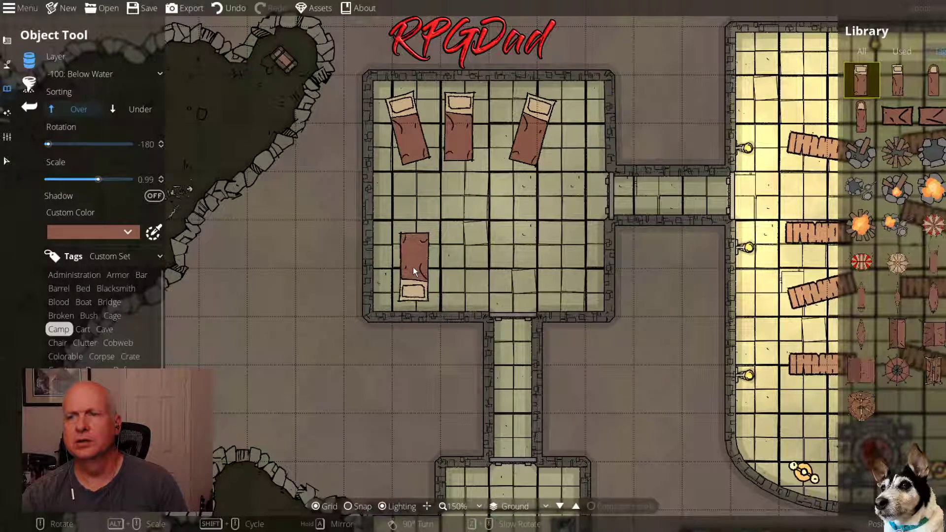
{"action": "left_click", "coordinate": [403, 271]}
{"action": "scroll", "coordinate": [434, 271], "scroll_direction": "up", "scroll_amount": 5}
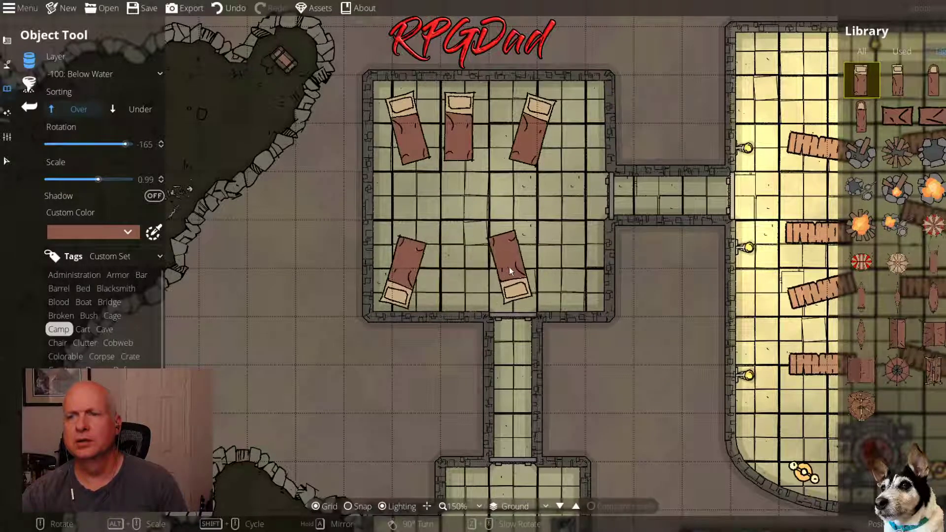
{"action": "scroll", "coordinate": [459, 273], "scroll_direction": "up", "scroll_amount": 3}
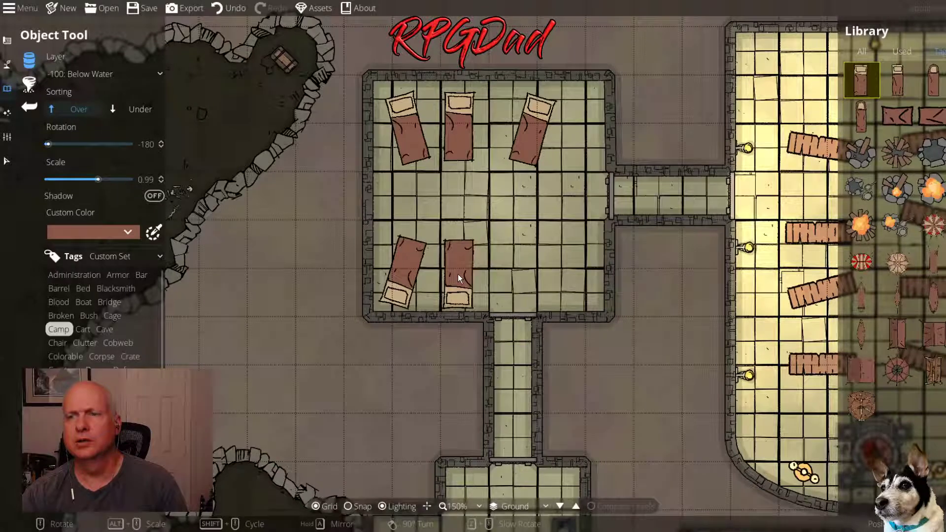
{"action": "scroll", "coordinate": [463, 227], "scroll_direction": "down", "scroll_amount": 15}
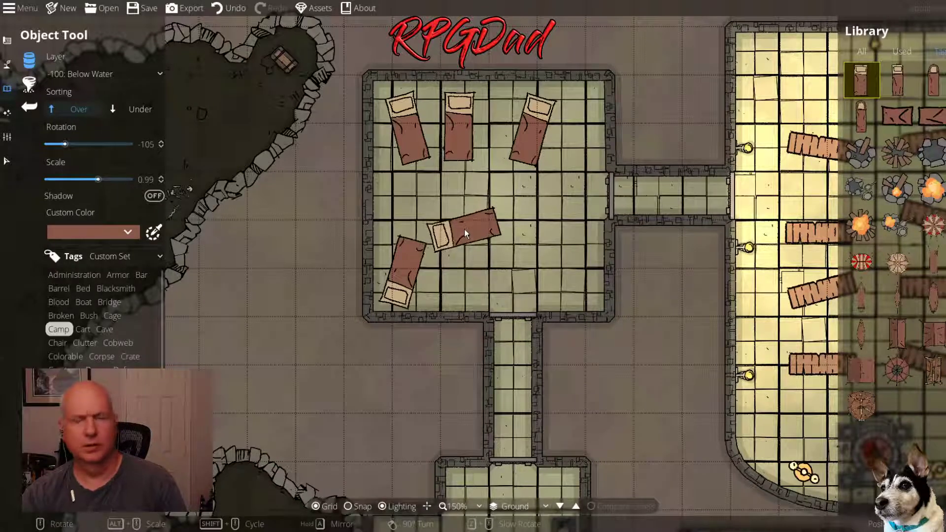
{"action": "key", "text": "ctrl+z"}
Place bedrolls at -90 degrees against the west wall, slightly angled in the southwest corner, and at 0 degrees in the northeast corner
{"action": "scroll", "coordinate": [436, 223], "scroll_direction": "down", "scroll_amount": 3}
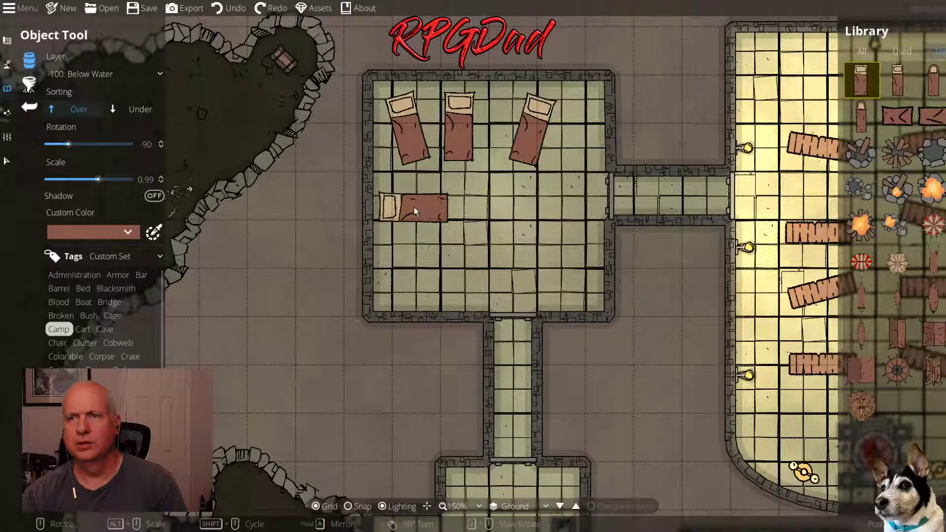
{"action": "left_click", "coordinate": [417, 213]}
{"action": "scroll", "coordinate": [412, 258], "scroll_direction": "up", "scroll_amount": 3}
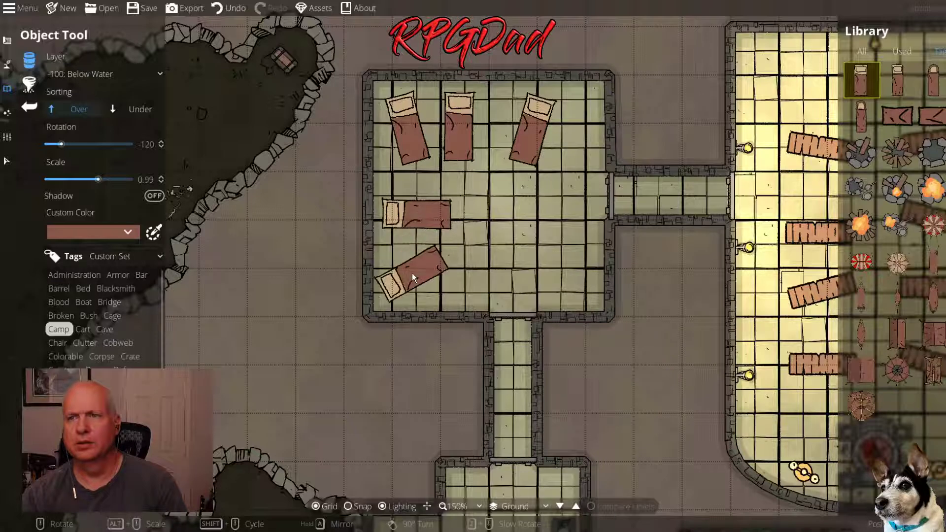
{"action": "left_click", "coordinate": [411, 277]}
{"action": "scroll", "coordinate": [581, 207], "scroll_direction": "down", "scroll_amount": 7}
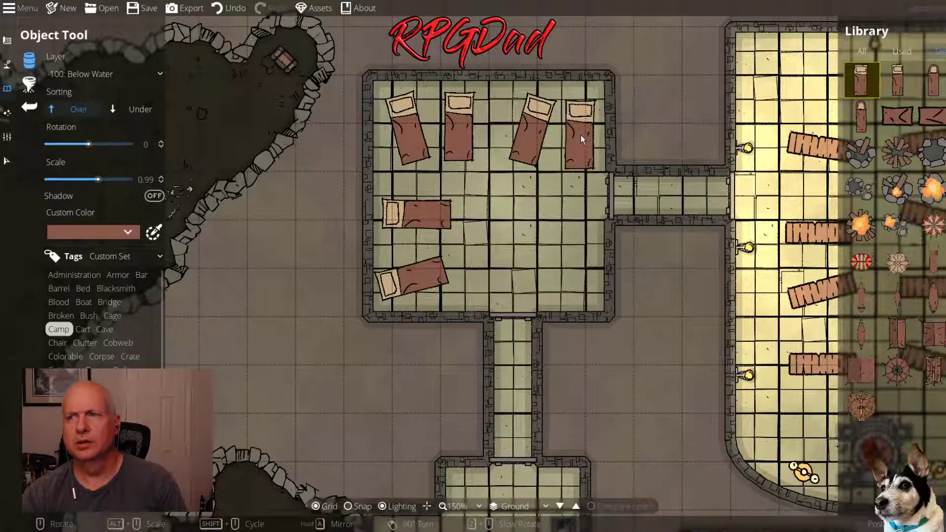
{"action": "left_click", "coordinate": [580, 135]}
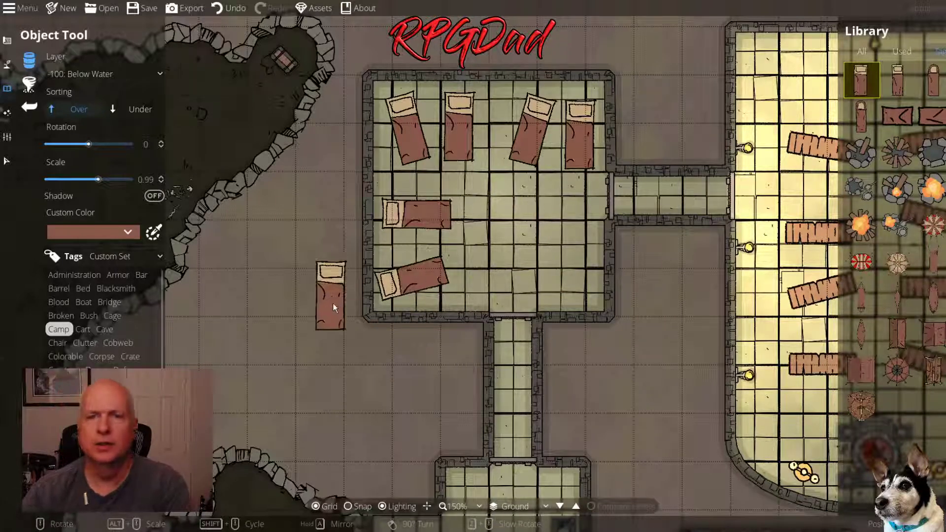
Place the stuffed toy with a shield from the clutter objects beside the southwest bedroll, rotated -135 degrees
{"action": "left_click", "coordinate": [90, 343]}
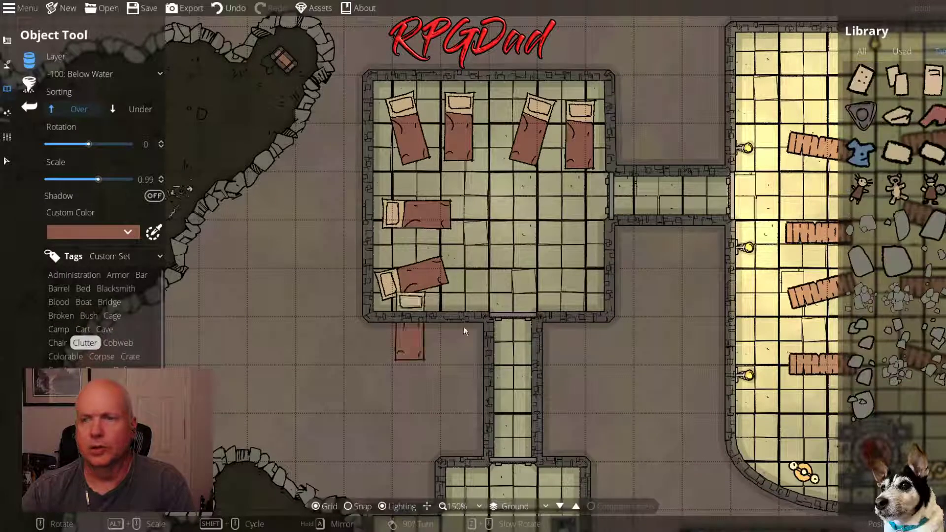
{"action": "left_click", "coordinate": [929, 187]}
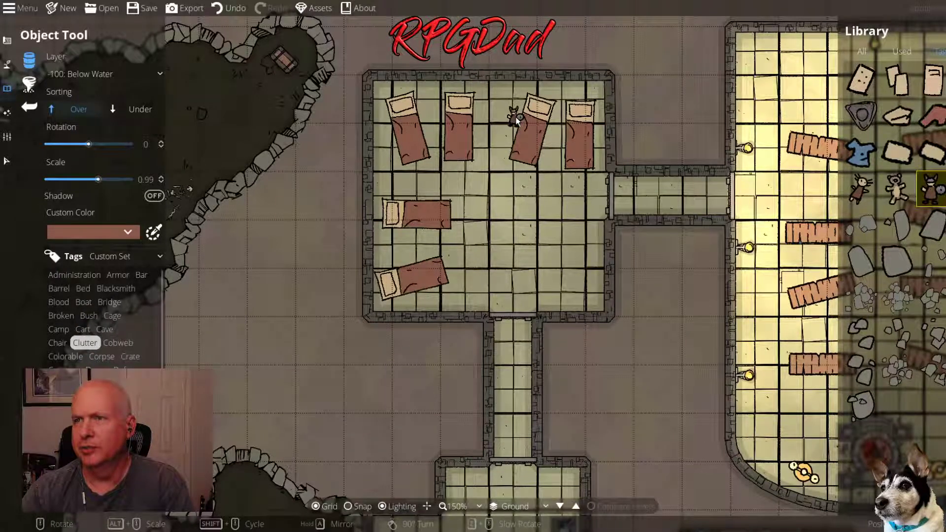
{"action": "scroll", "coordinate": [414, 292], "scroll_direction": "down", "scroll_amount": 5}
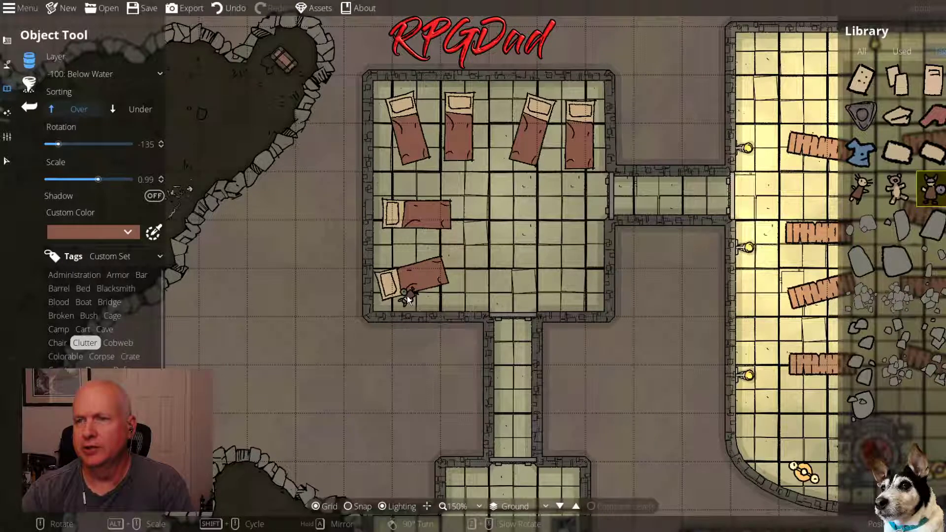
{"action": "left_click", "coordinate": [406, 295]}
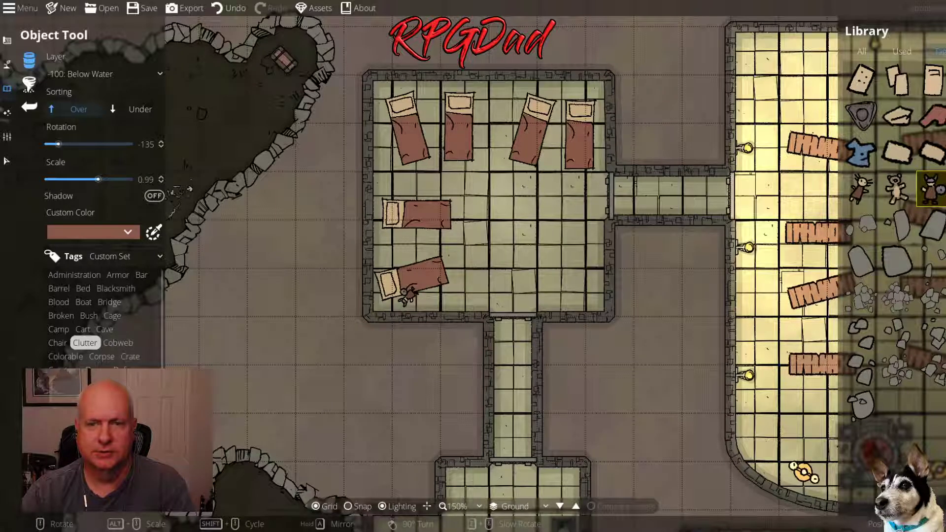
Place three treasure chests at 0.67 scale: two at 0 degrees between the north-wall bedrolls and one at -90 degrees between the west-wall bedrolls
{"action": "scroll", "coordinate": [98, 315], "scroll_direction": "down", "scroll_amount": 3}
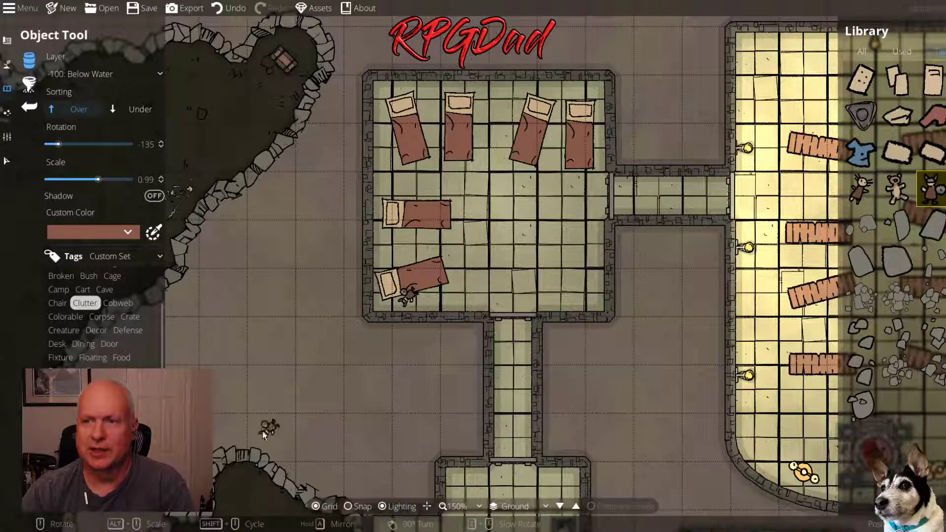
{"action": "left_click", "coordinate": [93, 480]}
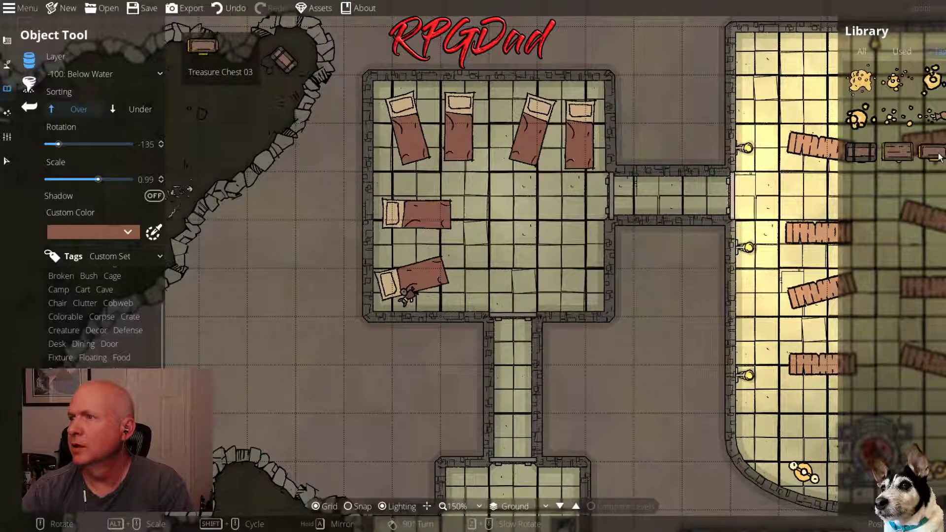
{"action": "left_click", "coordinate": [861, 153]}
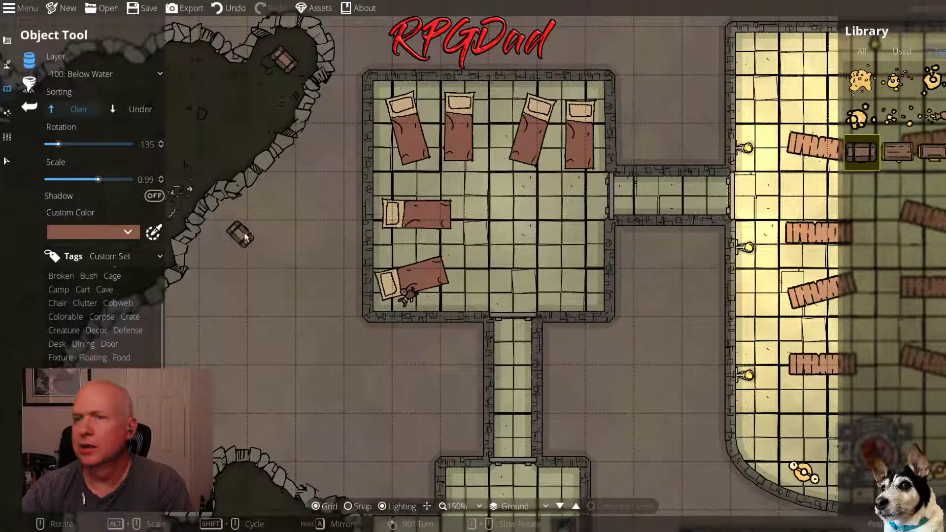
{"action": "scroll", "coordinate": [495, 210], "scroll_direction": "up", "scroll_amount": 4}
{"action": "scroll", "coordinate": [494, 209], "scroll_direction": "up", "scroll_amount": 4}
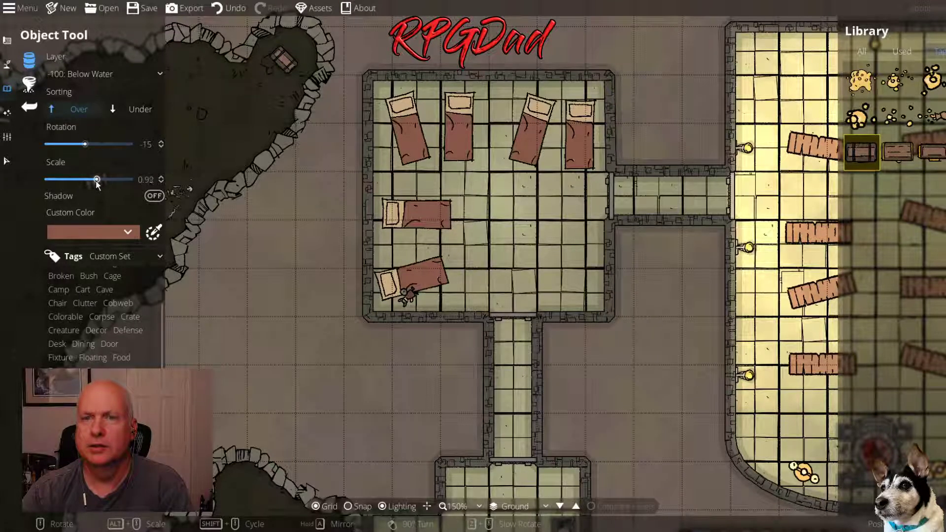
{"action": "left_click_drag", "start_coordinate": [97, 184], "coordinate": [89, 181]}
{"action": "scroll", "coordinate": [419, 117], "scroll_direction": "up", "scroll_amount": 1}
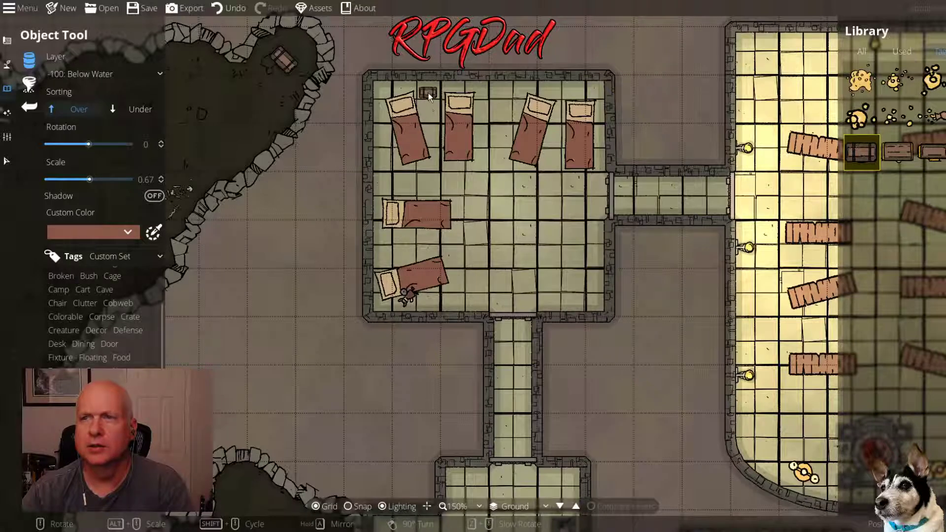
{"action": "left_click", "coordinate": [429, 93]}
{"action": "scroll", "coordinate": [431, 238], "scroll_direction": "down", "scroll_amount": 2}
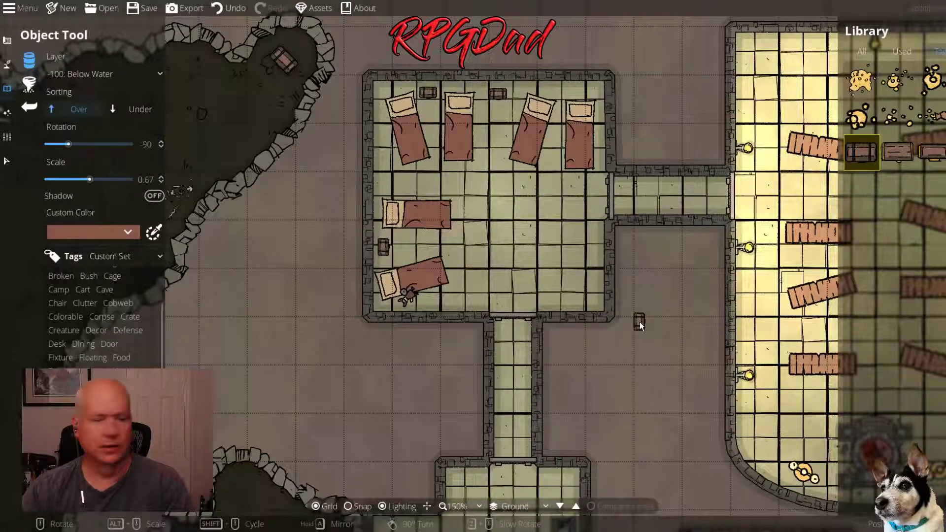
Place two plank tables side by side at 0 degrees and 0.67 scale in the empty central room south of the bedroll room
{"action": "scroll", "coordinate": [584, 350], "scroll_direction": "down", "scroll_amount": 4}
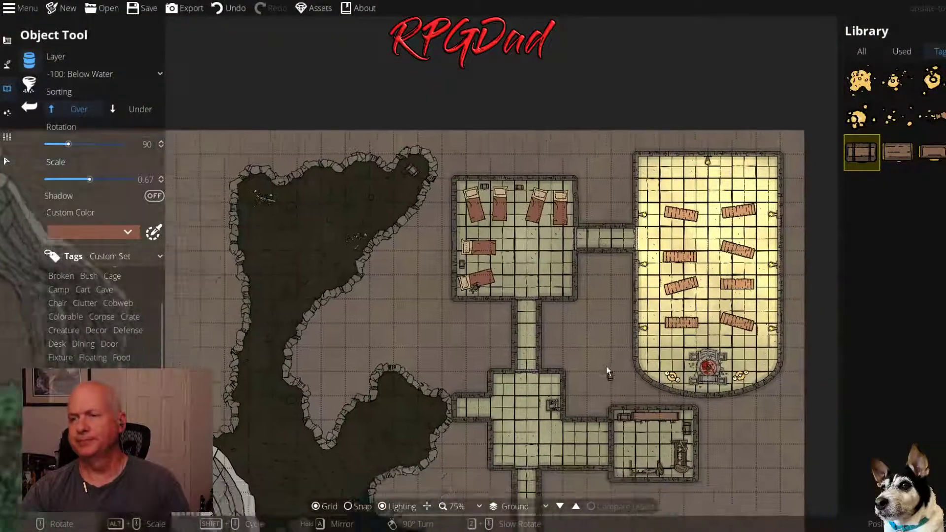
{"action": "left_click_drag", "start_coordinate": [613, 374], "coordinate": [545, 195]}
{"action": "left_click_drag", "start_coordinate": [527, 423], "coordinate": [537, 300]}
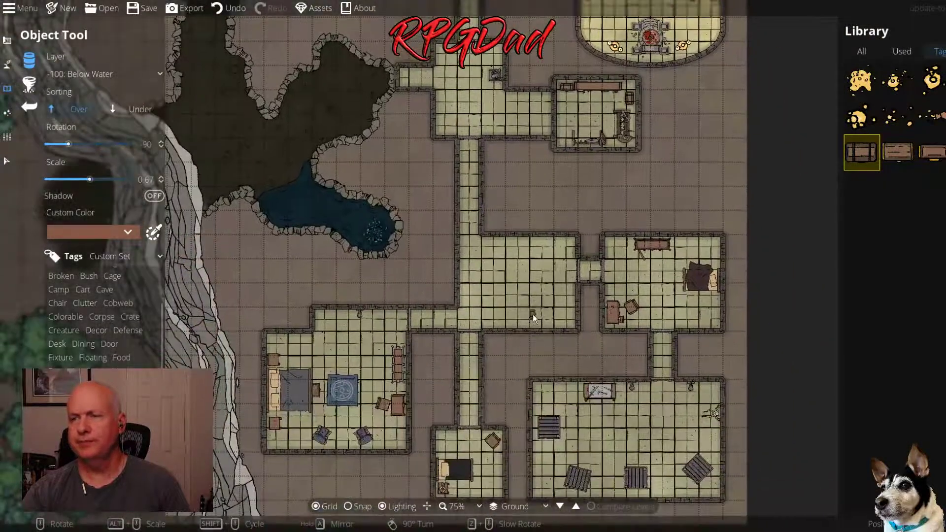
{"action": "scroll", "coordinate": [534, 313], "scroll_direction": "up", "scroll_amount": 2}
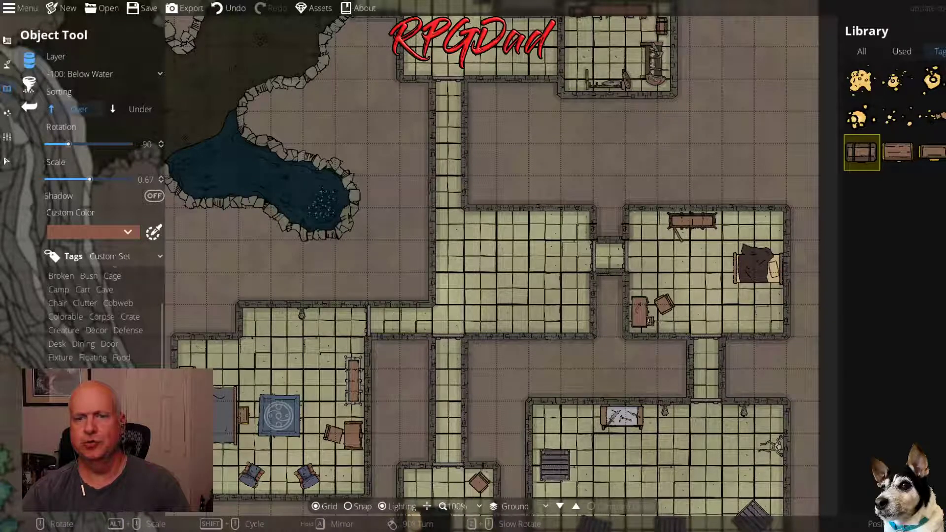
{"action": "scroll", "coordinate": [897, 222], "scroll_direction": "down", "scroll_amount": 5}
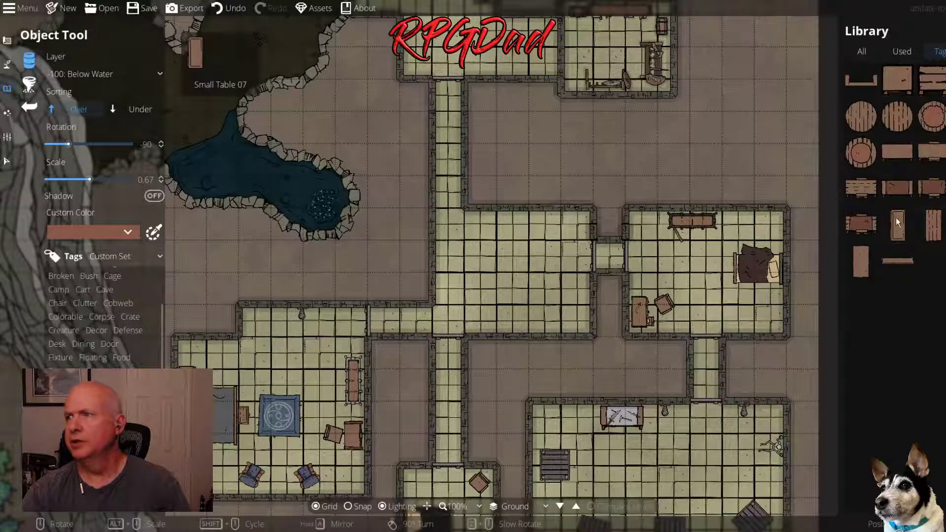
{"action": "left_click", "coordinate": [938, 235]}
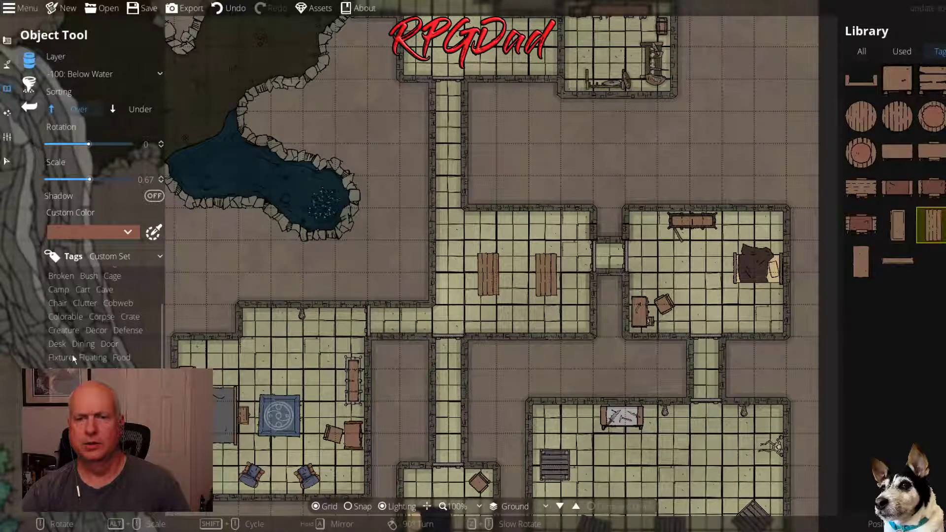
Place round wooden stools at 0 degrees and 0.67 scale, sorted under, along the west and east sides of the east plank table
{"action": "left_click", "coordinate": [57, 302]}
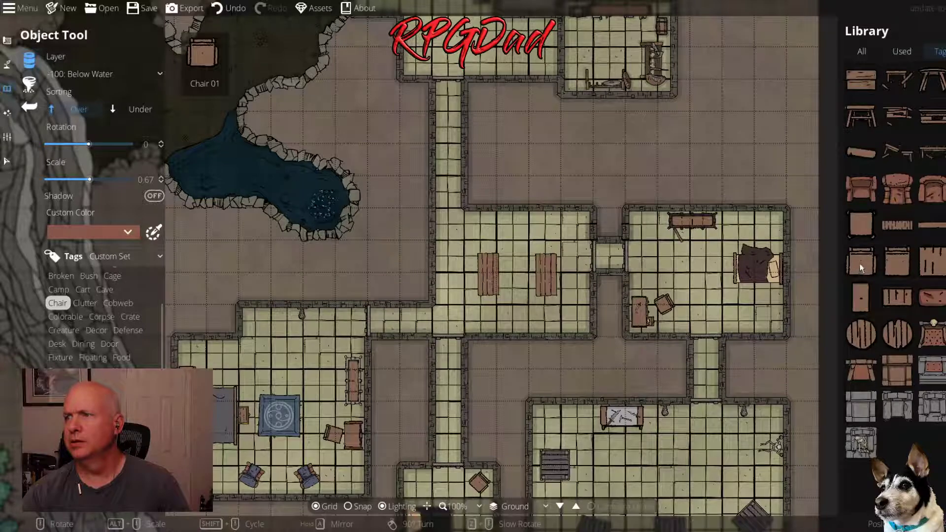
{"action": "left_click", "coordinate": [864, 332]}
{"action": "scroll", "coordinate": [567, 271], "scroll_direction": "up", "scroll_amount": 3}
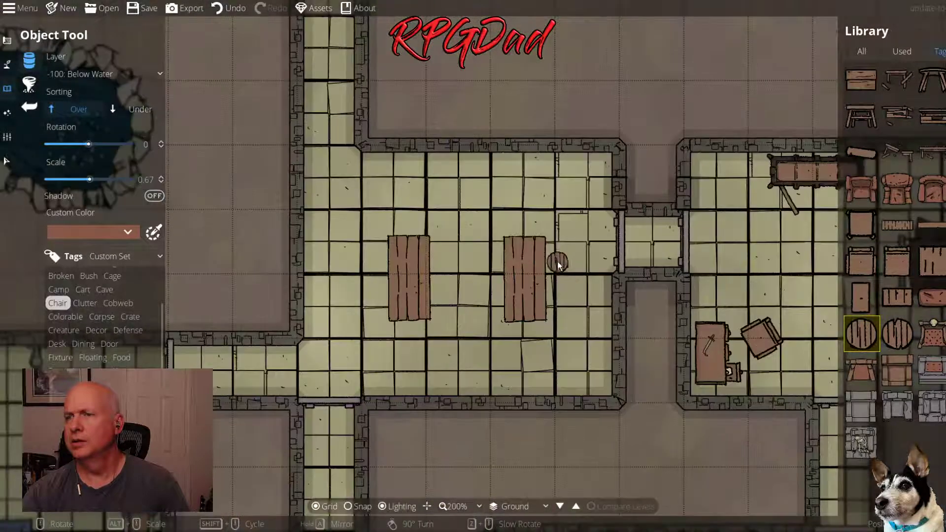
{"action": "left_click", "coordinate": [137, 109]}
{"action": "left_click", "coordinate": [497, 252]}
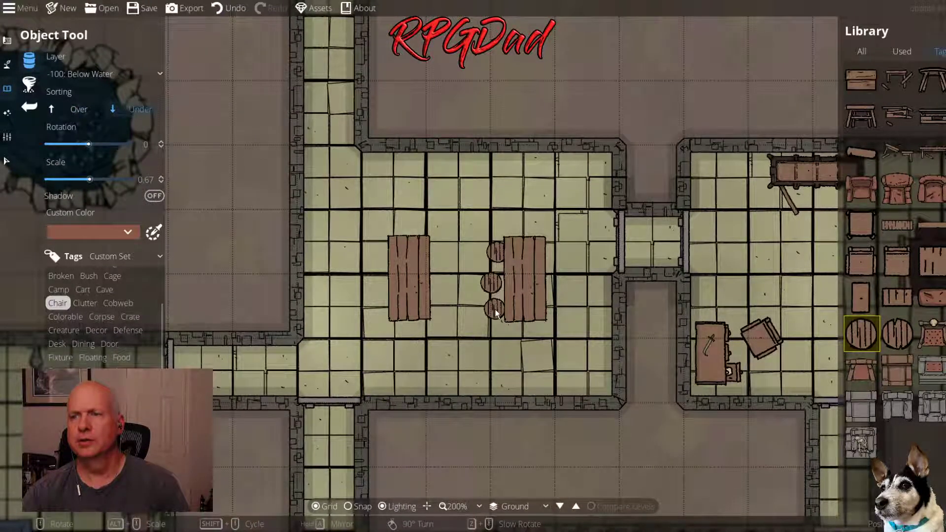
{"action": "left_click", "coordinate": [552, 257]}
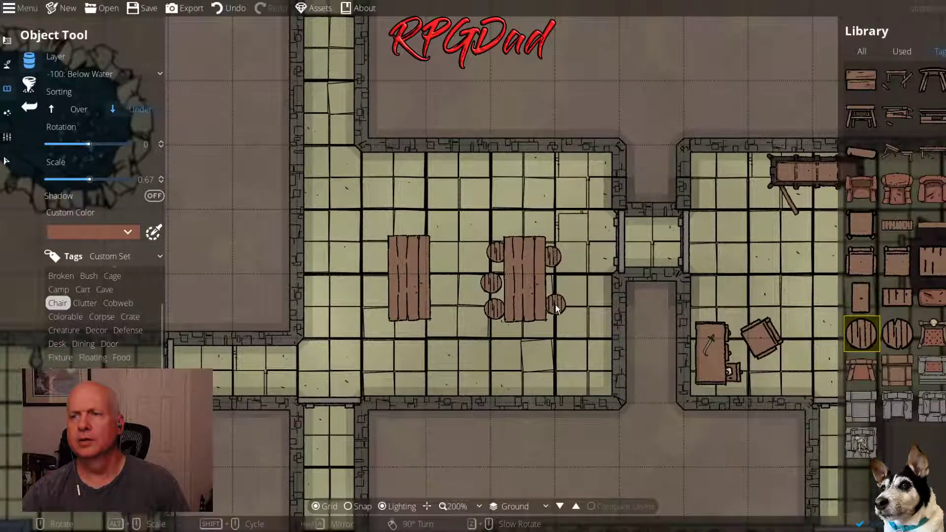
Undo the last three stools, then place one at the east table's southwest corner and two along its east side
{"action": "key", "text": "ctrl+z"}
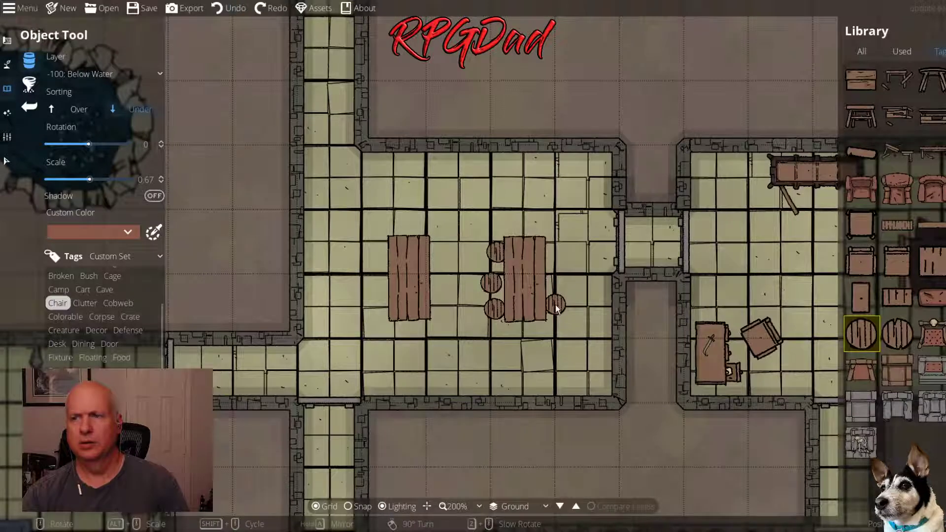
{"action": "key", "text": "ctrl+z"}
{"action": "key", "text": "ctrl+z"}
{"action": "left_click", "coordinate": [488, 306]}
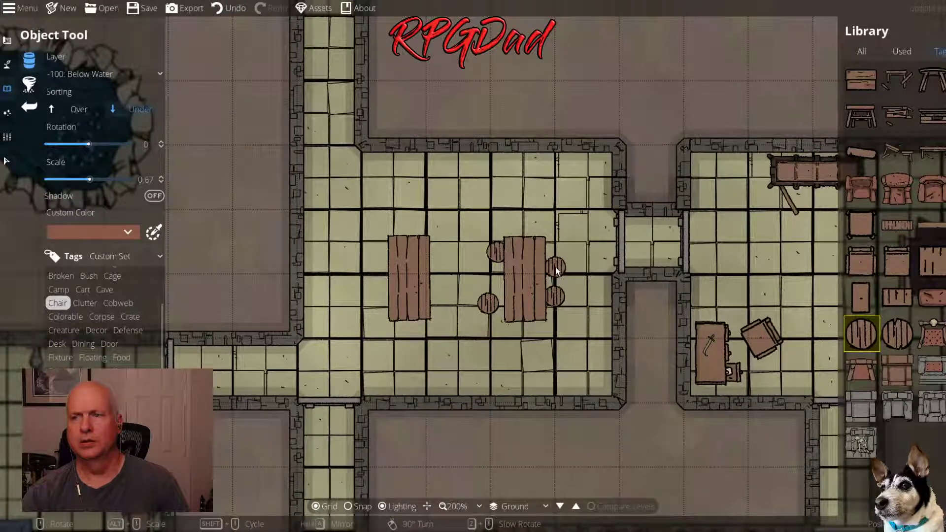
{"action": "left_click", "coordinate": [560, 256]}
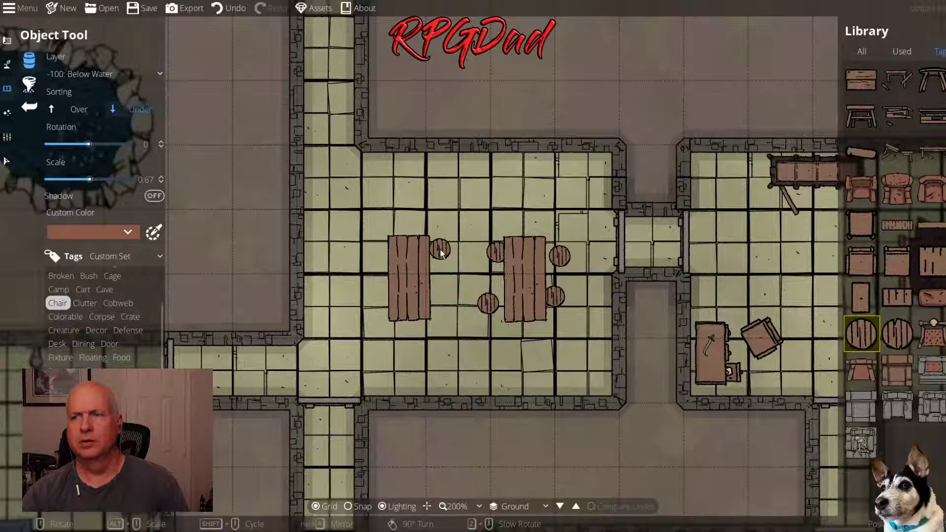
Place four round stools at 0.67 scale around the west plank table, two on its east side and two on its west side
{"action": "left_click", "coordinate": [441, 252]}
{"action": "left_click", "coordinate": [448, 299]}
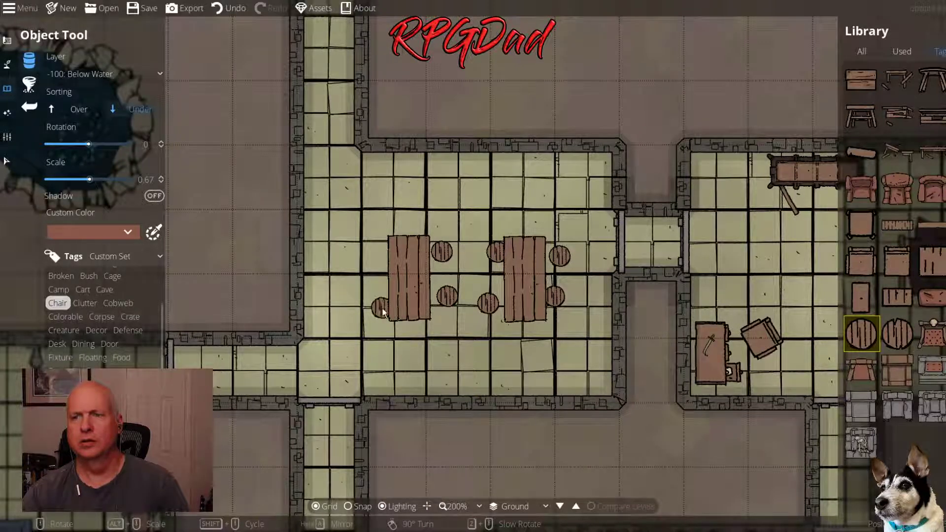
{"action": "left_click", "coordinate": [383, 311]}
{"action": "scroll", "coordinate": [479, 353], "scroll_direction": "down", "scroll_amount": 3}
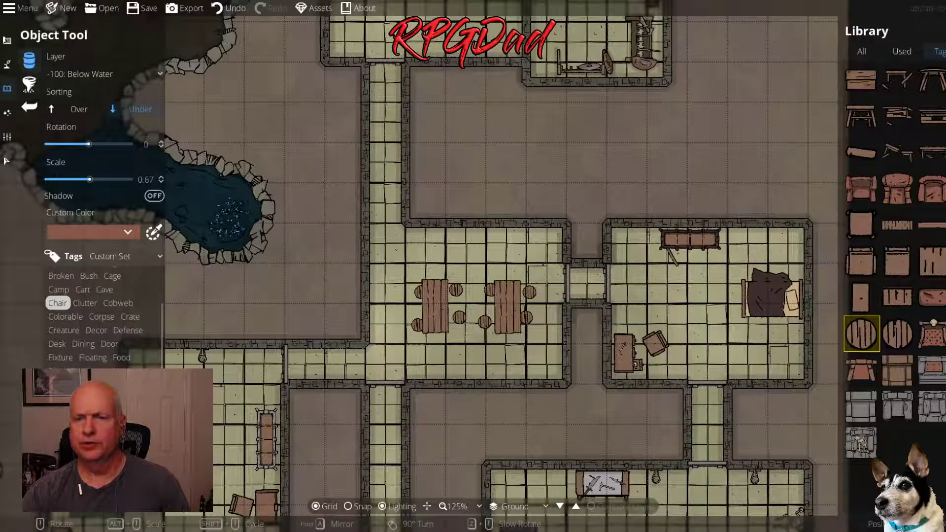
Place two parallel Plank 01 boards at 0 degrees and 0.89 scale against the east end of the dining room's north wall
{"action": "left_click", "coordinate": [57, 303]}
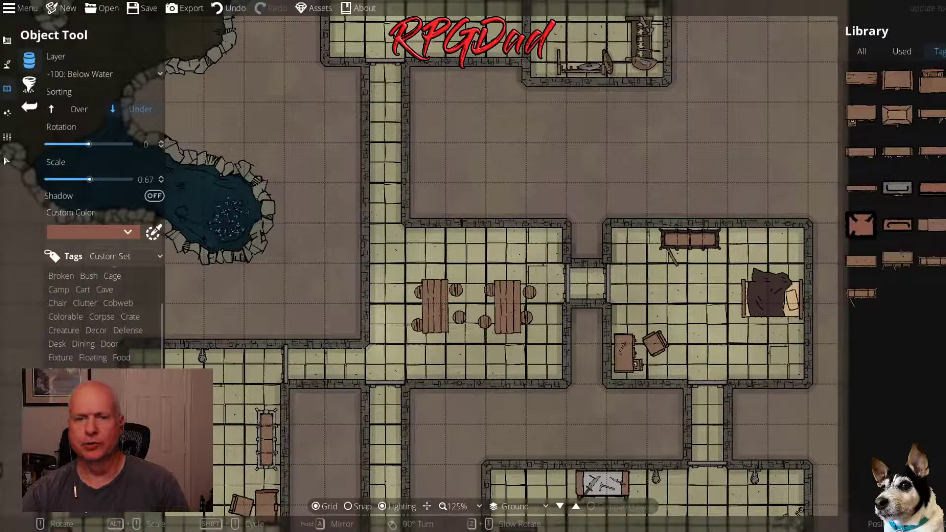
{"action": "left_click", "coordinate": [118, 511]}
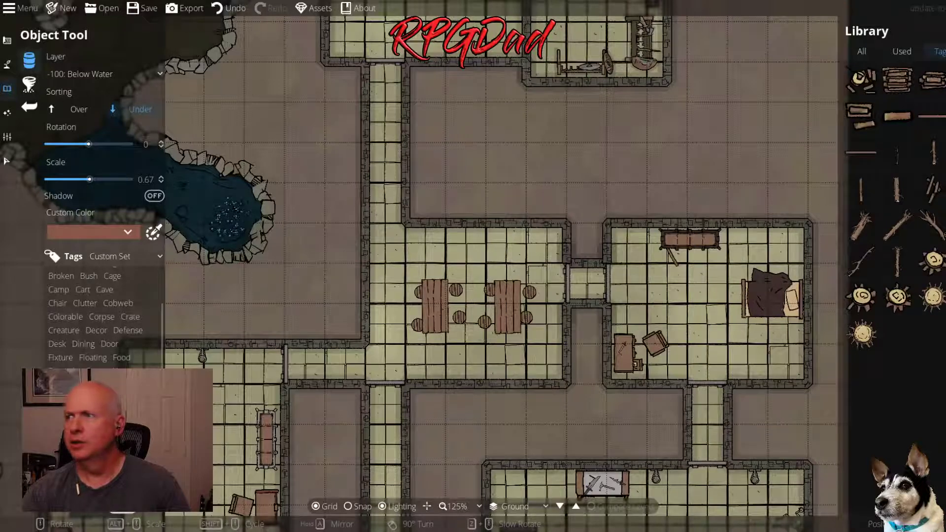
{"action": "left_click", "coordinate": [937, 120]}
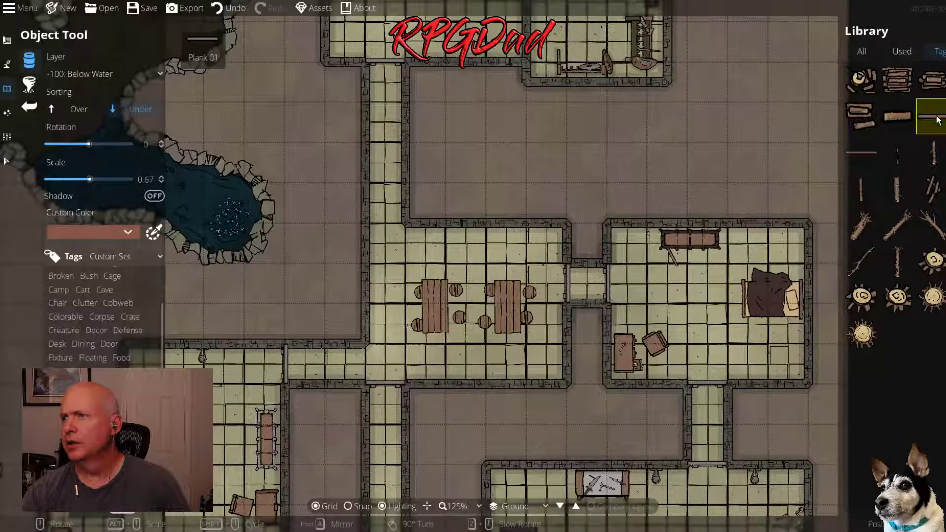
{"action": "scroll", "coordinate": [504, 244], "scroll_direction": "up", "scroll_amount": 3}
{"action": "scroll", "coordinate": [503, 244], "scroll_direction": "up", "scroll_amount": 3}
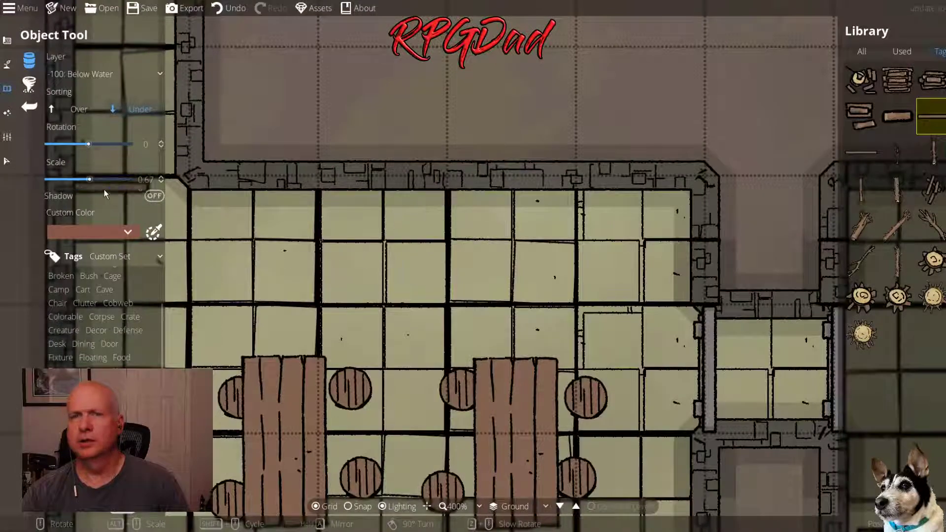
{"action": "left_click_drag", "start_coordinate": [89, 178], "coordinate": [110, 179]}
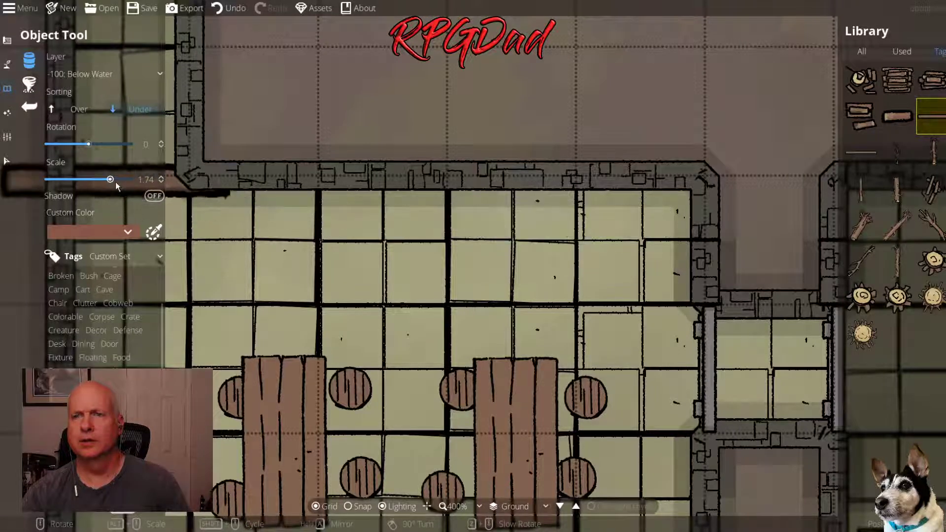
{"action": "left_click_drag", "start_coordinate": [109, 180], "coordinate": [96, 180]}
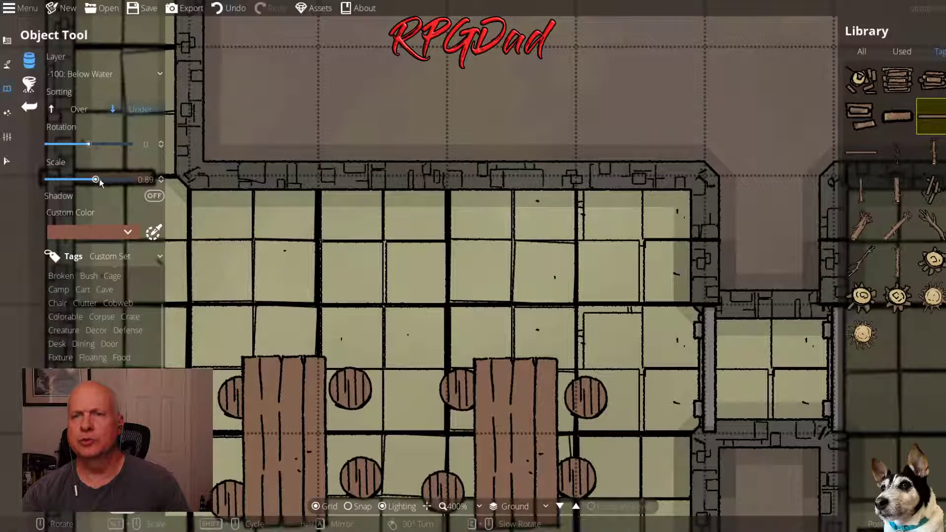
{"action": "left_click", "coordinate": [577, 203]}
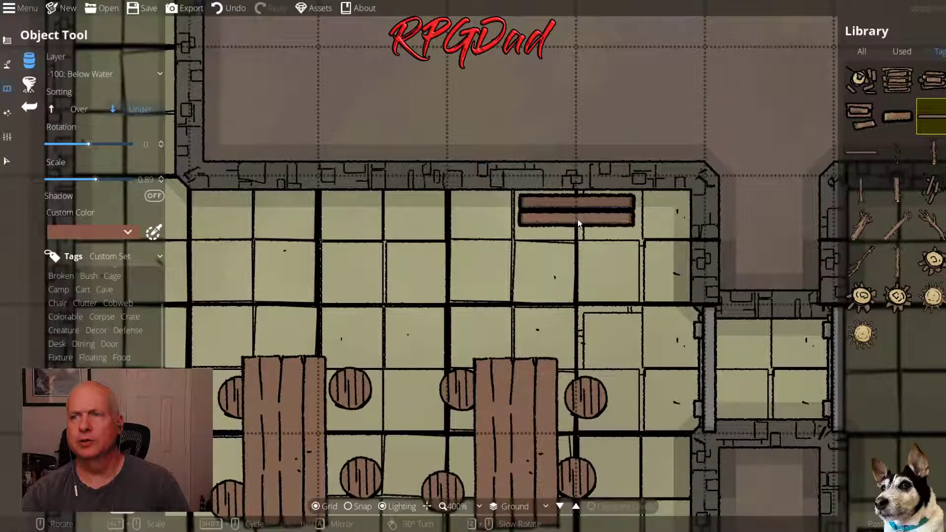
{"action": "left_click", "coordinate": [577, 220]}
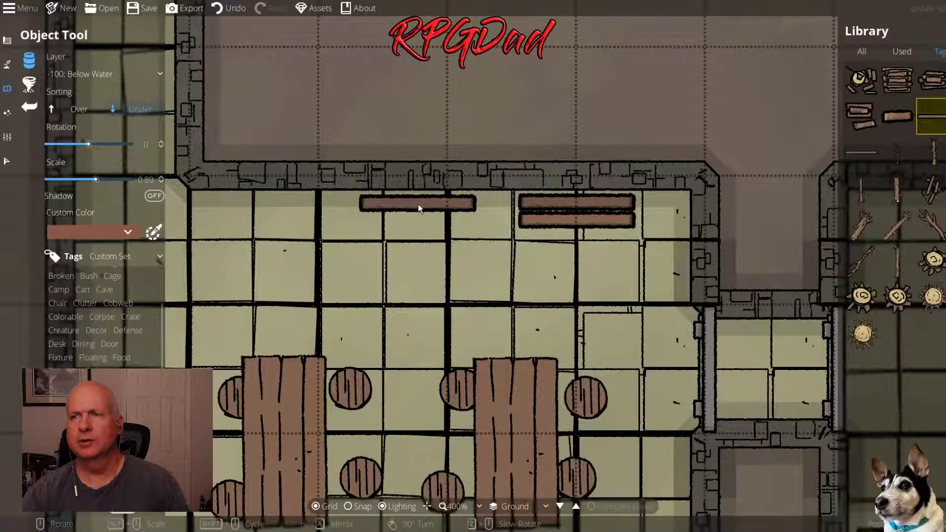
Add two more plank pairs westward along the north wall, and put 90-degree, 0.28-scale planks beneath the shelves as supports
{"action": "left_click", "coordinate": [417, 203]}
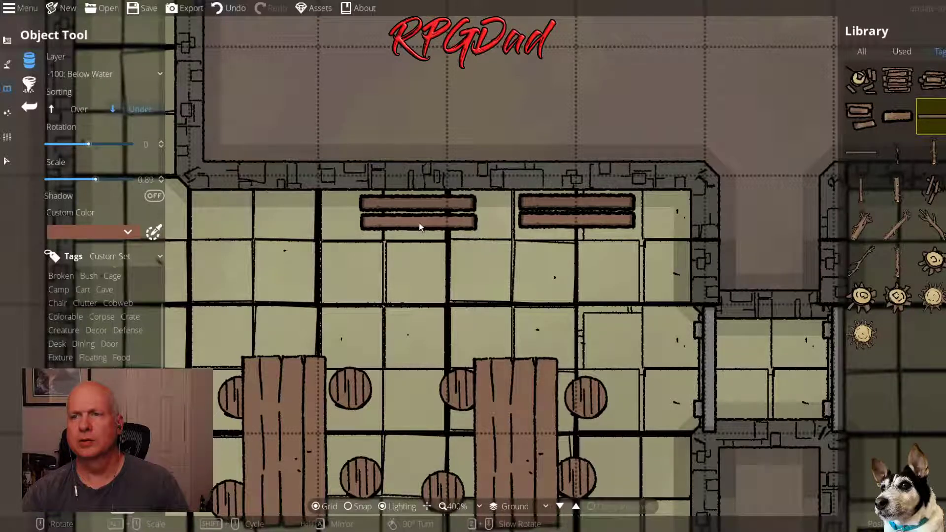
{"action": "left_click", "coordinate": [419, 220]}
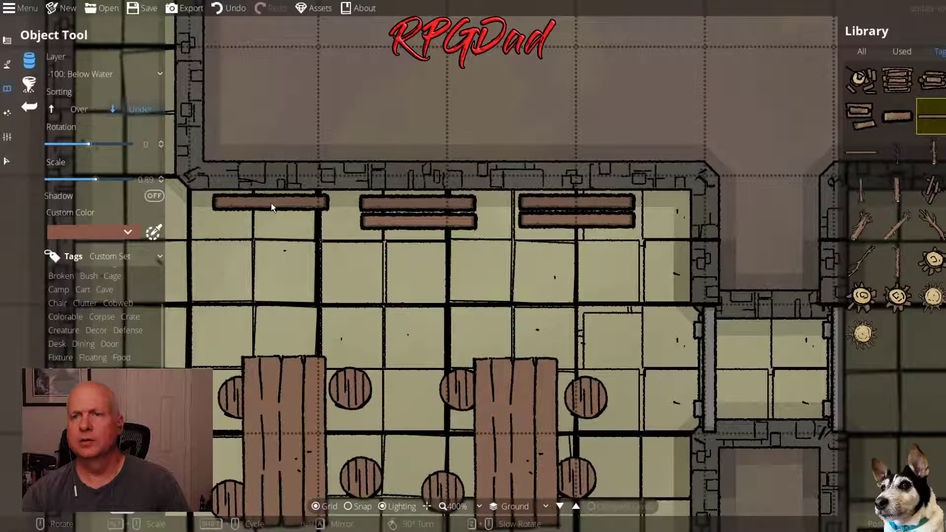
{"action": "left_click", "coordinate": [271, 205]}
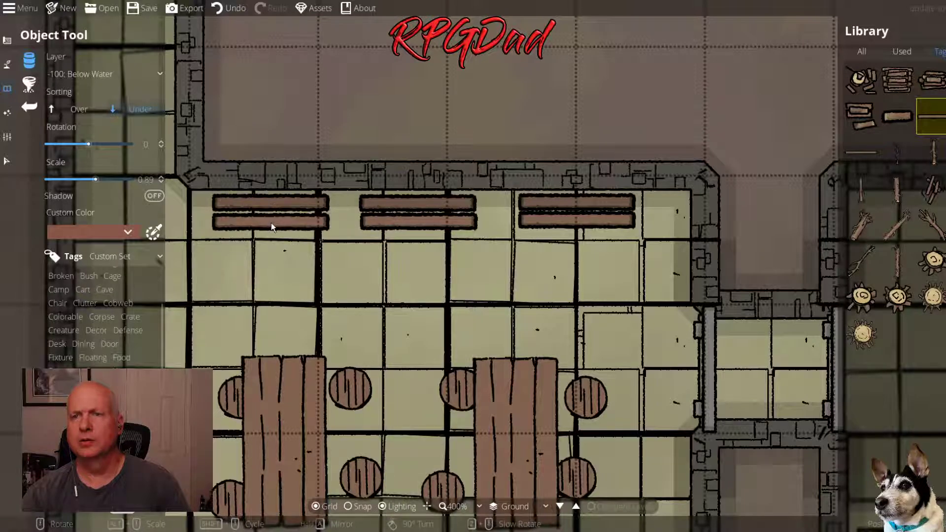
{"action": "left_click_drag", "start_coordinate": [95, 180], "coordinate": [70, 180]}
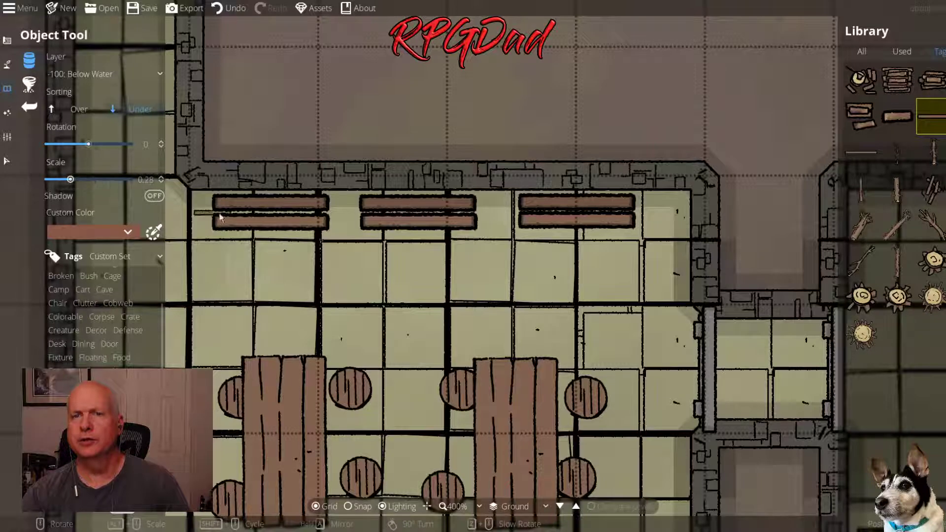
{"action": "scroll", "coordinate": [229, 217], "scroll_direction": "up", "scroll_amount": 6}
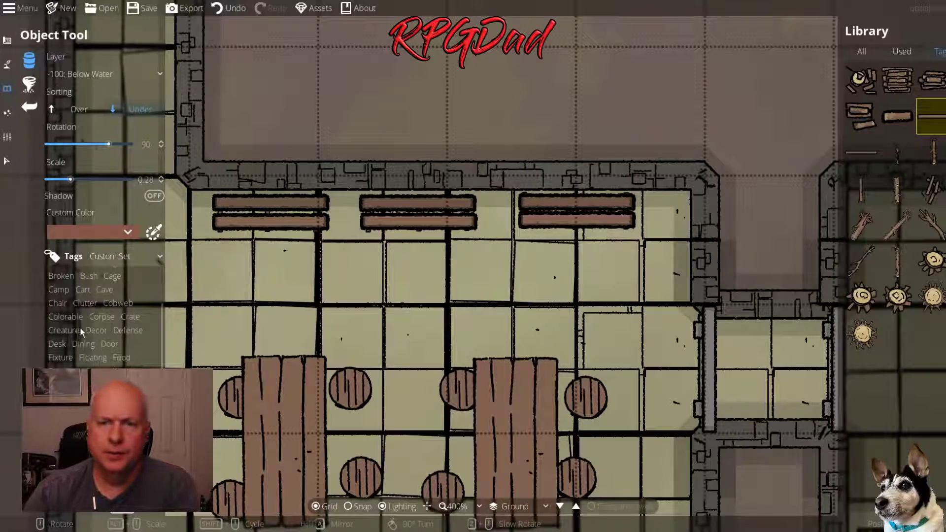
Place the grey two-handled pot from the dining objects on the west shelf at 90 degrees and 0.28 scale, sorted over
{"action": "left_click", "coordinate": [83, 344]}
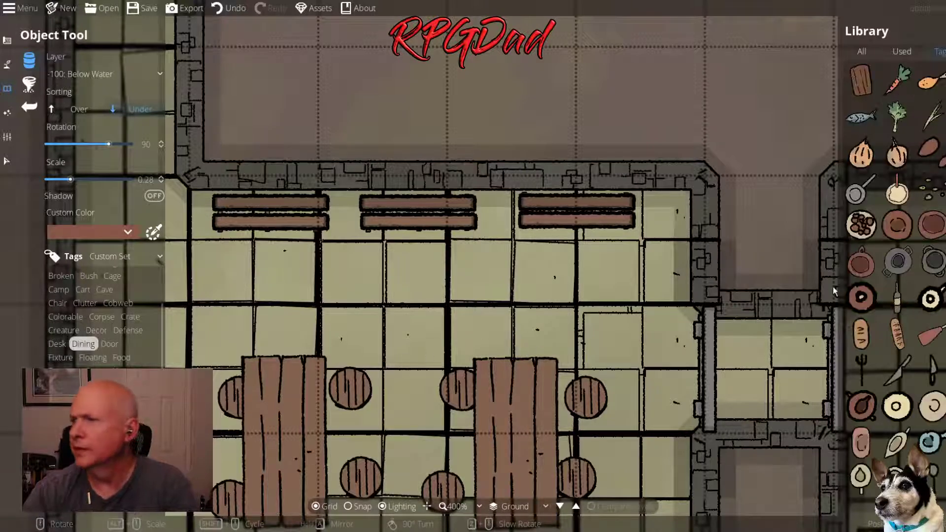
{"action": "left_click", "coordinate": [895, 264]}
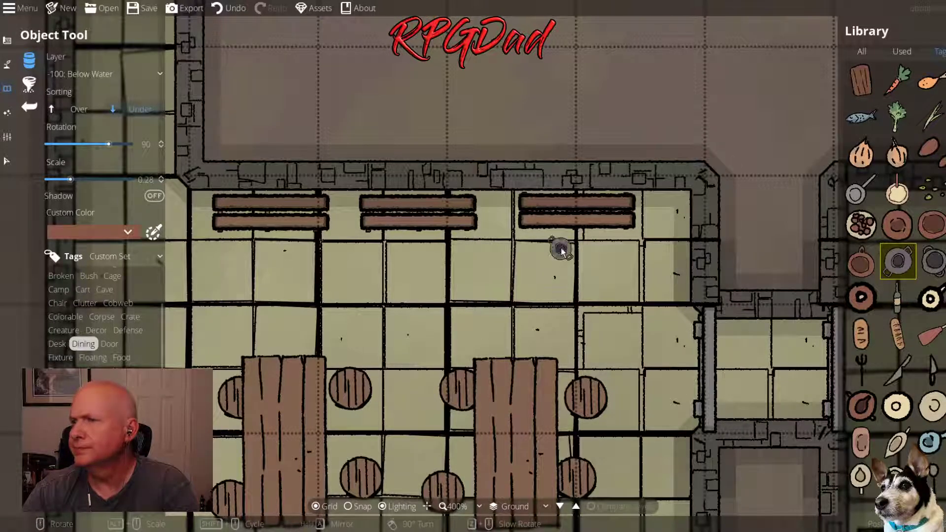
{"action": "left_click", "coordinate": [79, 108]}
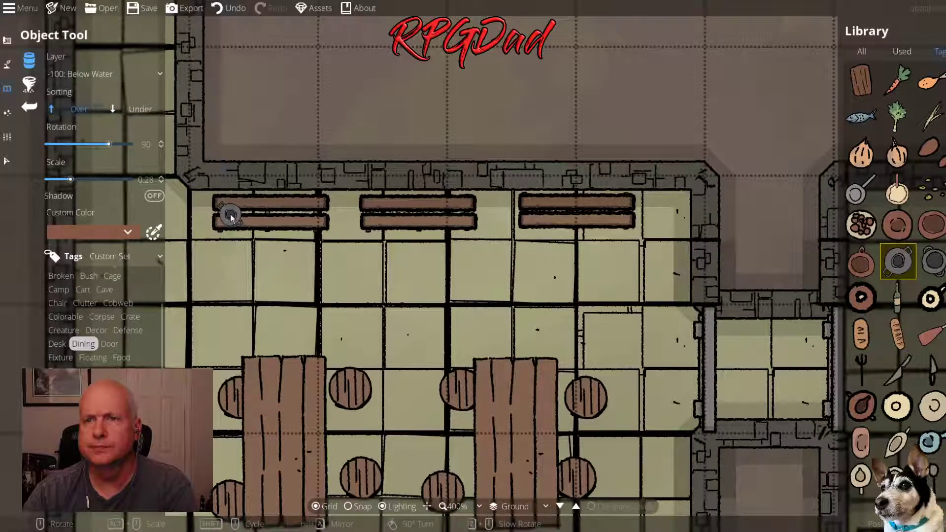
{"action": "left_click", "coordinate": [230, 216]}
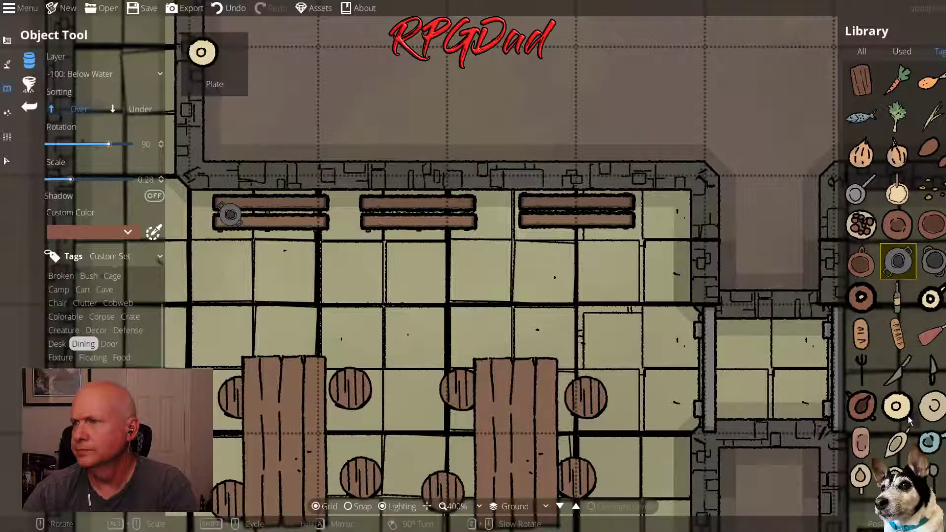
Place the brown round dish at the east end and overlapping plates at the west end of the east shelf, at 0.28 scale
{"action": "left_click", "coordinate": [870, 411]}
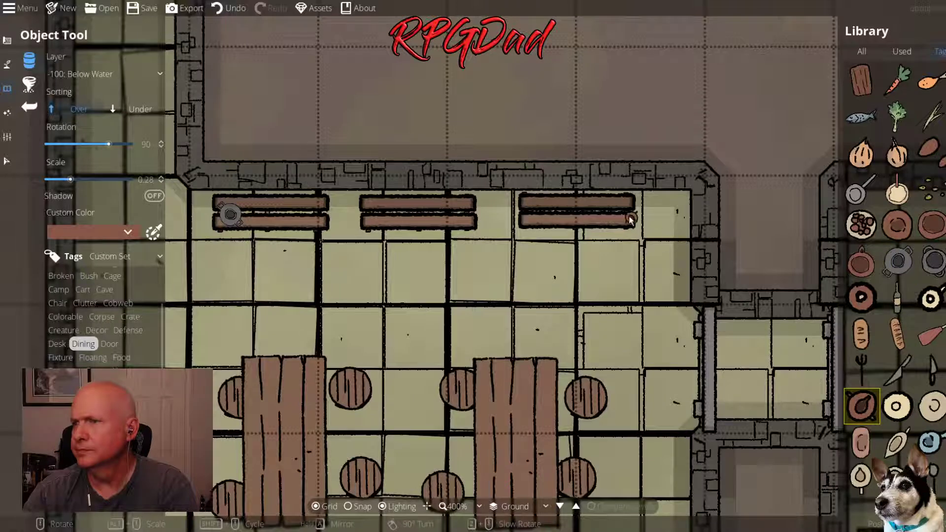
{"action": "left_click", "coordinate": [615, 207]}
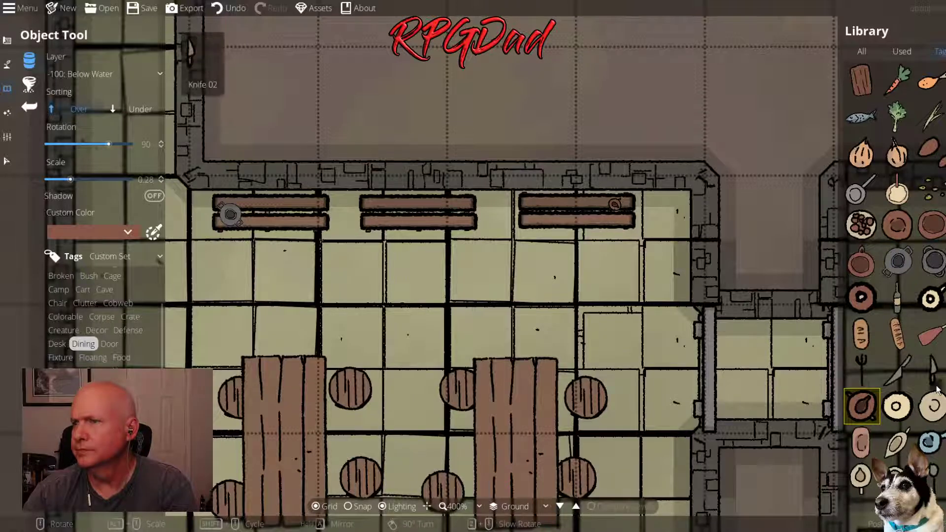
{"action": "left_click", "coordinate": [897, 409]}
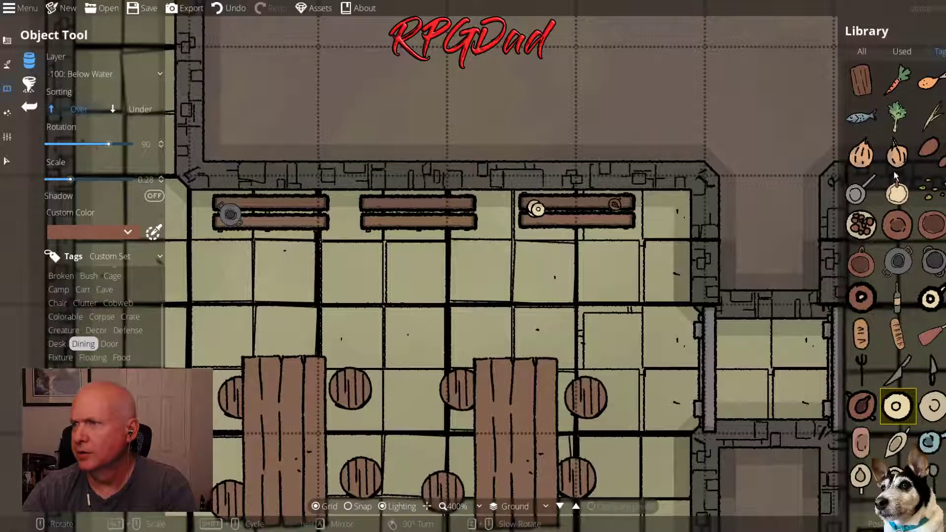
Place the round handled vessel from the bar objects on the east plank table, rotated 165 degrees at 0.9 scale
{"action": "scroll", "coordinate": [82, 347], "scroll_direction": "up", "scroll_amount": 3}
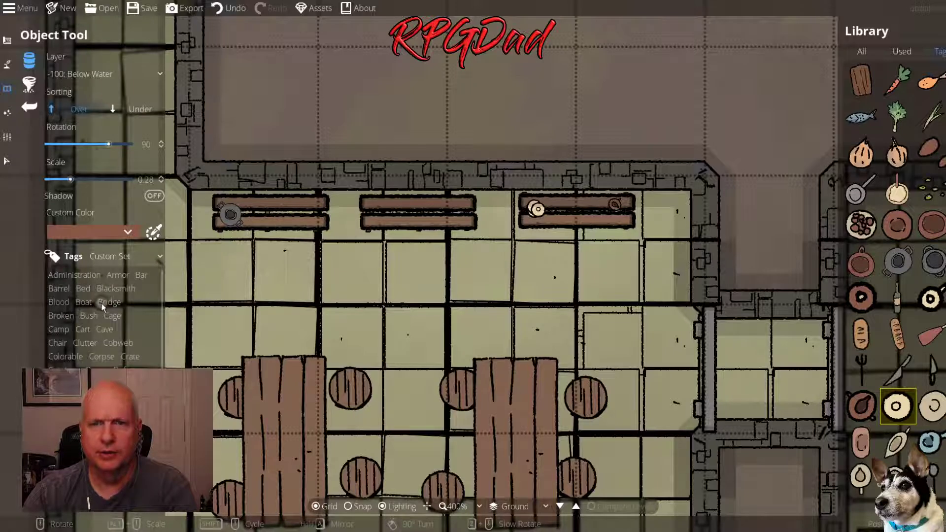
{"action": "left_click", "coordinate": [146, 278]}
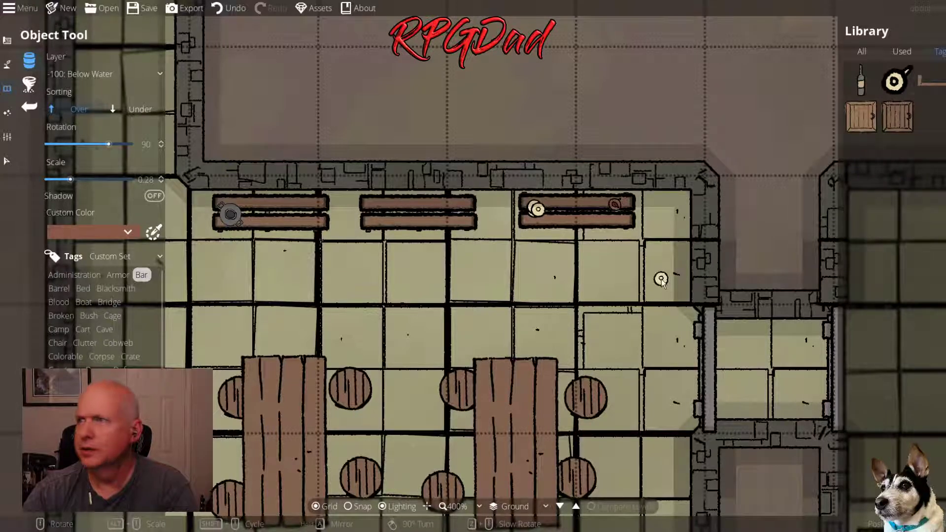
{"action": "left_click", "coordinate": [894, 84]}
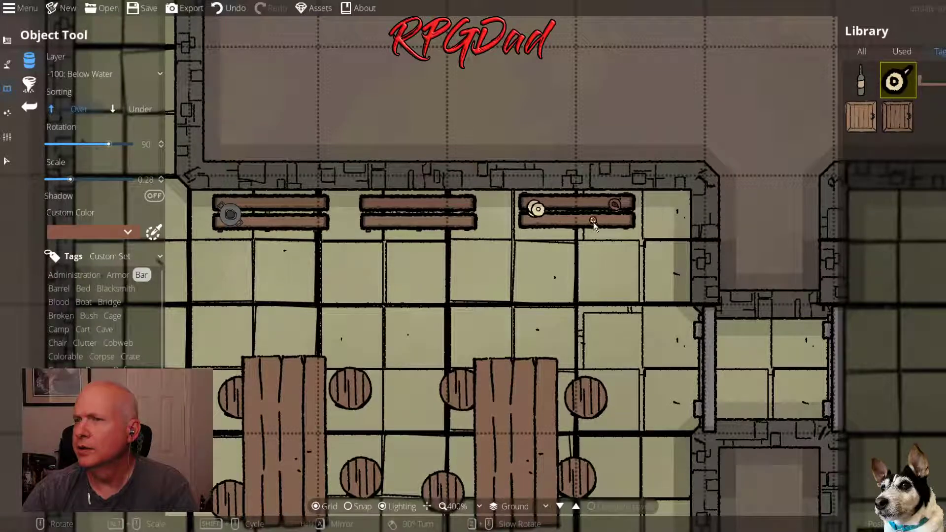
{"action": "scroll", "coordinate": [500, 422], "scroll_direction": "up", "scroll_amount": 1}
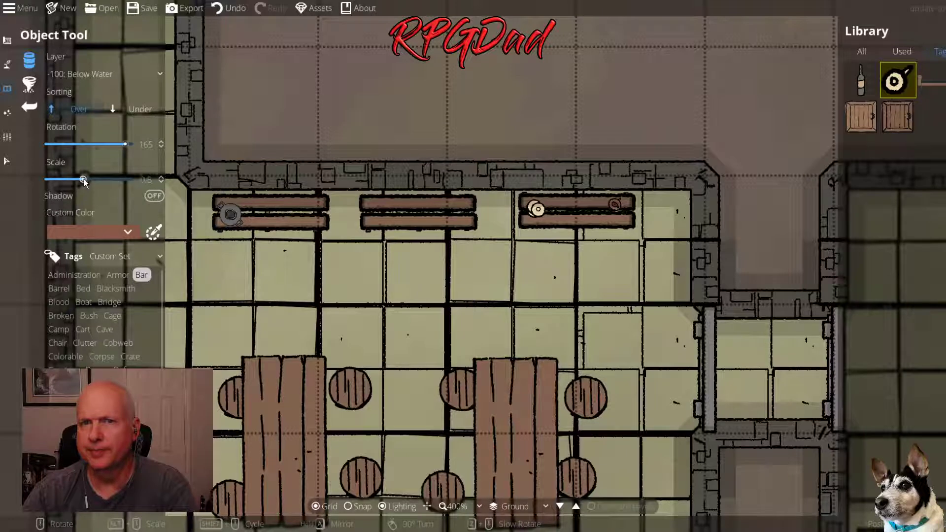
{"action": "left_click_drag", "start_coordinate": [84, 182], "coordinate": [97, 183]}
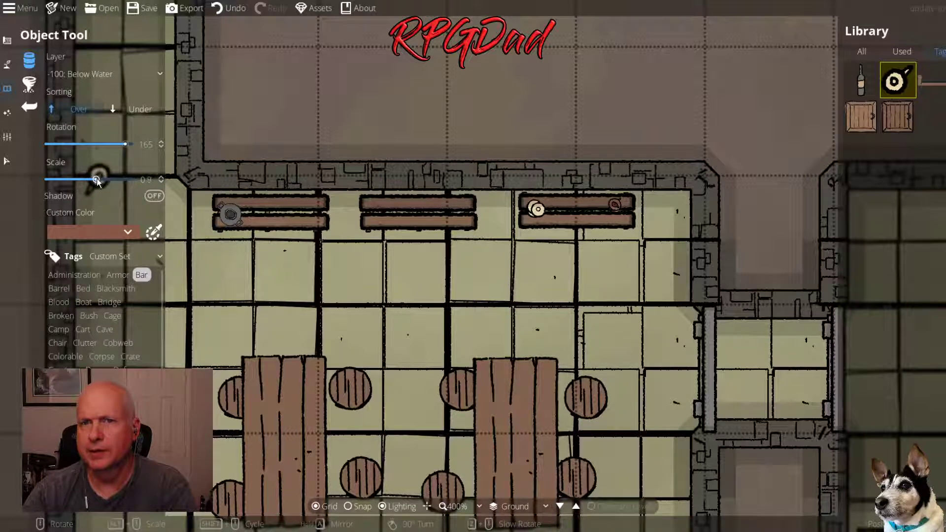
{"action": "left_click", "coordinate": [508, 420]}
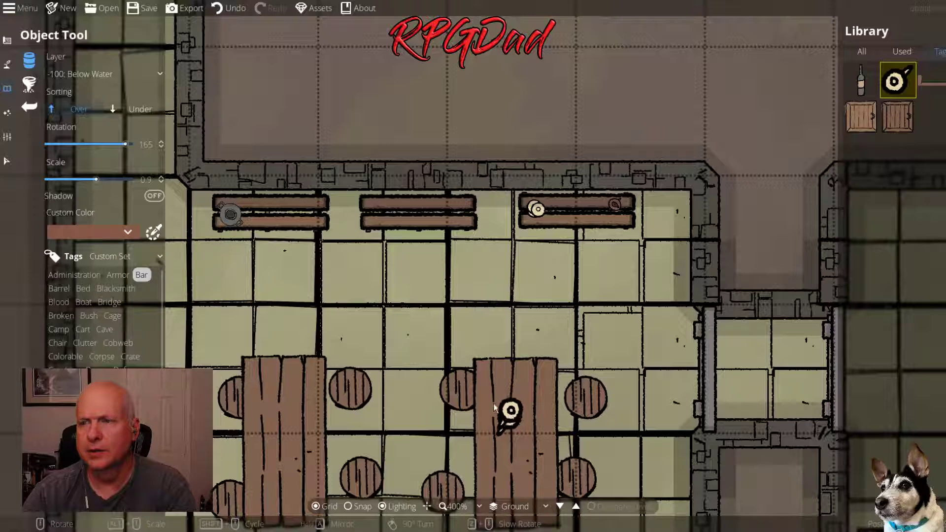
Filter the object library with the Tavern tag set
{"action": "scroll", "coordinate": [275, 421], "scroll_direction": "down", "scroll_amount": 5}
{"action": "scroll", "coordinate": [103, 346], "scroll_direction": "down", "scroll_amount": 2}
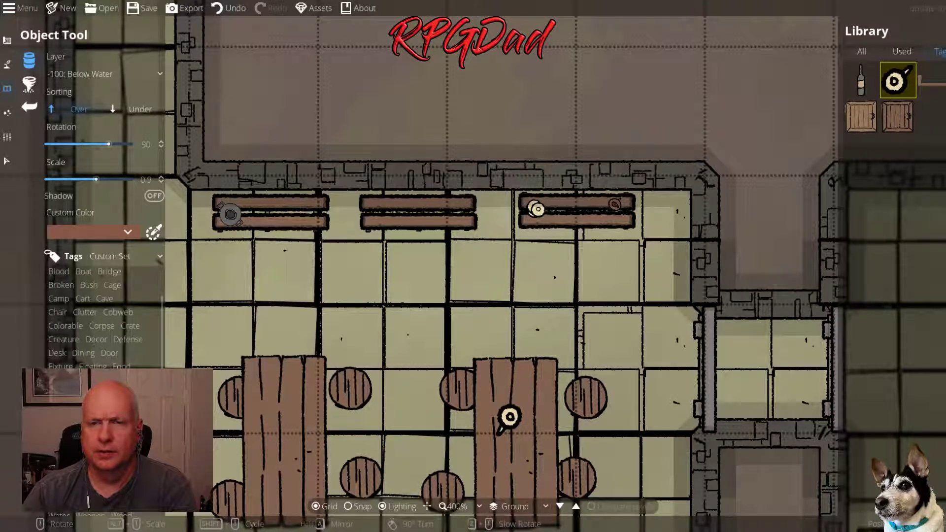
{"action": "left_click", "coordinate": [145, 258]}
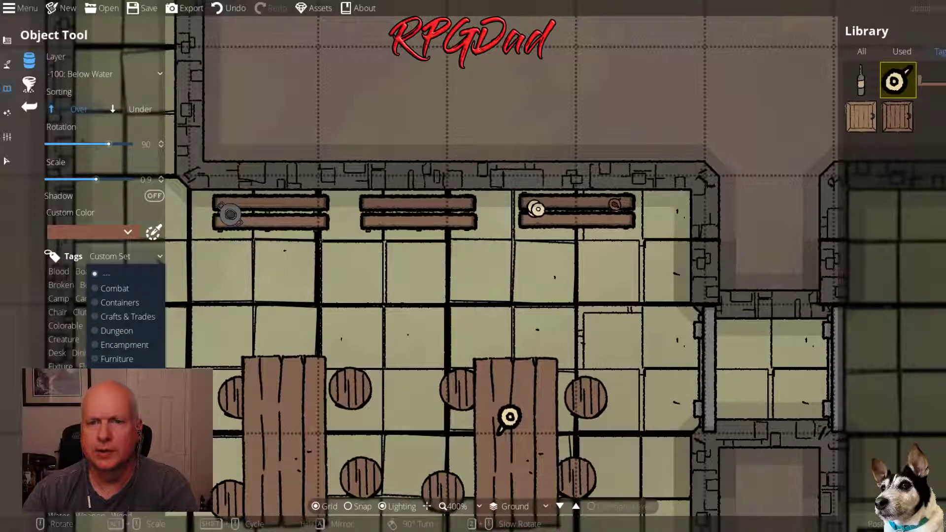
{"action": "left_click", "coordinate": [111, 437]}
{"action": "scroll", "coordinate": [908, 300], "scroll_direction": "down", "scroll_amount": 2}
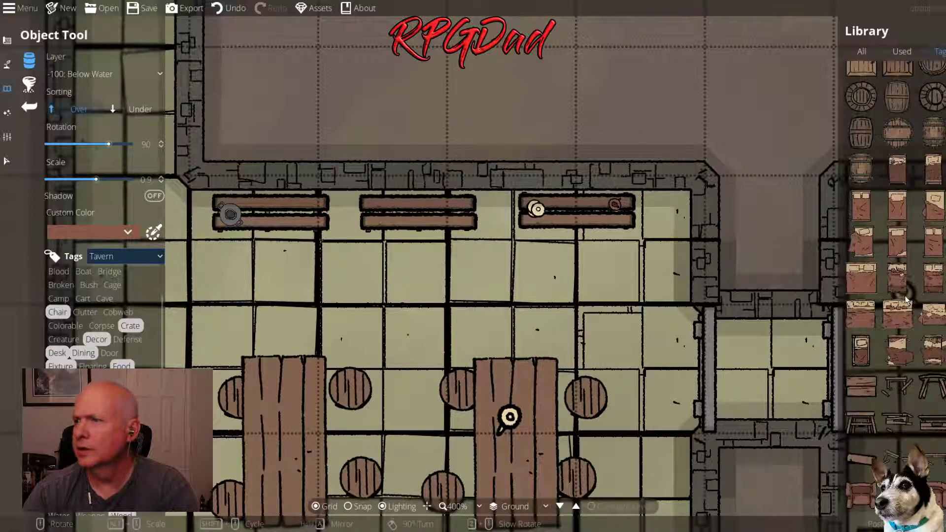
Place the grey Big Bowl 05 on the west half of the middle shelf, rotated 75 degrees at 0.9 scale
{"action": "scroll", "coordinate": [906, 300], "scroll_direction": "down", "scroll_amount": 5}
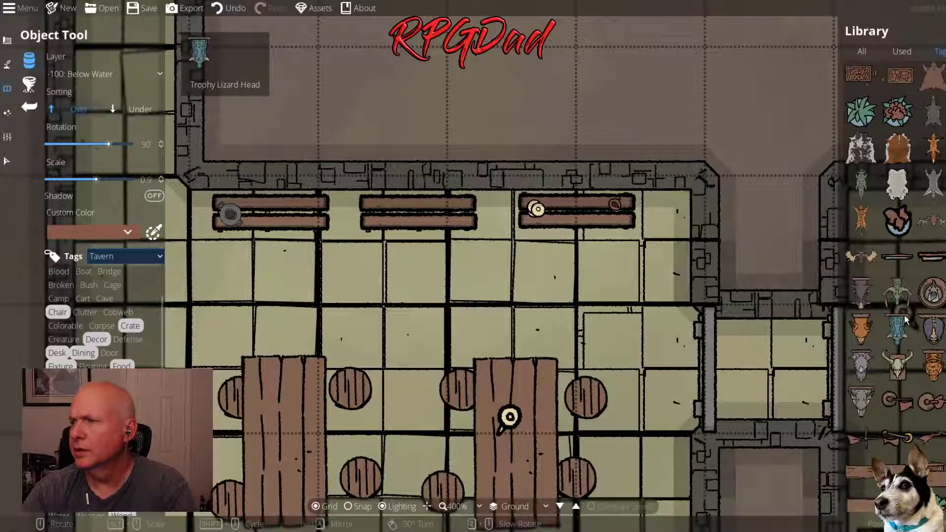
{"action": "scroll", "coordinate": [904, 317], "scroll_direction": "down", "scroll_amount": 6}
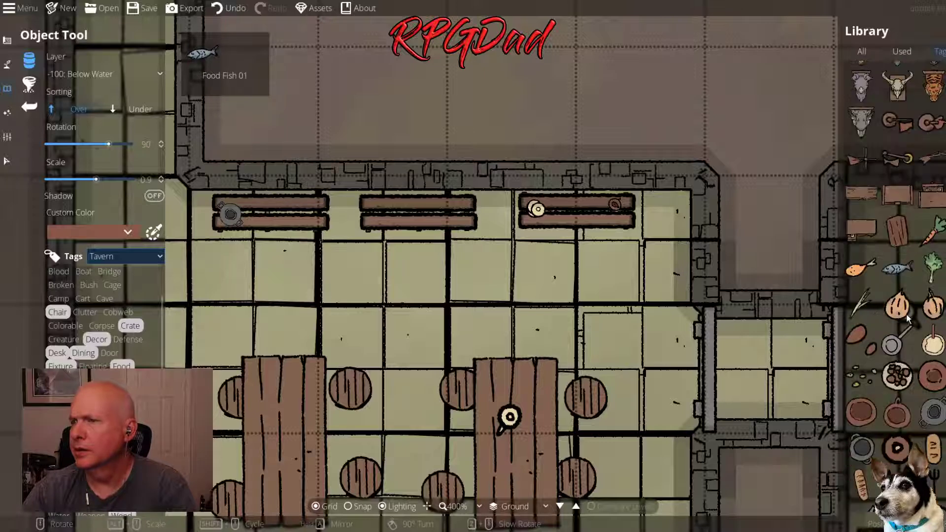
{"action": "scroll", "coordinate": [908, 319], "scroll_direction": "down", "scroll_amount": 1}
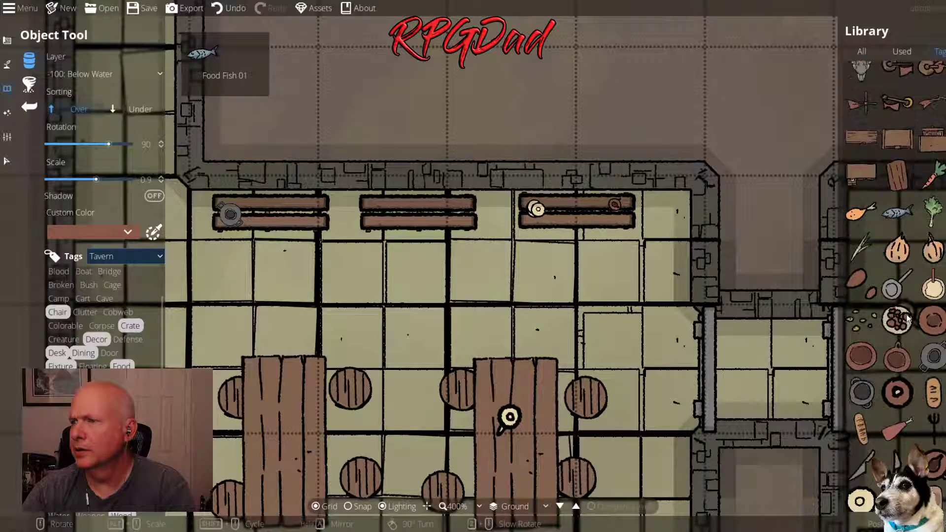
{"action": "left_click", "coordinate": [904, 363]}
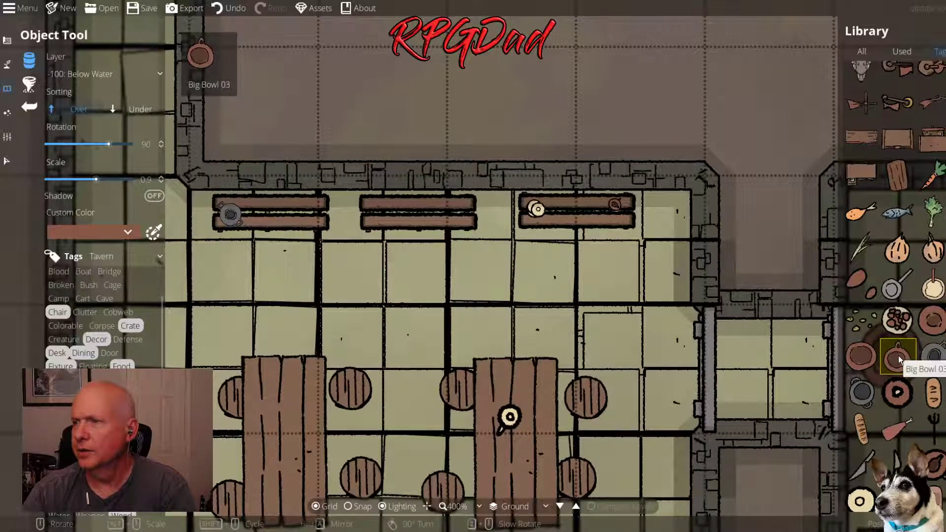
{"action": "scroll", "coordinate": [419, 340], "scroll_direction": "down", "scroll_amount": 1}
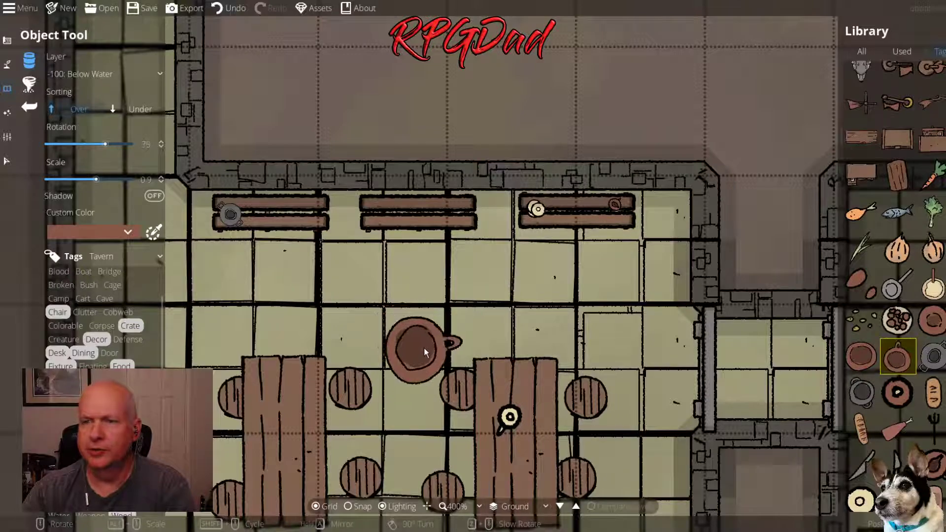
{"action": "scroll", "coordinate": [422, 347], "scroll_direction": "down", "scroll_amount": 1}
{"action": "scroll", "coordinate": [421, 344], "scroll_direction": "down", "scroll_amount": 3}
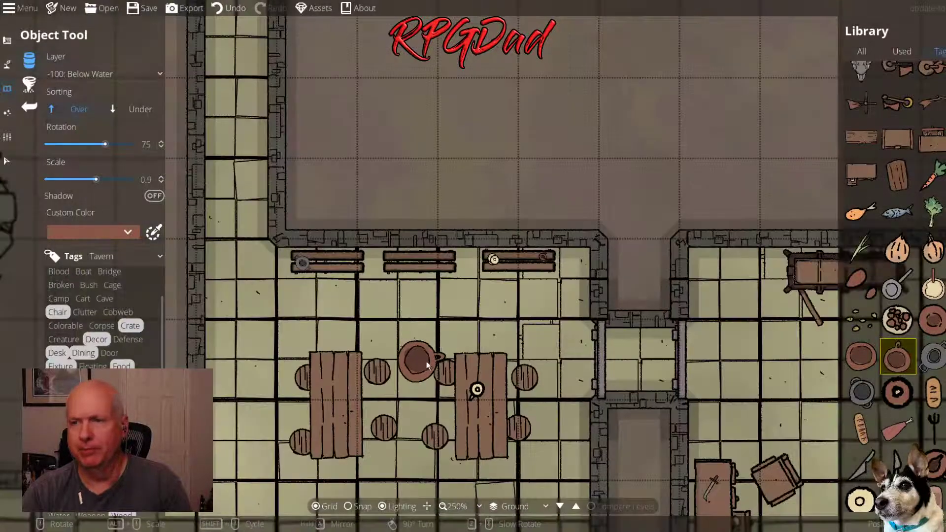
{"action": "left_click", "coordinate": [860, 396]}
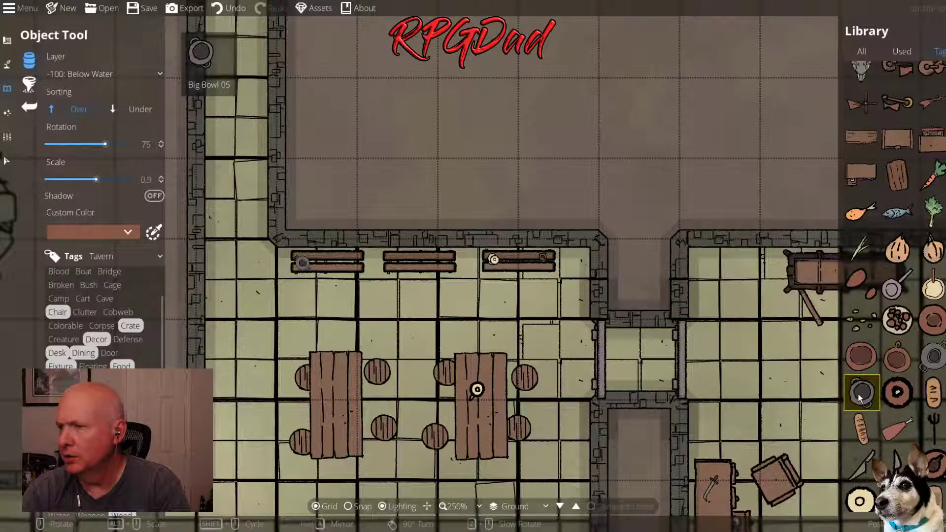
{"action": "left_click", "coordinate": [407, 264]}
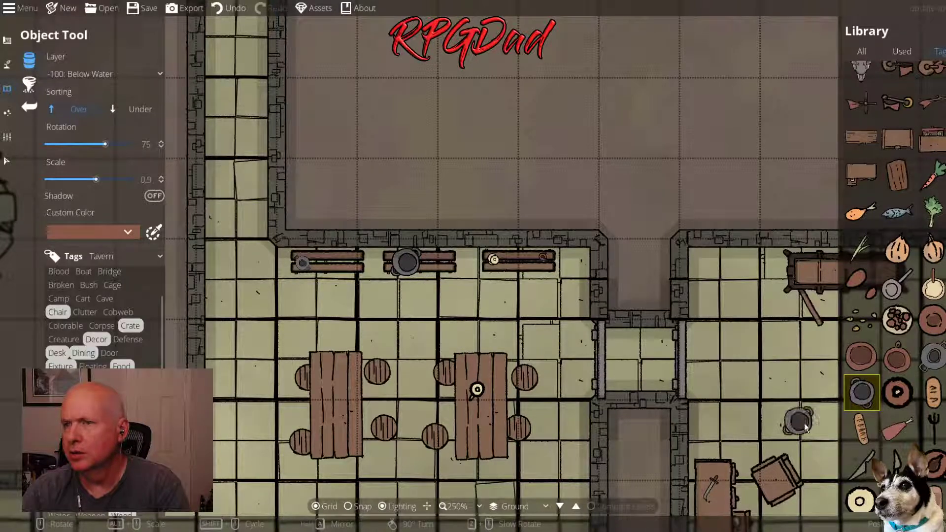
Place the round plate of food on the south end of the east plank table at 75 degrees and 0.9 scale
{"action": "mouse_move", "coordinate": [901, 442]}
{"action": "scroll", "coordinate": [901, 438], "scroll_direction": "down", "scroll_amount": 5}
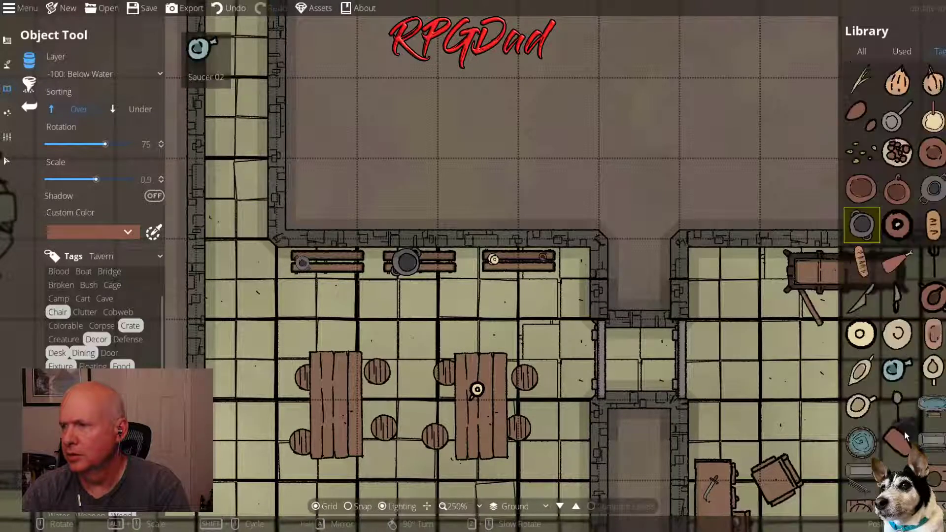
{"action": "scroll", "coordinate": [896, 423], "scroll_direction": "down", "scroll_amount": 5}
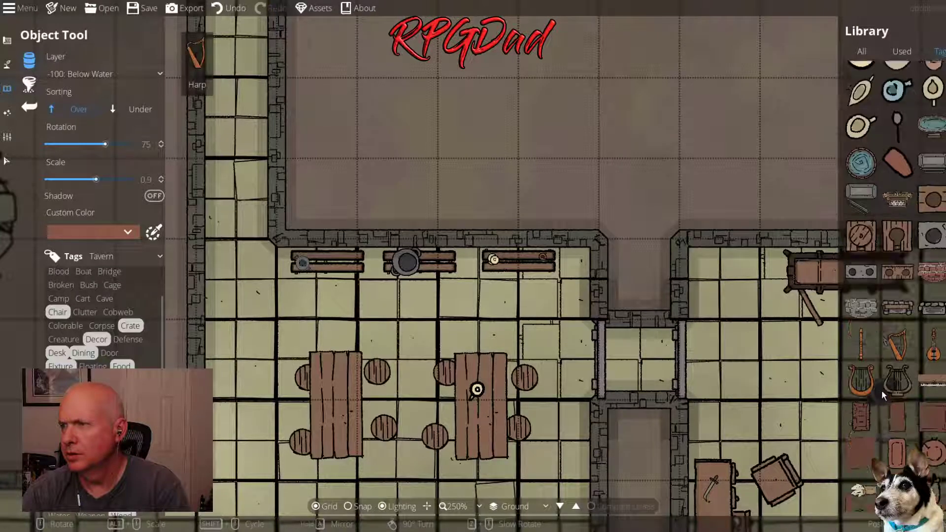
{"action": "scroll", "coordinate": [881, 391], "scroll_direction": "down", "scroll_amount": 3}
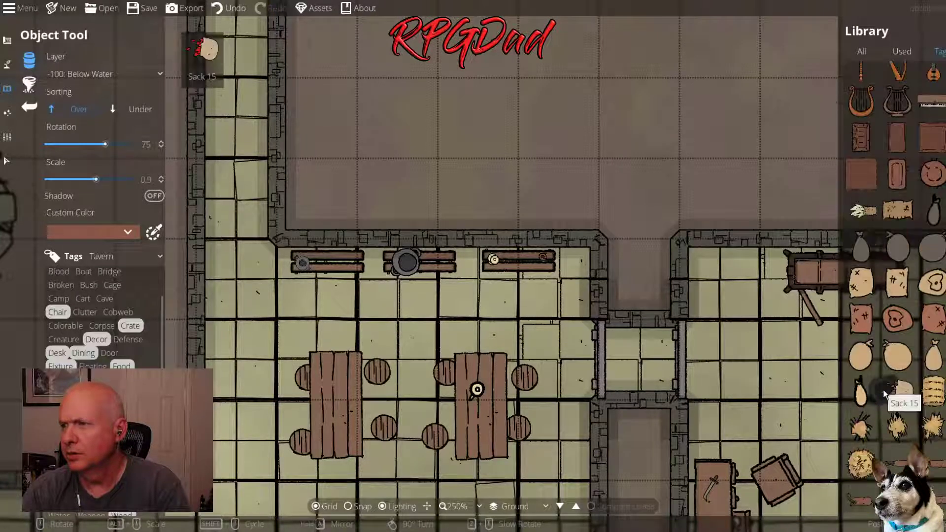
{"action": "scroll", "coordinate": [882, 392], "scroll_direction": "down", "scroll_amount": 8}
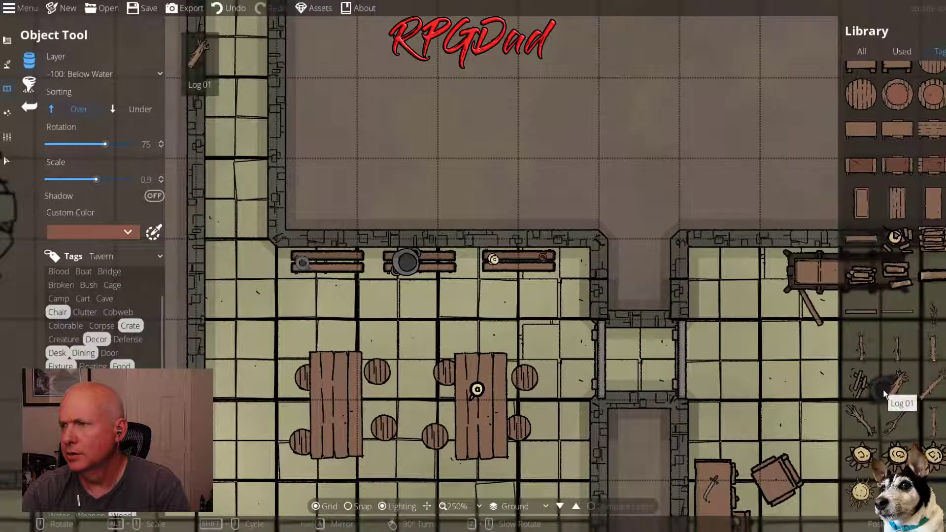
{"action": "scroll", "coordinate": [883, 392], "scroll_direction": "up", "scroll_amount": 10}
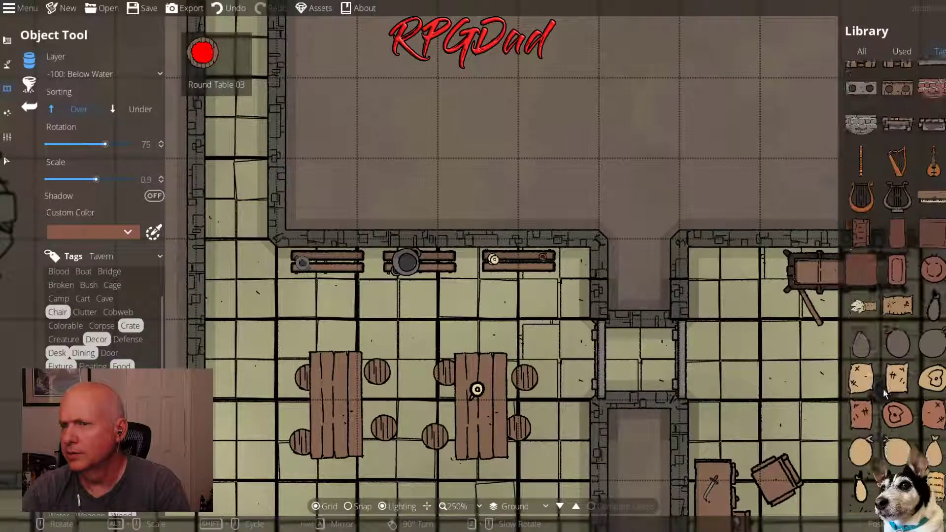
{"action": "scroll", "coordinate": [883, 392], "scroll_direction": "up", "scroll_amount": 5}
{"action": "scroll", "coordinate": [883, 389], "scroll_direction": "down", "scroll_amount": 1}
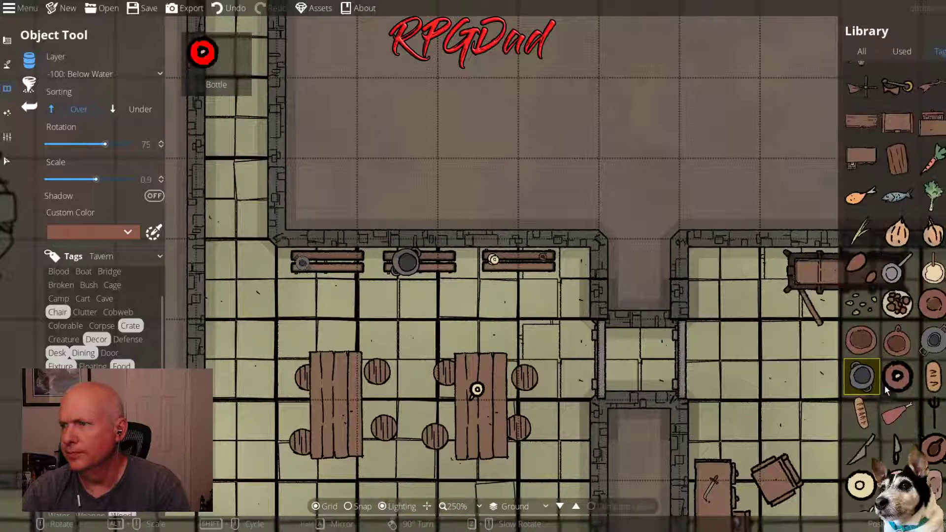
{"action": "left_click", "coordinate": [898, 313]}
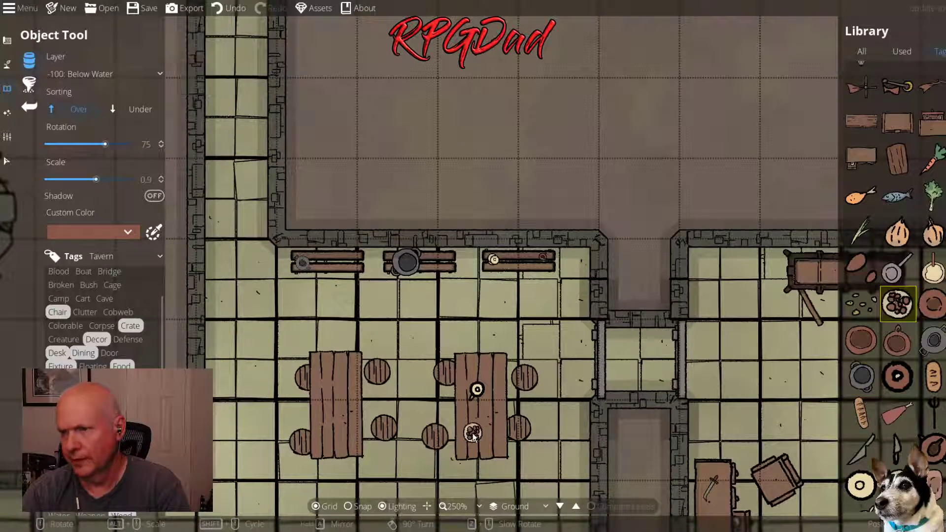
{"action": "left_click", "coordinate": [474, 442]}
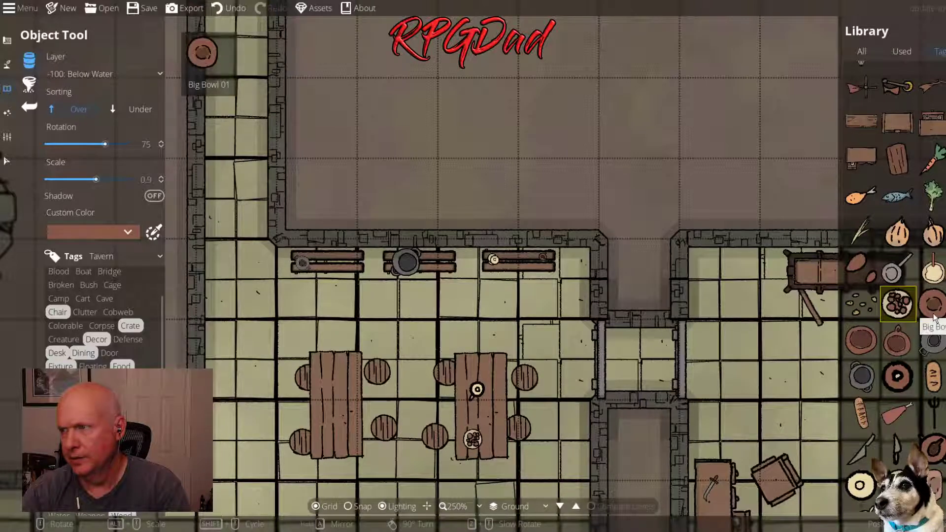
Mount the green horned trophy head on the dining room's south wall, rotated -180 degrees at 0.9 scale
{"action": "scroll", "coordinate": [924, 242], "scroll_direction": "up", "scroll_amount": 5}
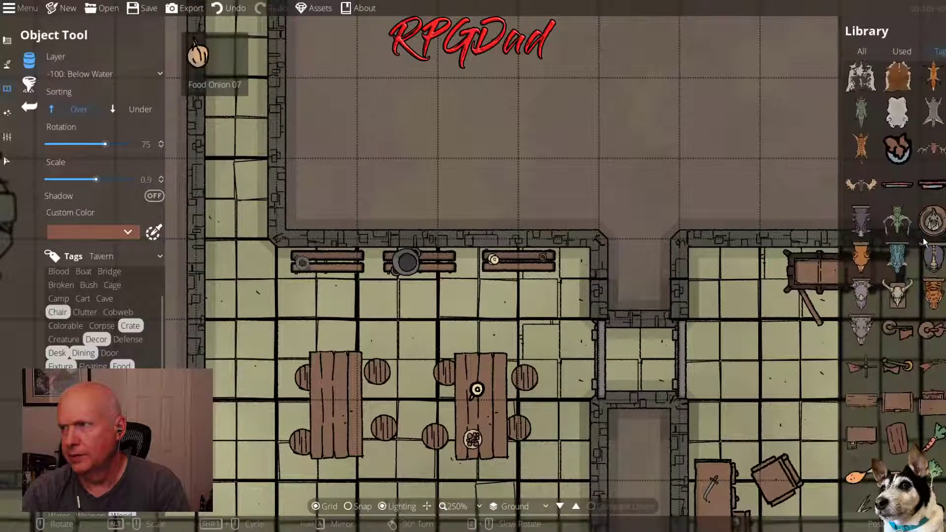
{"action": "left_click", "coordinate": [898, 220]}
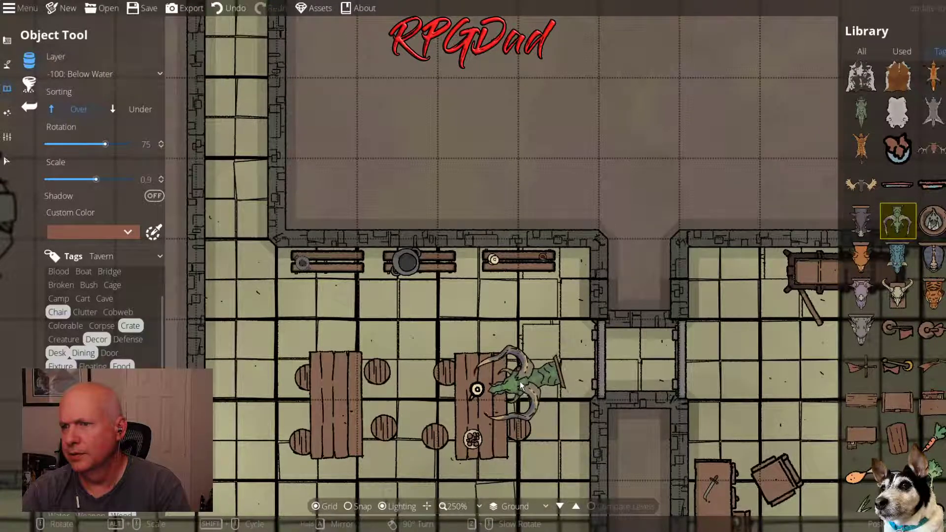
{"action": "left_click_drag", "start_coordinate": [521, 368], "coordinate": [569, 129]}
{"action": "scroll", "coordinate": [423, 273], "scroll_direction": "down", "scroll_amount": 10}
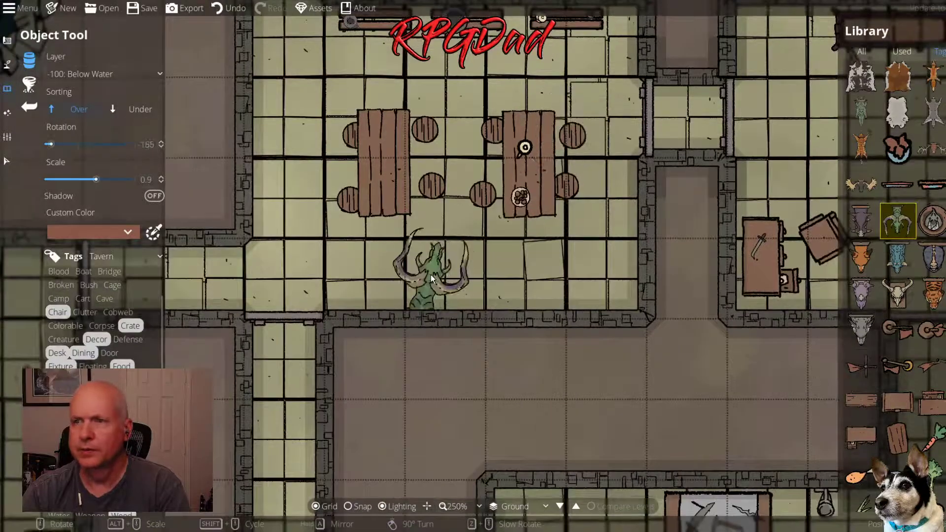
{"action": "scroll", "coordinate": [460, 262], "scroll_direction": "down", "scroll_amount": 2}
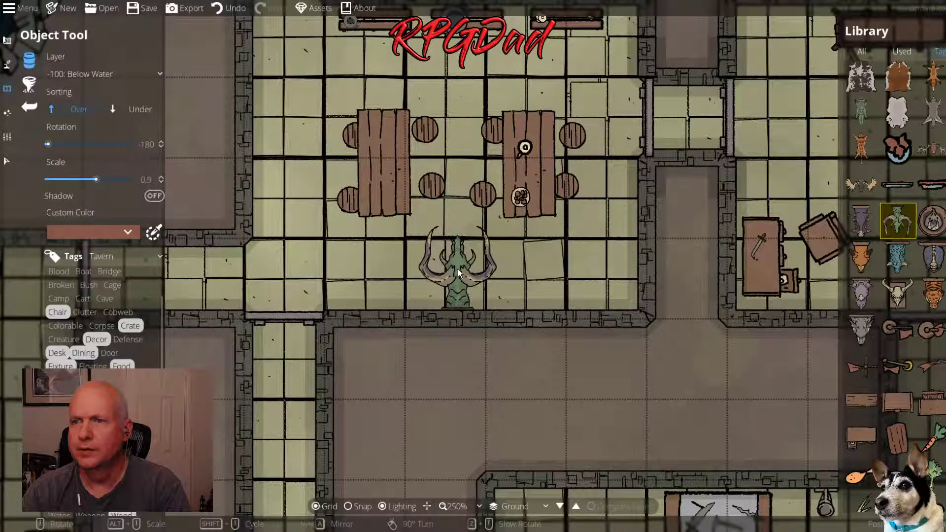
{"action": "left_click", "coordinate": [457, 269]}
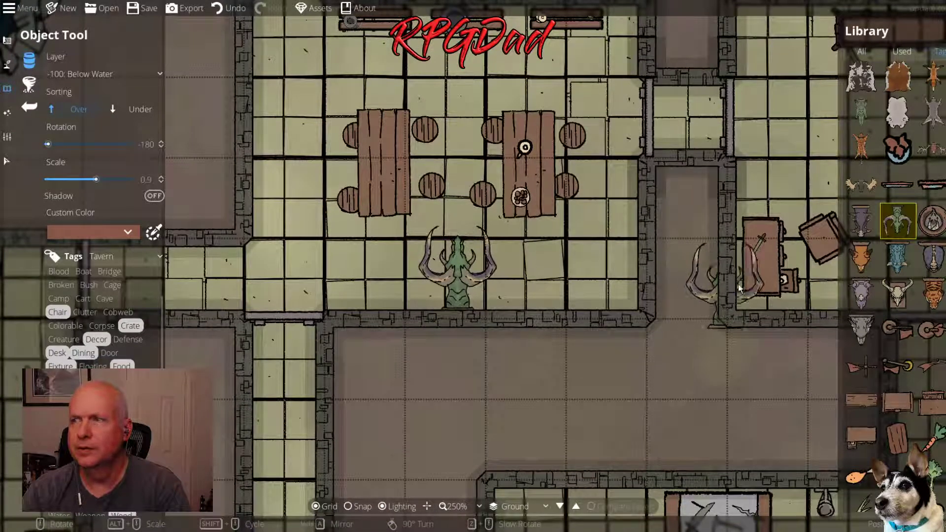
Place Big Bowl 01 on the west table's south end and on the east end of the west shelf at 0.69 scale
{"action": "scroll", "coordinate": [931, 325], "scroll_direction": "down", "scroll_amount": 6}
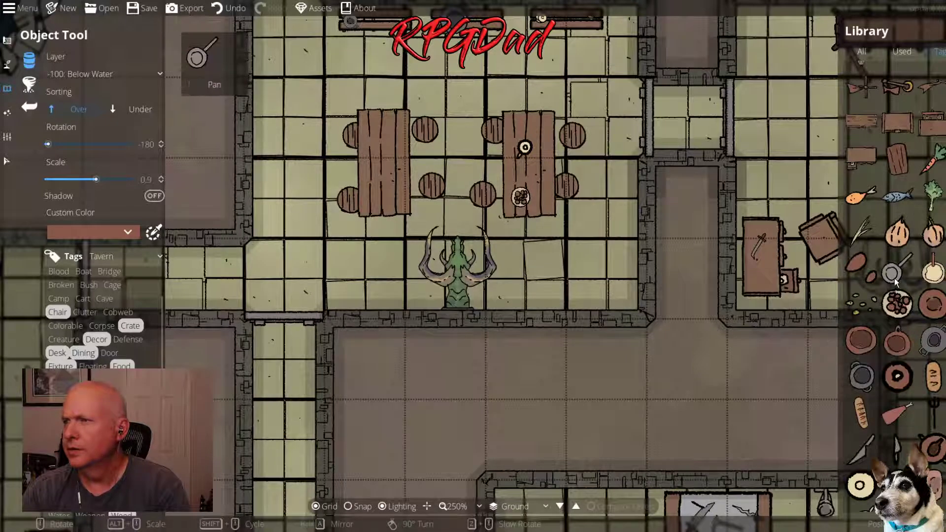
{"action": "left_click", "coordinate": [932, 304]}
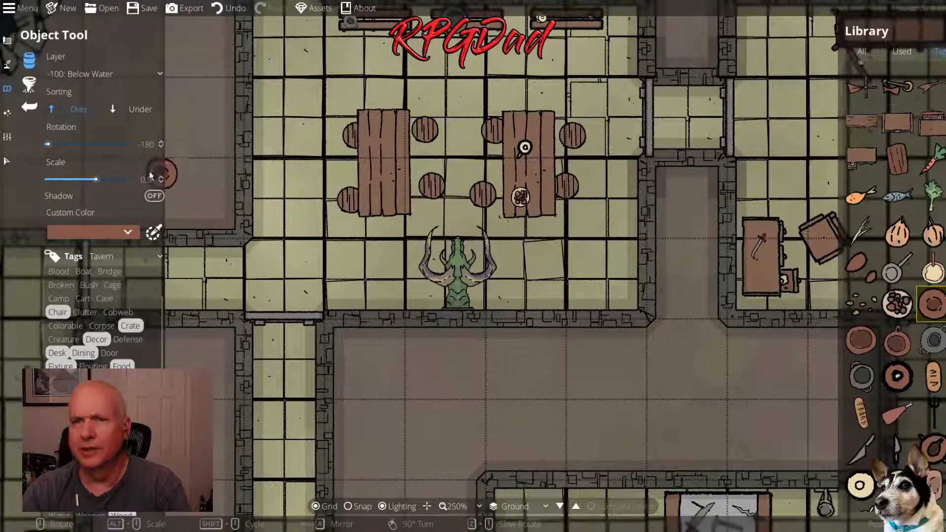
{"action": "left_click_drag", "start_coordinate": [96, 179], "coordinate": [85, 182]}
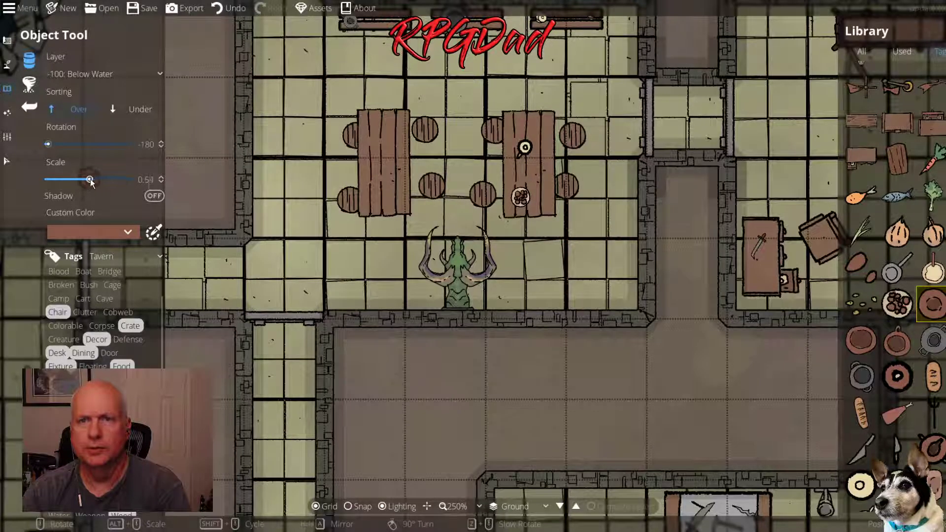
{"action": "left_click", "coordinate": [376, 197]}
{"action": "scroll", "coordinate": [397, 199], "scroll_direction": "up", "scroll_amount": 3}
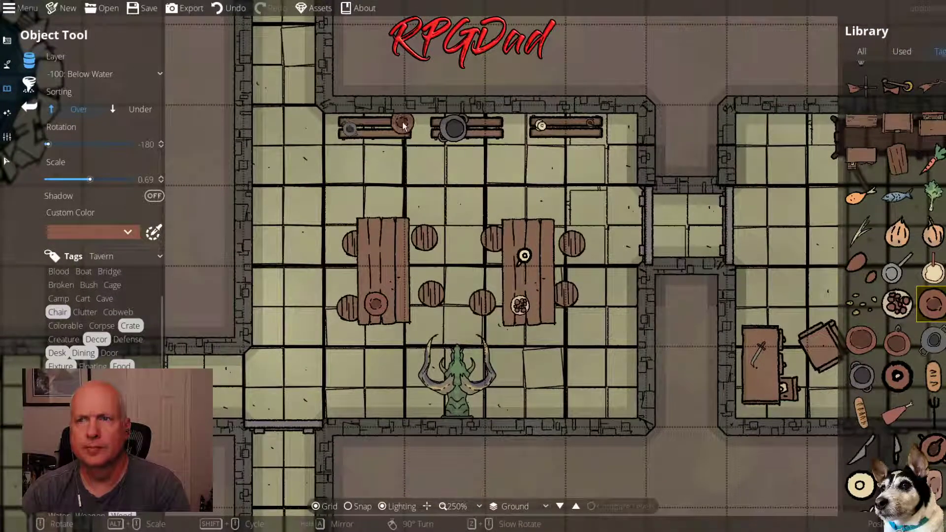
Place the pale round bowl with a utensil on the west table's north half, rotated -150 degrees at 0.69 scale
{"action": "left_click", "coordinate": [861, 341]}
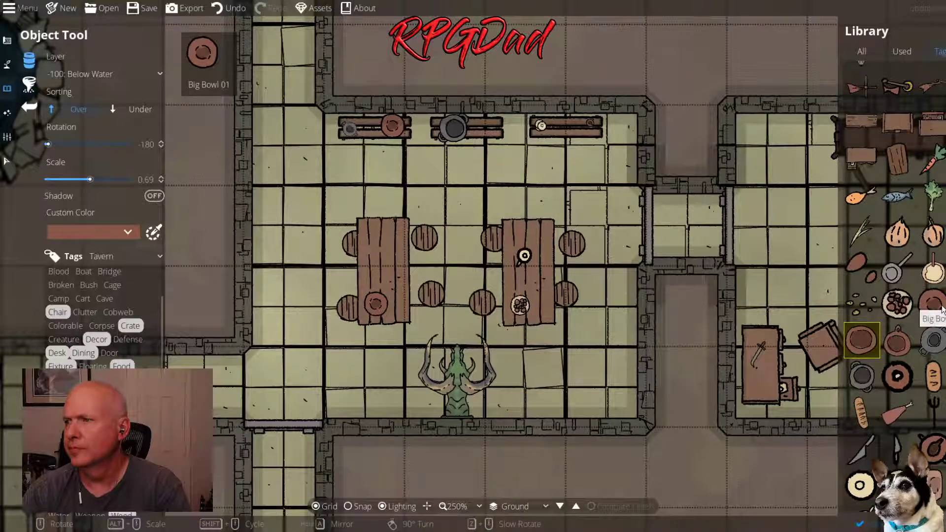
{"action": "left_click", "coordinate": [931, 276]}
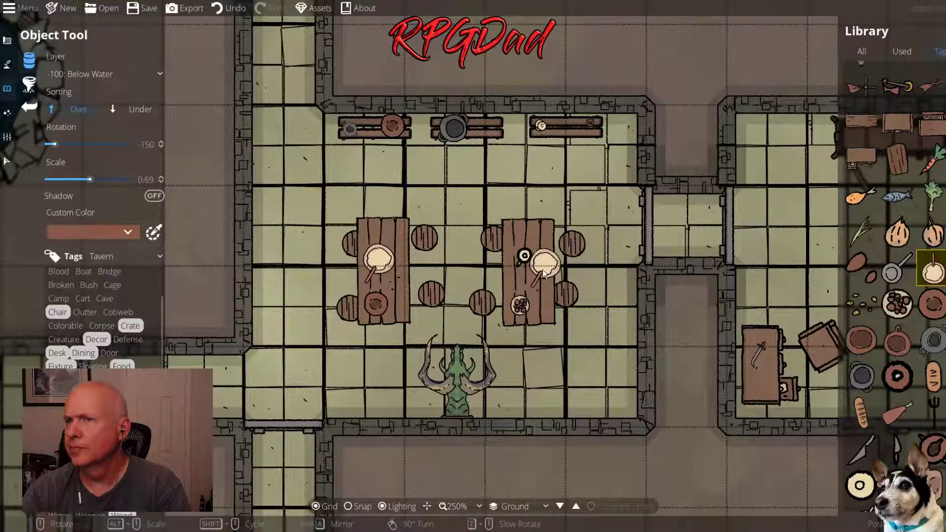
Review the whole map, from the furnished dungeon rooms and caves to the outdoor cliff, forest and camp
{"action": "scroll", "coordinate": [544, 269], "scroll_direction": "down", "scroll_amount": 5}
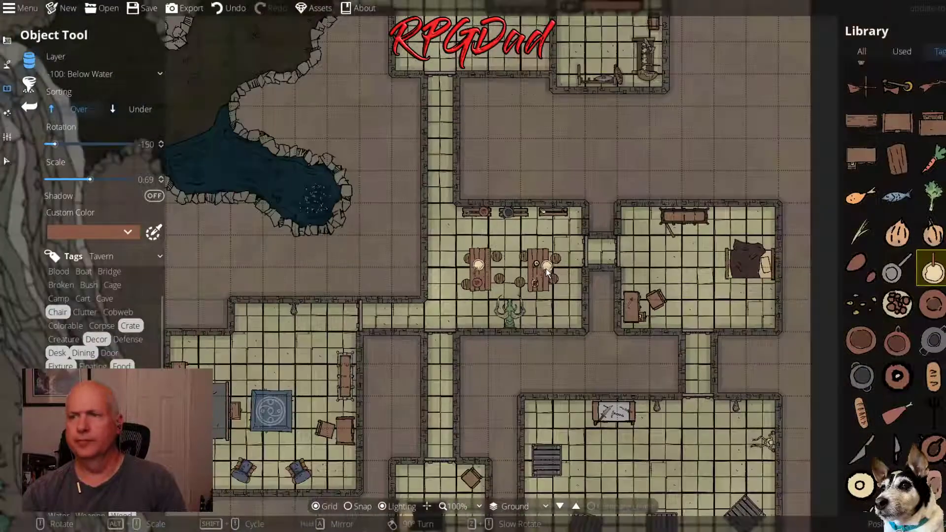
{"action": "left_click_drag", "start_coordinate": [479, 251], "coordinate": [724, 346]}
{"action": "left_click_drag", "start_coordinate": [709, 177], "coordinate": [412, 360]}
{"action": "left_click_drag", "start_coordinate": [412, 321], "coordinate": [571, 351]}
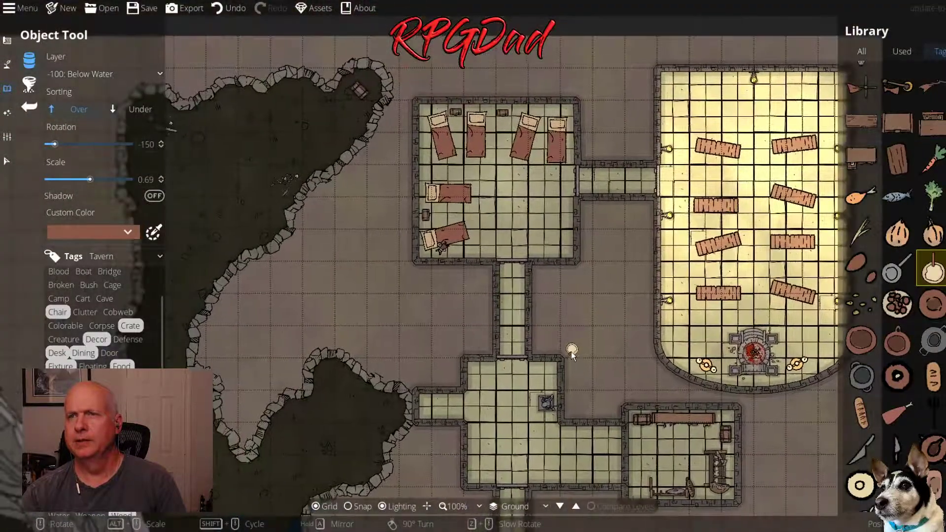
{"action": "left_click_drag", "start_coordinate": [562, 291], "coordinate": [576, 170]}
{"action": "scroll", "coordinate": [567, 301], "scroll_direction": "down", "scroll_amount": 1}
{"action": "left_click_drag", "start_coordinate": [563, 452], "coordinate": [644, 164]}
{"action": "left_click_drag", "start_coordinate": [704, 297], "coordinate": [648, 396]}
{"action": "left_click_drag", "start_coordinate": [315, 270], "coordinate": [493, 371]}
{"action": "scroll", "coordinate": [493, 371], "scroll_direction": "down", "scroll_amount": 1}
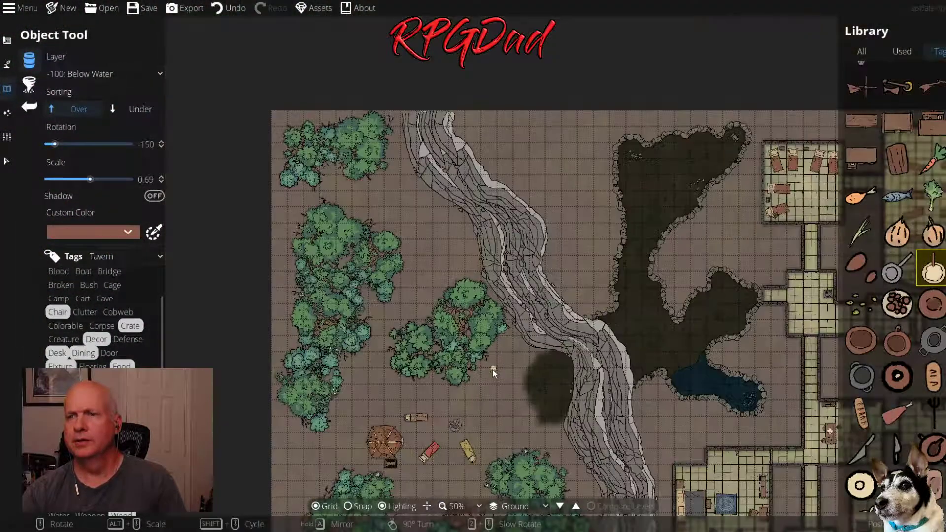
{"action": "left_click_drag", "start_coordinate": [522, 418], "coordinate": [413, 285]}
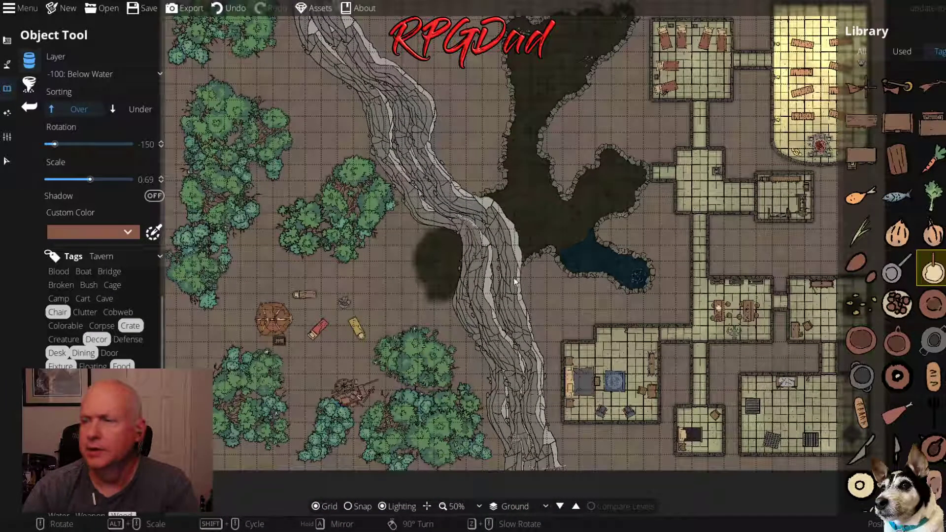
{"action": "left_click_drag", "start_coordinate": [655, 315], "coordinate": [575, 378]}
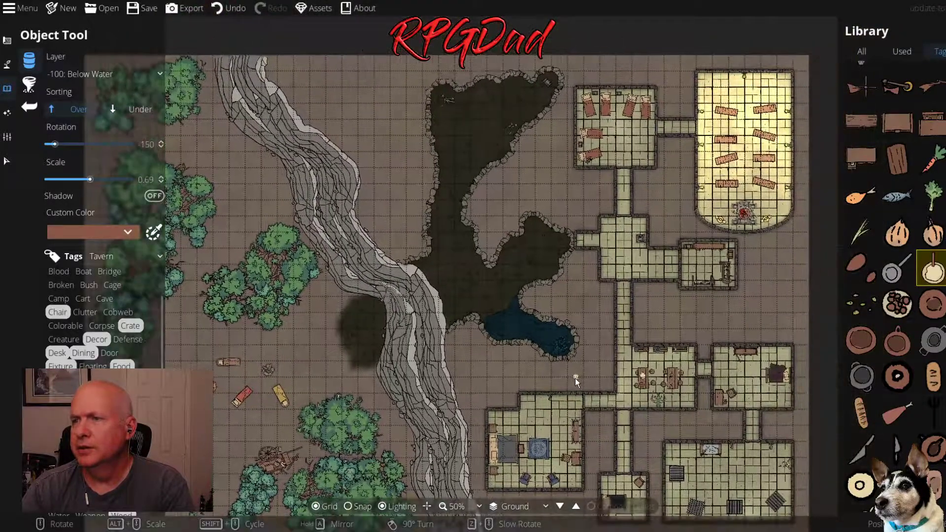
Examine the dungeon rooms, corridors, caves and chapel, and the cliff, forest and camp outside for missing details
{"action": "scroll", "coordinate": [575, 378], "scroll_direction": "up", "scroll_amount": 2}
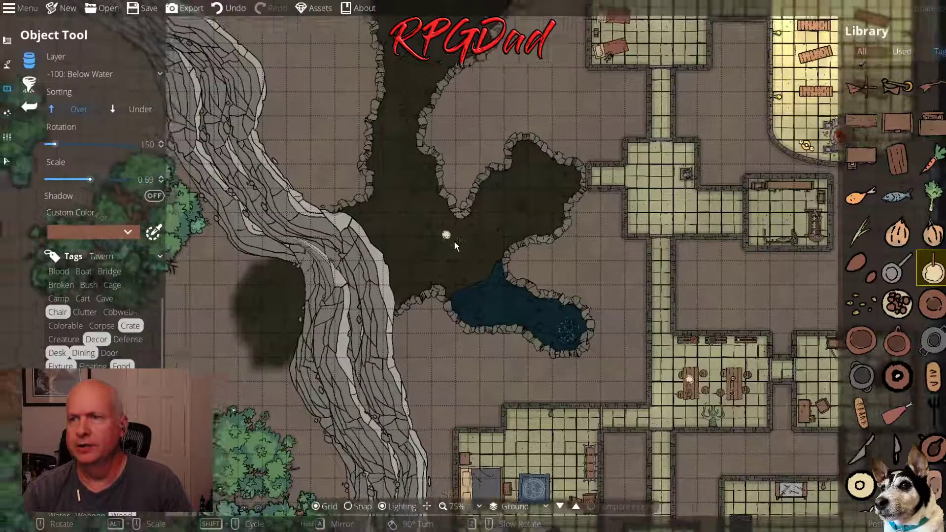
{"action": "left_click_drag", "start_coordinate": [450, 238], "coordinate": [470, 404]}
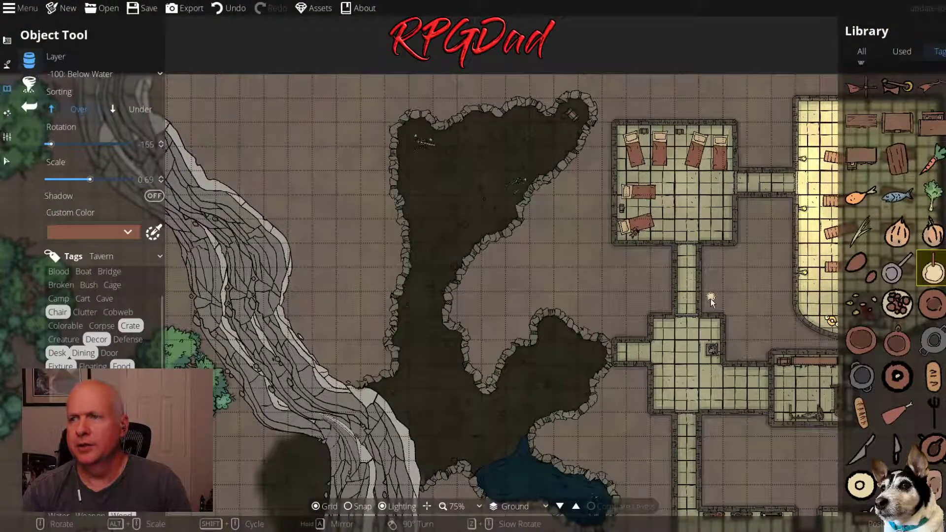
{"action": "left_click_drag", "start_coordinate": [704, 401], "coordinate": [476, 222]}
{"action": "scroll", "coordinate": [313, 318], "scroll_direction": "down", "scroll_amount": 2}
{"action": "left_click_drag", "start_coordinate": [435, 378], "coordinate": [476, 201]}
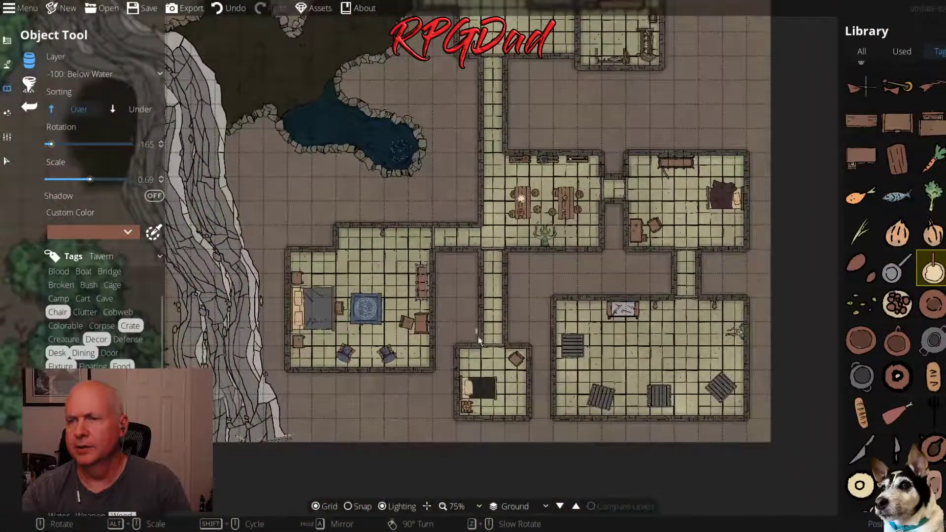
{"action": "left_click_drag", "start_coordinate": [471, 356], "coordinate": [497, 331]}
{"action": "left_click_drag", "start_coordinate": [583, 288], "coordinate": [484, 438]}
{"action": "key", "text": "Left"}
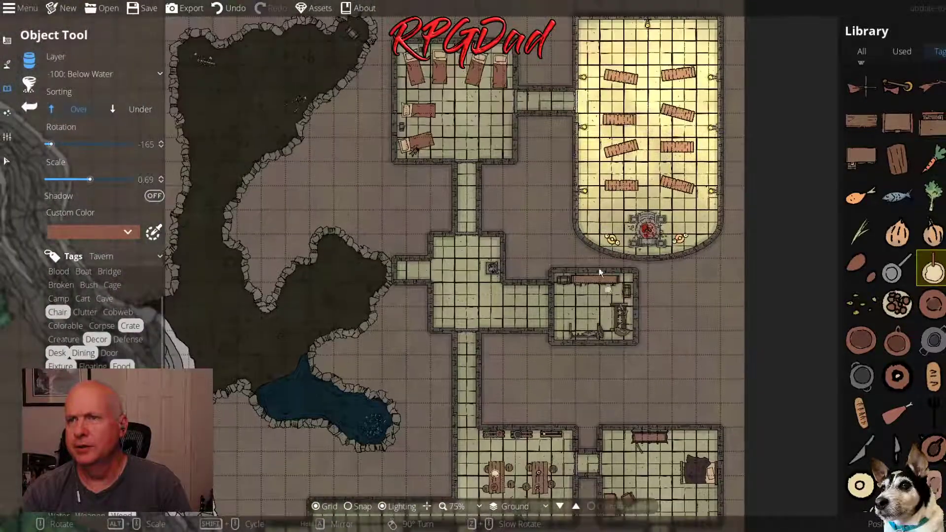
{"action": "key", "text": "Up"}
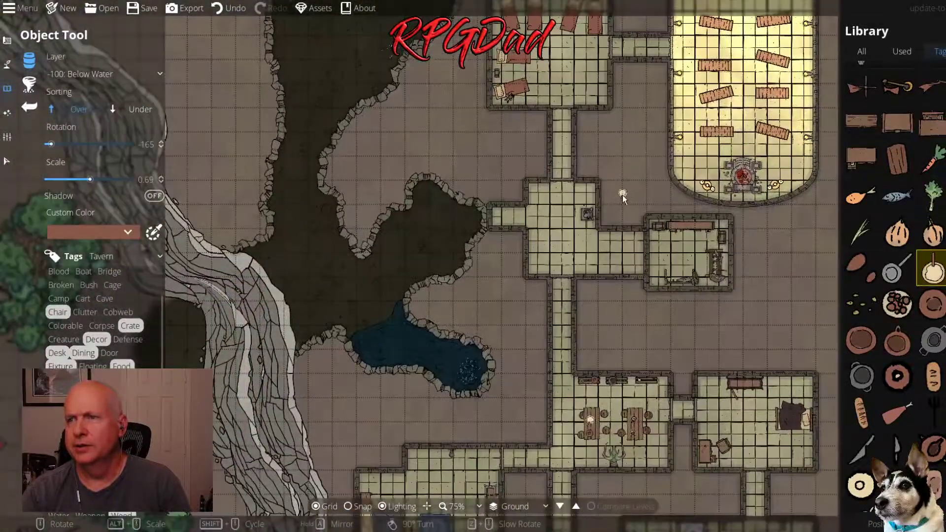
{"action": "left_click_drag", "start_coordinate": [622, 194], "coordinate": [374, 251]}
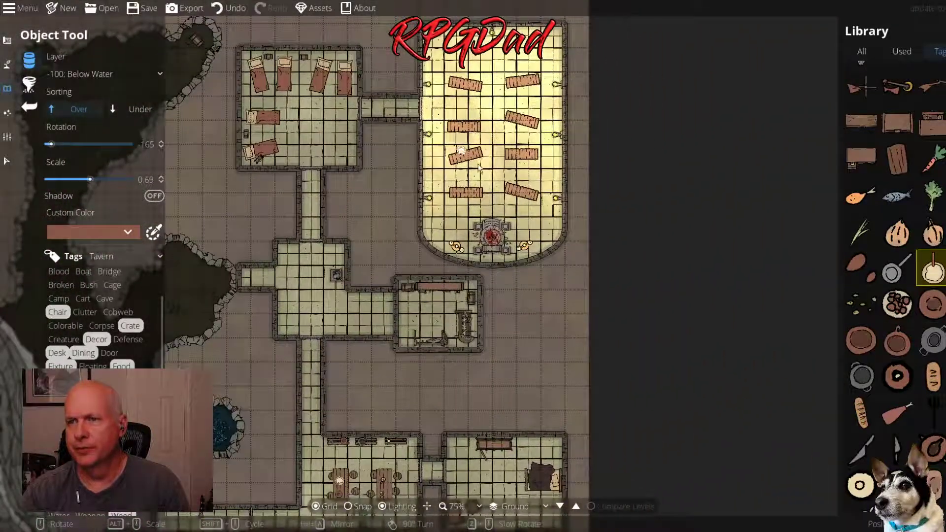
{"action": "left_click_drag", "start_coordinate": [518, 361], "coordinate": [586, 190]}
{"action": "left_click_drag", "start_coordinate": [547, 438], "coordinate": [579, 304]}
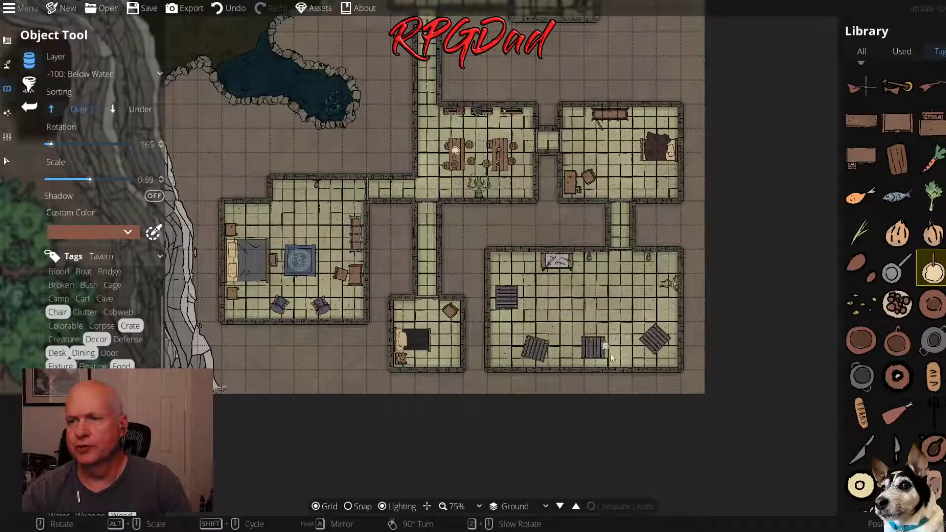
{"action": "left_click_drag", "start_coordinate": [266, 355], "coordinate": [490, 438]}
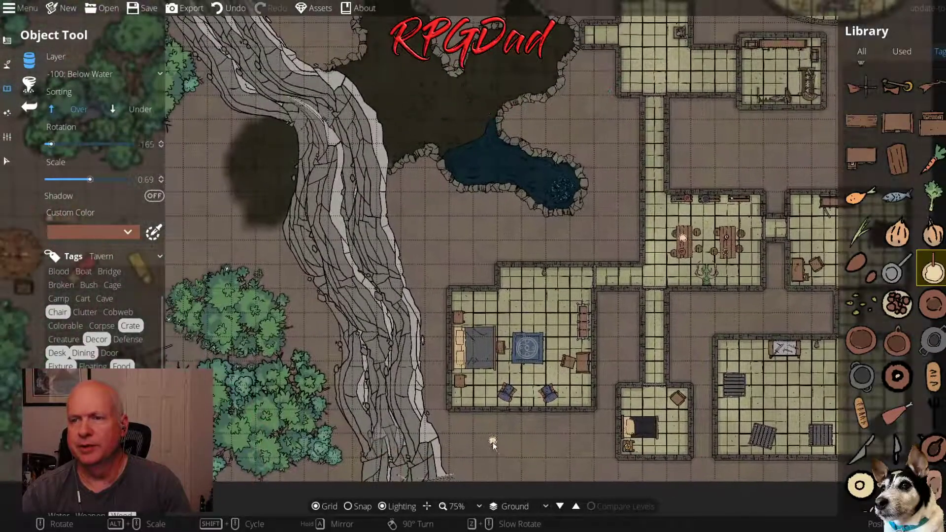
{"action": "left_click_drag", "start_coordinate": [601, 216], "coordinate": [594, 129]}
{"action": "left_click_drag", "start_coordinate": [275, 157], "coordinate": [612, 281]}
{"action": "left_click_drag", "start_coordinate": [389, 270], "coordinate": [255, 242]}
{"action": "left_click_drag", "start_coordinate": [321, 220], "coordinate": [323, 349]}
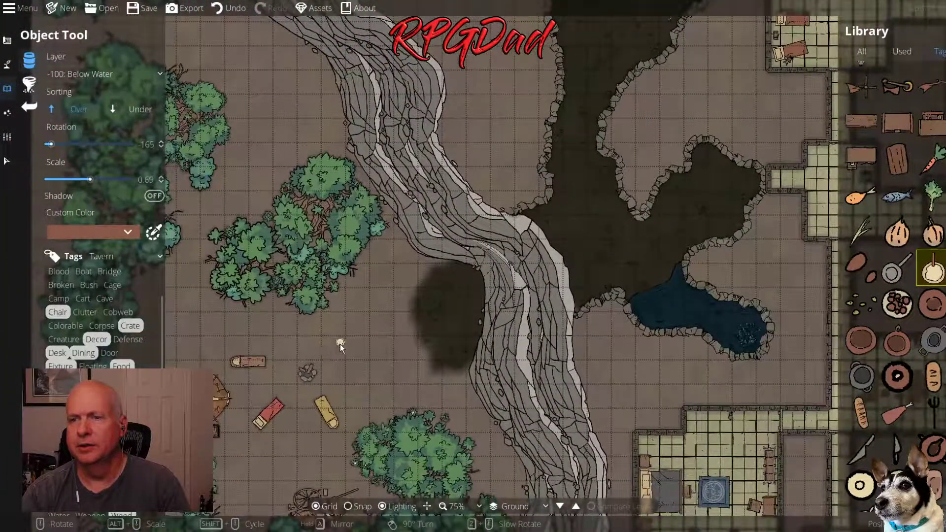
Draw a winding Blood Trail path on User Layer 1 from beside the campfire across the dark cave entrance to the cliff
{"action": "scroll", "coordinate": [341, 345], "scroll_direction": "up", "scroll_amount": 5}
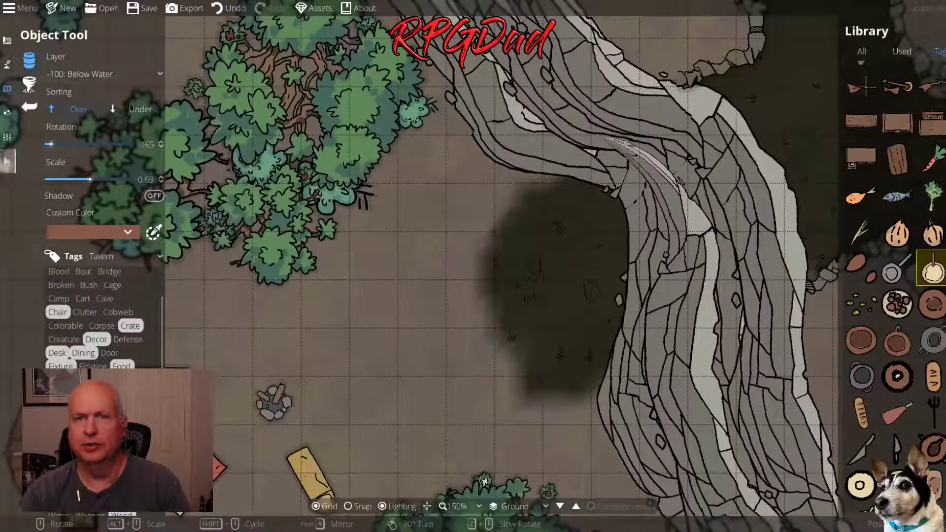
{"action": "left_click", "coordinate": [7, 70]}
{"action": "left_click", "coordinate": [43, 118]}
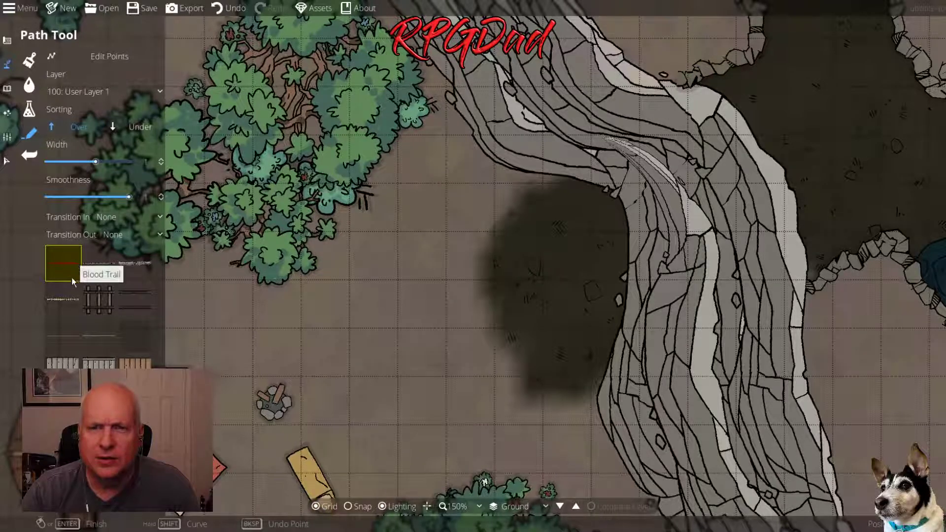
{"action": "left_click", "coordinate": [342, 402]}
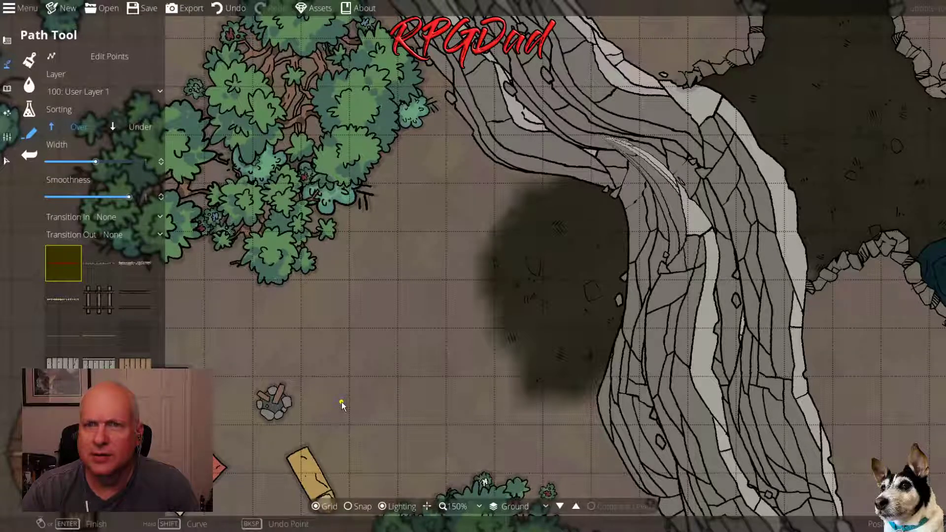
{"action": "left_click", "coordinate": [359, 378]}
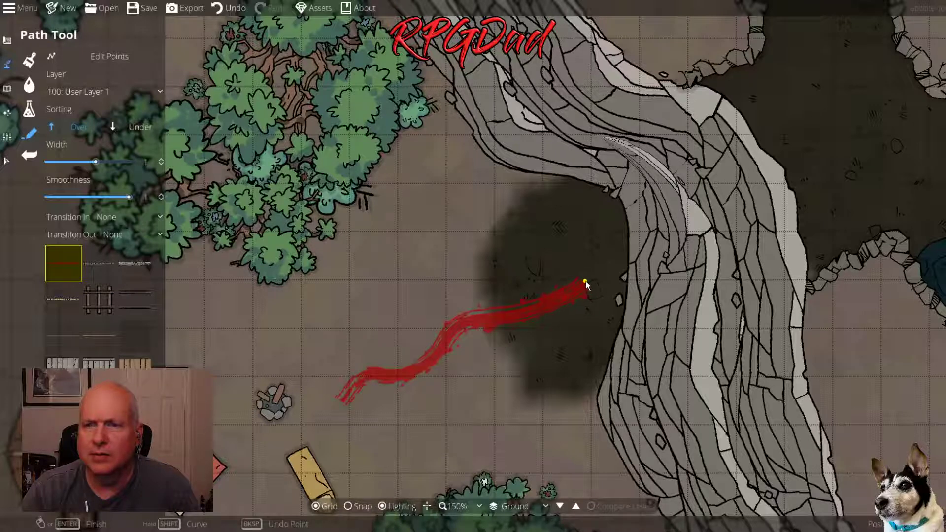
{"action": "right_click", "coordinate": [626, 238]}
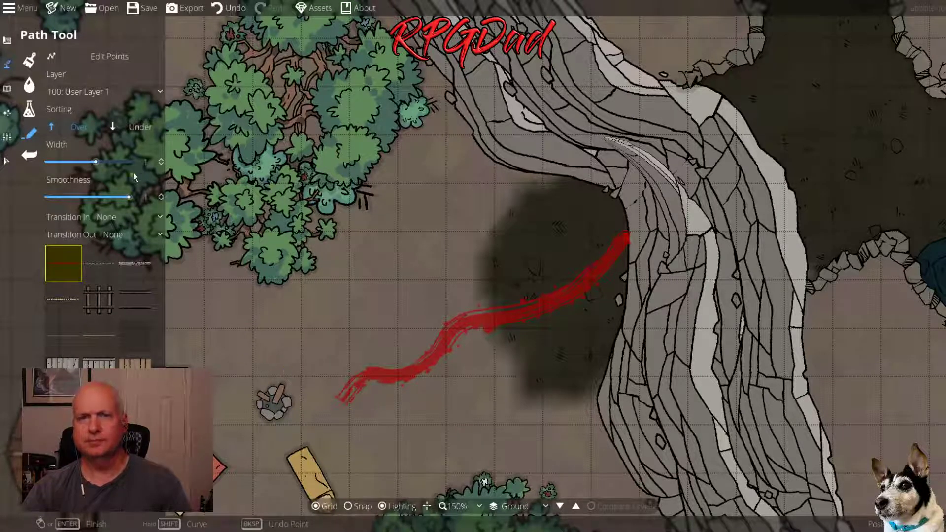
Delete the blood trail between the campfire and the cliff
{"action": "key", "text": "ctrl+z"}
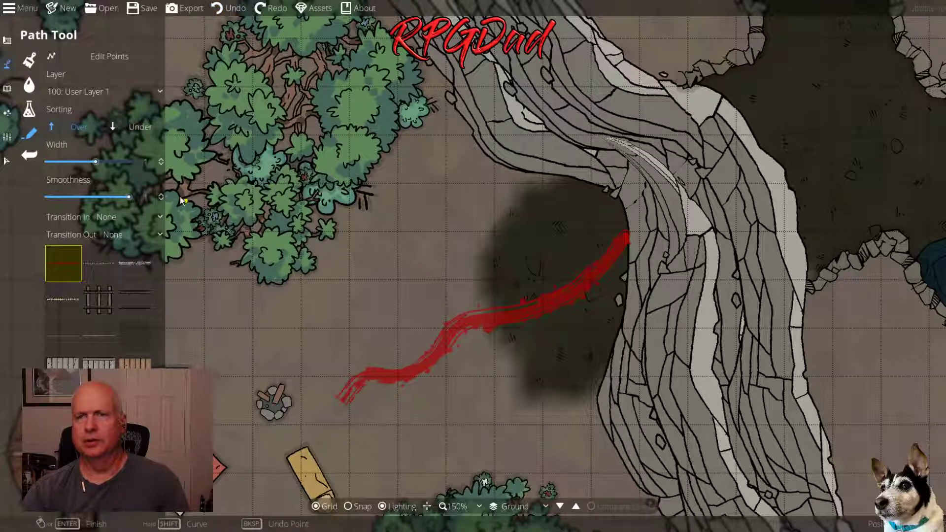
{"action": "key", "text": "Return"}
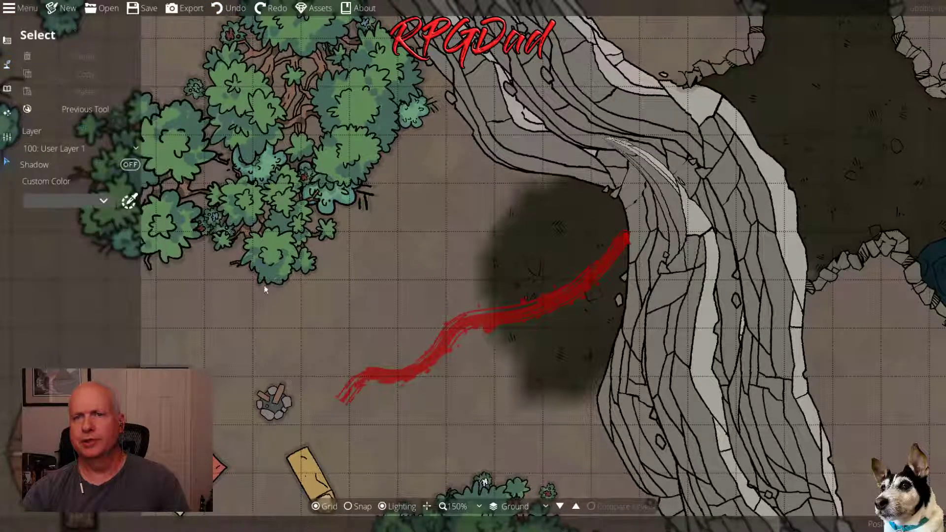
{"action": "left_click", "coordinate": [432, 362]}
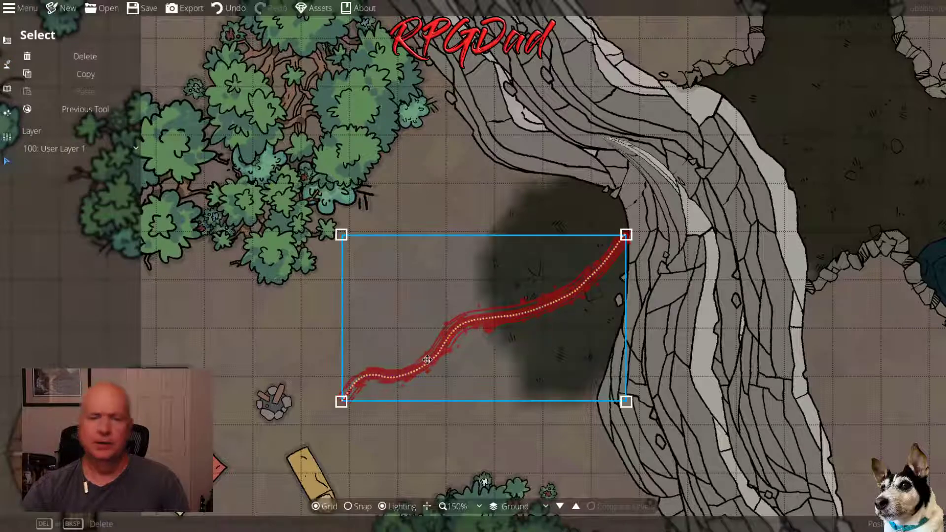
{"action": "key", "text": "Delete"}
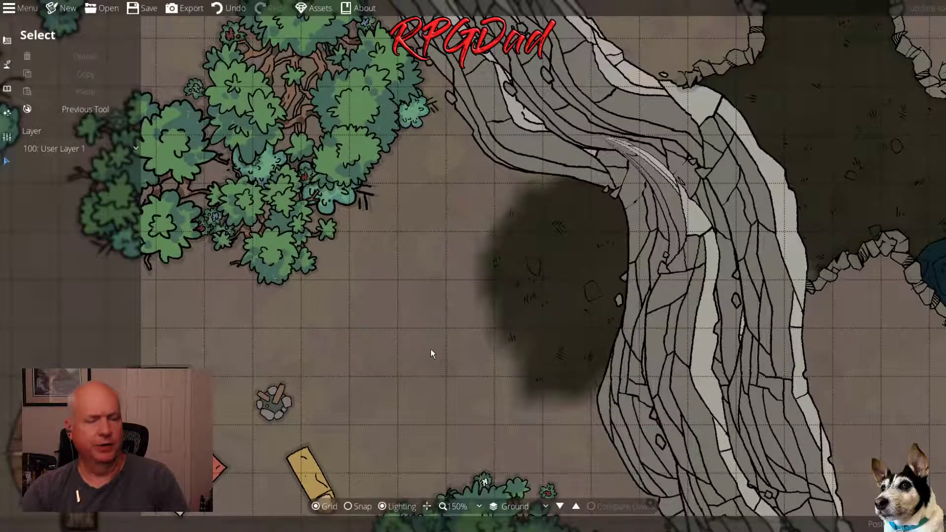
Inspect the cave, bedrooms, dining room, southeast room, barracks and lit chapel up close for remaining gaps
{"action": "scroll", "coordinate": [431, 351], "scroll_direction": "down", "scroll_amount": 3}
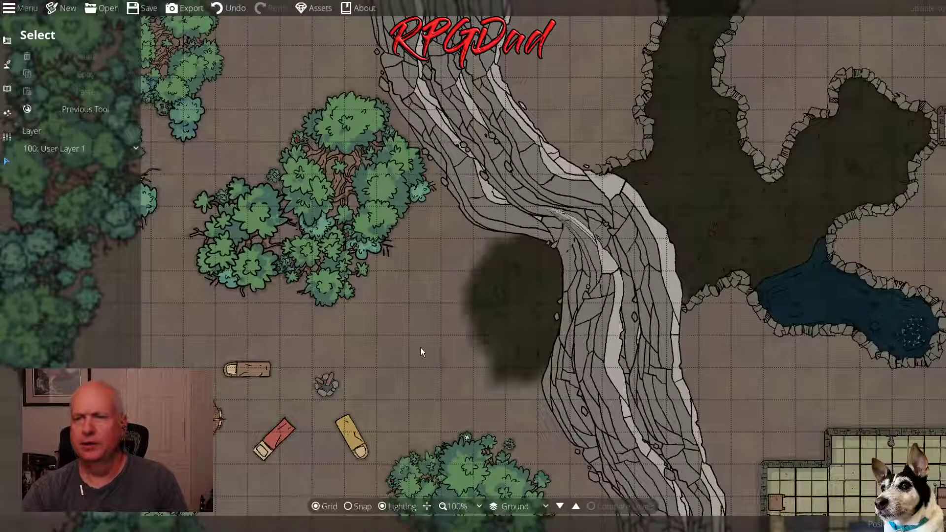
{"action": "left_click_drag", "start_coordinate": [421, 347], "coordinate": [261, 380]}
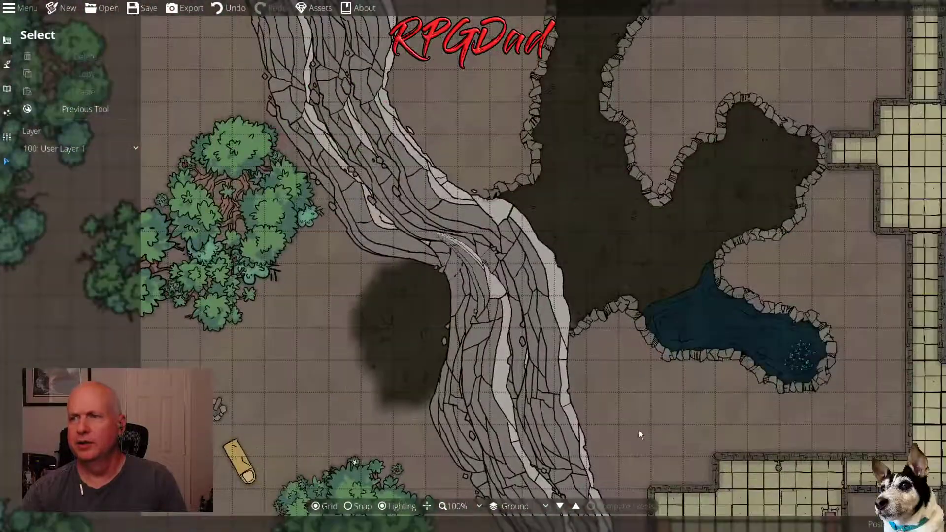
{"action": "left_click_drag", "start_coordinate": [639, 434], "coordinate": [382, 139]}
{"action": "left_click_drag", "start_coordinate": [667, 189], "coordinate": [442, 275]}
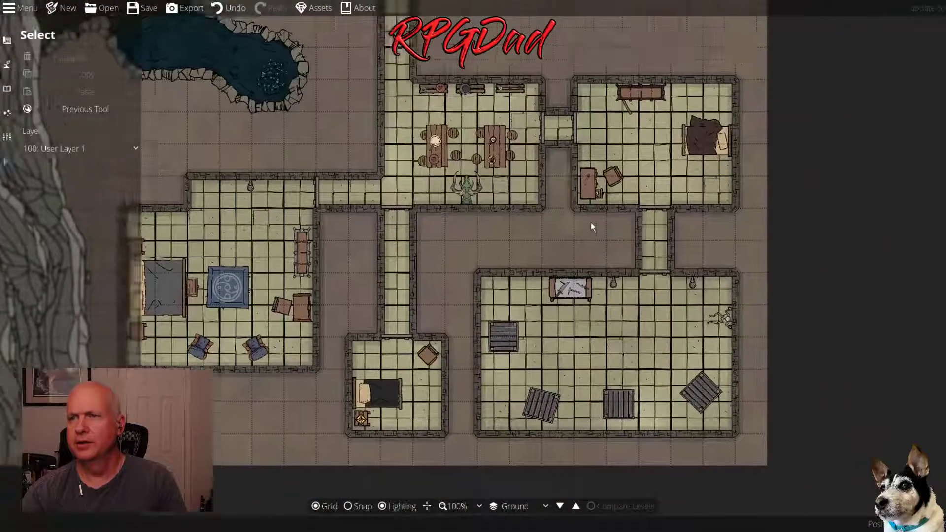
{"action": "left_click_drag", "start_coordinate": [590, 223], "coordinate": [585, 179]}
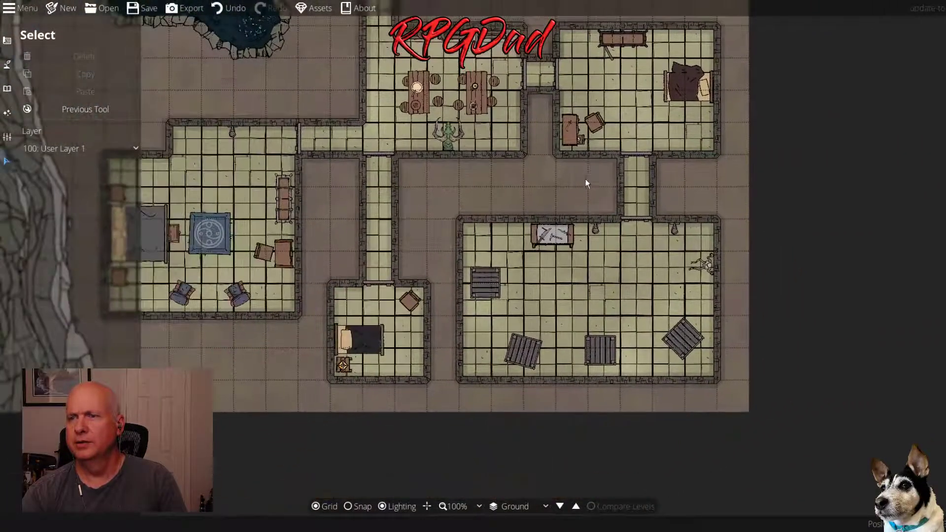
{"action": "left_click_drag", "start_coordinate": [536, 308], "coordinate": [722, 236]}
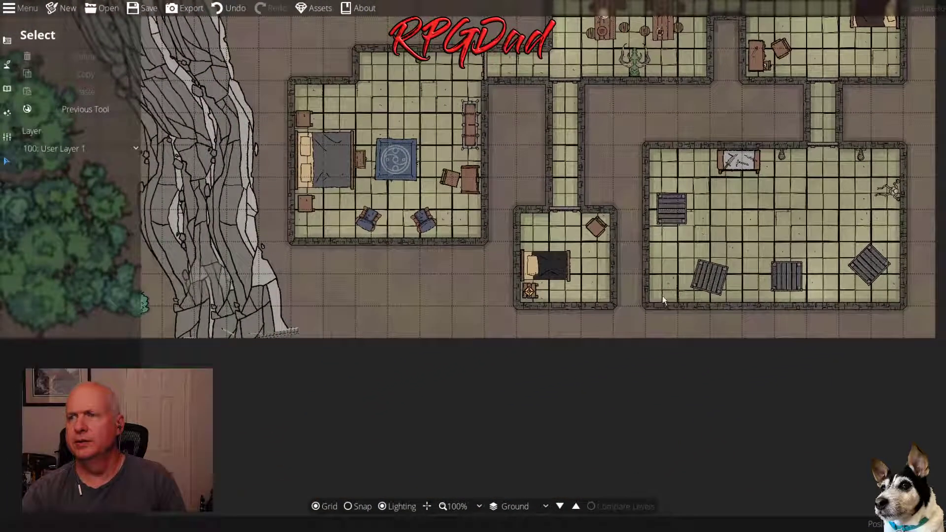
{"action": "left_click_drag", "start_coordinate": [399, 319], "coordinate": [448, 386]}
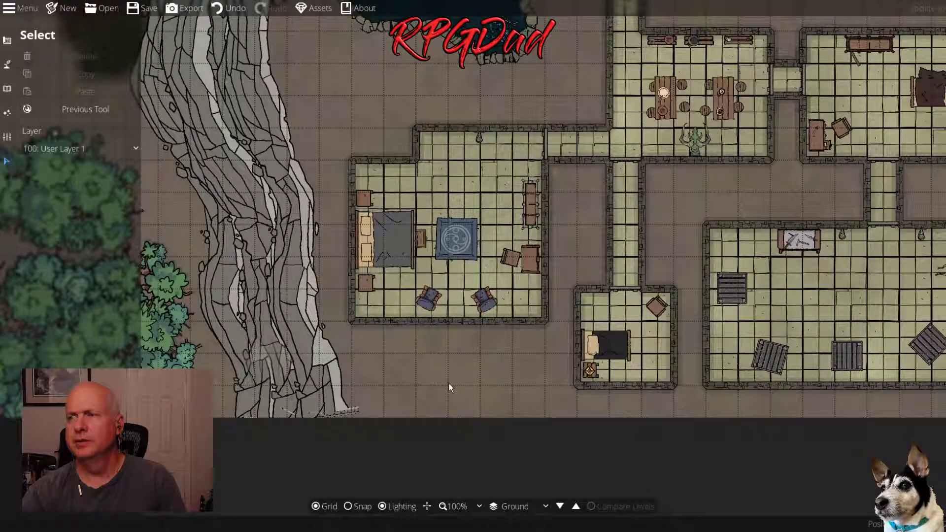
{"action": "left_click_drag", "start_coordinate": [463, 139], "coordinate": [421, 274]}
{"action": "left_click_drag", "start_coordinate": [504, 191], "coordinate": [413, 350]}
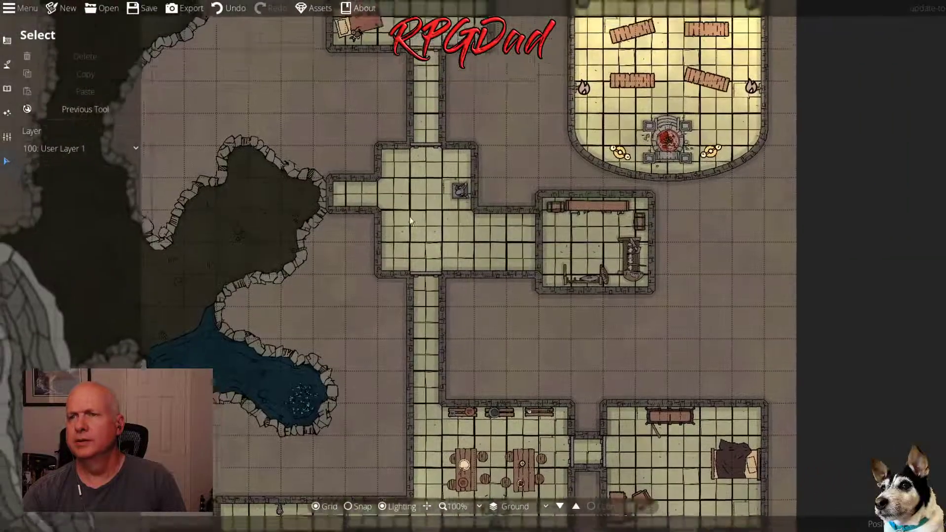
{"action": "left_click_drag", "start_coordinate": [409, 216], "coordinate": [509, 326]}
{"action": "left_click_drag", "start_coordinate": [565, 206], "coordinate": [484, 220]}
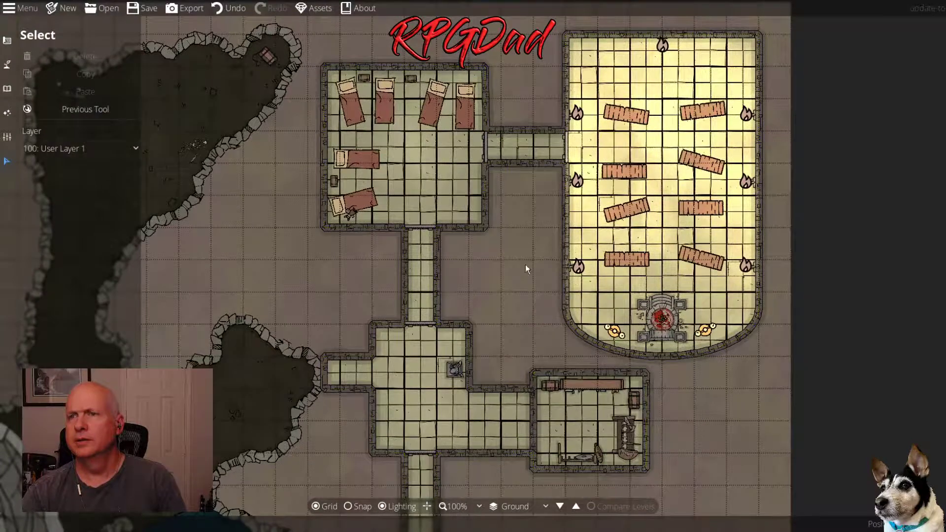
{"action": "left_click_drag", "start_coordinate": [525, 264], "coordinate": [472, 234]}
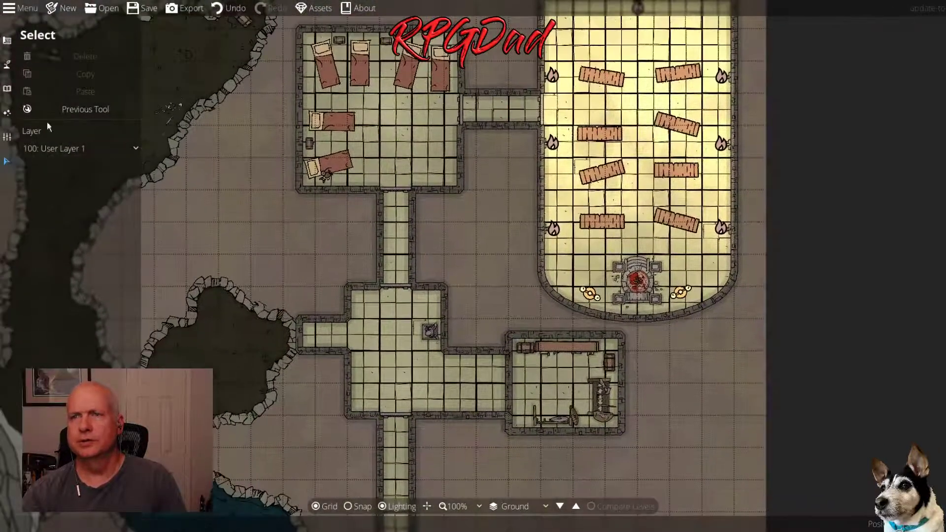
Turn off the light widgets so the chapel's torches show without their markers
{"action": "left_click", "coordinate": [7, 112]}
{"action": "left_click", "coordinate": [39, 86]}
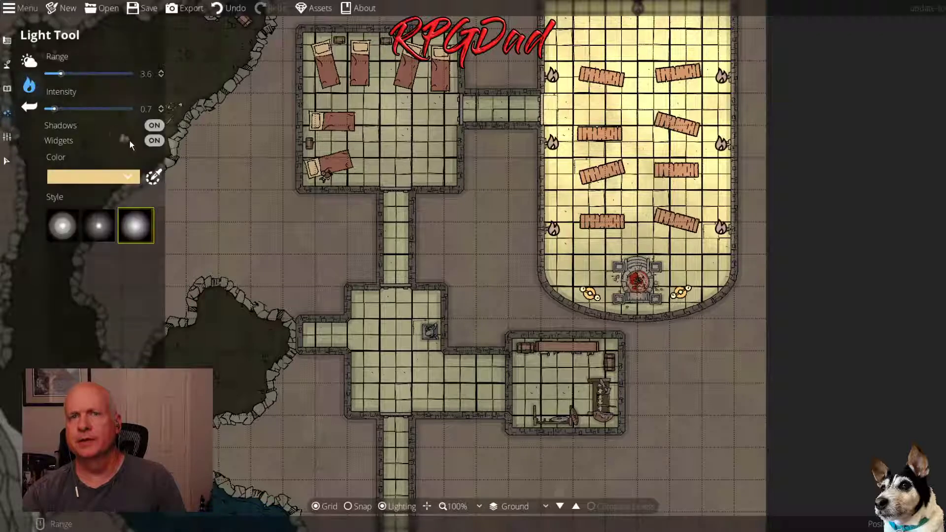
{"action": "left_click", "coordinate": [152, 141]}
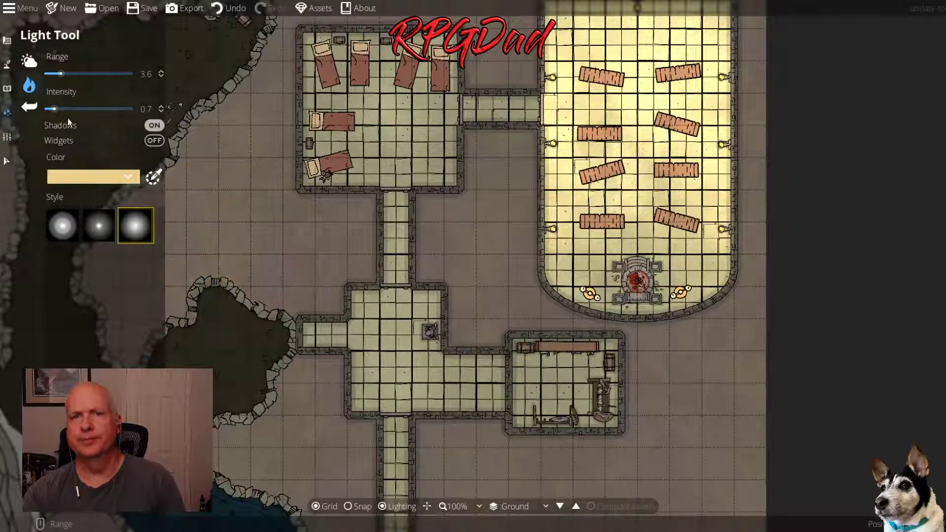
Save the map under its existing file
{"action": "left_click", "coordinate": [7, 40]}
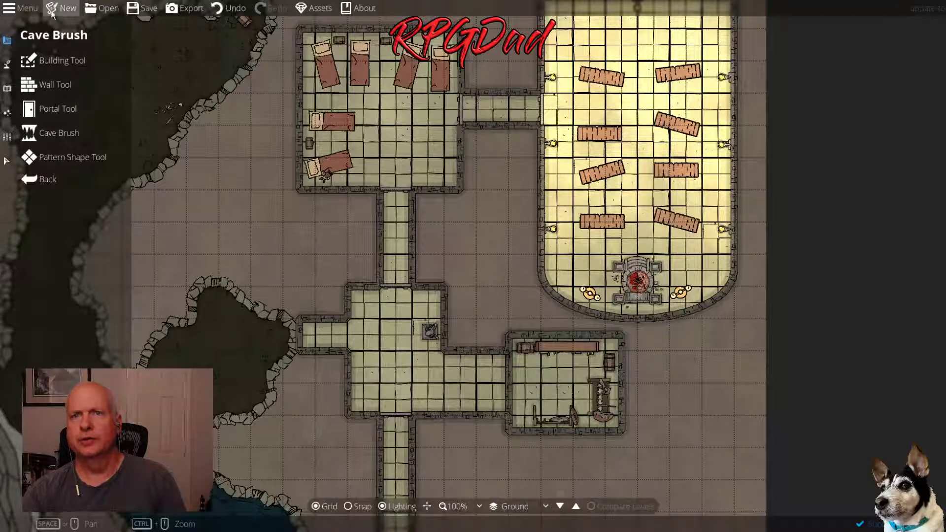
{"action": "left_click", "coordinate": [24, 9]}
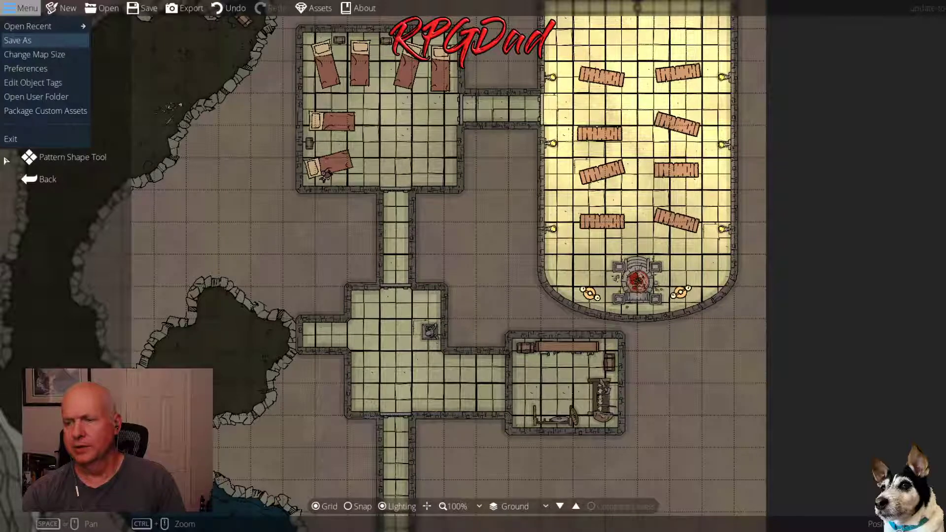
{"action": "left_click", "coordinate": [142, 8]}
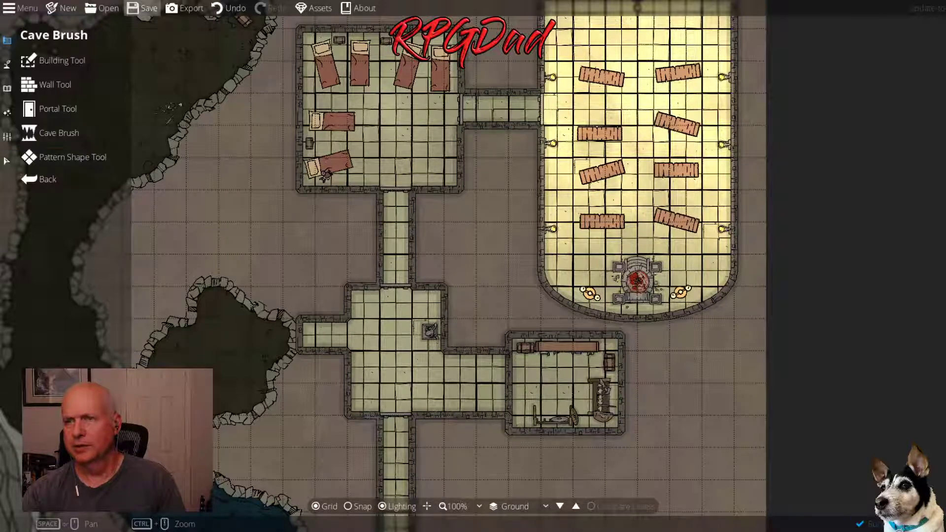
{"action": "scroll", "coordinate": [412, 350], "scroll_direction": "down", "scroll_amount": 3, "text": "ctrl"}
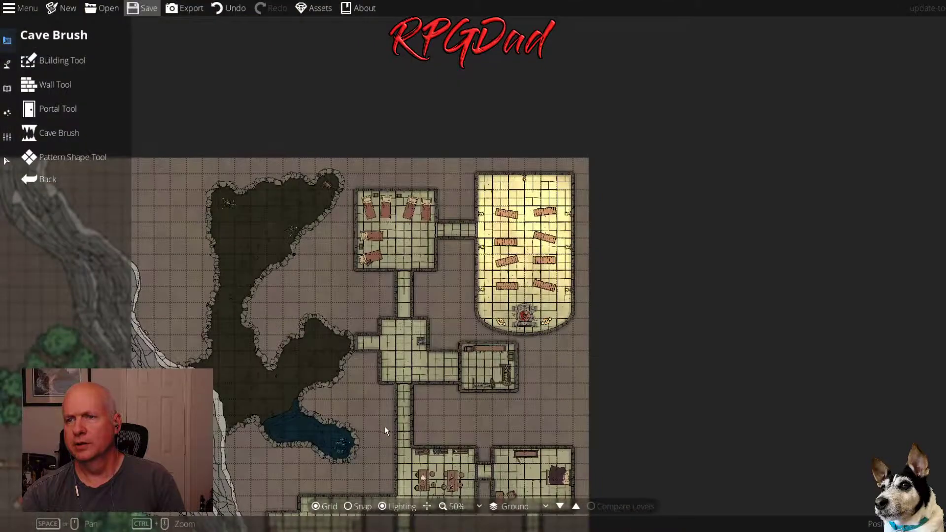
{"action": "left_click_drag", "start_coordinate": [385, 426], "coordinate": [553, 276]}
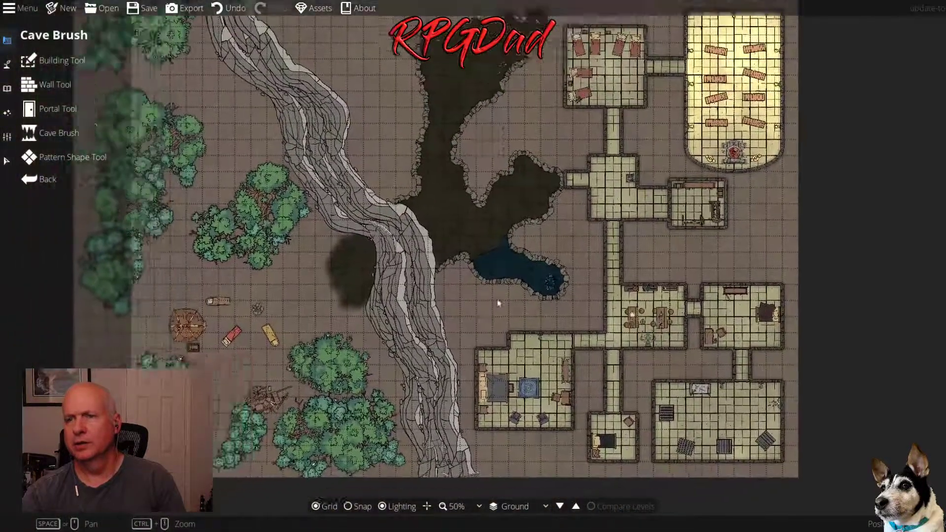
{"action": "left_click_drag", "start_coordinate": [498, 303], "coordinate": [549, 325]}
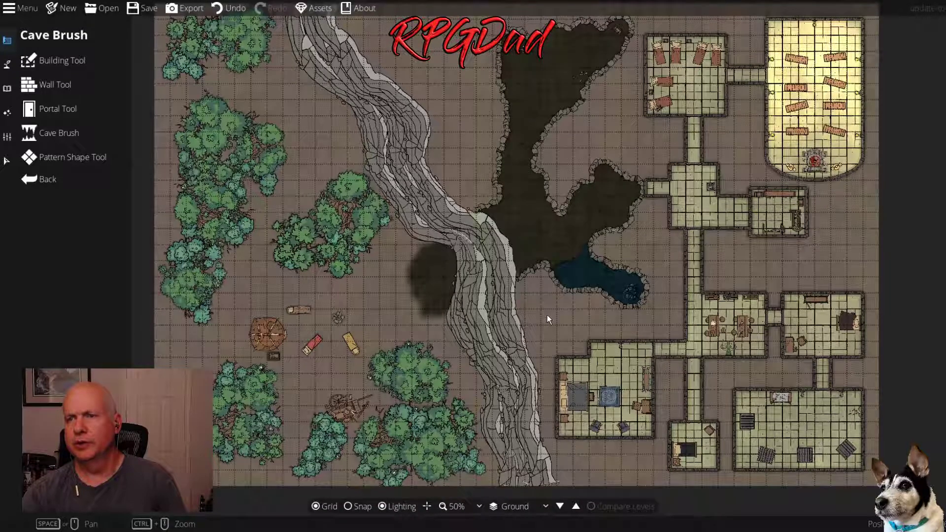
Open the export options for the finished map
{"action": "left_click", "coordinate": [25, 9]}
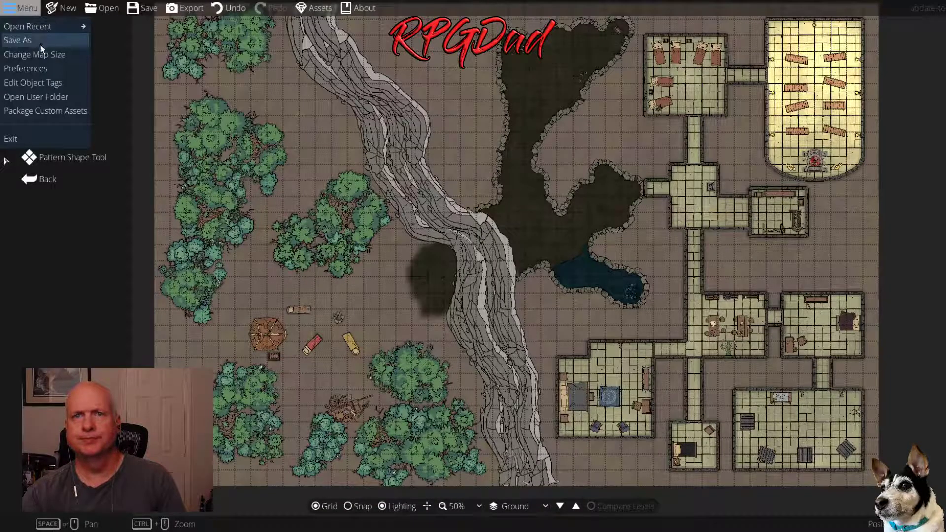
{"action": "left_click", "coordinate": [190, 12]}
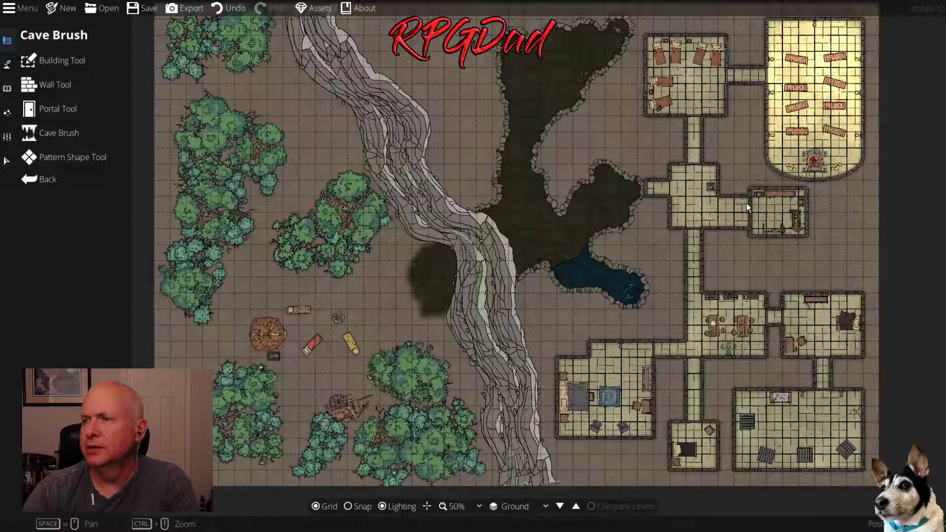
{"action": "left_click", "coordinate": [185, 10]}
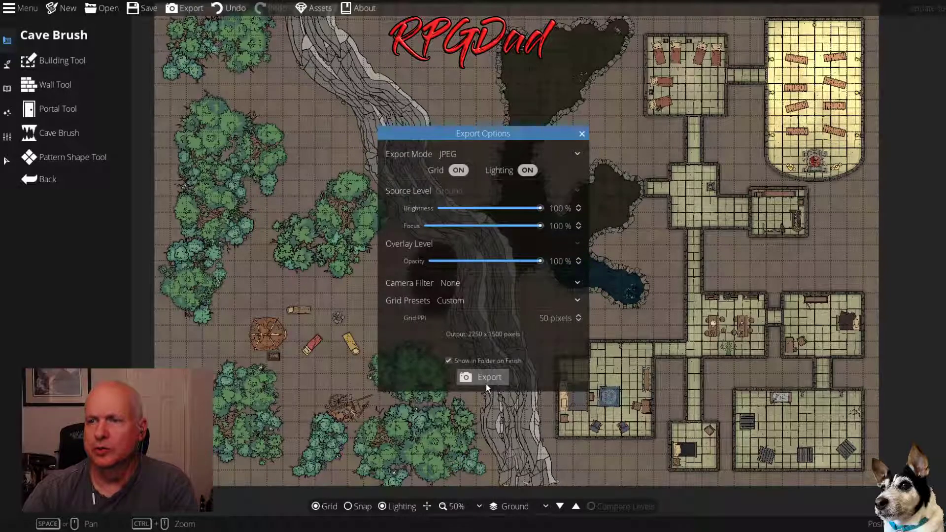
Try a custom export grid resolution of 100 pixels, followed by the Best Quality grid preset
{"action": "double_click", "coordinate": [544, 319]}
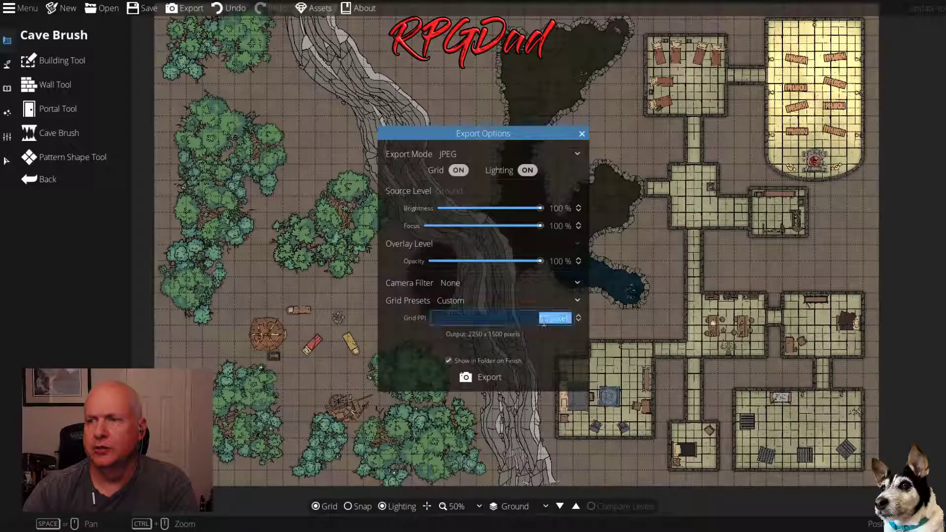
{"action": "type", "text": "100"}
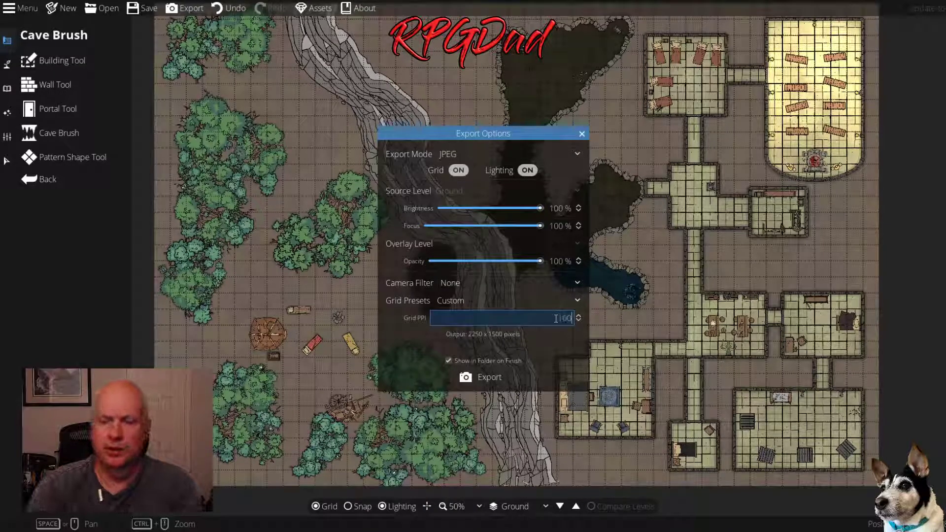
{"action": "key", "text": "Return"}
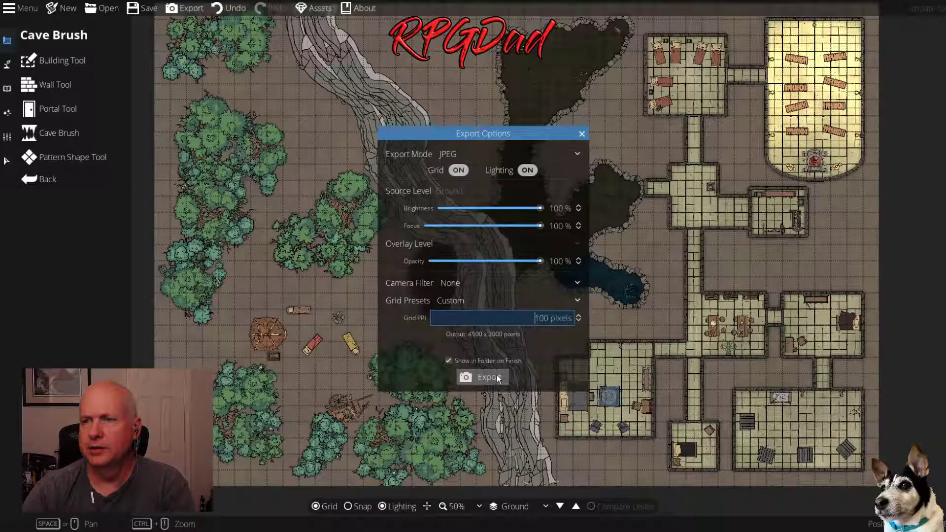
{"action": "left_click", "coordinate": [538, 303]}
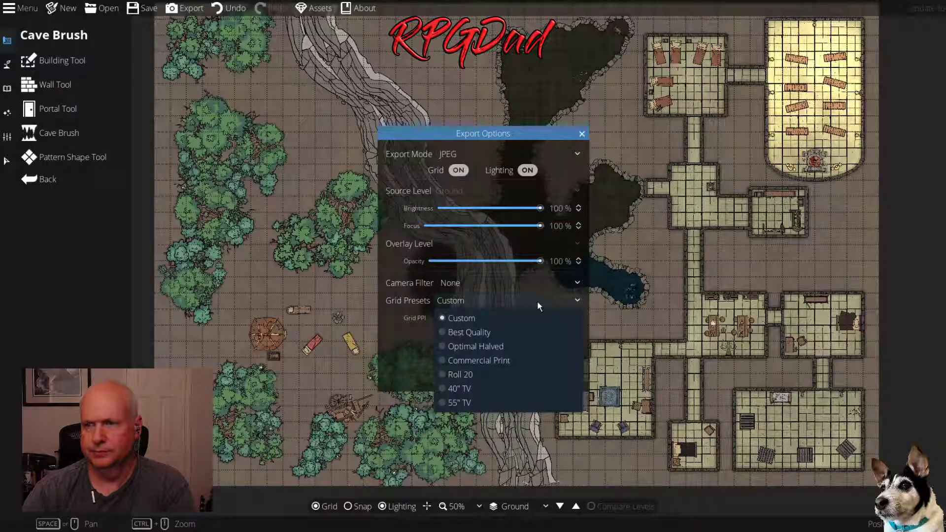
{"action": "left_click", "coordinate": [480, 332]}
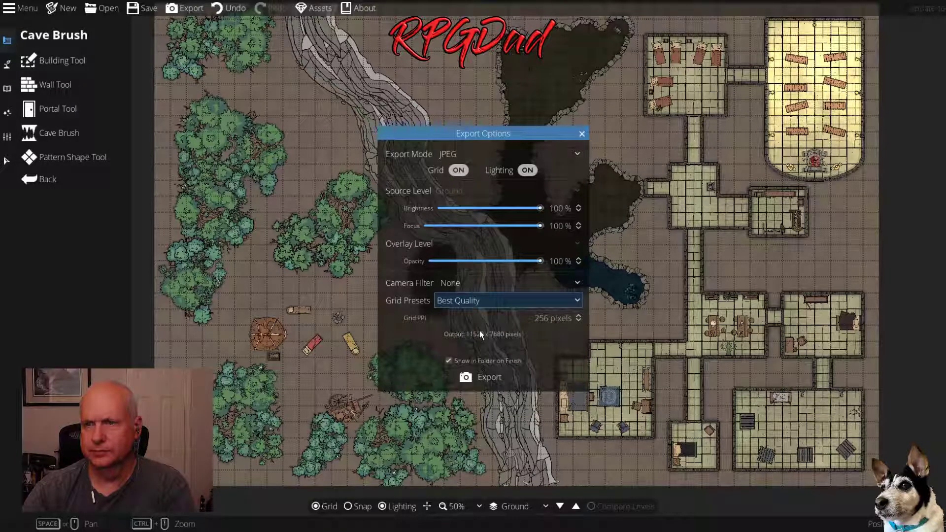
Set the grid preset to Optimal Halved and export the map as a JPEG image named Cave Map
{"action": "left_click", "coordinate": [555, 300]}
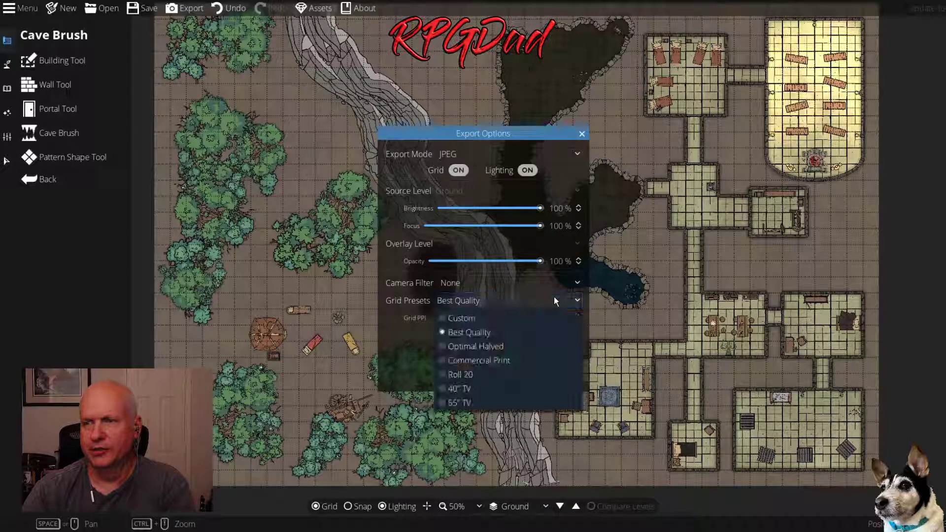
{"action": "left_click", "coordinate": [493, 347]}
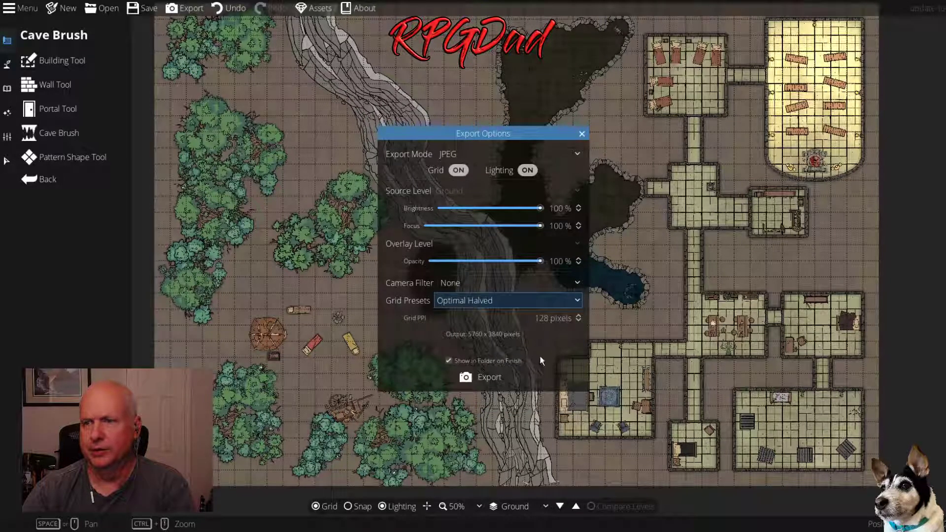
{"action": "left_click", "coordinate": [489, 378]}
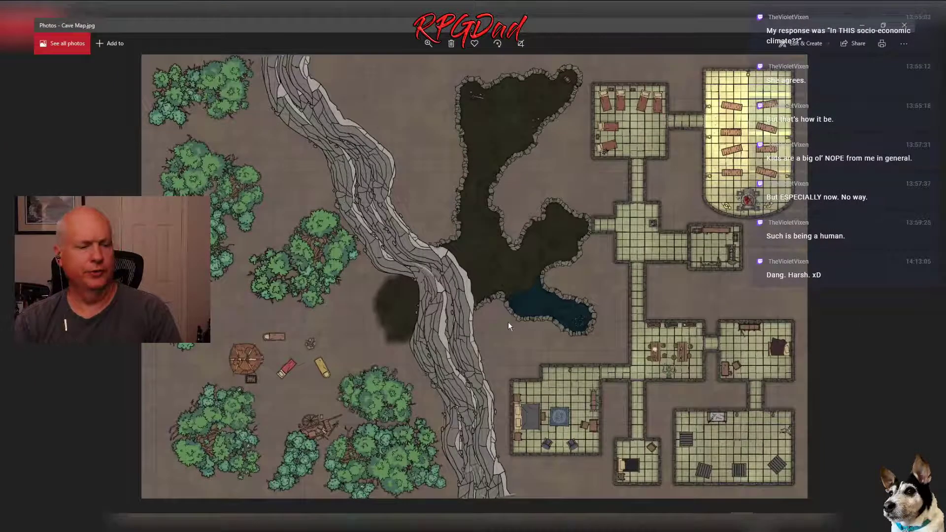
Examine the pool, dining room and bedrooms up close in the exported Cave Map.jpg
{"action": "scroll", "coordinate": [508, 321], "scroll_direction": "up", "scroll_amount": 5}
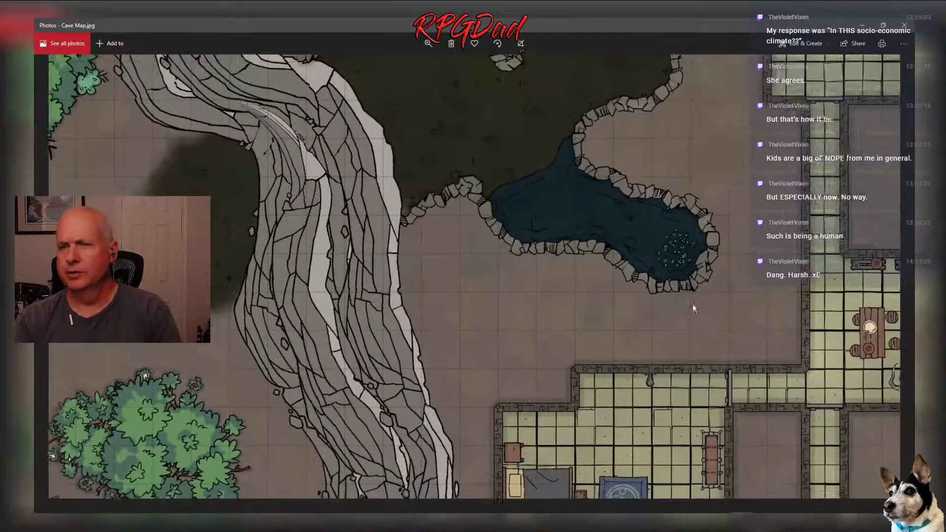
{"action": "left_click_drag", "start_coordinate": [693, 309], "coordinate": [440, 111]}
{"action": "left_click_drag", "start_coordinate": [643, 248], "coordinate": [400, 322]}
{"action": "scroll", "coordinate": [401, 320], "scroll_direction": "up", "scroll_amount": 2}
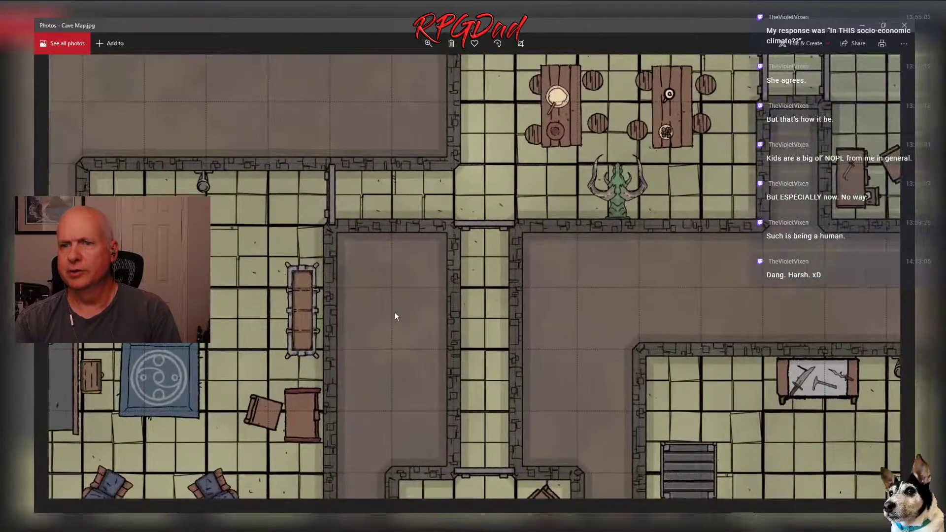
{"action": "scroll", "coordinate": [395, 312], "scroll_direction": "down", "scroll_amount": 2}
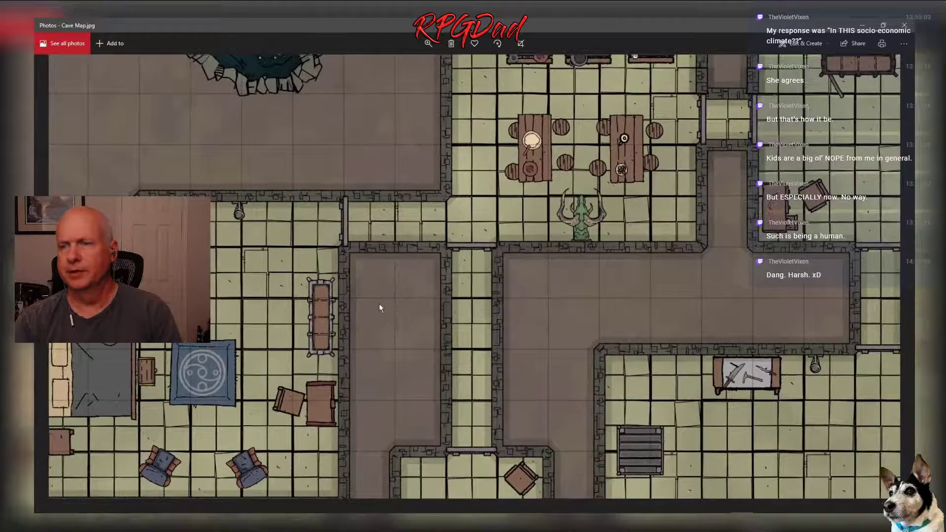
{"action": "left_click_drag", "start_coordinate": [379, 303], "coordinate": [731, 209]}
Examine the forest, camp, broken cart and cliff in the exported image
{"action": "left_click_drag", "start_coordinate": [384, 271], "coordinate": [863, 217]}
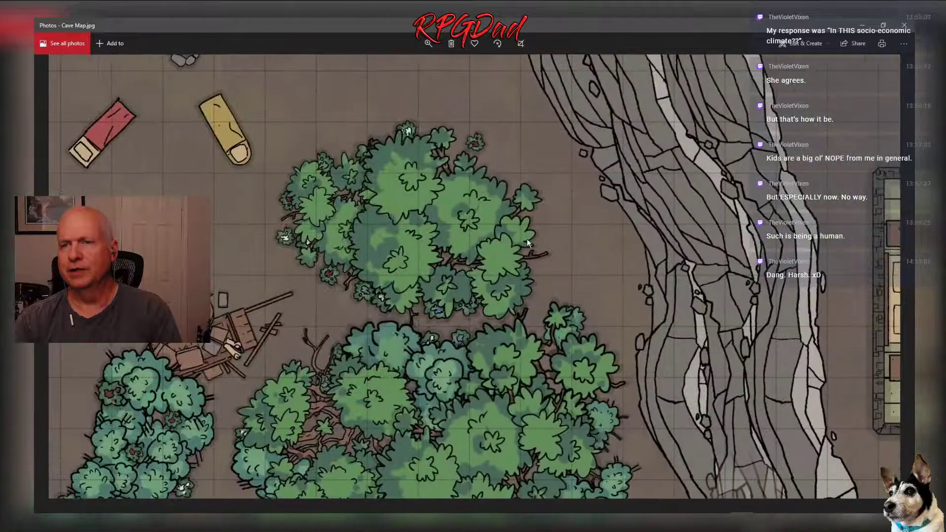
{"action": "left_click_drag", "start_coordinate": [527, 243], "coordinate": [617, 182]}
{"action": "left_click_drag", "start_coordinate": [426, 240], "coordinate": [638, 209]}
{"action": "scroll", "coordinate": [634, 223], "scroll_direction": "down", "scroll_amount": 2}
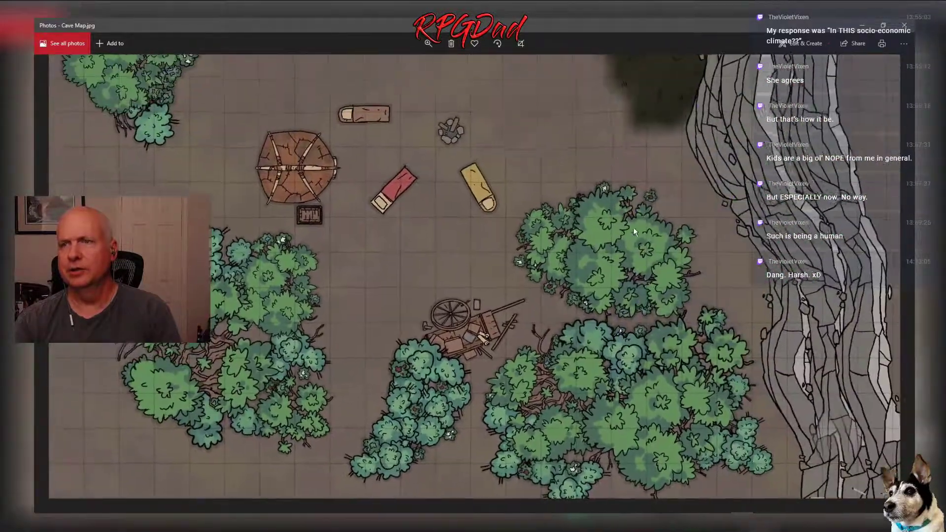
{"action": "left_click_drag", "start_coordinate": [609, 131], "coordinate": [376, 332]}
{"action": "scroll", "coordinate": [383, 233], "scroll_direction": "up", "scroll_amount": 3}
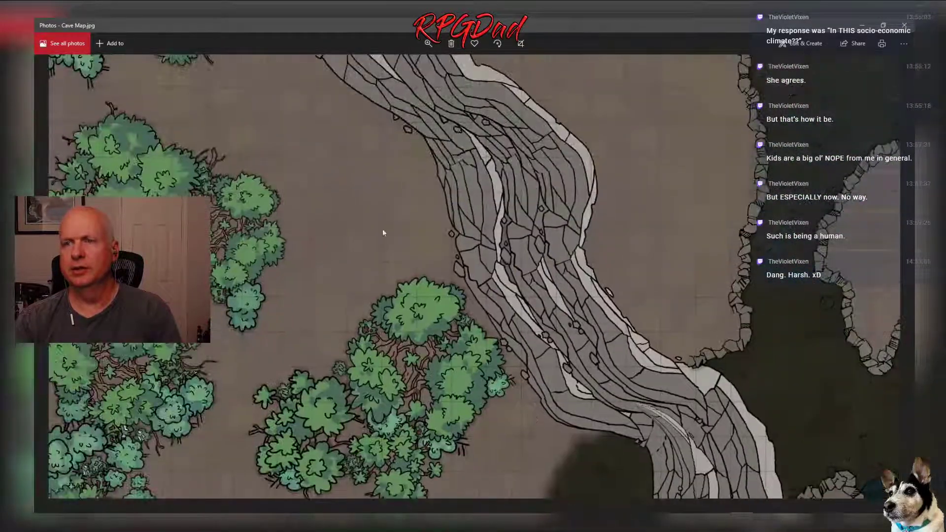
{"action": "left_click_drag", "start_coordinate": [384, 233], "coordinate": [371, 161]}
Examine the caves, barracks, lit chapel and southern rooms in the exported image, ending with an overview
{"action": "left_click_drag", "start_coordinate": [644, 203], "coordinate": [390, 100]}
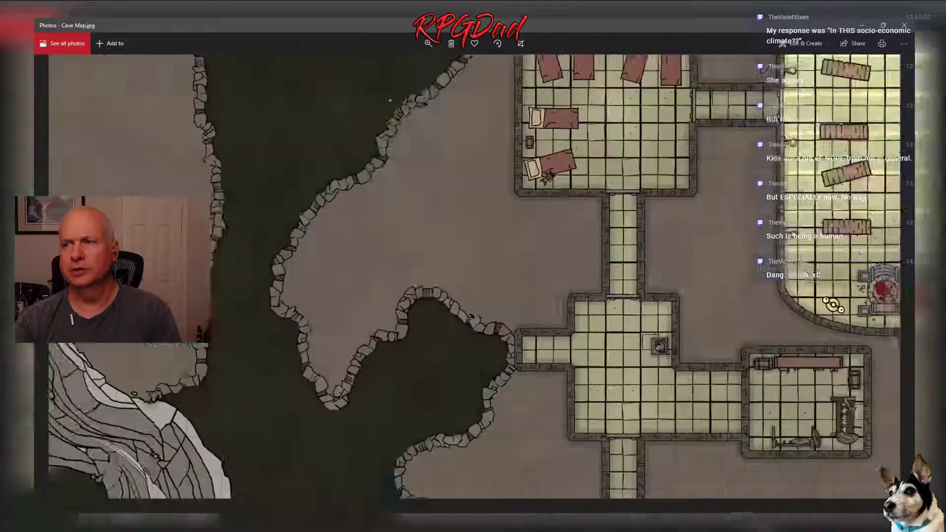
{"action": "left_click_drag", "start_coordinate": [506, 220], "coordinate": [344, 345]}
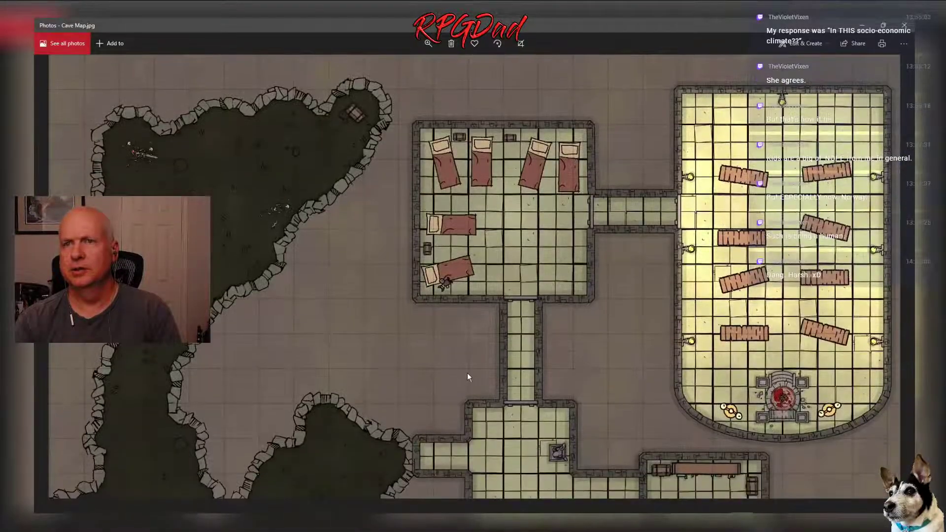
{"action": "left_click_drag", "start_coordinate": [467, 377], "coordinate": [335, 293]}
{"action": "left_click_drag", "start_coordinate": [168, 253], "coordinate": [490, 135]}
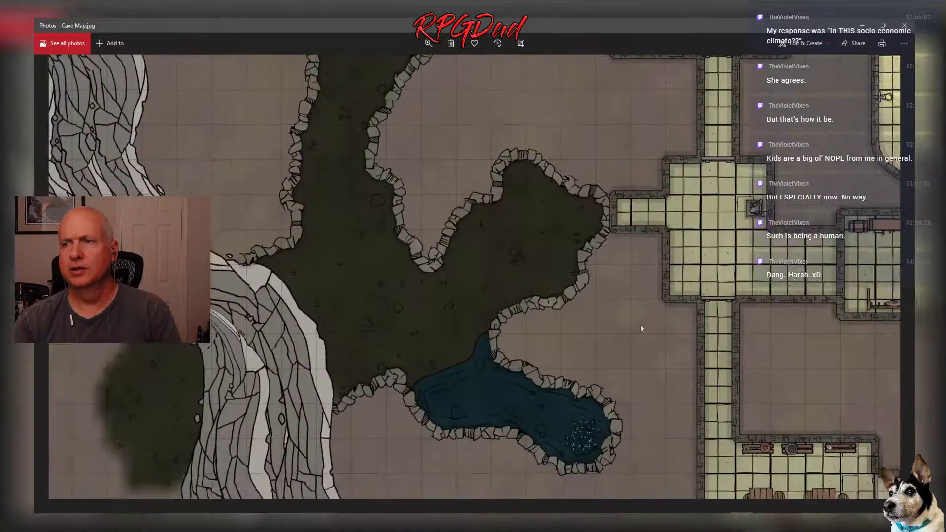
{"action": "left_click_drag", "start_coordinate": [640, 324], "coordinate": [416, 105]}
{"action": "left_click_drag", "start_coordinate": [460, 341], "coordinate": [453, 257]}
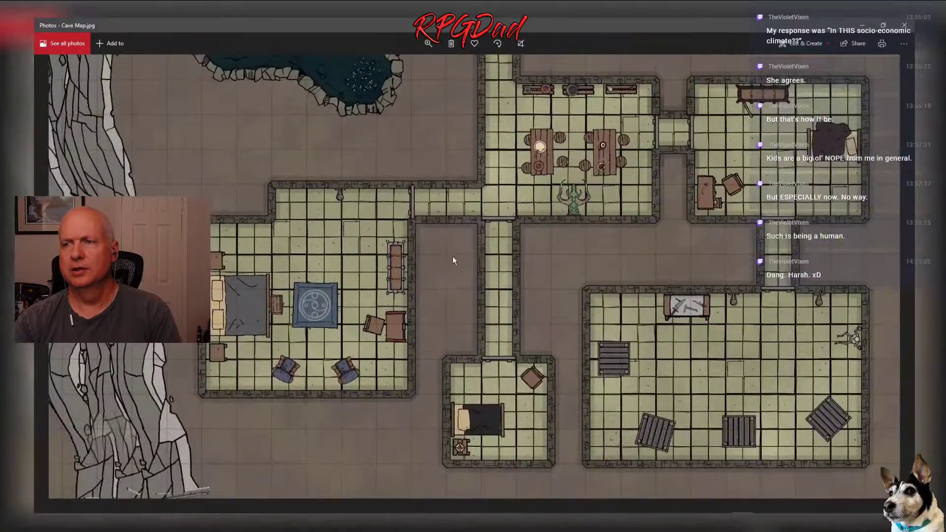
{"action": "scroll", "coordinate": [456, 238], "scroll_direction": "down", "scroll_amount": 3}
{"action": "scroll", "coordinate": [506, 164], "scroll_direction": "up", "scroll_amount": 1}
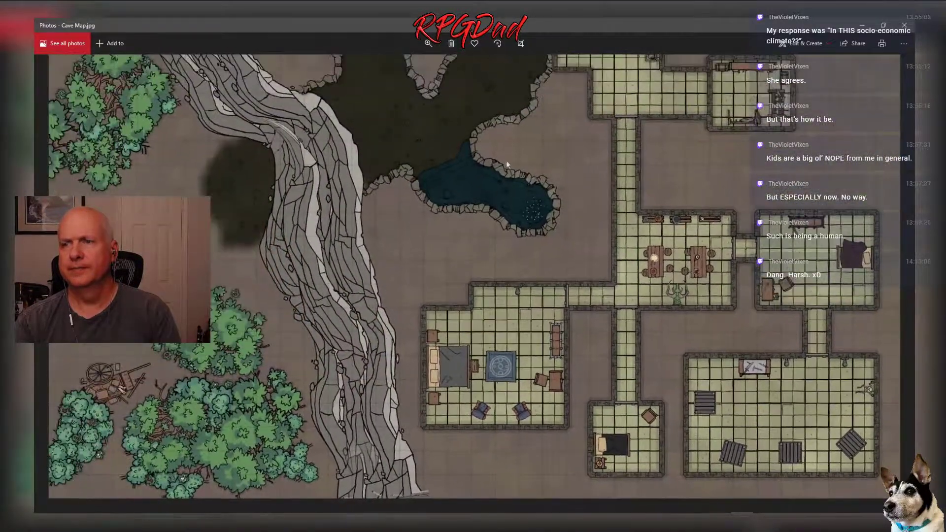
{"action": "left_click_drag", "start_coordinate": [560, 165], "coordinate": [494, 179]}
{"action": "scroll", "coordinate": [492, 185], "scroll_direction": "down", "scroll_amount": 2}
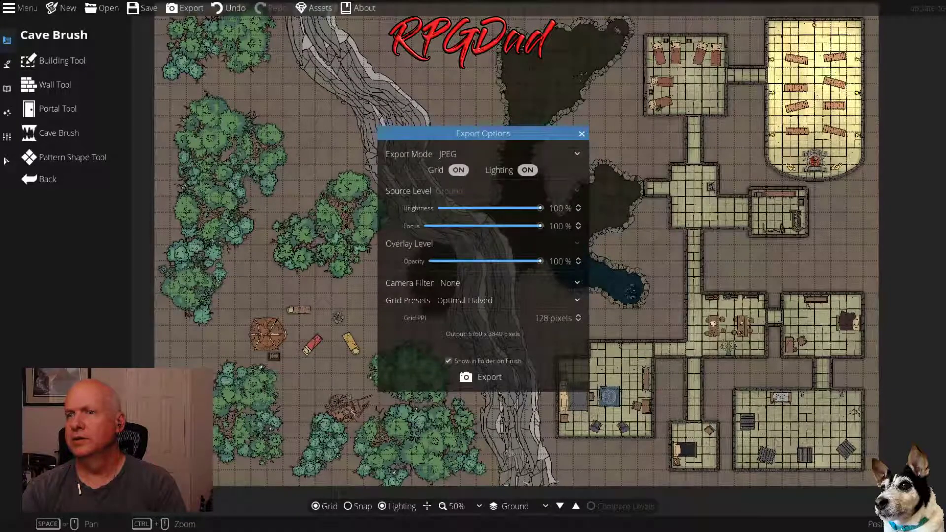
Export the map as a PNG image with the grid and lighting on
{"action": "left_click", "coordinate": [455, 153]}
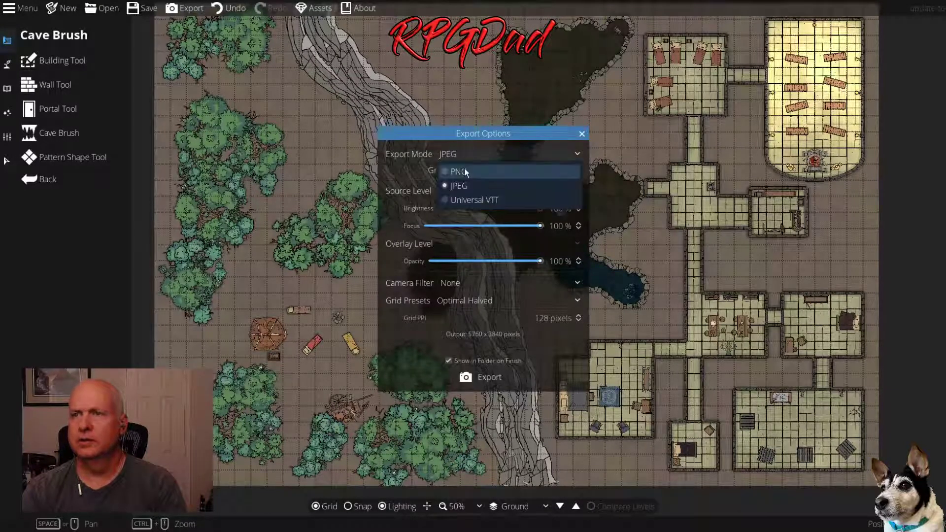
{"action": "left_click", "coordinate": [464, 170]}
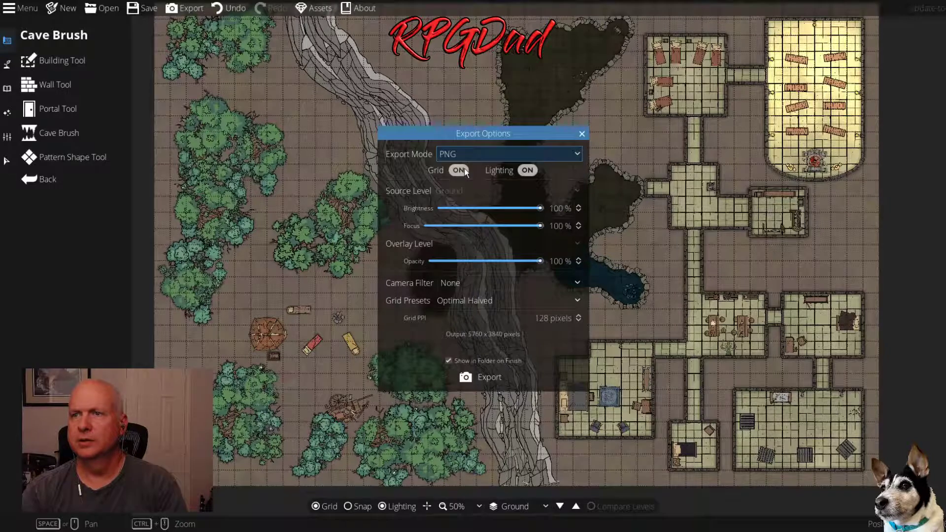
{"action": "left_click", "coordinate": [481, 379]}
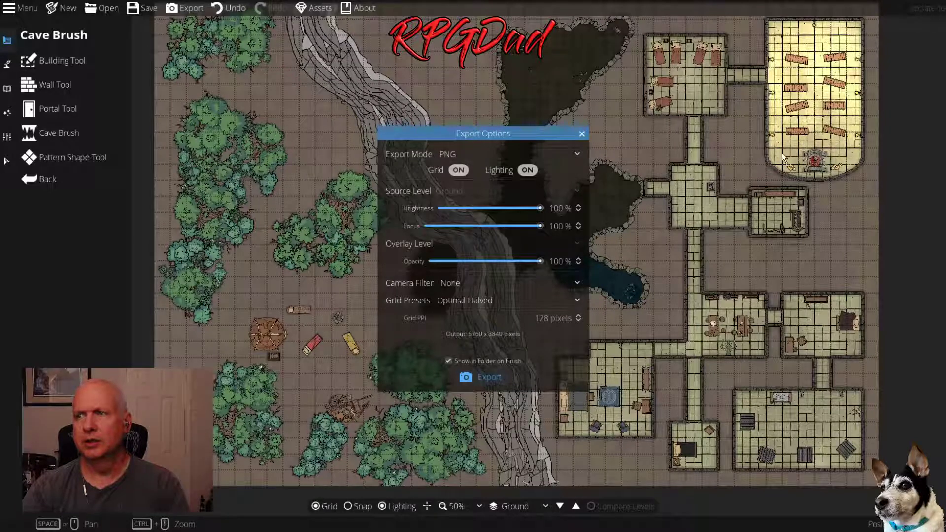
Export the map in Universal VTT format with the Optimal Halved grid preset
{"action": "left_click", "coordinate": [459, 156]}
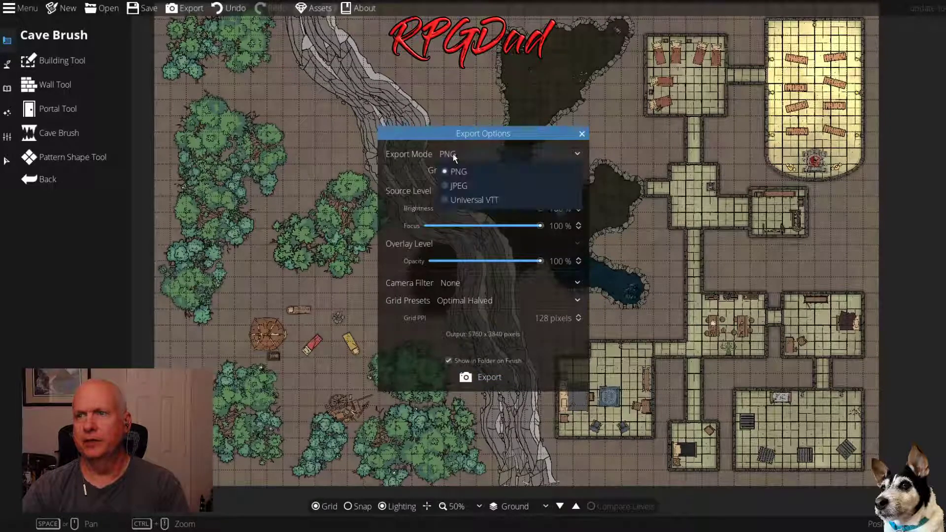
{"action": "left_click", "coordinate": [471, 200]}
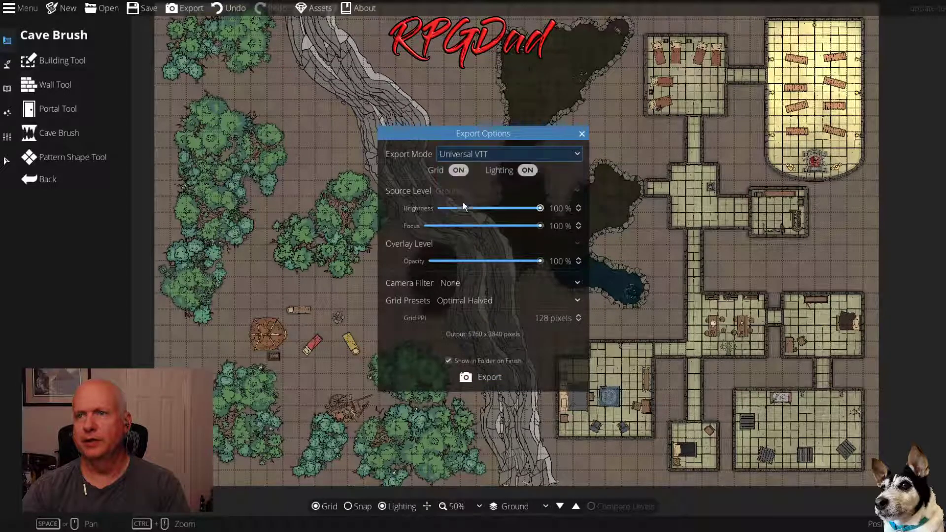
{"action": "left_click", "coordinate": [483, 379]}
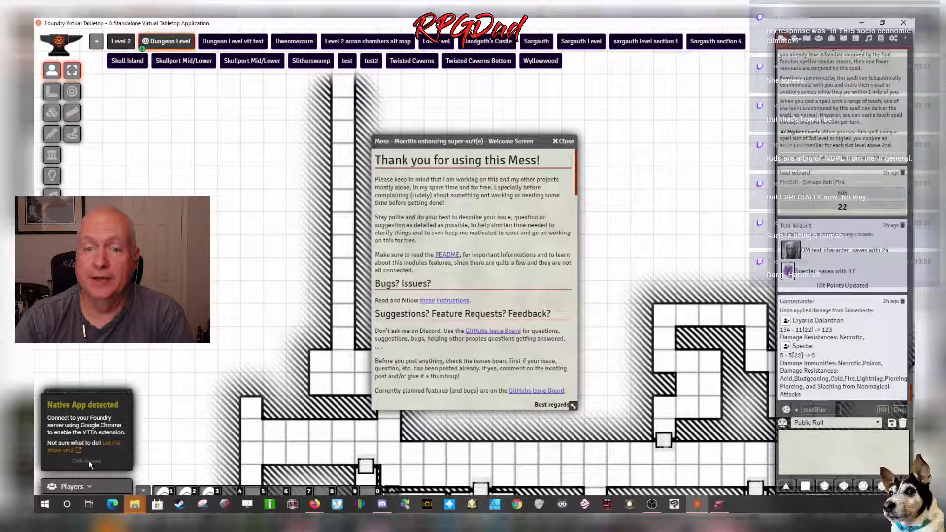
Set the video capture device to USB Video Device (1532:0e03) and the audio capture device to Microphone (Blue Snowball), and save the changes
{"action": "left_click", "coordinate": [89, 460]}
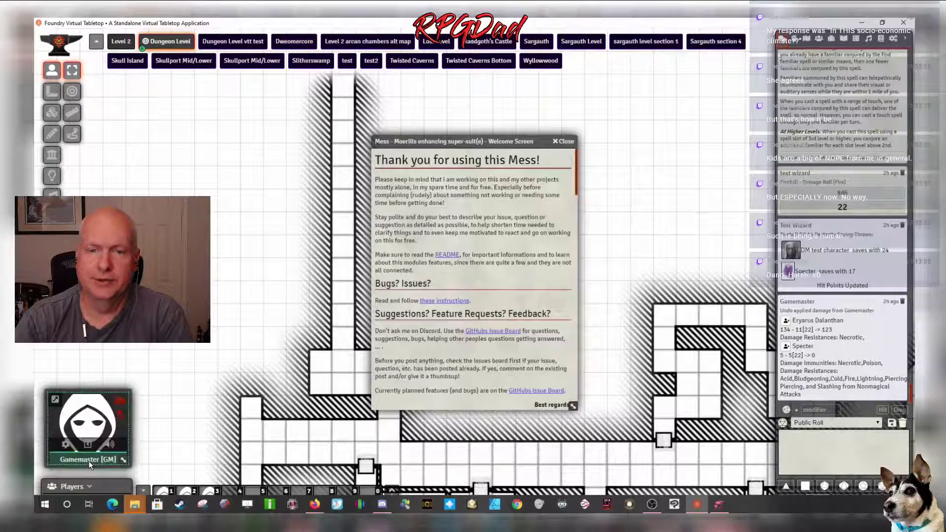
{"action": "left_click", "coordinate": [65, 444]}
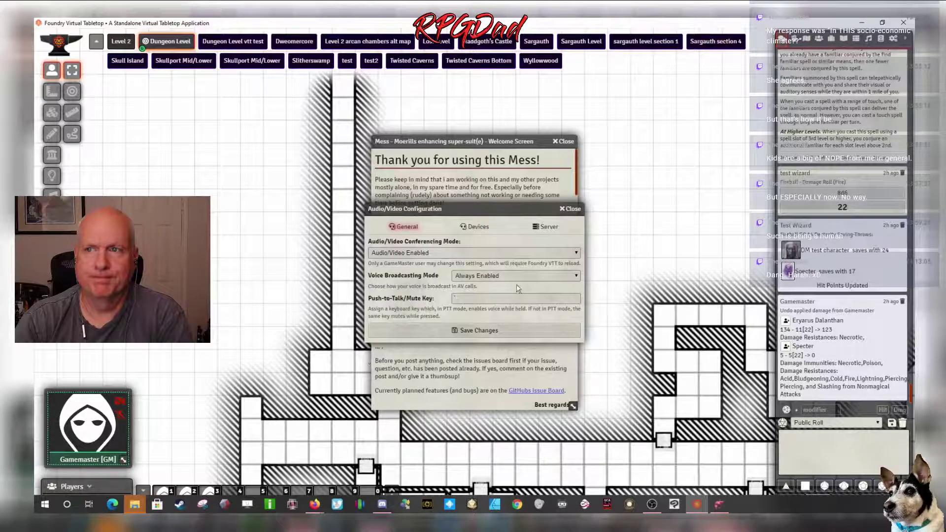
{"action": "left_click", "coordinate": [476, 227]}
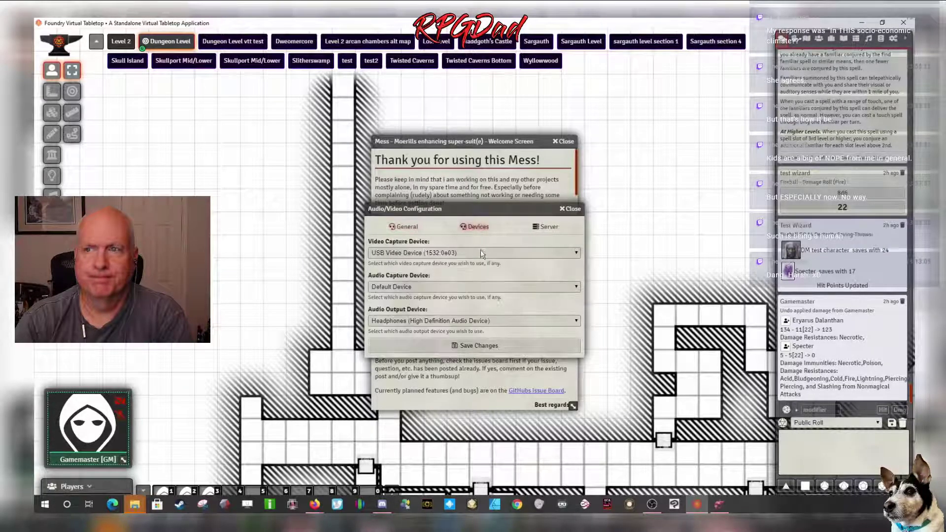
{"action": "left_click", "coordinate": [480, 252]}
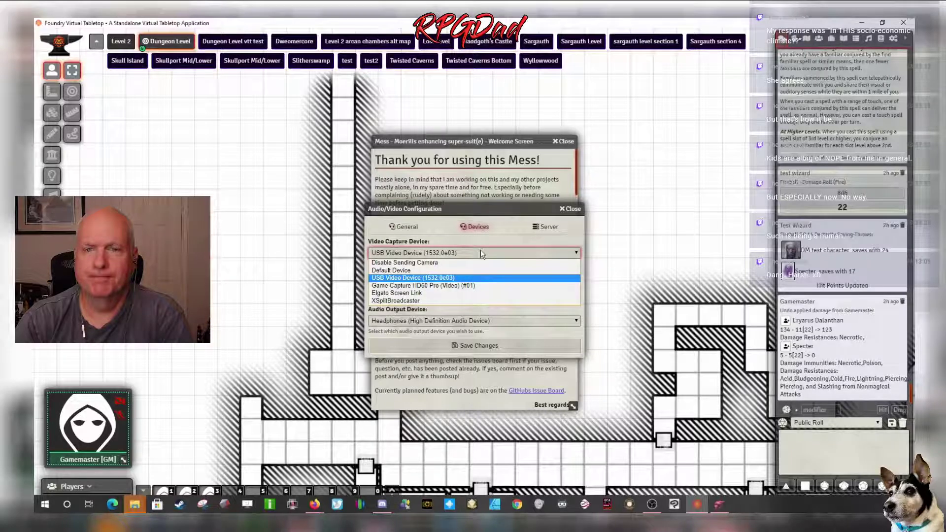
{"action": "left_click", "coordinate": [480, 250]}
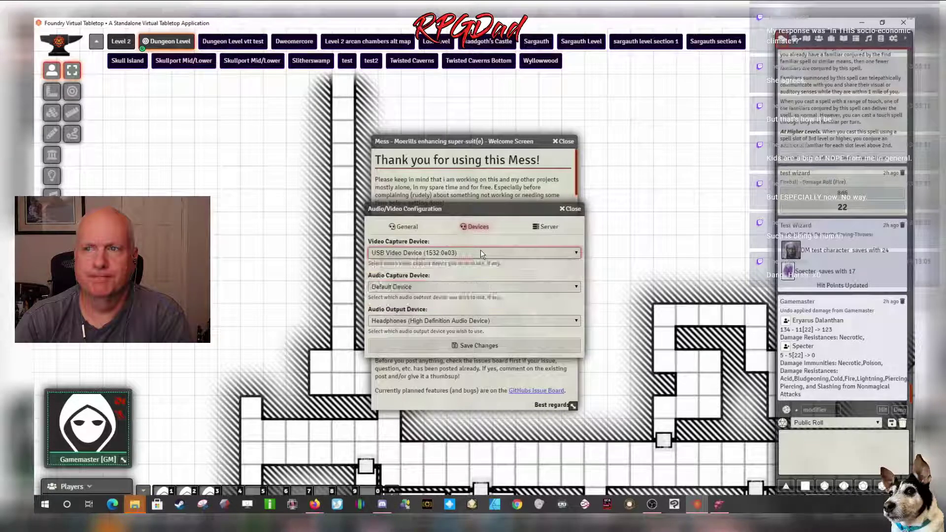
{"action": "left_click", "coordinate": [480, 250]}
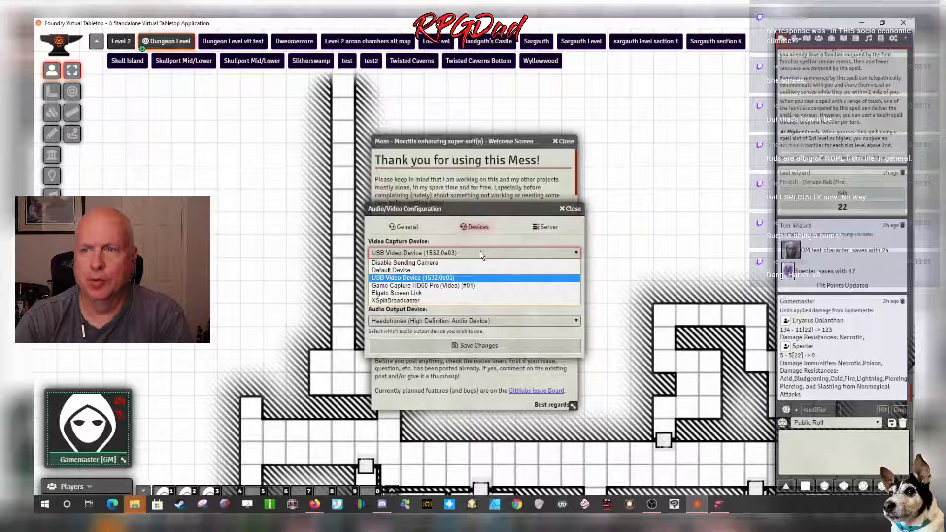
{"action": "left_click", "coordinate": [412, 274]}
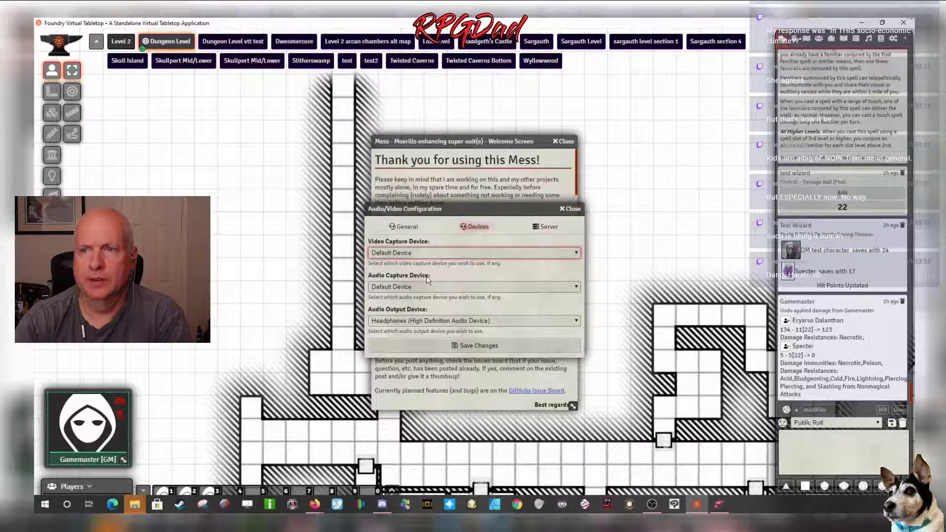
{"action": "left_click", "coordinate": [415, 290]}
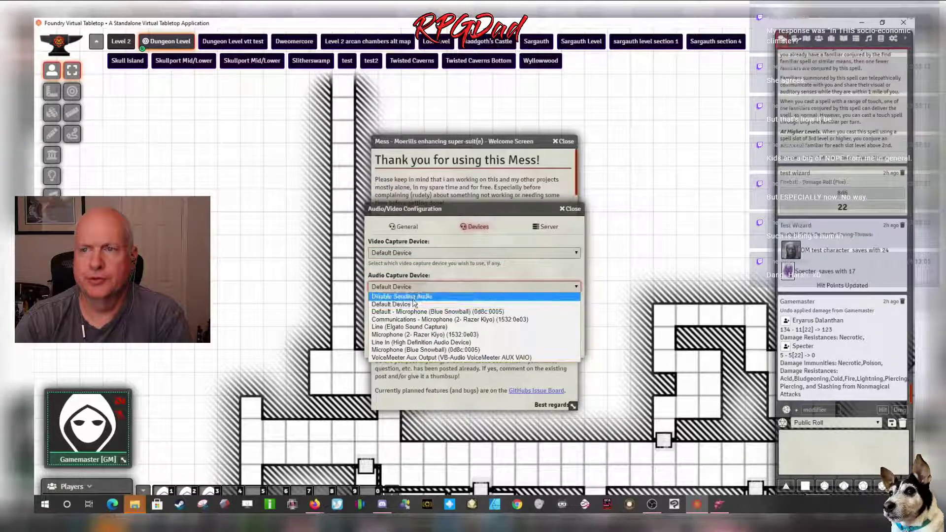
{"action": "left_click", "coordinate": [405, 350]}
{"action": "left_click", "coordinate": [414, 254]}
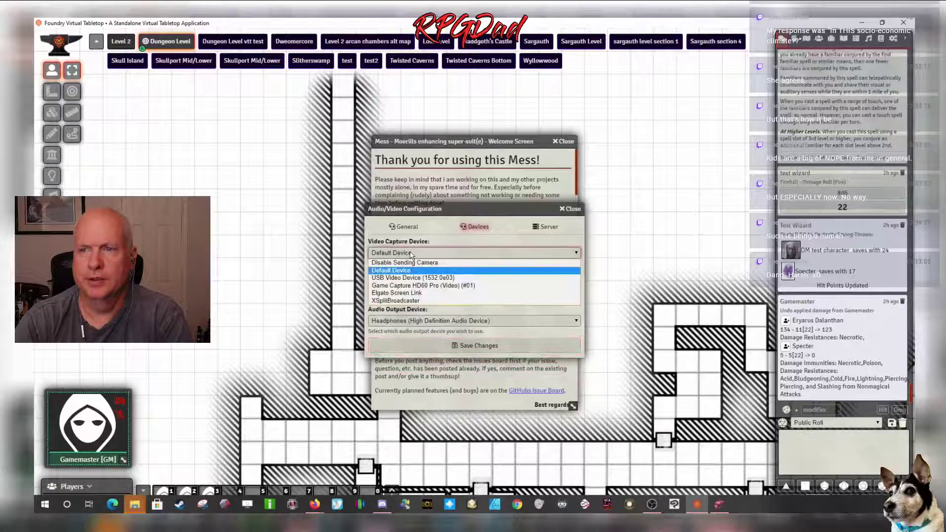
{"action": "left_click", "coordinate": [402, 283]}
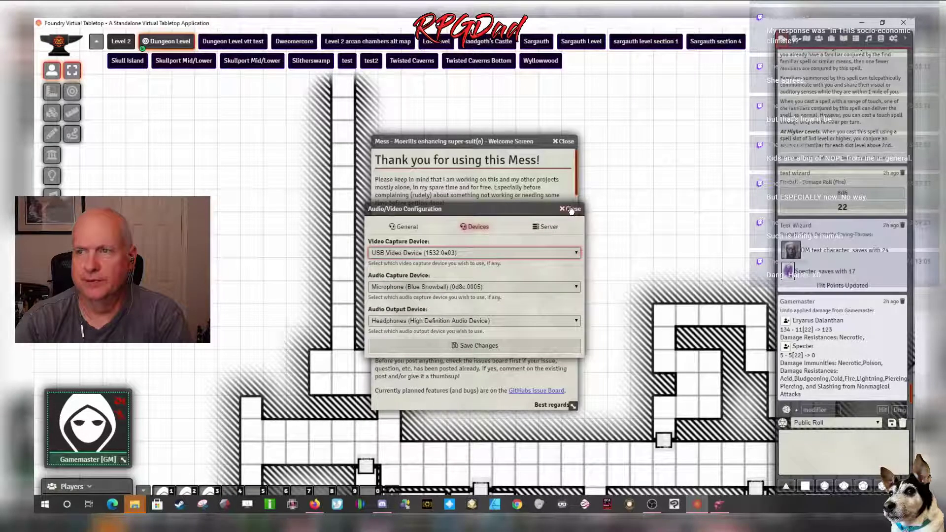
{"action": "left_click", "coordinate": [494, 346]}
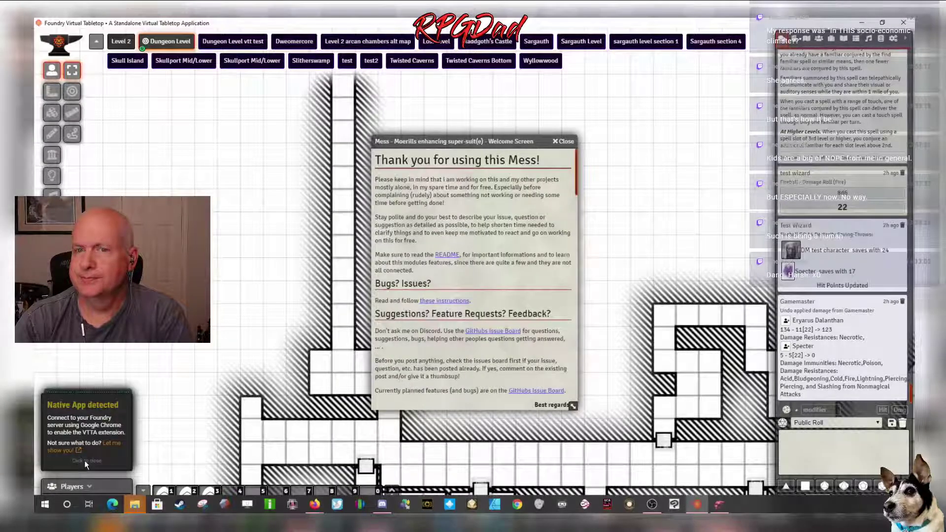
Dismiss the start-up notice and the Mess welcome screen, and close the open Random encounter maps folder windows
{"action": "left_click", "coordinate": [84, 460]}
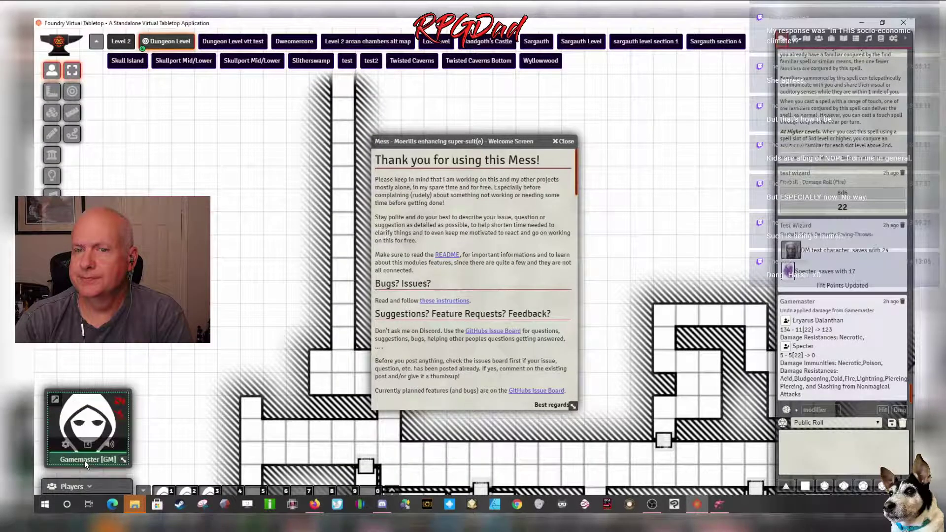
{"action": "left_click", "coordinate": [564, 143]}
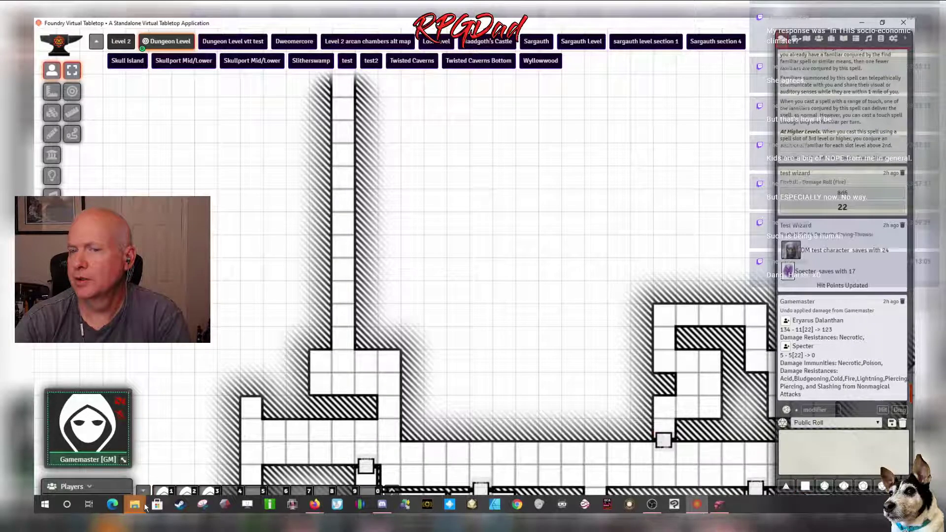
{"action": "mouse_move", "coordinate": [137, 509]}
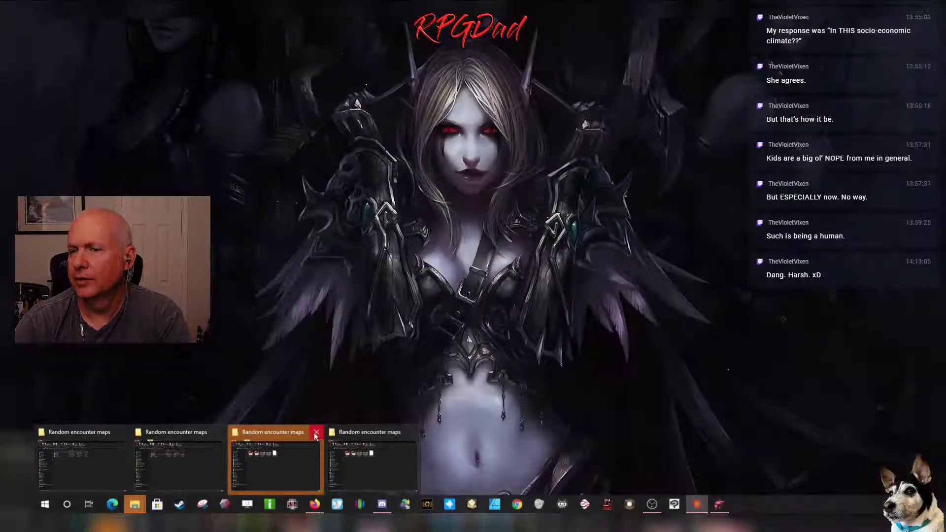
{"action": "left_click", "coordinate": [316, 433]}
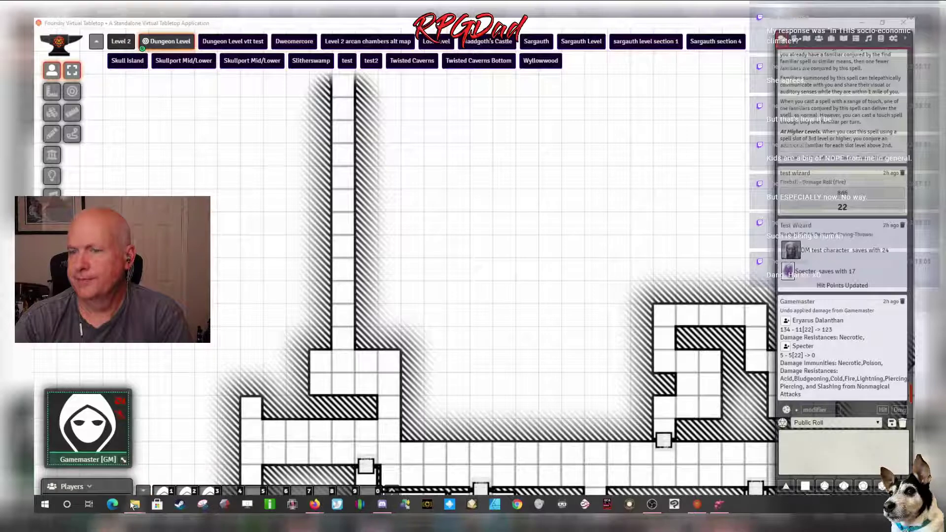
{"action": "mouse_move", "coordinate": [133, 505]}
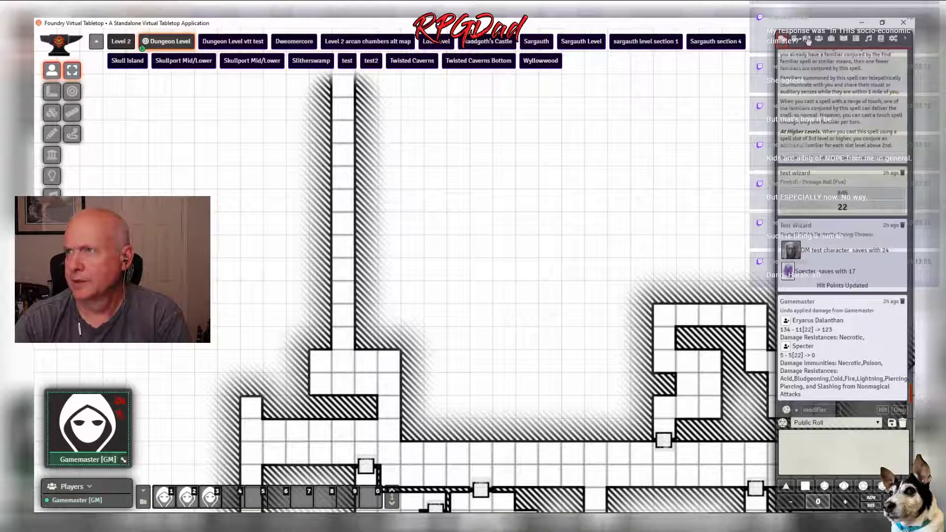
Start a Dungeondraft import and name the scene "cave map"
{"action": "left_click", "coordinate": [807, 41]}
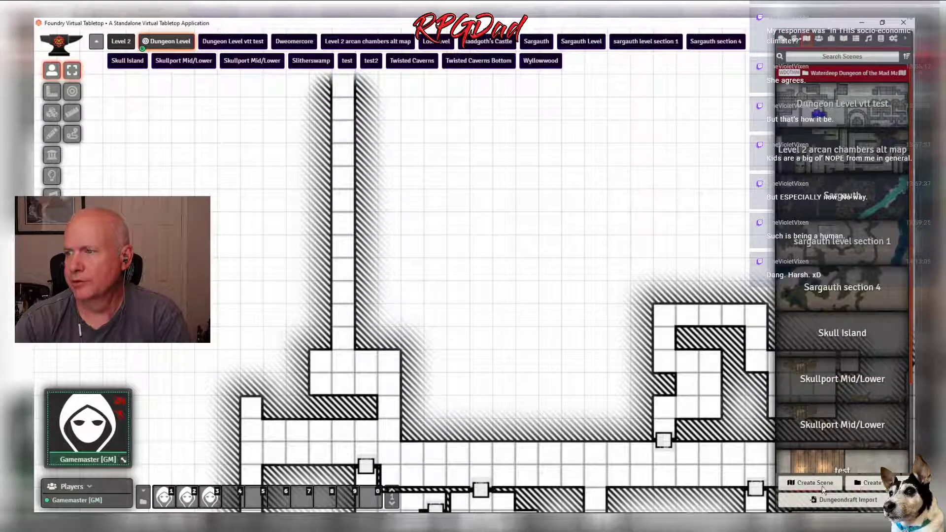
{"action": "left_click", "coordinate": [831, 500]}
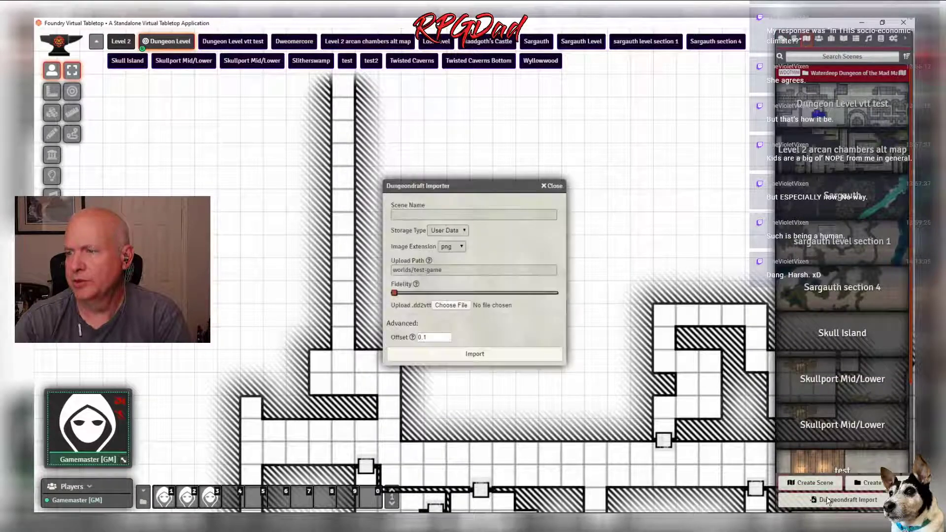
{"action": "left_click", "coordinate": [412, 214]}
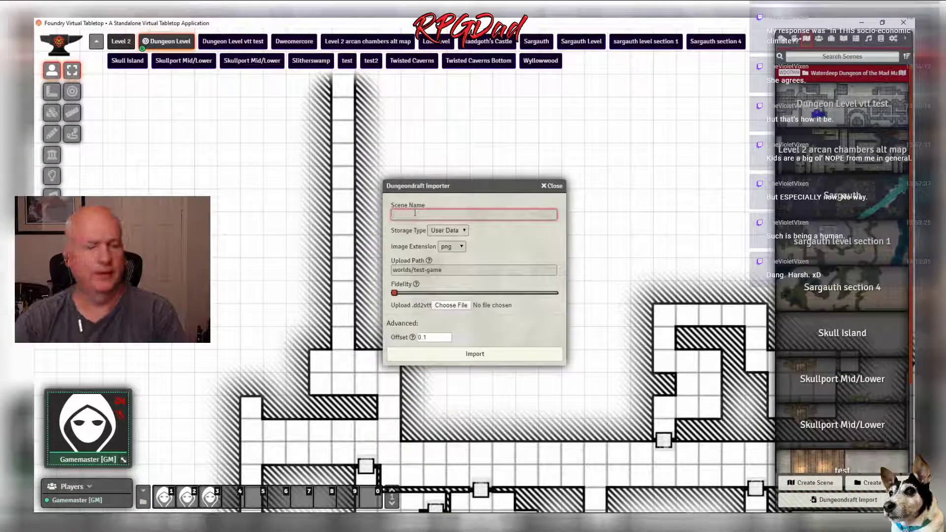
{"action": "type", "text": "cave map"}
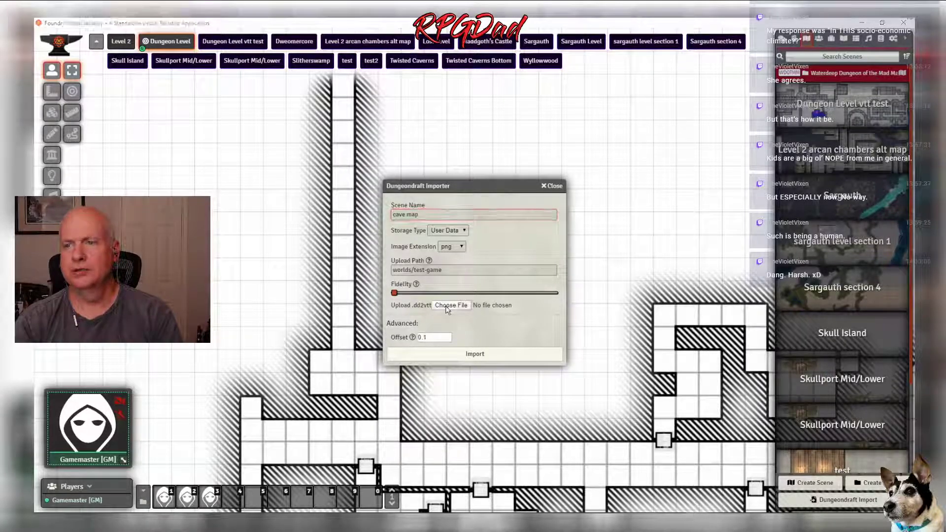
Choose the cave map's .dd2vtt file from the Random encounter maps folder inside Maps and import it
{"action": "left_click", "coordinate": [448, 306]}
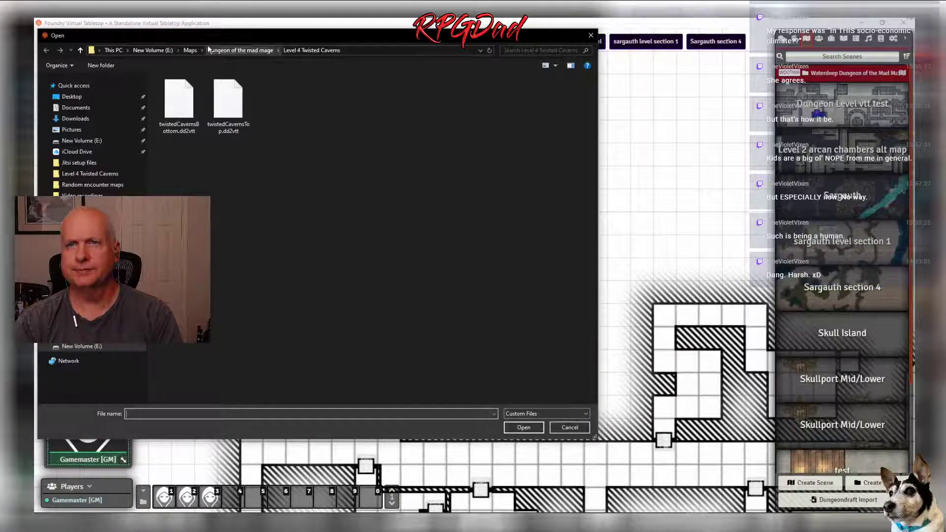
{"action": "left_click", "coordinate": [190, 50]}
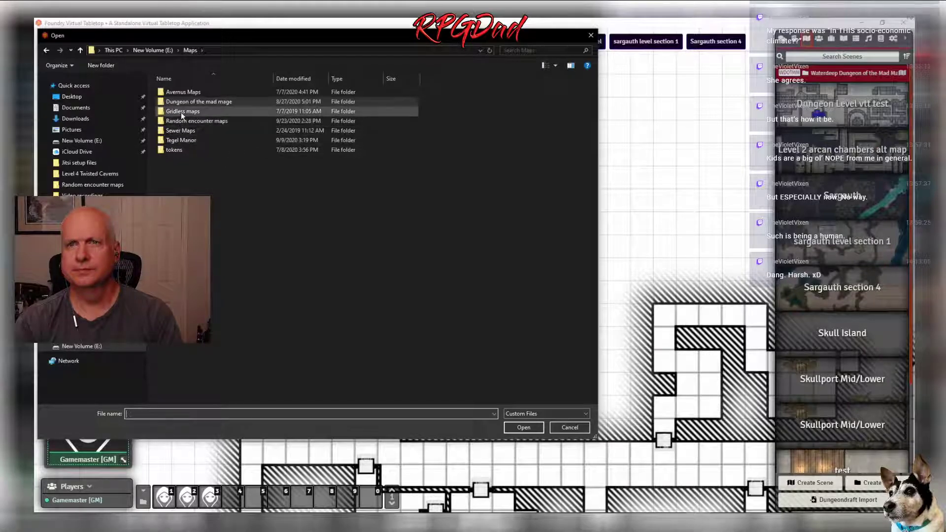
{"action": "left_click", "coordinate": [188, 123]}
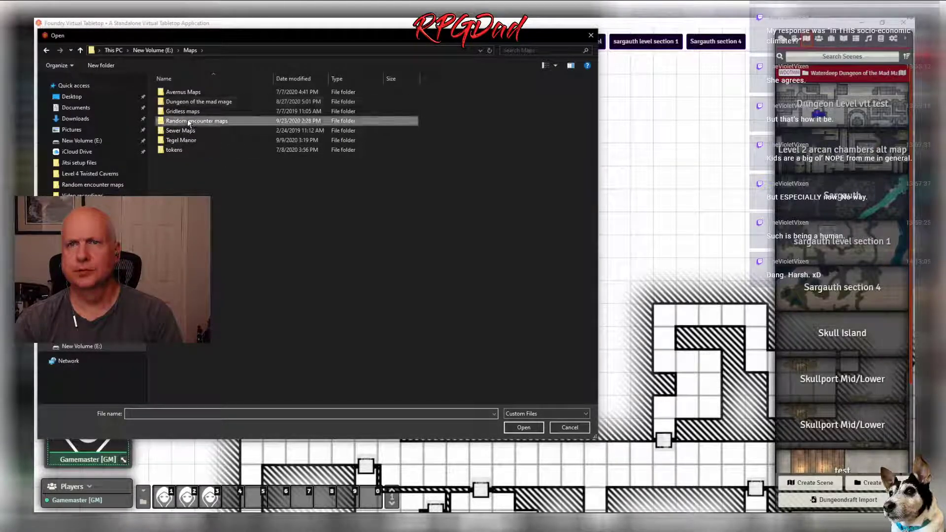
{"action": "double_click", "coordinate": [188, 123]}
{"action": "double_click", "coordinate": [188, 121]}
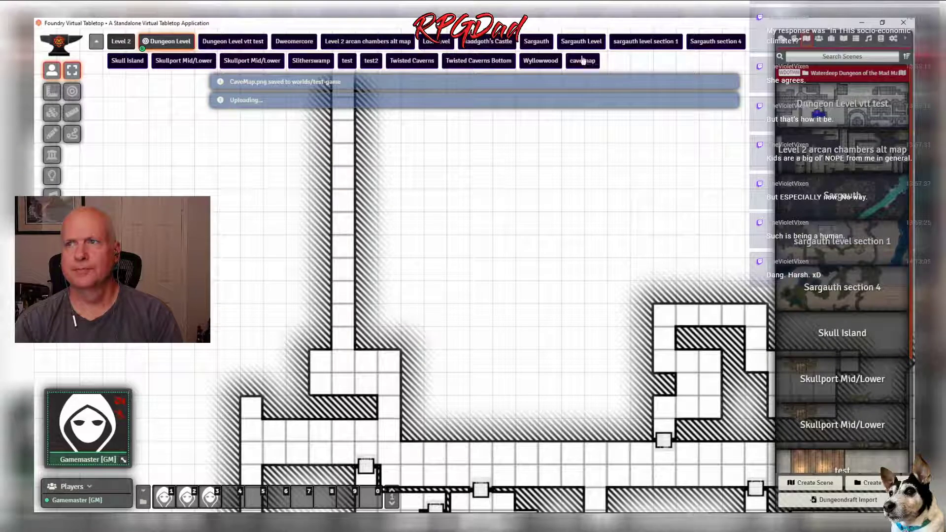
Open the imported cave map scene and look over its forest and cliff area
{"action": "left_click", "coordinate": [582, 60]}
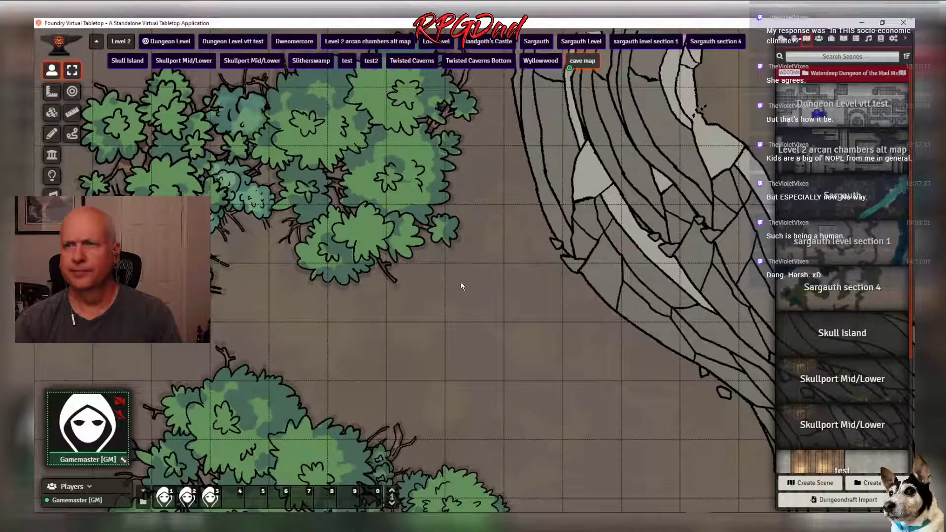
{"action": "scroll", "coordinate": [460, 281], "scroll_direction": "down", "scroll_amount": 5}
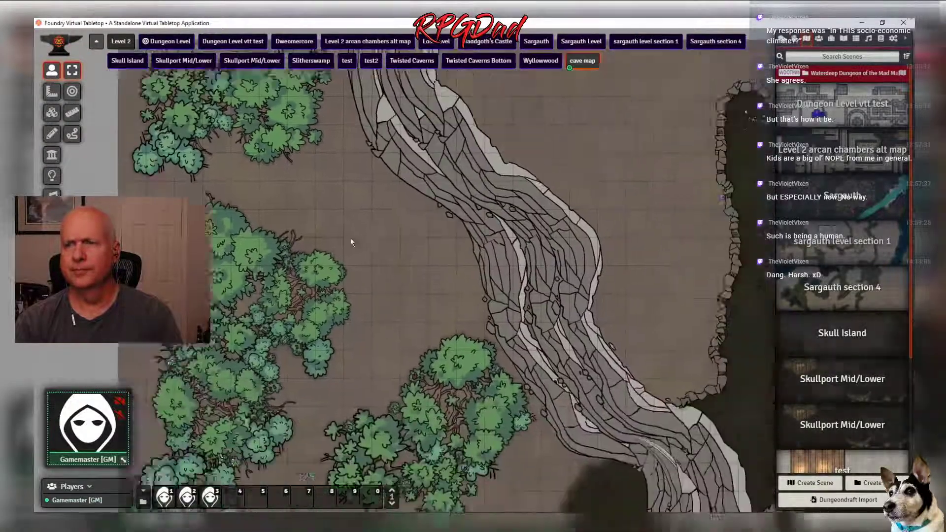
{"action": "scroll", "coordinate": [351, 241], "scroll_direction": "down", "scroll_amount": 3}
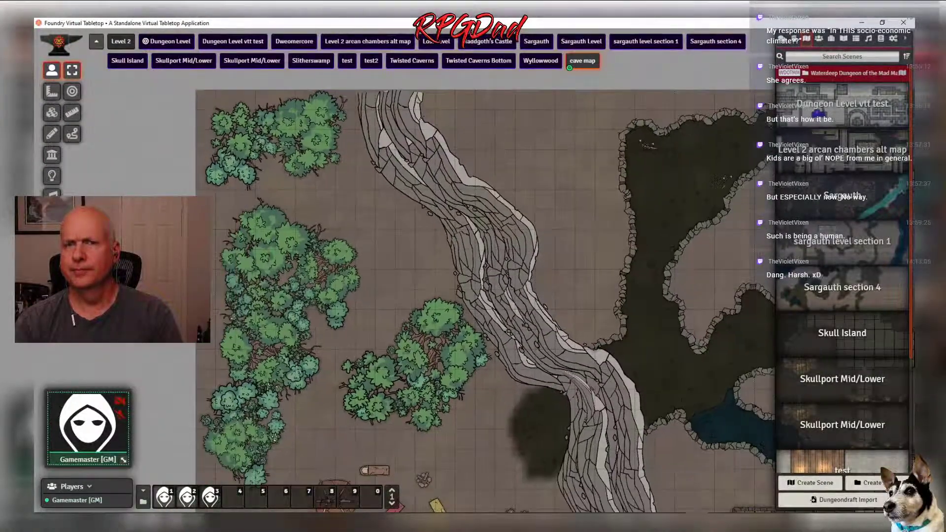
Show the scene's walls and examine how they follow the caves, pool and tiled rooms
{"action": "left_click", "coordinate": [51, 154]}
{"action": "left_click_drag", "start_coordinate": [538, 382], "coordinate": [458, 312]}
{"action": "left_click_drag", "start_coordinate": [670, 351], "coordinate": [459, 294]}
{"action": "left_click_drag", "start_coordinate": [445, 227], "coordinate": [445, 285]}
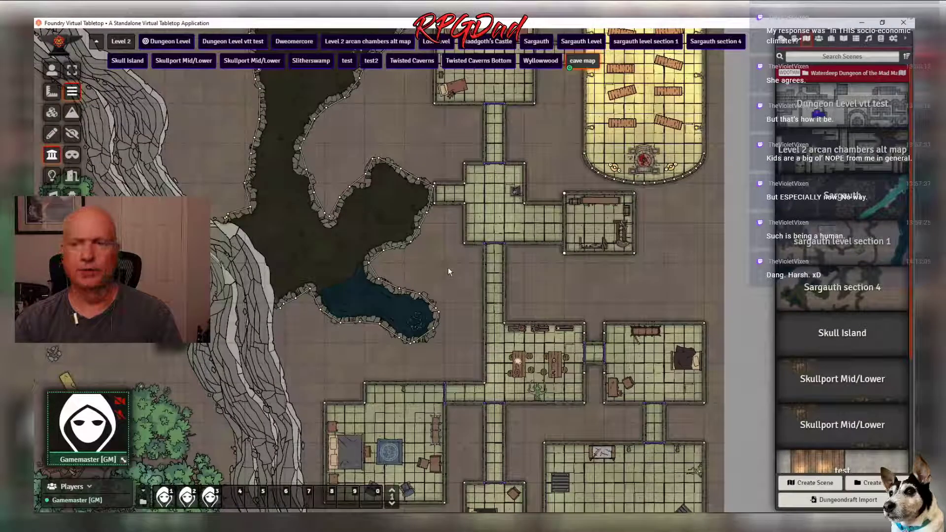
{"action": "scroll", "coordinate": [447, 267], "scroll_direction": "up", "scroll_amount": 15}
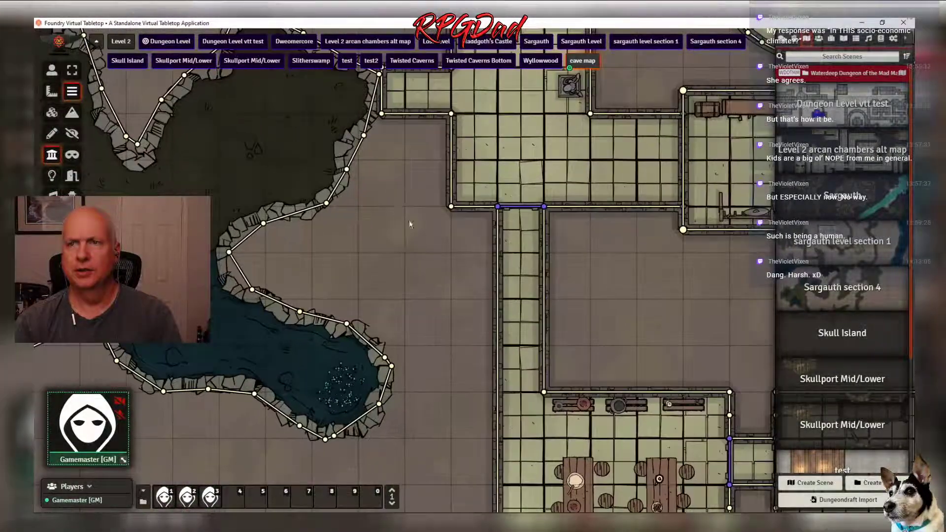
{"action": "left_click_drag", "start_coordinate": [408, 224], "coordinate": [452, 341]}
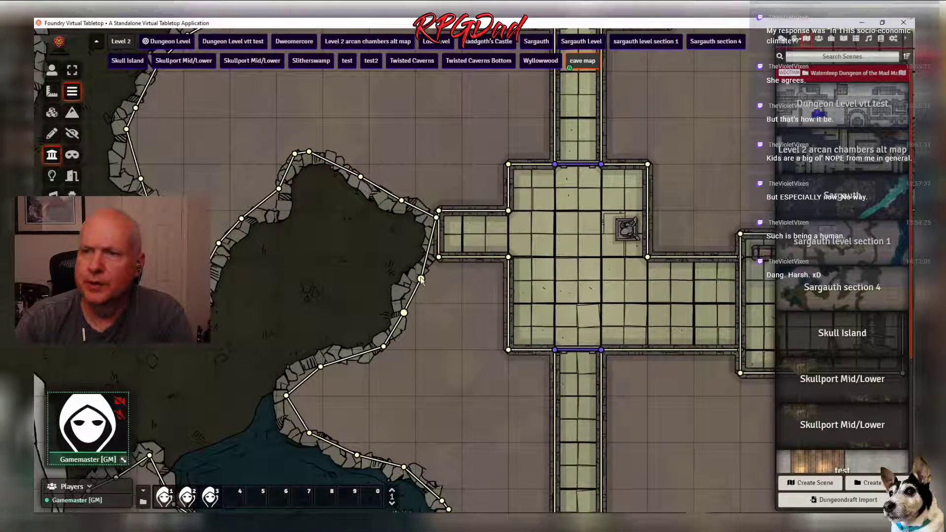
Draw wall segments along the rocks just below the corridor opening at the cave's east end, and delete the stray segment
{"action": "left_click_drag", "start_coordinate": [421, 279], "coordinate": [403, 288]}
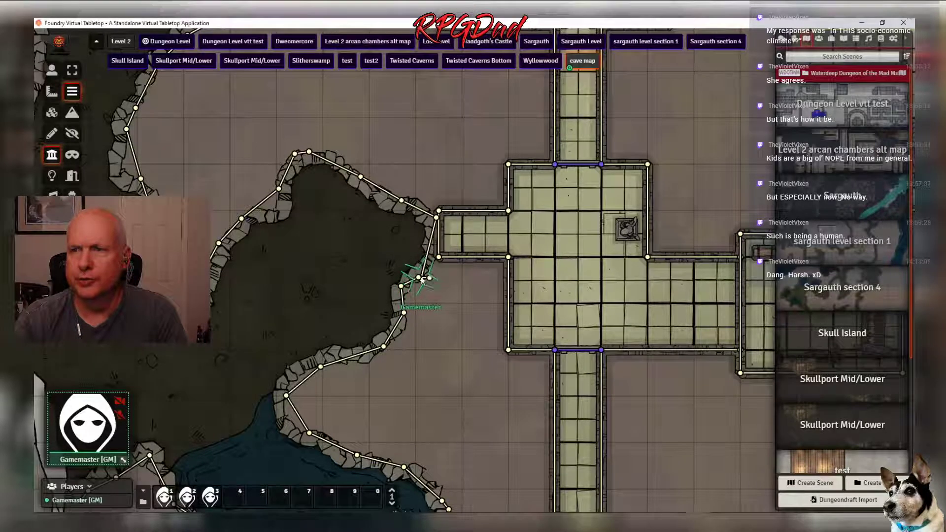
{"action": "left_click_drag", "start_coordinate": [421, 279], "coordinate": [431, 270]}
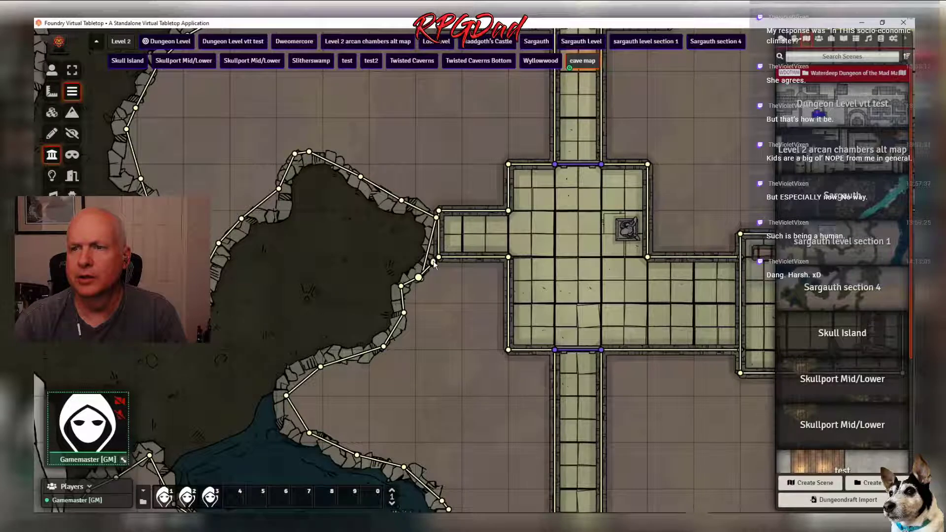
{"action": "key", "text": "Escape"}
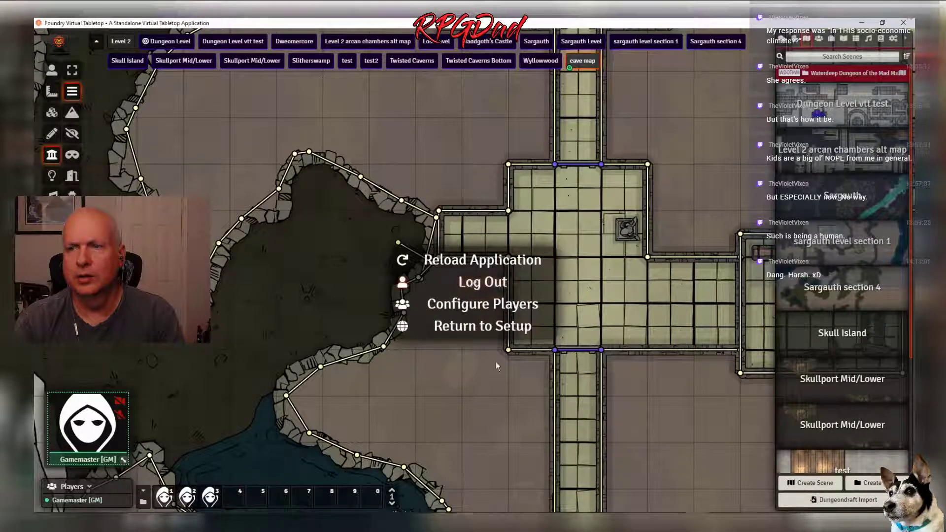
{"action": "key", "text": "Escape"}
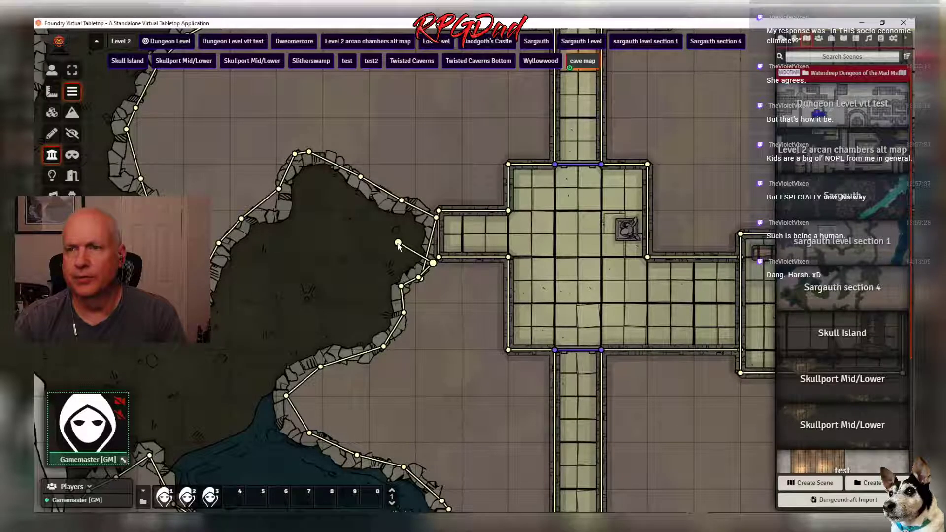
{"action": "left_click", "coordinate": [398, 243]}
{"action": "key", "text": "Delete"}
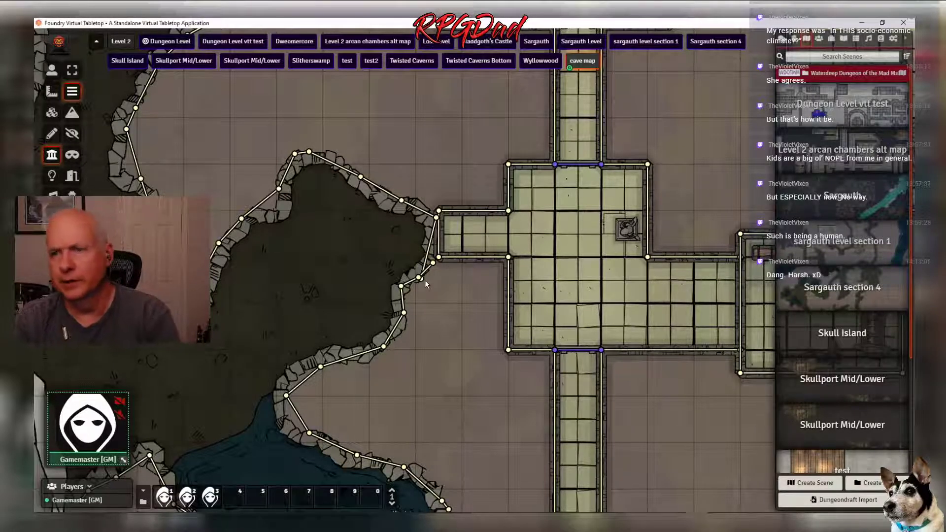
Delete the extra wall segment along the cave's east opening and raise the lower segment's end point level with the corridor corner
{"action": "left_click", "coordinate": [423, 279]}
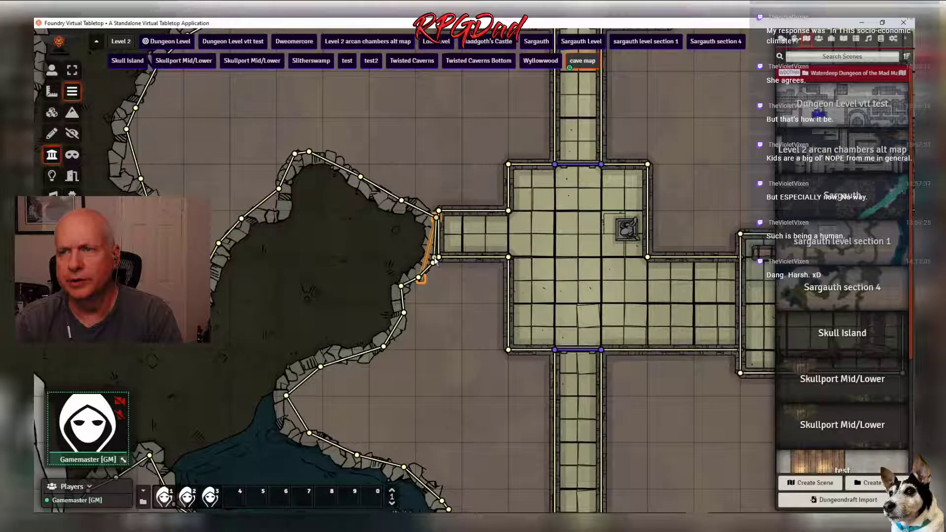
{"action": "key", "text": "Delete"}
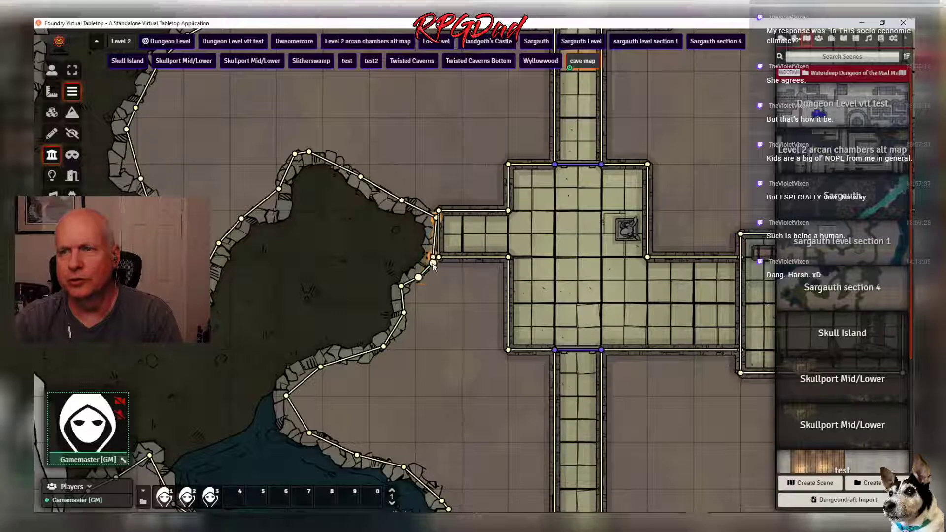
{"action": "left_click", "coordinate": [434, 261]}
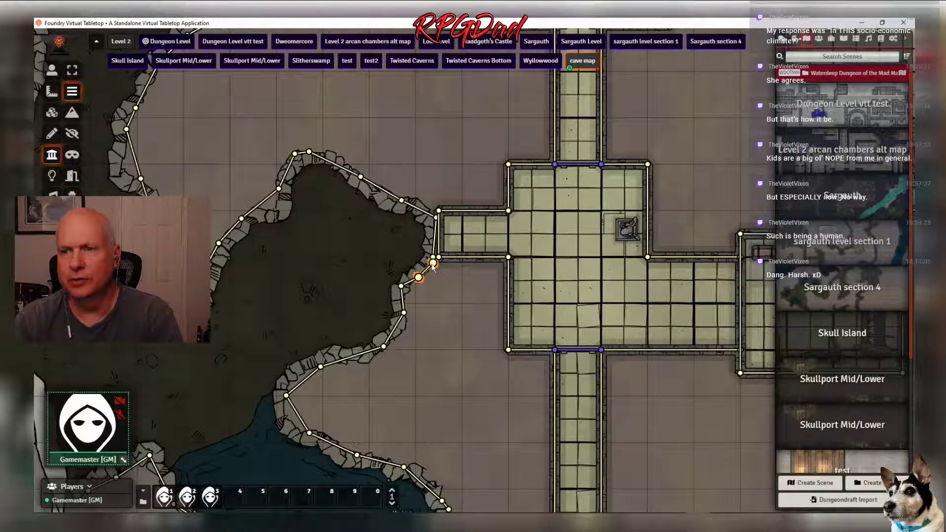
{"action": "left_click_drag", "start_coordinate": [432, 265], "coordinate": [432, 257]}
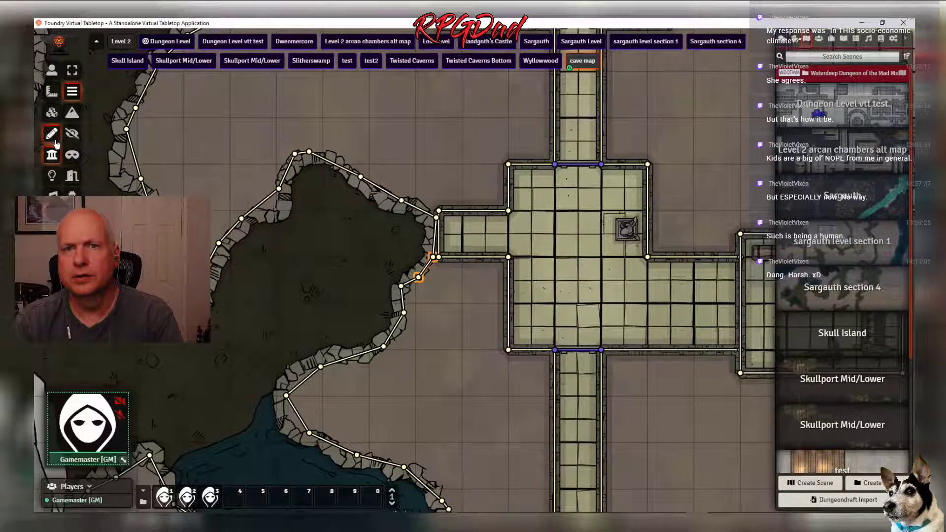
Delete the short wall segment just below the cave's east opening and the inner segment closing the opening
{"action": "left_click", "coordinate": [71, 197]}
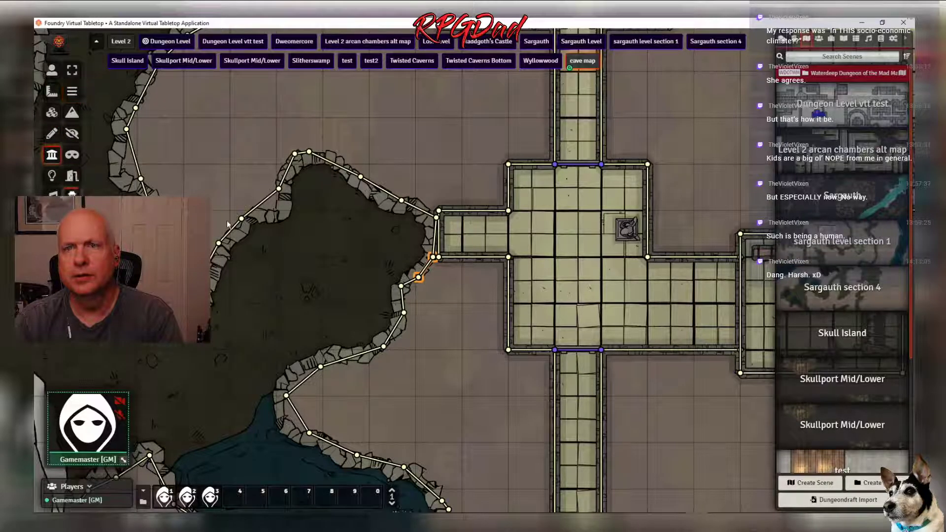
{"action": "left_click", "coordinate": [436, 219]}
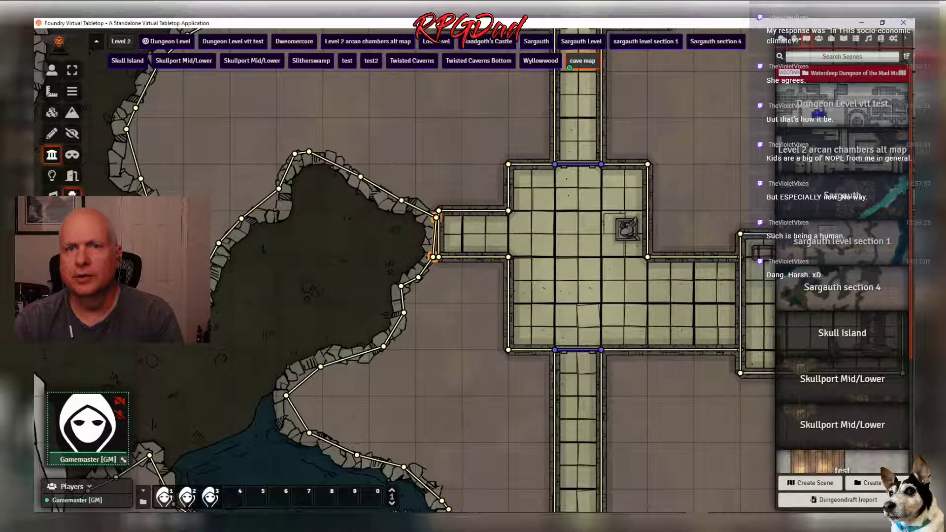
{"action": "left_click", "coordinate": [72, 70]}
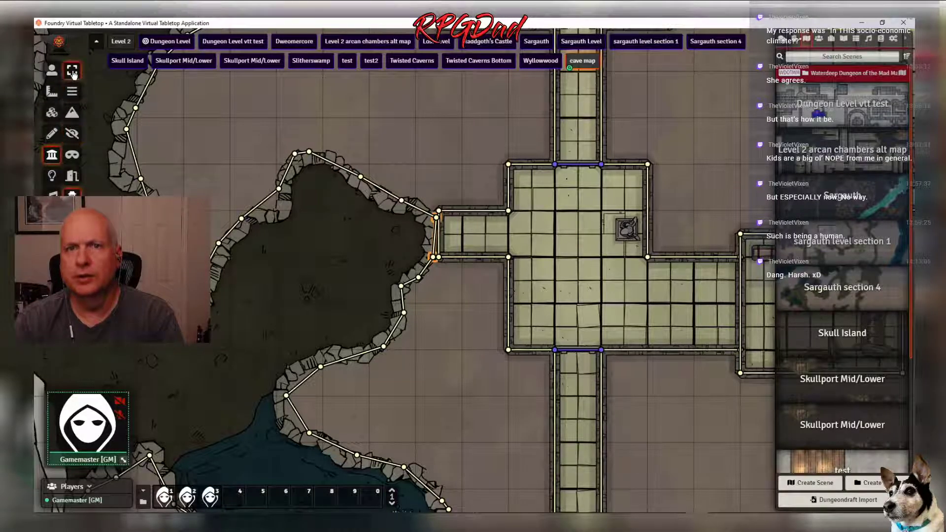
{"action": "left_click", "coordinate": [433, 260]}
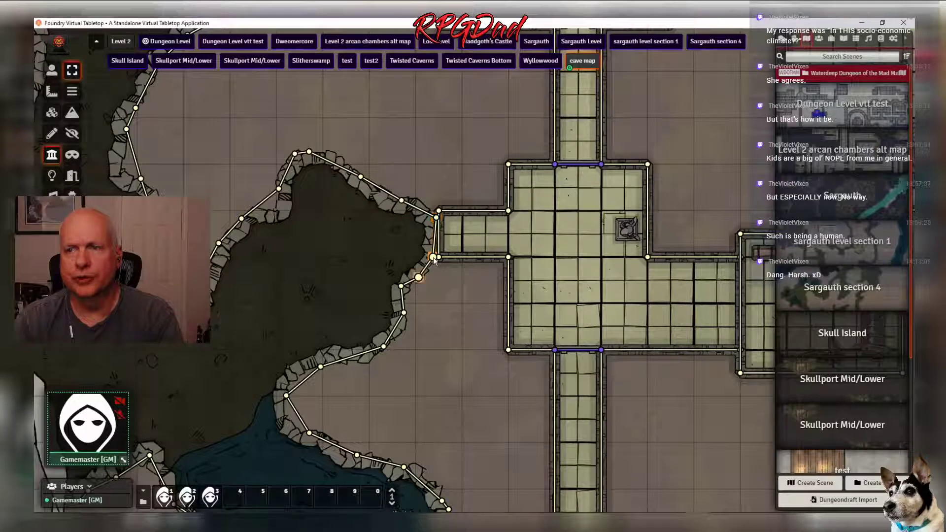
{"action": "key", "text": "Escape"}
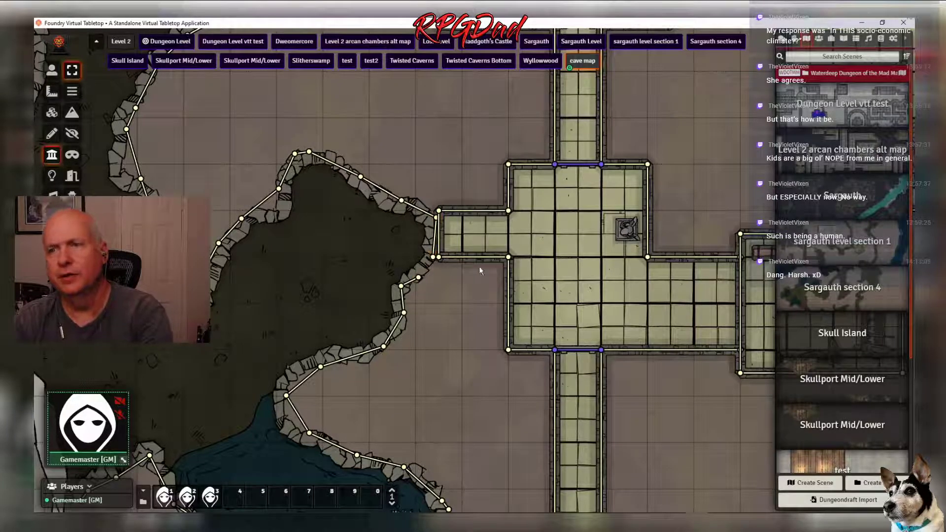
{"action": "left_click", "coordinate": [433, 260]}
{"action": "key", "text": "F12"}
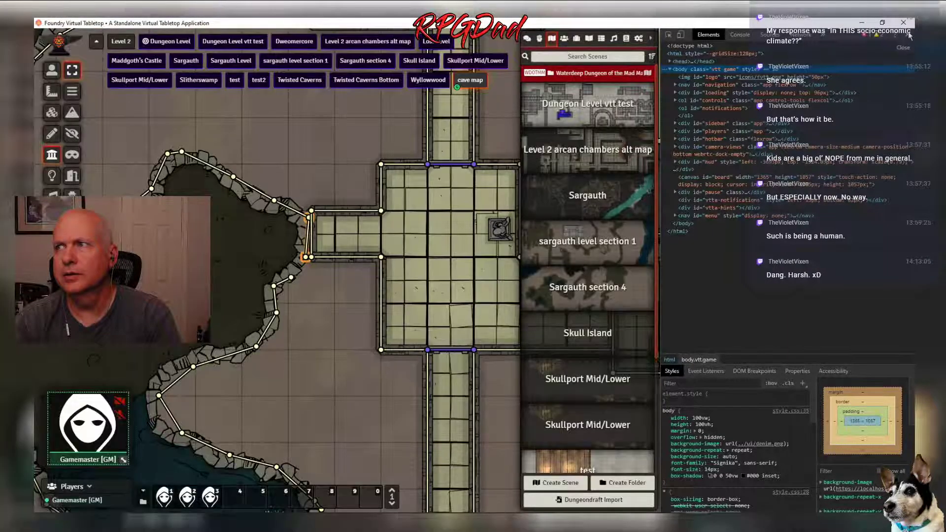
{"action": "left_click", "coordinate": [908, 35]}
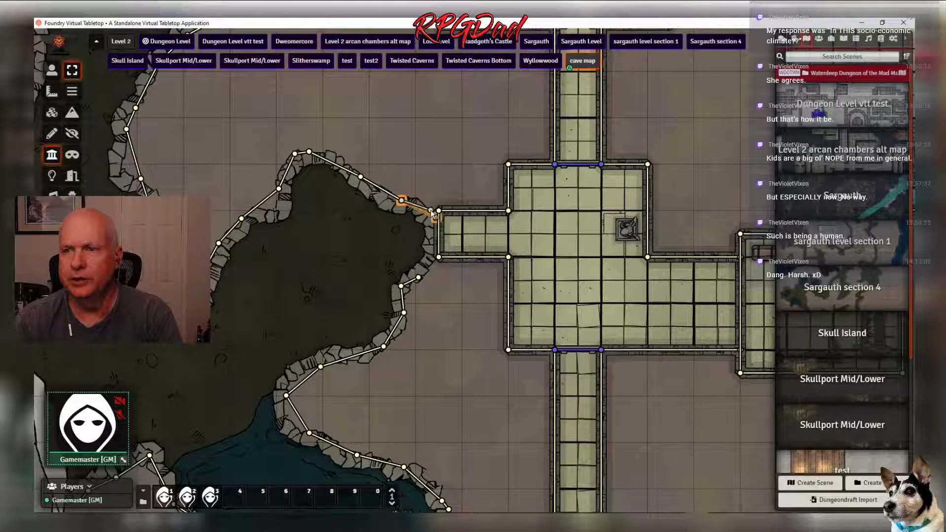
Move the ends of the upper and lower cave walls to the two edges of the east opening beside the corridor
{"action": "left_click_drag", "start_coordinate": [432, 217], "coordinate": [432, 216]}
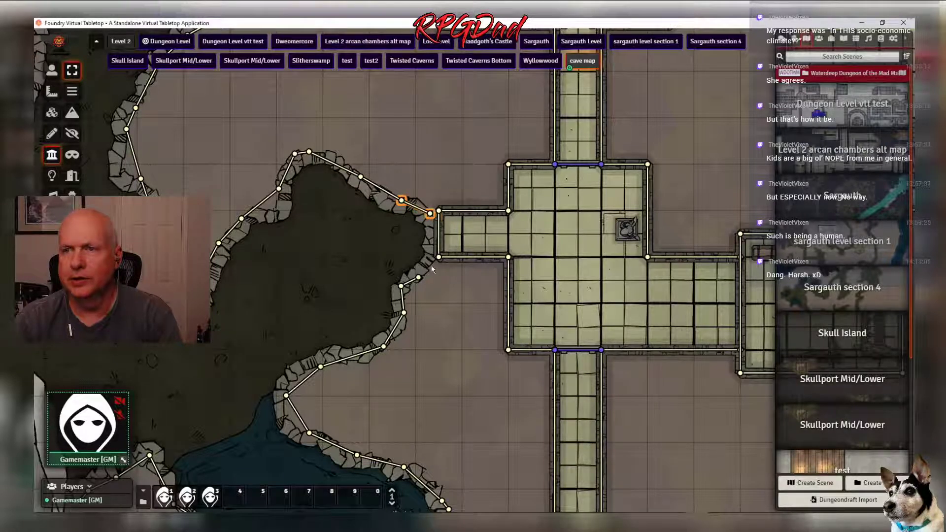
{"action": "left_click", "coordinate": [418, 278]}
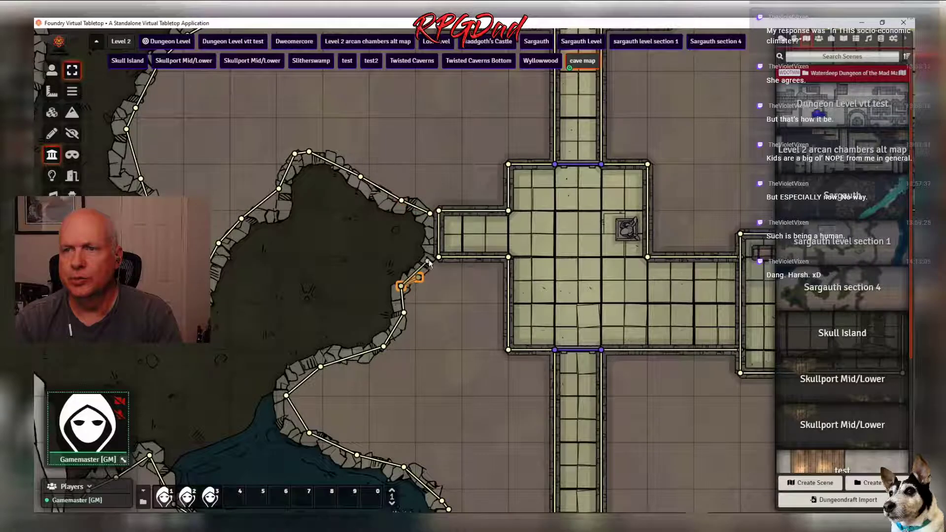
{"action": "left_click_drag", "start_coordinate": [428, 263], "coordinate": [430, 259]}
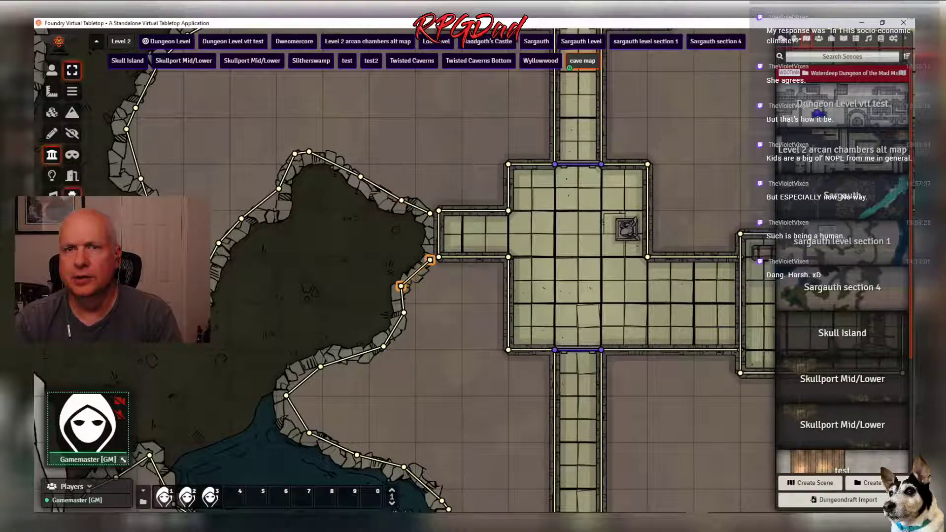
Draw a secret door across the cave's east opening between the ends of the upper and lower cave walls
{"action": "left_click", "coordinate": [72, 197]}
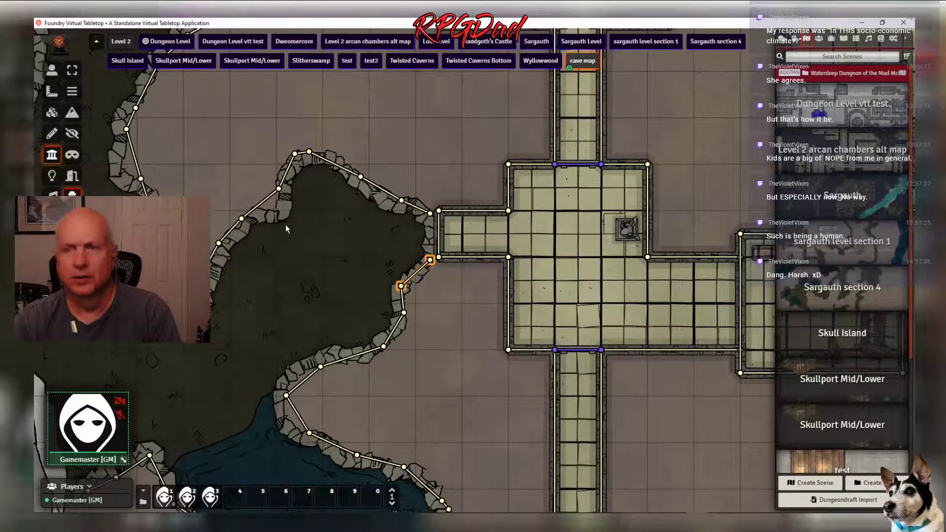
{"action": "left_click_drag", "start_coordinate": [429, 260], "coordinate": [430, 215]}
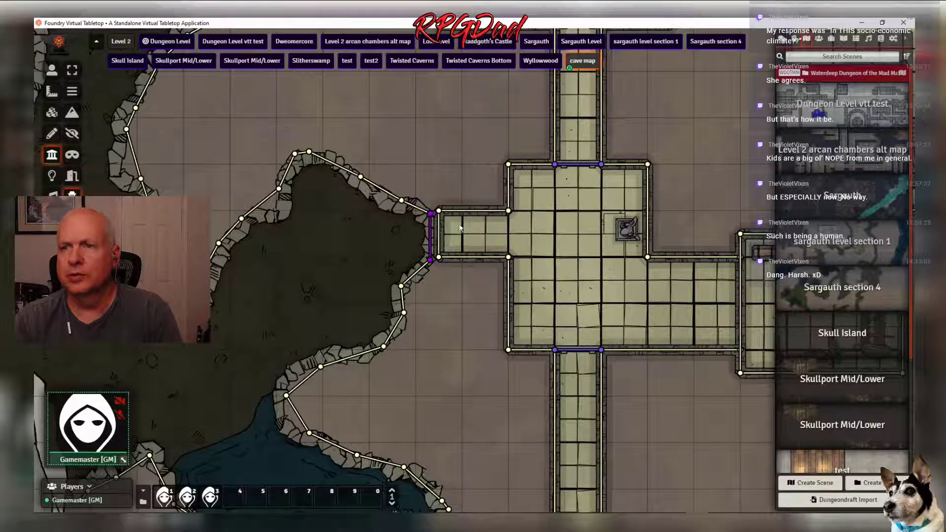
{"action": "left_click", "coordinate": [430, 217]}
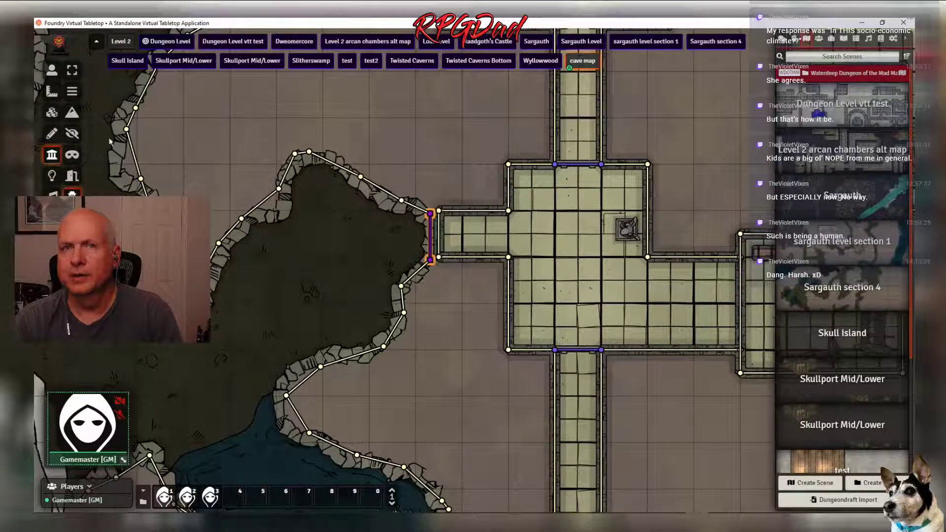
{"action": "left_click", "coordinate": [72, 92]}
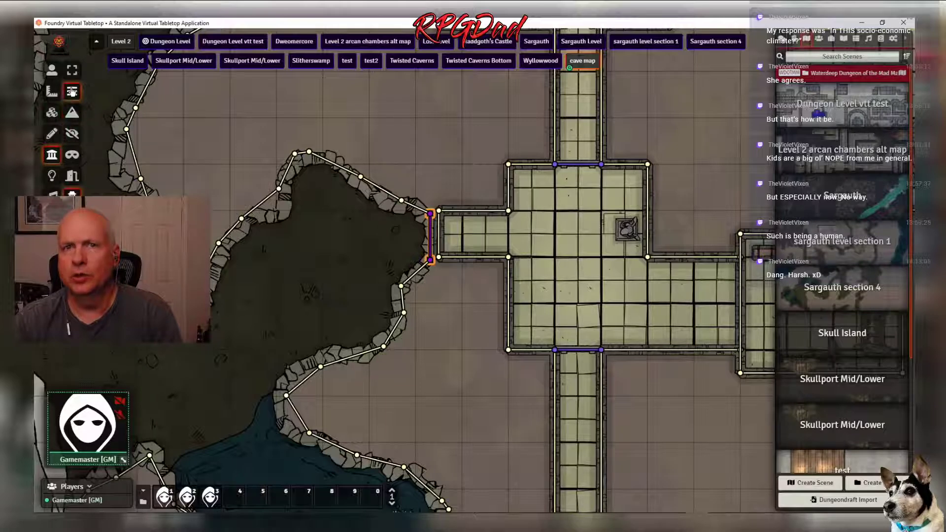
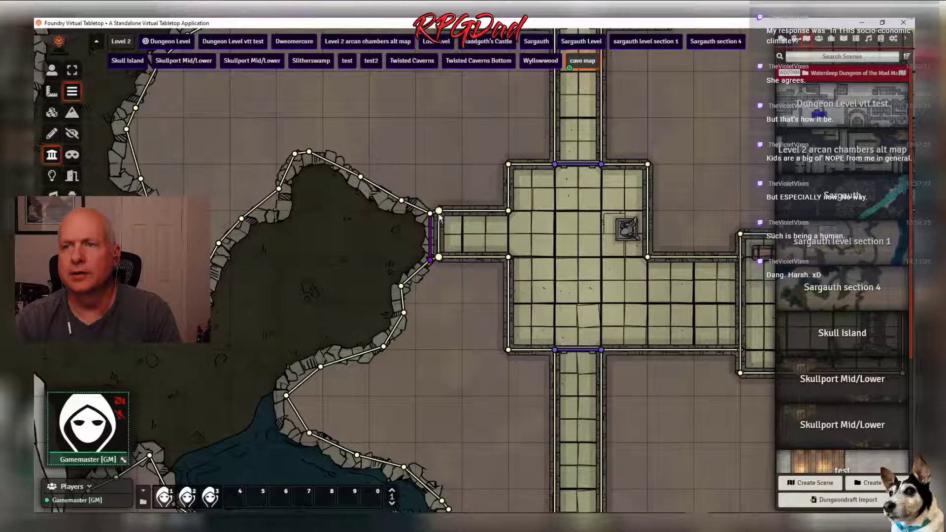
Replace the wall segment closing the corridor's cave end with a second secret door between the two corridor corners
{"action": "left_click", "coordinate": [439, 221]}
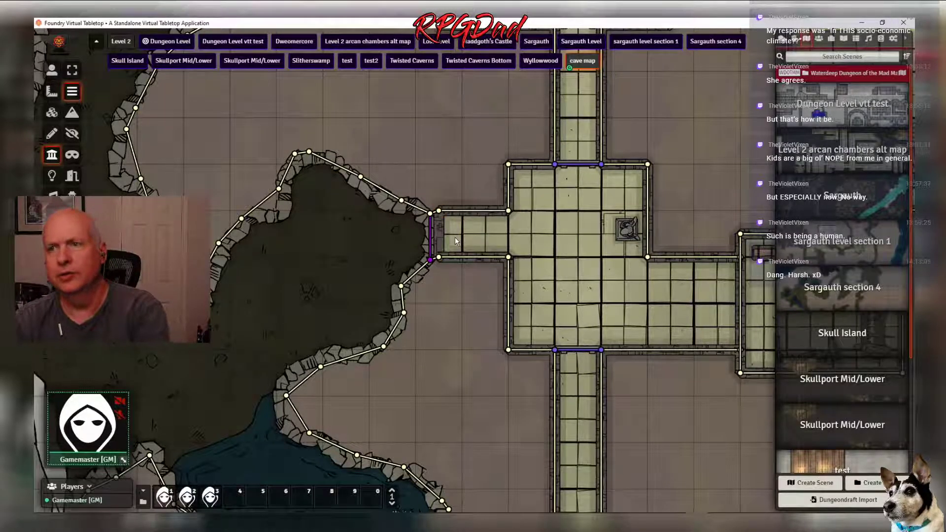
{"action": "key", "text": "Delete"}
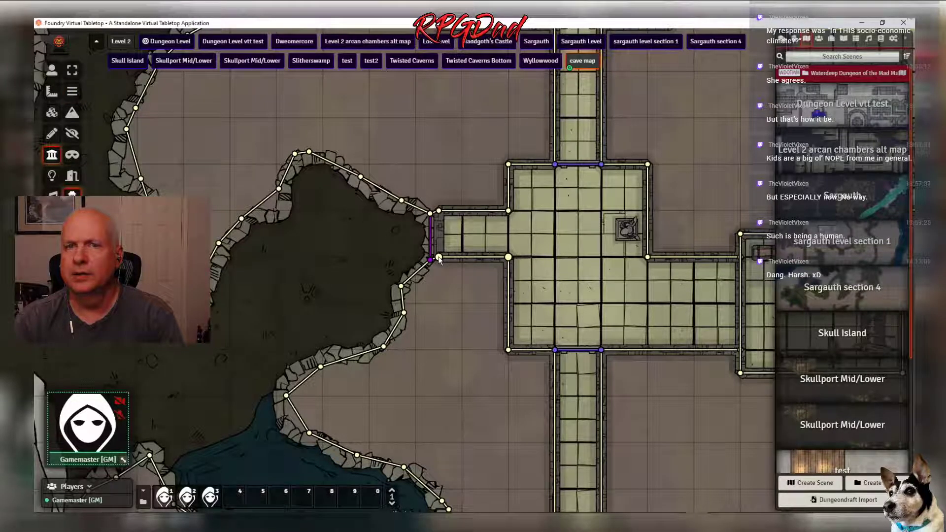
{"action": "left_click_drag", "start_coordinate": [438, 257], "coordinate": [440, 213]}
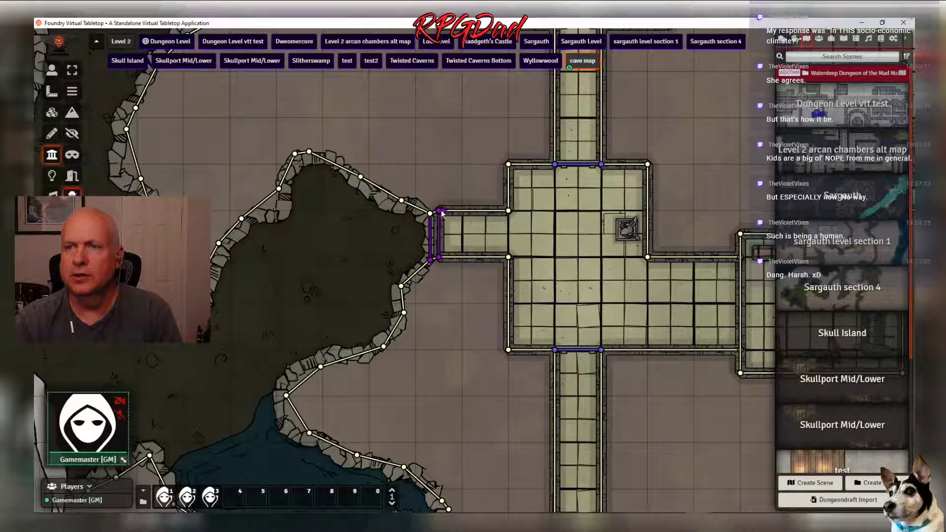
{"action": "left_click", "coordinate": [439, 212]}
{"action": "left_click", "coordinate": [440, 212]}
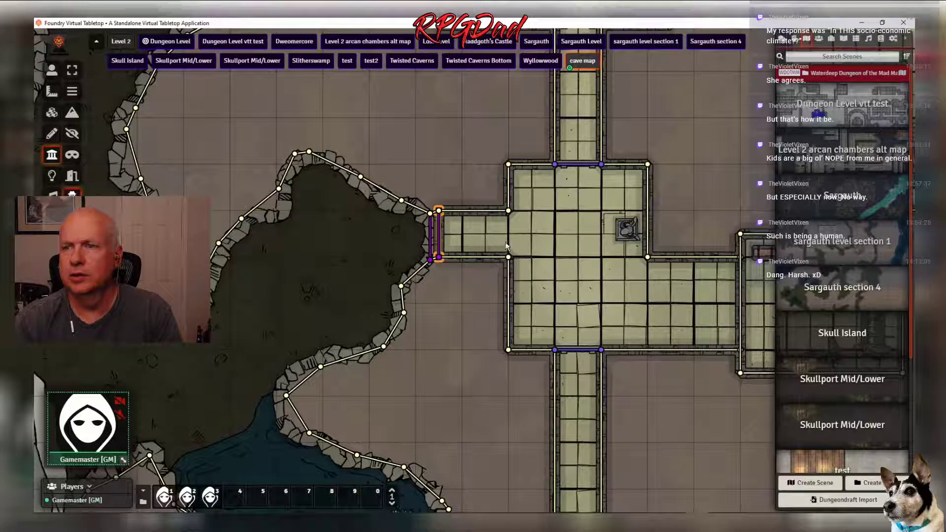
Place the white-haired actor from the Player Characters folder as a token in the cave's eastern chamber
{"action": "left_click", "coordinate": [818, 40]}
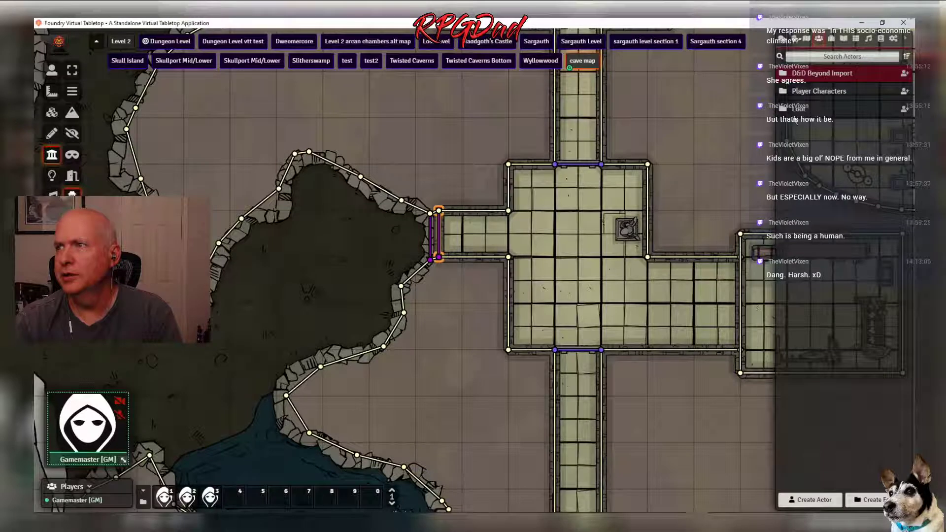
{"action": "left_click", "coordinate": [802, 92]}
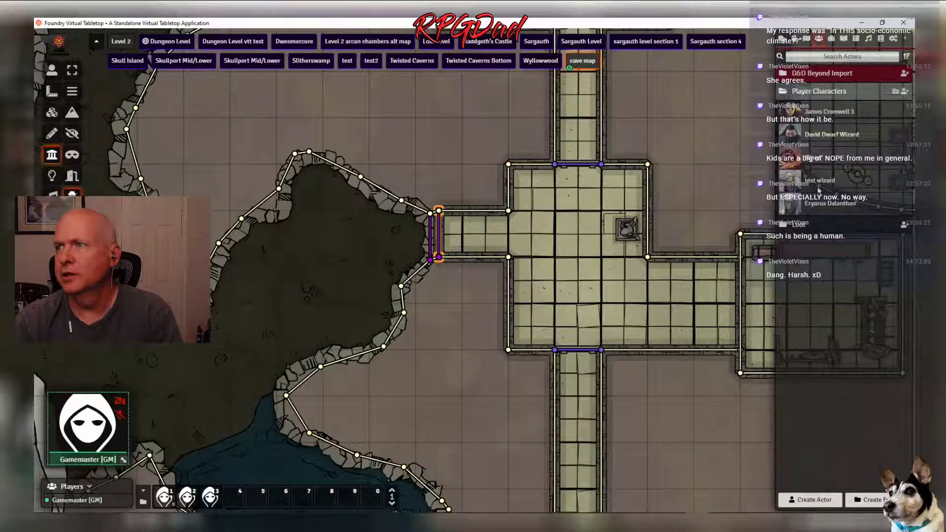
{"action": "left_click_drag", "start_coordinate": [814, 207], "coordinate": [345, 280]}
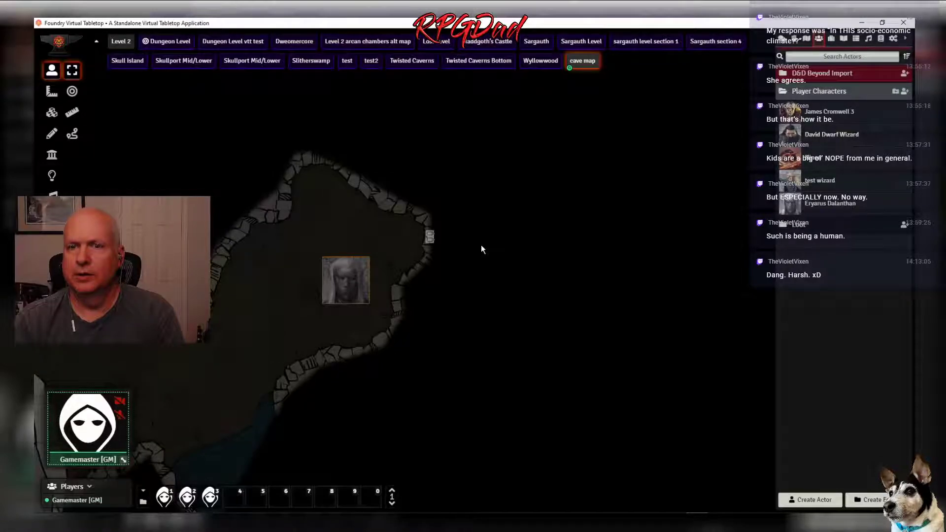
Open the secret doors at the corridor and move the token through them into the tiled room beside the statue
{"action": "left_click", "coordinate": [430, 237]}
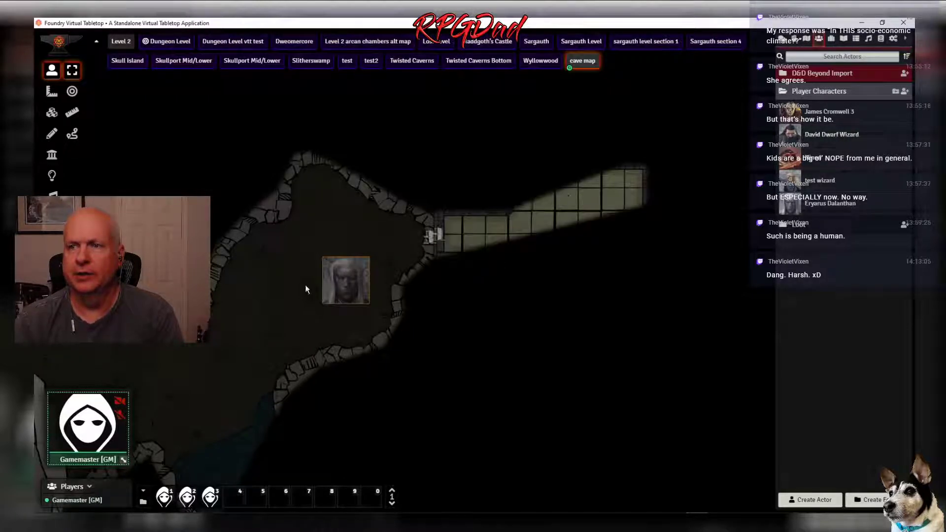
{"action": "left_click_drag", "start_coordinate": [344, 290], "coordinate": [623, 230]}
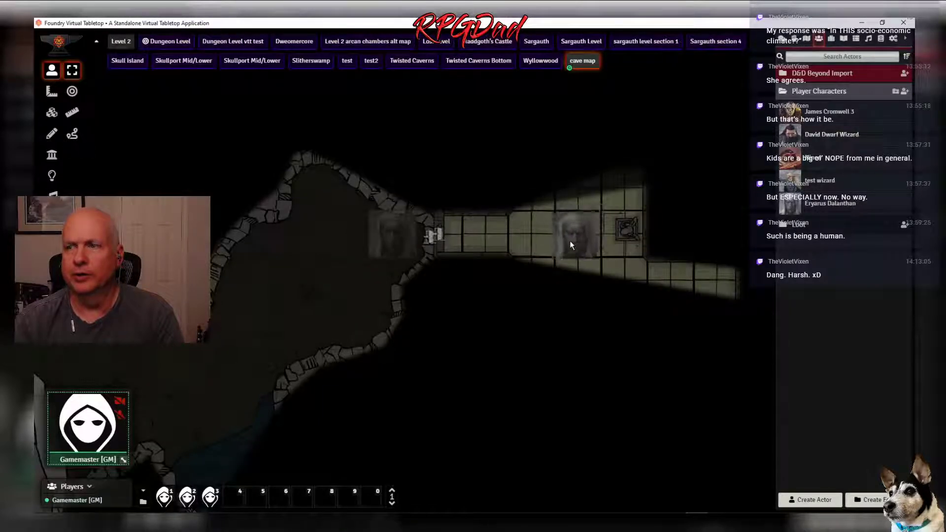
{"action": "left_click_drag", "start_coordinate": [570, 245], "coordinate": [571, 238]}
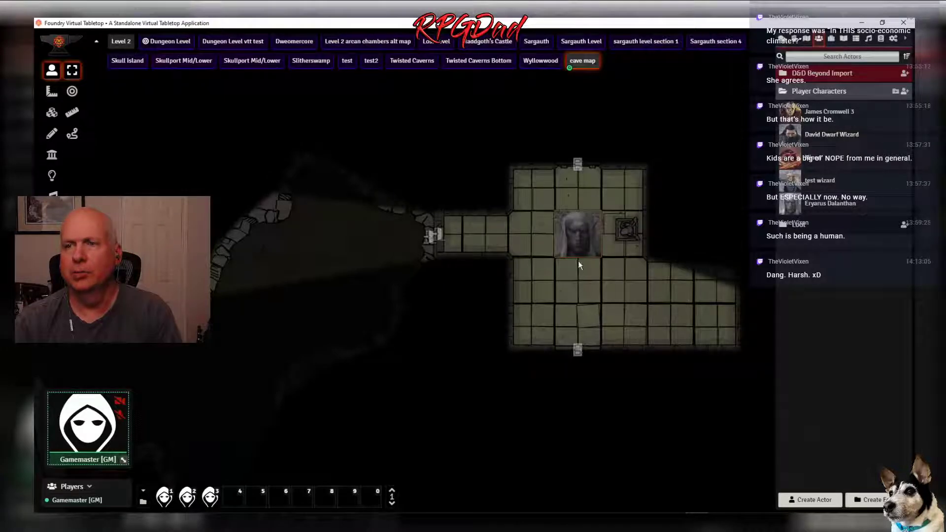
Draw connected wall segments from the cave's lower wall end across the cliff to its outer edge, keeping the wall's normal settings
{"action": "left_click", "coordinate": [52, 156]}
{"action": "scroll", "coordinate": [279, 305], "scroll_direction": "down", "scroll_amount": 3}
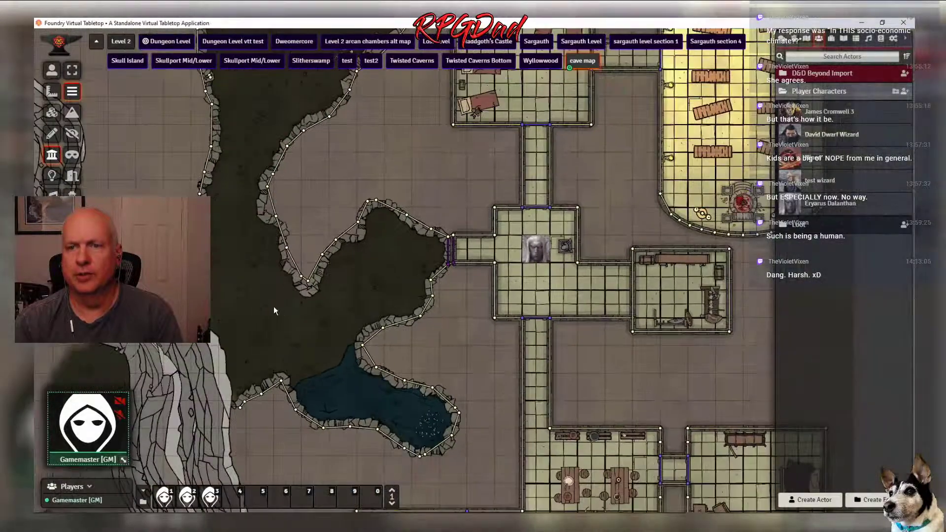
{"action": "left_click_drag", "start_coordinate": [258, 319], "coordinate": [468, 245]}
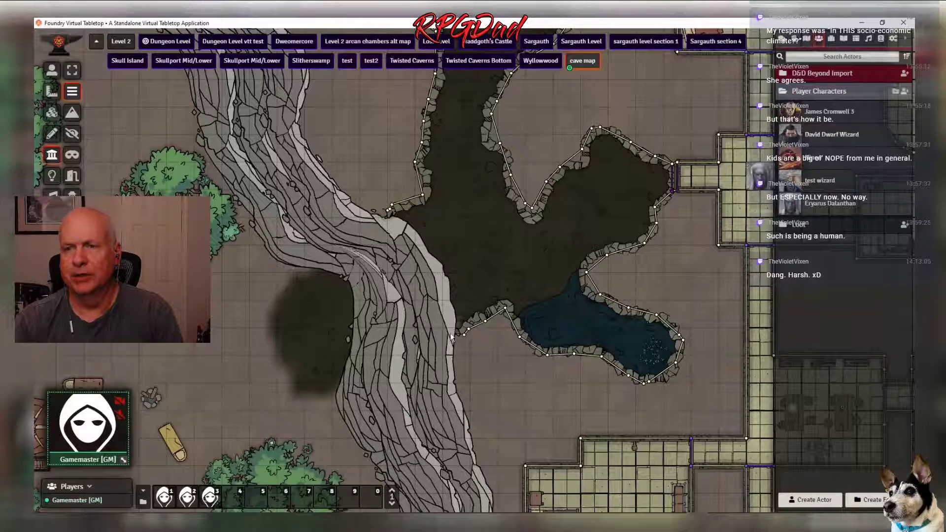
{"action": "scroll", "coordinate": [463, 344], "scroll_direction": "up", "scroll_amount": 6}
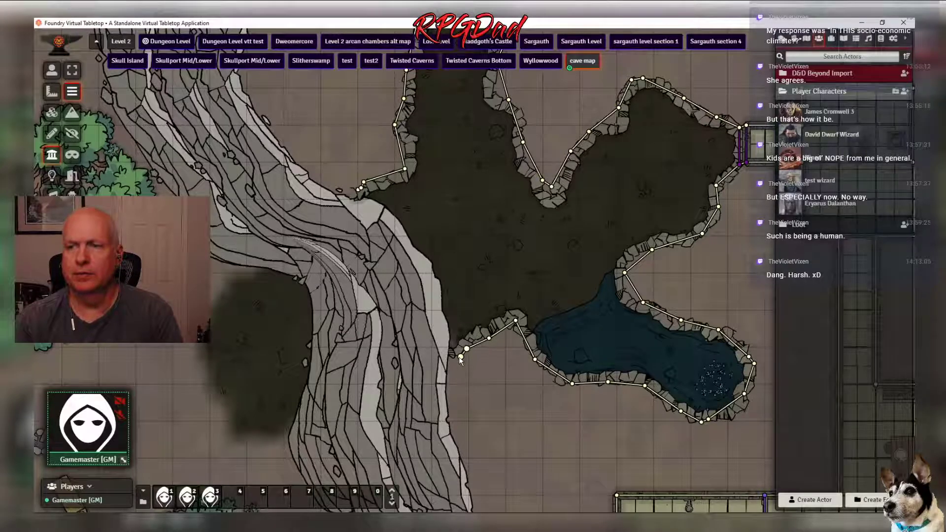
{"action": "left_click_drag", "start_coordinate": [460, 355], "coordinate": [294, 425]}
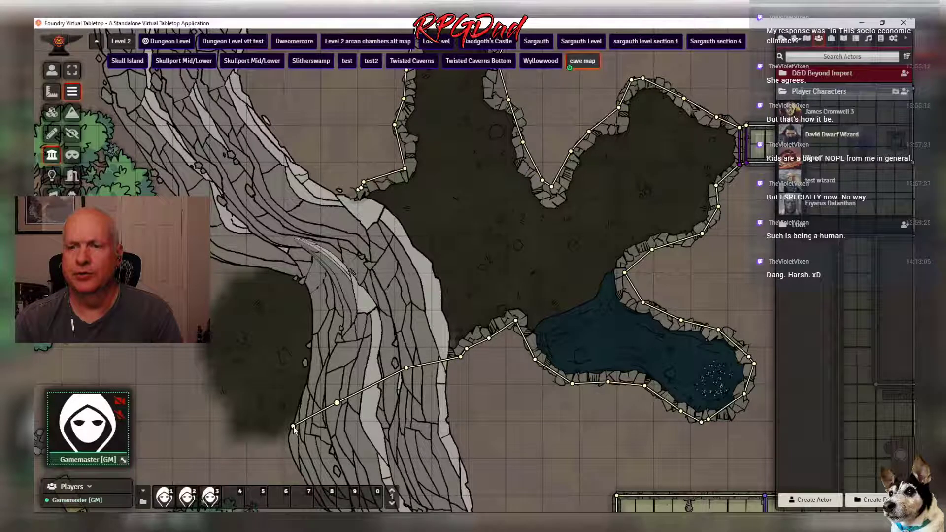
{"action": "double_click", "coordinate": [293, 426]}
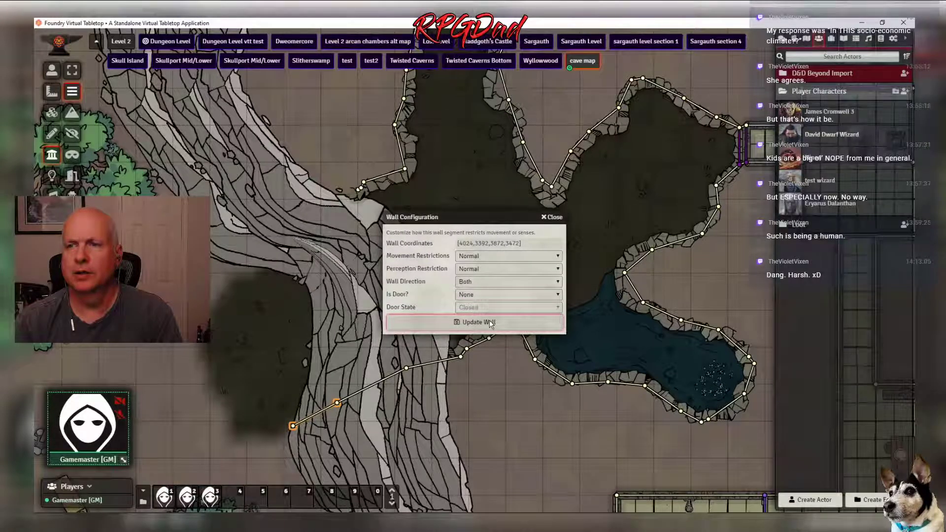
{"action": "left_click", "coordinate": [490, 323]}
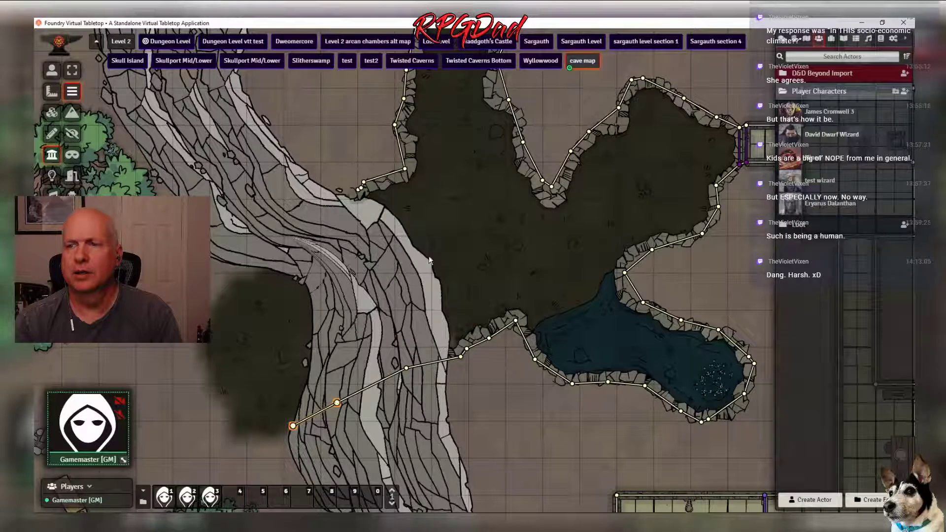
Draw connected wall segments from the cave's upper wall end across the cliff to its outer edge
{"action": "left_click_drag", "start_coordinate": [360, 197], "coordinate": [257, 267]}
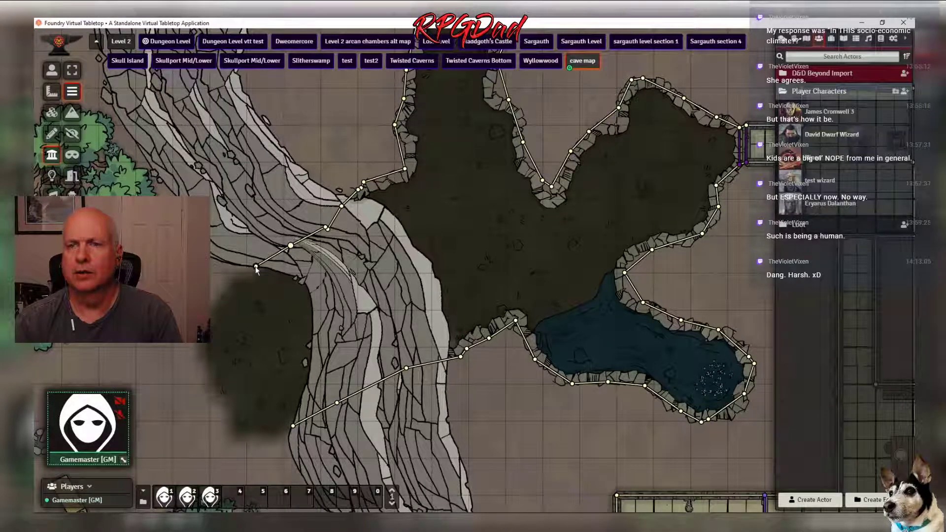
{"action": "double_click", "coordinate": [261, 263]}
{"action": "left_click", "coordinate": [500, 321]}
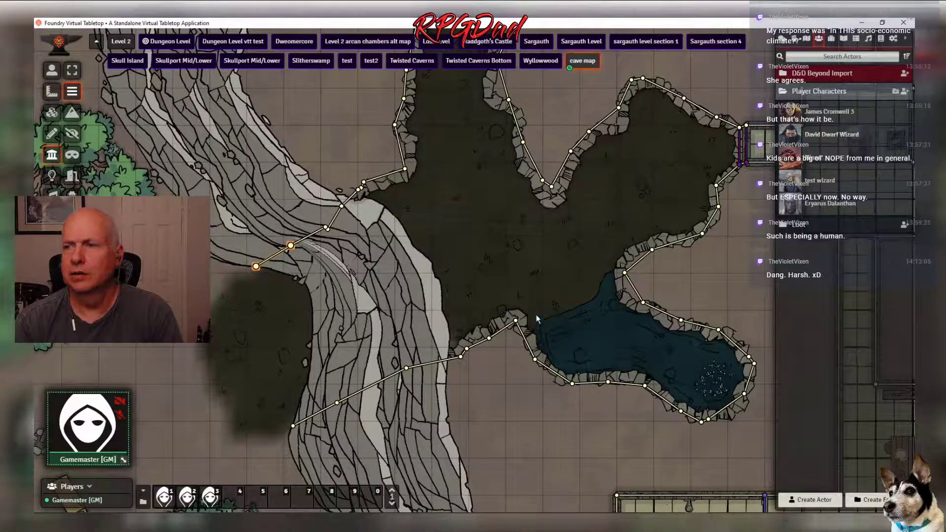
{"action": "scroll", "coordinate": [466, 265], "scroll_direction": "down", "scroll_amount": 2}
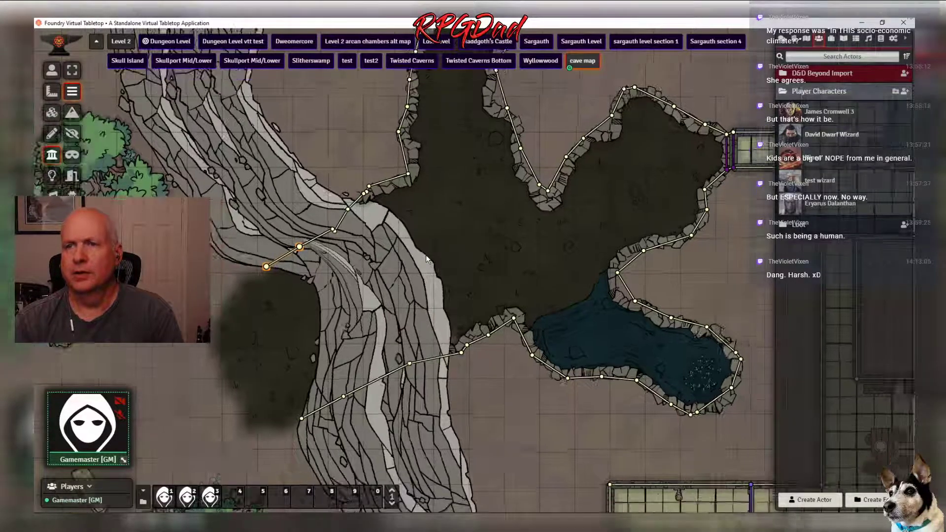
{"action": "scroll", "coordinate": [426, 256], "scroll_direction": "down", "scroll_amount": 1}
{"action": "left_click_drag", "start_coordinate": [445, 273], "coordinate": [459, 209]}
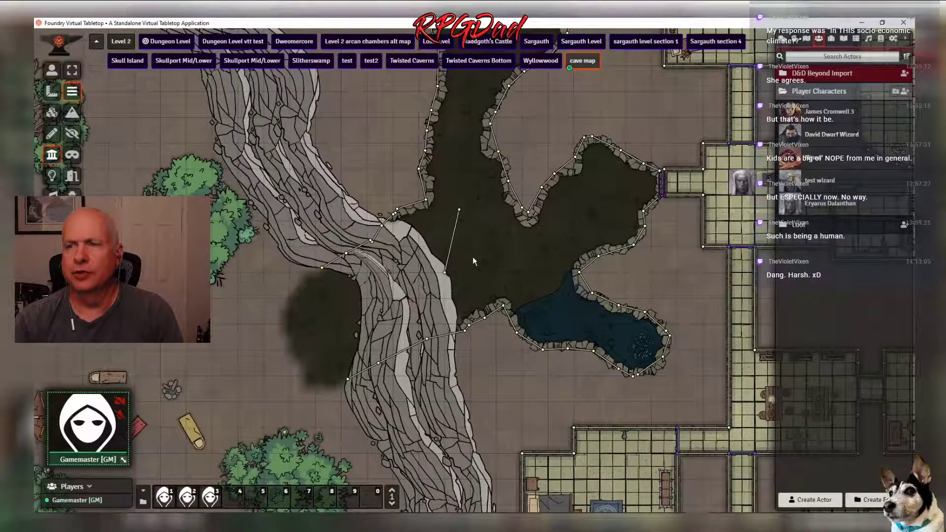
{"action": "key", "text": "ctrl+z"}
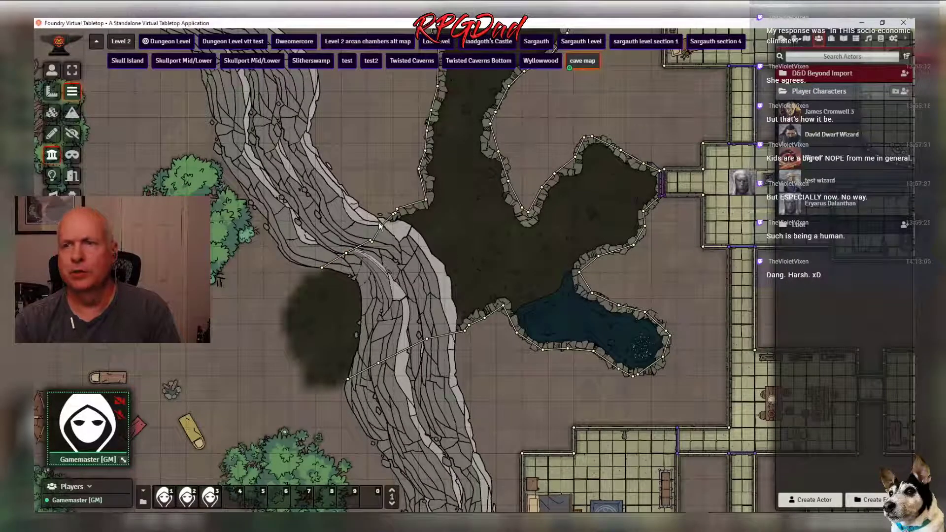
Trace the cliff's eastern edge with connected wall segments from the map's upper border down to the cave's upper wall end
{"action": "scroll", "coordinate": [353, 141], "scroll_direction": "up", "scroll_amount": 4}
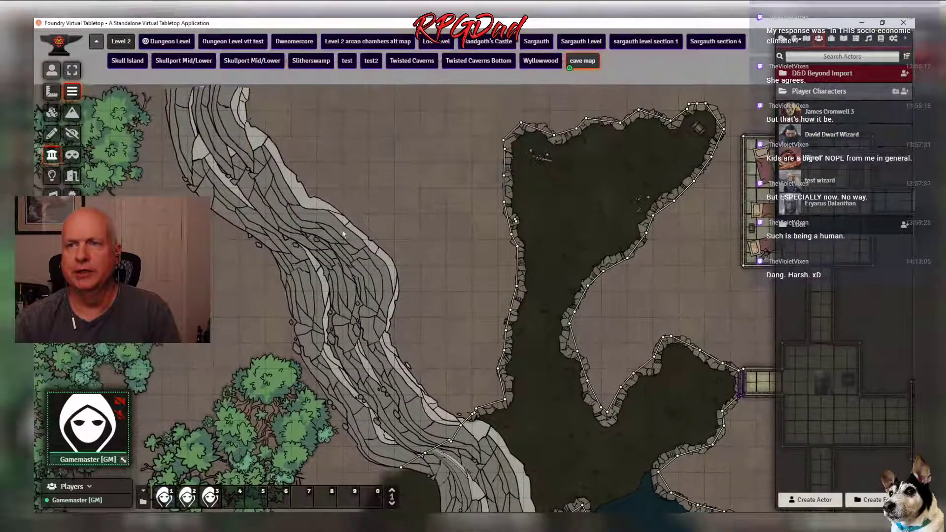
{"action": "left_click_drag", "start_coordinate": [293, 141], "coordinate": [347, 174]}
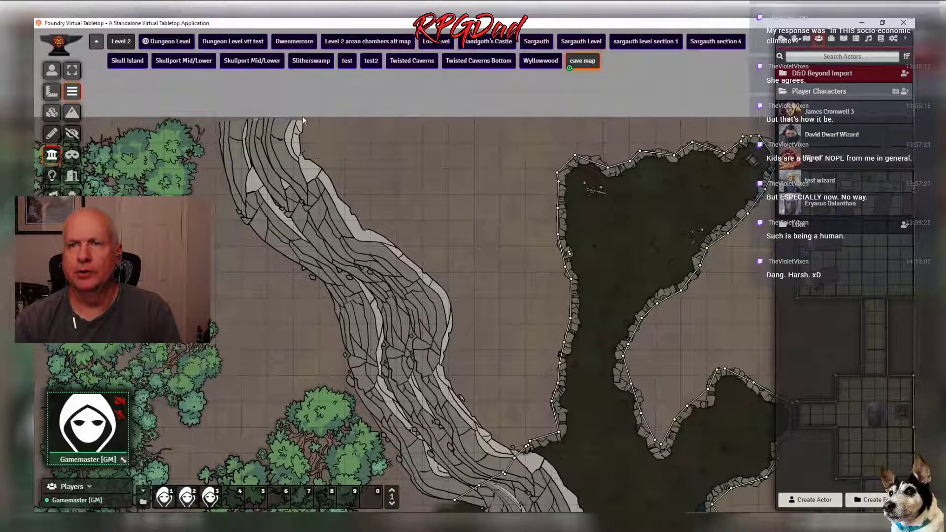
{"action": "left_click_drag", "start_coordinate": [302, 117], "coordinate": [304, 153]}
{"action": "left_click_drag", "start_coordinate": [308, 170], "coordinate": [330, 191]}
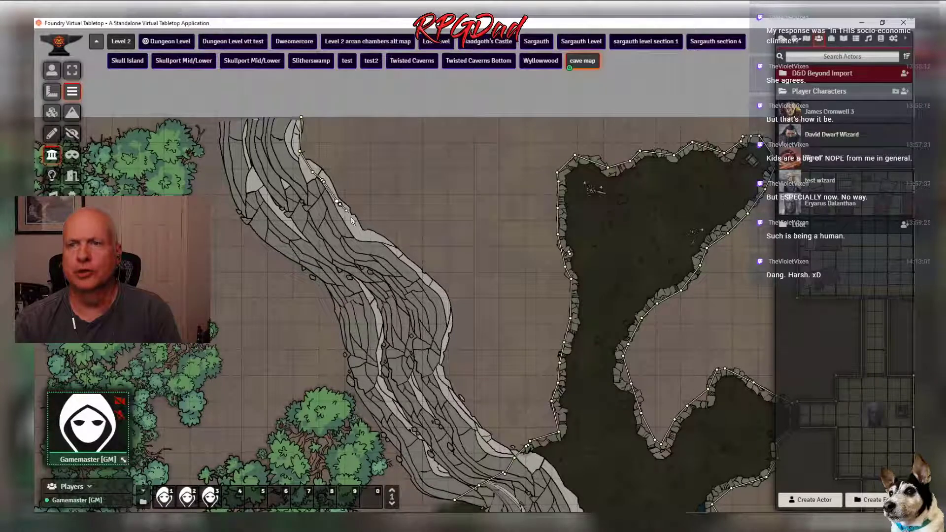
{"action": "left_click_drag", "start_coordinate": [394, 254], "coordinate": [397, 257]}
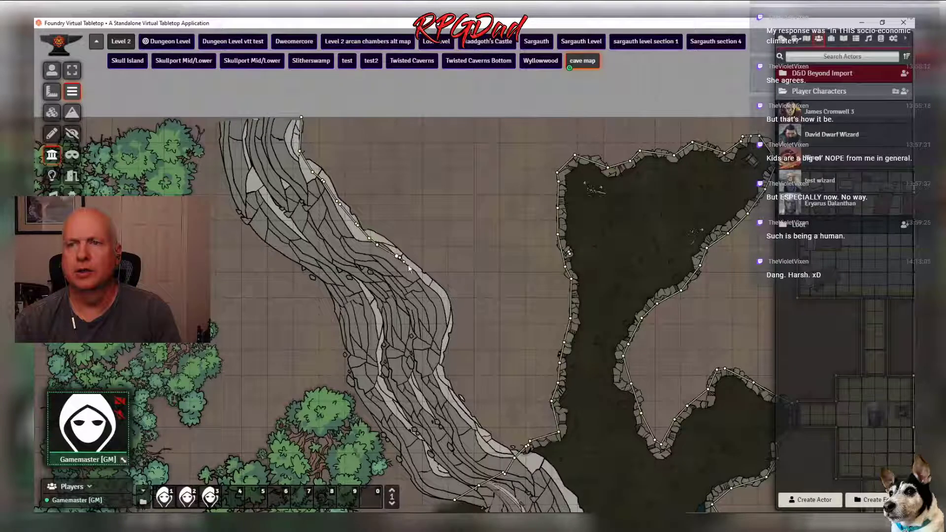
{"action": "left_click_drag", "start_coordinate": [432, 288], "coordinate": [505, 453]}
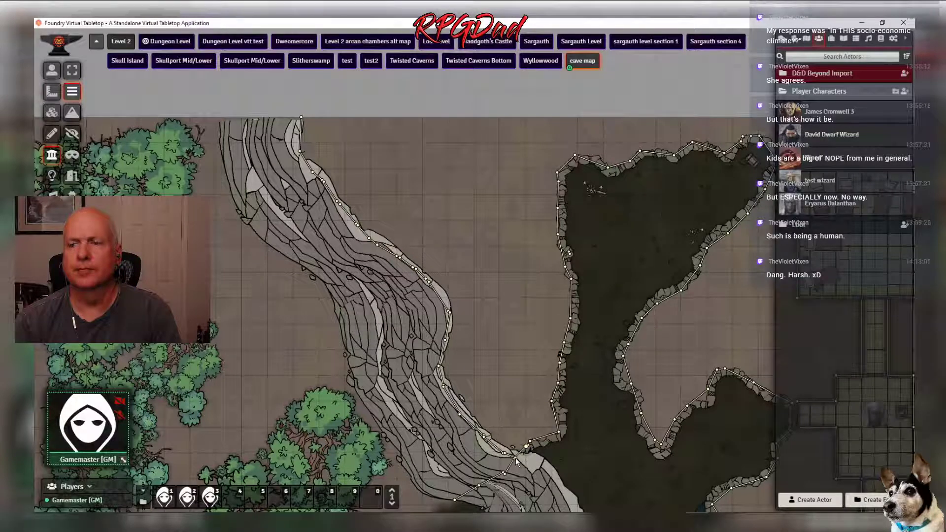
Draw wall segments from the cave's lower wall end down the cliff's eastern edge, and shift their starting point west along the crossing wall
{"action": "left_click_drag", "start_coordinate": [578, 484], "coordinate": [429, 168]}
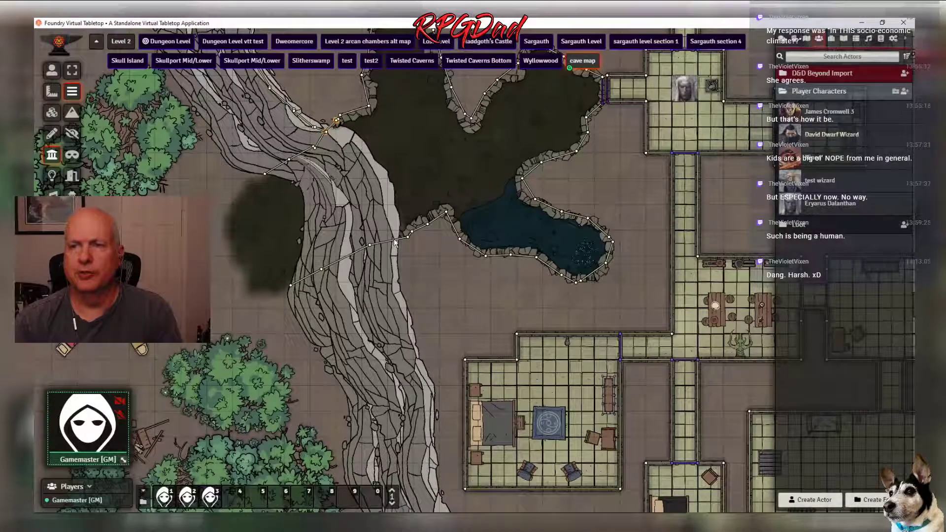
{"action": "left_click_drag", "start_coordinate": [407, 236], "coordinate": [394, 267]}
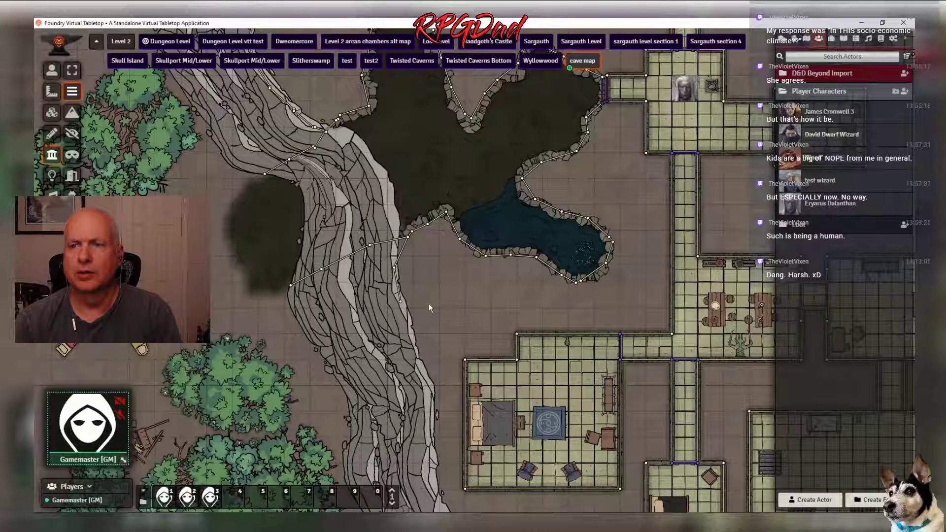
{"action": "scroll", "coordinate": [451, 321], "scroll_direction": "up", "scroll_amount": 8}
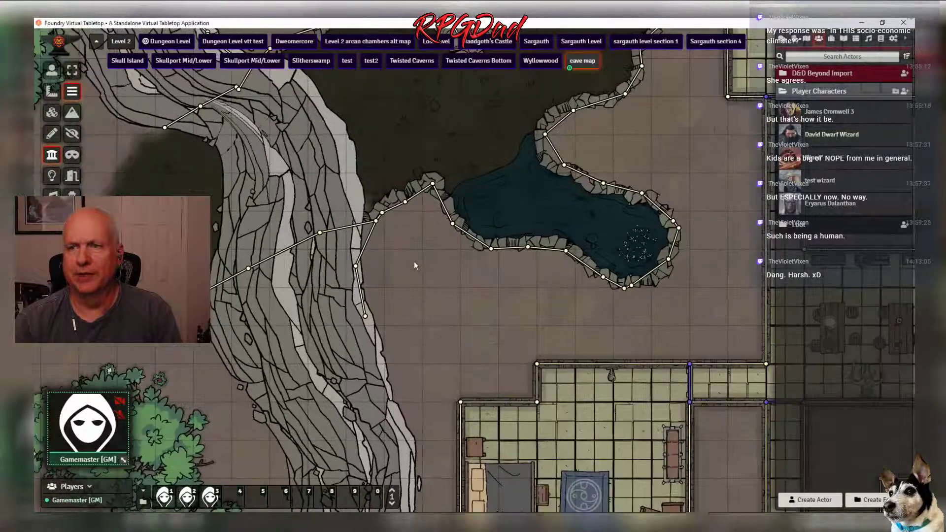
{"action": "scroll", "coordinate": [415, 258], "scroll_direction": "up", "scroll_amount": 1}
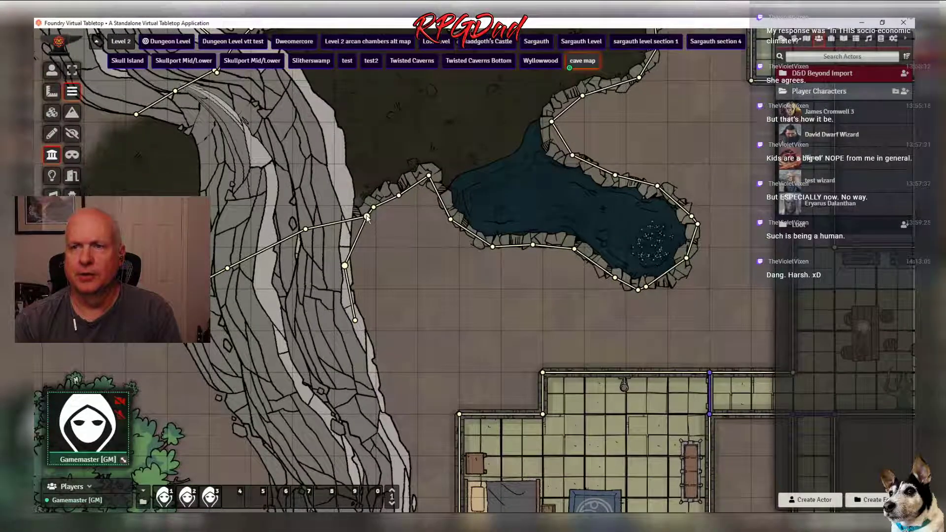
{"action": "left_click_drag", "start_coordinate": [367, 217], "coordinate": [340, 224]}
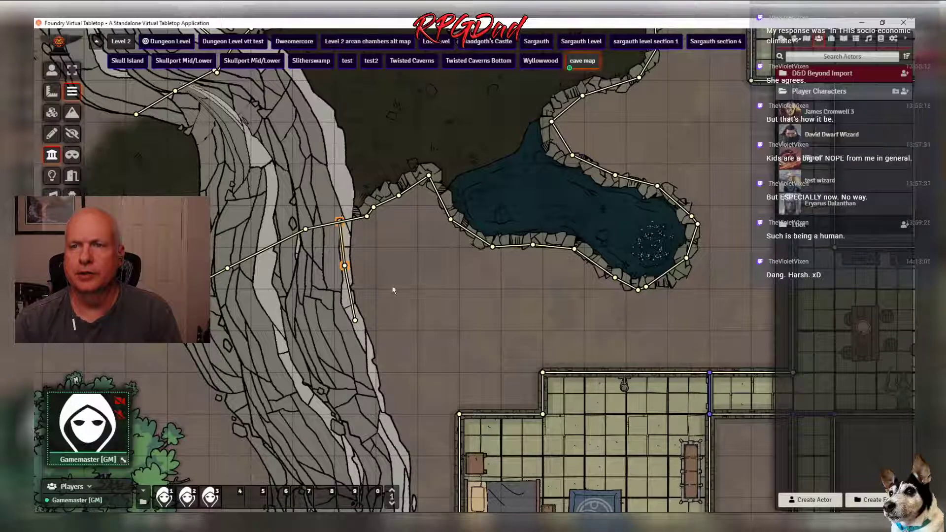
Continue the connected walls down the cliff's eastern edge, ending the last segment at the map's lower border
{"action": "left_click_drag", "start_coordinate": [403, 357], "coordinate": [422, 243]}
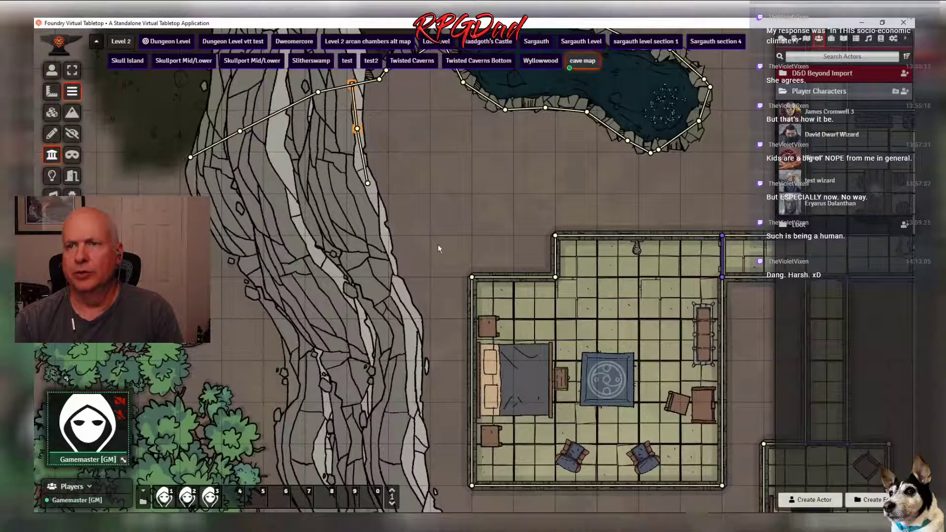
{"action": "scroll", "coordinate": [424, 244], "scroll_direction": "down", "scroll_amount": 8}
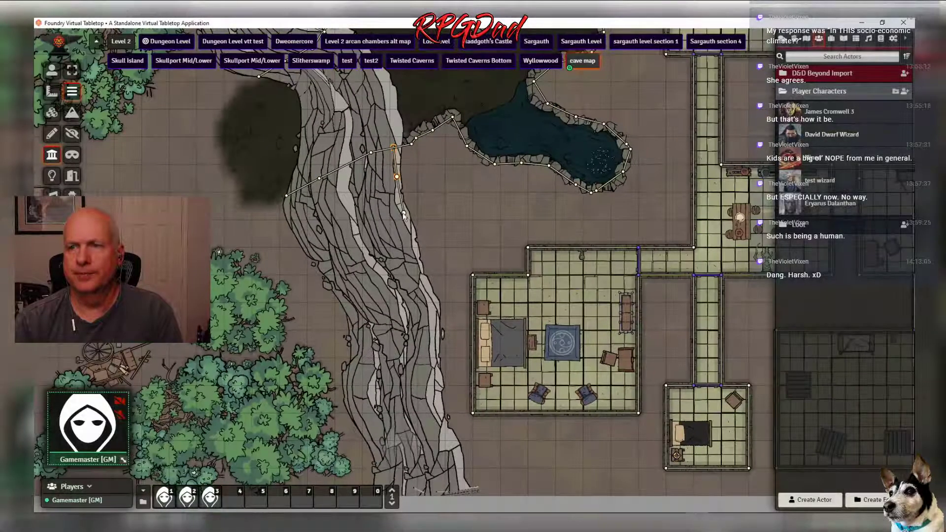
{"action": "left_click", "coordinate": [404, 213]}
{"action": "left_click", "coordinate": [414, 240]}
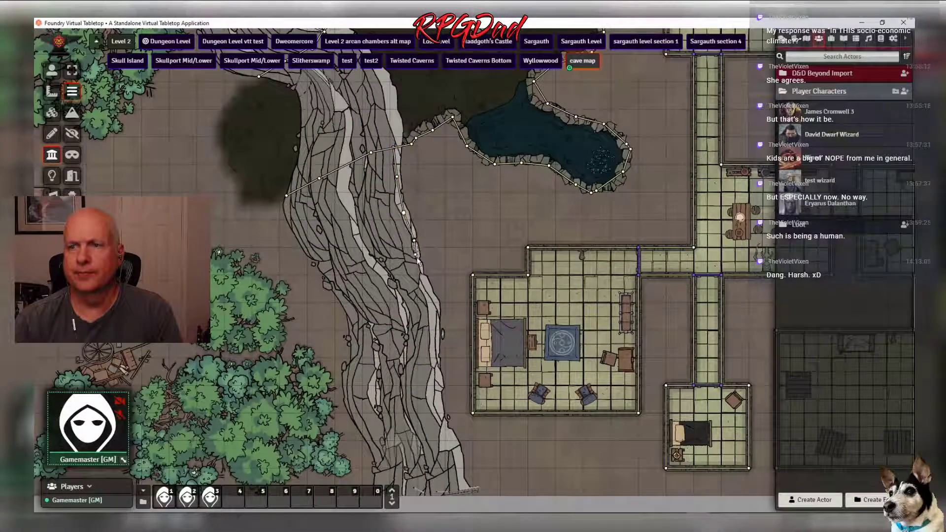
{"action": "left_click", "coordinate": [422, 272]}
{"action": "left_click", "coordinate": [429, 304]}
{"action": "left_click", "coordinate": [434, 356]}
{"action": "left_click", "coordinate": [440, 403]}
{"action": "left_click", "coordinate": [447, 434]}
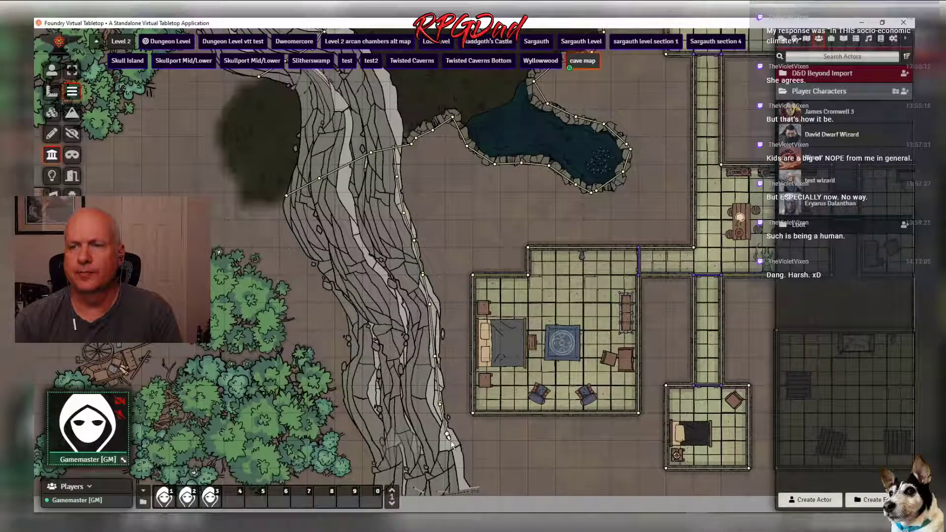
{"action": "left_click", "coordinate": [462, 473]}
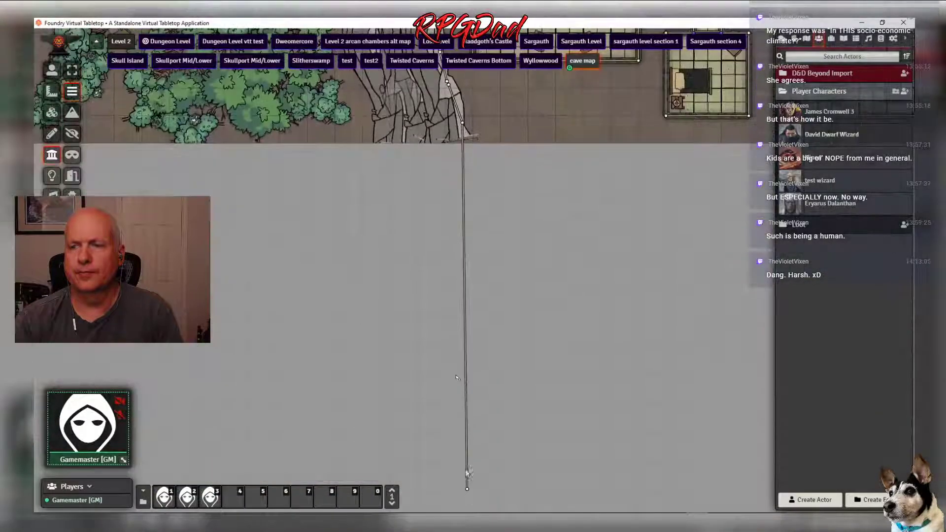
{"action": "right_click", "coordinate": [467, 473]}
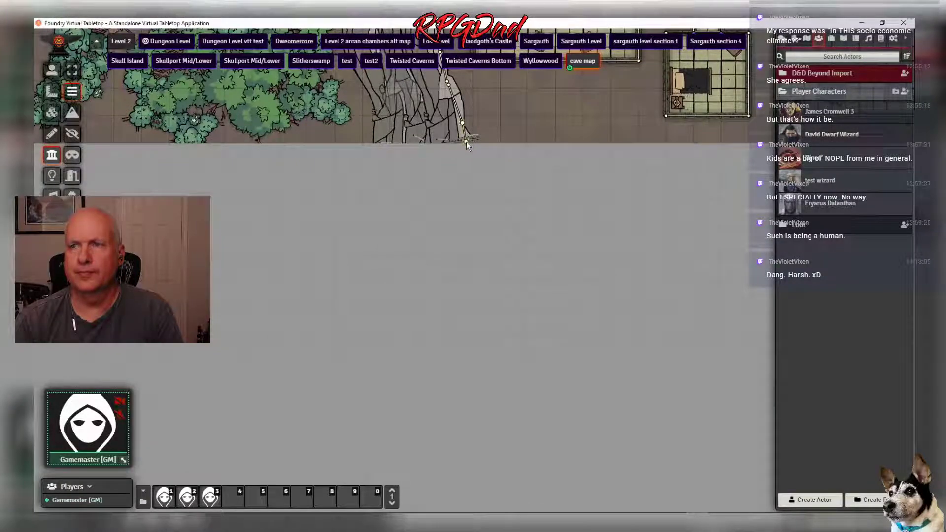
Switch to the token controls and move the character token from the tiled room to the campsite clearing west of the cliff
{"action": "scroll", "coordinate": [504, 143], "scroll_direction": "down", "scroll_amount": 3}
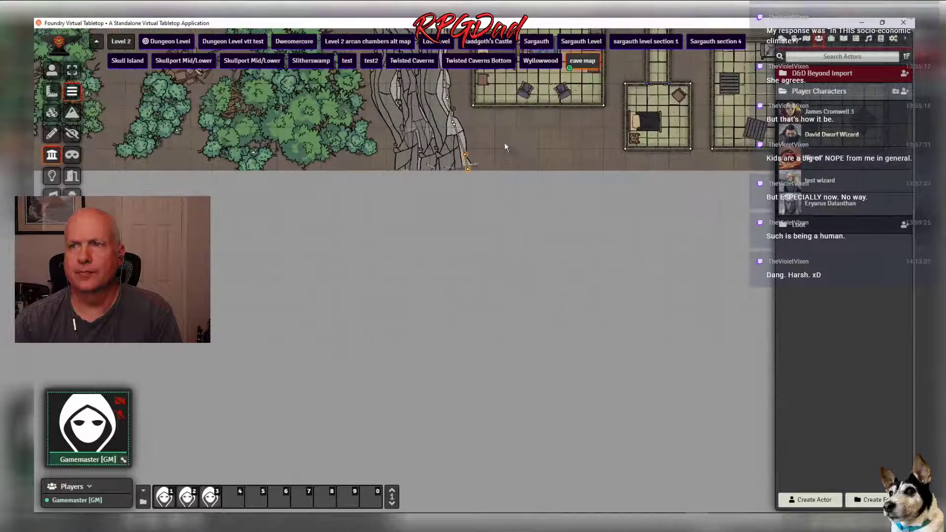
{"action": "scroll", "coordinate": [396, 115], "scroll_direction": "down", "scroll_amount": 2}
{"action": "left_click_drag", "start_coordinate": [396, 116], "coordinate": [460, 365]}
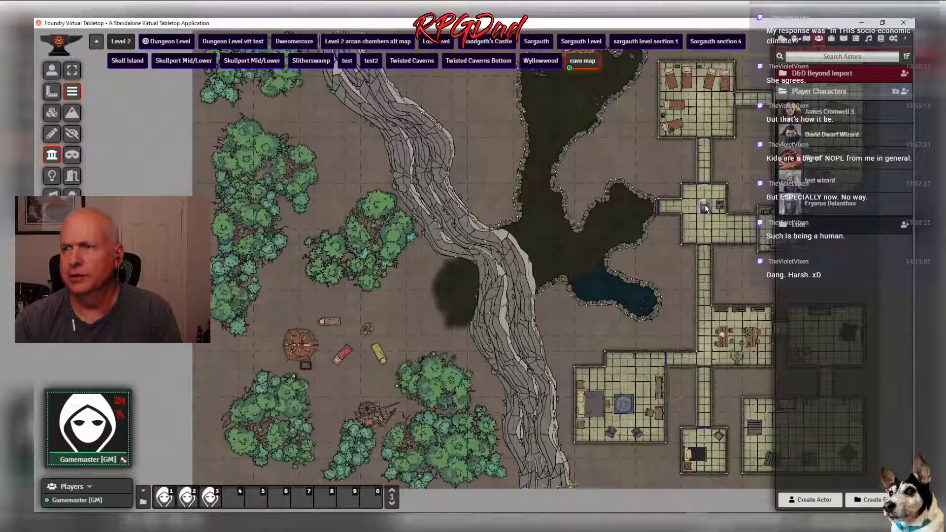
{"action": "left_click", "coordinate": [704, 204]}
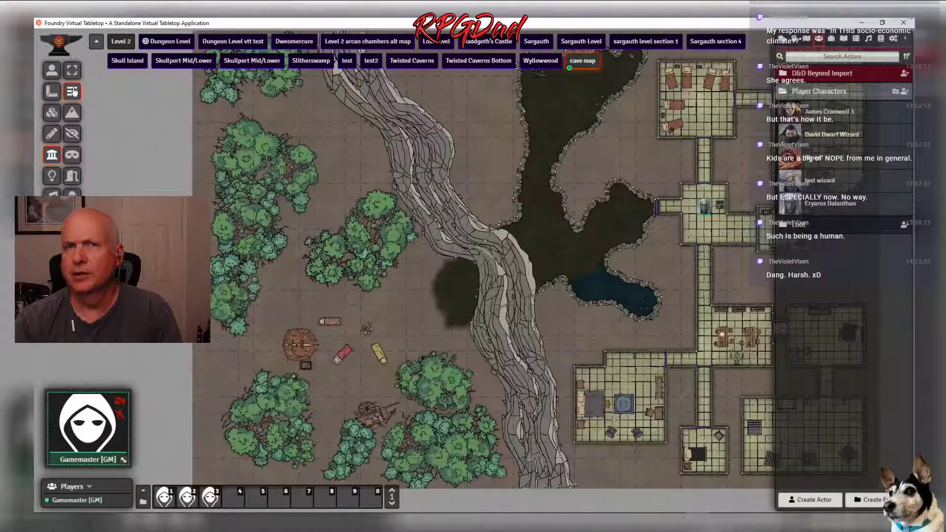
{"action": "left_click", "coordinate": [52, 70]}
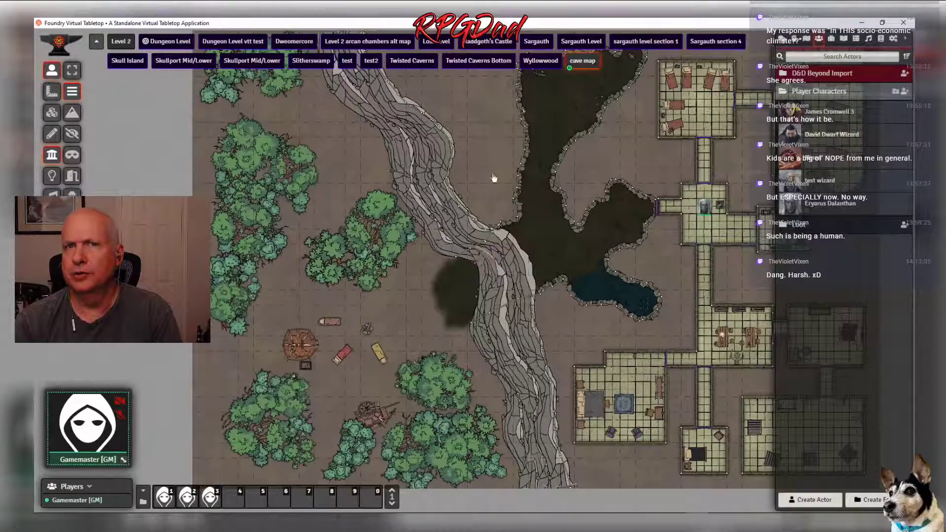
{"action": "left_click", "coordinate": [704, 207]}
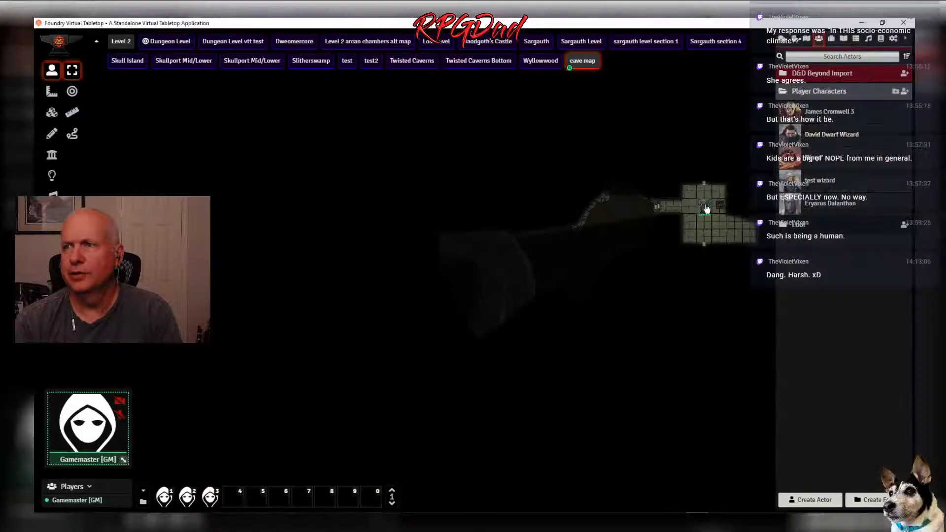
{"action": "left_click", "coordinate": [378, 296]}
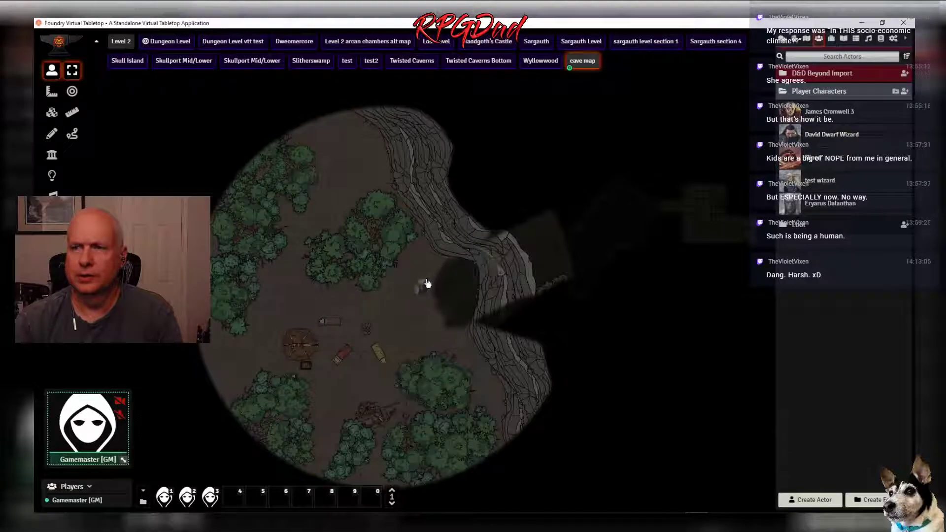
{"action": "scroll", "coordinate": [413, 298], "scroll_direction": "up", "scroll_amount": 12}
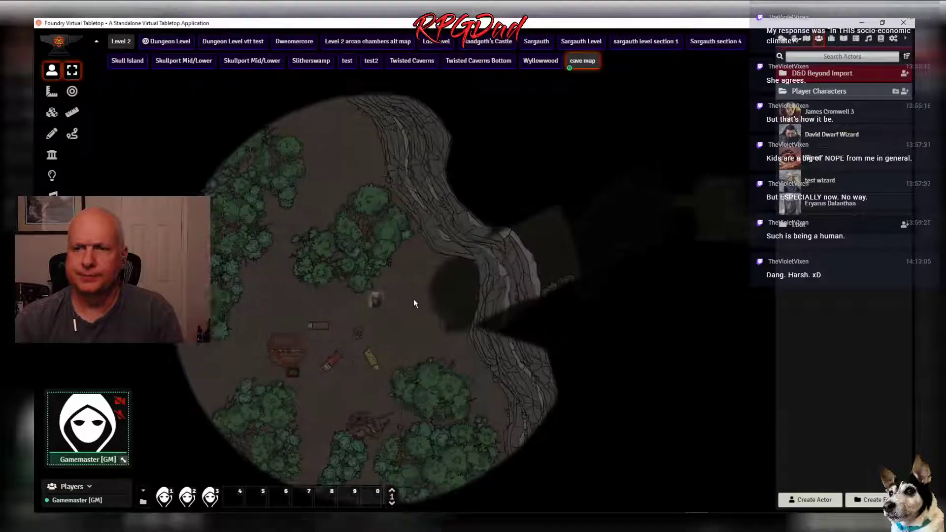
{"action": "left_click_drag", "start_coordinate": [357, 302], "coordinate": [593, 184]}
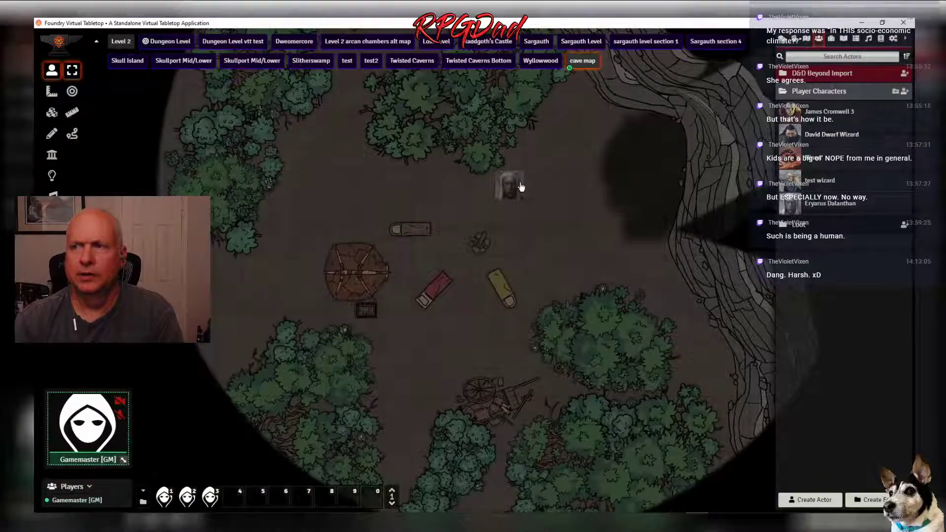
{"action": "scroll", "coordinate": [546, 194], "scroll_direction": "down", "scroll_amount": 7}
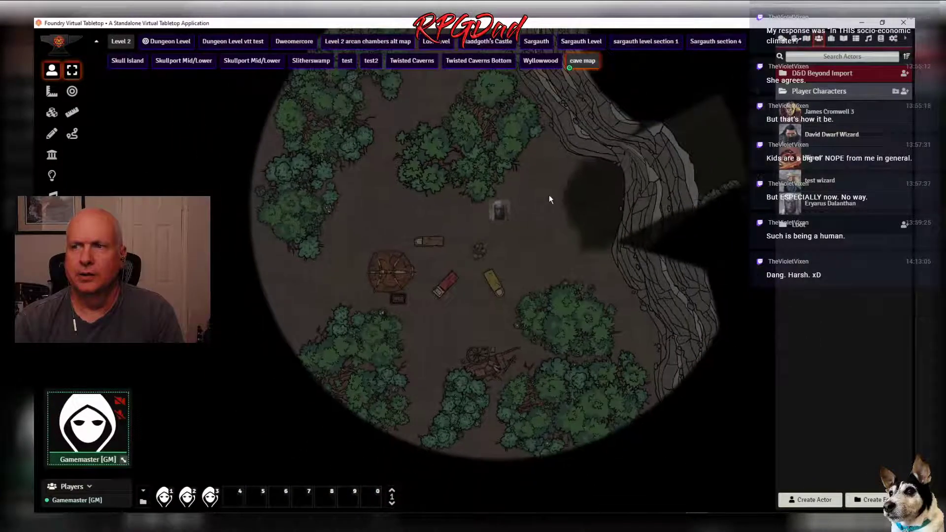
{"action": "scroll", "coordinate": [550, 198], "scroll_direction": "down", "scroll_amount": 4}
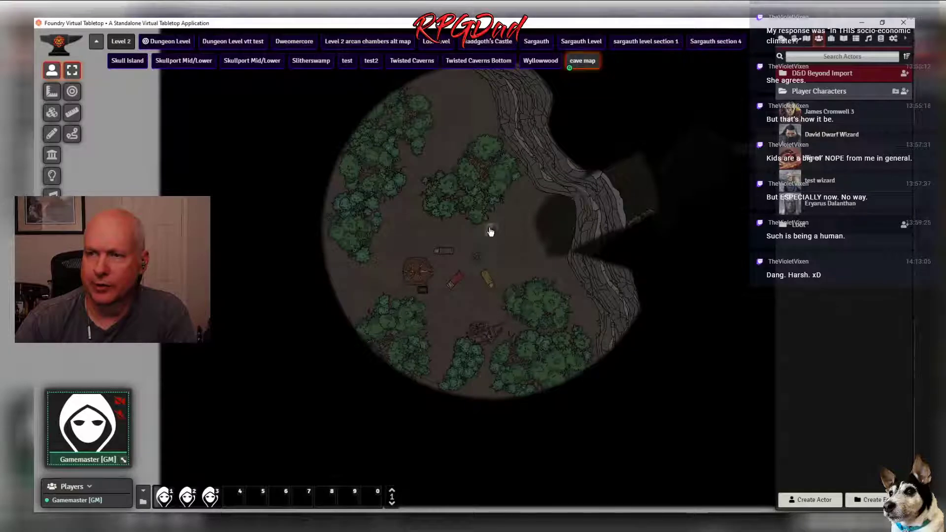
Open the DM test character token's configuration, review its vision settings, and update the token
{"action": "left_click", "coordinate": [494, 233]}
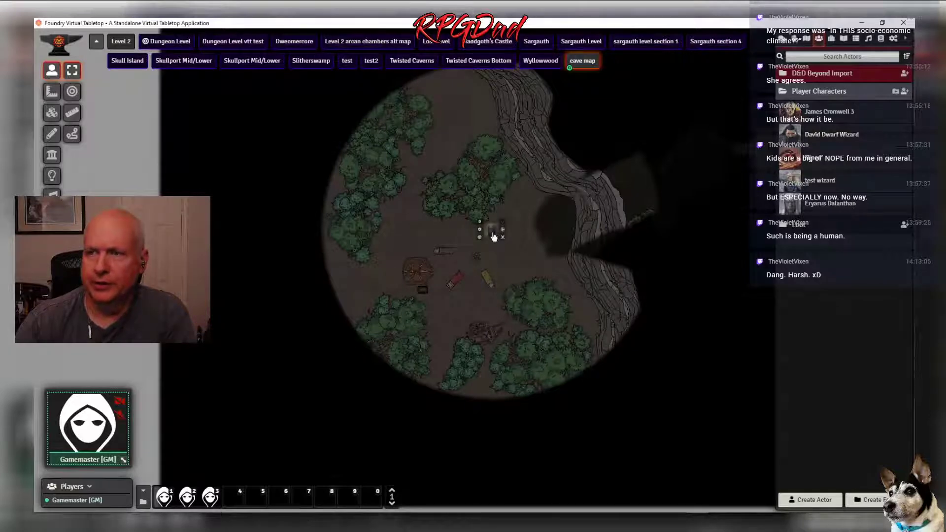
{"action": "scroll", "coordinate": [494, 236], "scroll_direction": "up", "scroll_amount": 3}
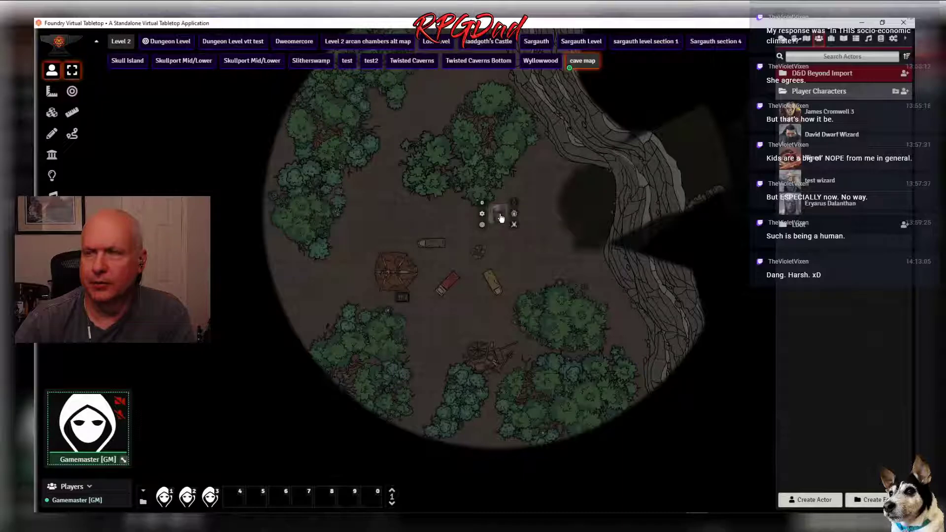
{"action": "right_click", "coordinate": [499, 216]}
{"action": "right_click", "coordinate": [500, 217]}
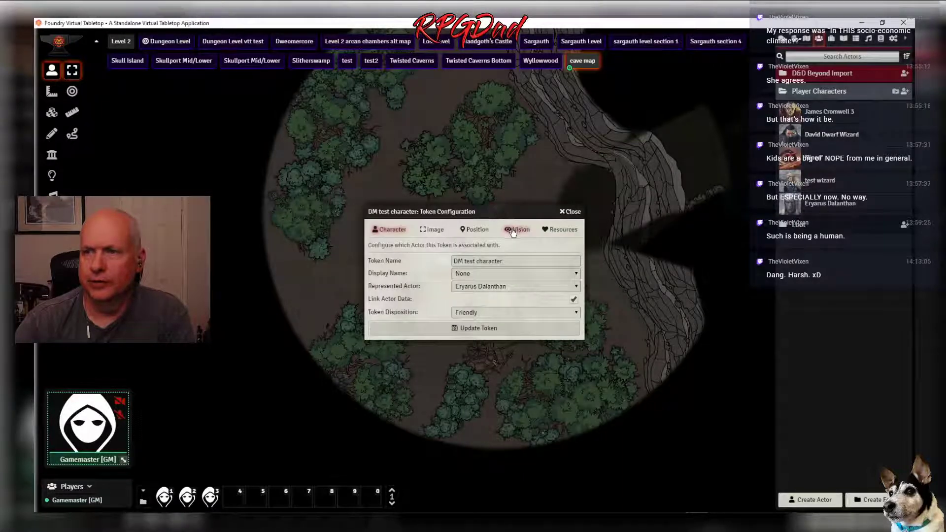
{"action": "left_click", "coordinate": [512, 231]}
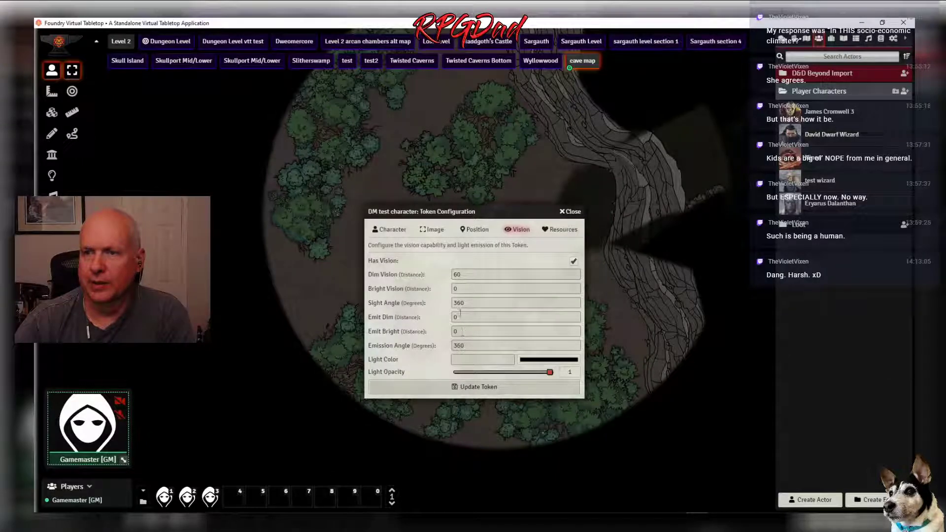
{"action": "left_click", "coordinate": [463, 287]}
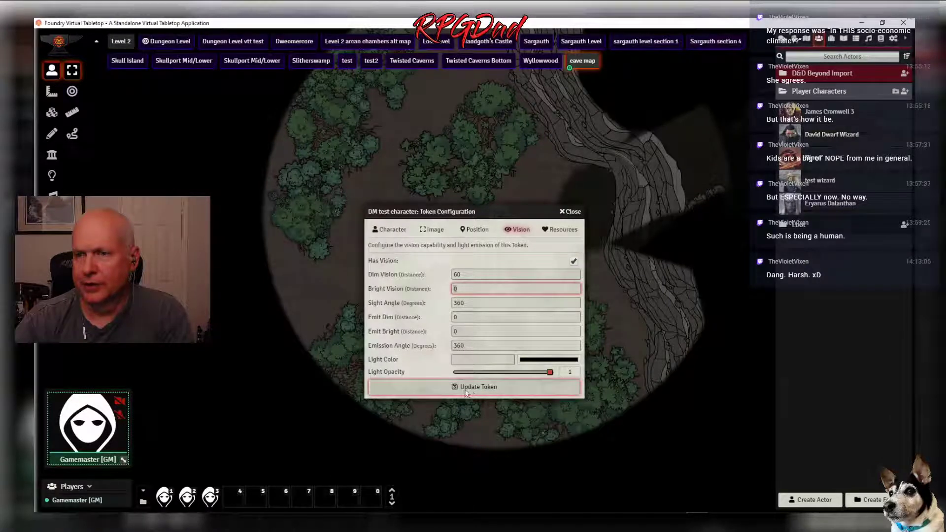
{"action": "left_click", "coordinate": [436, 388]}
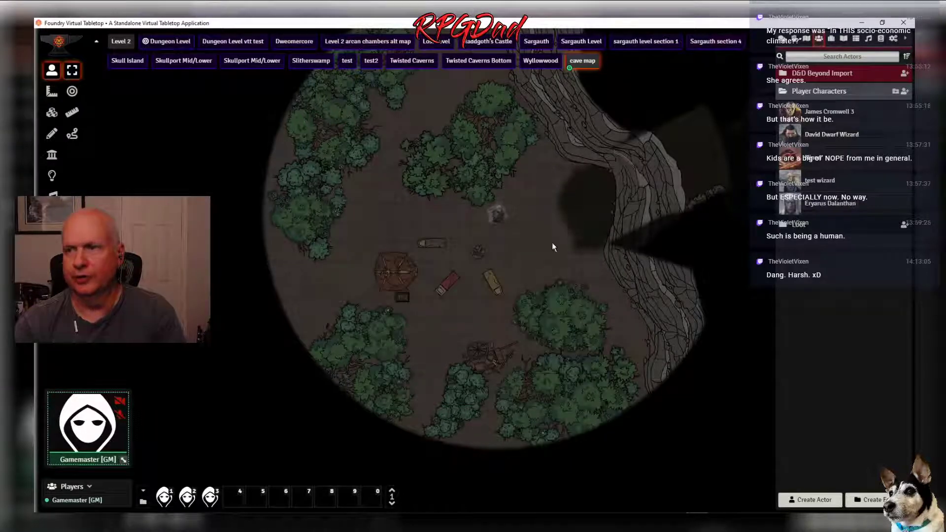
Test the token's vision by moving it from the campsite into the cliff's cave entrance and back to the clearing
{"action": "left_click_drag", "start_coordinate": [572, 211], "coordinate": [385, 331]}
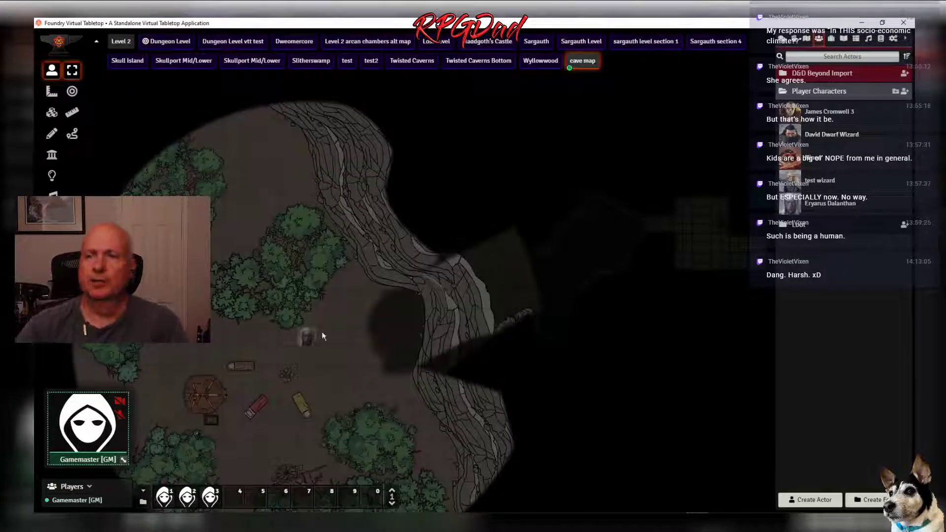
{"action": "left_click_drag", "start_coordinate": [306, 338], "coordinate": [524, 261]}
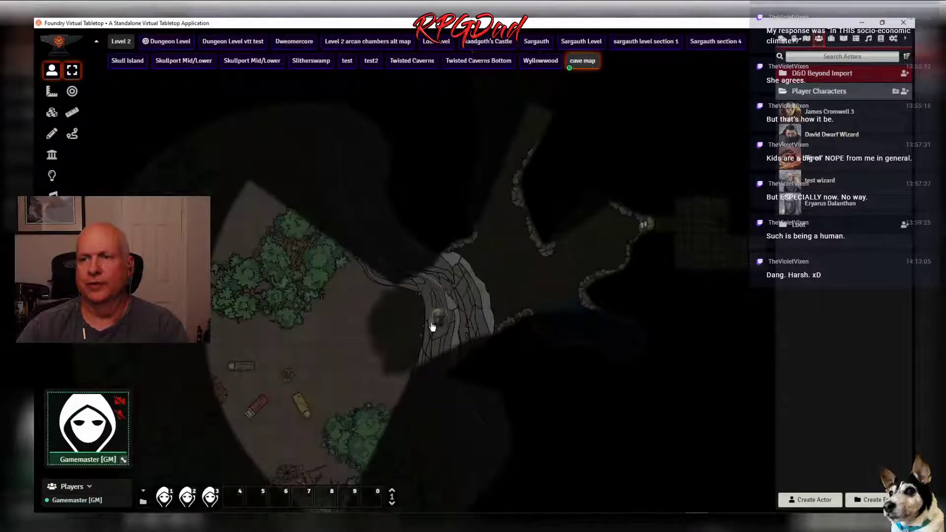
{"action": "left_click_drag", "start_coordinate": [375, 347], "coordinate": [375, 345]}
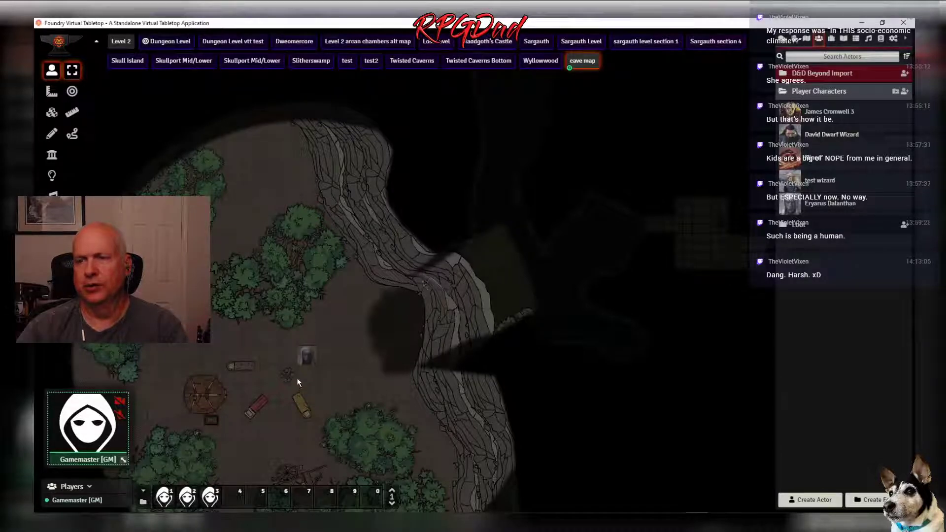
Move the token step by step through the cliff opening into the cave, checking its line of sight, and return it to the campsite
{"action": "mouse_move", "coordinate": [303, 355]}
{"action": "left_mouse_down"}
{"action": "mouse_move", "coordinate": [312, 315]}
{"action": "mouse_move", "coordinate": [356, 335]}
{"action": "mouse_move", "coordinate": [400, 321]}
{"action": "left_mouse_up"}
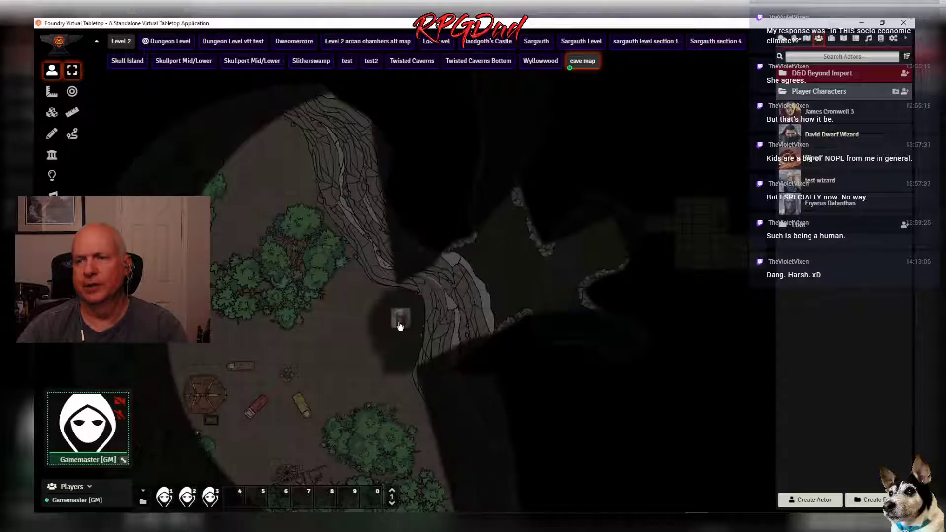
{"action": "left_click_drag", "start_coordinate": [462, 302], "coordinate": [462, 300]}
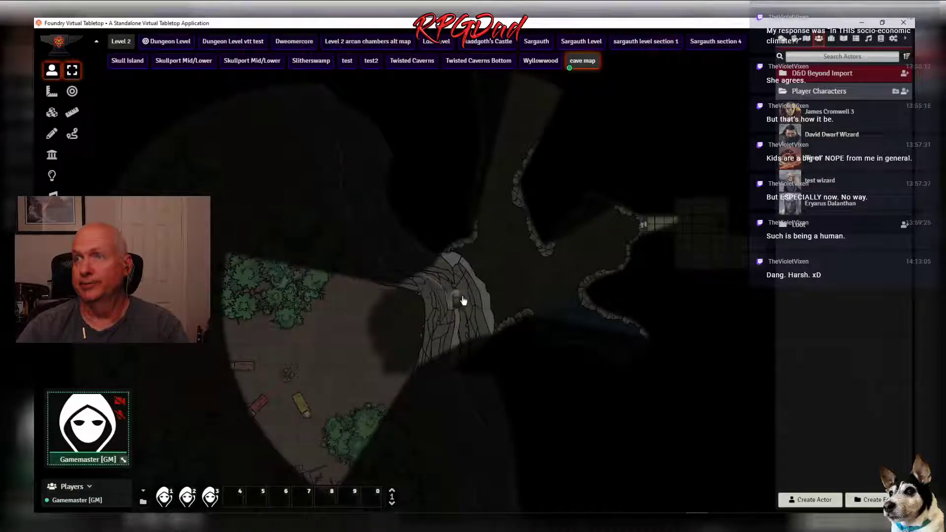
{"action": "left_click_drag", "start_coordinate": [538, 287], "coordinate": [540, 290]}
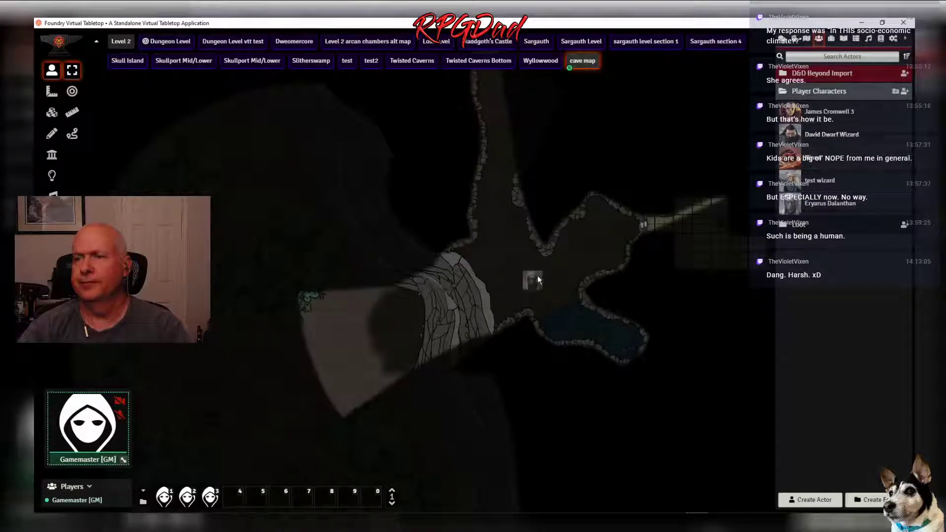
{"action": "left_click_drag", "start_coordinate": [537, 281], "coordinate": [485, 315]}
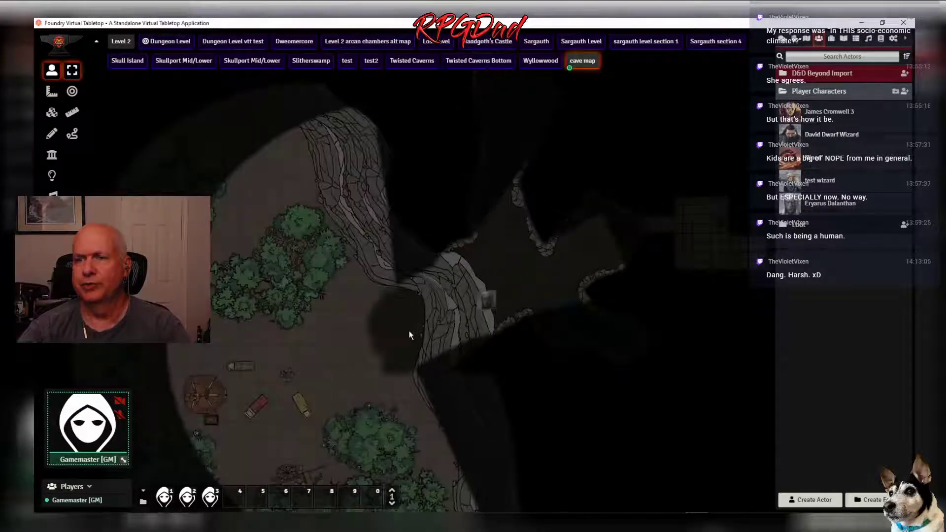
{"action": "left_click_drag", "start_coordinate": [409, 335], "coordinate": [407, 337]}
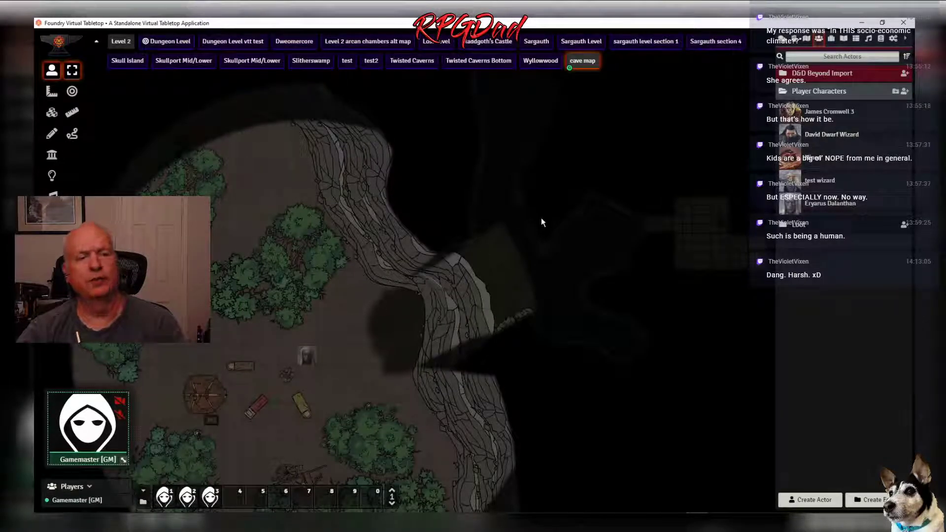
Switch to Dungeondraft and dismiss the Export Options dialog
{"action": "left_click", "coordinate": [861, 24]}
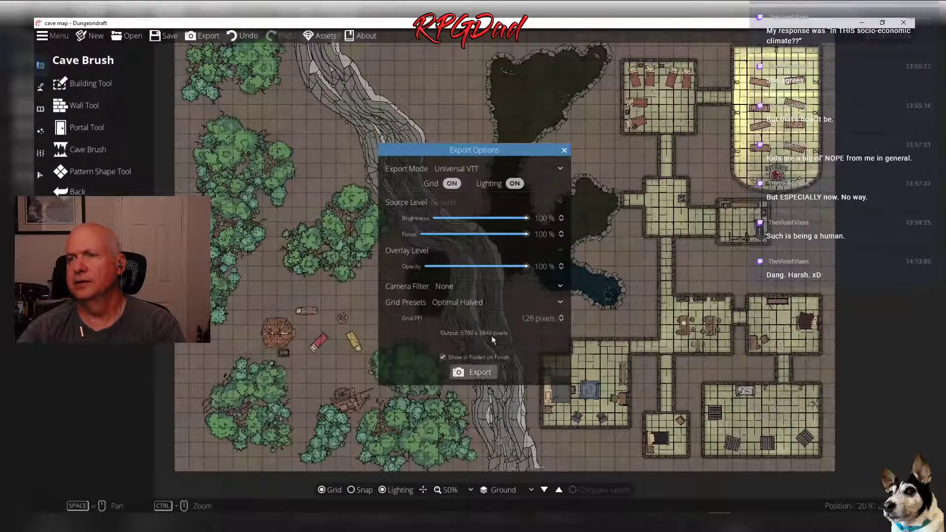
{"action": "left_click", "coordinate": [564, 151]}
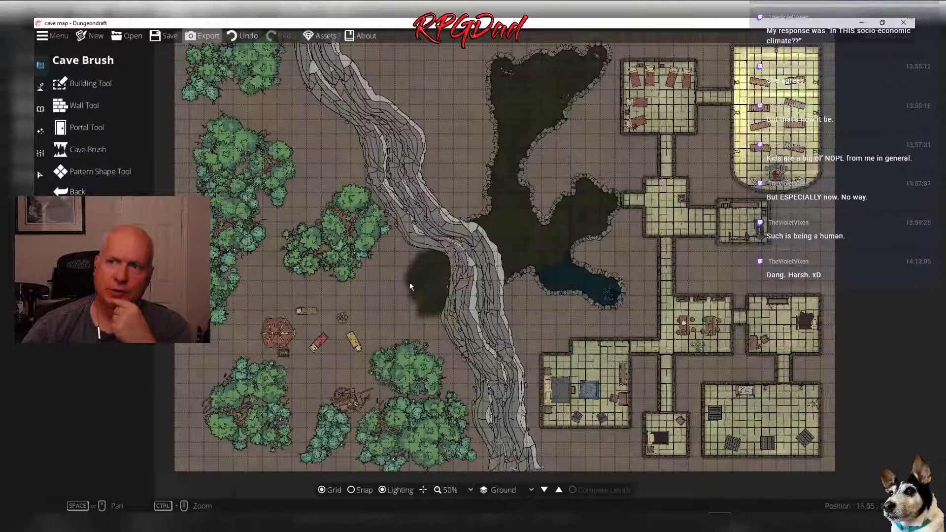
{"action": "left_click", "coordinate": [121, 165]}
{"action": "left_click", "coordinate": [122, 157]}
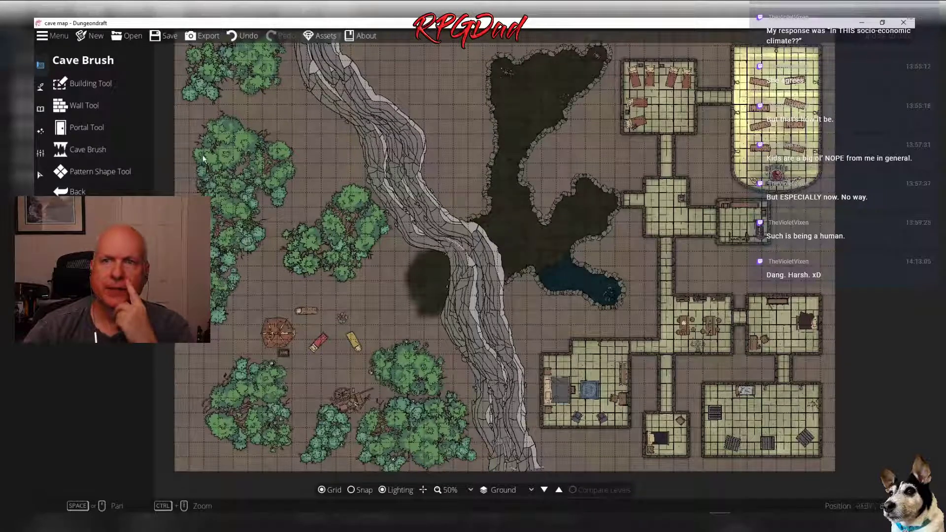
{"action": "left_click", "coordinate": [81, 128]}
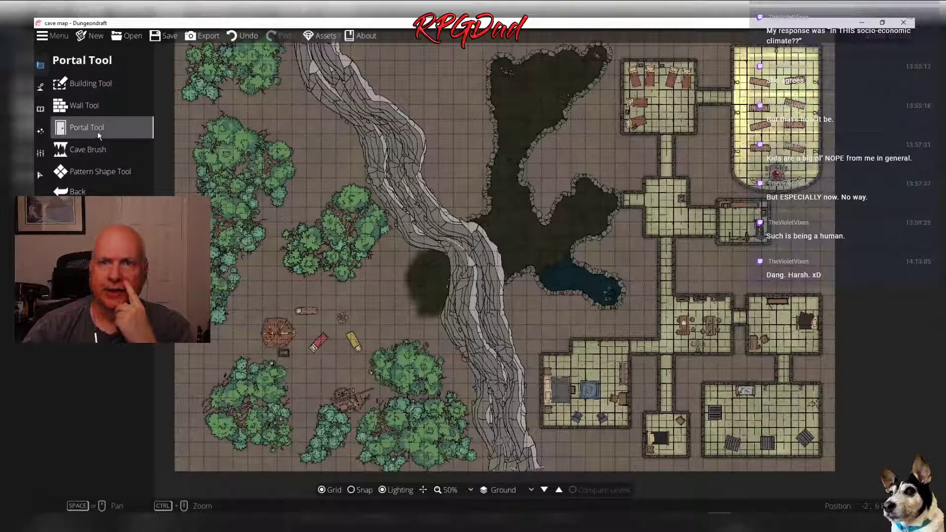
{"action": "left_click", "coordinate": [77, 115]}
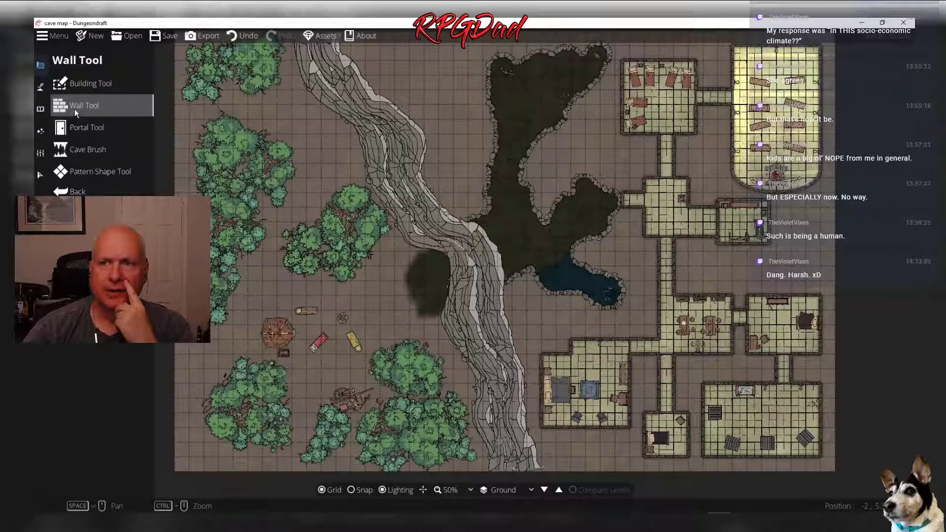
{"action": "left_click", "coordinate": [79, 127]}
{"action": "left_click", "coordinate": [79, 149]}
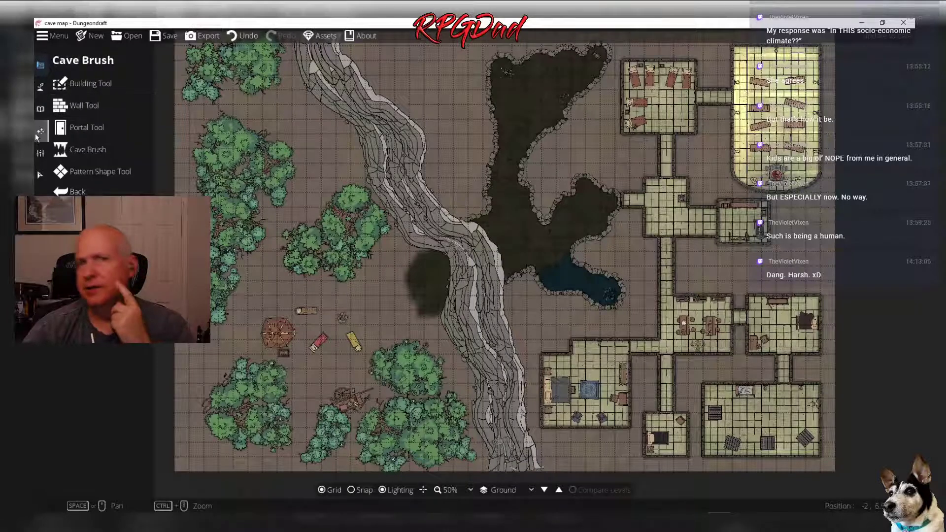
Activate the Light Tool, raise its range to 20, and light the forested area west of the cliff
{"action": "left_click", "coordinate": [41, 134]}
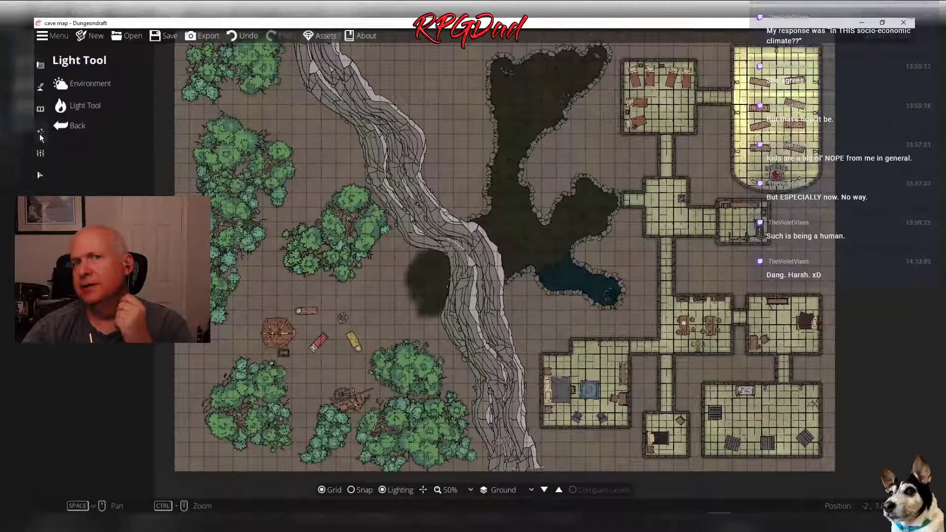
{"action": "left_click", "coordinate": [79, 106]}
{"action": "left_click", "coordinate": [60, 84]}
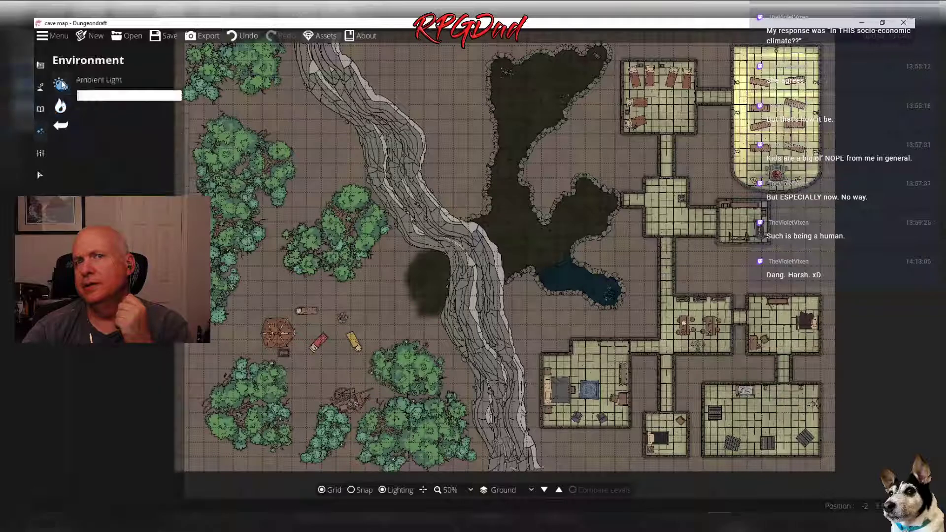
{"action": "left_click", "coordinate": [61, 106]}
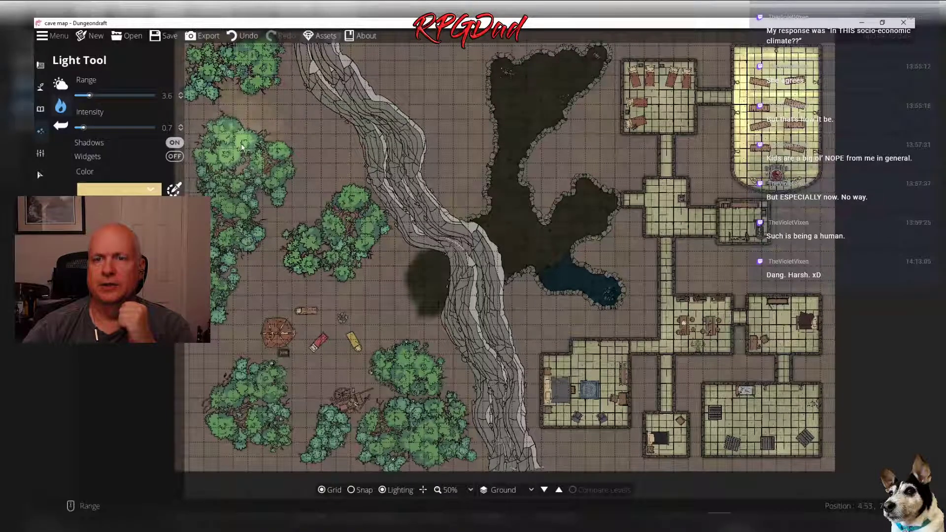
{"action": "scroll", "coordinate": [266, 167], "scroll_direction": "down", "scroll_amount": 2}
{"action": "scroll", "coordinate": [305, 157], "scroll_direction": "up", "scroll_amount": 3}
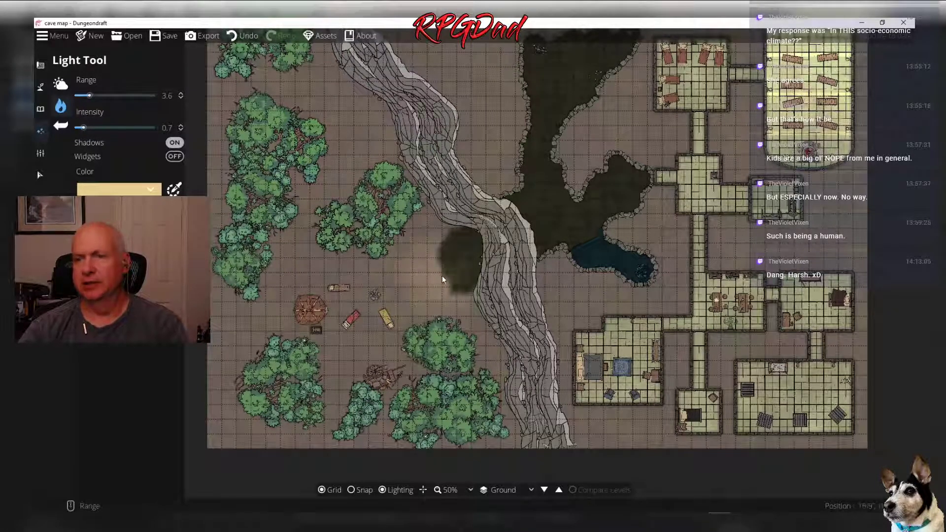
{"action": "scroll", "coordinate": [453, 275], "scroll_direction": "up", "scroll_amount": 9}
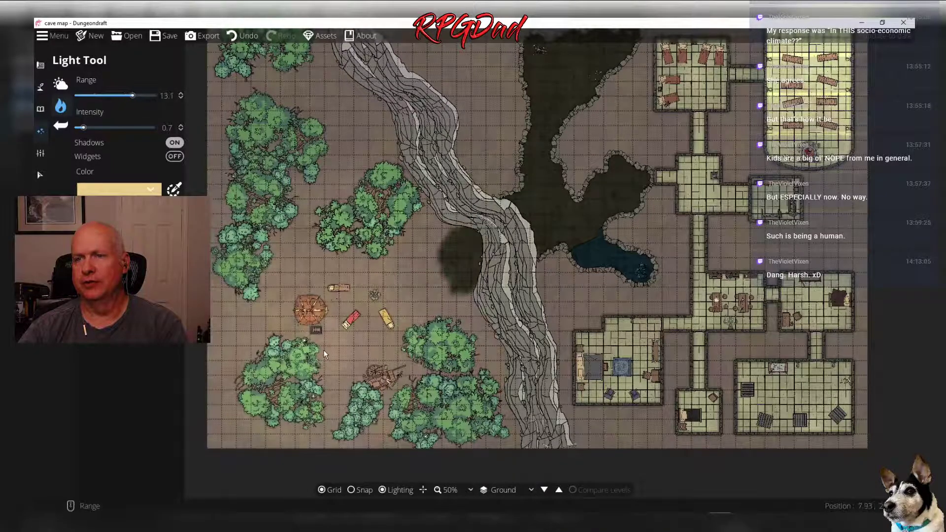
{"action": "scroll", "coordinate": [325, 353], "scroll_direction": "up", "scroll_amount": 2}
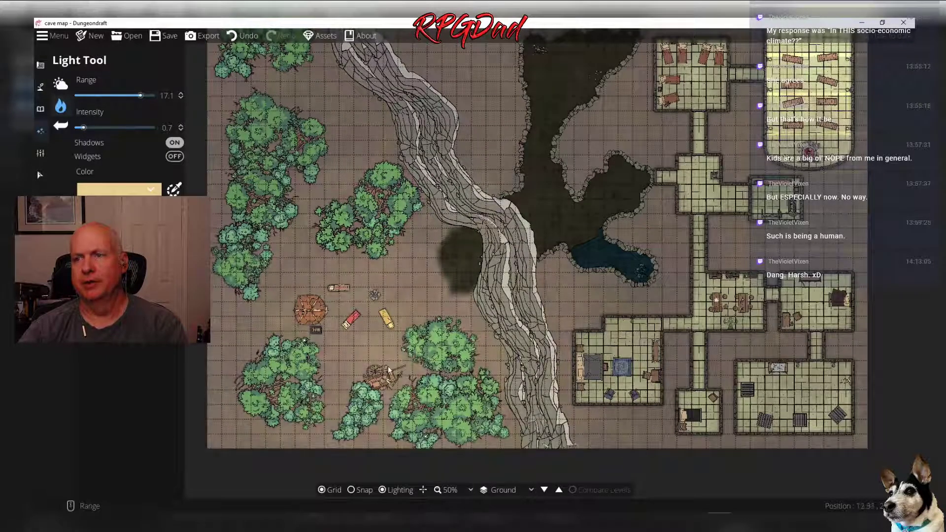
{"action": "scroll", "coordinate": [410, 351], "scroll_direction": "up", "scroll_amount": 3}
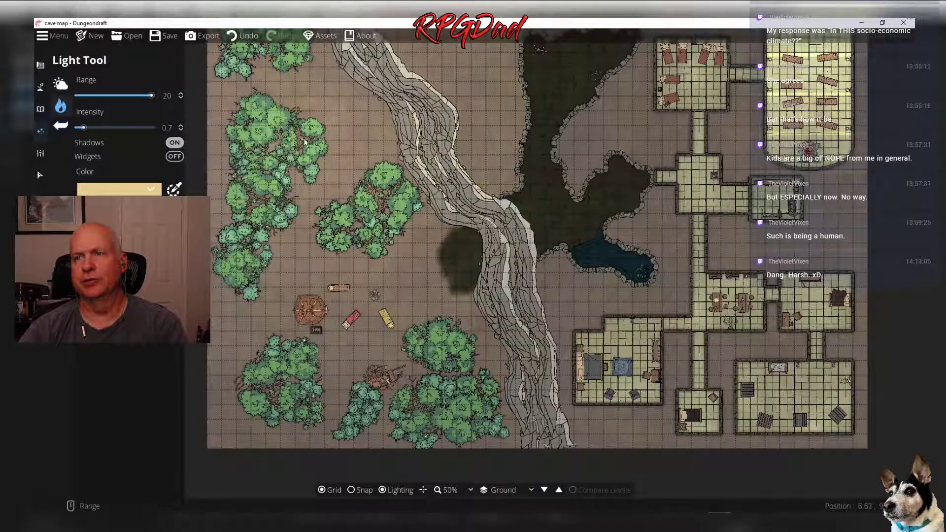
{"action": "left_click", "coordinate": [309, 122]}
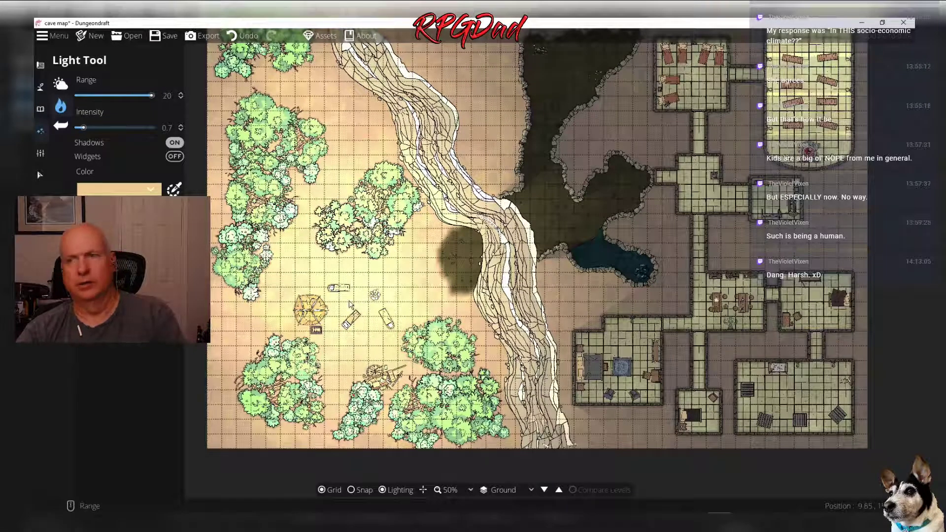
Undo the most recent light placements over the forest and campsite
{"action": "key", "text": "ctrl+z"}
{"action": "key", "text": "ctrl+z"}
{"action": "key", "text": "ctrl+z"}
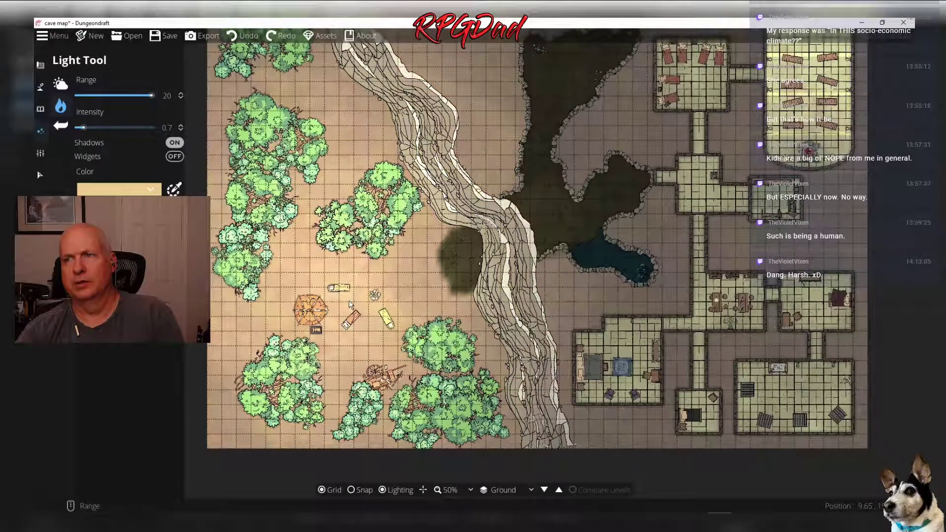
{"action": "key", "text": "ctrl+z"}
{"action": "key", "text": "ctrl+z"}
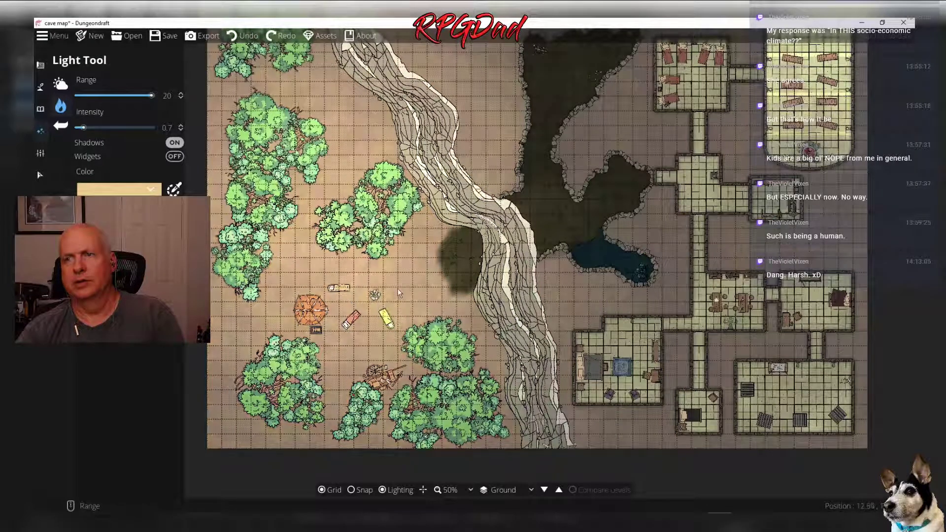
{"action": "key", "text": "ctrl+z"}
{"action": "key", "text": "ctrl+z"}
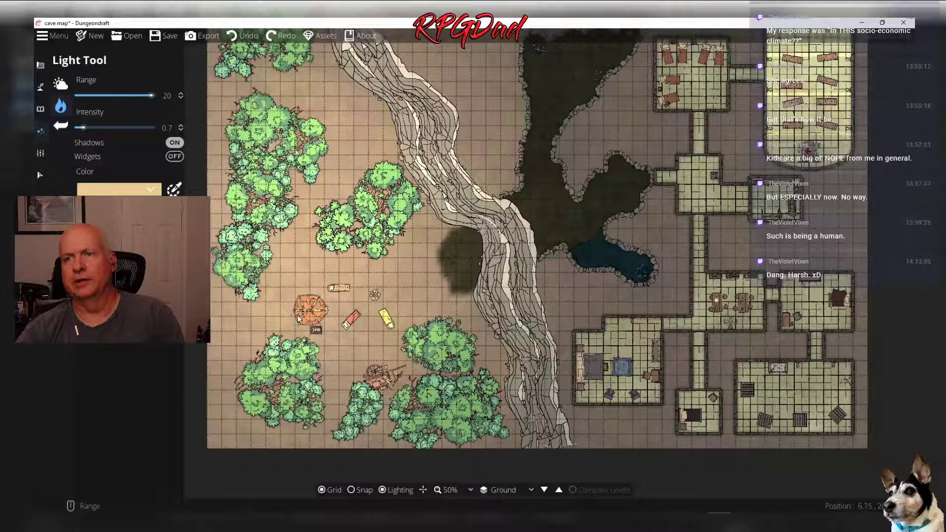
Place another light beside the campsite tent and lower the Light Tool's range to 15.1
{"action": "left_click", "coordinate": [291, 315]}
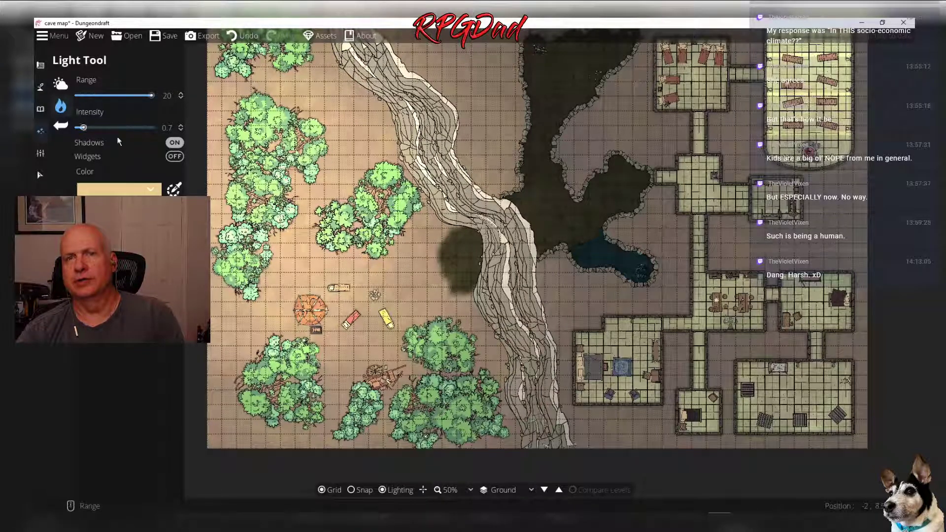
{"action": "left_click_drag", "start_coordinate": [149, 96], "coordinate": [132, 96]}
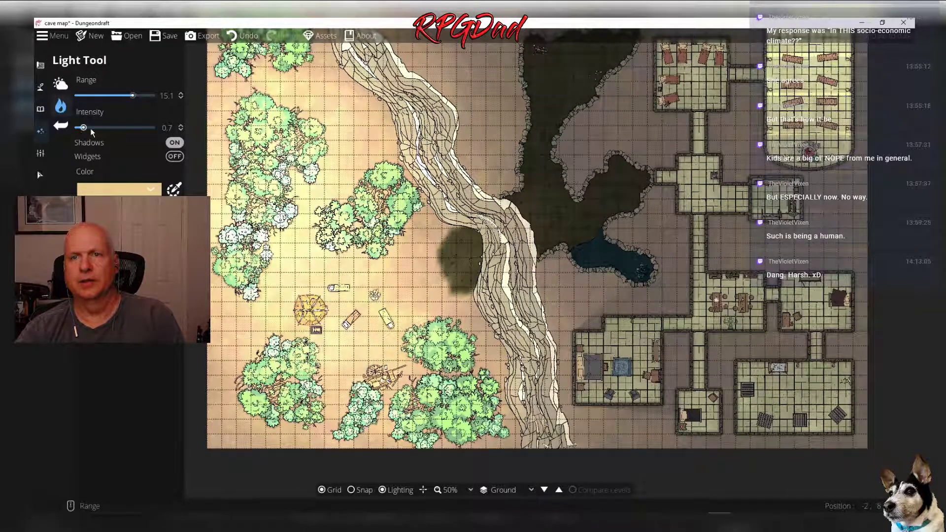
Undo the latest lights one after another to dim the outdoor area west of the cliff
{"action": "key", "text": "ctrl+z"}
{"action": "key", "text": "ctrl+z"}
{"action": "key", "text": "ctrl+z"}
{"action": "key", "text": "ctrl+z"}
{"action": "key", "text": "ctrl+z"}
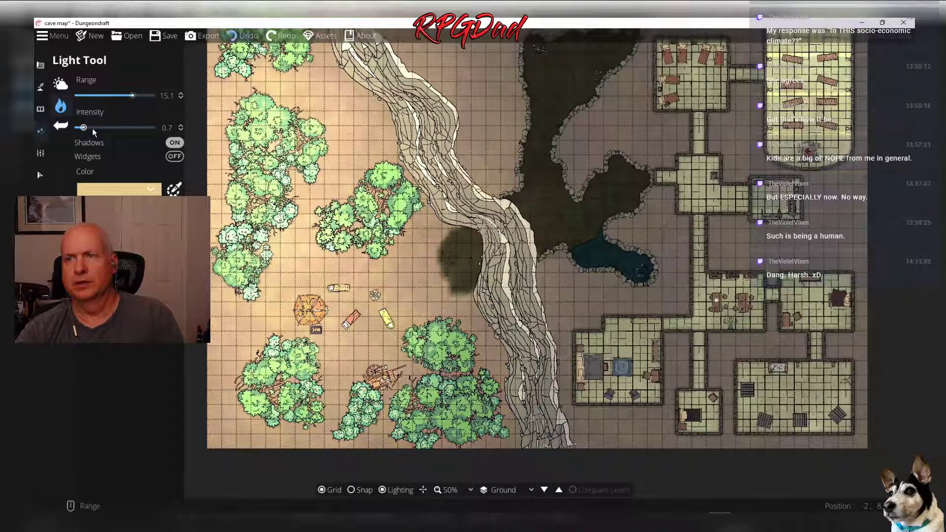
{"action": "key", "text": "ctrl+z"}
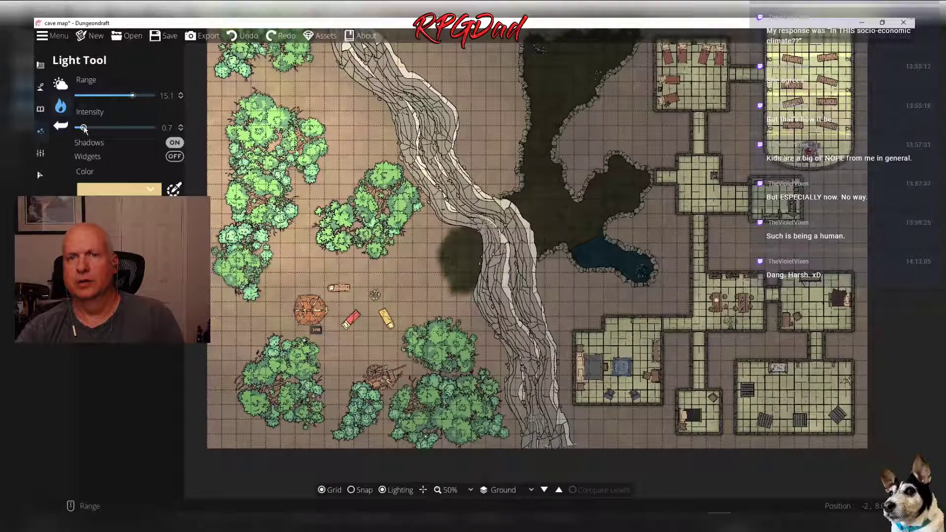
Raise the Light Tool's intensity to 1 and place a light at the campsite beside the bedrolls
{"action": "left_click_drag", "start_coordinate": [84, 128], "coordinate": [93, 127]}
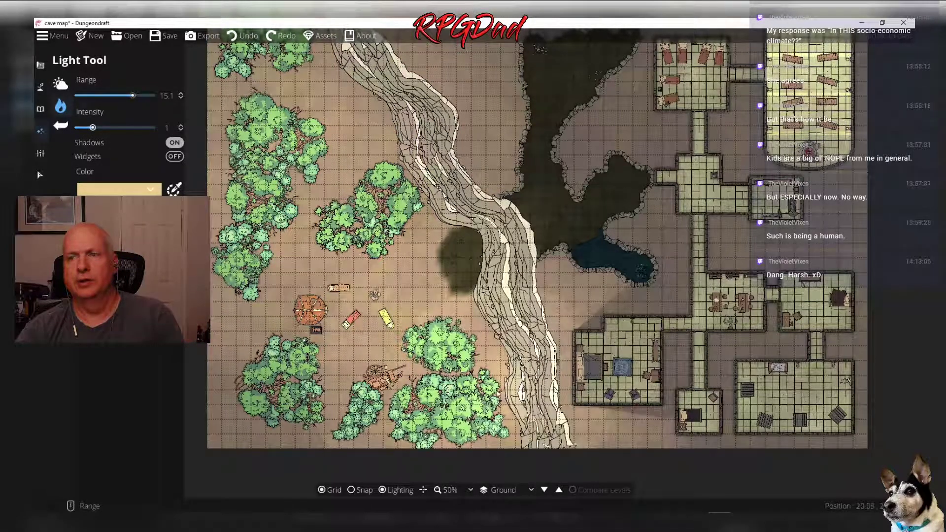
{"action": "left_click", "coordinate": [348, 314]}
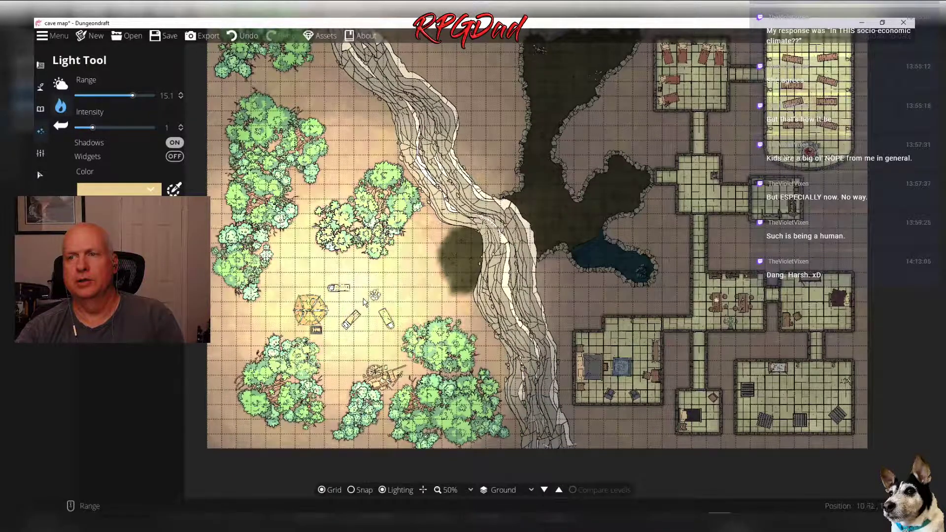
{"action": "key", "text": "ctrl+z"}
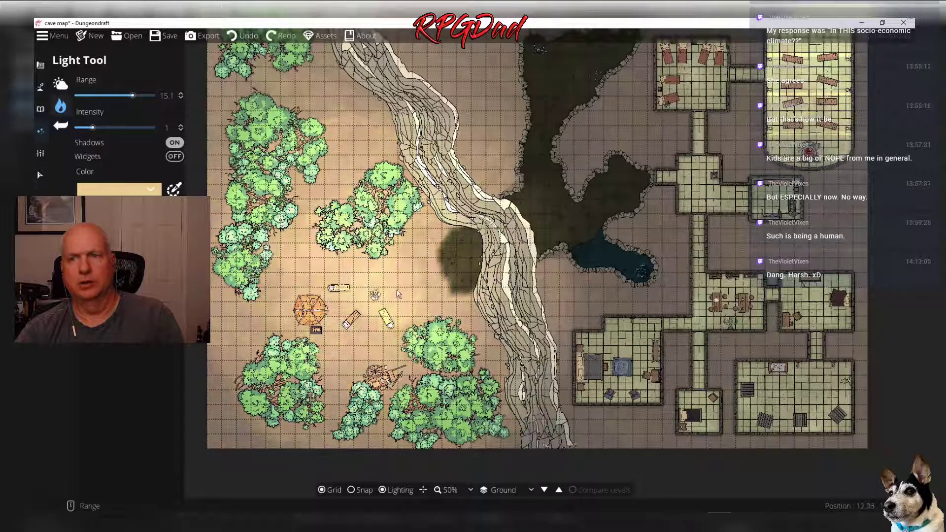
{"action": "left_click", "coordinate": [367, 297]}
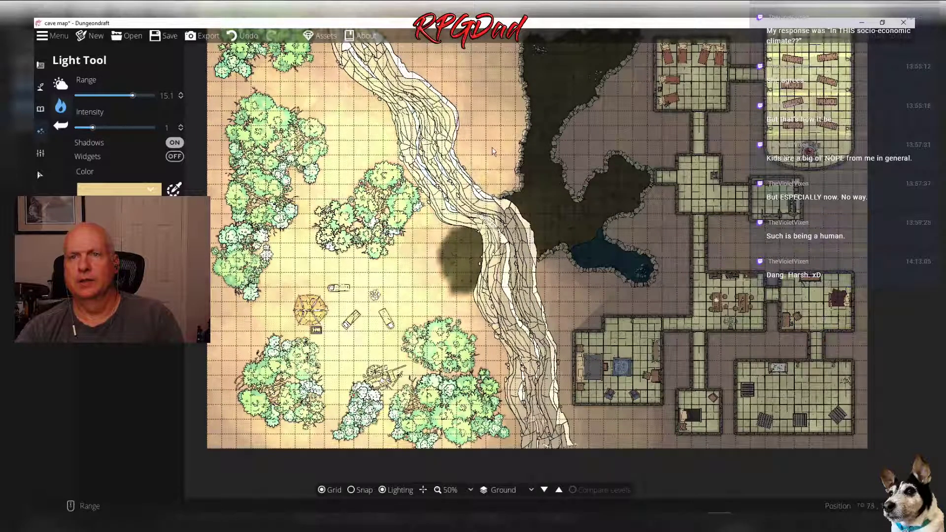
Open the map's export options and set the export mode to JPEG
{"action": "left_click", "coordinate": [203, 38]}
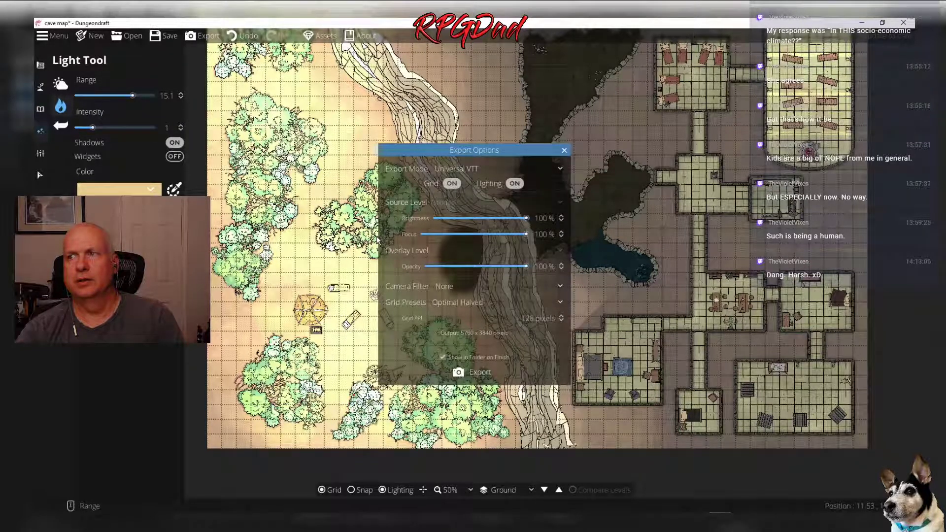
{"action": "left_click", "coordinate": [480, 372]}
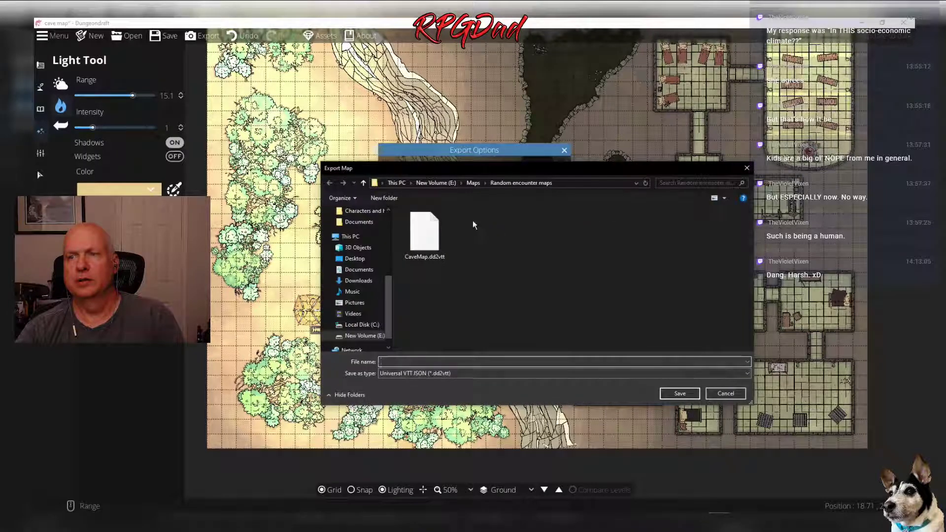
{"action": "left_click", "coordinate": [727, 394]}
{"action": "left_click", "coordinate": [460, 167]}
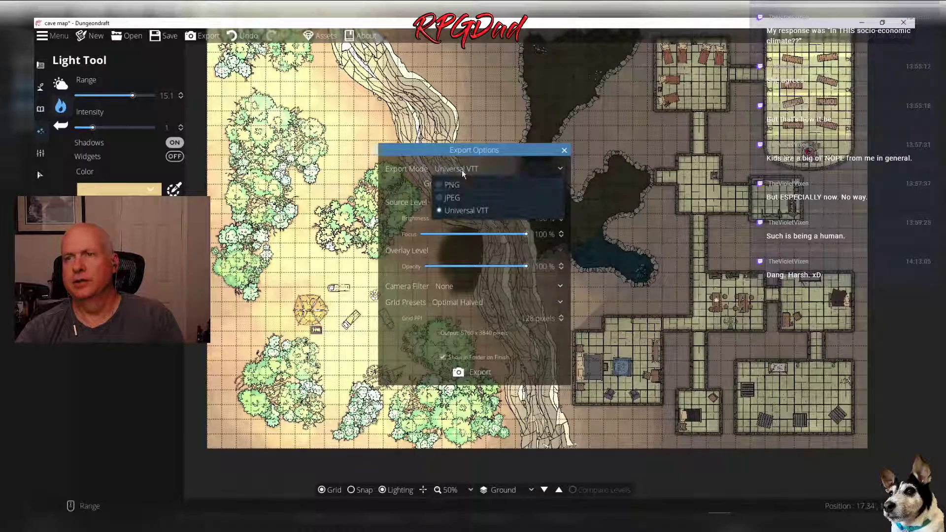
{"action": "left_click", "coordinate": [450, 198]}
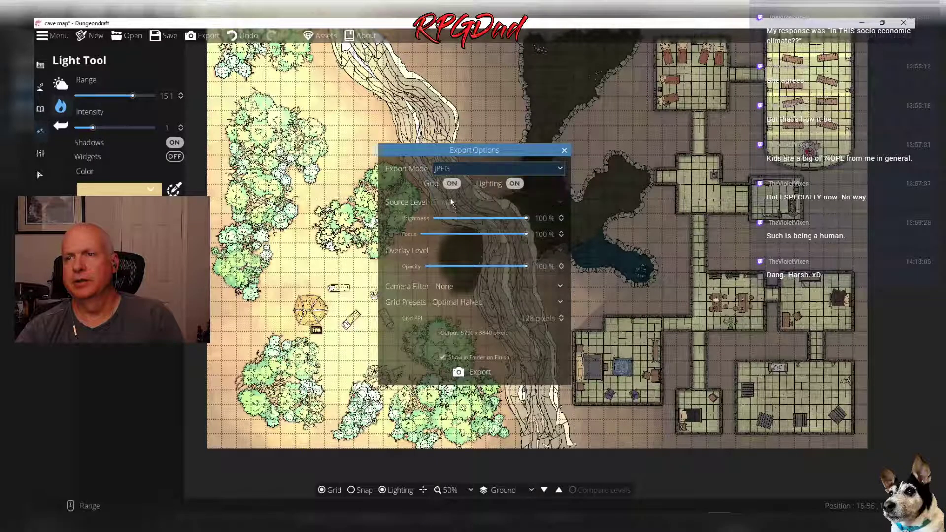
Export the map as "Cave MapLight Test" in the Random encounter maps folder, view the image, and close it
{"action": "left_click", "coordinate": [474, 374]}
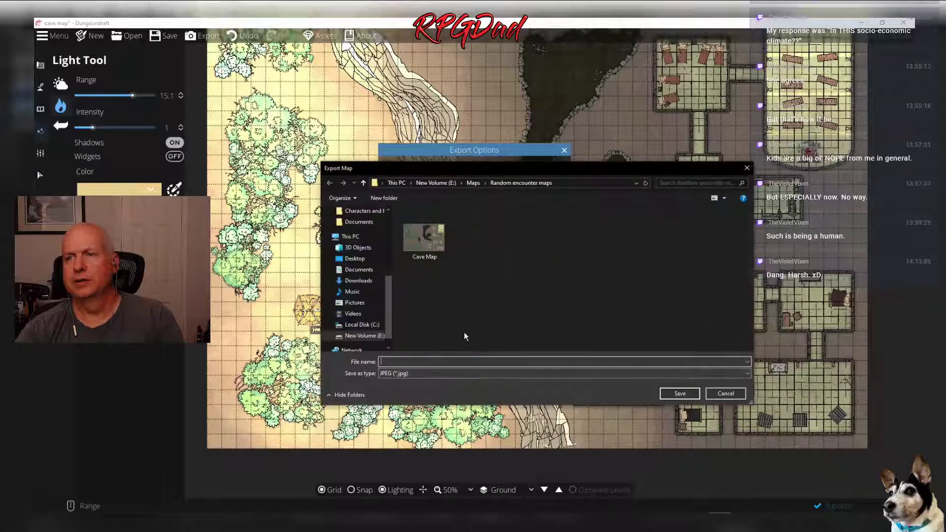
{"action": "left_click", "coordinate": [423, 239]}
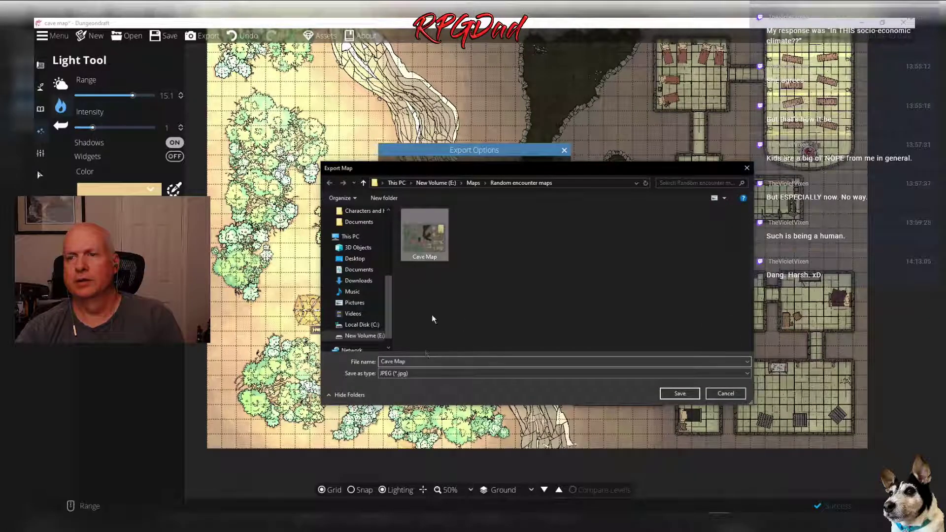
{"action": "left_click", "coordinate": [418, 361]}
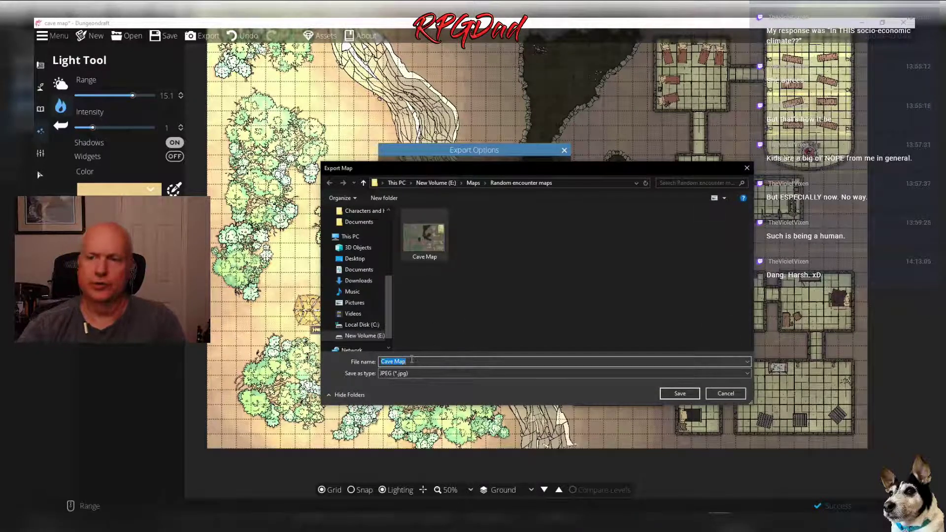
{"action": "left_click", "coordinate": [411, 362]}
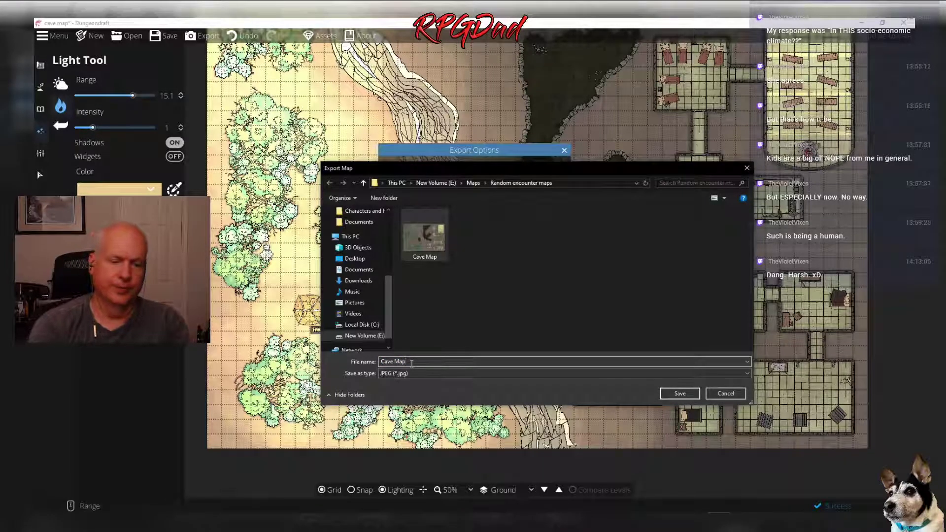
{"action": "type", "text": "Lights"}
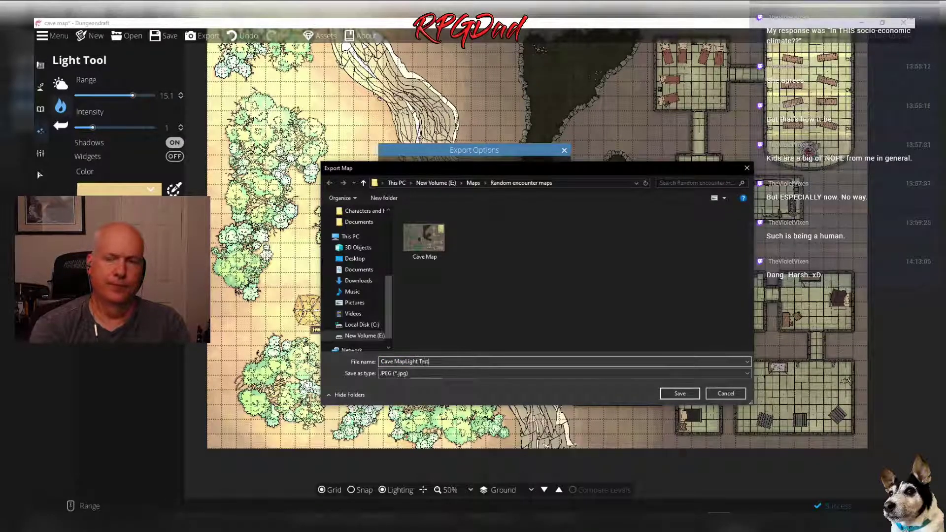
{"action": "key", "text": "Return"}
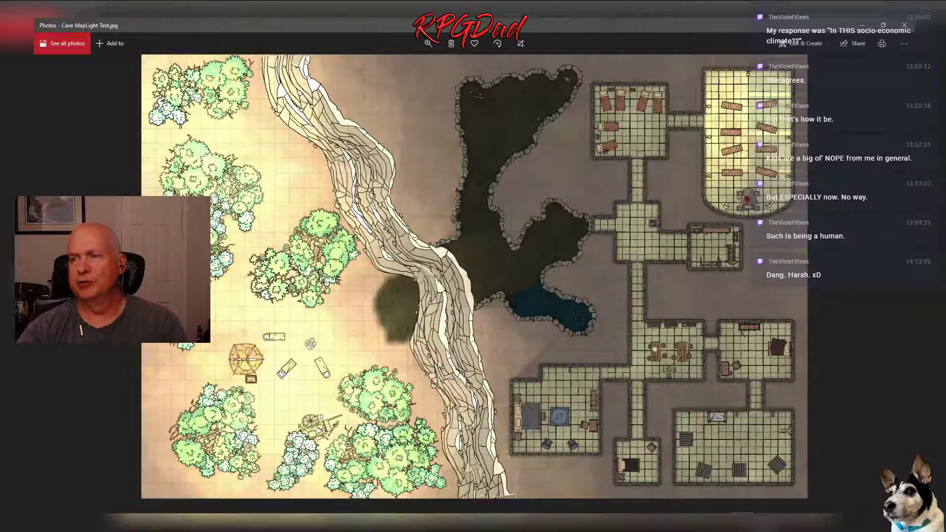
{"action": "left_click", "coordinate": [902, 28]}
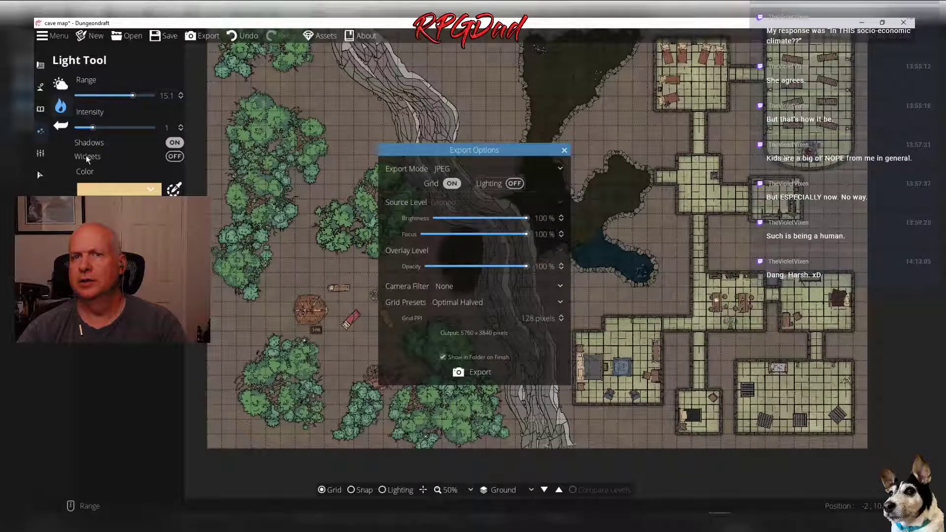
Export the map as a JPEG with lighting off, overwriting Cave MapLight Test, and close the export options
{"action": "left_click", "coordinate": [477, 371]}
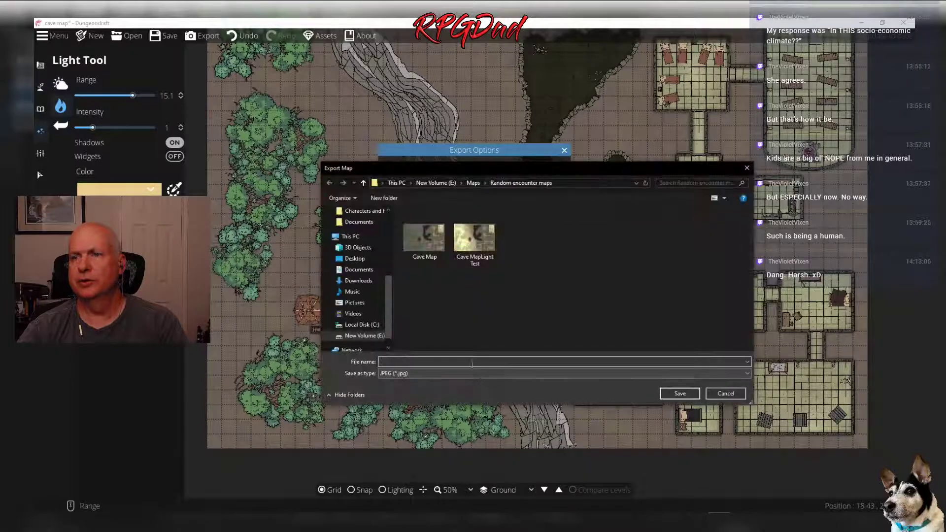
{"action": "left_click", "coordinate": [477, 261]}
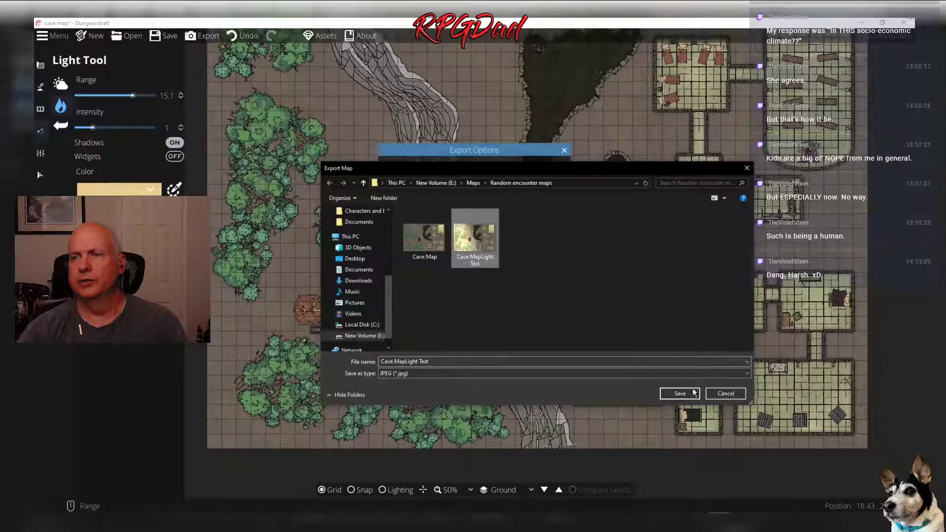
{"action": "left_click", "coordinate": [679, 393]}
{"action": "left_click", "coordinate": [496, 270]}
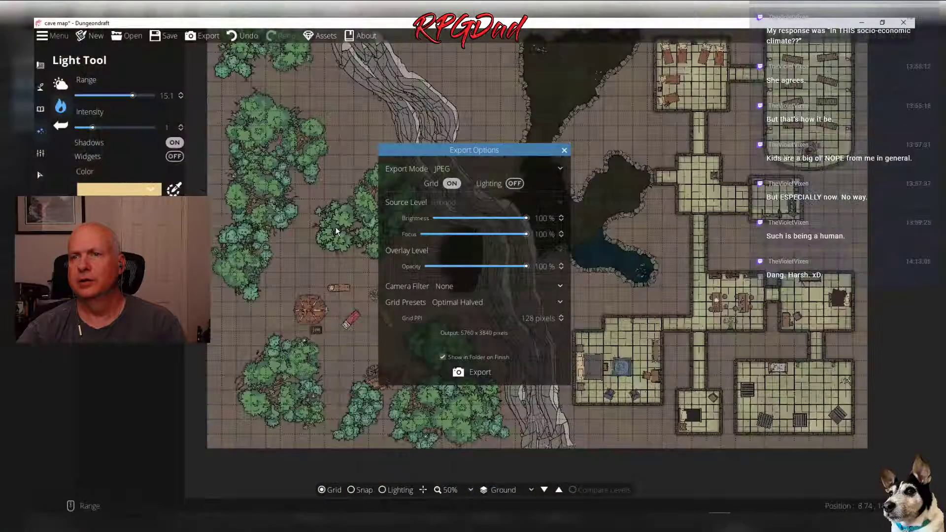
{"action": "left_click", "coordinate": [564, 150]}
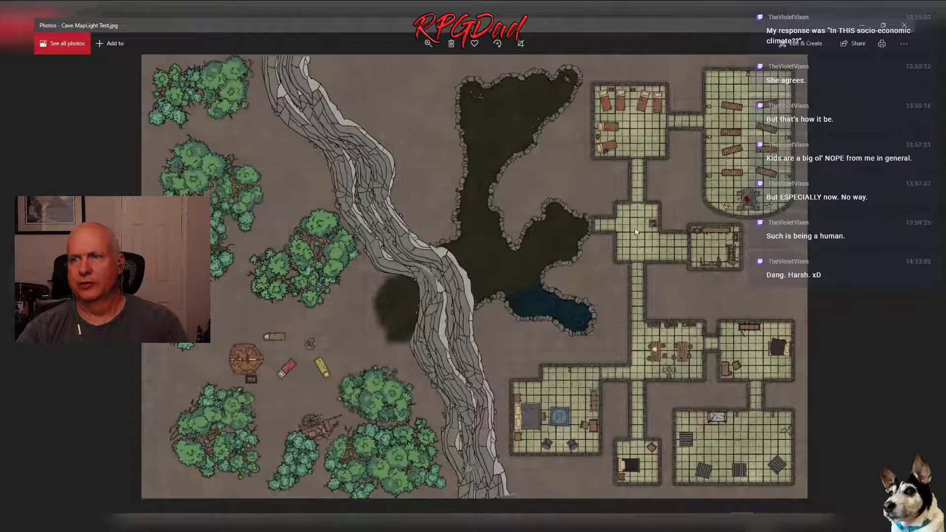
Compare the exported Cave MapLight Test image with Cave Map.png by flipping between them, and close the viewer
{"action": "key", "text": "Left"}
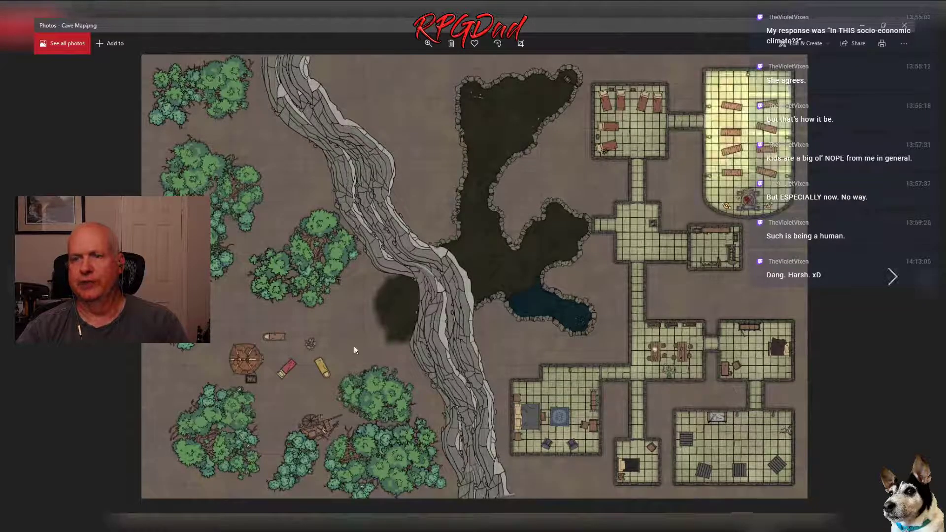
{"action": "key", "text": "Right"}
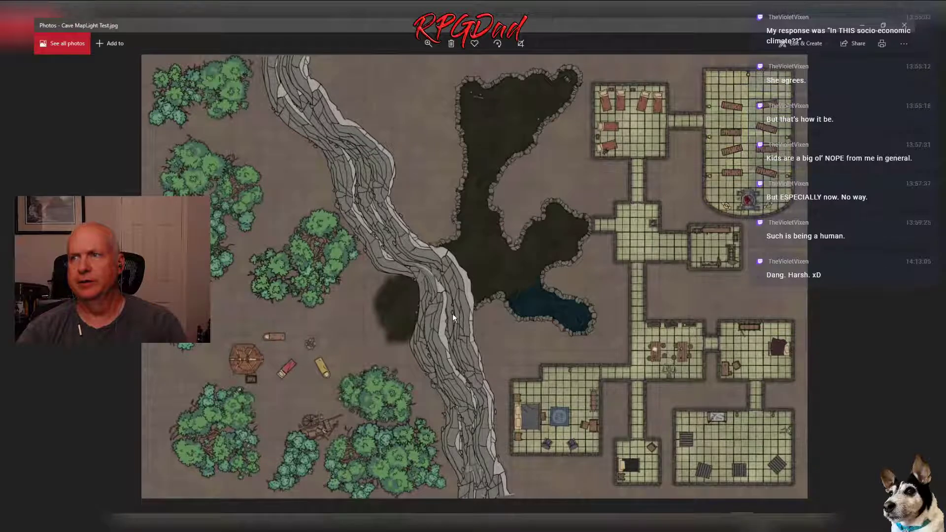
{"action": "key", "text": "Left"}
{"action": "key", "text": "Right"}
{"action": "key", "text": "Left"}
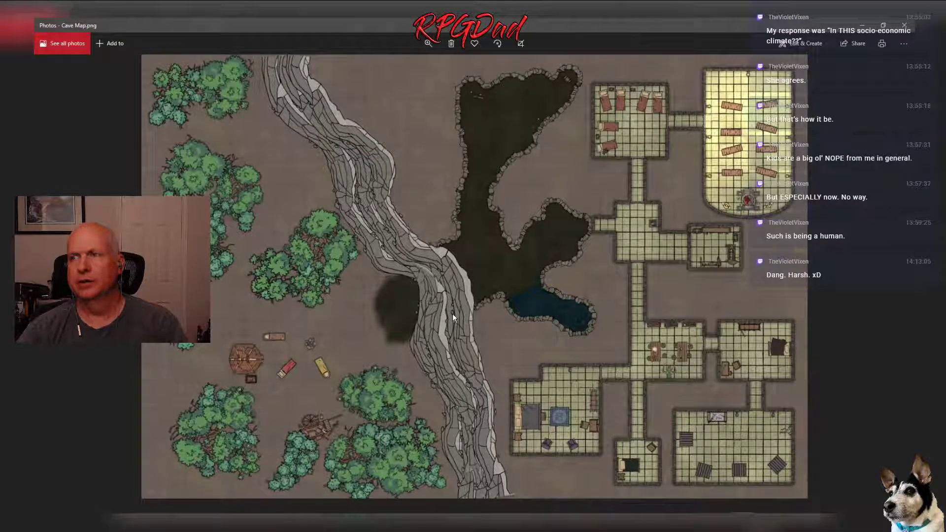
{"action": "key", "text": "Right"}
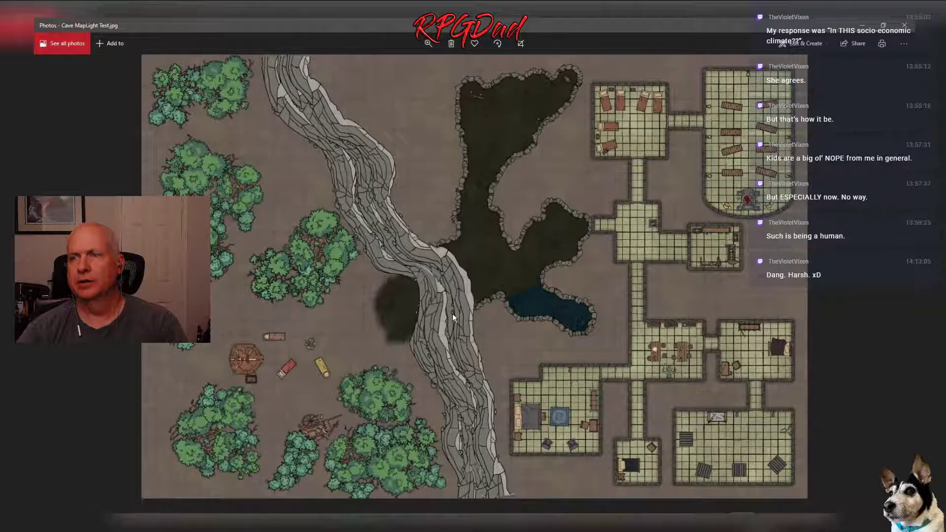
{"action": "key", "text": "Left"}
{"action": "key", "text": "Right"}
{"action": "key", "text": "Left"}
{"action": "key", "text": "Right"}
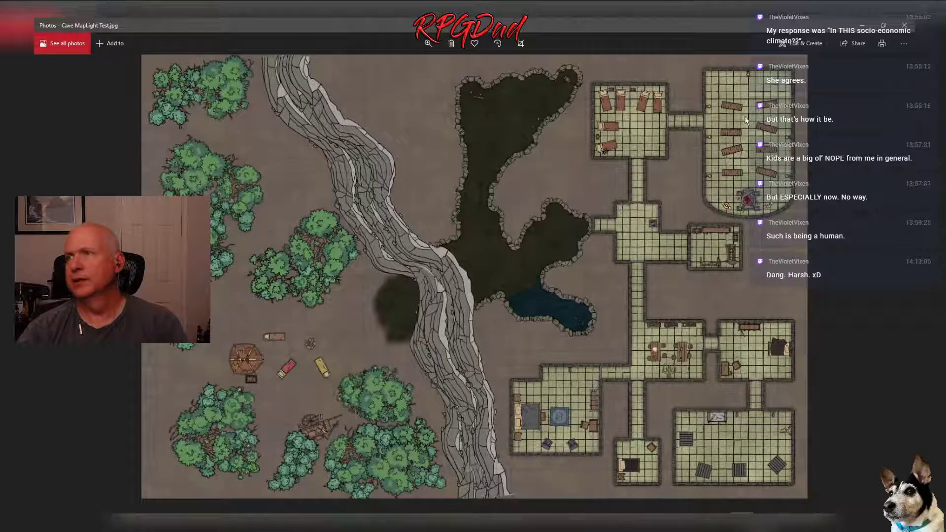
{"action": "left_click", "coordinate": [905, 31]}
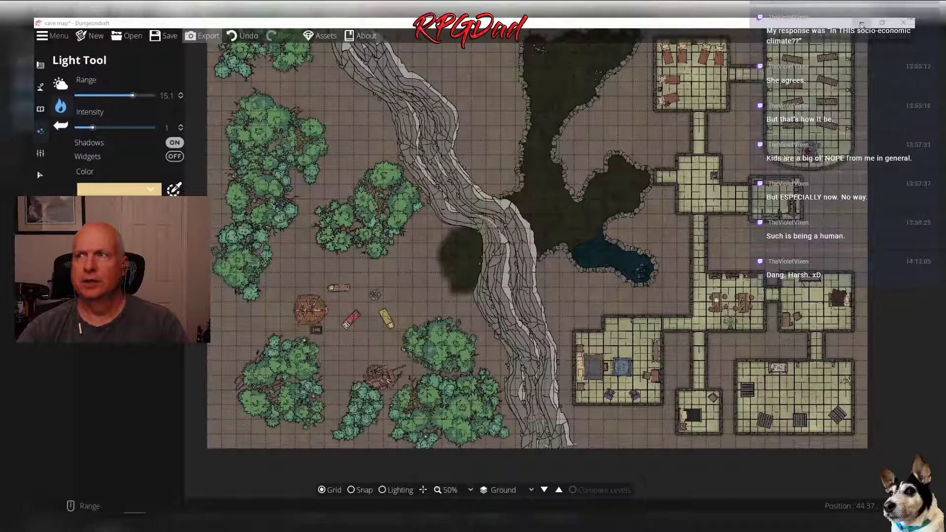
Minimize Dungeondraft, switch to Foundry Virtual Tabletop, and activate the cave map scene
{"action": "left_click", "coordinate": [861, 23]}
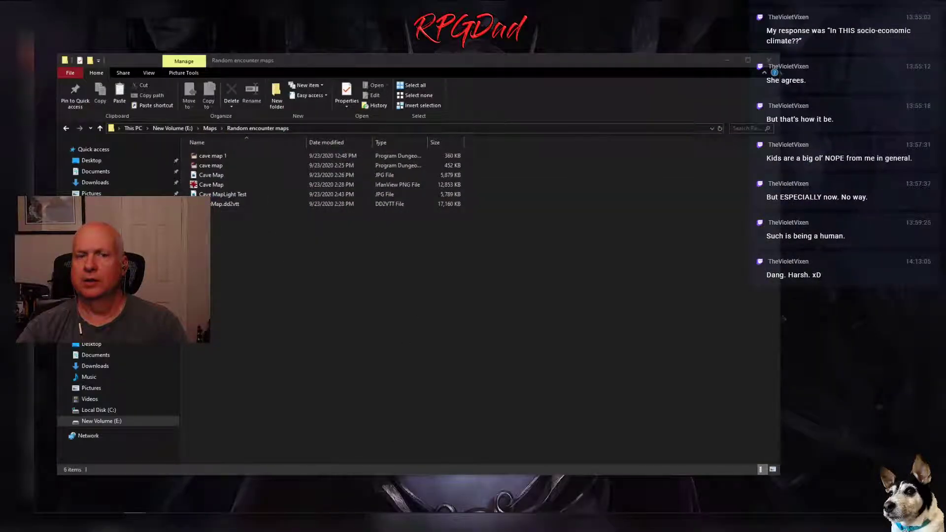
{"action": "key", "text": "alt+Tab"}
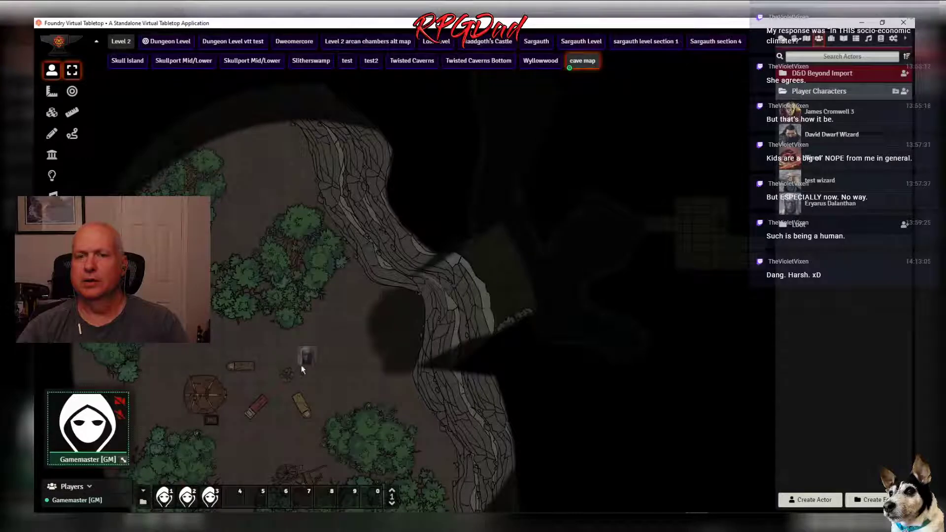
{"action": "right_click", "coordinate": [587, 64]}
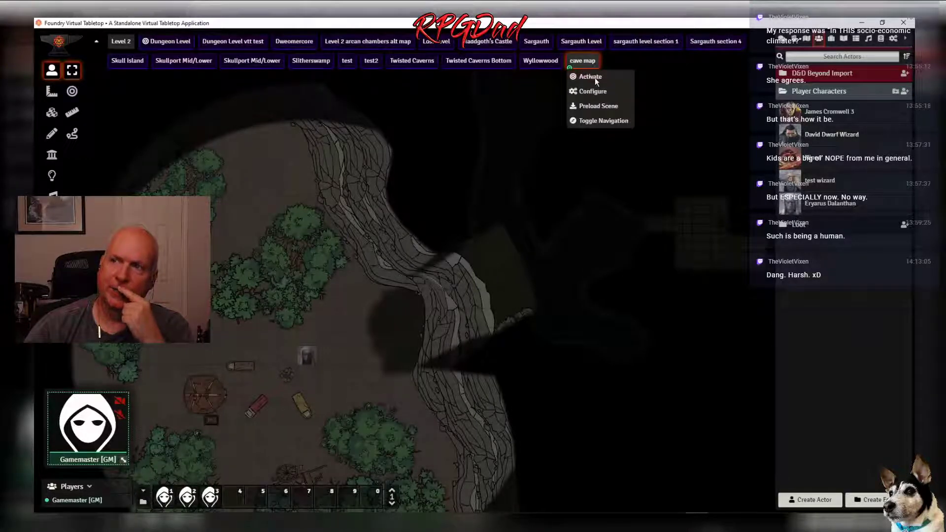
{"action": "left_click", "coordinate": [595, 78]}
Enable Global Illumination in the cave map scene's configuration and save the changes
{"action": "right_click", "coordinate": [583, 66]}
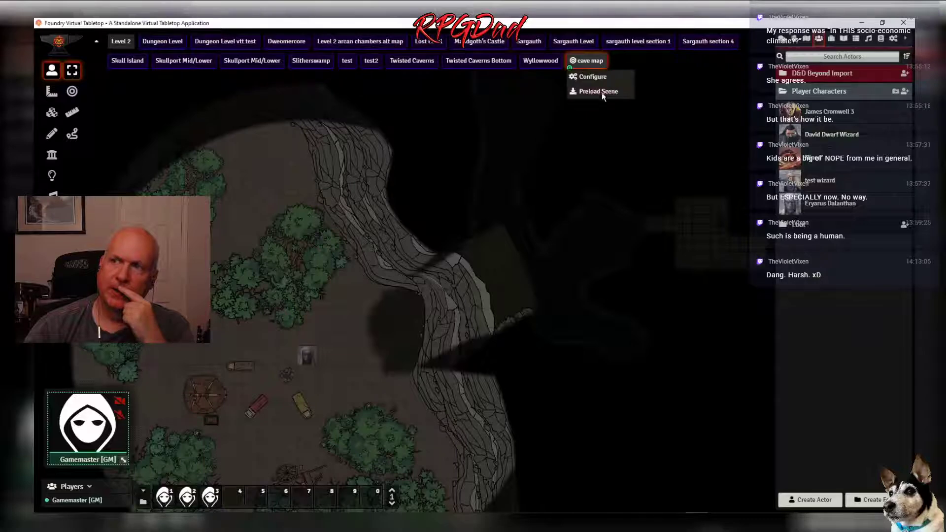
{"action": "left_click", "coordinate": [586, 78]}
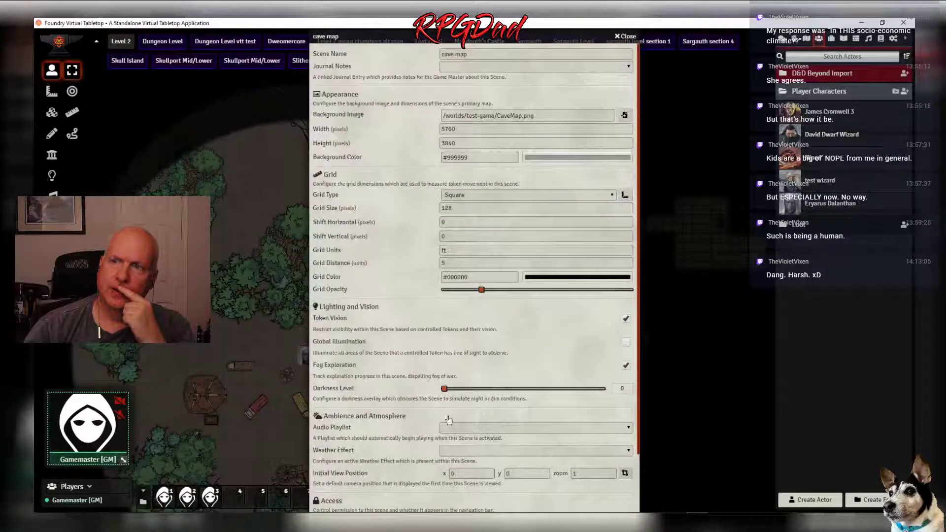
{"action": "left_click", "coordinate": [625, 342]}
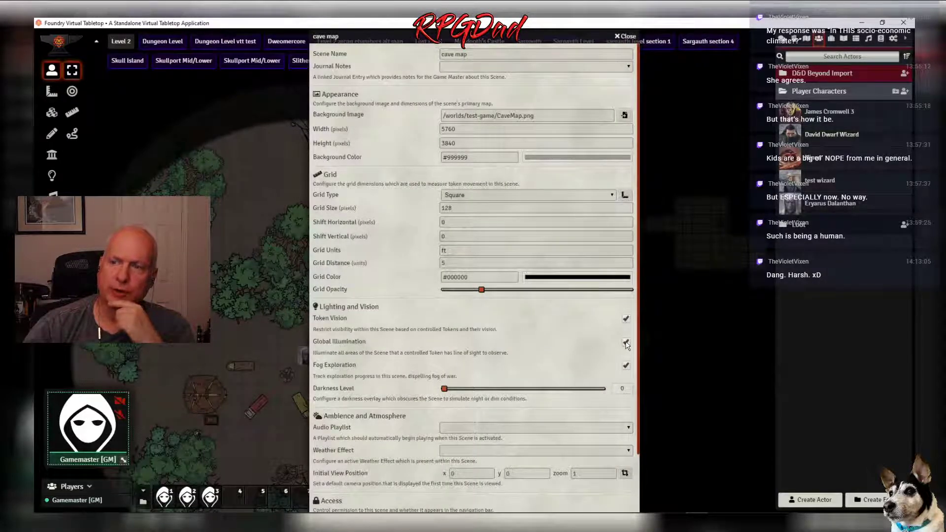
{"action": "scroll", "coordinate": [443, 441], "scroll_direction": "down", "scroll_amount": 2}
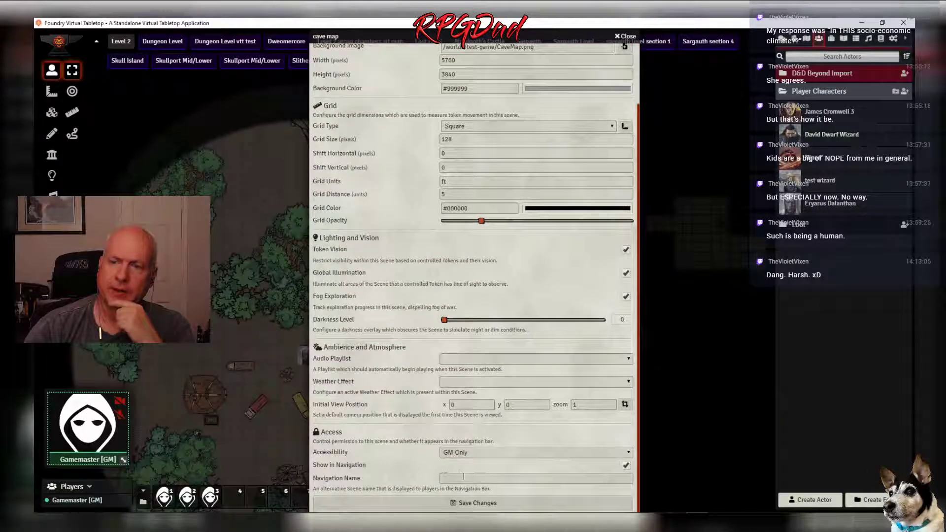
{"action": "left_click", "coordinate": [472, 500]}
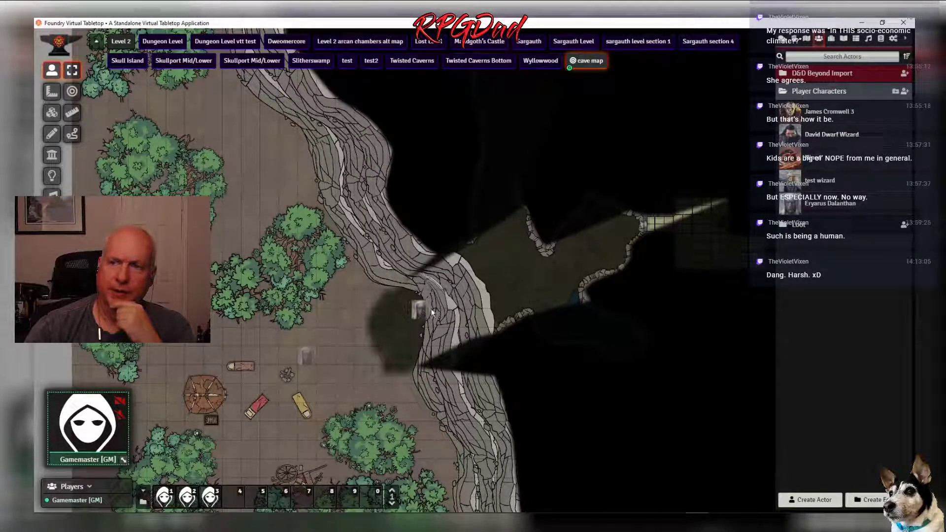
Move the character token onto the cliff, and disable Global Illumination in the cave map scene's configuration and save it
{"action": "left_click_drag", "start_coordinate": [432, 312], "coordinate": [435, 306]}
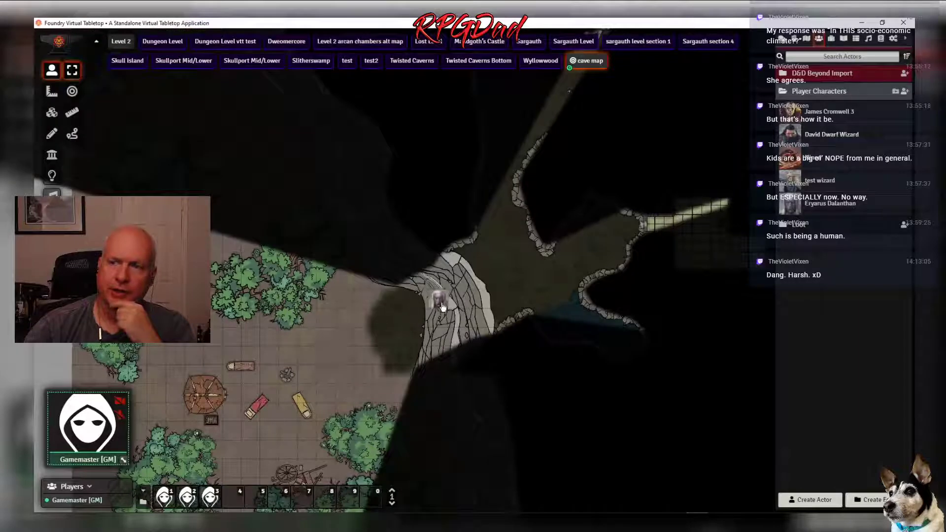
{"action": "right_click", "coordinate": [584, 64]}
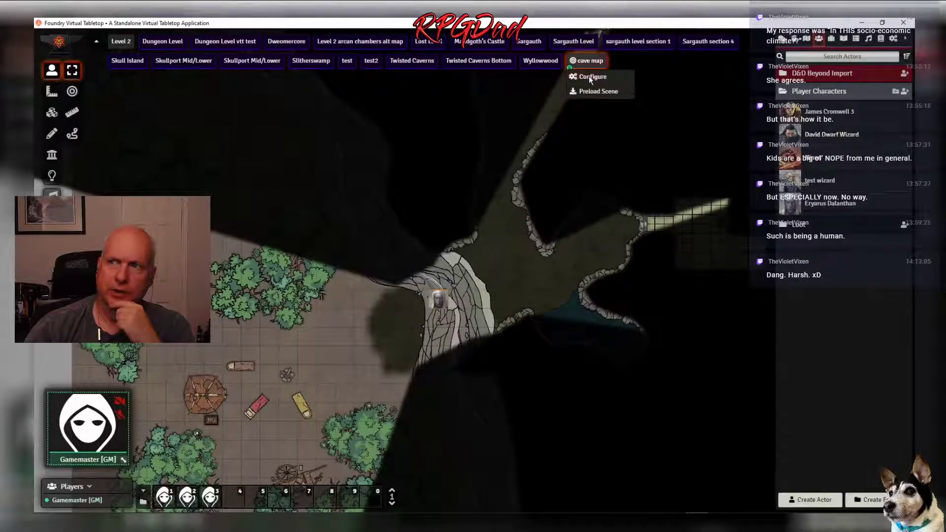
{"action": "left_click", "coordinate": [589, 76]}
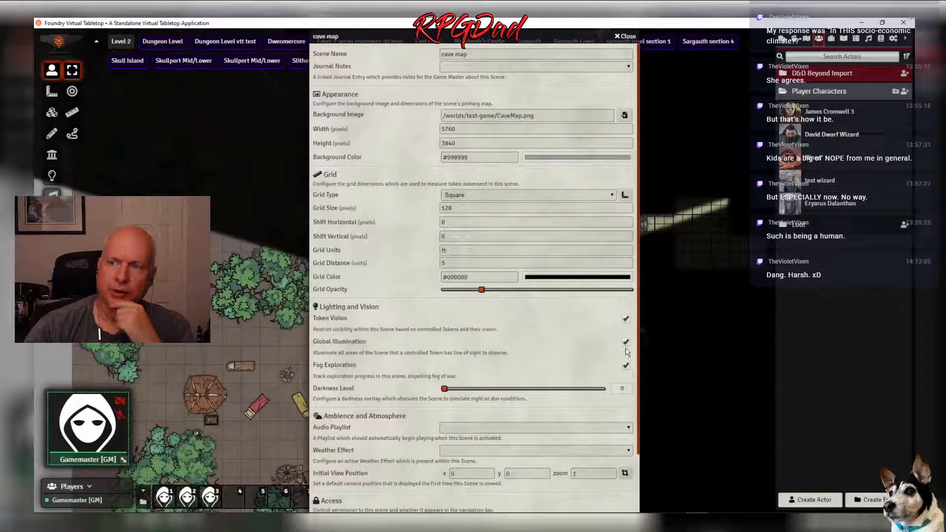
{"action": "scroll", "coordinate": [509, 463], "scroll_direction": "down", "scroll_amount": 2}
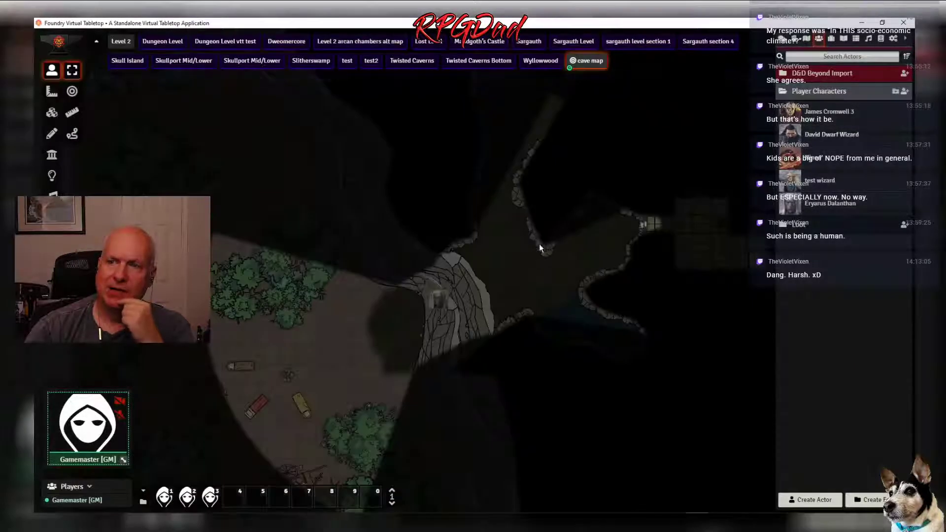
Test token vision without global illumination by moving the token into the cave passage and back to the cliff
{"action": "left_click_drag", "start_coordinate": [487, 271], "coordinate": [500, 260]}
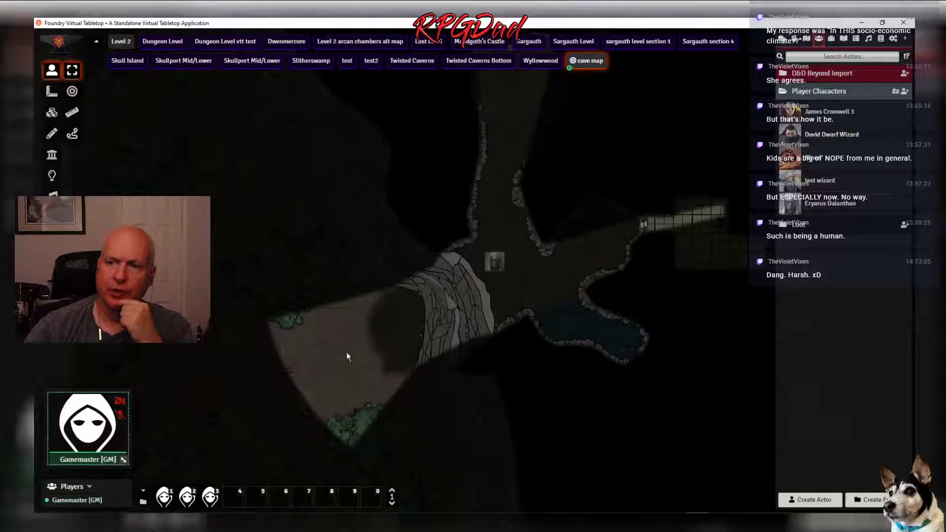
{"action": "left_click_drag", "start_coordinate": [494, 261], "coordinate": [508, 242]}
{"action": "left_click_drag", "start_coordinate": [497, 193], "coordinate": [498, 192]}
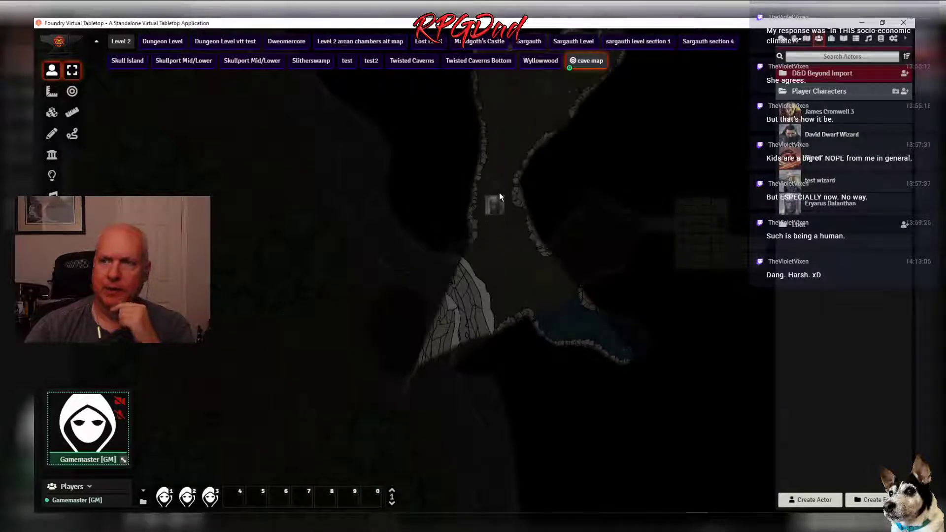
{"action": "left_click_drag", "start_coordinate": [468, 326], "coordinate": [467, 318]}
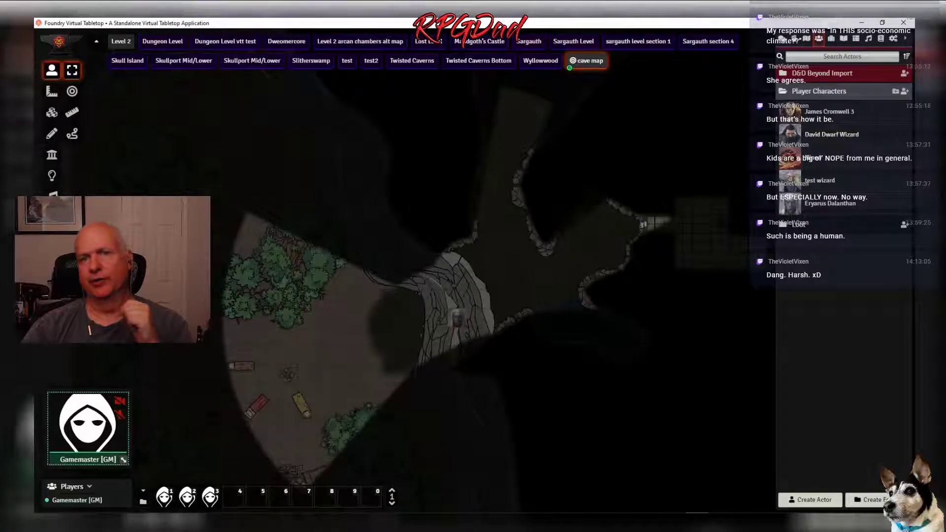
Place ambient light sources among the tree clusters across the outdoor forest area west of the cliff
{"action": "left_click", "coordinate": [52, 175]}
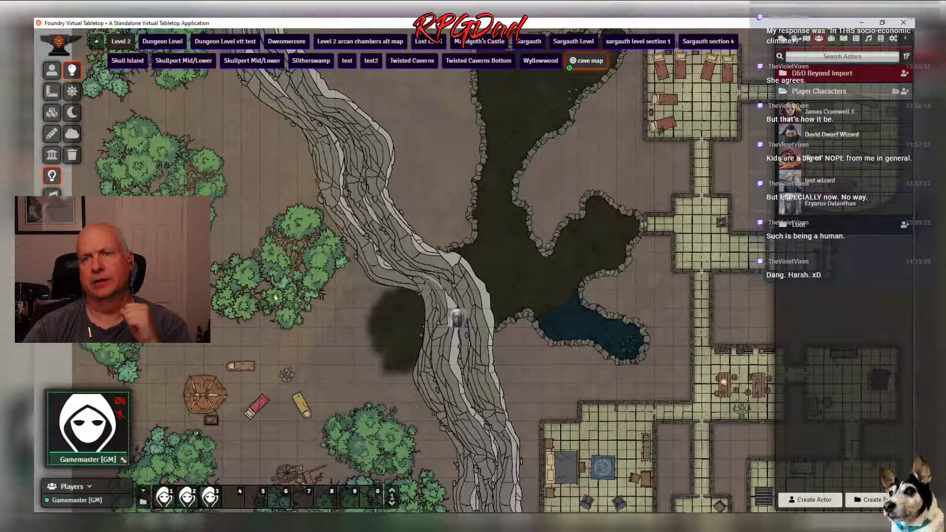
{"action": "left_click_drag", "start_coordinate": [275, 297], "coordinate": [214, 163]}
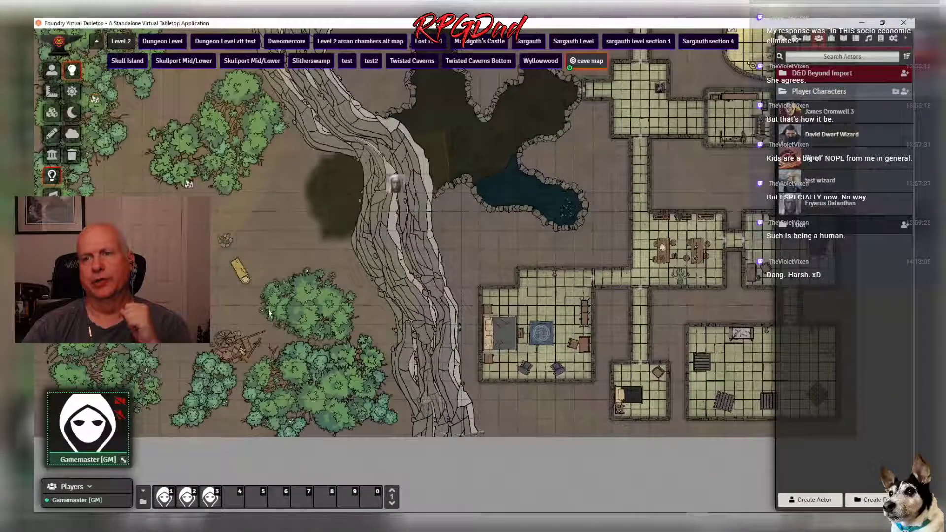
{"action": "left_click_drag", "start_coordinate": [269, 312], "coordinate": [315, 211]}
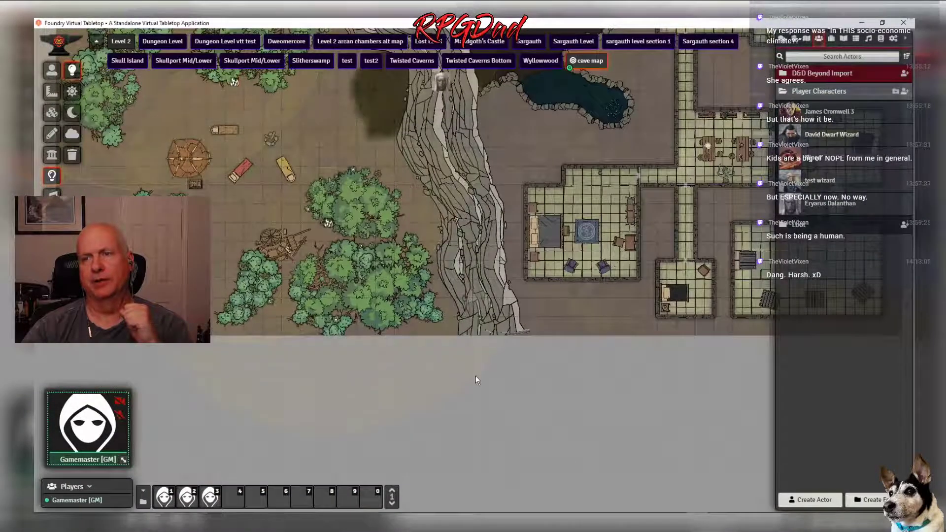
{"action": "left_click_drag", "start_coordinate": [84, 277], "coordinate": [232, 282]}
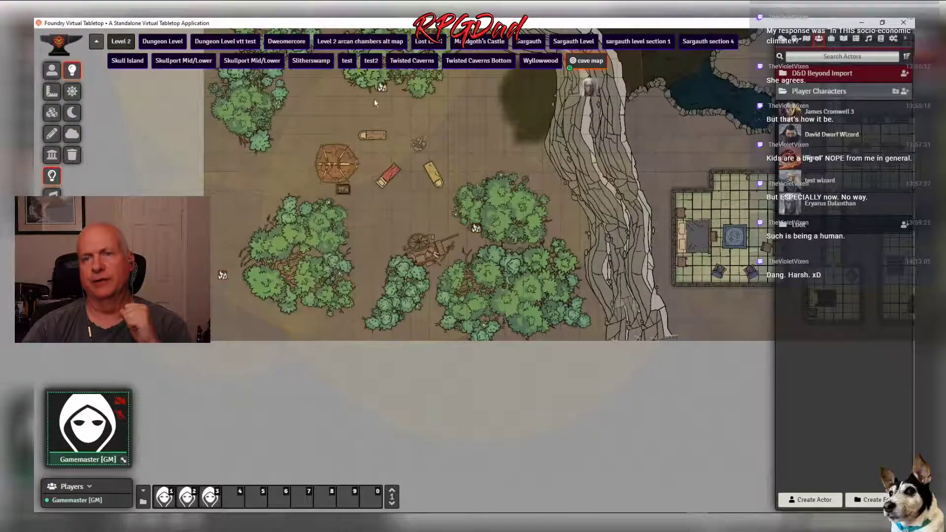
{"action": "left_click_drag", "start_coordinate": [374, 99], "coordinate": [232, 326]}
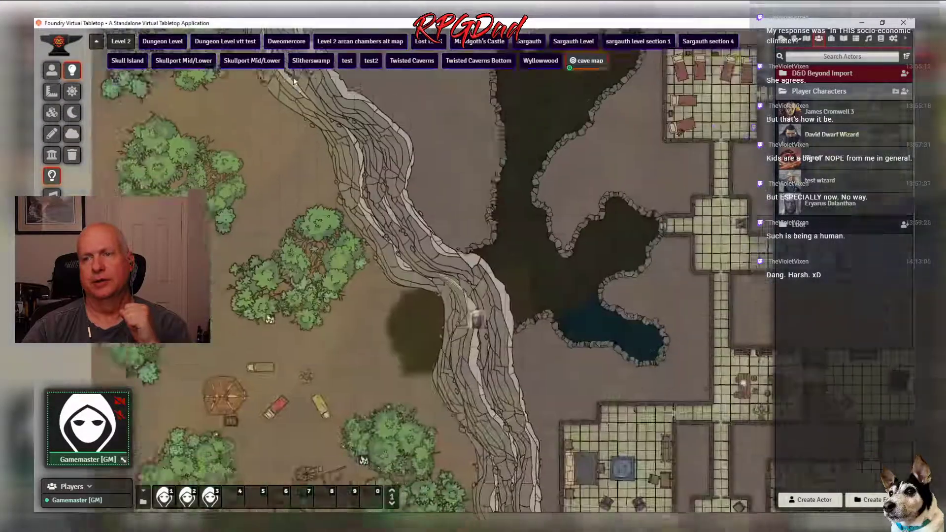
{"action": "right_click", "coordinate": [311, 60]}
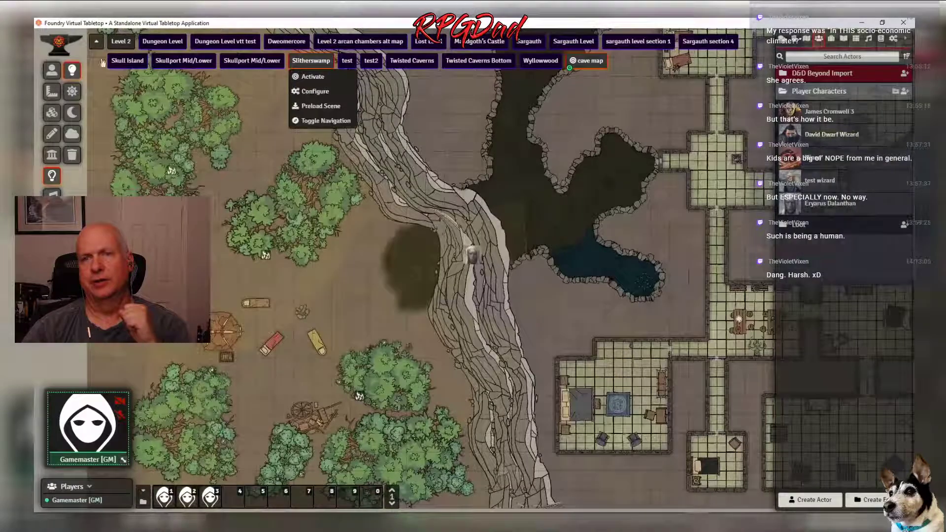
Select the character token and move it beside the campsite tent to check its view of the new lights
{"action": "left_click", "coordinate": [51, 70]}
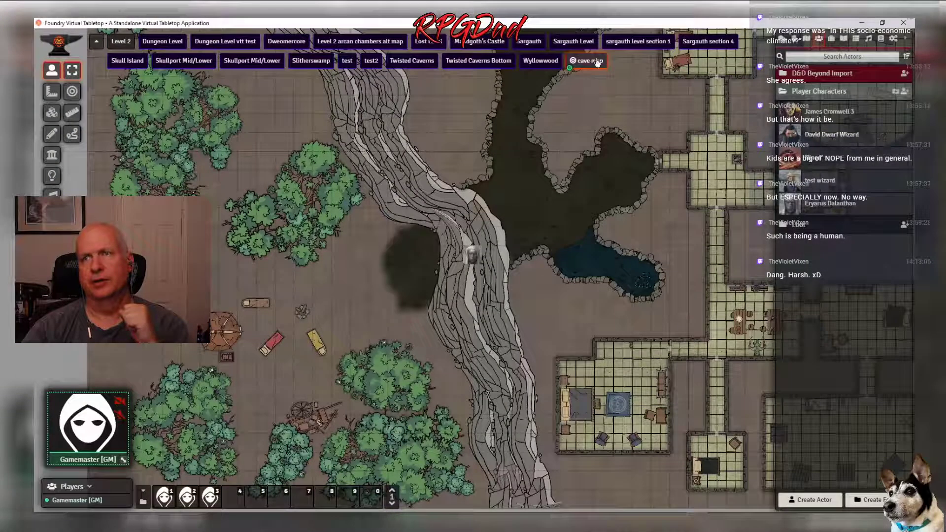
{"action": "left_click", "coordinate": [469, 256]}
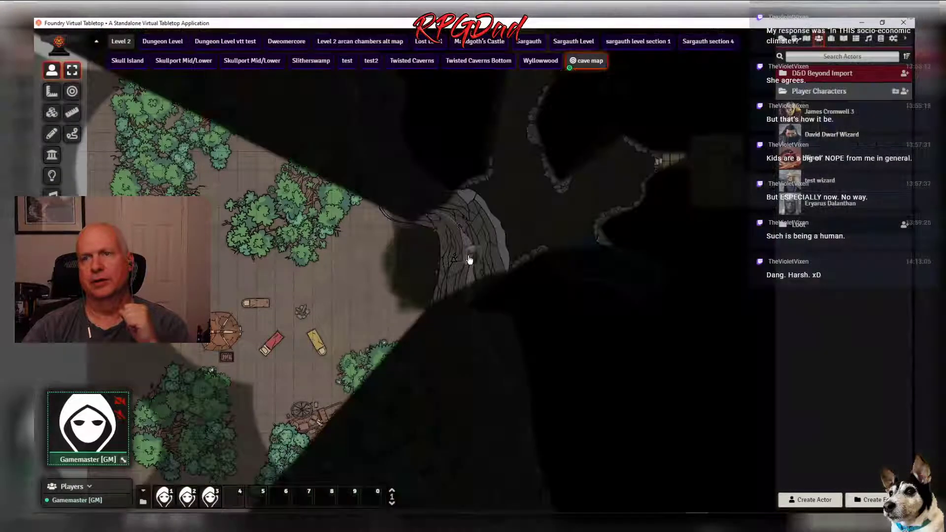
{"action": "left_click_drag", "start_coordinate": [469, 256], "coordinate": [252, 348]}
{"action": "left_click_drag", "start_coordinate": [255, 418], "coordinate": [370, 376]}
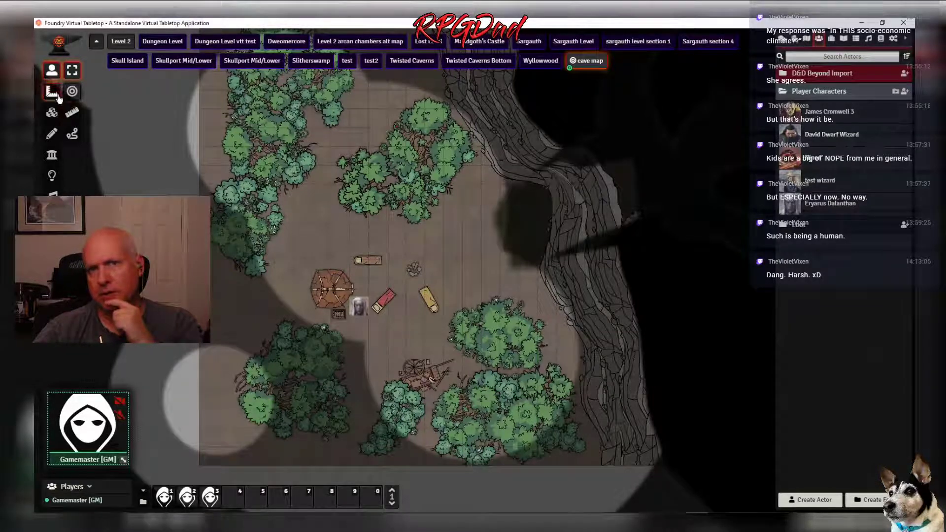
Add more ambient light sources around the campsite, the forest edges, the map corner and the cave entrance
{"action": "left_click", "coordinate": [51, 176]}
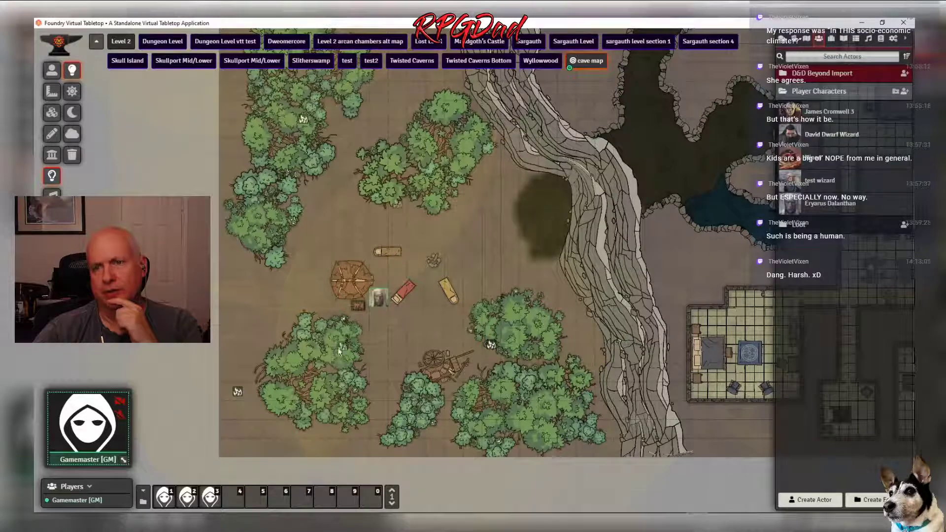
{"action": "left_click_drag", "start_coordinate": [314, 374], "coordinate": [388, 323]}
{"action": "left_click_drag", "start_coordinate": [483, 243], "coordinate": [320, 175]}
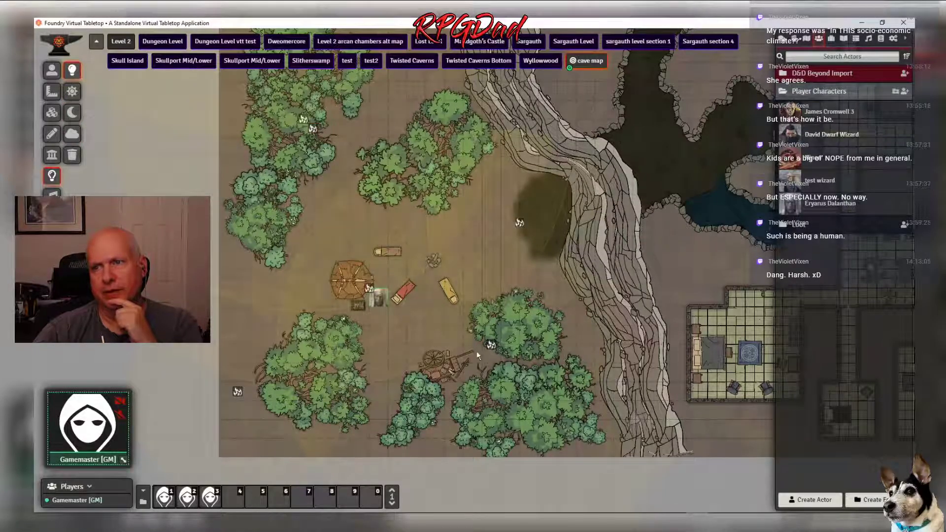
{"action": "left_click_drag", "start_coordinate": [516, 380], "coordinate": [309, 229]}
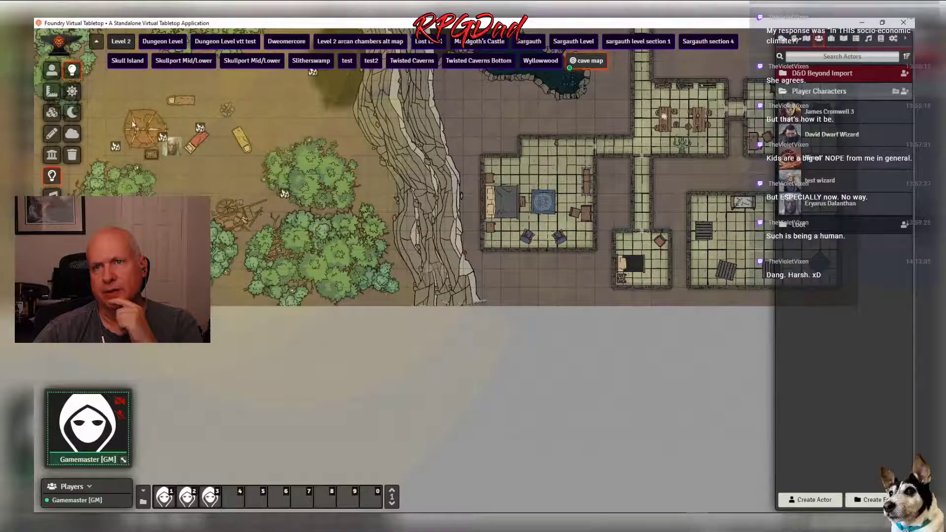
{"action": "left_click_drag", "start_coordinate": [247, 166], "coordinate": [516, 358]}
{"action": "left_click_drag", "start_coordinate": [308, 136], "coordinate": [362, 359]}
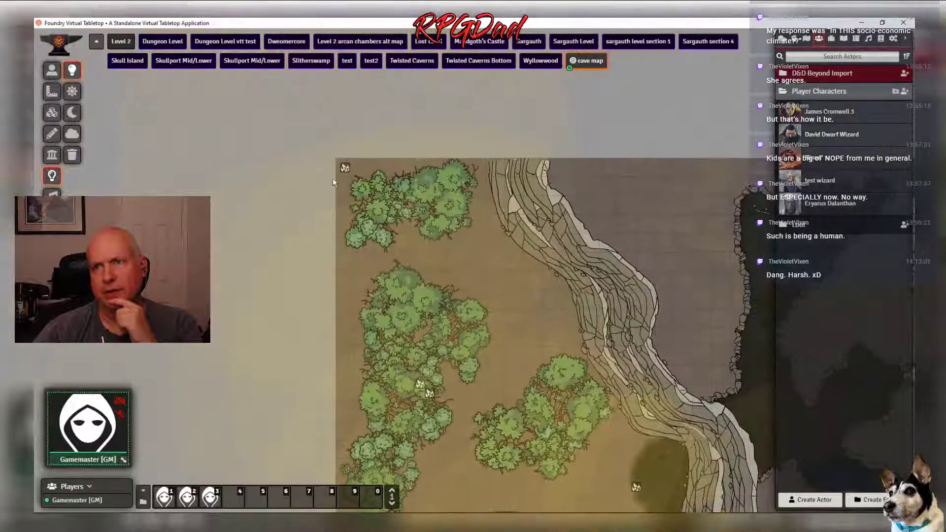
{"action": "left_click_drag", "start_coordinate": [586, 391], "coordinate": [355, 130]}
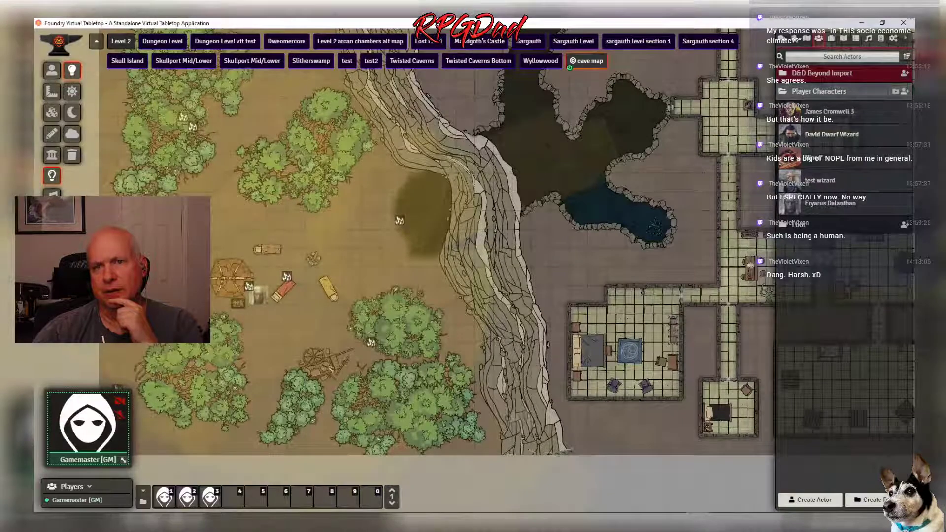
{"action": "left_click_drag", "start_coordinate": [188, 300], "coordinate": [245, 126]}
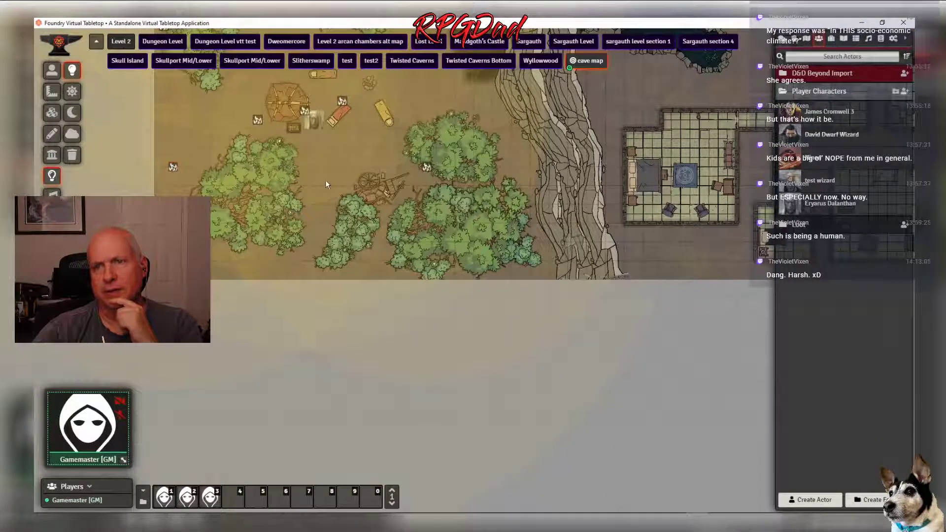
{"action": "left_click_drag", "start_coordinate": [325, 184], "coordinate": [301, 338]}
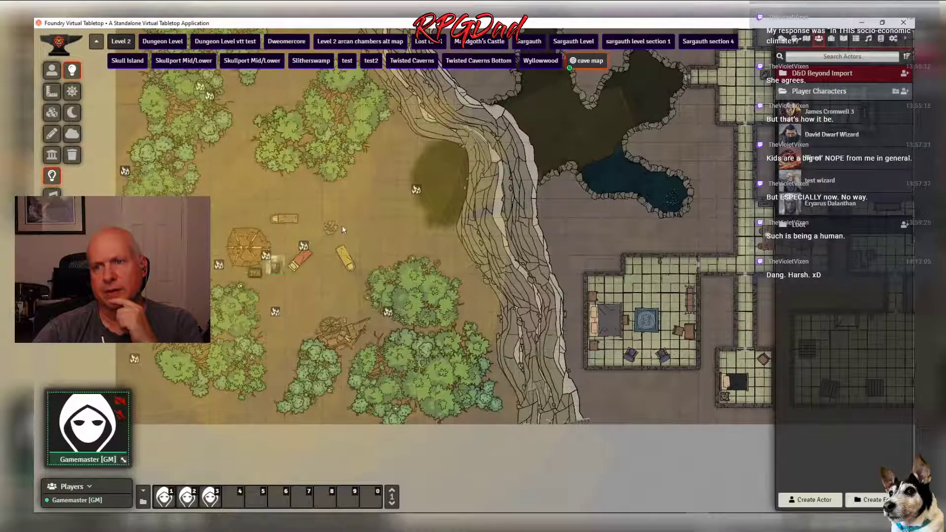
{"action": "left_click_drag", "start_coordinate": [342, 227], "coordinate": [377, 348]}
Select the character token and move it through the clearing to check its vision under the added lights
{"action": "left_click", "coordinate": [52, 71]}
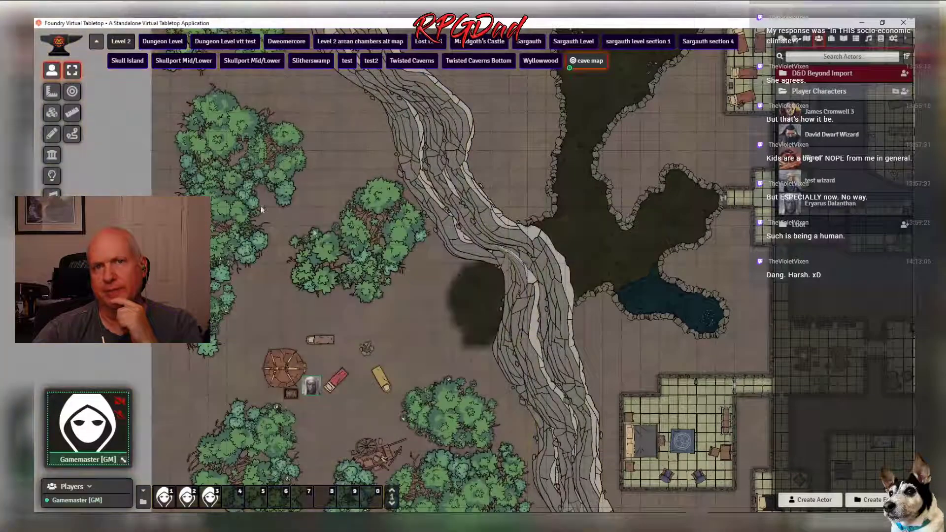
{"action": "left_click", "coordinate": [309, 388]}
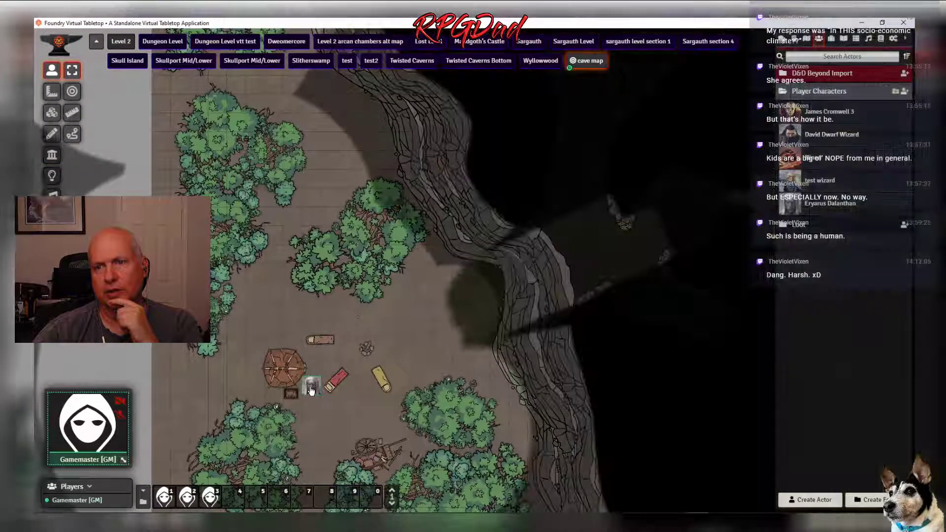
{"action": "left_click_drag", "start_coordinate": [436, 320], "coordinate": [473, 135]}
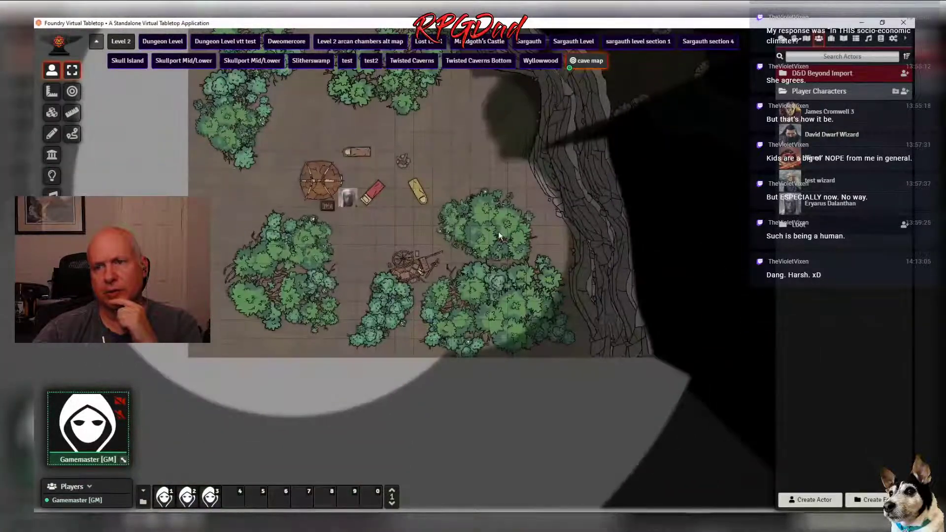
{"action": "left_click_drag", "start_coordinate": [498, 232], "coordinate": [416, 271]}
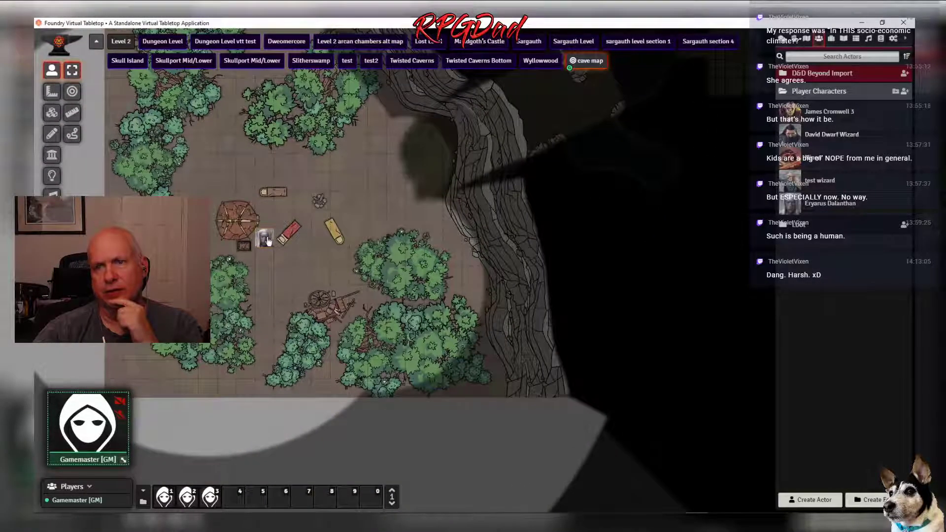
{"action": "left_click_drag", "start_coordinate": [267, 240], "coordinate": [389, 213]}
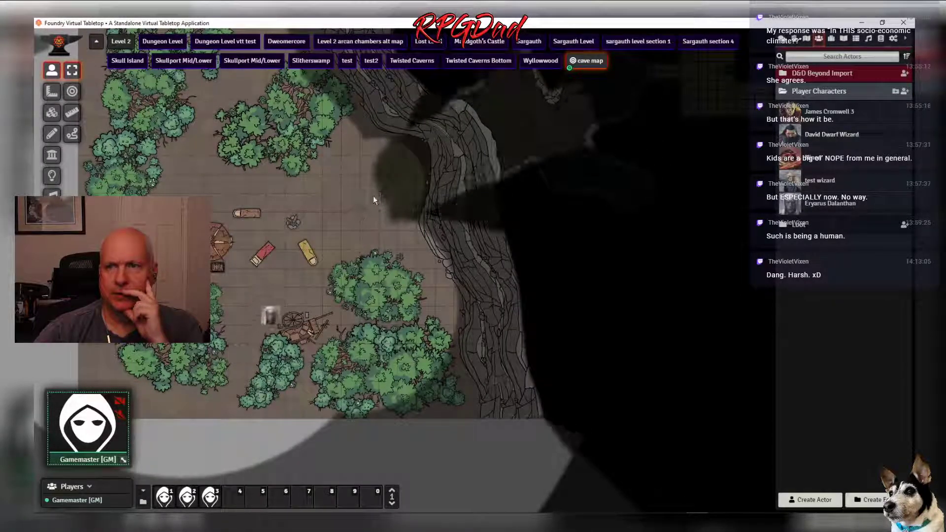
Place another light source along the foot of the cliff south of the cave entrance, and return to token control
{"action": "left_click_drag", "start_coordinate": [404, 149], "coordinate": [345, 349]}
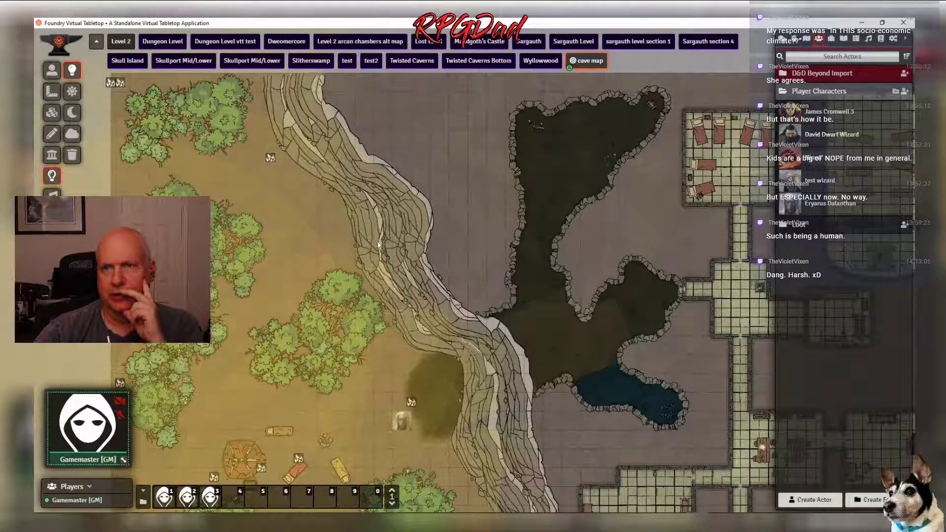
{"action": "left_click_drag", "start_coordinate": [393, 377], "coordinate": [181, 230]}
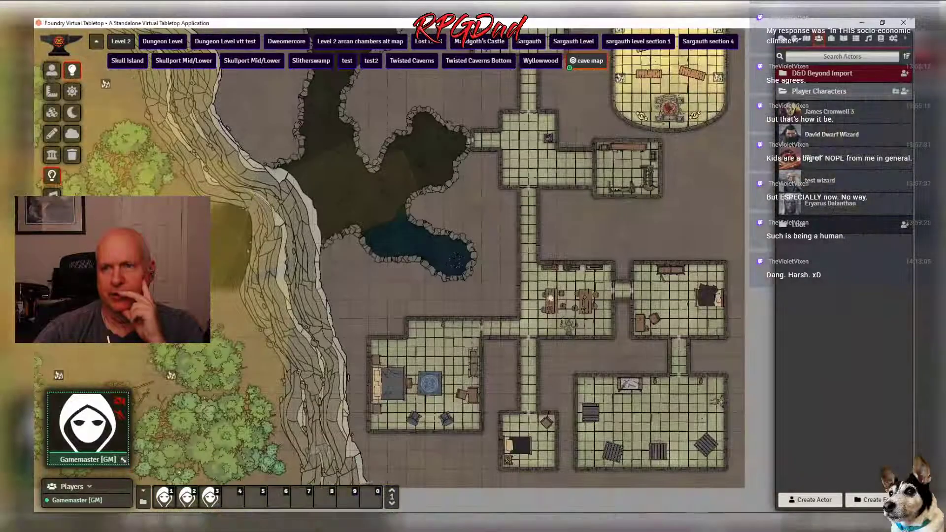
{"action": "left_click", "coordinate": [246, 309]}
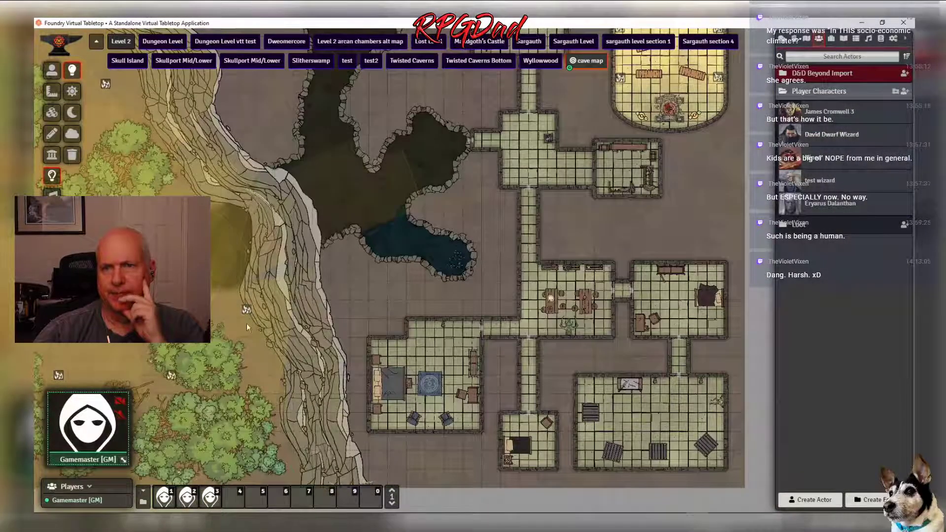
{"action": "left_click", "coordinate": [52, 70]}
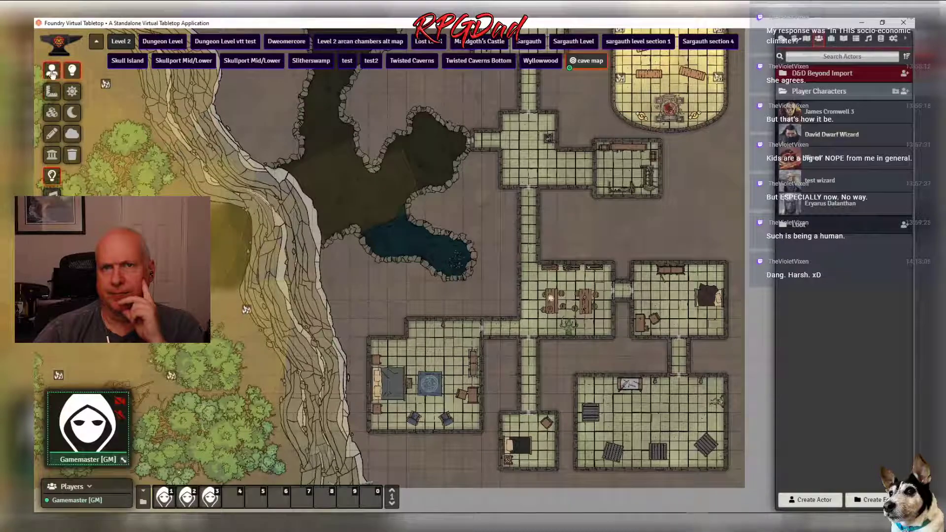